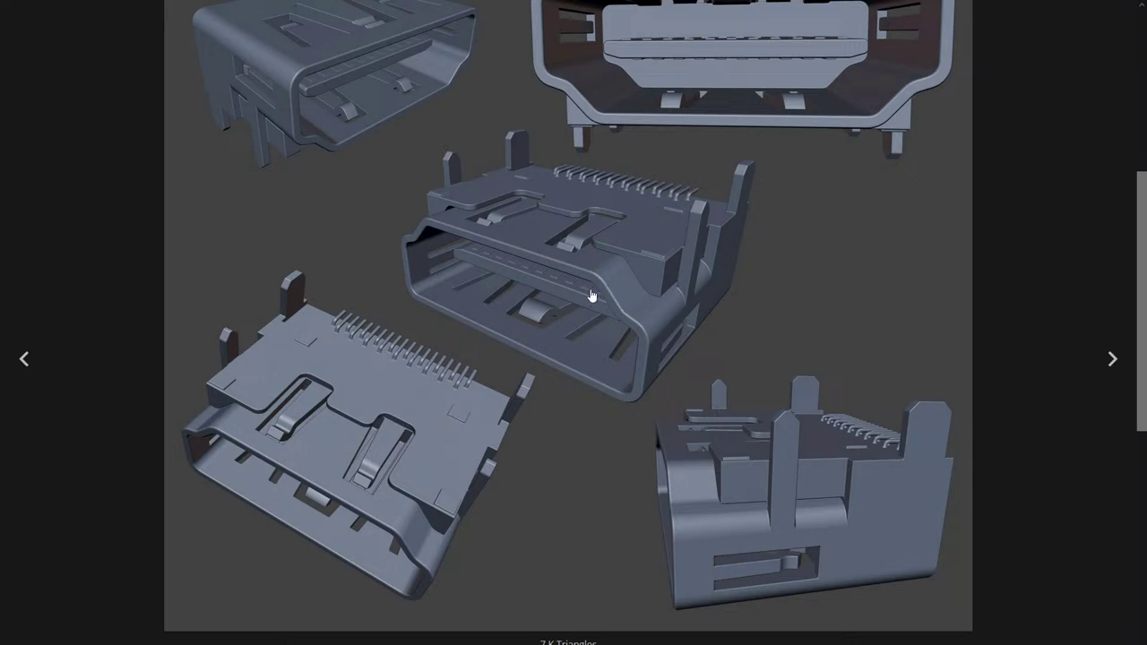
Step: Review the HDMI connector renders and their triangle wireframes on the portfolio page, and switch back to Modo
scroll(566, 401, "down", 5)
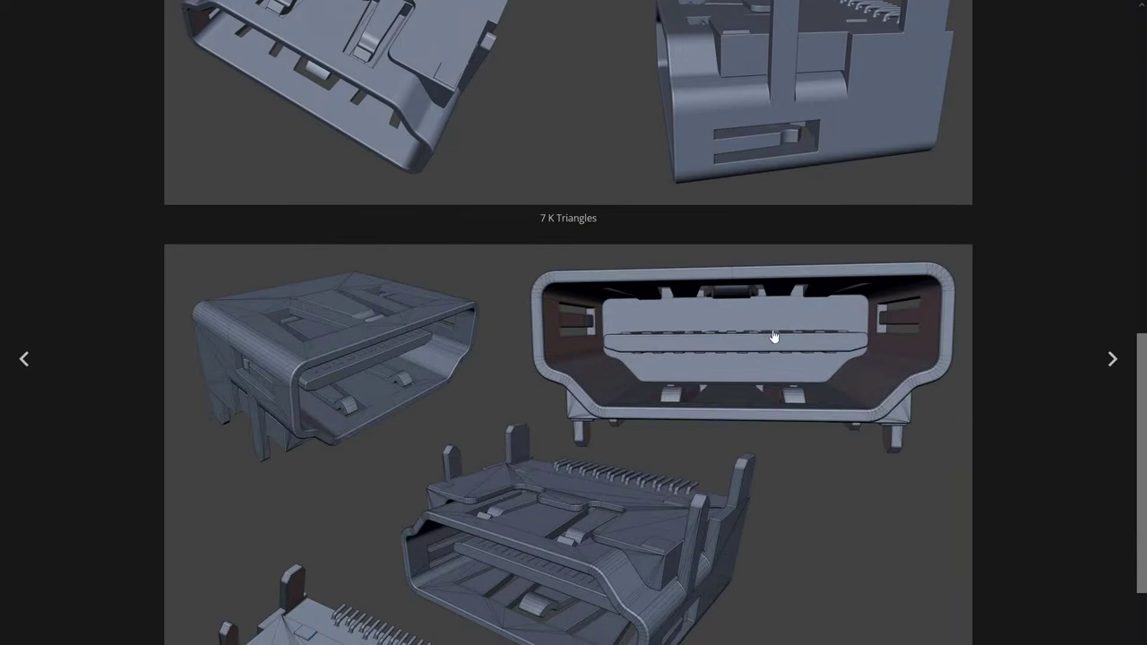
scroll(663, 491, "down", 2)
scroll(670, 484, "down", 2)
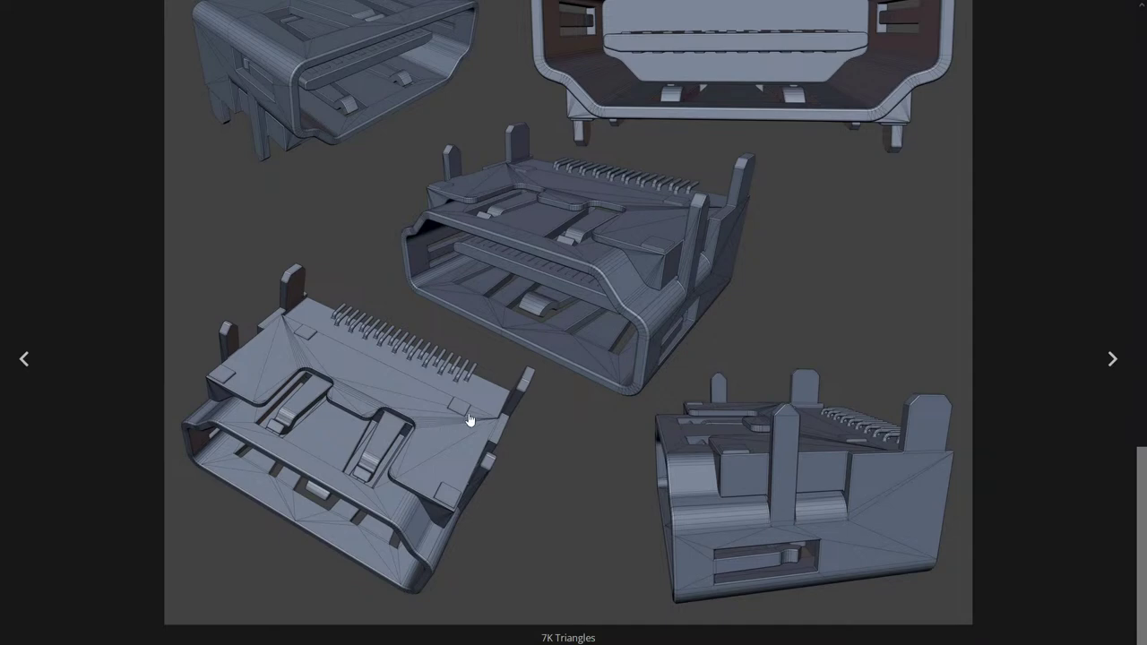
scroll(714, 445, "up", 15)
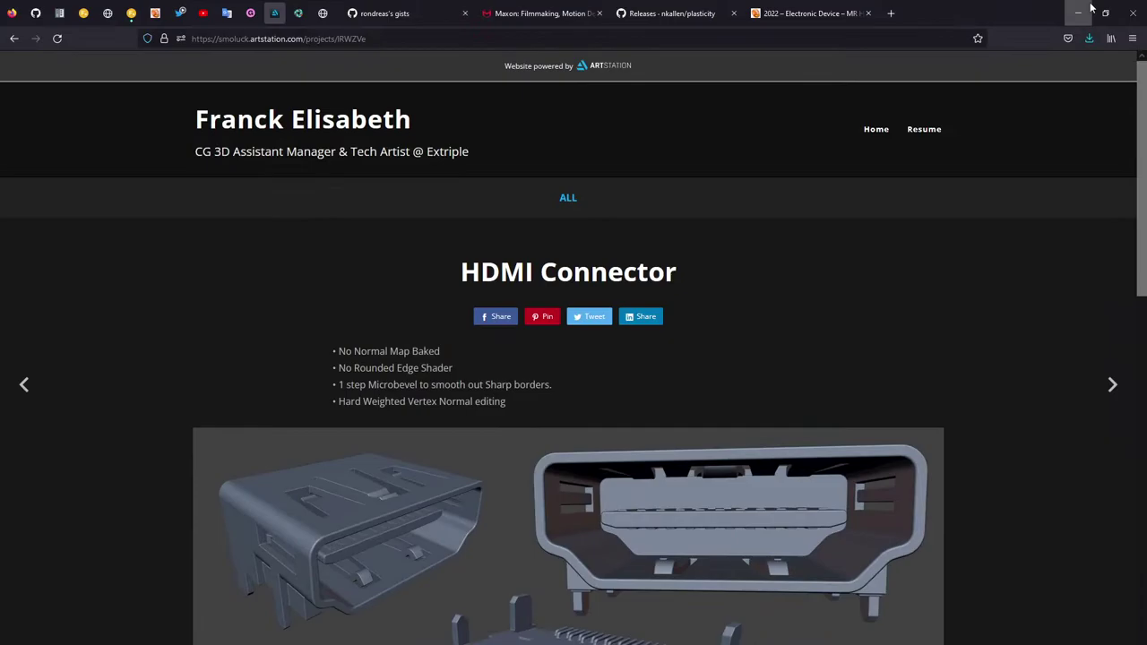
left_click(1079, 14)
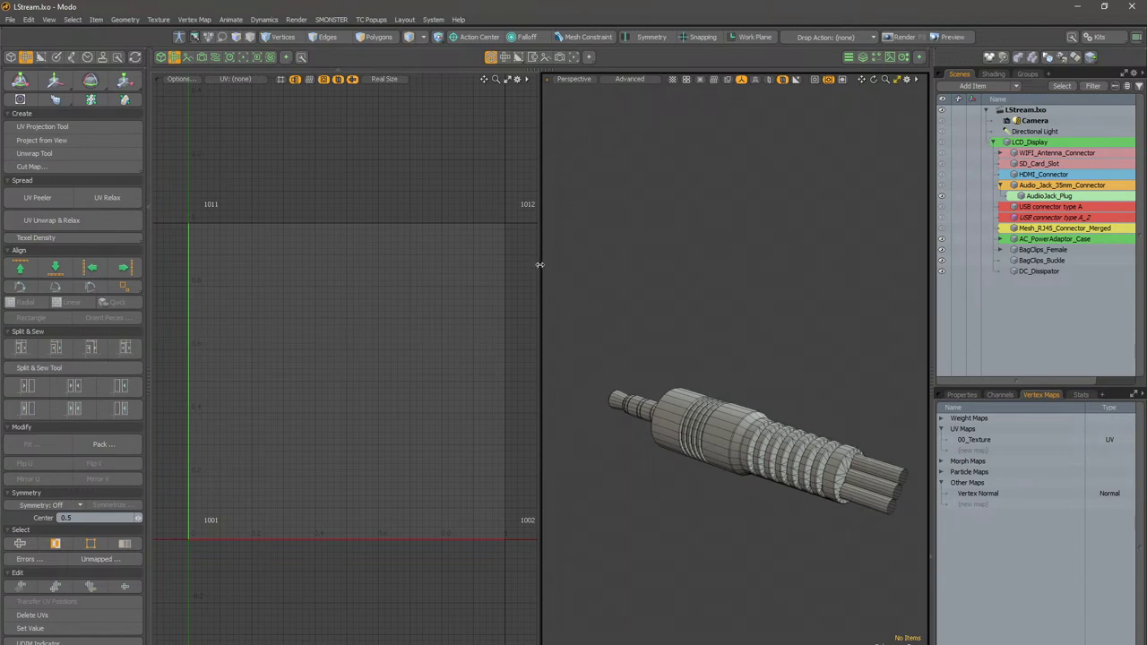
Step: Hide the UV viewport so the perspective view of the audio jack plug fills the whole work area
mouse_move(539, 264)
left_mouse_down()
mouse_move(260, 266)
mouse_move(535, 280)
left_mouse_up()
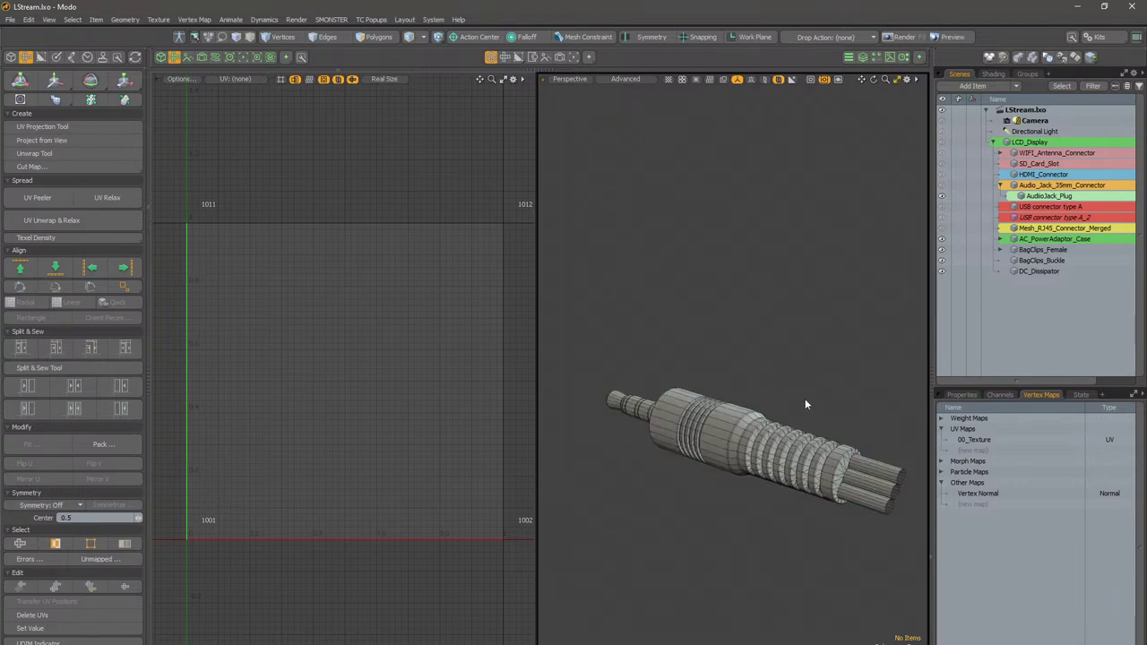
left_click(706, 25)
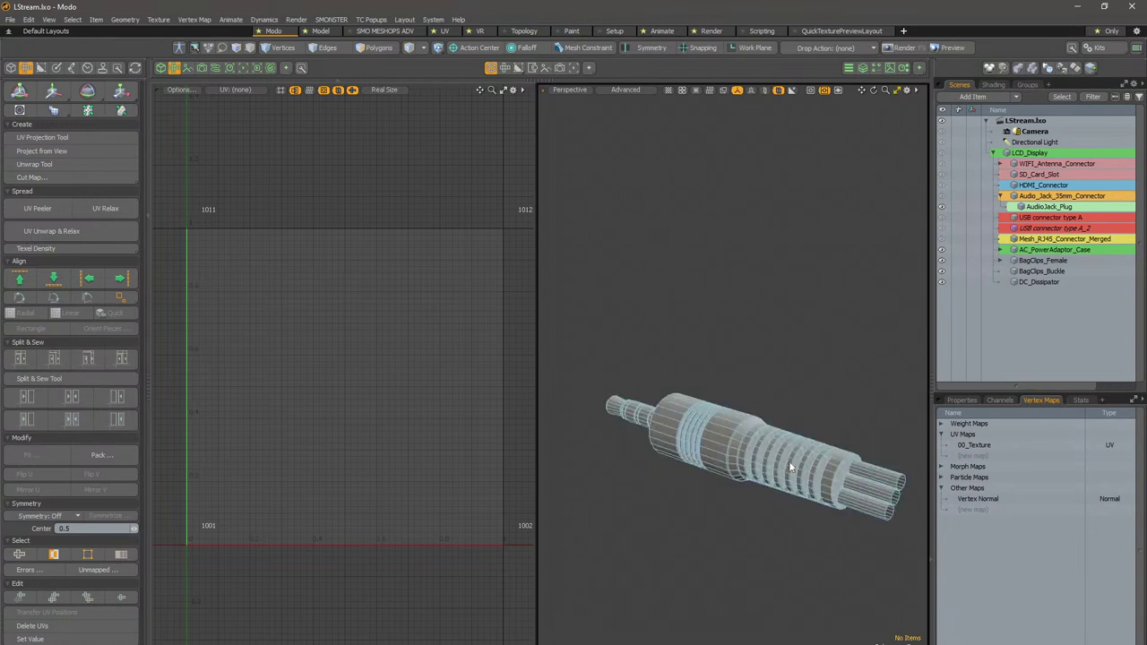
mouse_move(714, 446)
left_mouse_down("alt")
mouse_move(728, 410)
mouse_move(717, 441)
mouse_move(827, 422)
mouse_move(766, 317)
mouse_move(810, 294)
mouse_move(696, 335)
mouse_move(765, 339)
left_mouse_up("alt")
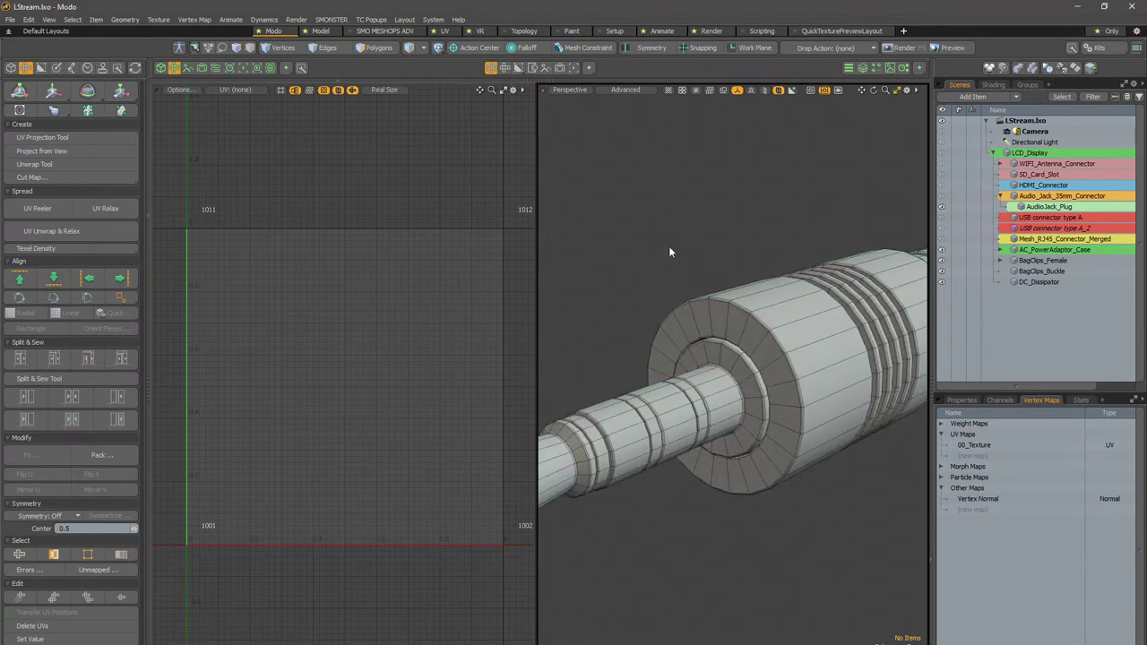
key("ctrl+1")
left_click(662, 242)
key("ctrl+space")
left_click(661, 244)
key("ctrl+1")
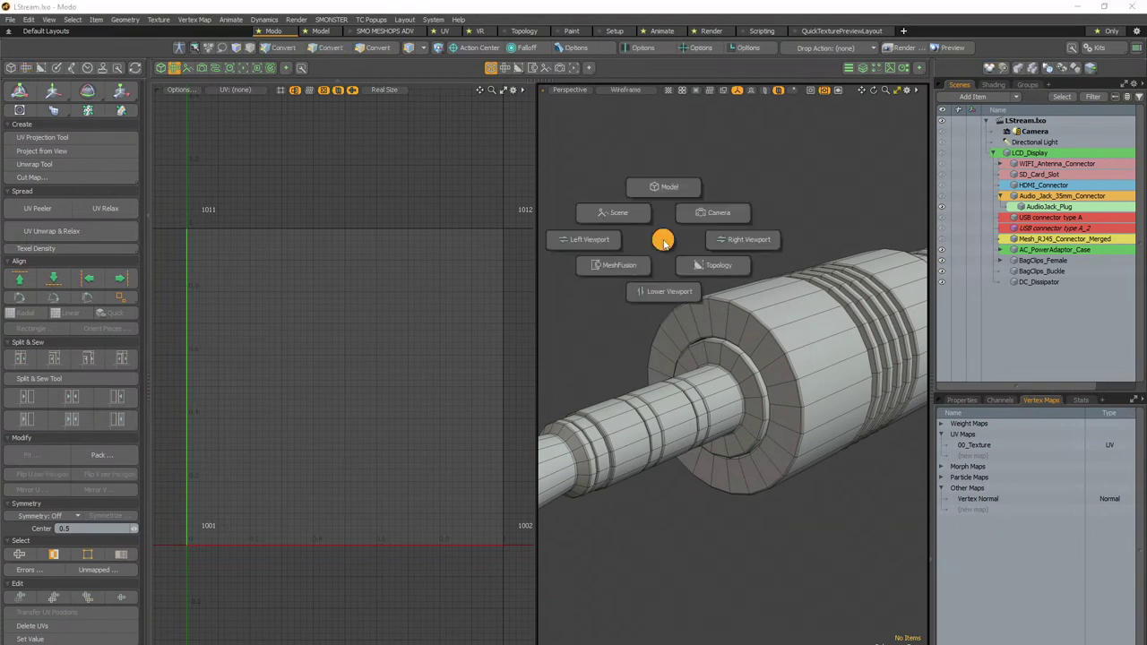
left_click(632, 244)
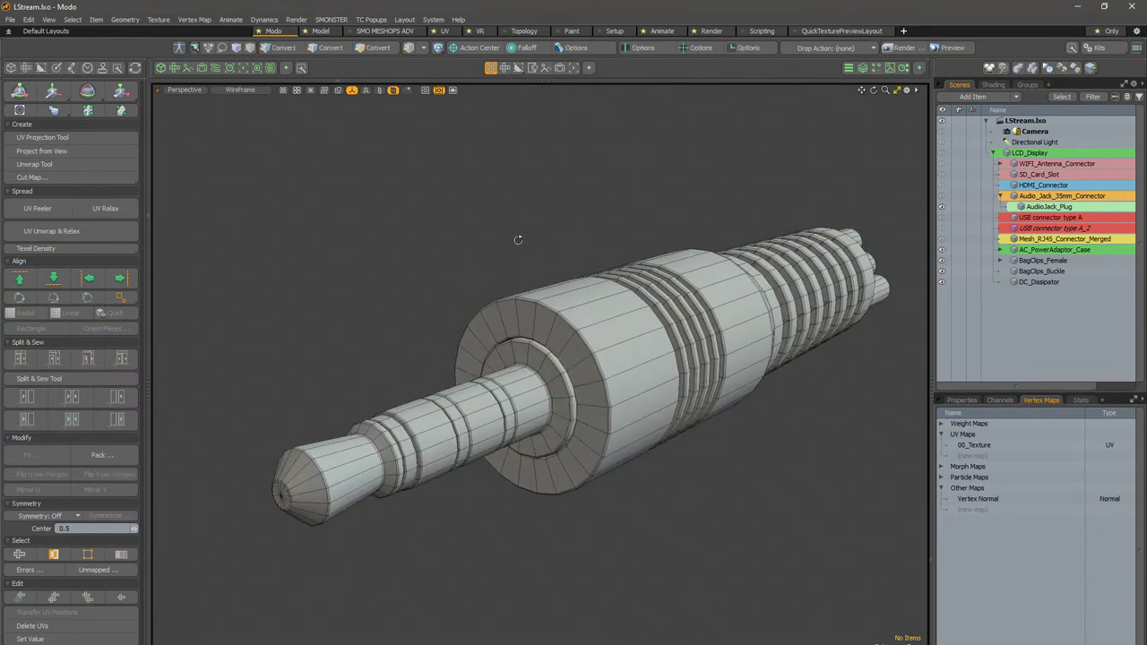
Step: Hide the UV toolbox and layout bars, and narrow the item list area to enlarge the perspective view
mouse_move(517, 240)
left_mouse_down("alt")
mouse_move(491, 249)
mouse_move(529, 254)
left_mouse_up("alt")
left_click(148, 244)
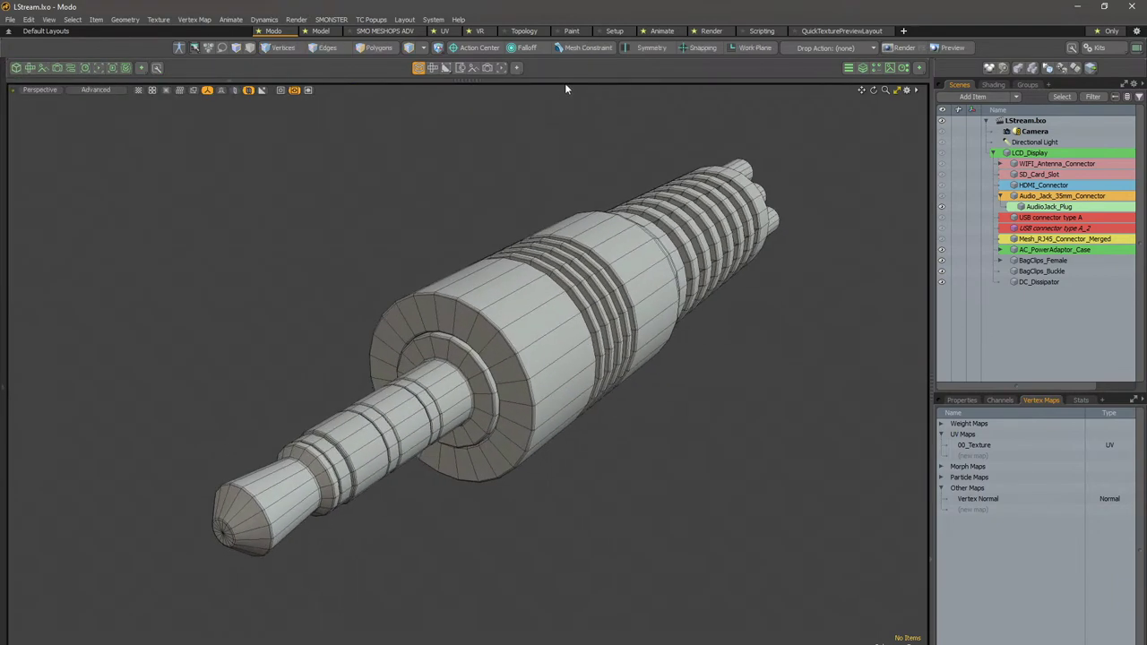
left_click(4, 235)
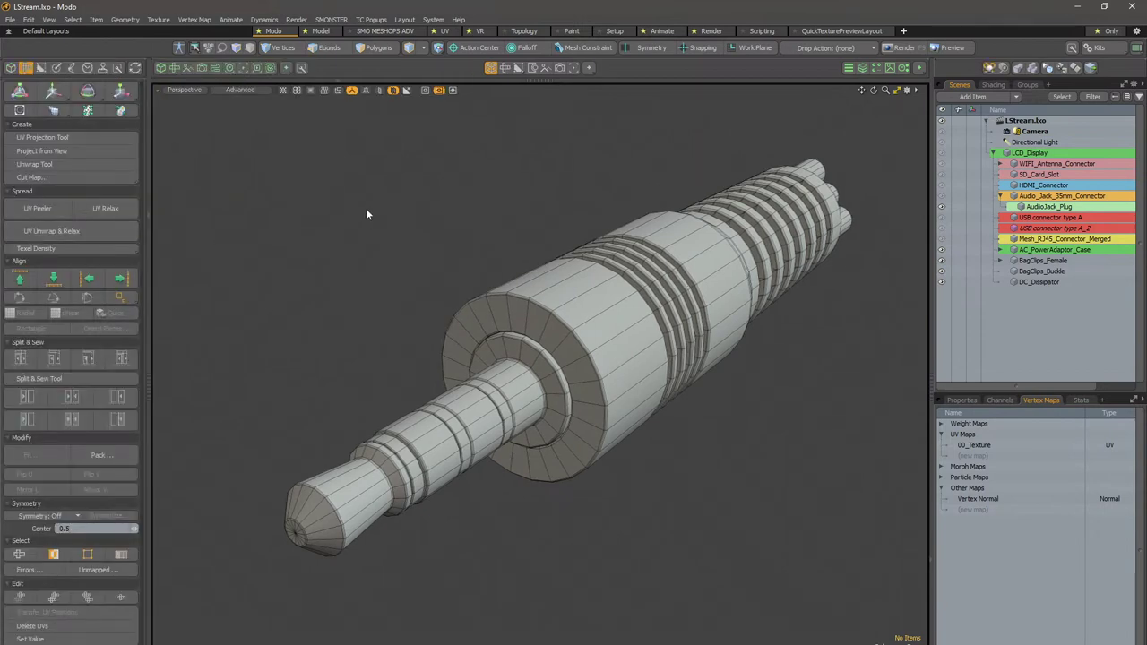
key("ctrl+Tab")
left_click(1143, 340)
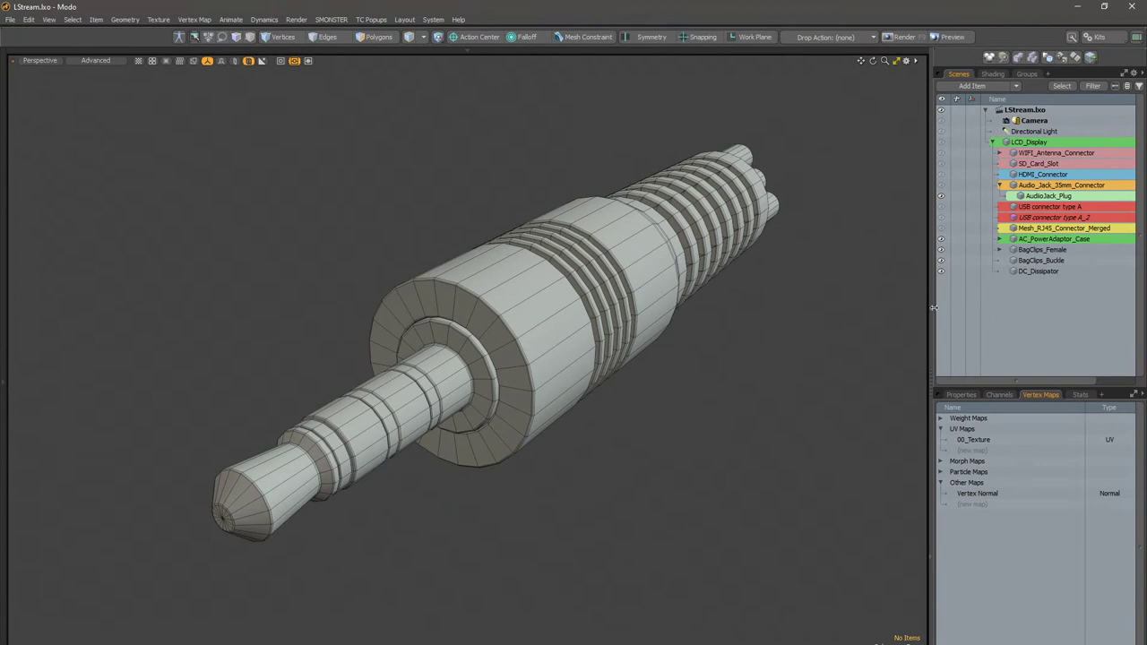
left_click_drag(931, 308, 959, 307)
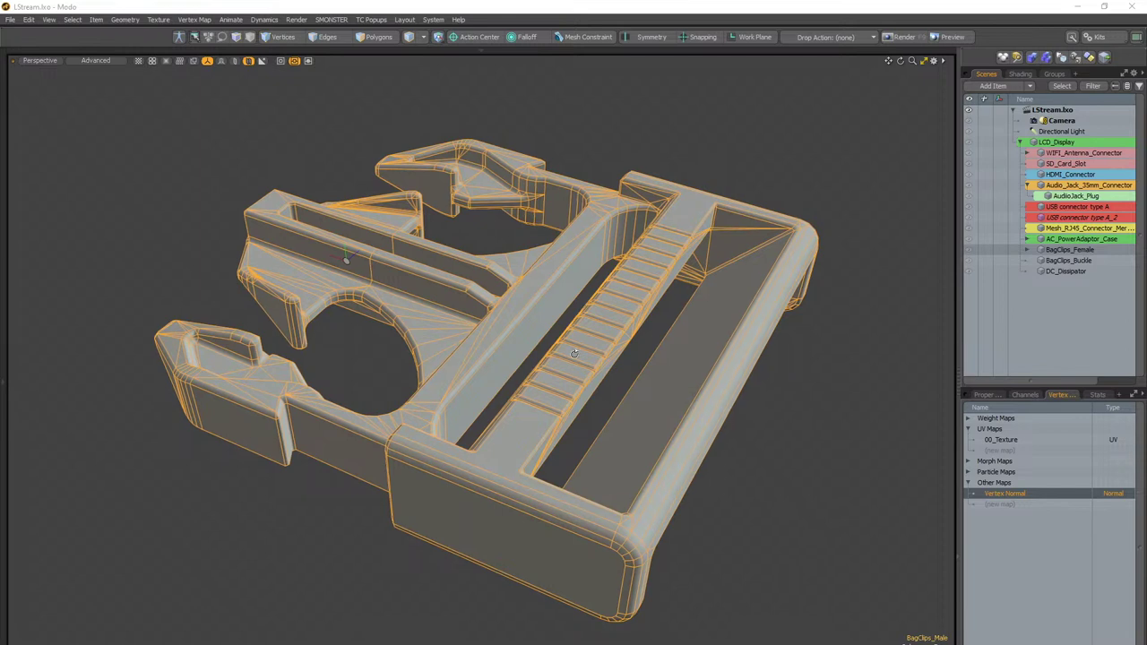
Step: Examine the male bag clip's wireframe topology from several angles, both selected and unselected
left_click_drag(417, 344, 489, 317, "alt")
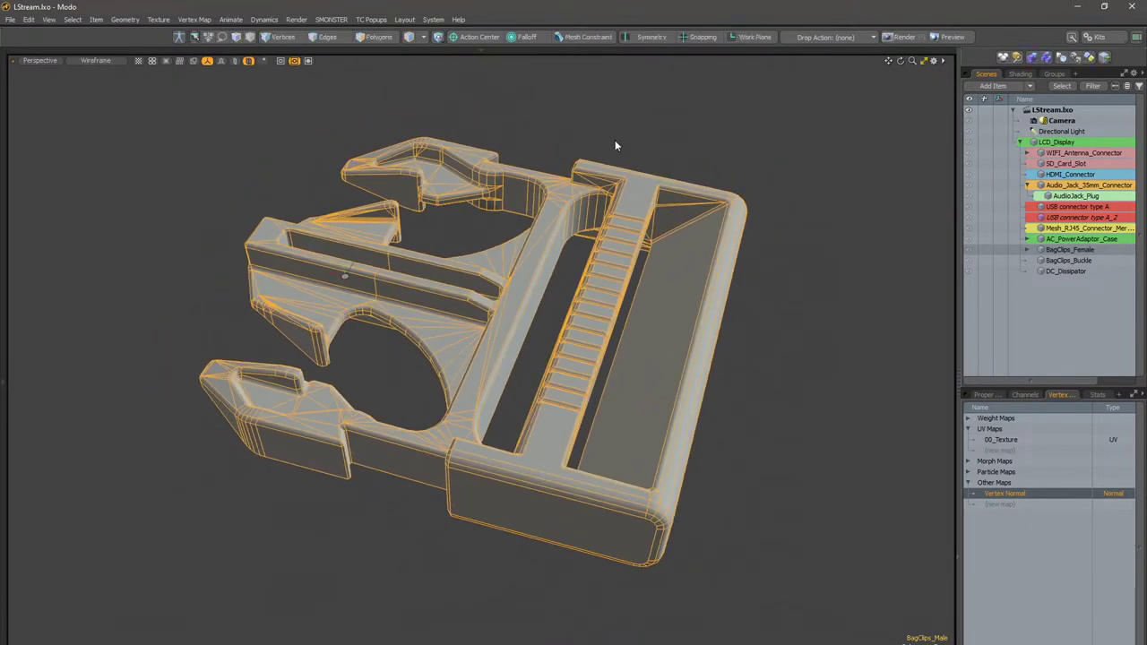
left_click(615, 140)
left_click_drag(359, 296, 755, 409, "alt")
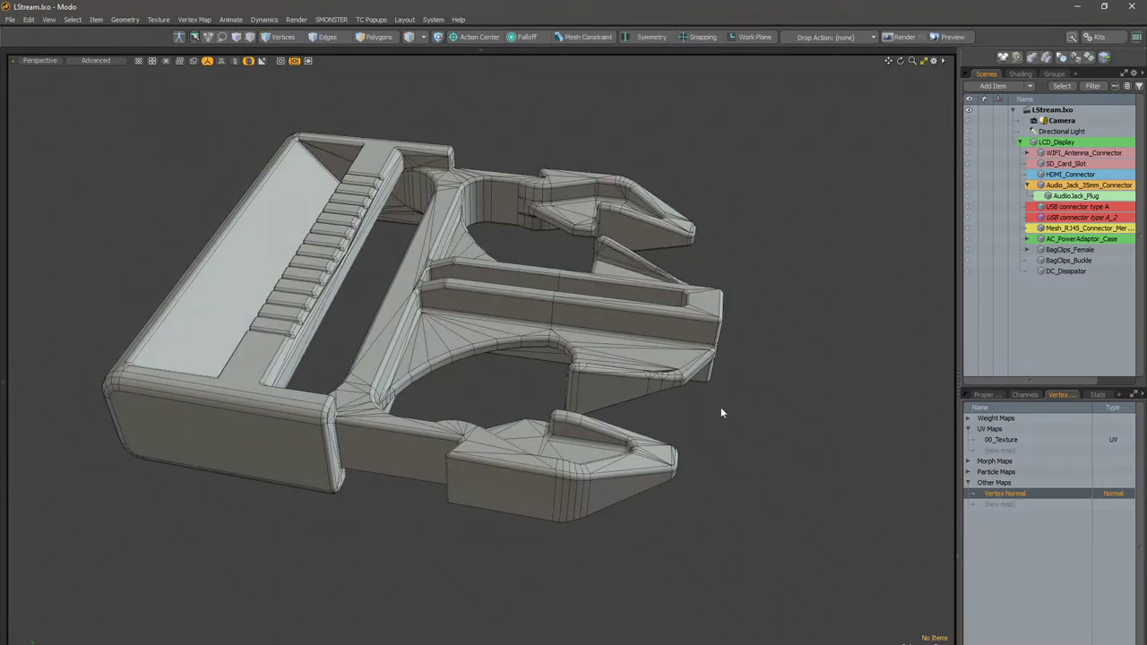
left_click_drag(724, 404, 546, 384, "alt")
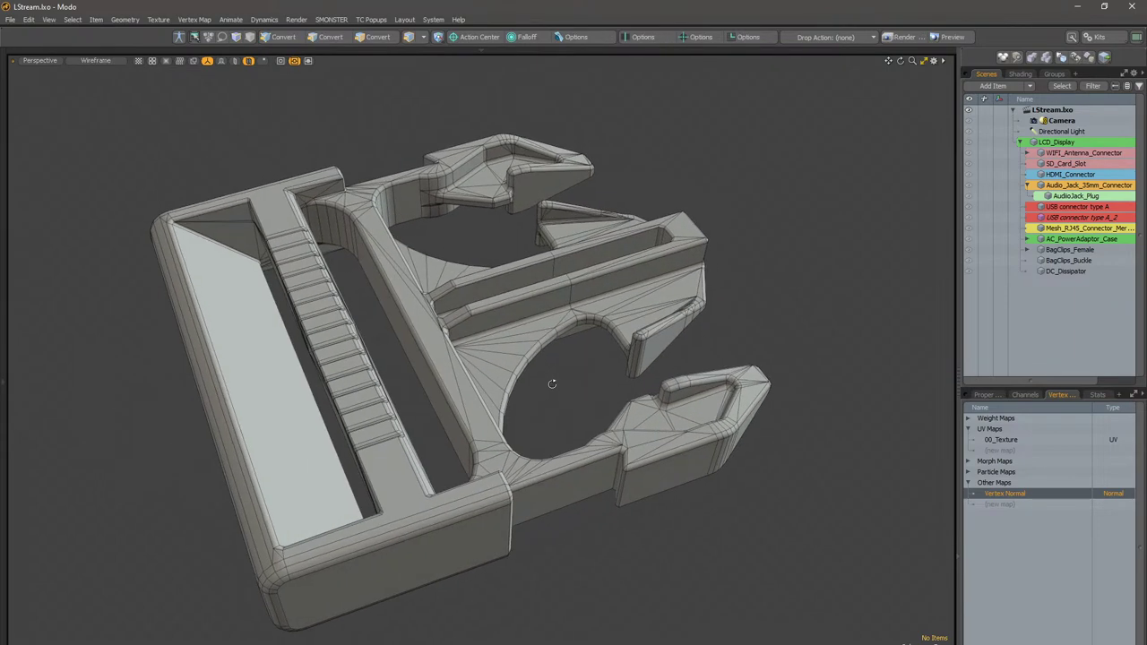
left_click_drag(616, 371, 497, 336, "alt")
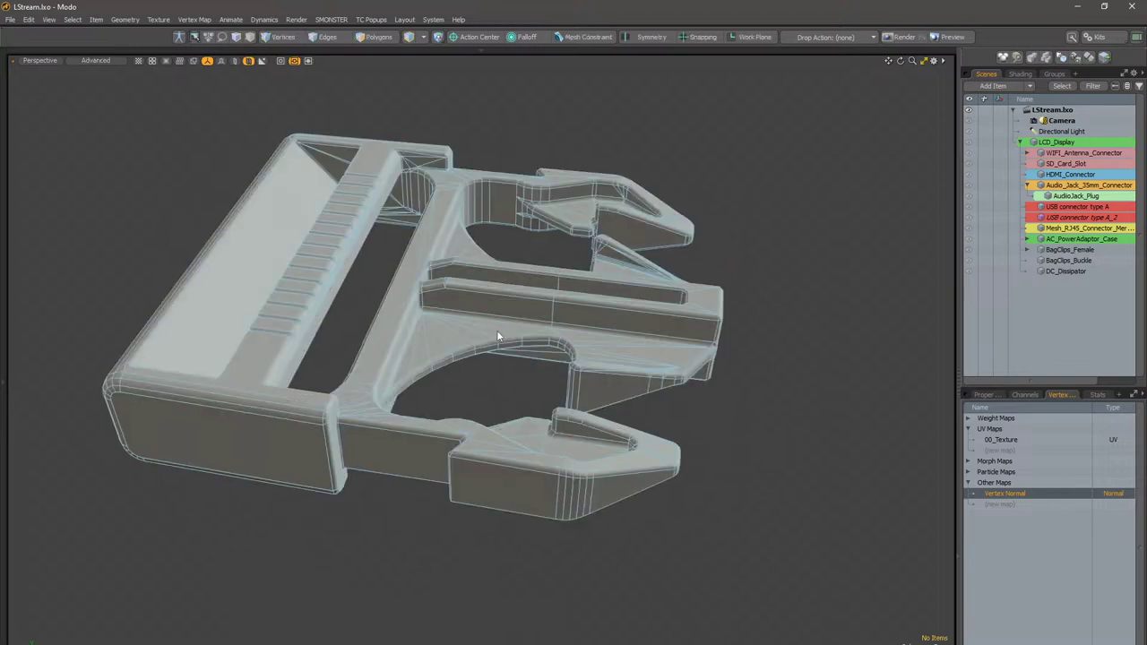
left_click_drag(743, 257, 569, 311, "alt")
left_click(570, 309)
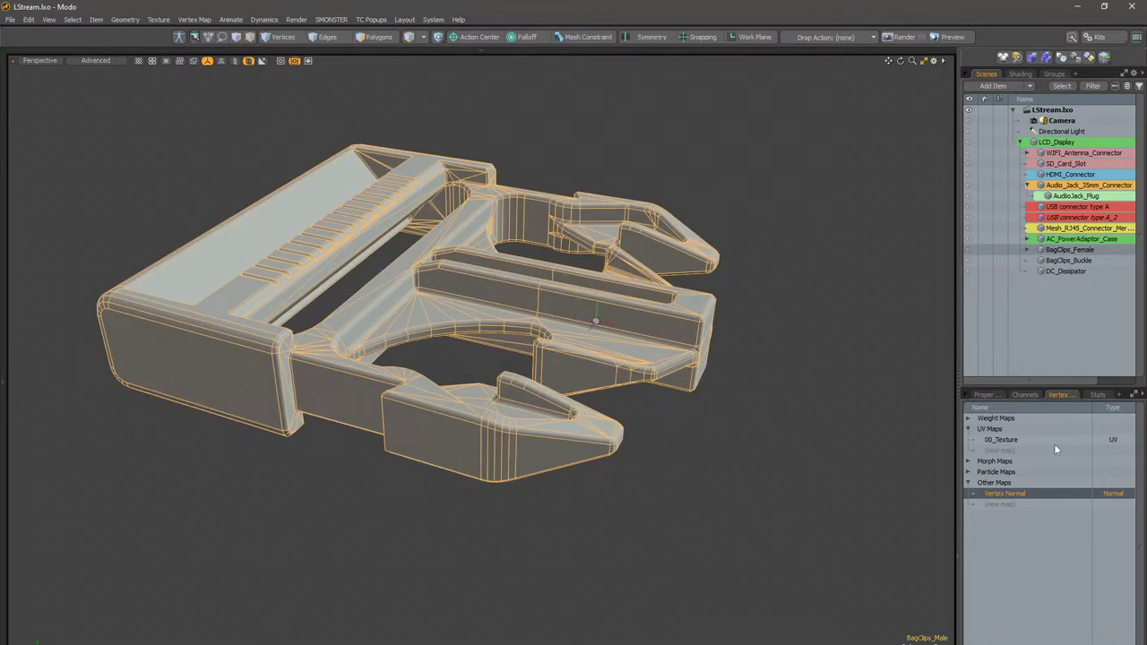
Step: Deselect the male bag clip and turn off its wireframe overlay to show plain shading
left_click(788, 389)
key("ctrl+3")
left_click(851, 387)
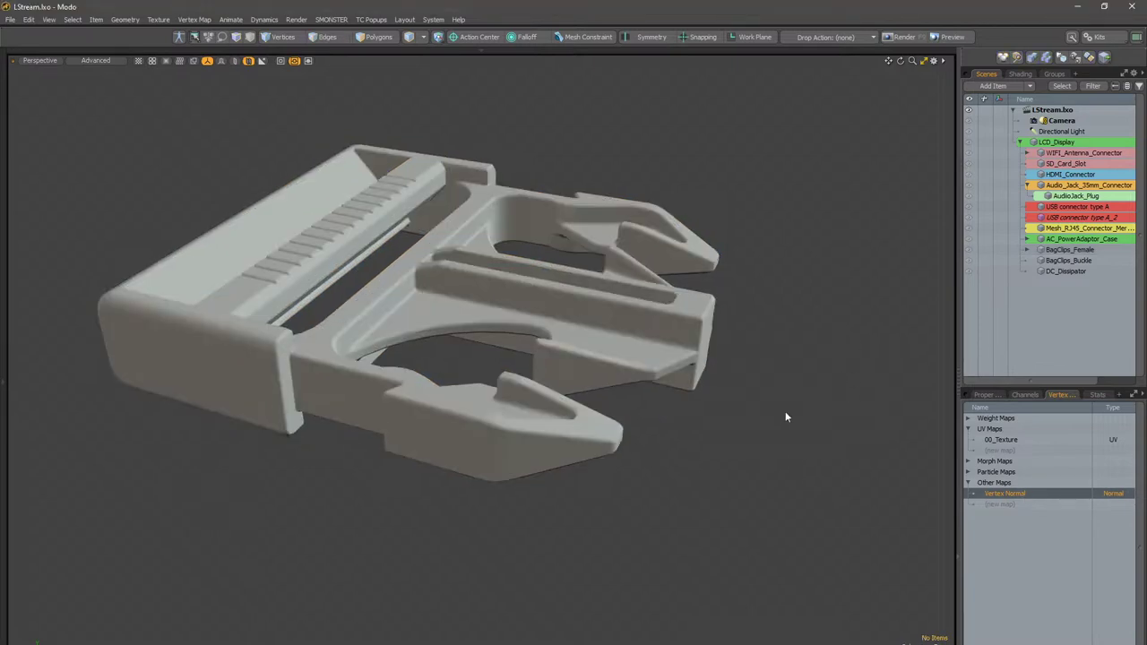
left_click_drag(785, 417, 779, 380, "alt")
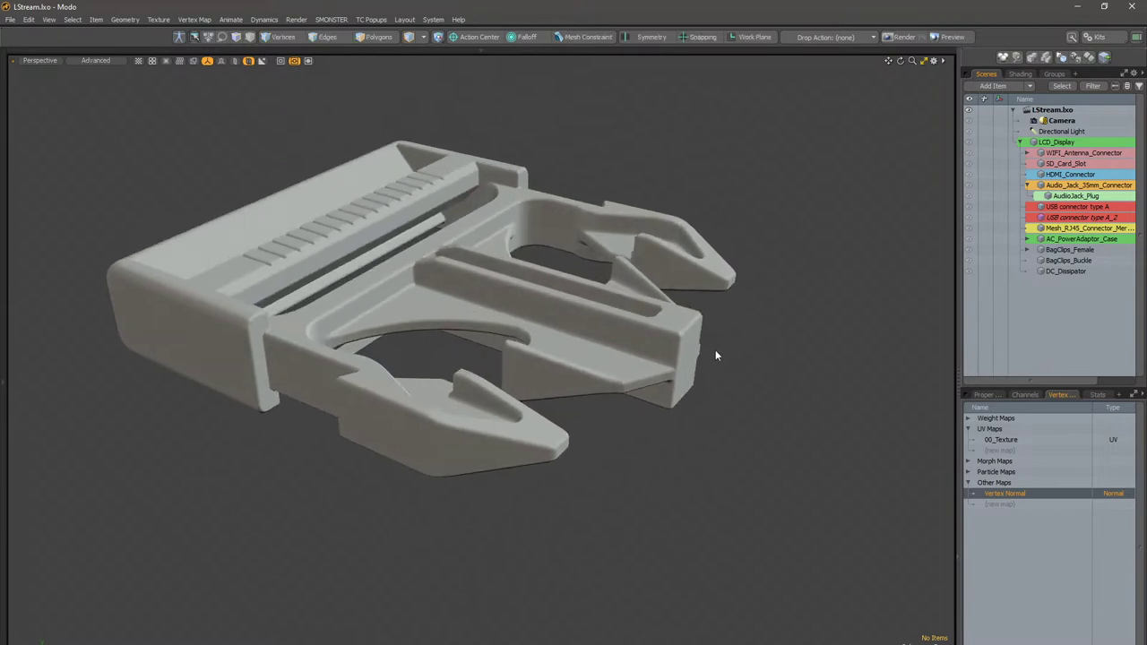
Step: Switch the bag clip to glossy brown shading and inspect its bevelled edges from both ends
key("ctrl")
key("ctrl+z")
key("ctrl+z")
key("ctrl+z")
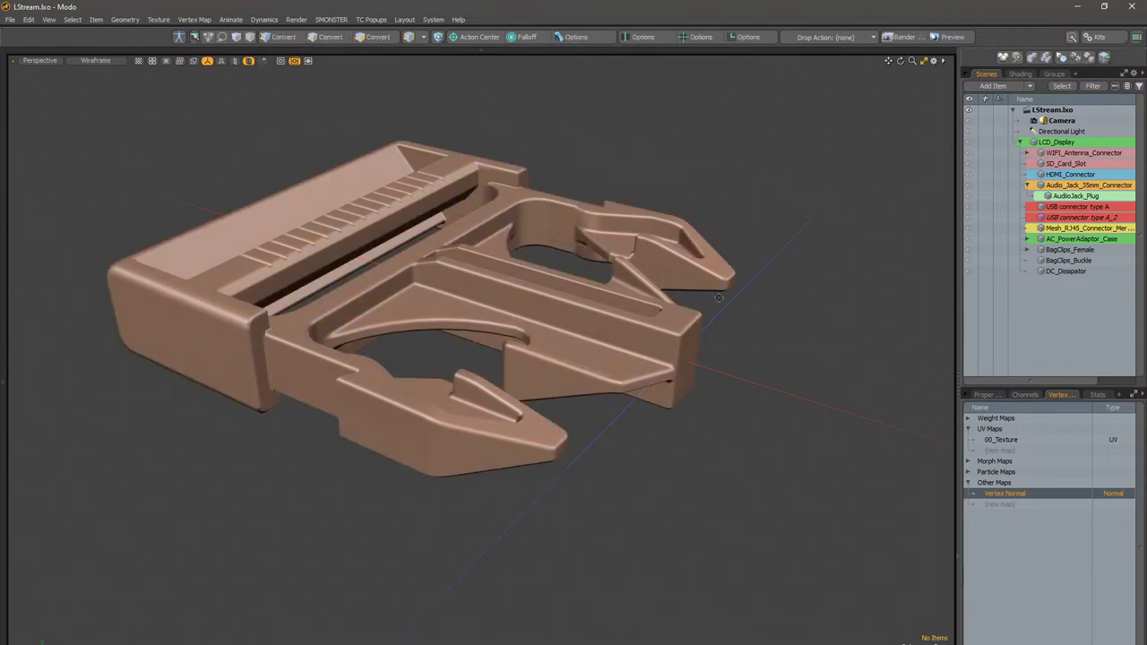
left_click_drag(724, 349, 782, 429, "alt")
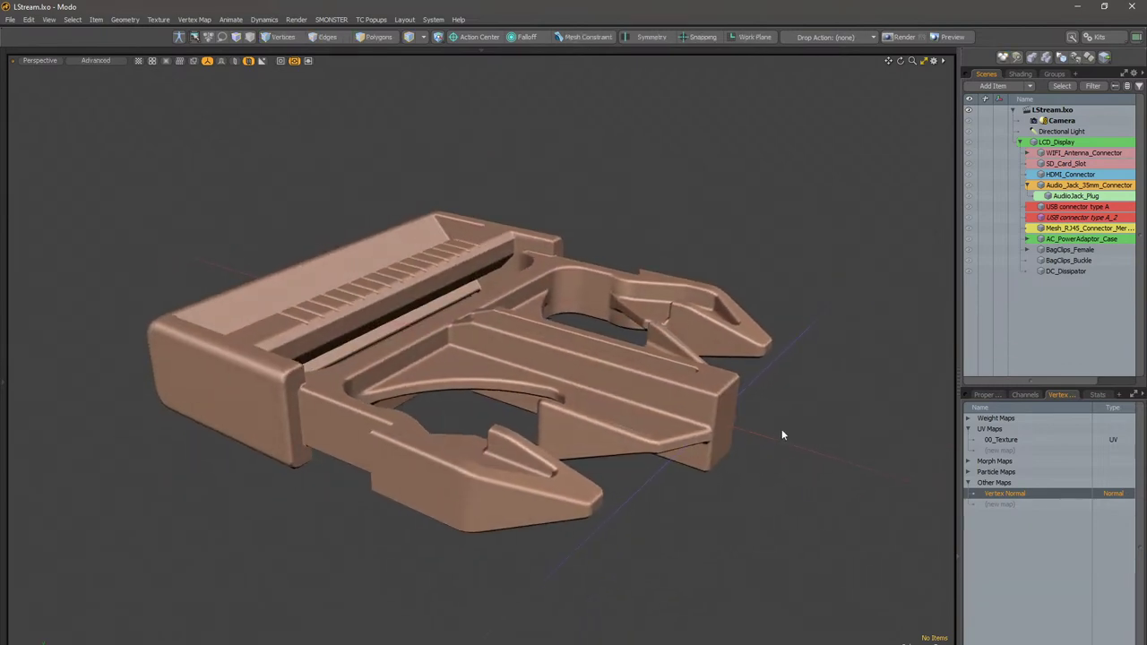
left_click_drag(549, 358, 510, 418, "alt")
scroll(543, 429, "up", 2)
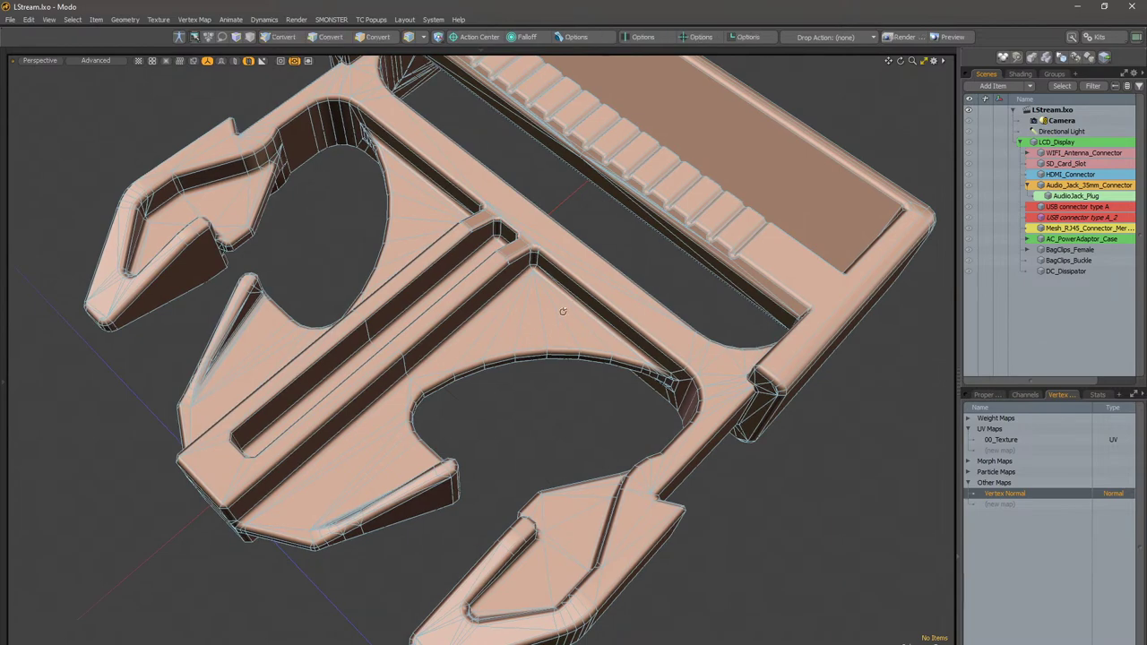
left_click_drag(527, 333, 268, 285, "alt")
left_click(412, 164, "alt")
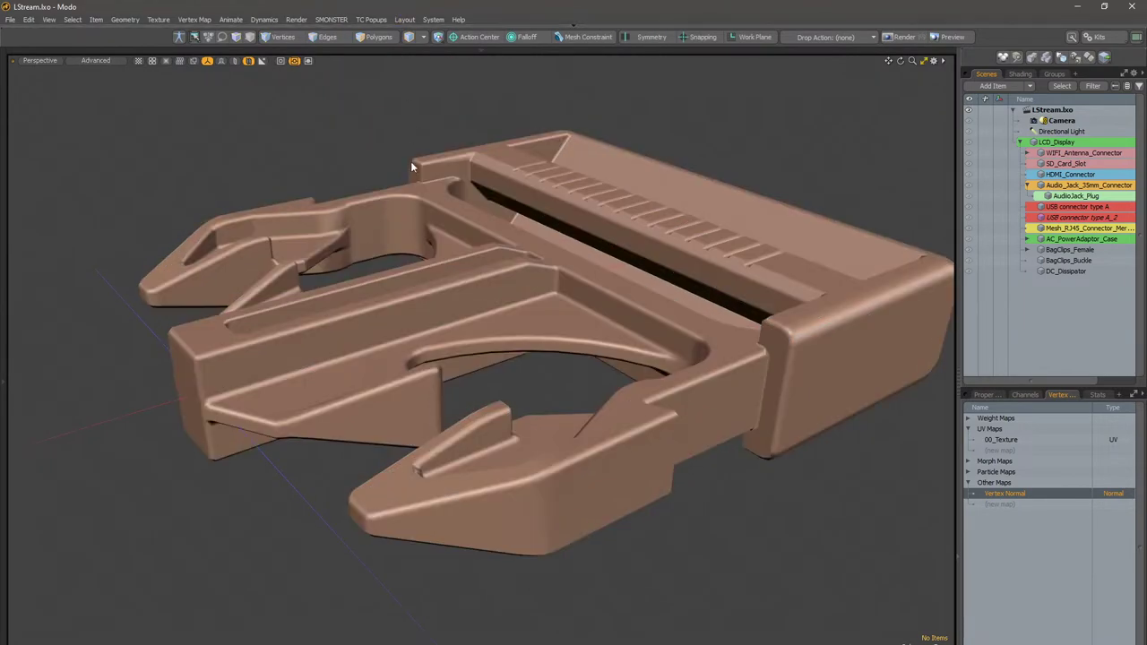
key("alt")
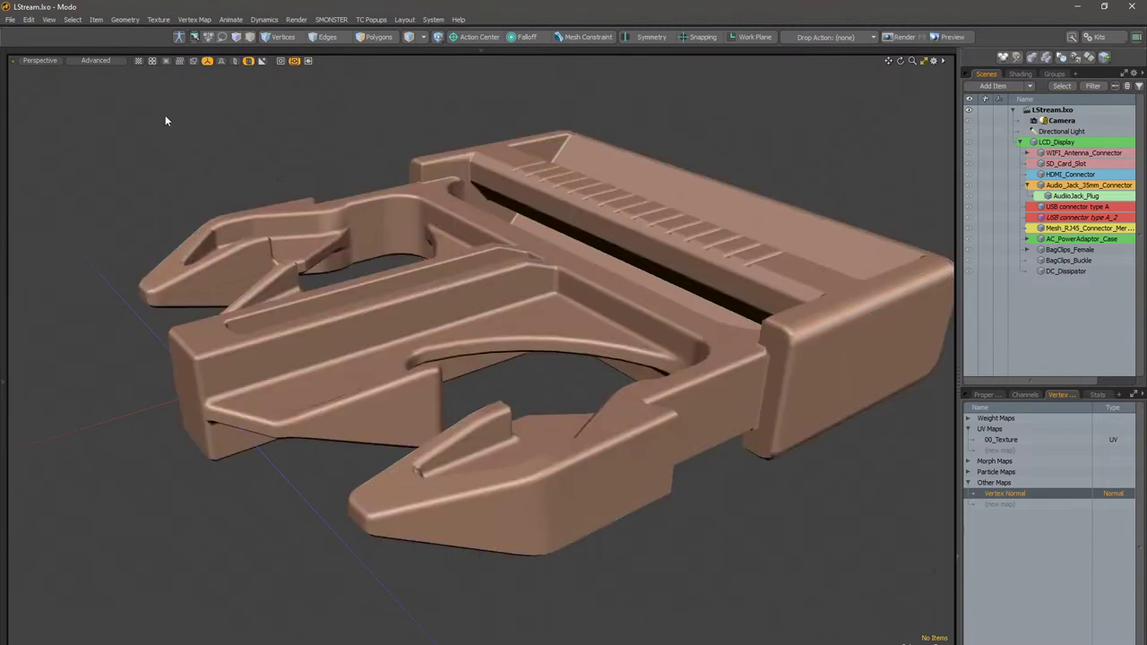
left_click_drag(164, 116, 194, 133, "alt")
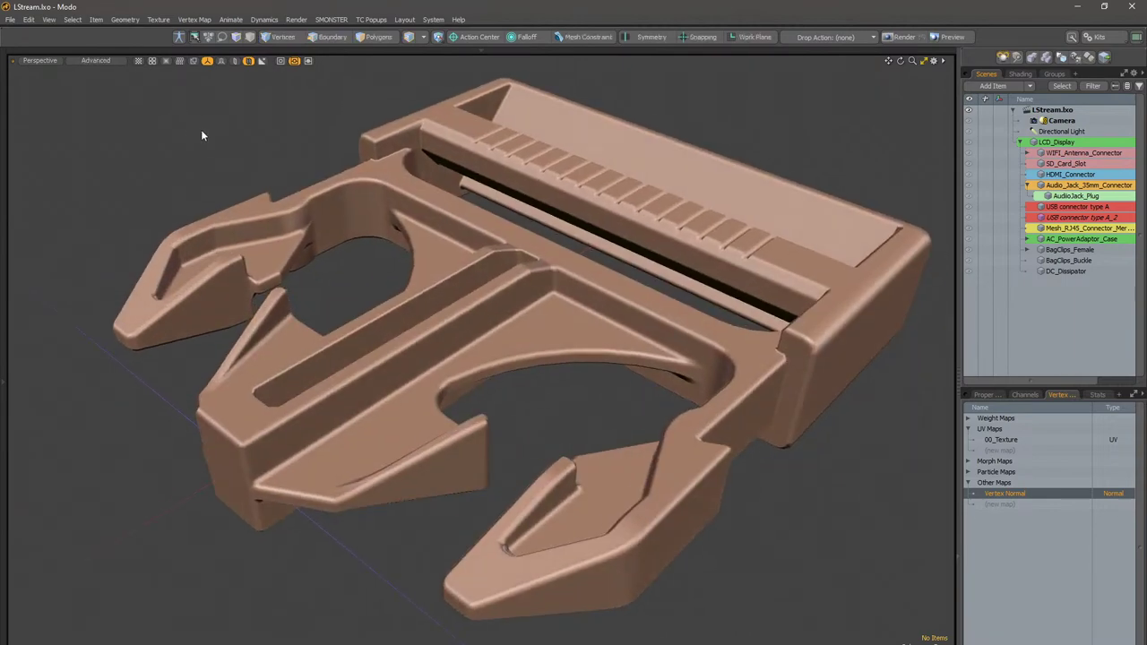
Step: Hide the grid axes around the bag clip and frame the whole part from above
key("ctrl+3")
left_click(203, 176)
scroll(323, 156, "down", 5)
left_click_drag(322, 156, 339, 220, "alt")
scroll(332, 192, "up", 3)
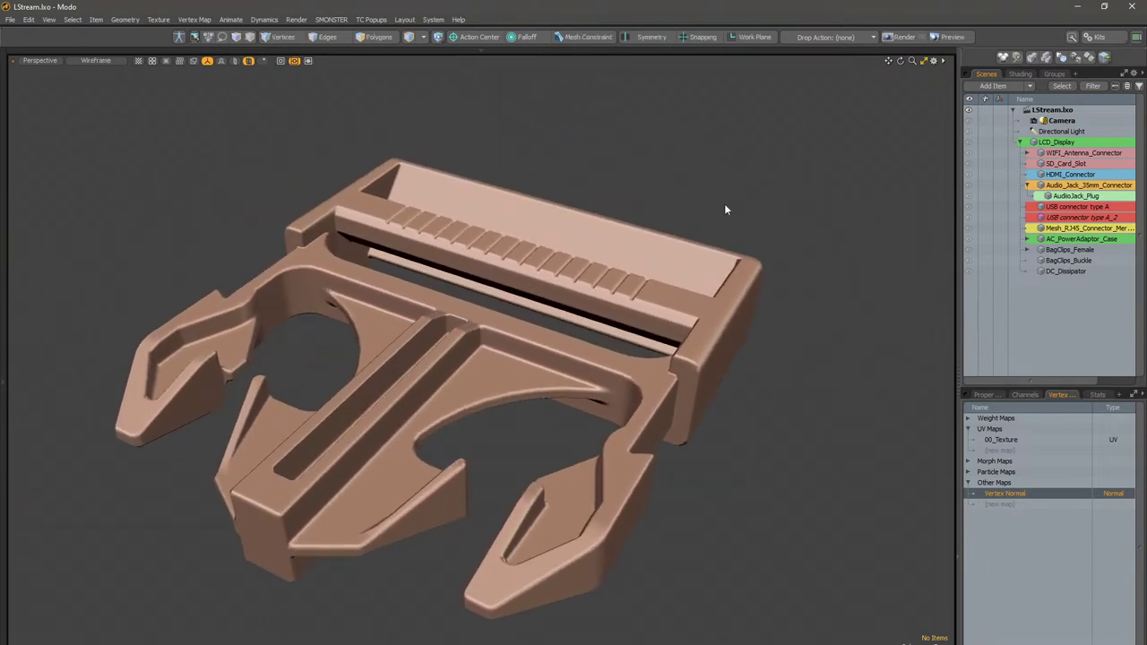
Step: Display the shader tree, delete the Vertex Normal map, and check the bag clip's shading without it
left_click(1020, 74)
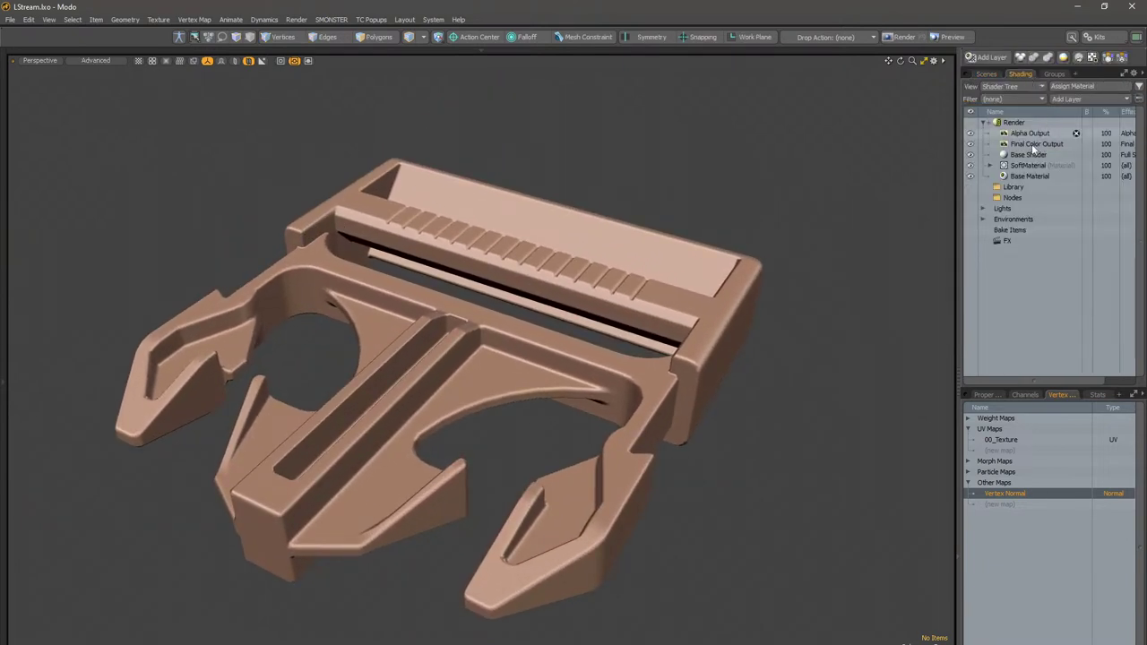
right_click(1030, 492)
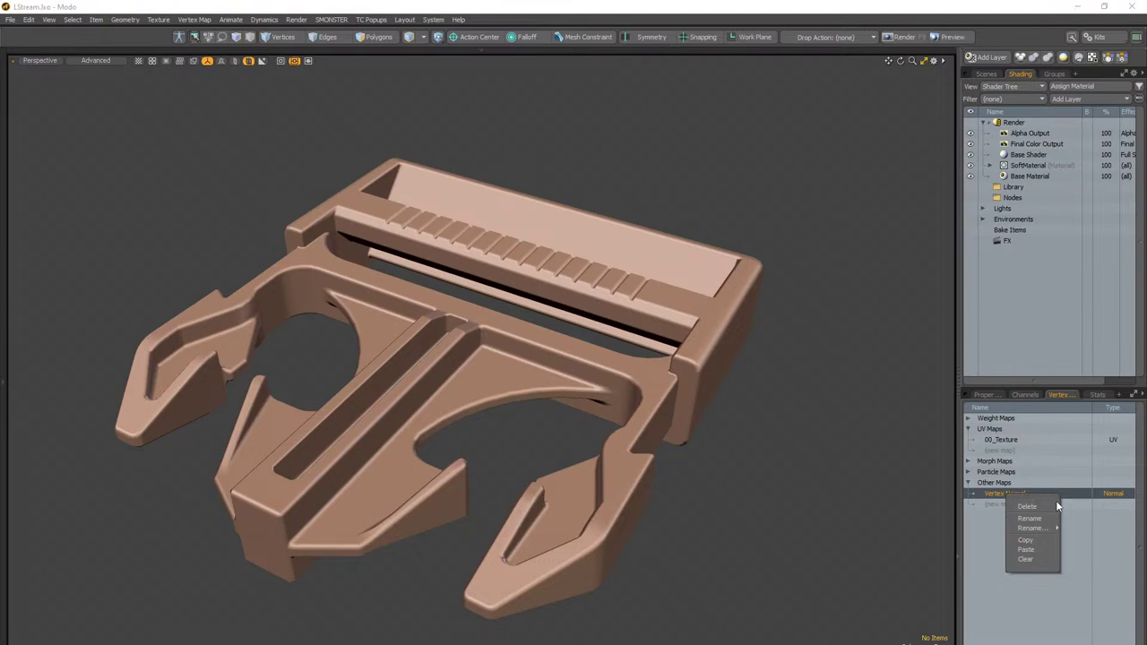
left_click(1054, 509)
left_click(1114, 499)
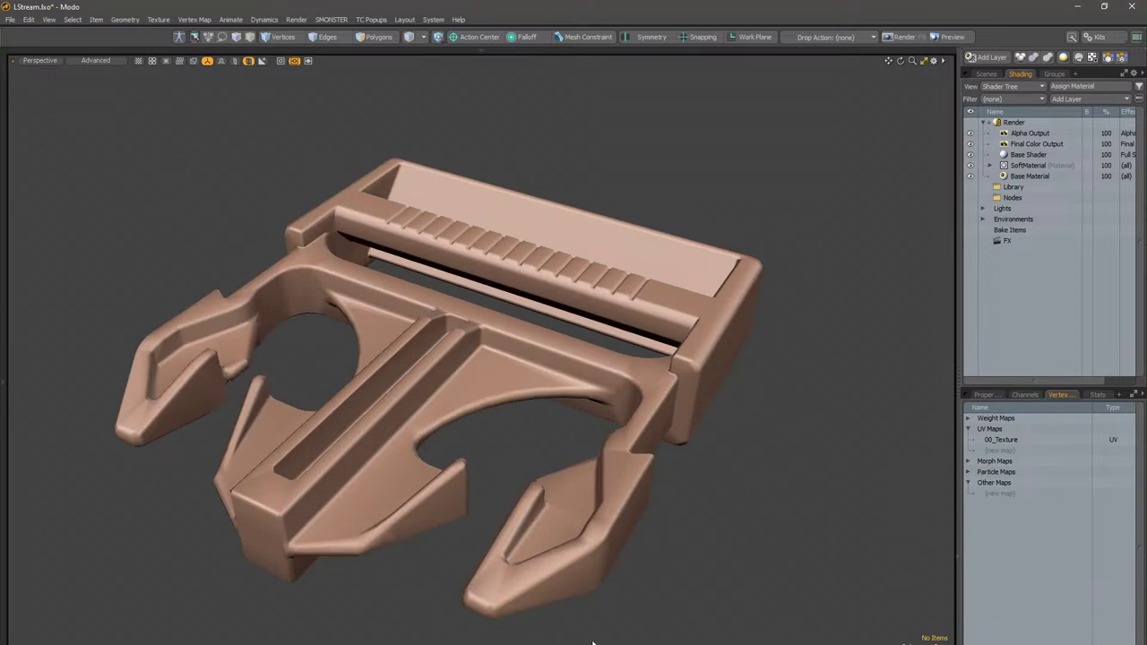
key("Tab")
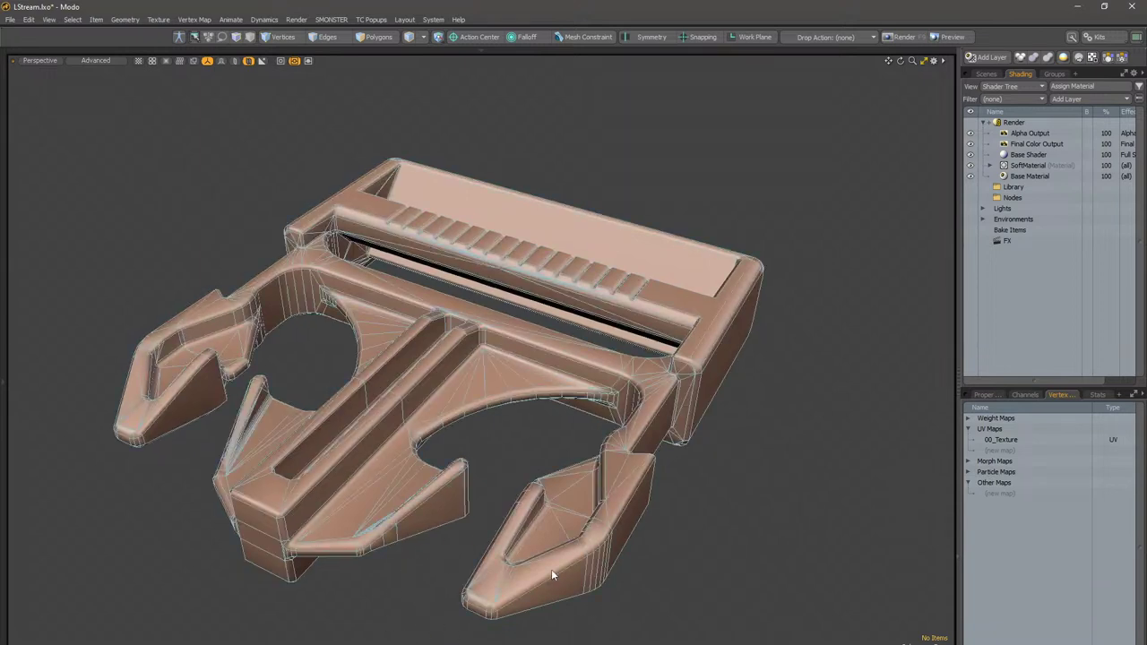
key("Tab")
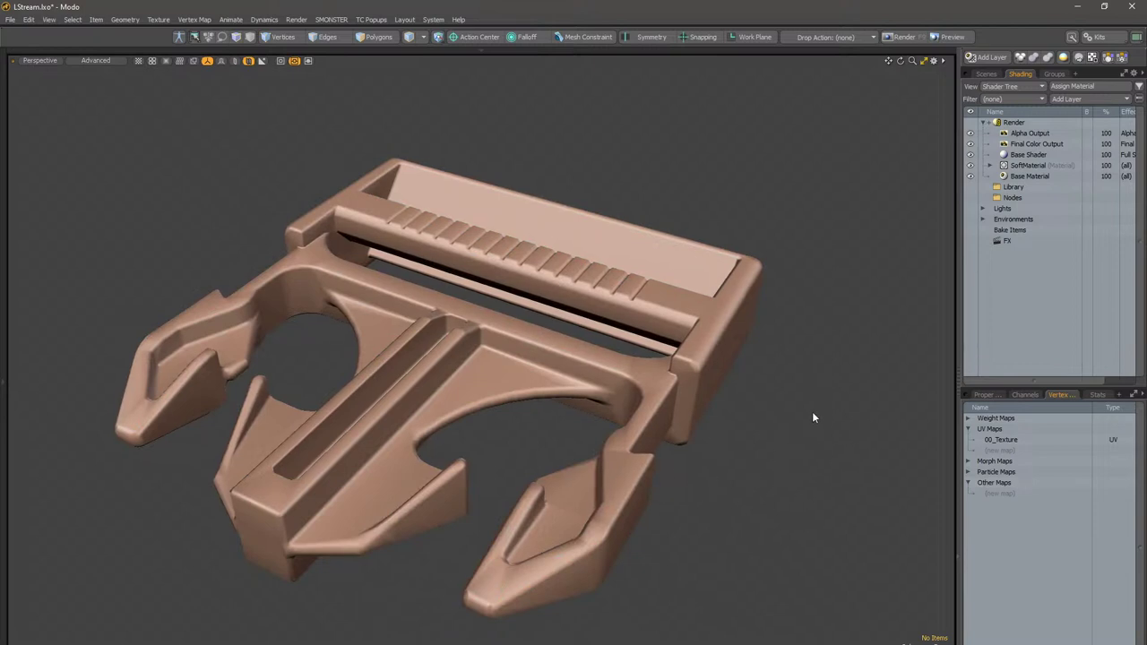
Step: Examine the 3D viewport's drawing, visibility, advanced and active mesh options for a setting that affects the shading
key("o")
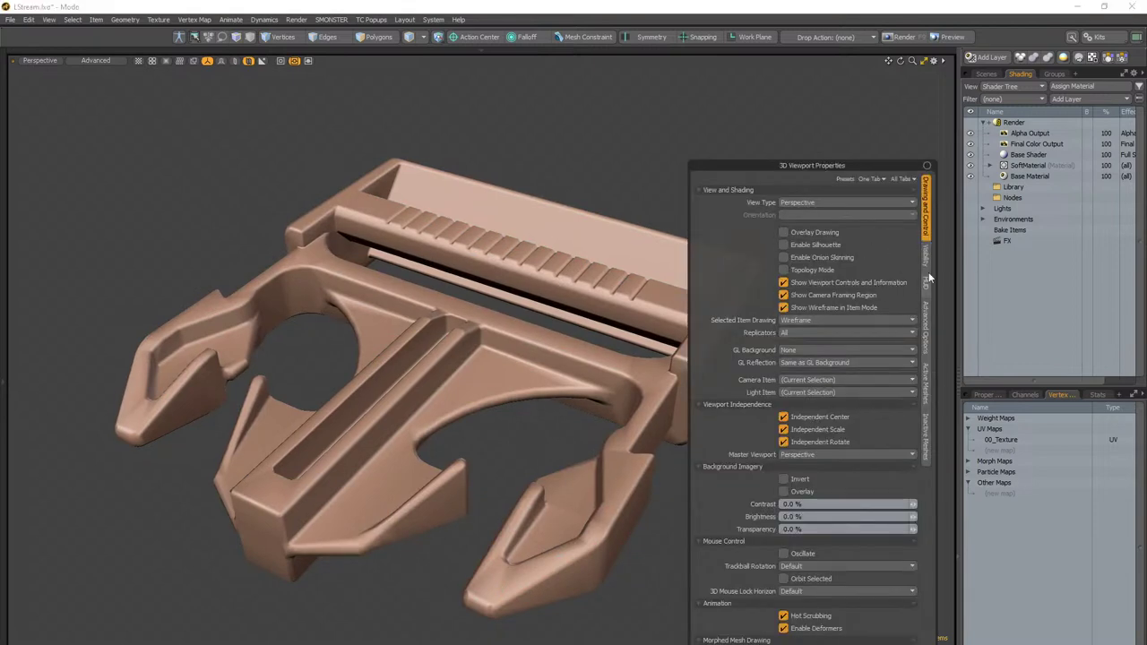
left_click(928, 251)
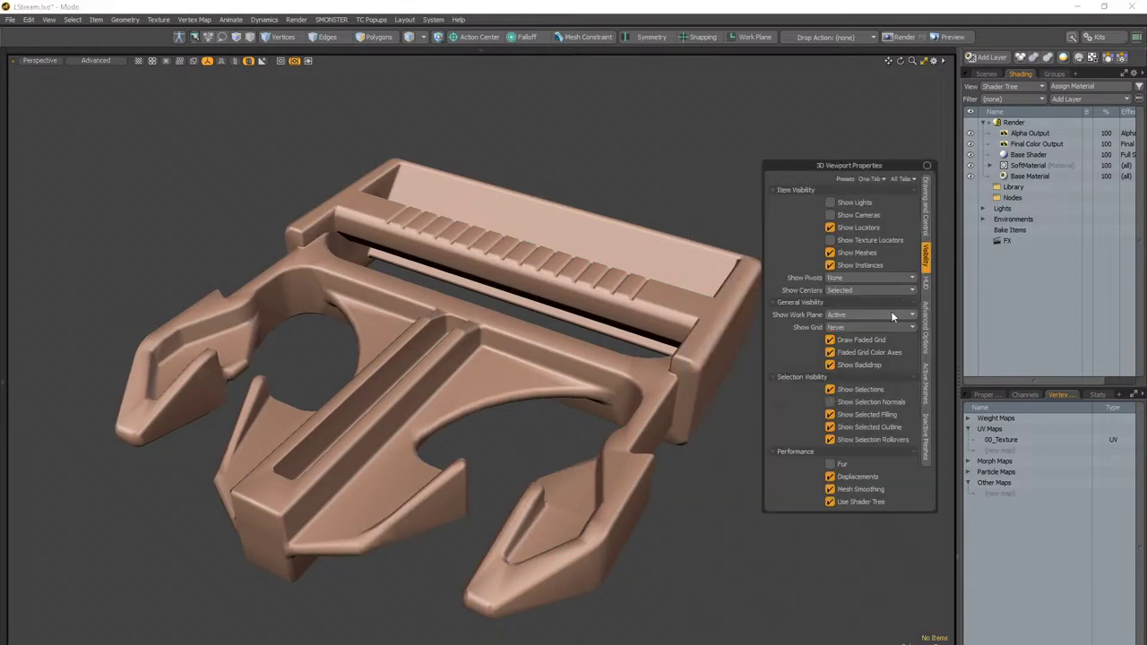
left_click(926, 224)
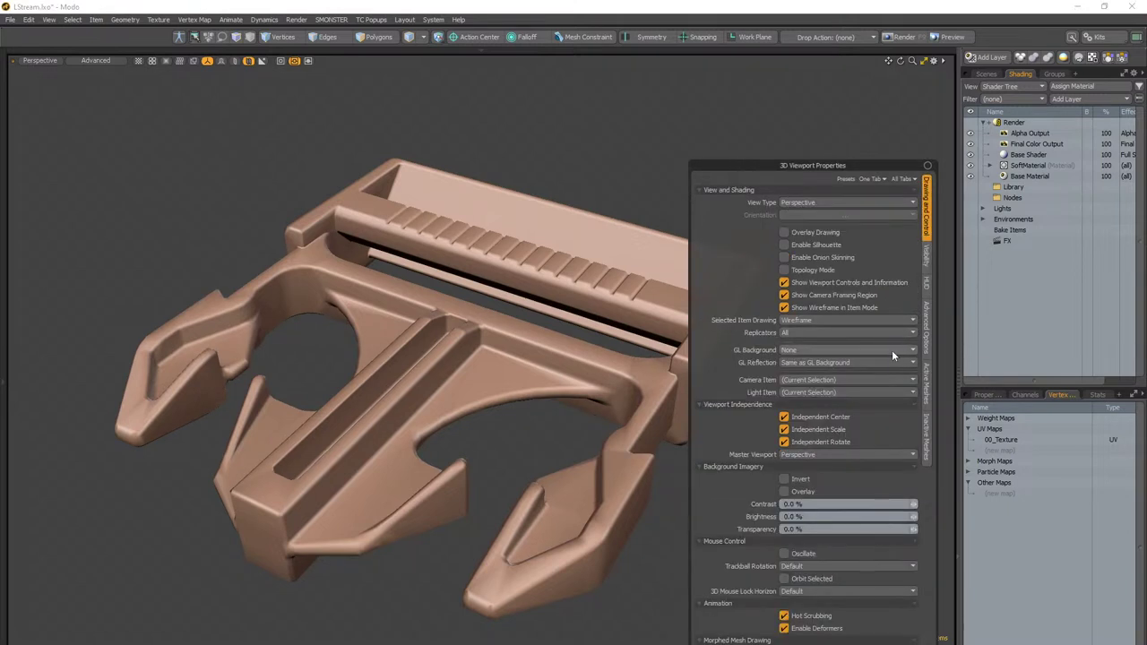
left_click(926, 260)
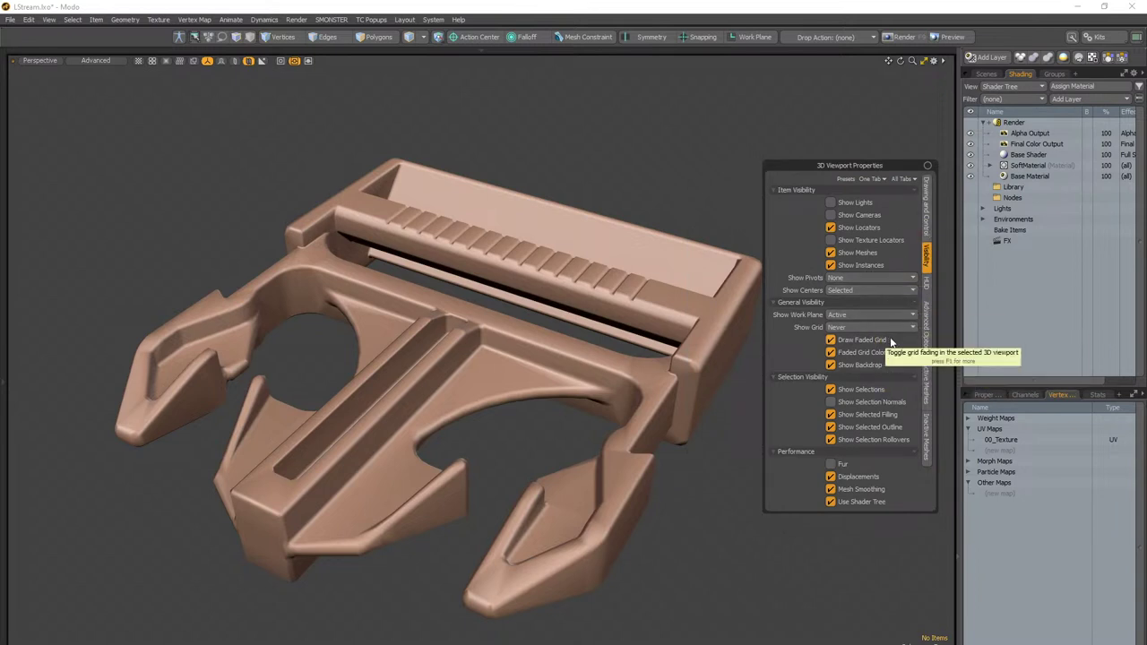
left_click(928, 331)
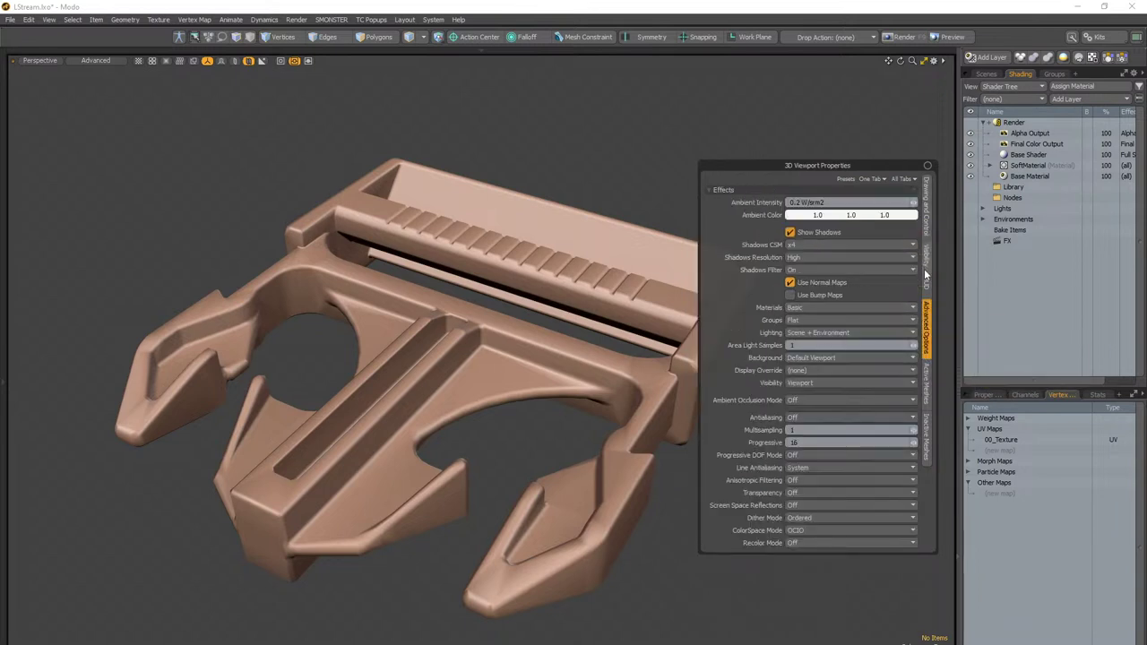
left_click(928, 398)
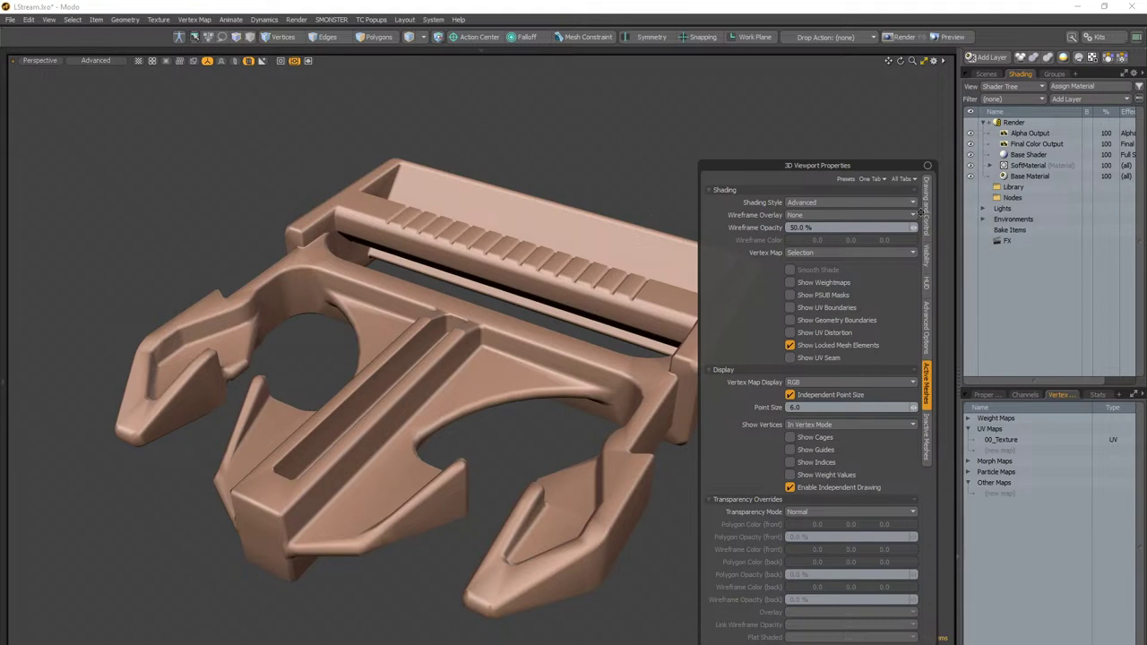
left_click_drag(846, 165, 858, 80)
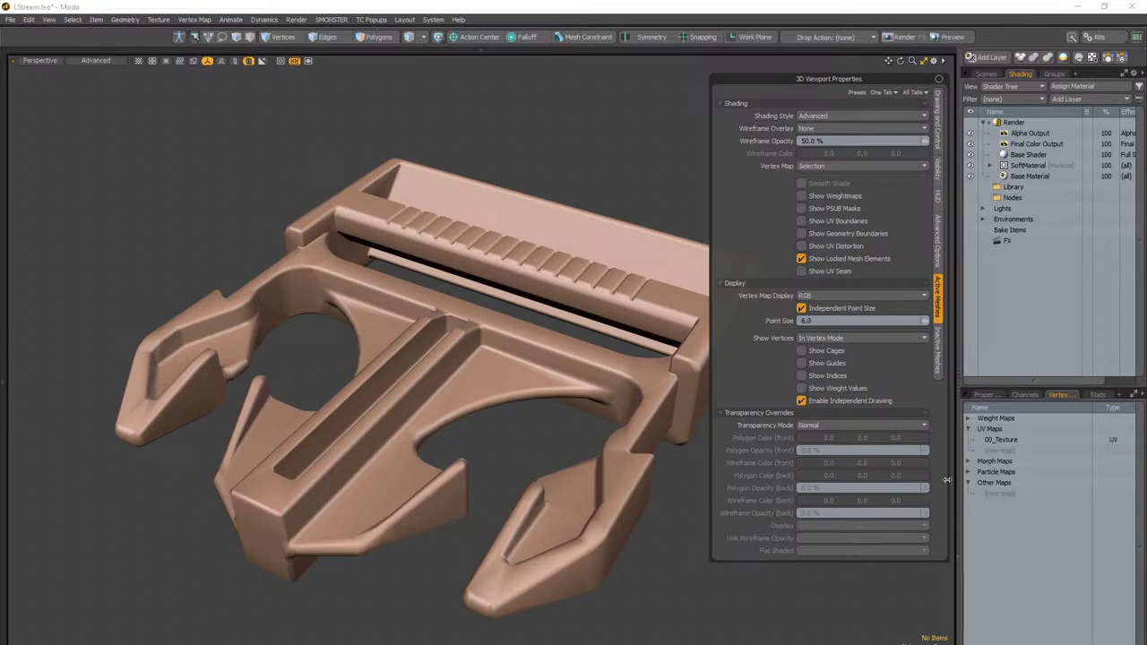
left_click(939, 237)
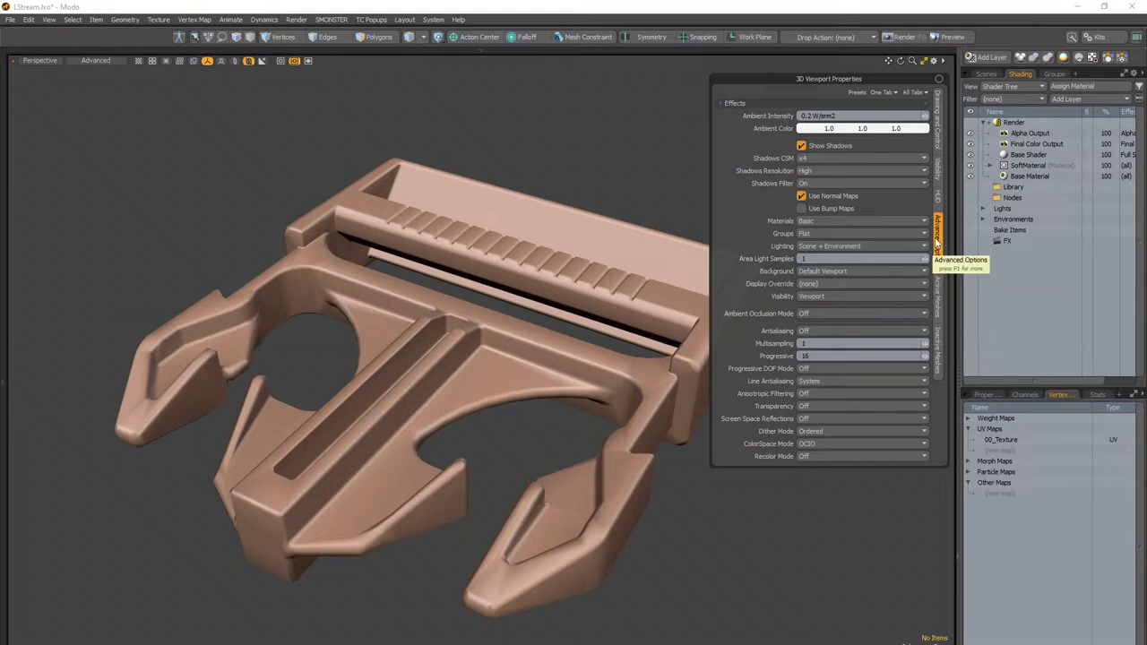
left_click(938, 139)
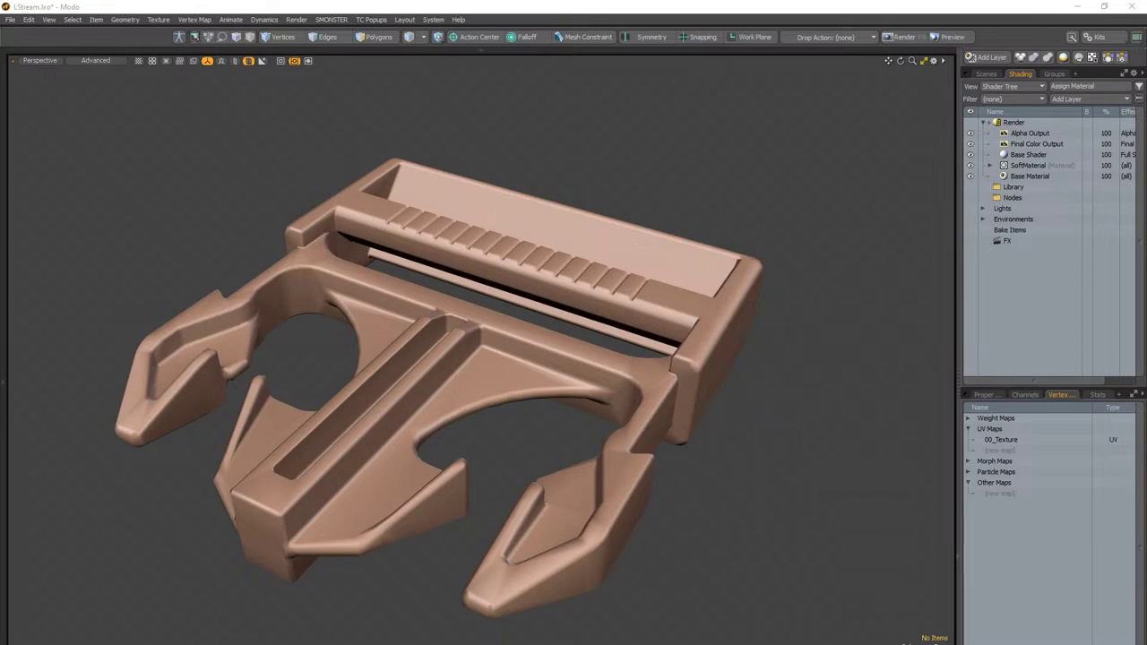
Step: Turn off Show Wireframe in Item Mode in the 3D viewport's drawing and control properties
left_click(1002, 6)
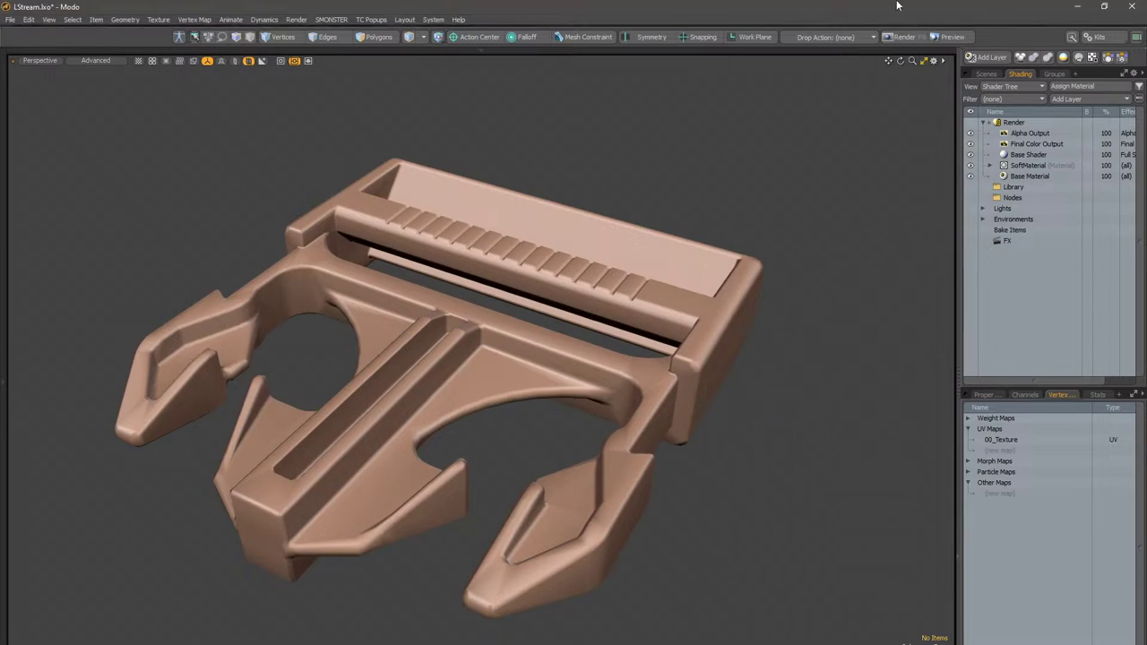
key("o")
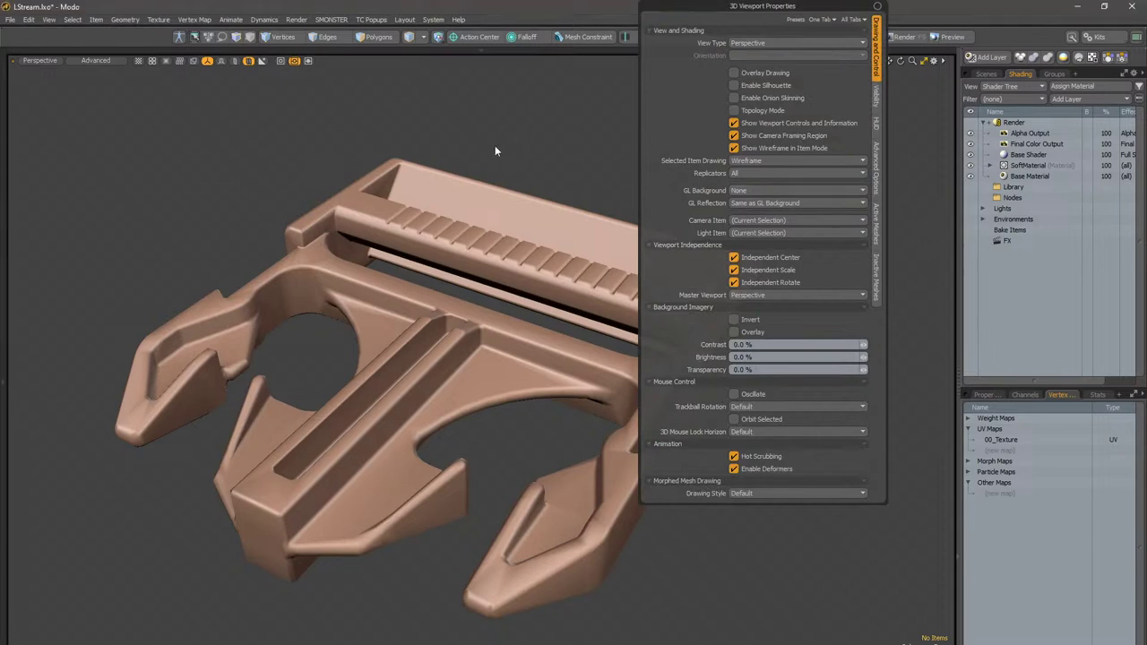
left_click(493, 296)
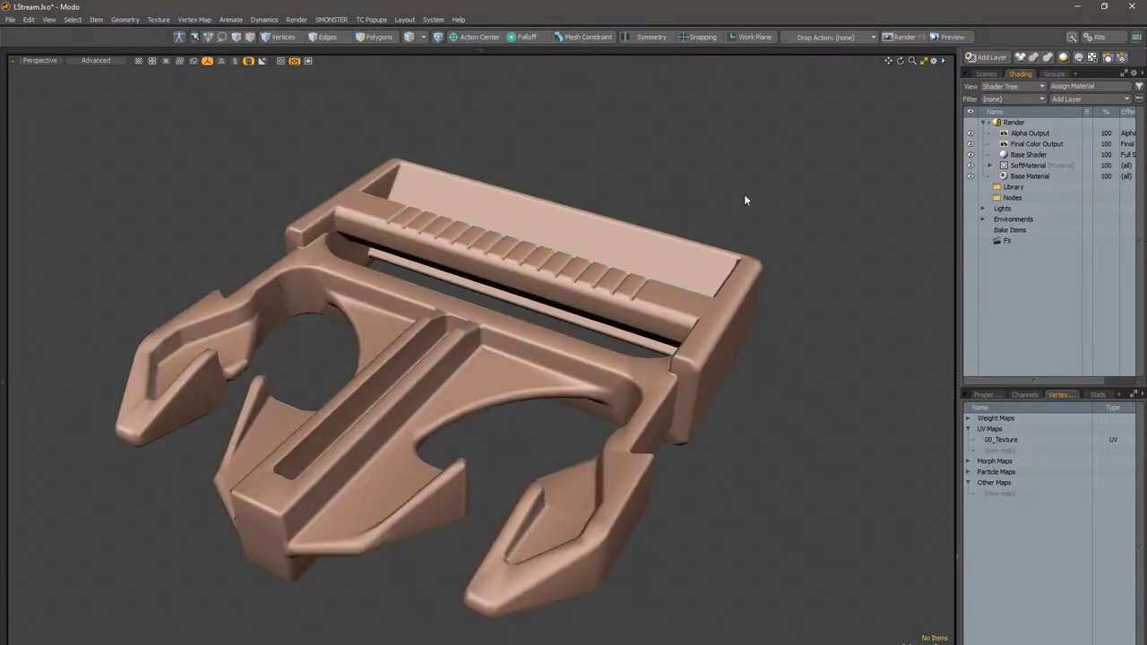
key("o")
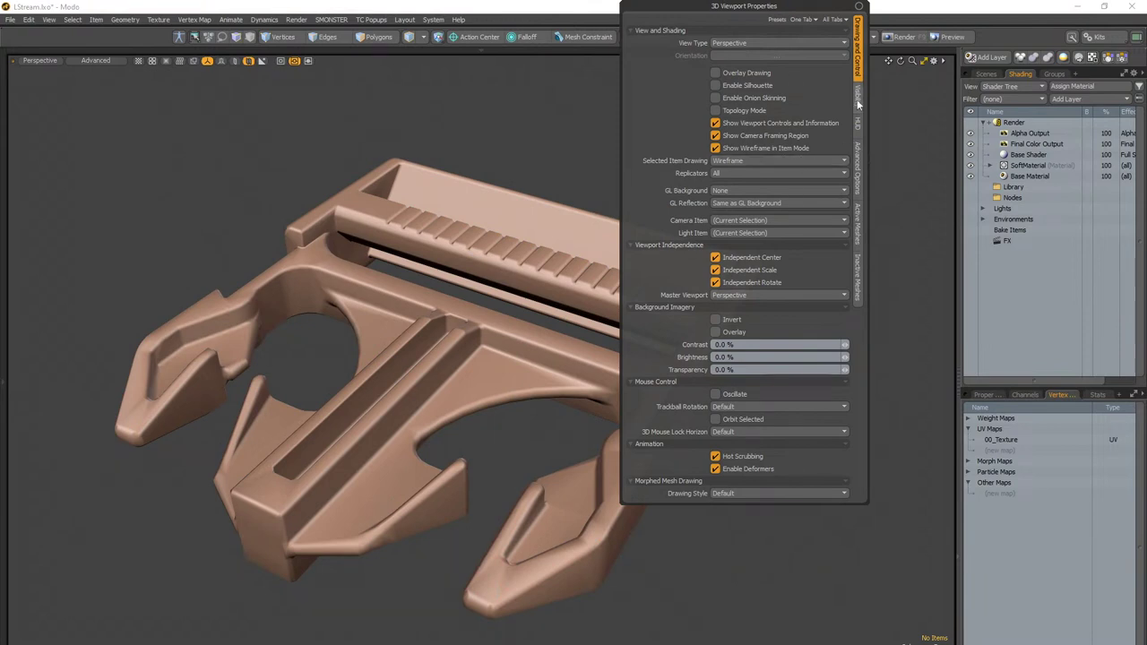
left_click(857, 97)
left_click(859, 166)
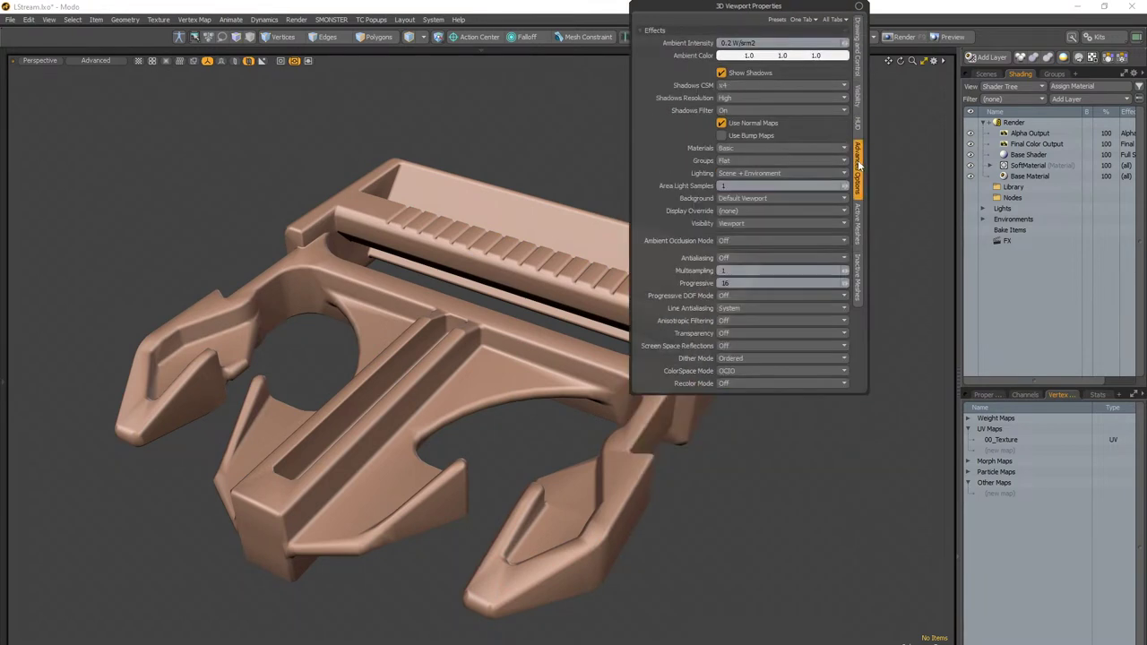
left_click(858, 63)
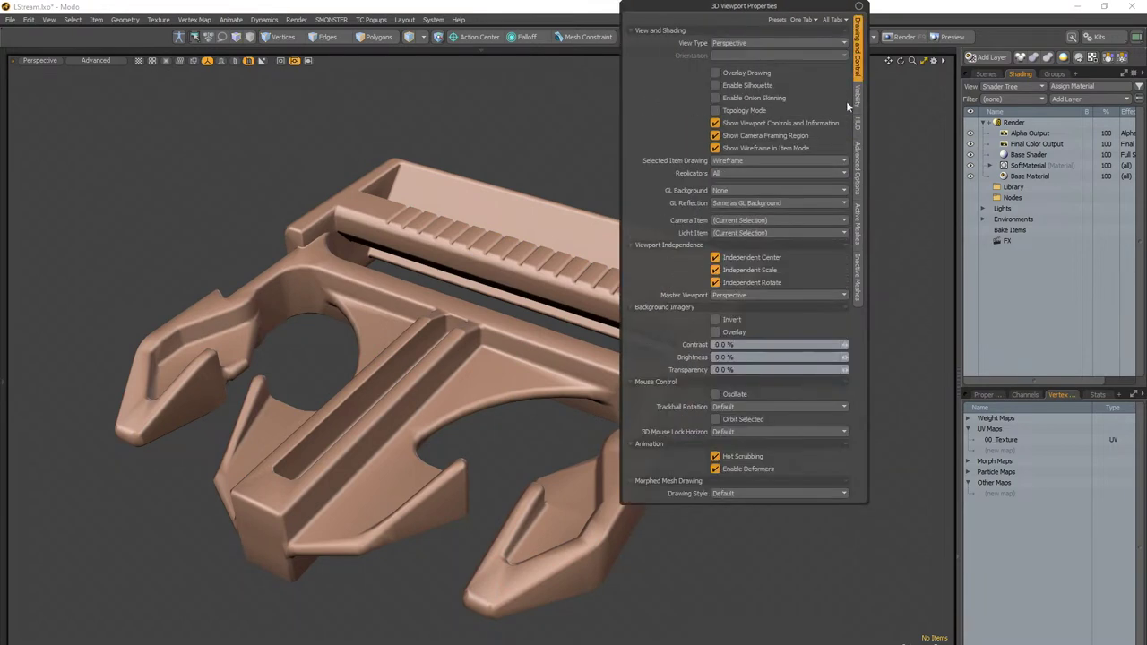
left_click(772, 150)
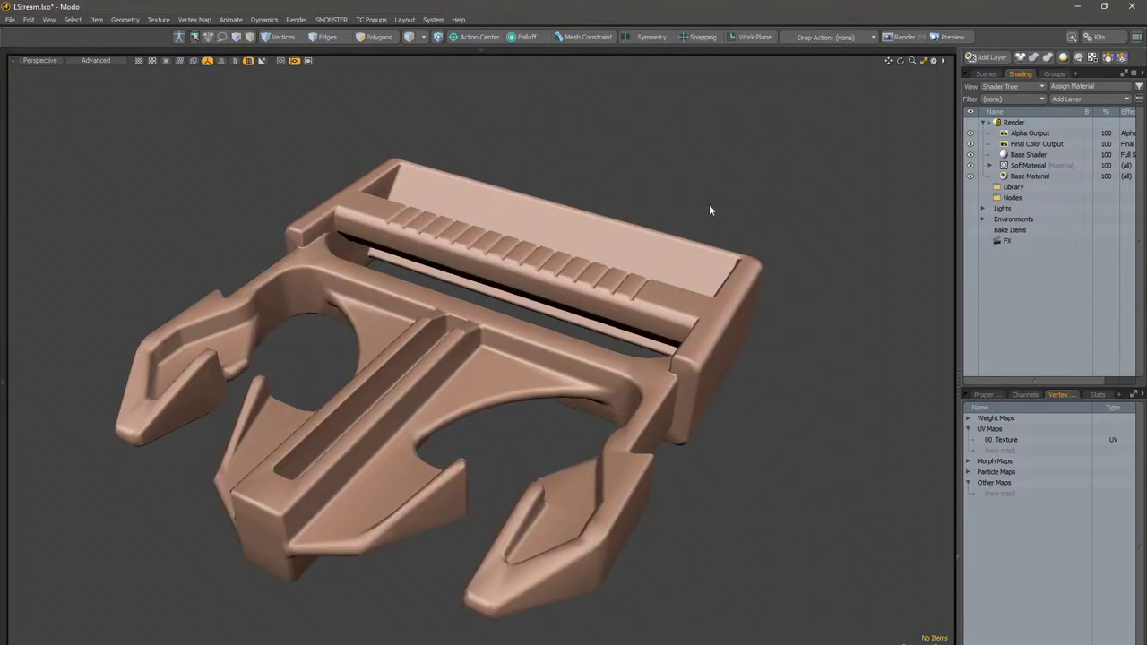
Step: Disable Show Selected Outline and Show Selection Rollovers in the 3D viewport's visibility options, keeping Show Selected Filling enabled
key("o")
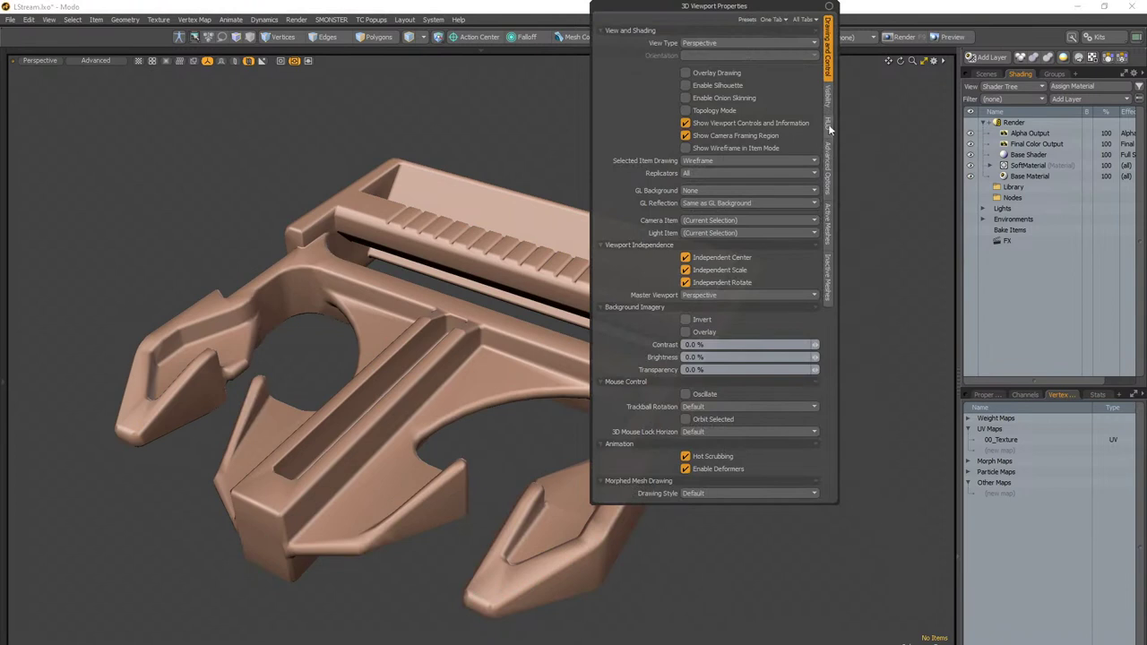
left_click(827, 95)
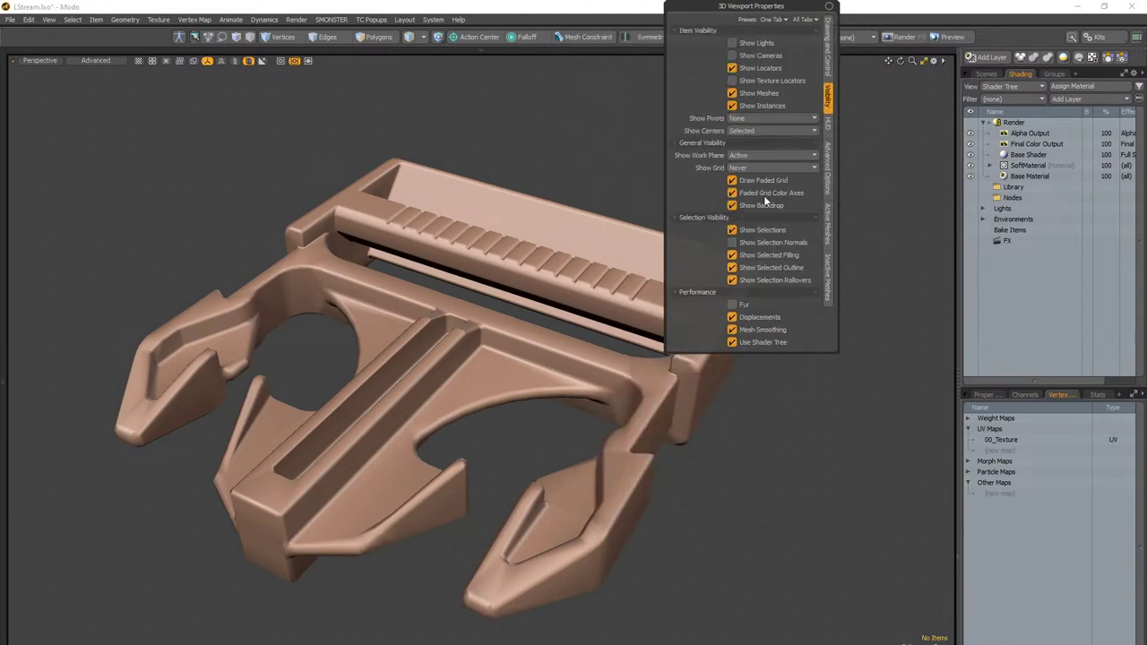
left_click(755, 258)
left_click(756, 258)
left_click(733, 268)
left_click(733, 281)
left_click(626, 178)
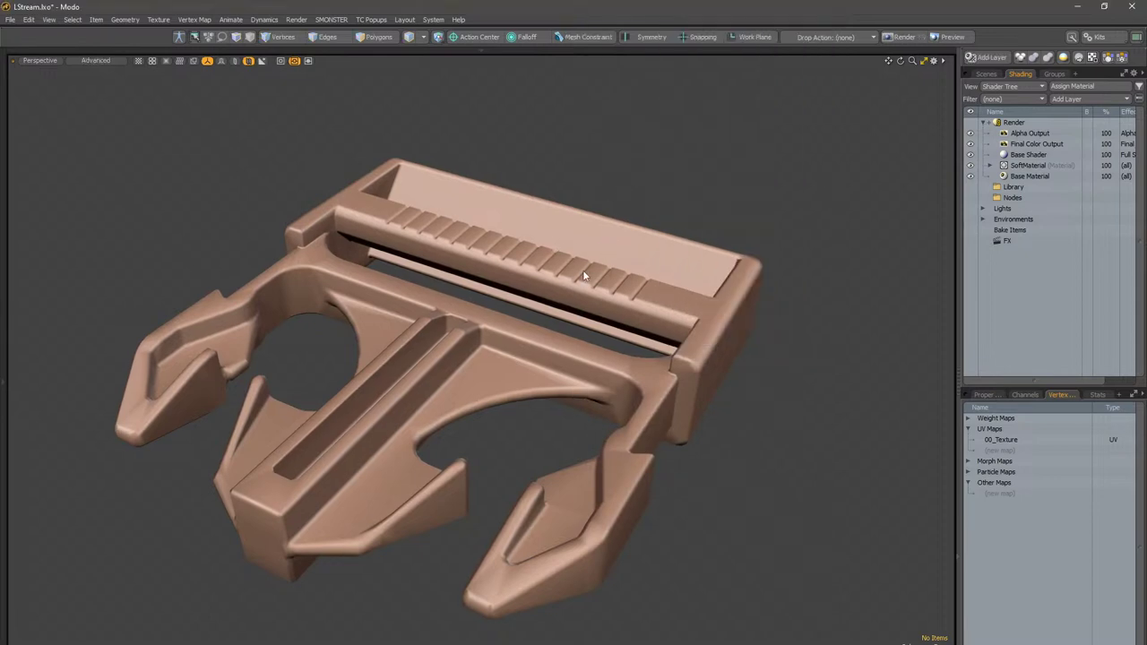
Step: Inspect the bag clip's shading up close around the prongs, ribbed bar and end plate, finishing with a view of the whole part
left_click_drag(583, 275, 697, 317, "alt")
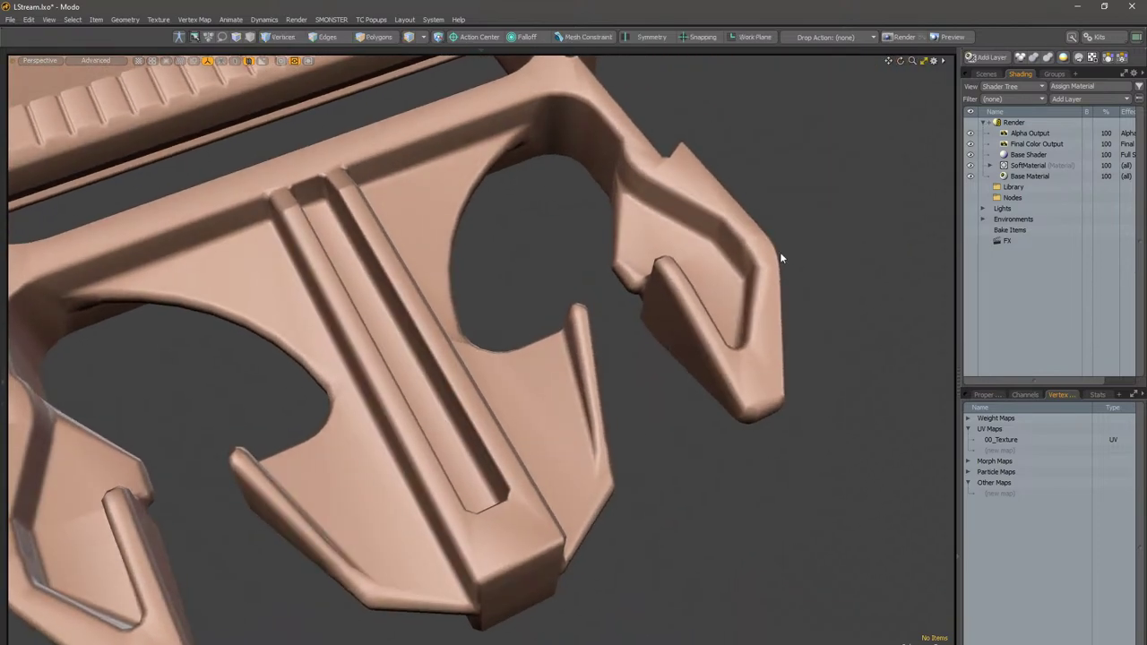
left_click_drag(589, 281, 494, 391, "alt")
scroll(461, 323, "up", 3)
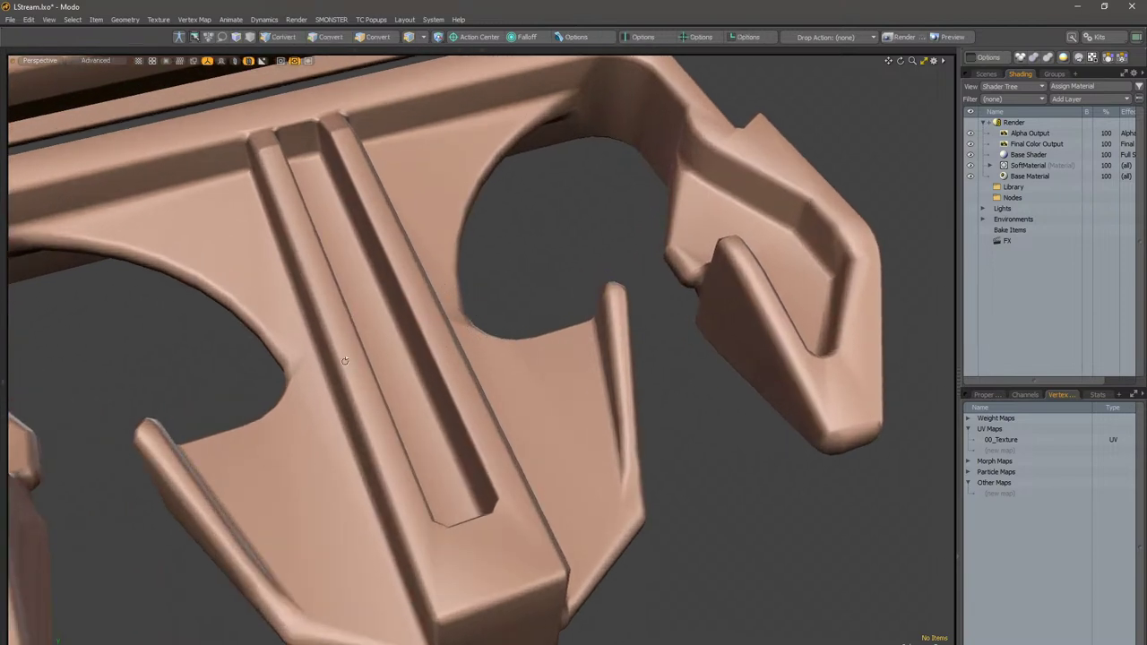
left_click_drag(436, 339, 295, 403, "alt")
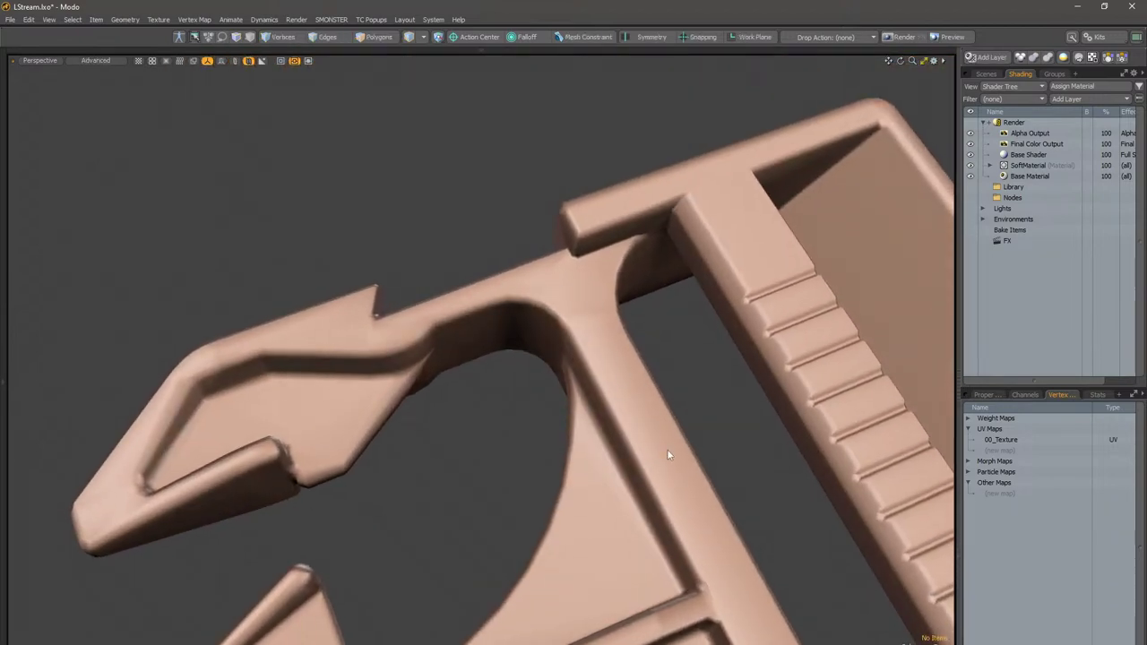
left_click_drag(397, 476, 577, 262, "alt")
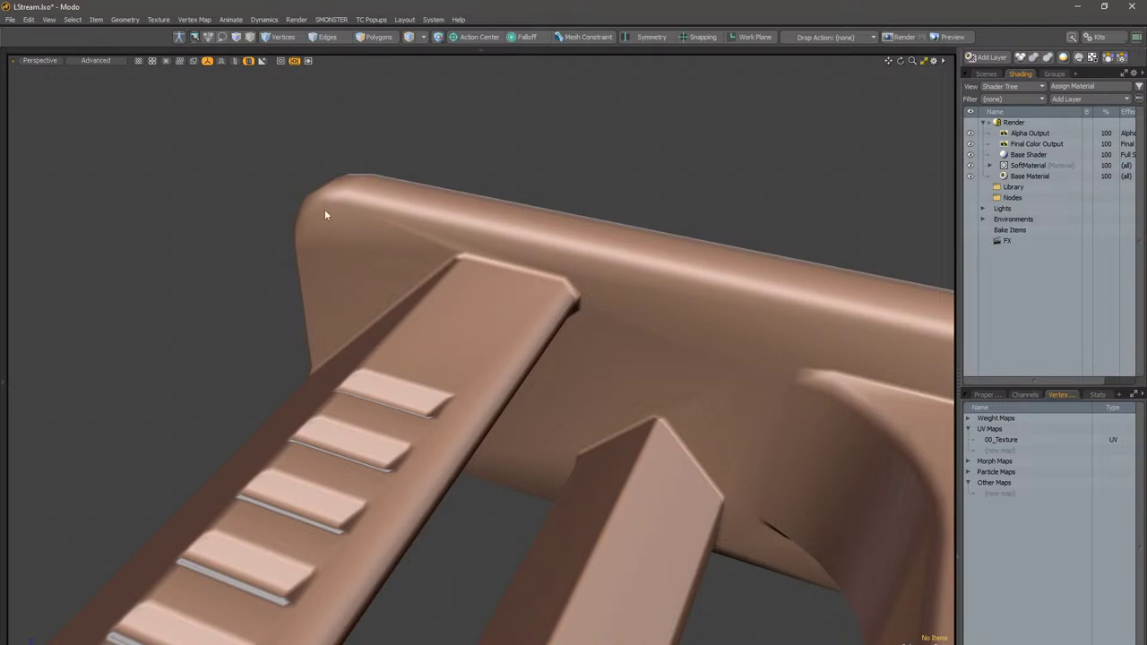
left_click_drag(544, 410, 717, 426, "alt")
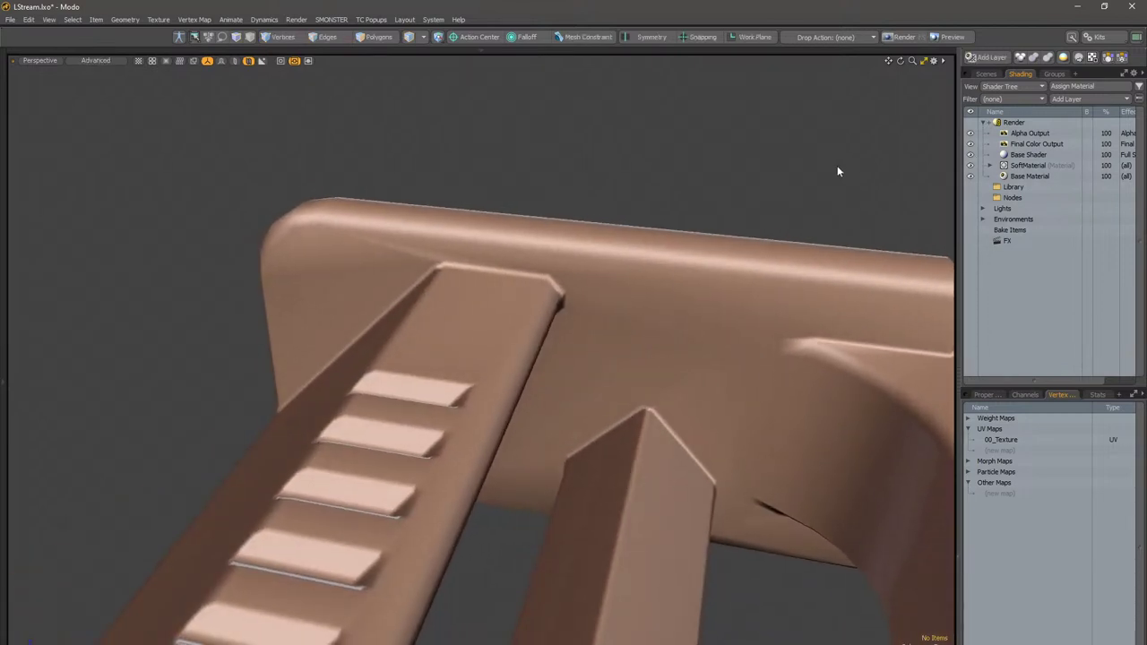
left_click_drag(724, 312, 565, 380, "alt")
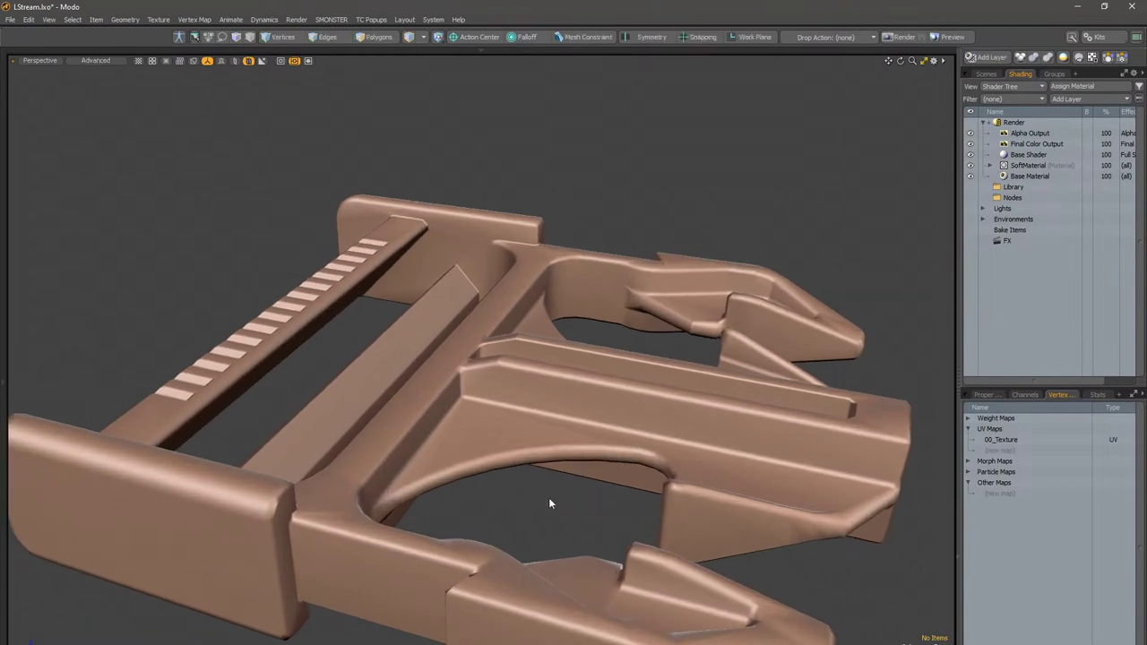
left_click_drag(555, 499, 740, 382, "alt")
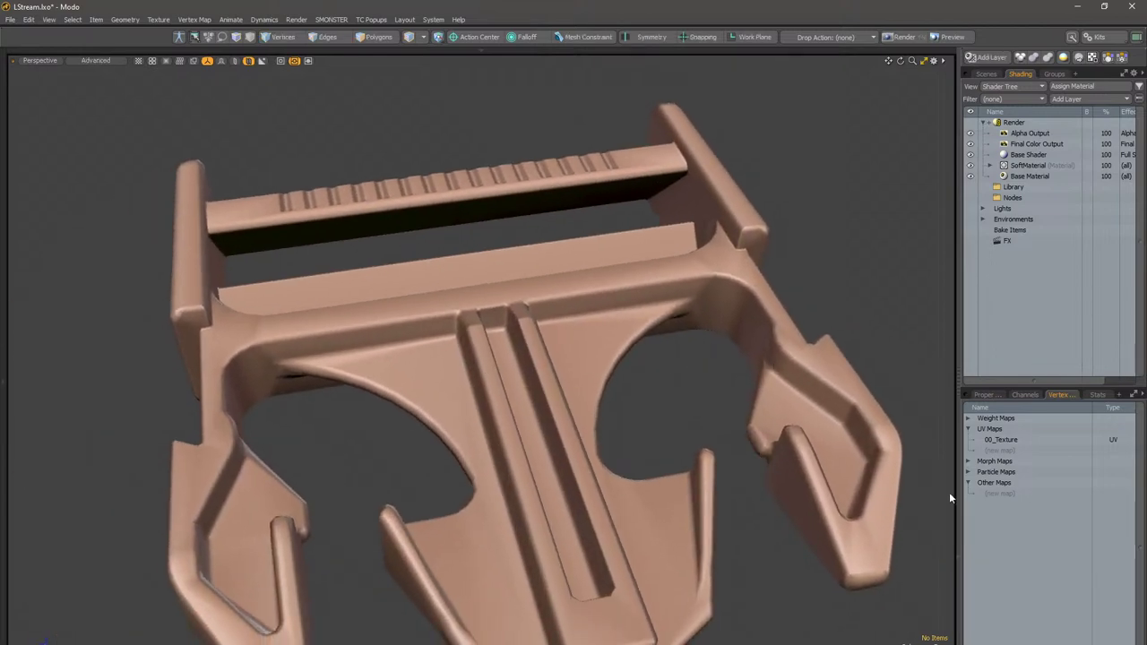
Step: Display the properties of Mat_SoftMaterial inside the SoftMaterial group and turn off that group's visibility
left_click(989, 167)
left_click(1013, 176)
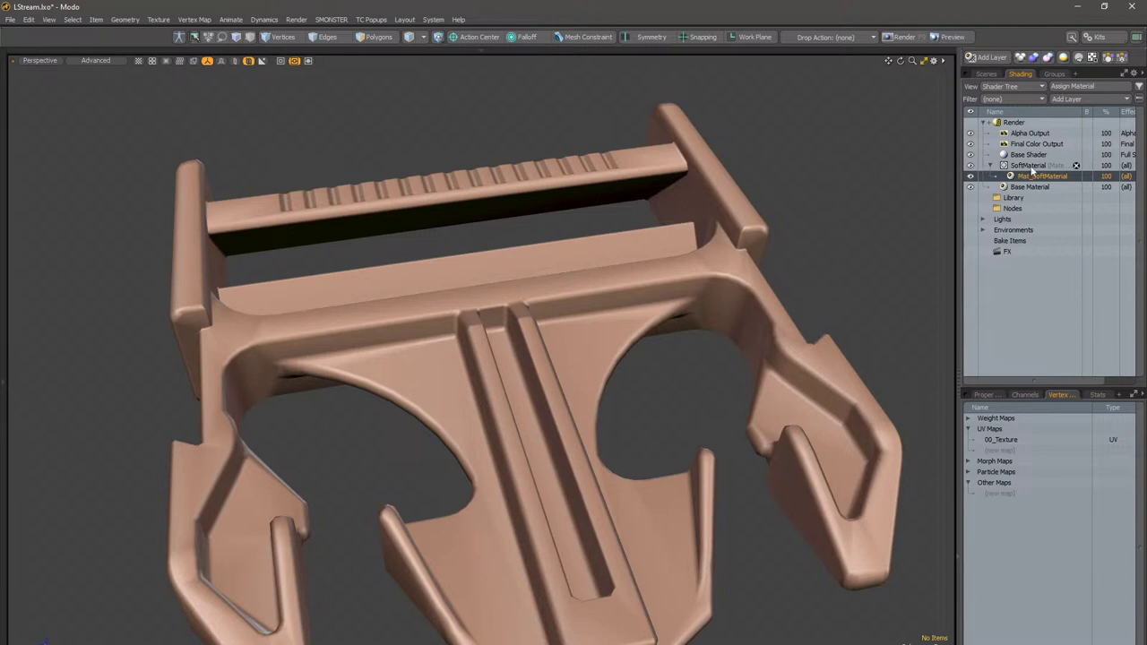
left_click(984, 394)
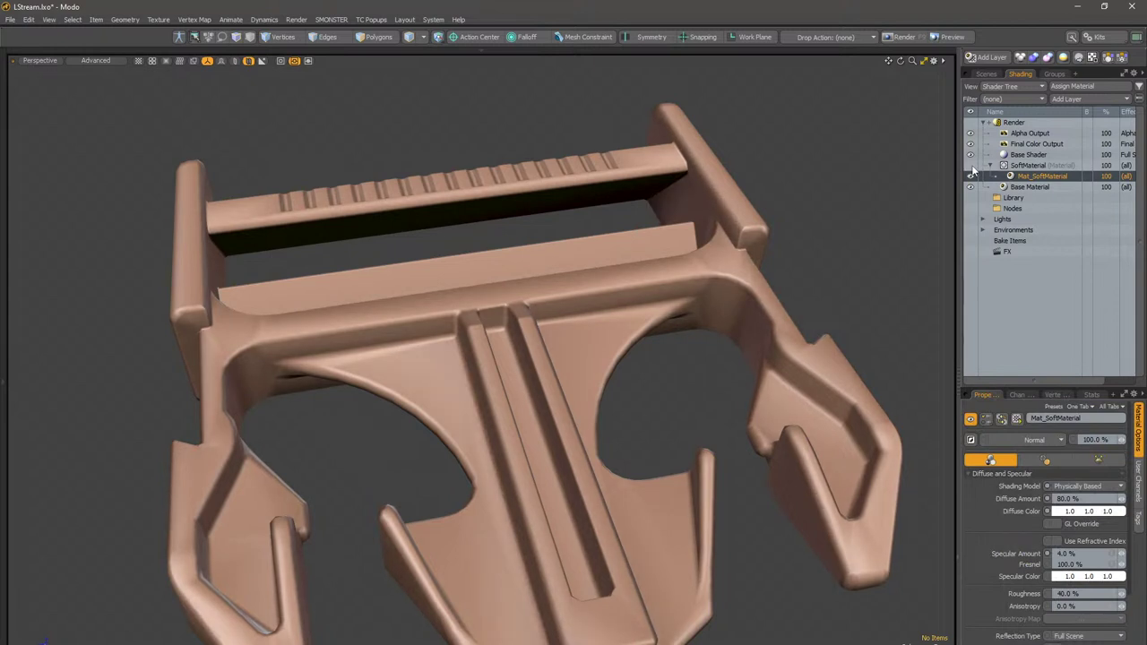
Step: Select the Base Material and enlarge its properties area to examine the specular, roughness and surface settings
left_click(1040, 187)
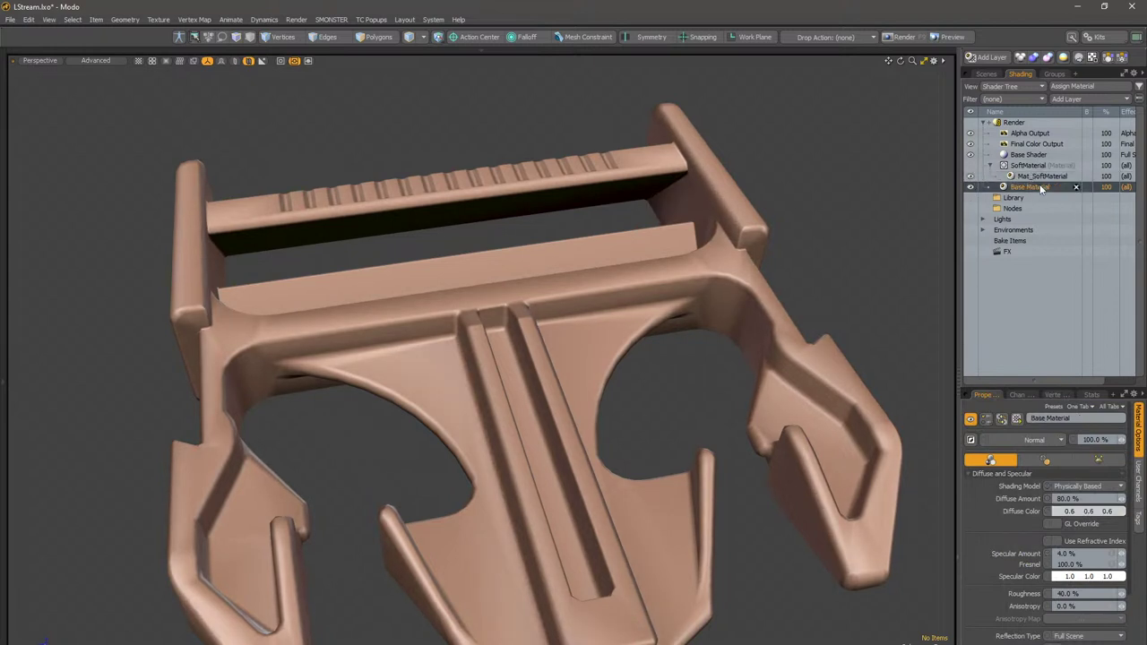
scroll(1076, 529, "down", 4)
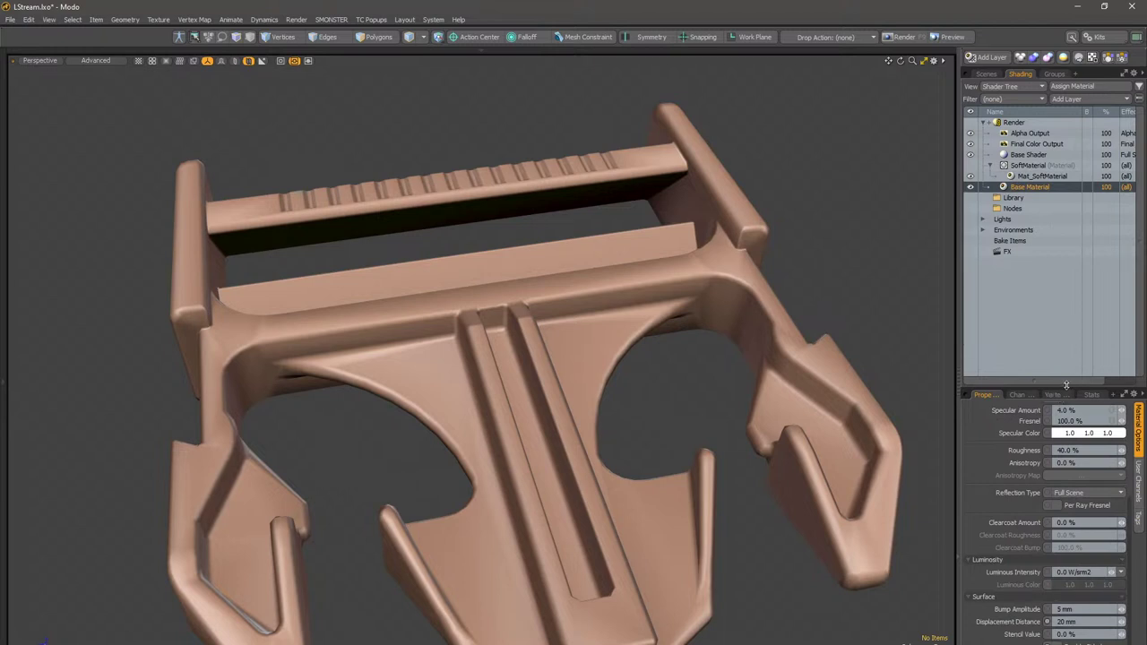
left_click_drag(1066, 387, 1081, 232)
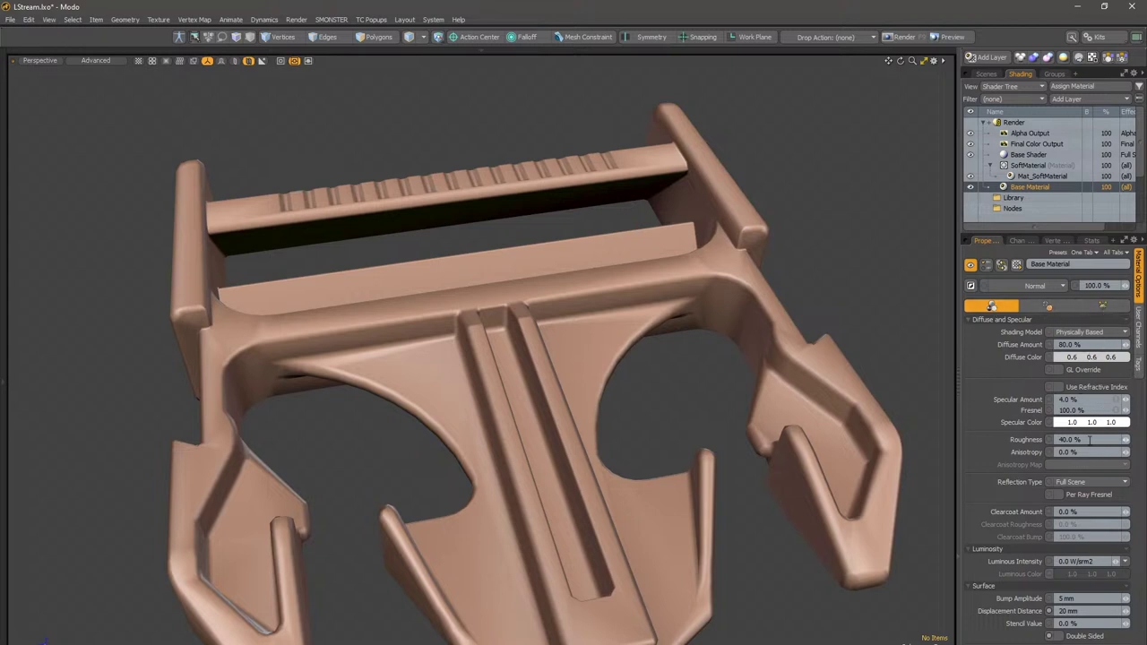
left_click(1090, 439)
left_click(1100, 624)
Step: Save the LStream.lxo scene
left_click(10, 19)
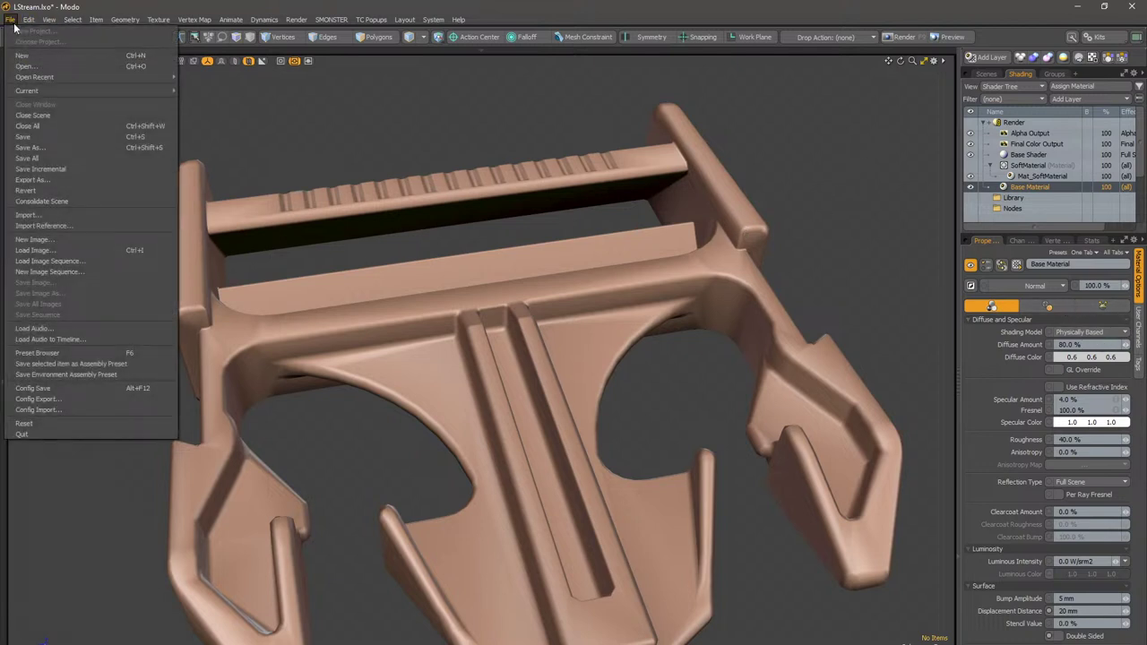
left_click(85, 134)
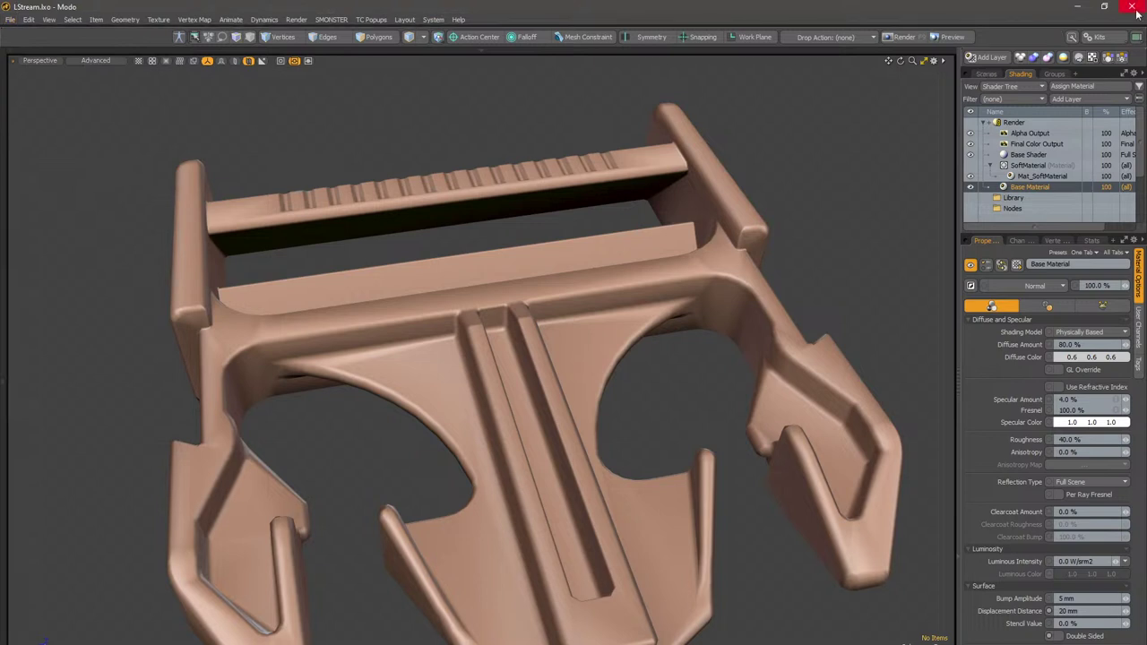
Step: Disable the ModoNerdistry_ShadingNerd kit in the Kit Manager and restart Modo
left_click(1094, 37)
left_click(1115, 78)
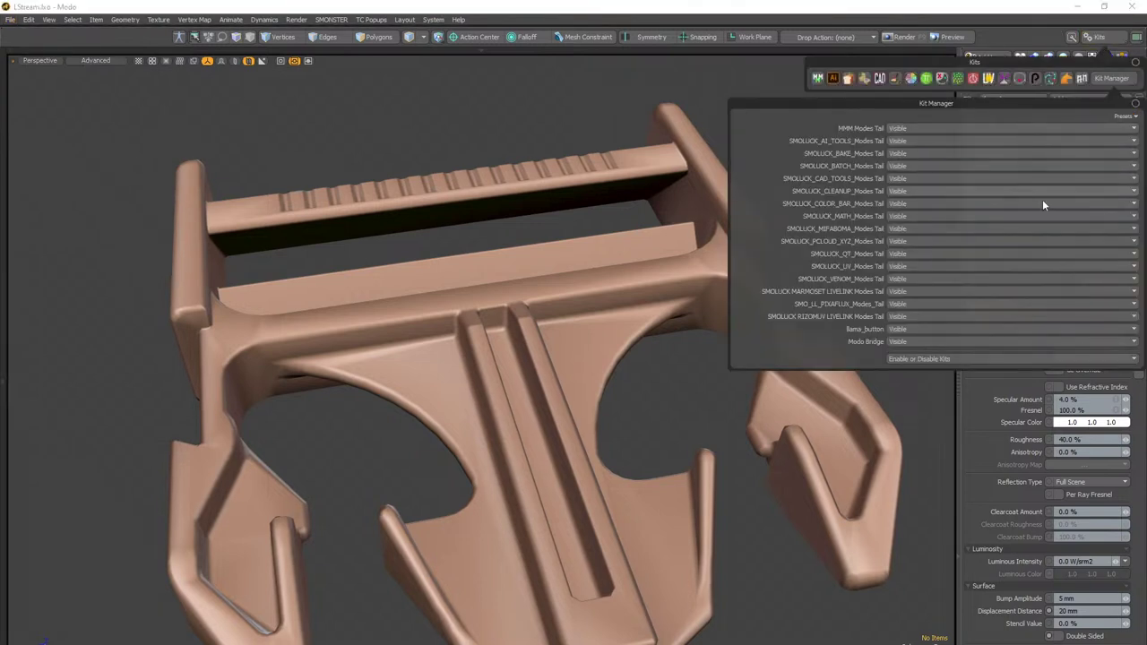
left_click(968, 358)
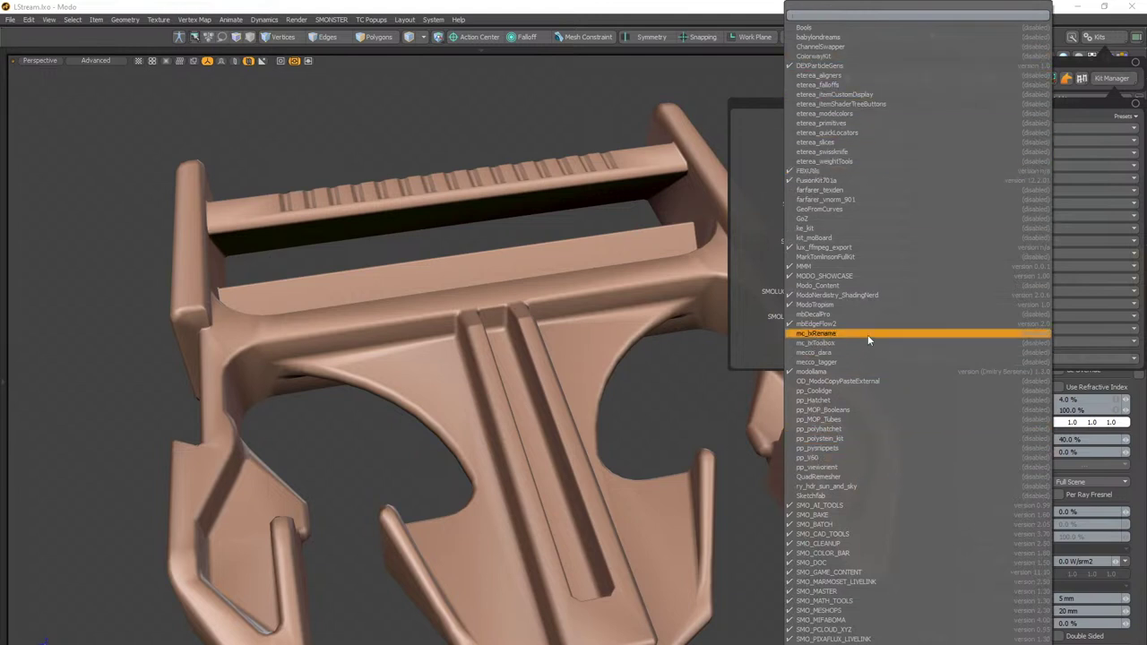
left_click(870, 296)
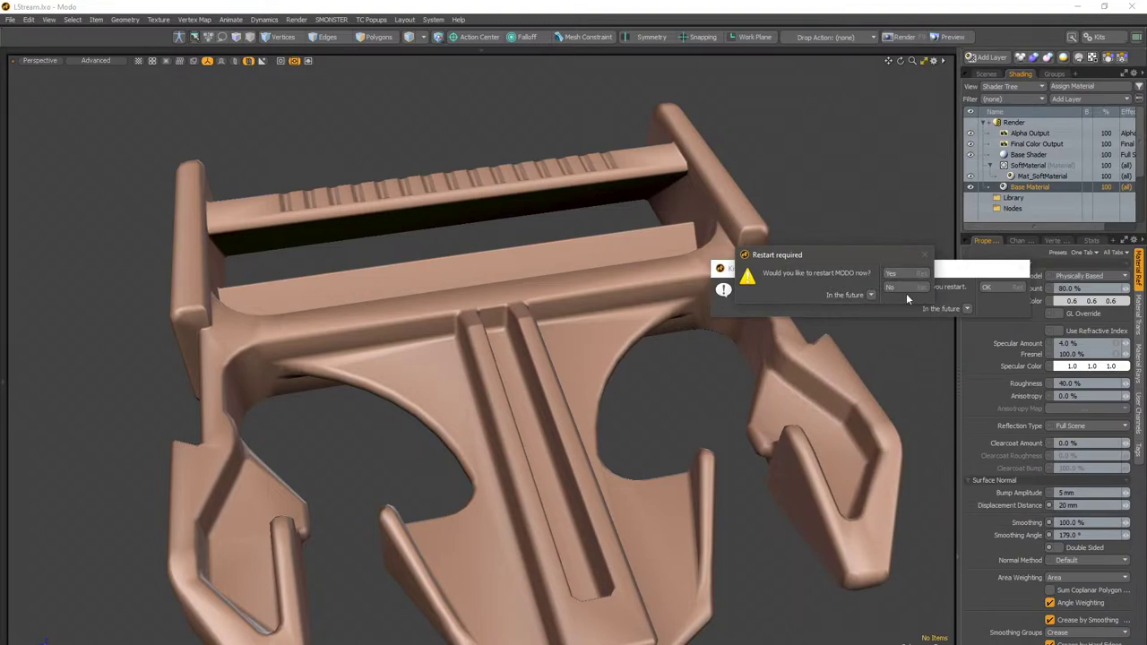
left_click(911, 273)
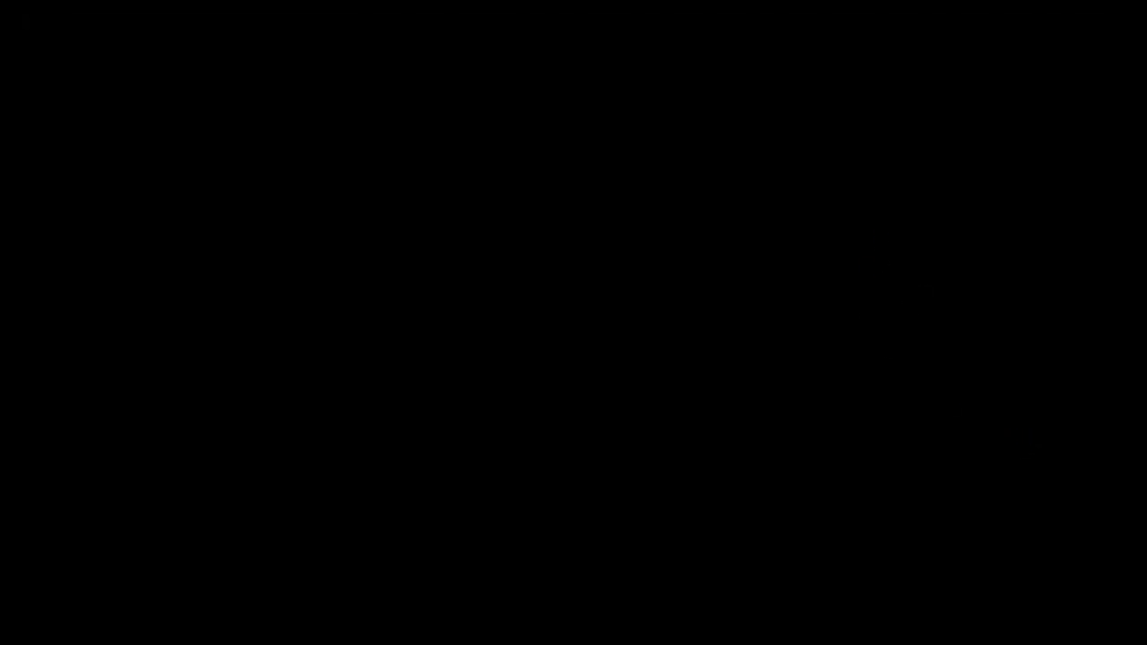
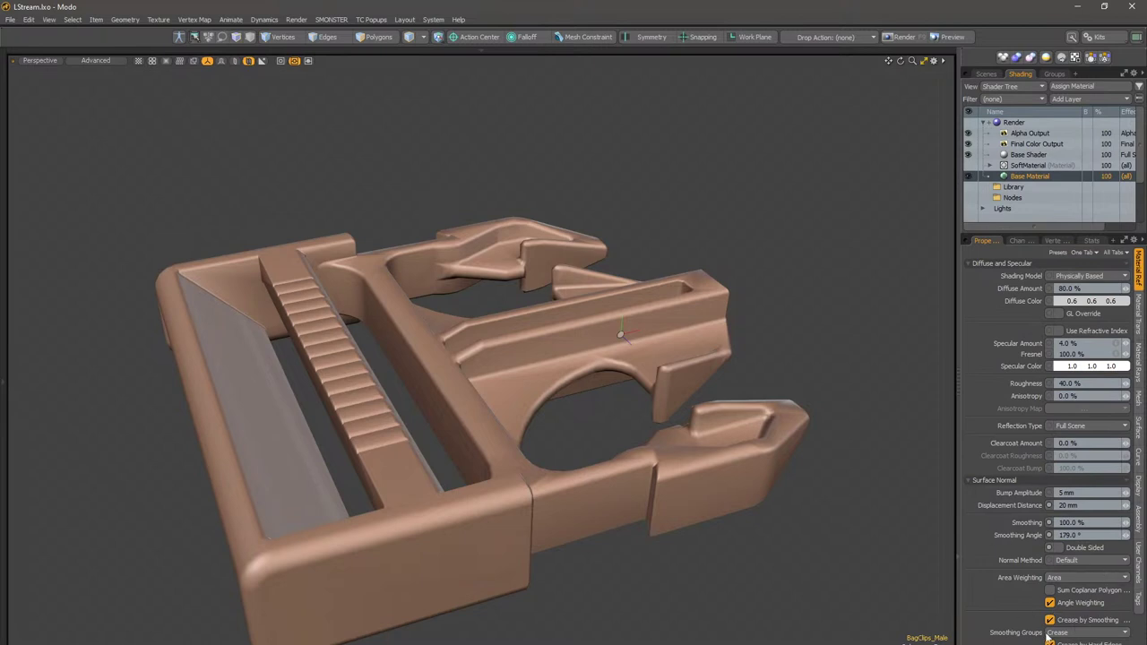
Step: Collapse the Base Material's diffuse and specular settings and set its smoothing angle to 60°
left_click(1024, 263)
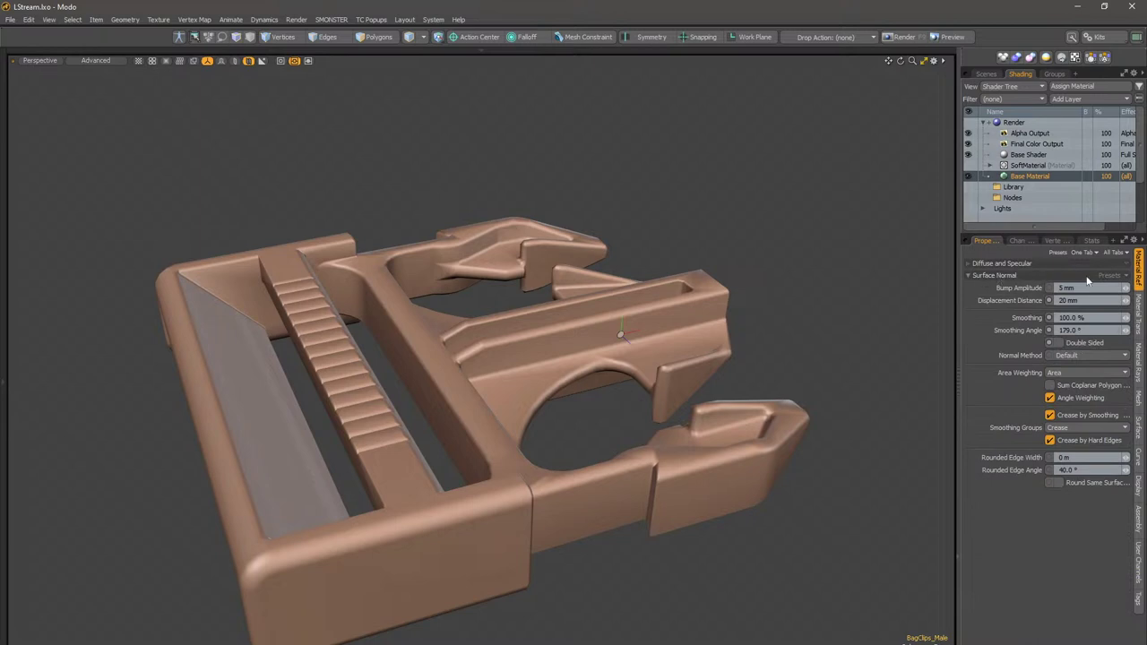
left_click(1087, 330)
type("60")
key("Return")
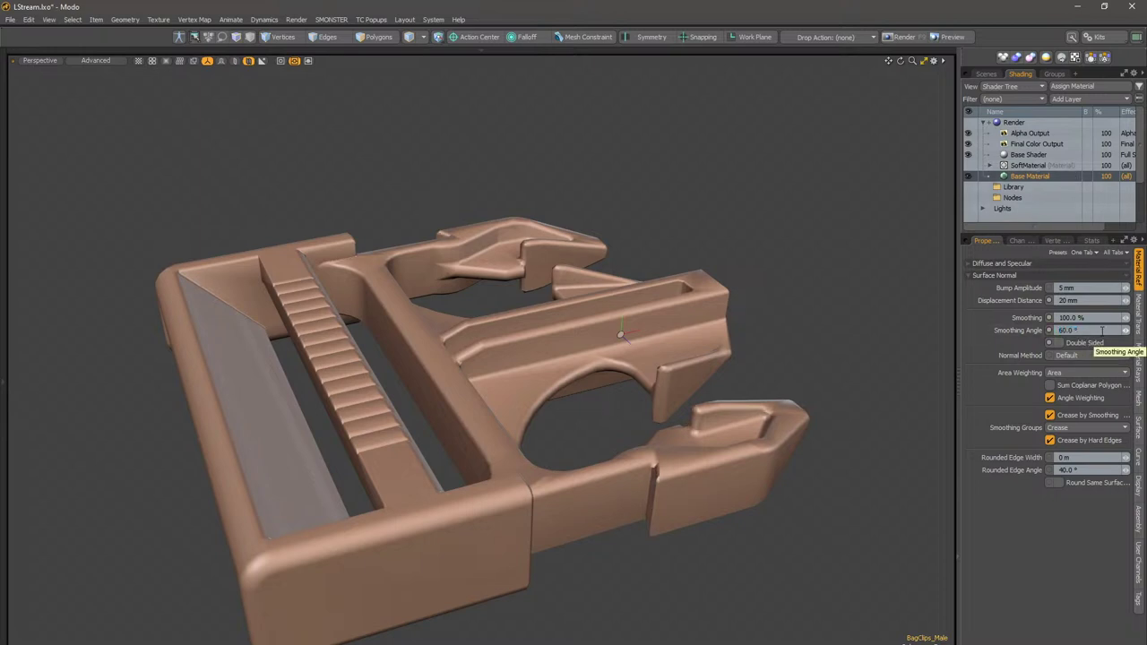
Step: Set the Base Material's smoothing angle to 40° and inspect the shading around the central rib's corner
left_click(1104, 330)
middle_click_drag(573, 332, 647, 374)
left_click(1083, 332)
type("4")
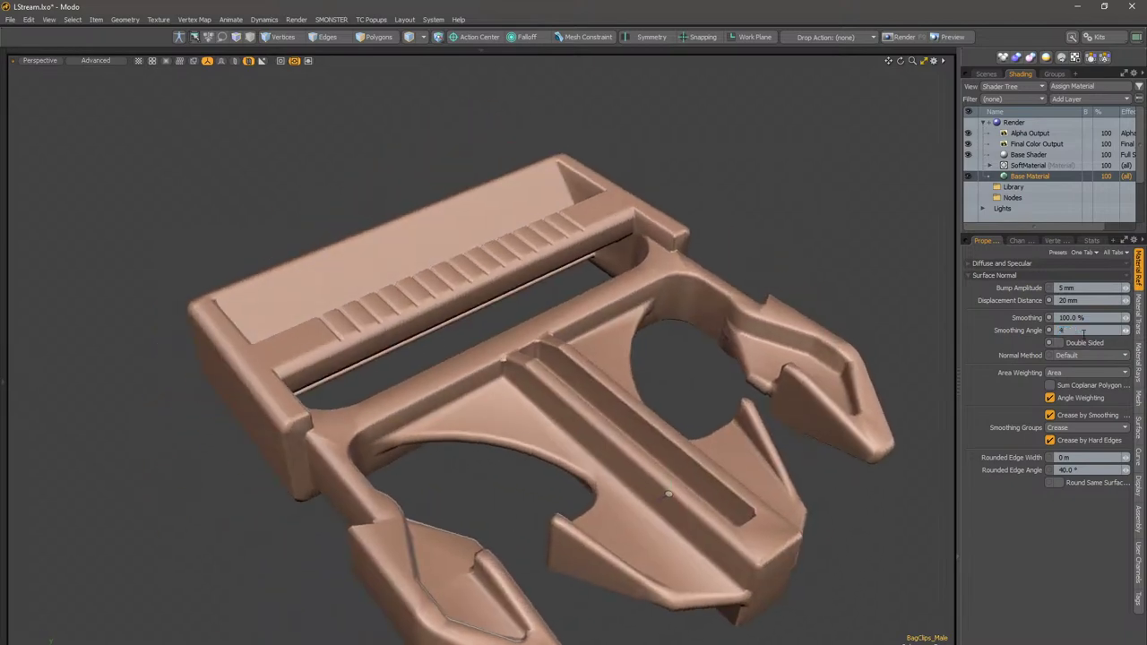
mouse_move(524, 369)
left_mouse_down("alt")
mouse_move(545, 349)
mouse_move(530, 353)
mouse_move(549, 369)
mouse_move(534, 335)
mouse_move(520, 365)
mouse_move(575, 349)
left_mouse_up("alt")
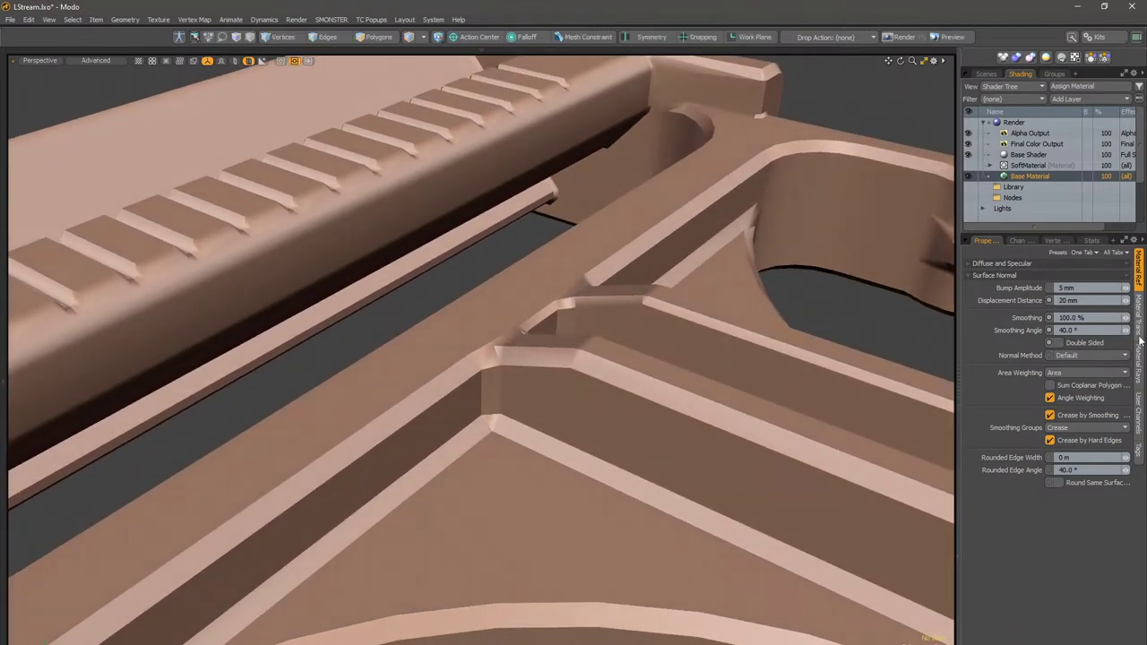
Step: Set the Base Material's smoothing angle to 179°
left_click(1104, 332)
type("179")
key("Return")
left_click(1098, 332)
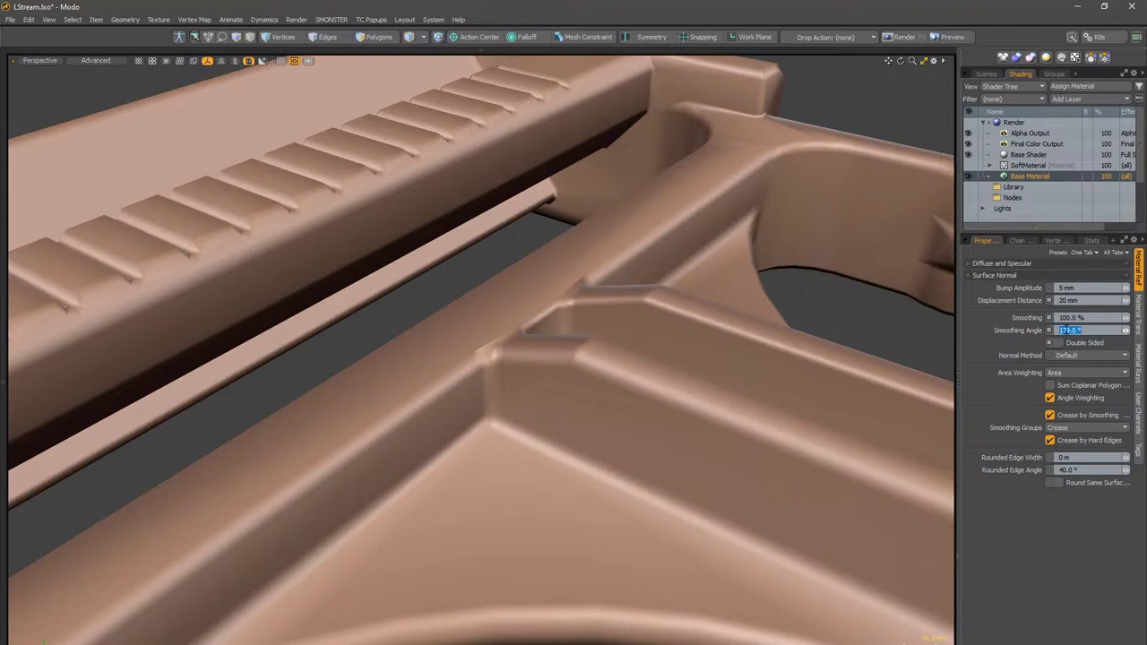
Step: Set the Base Material's smoothing angle to 10° and examine the faceted bevels on the bag clip
left_click(1106, 332)
left_click_drag(1099, 332, 1032, 335)
key("Return")
left_click(1097, 330)
type("10")
key("Return")
left_click_drag(584, 388, 508, 301, "alt")
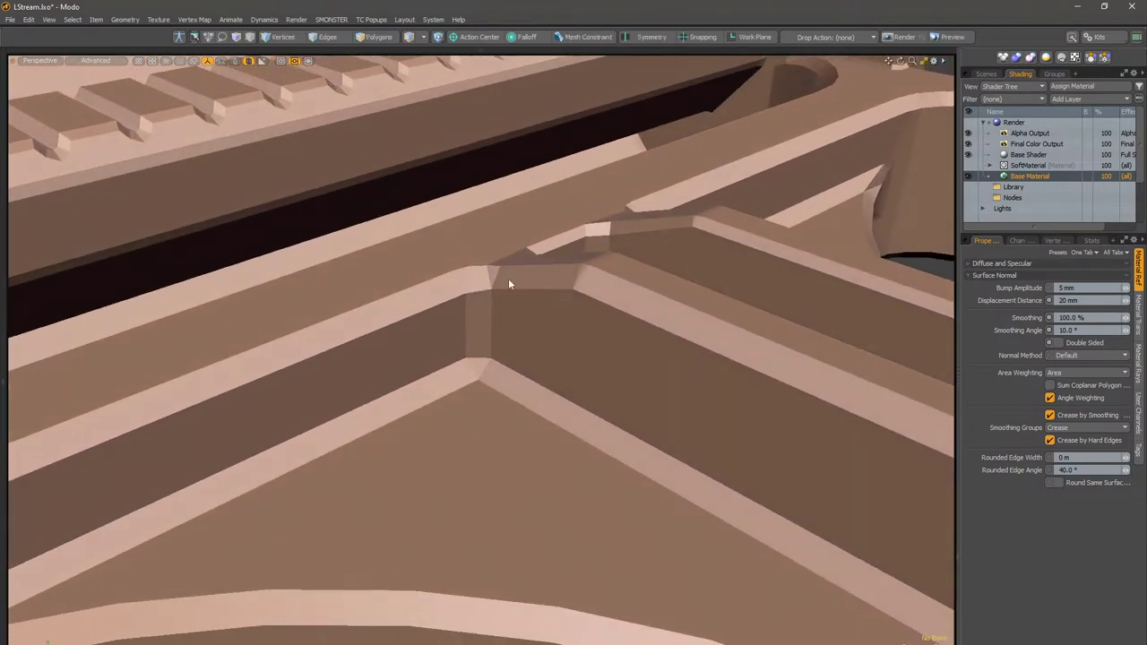
key("a")
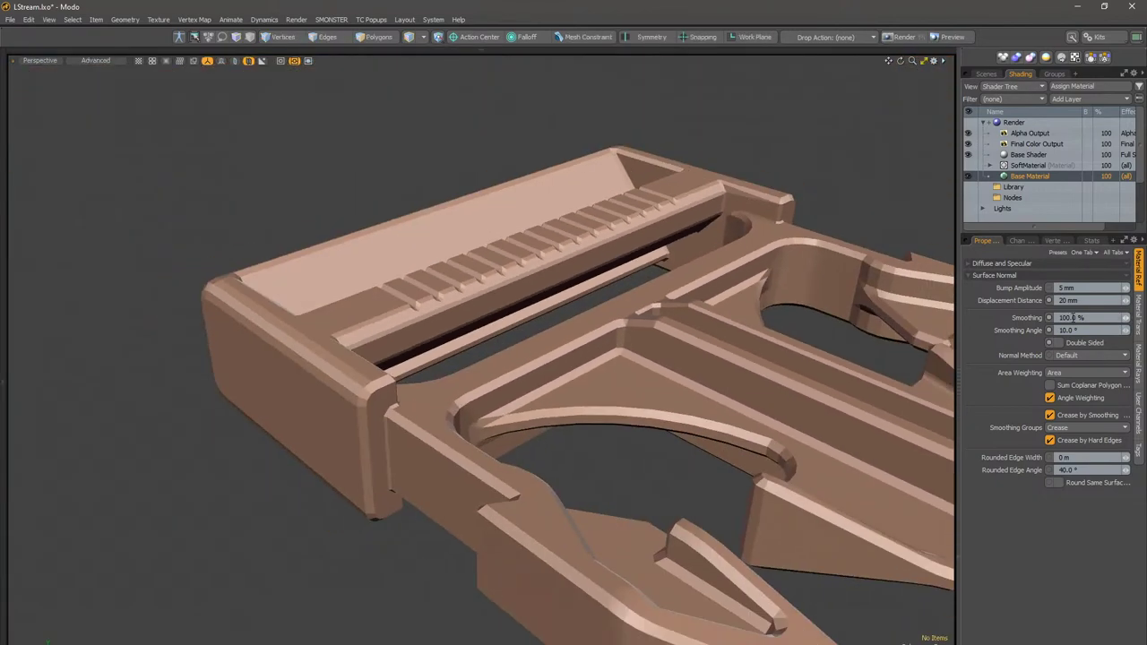
Step: Open the floating Vertex Normal Tools palette and place it clear of the bag clip
left_click(732, 331)
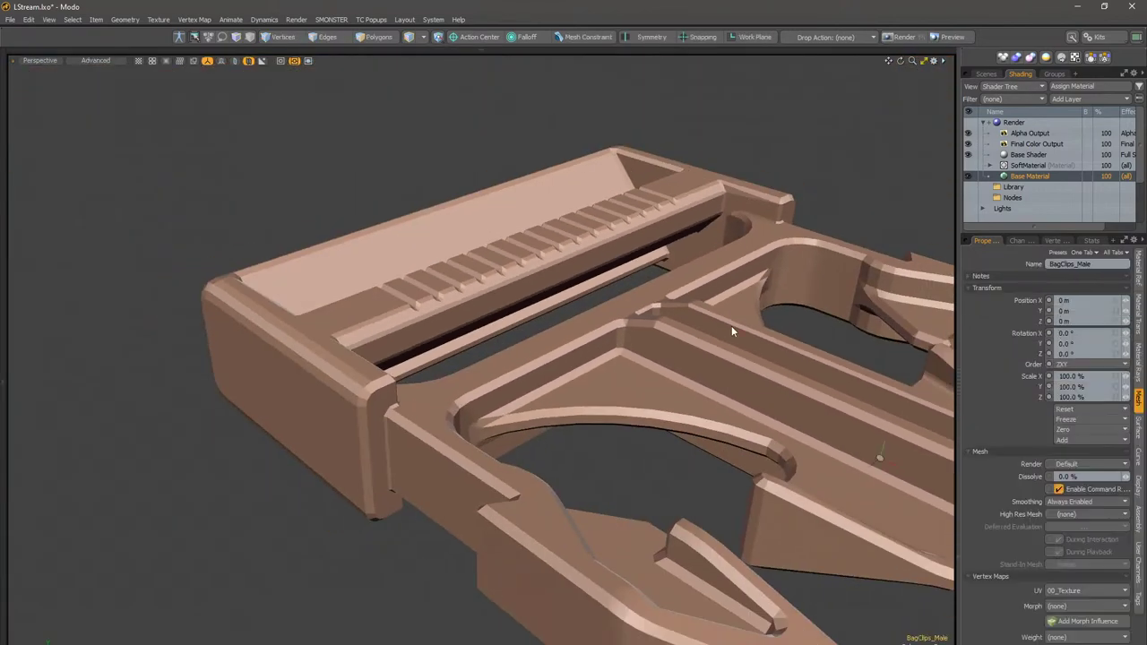
left_click(784, 159)
key("ctrl+1")
left_click(777, 114)
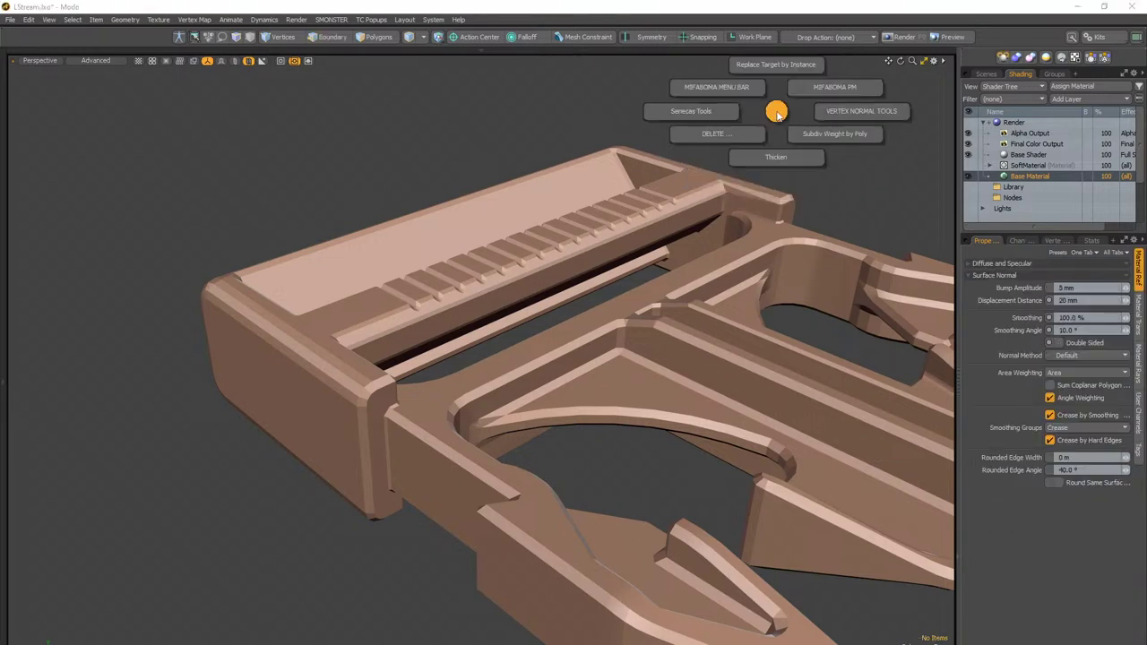
left_click(843, 111)
left_click_drag(894, 54, 899, 80)
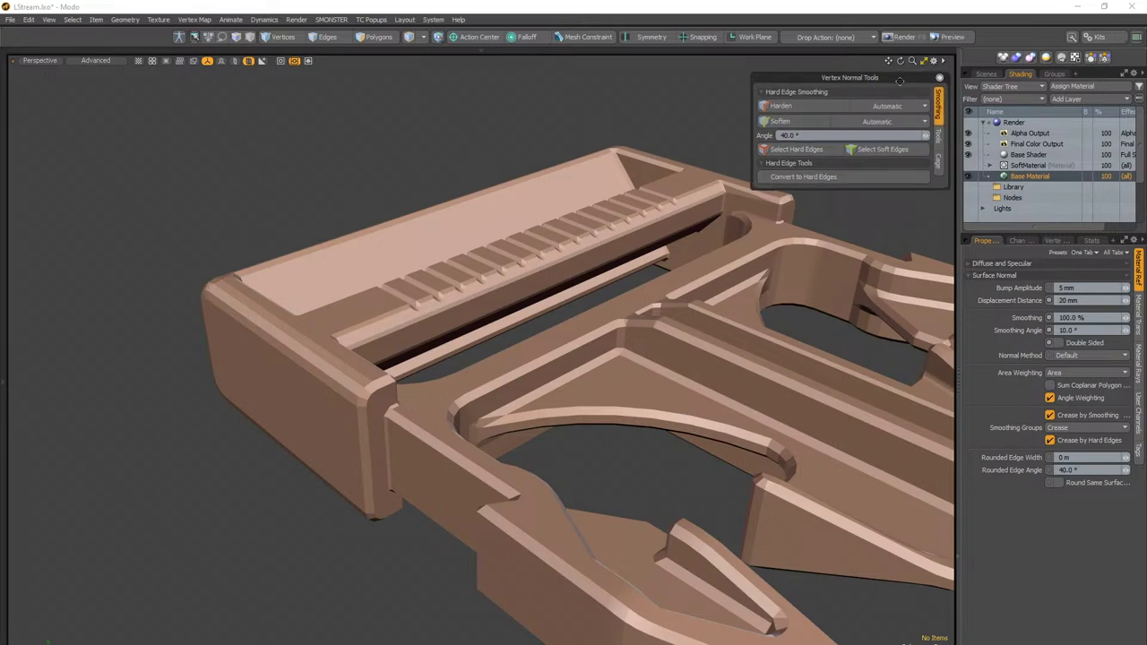
left_click(789, 125)
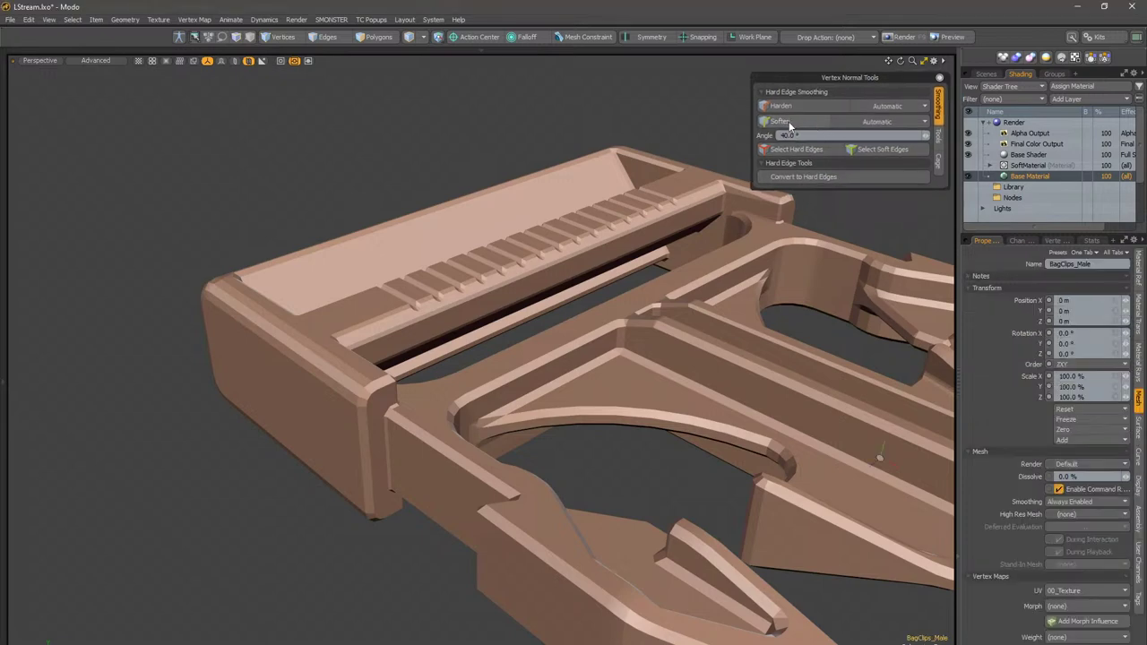
Step: Check the mesh statistics and expand Other Maps in the clip's vertex map list
left_click_drag(666, 317, 593, 248, "alt")
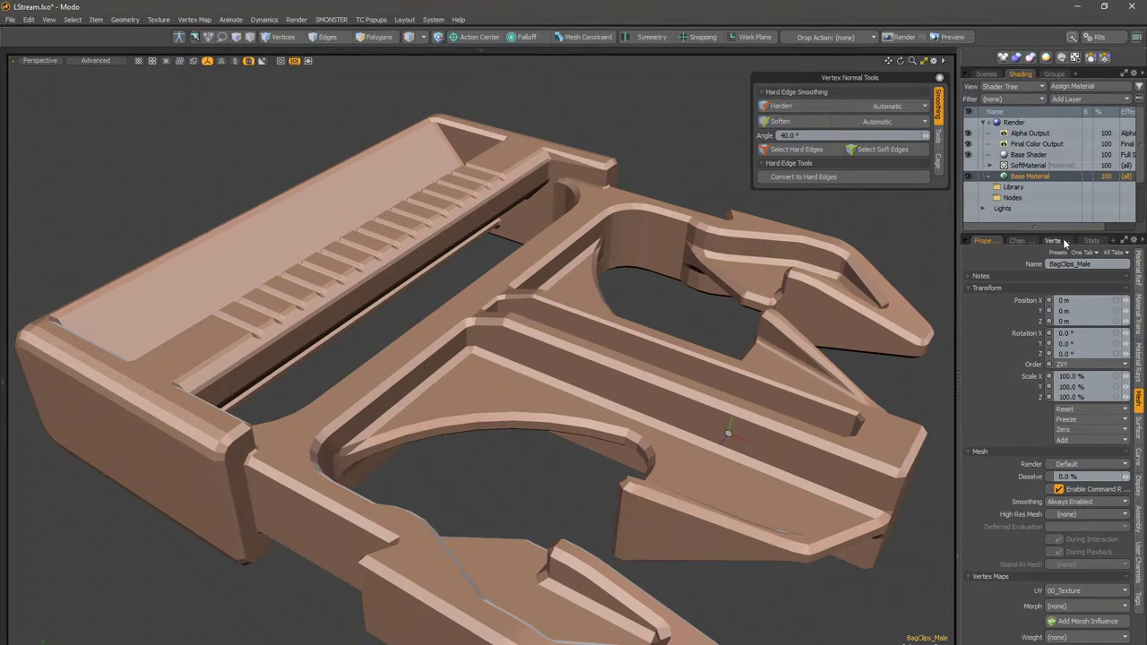
left_click(1057, 240)
left_click(1091, 240)
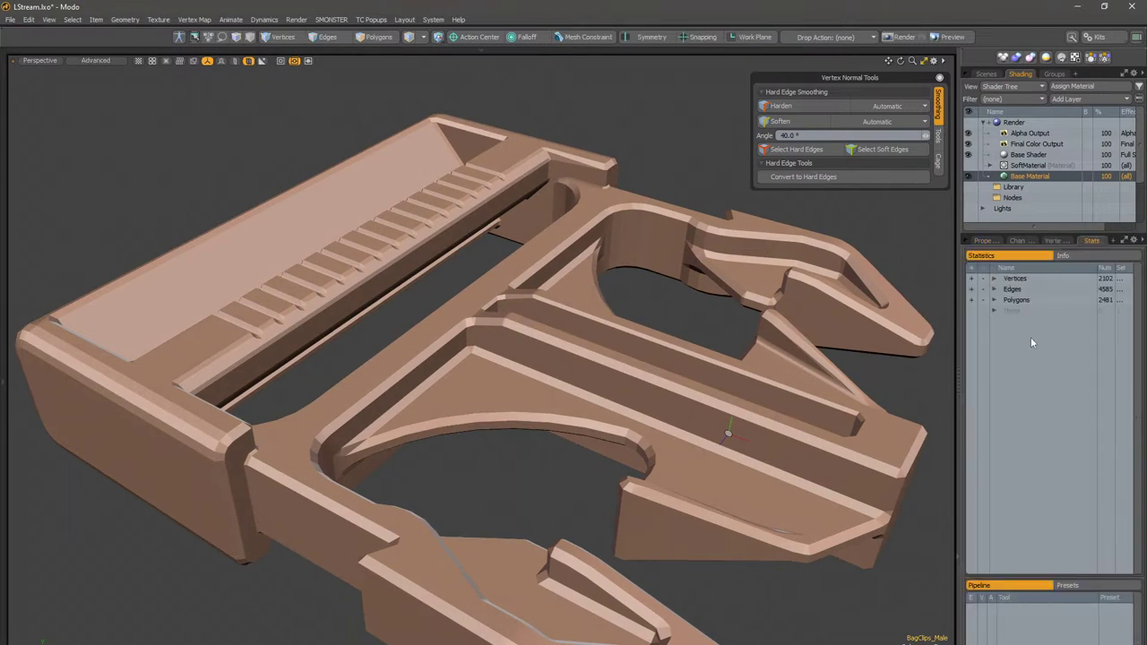
left_click(1057, 240)
left_click(968, 307)
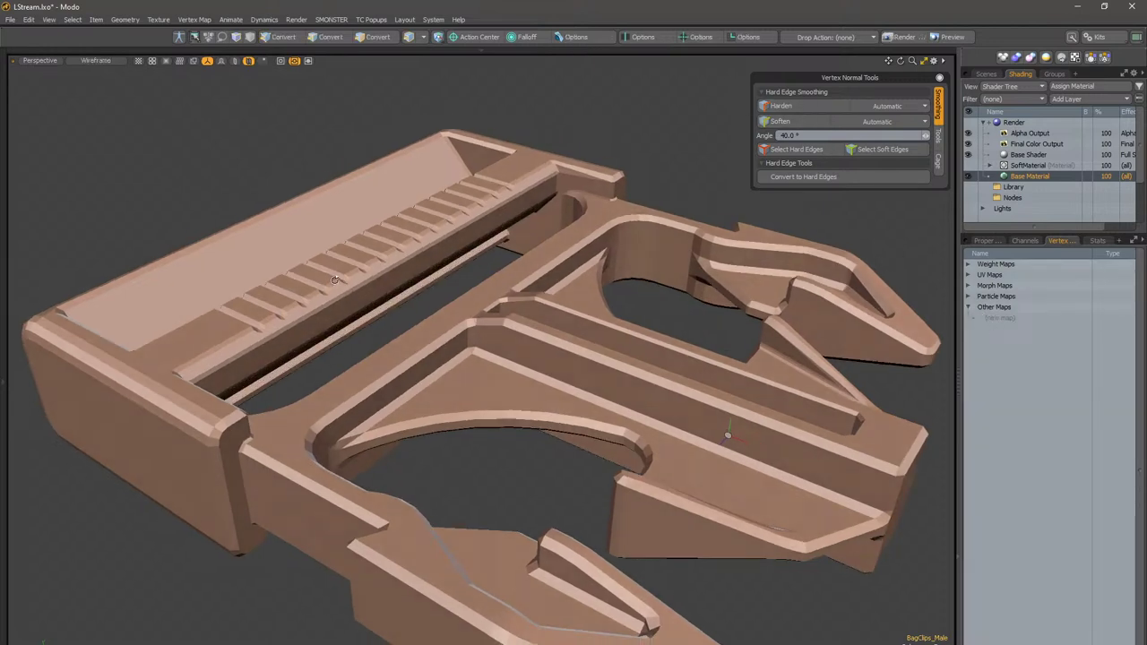
Step: Switch to edge selection and turn on Show Selections, Show Selected Outline and Show Selection Rollovers for the 3D viewport
scroll(478, 334, "up", 6)
key("2")
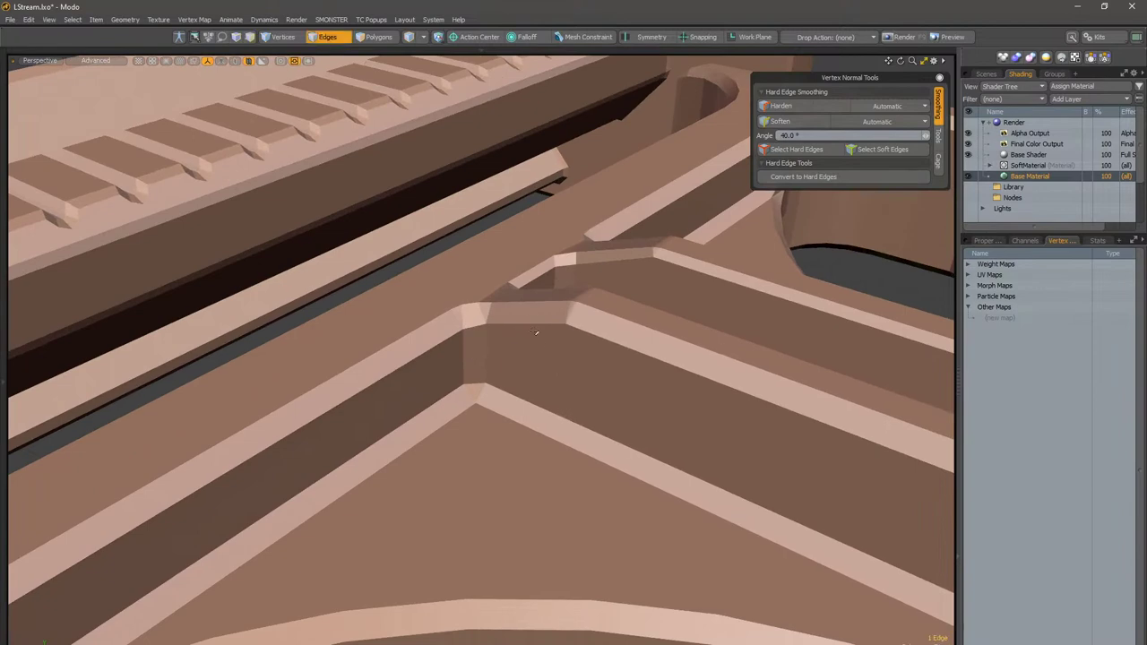
left_click_drag(532, 320, 539, 344, "alt")
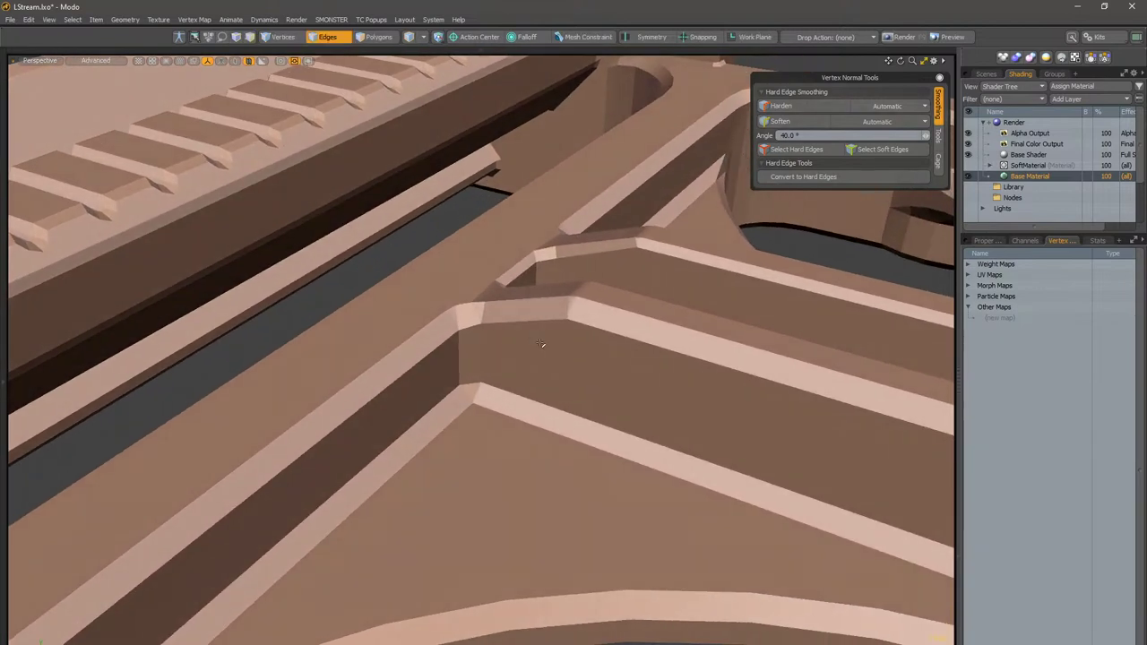
key("o")
left_click(522, 397)
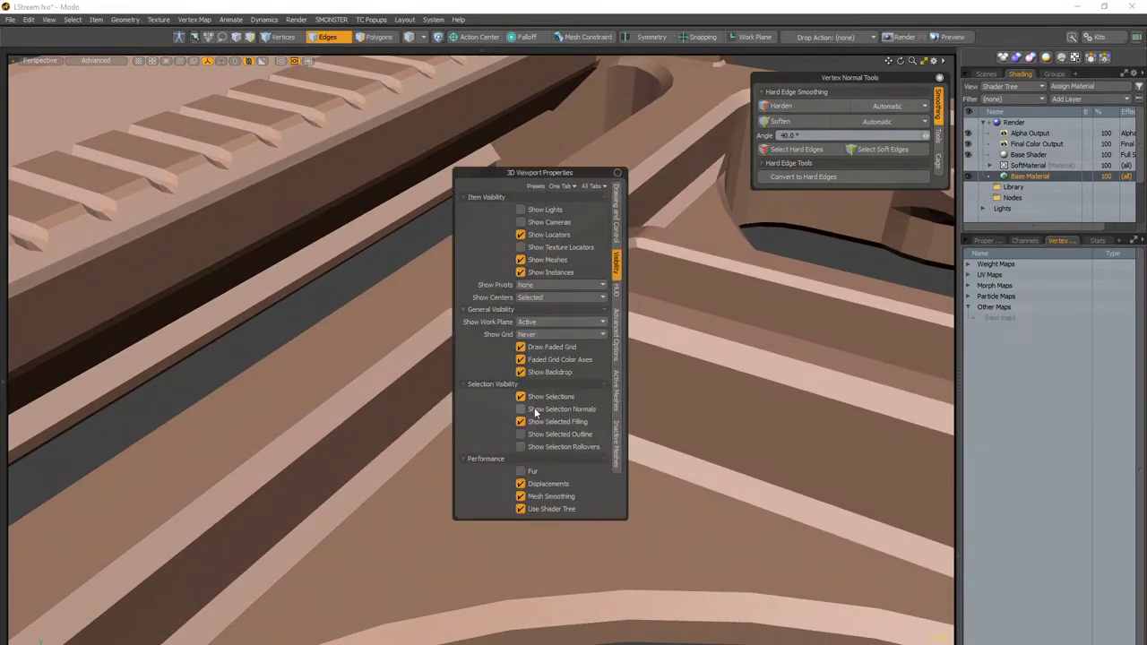
left_click(520, 434)
left_click(521, 446)
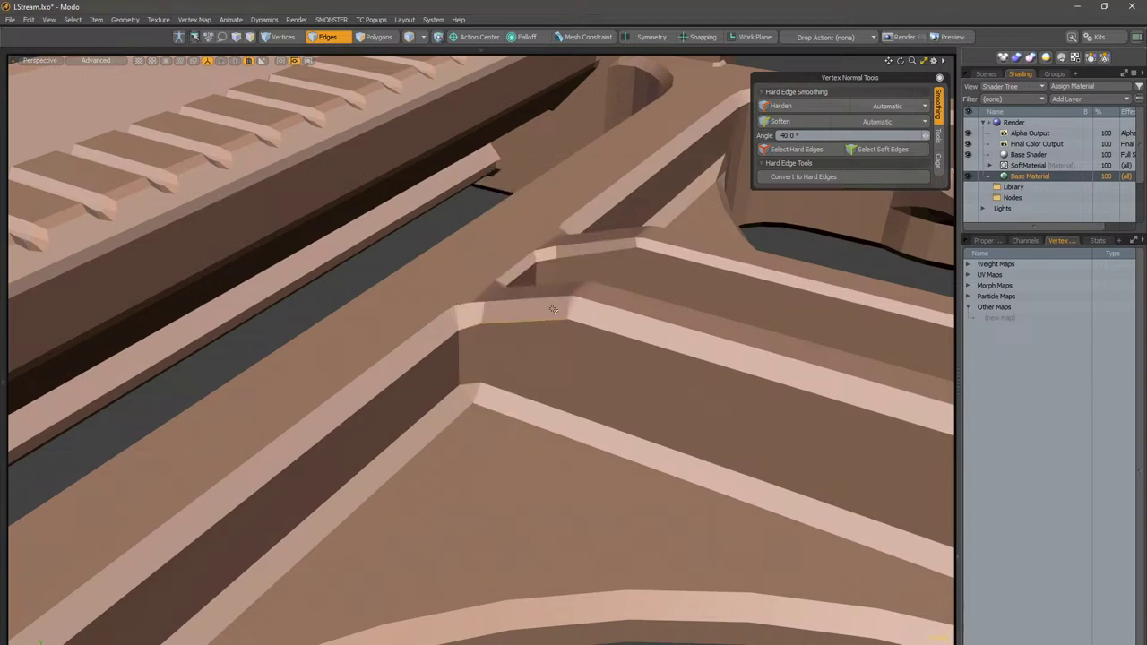
Step: Select three connected edges along the central rib's inner corner and harden them
mouse_move(523, 328)
left_mouse_down("alt")
mouse_move(436, 356)
mouse_move(545, 331)
mouse_move(520, 335)
left_mouse_up("alt")
left_click(477, 317, "shift")
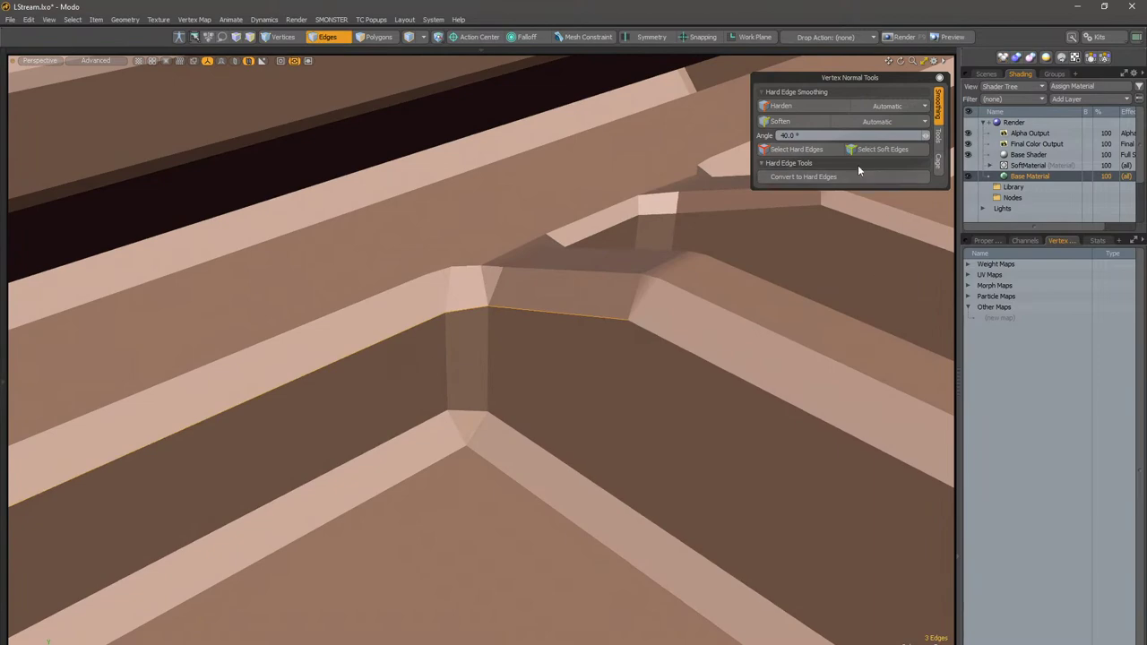
left_click(805, 108)
left_click_drag(287, 332, 554, 267, "alt")
scroll(554, 267, "down", 3)
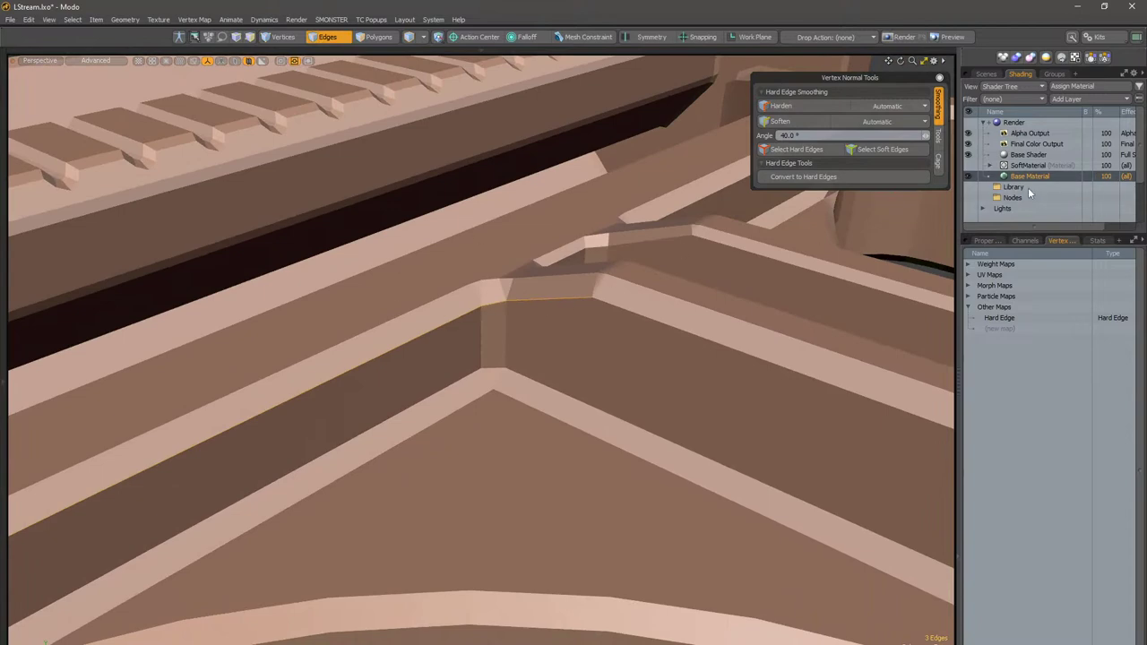
Step: Remove the Hard Edge vertex map and soften all of the clip's edges
left_click_drag(351, 183, 337, 215, "alt")
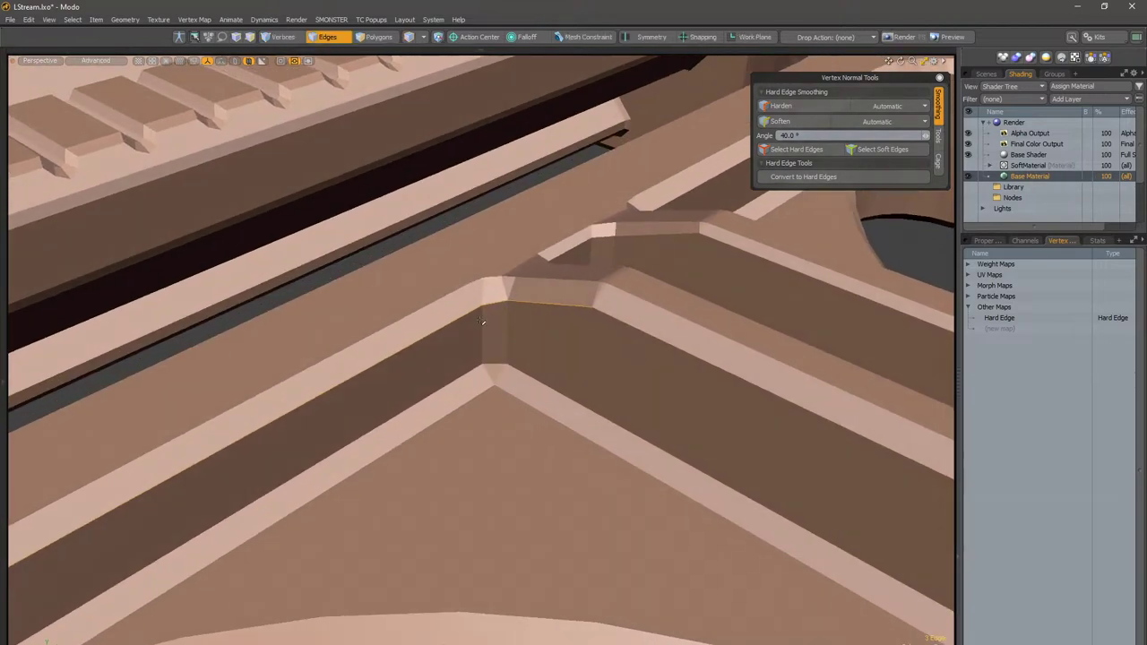
left_click(1024, 318)
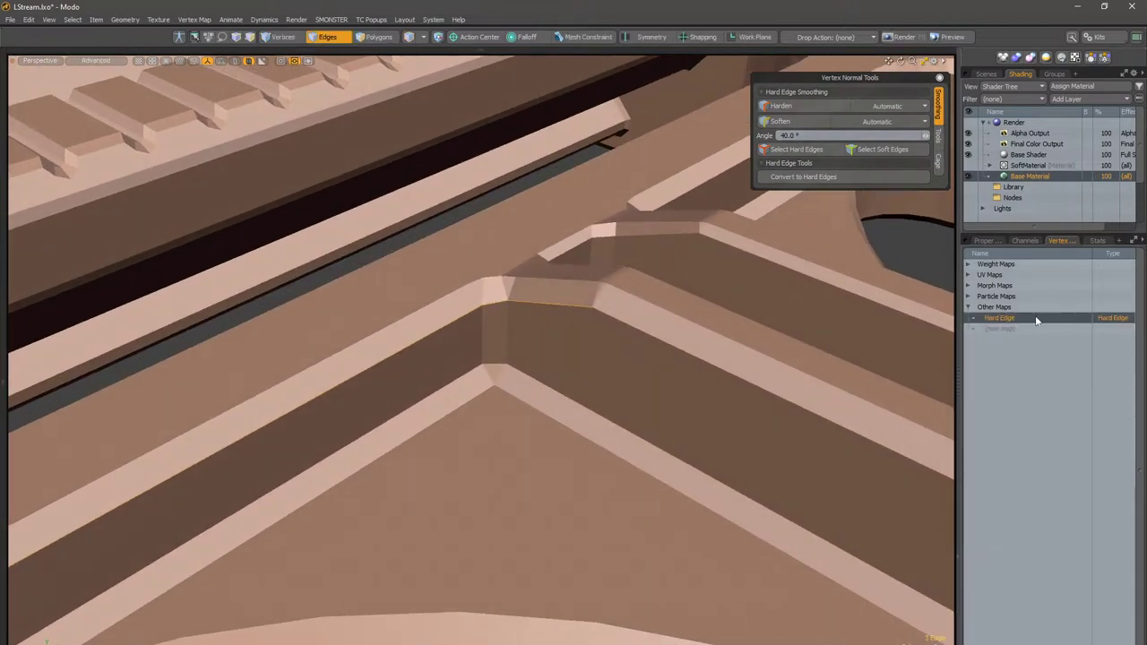
left_click_drag(550, 330, 525, 280, "ctrl+alt")
left_click(801, 122)
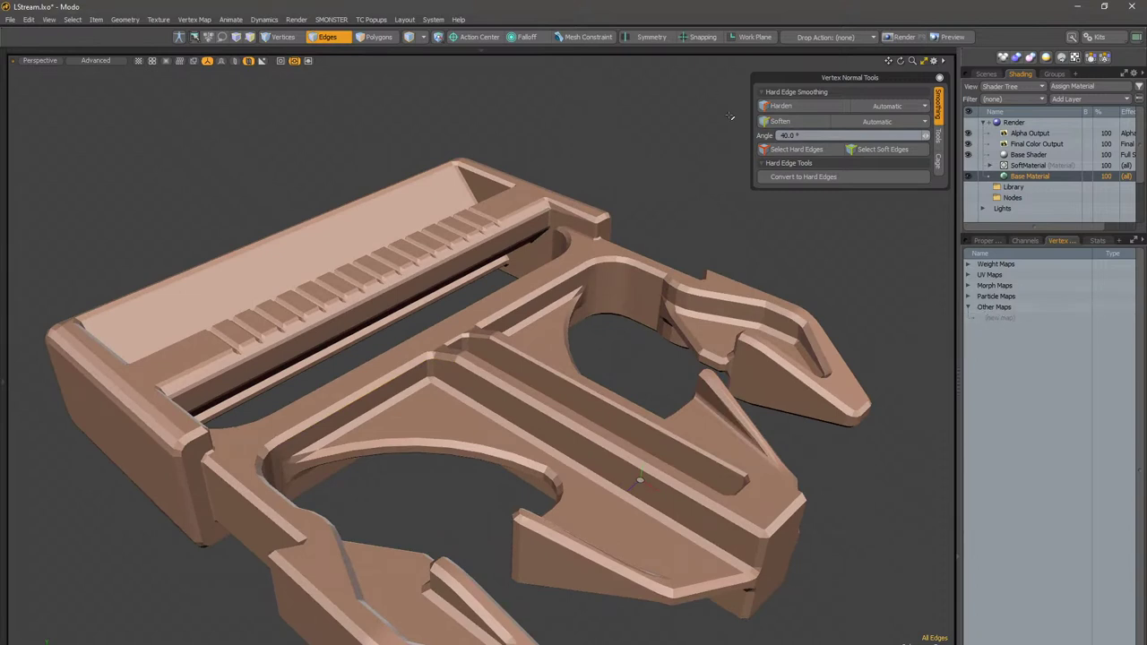
left_click_drag(689, 190, 591, 190, "alt")
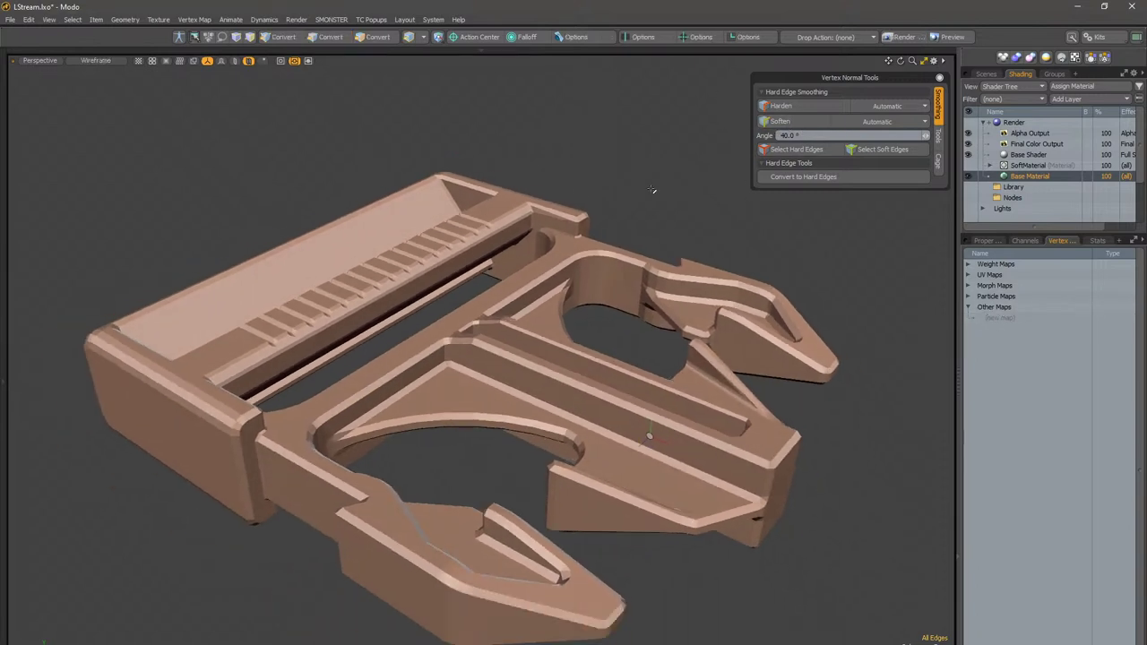
Step: Return to the Base Material's surface normal settings and set the smoothing angle to 50°
left_click(985, 240)
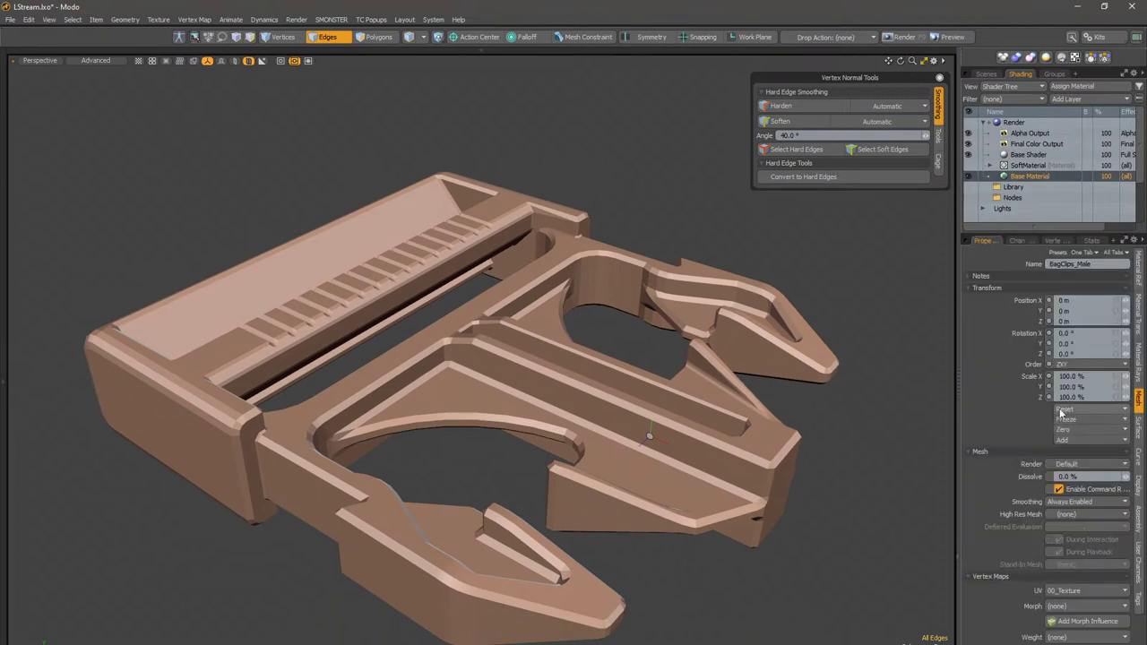
left_click(1139, 267)
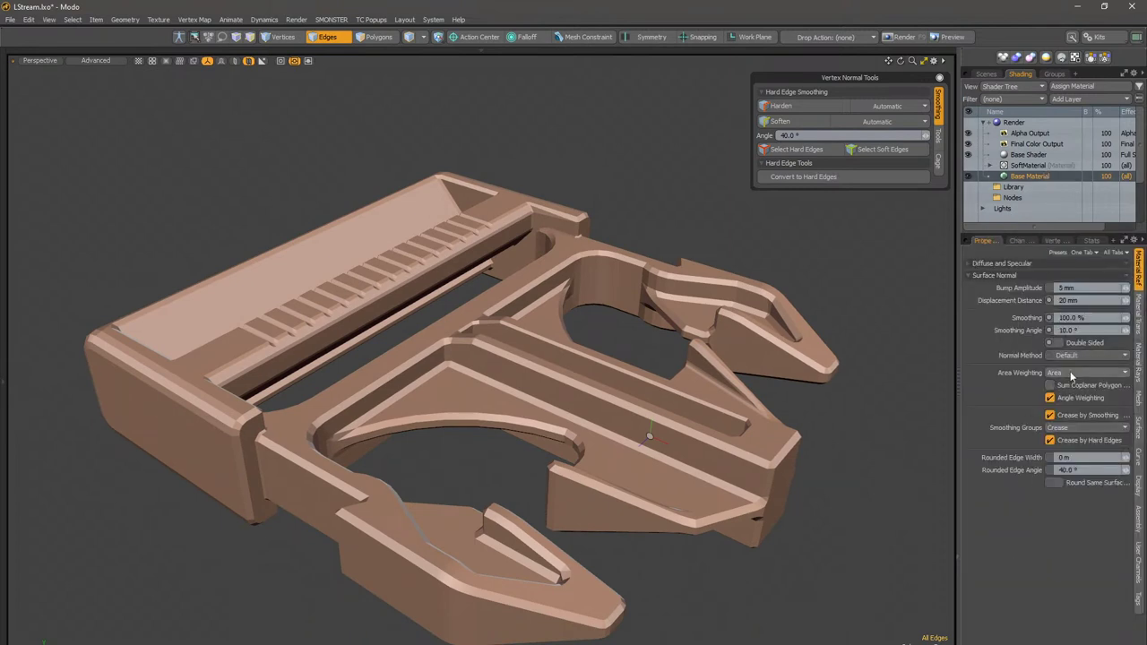
left_click(1094, 330)
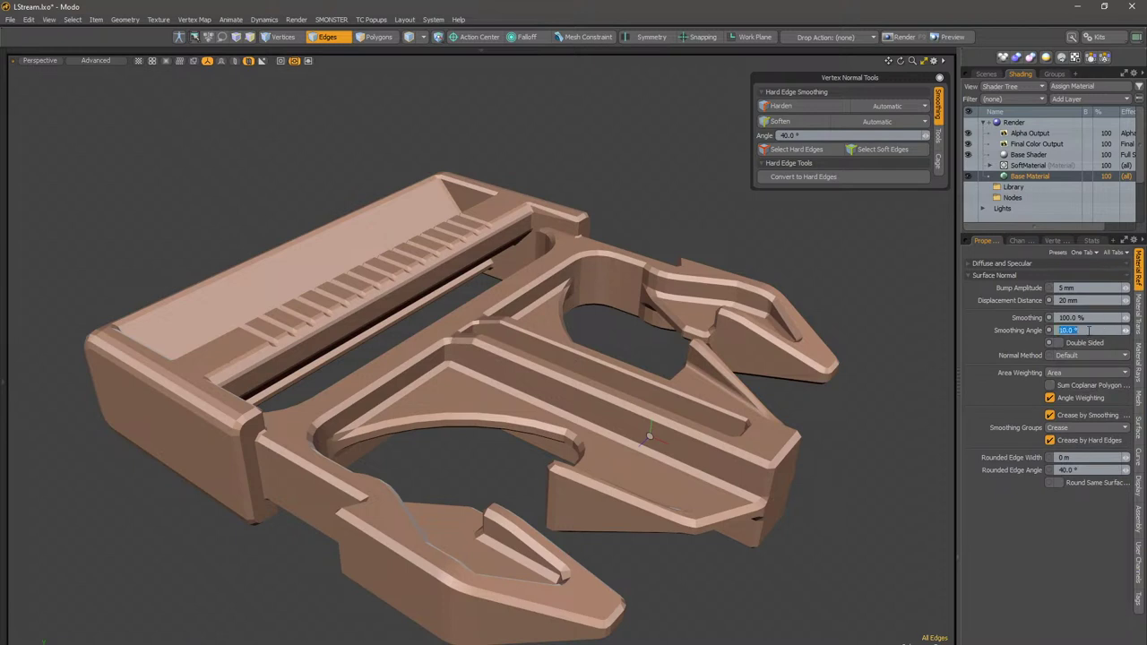
type("50")
key("Return")
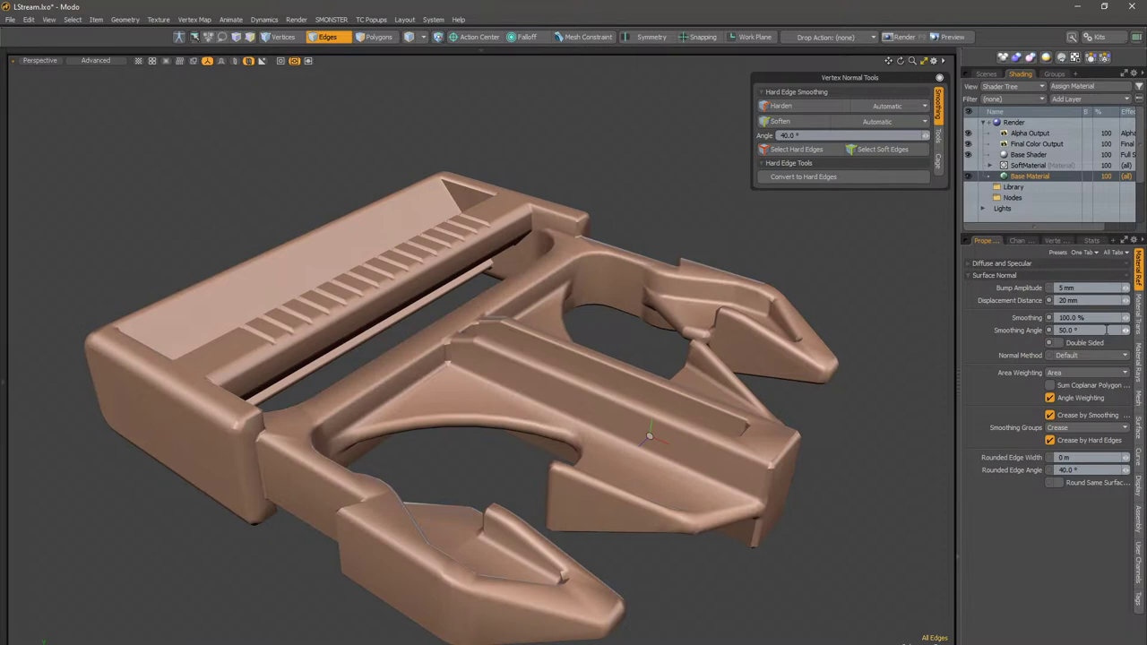
Step: Raise the Base Material's smoothing angle to 90°
left_click(1106, 330)
type("90")
key("Return")
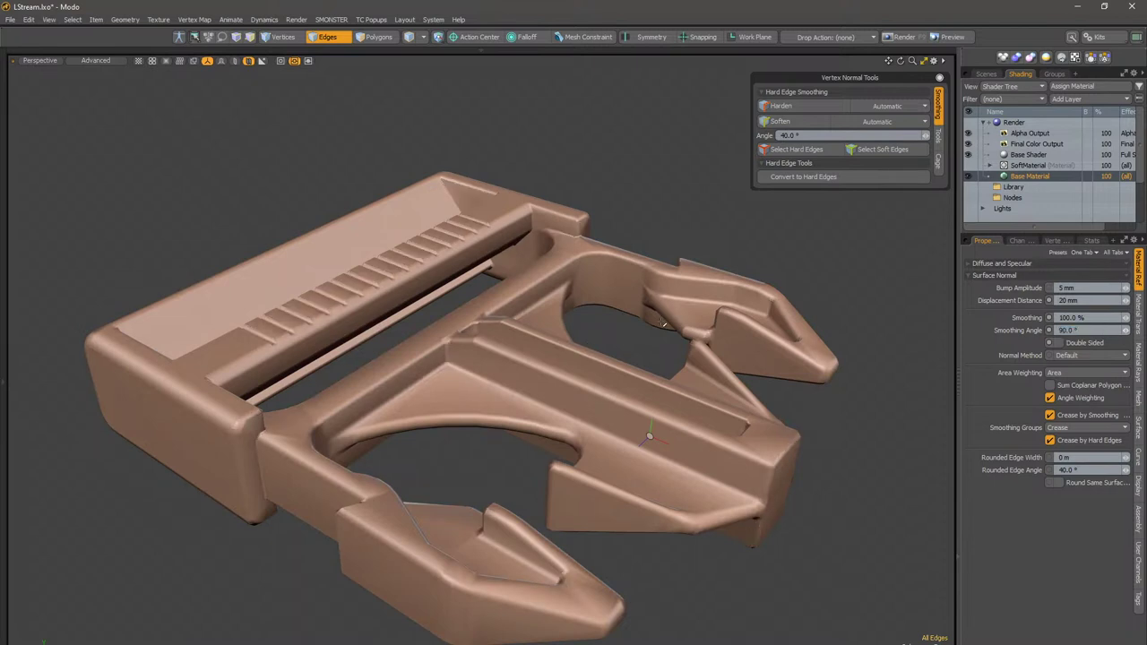
Step: Set the Base Material's smoothing angle to 179° and inspect the clip's smoothed bevels up close
left_click(1094, 331)
type("17")
left_click_drag(547, 308, 484, 360, "alt")
scroll(415, 431, "up", 3)
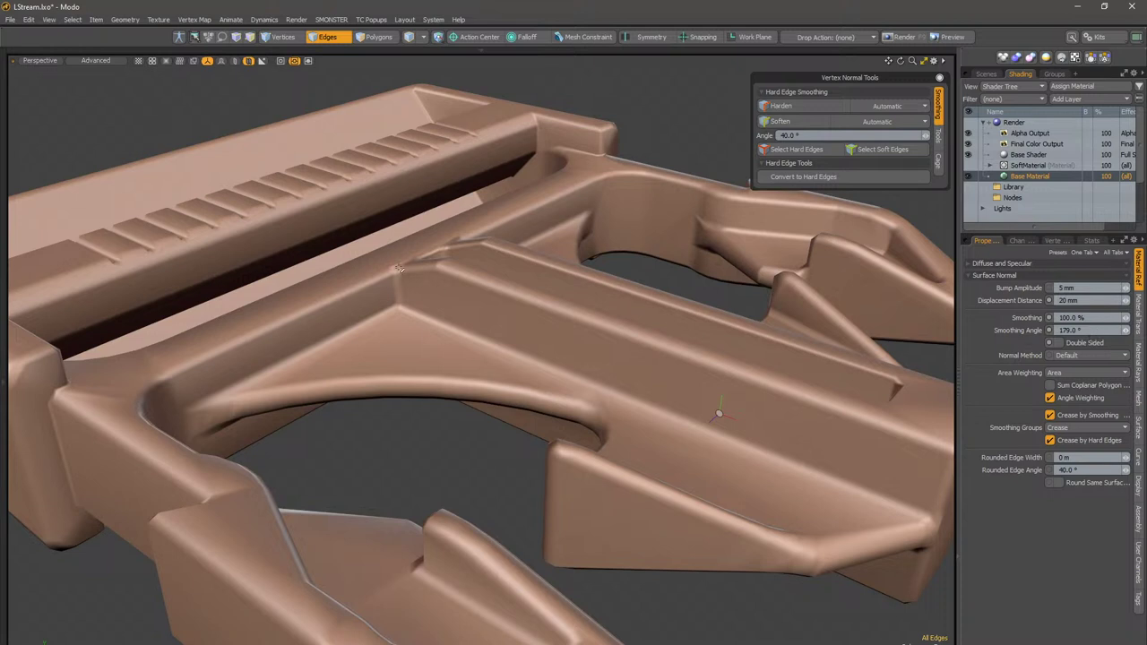
Step: Set the Base Material's area weighting to None and inspect the clip's shading from several angles
left_click(1070, 330)
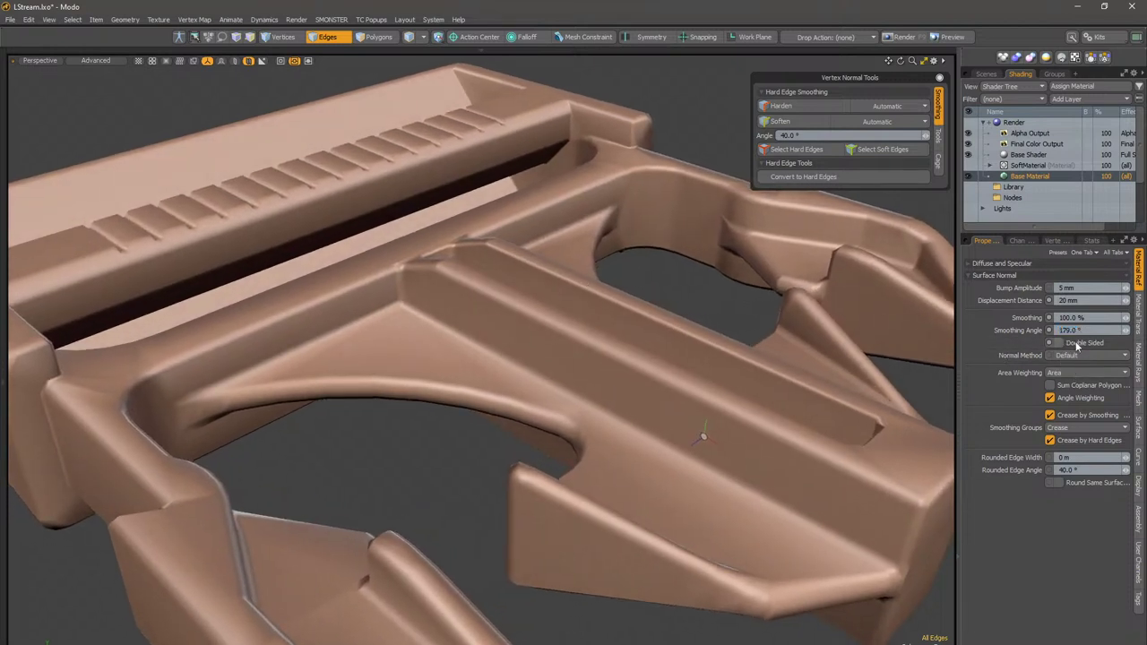
left_click(1078, 375)
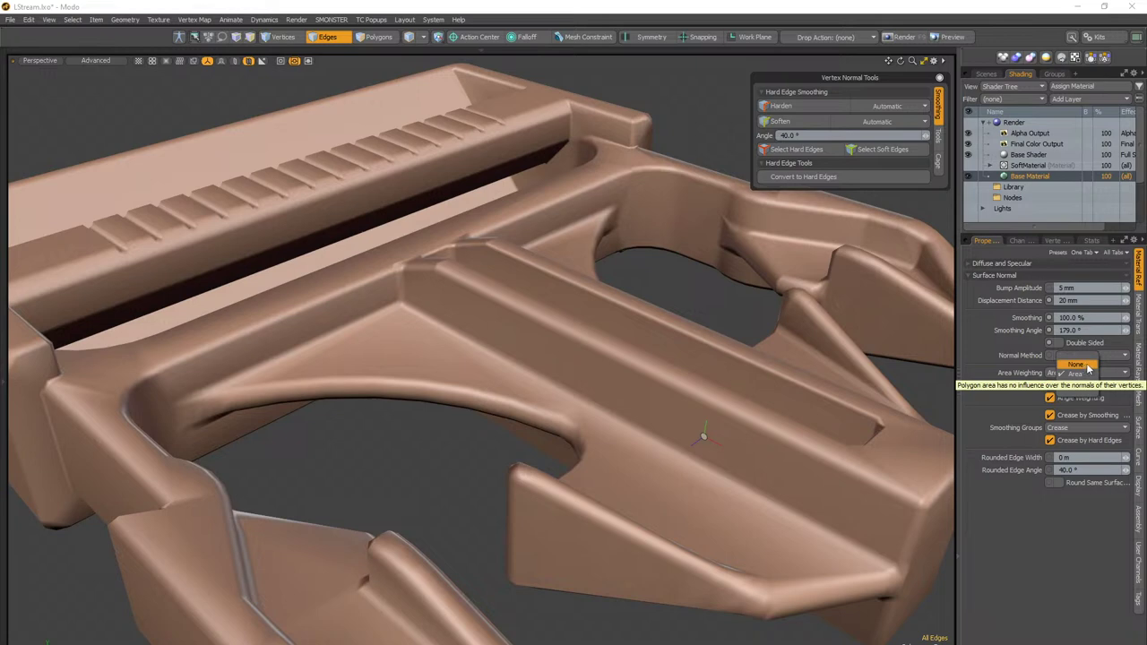
left_click(1088, 367)
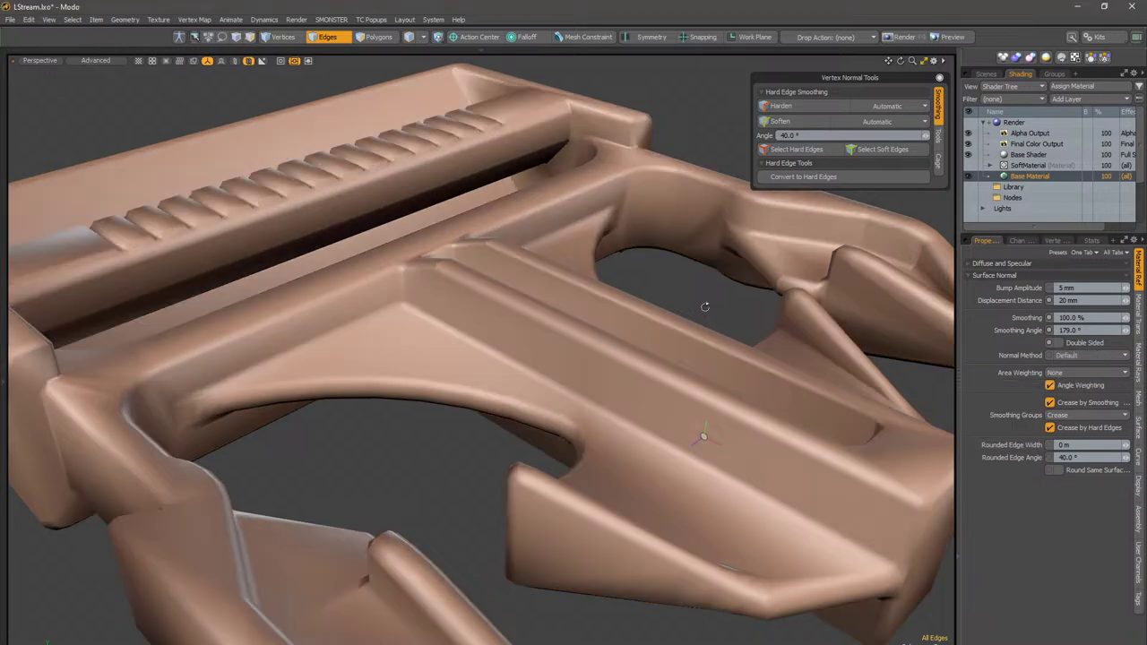
scroll(705, 312, "down", 5)
left_click_drag(705, 311, 567, 338, "alt")
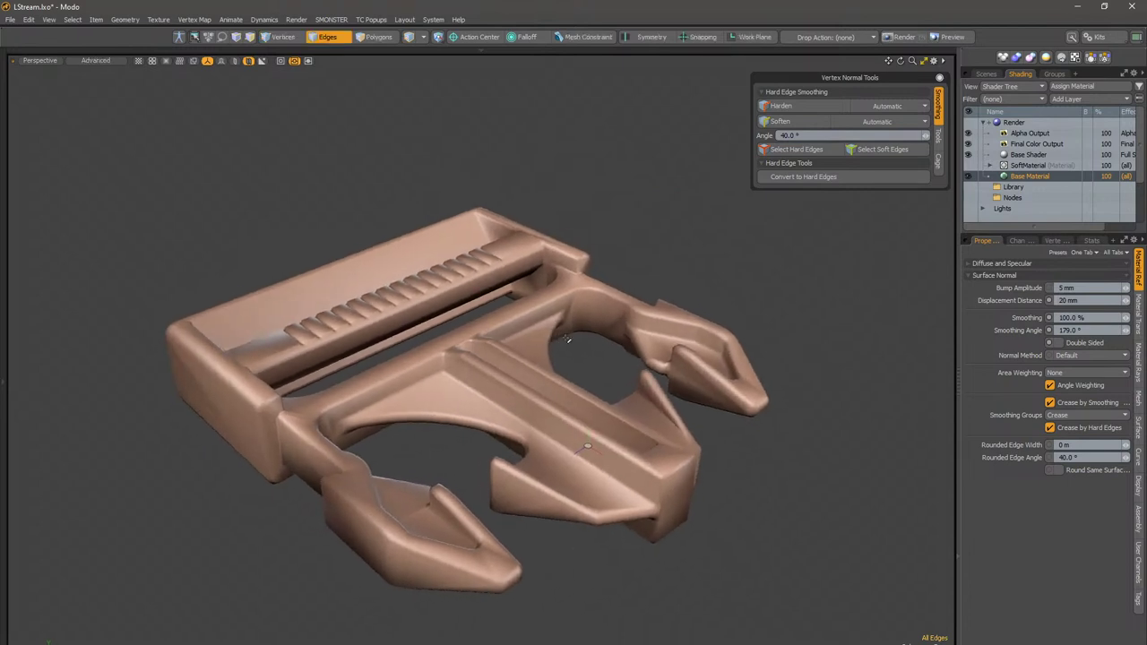
left_click_drag(429, 292, 455, 308, "alt")
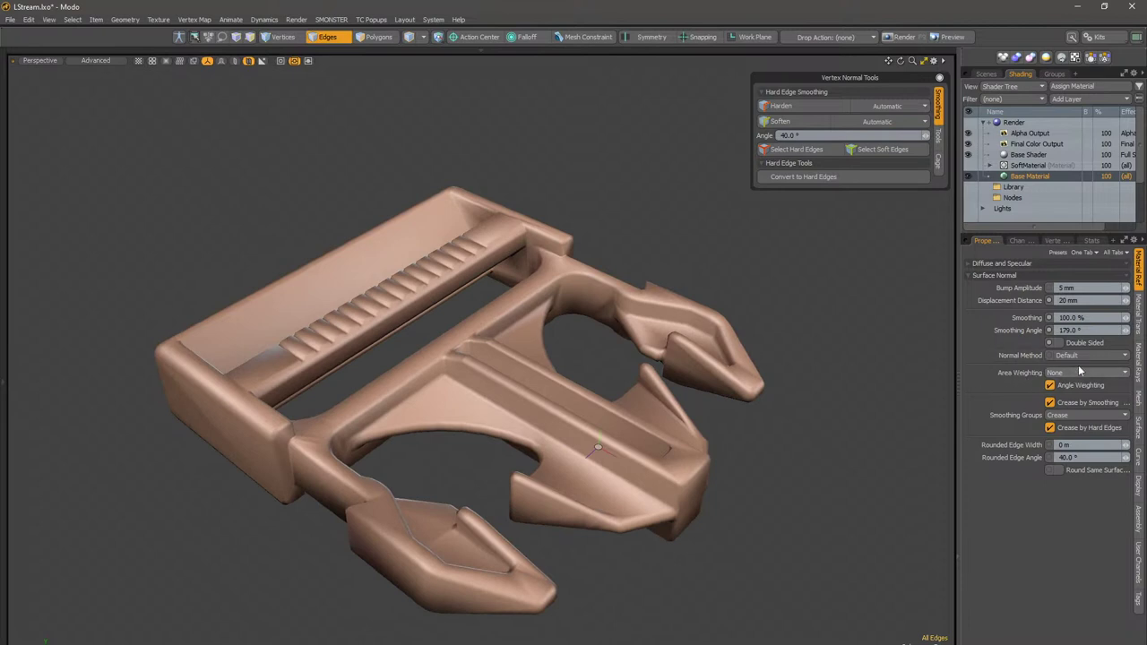
left_click_drag(430, 318, 562, 365, "alt")
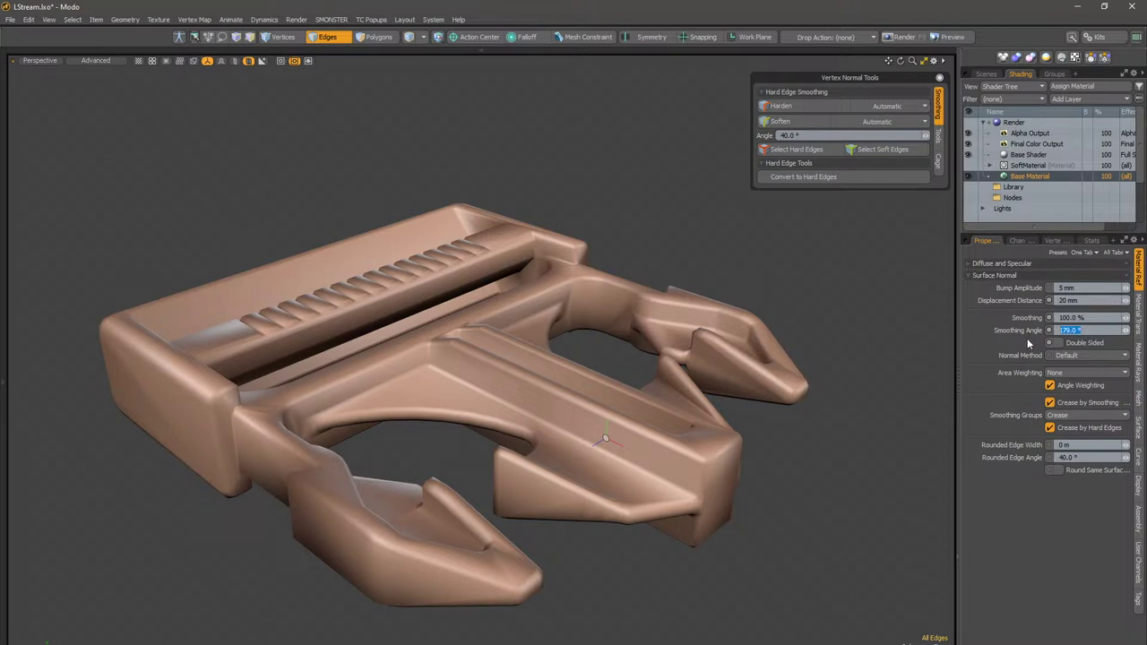
Step: Toggle the Base Material's angle weighting off and on to compare, and restore area weighting to Area
left_click(1067, 388)
left_click(1066, 389)
left_click(1067, 388)
left_click(1066, 388)
left_click(1075, 374)
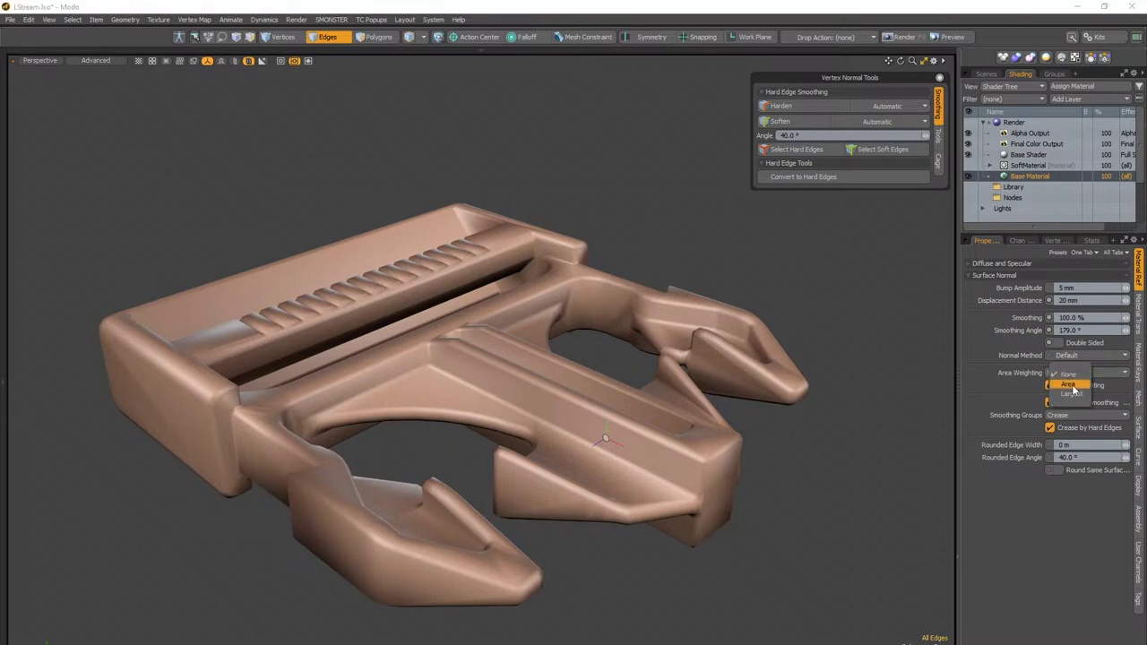
left_click(1068, 384)
Step: Select the recess's large flat inner face and the thin bevel face along its end to compare their polygon areas
left_click_drag(610, 358, 284, 393, "alt")
scroll(501, 295, "up", 3)
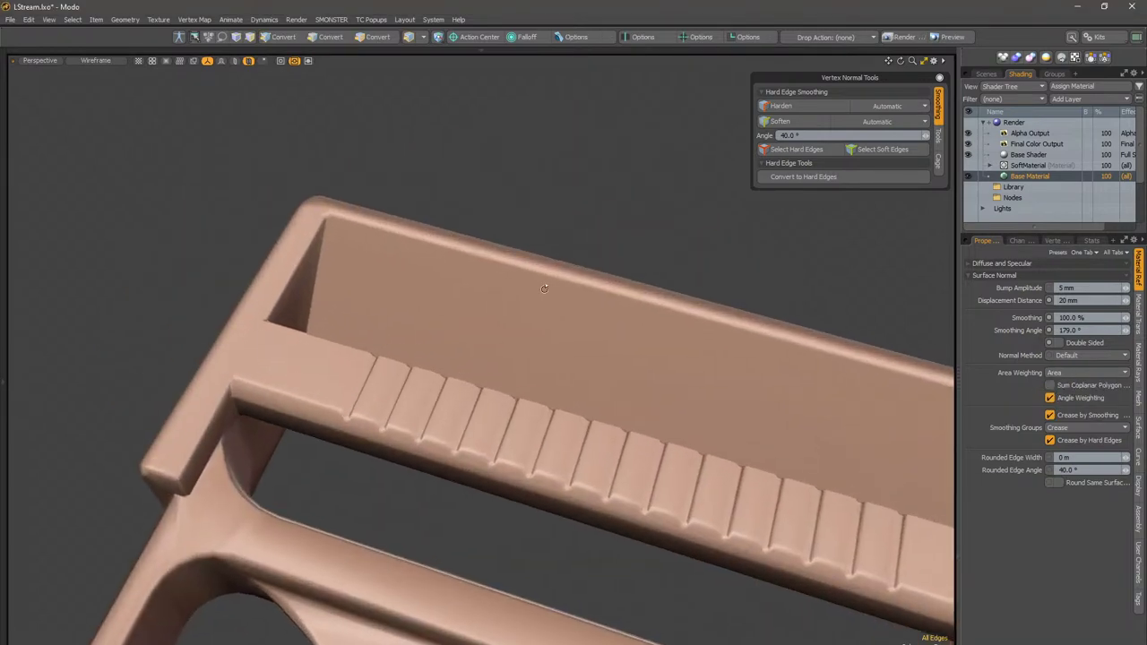
left_click_drag(501, 295, 426, 292, "alt")
key("3")
left_click(502, 296)
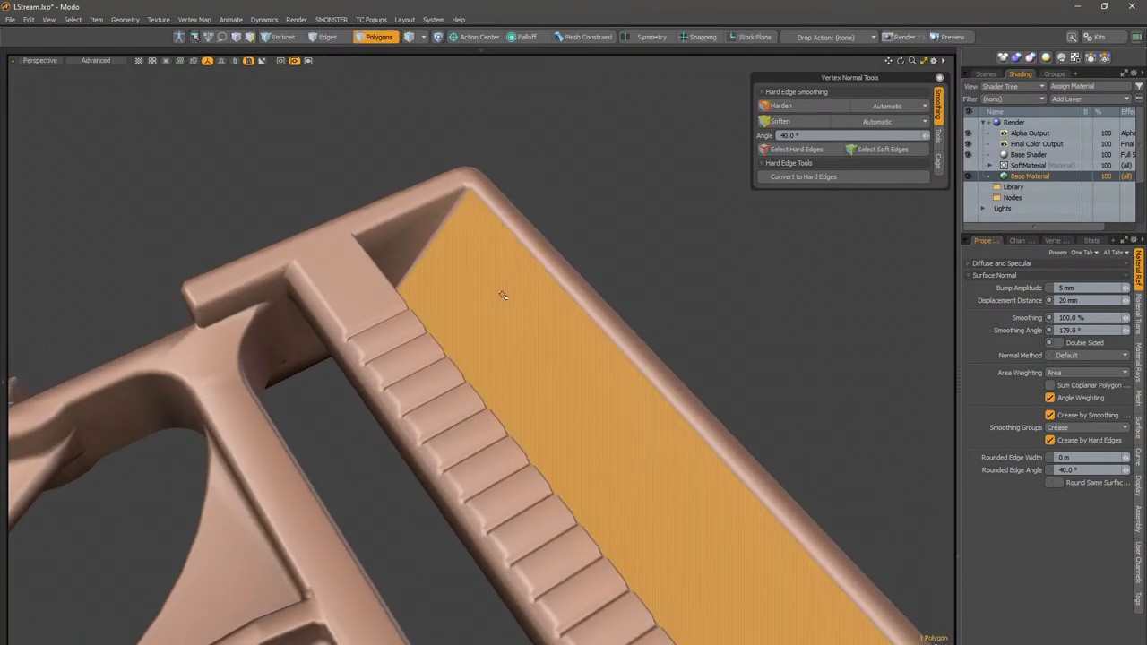
key("5")
key("3")
left_click_drag(487, 296, 627, 289, "alt")
left_click(634, 287)
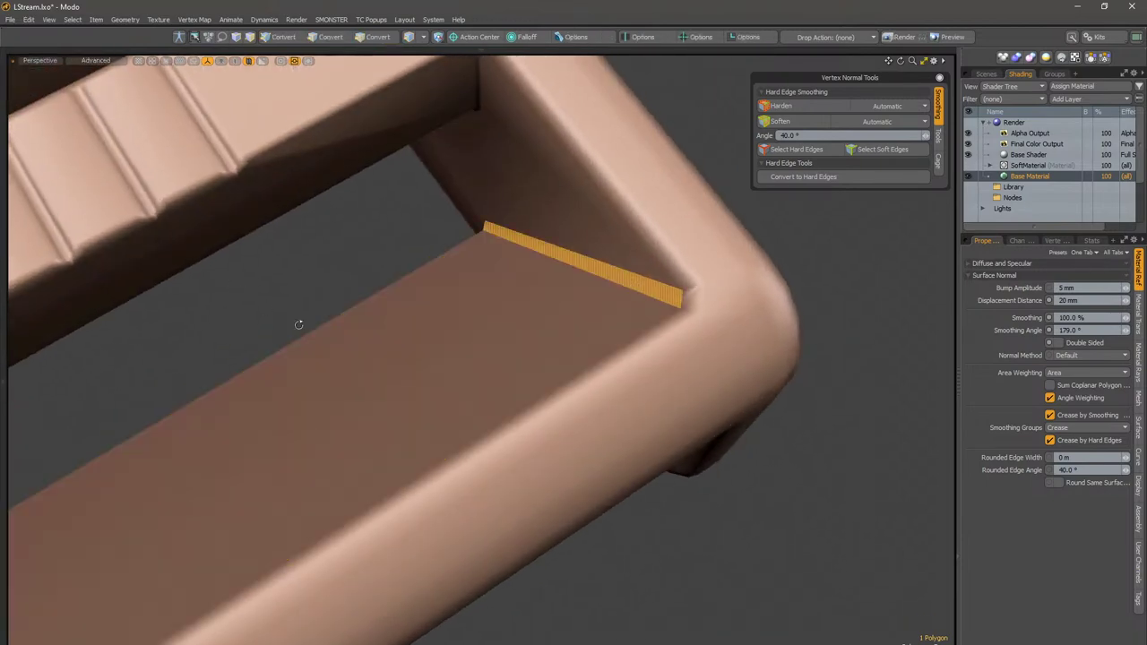
left_click_drag(265, 309, 333, 341, "alt")
left_click(358, 296)
left_click_drag(359, 297, 504, 273, "alt")
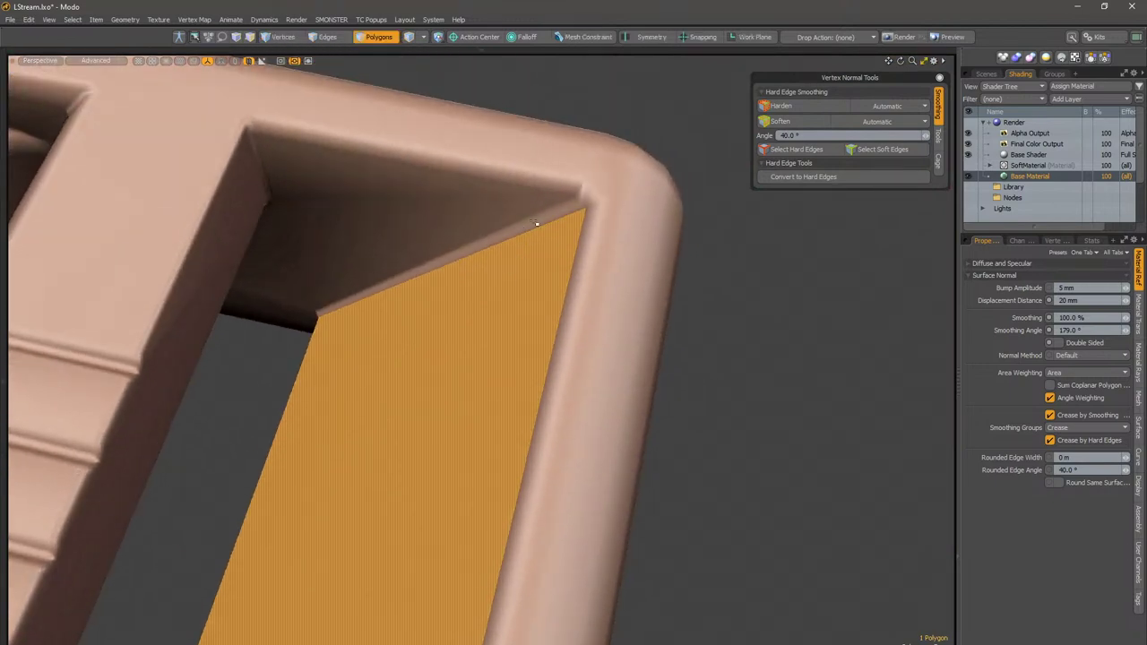
Step: Select the recess's end wall face and the adjoining bevel strip to examine how neighbouring faces meet
left_click(434, 225)
left_click(461, 280, "shift")
left_click(487, 239)
left_click_drag(197, 285, 345, 307, "alt")
left_click(574, 381)
left_click_drag(574, 382, 653, 451, "alt")
Step: Return to item selection on the whole clip and examine its wireframe in perspective and from the Right view
key("5")
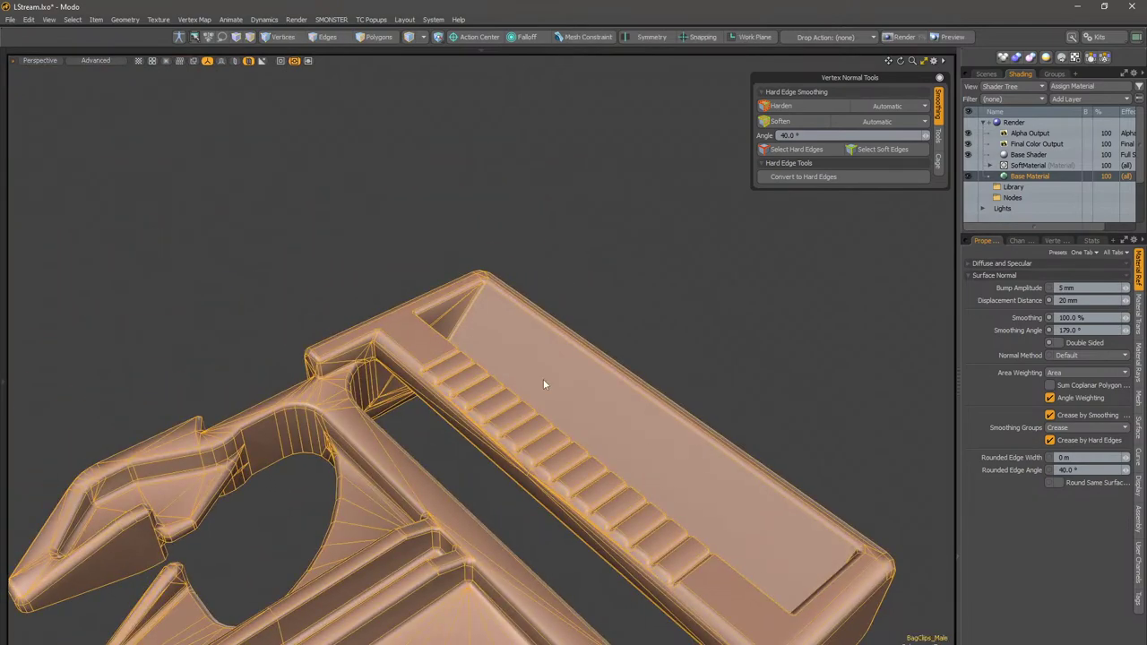
left_click_drag(349, 374, 574, 395, "alt")
left_click_drag(681, 437, 493, 366, "ctrl+alt")
left_click_drag(493, 366, 611, 366, "ctrl+alt")
left_click_drag(611, 367, 542, 324, "alt+shift")
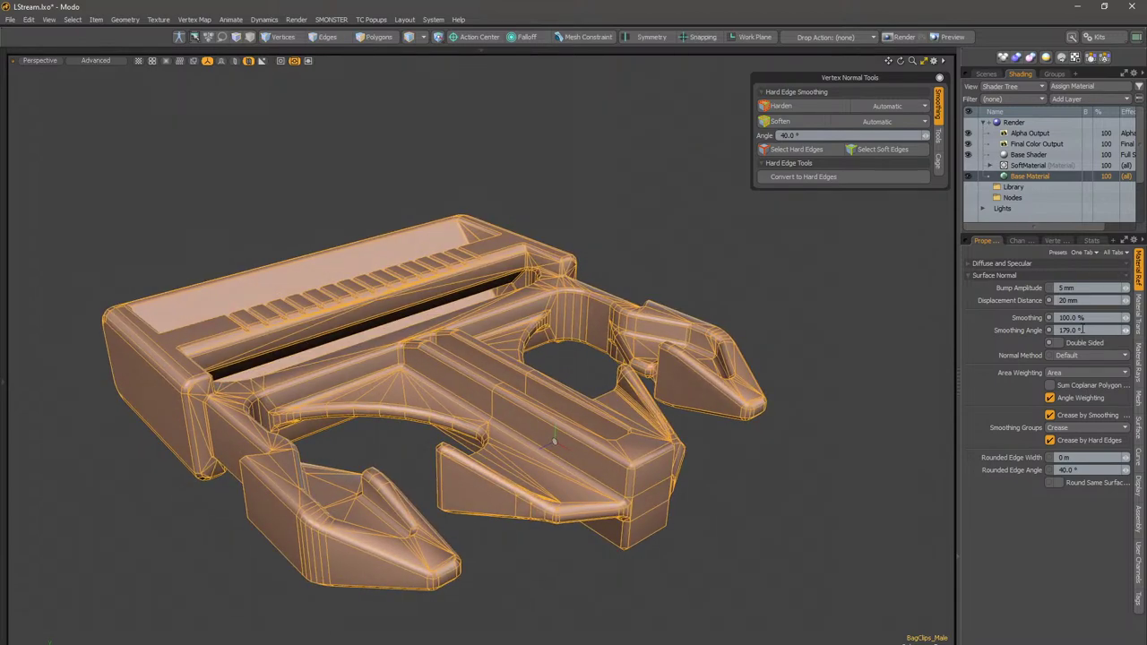
left_click_drag(559, 326, 627, 305, "alt")
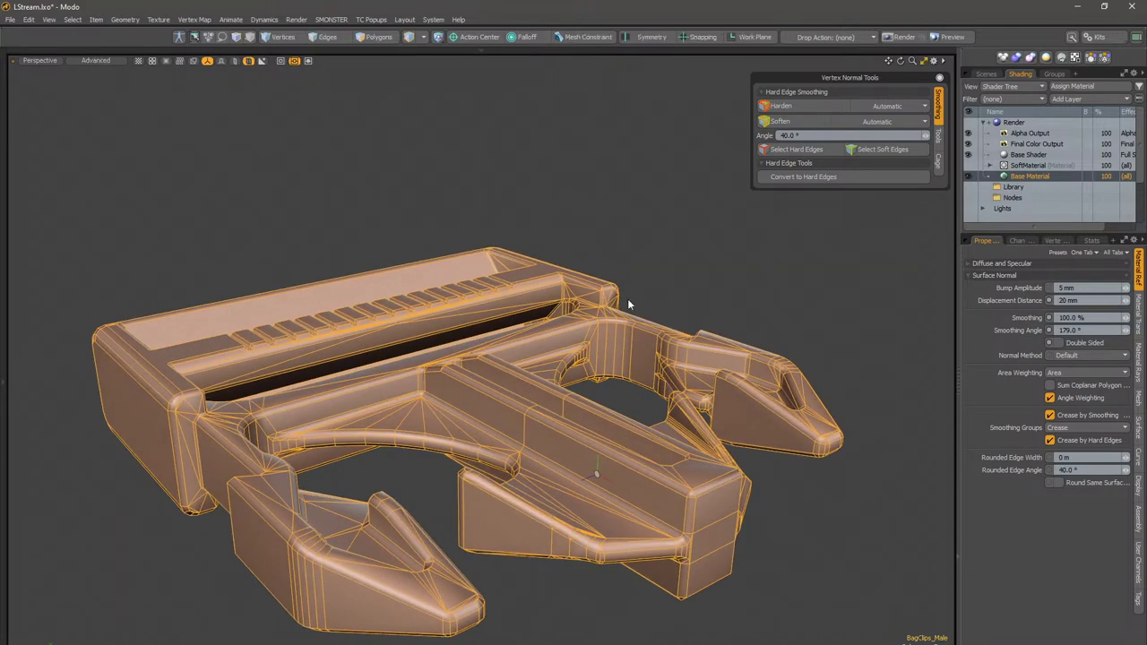
mouse_move(512, 289)
left_mouse_down("alt")
mouse_move(522, 290)
mouse_move(503, 310)
left_mouse_up("alt")
key("ctrl+space")
left_click(707, 285)
left_click_drag(403, 331, 472, 333, "alt+shift")
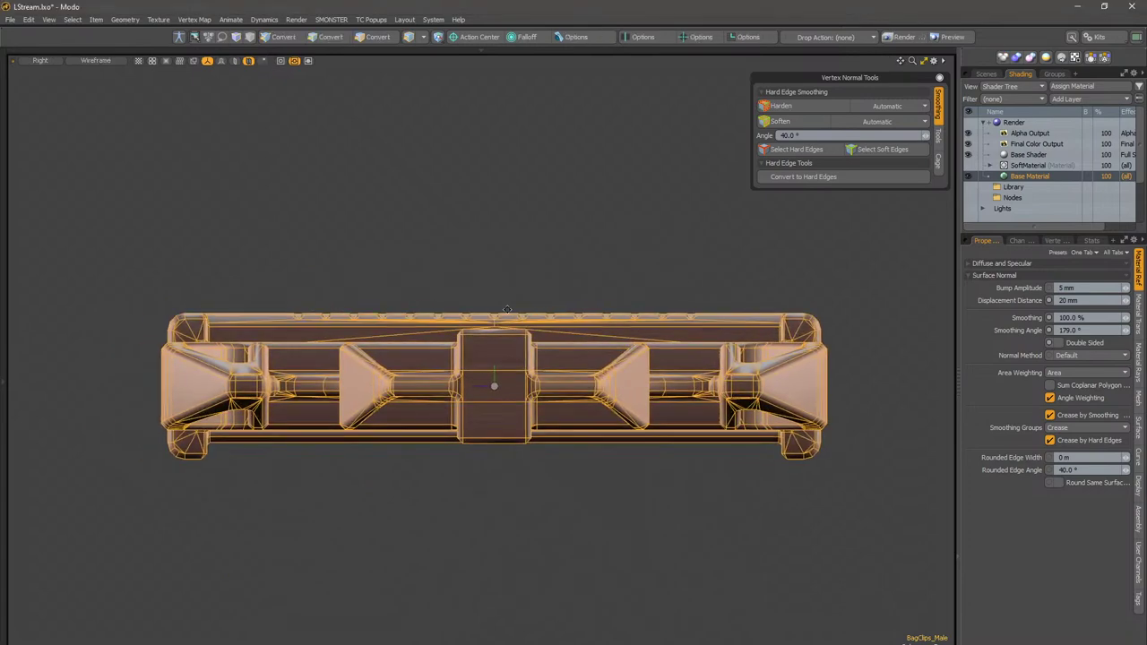
scroll(430, 295, "up", 3)
Step: Generate a vertex normal map for the clip
left_click(1057, 241)
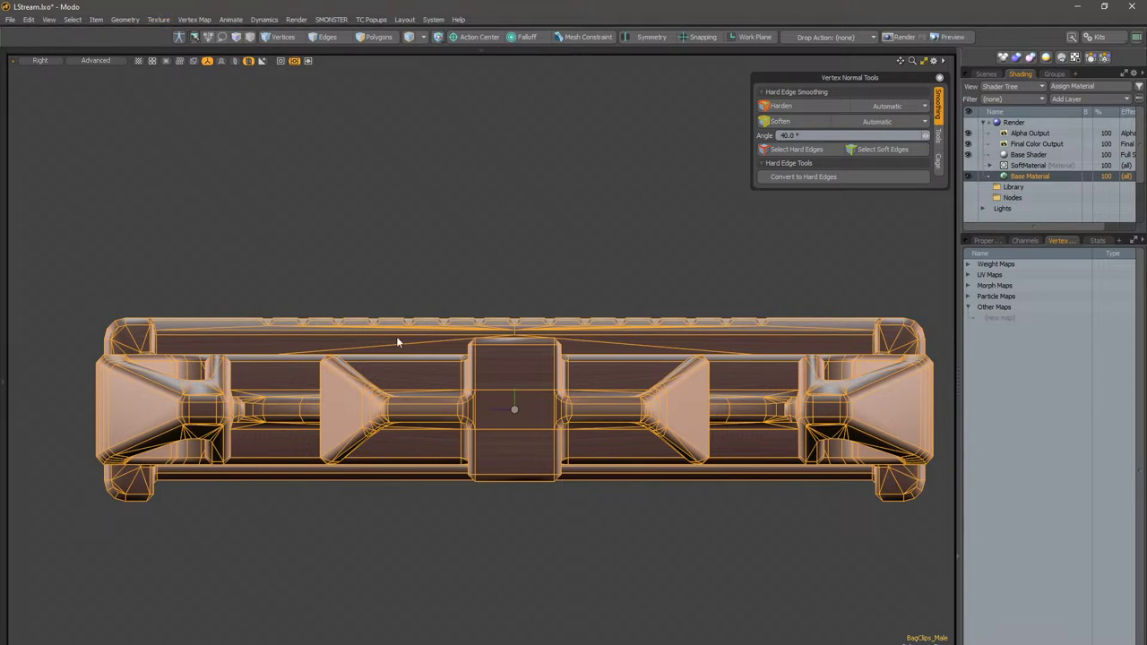
right_click(507, 362)
mouse_move(527, 380)
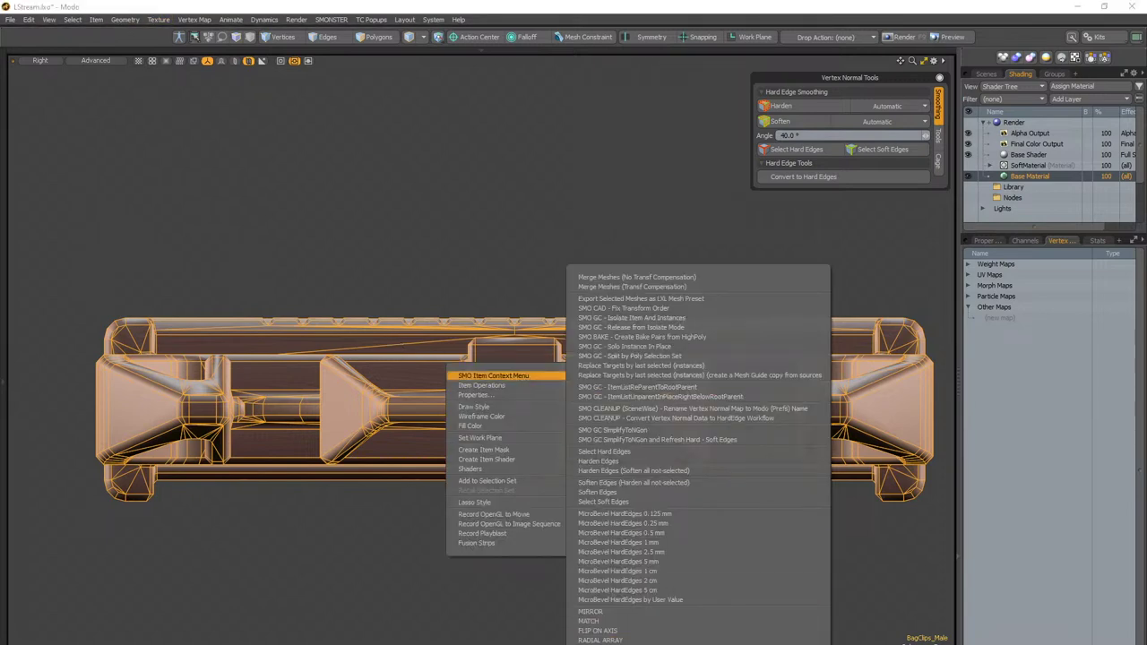
left_click(658, 440)
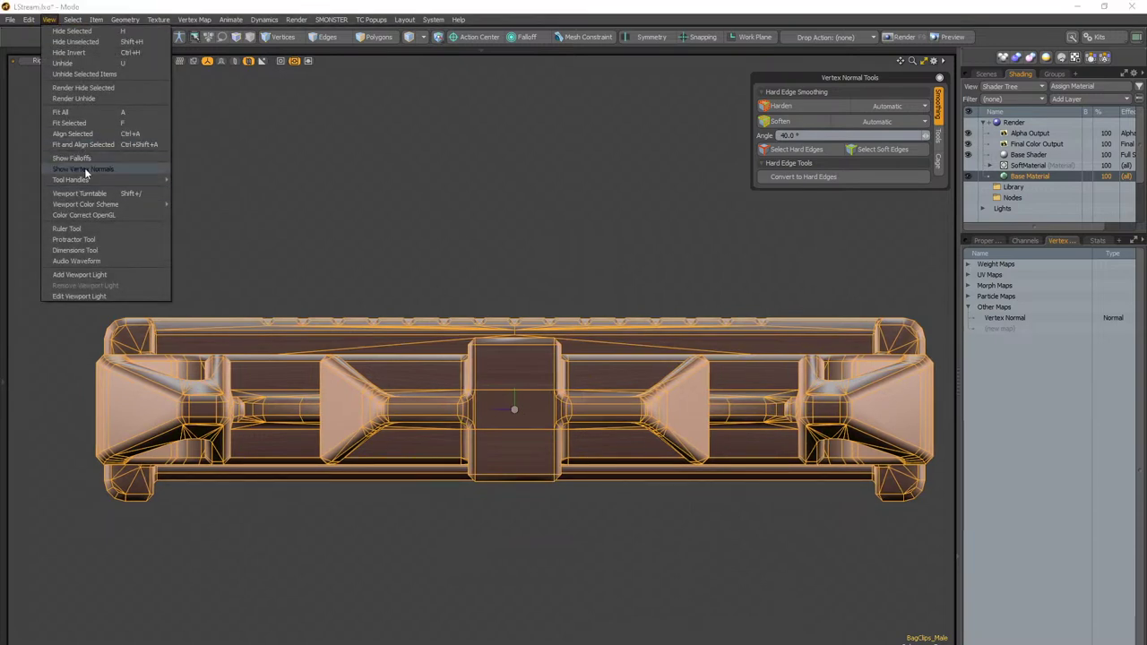
Step: Display the vertex normals in the viewport and inspect their directions around the clip's rounded upper corner
left_click(89, 169)
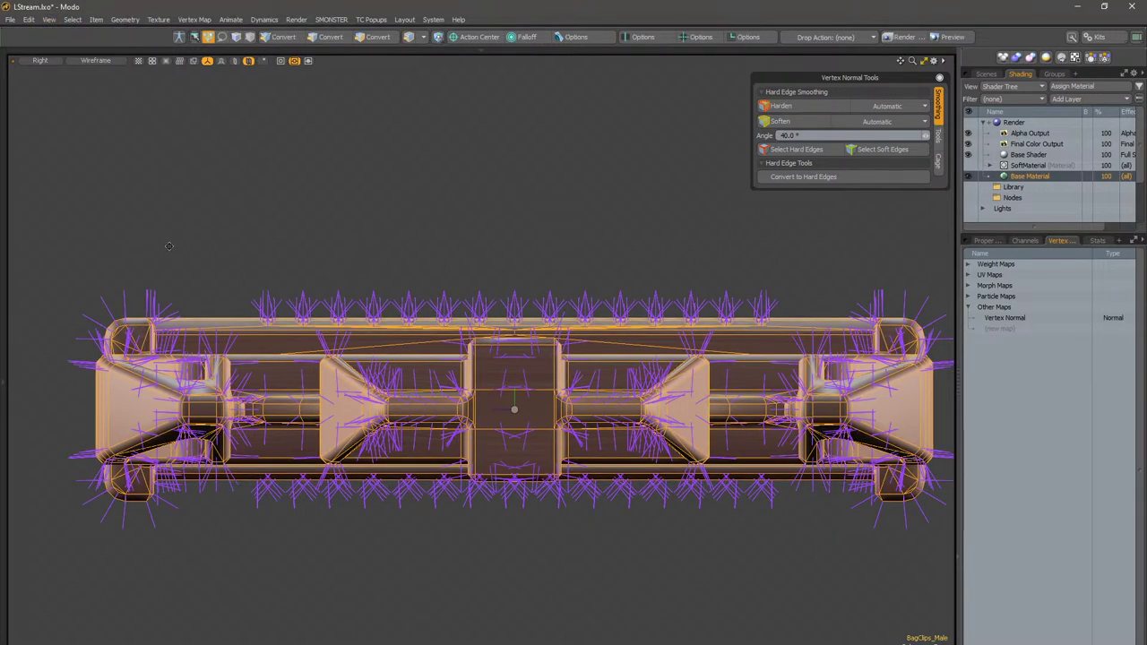
left_click_drag(493, 335, 530, 333, "alt")
left_click(51, 22)
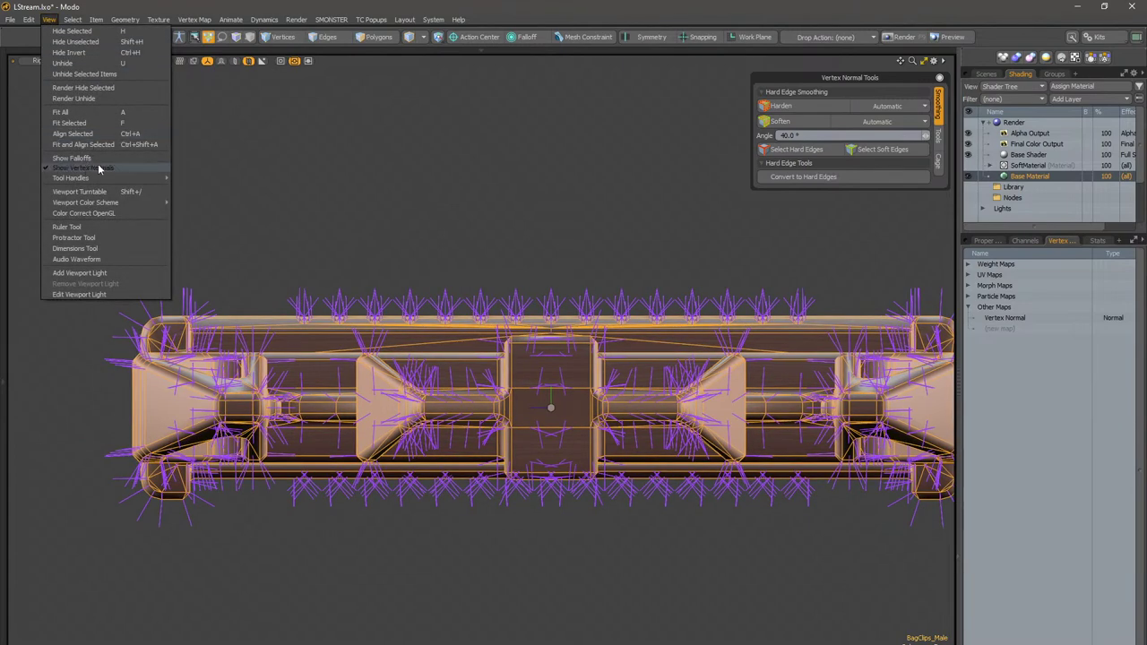
left_click(183, 186)
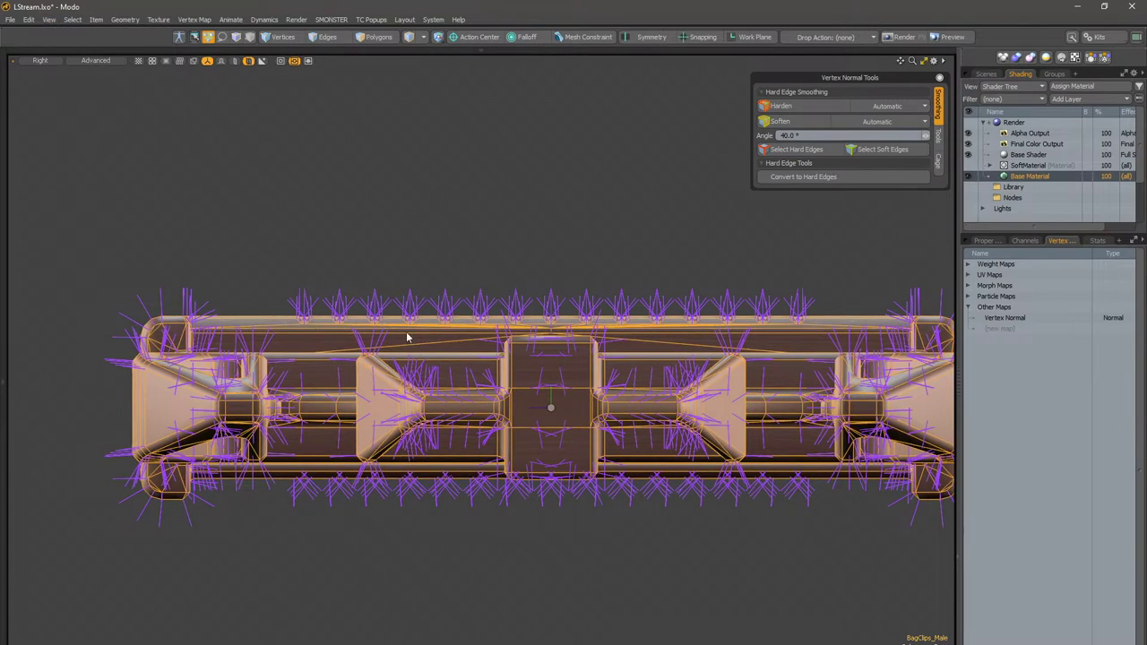
mouse_move(950, 315)
left_mouse_down("alt+shift")
mouse_move(604, 304)
mouse_move(721, 300)
left_mouse_up("alt+shift")
left_click_drag(554, 312, 609, 302, "ctrl+alt")
scroll(486, 305, "up", 2)
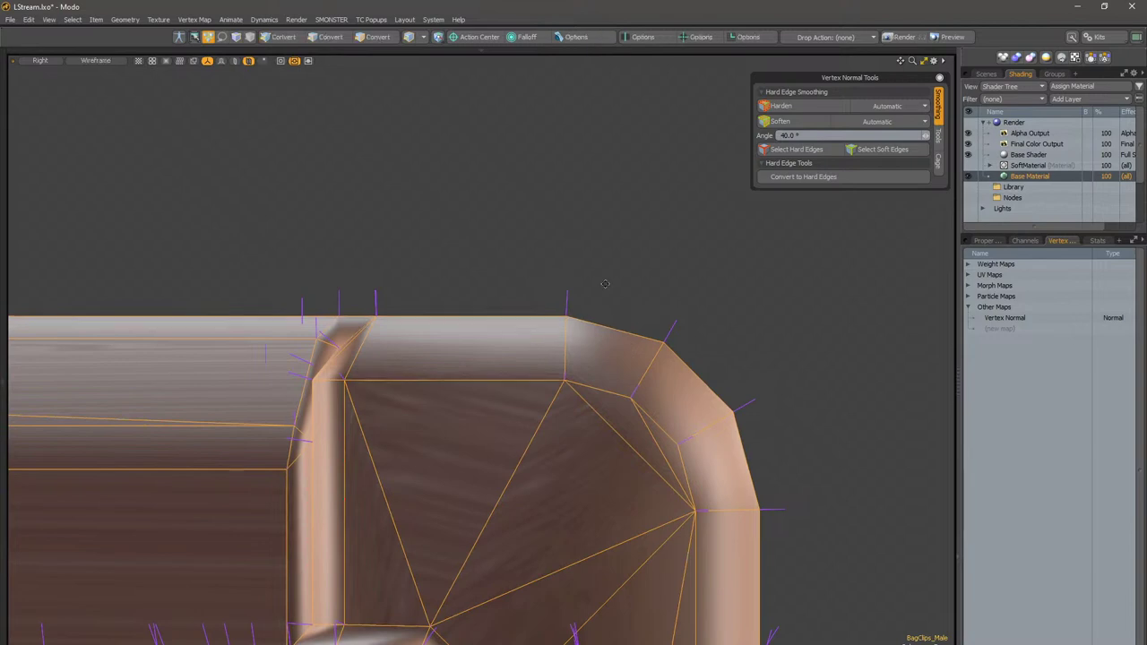
scroll(555, 281, "down", 3)
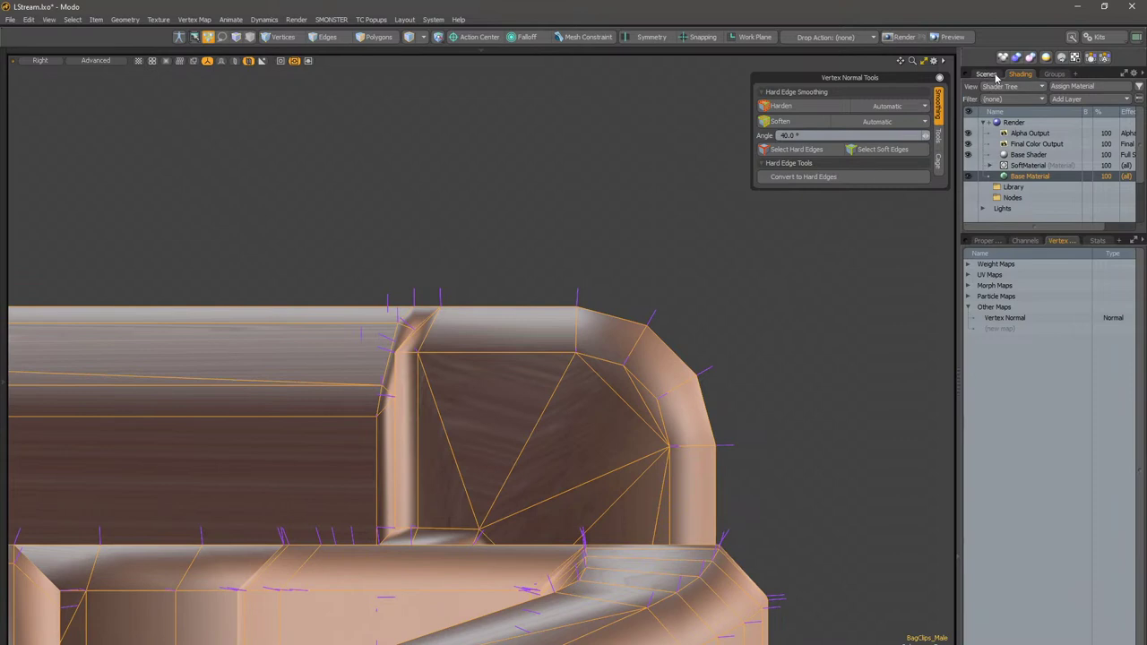
Step: Delete the Vertex Normal map to compare the clip without it, and undo the deletion
left_click(1008, 318)
right_click(1011, 320)
left_click(1018, 332)
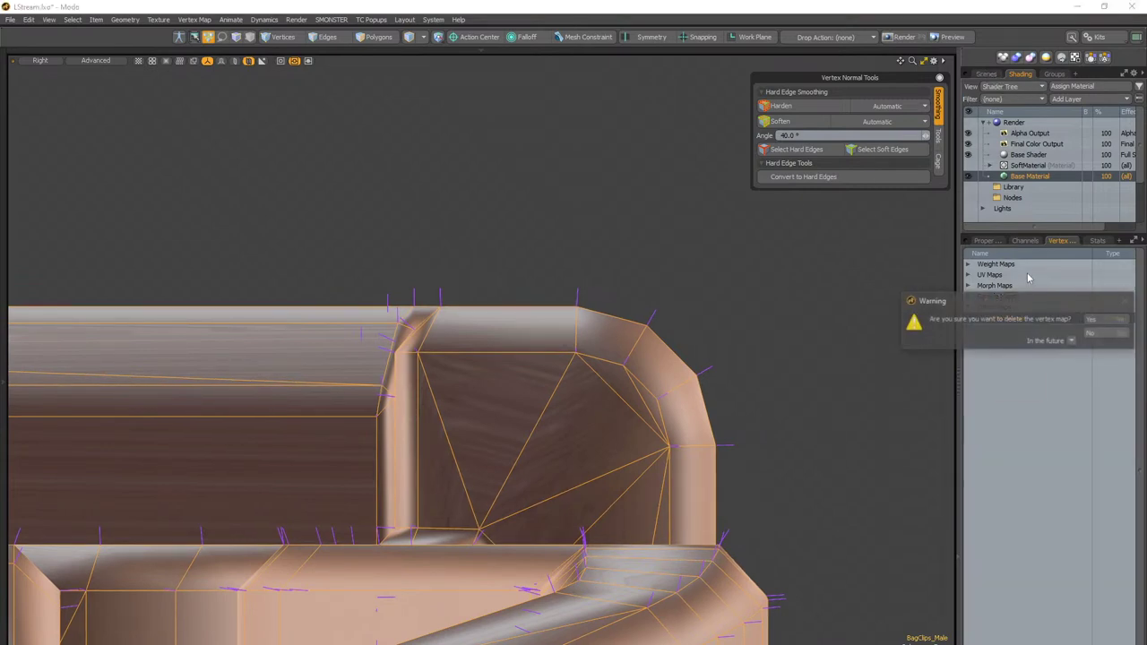
left_click(1108, 320)
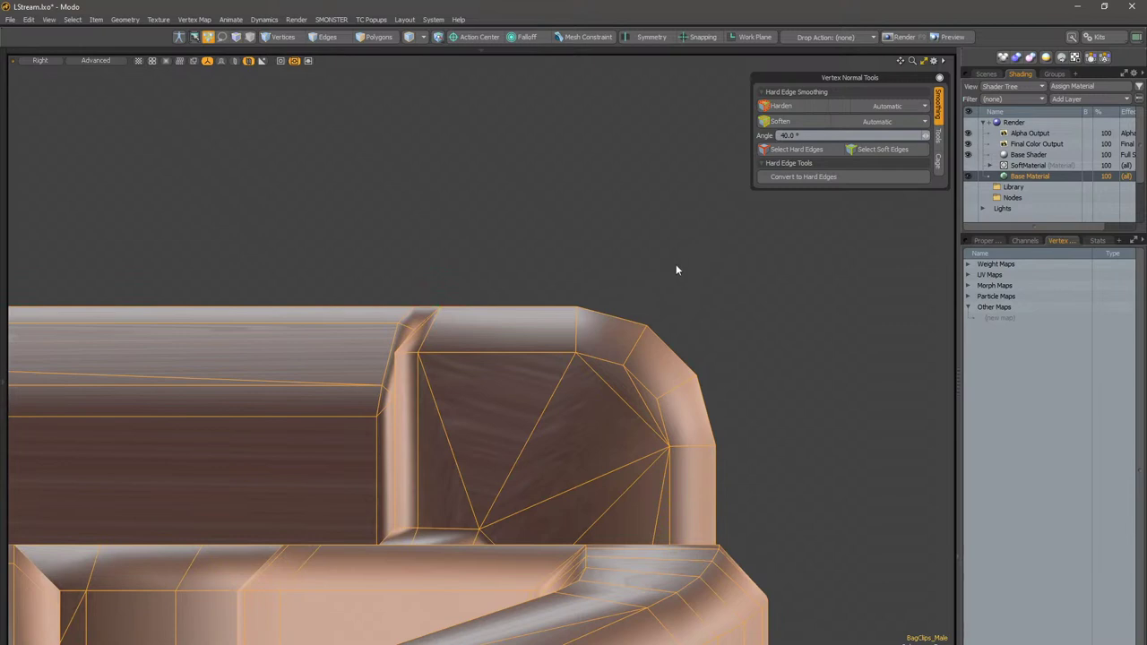
key("ctrl")
key("ctrl+z")
Step: Duplicate the clip in the Perspective view and move the copy sideways so it sits beside the original
middle_click_drag(529, 308, 542, 294, "alt")
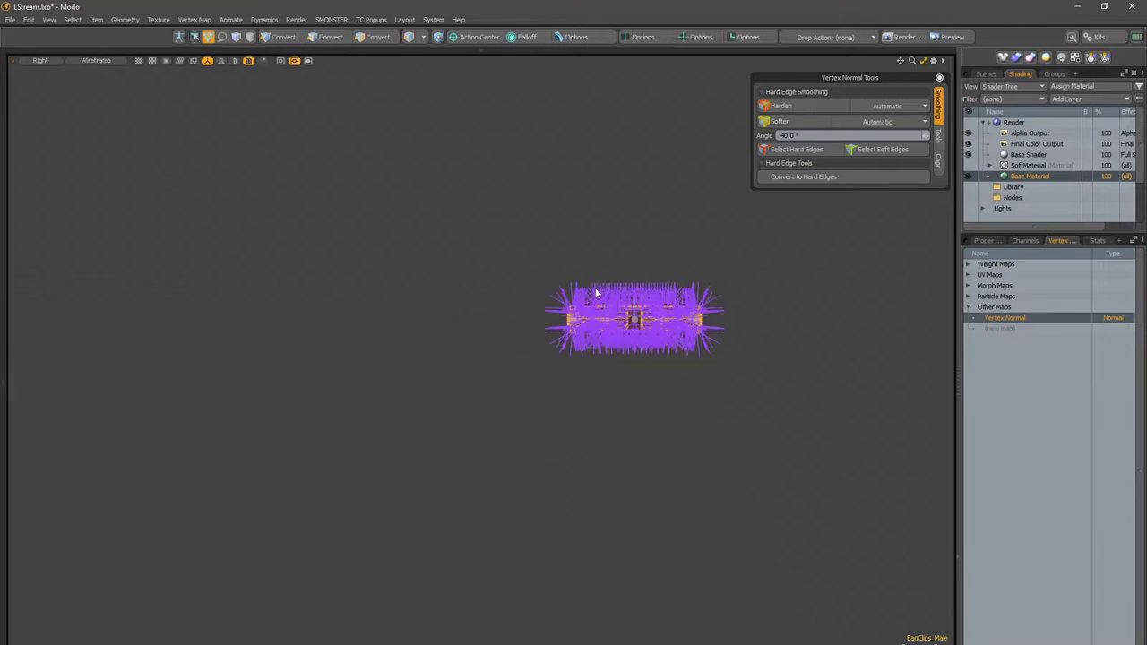
left_click_drag(705, 284, 828, 266, "ctrl+alt")
left_click(986, 74)
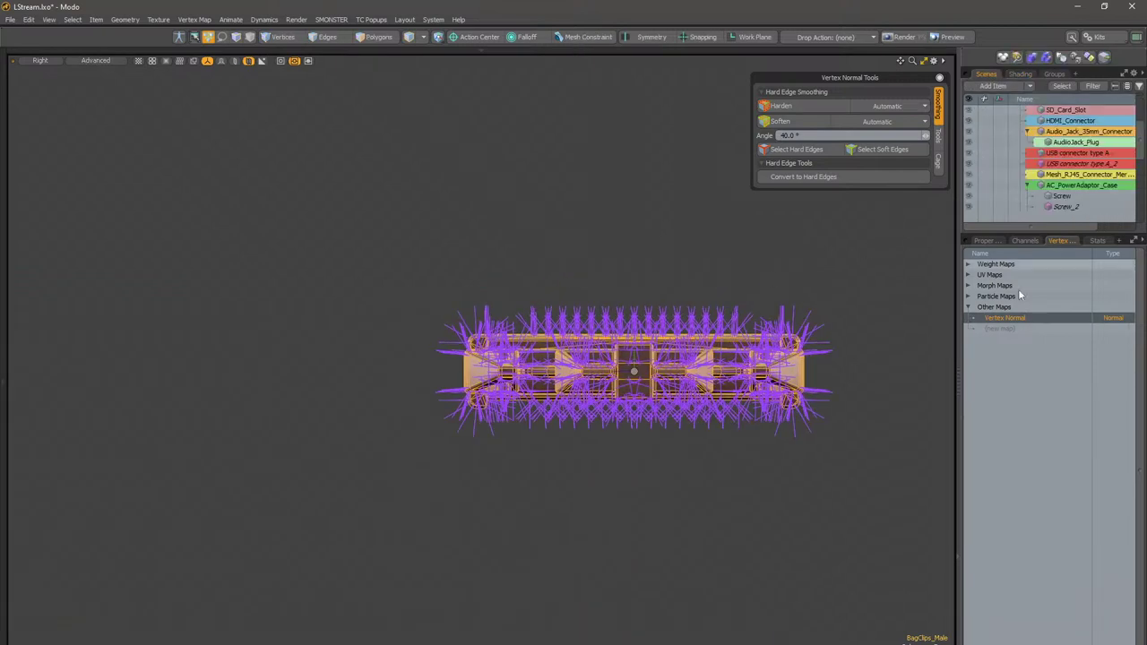
key("ctrl+space")
left_click(606, 242)
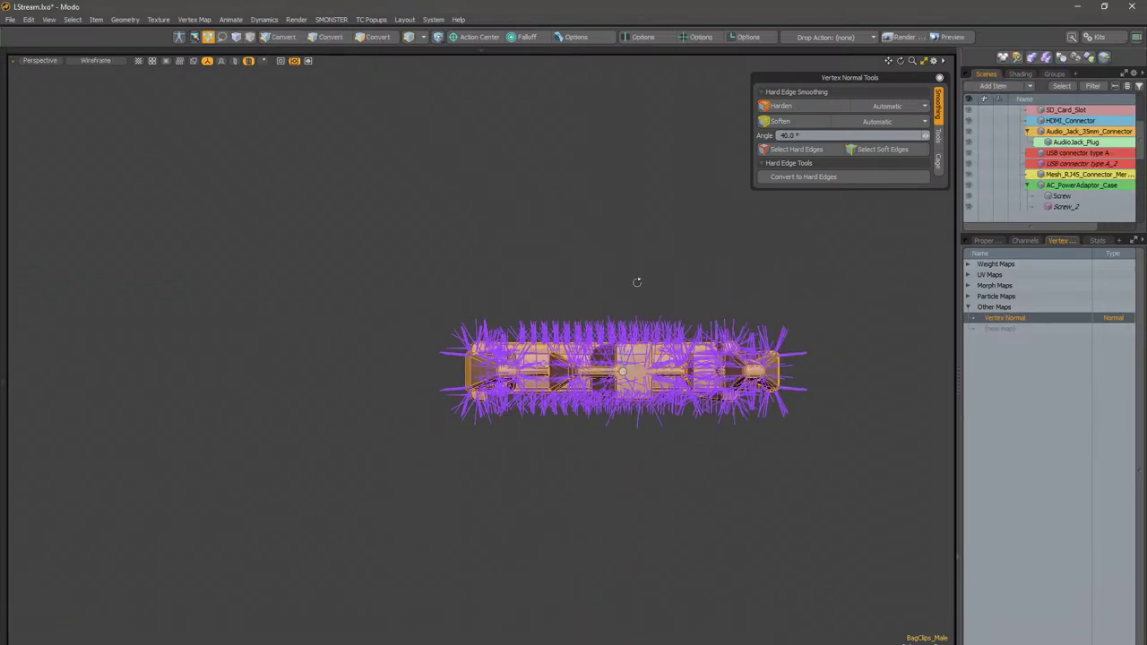
left_click_drag(638, 271, 637, 341, "alt")
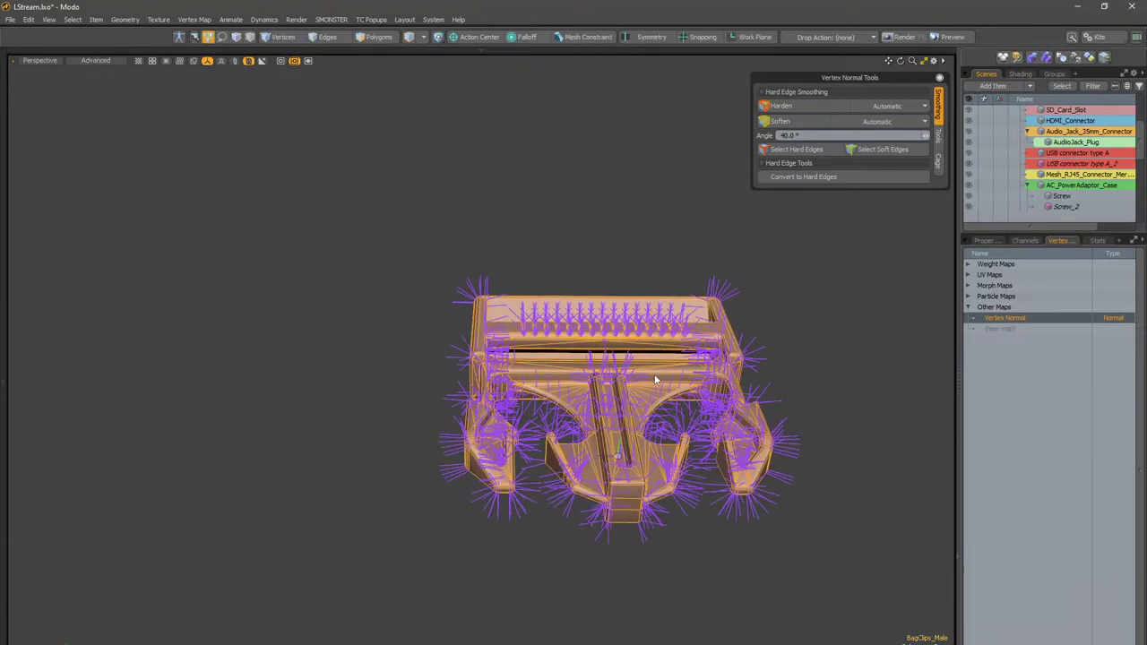
key("w")
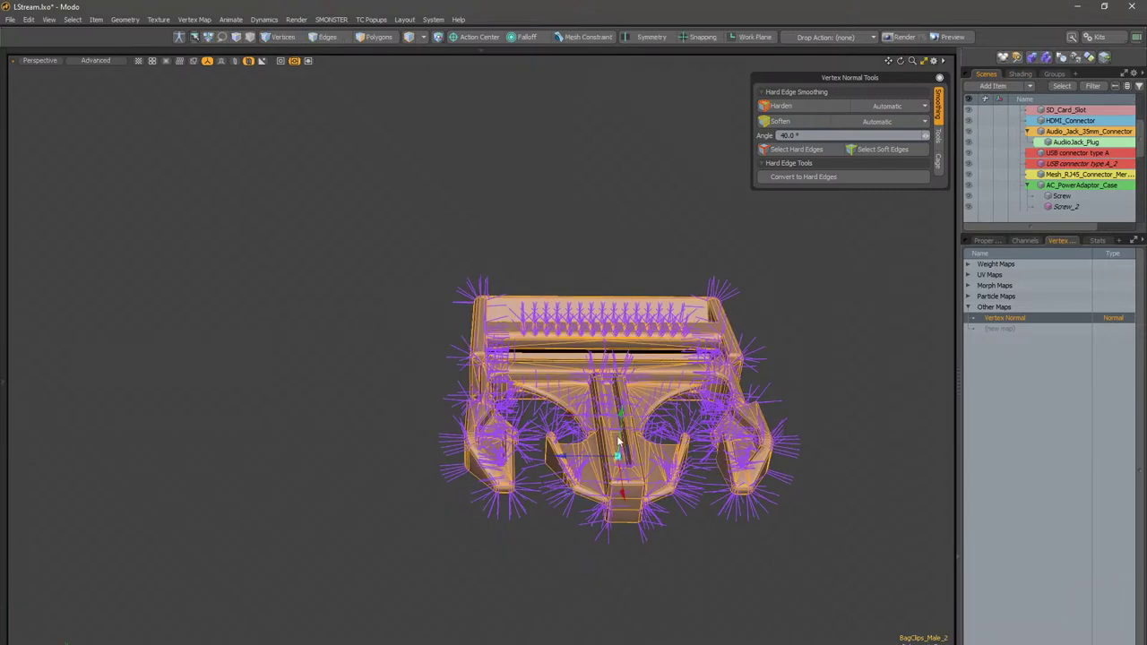
left_click_drag(583, 458, 388, 458)
left_click_drag(518, 455, 258, 455)
left_click_drag(128, 455, 134, 456)
key("q")
Step: Select the original clip and delete its Vertex Normal map
left_click(434, 303)
left_click_drag(434, 303, 551, 306, "alt+shift")
left_click(683, 329)
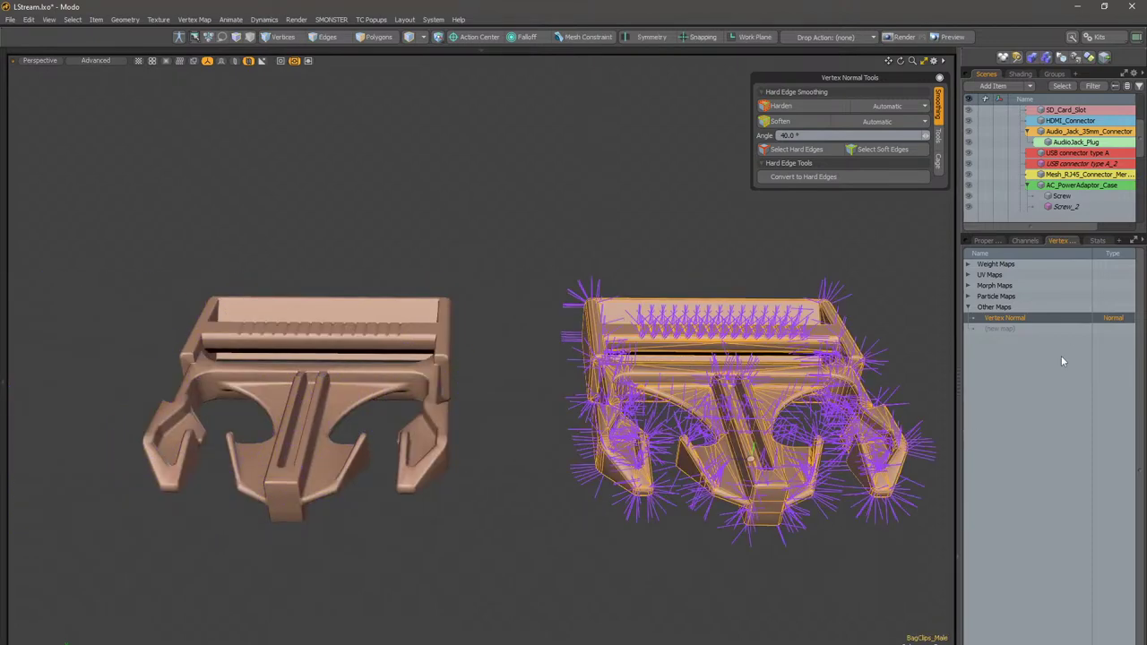
right_click(1063, 319)
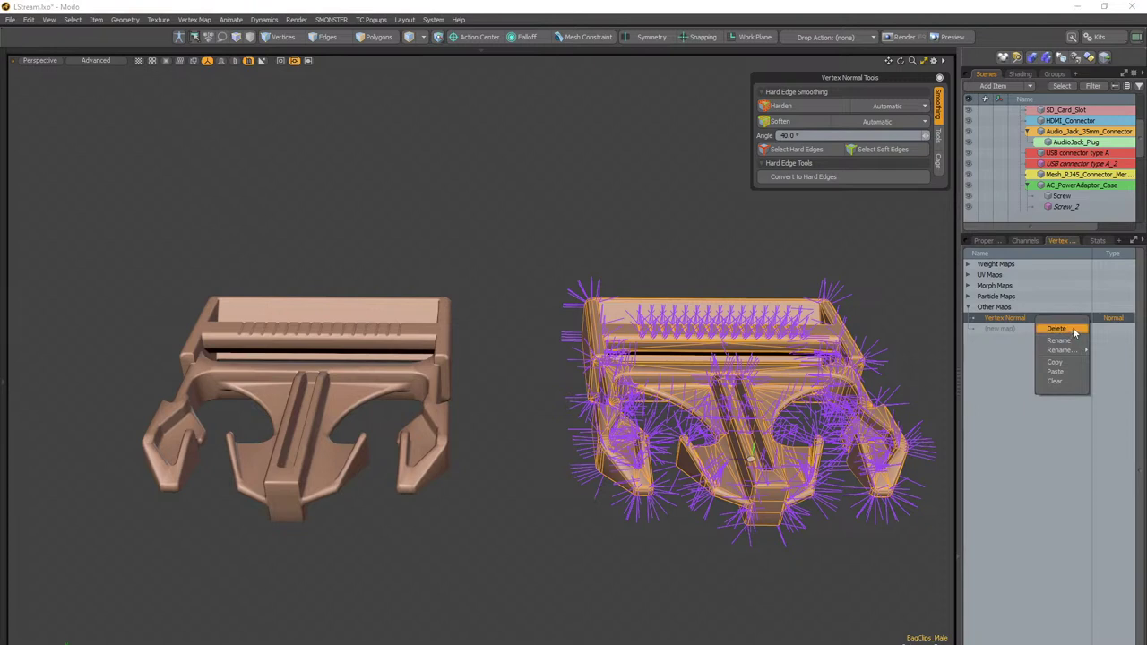
left_click(1066, 329)
left_click(1104, 325)
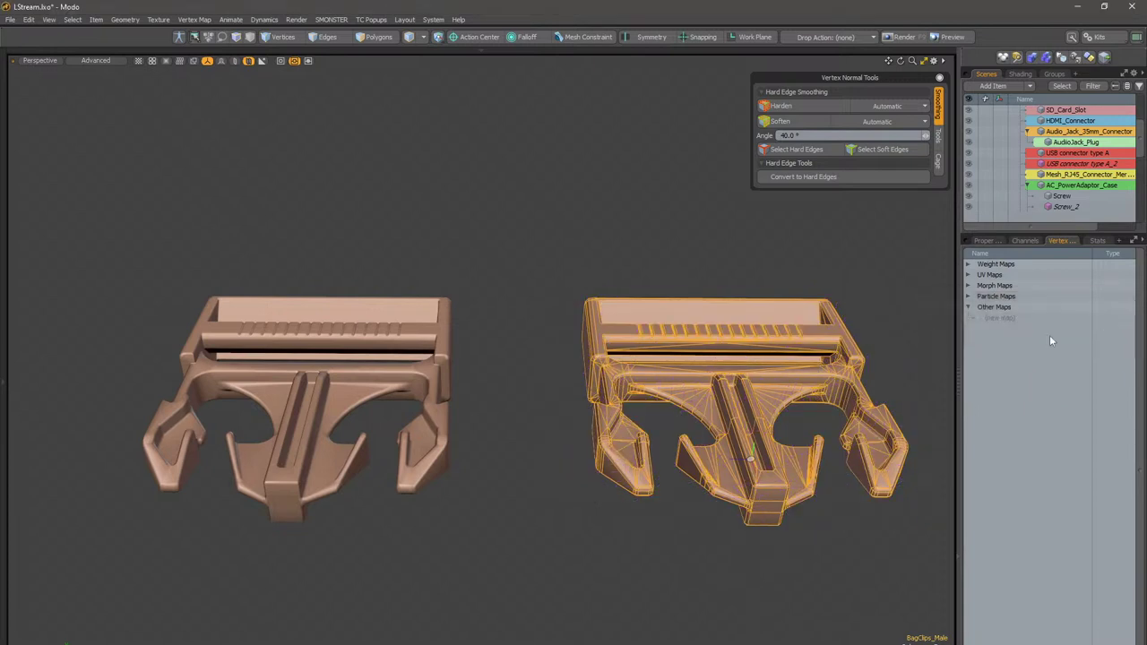
Step: Assign a new material named Largest to the original clip, keeping the default colour, and deselect the mesh
left_click(1019, 74)
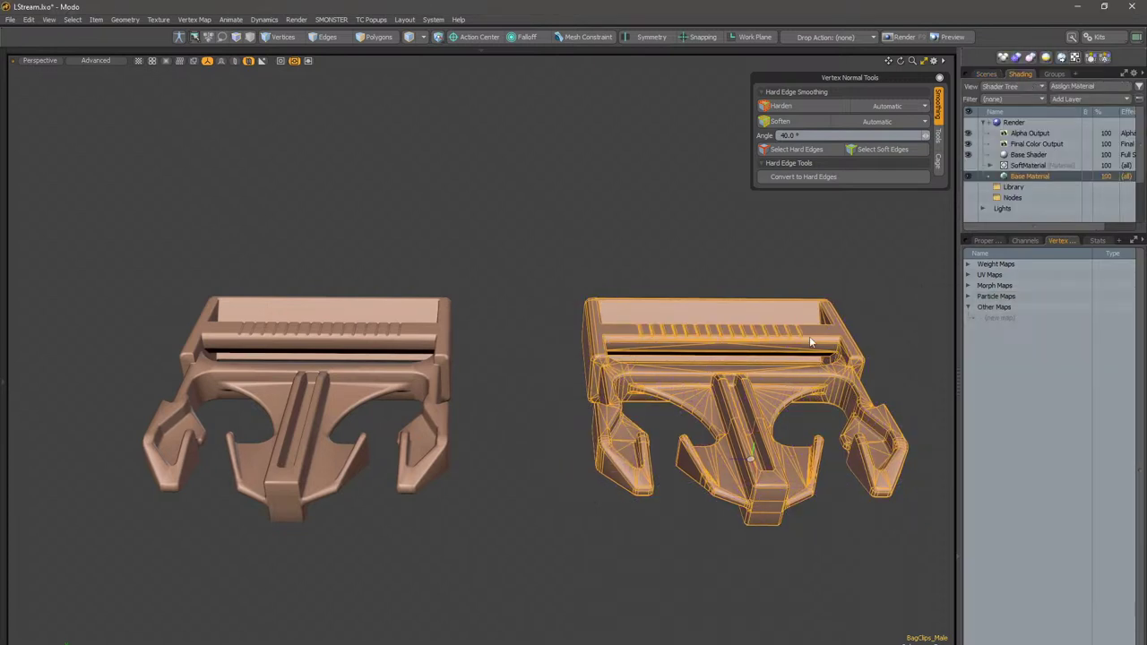
key("m")
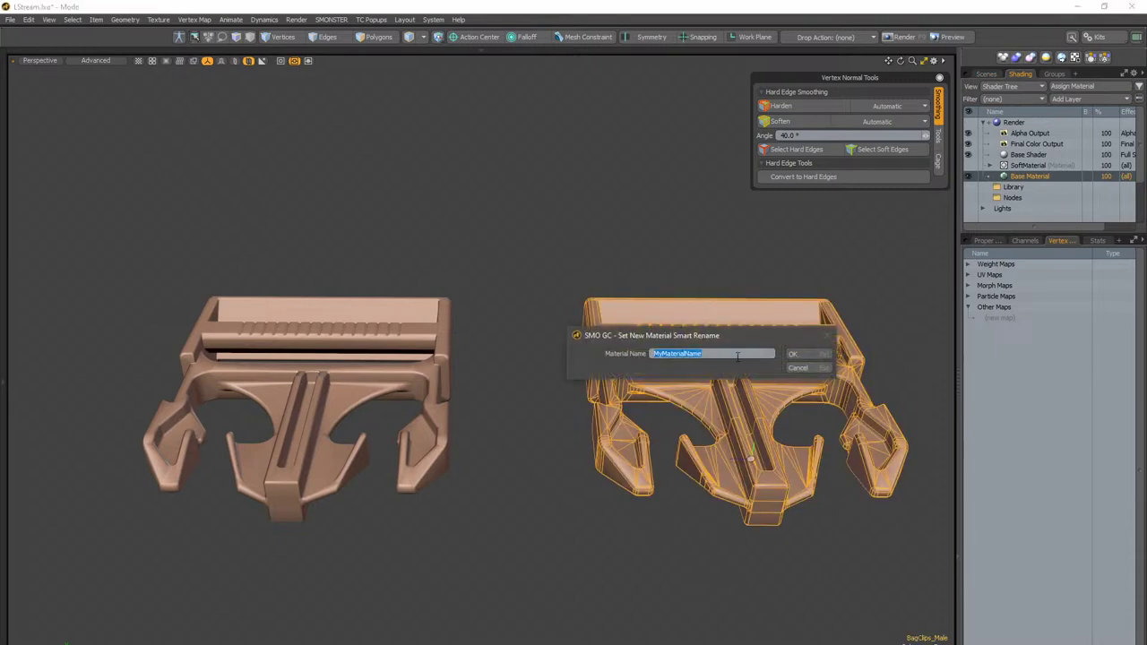
type("Largest")
left_click(809, 354)
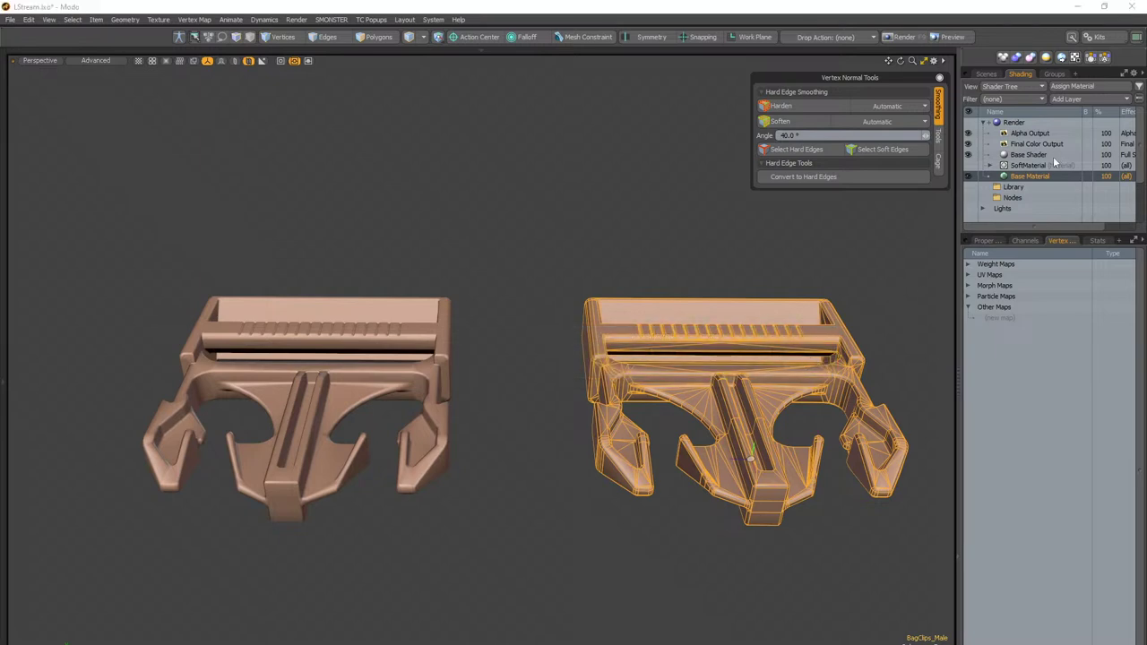
left_click(697, 568)
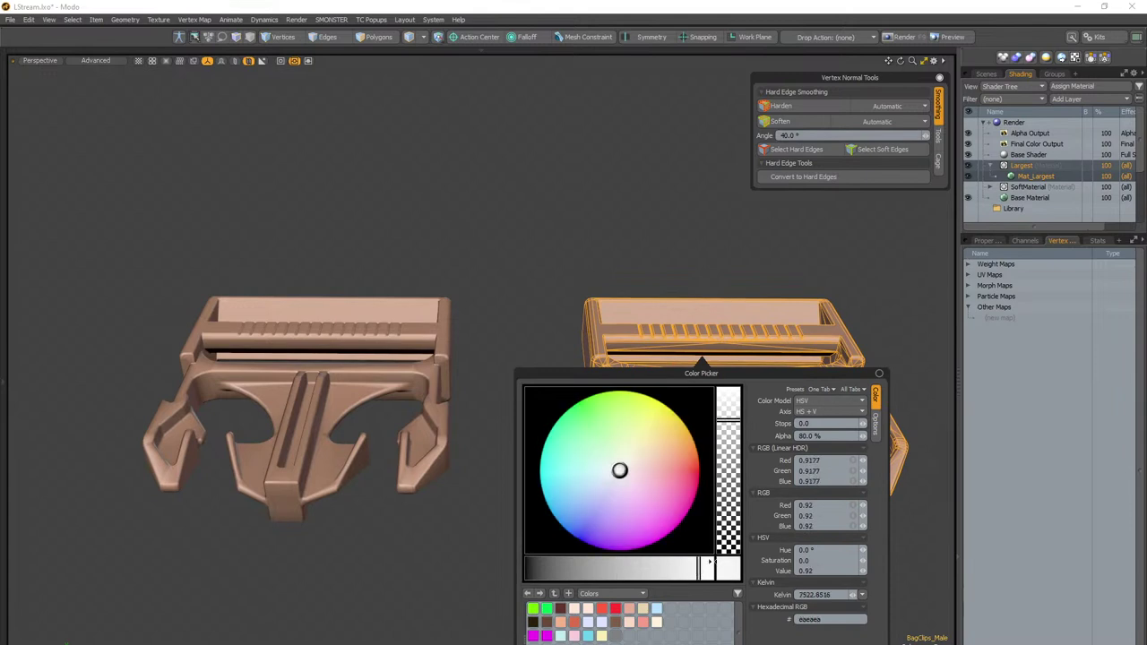
left_click(866, 306)
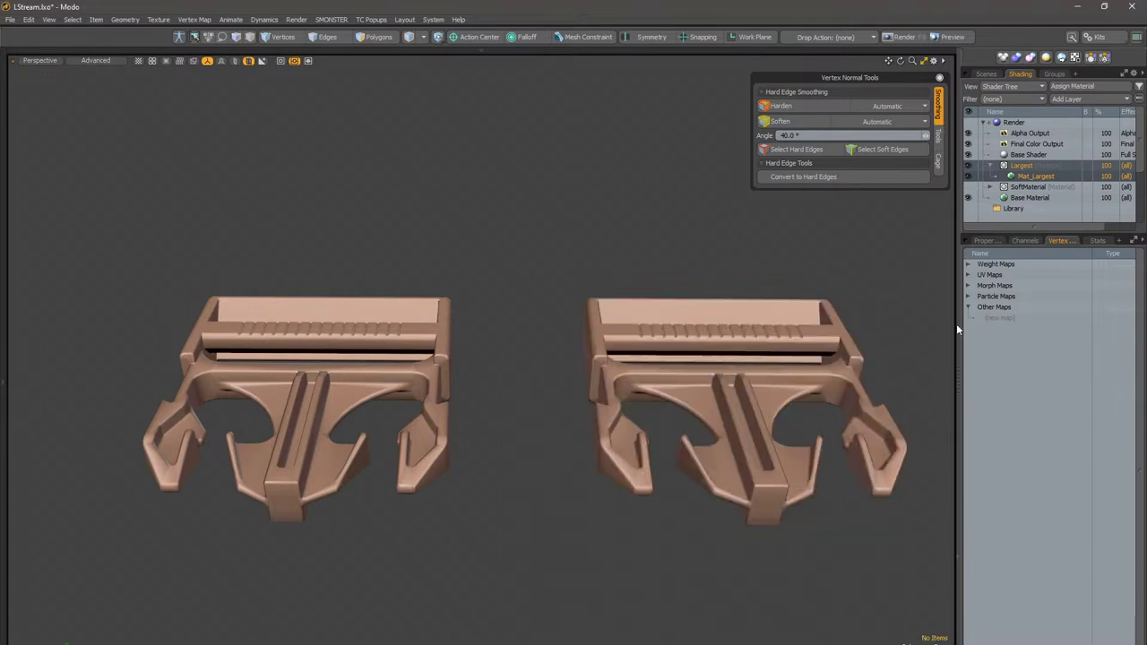
Step: Set the Area Weighting of the Mat_Largest material to Largest
left_click(1046, 178)
left_click(986, 241)
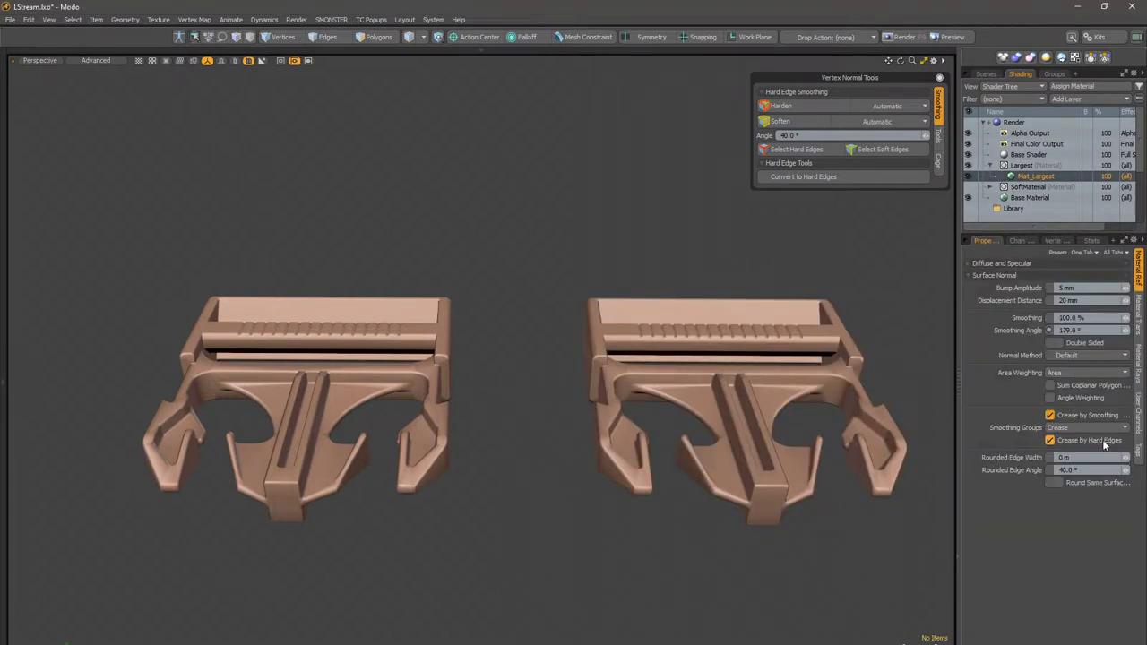
left_click(1081, 373)
left_click(1081, 386)
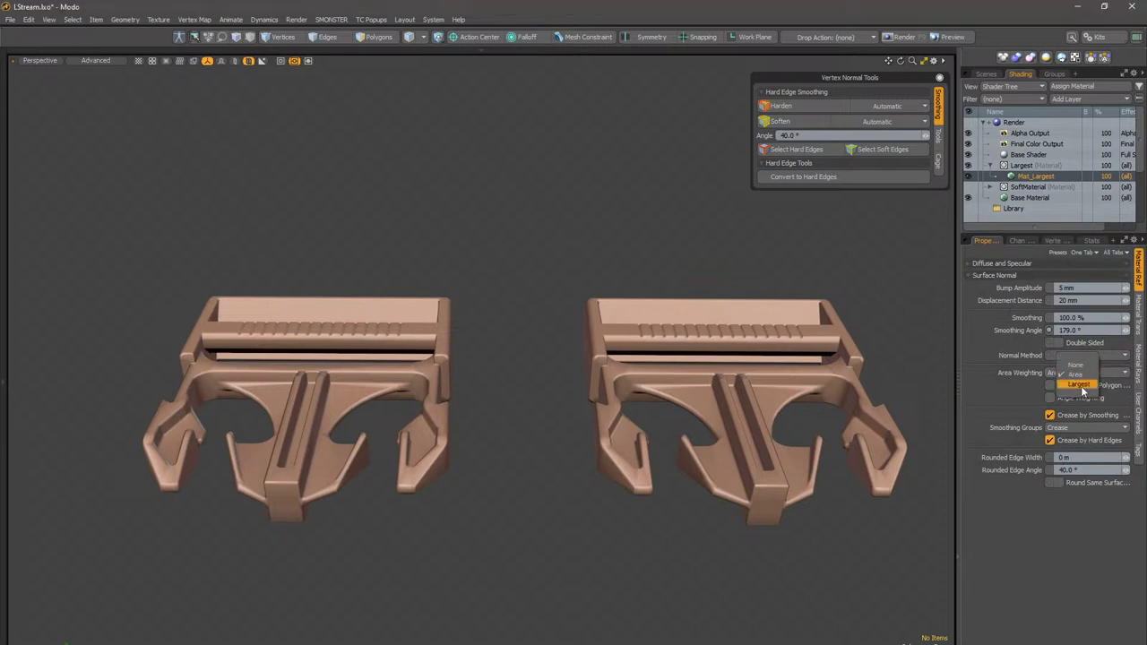
Step: Select the duplicated clip and examine the Surface Normal settings of its Mat_SoftMaterial material
left_click_drag(732, 378, 362, 341, "alt")
scroll(494, 348, "up", 3)
scroll(349, 336, "down", 2)
left_click(353, 336)
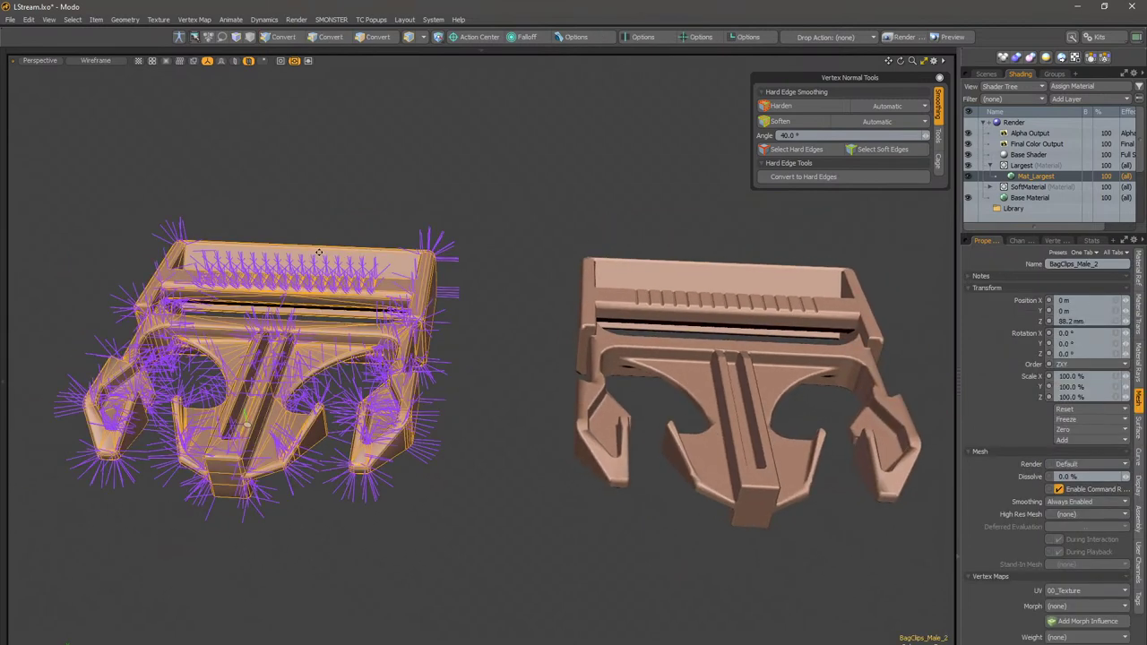
left_click_drag(308, 239, 466, 253, "alt")
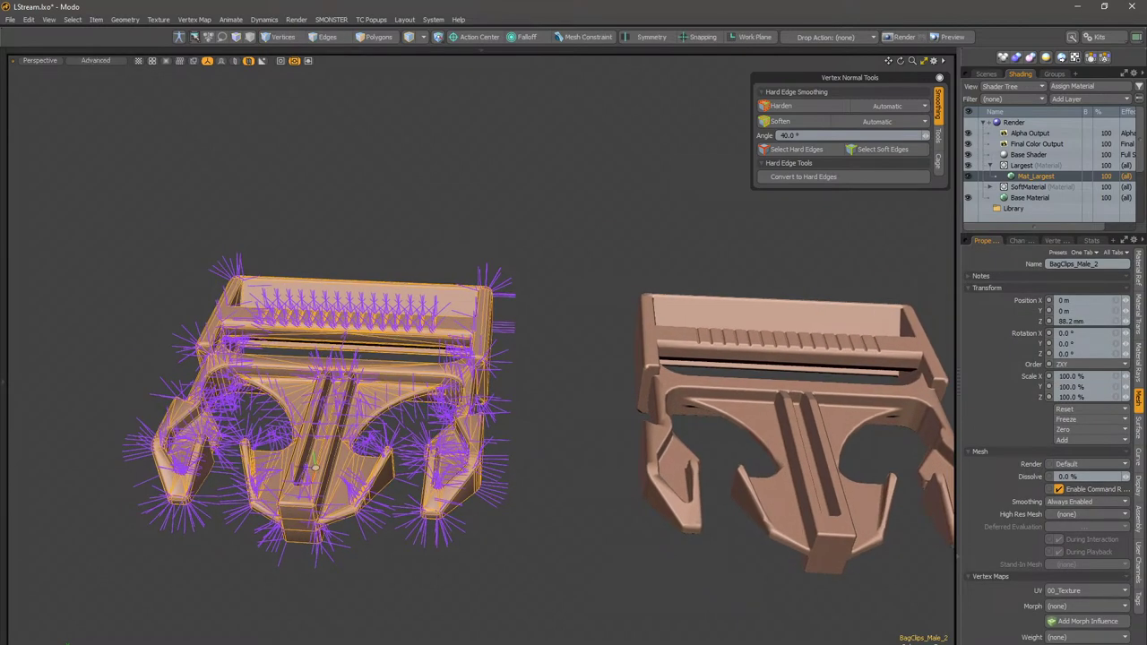
left_click(991, 188)
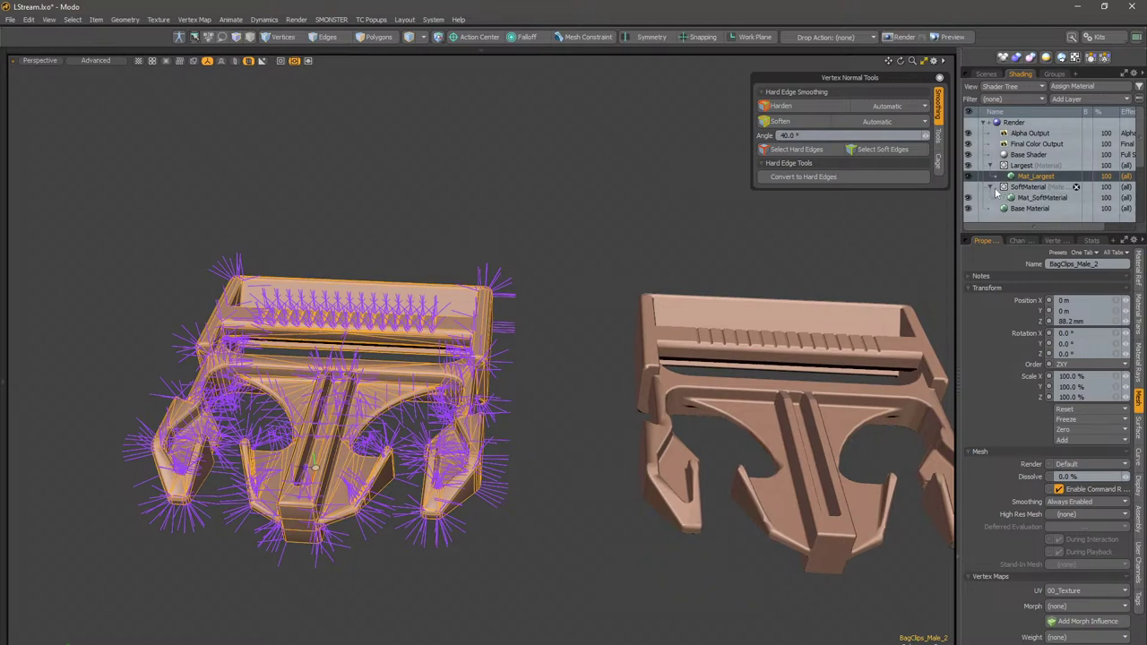
left_click(1041, 198)
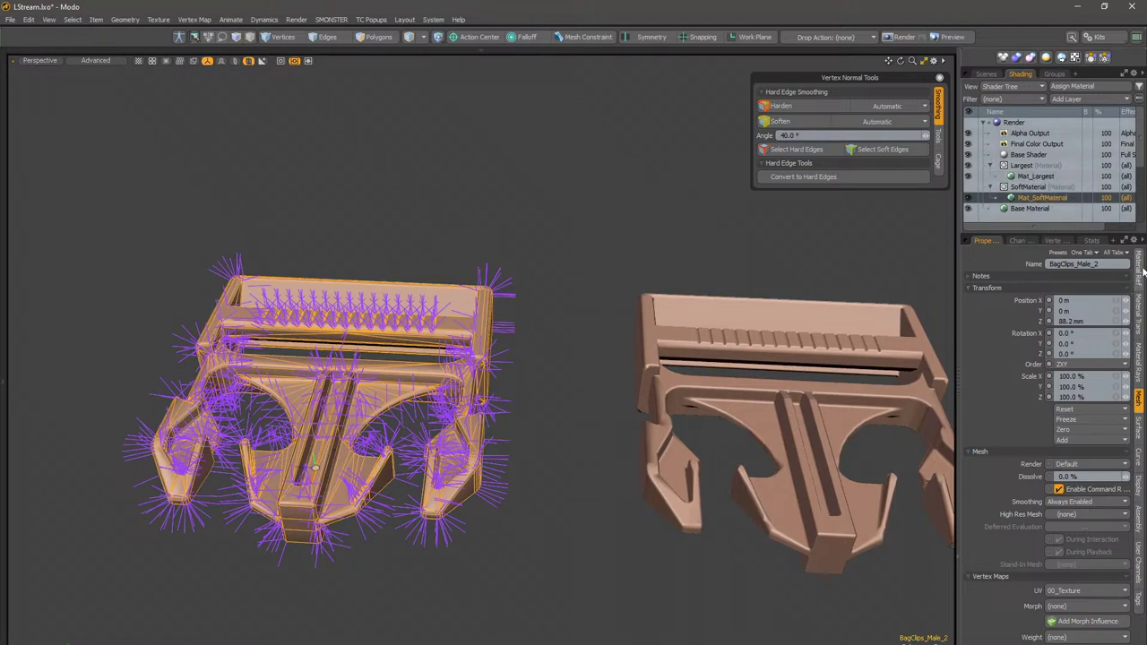
left_click(1140, 273)
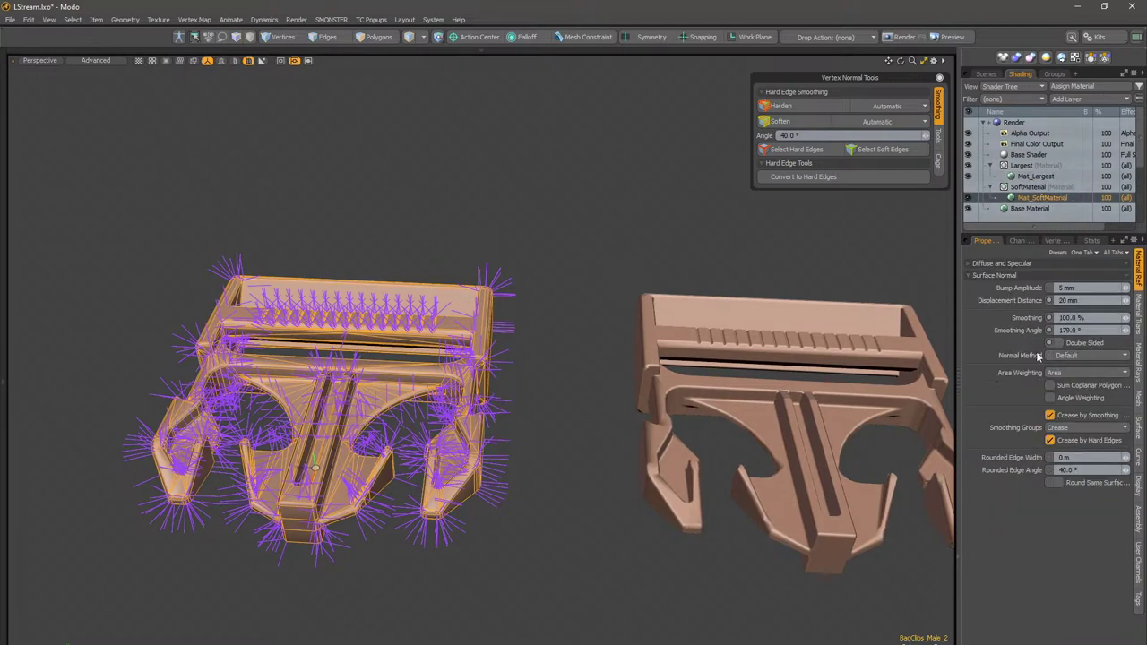
left_click(658, 242)
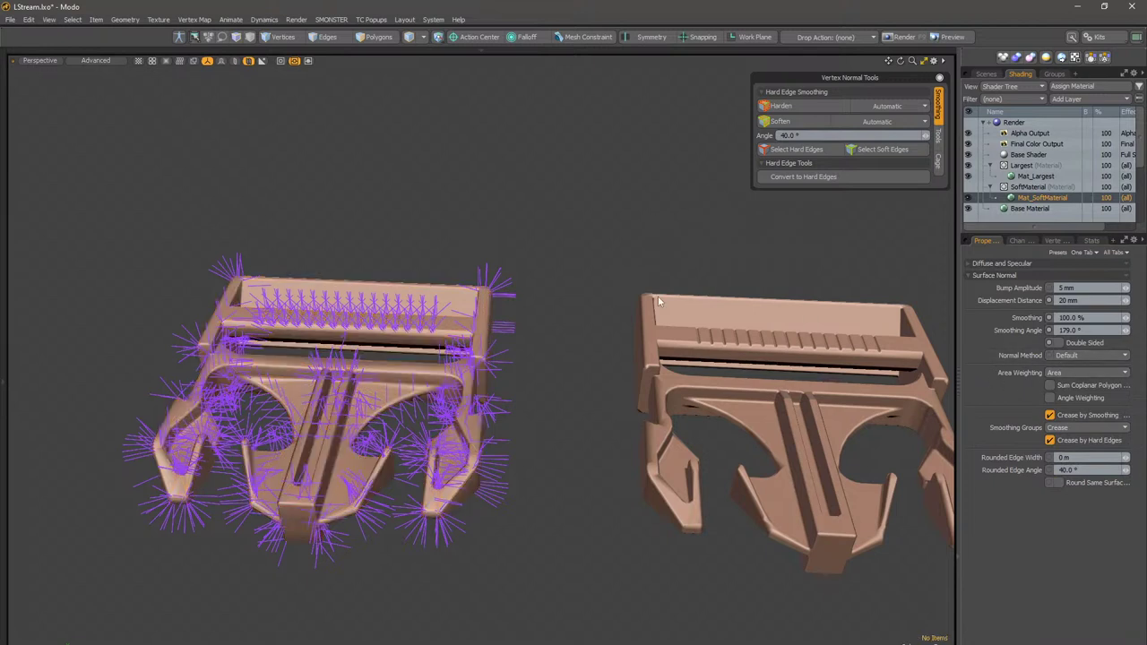
Step: Hide the vertex normals display and compare the shading of the two clips up close
left_click(49, 19)
left_click(104, 168)
left_click_drag(529, 301, 449, 384, "alt")
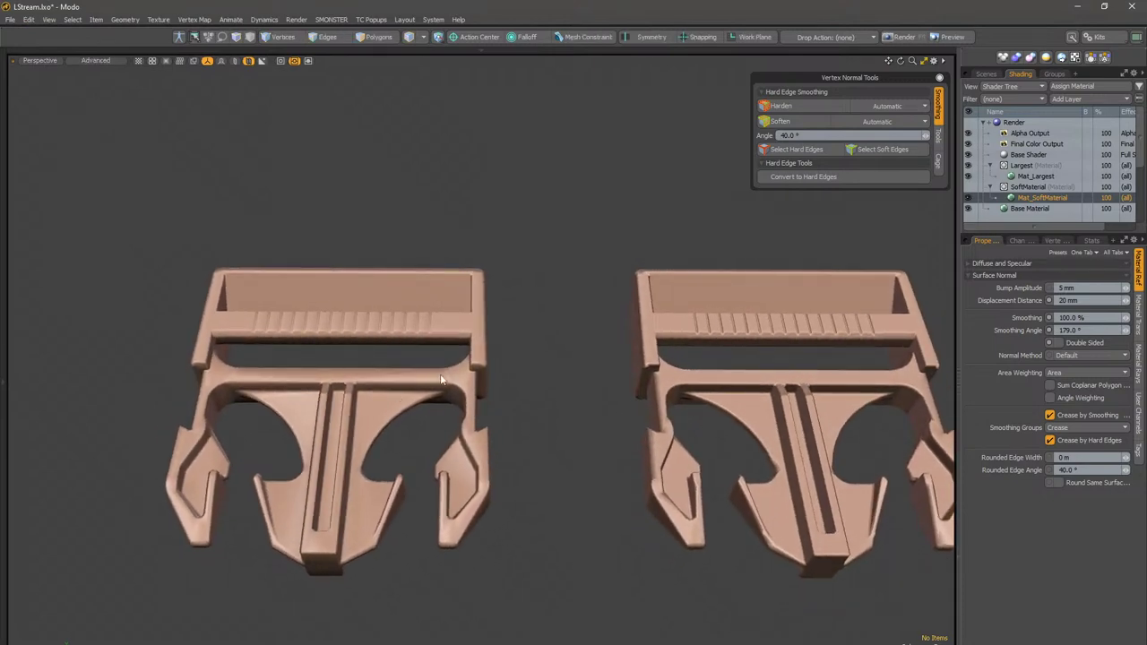
left_click_drag(625, 328, 653, 263, "alt+shift")
left_click_drag(653, 264, 669, 310, "alt+shift")
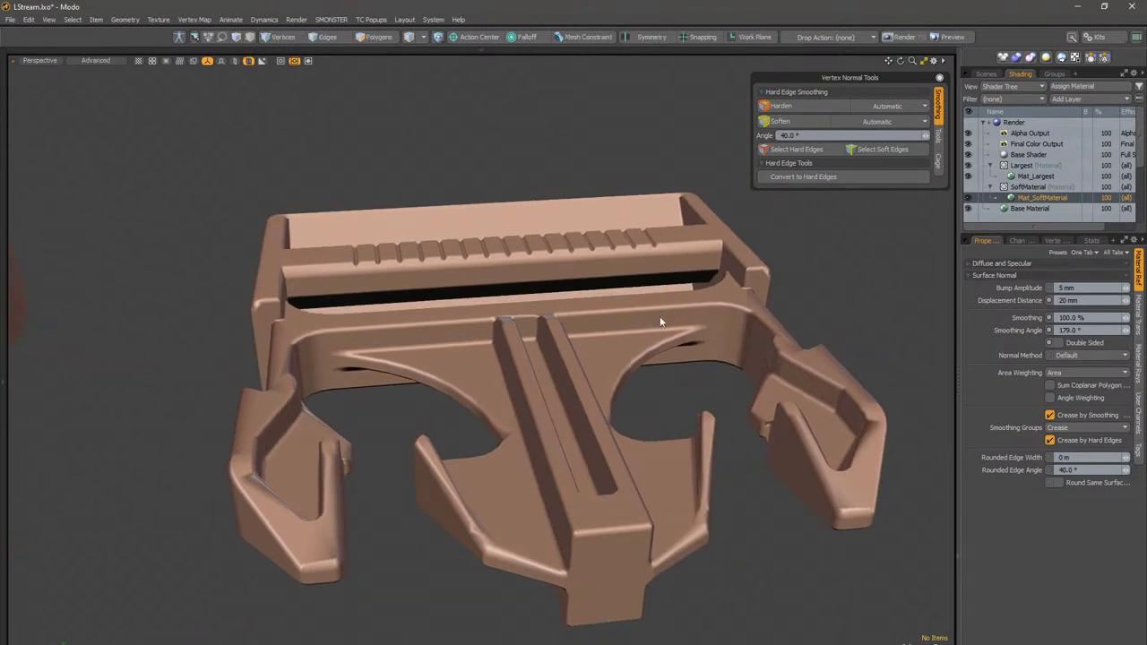
left_click_drag(627, 297, 520, 315, "alt")
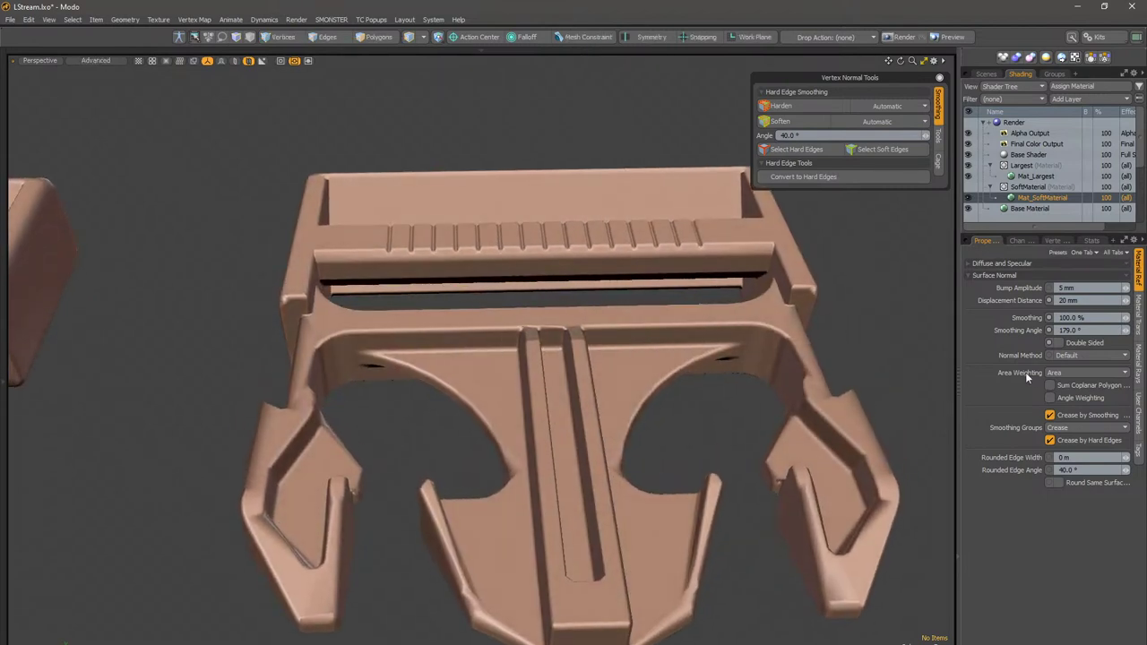
Step: Check the Area Weighting of Mat_SoftMaterial and Mat_Largest, and compare the shading of both clips from several angles
left_click(1071, 370)
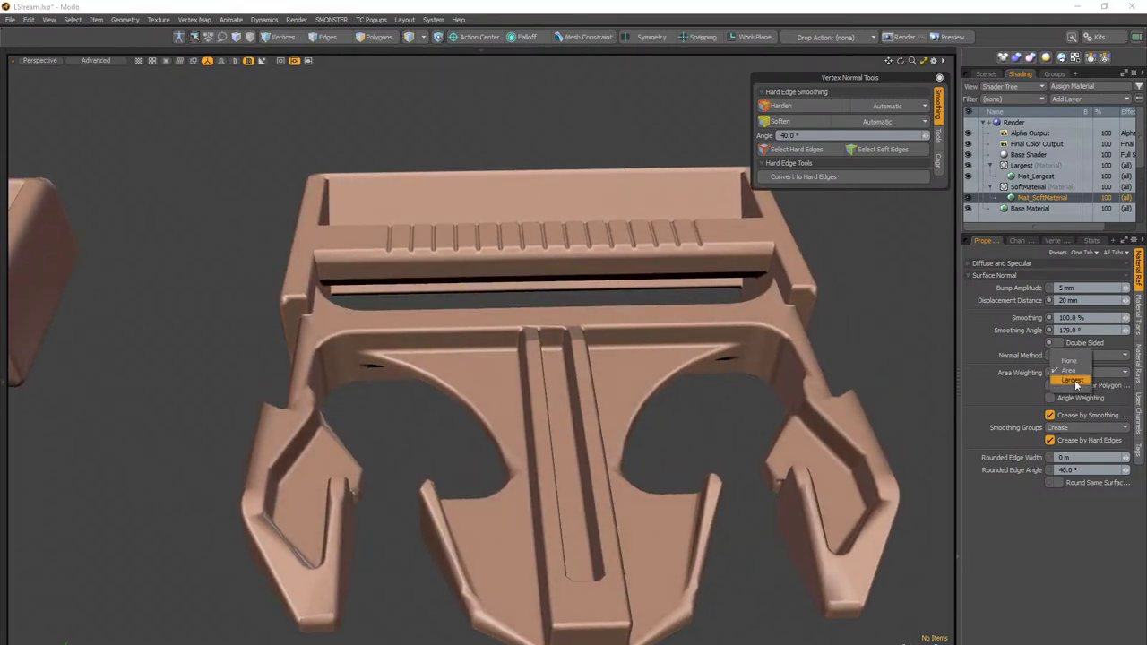
left_click(736, 329)
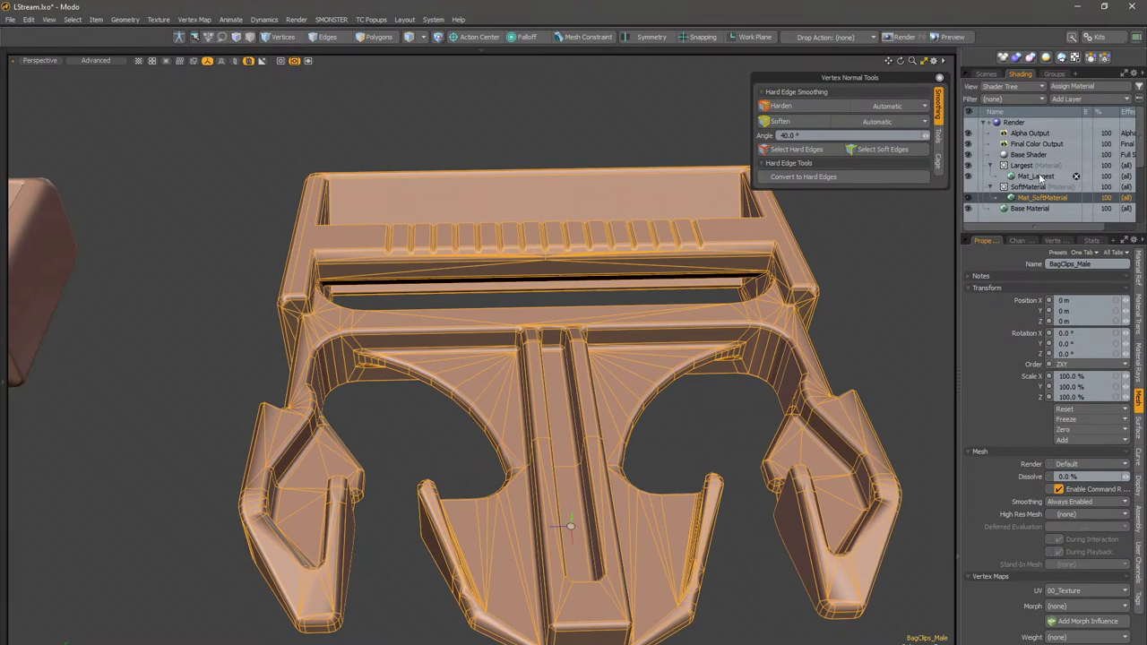
left_click(1139, 283)
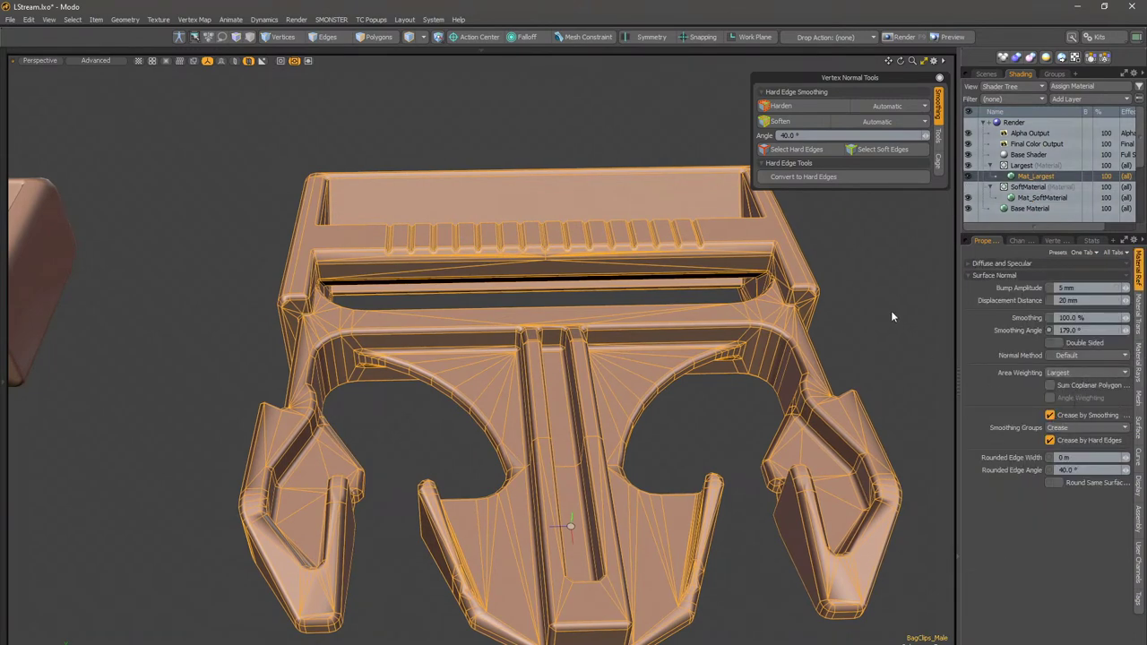
left_click(891, 312)
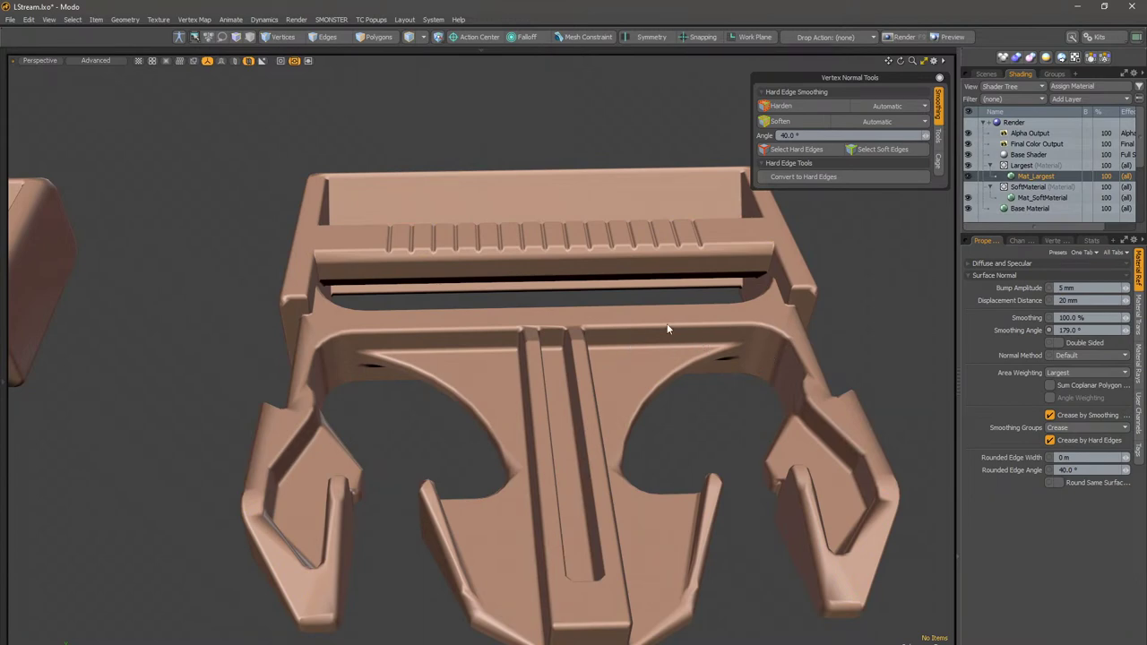
mouse_move(654, 356)
left_mouse_down("alt")
mouse_move(632, 352)
mouse_move(639, 341)
left_mouse_up("alt")
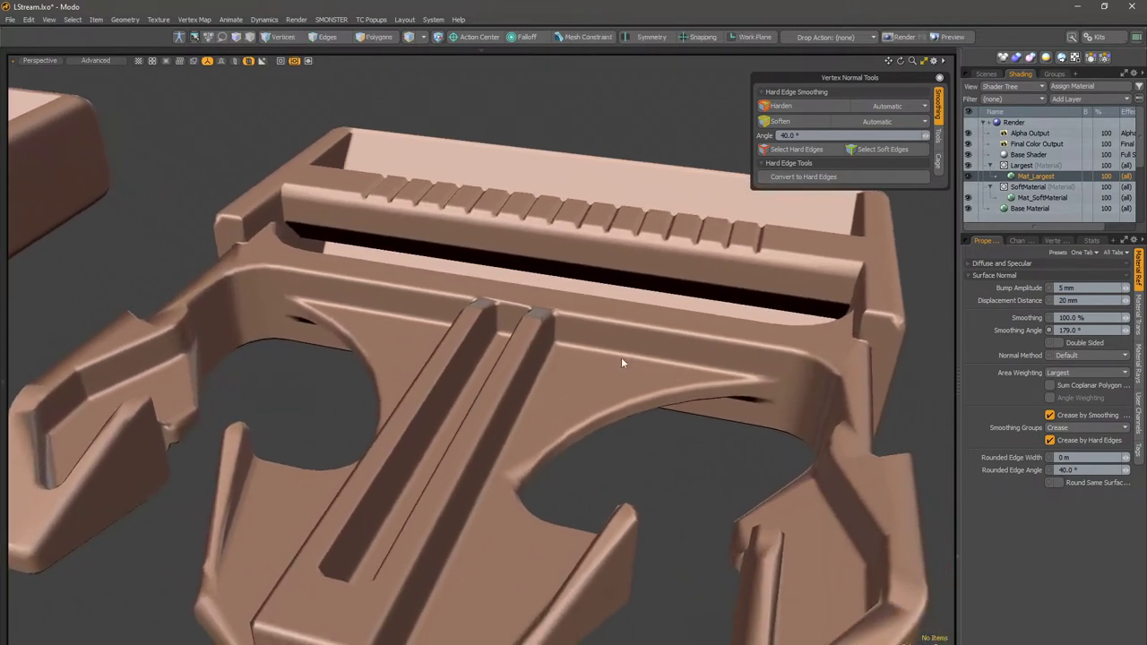
left_click_drag(632, 347, 555, 414, "alt")
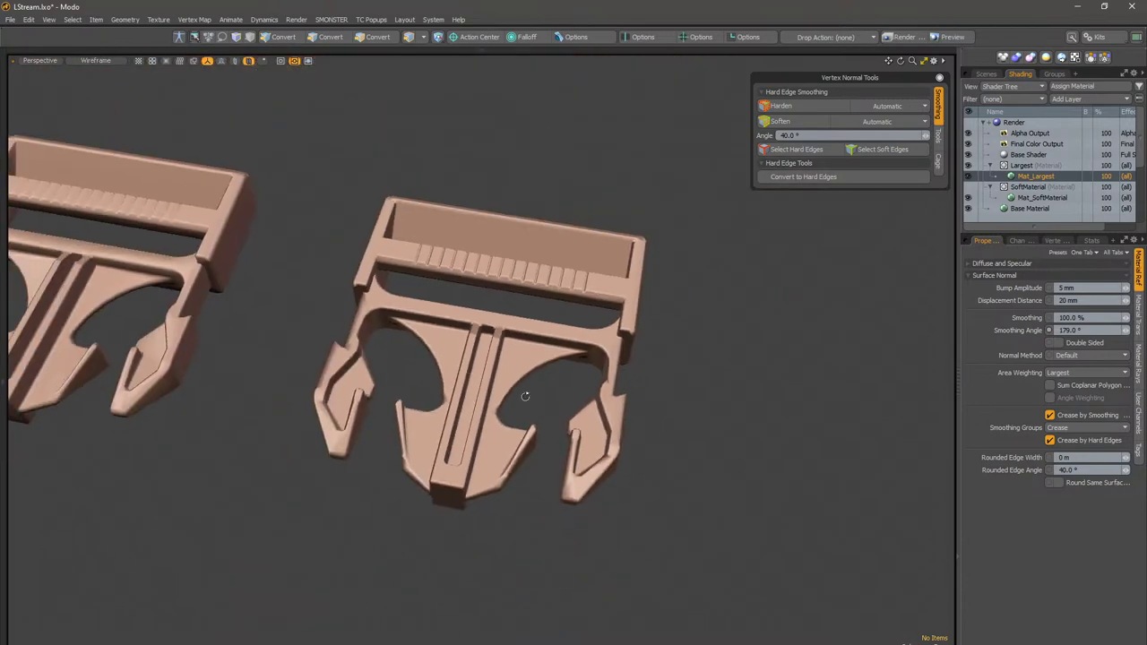
mouse_move(430, 414)
left_mouse_down("alt")
mouse_move(328, 414)
mouse_move(422, 408)
left_mouse_up("alt")
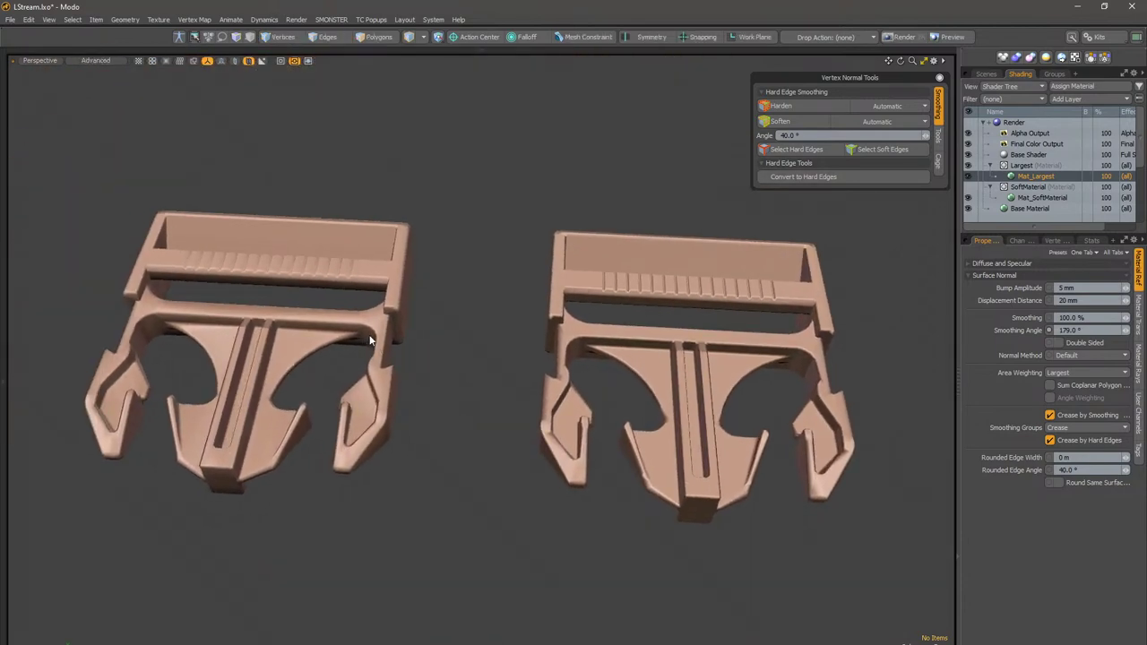
Step: Delete the duplicated clip, leaving only the original in the scene
left_click_drag(781, 356, 185, 383, "alt")
left_click(185, 383)
key("Delete")
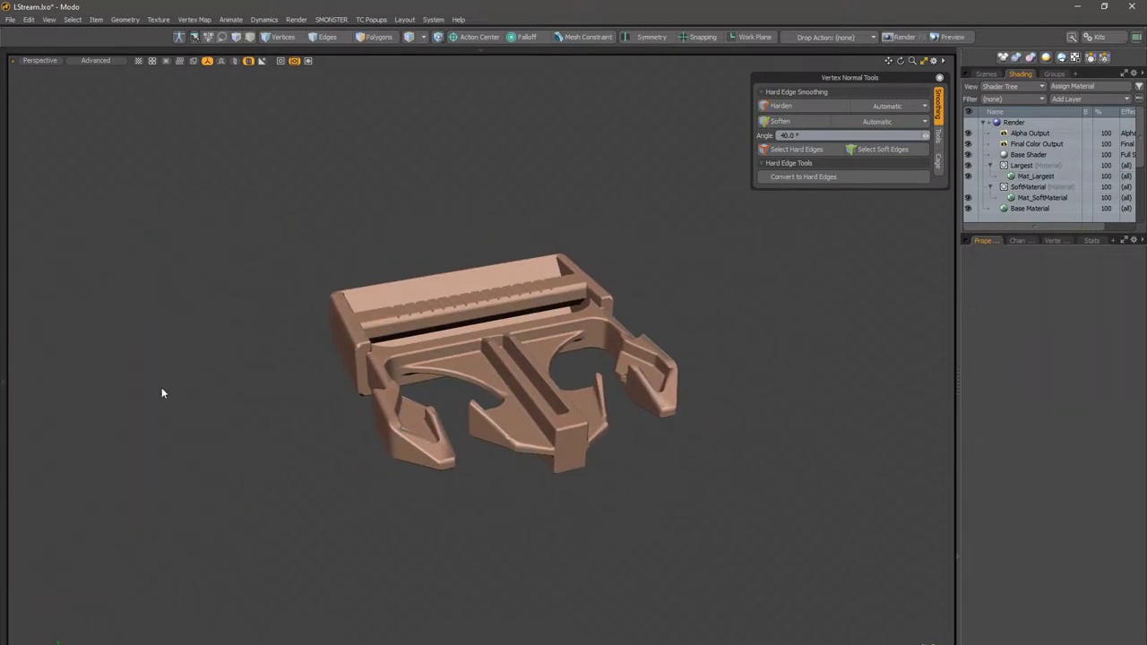
Step: Review the Smoothing Angle and the Area Weighting options of Mat_Largest, keeping Largest
left_click(1037, 176)
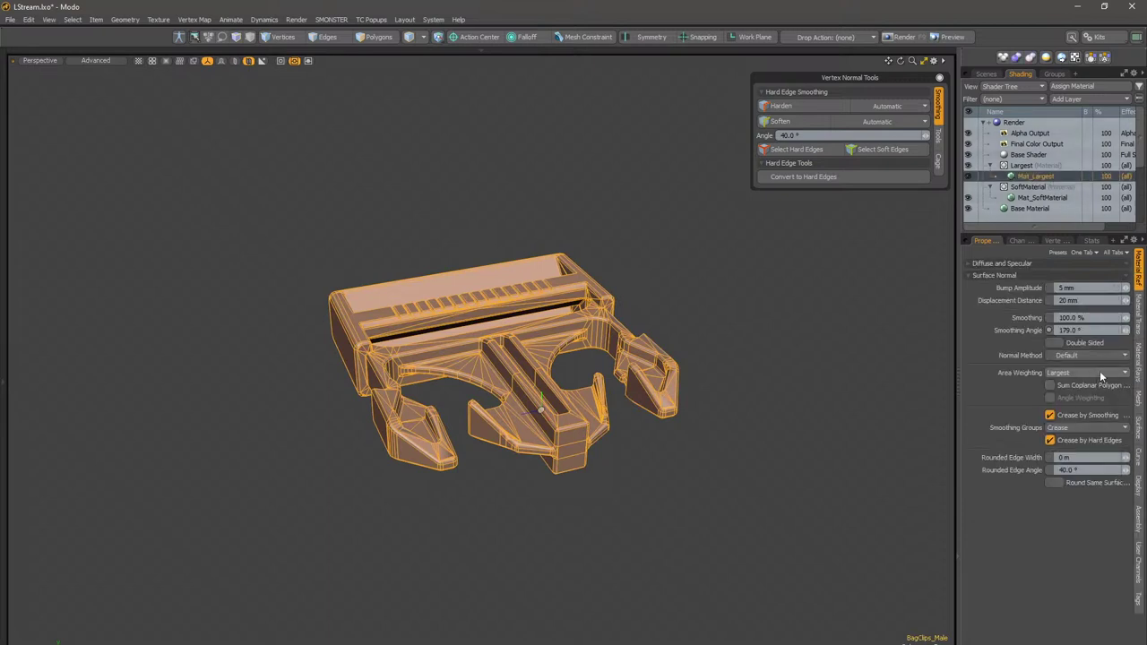
left_click(1081, 331)
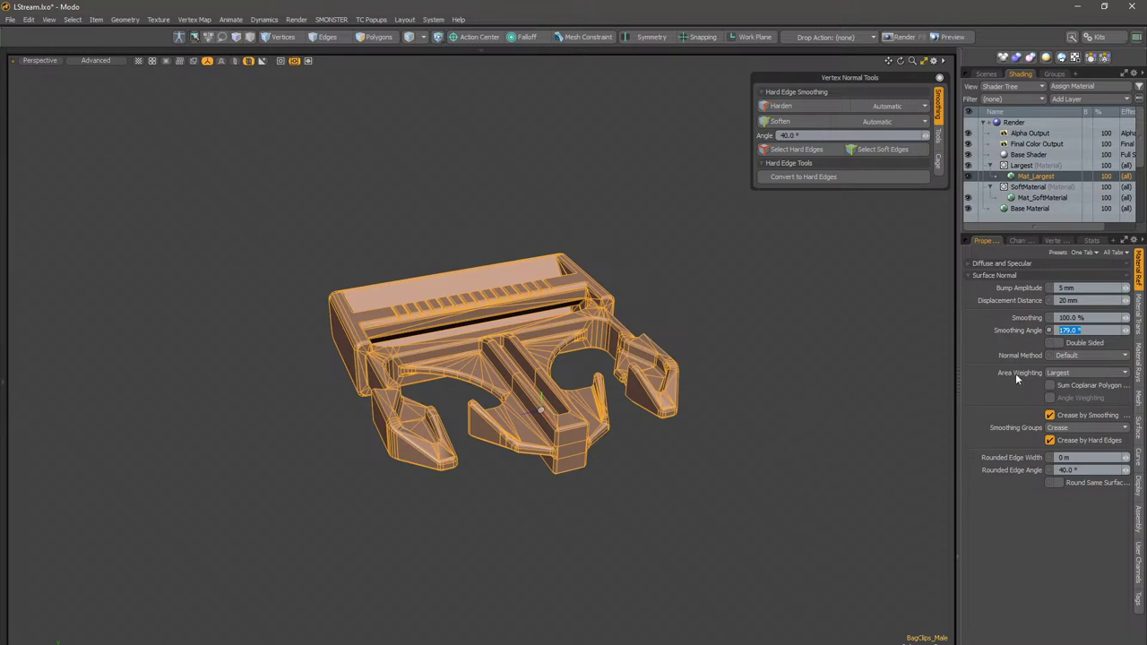
left_click(1067, 372)
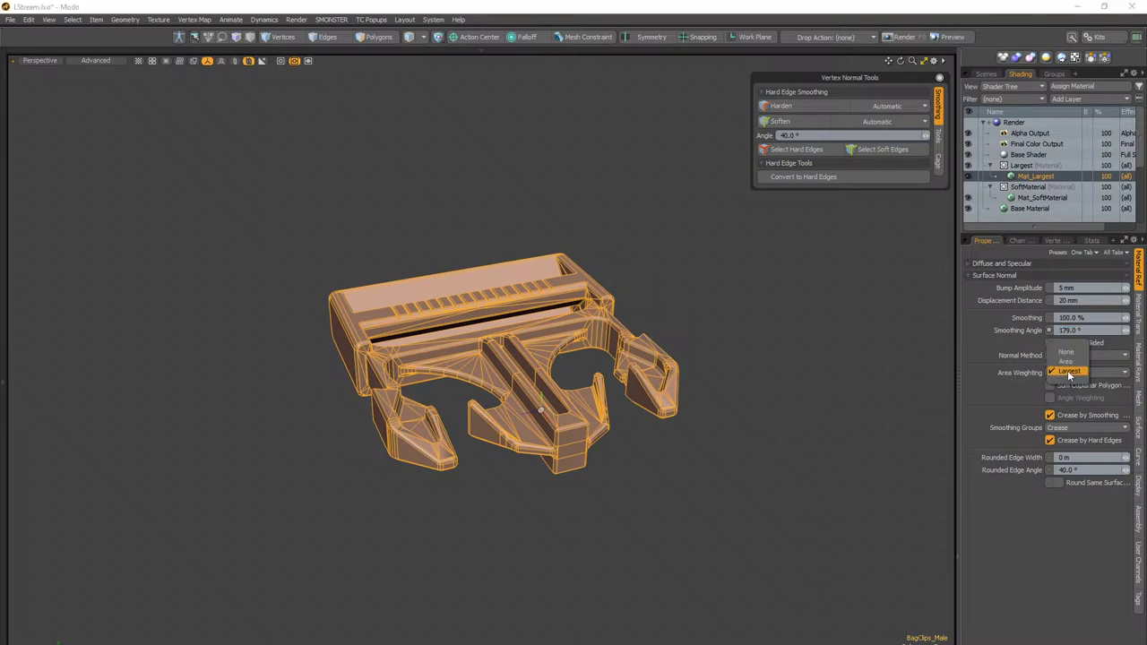
left_click(1070, 371)
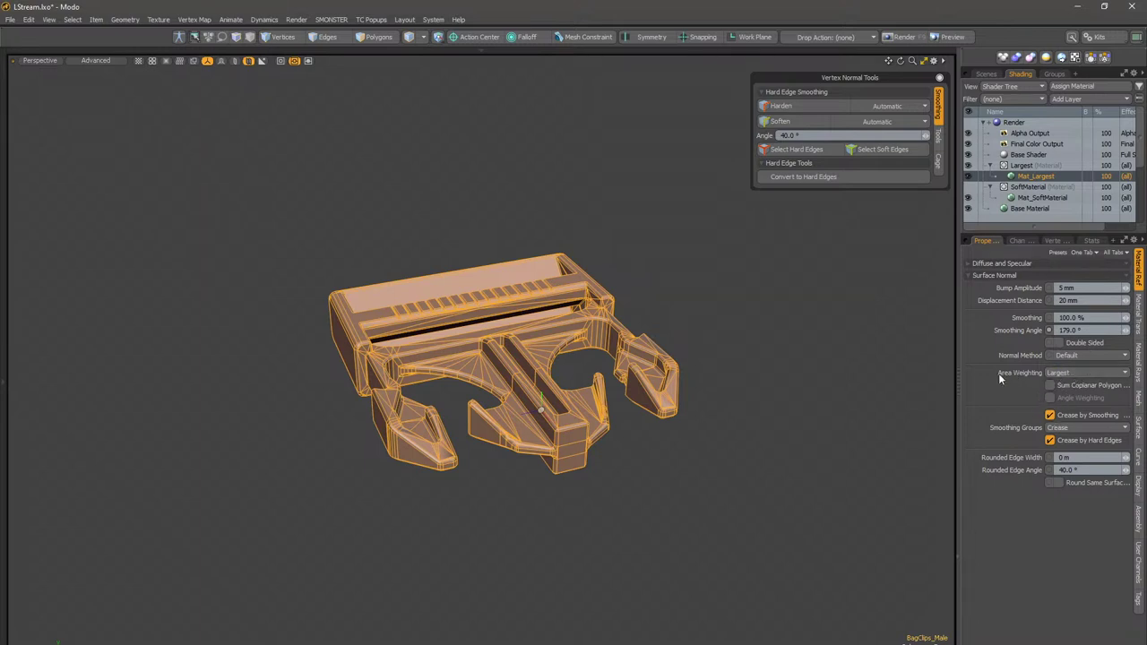
Step: Switch the Area Weighting of Mat_Largest to Area, return it to Largest, and inspect the clip's shading up close
left_click(1080, 375)
left_click(1079, 376)
left_click(1078, 373)
left_click(1077, 365)
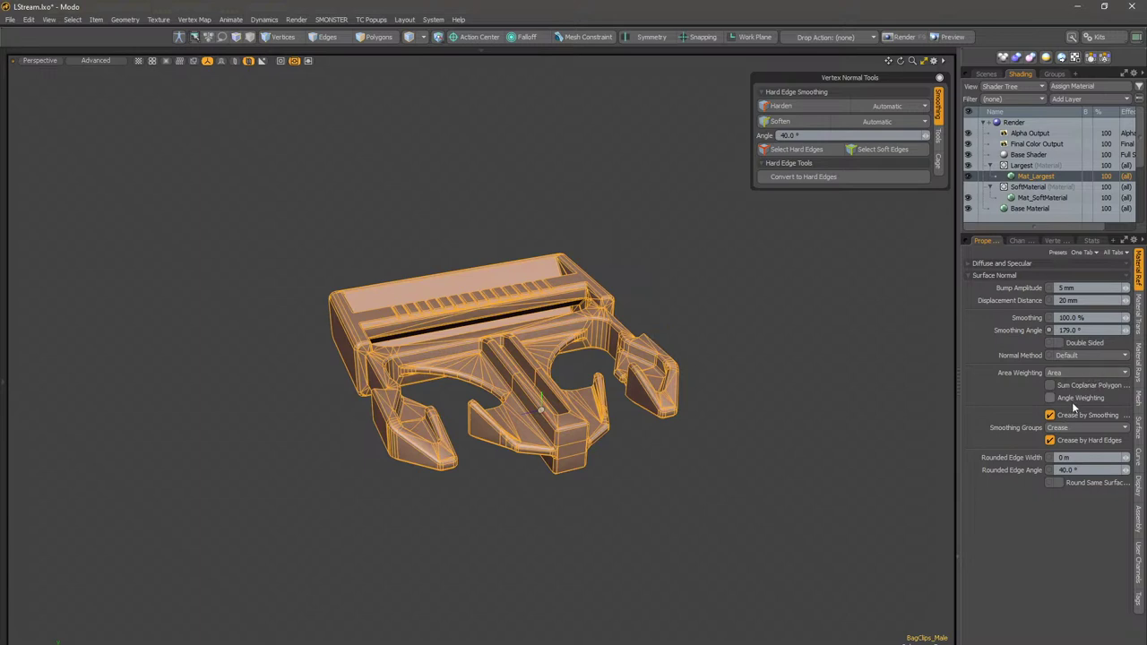
left_click(1082, 372)
left_click(1086, 383)
left_click_drag(583, 215, 555, 244, "alt")
scroll(515, 266, "up", 4)
left_click(775, 310)
left_click_drag(775, 315, 591, 378, "alt")
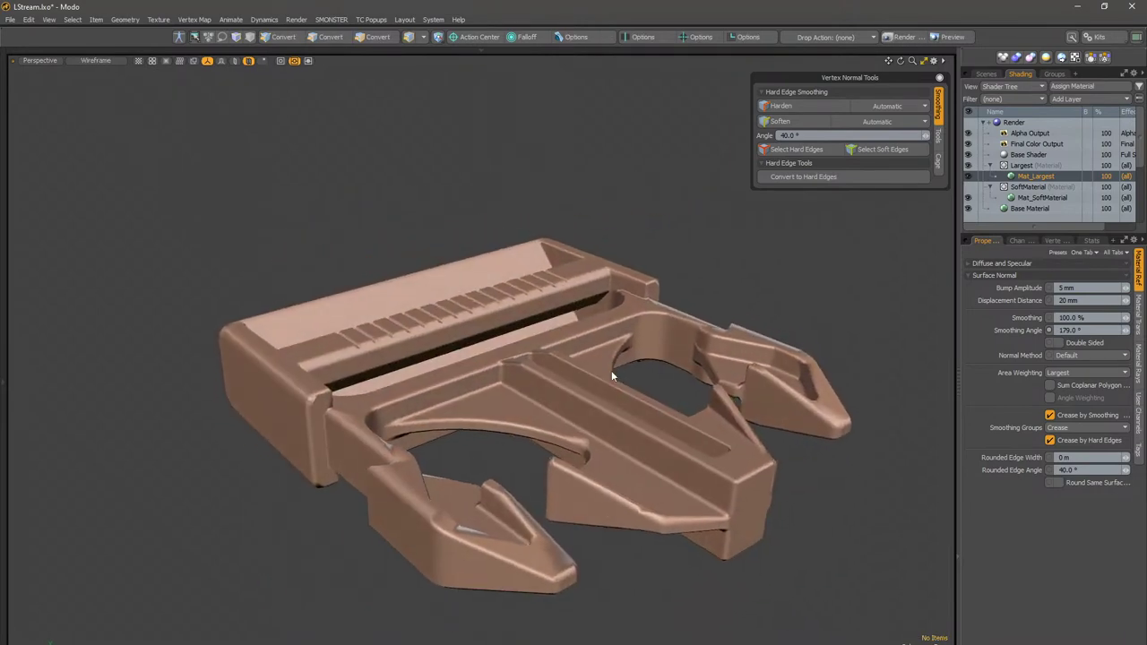
Step: Select the clip, check its vertex map list for a Vertex Normal map, and examine its material-based shading
left_click(738, 387)
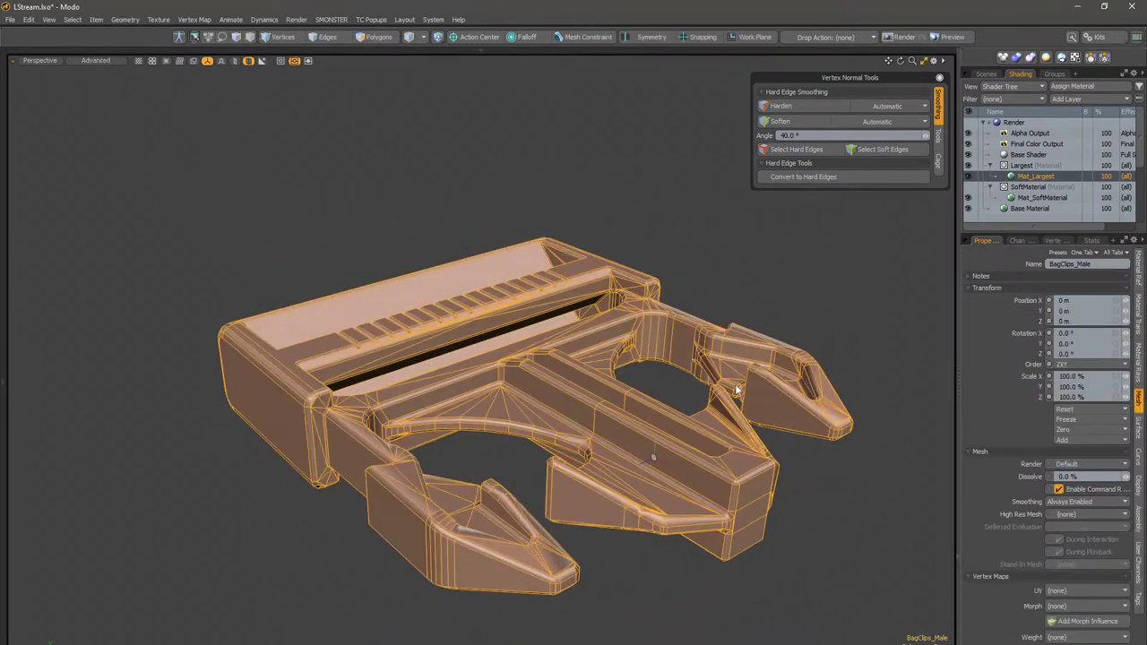
right_click(558, 401)
mouse_move(565, 408)
left_click(692, 409)
left_click(1056, 241)
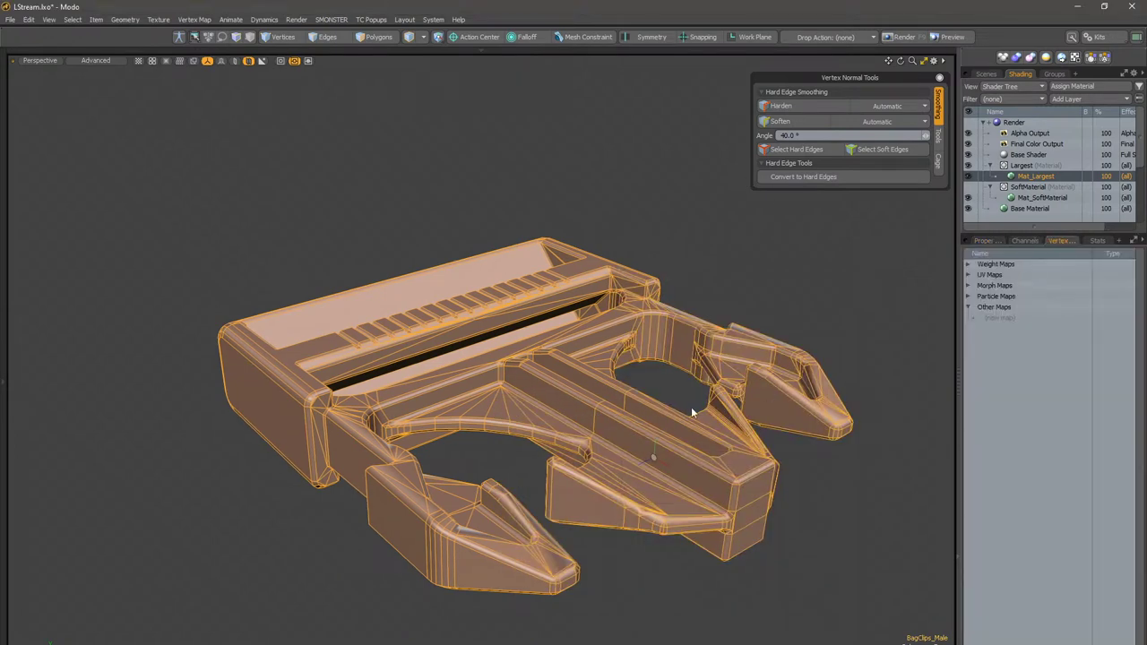
right_click(577, 402)
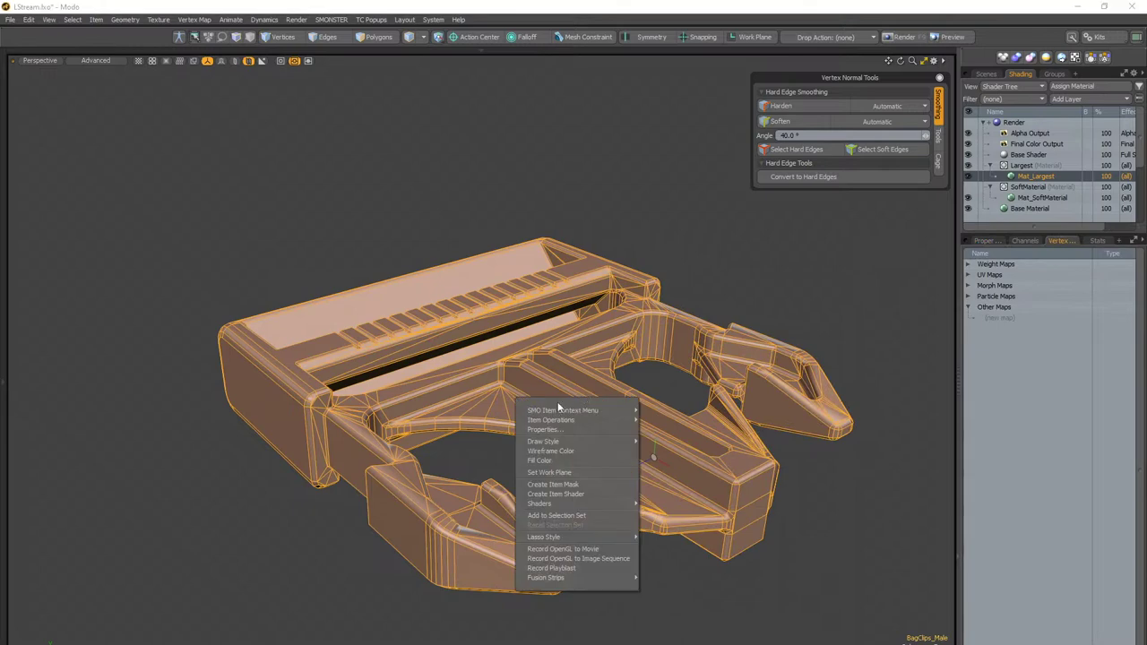
left_click(705, 282)
left_click_drag(580, 353, 630, 497, "alt")
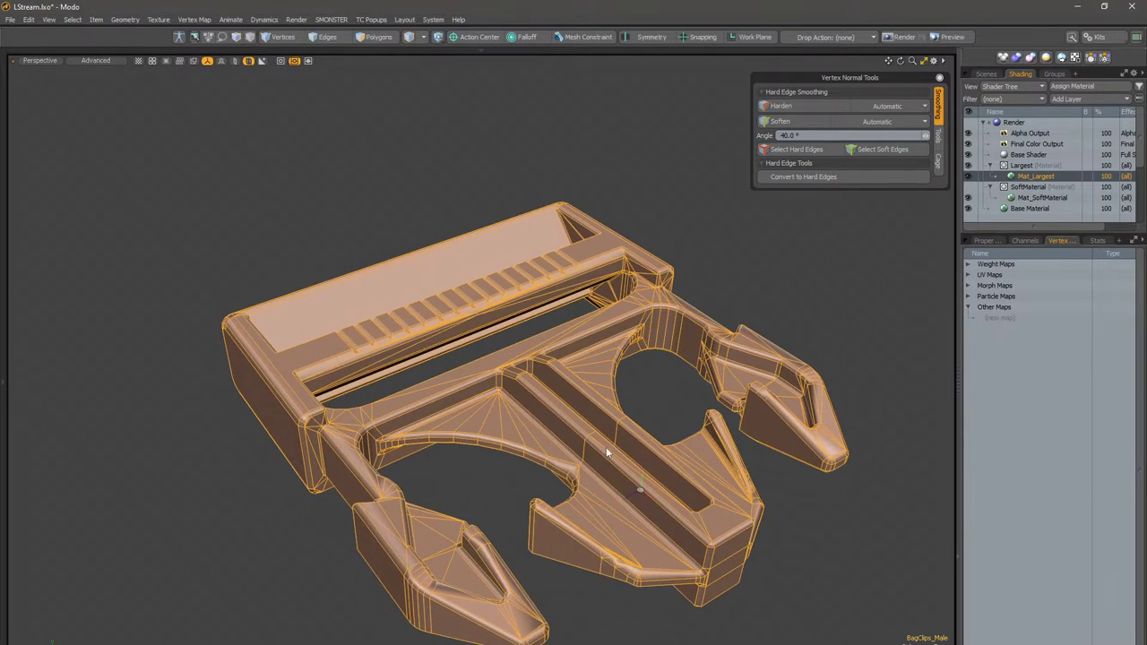
left_click_drag(579, 446, 598, 429, "alt")
left_click(902, 454)
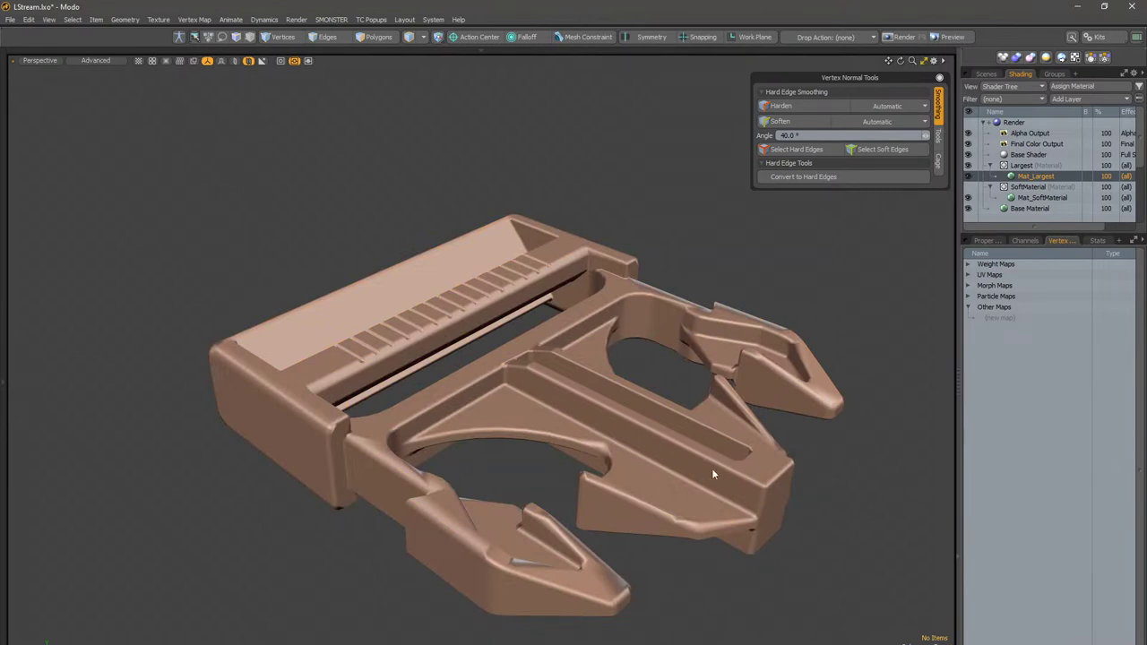
Step: Generate a Vertex Normal map for the bag clip using the SMO item commands
left_click(578, 394)
right_click(577, 394)
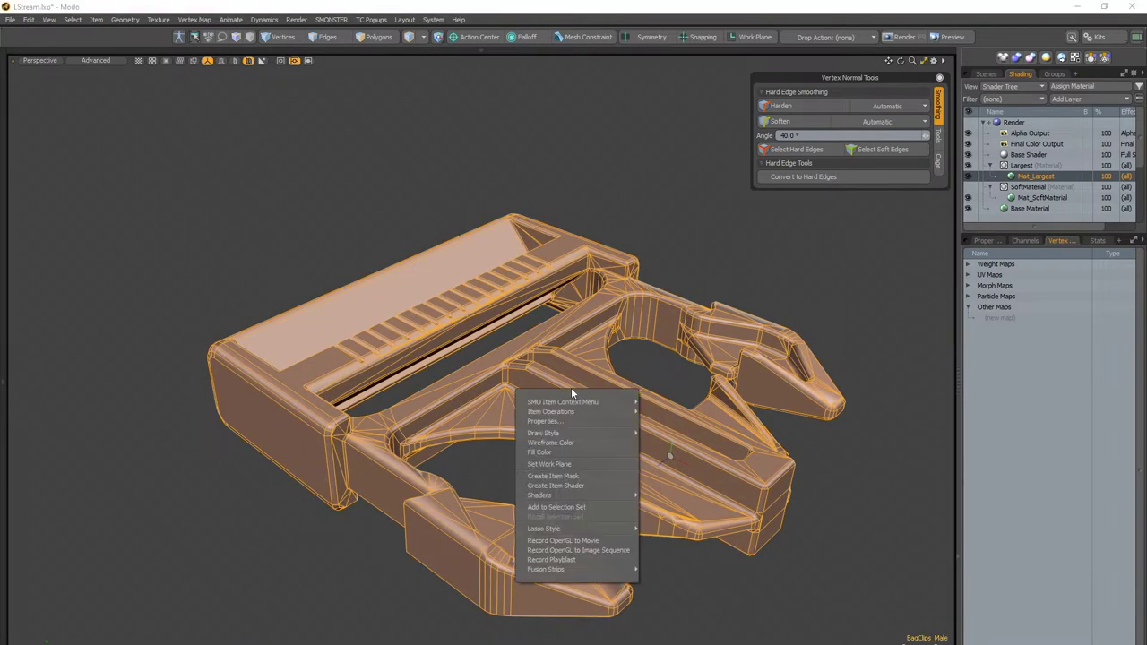
mouse_move(599, 404)
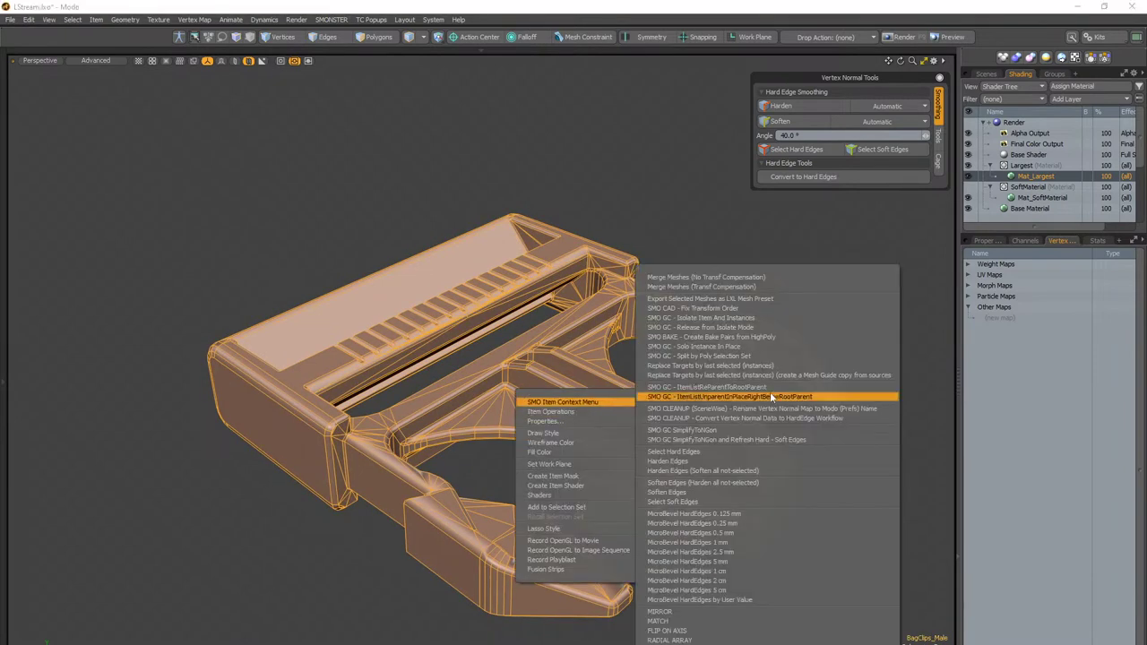
left_click(727, 622)
left_click(870, 450)
left_click(678, 430)
left_click_drag(658, 428, 620, 336, "alt")
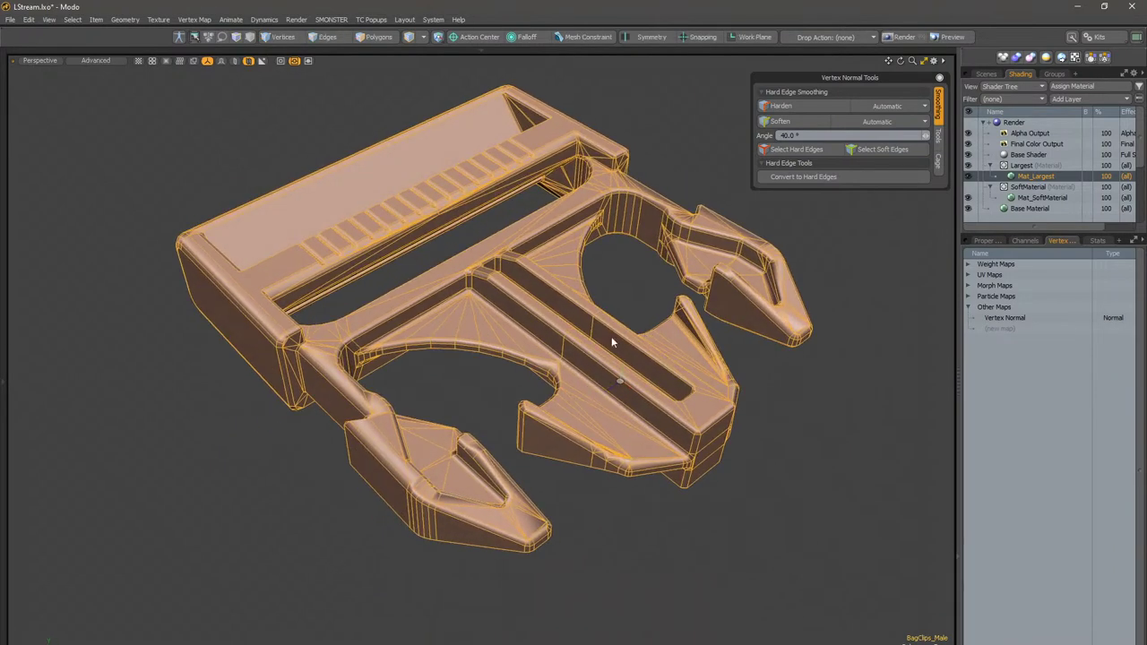
Step: Inspect the clip's shading with the Vertex Normal map, closing the Vertex Normal Tools and comparing the wireframe with the unselected view
left_click(608, 306)
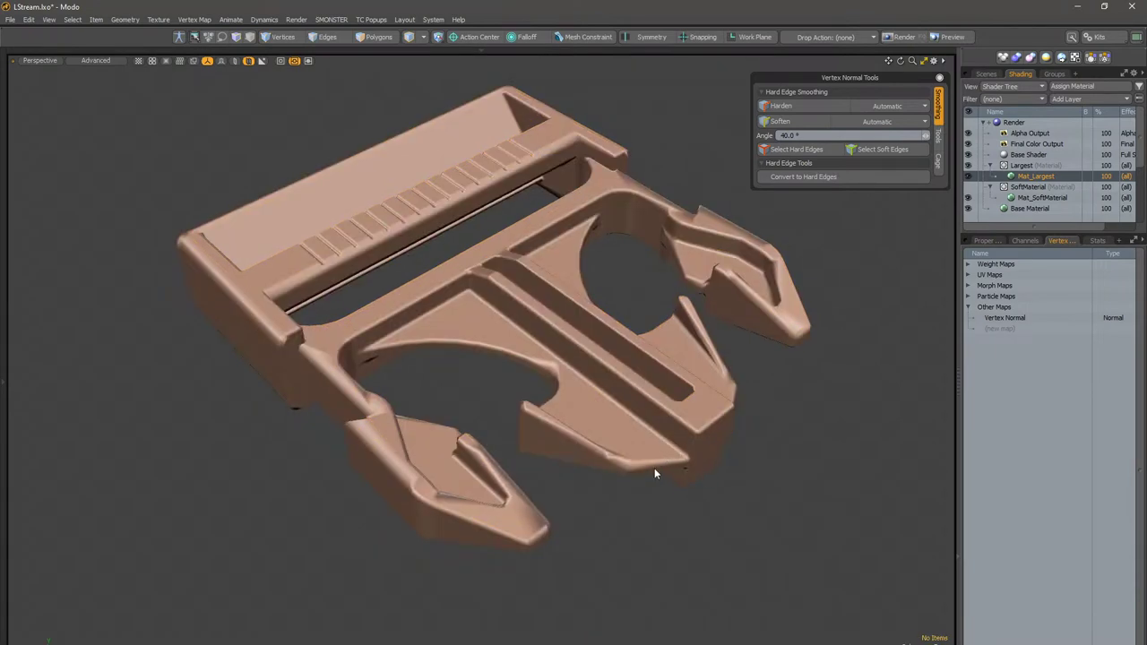
left_click_drag(688, 453, 587, 330, "alt")
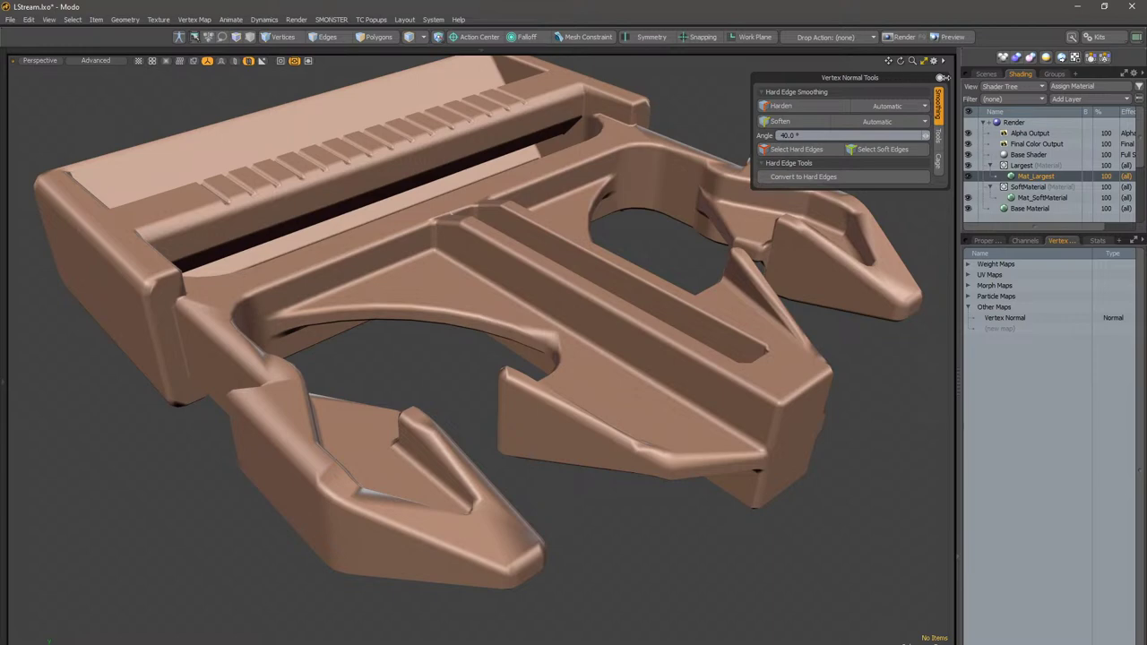
left_click(939, 78)
left_click_drag(599, 278, 470, 361, "alt")
left_click(461, 438)
left_click_drag(461, 439, 562, 451, "alt")
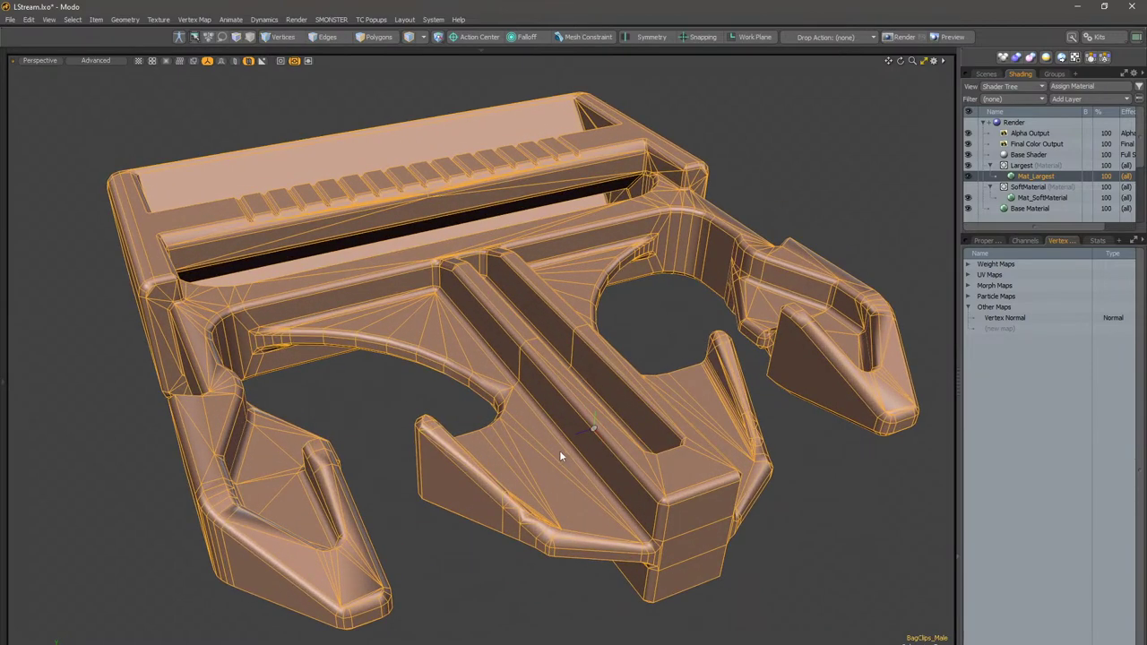
left_click_drag(653, 351, 602, 303, "alt")
left_click(603, 305)
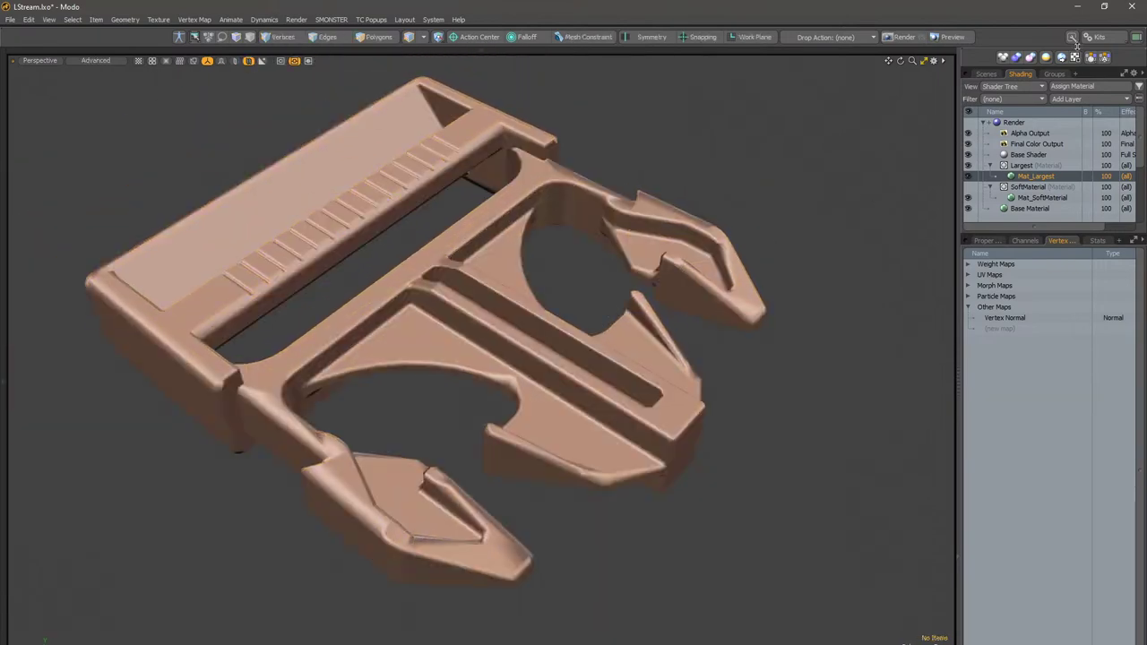
Step: Open the SMO VENOM kit options and turn off Isolate Viewport Mode
left_click(1100, 37)
left_click(1004, 79)
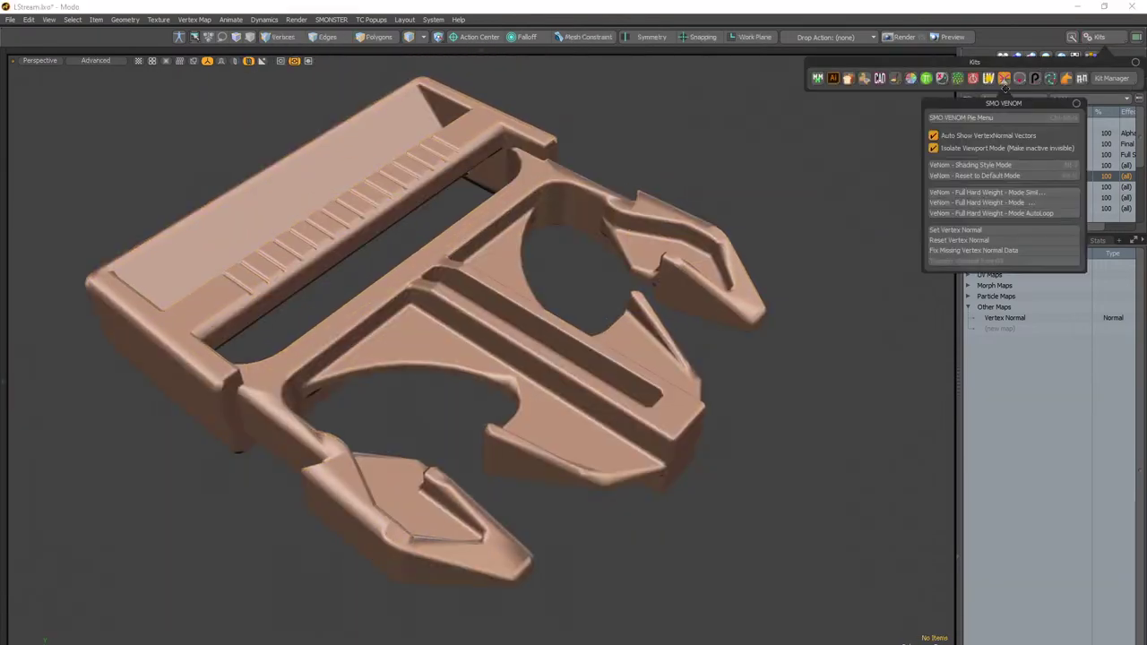
left_click_drag(1017, 105, 883, 75)
left_click(812, 119)
left_click(821, 106)
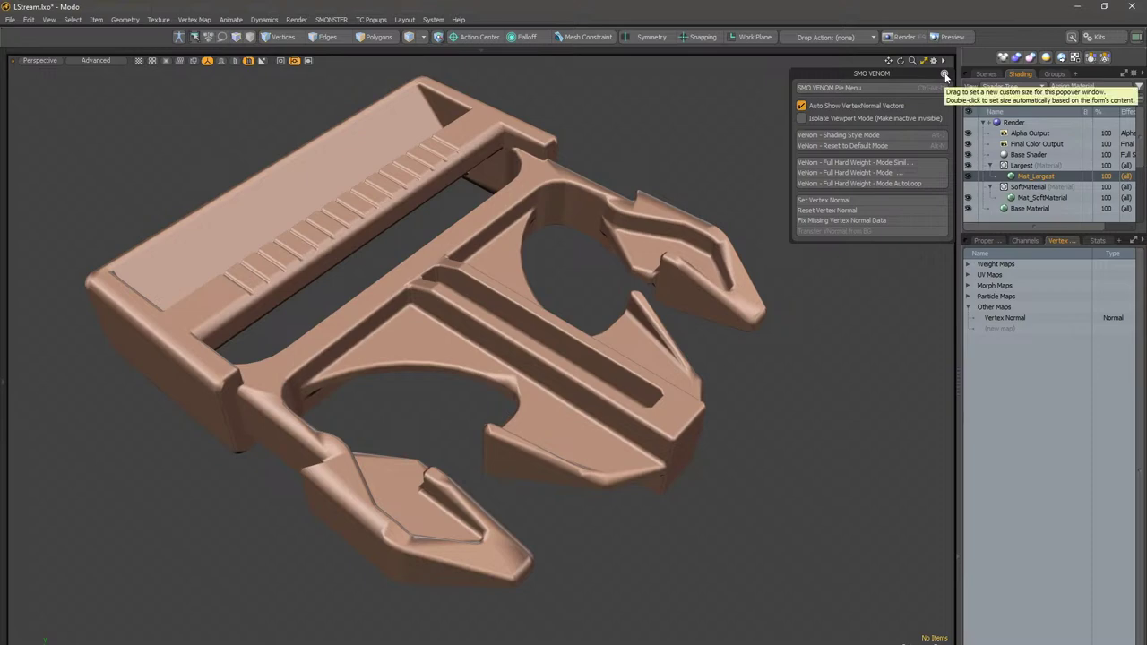
Step: Examine the clip's shading around the central prong with and without its wireframe
mouse_move(606, 285)
left_mouse_down("alt")
mouse_move(659, 372)
mouse_move(616, 275)
mouse_move(605, 285)
left_mouse_up("alt")
left_click(597, 378)
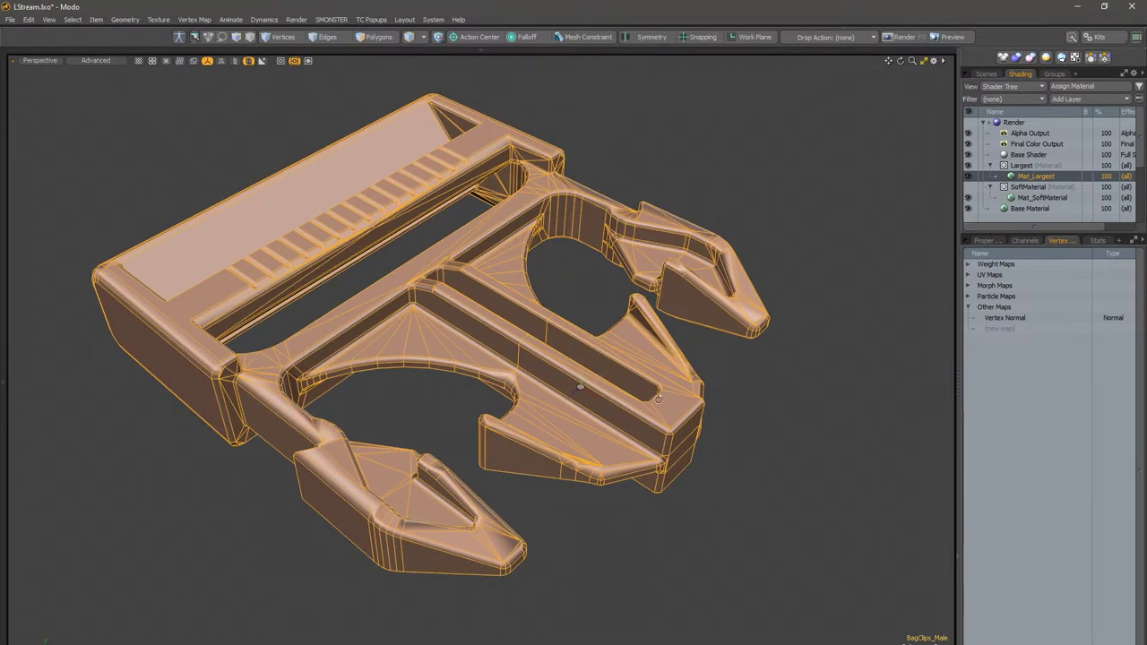
left_click_drag(672, 408, 726, 407, "alt")
left_click(726, 403)
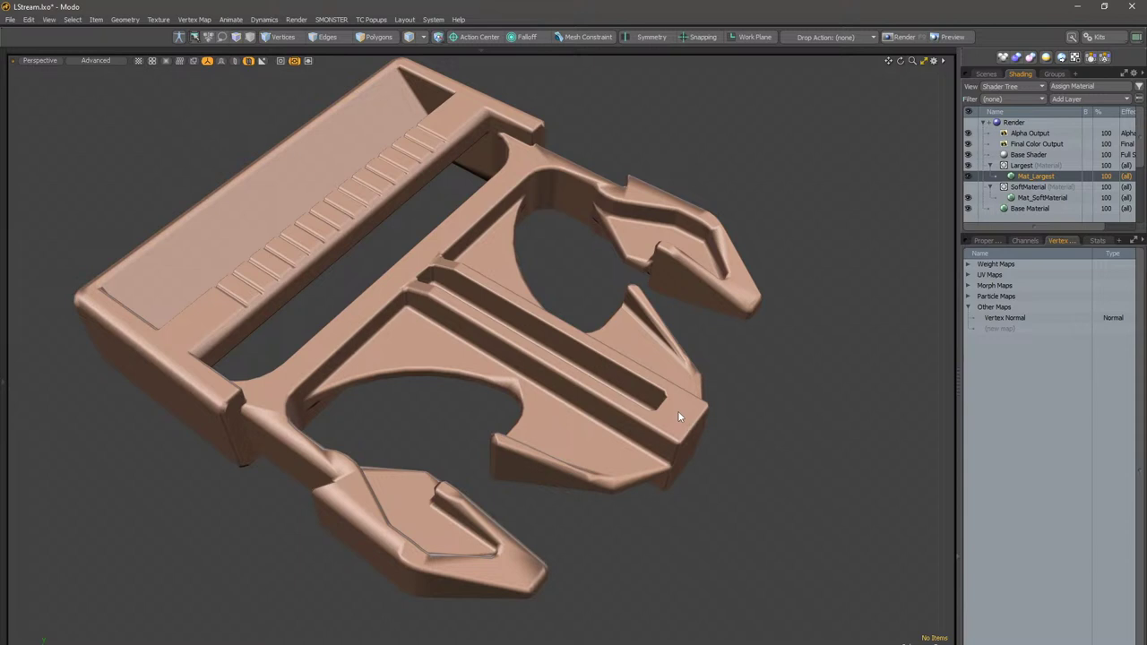
Step: Select the flat top polygon at the central prong's tip and apply SMO VENOM vertex normal weighting across the matching flat faces
left_click(678, 416)
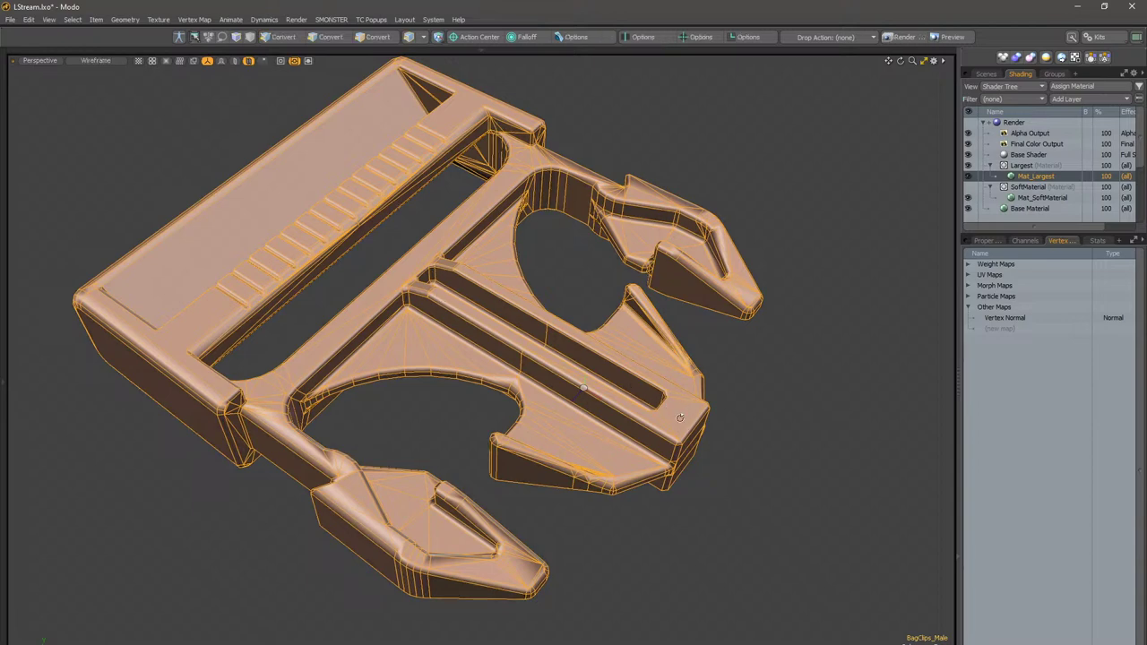
scroll(682, 416, "up", 5)
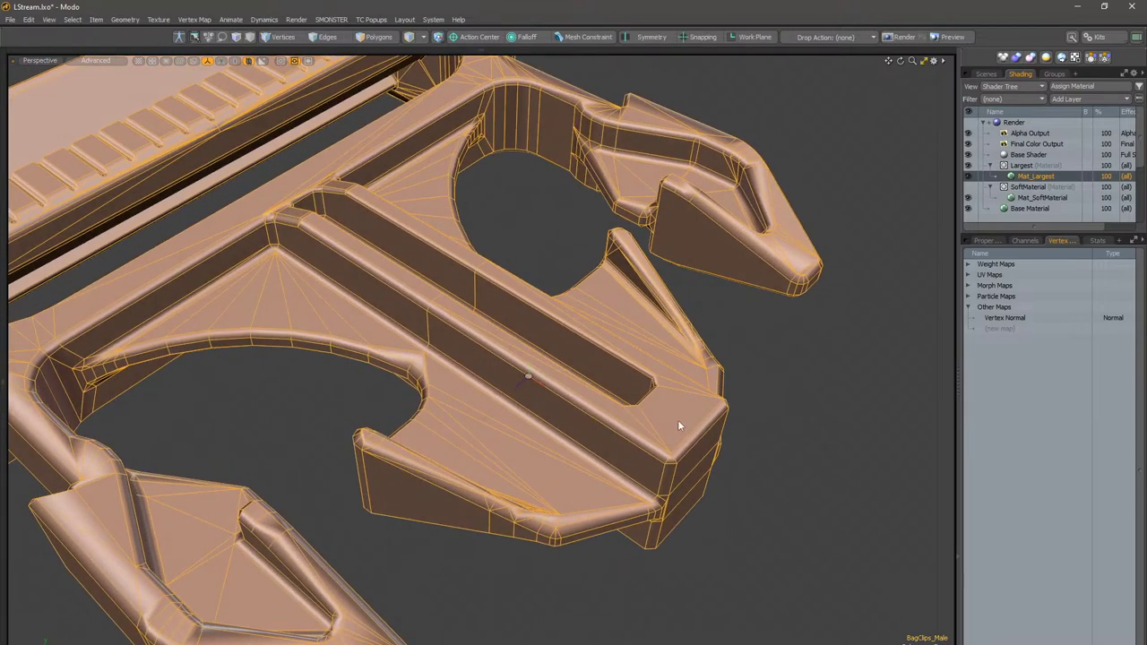
key("3")
left_click(674, 410)
right_click(674, 410)
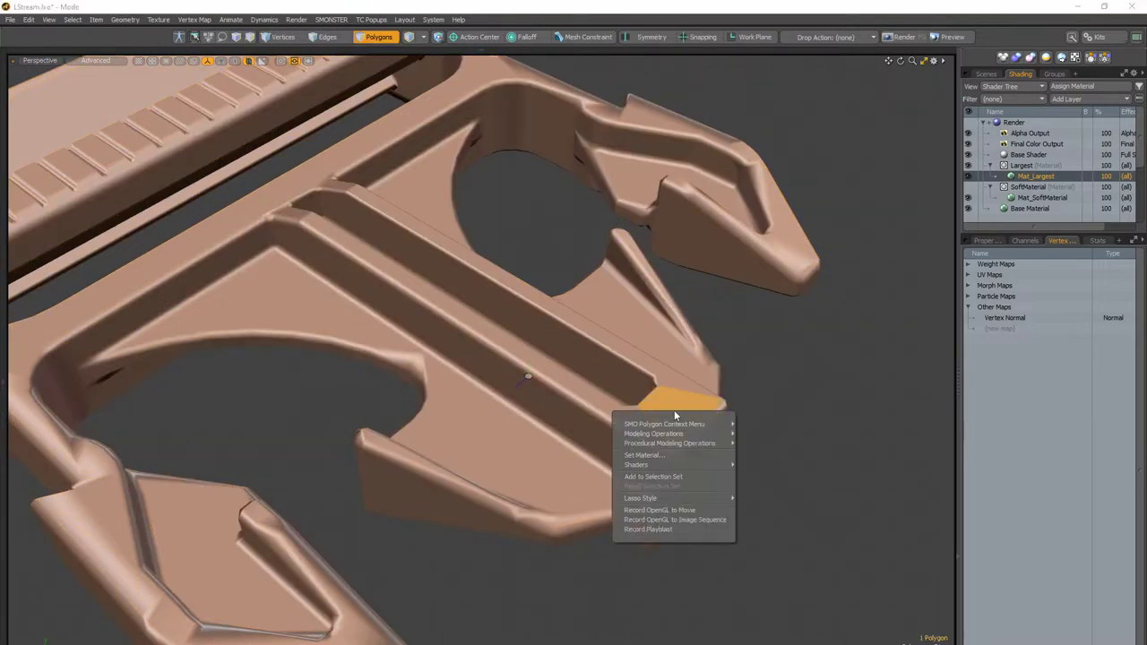
left_click(736, 395)
key("ctrl+space")
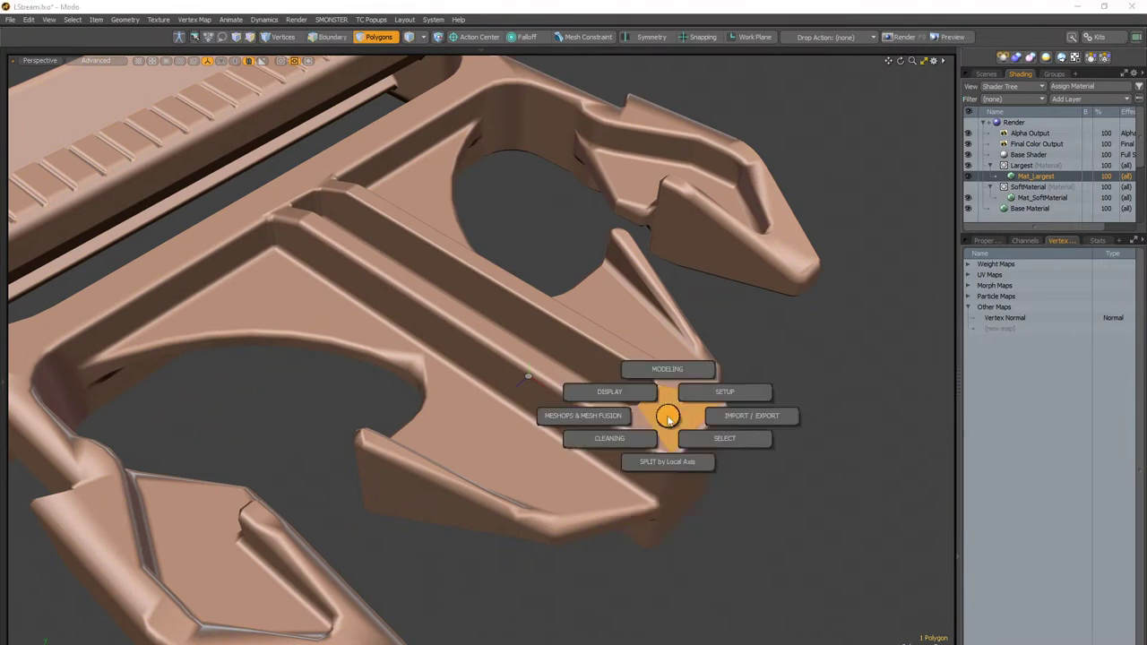
left_click(696, 437)
left_click(697, 390)
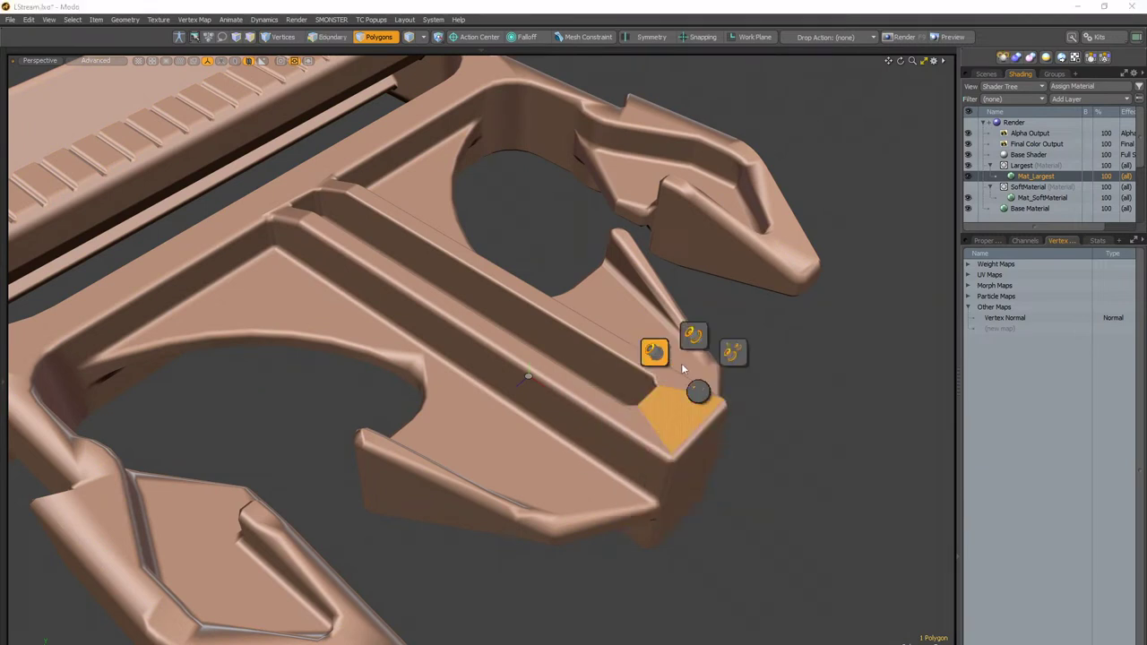
left_click(655, 348)
left_click_drag(466, 257, 543, 162, "alt")
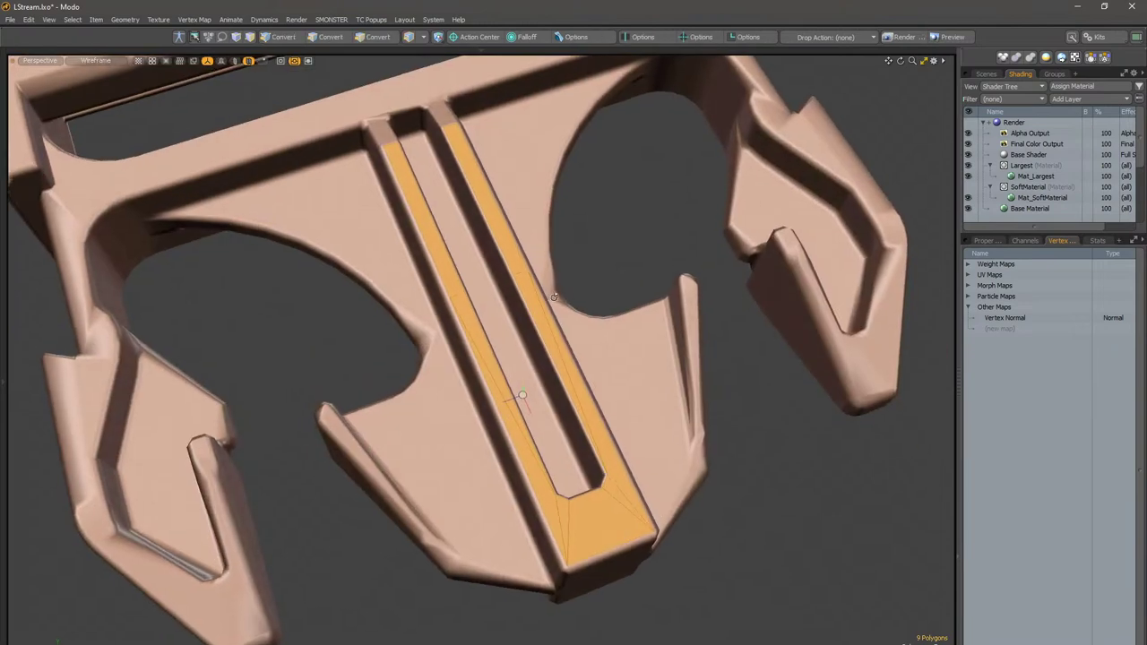
left_click_drag(555, 264, 658, 292, "alt")
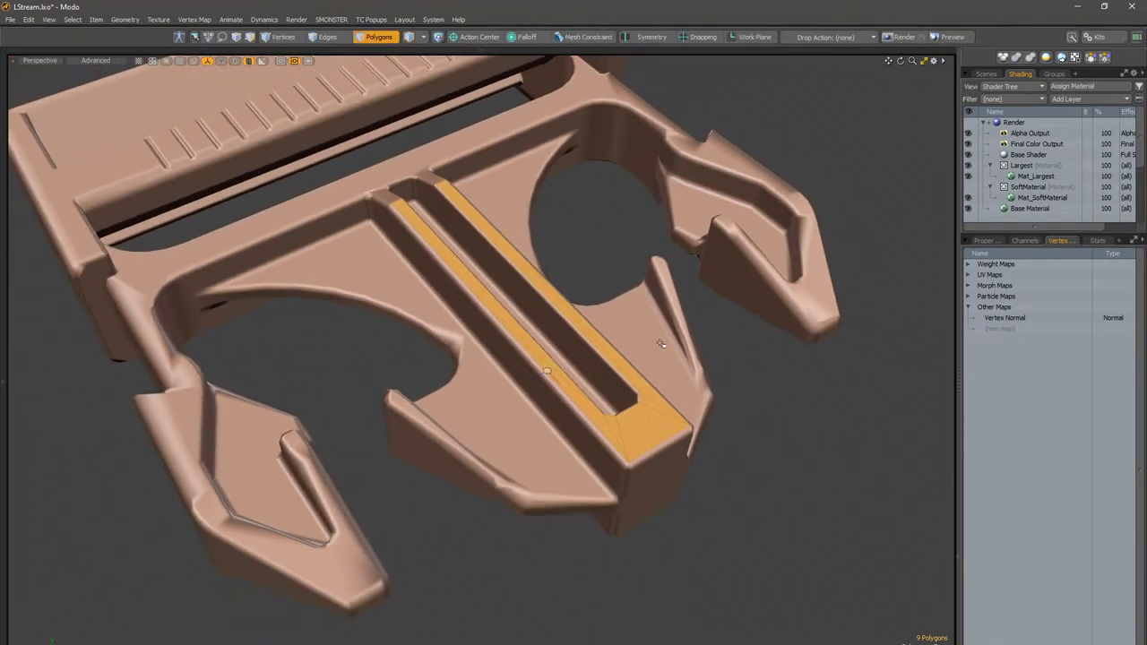
Step: Return to the clip item, select its Vertex Normal map, and turn on Show Vertex Normals
key("5")
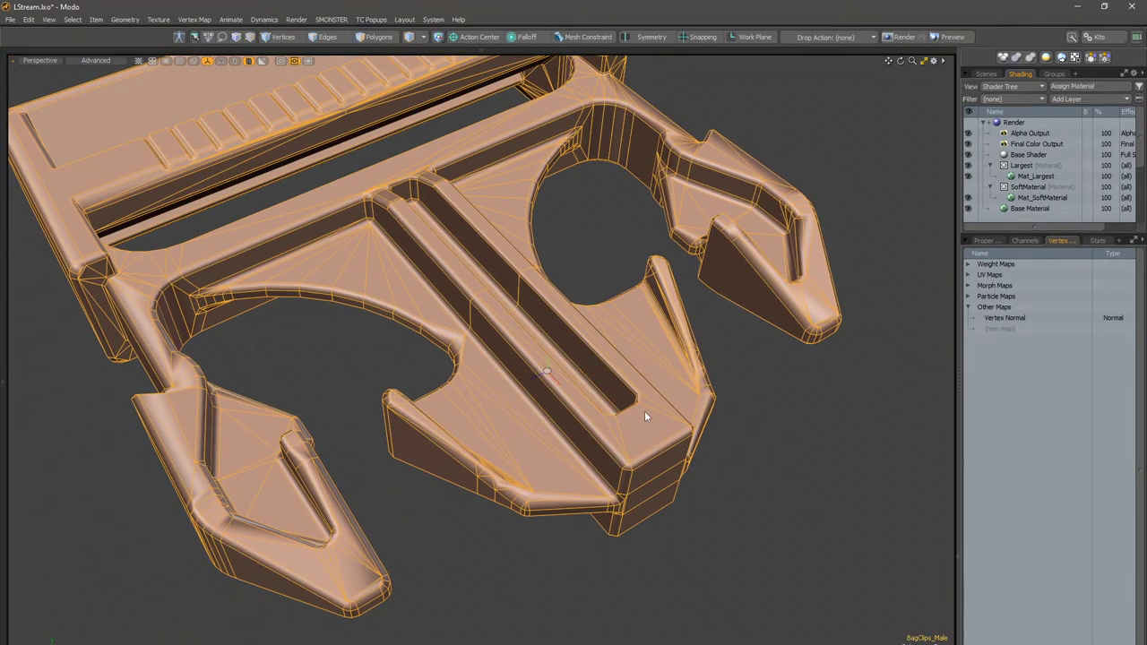
left_click(1004, 318)
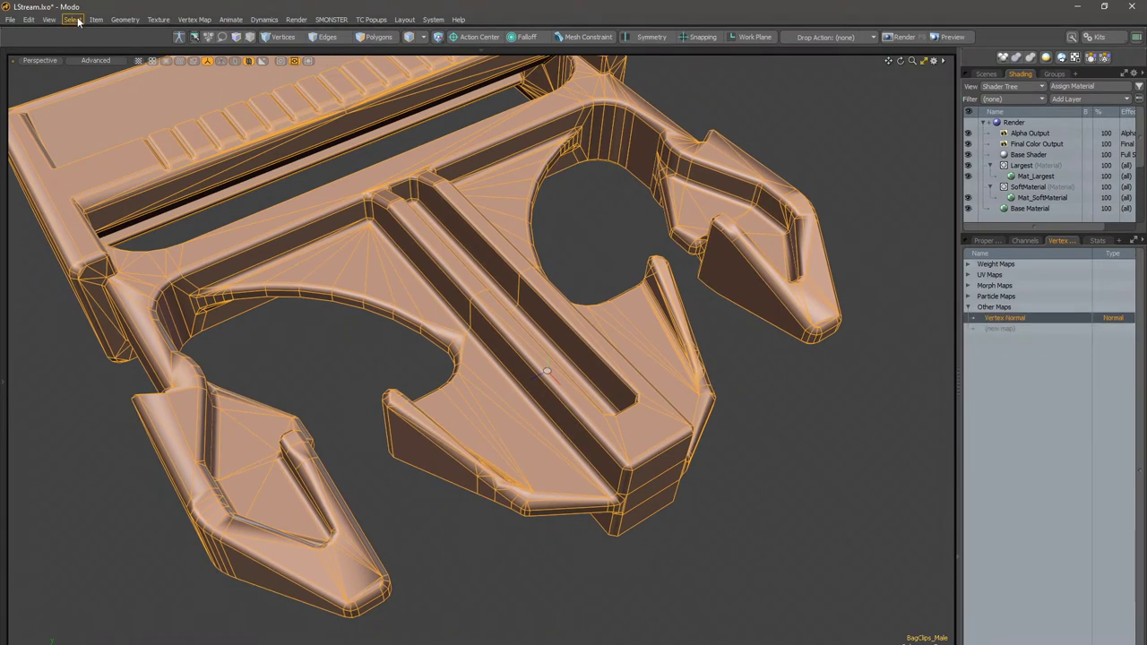
left_click(48, 18)
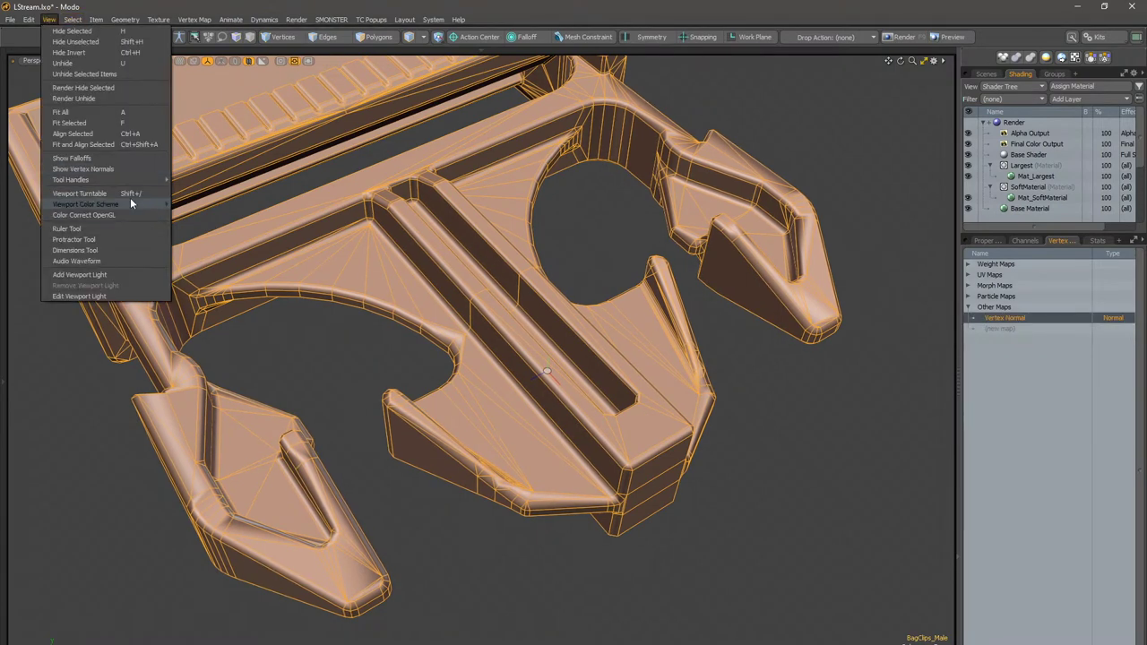
left_click(134, 169)
Step: Examine the vertex normal directions on the clip's rounded corner in the Right view, and return to the Perspective view
key("grave")
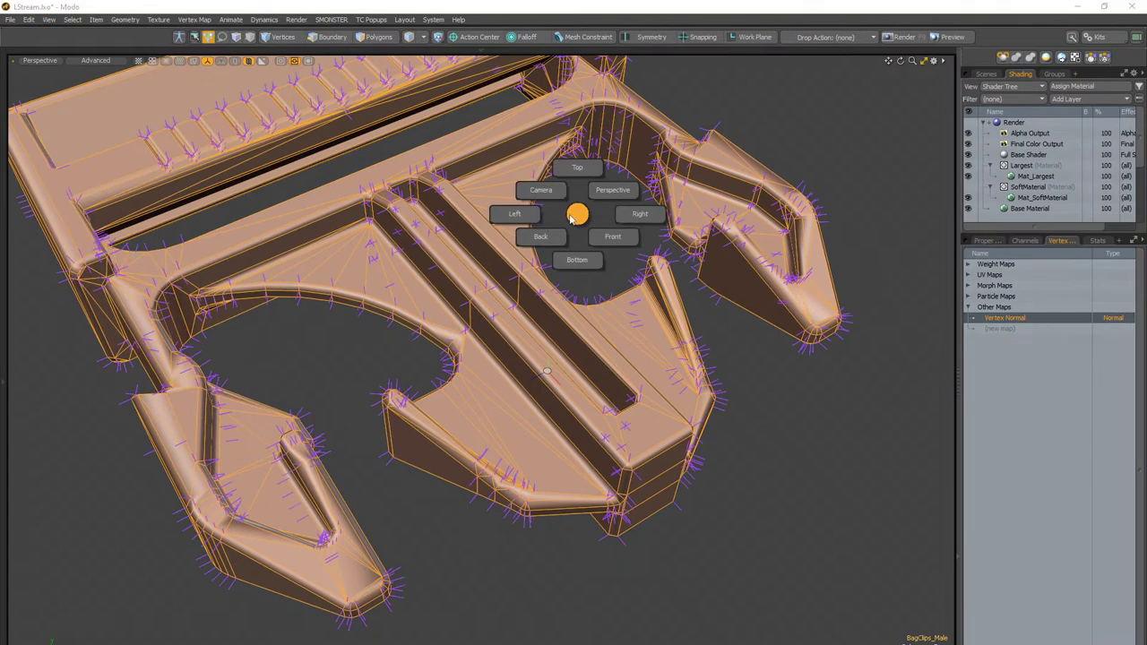
left_click(628, 209)
left_click_drag(908, 255, 726, 262, "alt+shift")
left_click_drag(545, 262, 344, 243, "alt+shift")
left_click_drag(686, 267, 776, 271, "ctrl+alt")
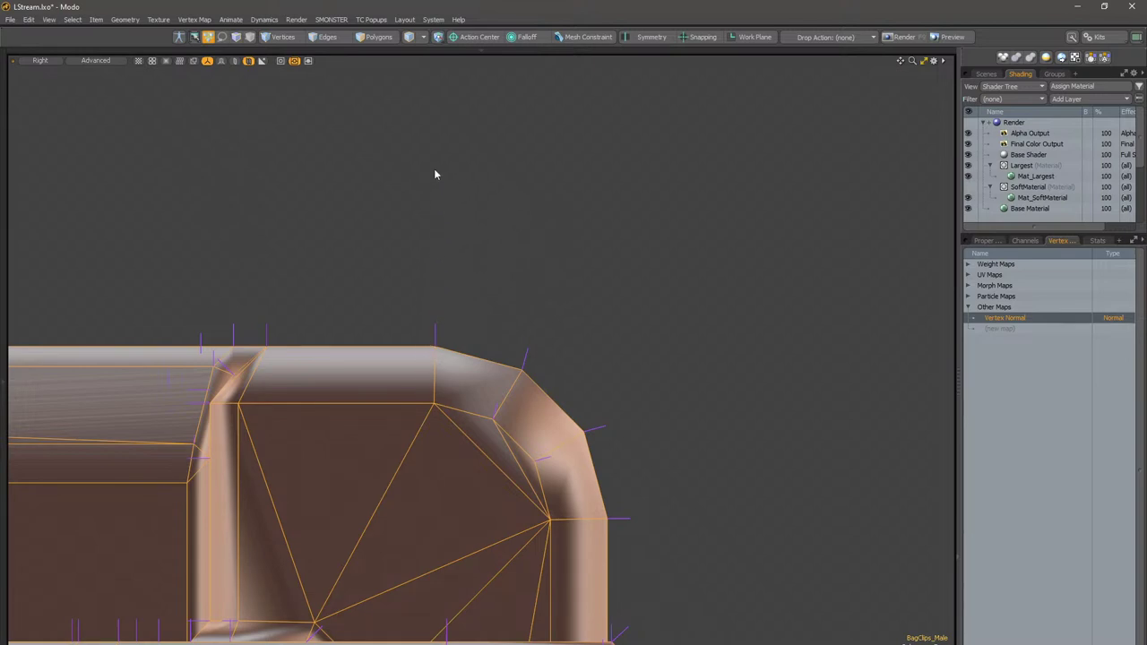
scroll(567, 323, "down", 5)
key("ctrl+space")
left_click(590, 292)
left_click_drag(590, 288, 647, 358, "alt")
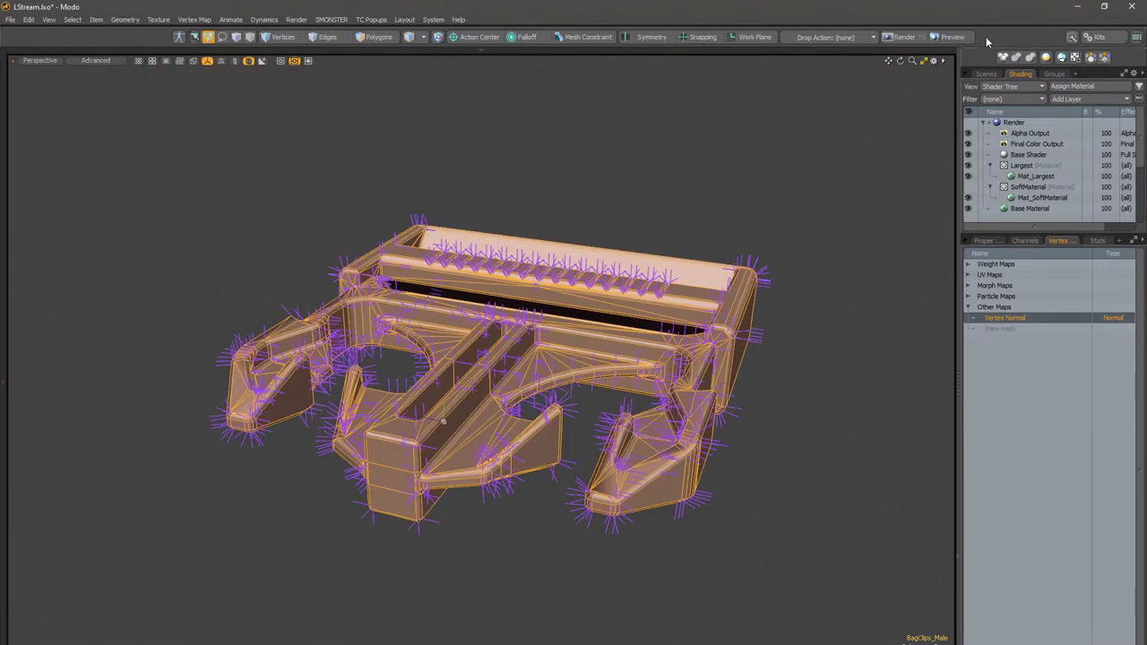
Step: Review the Auto Show VertexNormal Vectors option of SMO VENOM and hide the vertex normals in the viewport
left_click(1098, 37)
left_click(1005, 78)
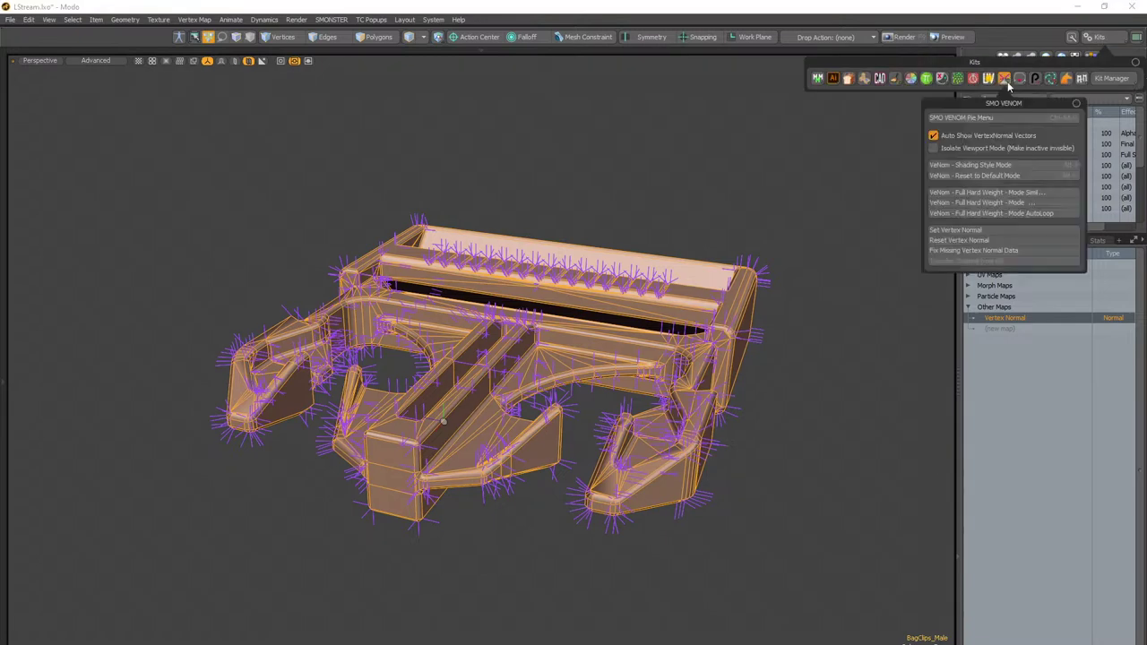
left_click(994, 133)
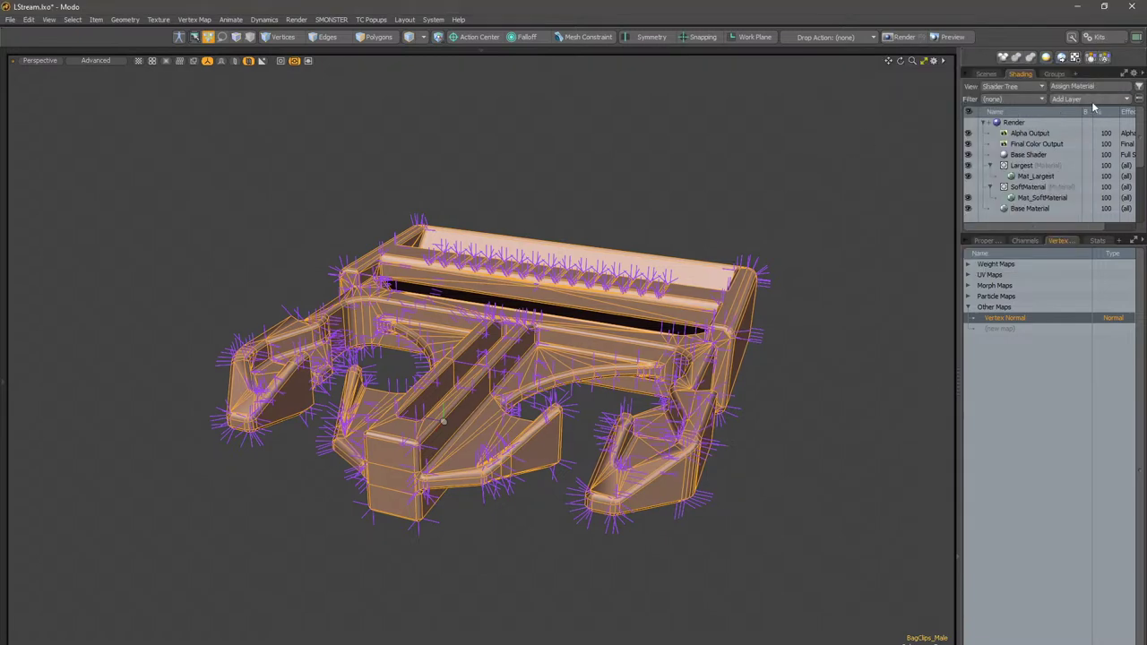
left_click(51, 21)
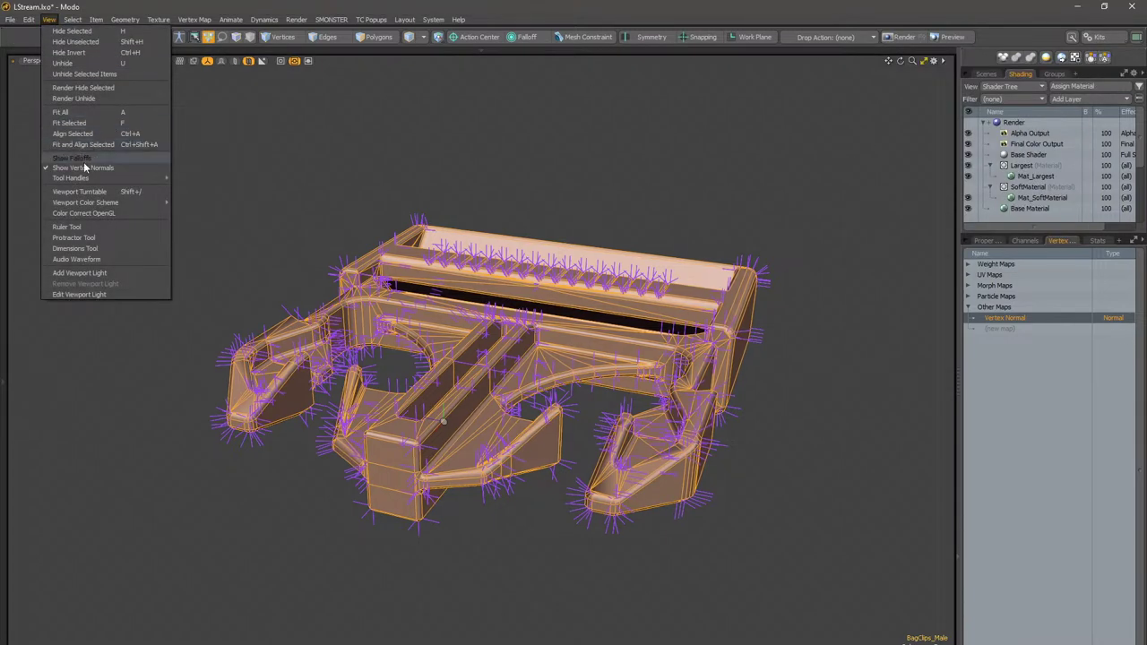
left_click(86, 167)
Step: Collapse the side panels to enlarge the viewport and inspect the deselected clip's shading around its central groove
left_click(478, 161)
left_click_drag(477, 161, 890, 326, "alt")
left_click(957, 308)
left_click_drag(699, 361, 591, 378, "alt+shift")
left_click(456, 386)
left_click_drag(455, 387, 423, 413, "alt")
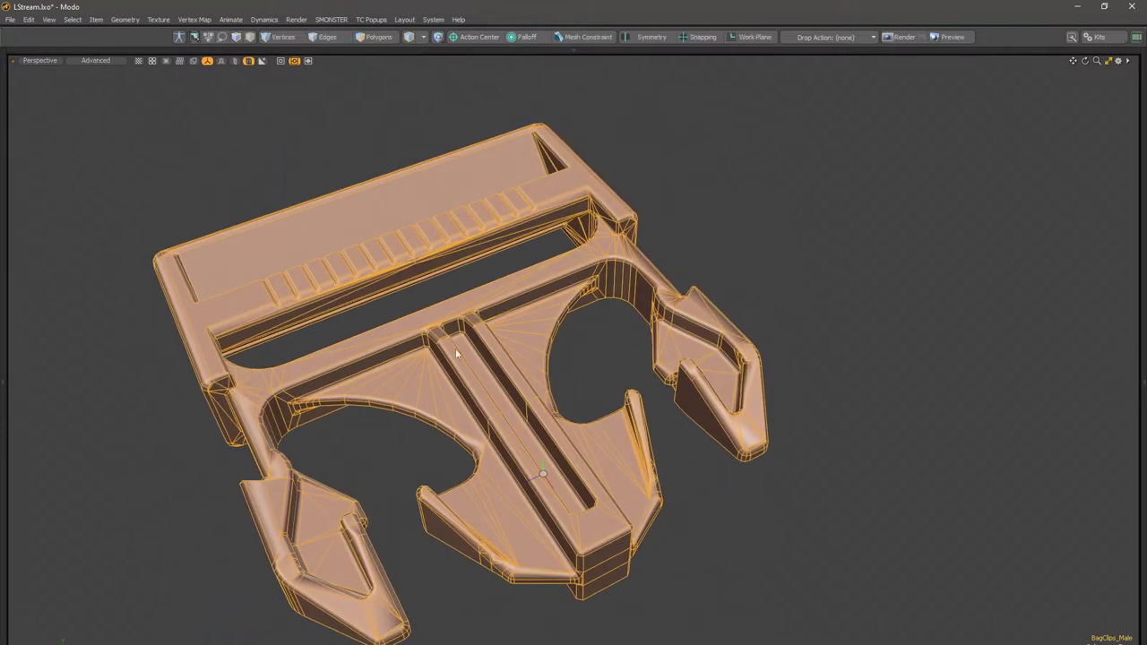
key("Escape")
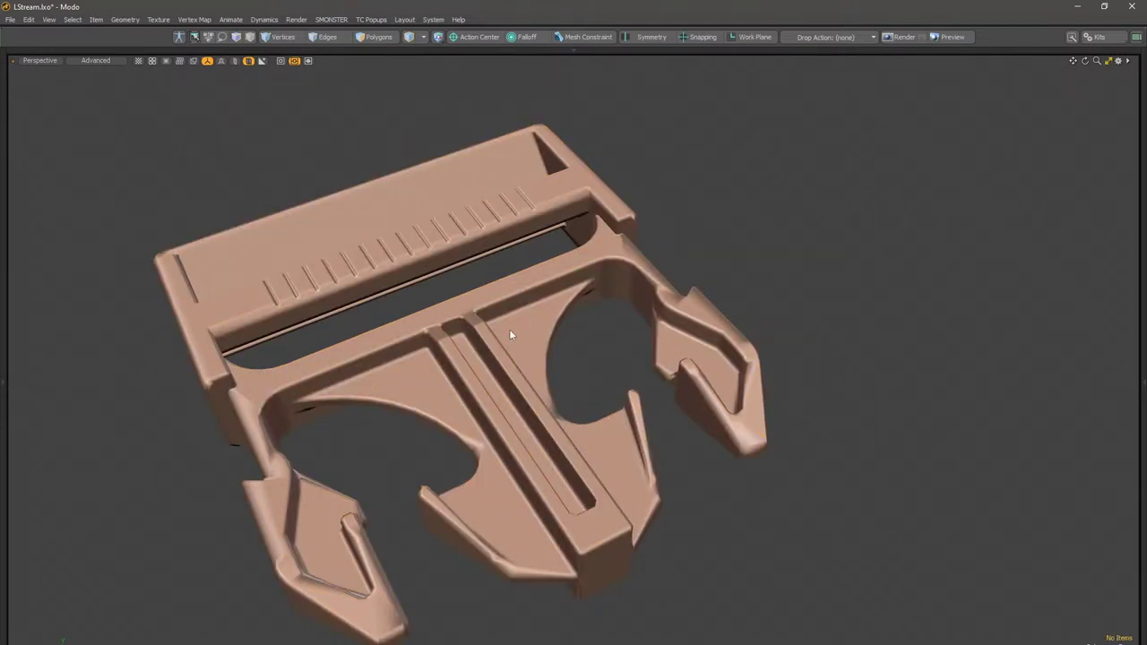
left_click_drag(392, 476, 439, 415, "alt+shift")
left_click_drag(439, 414, 619, 331, "ctrl+alt")
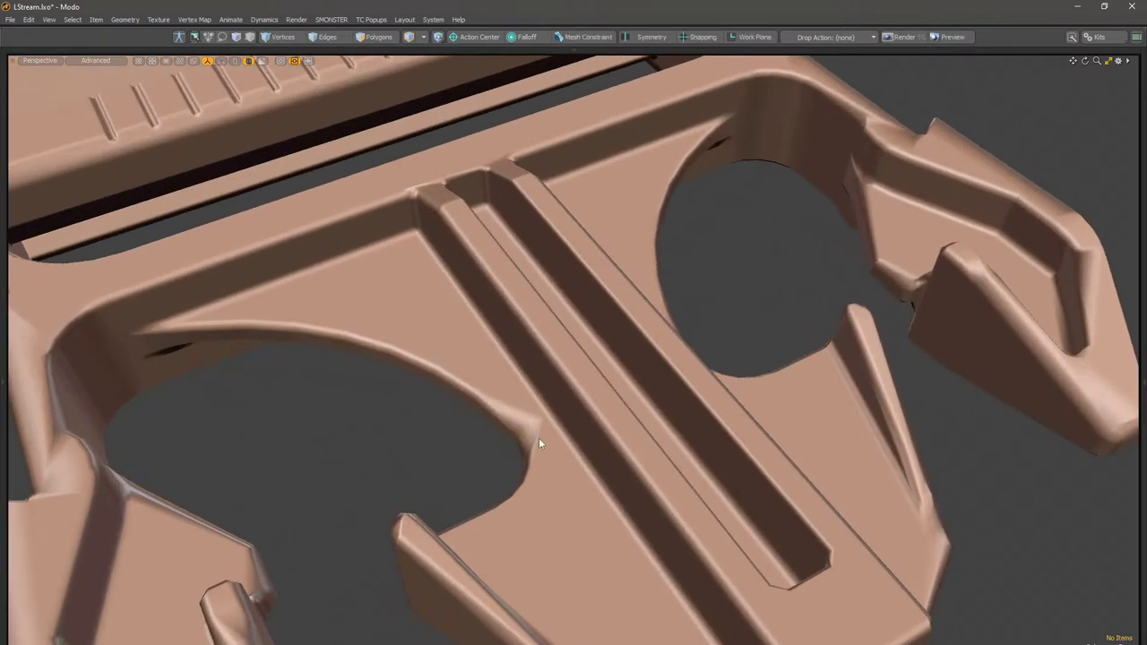
left_click_drag(531, 574, 499, 488, "alt")
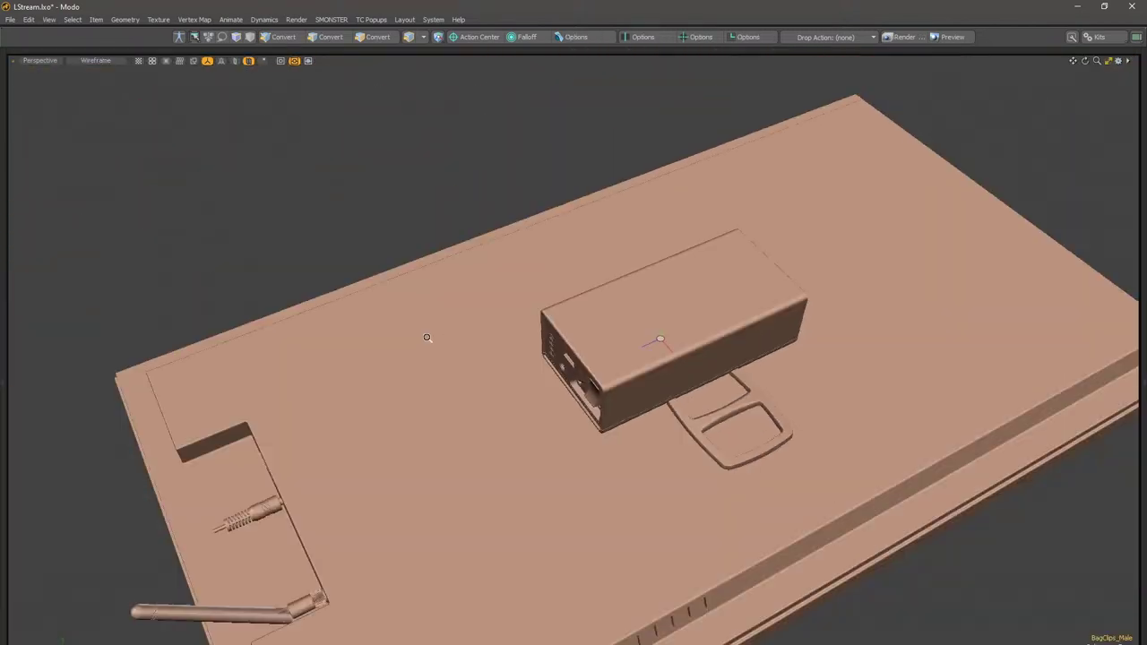
Step: Show the whole scene instead of the isolated clip and restore the side panels with the scene's item list
left_click_drag(427, 338, 414, 338, "ctrl+alt")
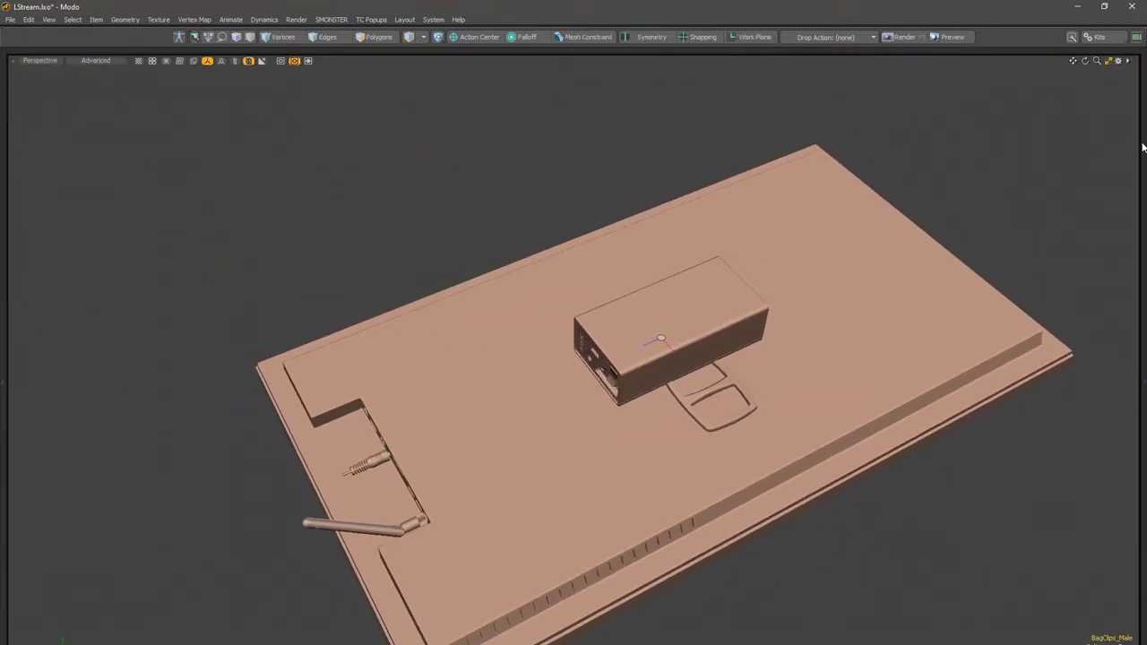
left_click(1138, 143)
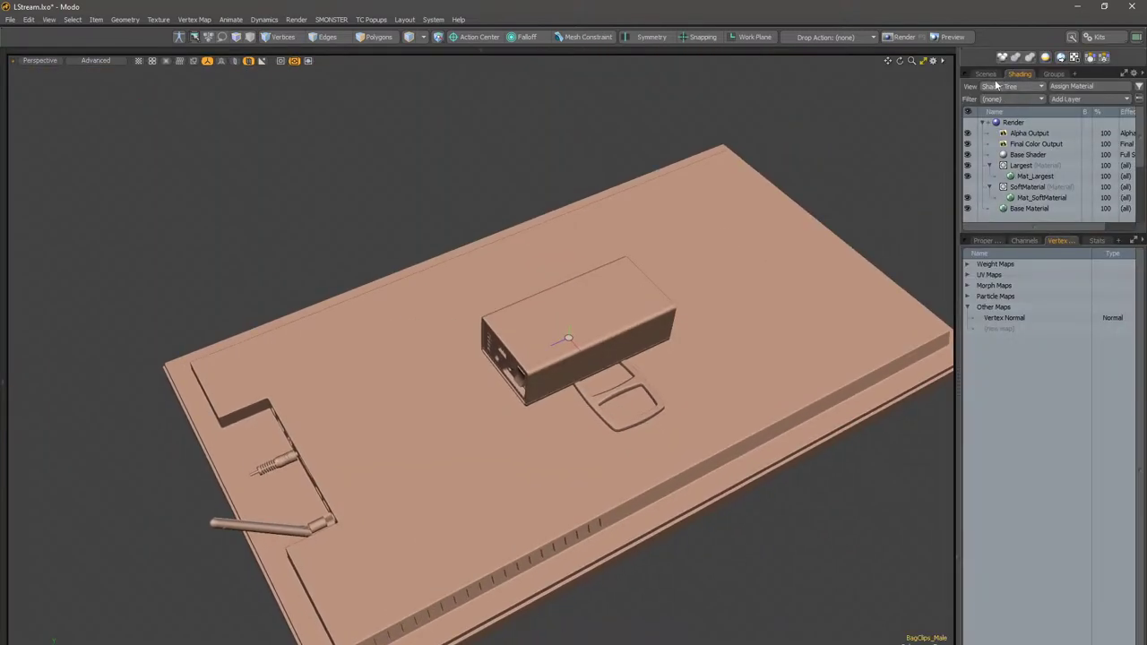
left_click(985, 74)
Step: Detach the Kits palette over the viewport and collapse the side panels
left_click(1103, 38)
left_click_drag(1022, 61, 826, 67)
left_click(833, 83)
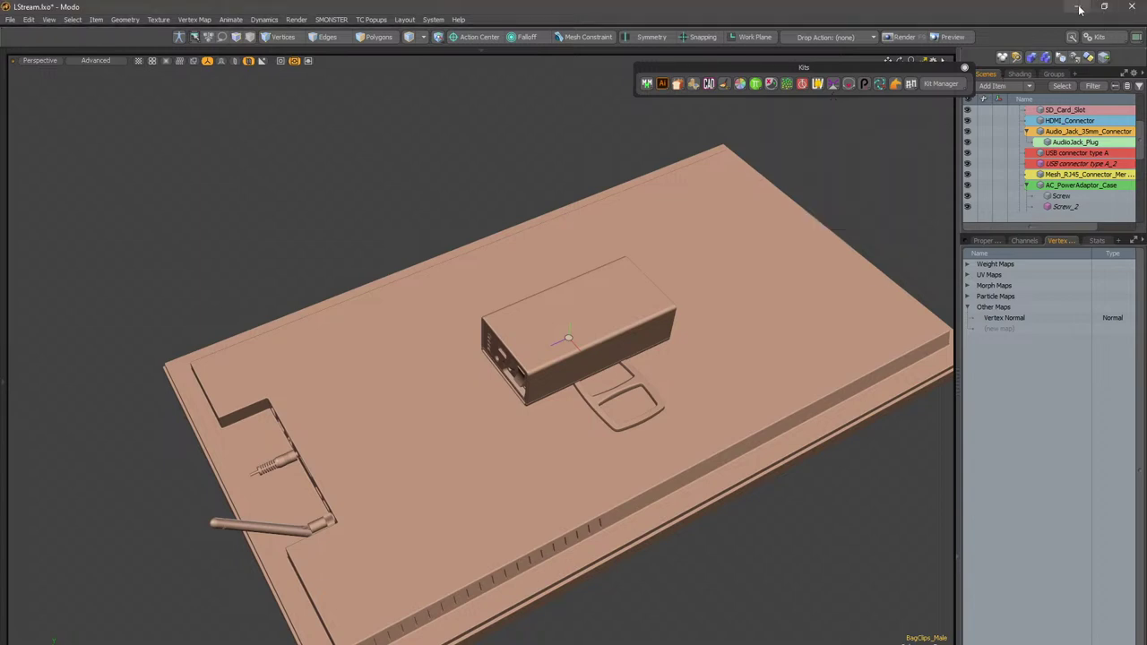
left_click(961, 136)
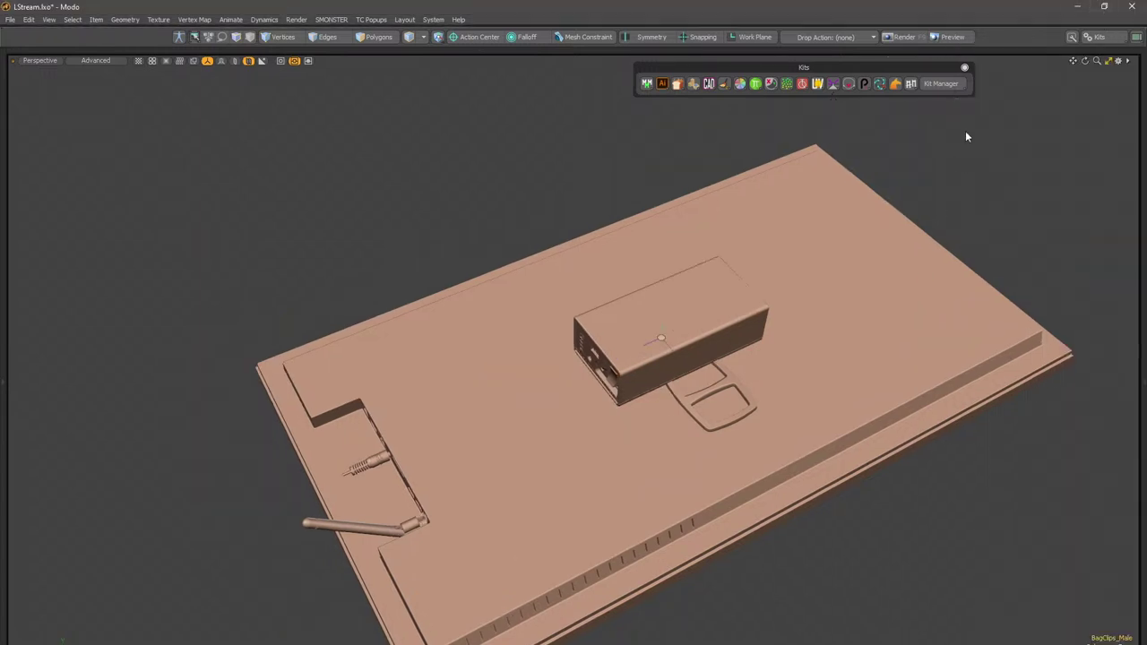
Step: Move the floating Kits palette clear of the viewport and isolate the bag clip, leaving it deselected
left_click_drag(940, 73, 1000, 0)
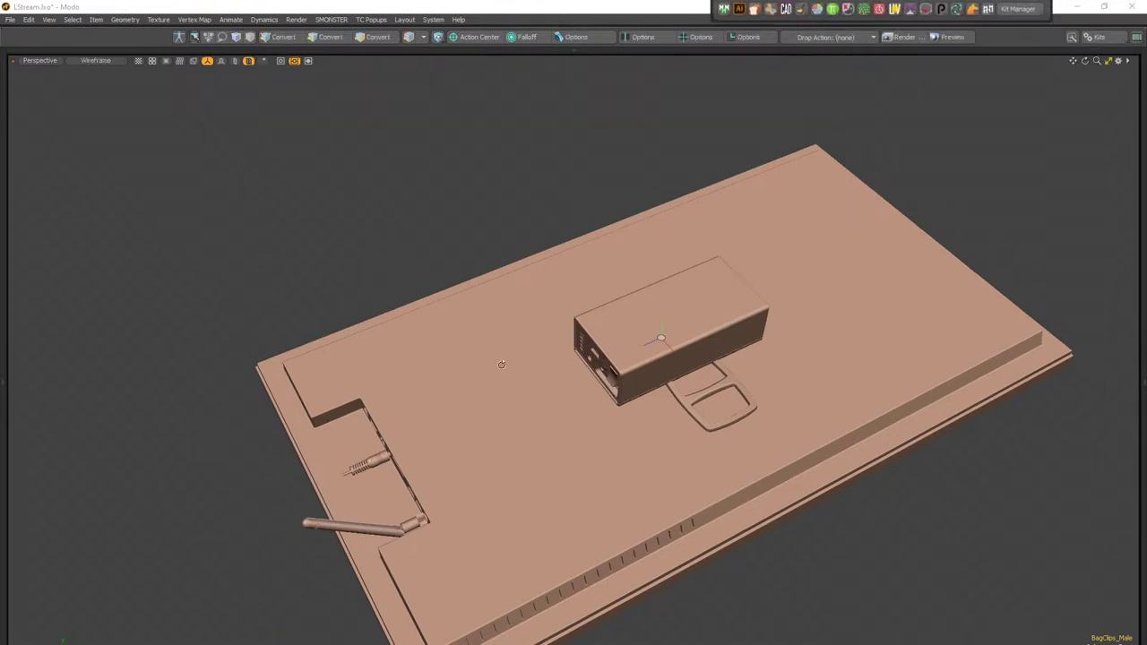
left_click_drag(505, 358, 769, 386, "alt")
scroll(499, 376, "up", 4)
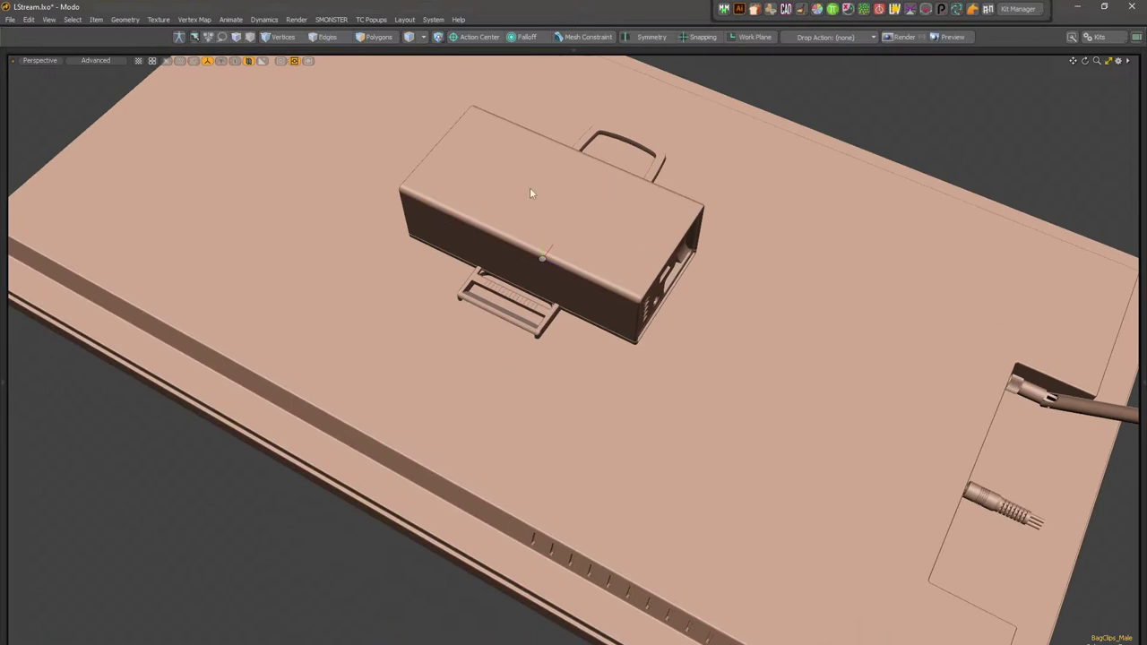
key("shift+h")
left_click(640, 230)
left_click_drag(715, 281, 870, 261, "ctrl+alt")
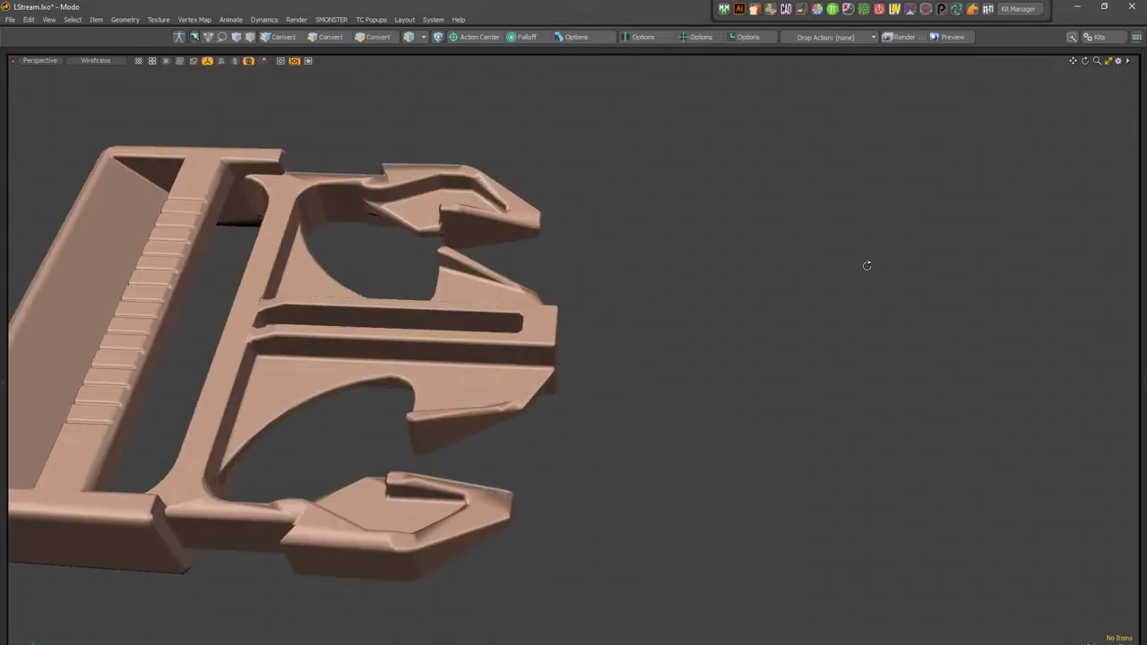
Step: Examine the isolated clip's shading along the central groove, crossbar, curved cutouts and side arms from several angles
left_click_drag(627, 291, 385, 313, "alt")
left_click_drag(465, 333, 453, 390, "ctrl+alt")
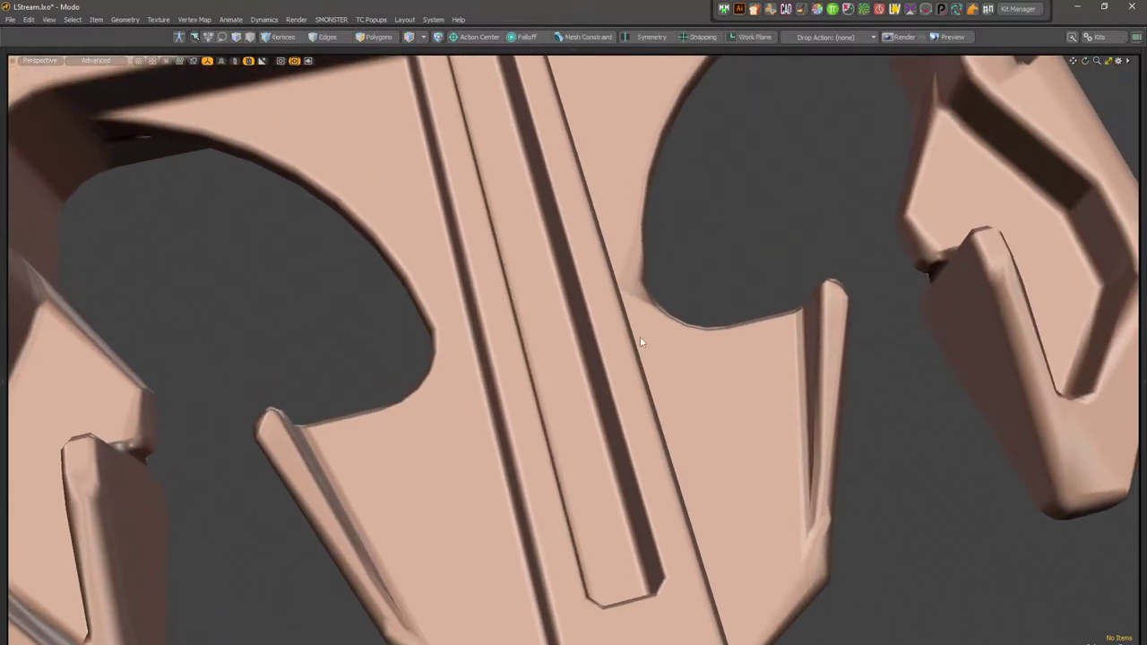
left_click_drag(654, 282, 683, 437, "alt")
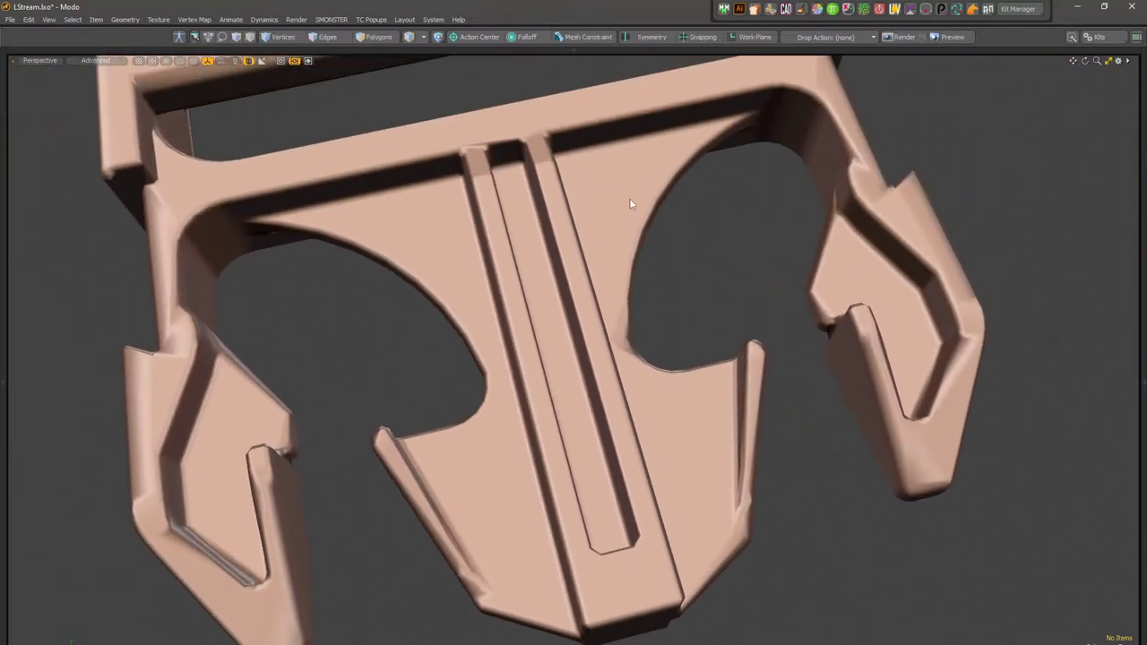
left_click_drag(630, 205, 548, 398, "alt")
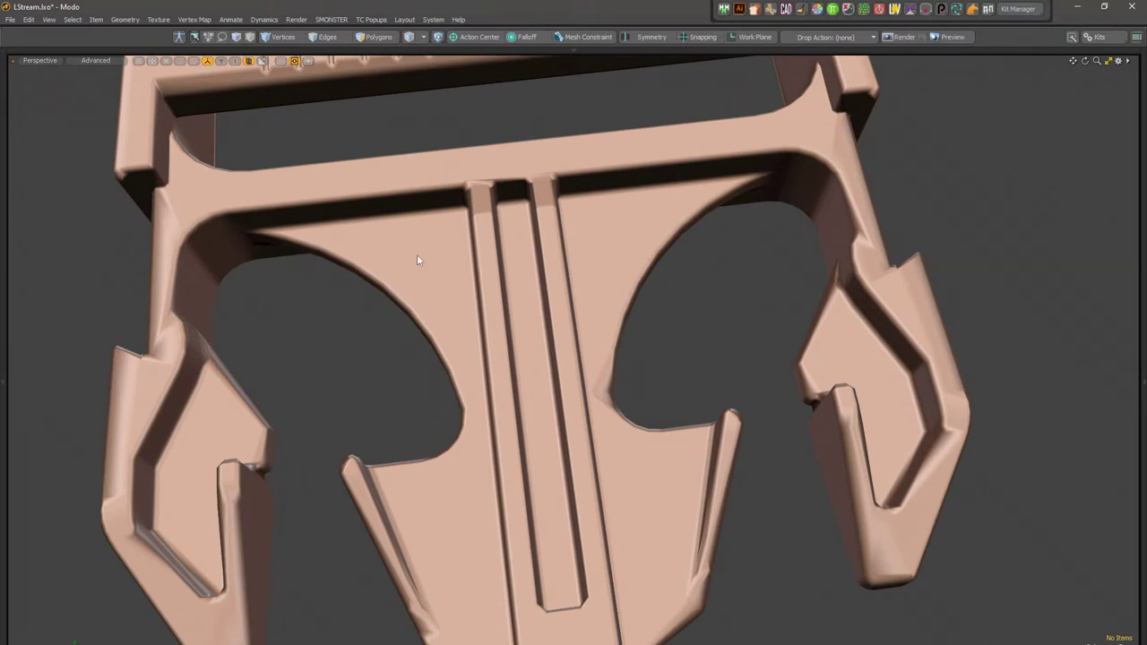
left_click_drag(732, 163, 565, 244, "alt")
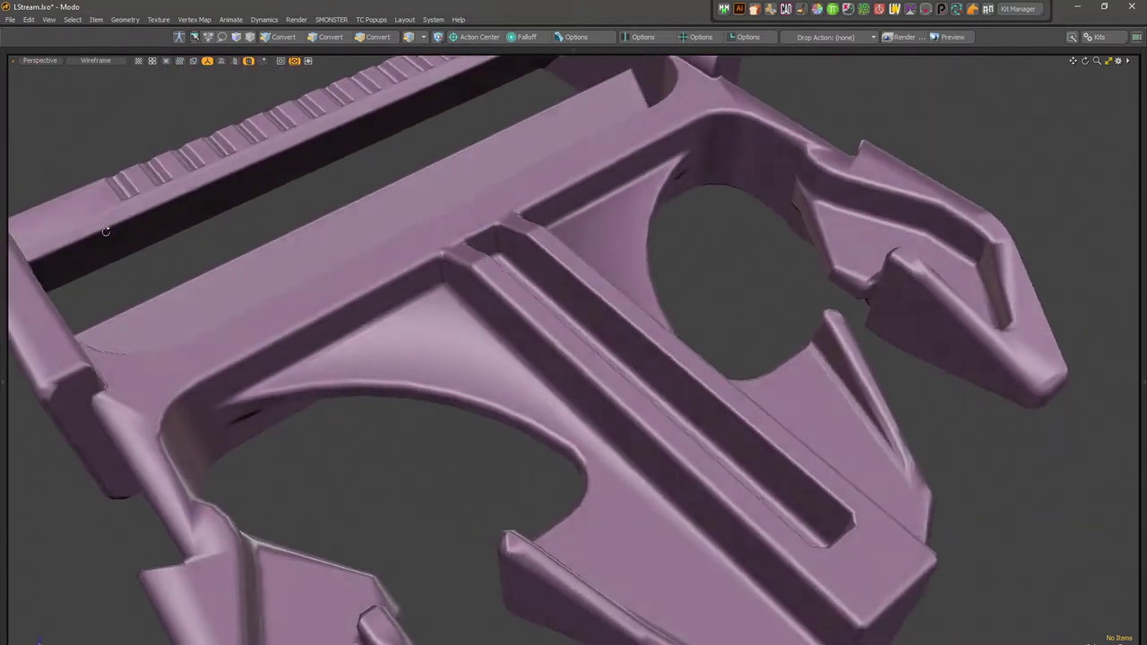
left_click_drag(502, 295, 449, 291, "alt")
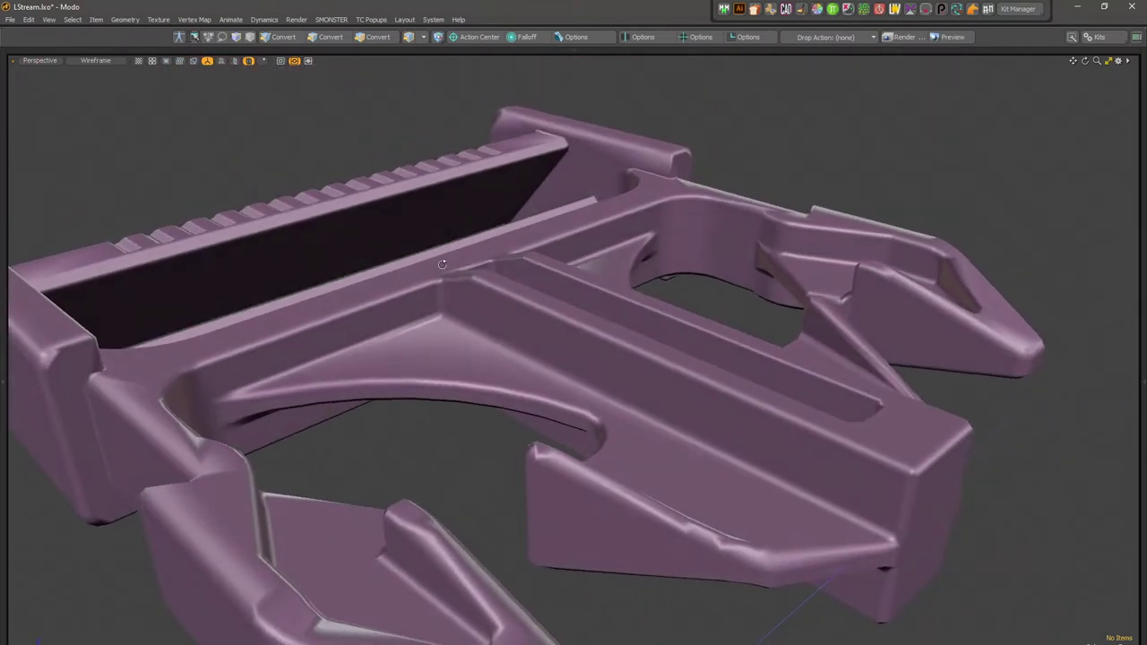
left_click_drag(466, 323, 520, 378, "alt")
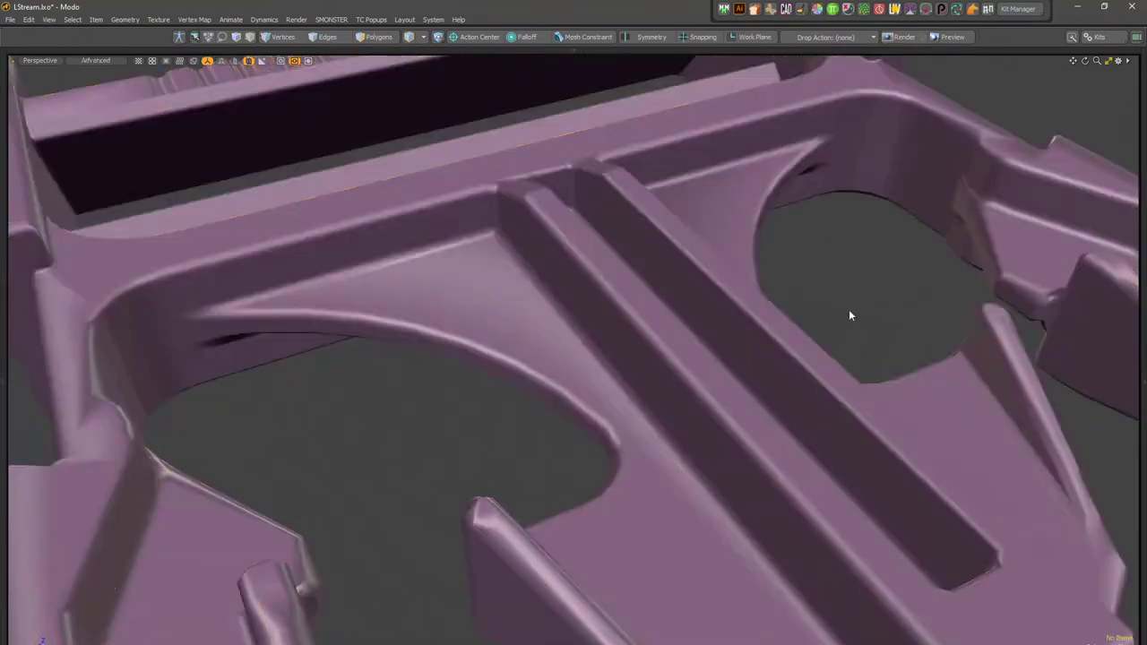
left_click_drag(852, 315, 626, 332, "alt")
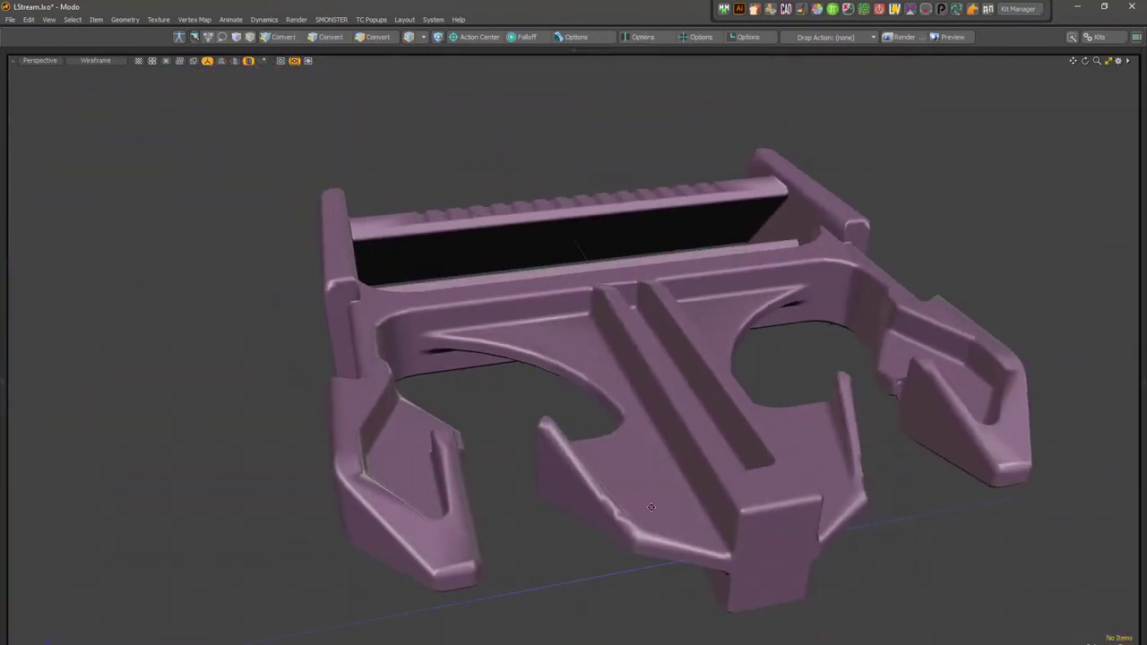
left_click_drag(610, 326, 583, 318, "alt")
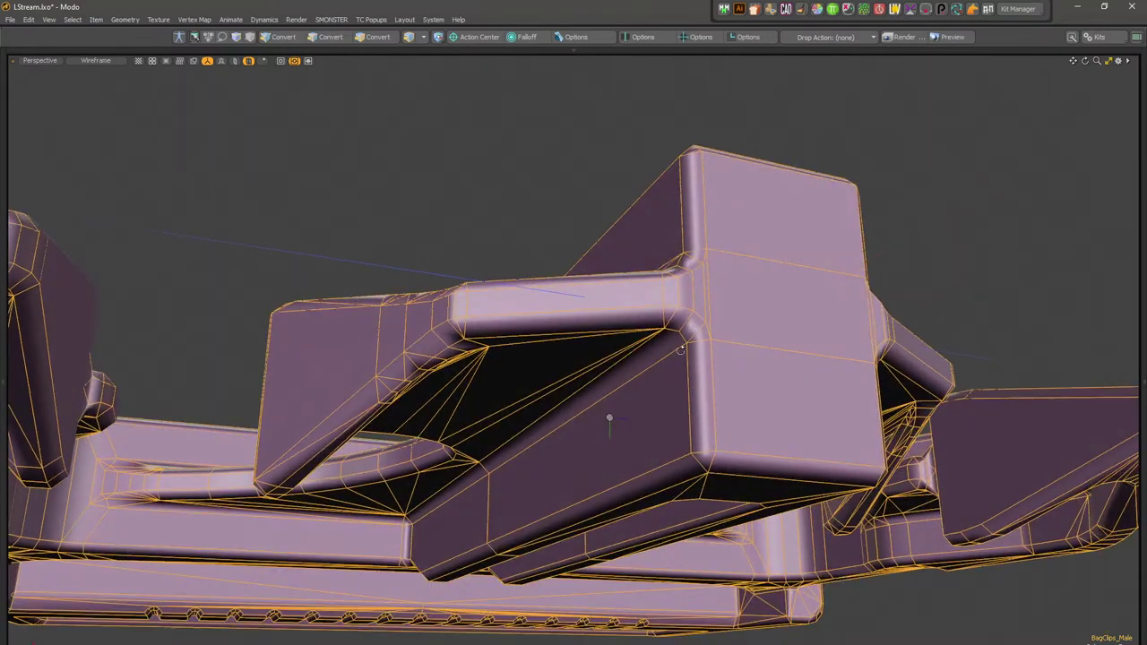
Step: Show the clip in plain white shading without its wireframe overlay and review the available viewport shading styles
left_click_drag(609, 409, 651, 536, "alt")
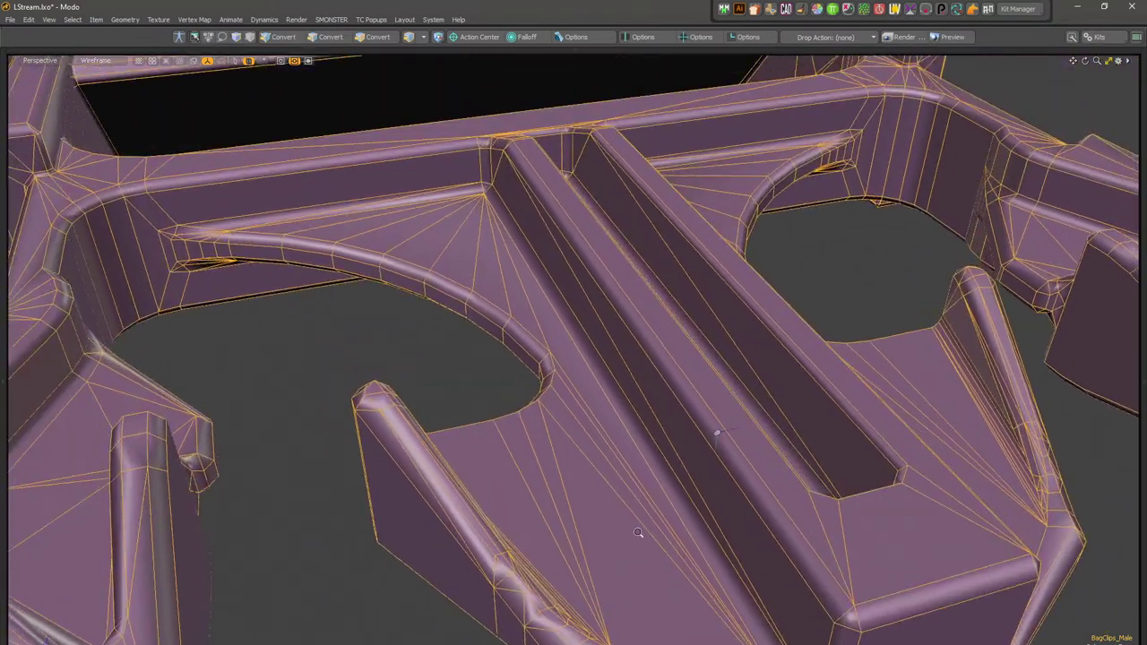
scroll(651, 536, "down", 4)
left_click(782, 330)
left_click_drag(782, 330, 786, 453, "alt")
left_click(727, 275)
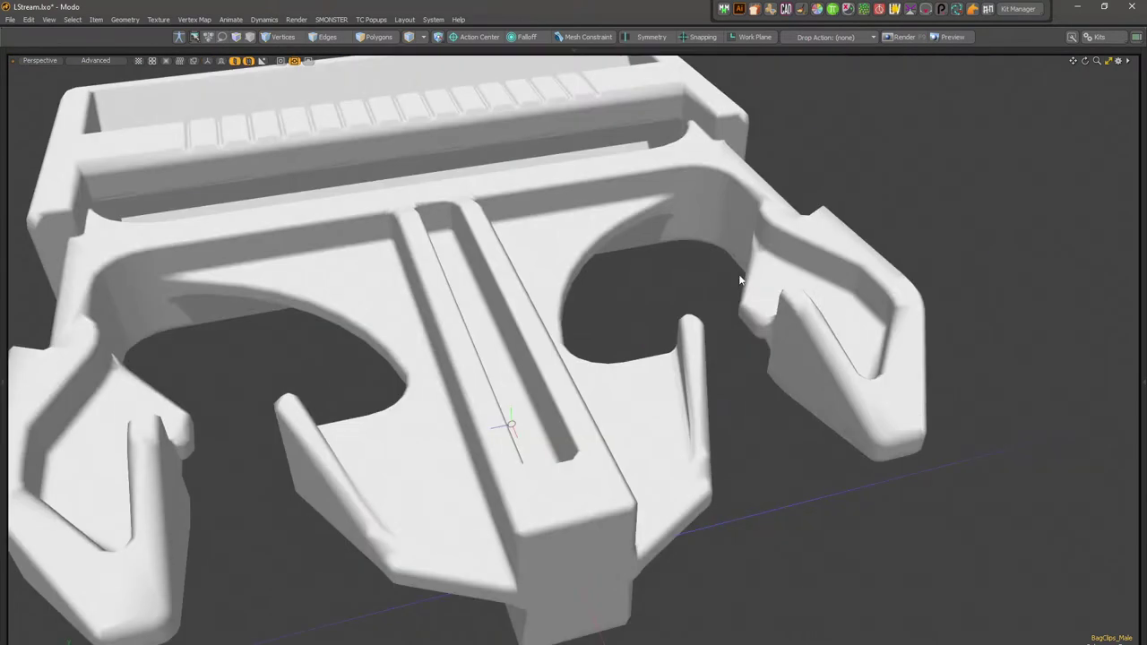
left_click_drag(740, 281, 696, 392, "alt")
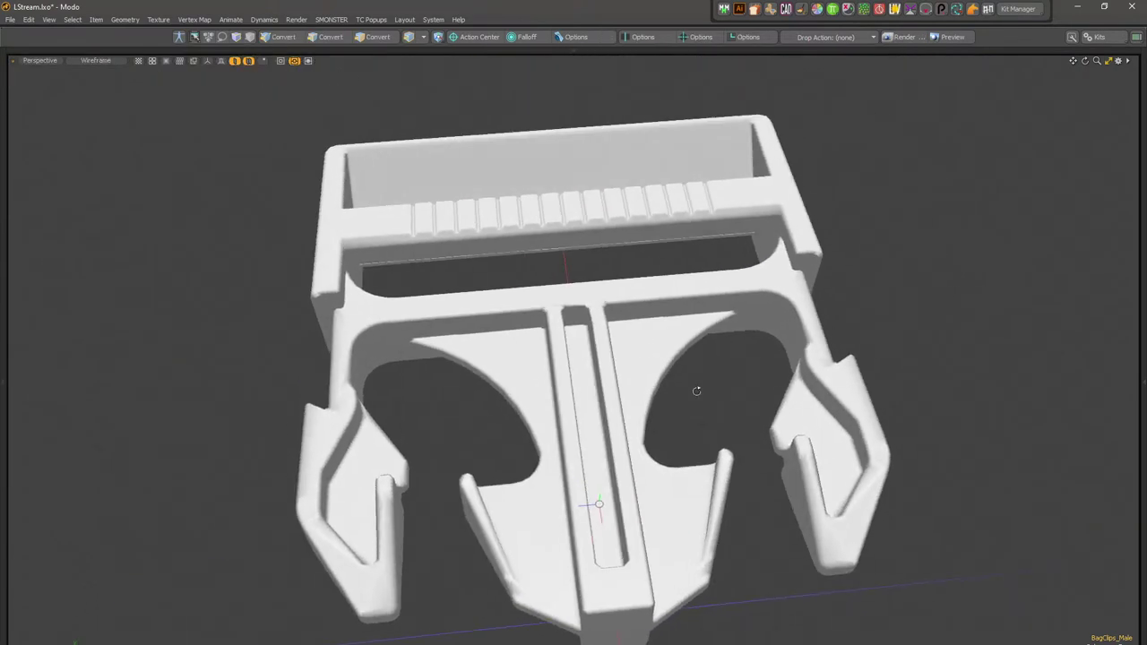
left_click(118, 60)
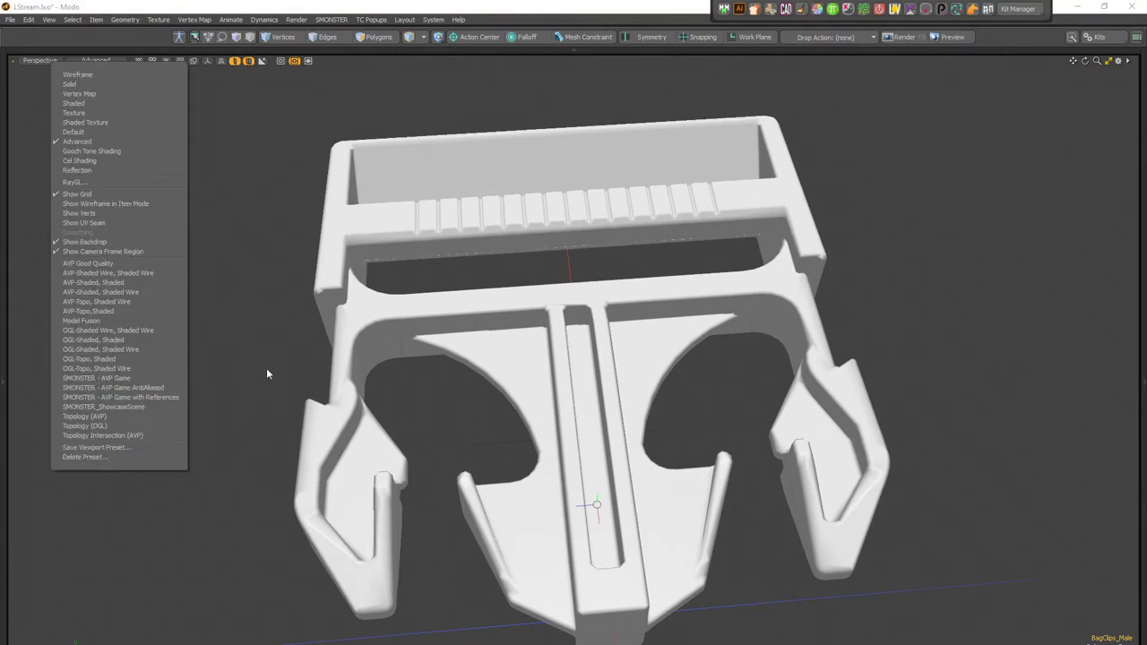
left_click(676, 404)
left_click_drag(676, 404, 701, 375, "alt")
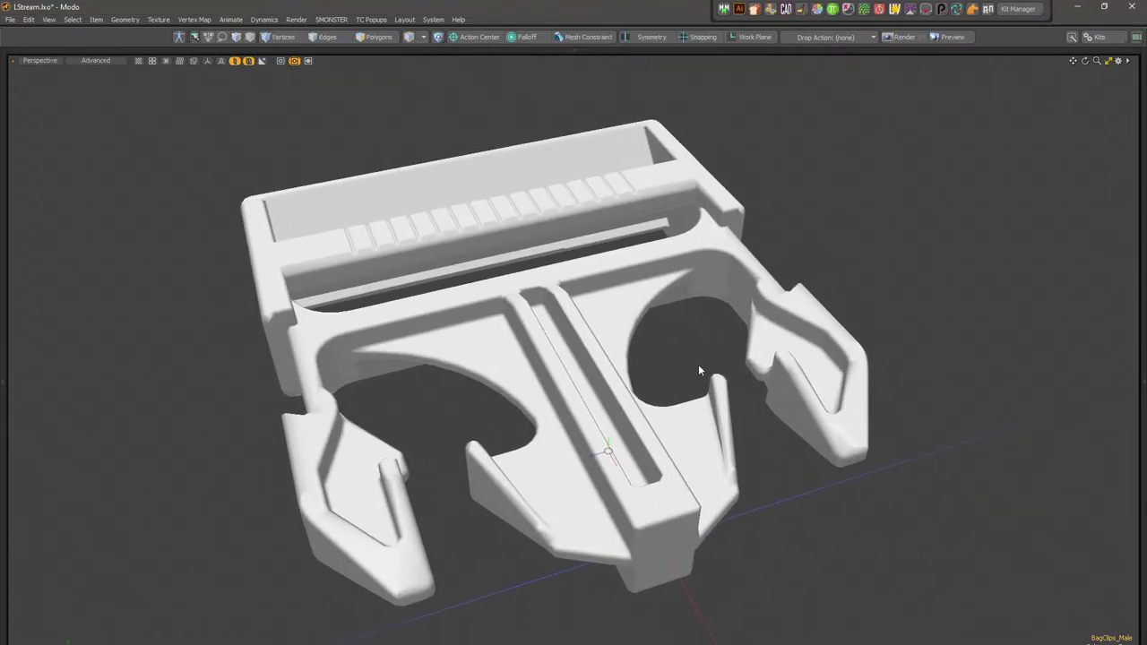
Step: Add a Matcap Shader layer to the Shader Tree, filtering the layer types by "mat"
left_click(1142, 170)
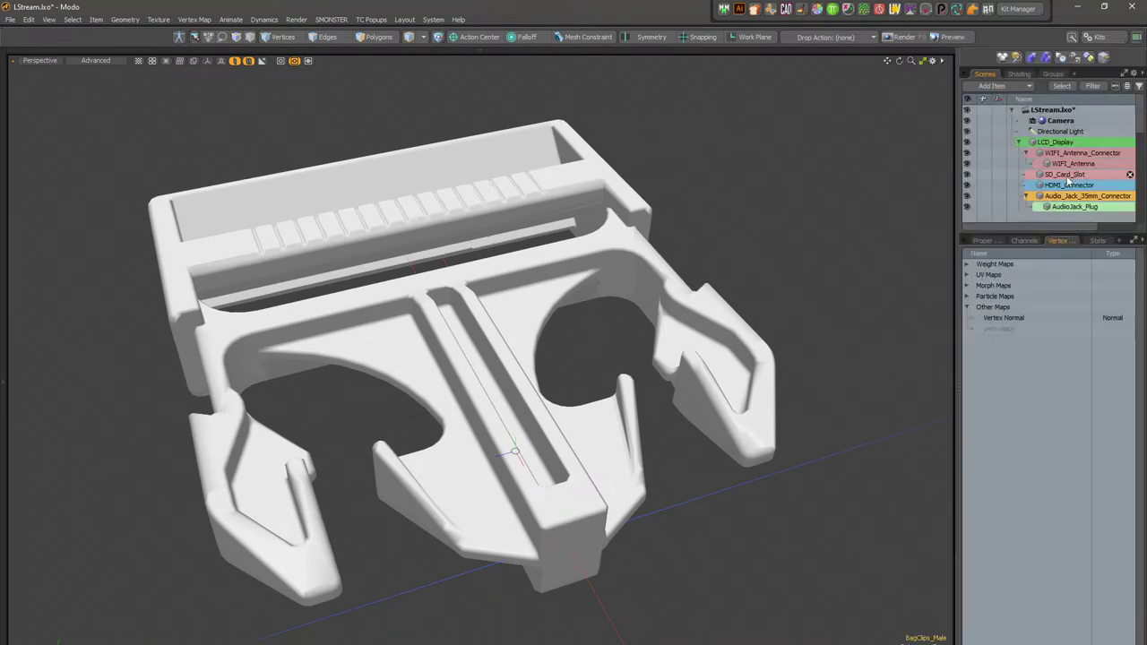
left_click(1052, 77)
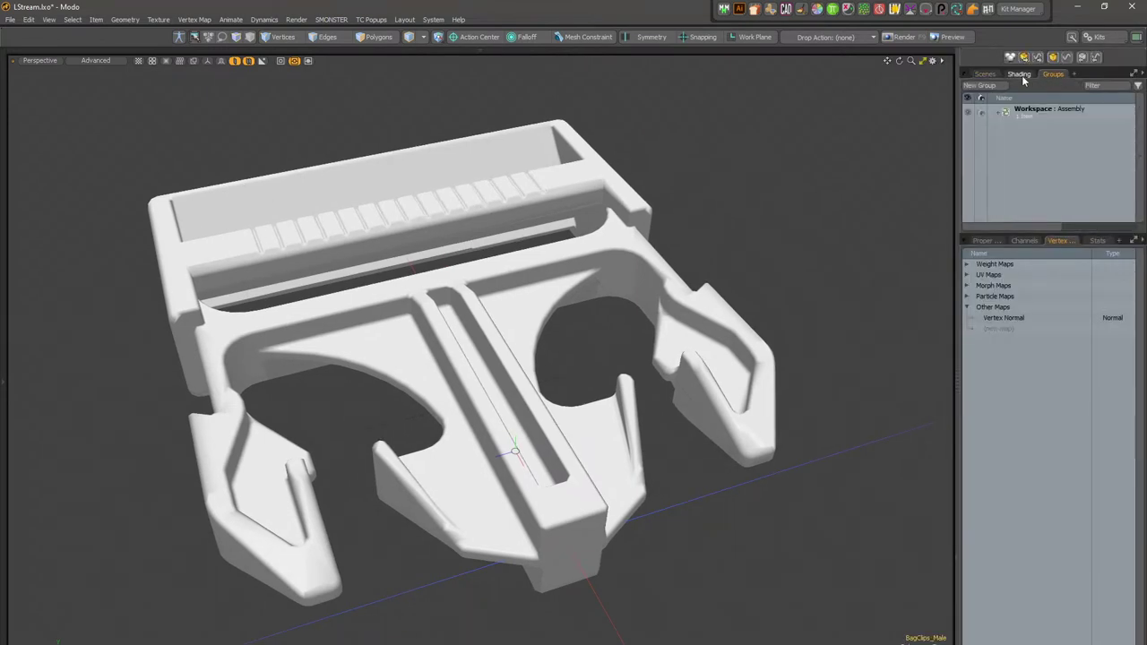
left_click(1021, 75)
left_click(1075, 85)
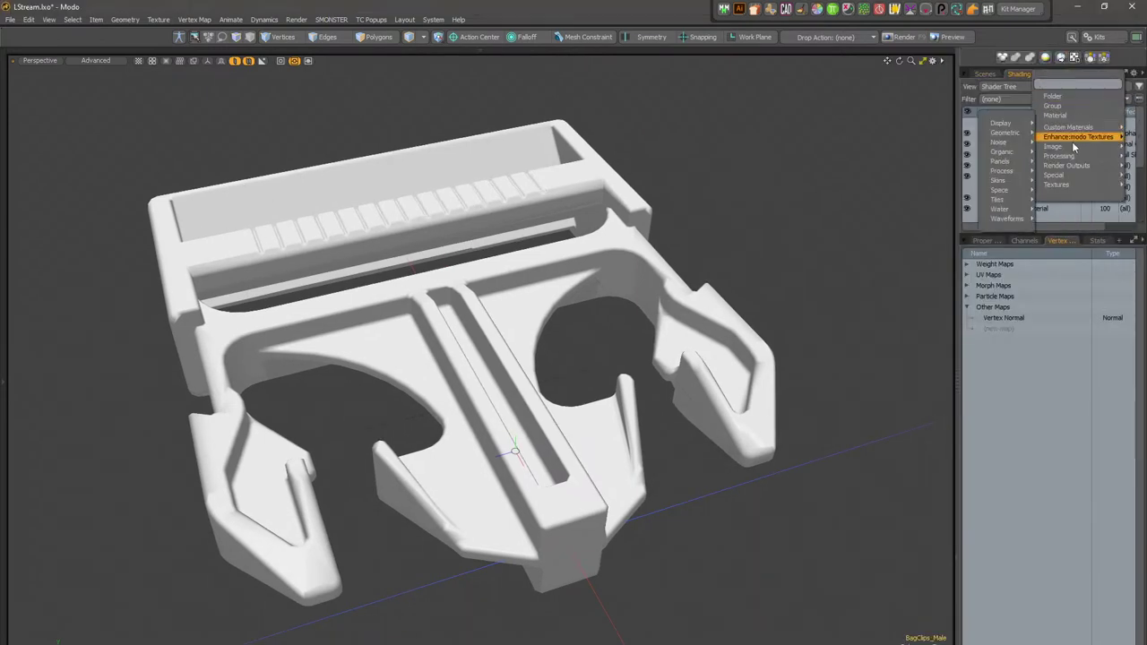
mouse_move(1060, 168)
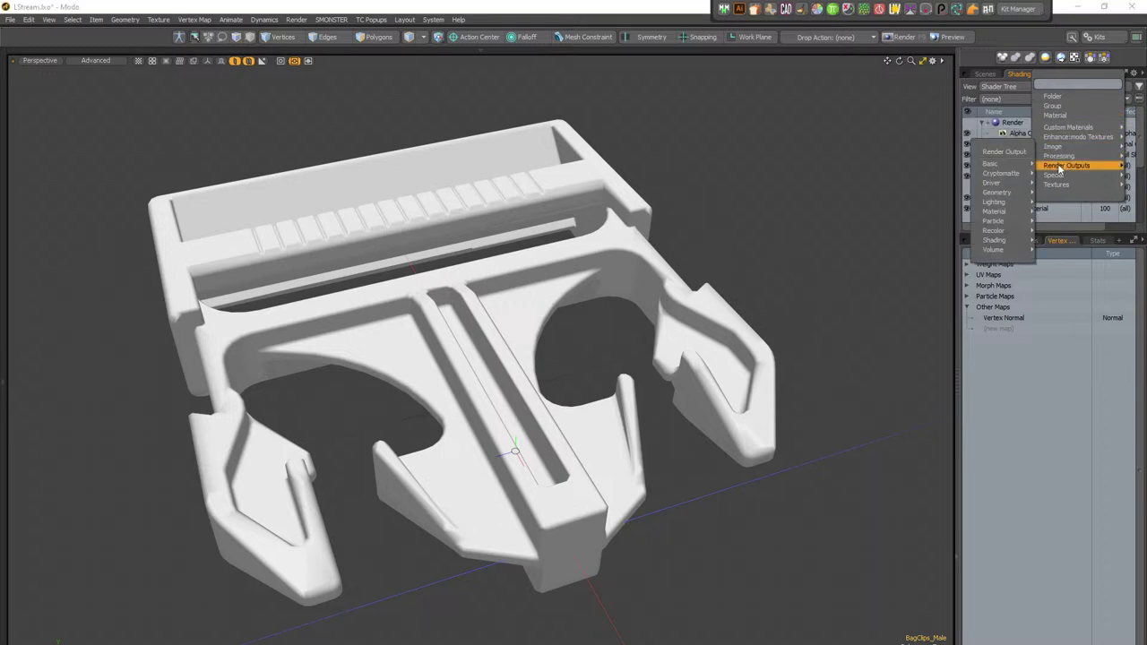
mouse_move(1078, 130)
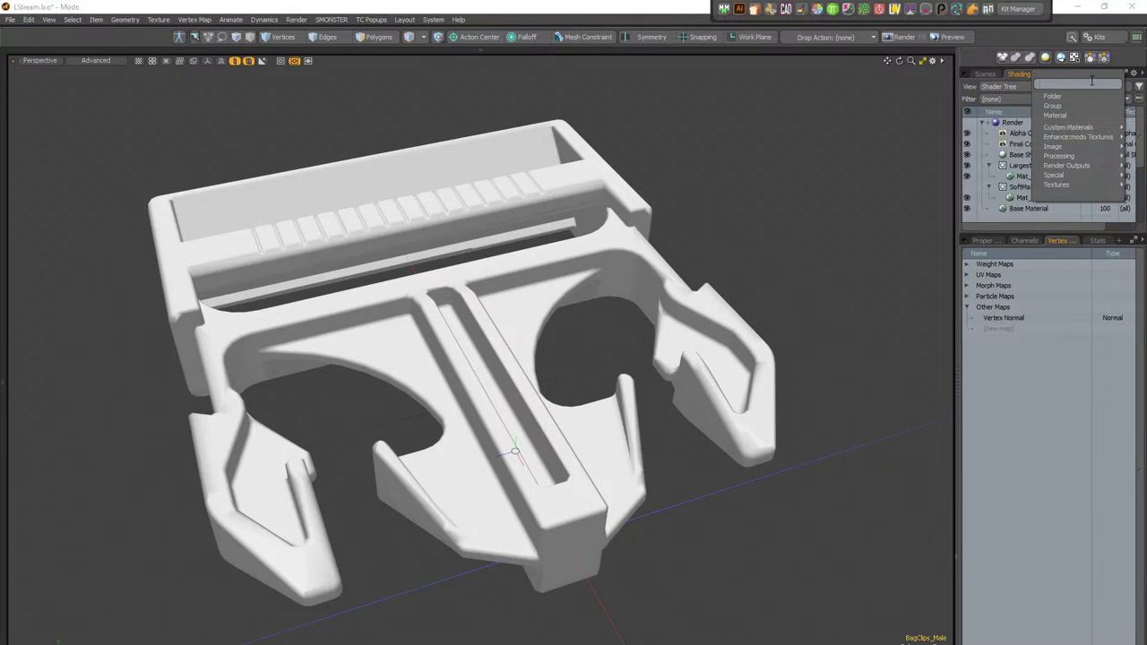
type("mat")
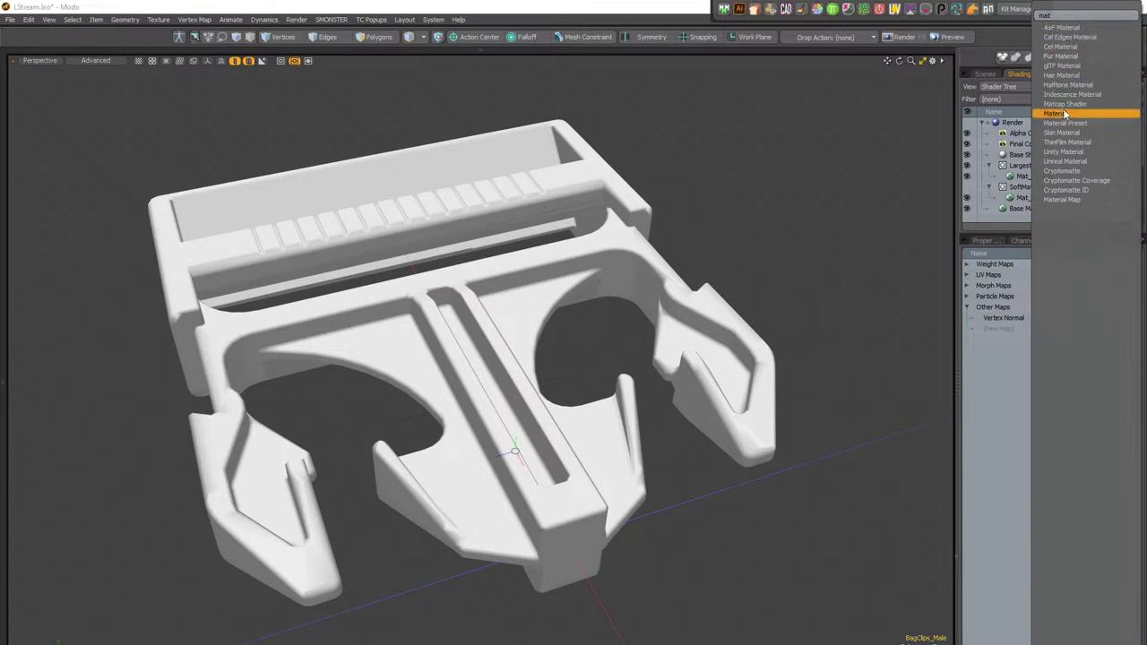
left_click(1065, 114)
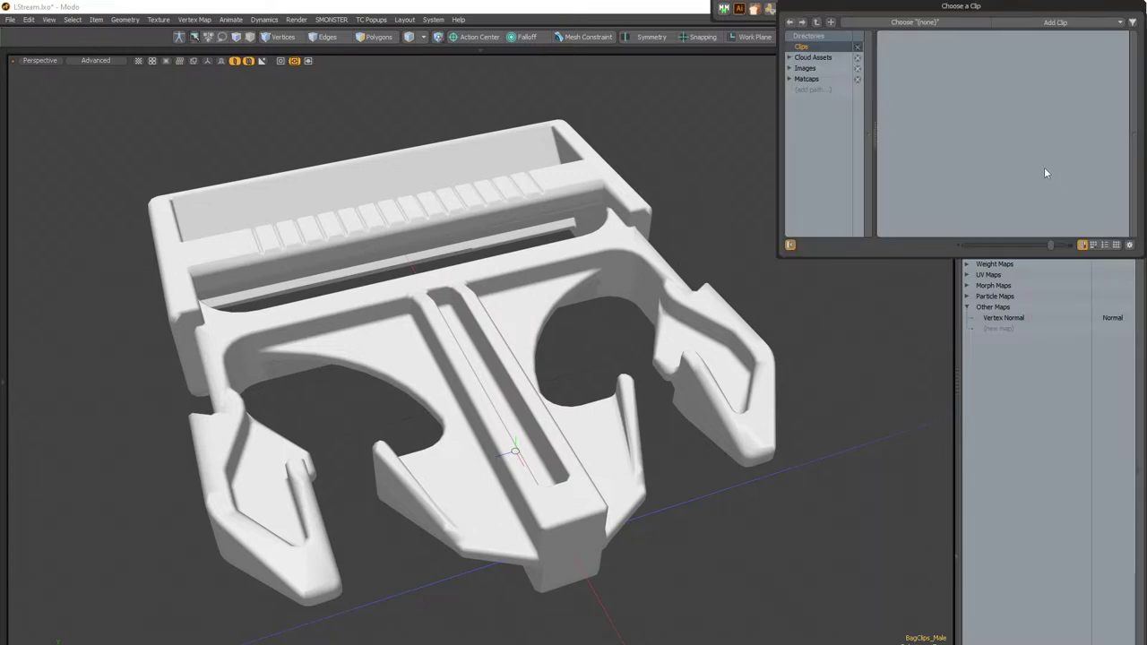
Step: Load a blue-grey matcap image from the Matcaps image library for the new shader
left_click(817, 79)
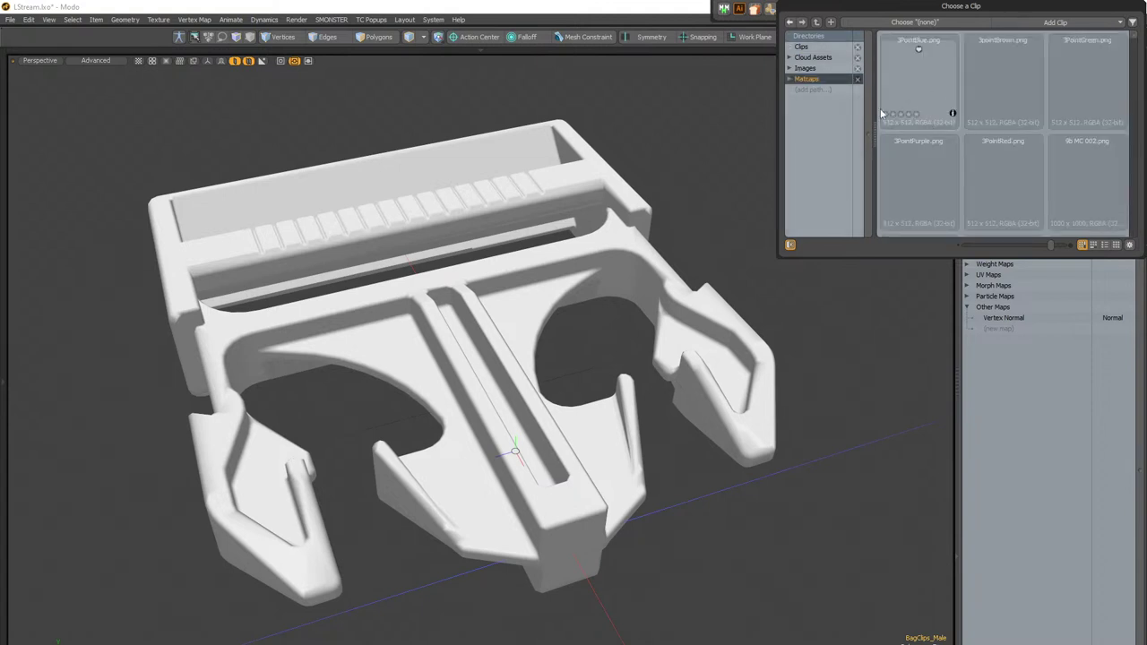
left_click(821, 91)
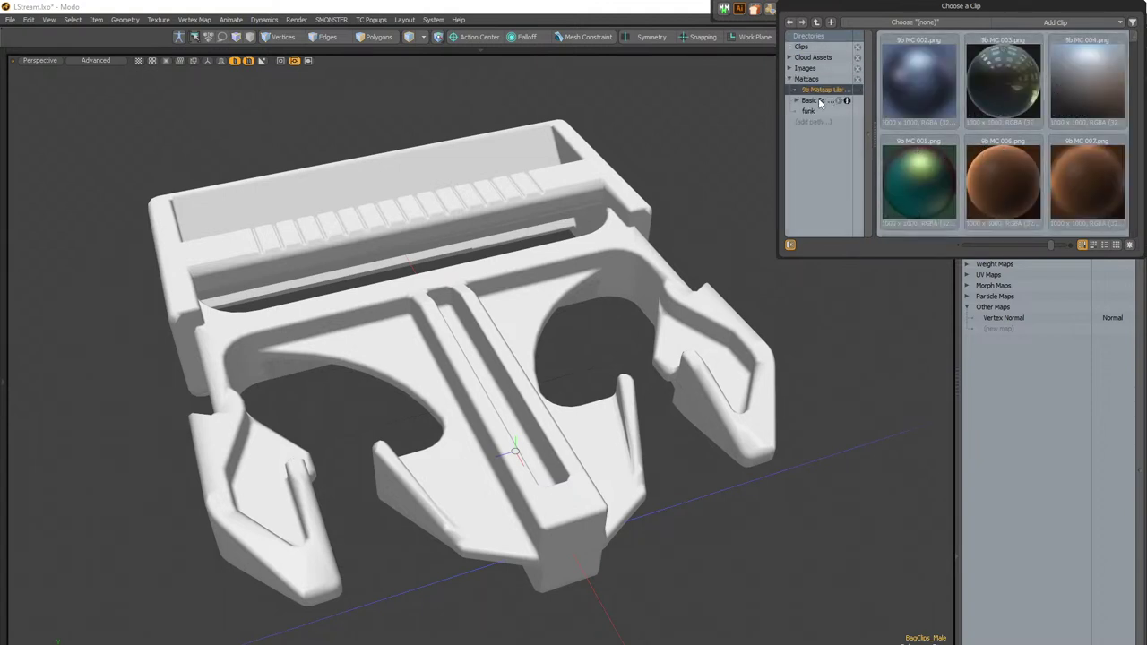
left_click(841, 99)
left_click(919, 88)
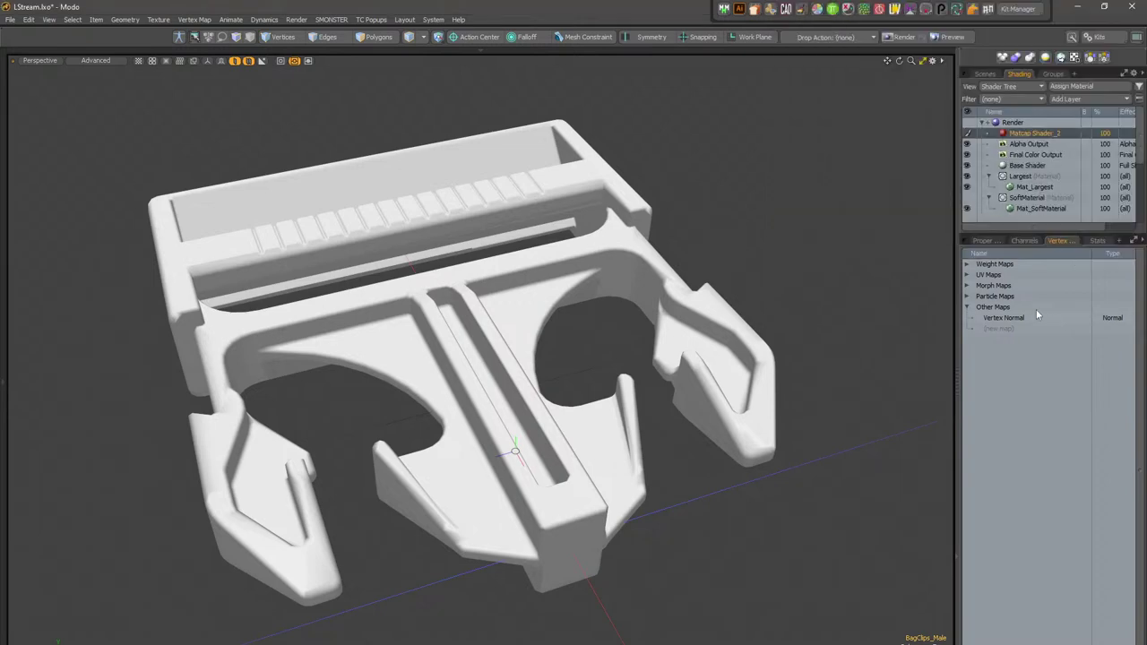
Step: Select the triangular polygon at the corner where the clip's crossbar meets the side arm
left_click_drag(809, 227, 369, 284, "alt")
scroll(598, 294, "up", 2, "alt")
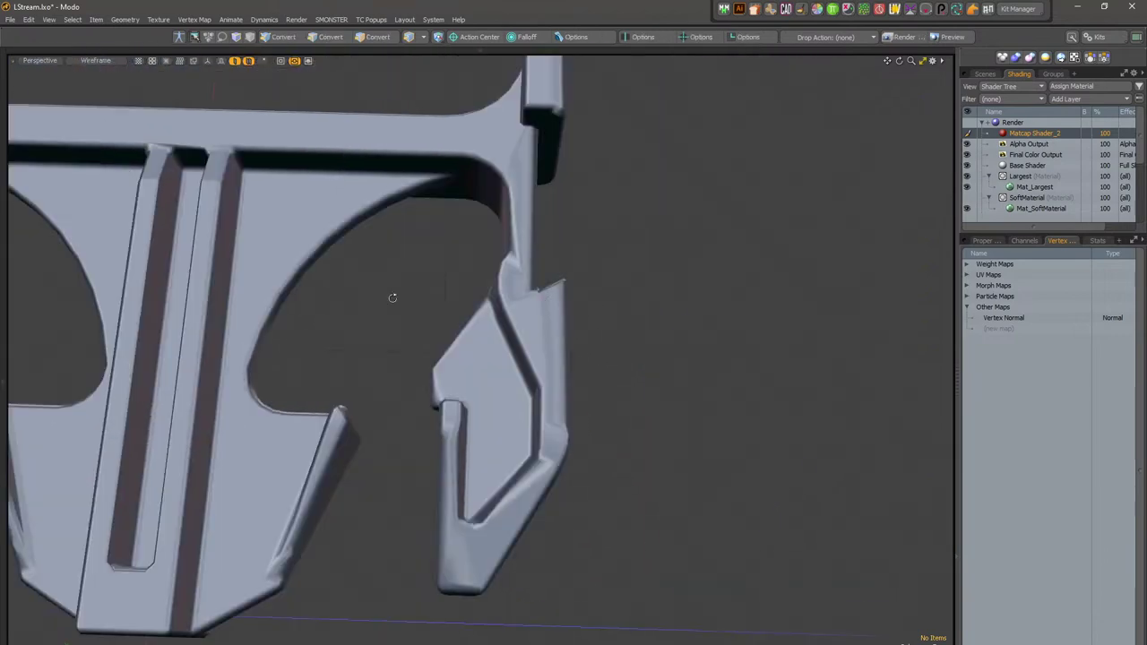
scroll(522, 377, "up", 2, "alt")
left_click_drag(539, 359, 593, 289, "alt")
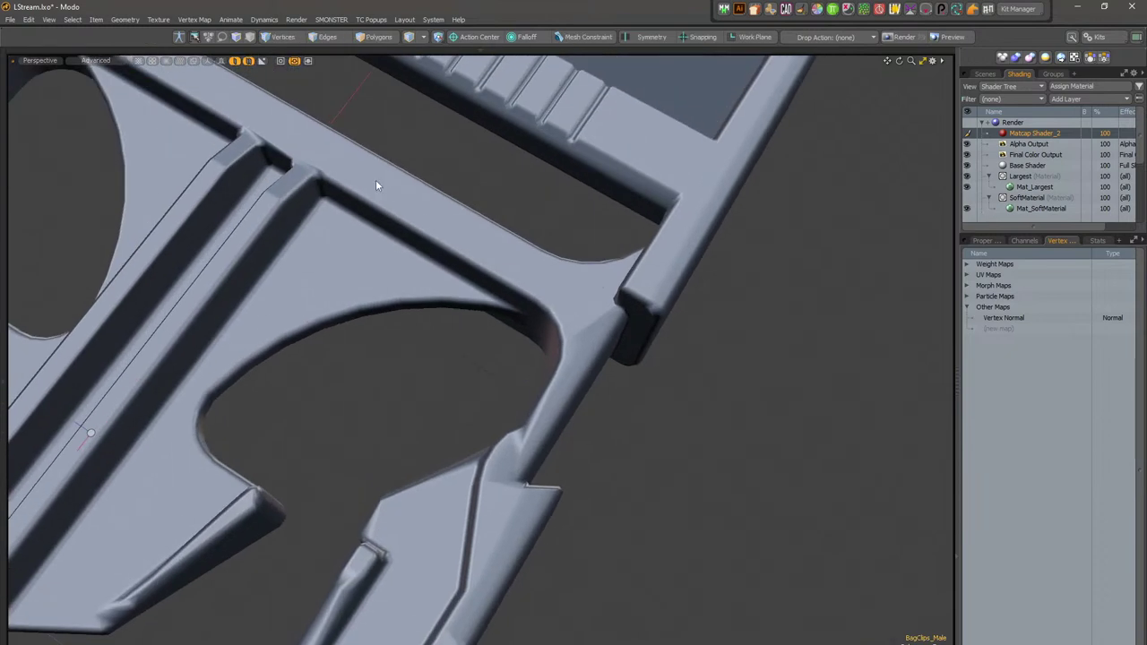
key("3")
left_click(578, 285)
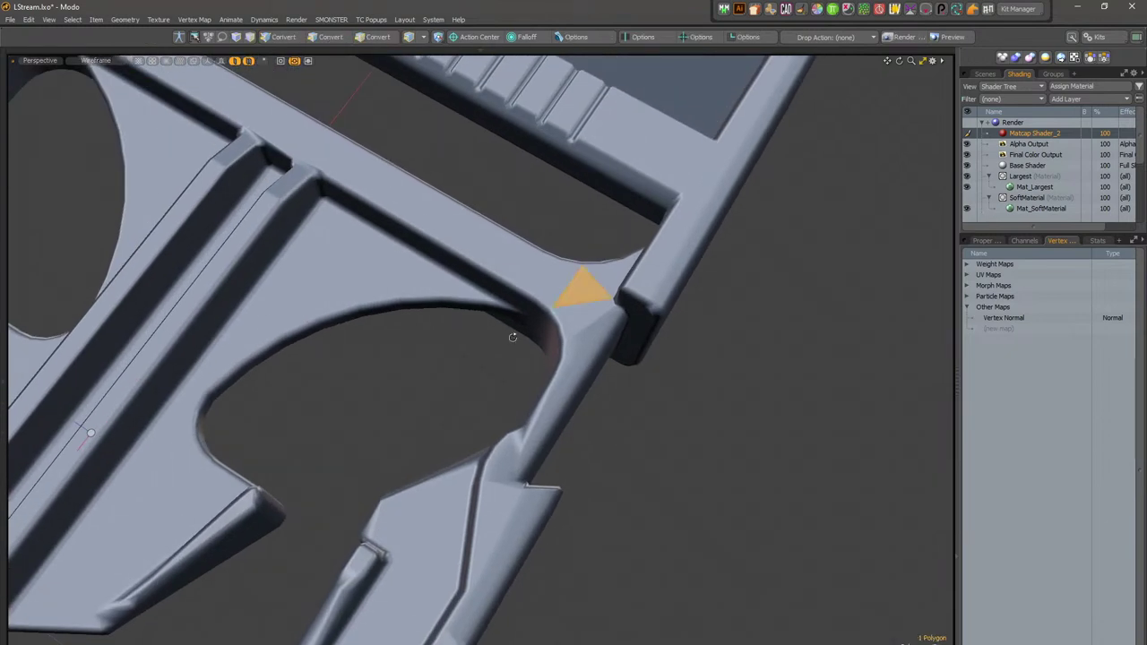
left_click_drag(578, 285, 561, 271, "alt")
Step: Extend the polygon selection across the flat crossbar and side arms with Coplanar 2 Degree
key("ctrl+space")
left_click(602, 298)
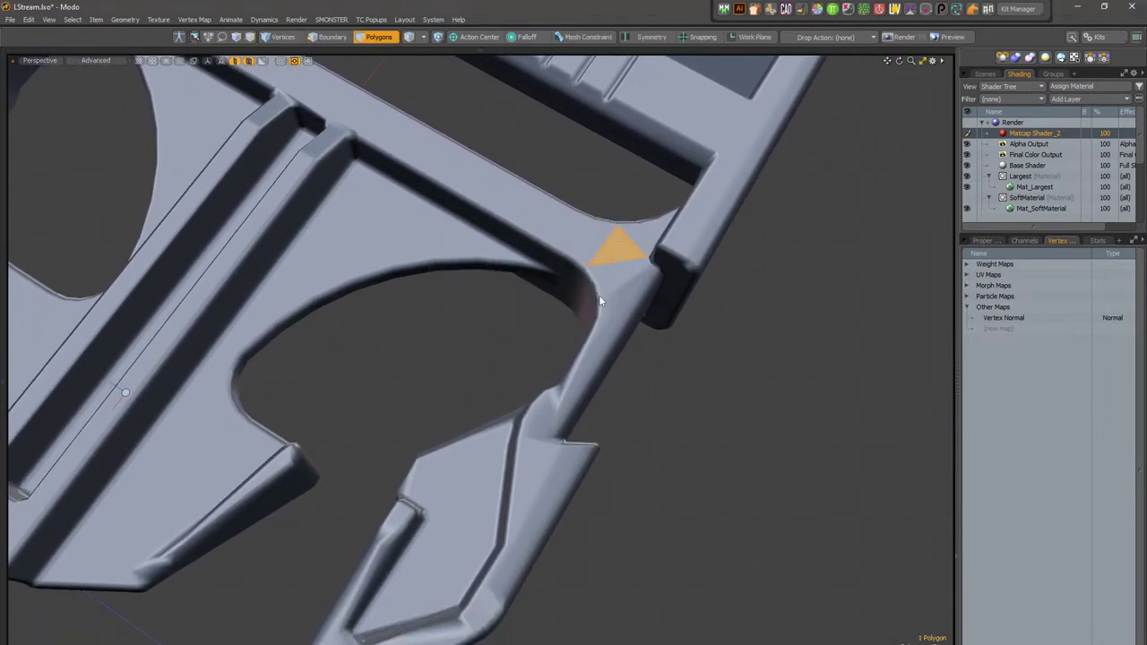
left_click(581, 244)
left_click(545, 212)
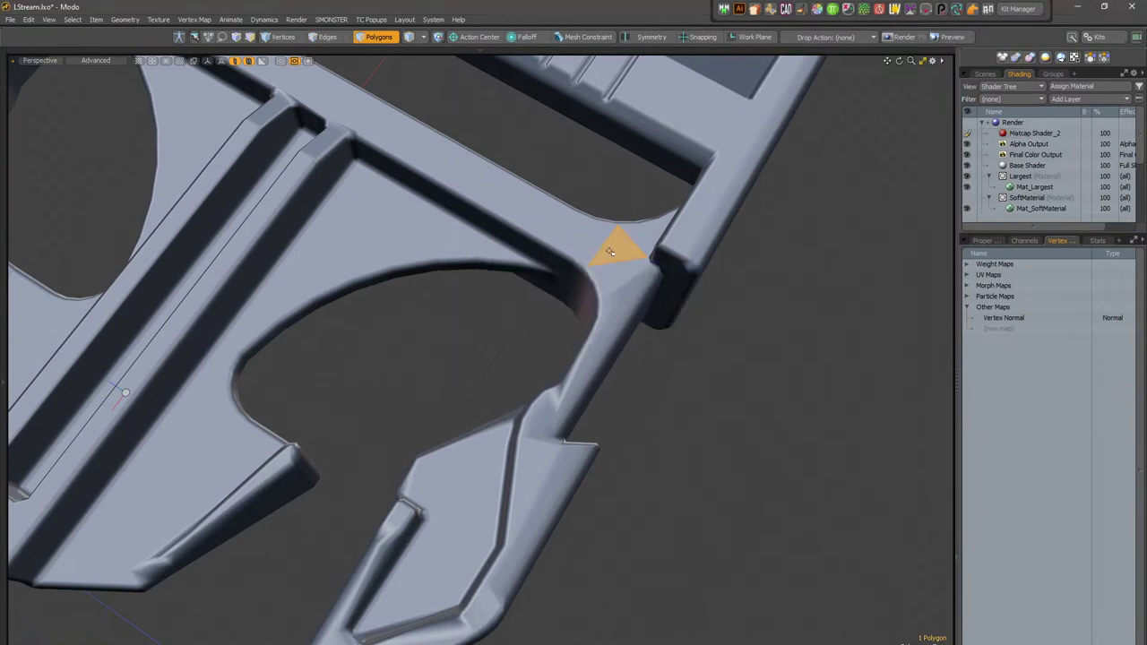
scroll(632, 238, "down", 6)
left_click_drag(633, 238, 629, 302, "alt+shift")
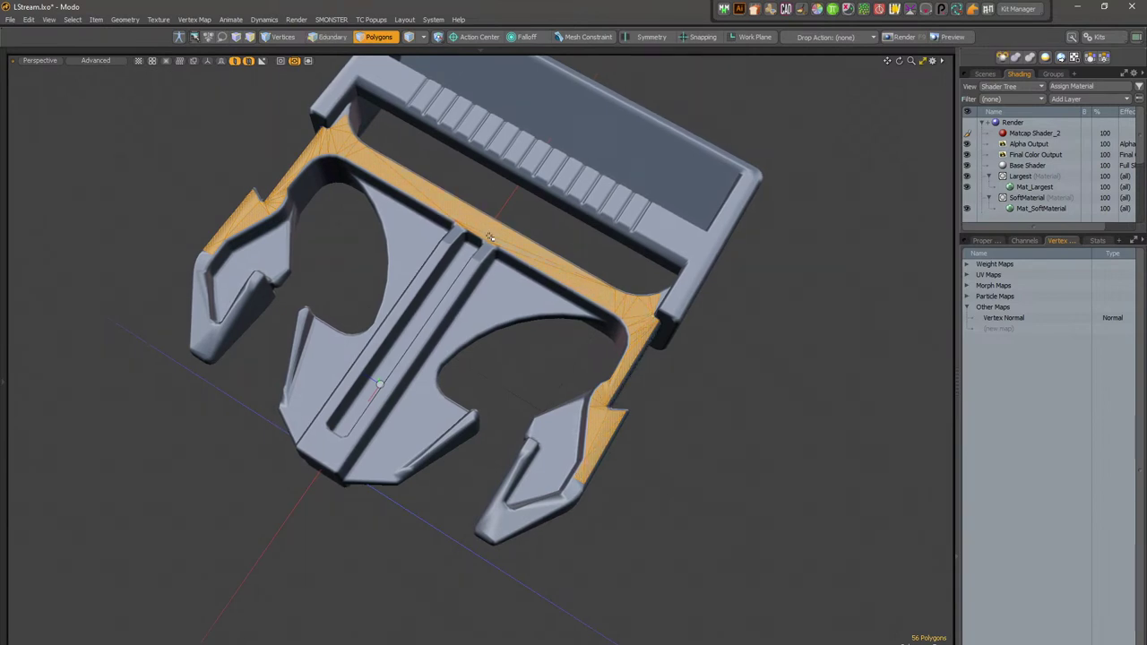
key("ctrl+space")
left_click(519, 260)
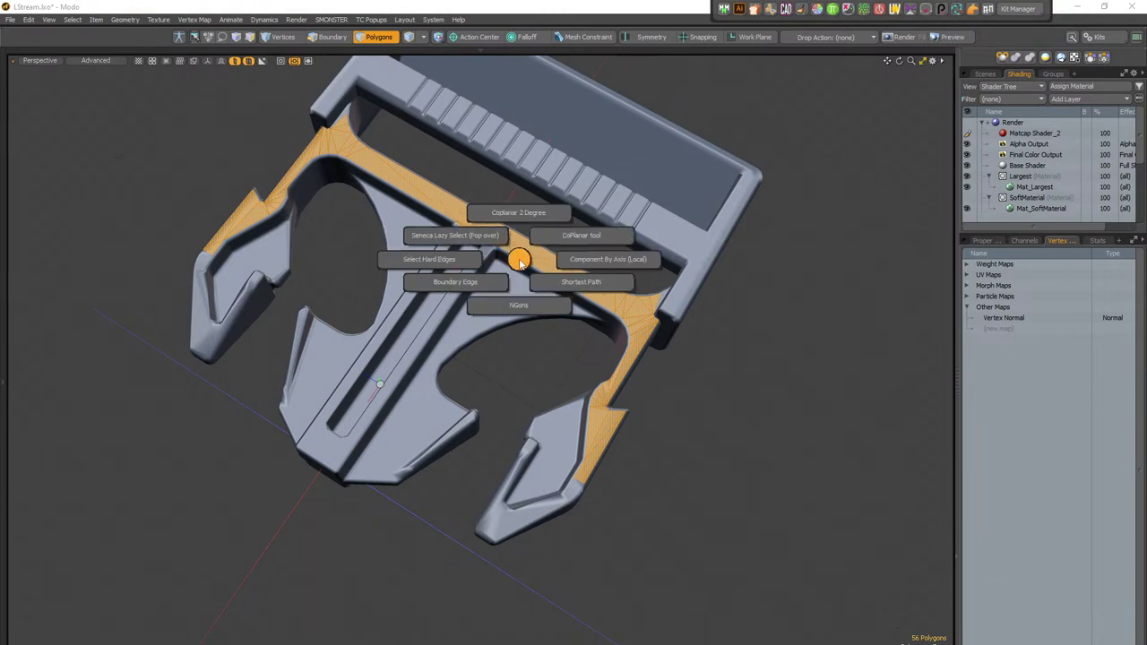
left_click(520, 260)
key("q")
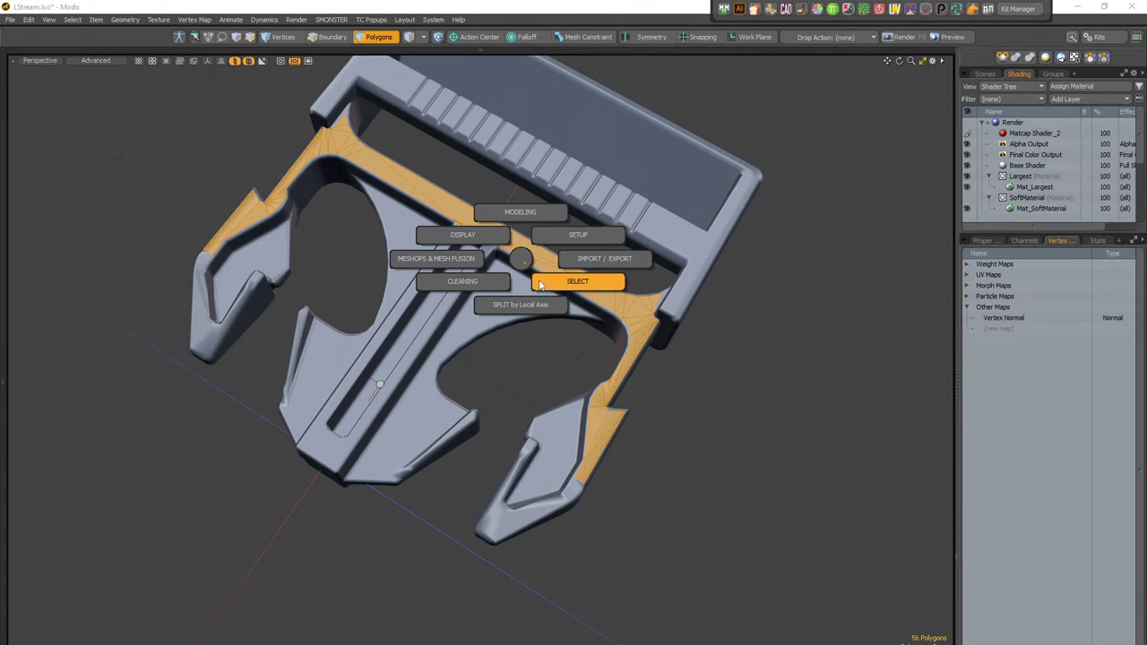
left_click(552, 285)
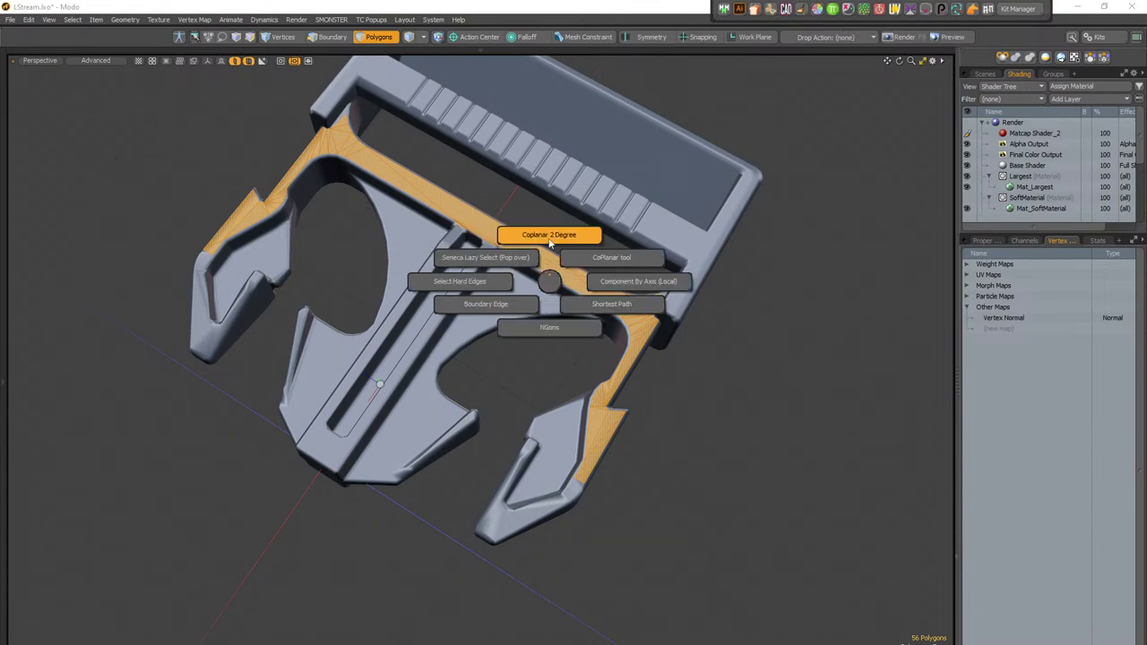
left_click(556, 239)
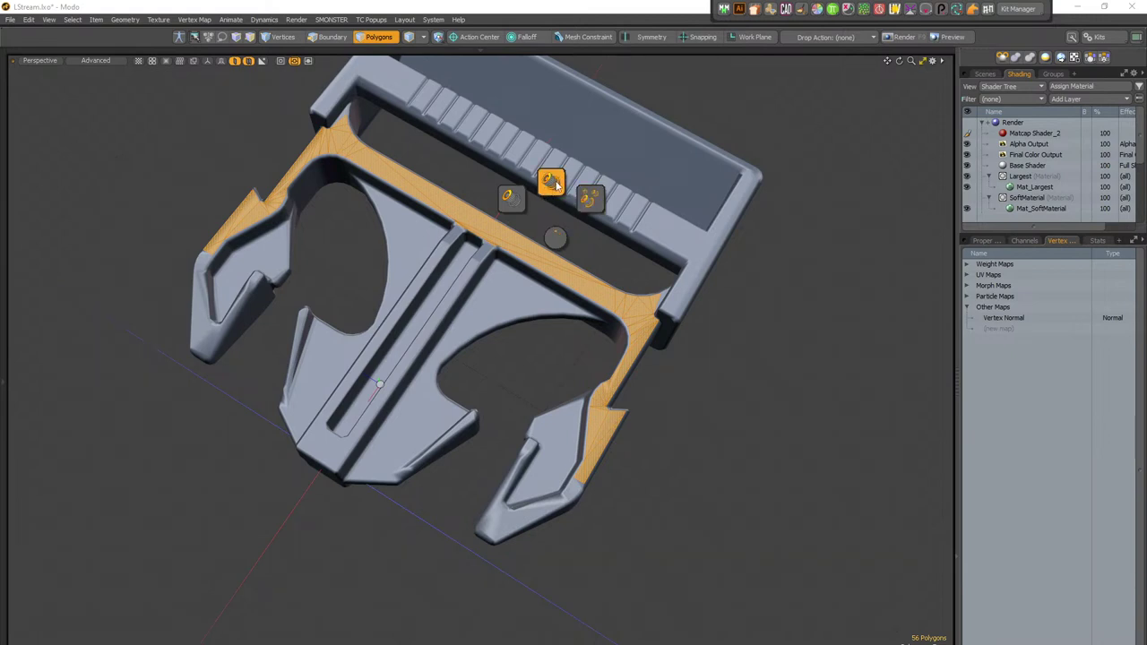
left_click(551, 182)
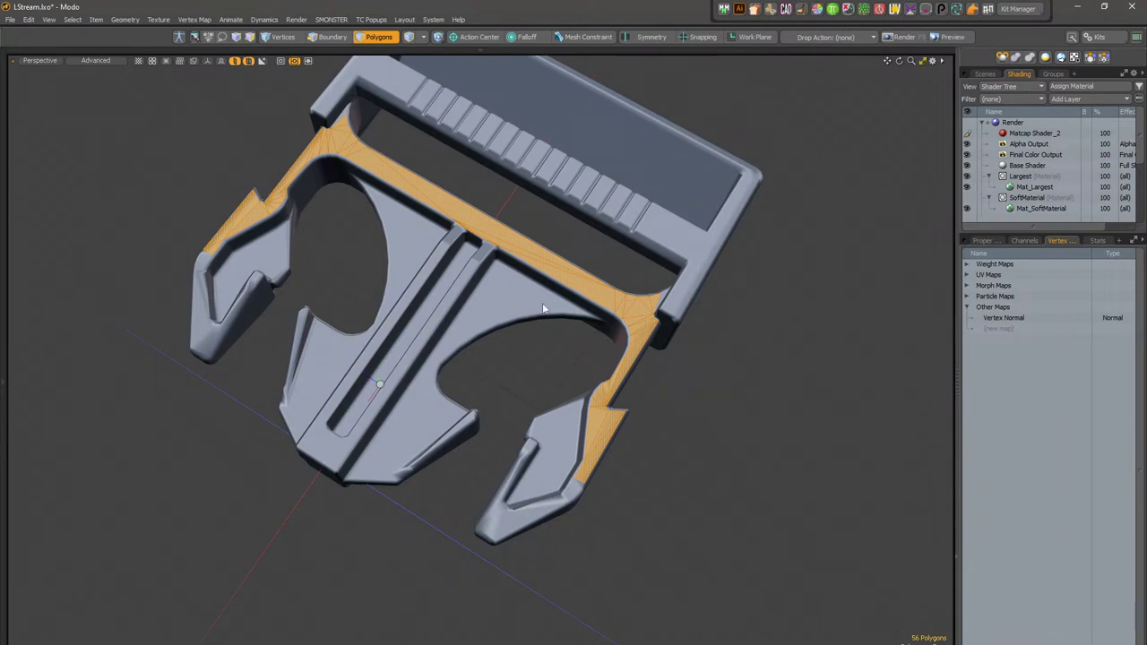
Step: Extend the polygon selection to all flat upward-facing surfaces of the clip and check it from the side
key("ctrl+f")
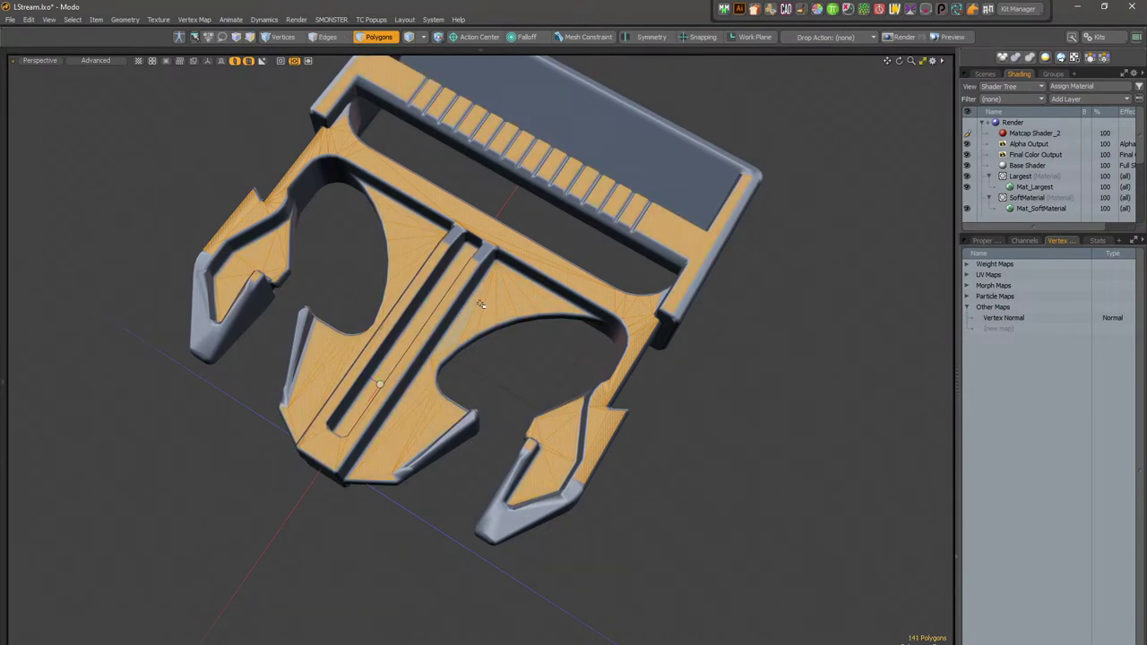
left_click_drag(502, 309, 687, 243, "alt")
left_click_drag(469, 116, 487, 185, "alt")
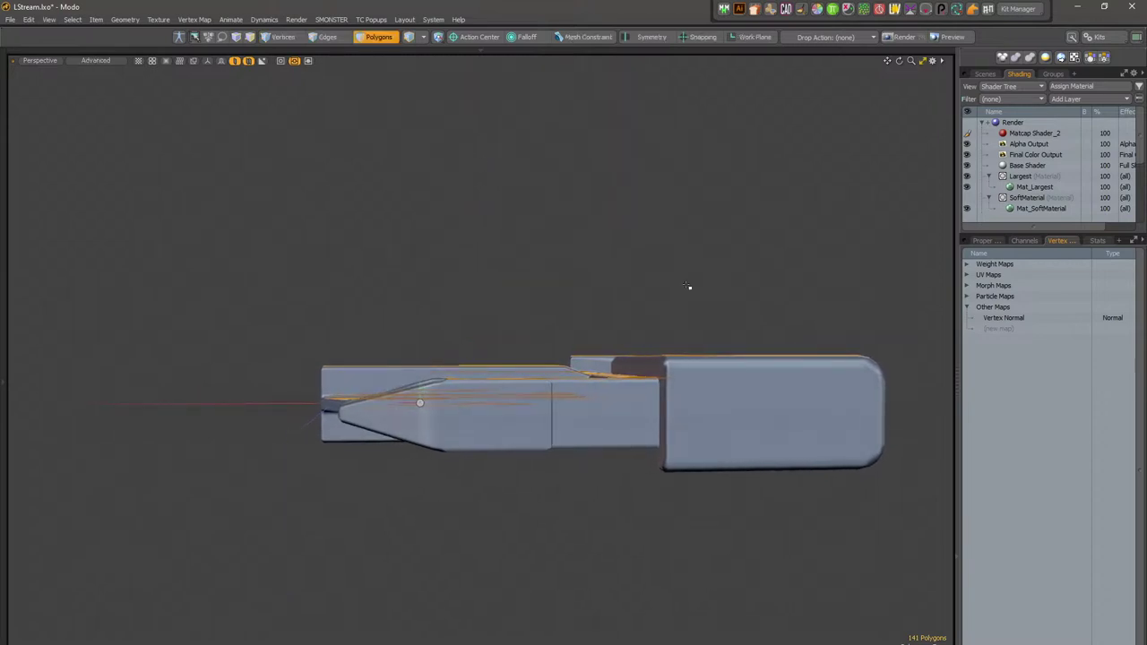
left_click_drag(615, 351, 455, 391, "alt")
left_click_drag(504, 313, 380, 394, "alt")
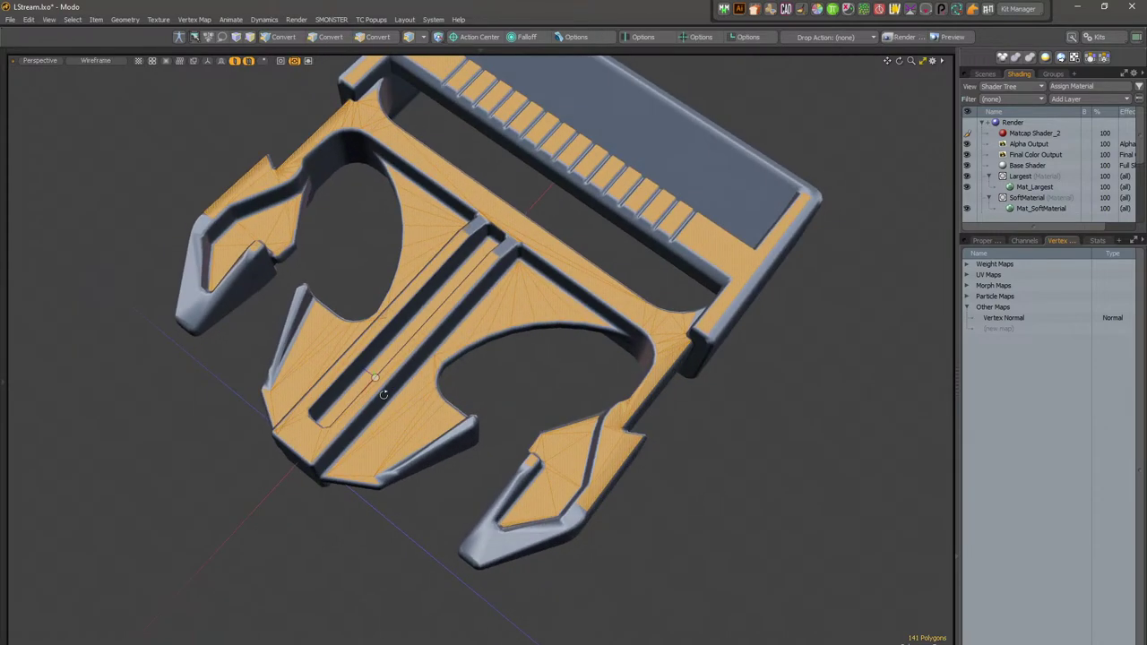
Step: Leave polygon selection and select the whole bag clip mesh in item mode
key("5")
left_click(601, 299)
left_click_drag(594, 334, 566, 363, "alt")
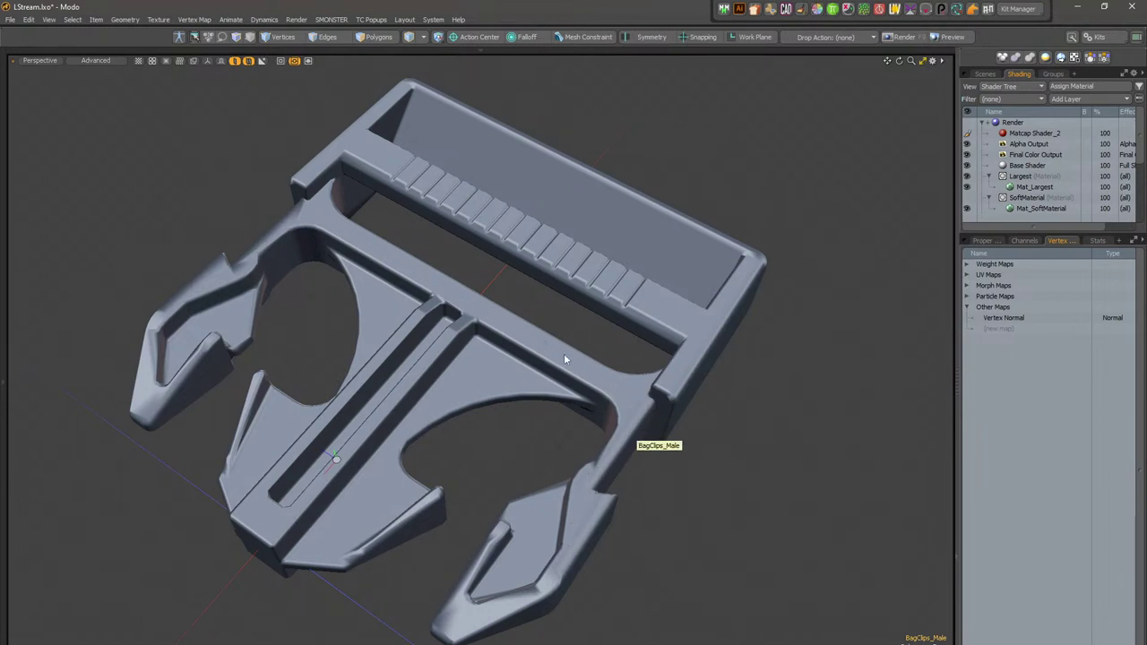
left_click_drag(431, 387, 408, 384, "alt")
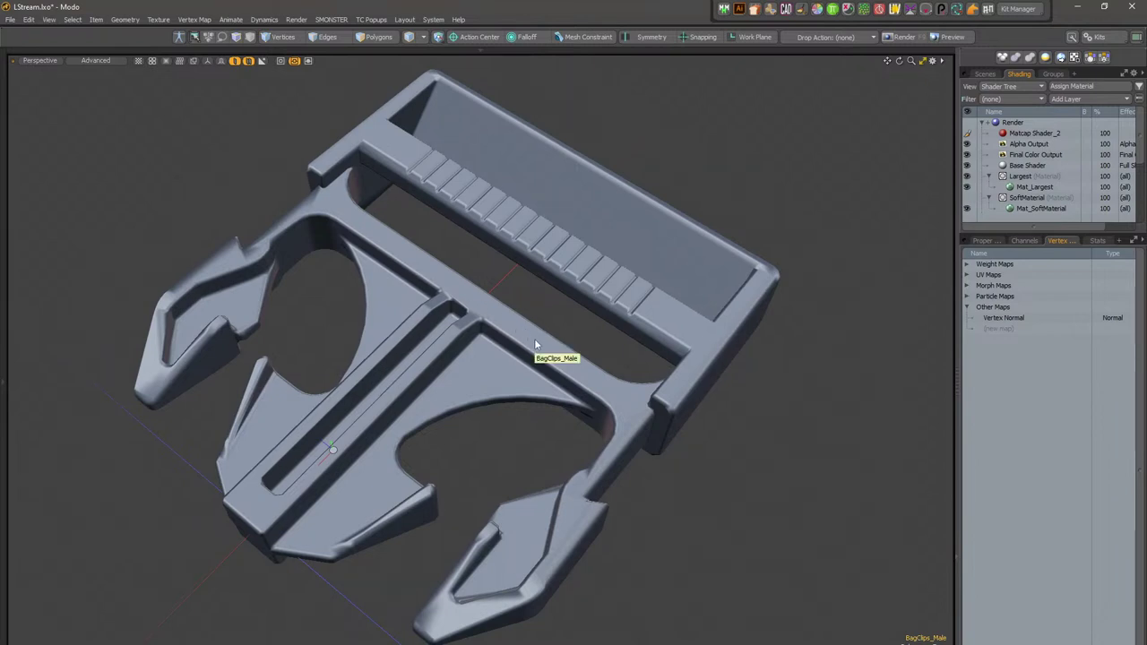
Step: Toggle the clip's vertex-normal shading while examining the ribbed bar, crossbar and side arms up close
key("ctrl+2")
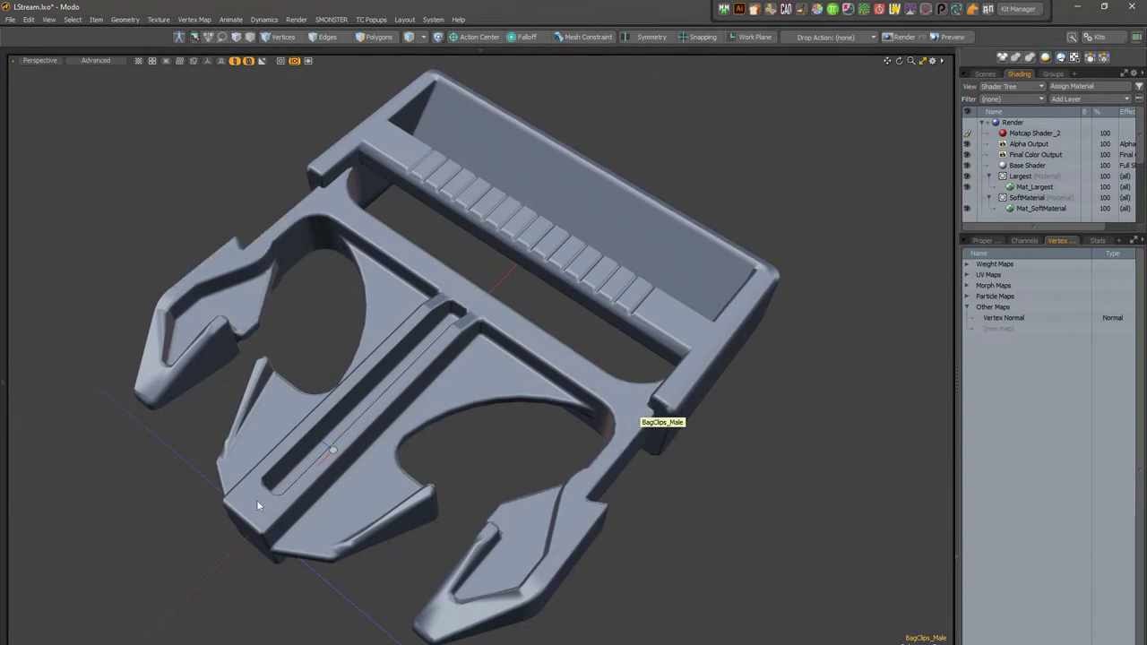
left_click_drag(594, 236, 529, 233, "alt+shift")
left_click_drag(529, 233, 495, 358, "alt")
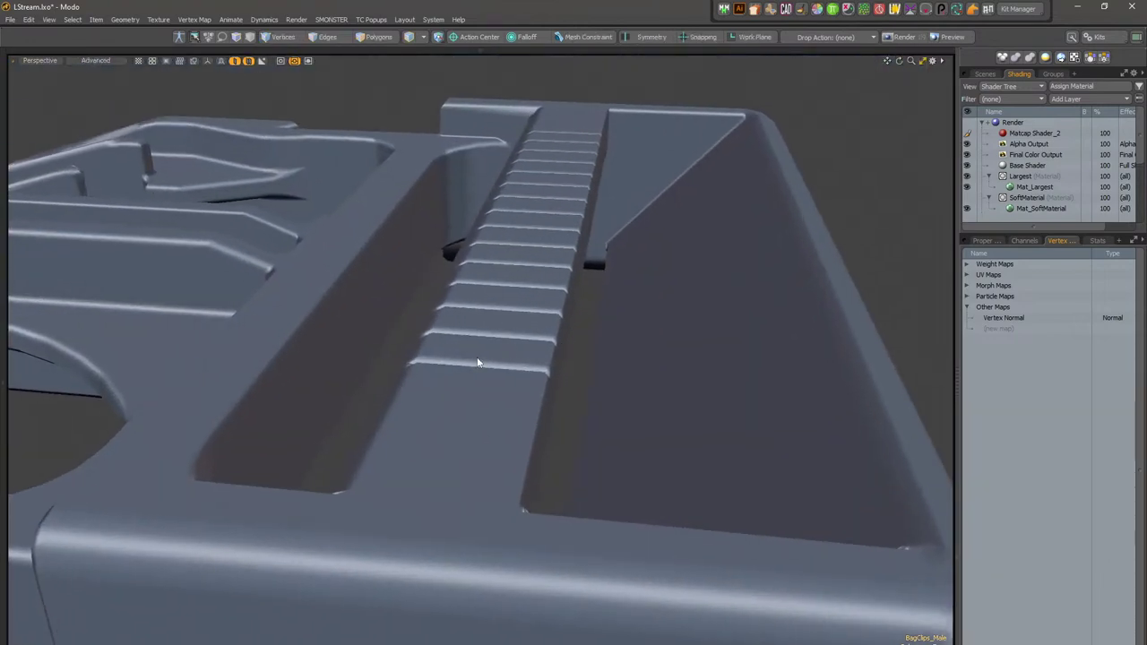
left_click_drag(362, 296, 511, 402, "alt")
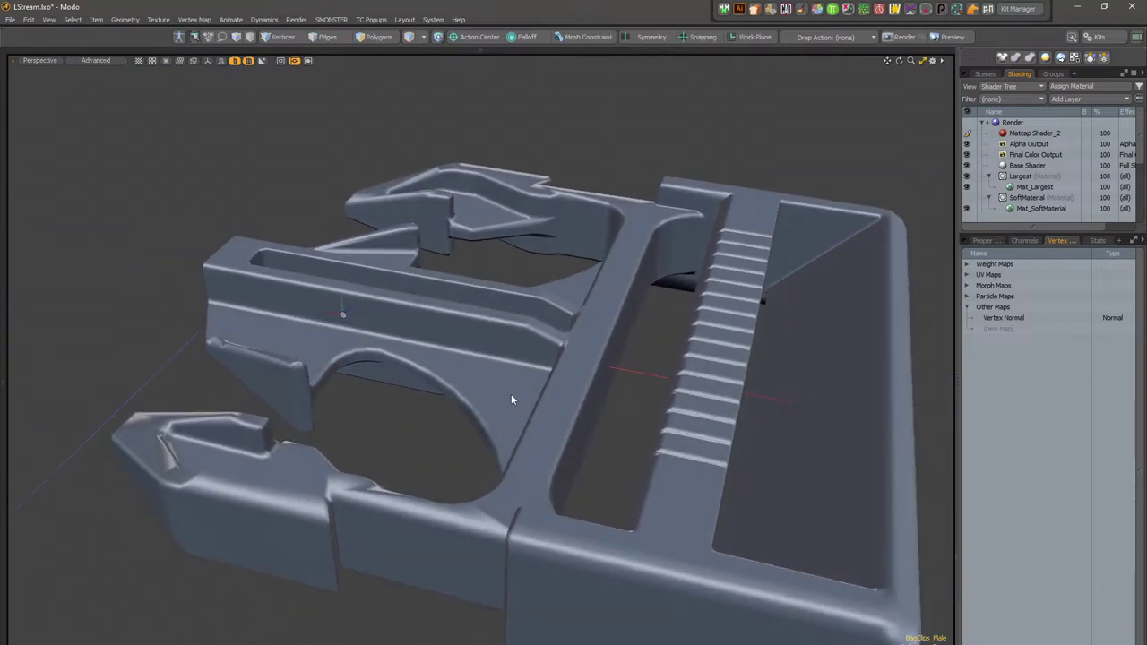
key("KP_4")
key("Tab")
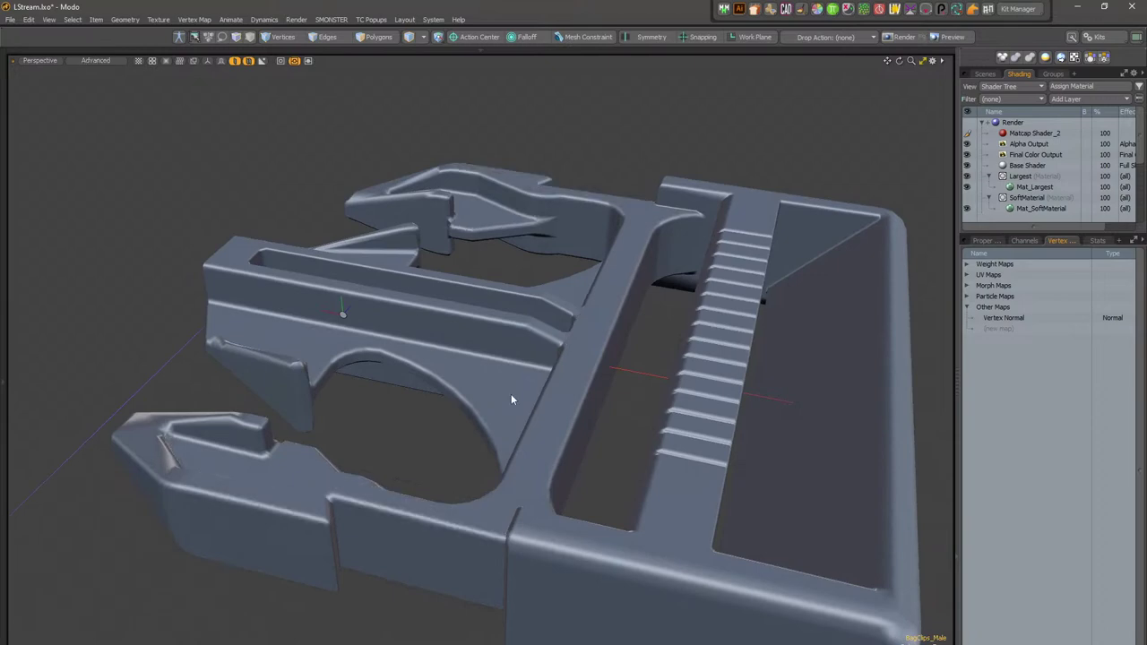
Step: Turn off the visibility of Matcap Shader_2 in the Shader Tree to view the clip's own materials
left_click_drag(511, 399, 565, 426, "alt")
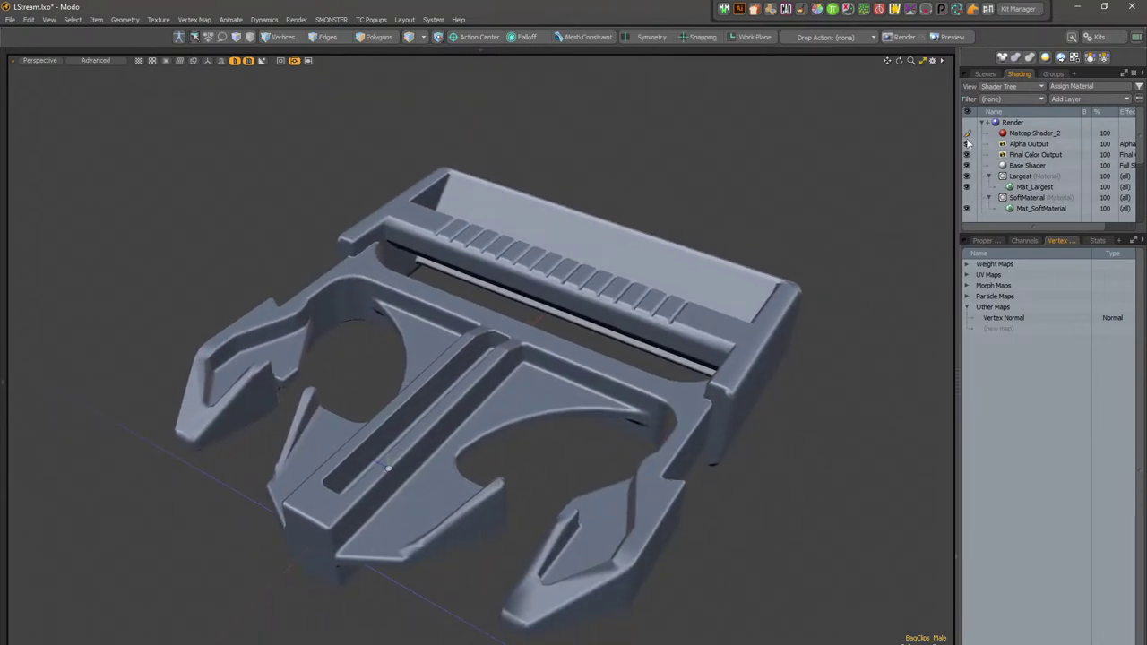
left_click(968, 134)
left_click_drag(619, 224, 677, 282, "alt")
Step: Select the Mat_Largest material and show its Diffuse and Specular settings
left_click(1037, 190)
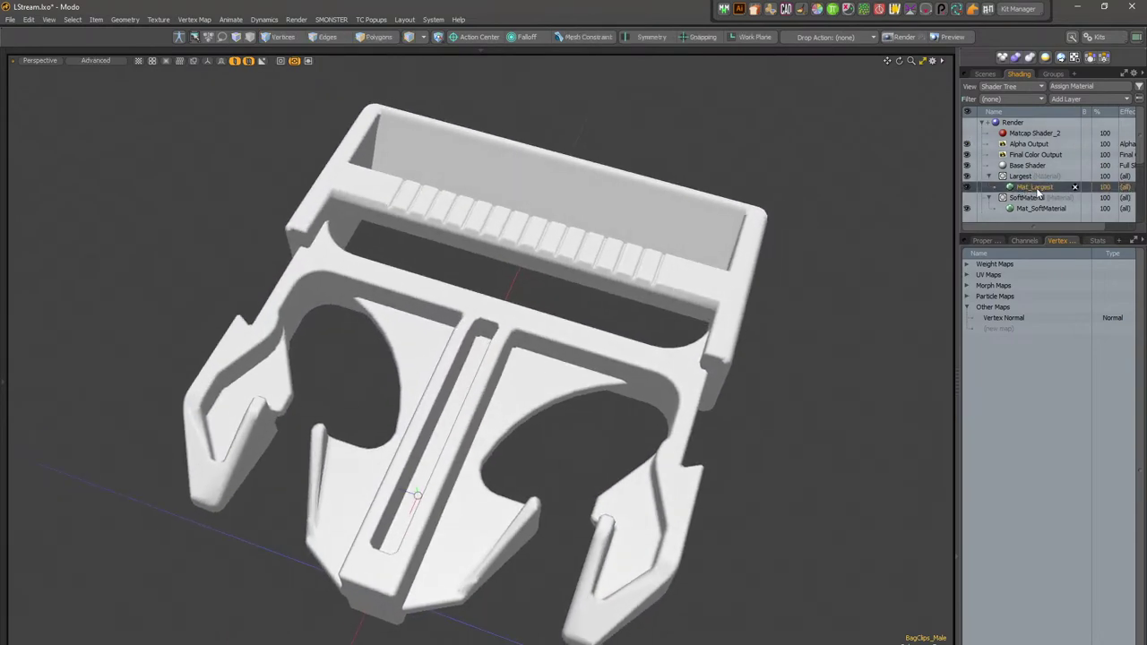
left_click(983, 241)
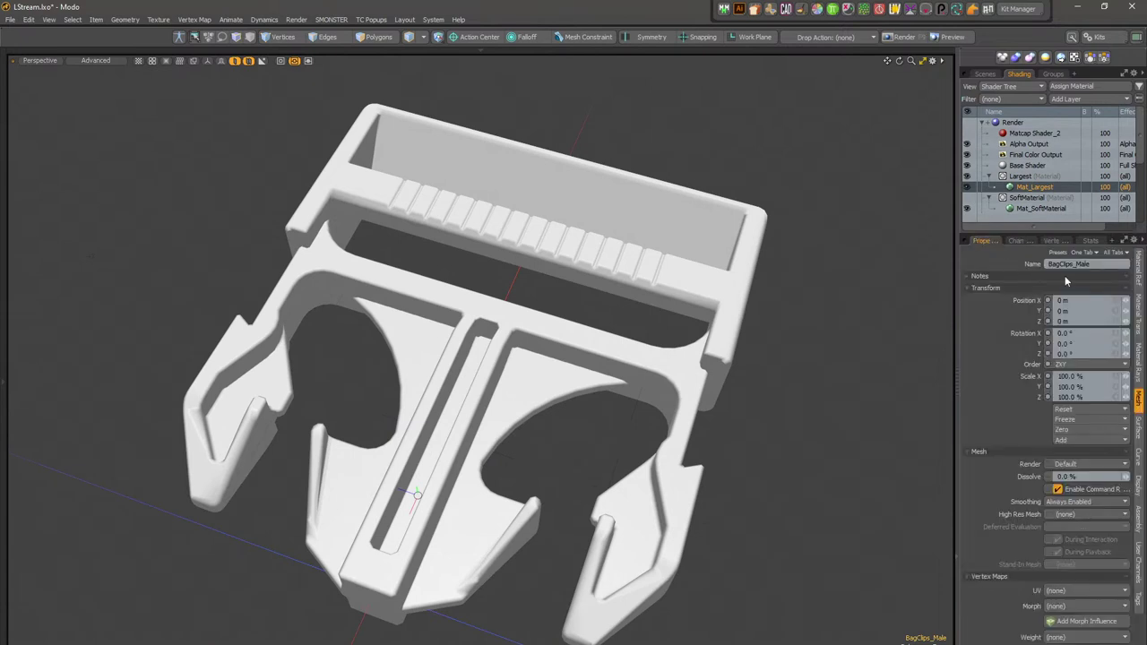
left_click(1139, 282)
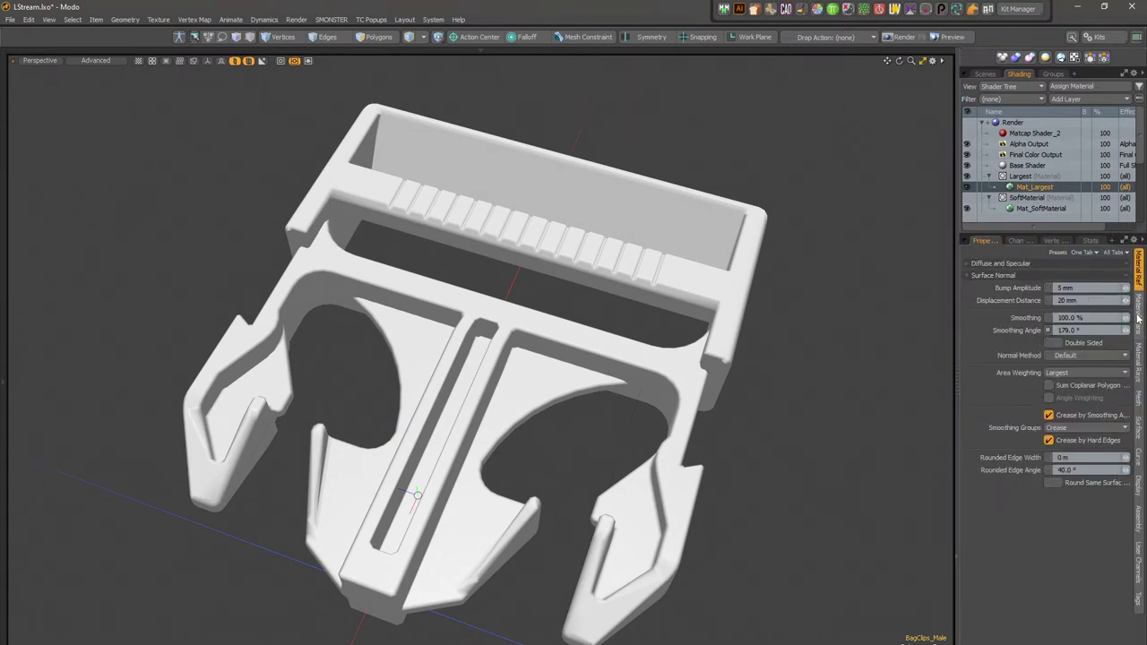
left_click(1139, 317)
left_click(1139, 281)
left_click(1108, 263)
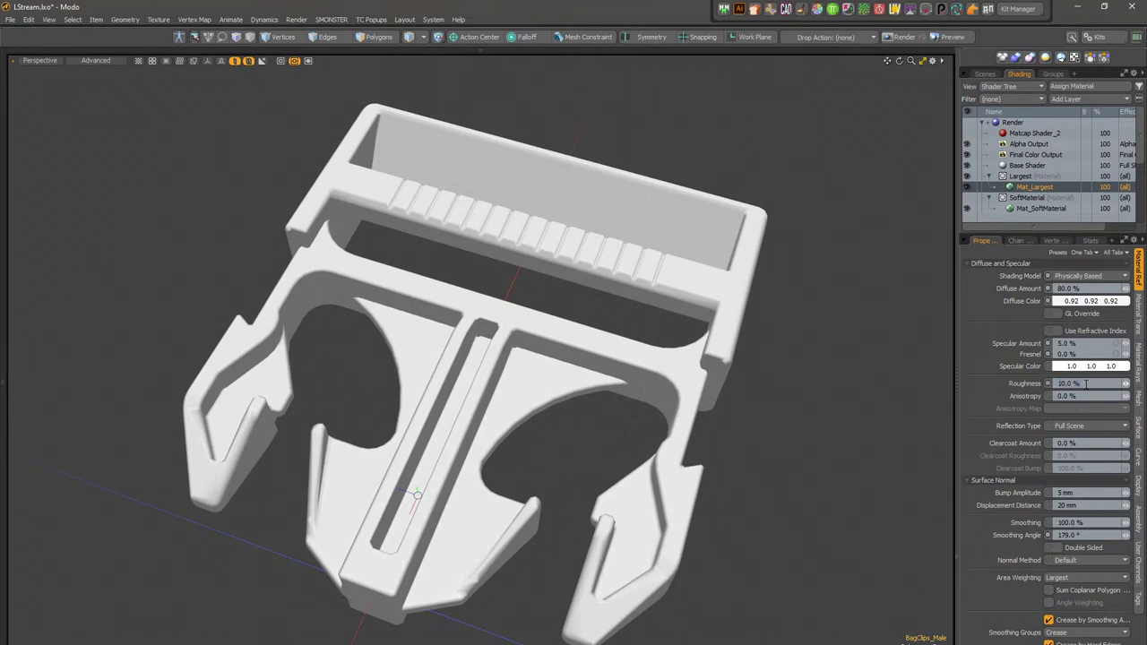
Step: Set Mat_Largest's specular amount to 20%, roughness to 2% and specular color to pink (0.94, 0.27, 0.39)
left_click_drag(427, 264, 513, 368, "alt")
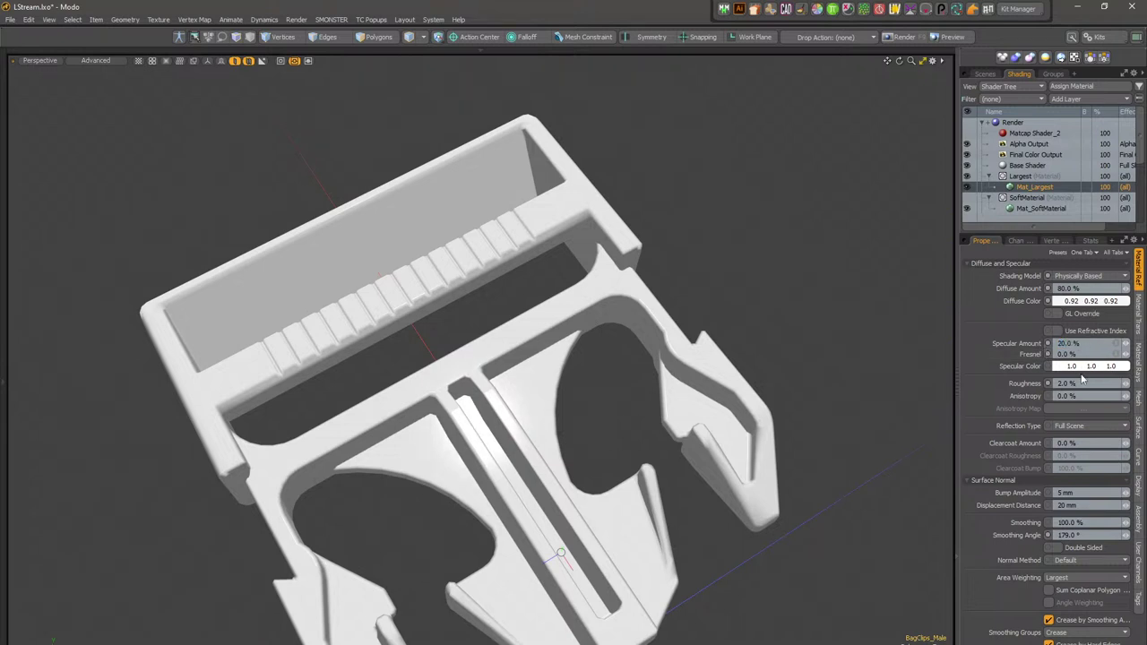
left_click(1108, 366)
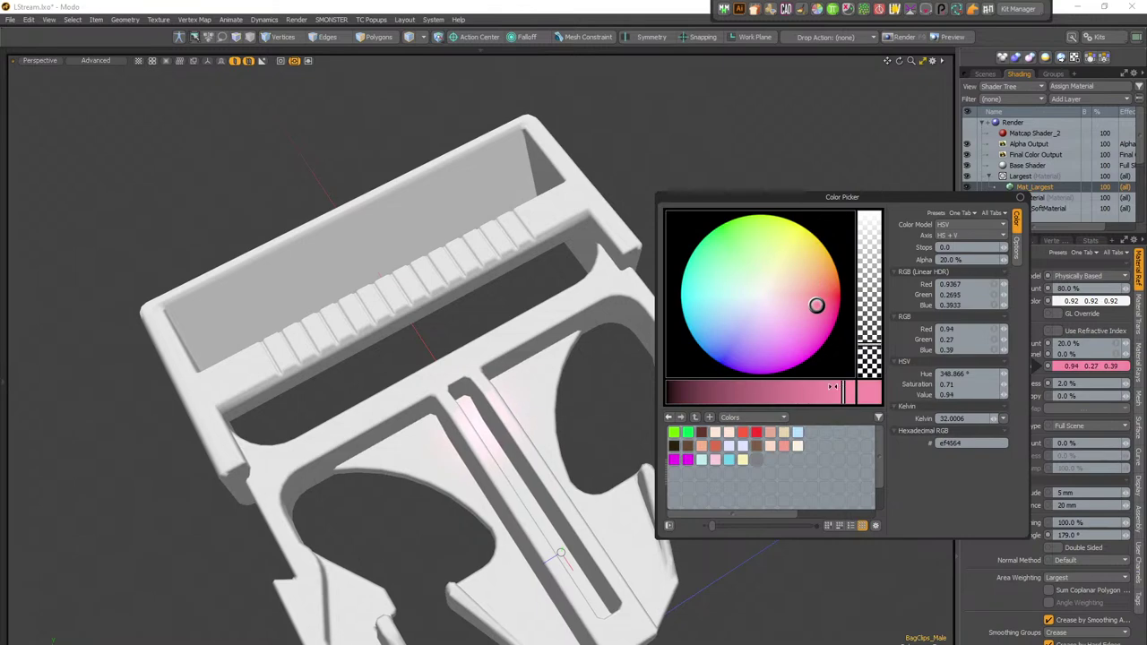
key("Escape")
left_click_drag(582, 310, 533, 316, "alt")
Step: Darken Mat_Largest's diffuse color to grey 0.26, 0.26, 0.26
left_click(1093, 301)
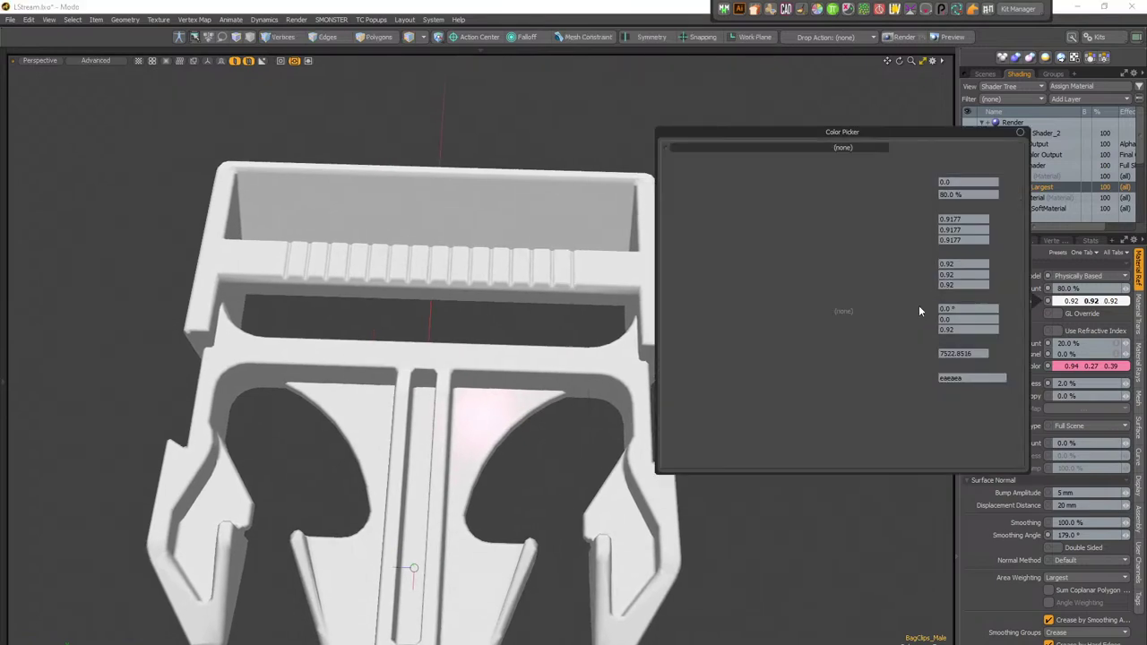
left_click_drag(690, 335, 715, 332)
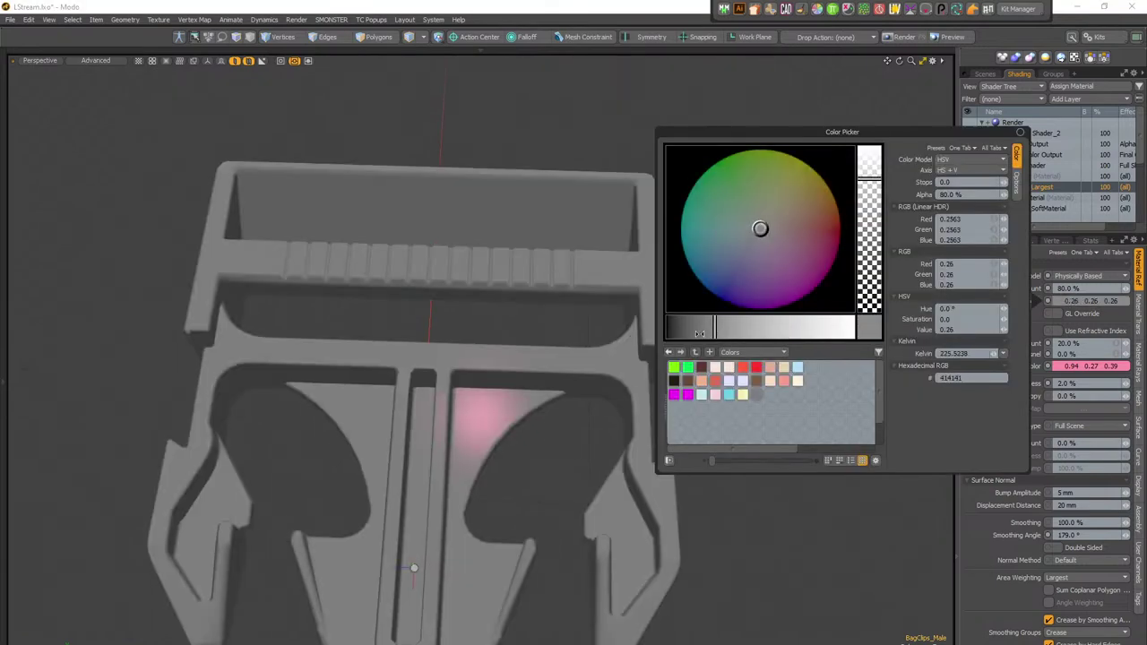
left_click(501, 136)
Step: Set Mat_Largest's specular amount to 100% and roughness to 1%, and examine the pink highlight across the clip's flat faces and bevels
left_click_drag(583, 386, 504, 224, "alt")
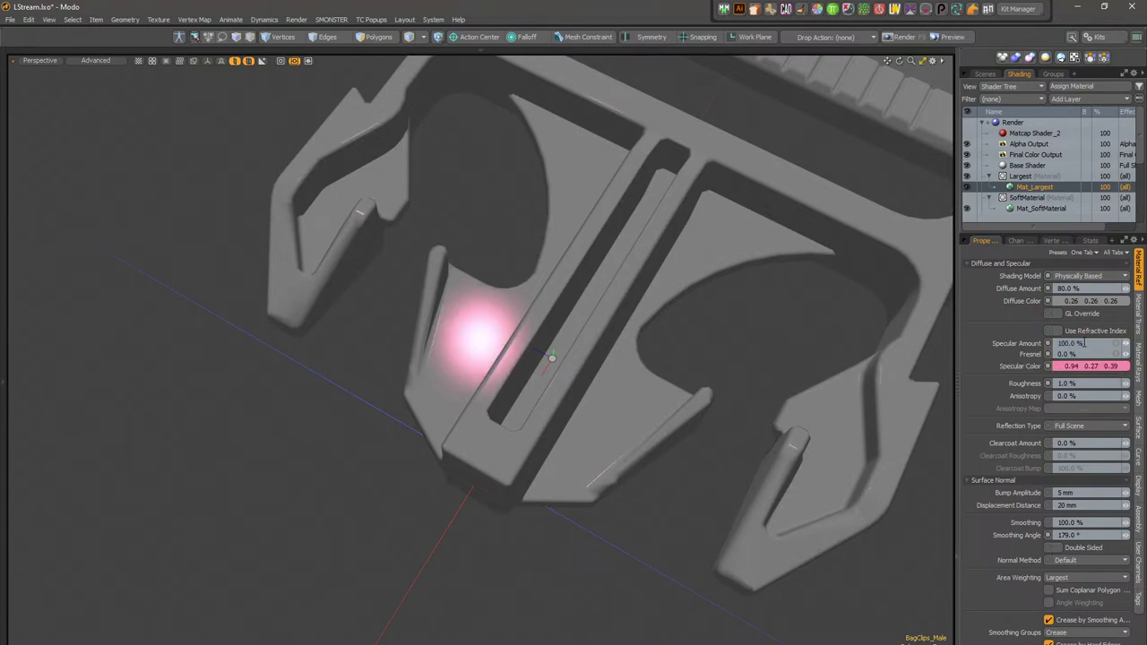
left_click_drag(578, 339, 495, 307, "alt")
left_click_drag(470, 347, 1015, 202, "alt")
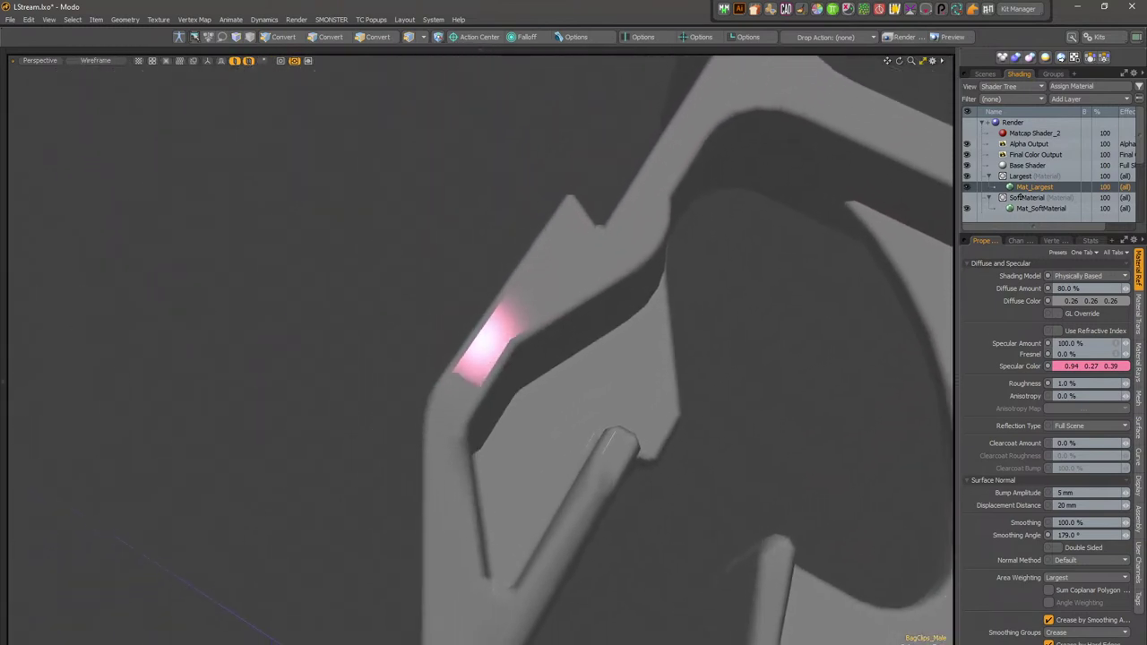
left_click_drag(1030, 156, 3, 480, "alt")
left_click_drag(550, 483, 941, 582, "alt")
left_click_drag(267, 228, 660, 468, "alt")
left_click_drag(472, 332, 578, 352, "alt")
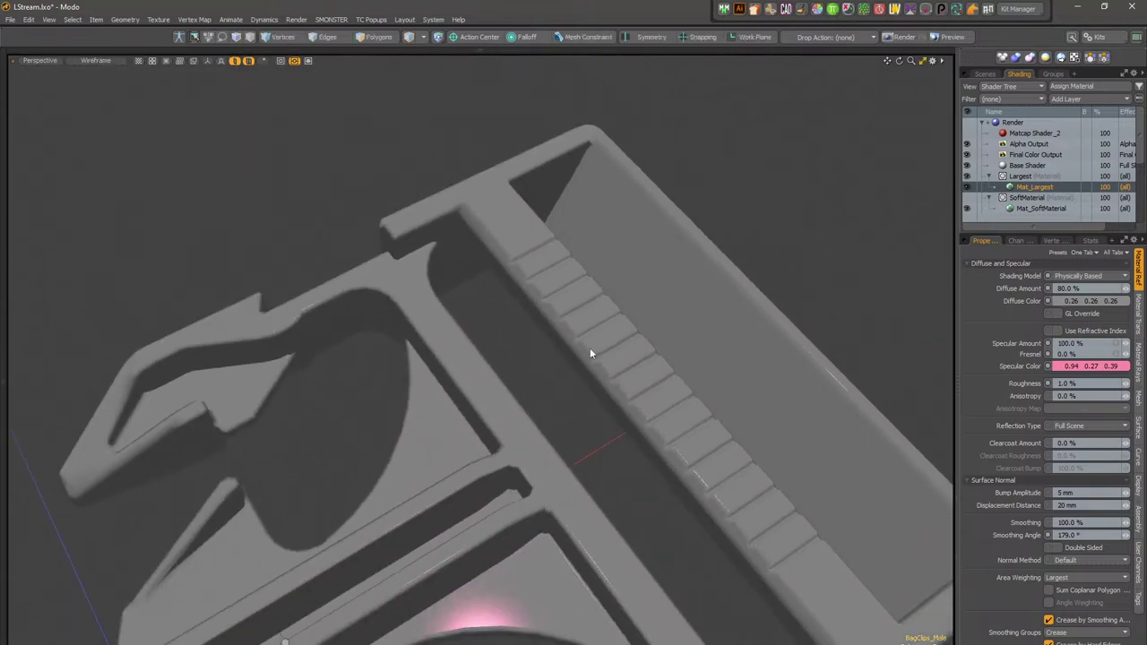
Step: Delete the Vertex Normal map from the clip and examine the pink highlight on the side arm and central faces
left_click(1067, 241)
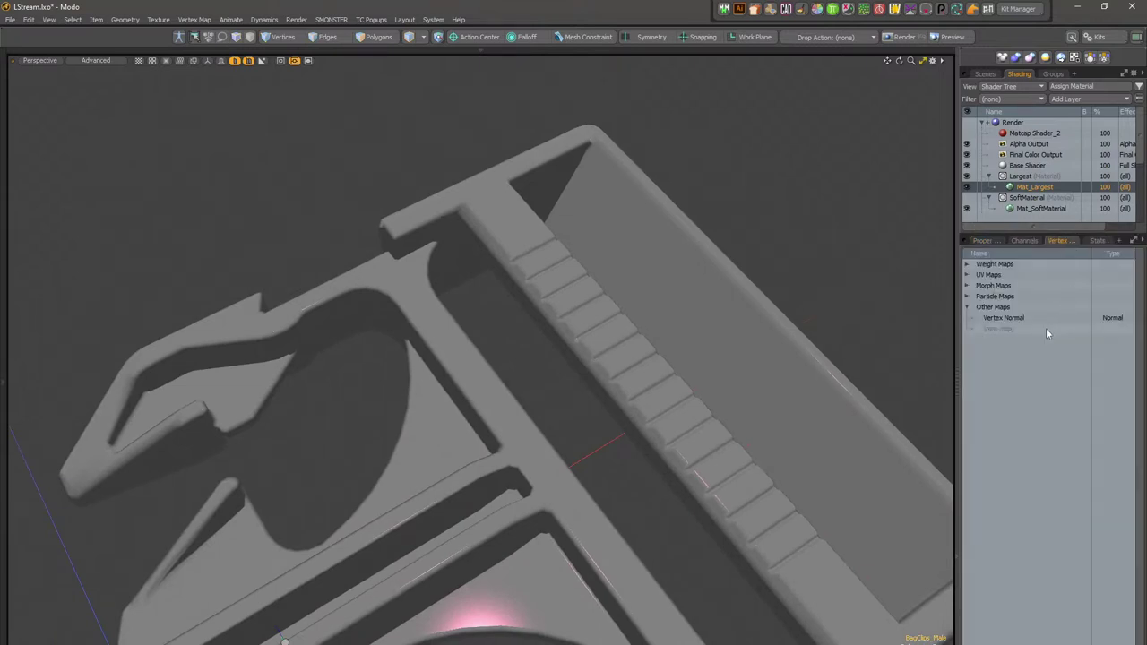
right_click(1023, 319)
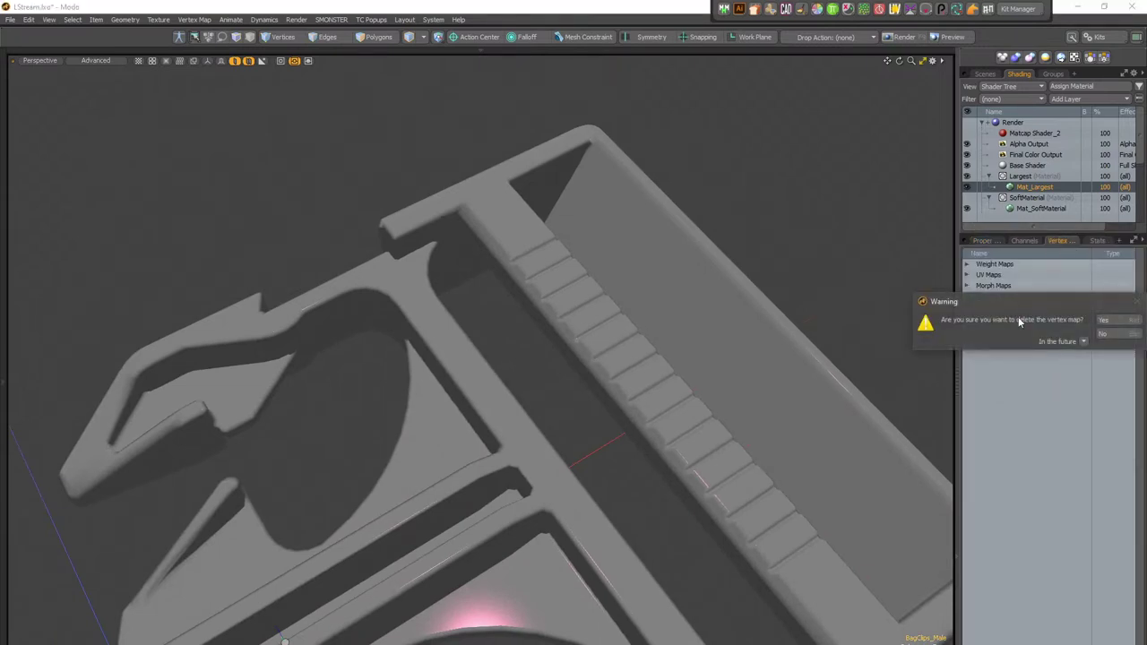
left_click_drag(405, 320, 499, 343, "alt")
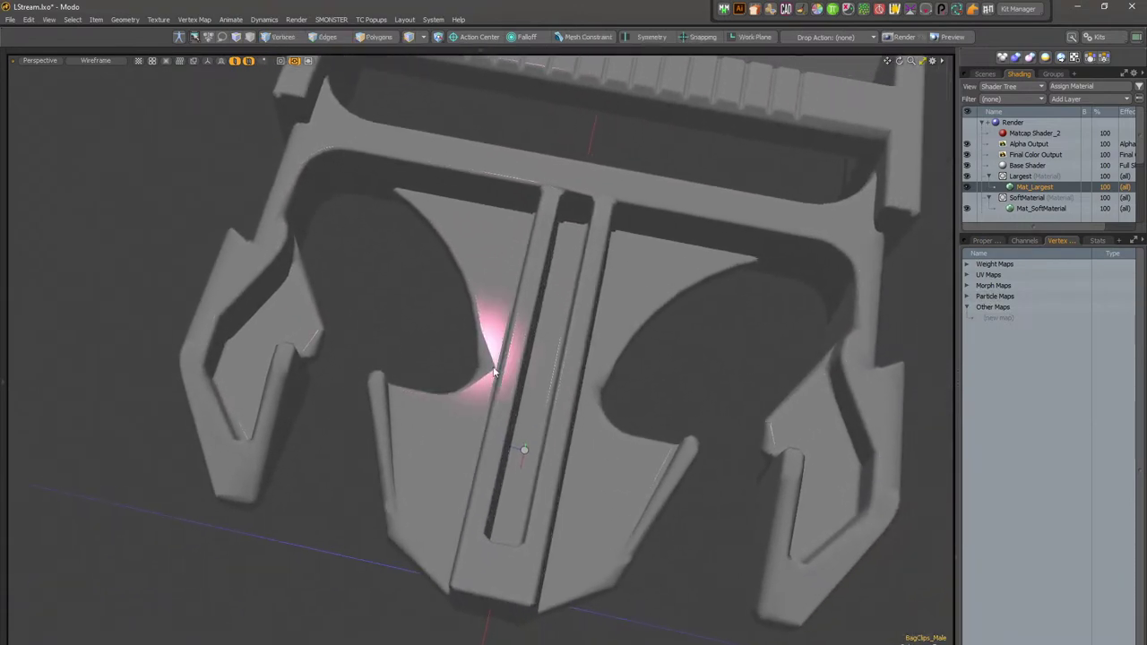
left_click_drag(528, 391, 809, 468, "alt")
left_click_drag(541, 334, 510, 335, "alt")
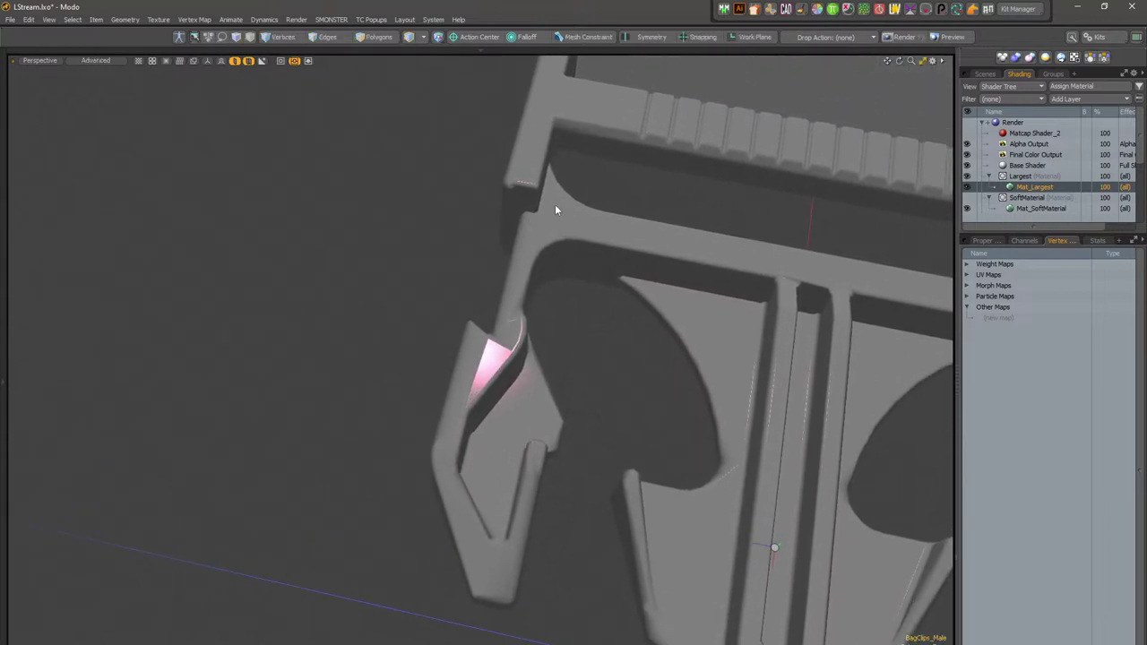
left_click_drag(730, 375, 495, 239, "alt+shift")
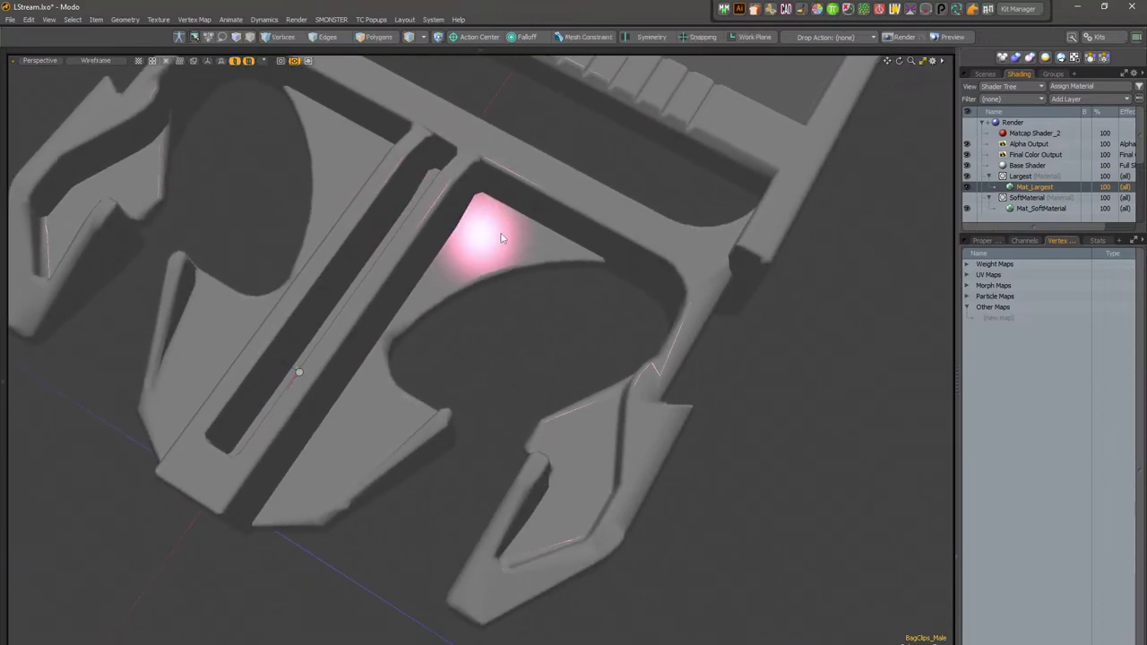
Step: Restore the clip's Vertex Normal map and examine the highlight on the side walls and arms
left_click_drag(502, 238, 481, 259, "alt")
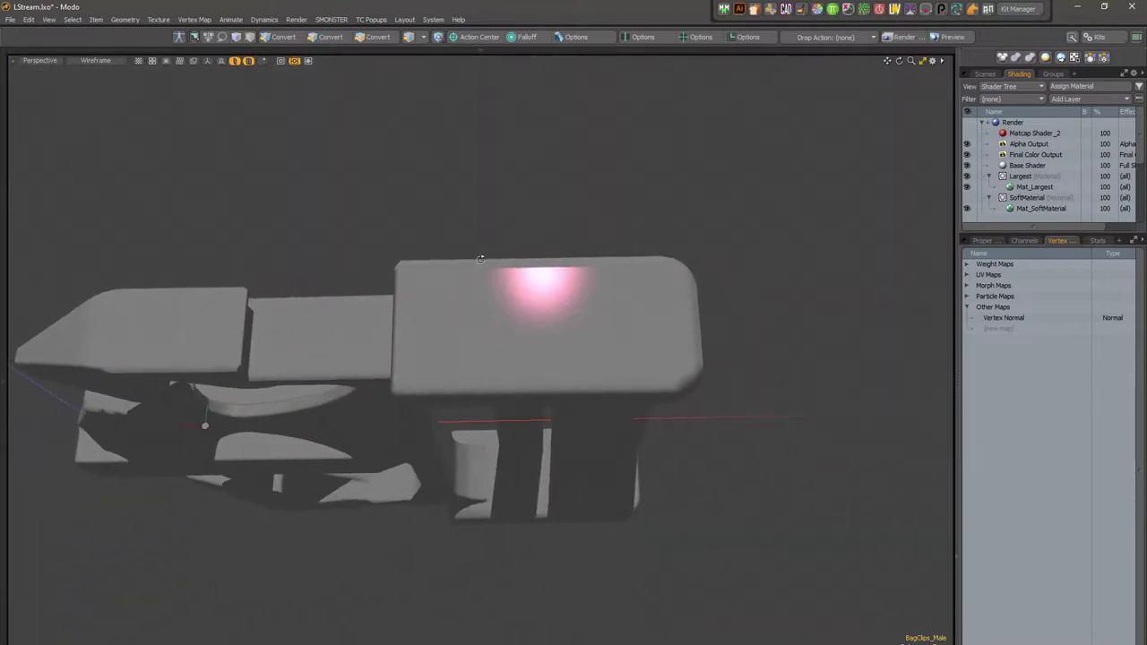
left_click_drag(552, 336, 673, 449, "alt")
scroll(332, 324, "down", 5)
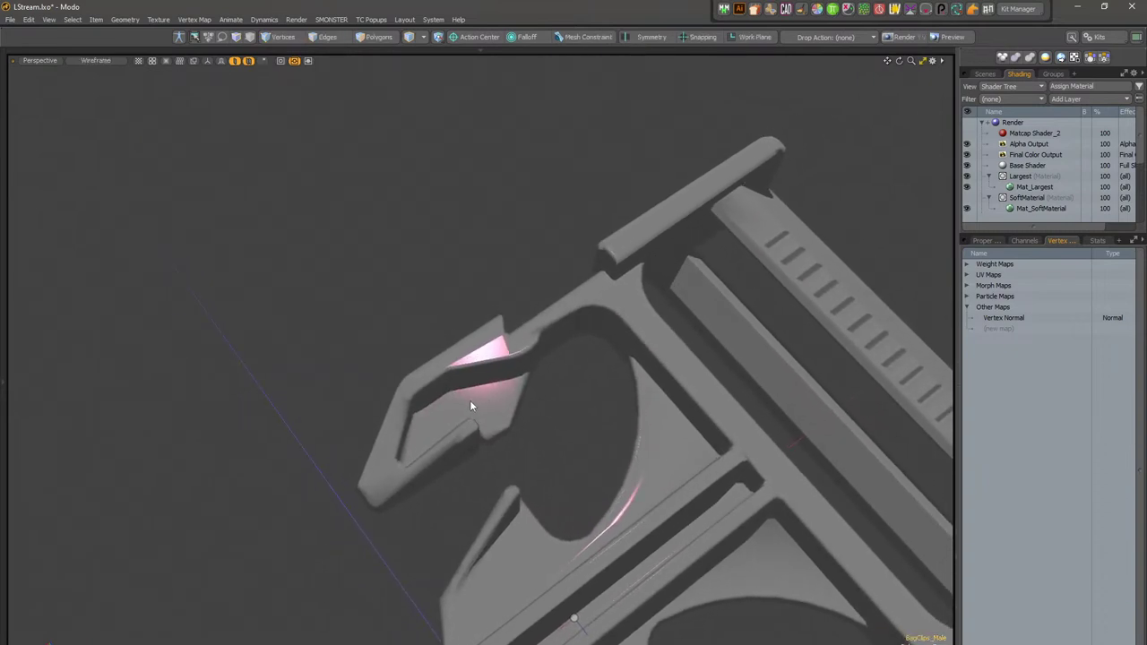
left_click_drag(470, 400, 513, 298, "alt")
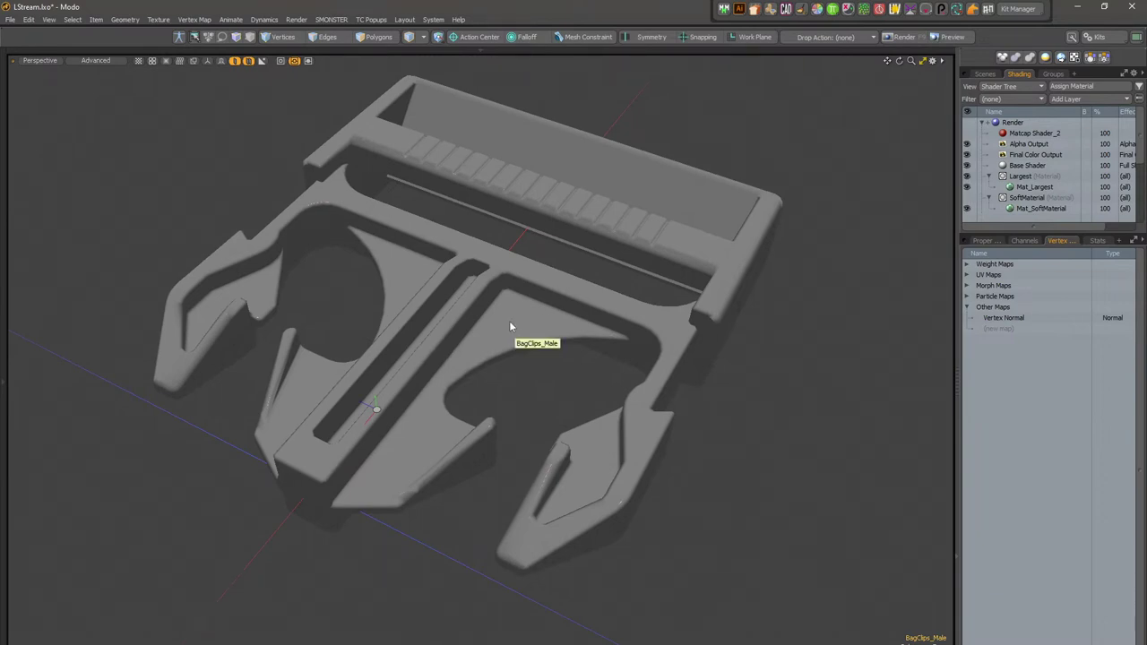
Step: Select the seven polygons forming the outer side wall of the clip's arm
mouse_move(521, 321)
left_mouse_down("alt+shift")
mouse_move(470, 297)
mouse_move(466, 332)
mouse_move(518, 490)
mouse_move(557, 448)
mouse_move(618, 443)
mouse_move(389, 314)
mouse_move(200, 239)
mouse_move(457, 296)
mouse_move(588, 282)
mouse_move(517, 349)
mouse_move(564, 400)
mouse_move(555, 410)
left_mouse_up("alt+shift")
scroll(477, 312, "up", 2, "alt")
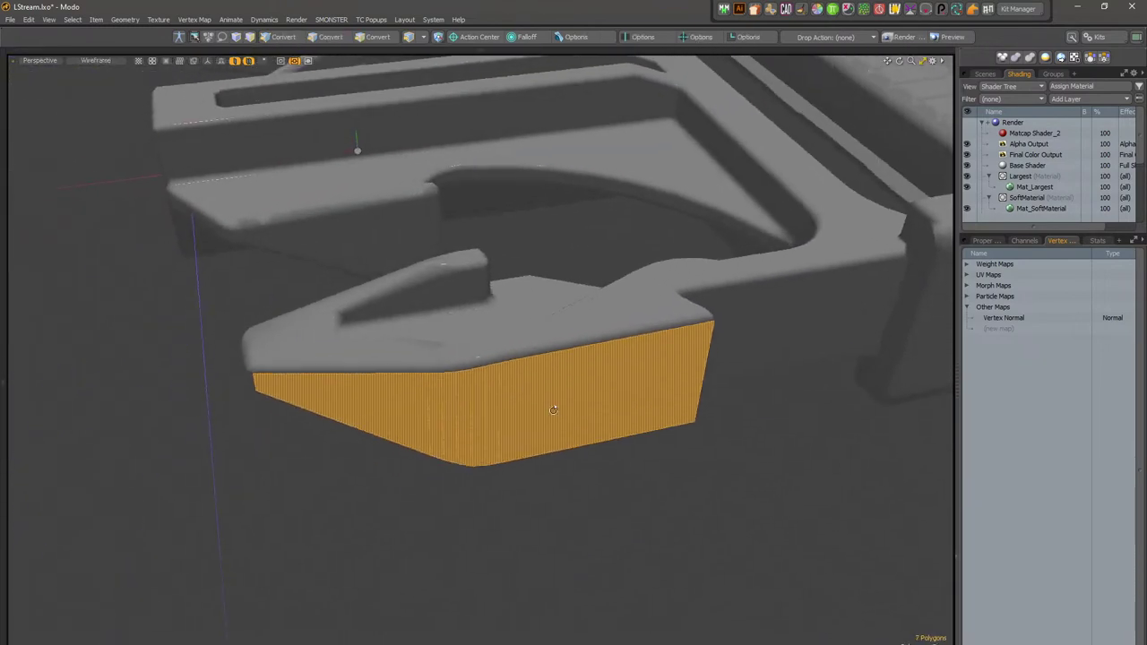
Step: Turn on the wireframe overlay and select the seven polygons of the outer side wall of the clip's arm
key("ctrl+3")
left_click(611, 398)
mouse_move(625, 493)
left_mouse_down("alt")
mouse_move(495, 364)
mouse_move(662, 321)
mouse_move(453, 374)
mouse_move(517, 402)
mouse_move(491, 302)
mouse_move(685, 266)
left_mouse_up("alt")
key("Escape")
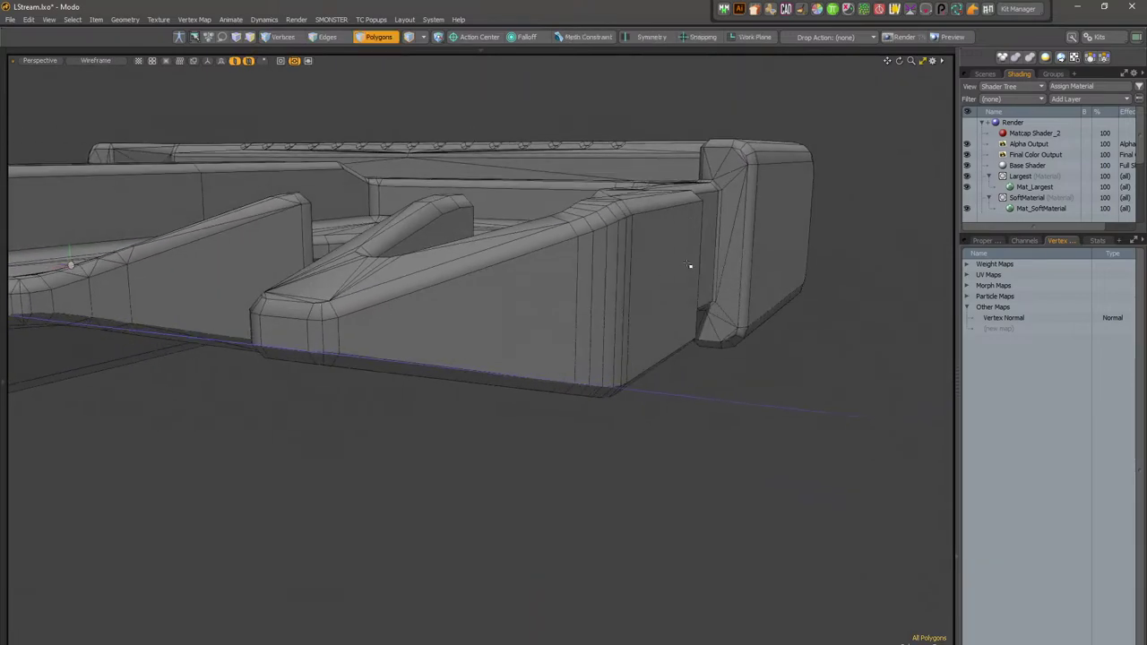
left_click_drag(562, 292, 563, 316, "alt")
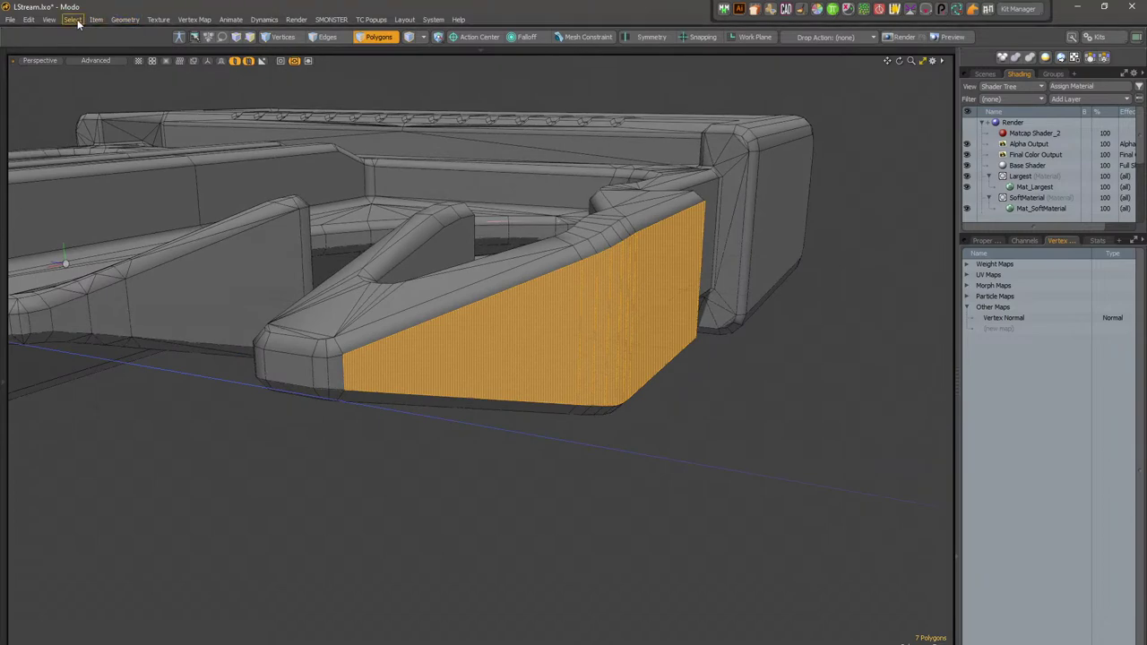
Step: Select the eighteen polygons forming the flat top face of the clip's side arm
left_click(111, 169)
left_click_drag(640, 358, 550, 443, "alt")
left_click_drag(466, 556, 512, 511, "alt")
left_click_drag(426, 404, 572, 379, "alt+shift")
left_click_drag(518, 223, 555, 296, "alt")
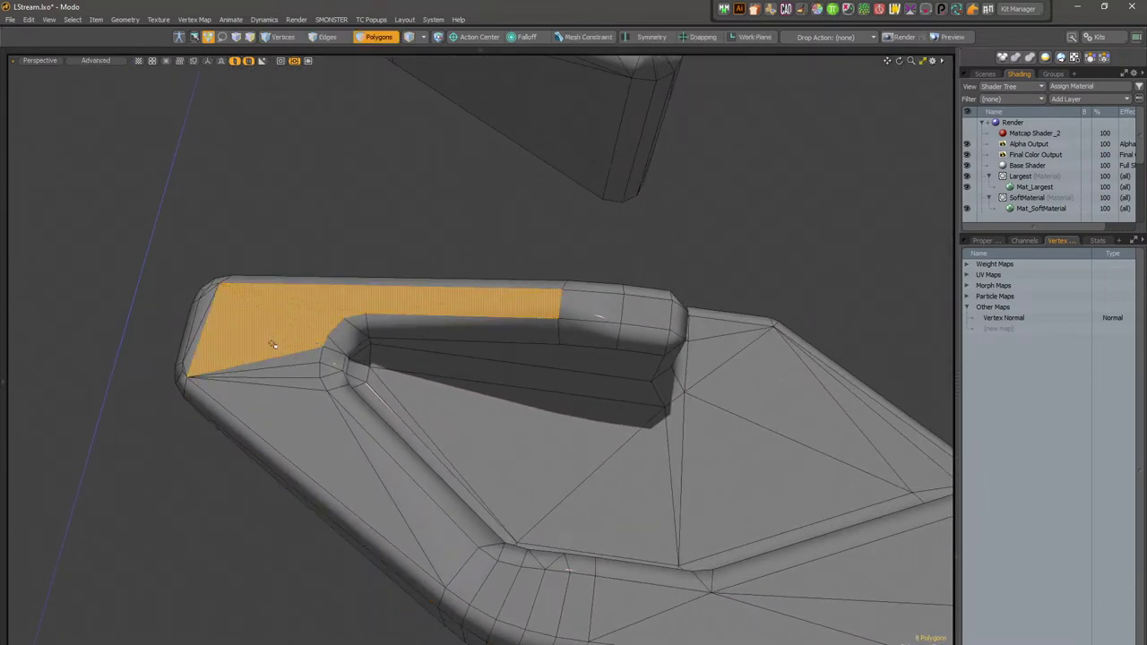
left_click(289, 429, "shift")
left_click_drag(471, 557, 452, 360, "alt")
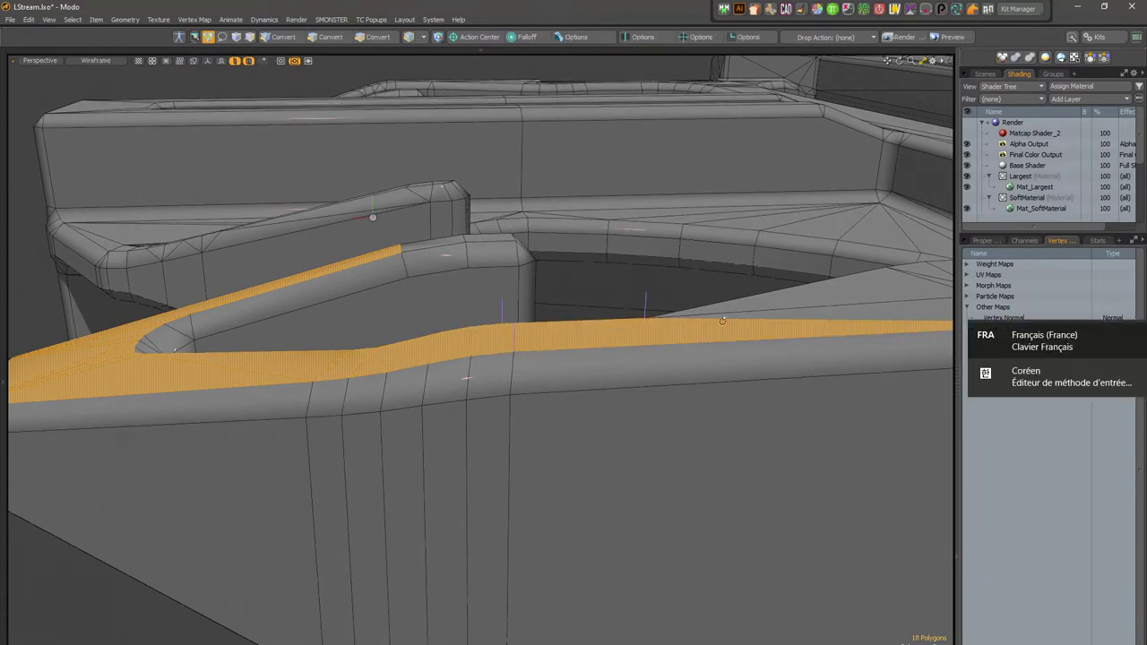
Step: Select only the four large polygons at both ends of the arm's curved top section, and clear the selection
left_click_drag(610, 349, 548, 258, "alt")
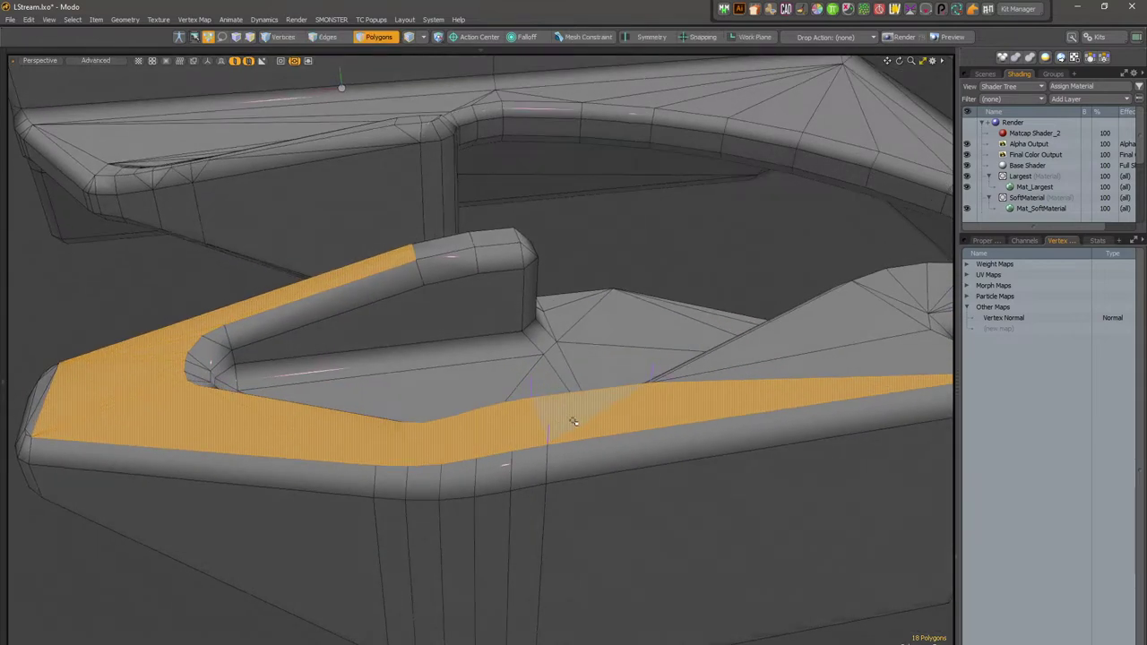
left_click(569, 426)
left_click(357, 452, "shift")
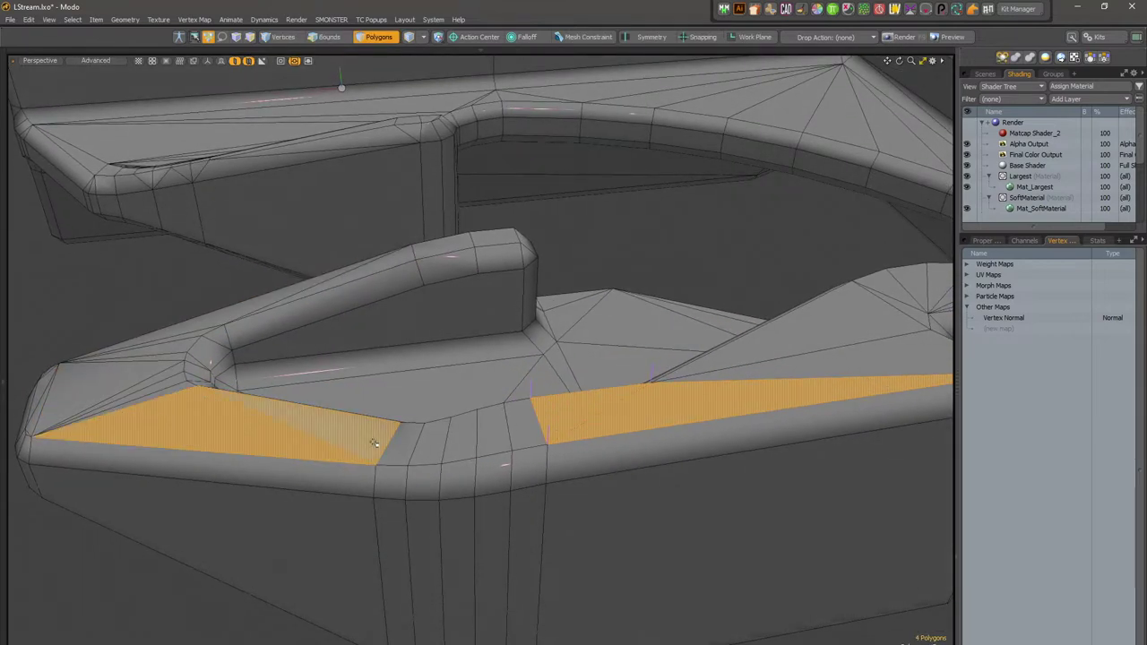
left_click_drag(543, 430, 527, 123, "alt")
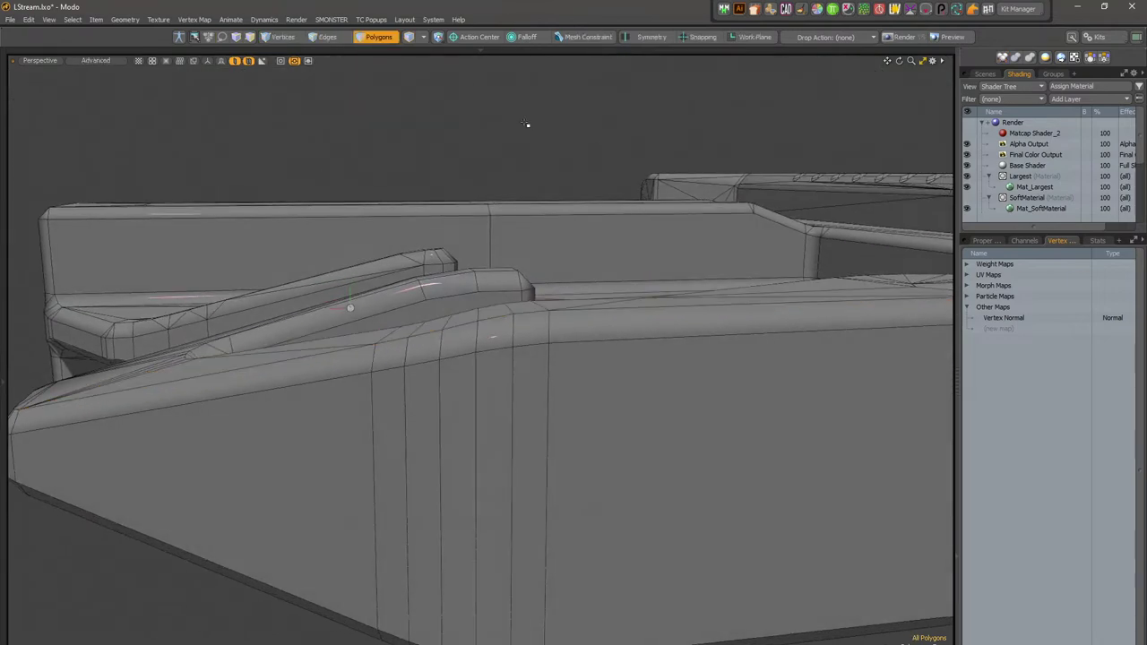
left_click_drag(526, 123, 431, 342, "alt")
Step: Select the fifteen polygons of the flat face around the arm's tip and examine the wireframe triangulation there
scroll(841, 182, "down", 4)
key("3")
left_click_drag(463, 409, 463, 459, "alt")
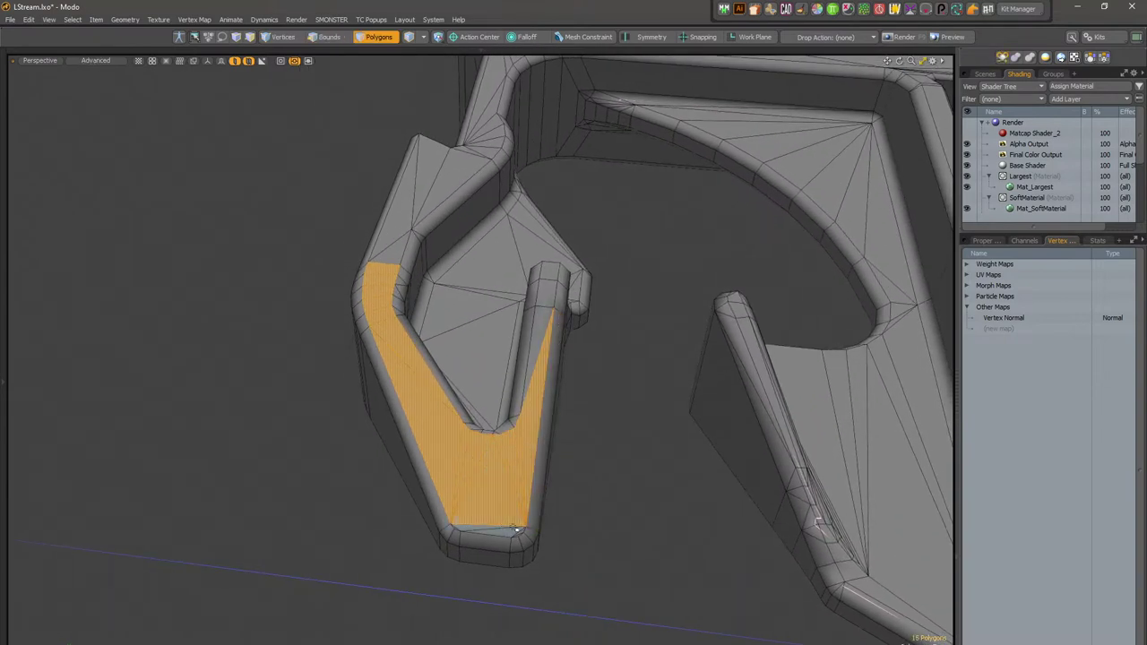
left_click_drag(491, 546, 574, 523, "ctrl+alt")
key("5")
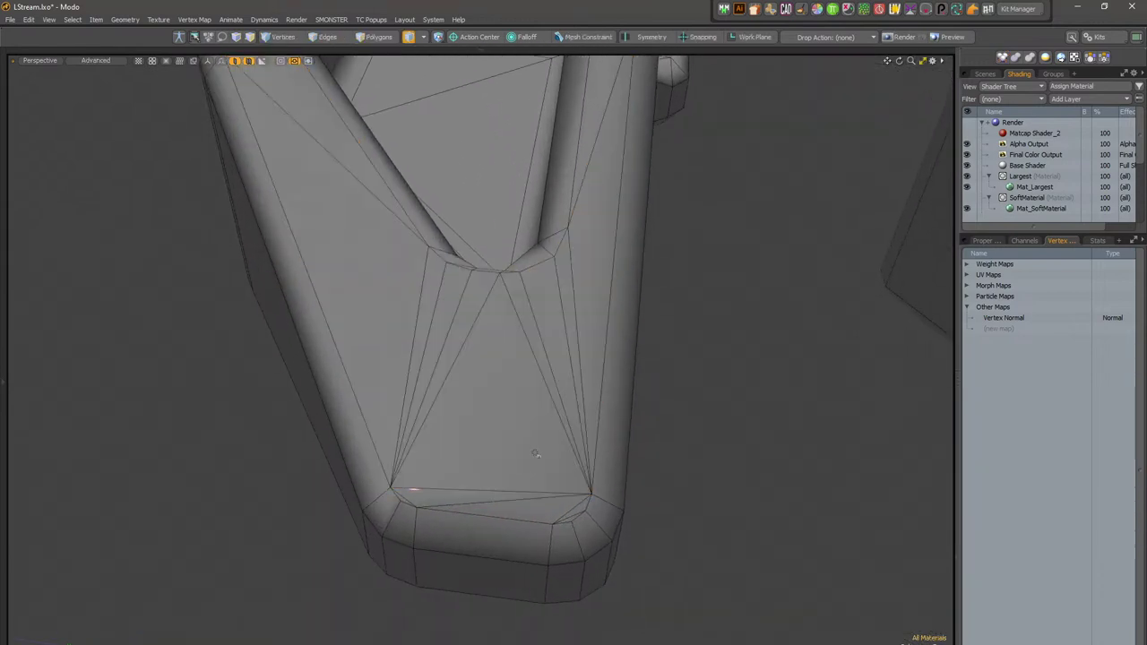
mouse_move(568, 389)
left_mouse_down("ctrl+alt")
mouse_move(487, 419)
mouse_move(469, 469)
mouse_move(502, 439)
mouse_move(530, 452)
mouse_move(461, 517)
mouse_move(311, 413)
mouse_move(369, 376)
left_mouse_up("ctrl+alt")
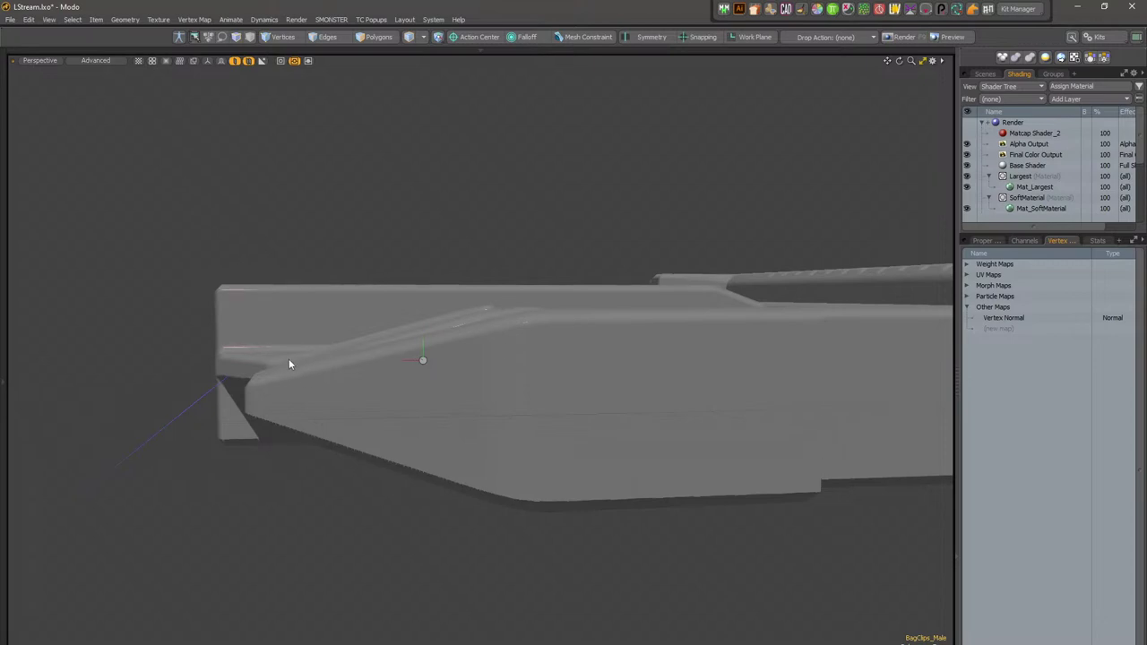
Step: Toggle the wireframe overlay and examine the pink highlight along the clip's inner prong
left_click_drag(383, 301, 633, 318, "alt")
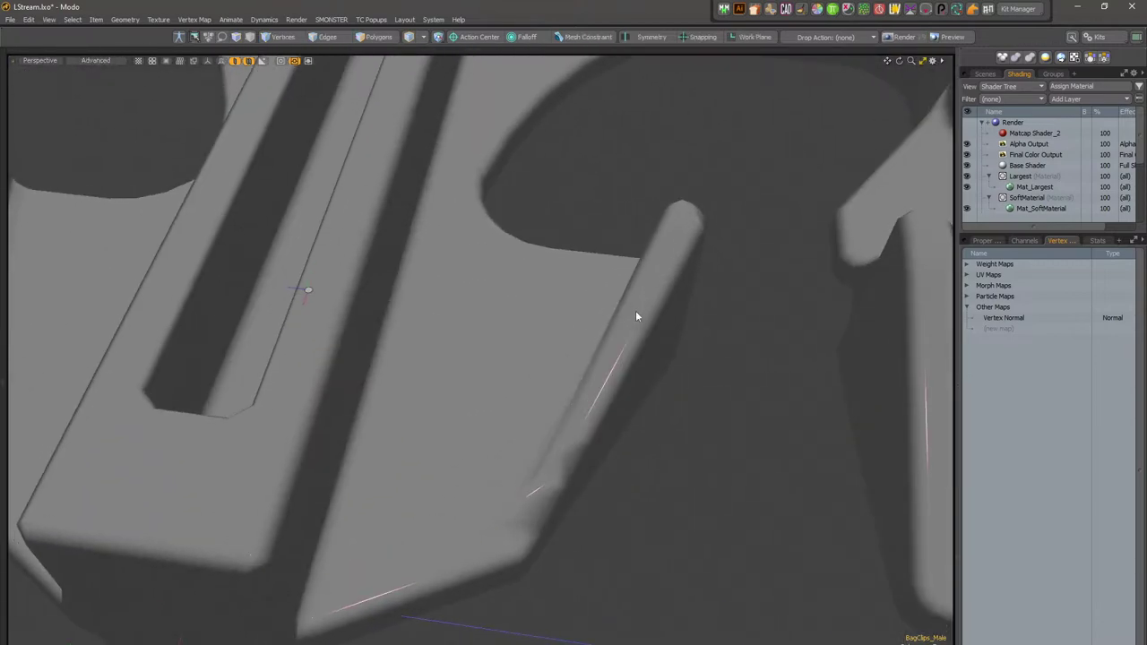
key("ctrl+3")
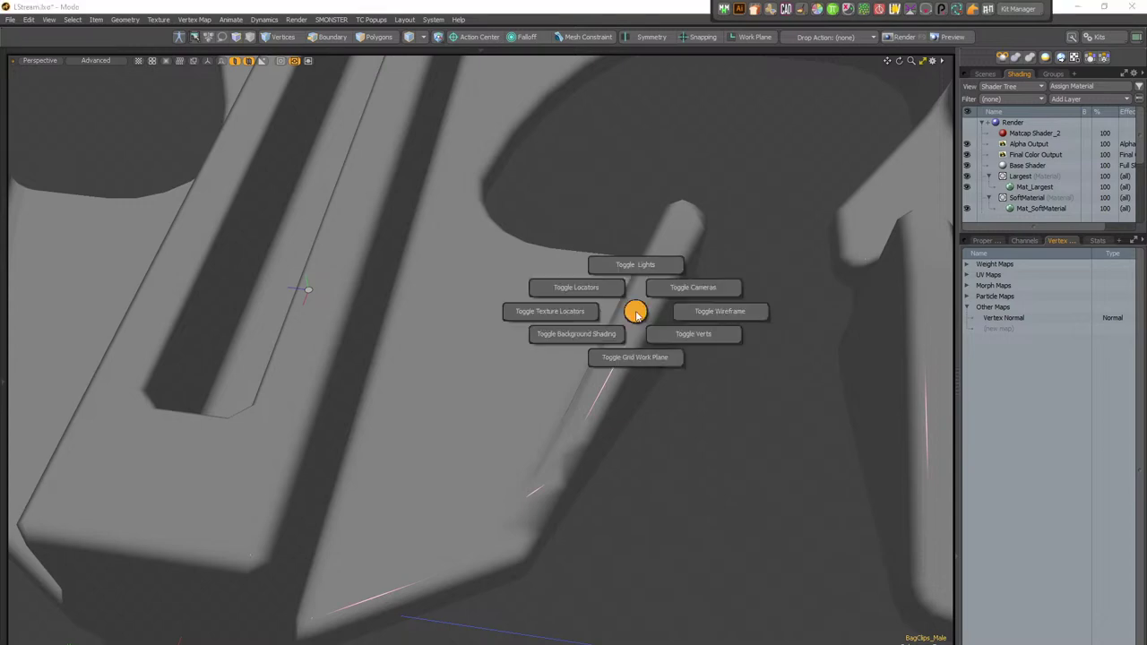
left_click(733, 320)
left_click_drag(679, 320, 597, 339, "alt")
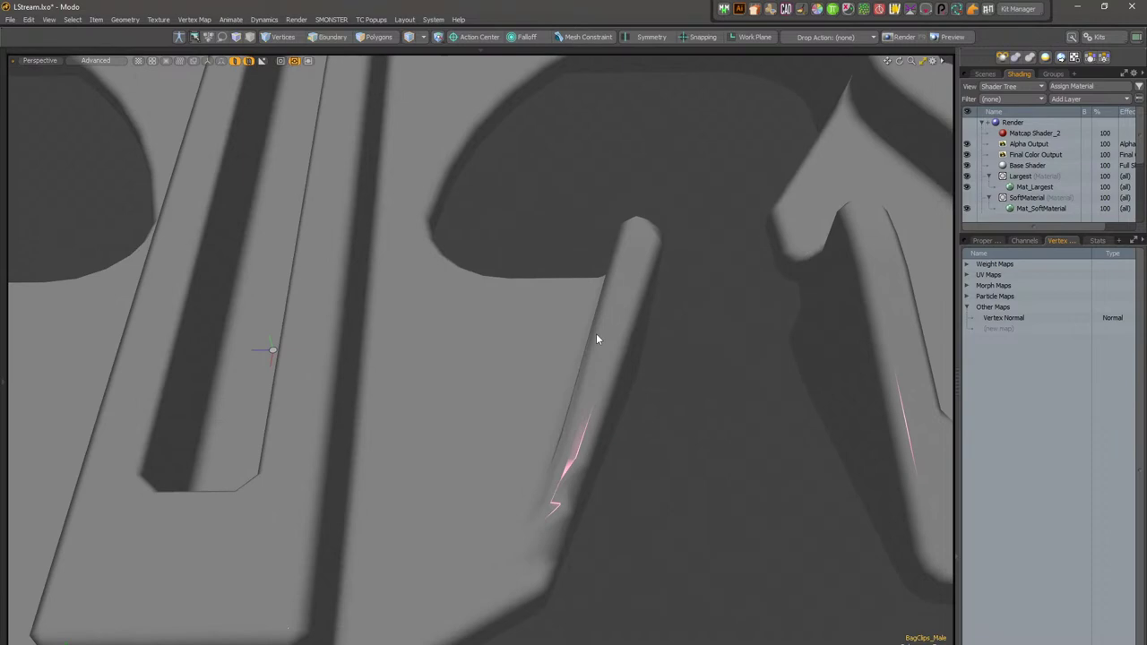
key("ctrl+space")
left_click(594, 335)
key("ctrl+3")
left_click(651, 337)
Step: Bring the whole clip into view and open the 3D viewport's visibility properties
left_click_drag(623, 339, 595, 357, "alt")
scroll(645, 356, "down", 5)
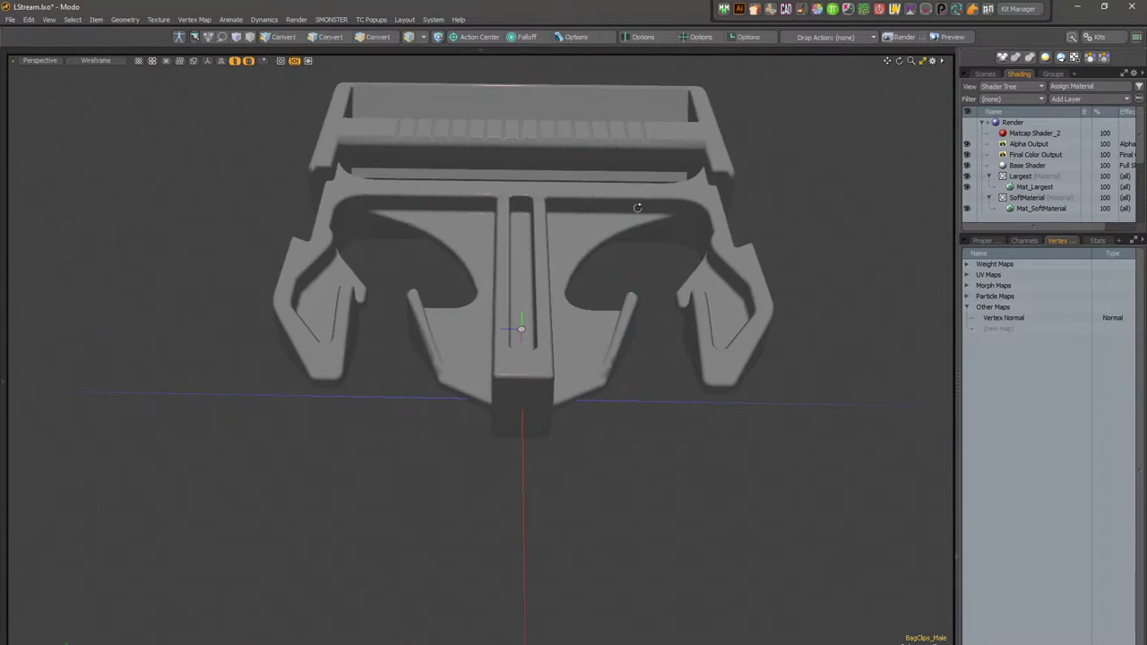
left_click_drag(645, 199, 545, 264, "alt")
key("o")
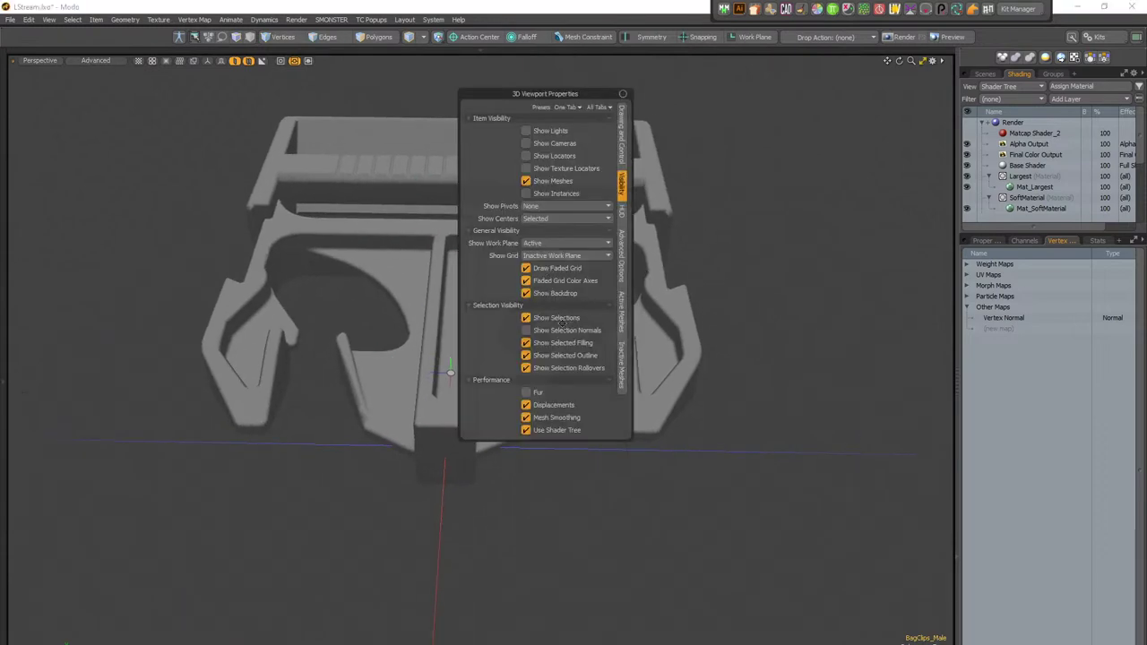
Step: Select the narrow bevel strip of polygons along the end corner of the clip's ribbed bar
left_click_drag(708, 300, 401, 352, "alt")
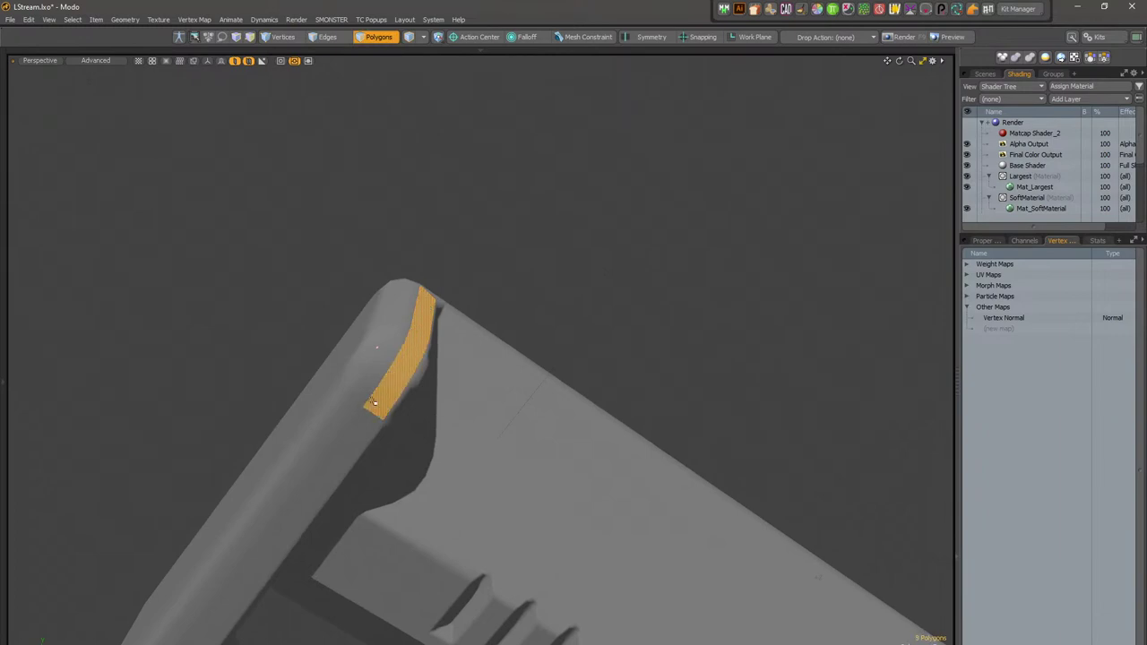
left_click_drag(403, 405, 418, 471, "alt")
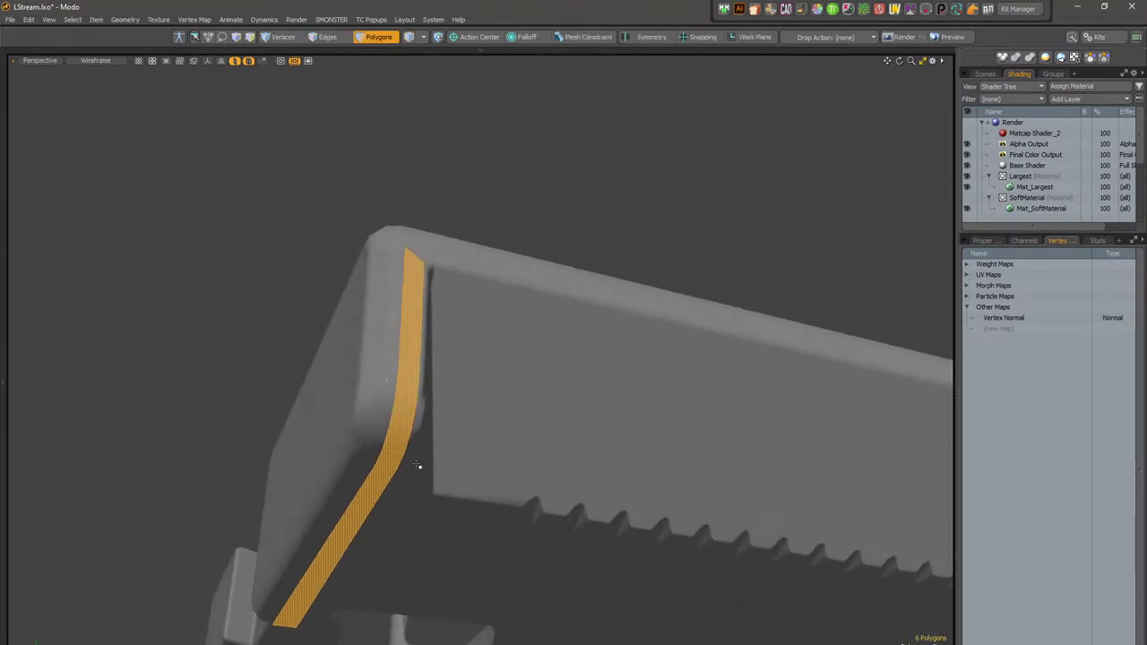
key("Delete")
Step: Show the wireframe overlay and select the sixteen polygons of the flat inner face beside the ribbed bar
left_click_drag(384, 416, 417, 364, "alt")
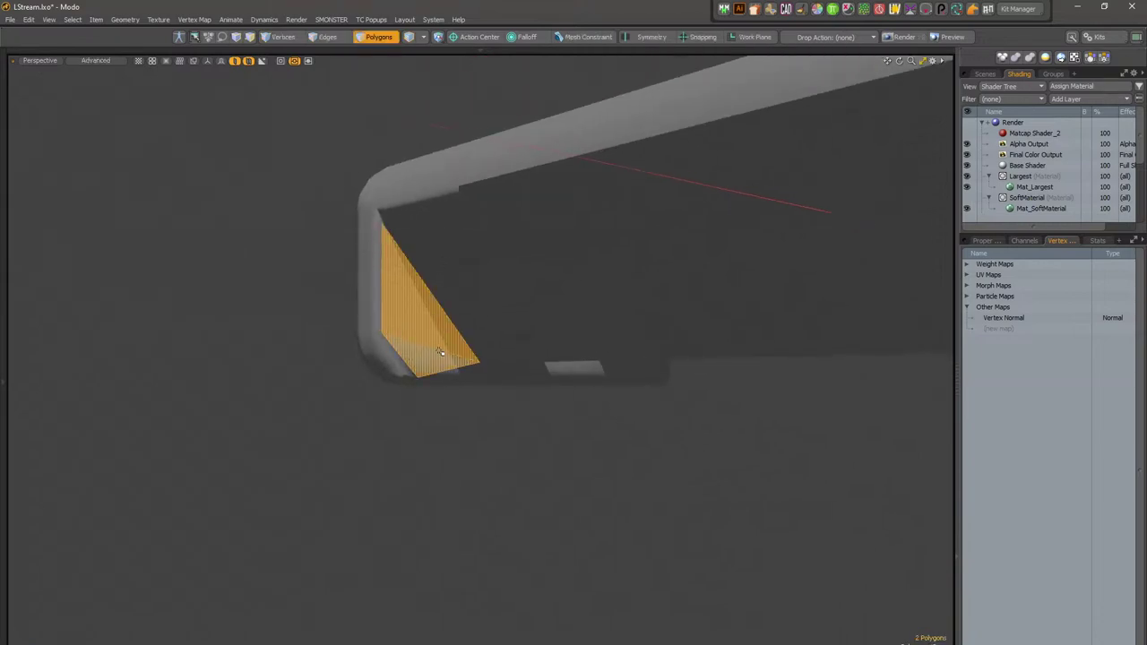
key("ctrl+3")
left_click(522, 350)
mouse_move(527, 357)
left_mouse_down("alt")
mouse_move(481, 320)
mouse_move(468, 356)
mouse_move(399, 366)
mouse_move(408, 378)
mouse_move(485, 370)
mouse_move(565, 338)
mouse_move(671, 436)
mouse_move(257, 354)
mouse_move(472, 361)
mouse_move(404, 377)
mouse_move(360, 229)
mouse_move(394, 277)
mouse_move(383, 274)
mouse_move(395, 233)
left_mouse_up("alt")
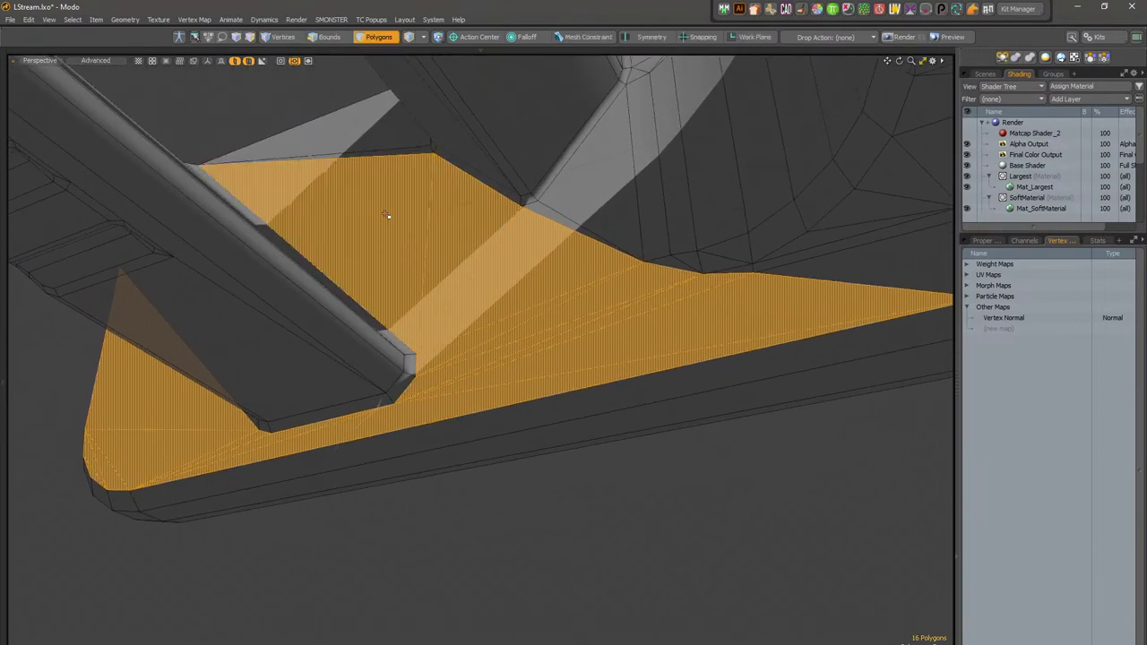
left_click_drag(524, 301, 570, 334, "alt")
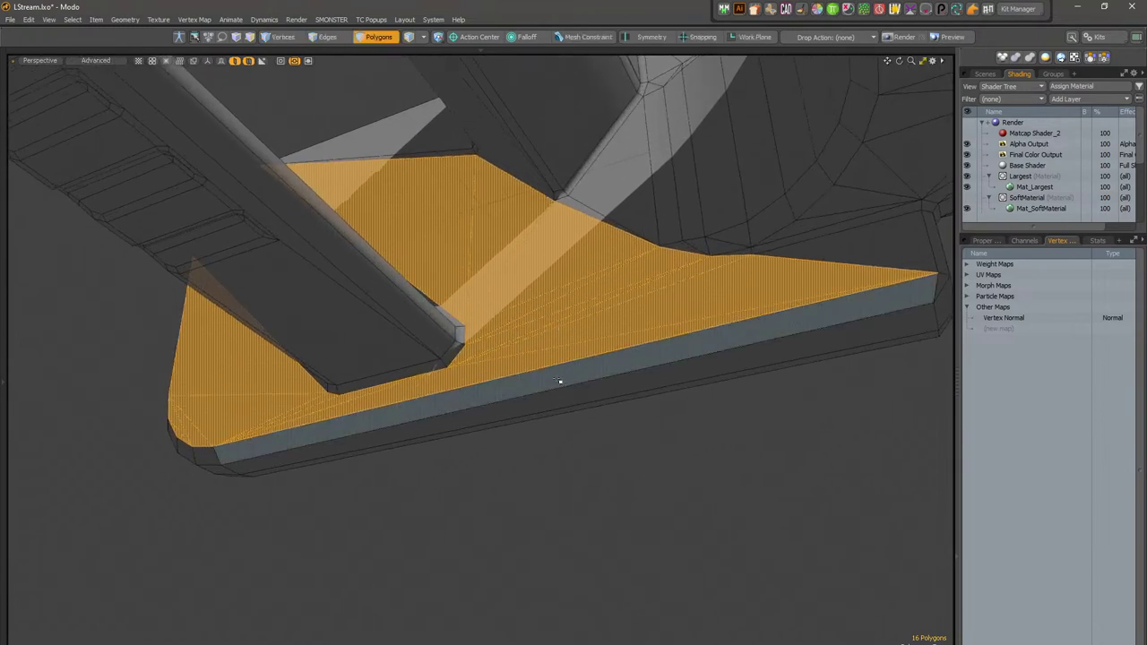
Step: Leave polygon selection, enable Matcap Shader_2, and examine its shading across the clip's flat faces and bevels
key("5")
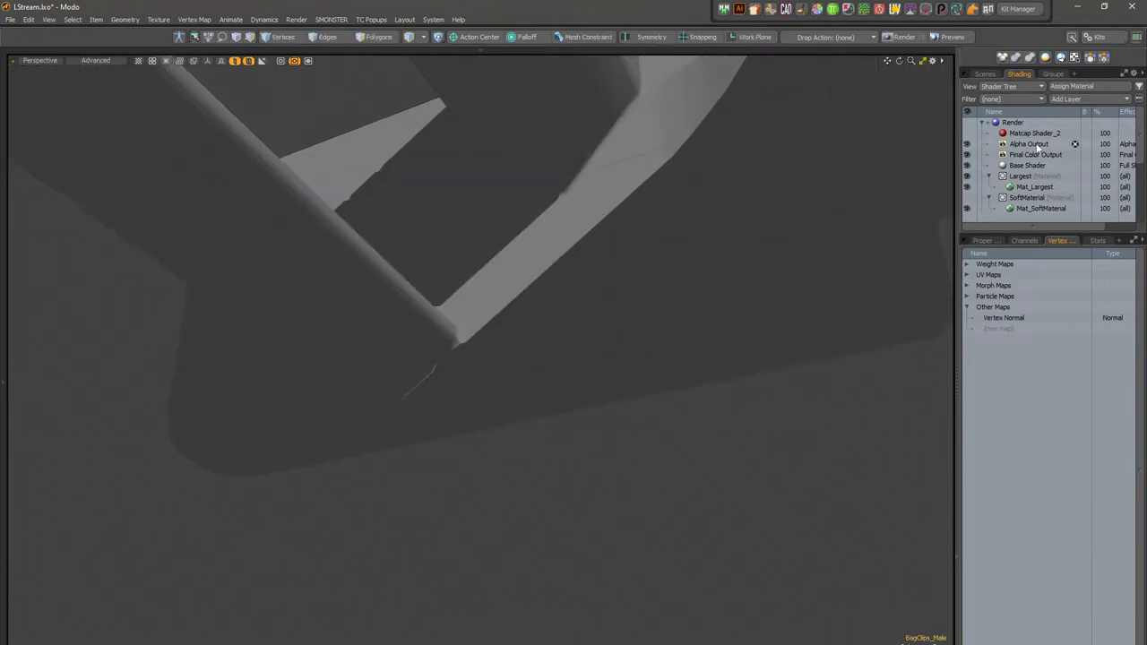
left_click(967, 133)
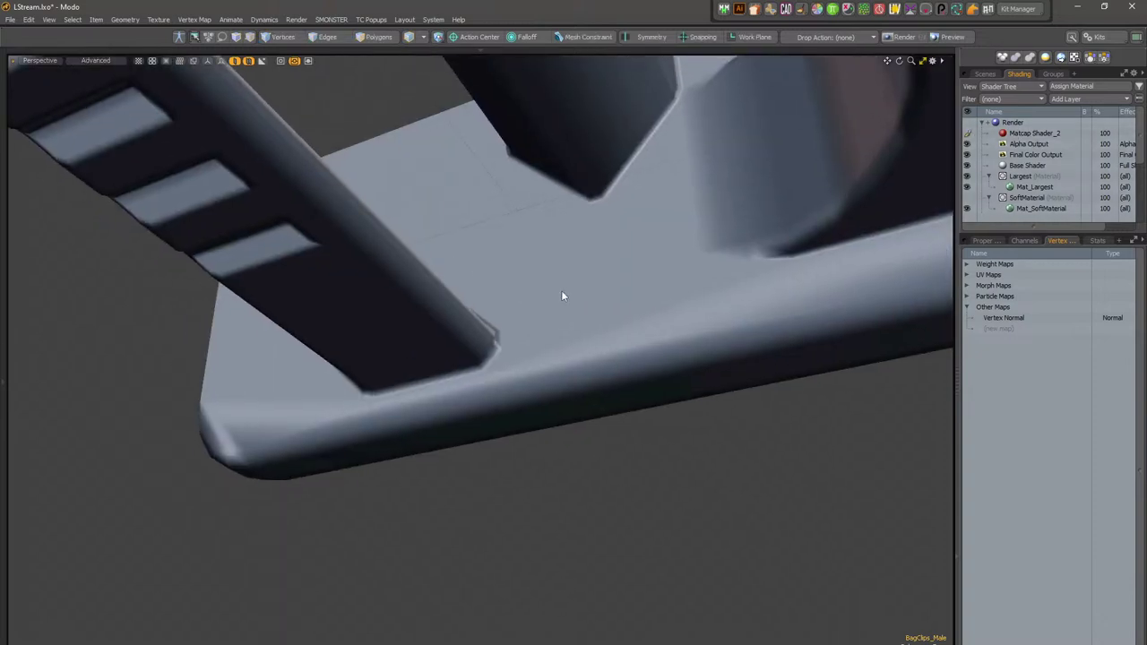
left_click_drag(563, 295, 565, 437, "alt")
left_click_drag(564, 436, 448, 430, "alt")
left_click_drag(448, 430, 592, 348, "alt")
Step: Select the four polygons forming the flat outer wall of the clip's inner prong
left_click(608, 268)
left_click_drag(608, 268, 529, 295, "alt")
mouse_move(495, 422)
left_mouse_down("alt")
mouse_move(469, 418)
mouse_move(624, 382)
mouse_move(590, 327)
left_mouse_up("alt")
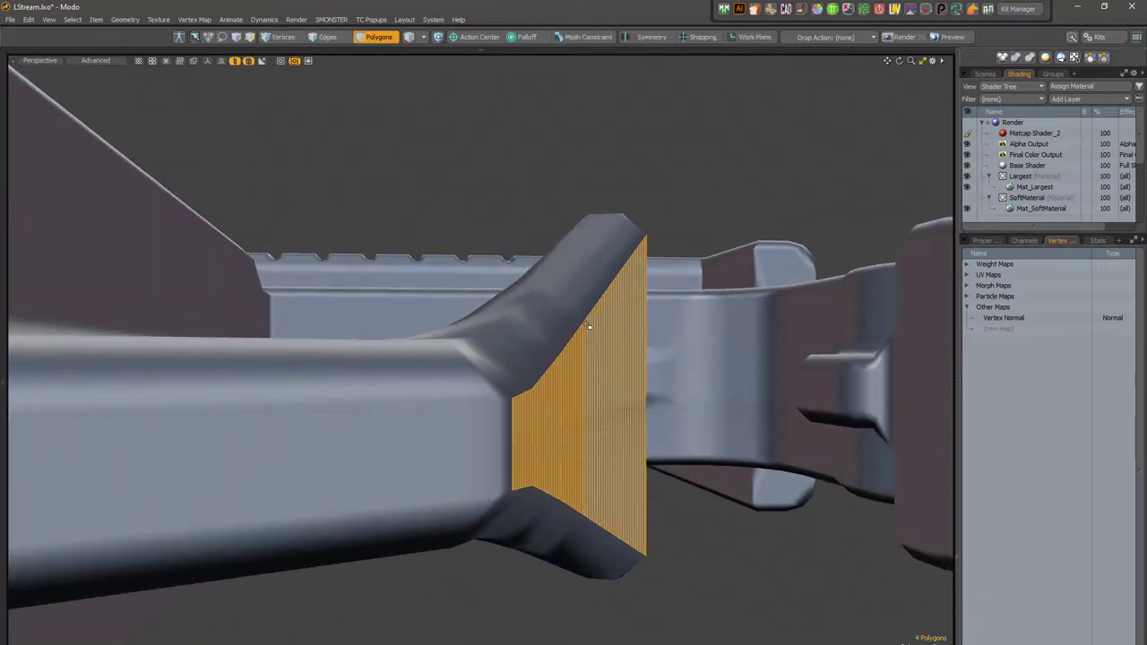
left_click_drag(614, 283, 558, 284, "alt")
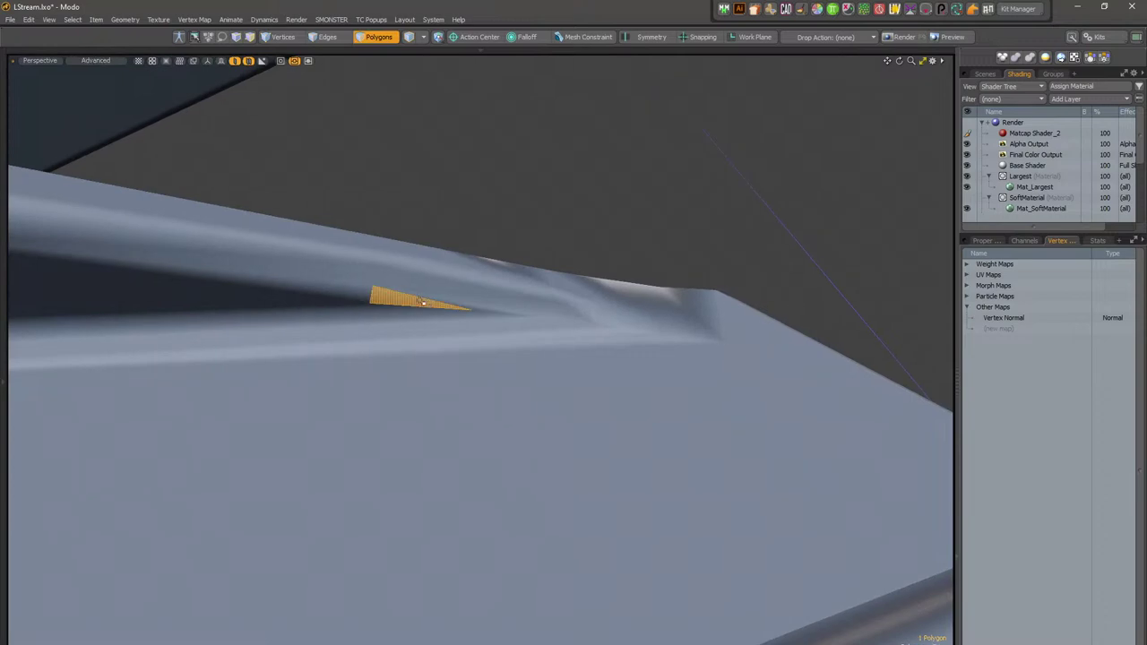
Step: Select the twelve polygons of the prong's top and the adjoining flat face, and clear the selection
left_click_drag(491, 311, 647, 328, "alt")
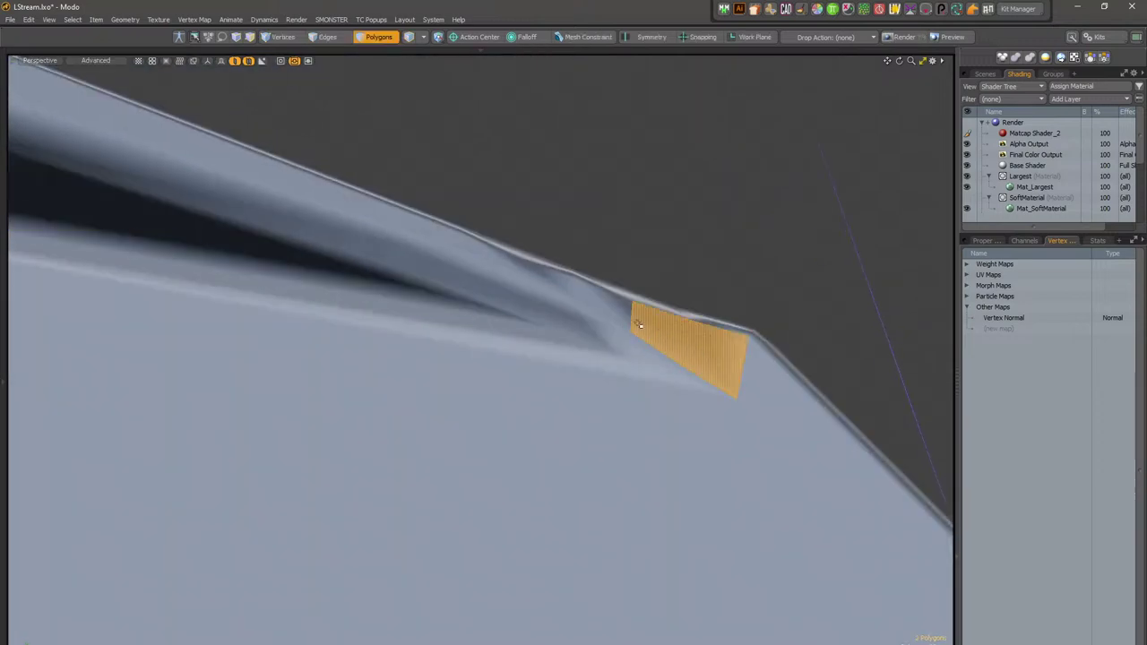
left_click_drag(580, 312, 571, 348, "alt")
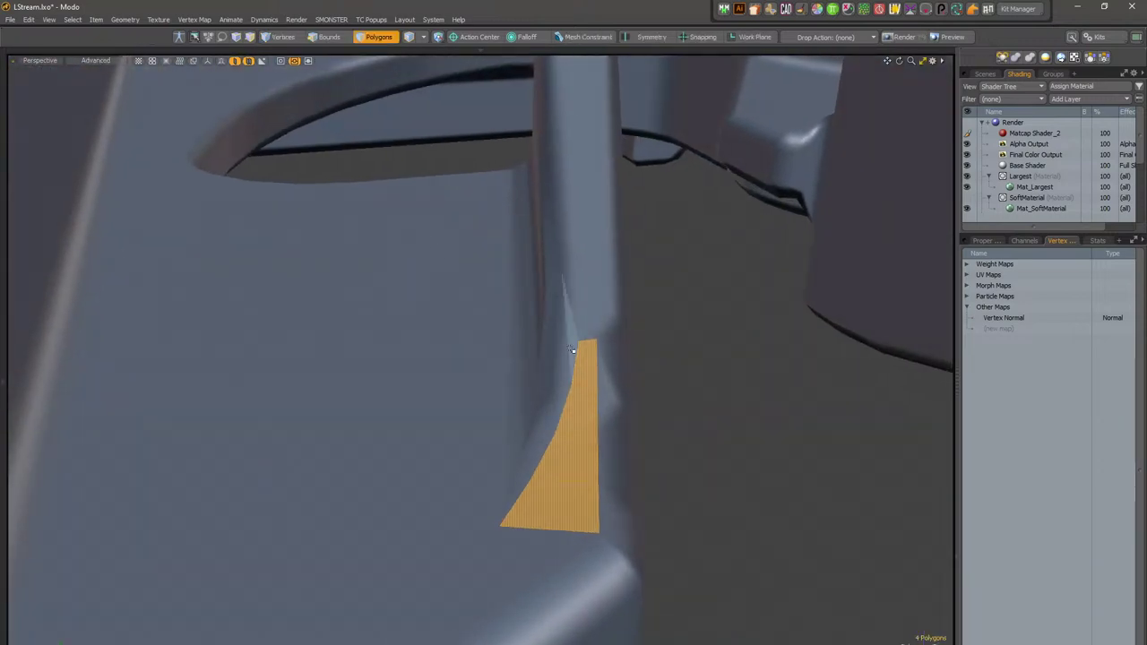
left_click_drag(584, 266, 560, 418, "alt")
left_click(525, 451, "shift")
left_click(503, 333, "shift")
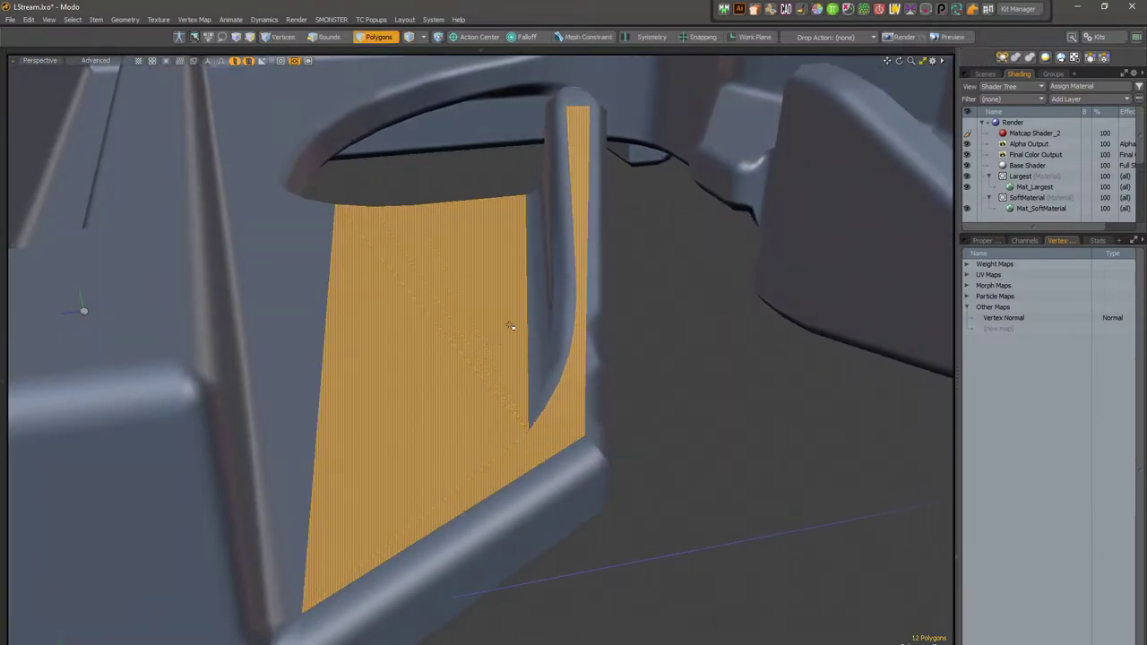
key("Escape")
left_click_drag(469, 425, 581, 461, "alt")
scroll(565, 478, "down", 3)
Step: Open the SMONSTER Quick Keymaps window, place it over the clip, and examine its list of kits
left_click(345, 19)
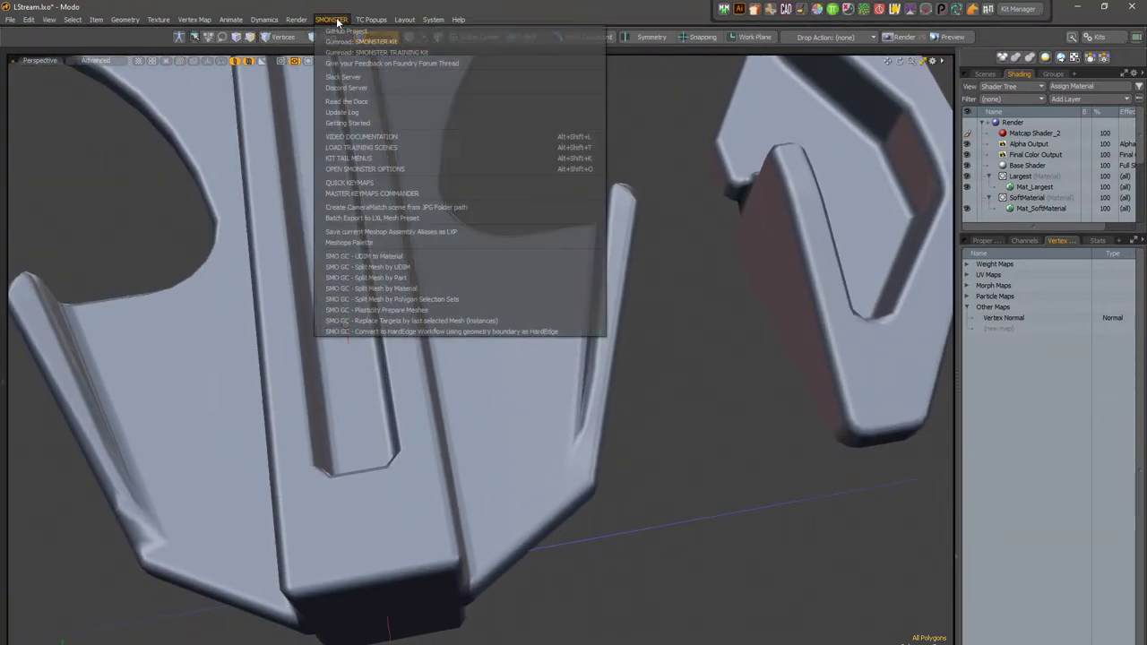
left_click(341, 21)
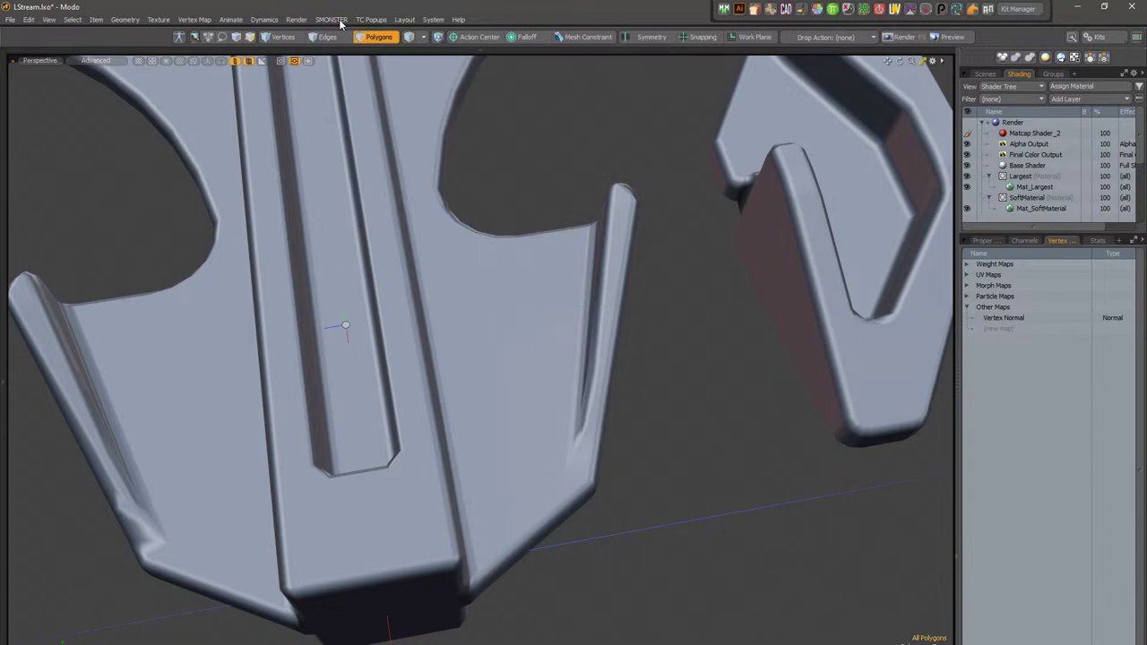
left_click(340, 21)
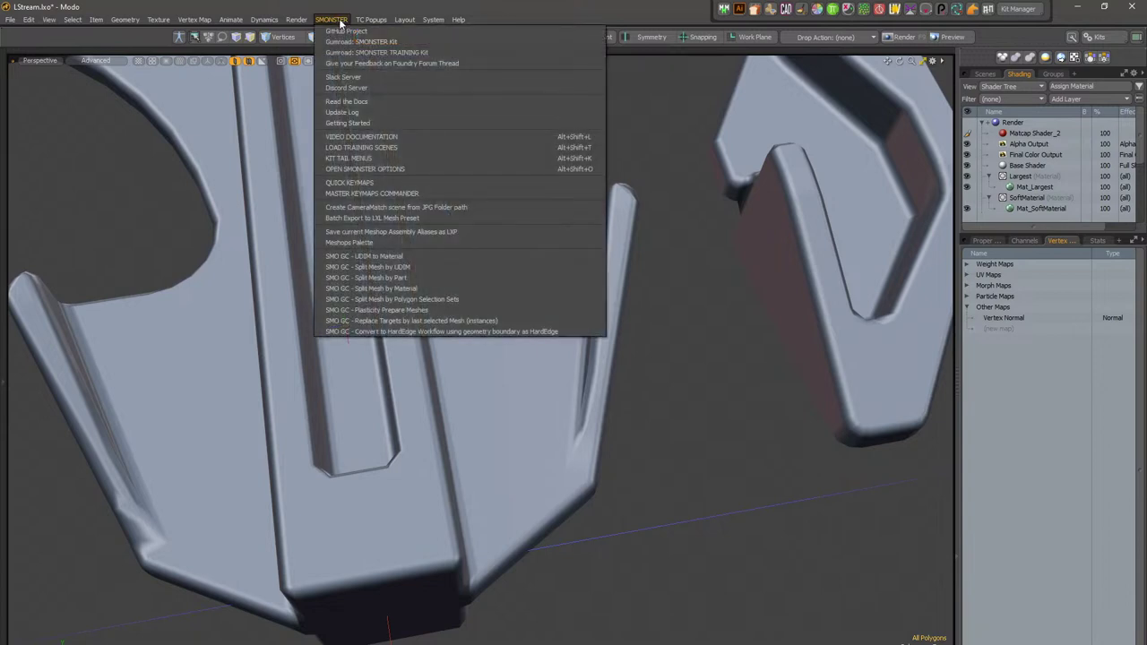
left_click(375, 183)
left_click_drag(495, 79, 592, 119)
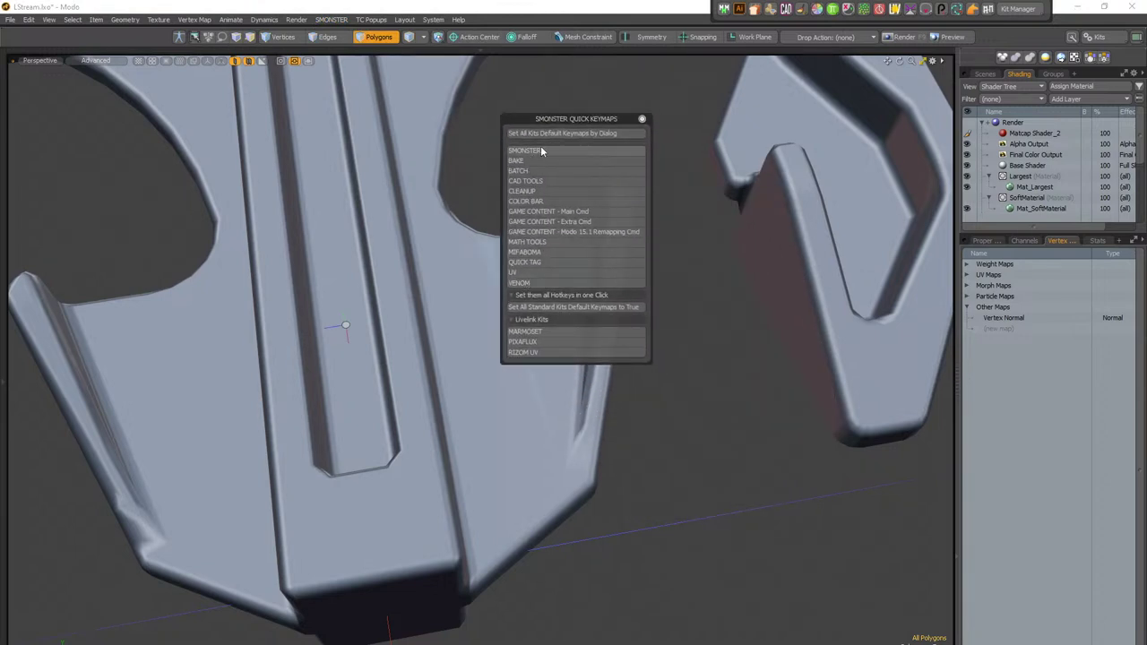
left_click_drag(572, 120, 534, 101)
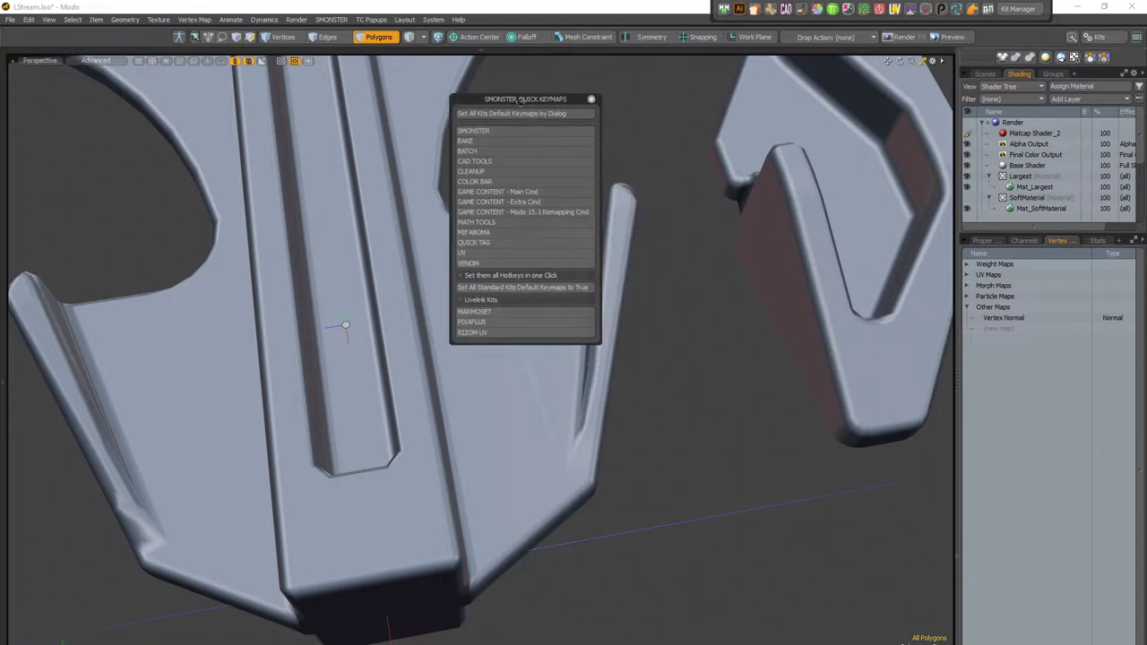
left_click(331, 19)
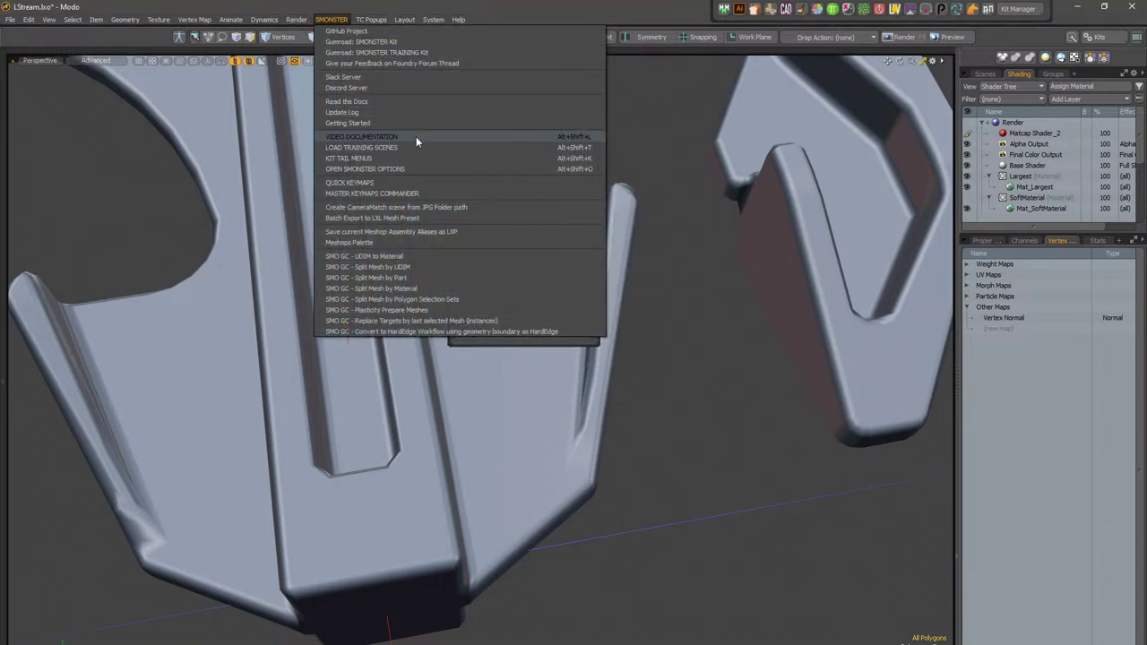
left_click(655, 168)
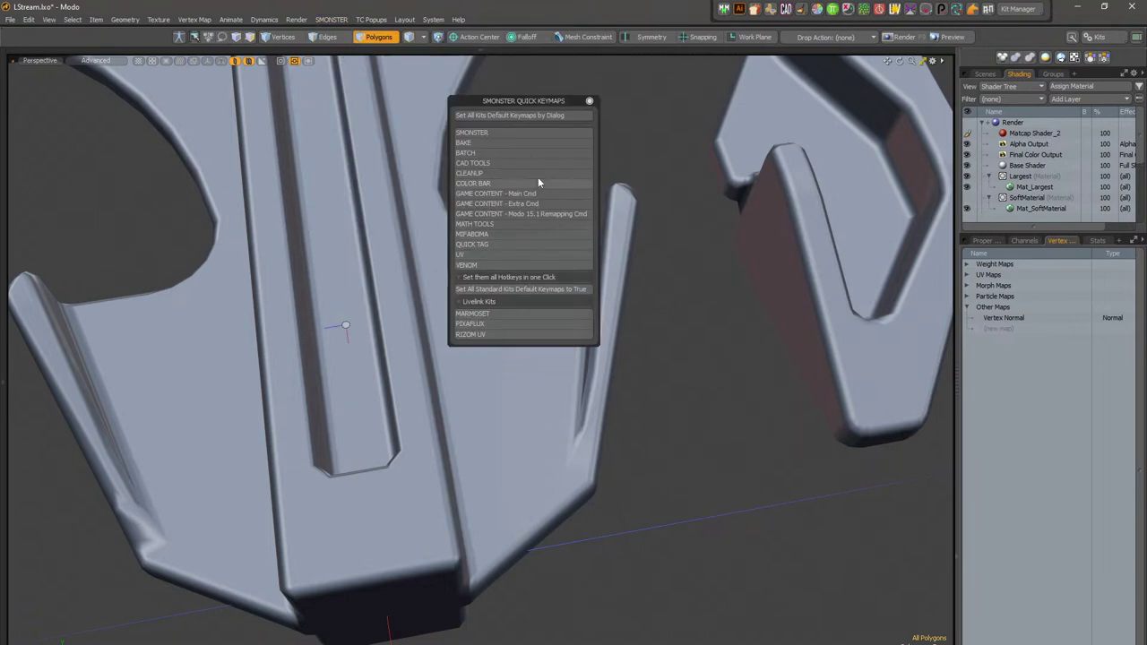
left_click_drag(547, 102, 574, 93)
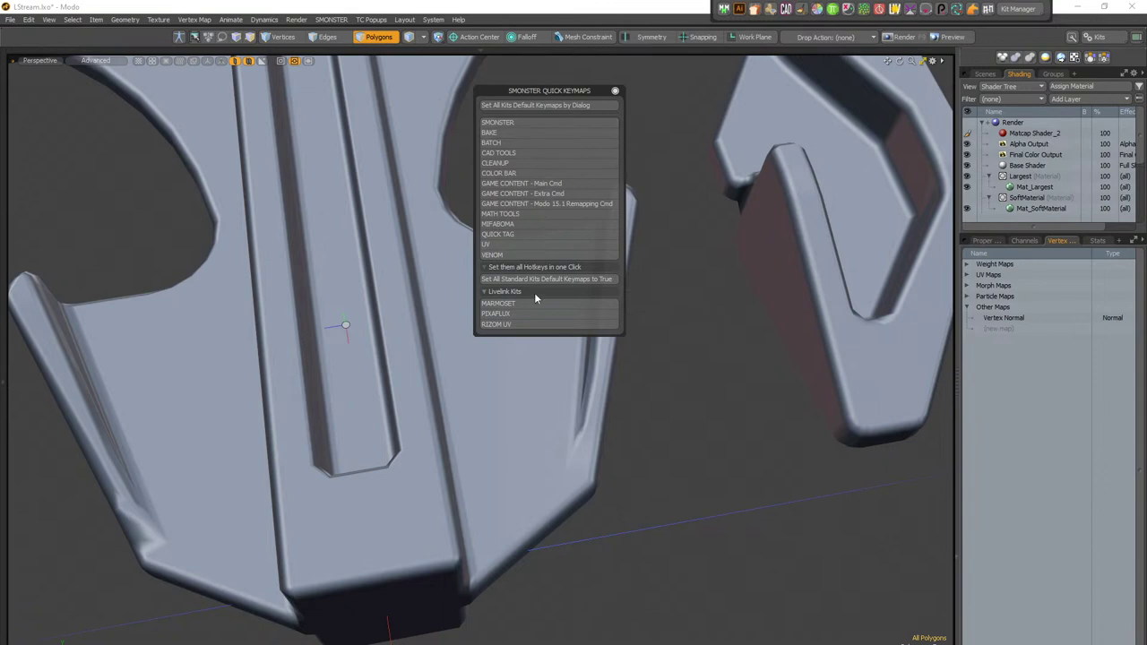
Step: Open the VENOM default hotkey mapping, place its dialog below the kit list, and examine the offered hotkeys
left_click(534, 256)
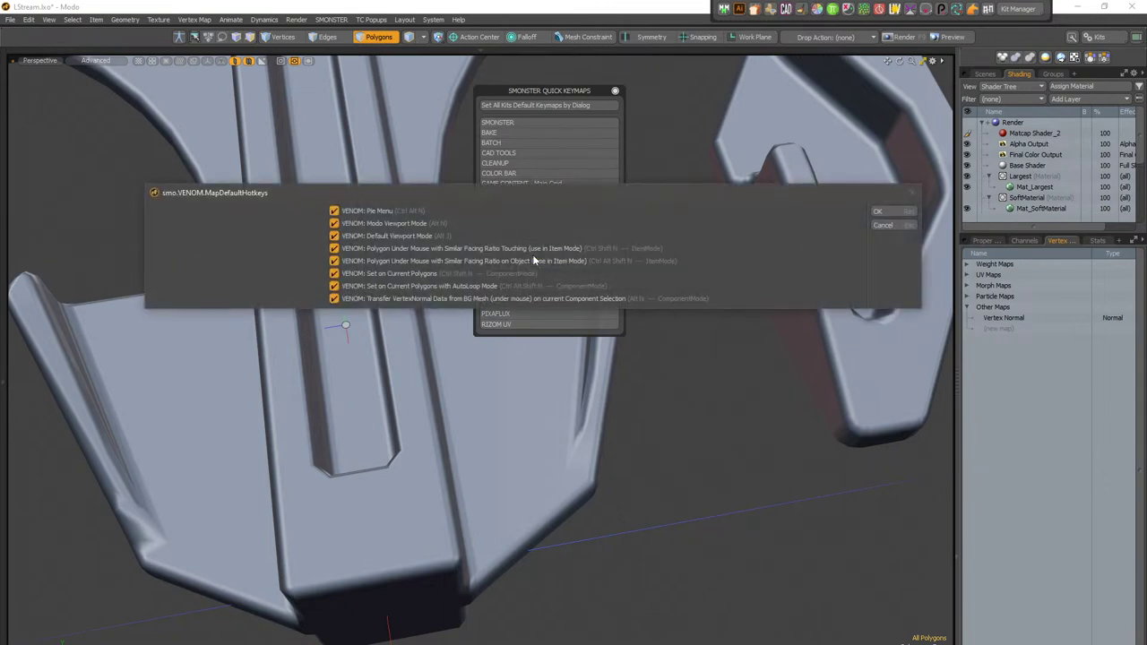
left_click_drag(584, 196, 536, 384)
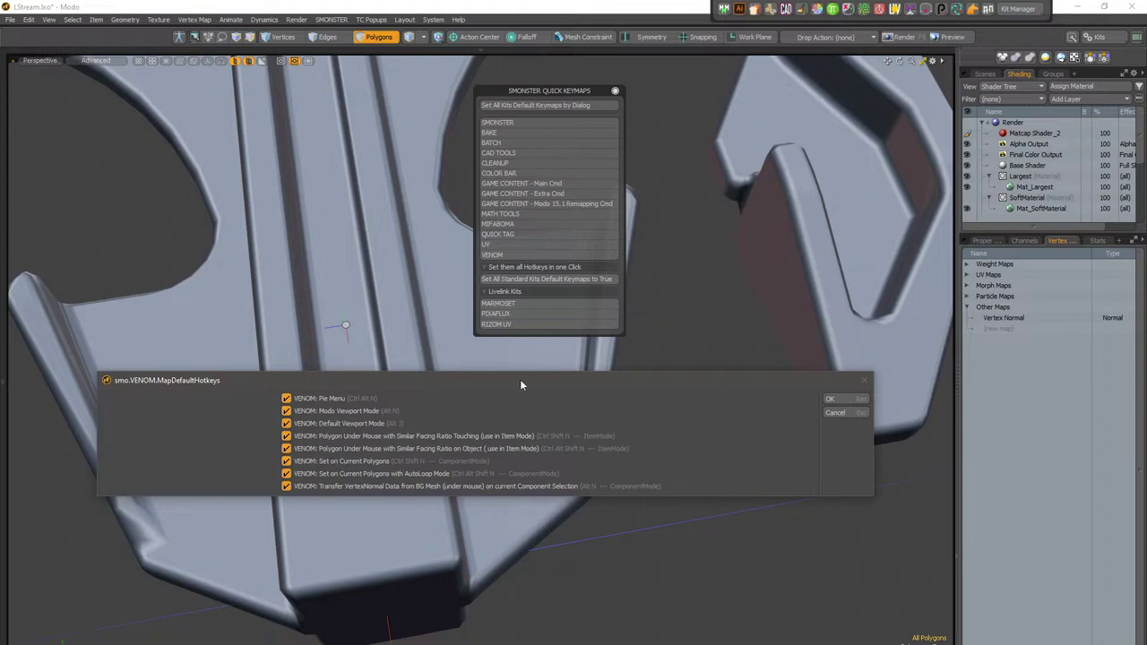
mouse_move(613, 386)
left_mouse_down()
mouse_move(624, 368)
mouse_move(614, 365)
left_mouse_up()
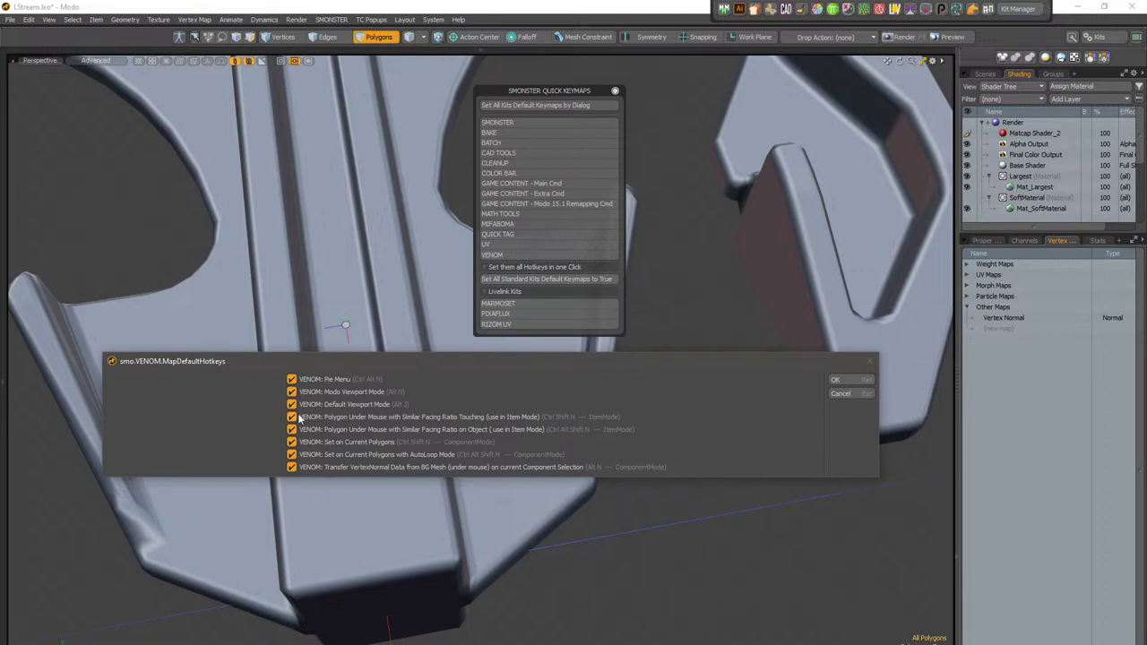
left_click_drag(320, 367, 321, 360)
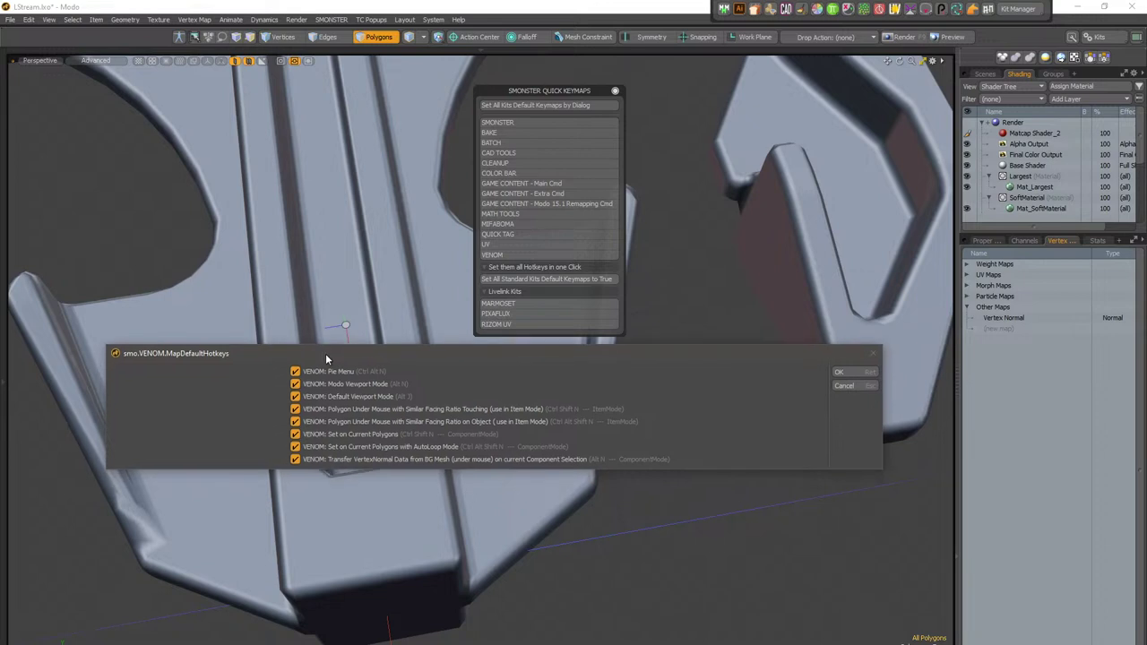
Step: Try excluding the VENOM Pie Menu, Modo Viewport Mode and Default Viewport Mode hotkeys, and include all three again
left_click(293, 372)
left_click(293, 385)
left_click(293, 397)
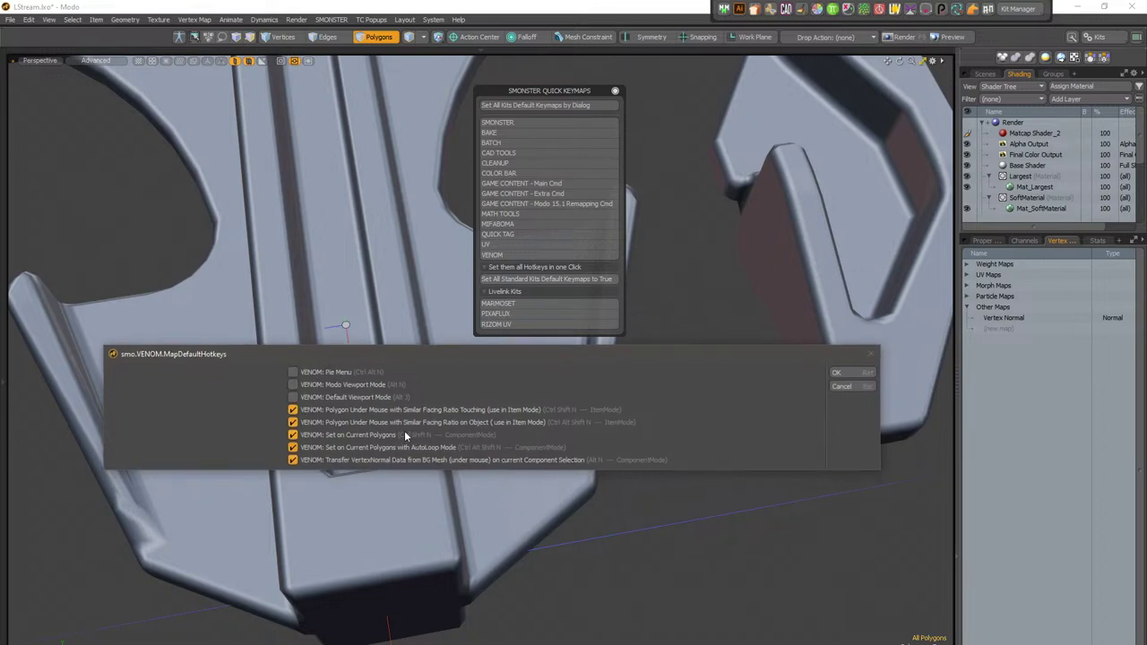
left_click(293, 397)
left_click(293, 385)
left_click(294, 373)
Step: Apply the VENOM default hotkeys with all entries included, and close the SMONSTER Quick Keymaps window
left_click(849, 375)
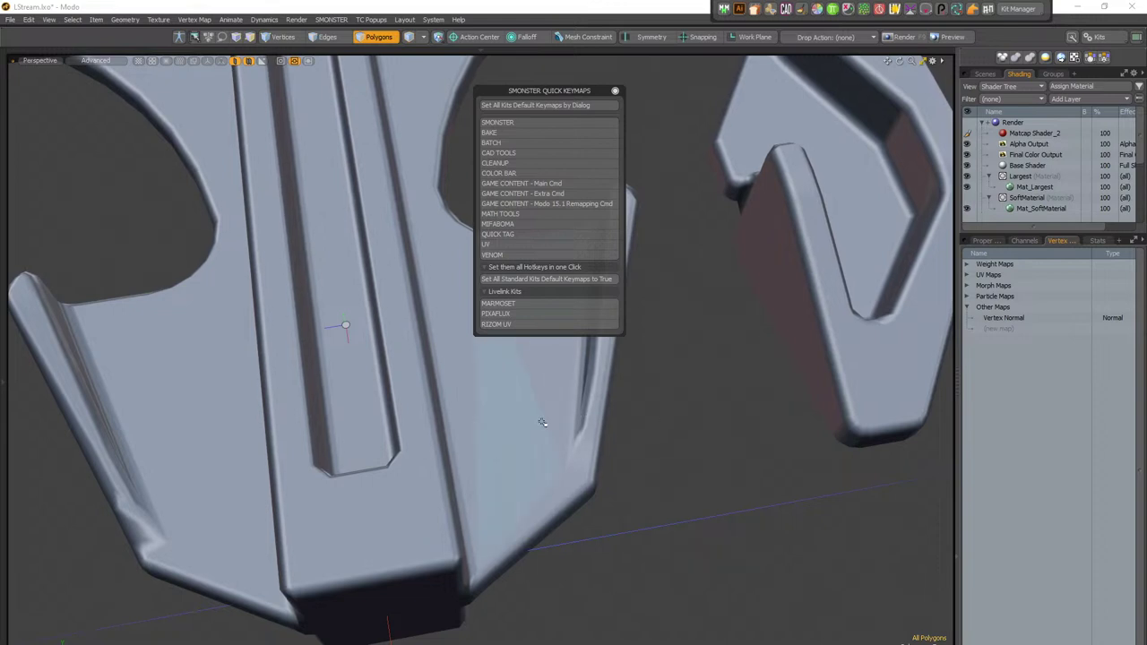
left_click_drag(594, 98, 469, 88)
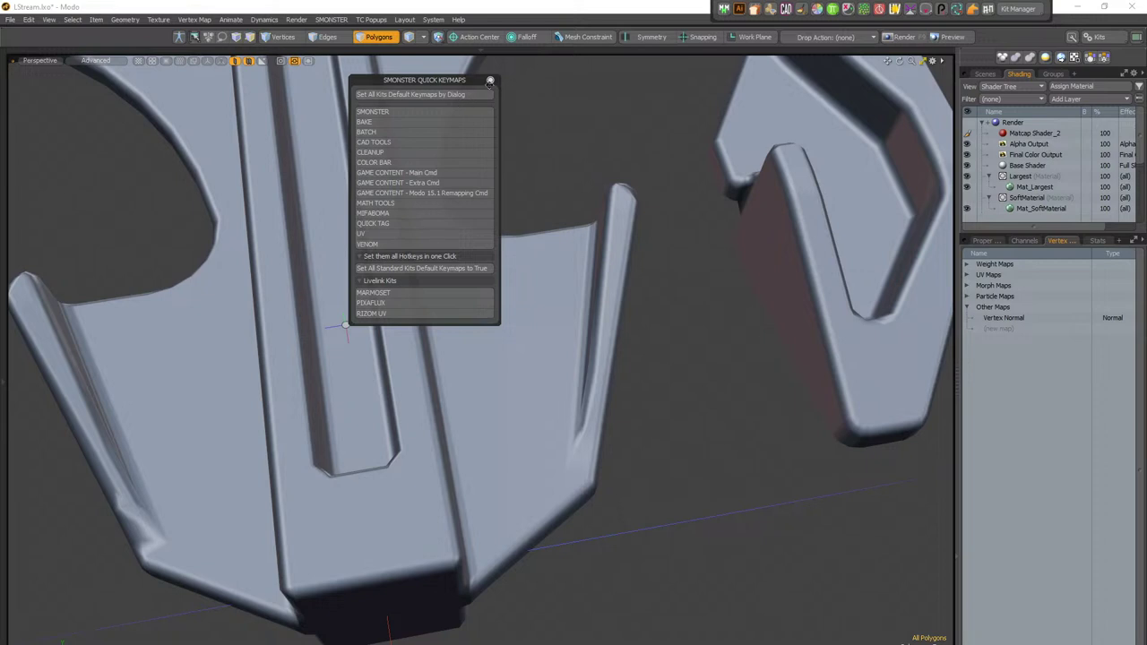
left_click(490, 80)
Step: Open the list of SMONSTER commands and resources
left_click(331, 20)
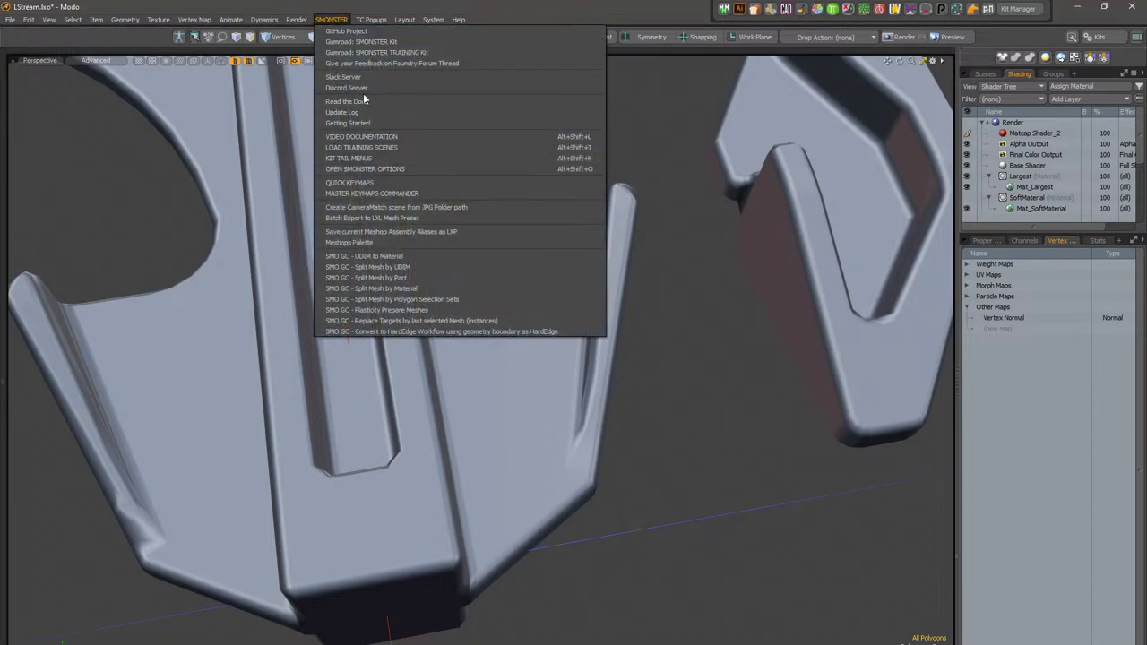
Step: Open the SMONSTER Quick Keymaps and set all standard kits' default keymaps to True
left_click(367, 183)
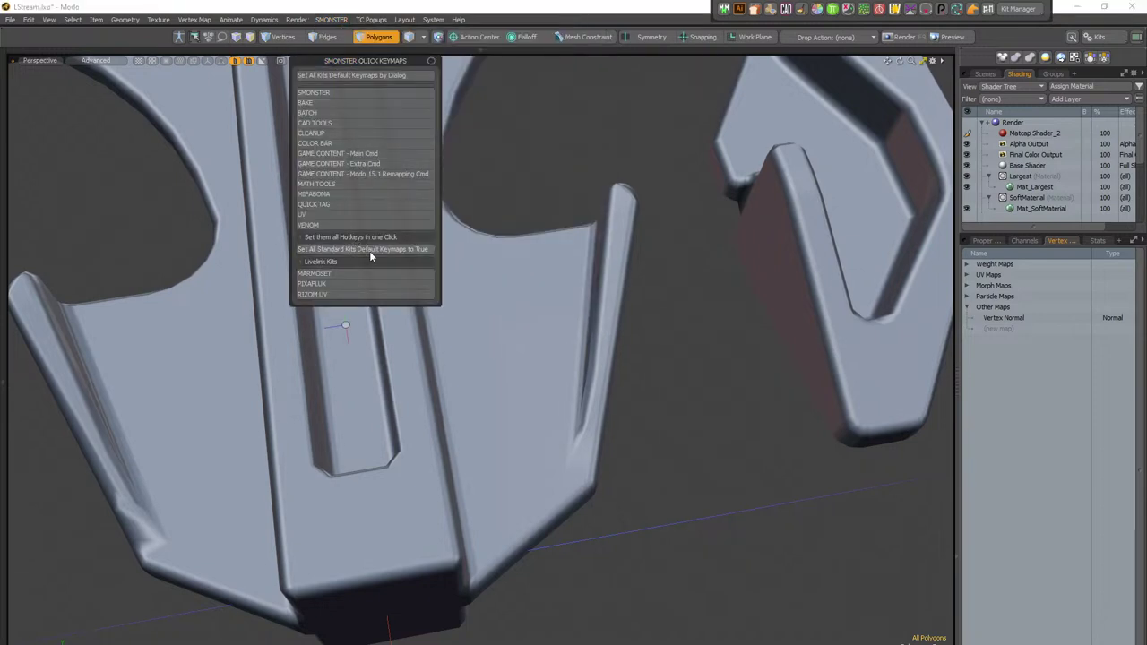
left_click(372, 249)
Step: Open the VENOM Keymap Commander from the SMONSTER Master Keymap Commander
left_click(331, 19)
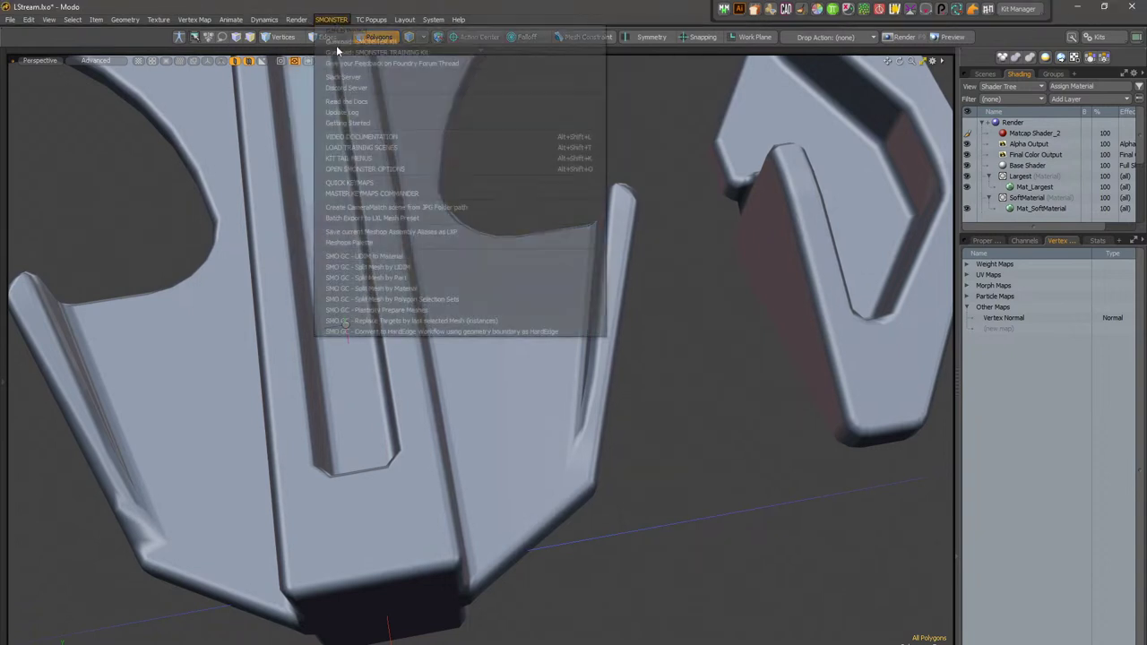
left_click(387, 193)
left_click_drag(400, 106, 568, 90)
left_click_drag(587, 129, 667, 125)
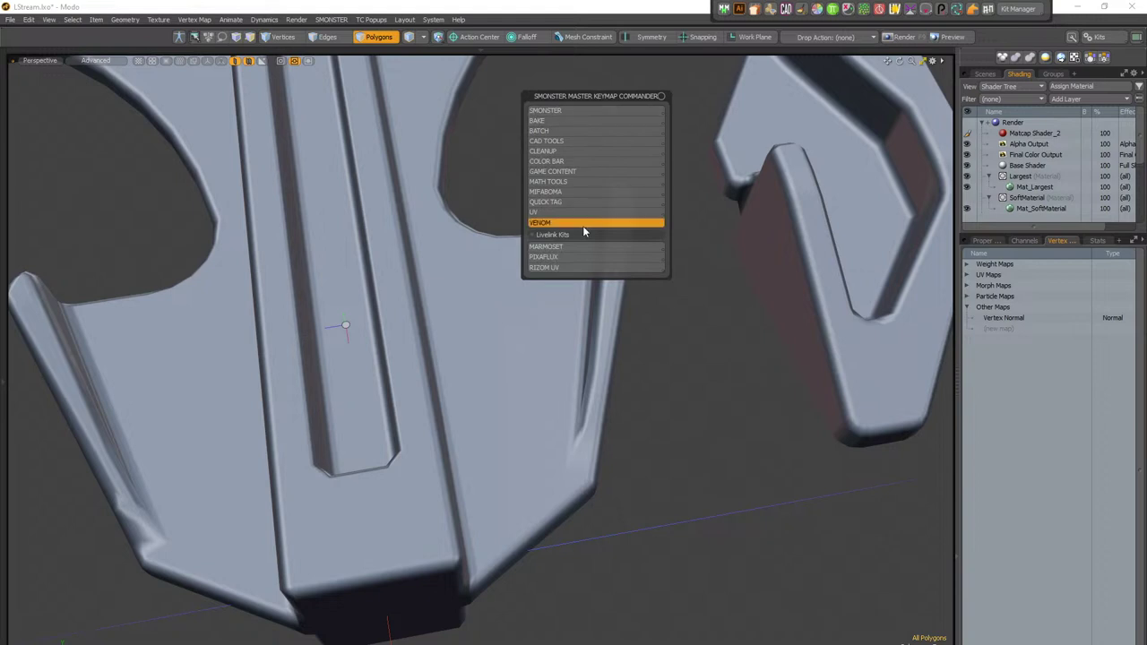
left_click(582, 224)
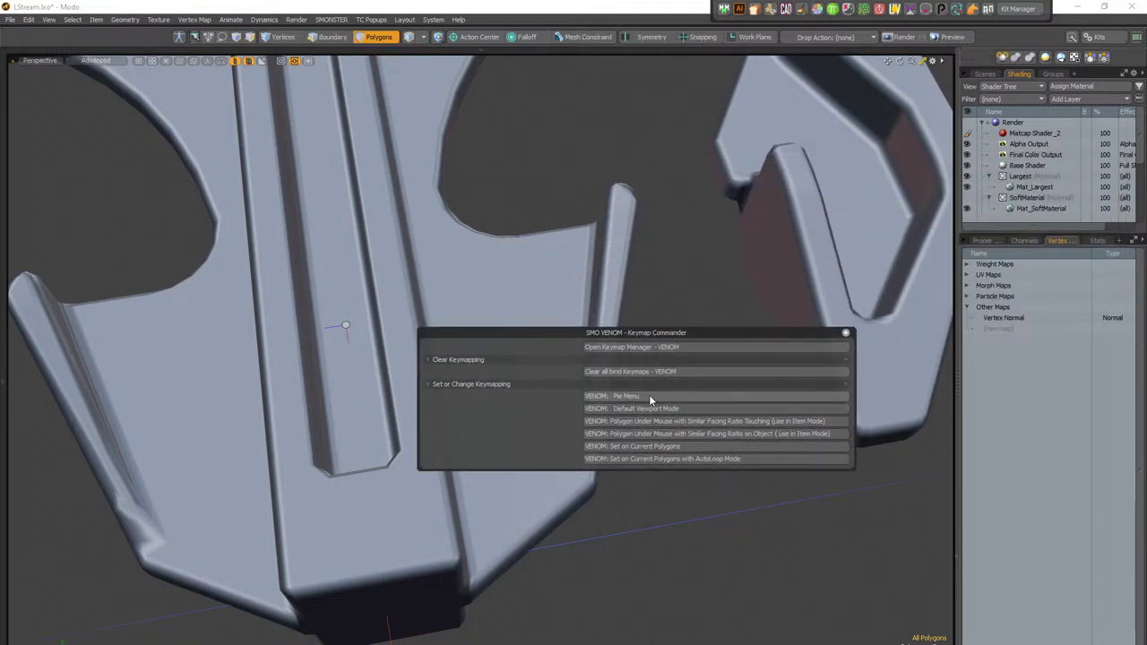
Step: Inspect the shortcut assignment and command of the VENOM Pie Menu, closing the assignment dialog without applying changes
left_click(667, 397)
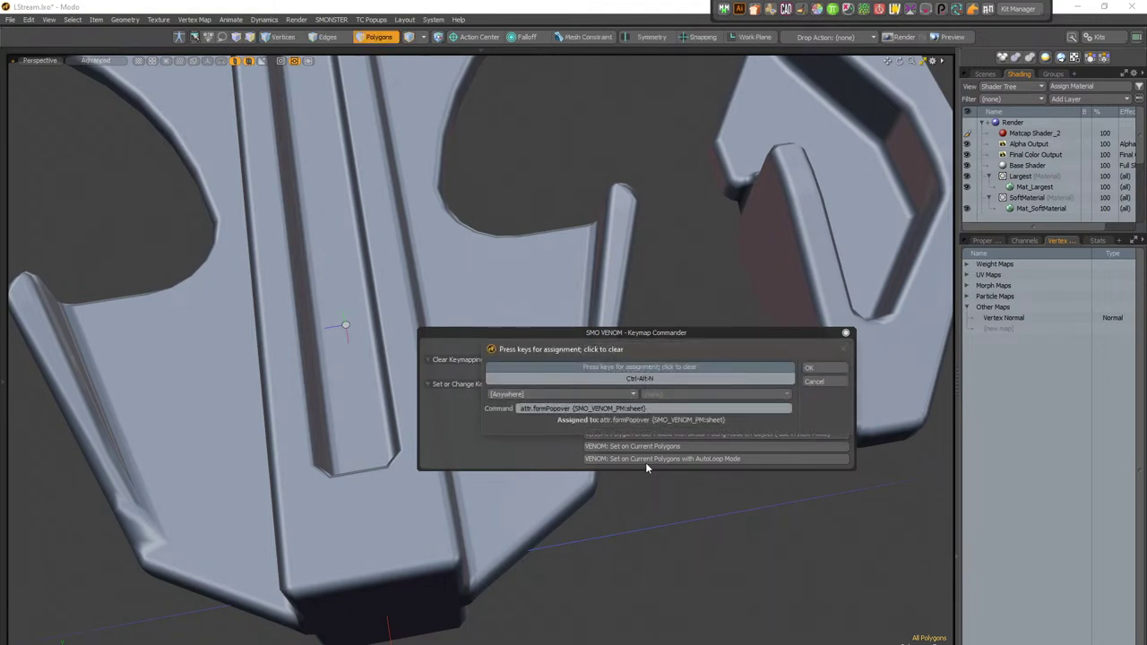
double_click(661, 408)
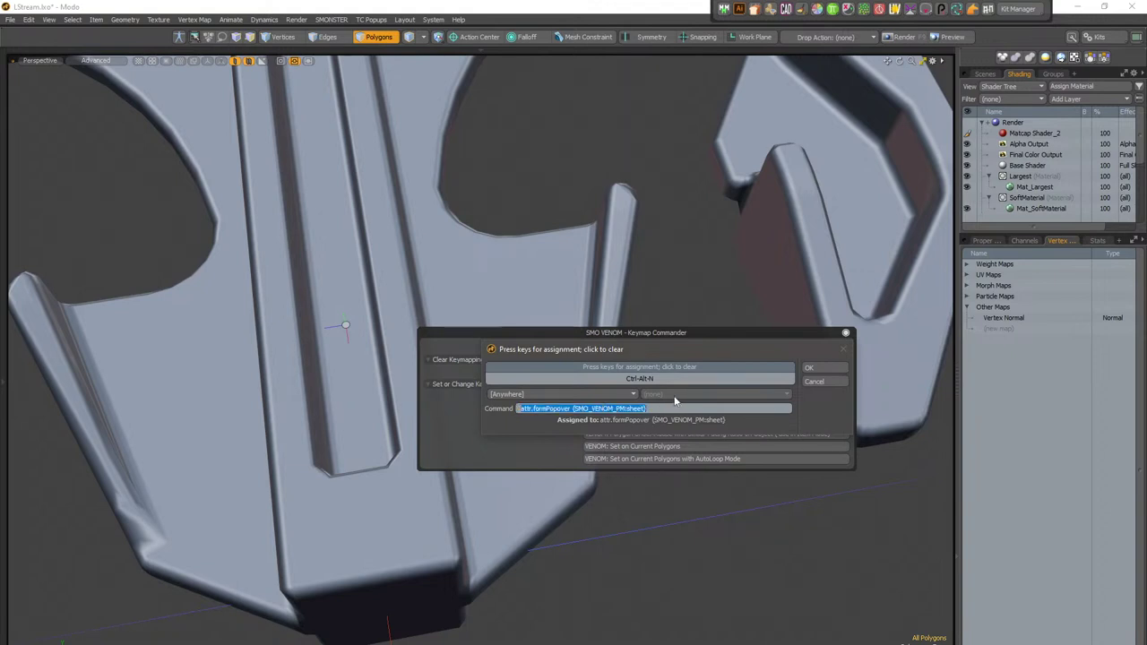
left_click(825, 382)
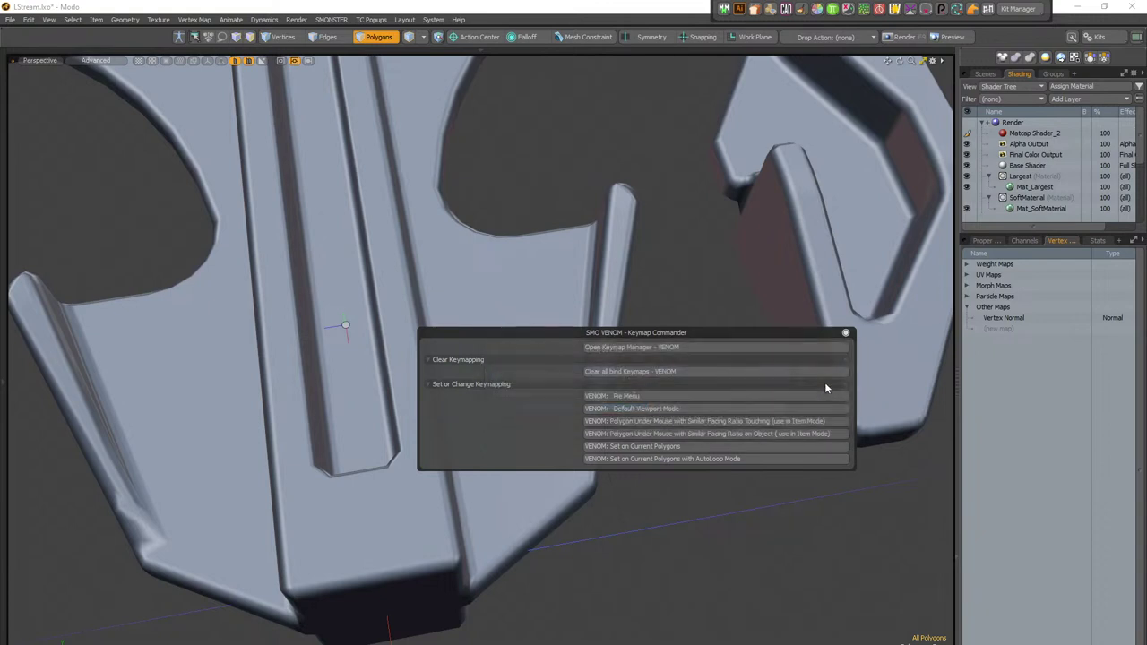
left_click(677, 397)
left_click(654, 379)
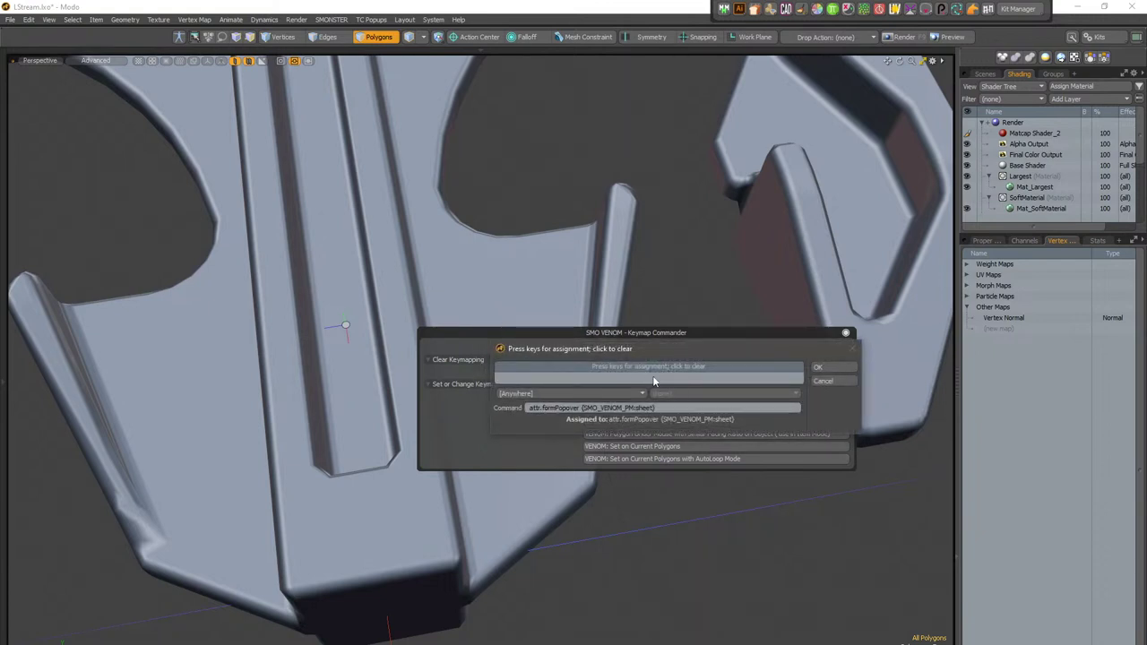
left_click(825, 381)
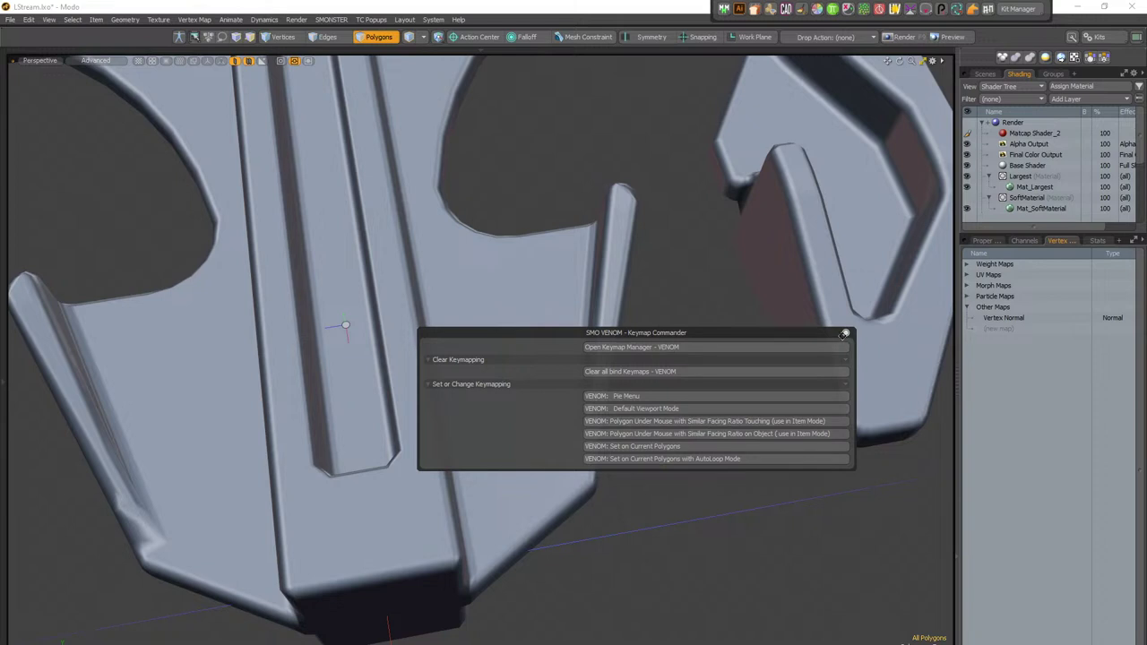
left_click_drag(812, 333, 738, 333)
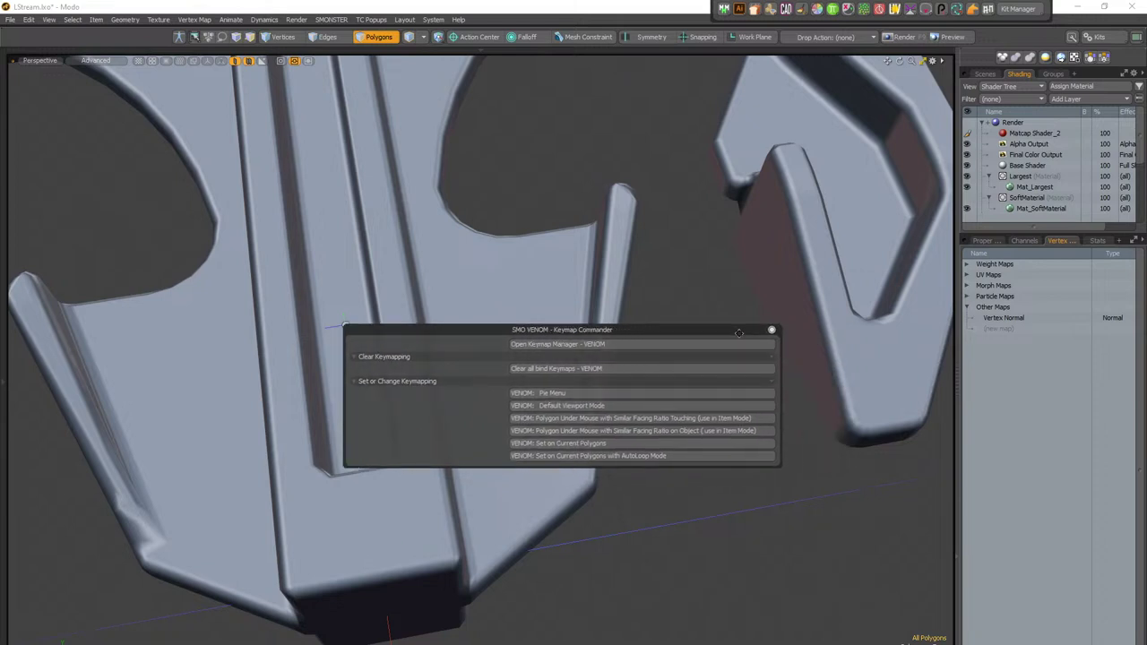
left_click(649, 346)
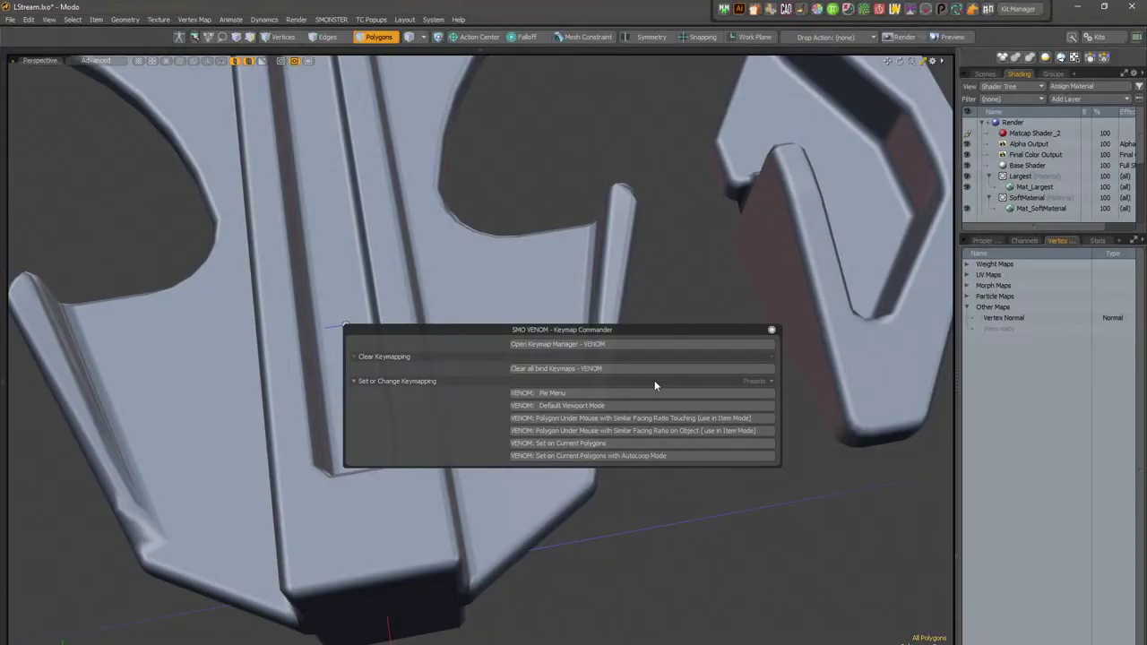
left_click_drag(659, 329, 618, 76)
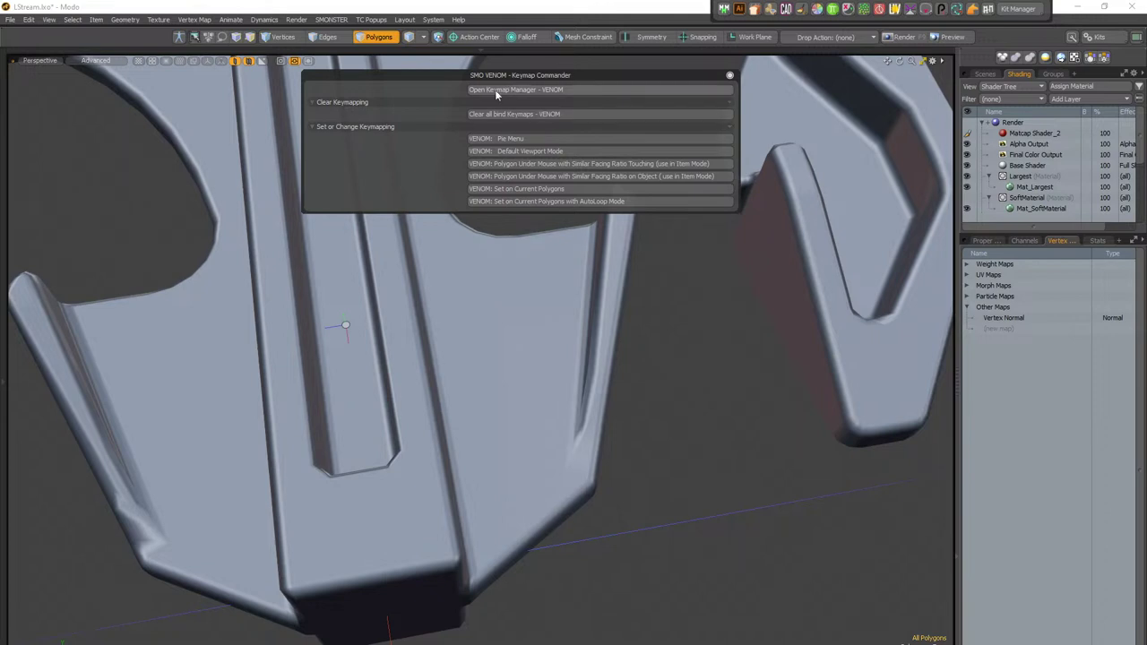
mouse_move(608, 78)
left_mouse_down()
mouse_move(581, 82)
mouse_move(586, 73)
left_mouse_up()
left_click(331, 19)
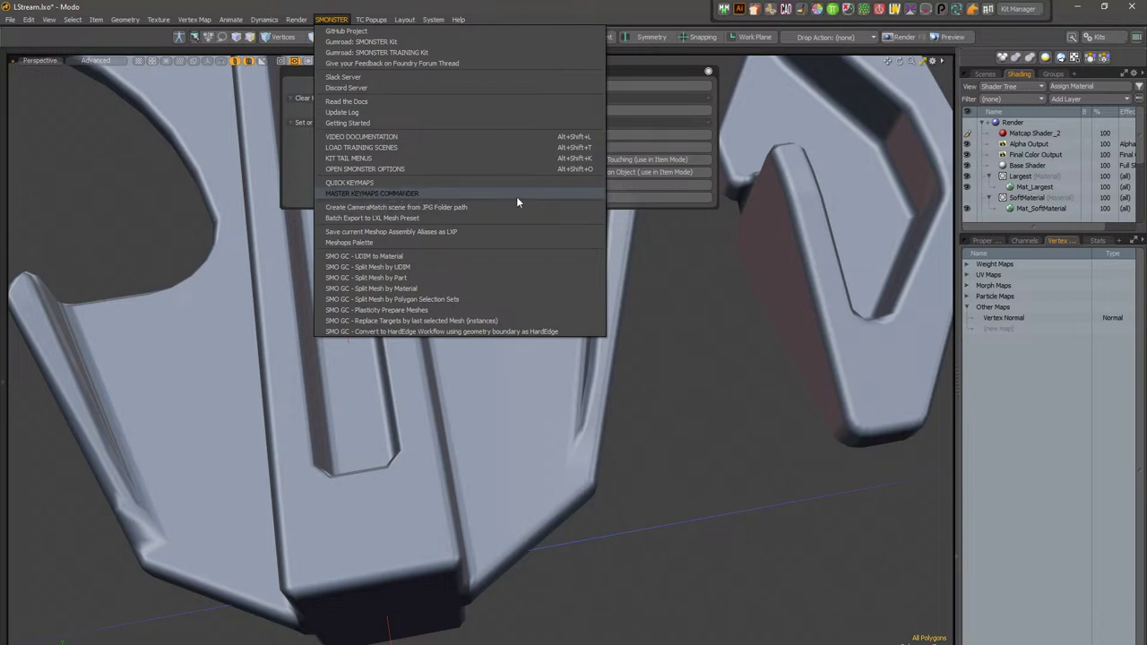
left_click(666, 85)
left_click_drag(634, 70, 588, 113)
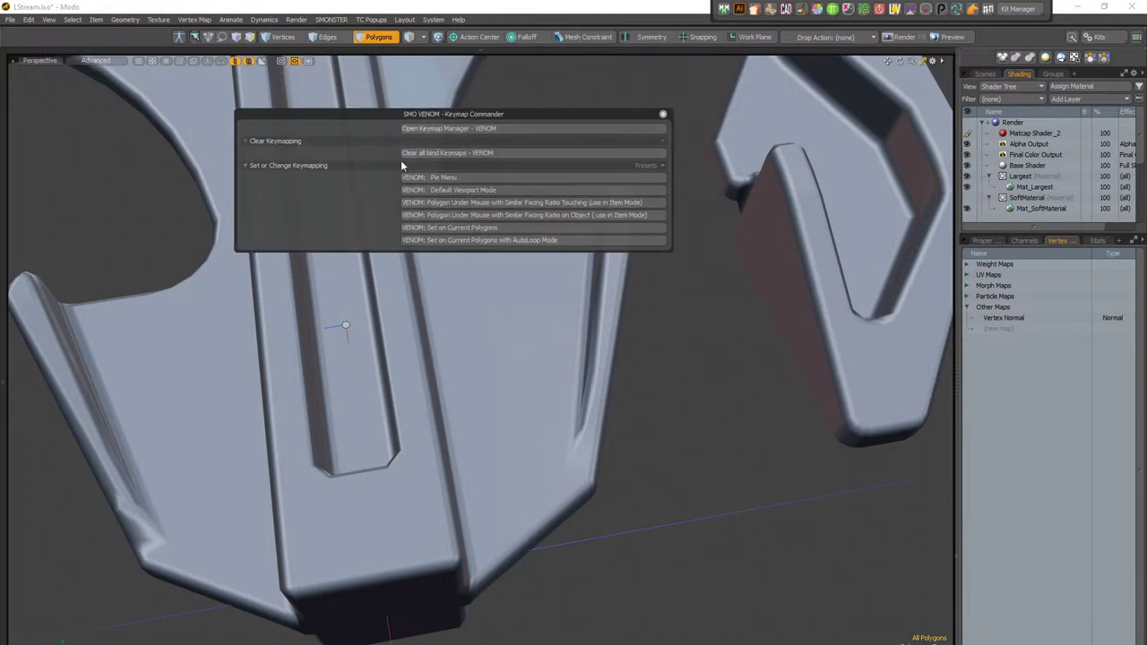
left_click(504, 160)
left_click(582, 143)
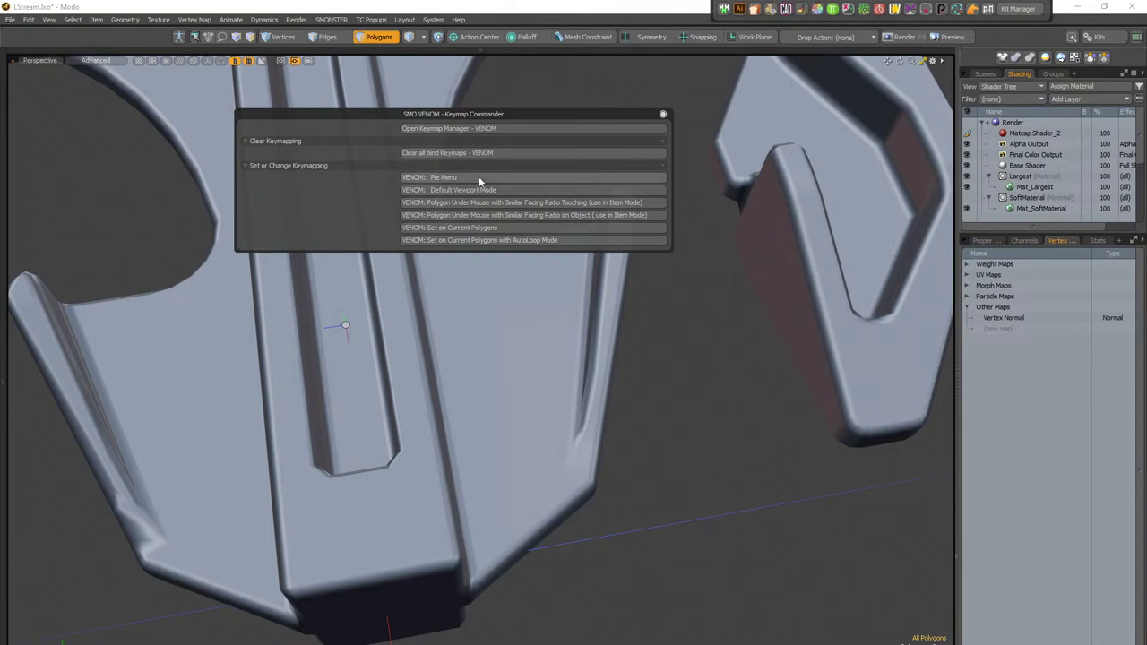
Step: Apply all default VENOM hotkeys through the SMONSTER Quick Keymaps and close the VENOM Keymap Commander
left_click(331, 19)
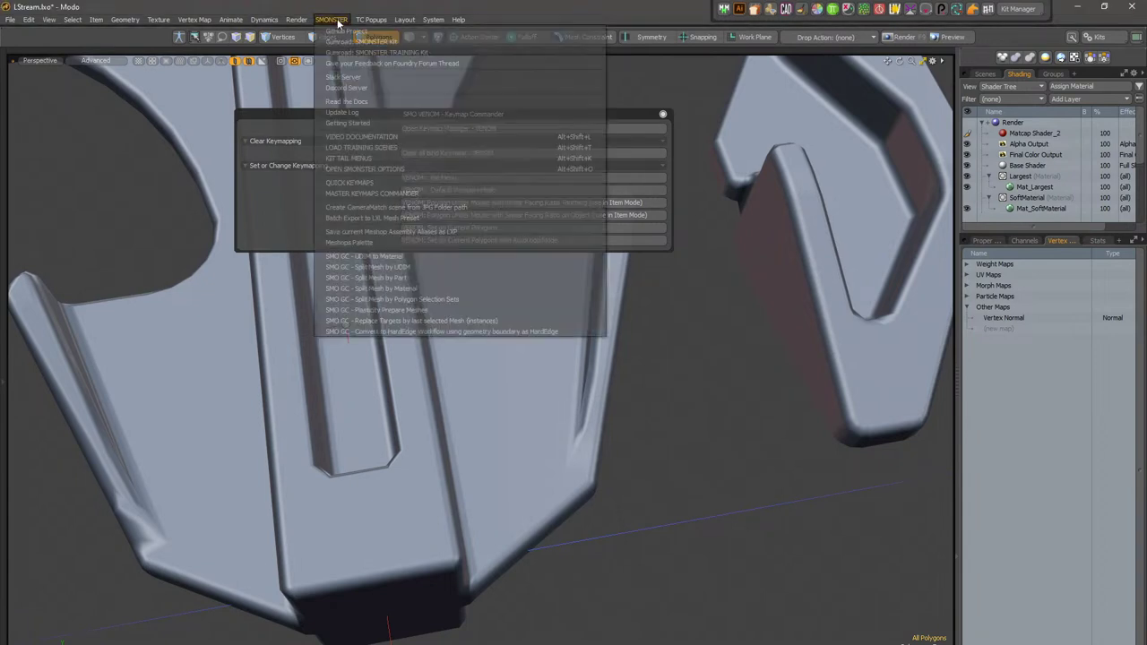
left_click(363, 183)
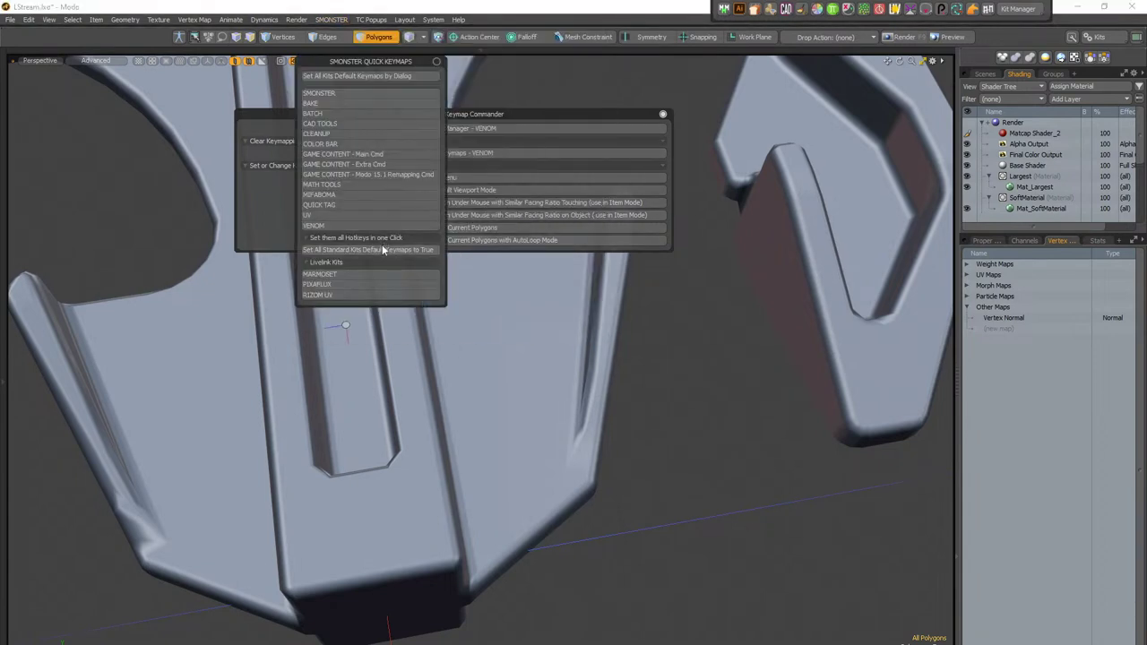
left_click(210, 291)
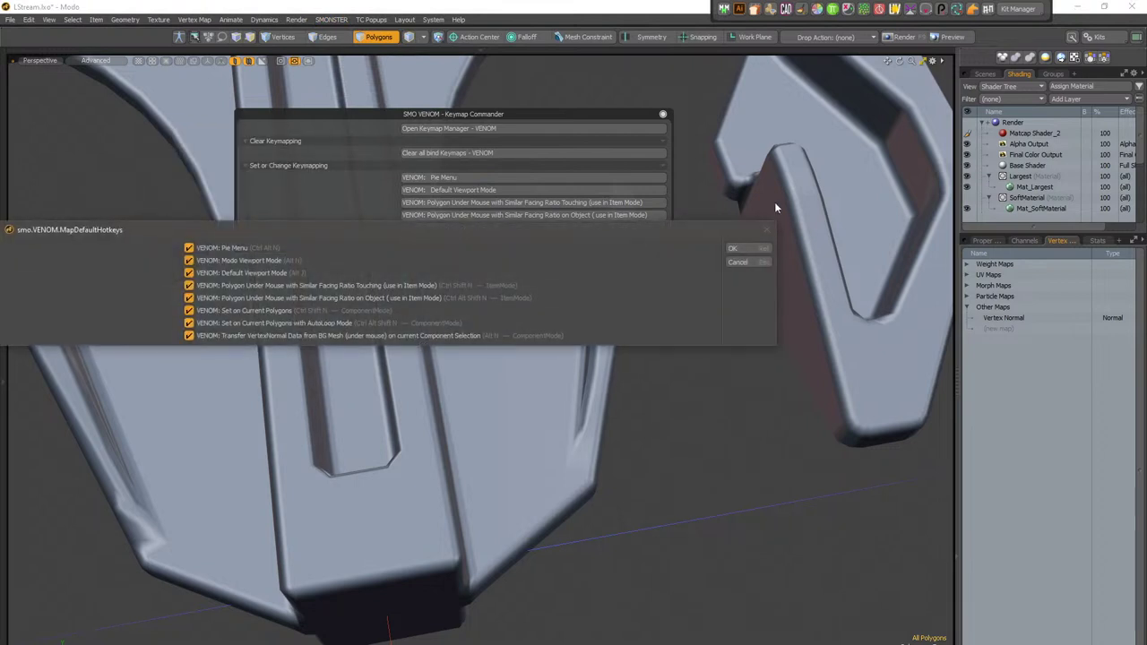
left_click(736, 250)
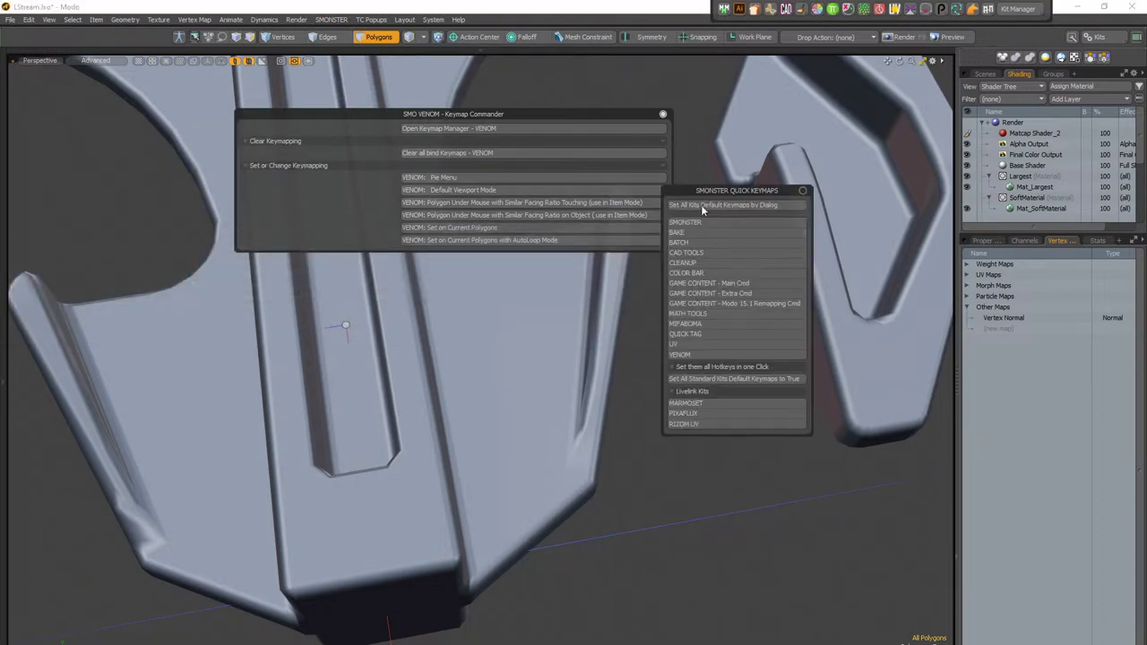
left_click(662, 115)
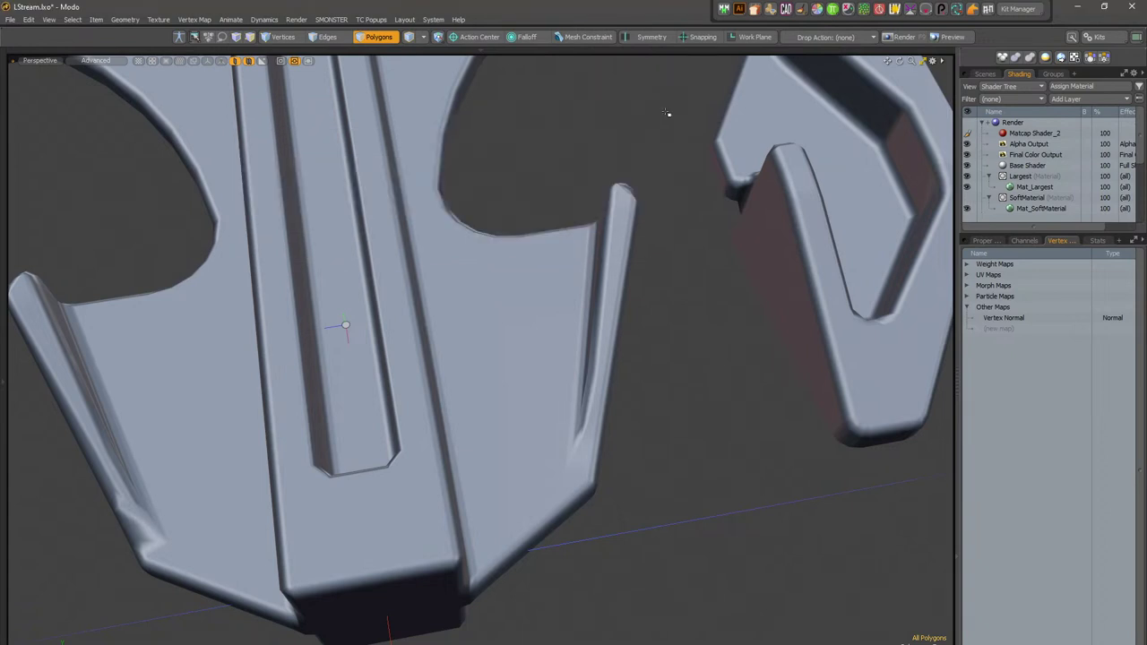
Step: Review the kits offered in the SMONSTER Quick Keymaps and close the palette
left_click(340, 21)
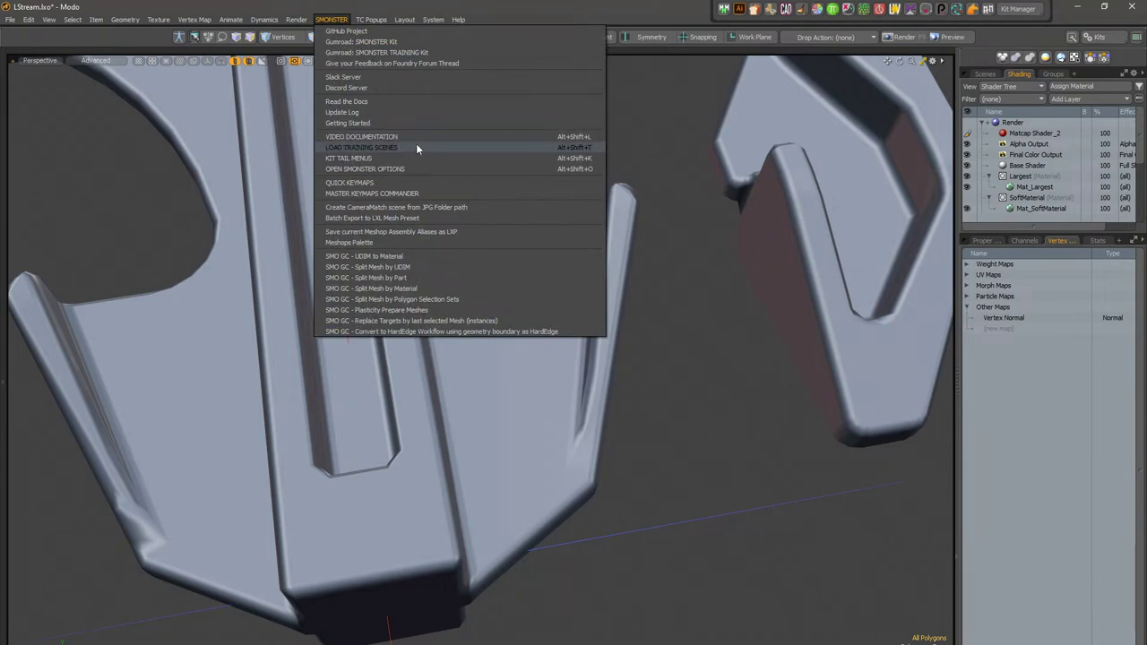
left_click(416, 184)
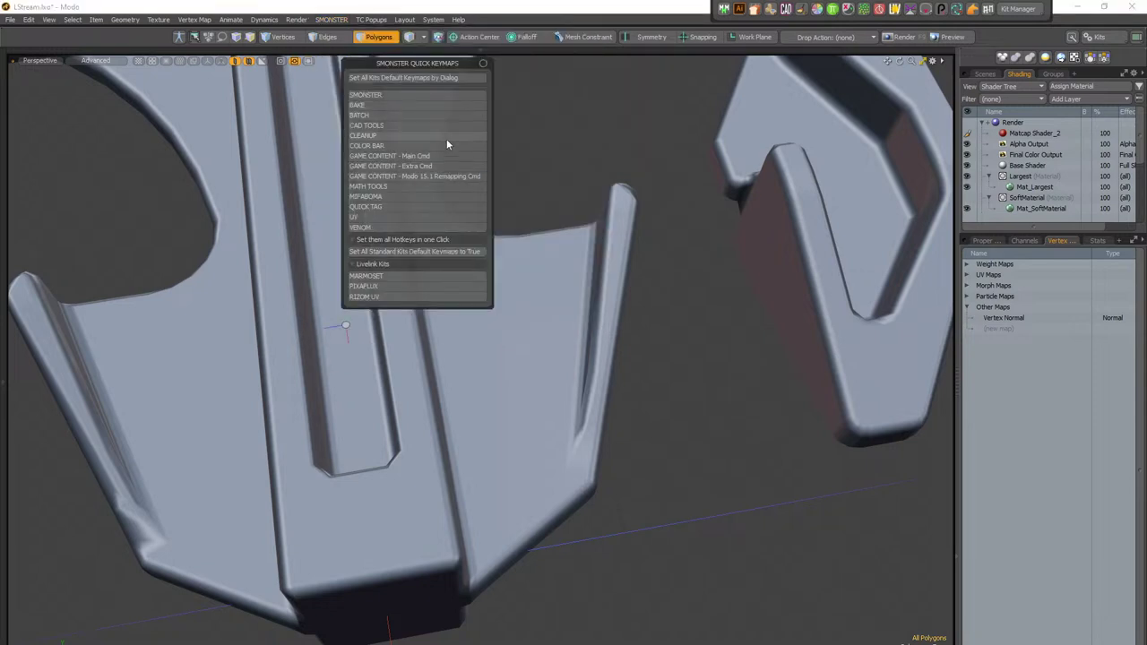
left_click_drag(421, 69, 481, 97)
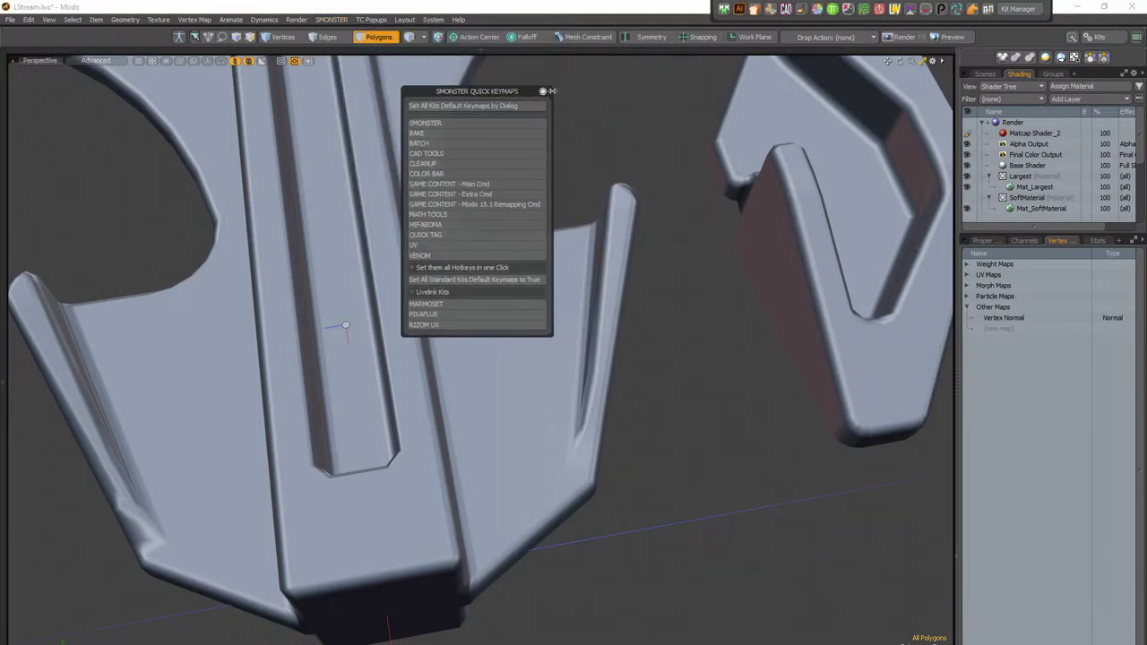
left_click(545, 91)
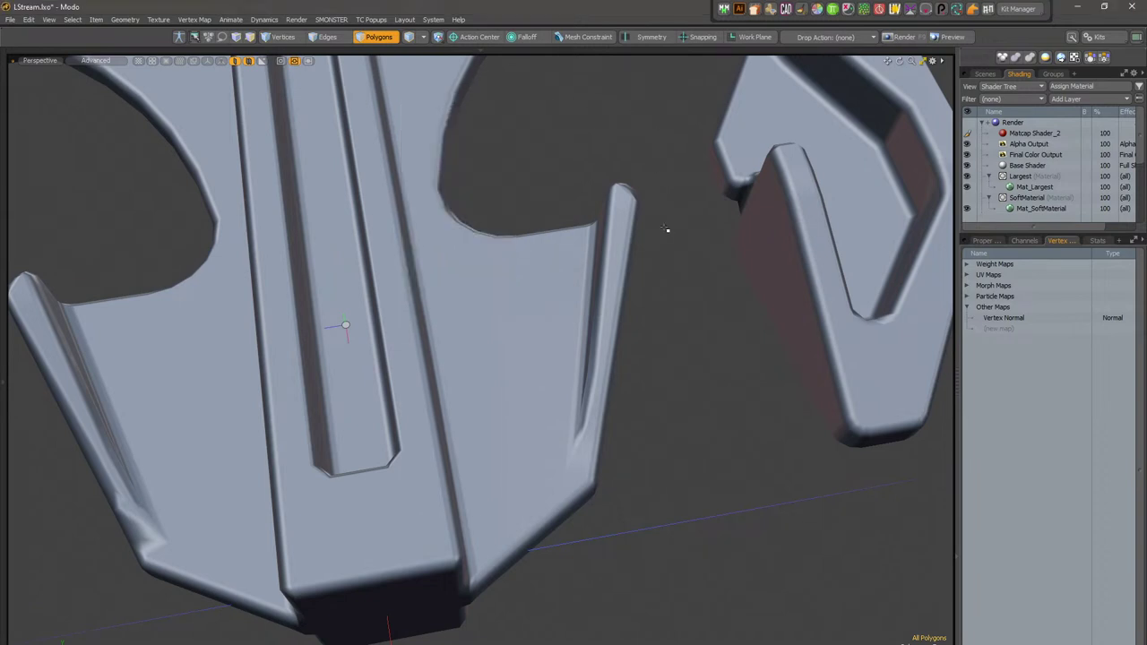
Step: Examine the shading and bevels where the right inner prong meets the bag clip's base
left_click_drag(373, 397, 640, 395, "alt+shift")
scroll(410, 335, "up", 5)
left_click_drag(502, 349, 537, 430, "alt")
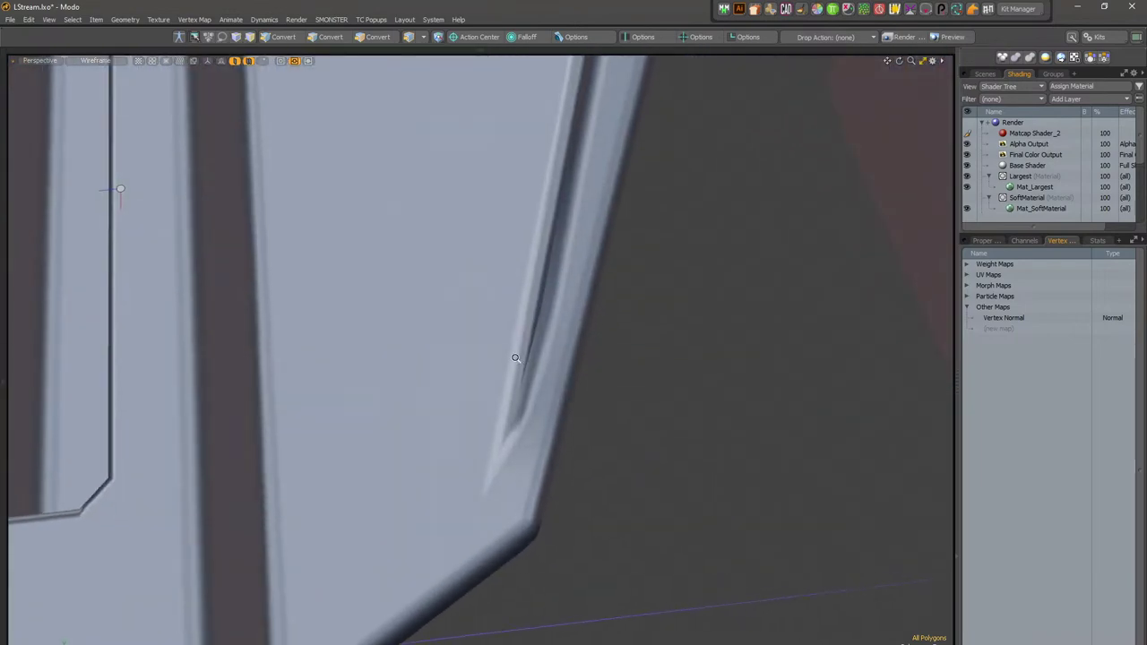
scroll(553, 321, "down", 3)
left_click_drag(554, 322, 565, 222, "alt")
key("ctrl+3")
left_click(642, 167)
left_click(543, 171)
left_click_drag(516, 370, 544, 369, "ctrl+alt")
left_click_drag(541, 279, 495, 455, "shift")
Step: Examine the shading of the bevel on the opposite inner prong and its lower corner
left_click_drag(592, 437, 271, 418, "ctrl+alt")
key("ctrl+3")
left_click(372, 420)
left_click(225, 529)
left_click_drag(210, 385, 181, 354, "alt")
left_click_drag(223, 323, 153, 328, "alt")
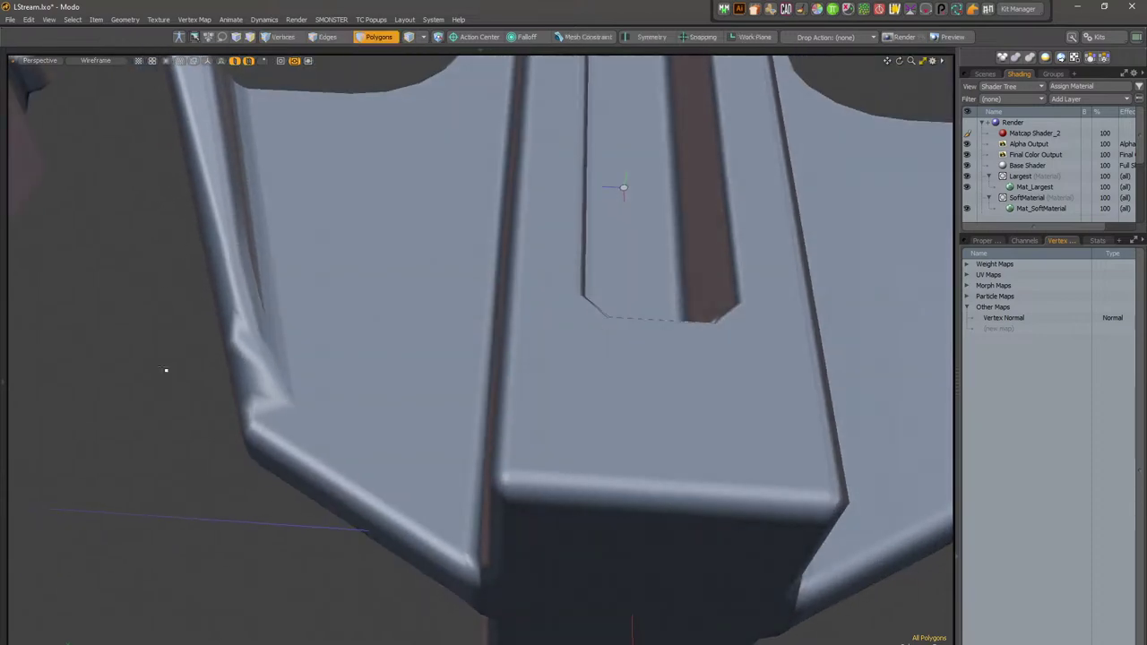
left_click_drag(221, 349, 395, 421, "alt")
left_click_drag(426, 420, 532, 373, "alt")
left_click_drag(385, 316, 420, 366, "alt")
scroll(412, 413, "up", 4)
left_click_drag(410, 420, 400, 291, "alt")
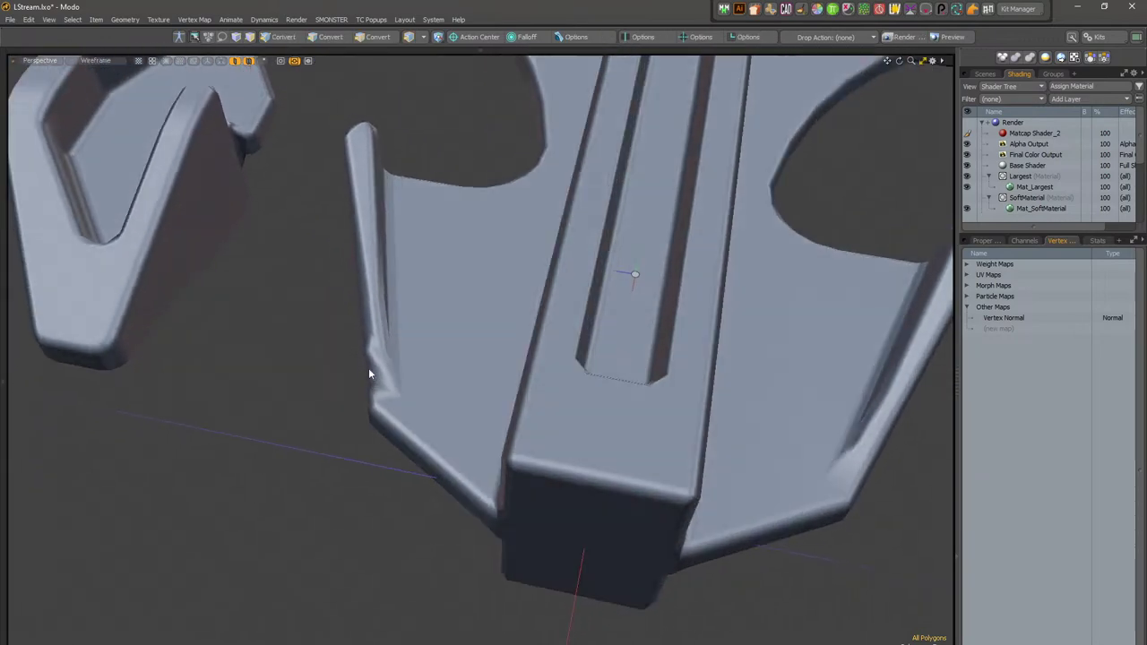
Step: Select the long, narrow outer polygon along the left inner prong of the bag clip
scroll(400, 285, "up", 3)
left_click_drag(358, 146, 367, 217)
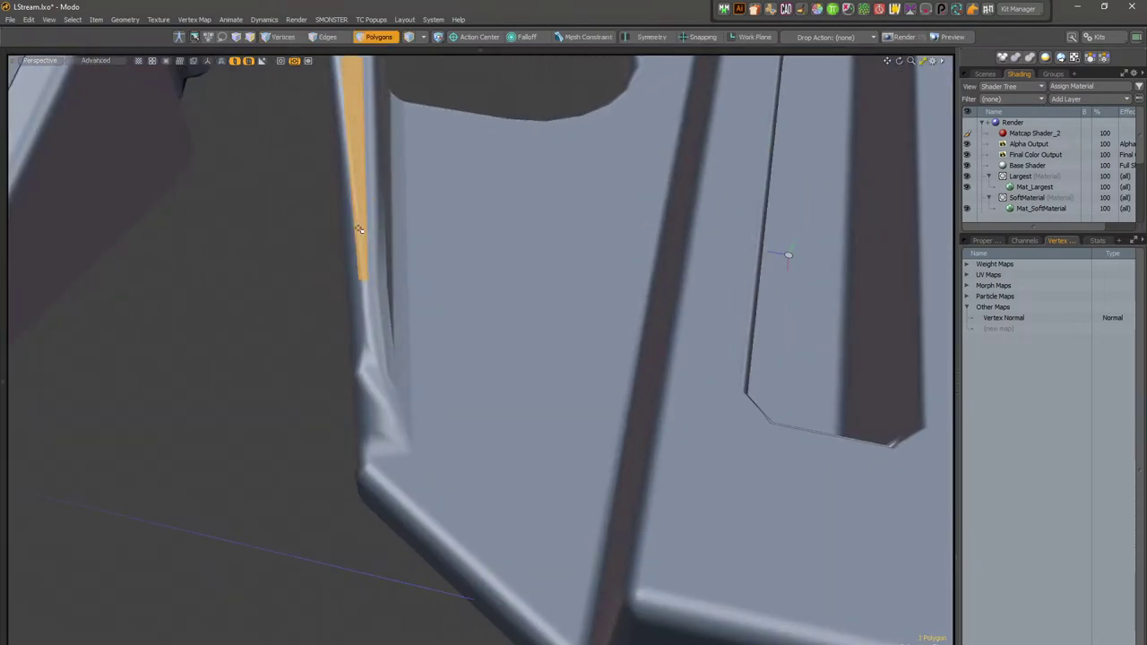
left_click(358, 227)
scroll(520, 338, "down", 6)
left_click_drag(627, 336, 547, 354, "alt+shift")
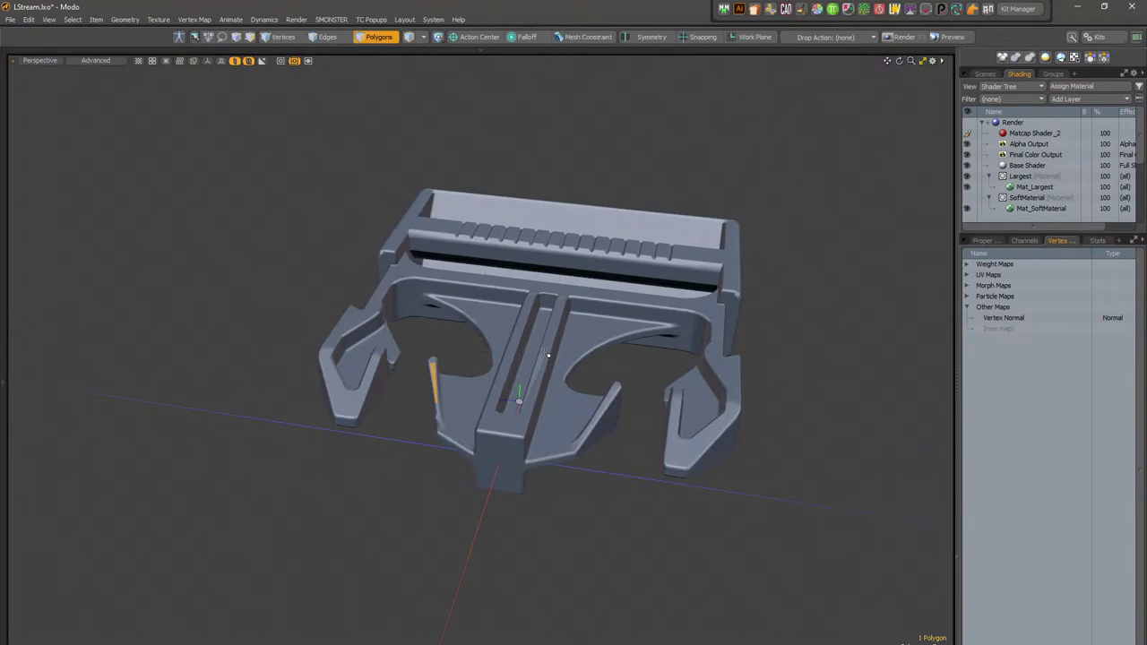
Step: Switch to vertex selection and the Texture shading style to examine the whole clip's triangulated mesh
key("KP_4")
left_click_drag(513, 405, 539, 396, "alt")
key("1")
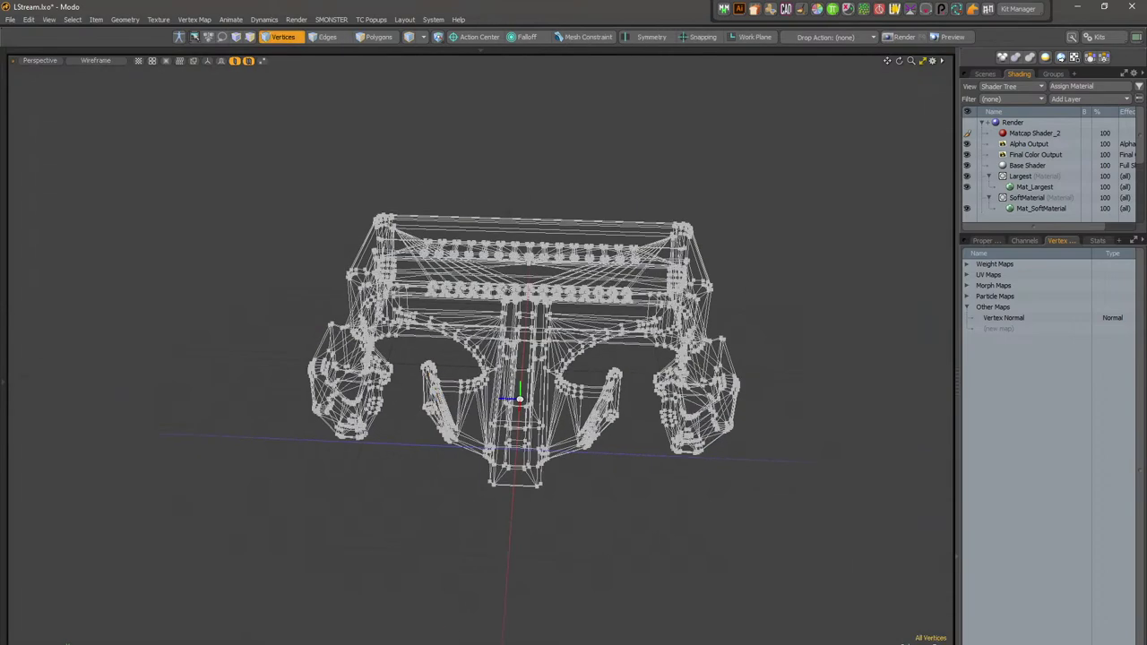
key("9")
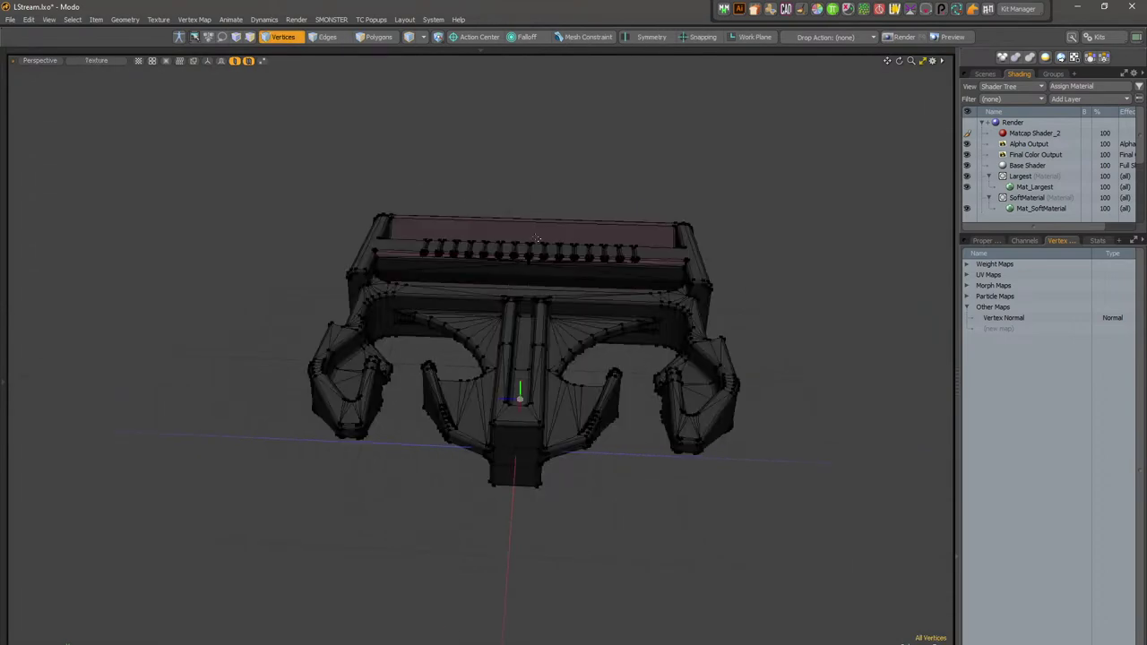
scroll(536, 240, "up", 5)
left_click_drag(531, 247, 558, 210, "alt+shift")
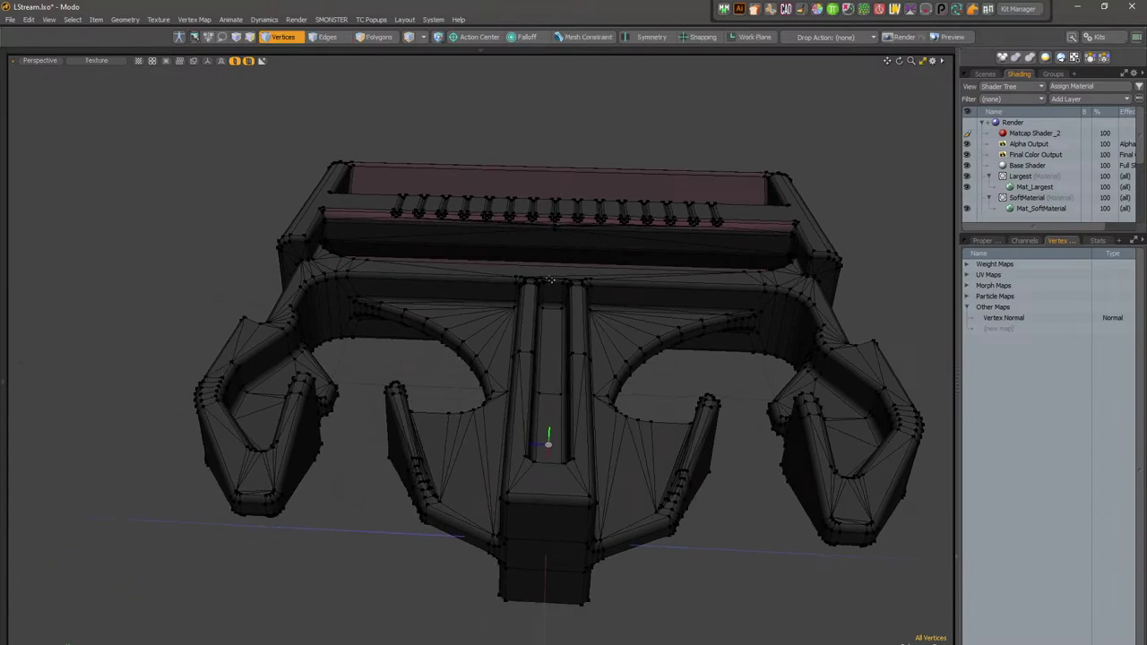
Step: Switch to item selection, unhide the other meshes and select the AC_PowerAdaptor_Case item
key("5")
left_click_drag(601, 336, 539, 344, "alt")
left_click(644, 389)
left_click(526, 339)
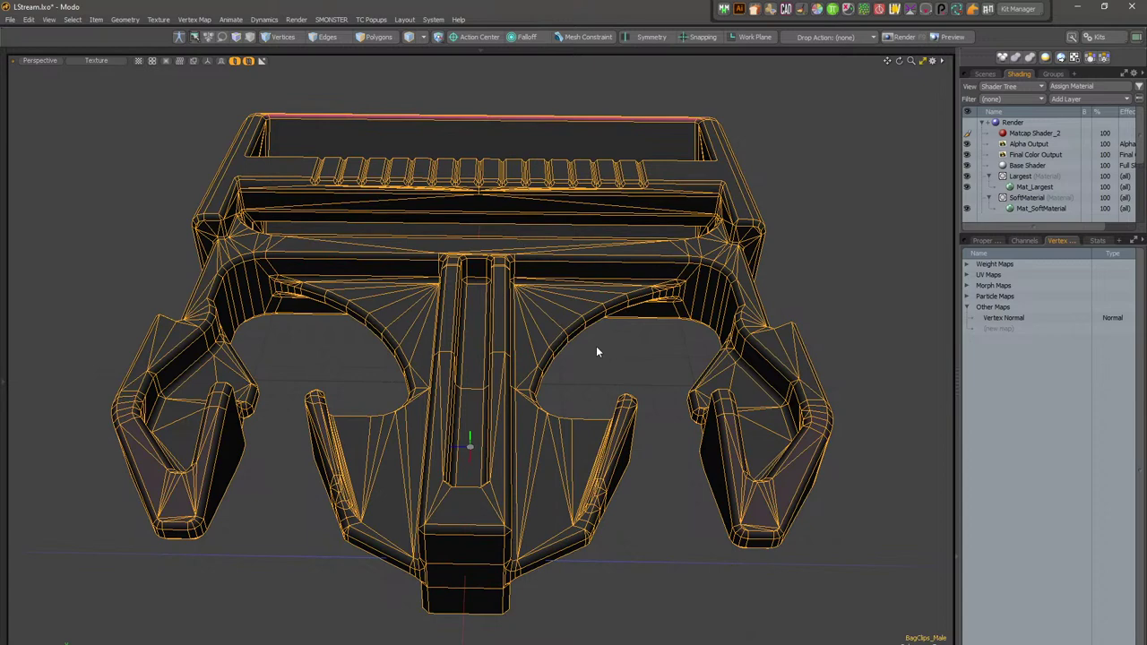
key("u")
left_click(552, 324)
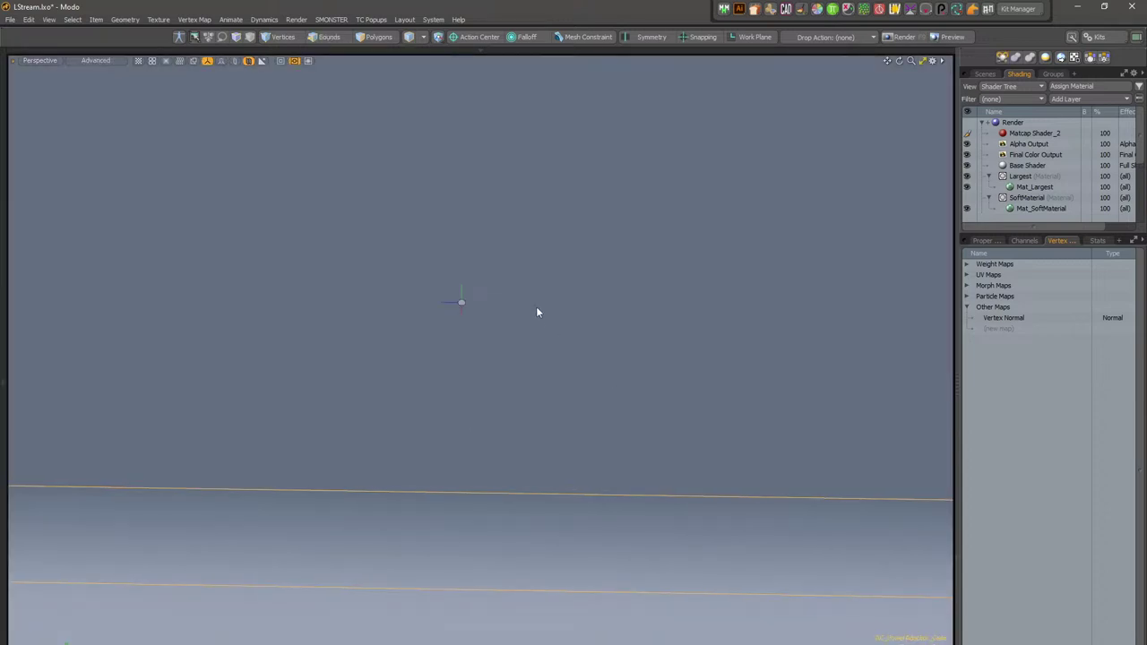
left_click_drag(549, 314, 462, 281, "alt")
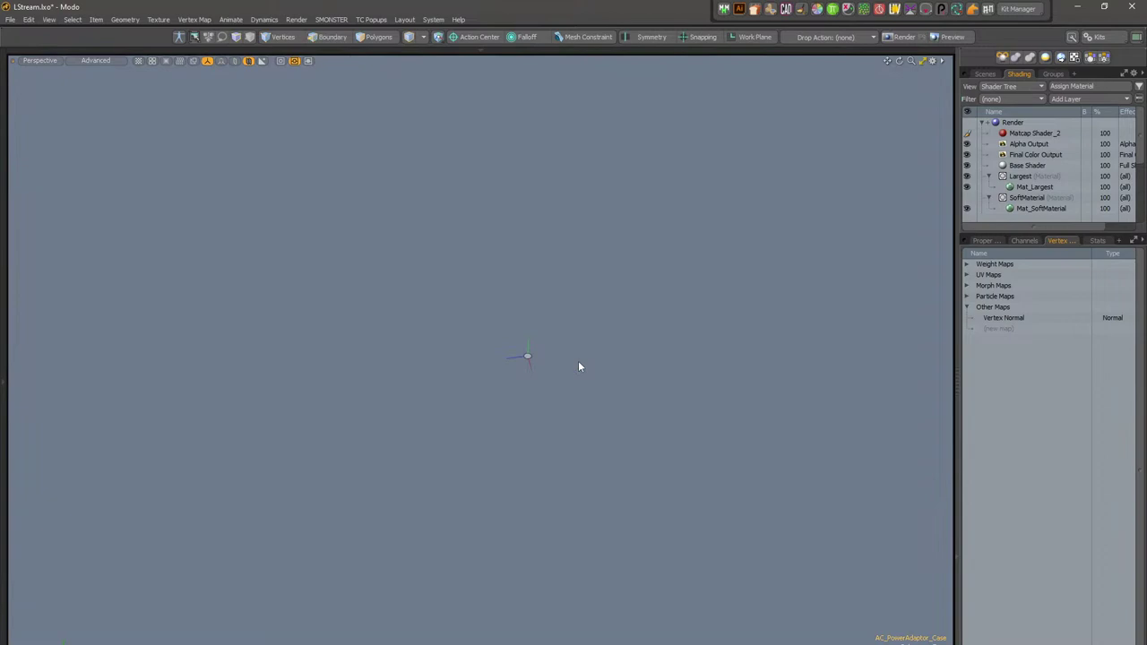
Step: Select the BagClips_Male item beside the power adaptor case, keeping item selection active
scroll(578, 363, "down", 6)
scroll(446, 404, "up", 3)
key("h")
left_click(523, 374)
left_click_drag(289, 335, 337, 333, "alt")
left_click(430, 343)
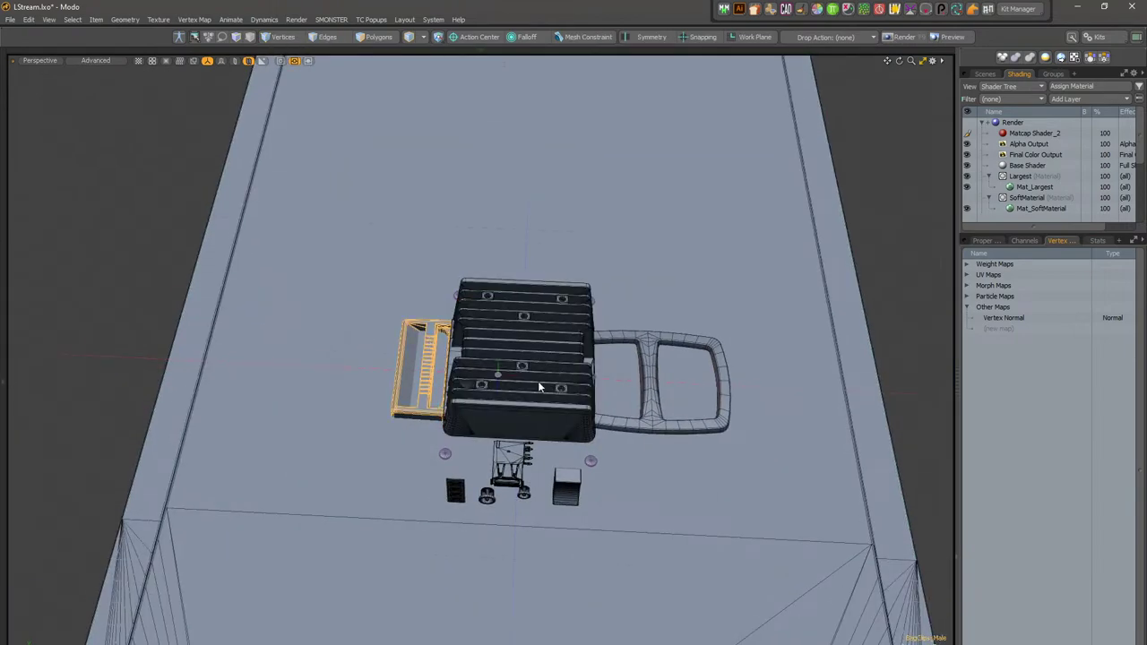
scroll(436, 333, "up", 2)
scroll(436, 332, "down", 6)
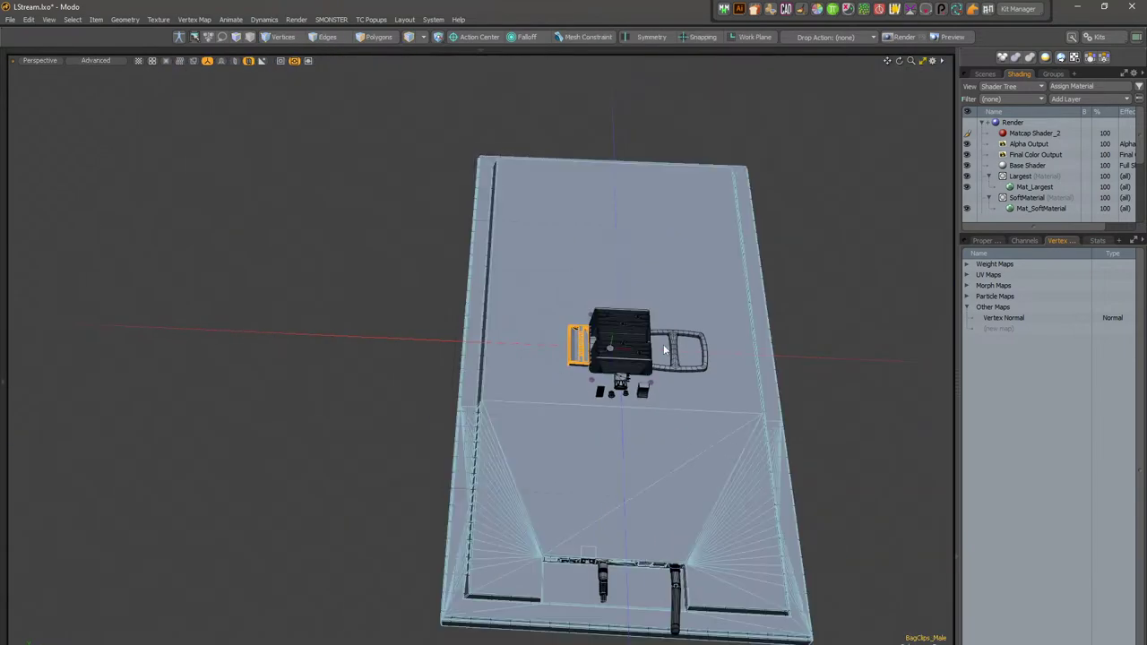
key("2")
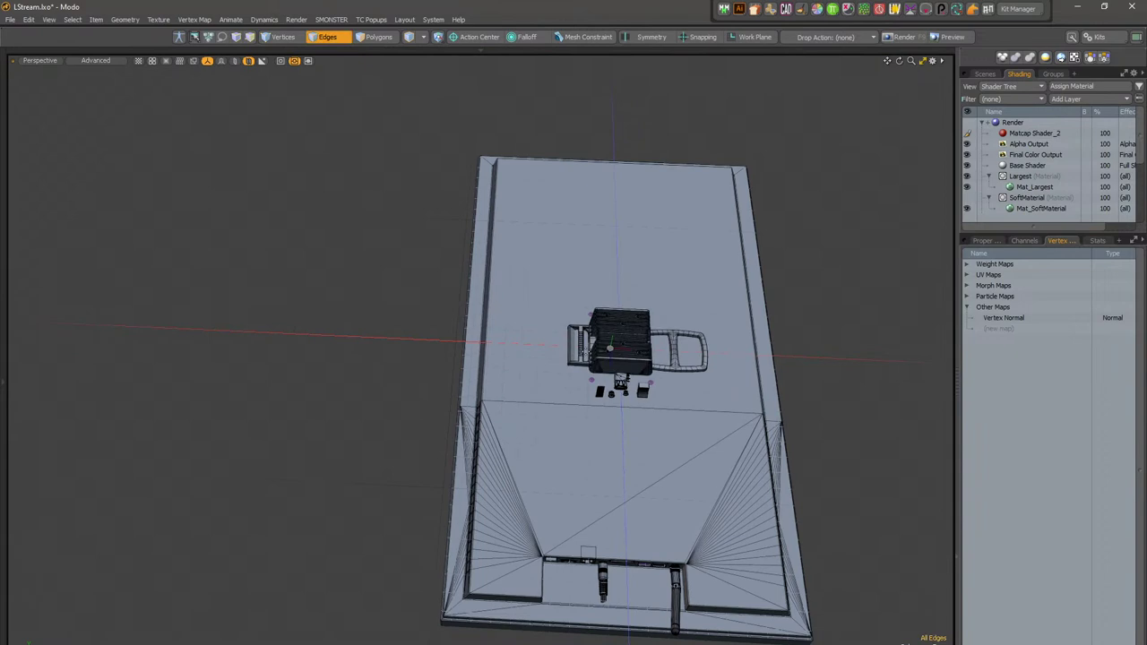
key("5")
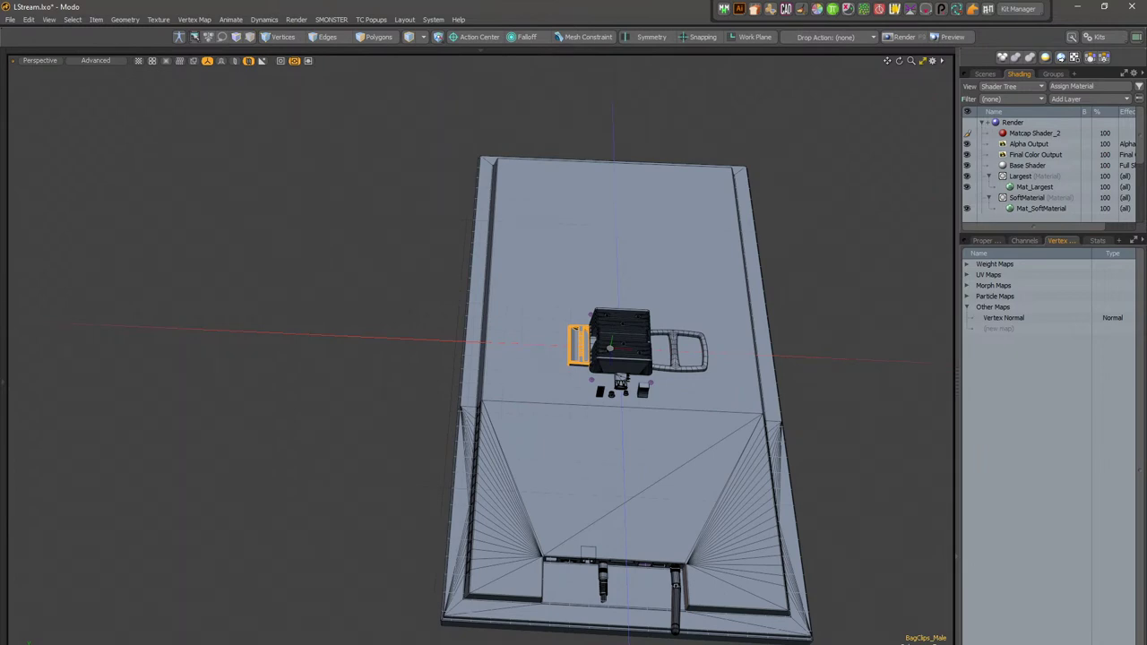
left_click_drag(362, 250, 376, 284, "alt+shift")
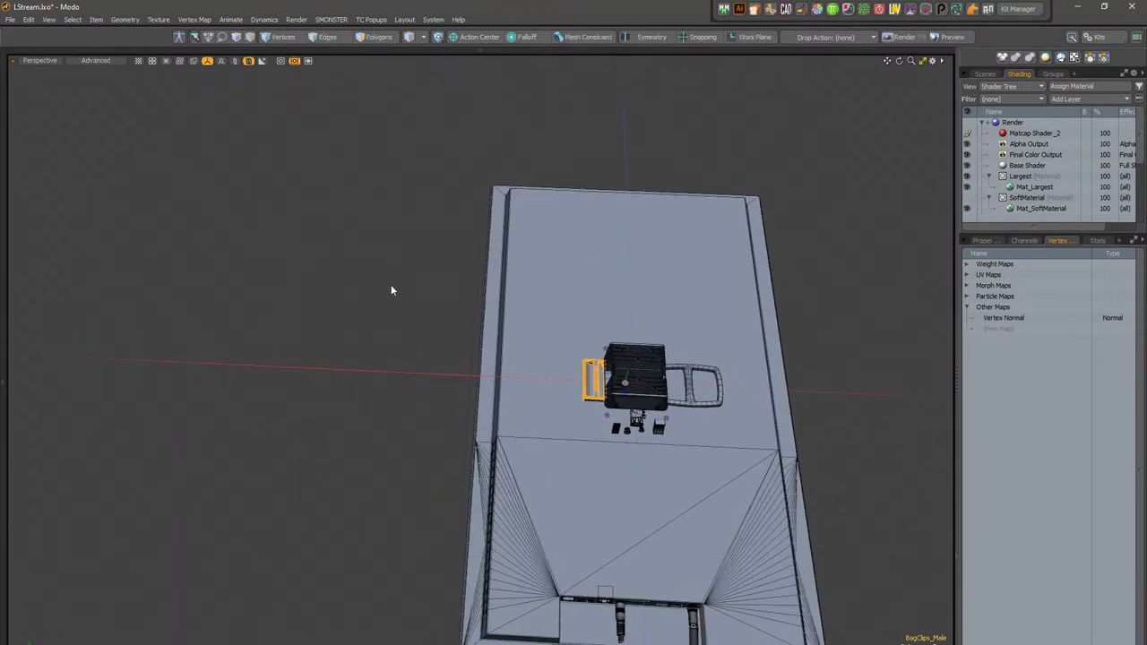
Step: Isolate the BagClips_Male mesh and frame its prongs close up with the wireframe shown
left_click_drag(658, 390, 547, 314)
left_click_drag(821, 368, 488, 274, "alt+shift")
left_click_drag(487, 274, 408, 237, "alt")
left_click_drag(552, 326, 588, 335, "ctrl+alt")
left_click_drag(654, 362, 472, 367, "alt")
left_click(569, 355)
left_click_drag(471, 368, 473, 402, "ctrl+alt")
left_click(592, 325)
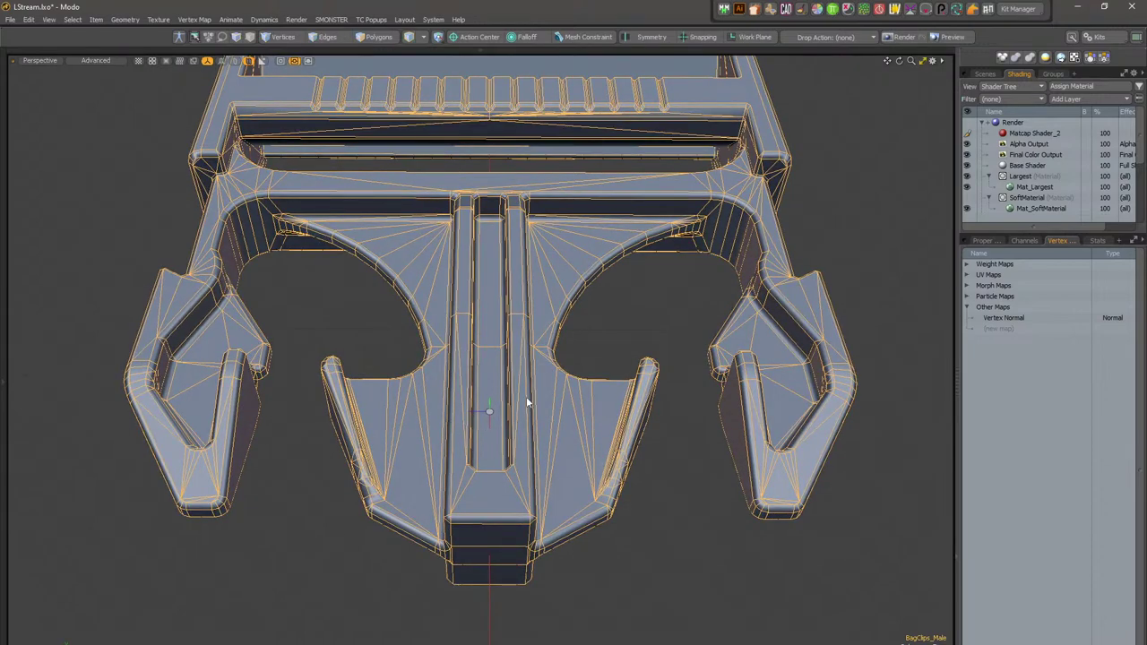
left_click(95, 60)
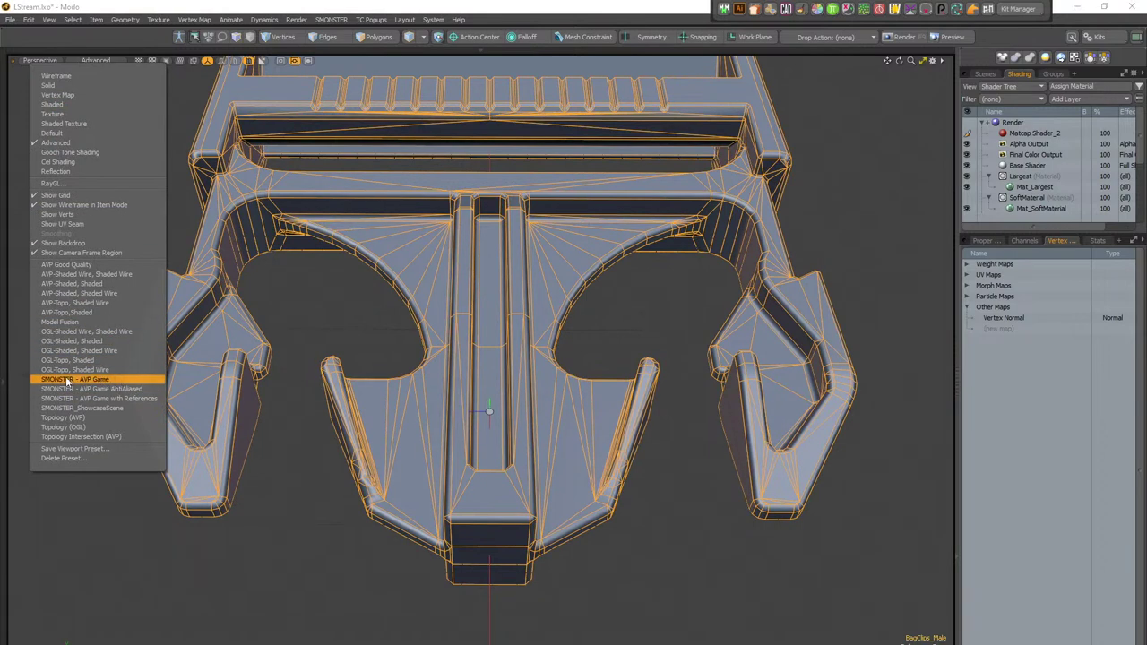
left_click_drag(450, 402, 476, 409, "alt")
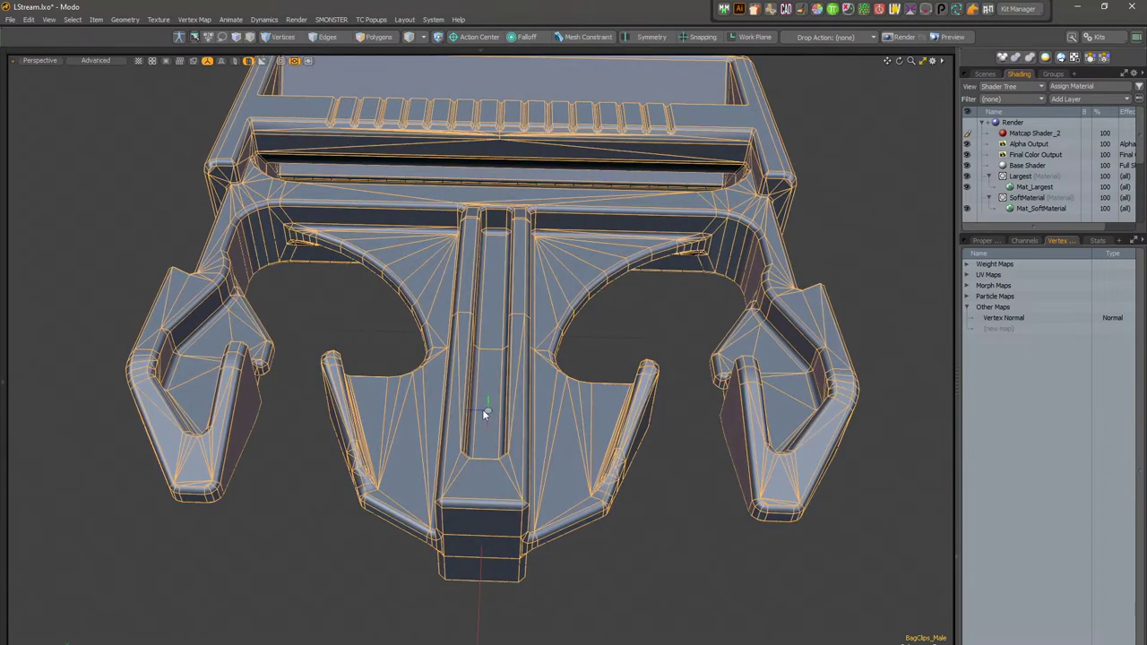
scroll(549, 361, "down", 3)
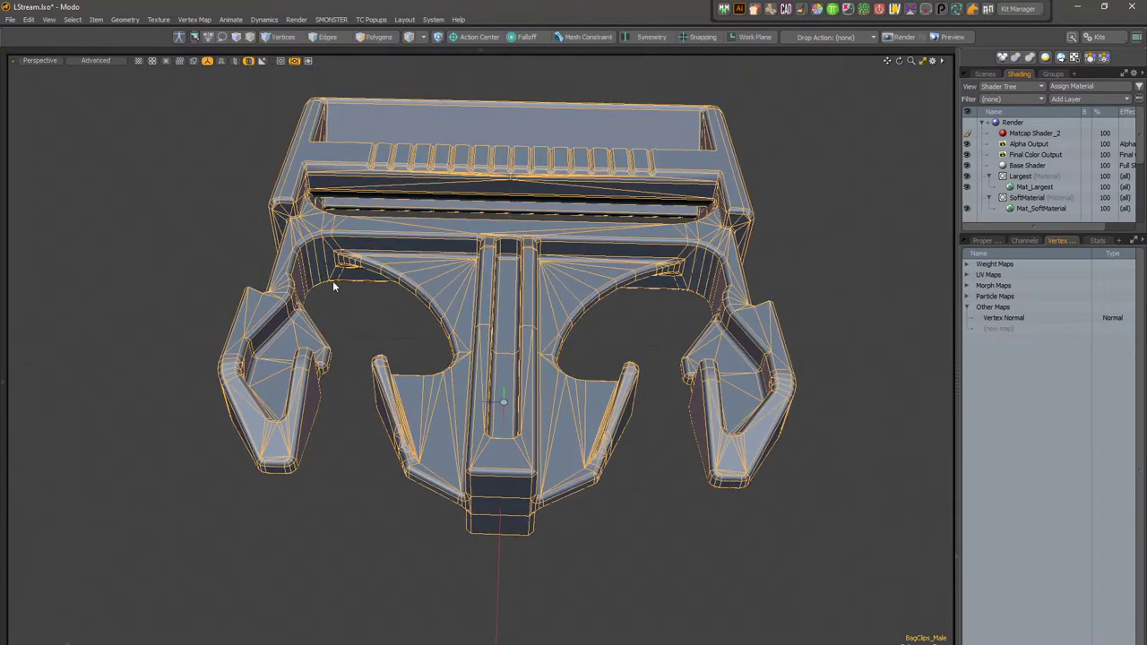
left_click_drag(461, 378, 513, 424, "alt")
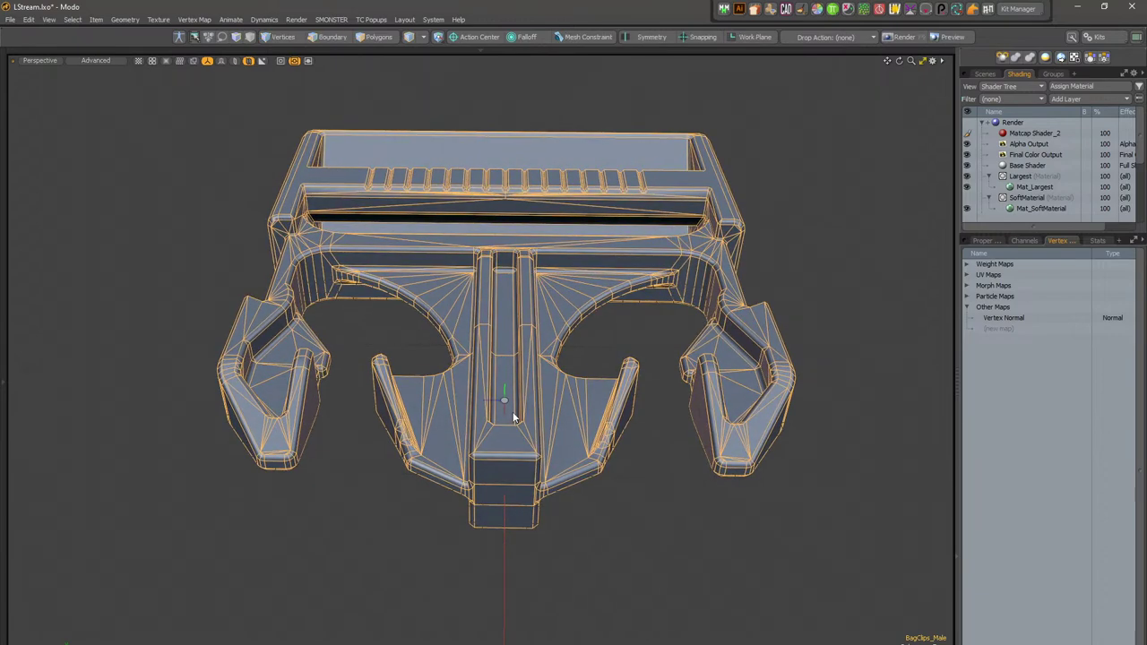
key("ctrl+space")
left_click(523, 363)
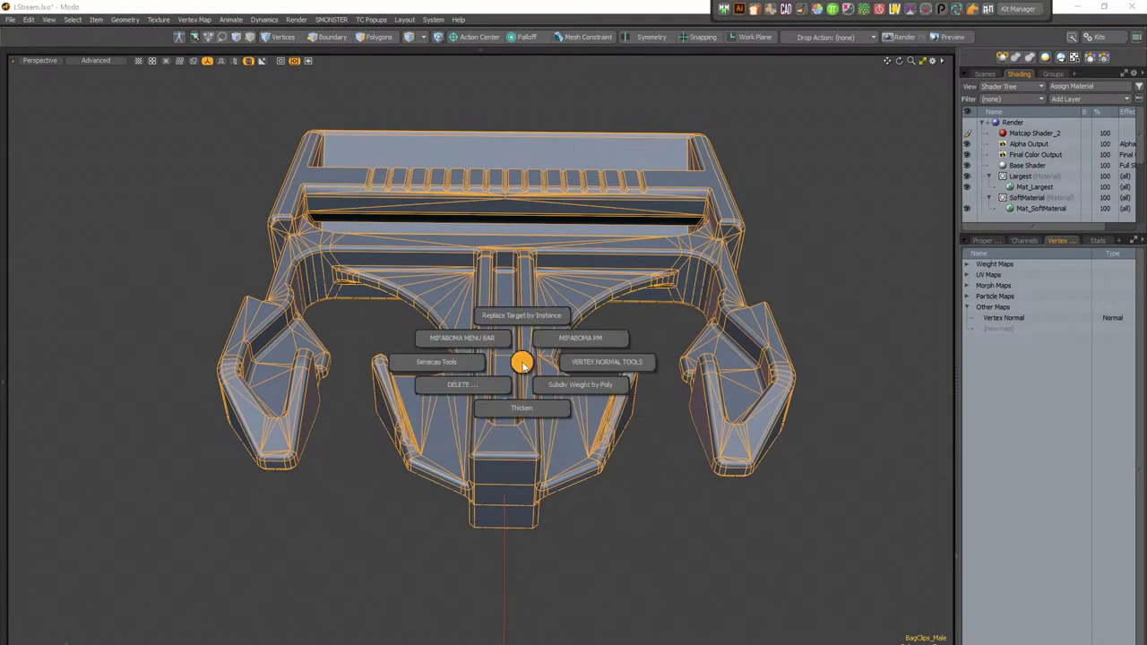
left_click(523, 365)
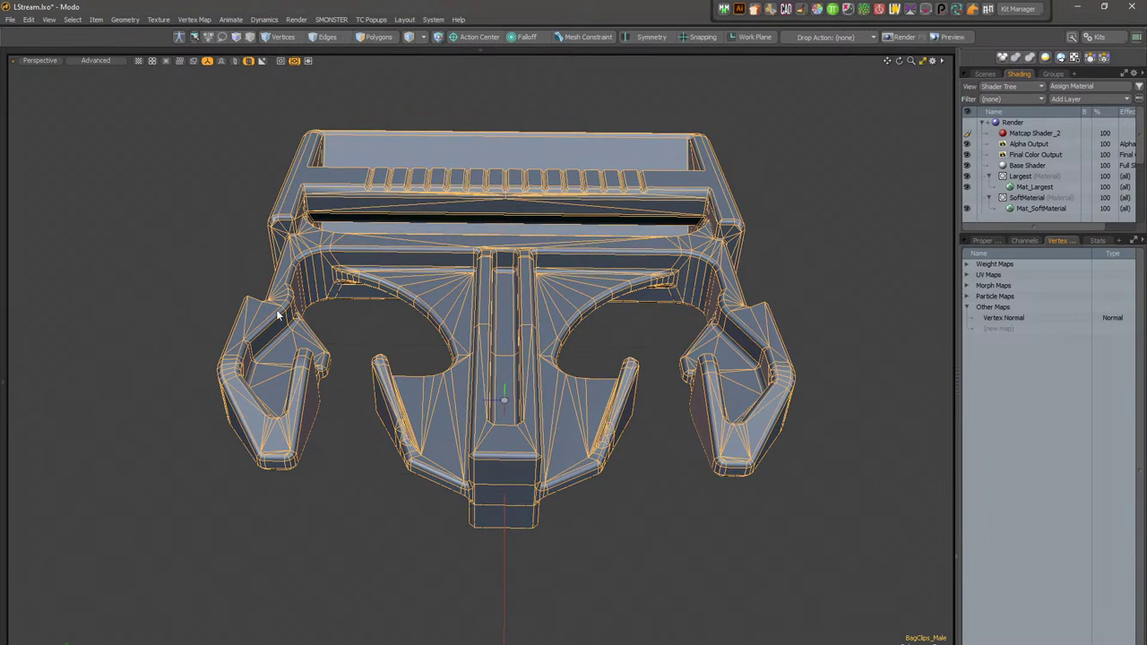
Step: Open the SMO GC Delete Vertex by Local Axis palette from the modeling delete tools
key("ctrl+space")
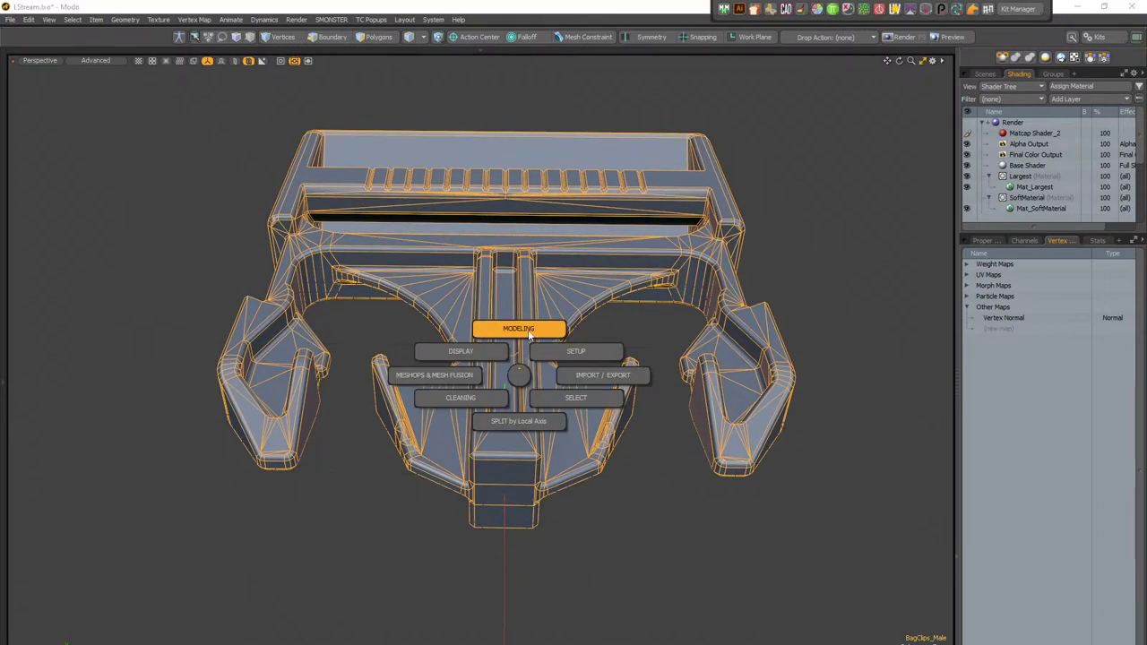
left_click(528, 330)
left_click(500, 355)
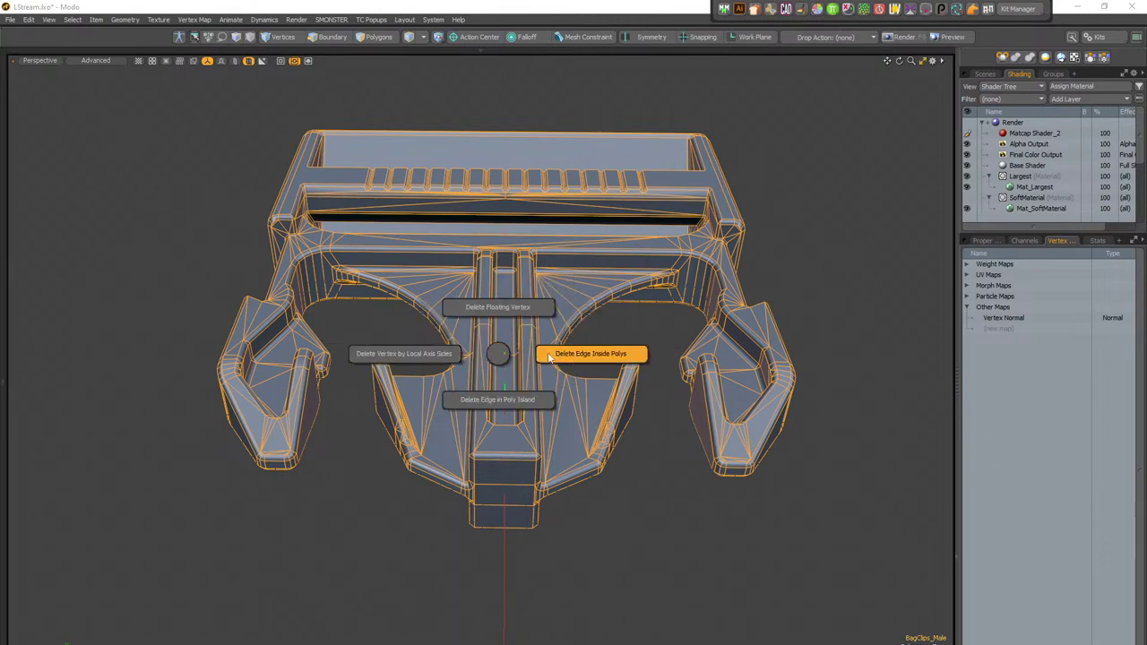
left_click(426, 356)
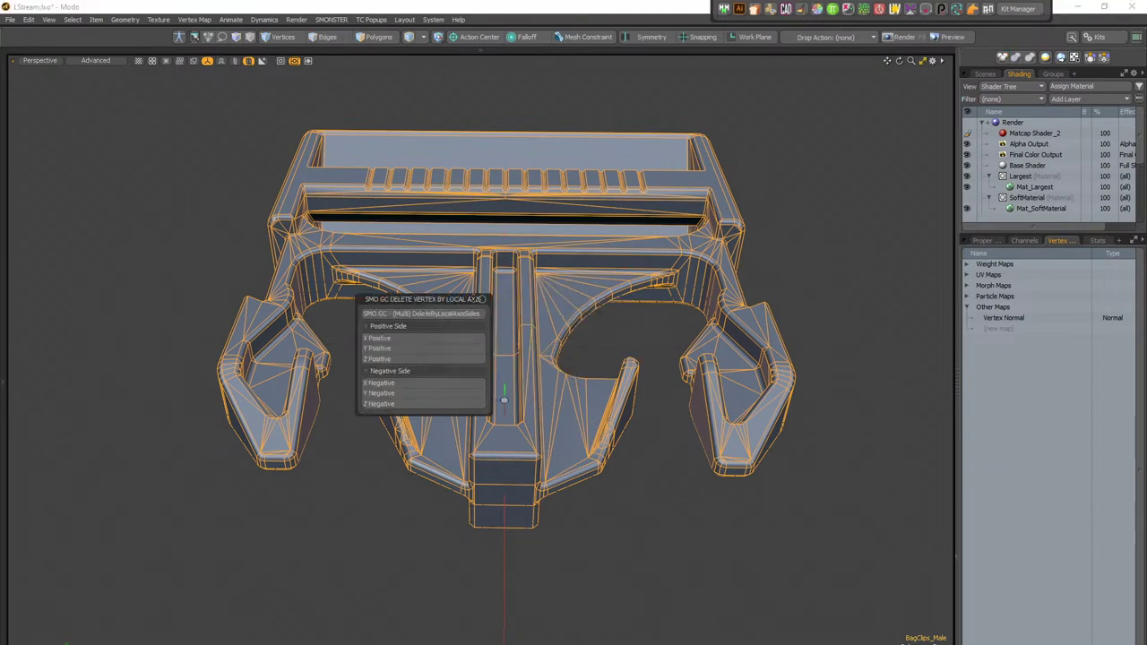
Step: Move the Delete Vertex palette clear of the clip, widen it, and delete the mesh's Z Negative side
left_click_drag(482, 299, 196, 93)
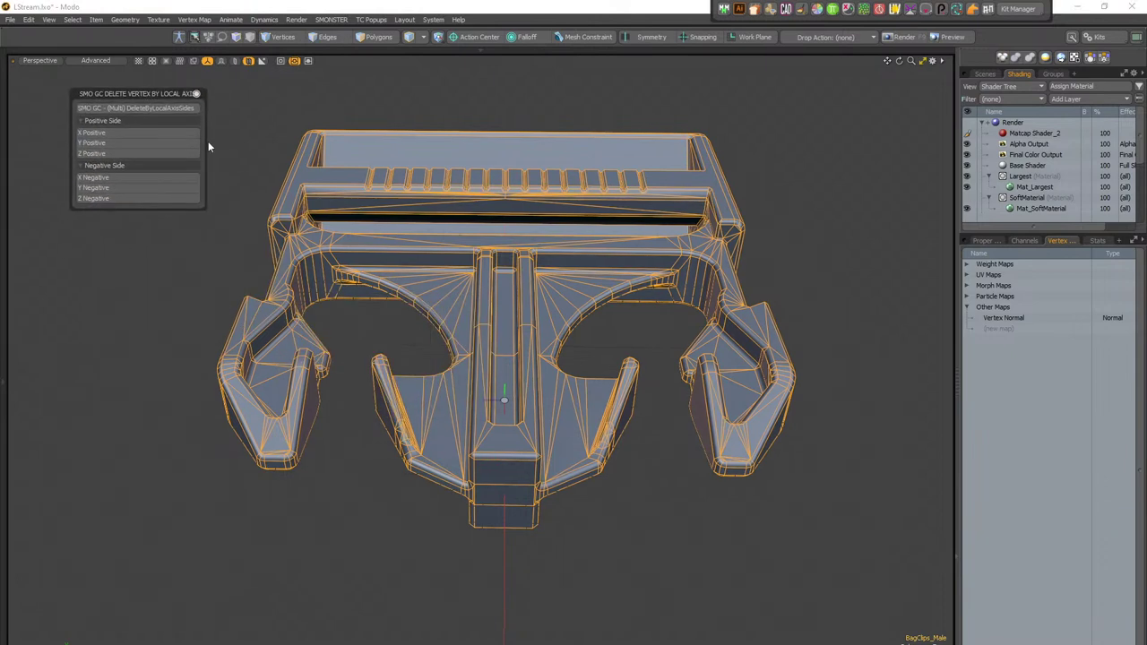
left_click_drag(204, 142, 242, 142)
left_click_drag(200, 93, 191, 80)
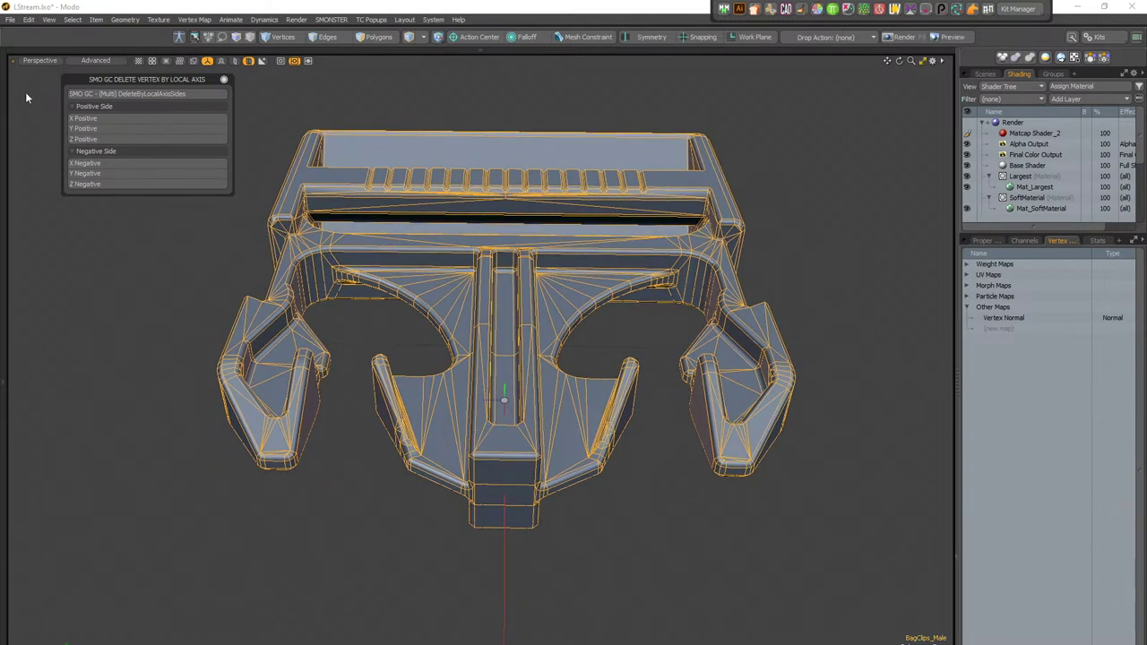
left_click(115, 185)
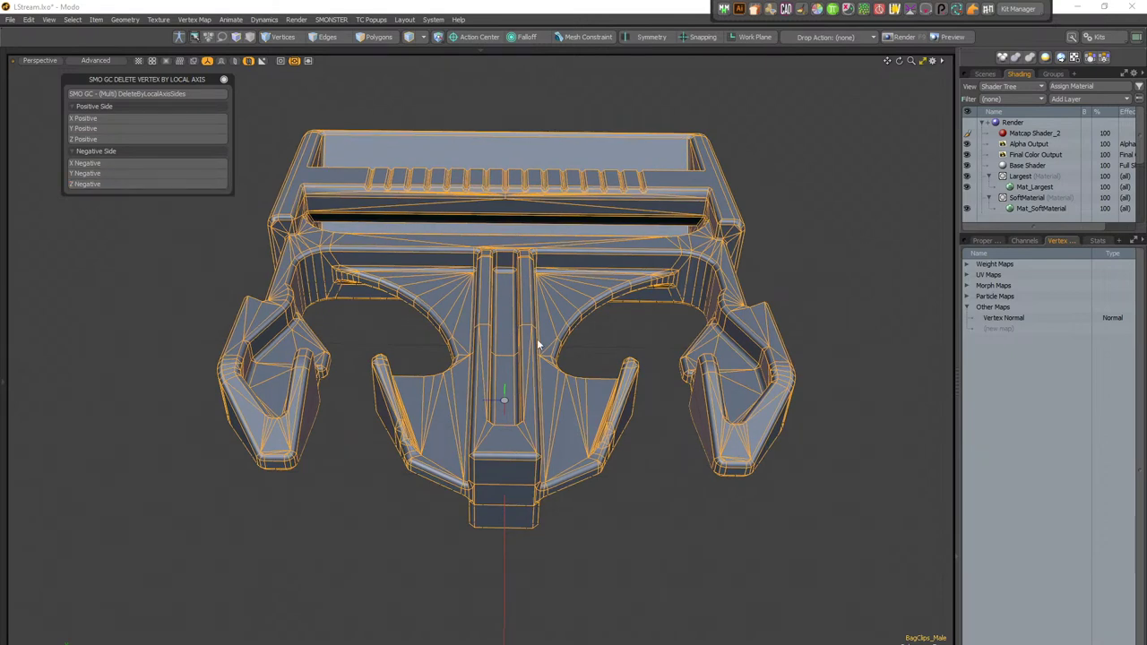
left_click_drag(369, 269, 393, 289, "alt")
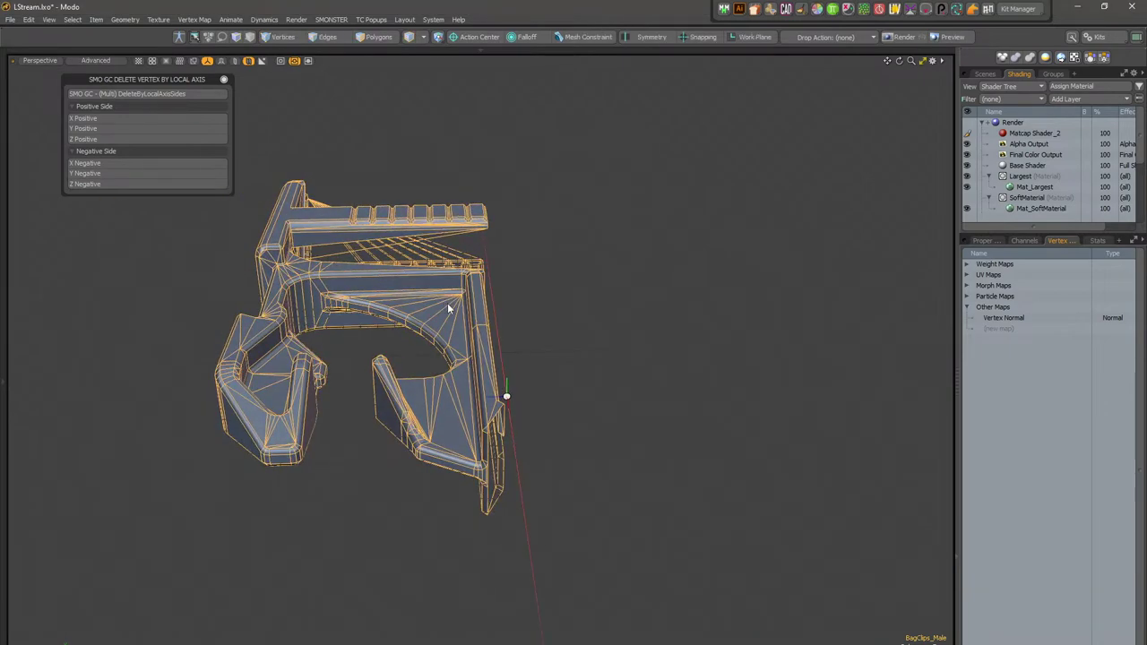
Step: Open the SMO MIFABOMA bar and park it clear of the half clip
key("ctrl+1")
left_click(446, 264)
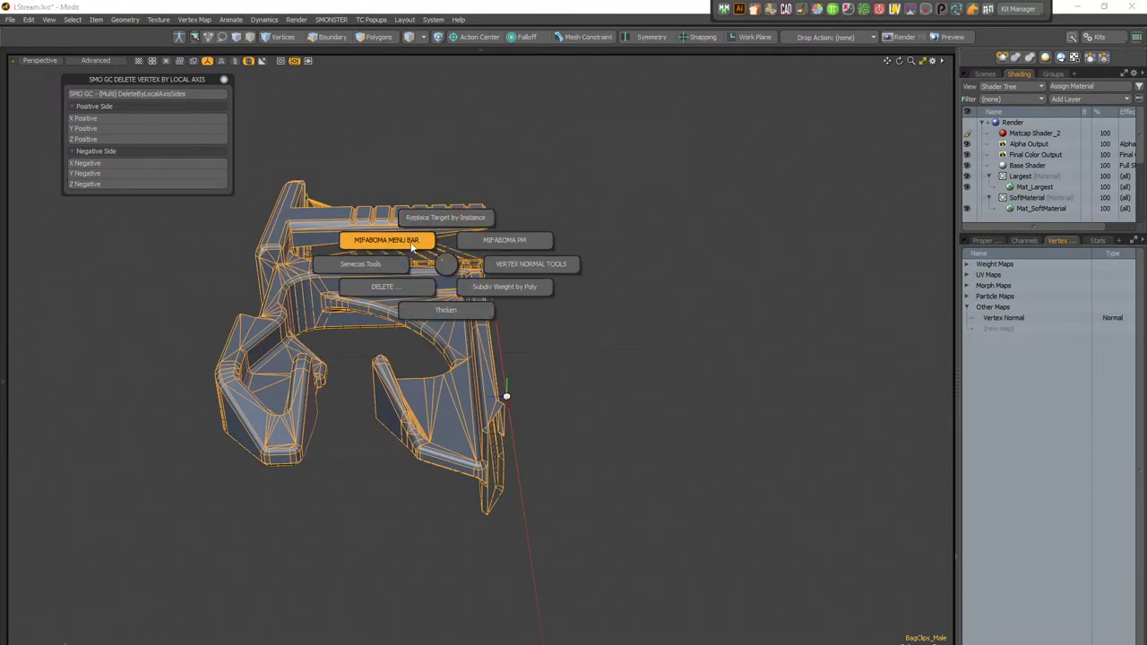
left_click(412, 242)
left_click_drag(455, 133, 924, 87)
left_click(877, 120)
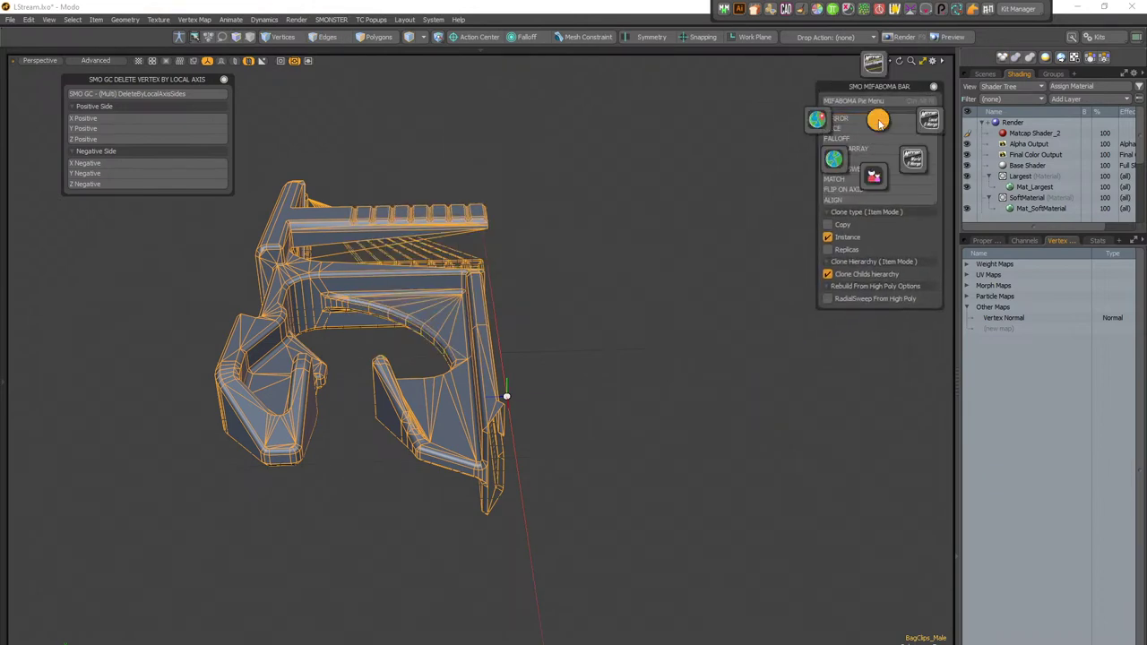
left_click(879, 123)
Step: Select all polygons of the half clip and mirror them across the Z axis
left_click(484, 245)
left_click(482, 266)
key("3")
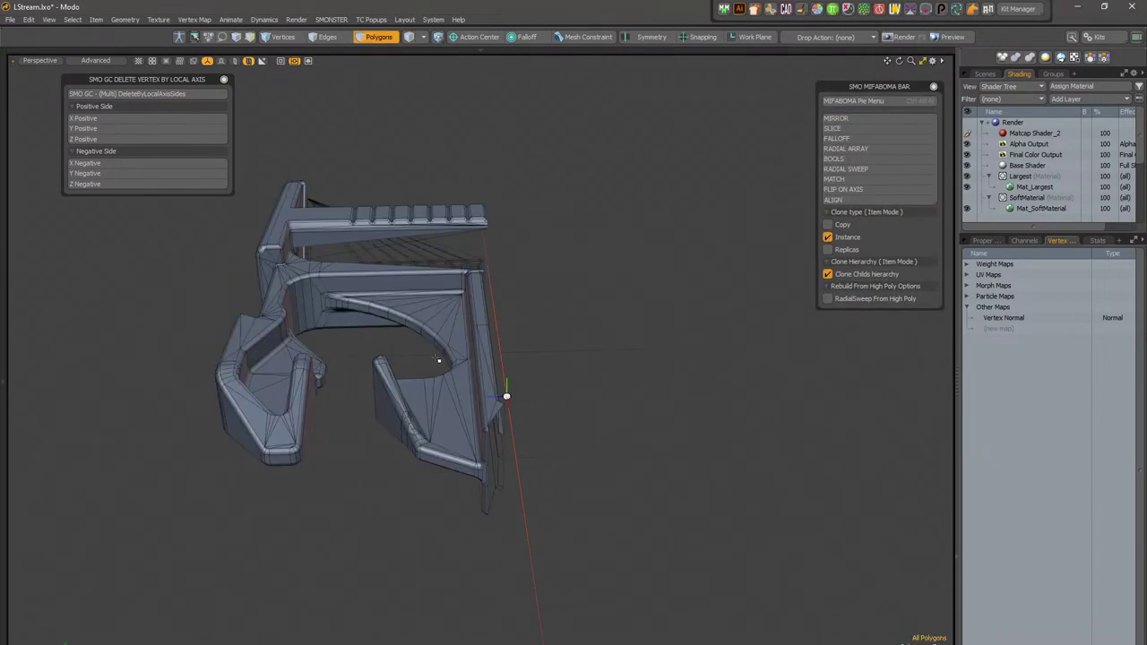
key("ctrl+a")
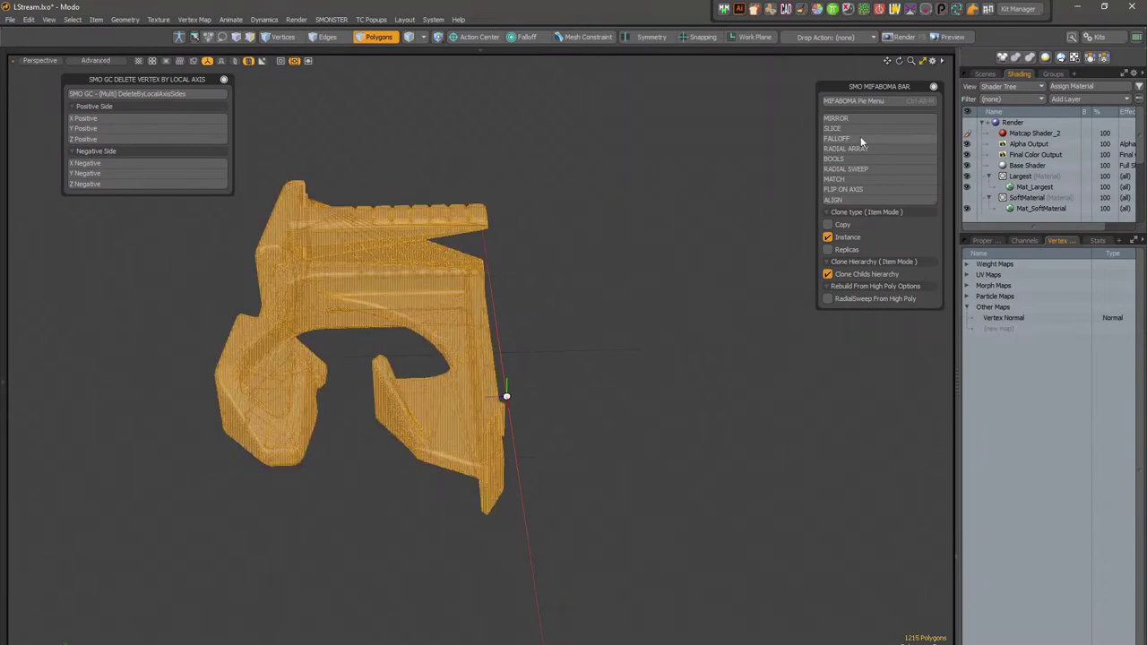
left_click(864, 120)
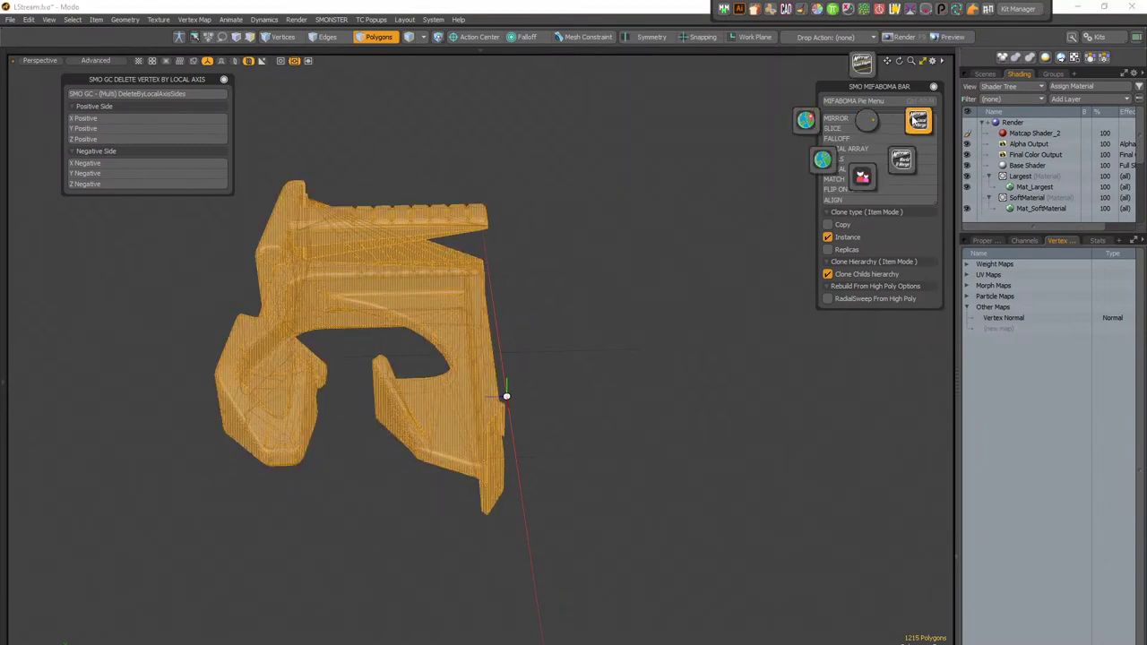
left_click(808, 123)
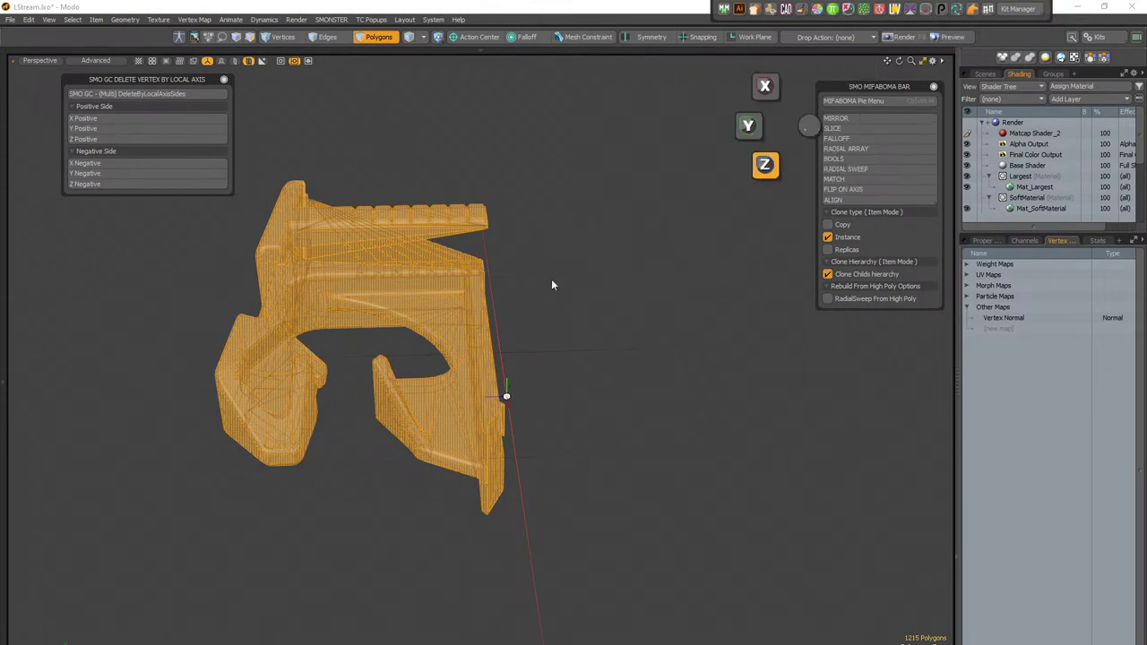
left_click(767, 168)
left_click_drag(538, 430, 510, 242, "alt")
Step: Undo the Z-axis mirror, return to item selection and clear the selection
key("ctrl+z")
key("5")
scroll(568, 397, "up", 3)
key("Escape")
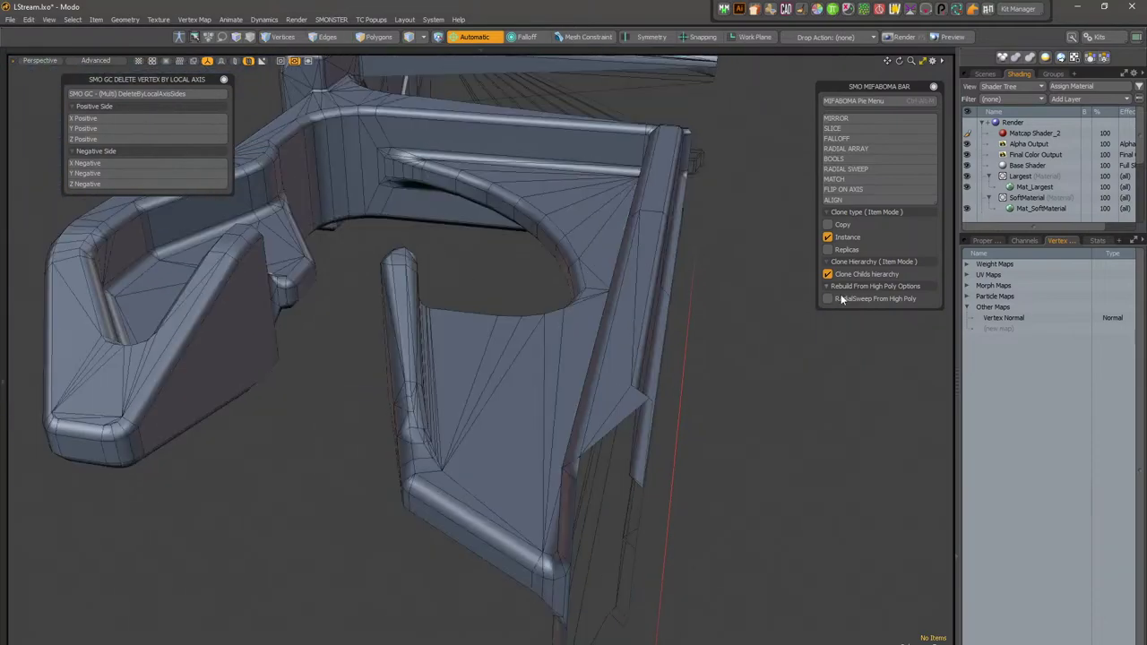
Step: Select the narrow top-face polygons running along the inner prong and its angled front edge
left_click_drag(505, 460, 449, 418, "alt")
key("3")
left_click(411, 230)
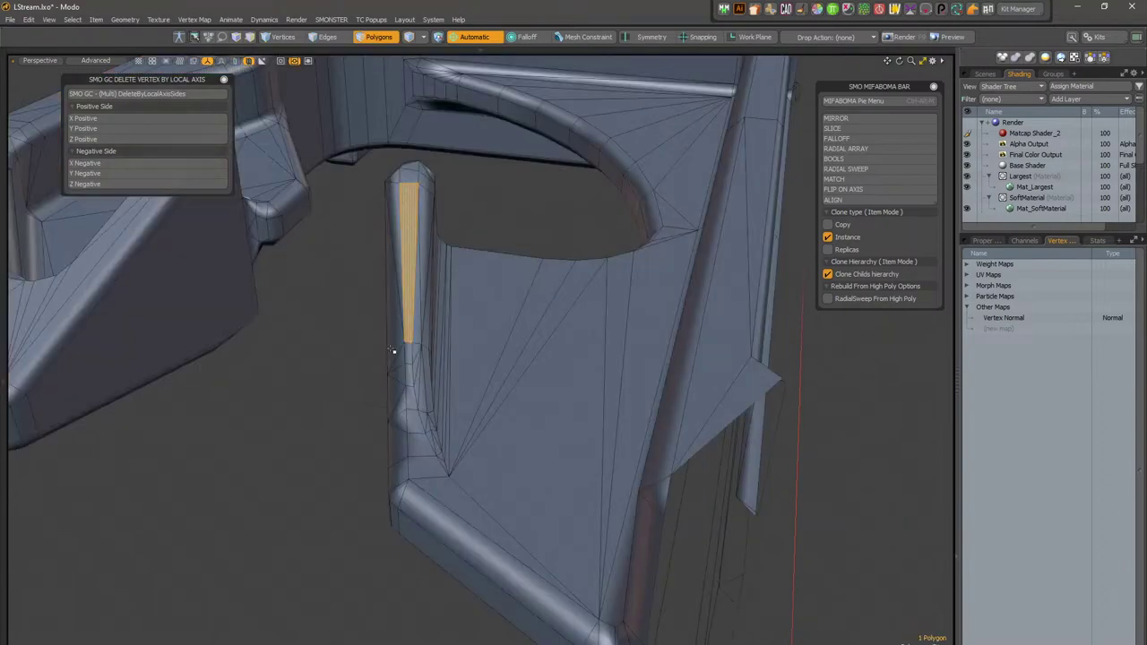
mouse_move(411, 349)
left_mouse_down()
mouse_move(422, 437)
mouse_move(601, 507)
mouse_move(505, 502)
mouse_move(392, 469)
mouse_move(493, 473)
mouse_move(459, 407)
mouse_move(452, 330)
mouse_move(366, 371)
mouse_move(420, 228)
left_mouse_up()
left_click(340, 406, "ctrl")
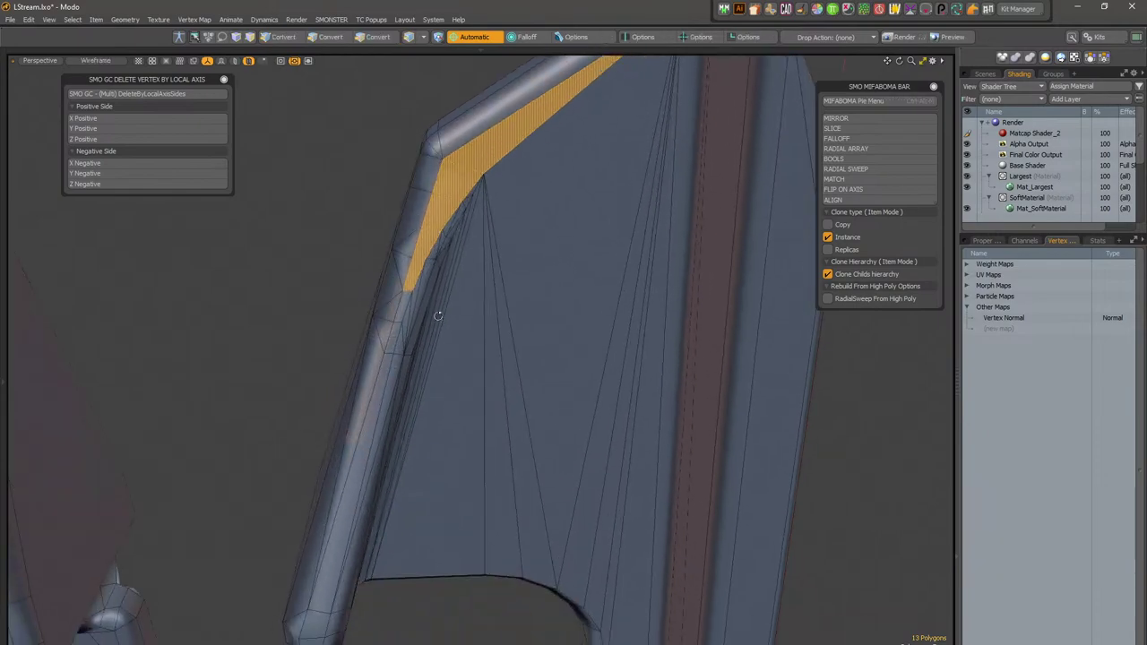
left_click(387, 363, "shift")
left_click_drag(387, 363, 396, 553, "alt")
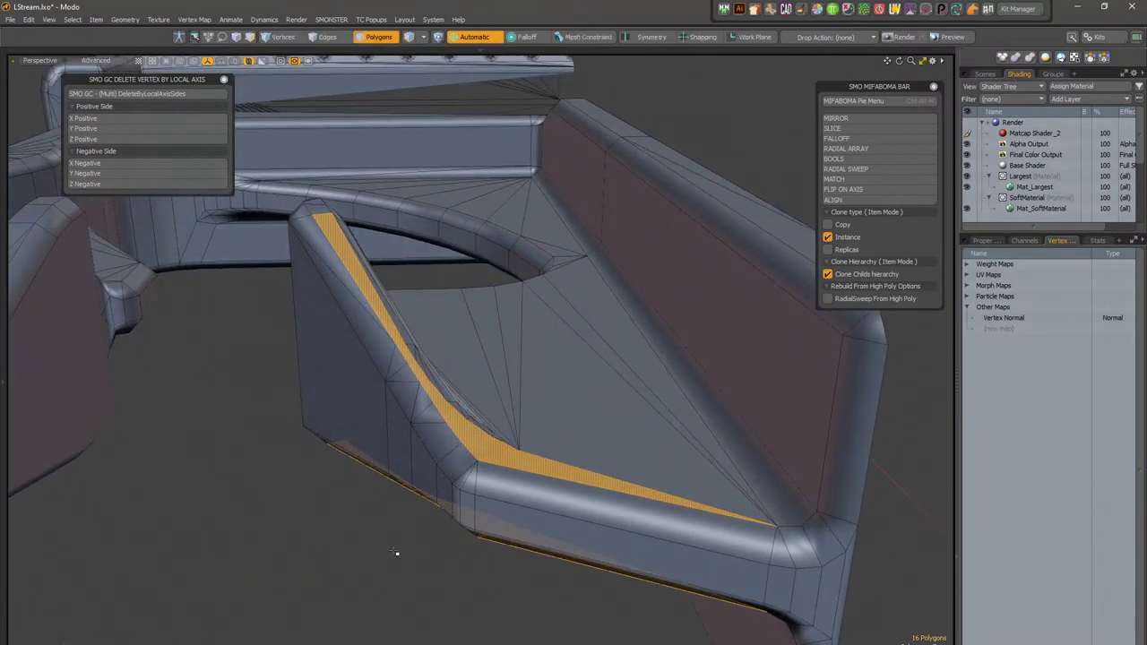
Step: Clear the polygon selection and hide the wireframe overlay to examine the inner prong's smooth bevel shading
left_click(396, 553)
left_click_drag(438, 484, 442, 414, "alt")
key("ctrl+3")
left_click(580, 421)
left_click_drag(765, 492, 440, 374, "alt")
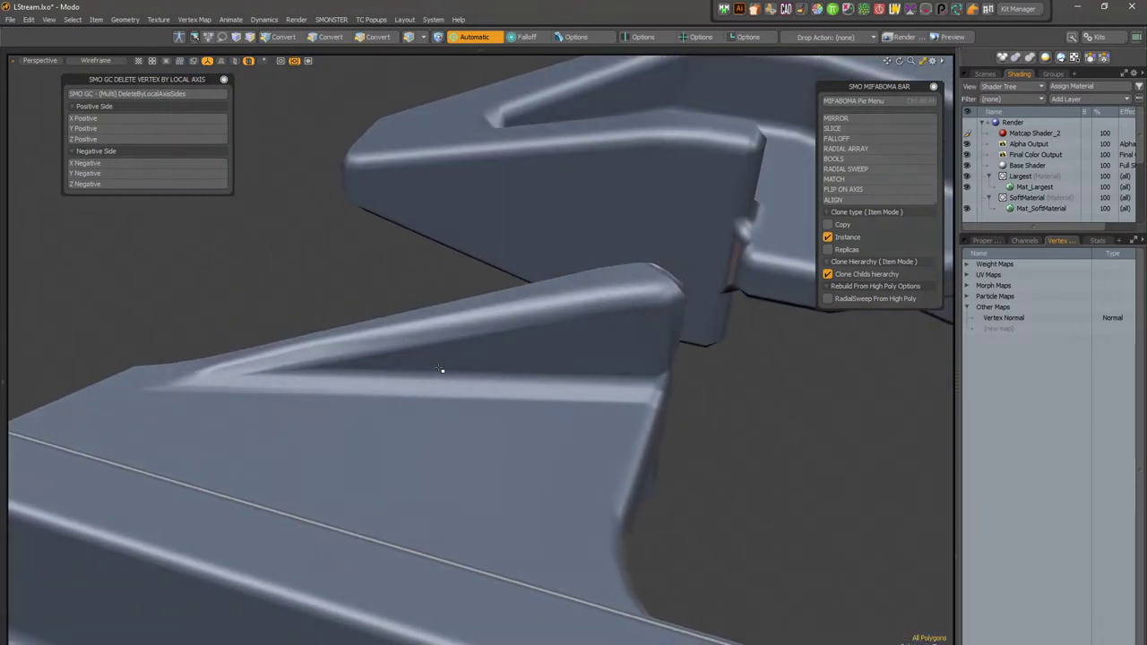
Step: Switch to item selection, fit the half clip in view and examine its overall shading from the side
key("5")
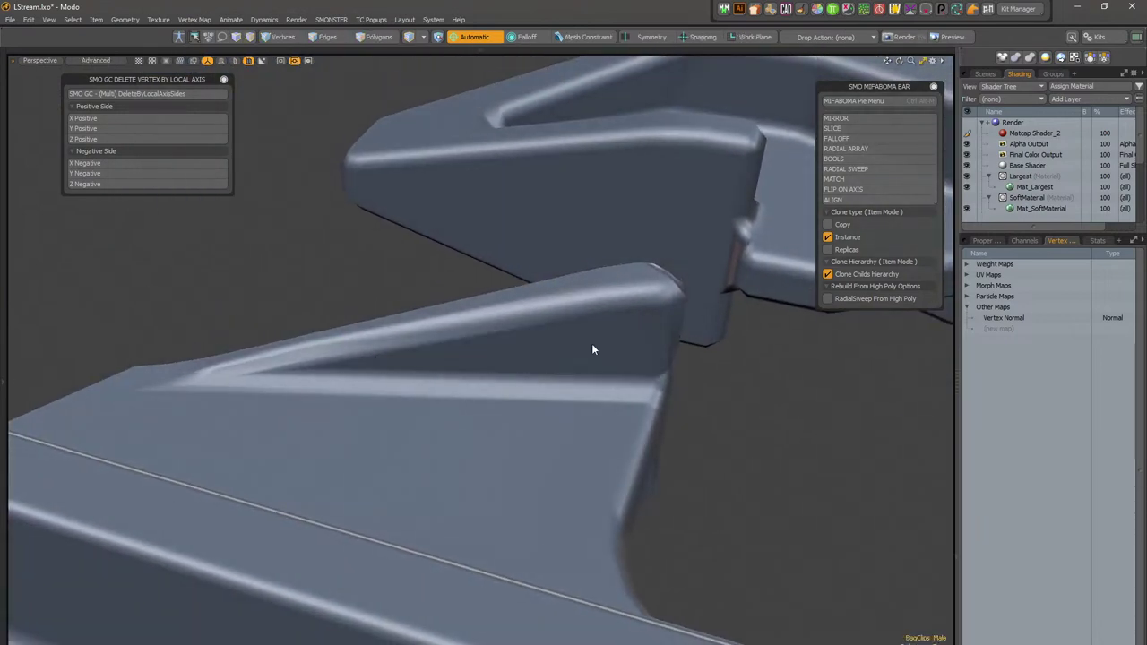
key("shift+a")
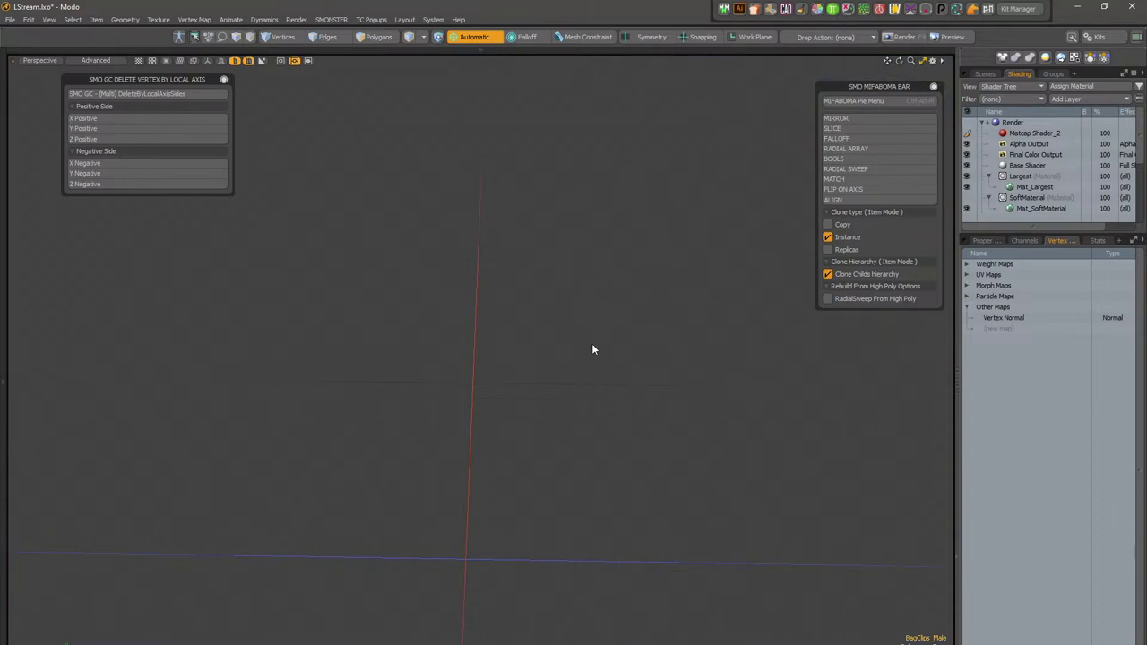
key("a")
mouse_move(584, 350)
left_mouse_down("alt")
mouse_move(510, 358)
mouse_move(601, 343)
left_mouse_up("alt")
scroll(530, 359, "up", 4)
left_click_drag(529, 358, 535, 282, "alt")
left_click_drag(619, 294, 426, 301, "alt+shift")
left_click_drag(426, 301, 540, 318, "alt")
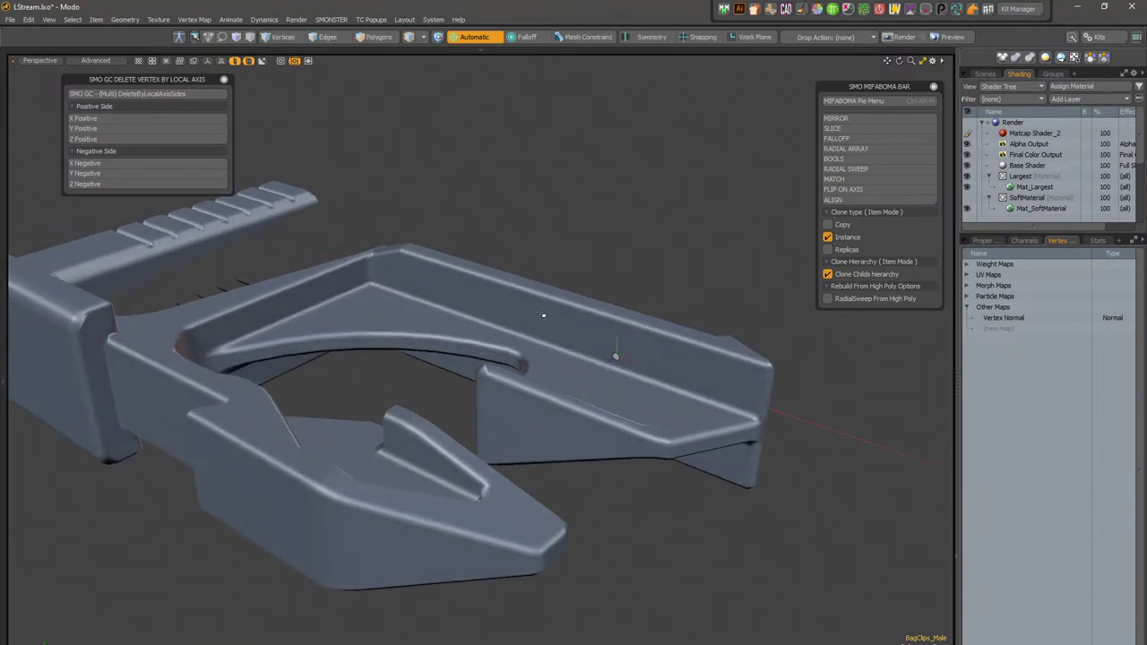
Step: Examine the shading close up where the thin curved rib meets the side arm's inner corner
left_click_drag(530, 410, 583, 454, "alt")
left_click_drag(558, 379, 588, 417, "alt")
left_click_drag(512, 335, 519, 377, "alt")
middle_click_drag(520, 377, 463, 359)
left_click_drag(464, 359, 453, 368, "alt")
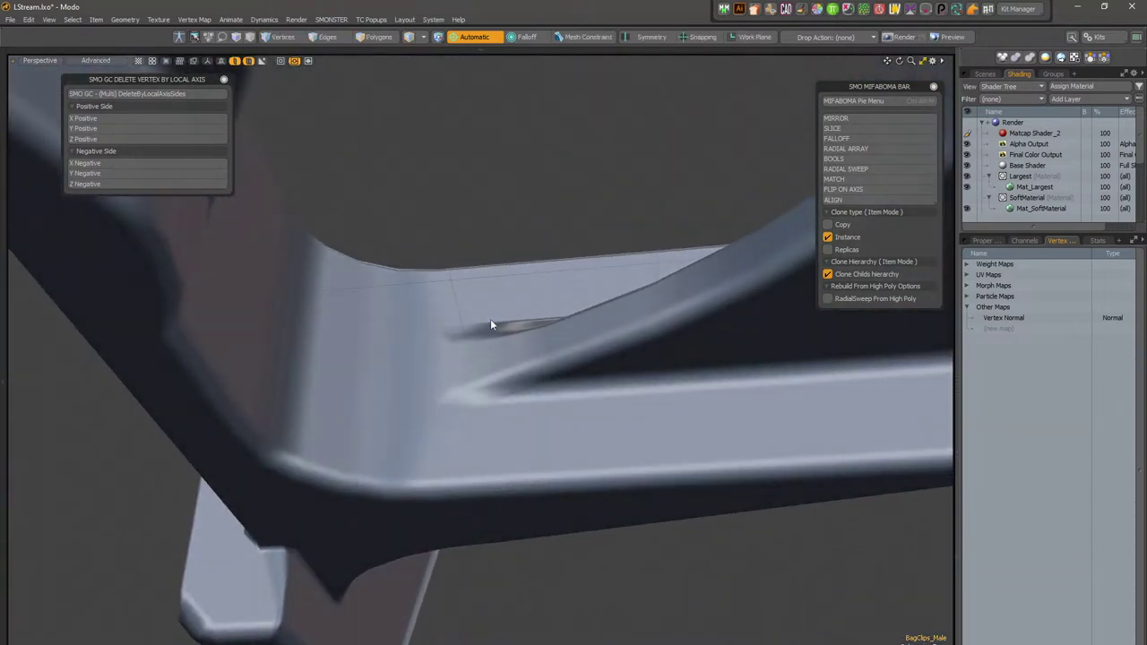
Step: Toggle the wireframe overlay to compare the mesh and the shading at the rib's inner corner
key("ctrl+3")
left_click(561, 328)
middle_click_drag(441, 285, 462, 318)
left_click_drag(443, 303, 423, 329, "alt")
key("ctrl+3")
left_click(477, 334)
key("ctrl+space")
left_click(543, 315)
middle_click_drag(540, 313, 550, 361)
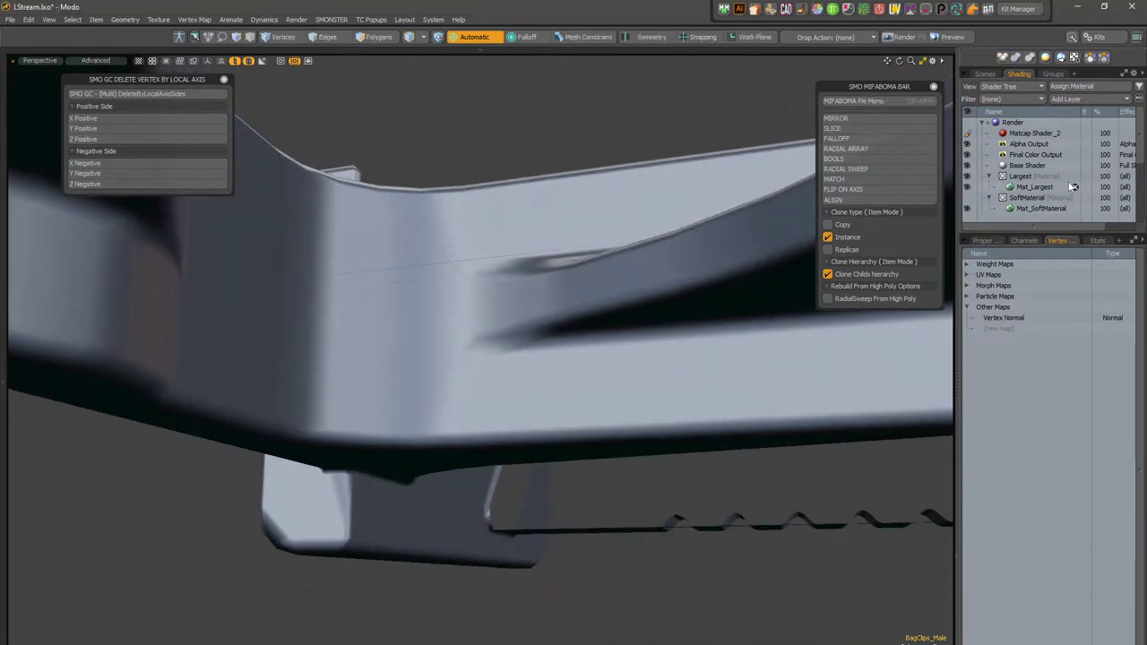
Step: Examine the shading beside the rib's inner corner, comparing it against the mesh of the wall above the rib
mouse_move(960, 134)
left_mouse_down()
mouse_move(976, 134)
mouse_move(968, 142)
left_mouse_up()
left_click_drag(583, 291, 492, 325, "alt")
scroll(492, 326, "down", 3)
key("3")
left_click(508, 295)
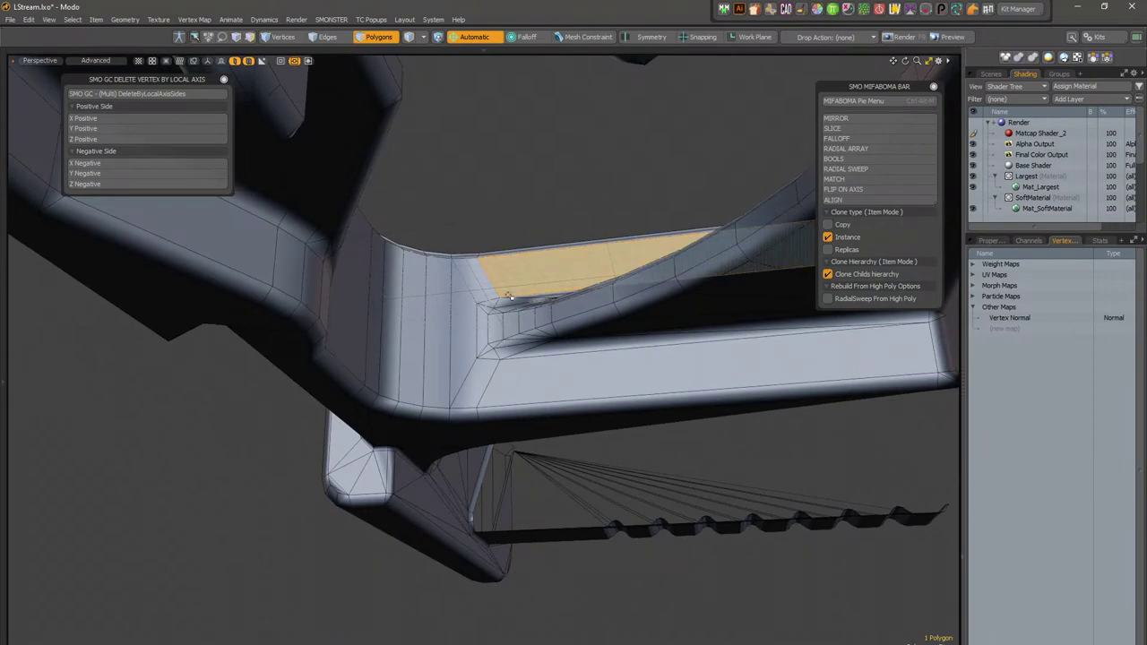
key("5")
scroll(442, 361, "up", 3)
left_click(526, 146)
left_click_drag(589, 289, 575, 299, "alt")
left_click(580, 323)
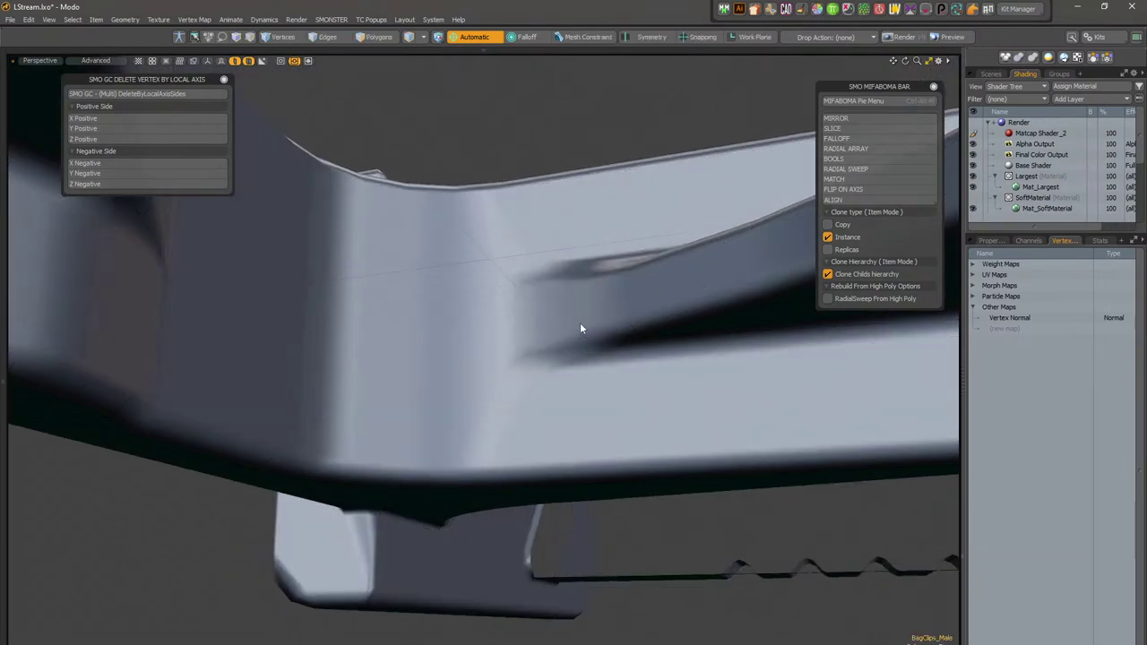
Step: Look through the 3D viewport's drawing and control, visibility, HUD and advanced display options
key("o")
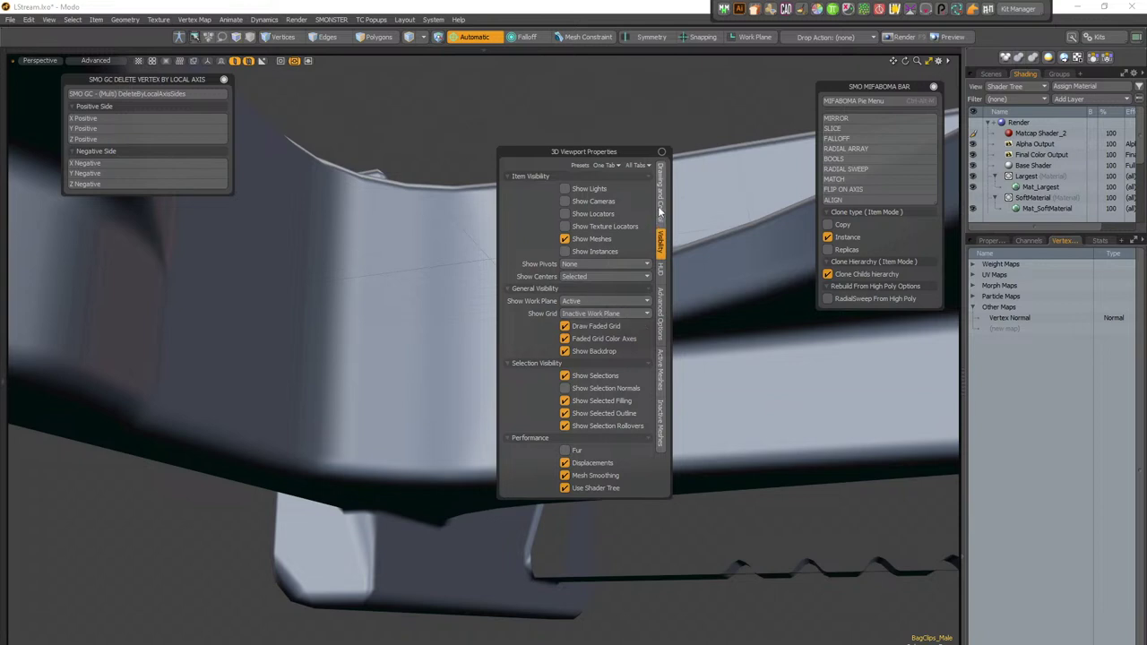
left_click(660, 211)
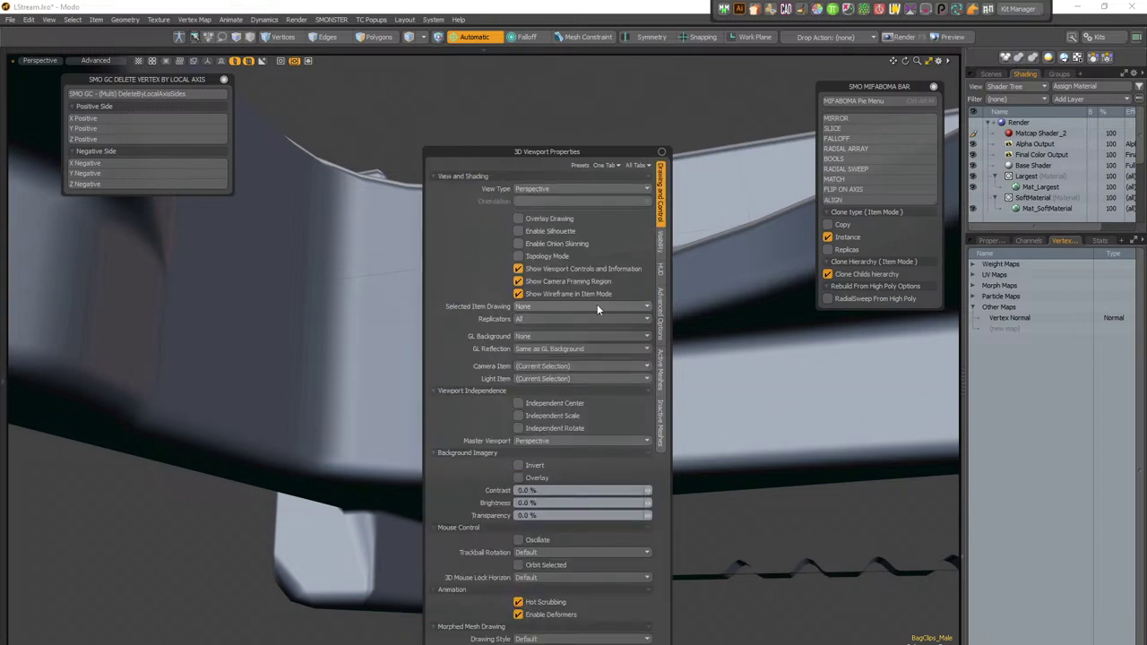
left_click(660, 242)
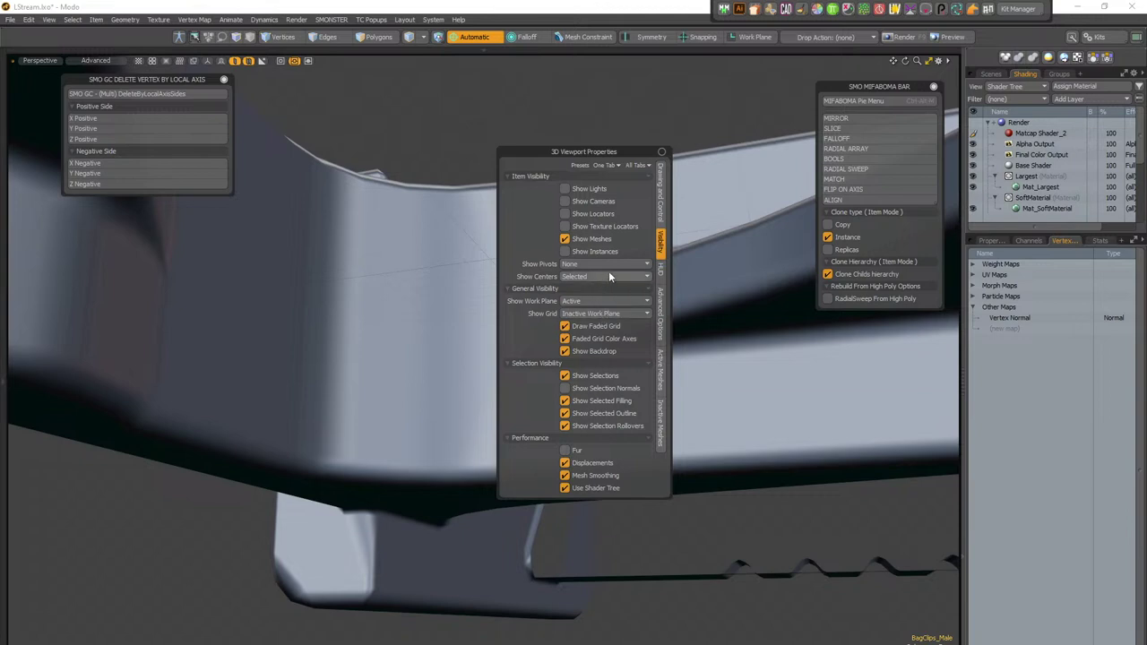
left_click(657, 302)
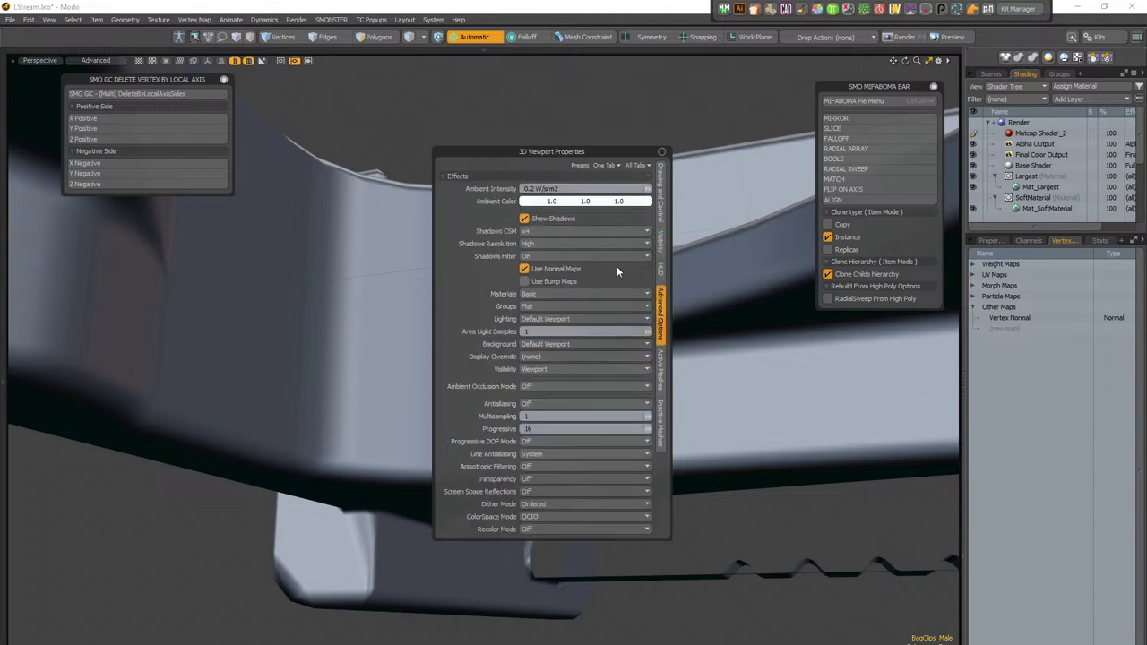
left_click(661, 271)
left_click(661, 240)
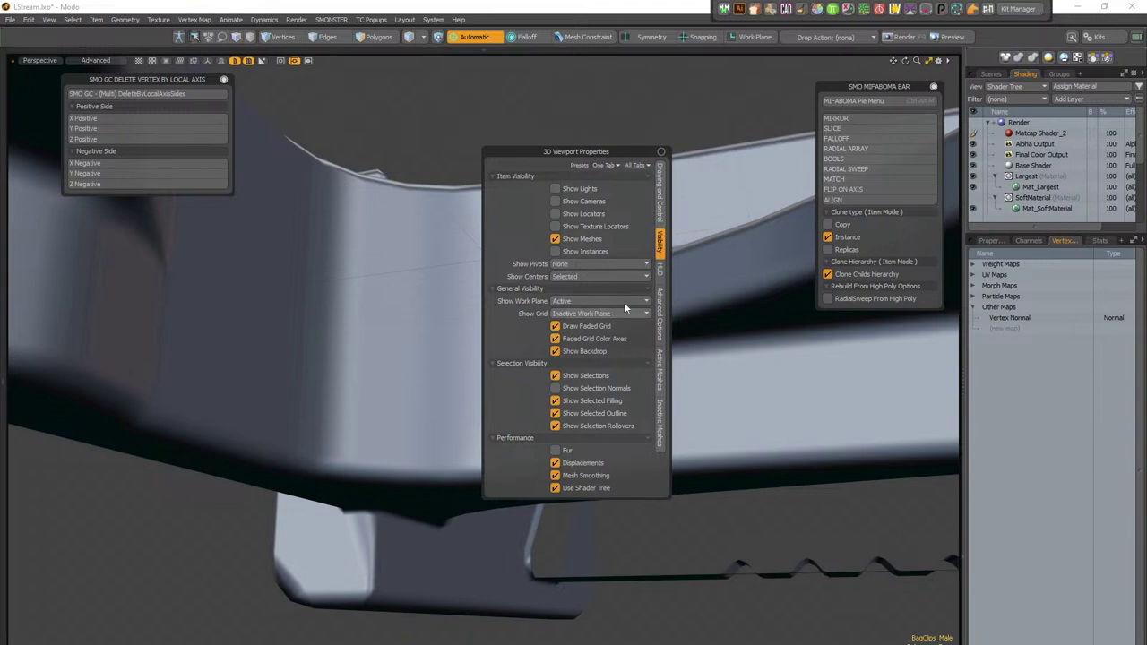
left_click(661, 219)
left_click(600, 307)
left_click(606, 289)
Step: Highlight the curved polygons of the inner corner wall to examine how the arc is built
left_click_drag(491, 389, 478, 277, "alt")
middle_click_drag(455, 278, 413, 486)
mouse_move(412, 487)
left_mouse_down("alt")
mouse_move(395, 481)
mouse_move(396, 502)
left_mouse_up("alt")
key("3")
mouse_move(458, 349)
left_mouse_down("alt")
mouse_move(371, 368)
mouse_move(487, 350)
mouse_move(344, 378)
mouse_move(450, 365)
left_mouse_up("alt")
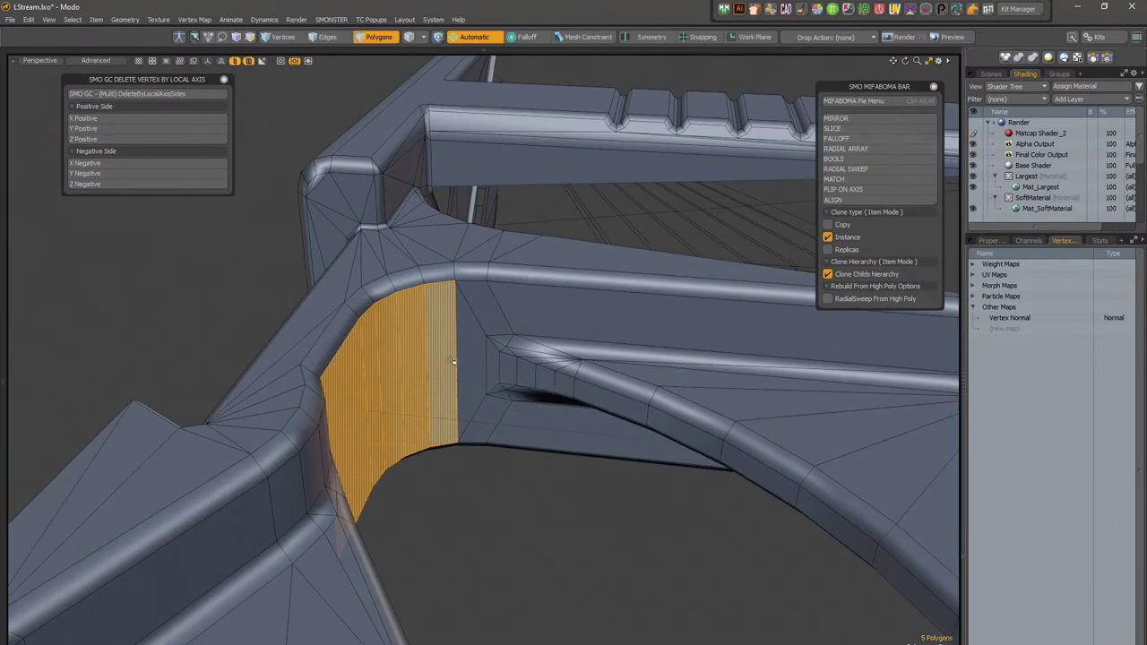
middle_click_drag(436, 363, 387, 399)
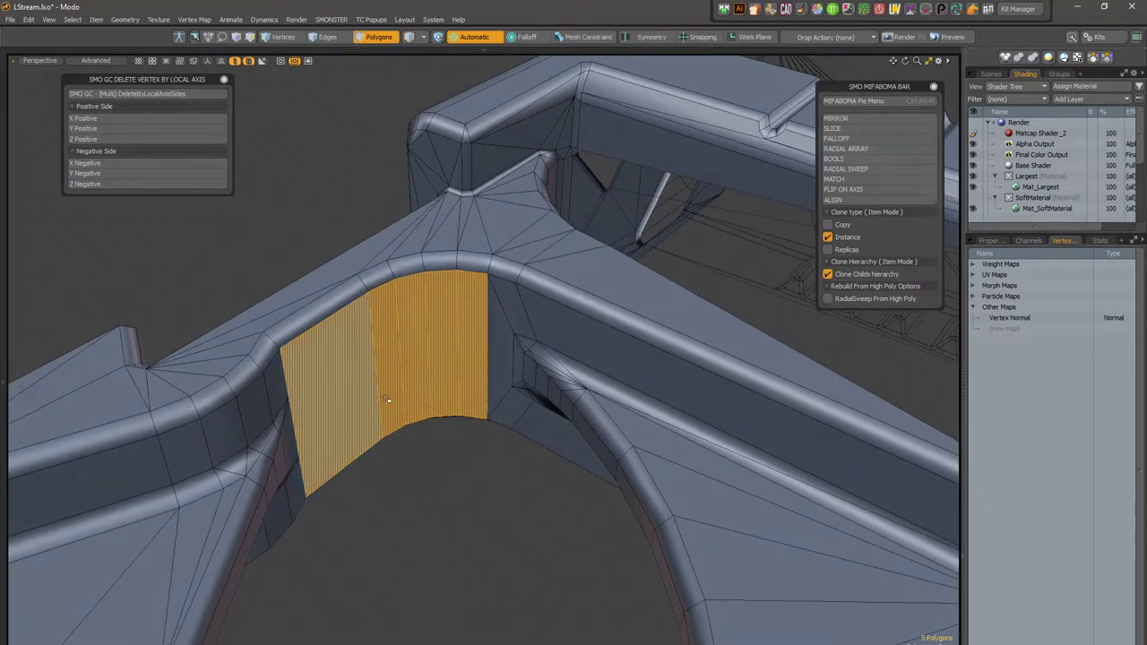
left_click(447, 445)
Step: Highlight the flat side-wall polygons surrounding the rib, together with the last corner segment, to examine their surface
left_click_drag(424, 408, 484, 349, "alt")
mouse_move(484, 350)
left_mouse_down("ctrl+alt")
mouse_move(513, 341)
mouse_move(515, 283)
left_mouse_up("ctrl+alt")
left_click(642, 290)
left_click_drag(508, 292, 410, 356, "shift")
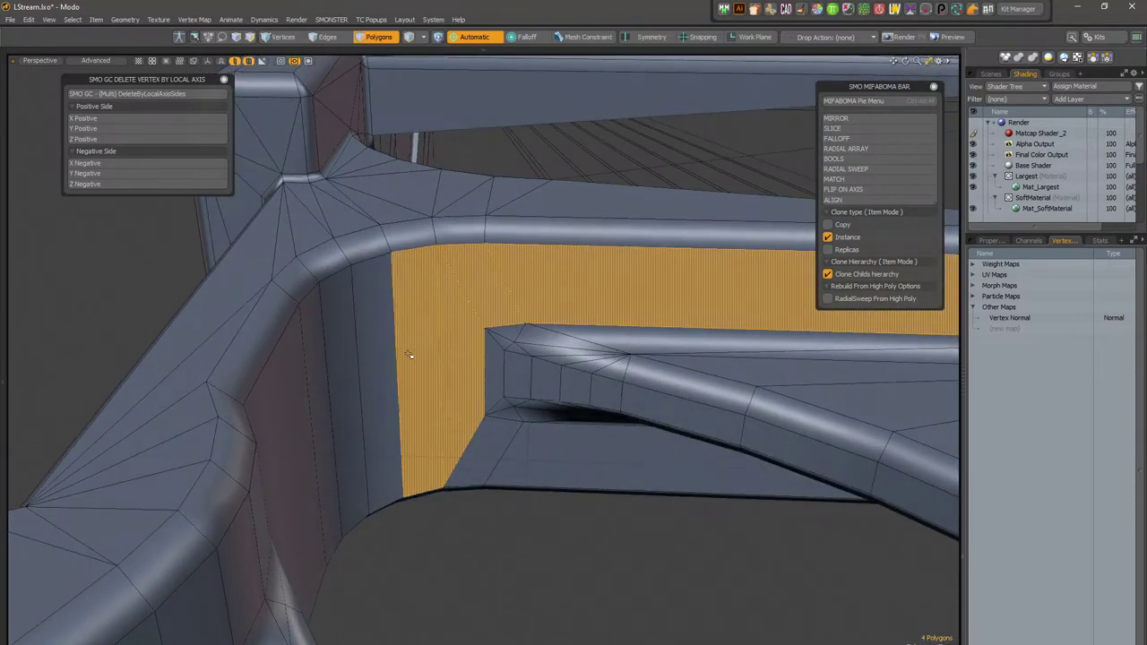
left_click(477, 435, "shift")
left_click_drag(477, 436, 473, 485, "alt")
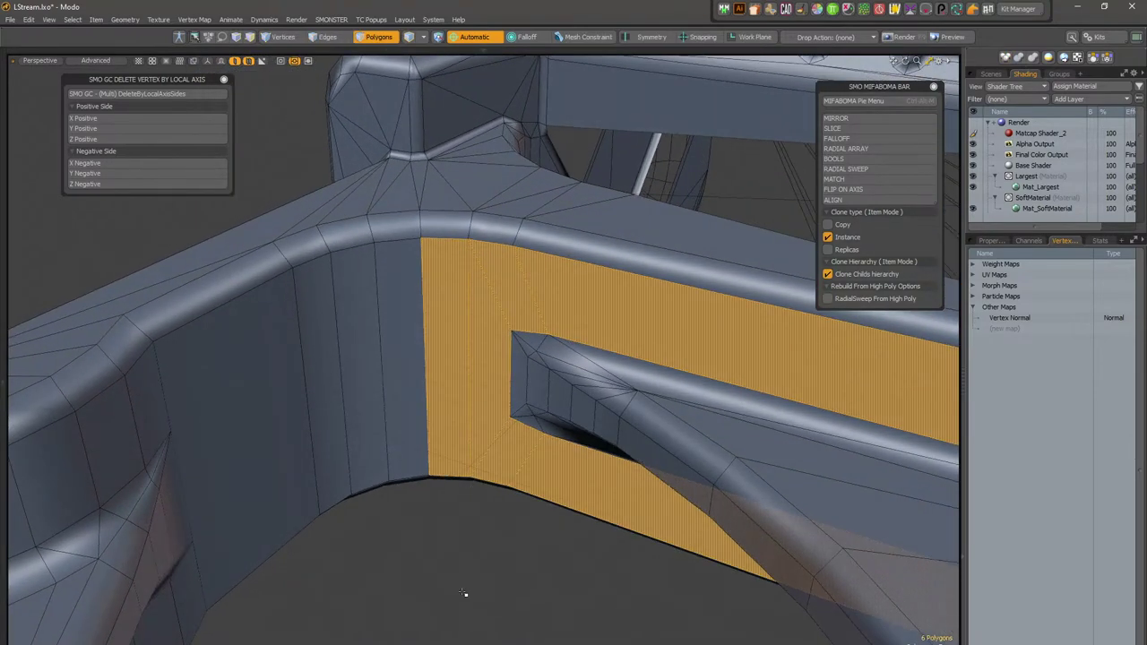
left_click(465, 590)
Step: Switch to item selection and examine the smooth shading around the rib's end from a different angle
left_click_drag(494, 566, 489, 396, "alt")
key("5")
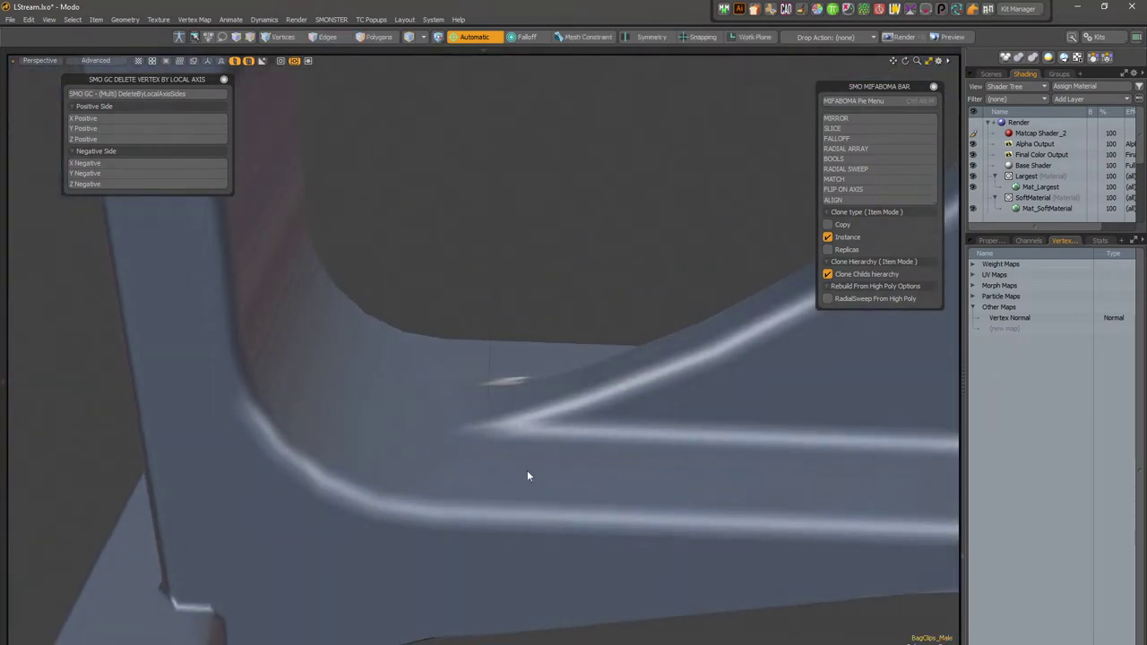
left_click_drag(545, 471, 518, 402, "alt")
Step: Select the seven edges along the inner wall's upper border, from the long straight side through the curved corner
key("3")
scroll(528, 351, "up", 3)
key("2")
left_click(552, 318)
left_click(502, 309, "shift")
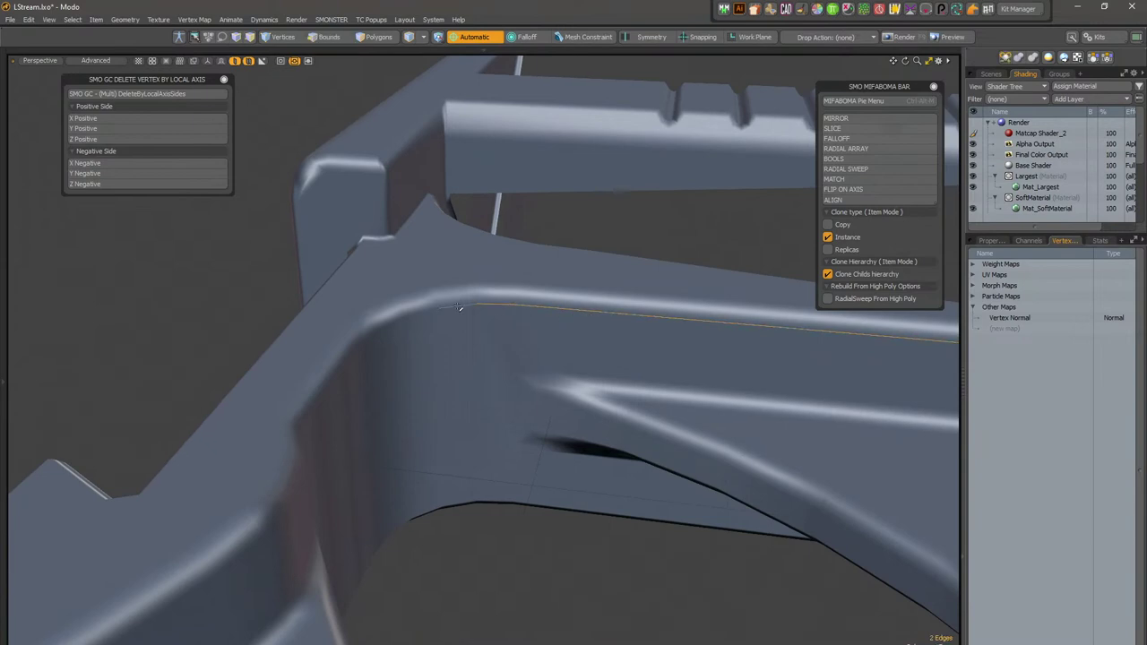
left_click_drag(426, 319, 494, 448, "alt")
left_click(404, 315, "shift")
scroll(589, 363, "down", 3)
left_click(368, 401, "shift")
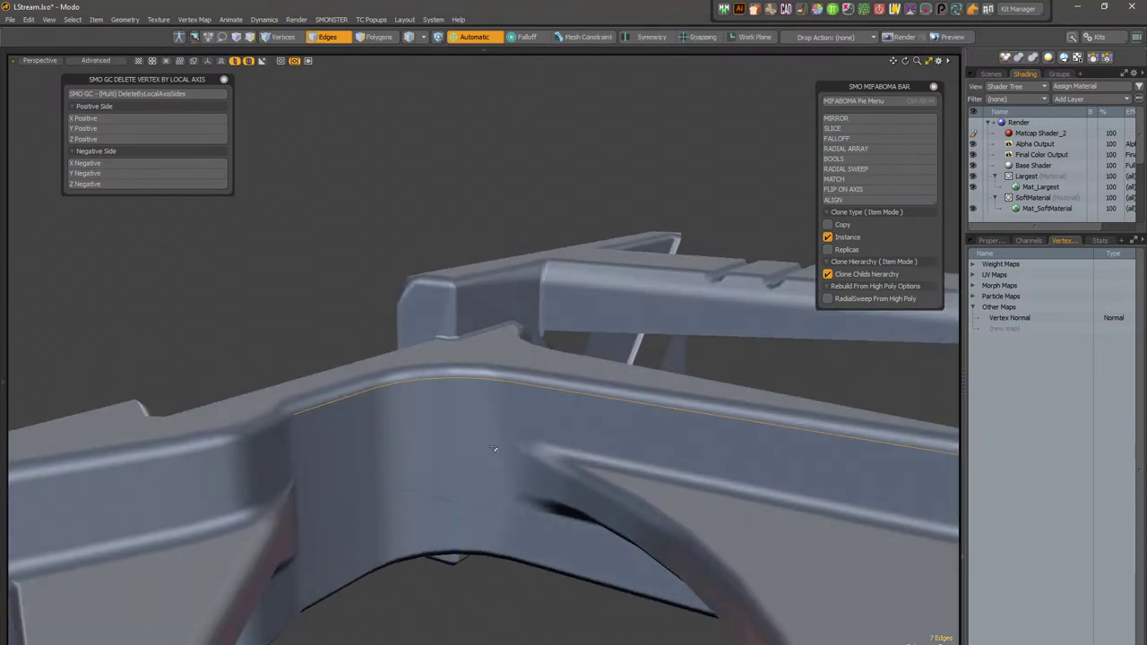
Step: Extend the selected edges upward into a tall strip of polygons above the inner wall
key("w")
key("w")
left_click_drag(645, 386, 654, 112)
key("q")
Step: Select the seven polygons of the raised strip and separate them from the clip mesh
left_click_drag(443, 418, 684, 449, "alt")
key("3")
mouse_move(594, 267)
left_mouse_down()
mouse_move(421, 290)
mouse_move(520, 334)
mouse_move(564, 284)
left_mouse_up()
key("Delete")
key("ctrl+z")
right_click(573, 271)
left_click(589, 234)
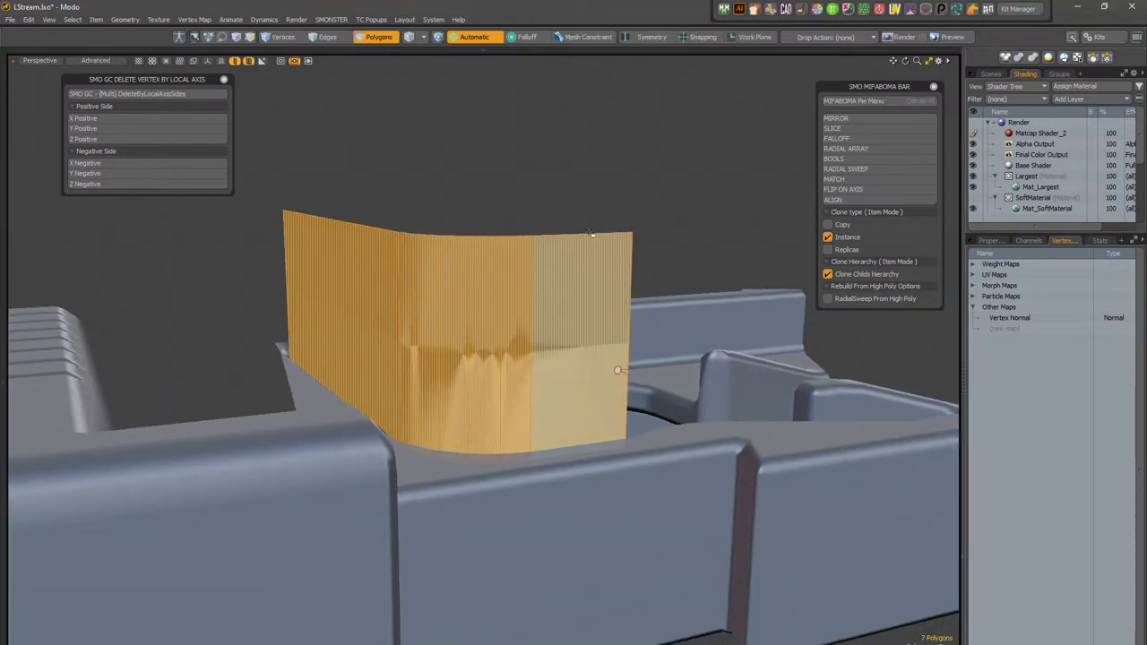
Step: Flip the facing direction of the raised strip's polygons
key("Escape")
left_click_drag(553, 313, 301, 293, "alt")
double_click(458, 370)
key("f")
left_click(568, 198)
Step: Select the whole raised strip and move it down over the clip's inner wall
left_click_drag(568, 198, 593, 351, "alt")
left_click(359, 302)
double_click(371, 302)
scroll(622, 334, "down", 3)
key("w")
left_click_drag(627, 278, 621, 406)
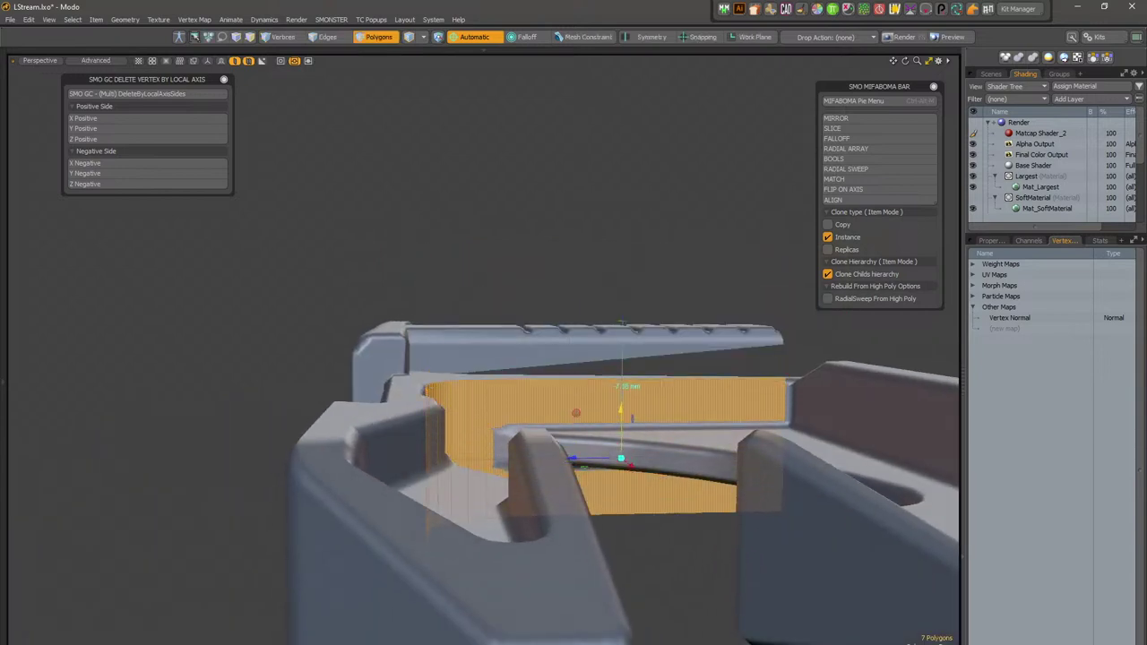
Step: Scale the strip vertically so it extends above and below the wall, and hide all unselected geometry
left_click_drag(673, 289, 562, 396, "alt")
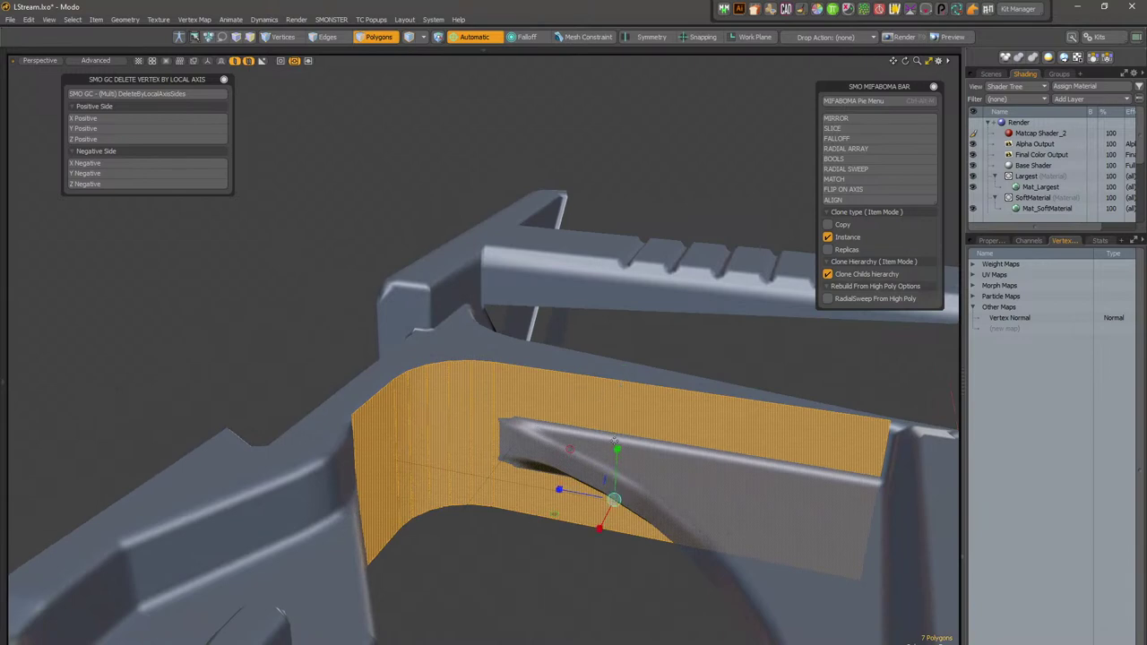
left_click_drag(617, 454, 620, 386)
key("space")
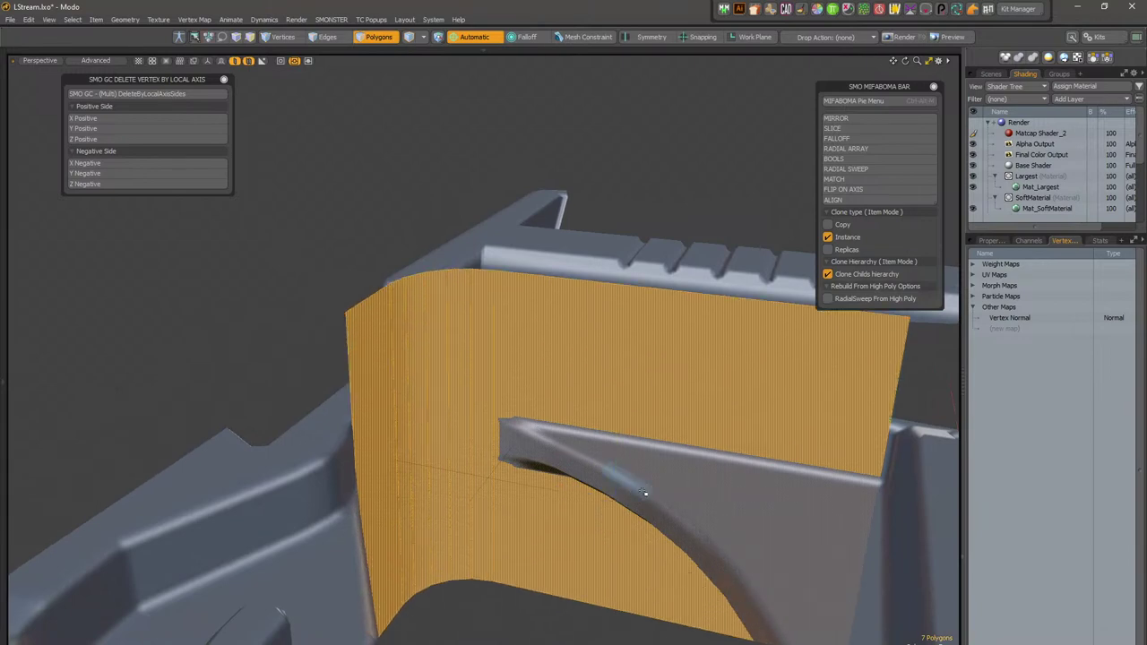
key("shift+h")
Step: Show the isolated strip's profile in the Top view
key("ctrl+space")
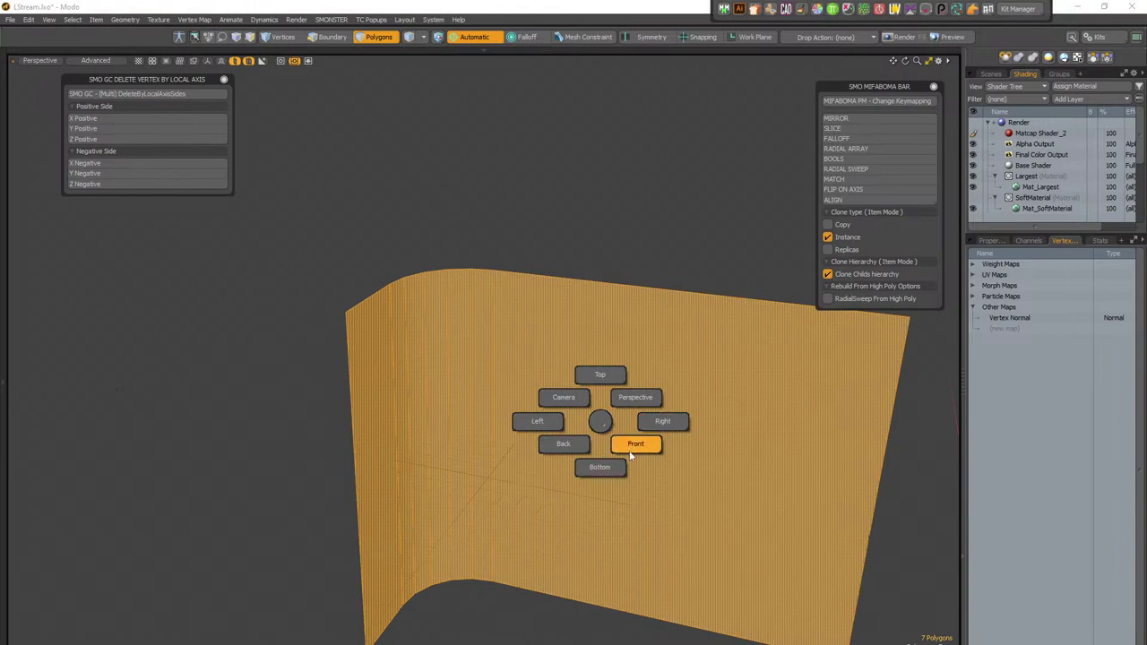
left_click(638, 443)
key("ctrl+space")
left_click(618, 362)
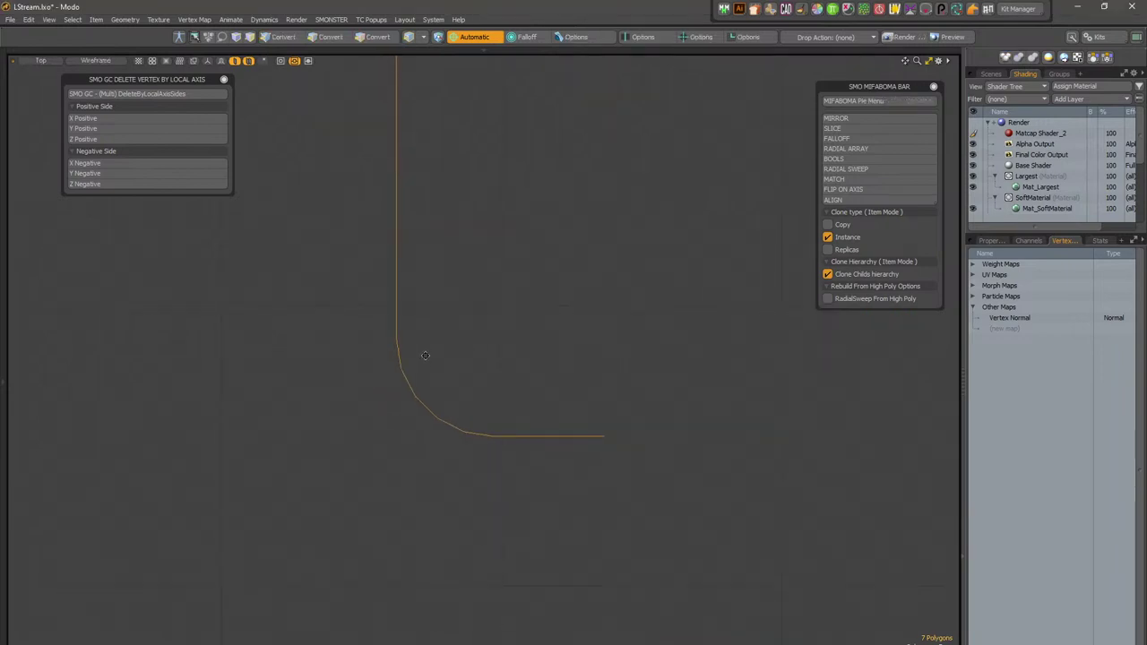
Step: Turn on the Show Vertex Normals display for the isolated strip
left_click(48, 19)
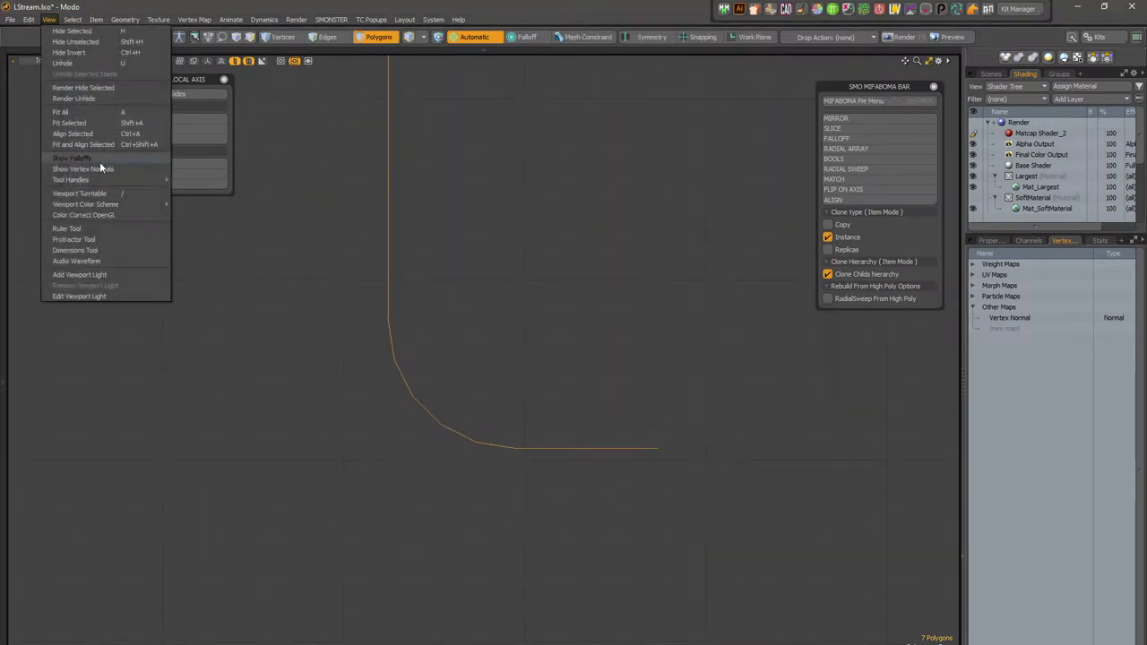
mouse_move(111, 206)
left_click(122, 172)
left_click_drag(581, 343, 522, 356, "alt")
scroll(464, 364, "up", 1)
scroll(463, 364, "down", 2)
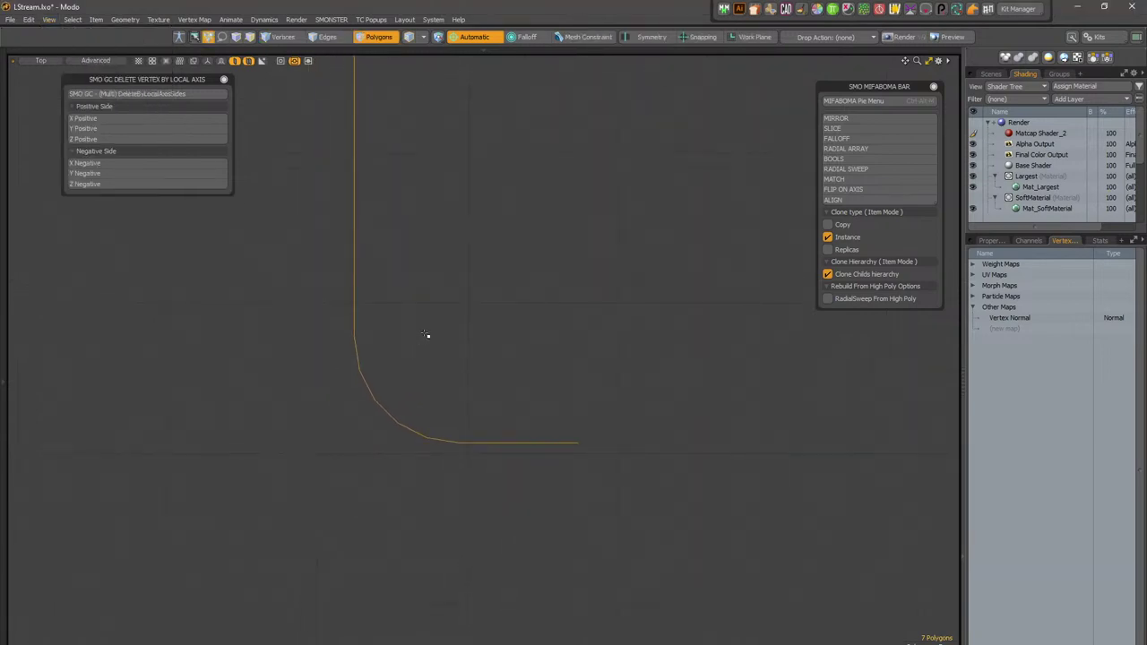
Step: Check the strip's vertices, return to polygon selection and make the Vertex Normal map active
key("1")
right_click_drag(469, 267, 720, 434)
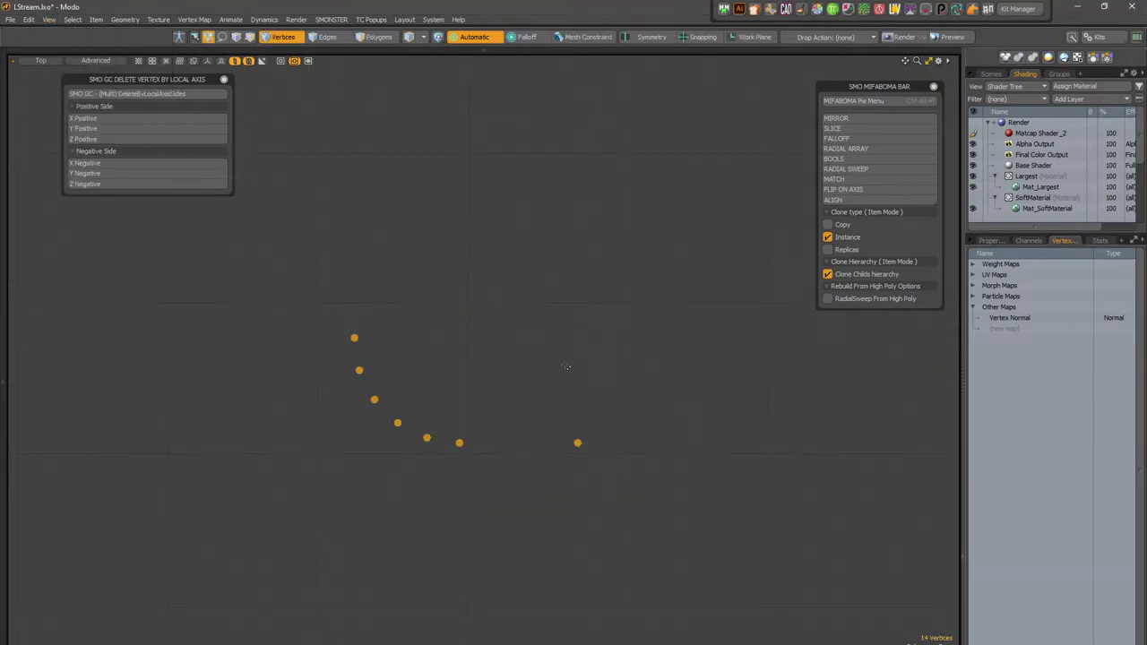
key("3")
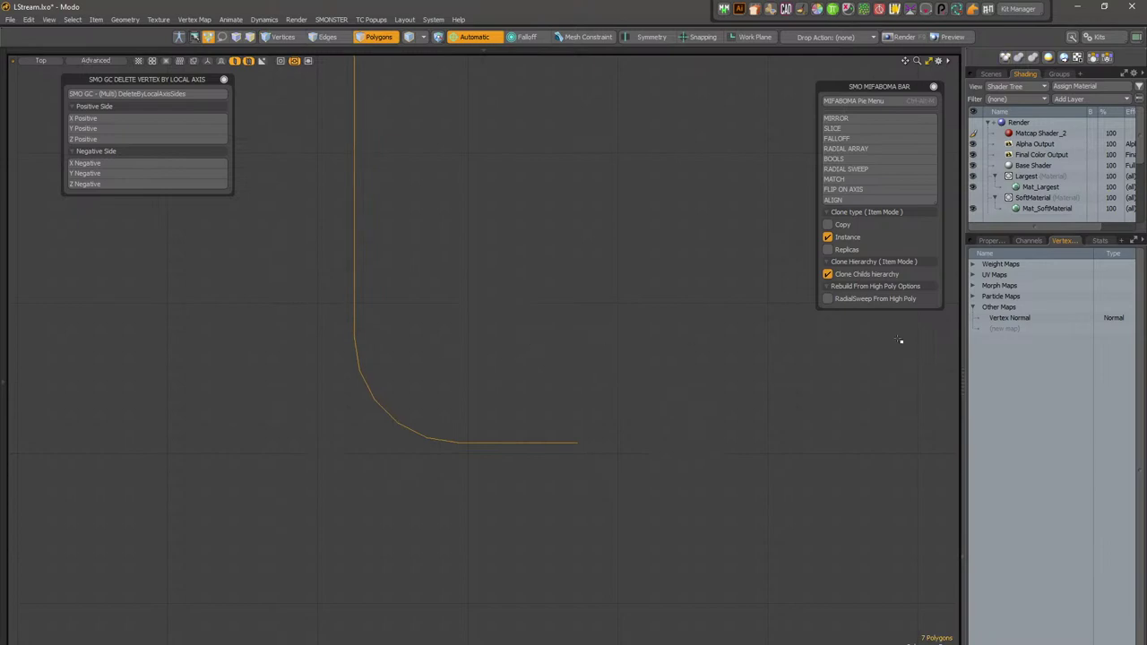
left_click(1011, 318)
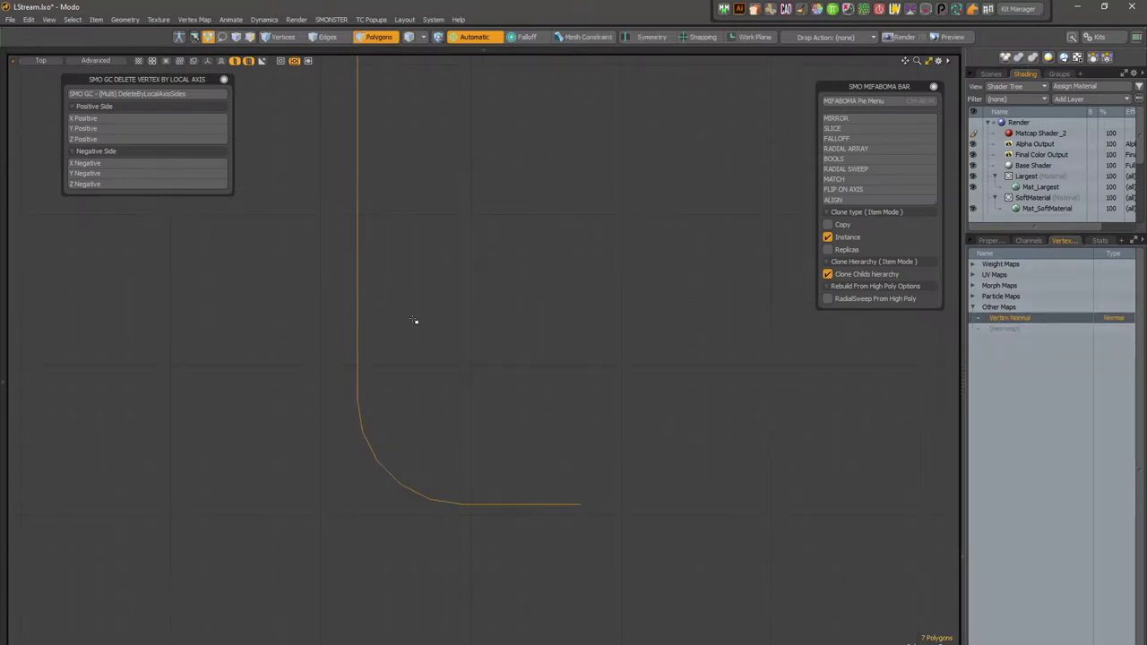
Step: Return to the perspective view and select the strip's long flat polygon to examine its vertex normals
key("ctrl+space")
left_click(440, 294)
mouse_move(524, 405)
left_mouse_down("alt")
mouse_move(509, 389)
mouse_move(561, 261)
mouse_move(482, 328)
left_mouse_up("alt")
left_click(561, 249)
key("KP_5")
scroll(508, 246, "up", 2)
left_click(507, 246)
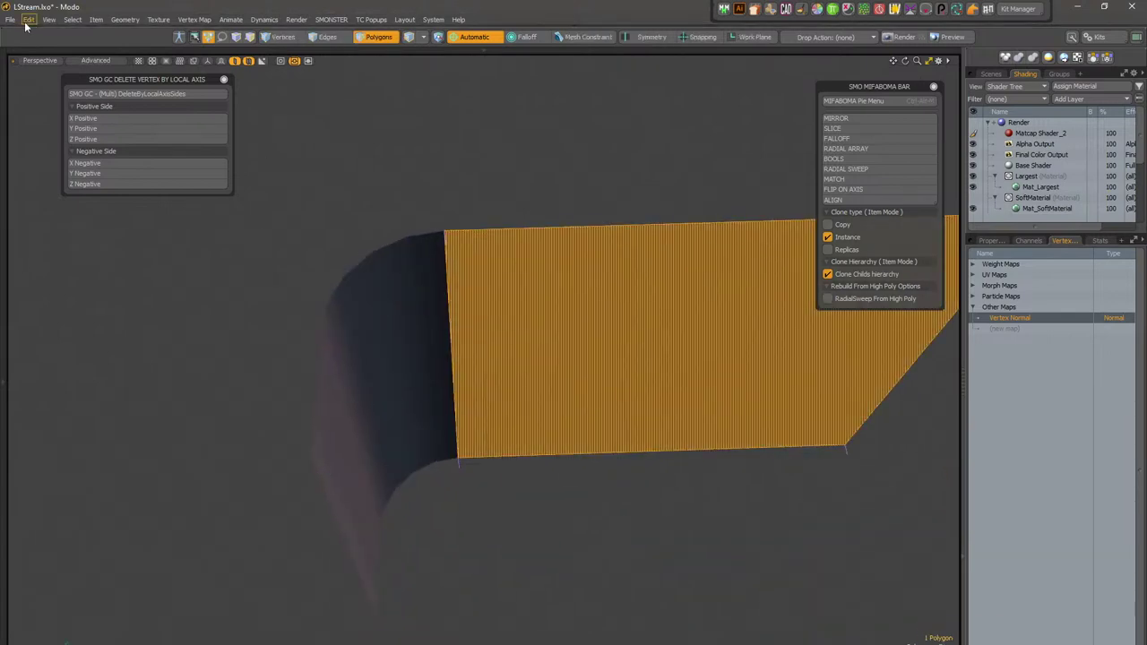
Step: Reveal the Show Vertex Normals tool settings and set the viewport back to the Top view
left_click_drag(108, 74, 104, 66)
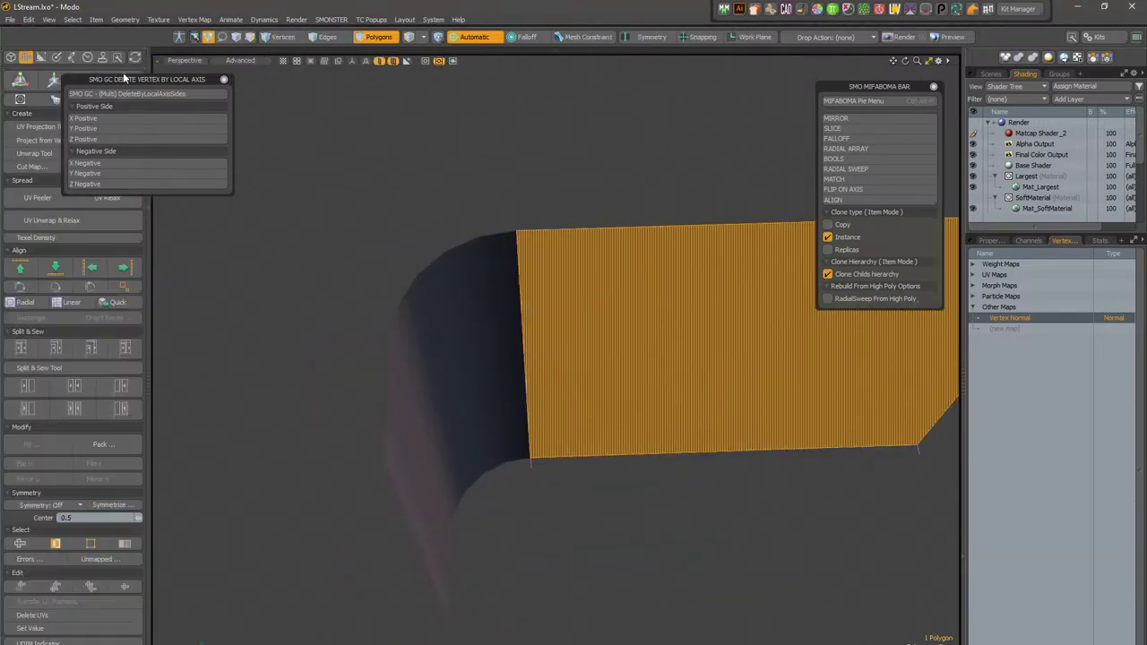
left_click(189, 61)
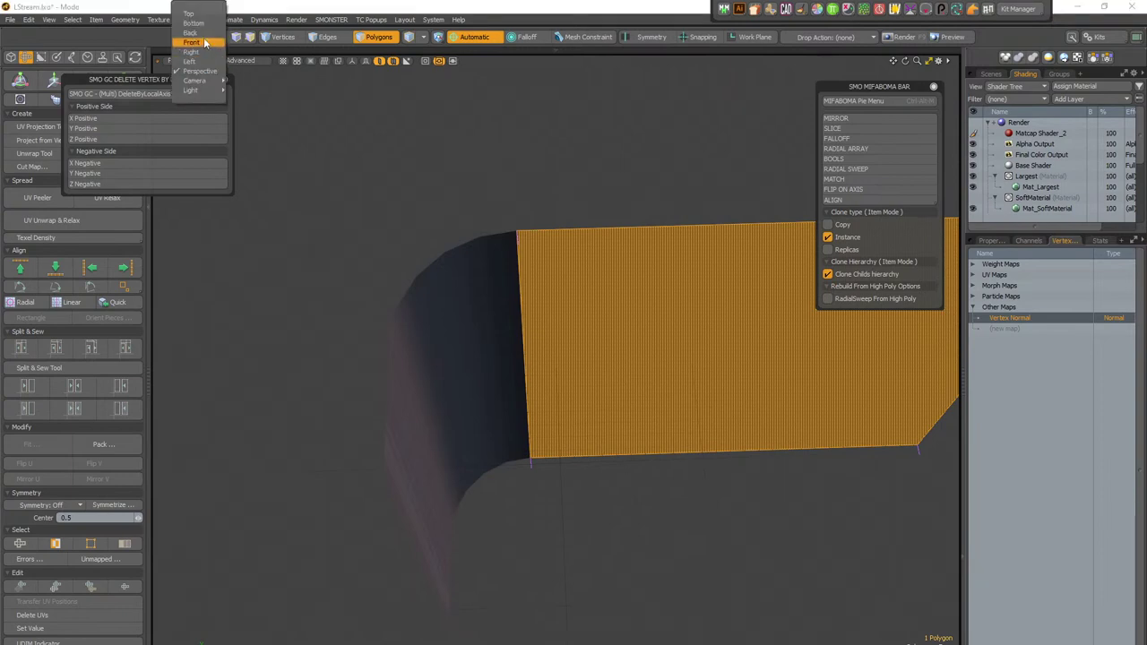
left_click(189, 14)
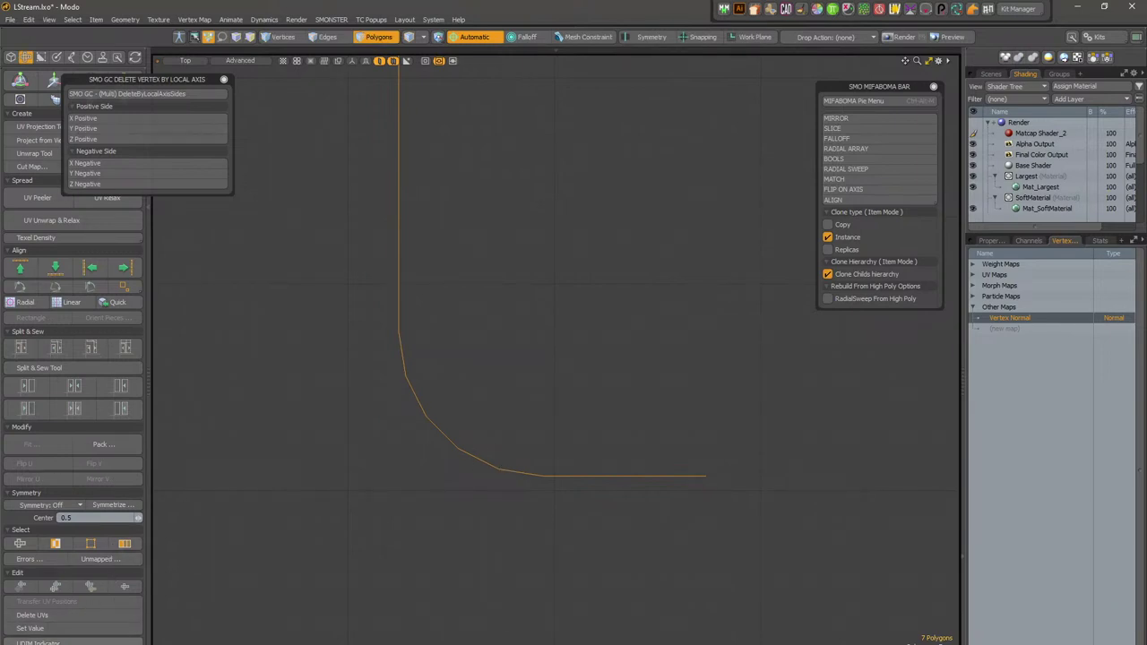
left_click_drag(82, 643, 82, 513)
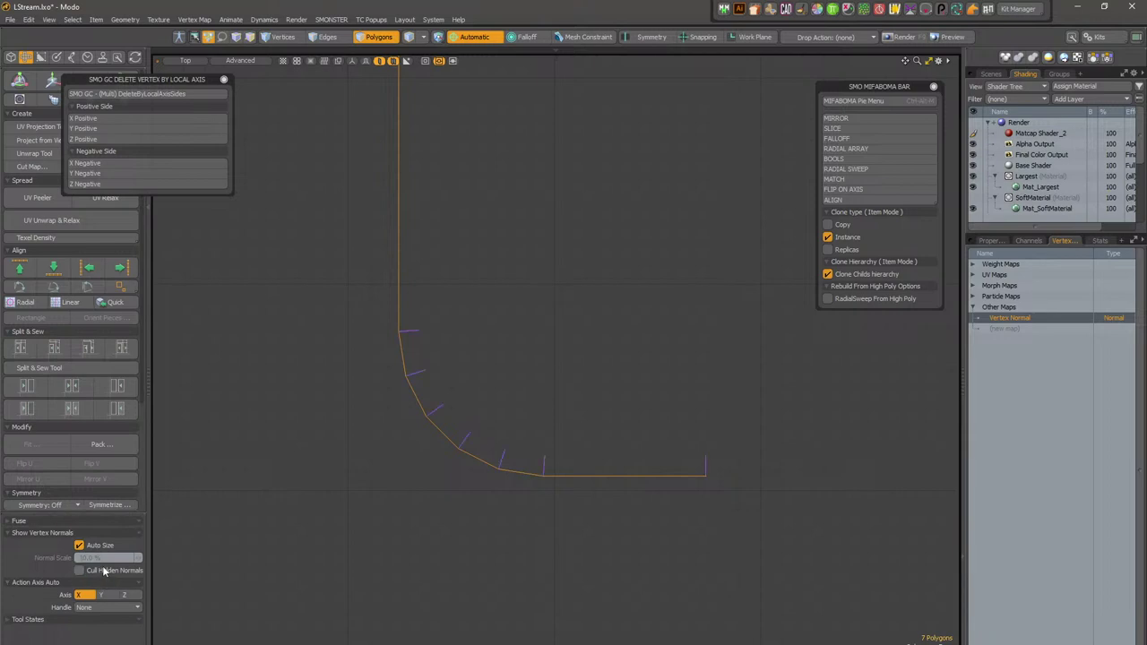
Step: Examine the vertex normal directions around the strip's curved corner and at the ends of its straight segments
scroll(548, 475, "down", 5)
left_click_drag(562, 436, 492, 379, "alt")
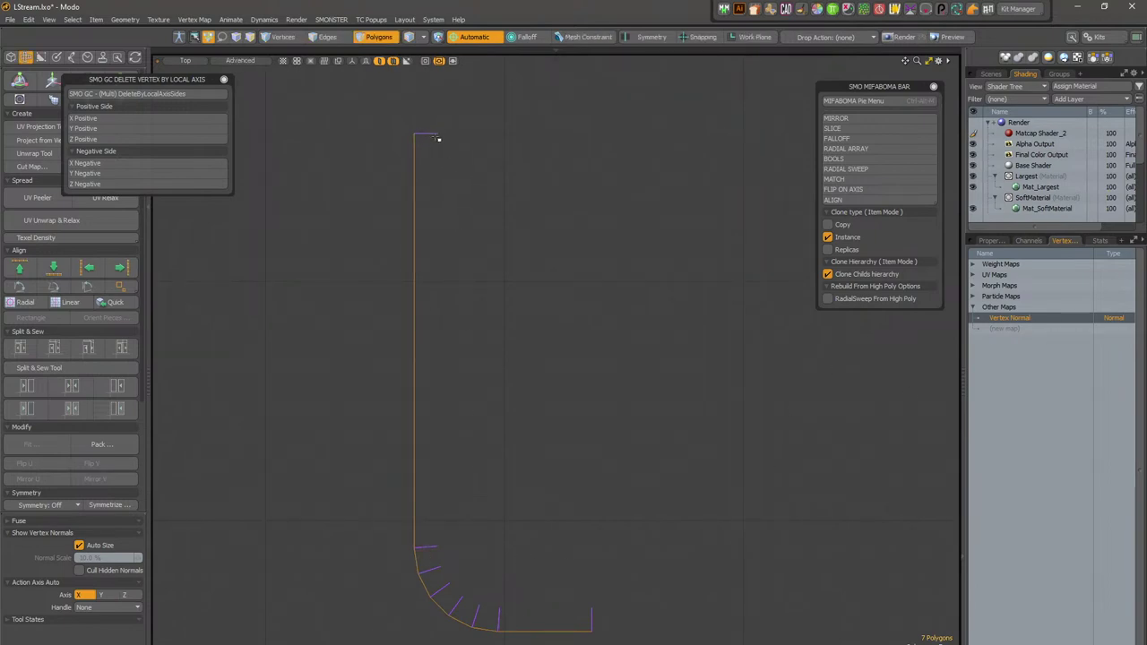
left_click_drag(422, 513, 400, 287, "alt")
left_click_drag(400, 286, 429, 283, "ctrl+alt")
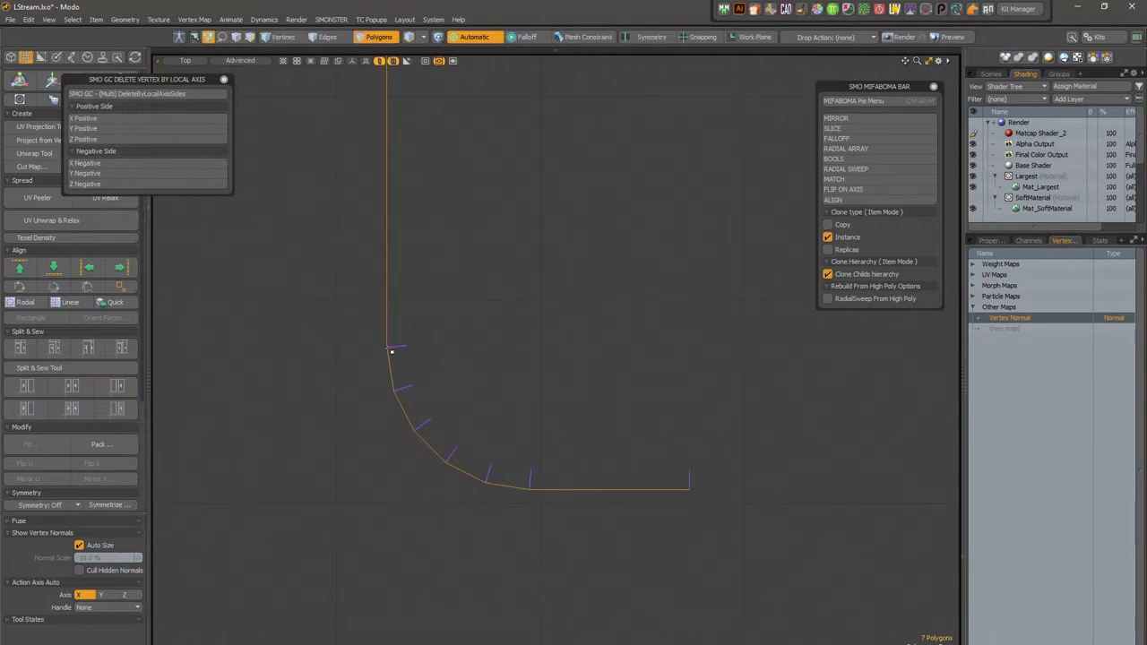
left_click_drag(401, 342, 335, 405, "alt")
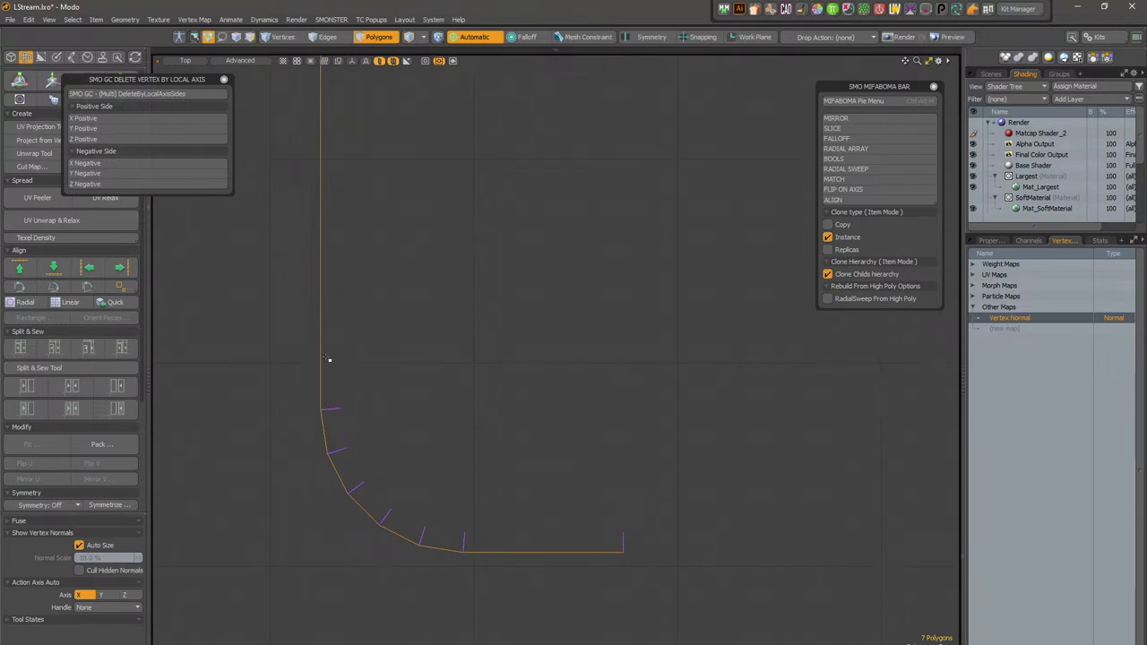
left_click_drag(330, 385, 473, 589, "alt+shift")
Step: Return to the perspective view, turn off the vertex normals display and select the strip's short flat end polygon
key("ctrl+space")
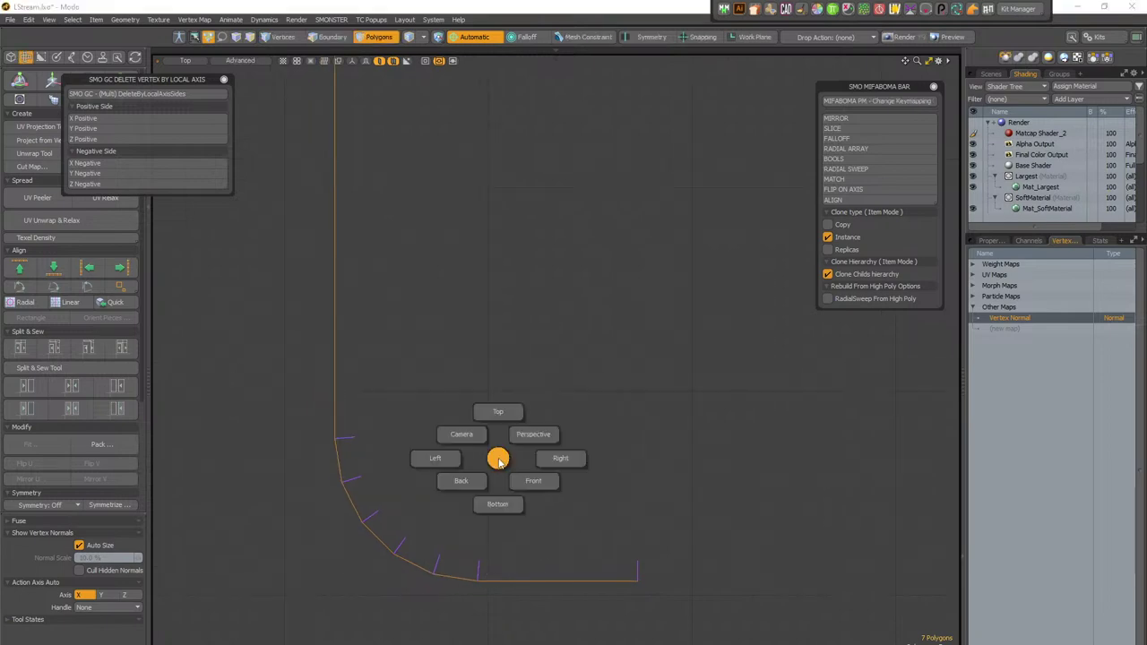
left_click(538, 437)
left_click_drag(587, 361, 524, 357, "ctrl+alt")
left_click_drag(524, 357, 480, 361, "alt+shift")
key("3")
left_click(440, 392)
key("Escape")
left_click_drag(545, 391, 365, 366, "alt")
left_click(443, 348)
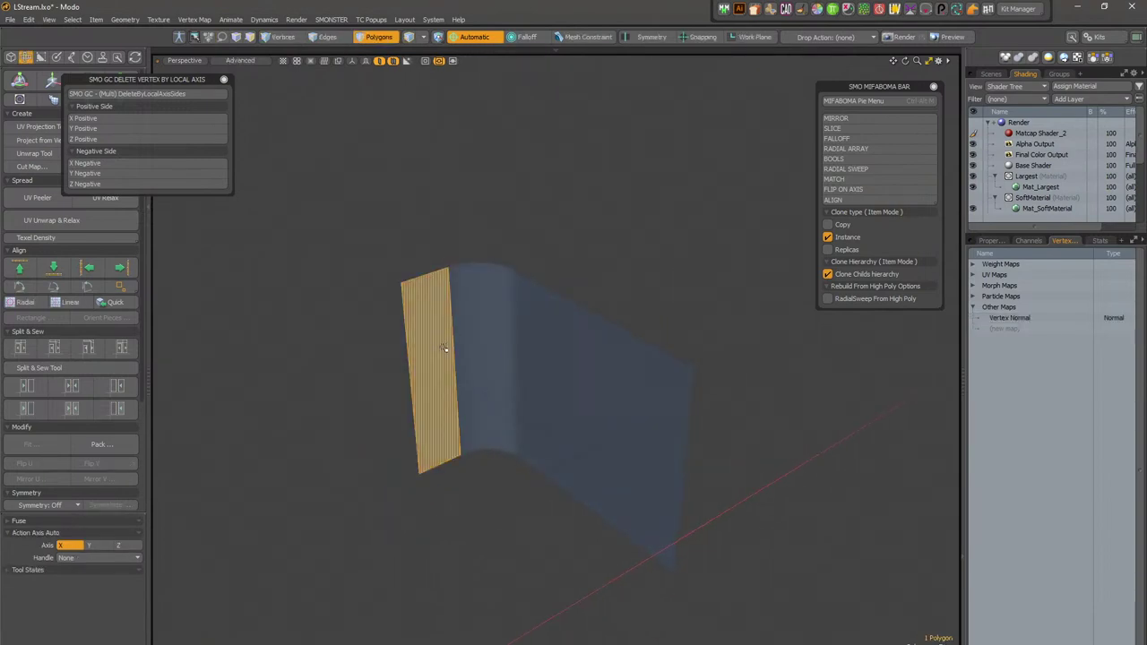
Step: Deselect the strip's short end polygon and set the viewport to the Top view framing the curved corner
left_click(430, 319, "ctrl")
left_click_drag(431, 319, 473, 389, "alt")
key("ctrl+space")
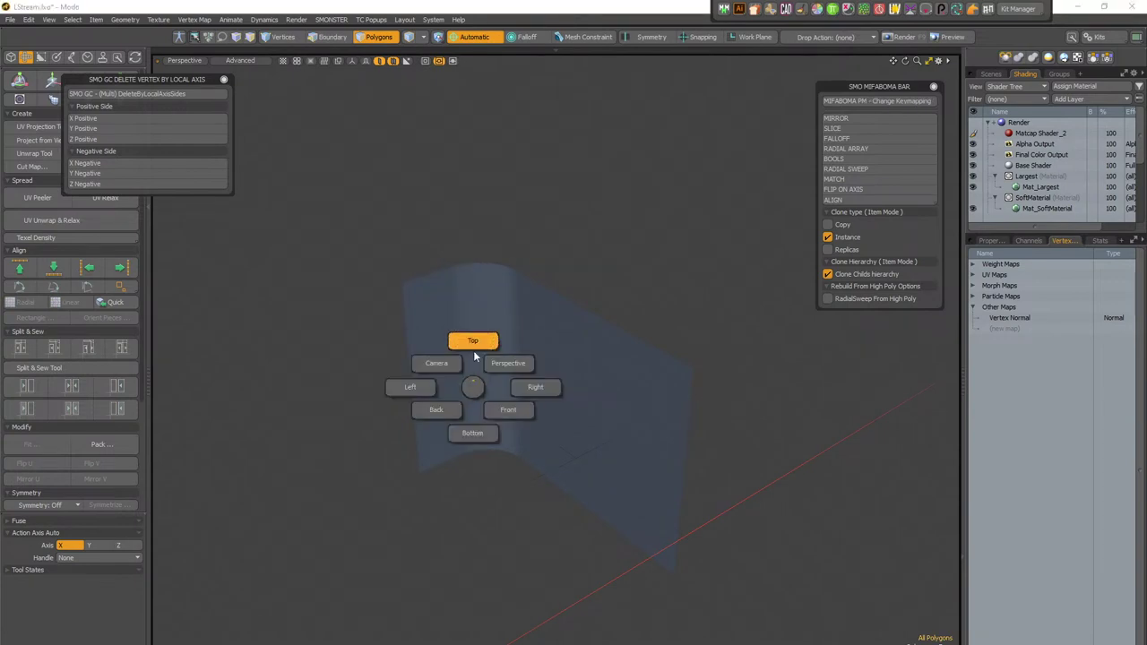
left_click(474, 346)
left_click_drag(544, 604, 495, 455, "alt")
scroll(494, 448, "up", 2)
Step: Choose the Vertex Normal map in polygon mode and display the vertex normals along the whole strip
key("1")
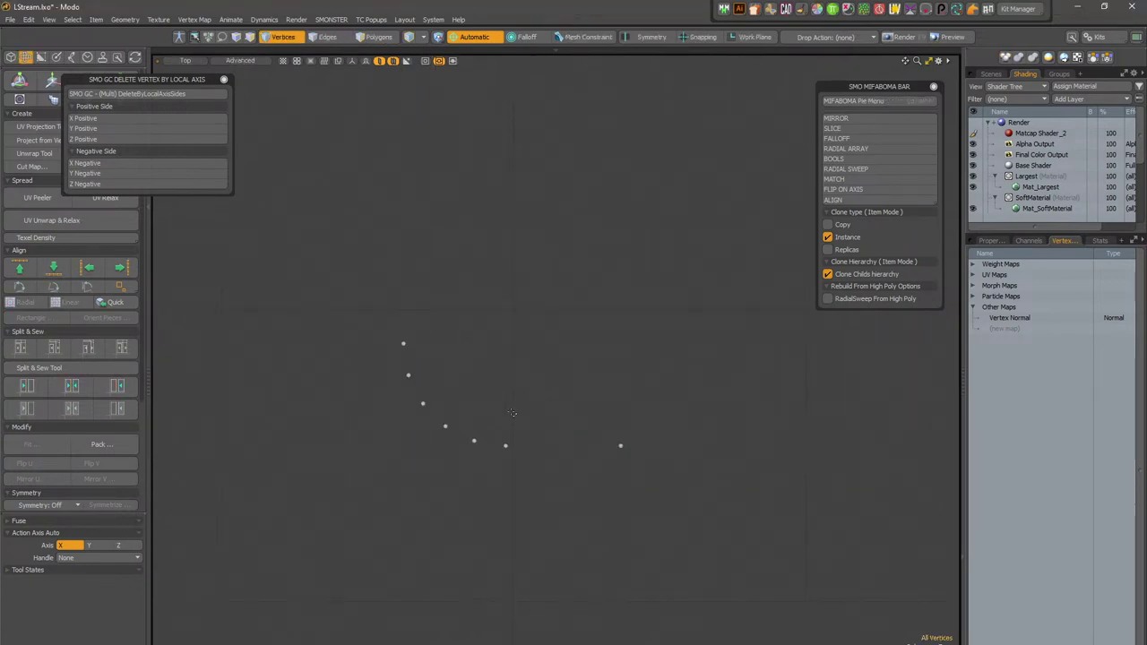
key("3")
left_click(1053, 319)
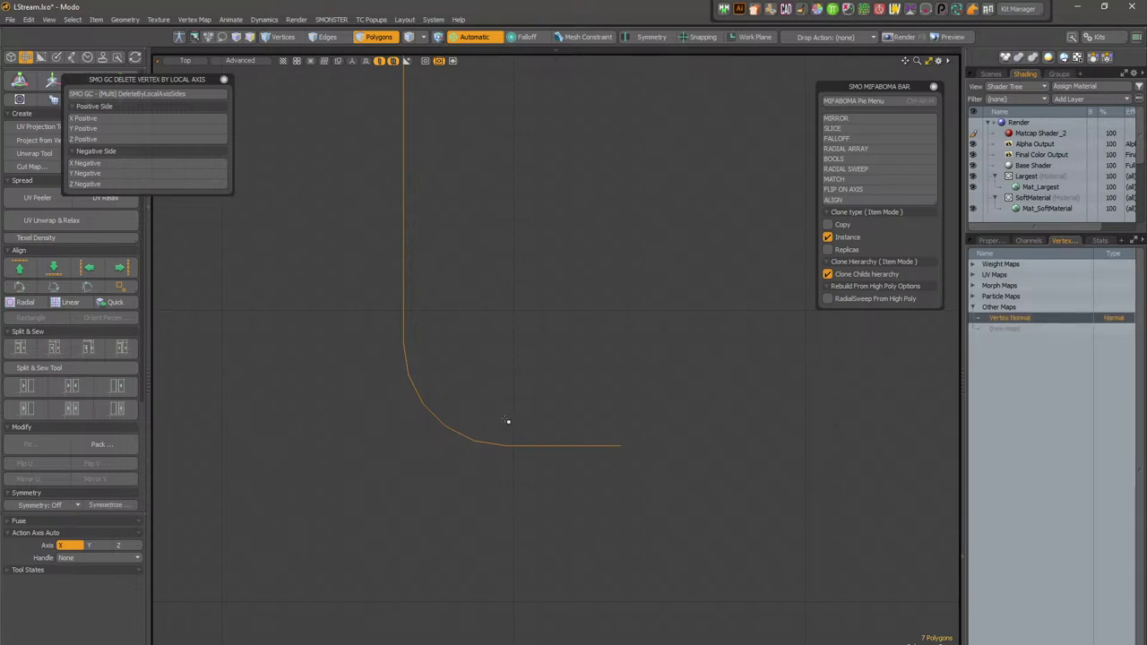
left_click(50, 18)
left_click(93, 168)
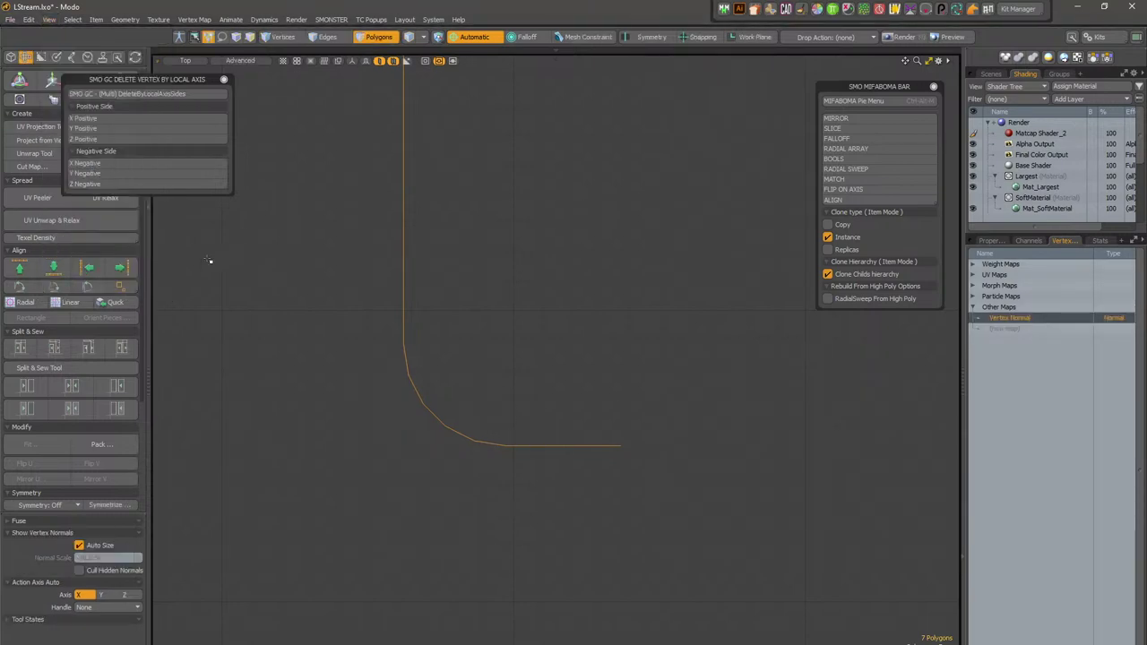
left_click_drag(535, 442, 487, 497, "alt")
scroll(502, 532, "down", 3)
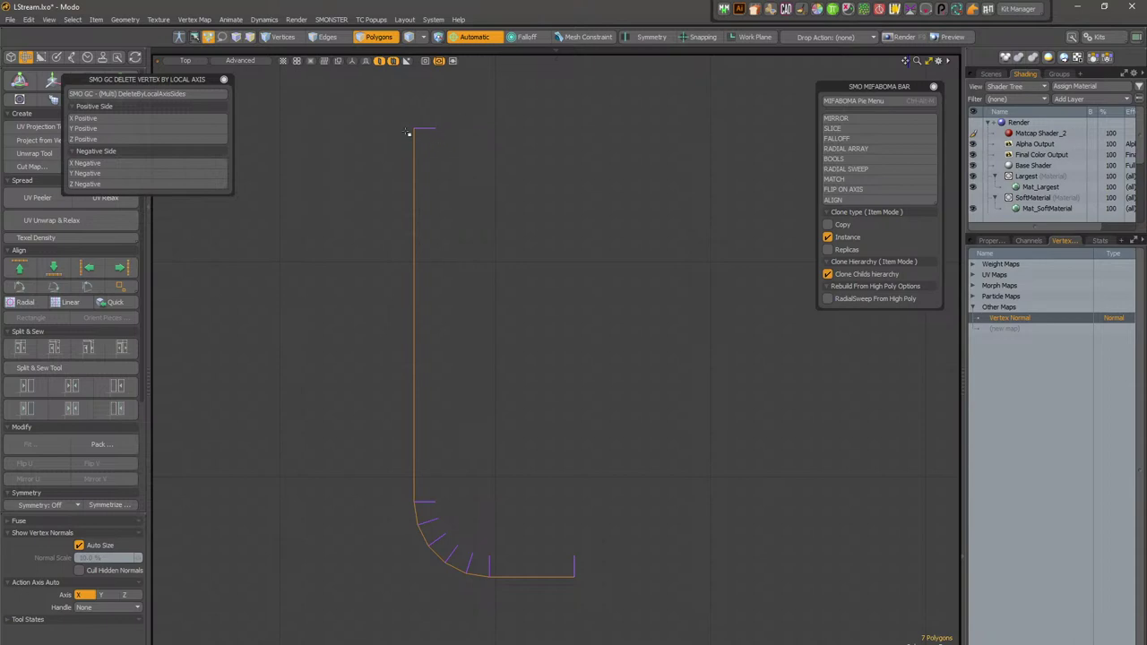
Step: Turn off Auto Size for the displayed vertex normals and reduce the Normal Scale to 2%, then 1%
left_click(102, 547)
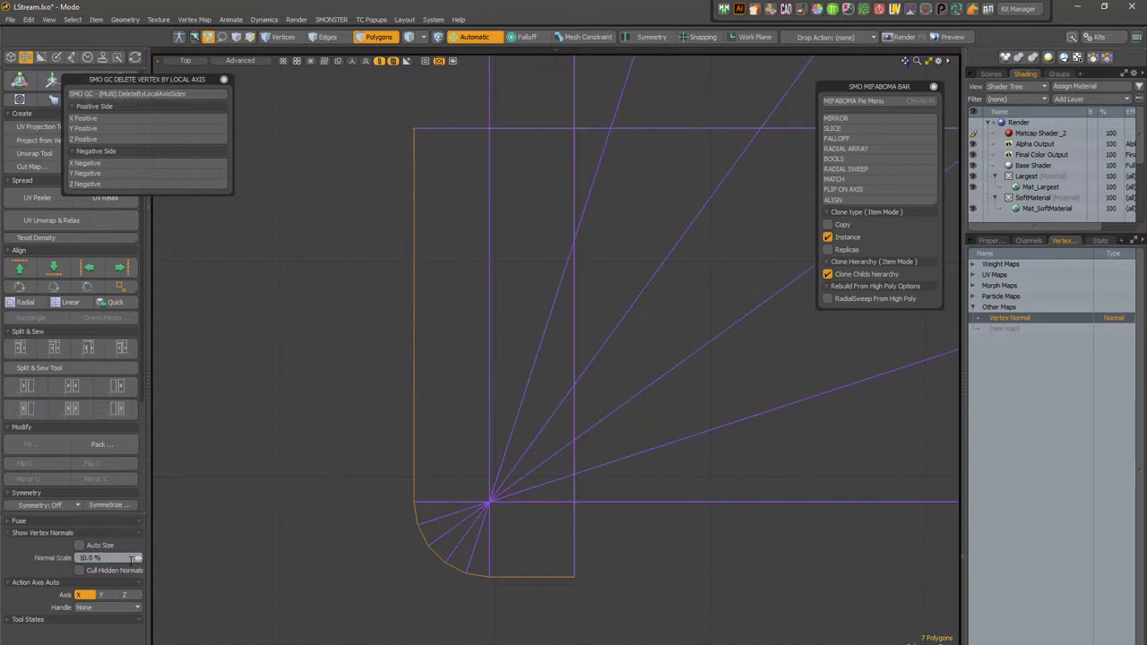
left_click(110, 558)
type("2")
key("Return")
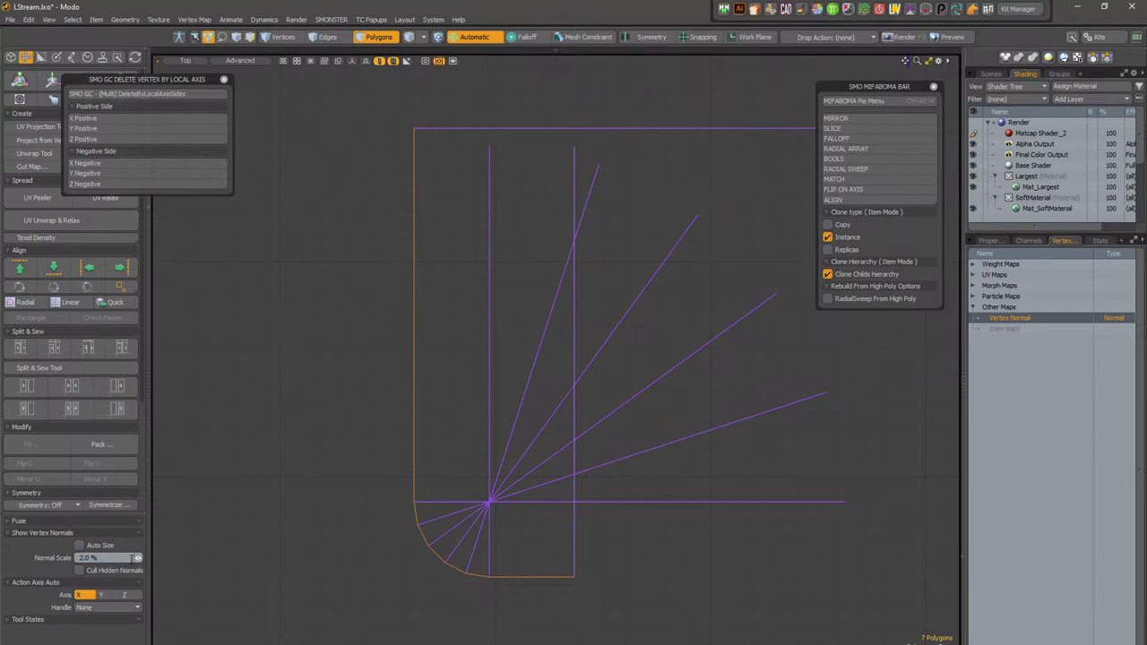
key("Return")
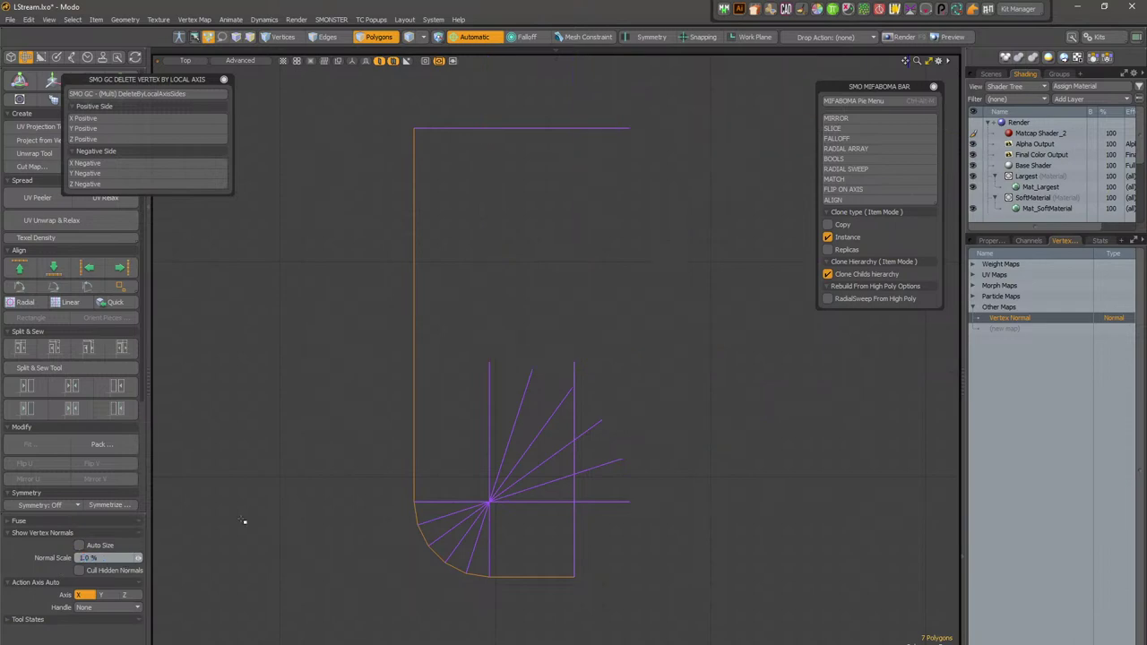
Step: Reduce the Normal Scale to 0.4%, then 0.3%, and compare the normals at the curved corner and straight ends
left_click(102, 557)
type("0.4")
key("Return")
left_click_drag(529, 520, 539, 467, "alt")
scroll(509, 389, "up", 4, "alt")
left_click(109, 557)
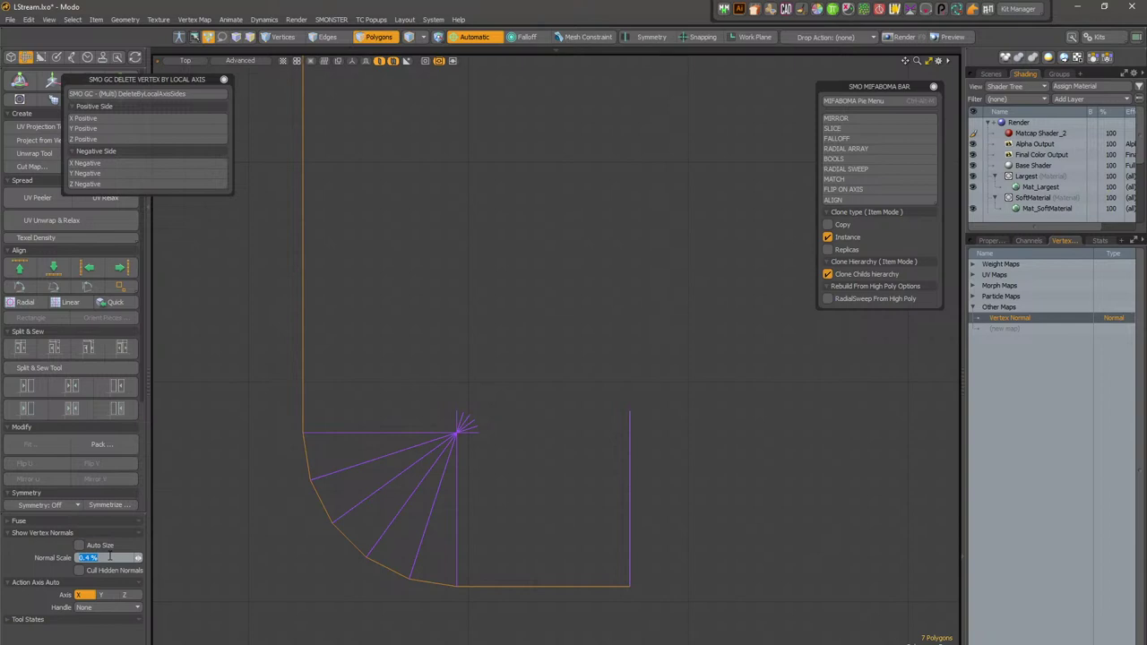
type("0.3")
key("Return")
left_click_drag(528, 456, 538, 482, "alt")
scroll(515, 481, "down", 2, "alt")
left_click_drag(466, 483, 448, 523, "alt")
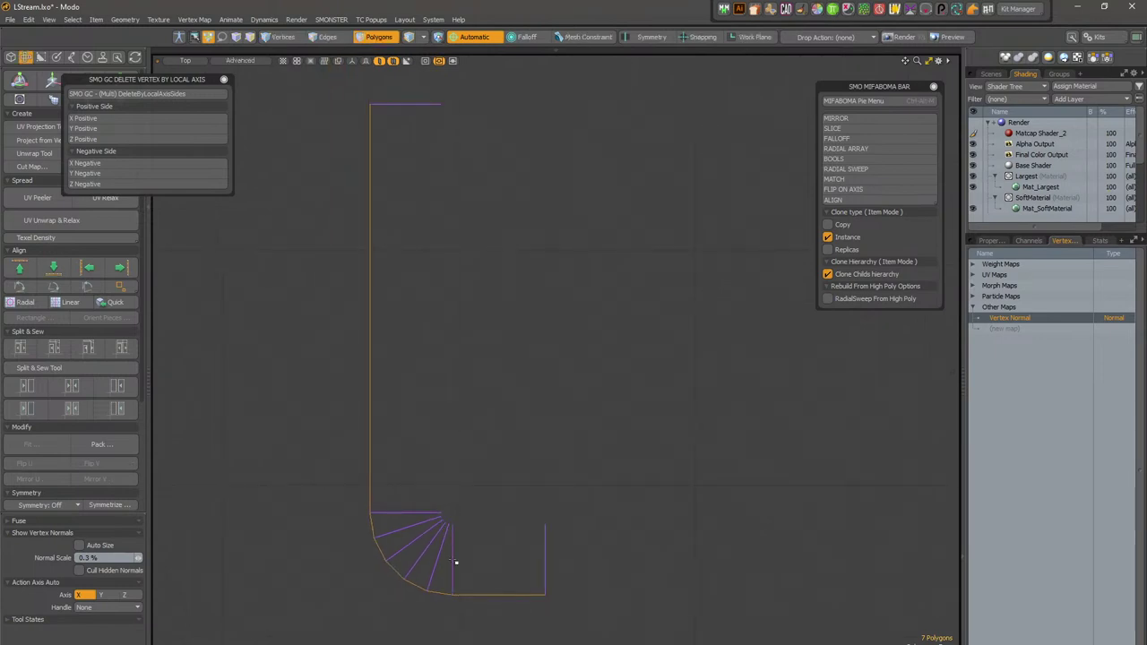
left_click_drag(514, 575, 523, 622, "alt")
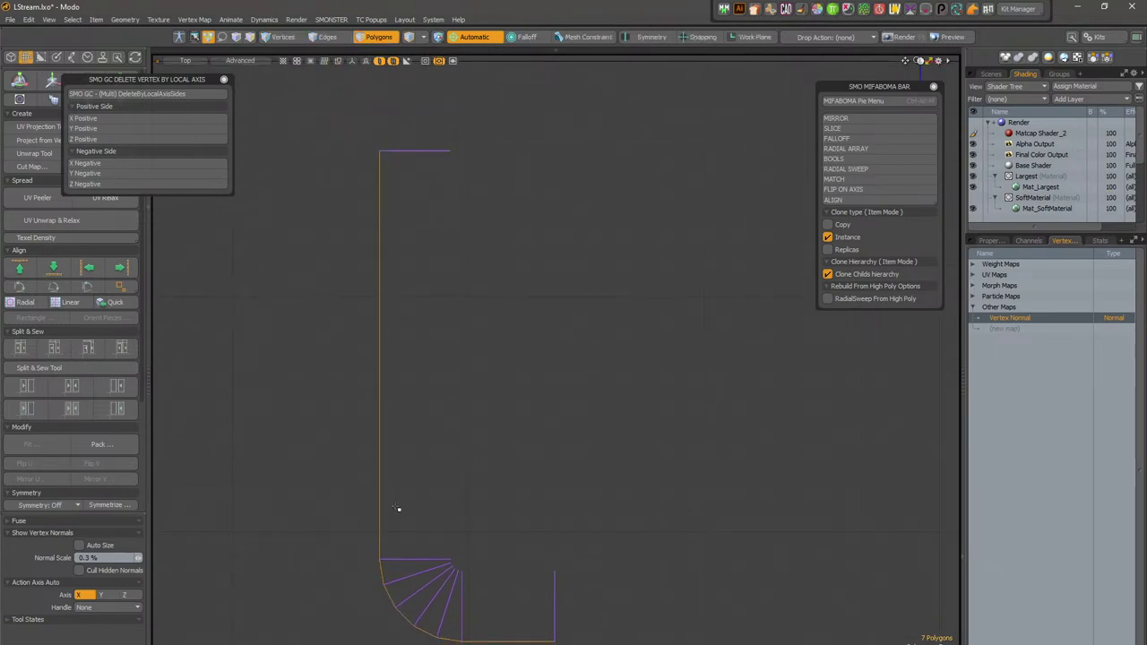
Step: Return to the perspective view and unhide the rest of the bag clip around the isolated strip
left_click_drag(449, 397, 631, 447, "alt")
left_click(640, 225)
left_click_drag(549, 349, 488, 364, "alt")
key("5")
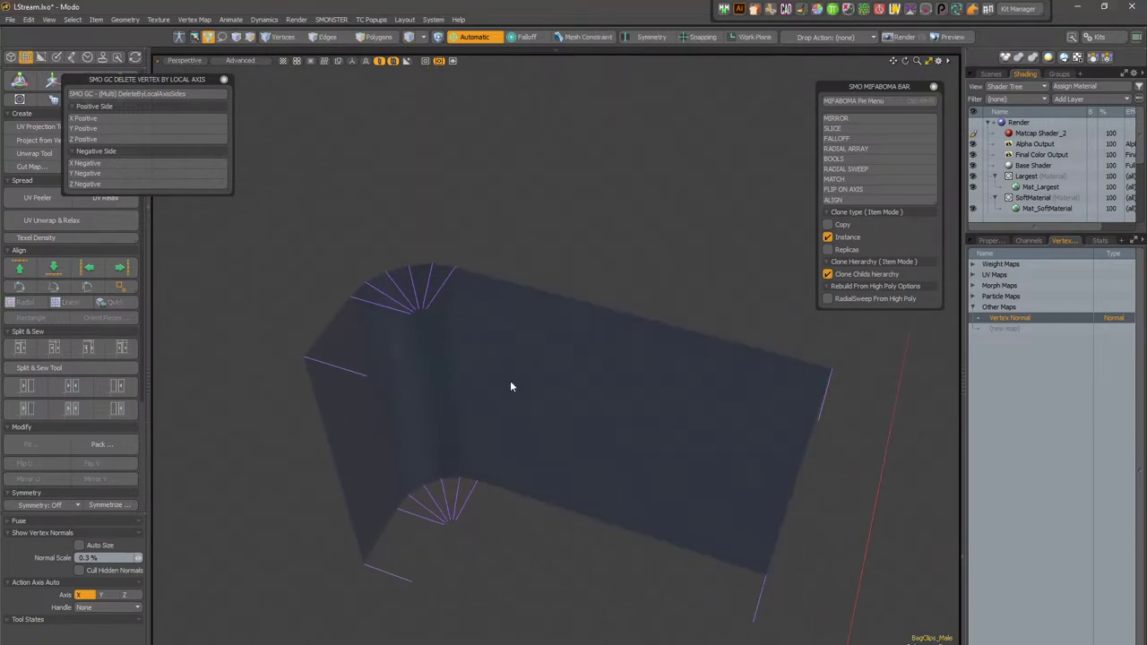
key("3")
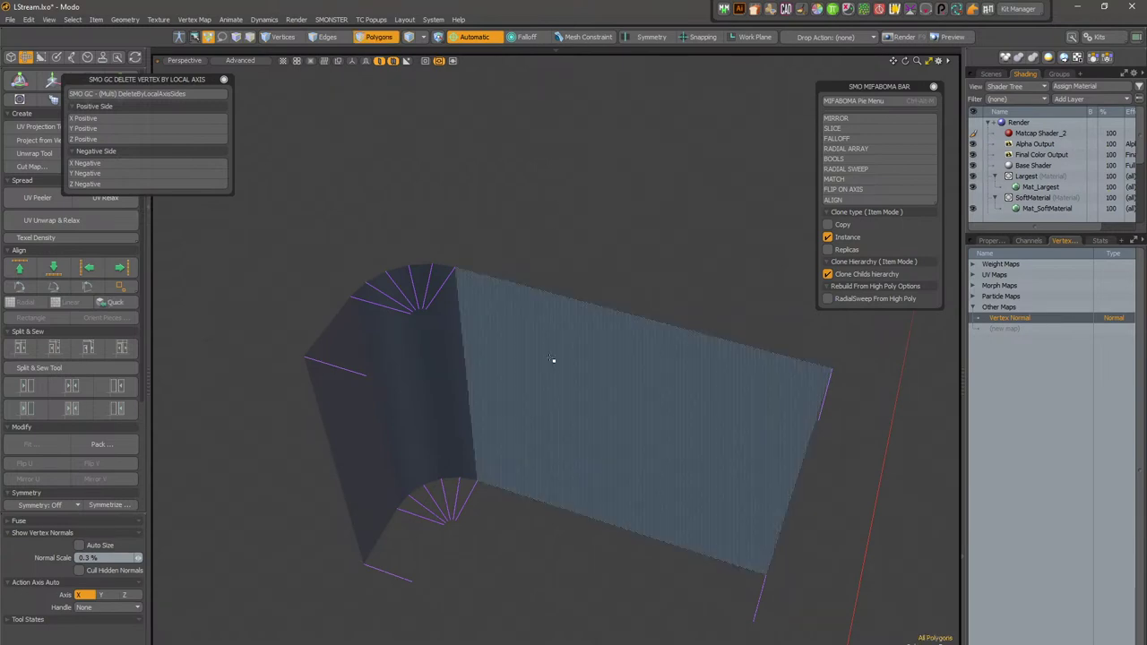
key("5")
key("3")
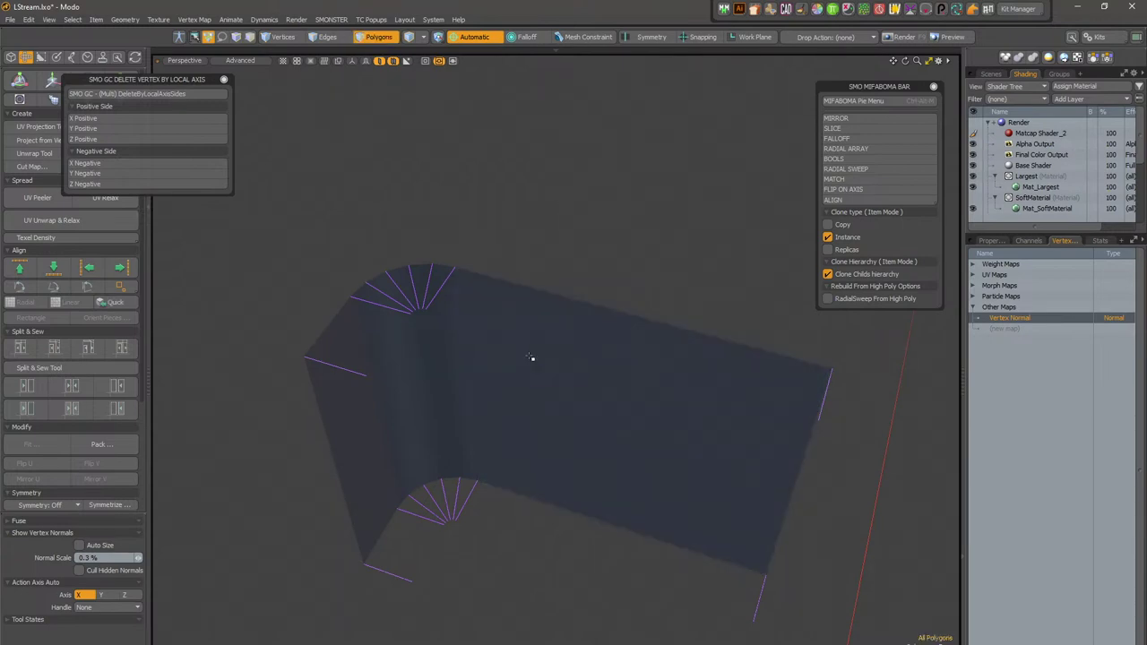
key("u")
left_click_drag(529, 357, 557, 369, "alt")
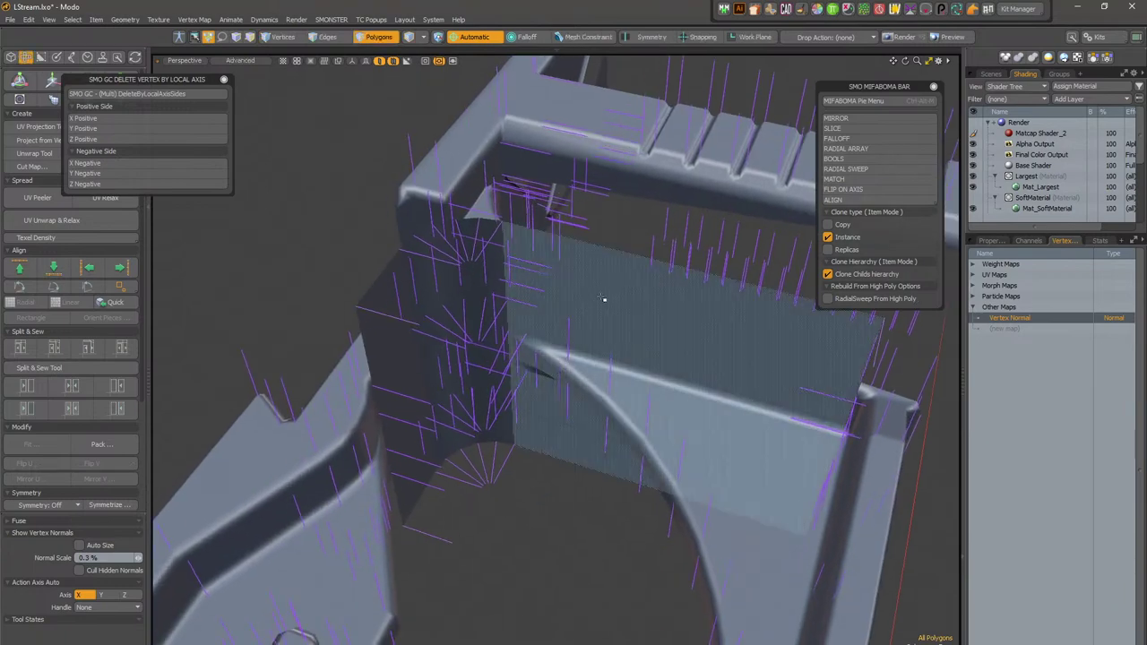
Step: Select all seven connected polygons of the curved strip
left_click_drag(607, 297, 589, 233, "alt")
double_click(574, 319)
left_click_drag(574, 319, 581, 374, "alt")
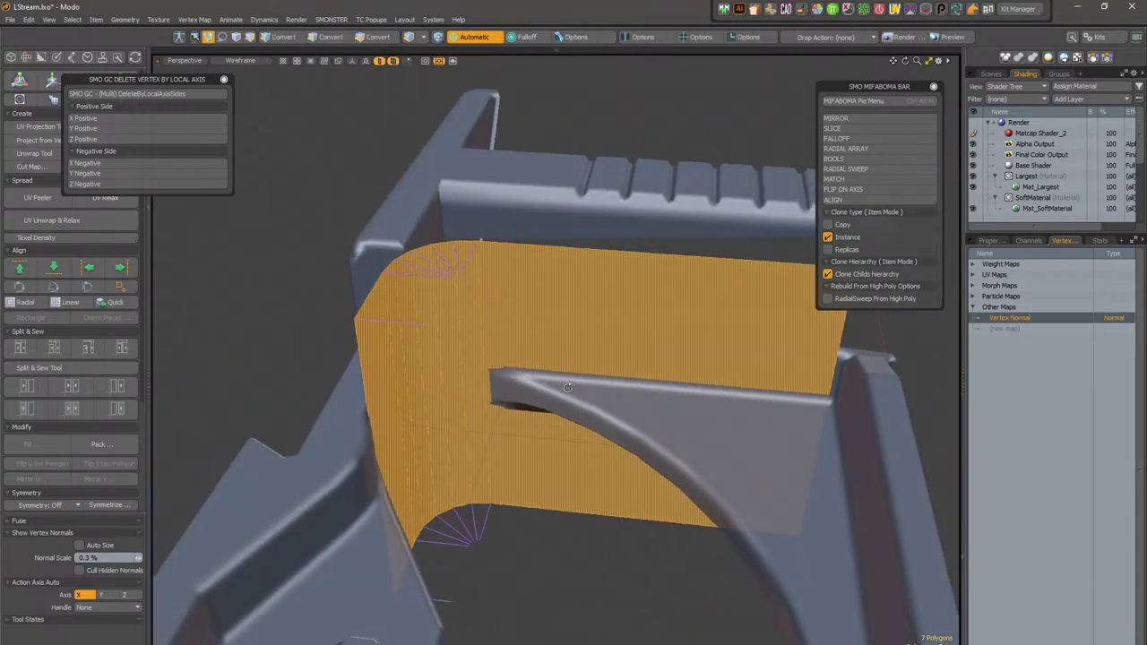
scroll(580, 374, "up", 1)
scroll(565, 365, "down", 2)
key("ctrl+alt+c")
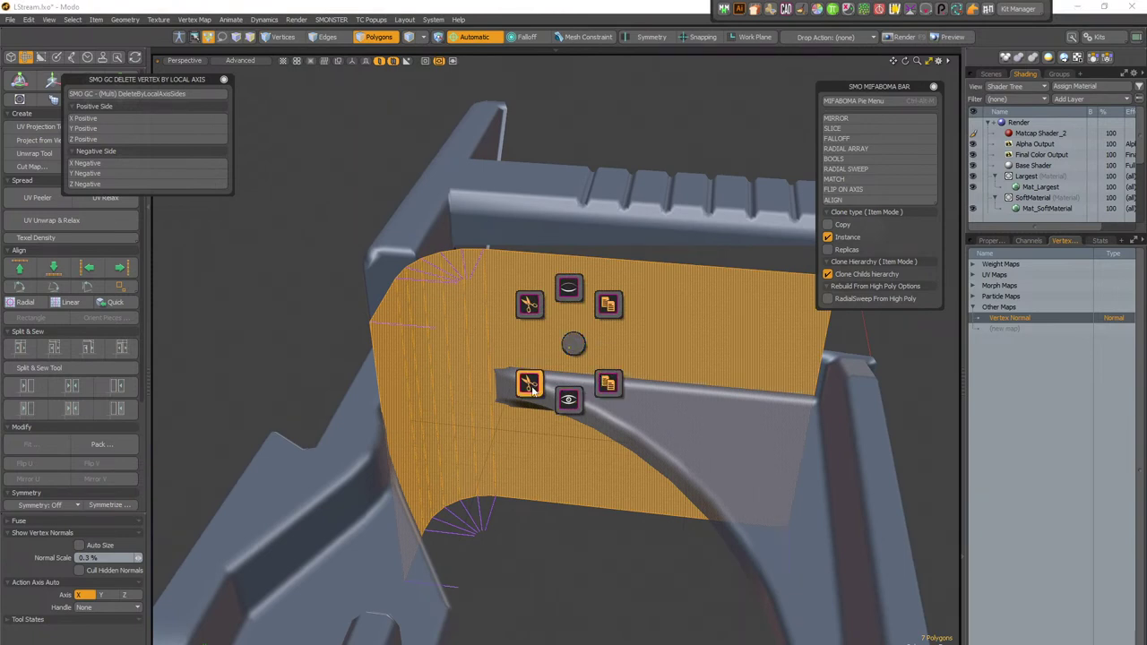
left_click(574, 346)
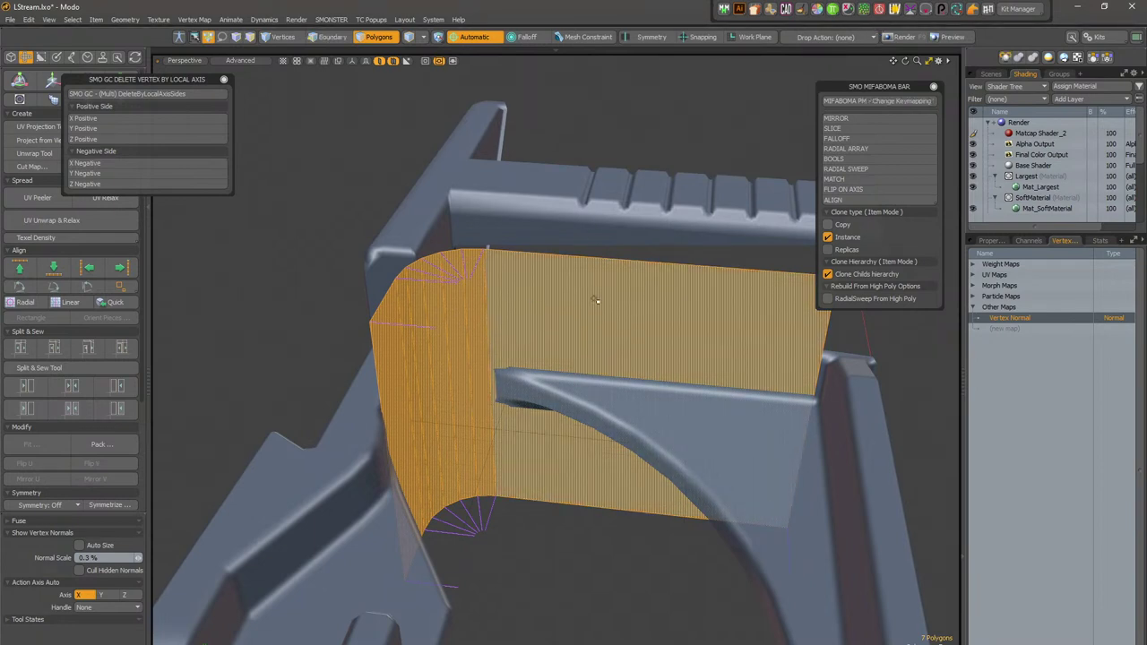
key("ctrl+alt+c")
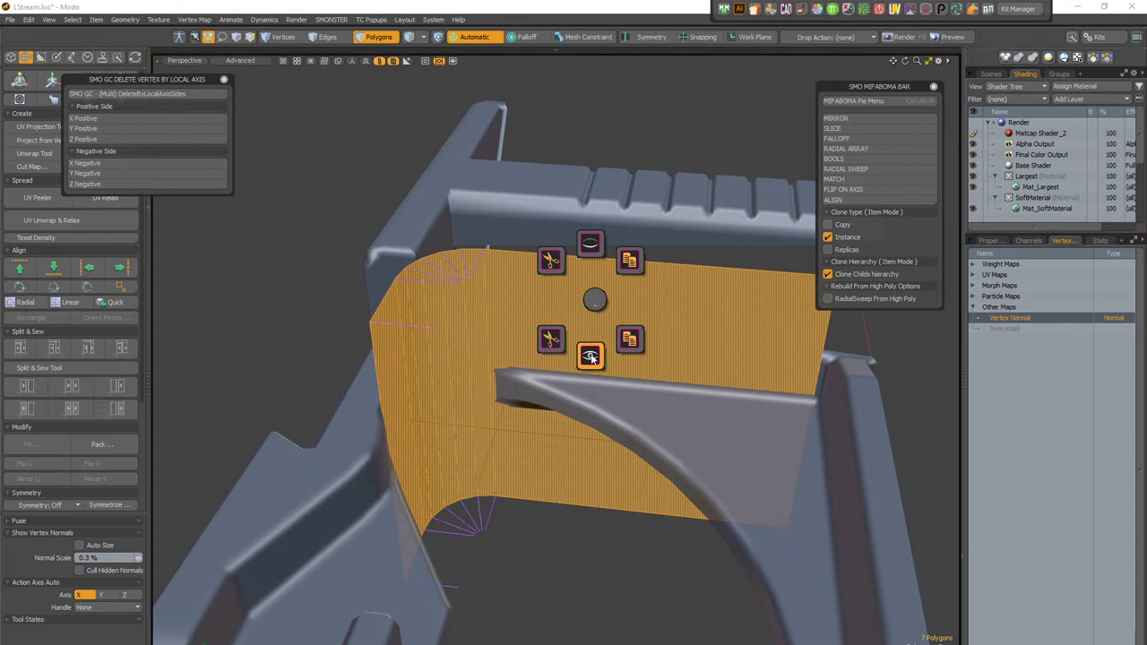
left_click(593, 304)
Step: Show and enlarge the item list, and separate the selected strip polygons into a new child mesh of BagClips_Male
left_click(1091, 57)
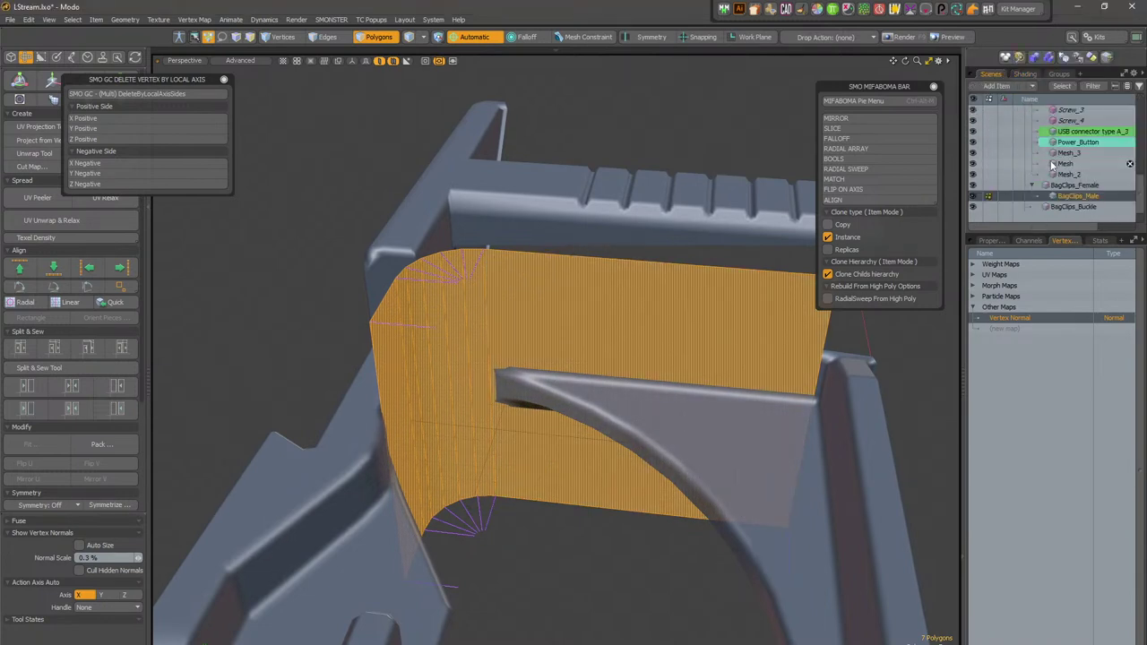
left_click_drag(1067, 231, 1064, 375)
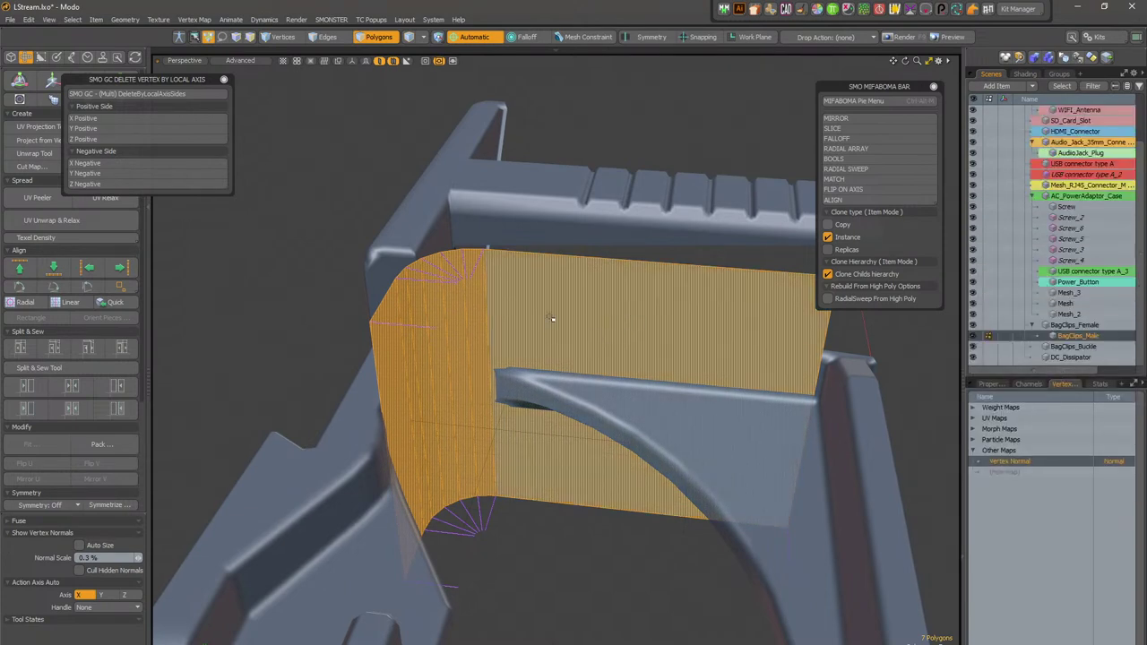
key("ctrl+alt+m")
left_click(512, 361)
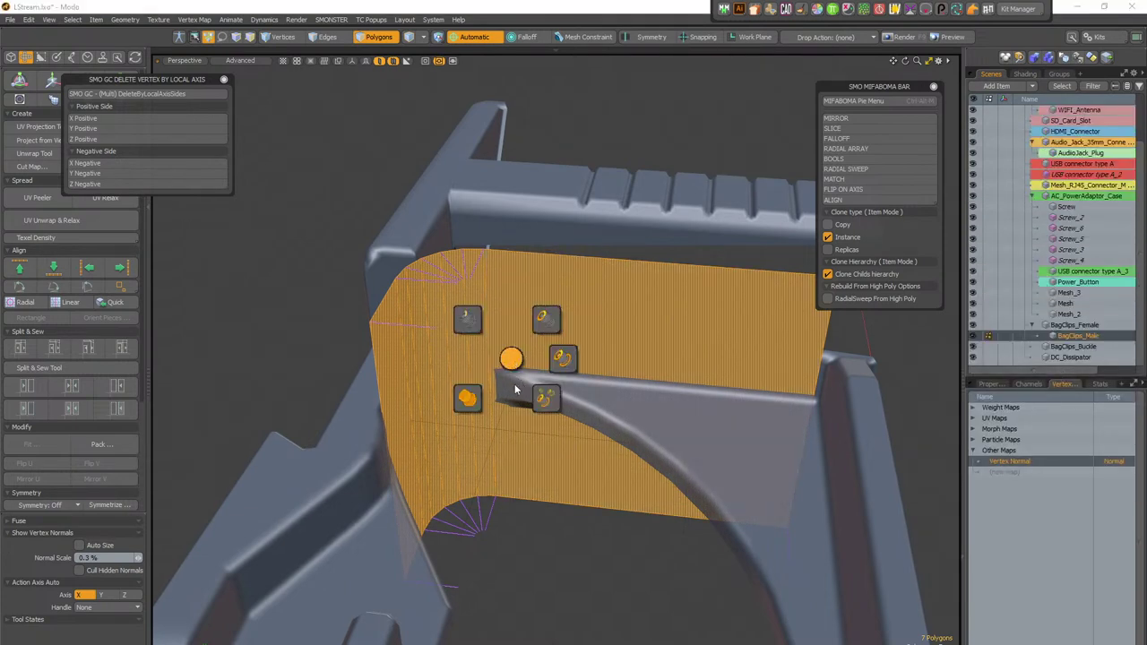
left_click(467, 320)
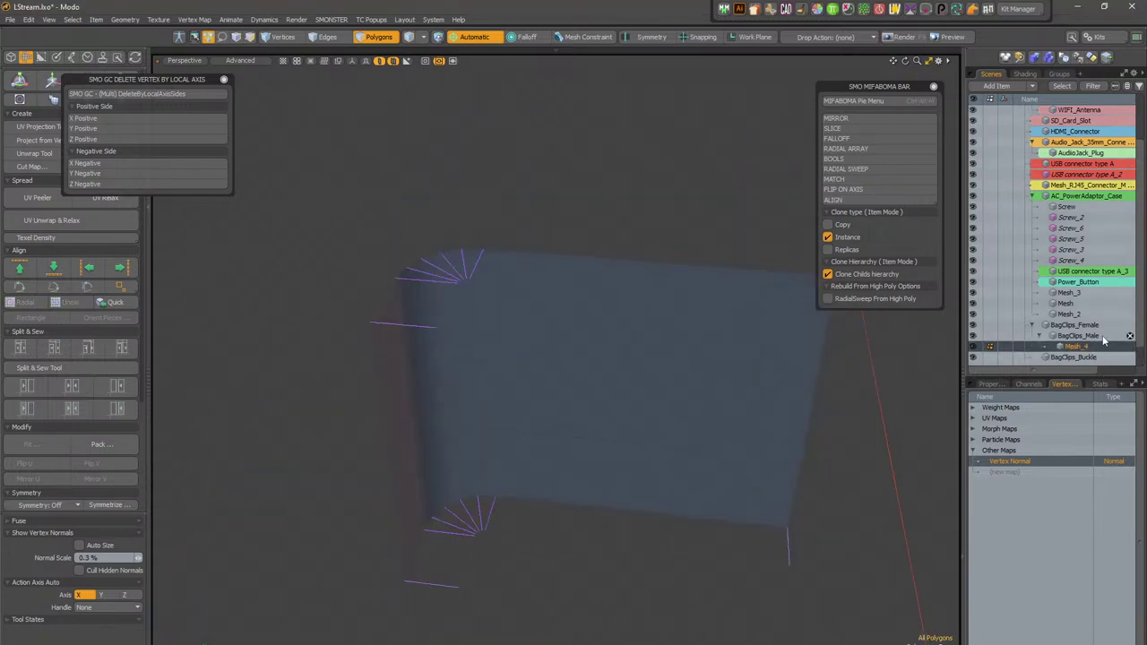
Step: Alternate between BagClips_Male and the separated strip mesh to compare their geometry and transform properties
left_click(1093, 337)
left_click(1092, 347)
left_click(1094, 337)
left_click(1093, 347)
left_click(1093, 337)
left_click(1091, 346)
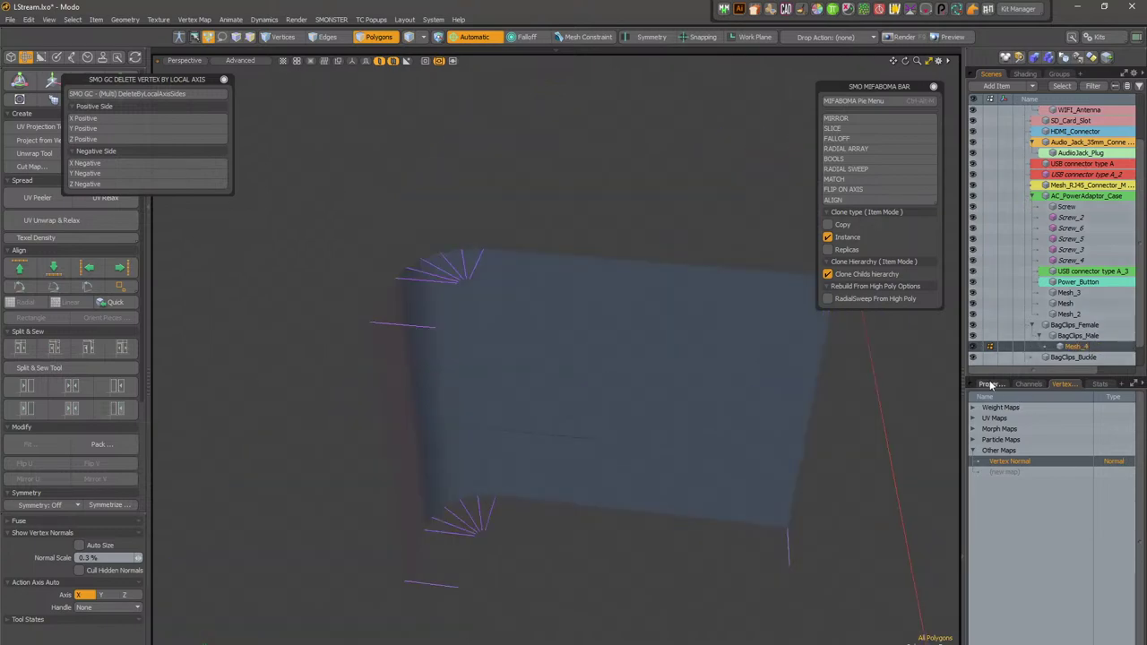
left_click(1081, 336)
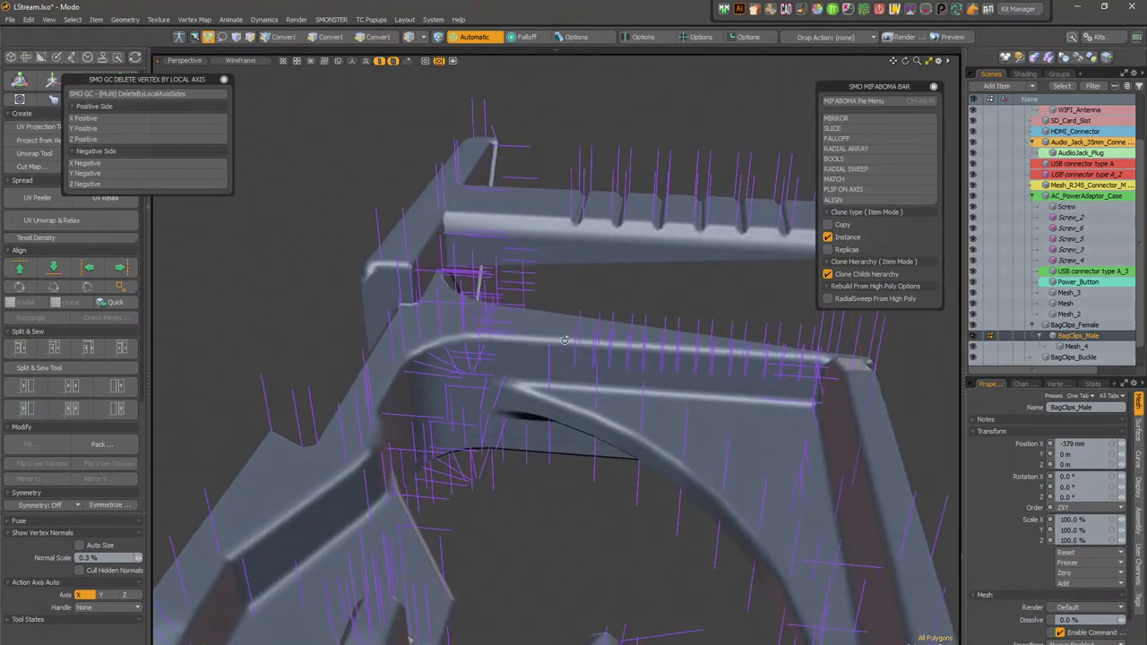
left_click(1082, 347)
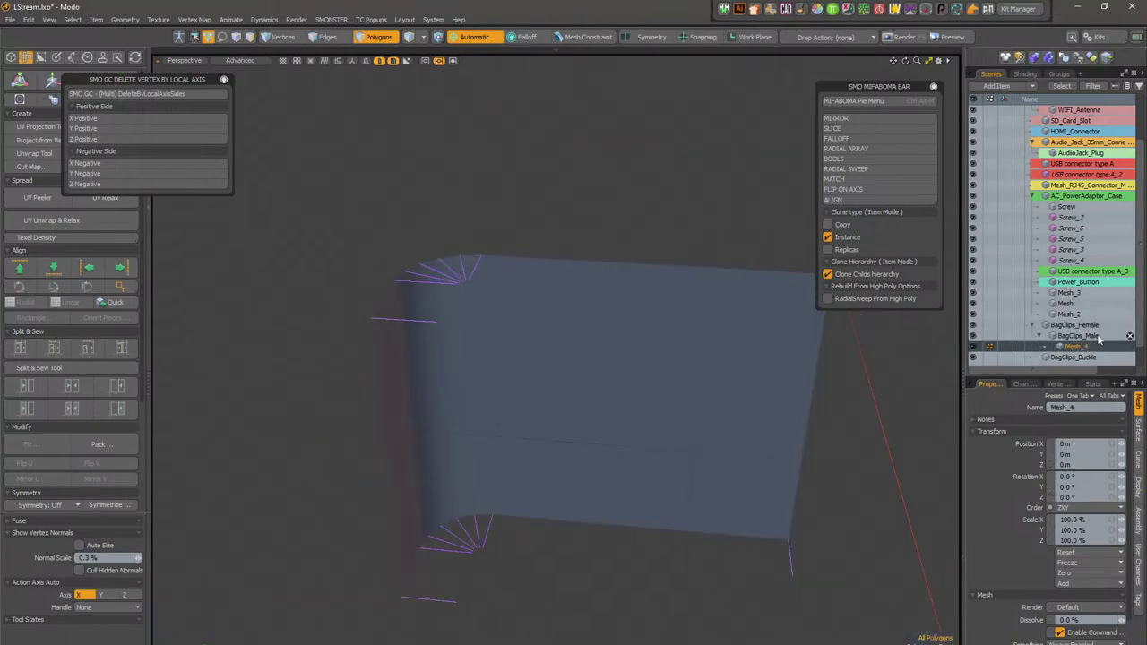
left_click(1080, 336)
Step: Turn on the wireframe overlay for BagClips_Male in item mode and frame the curved inner wall
key("5")
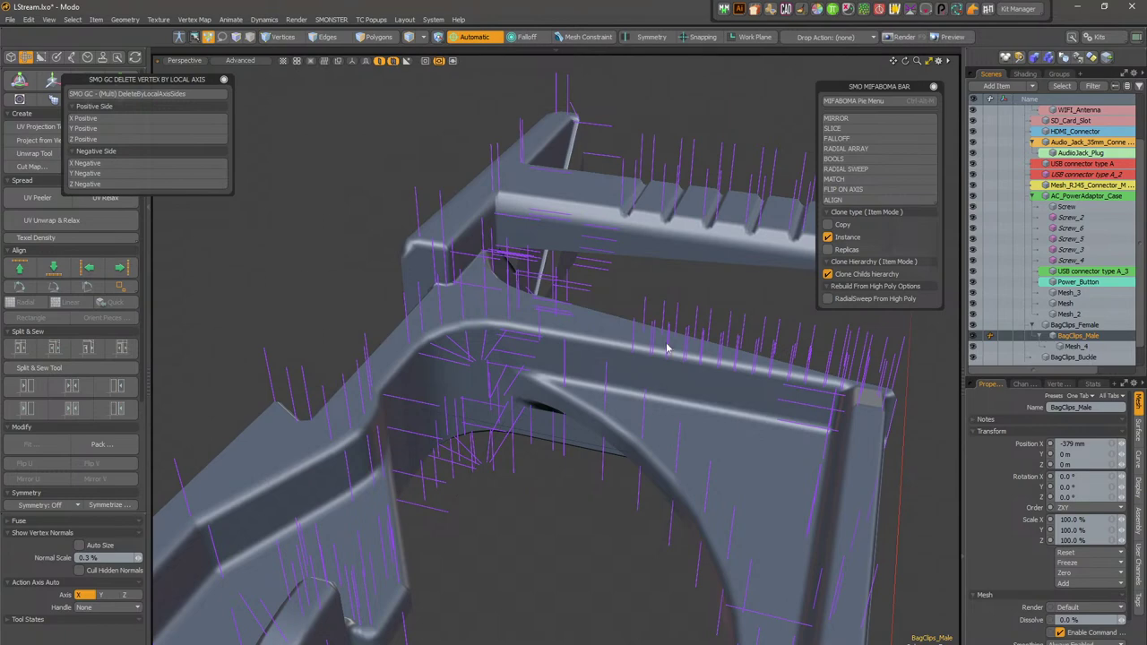
key("F4")
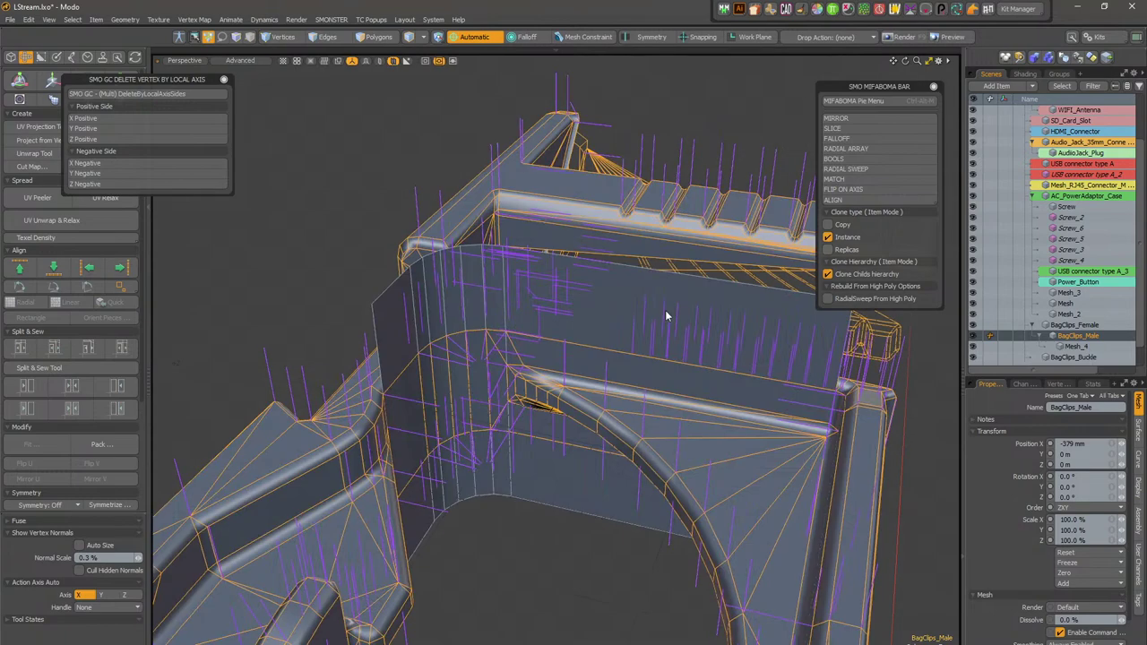
left_click_drag(635, 322, 406, 338, "alt")
scroll(529, 314, "up", 3)
Step: Select the clip's own inner-wall polygons around the curved corner and along the adjoining straight walls
key("3")
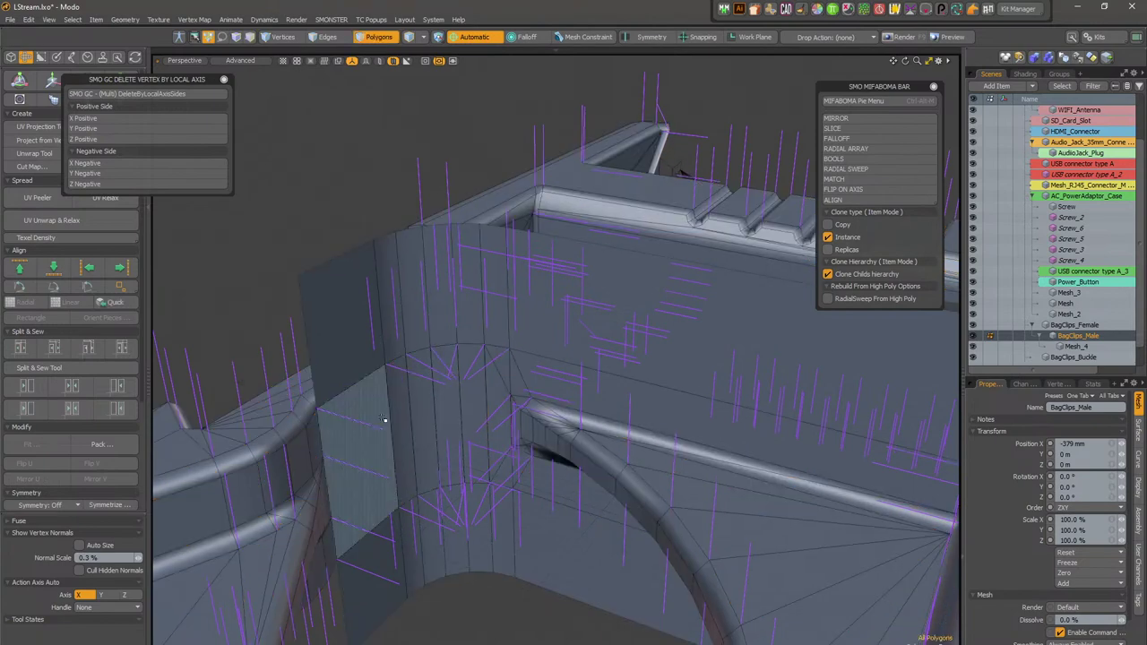
left_click(387, 415)
left_click_drag(417, 409, 535, 372)
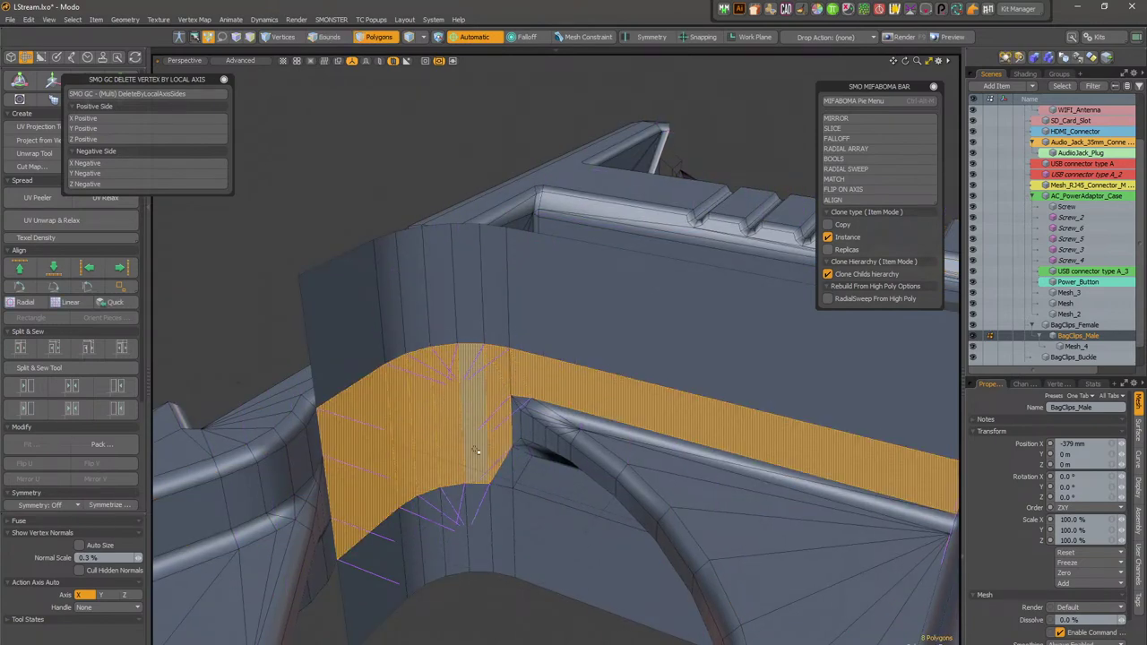
left_click(536, 479, "shift")
Step: Convert the inner-wall polygon selection to vertices and examine their normals around the curved corner
left_click_drag(559, 484, 606, 352, "alt")
left_click(282, 41, "alt")
left_click_drag(452, 269, 408, 239, "alt")
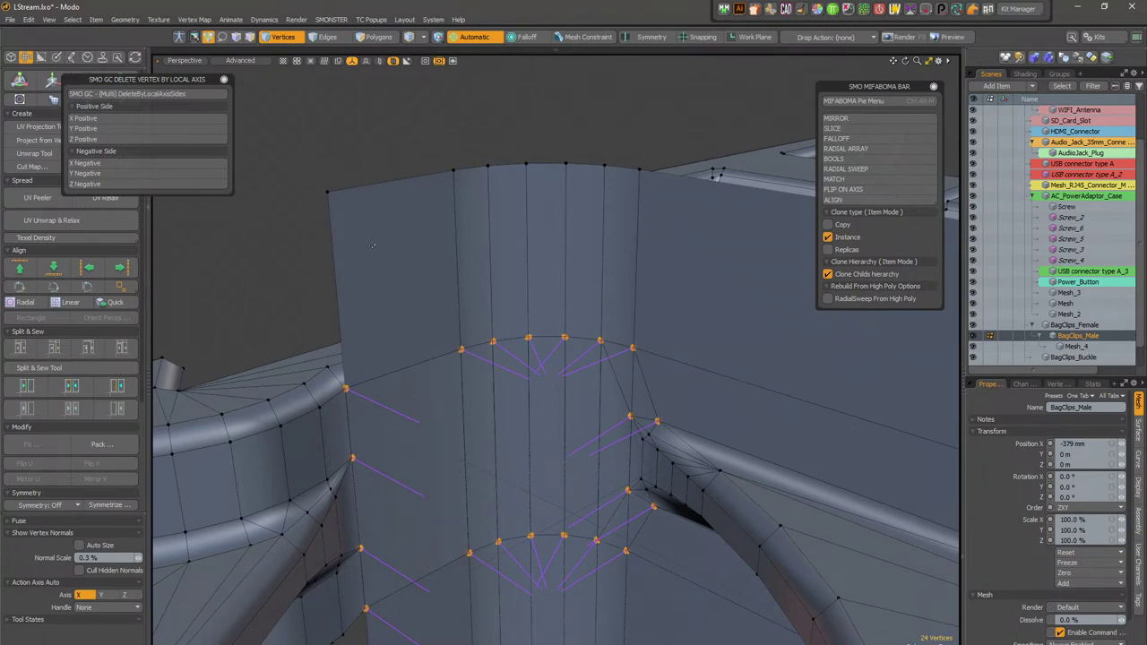
left_click_drag(397, 236, 426, 219, "alt")
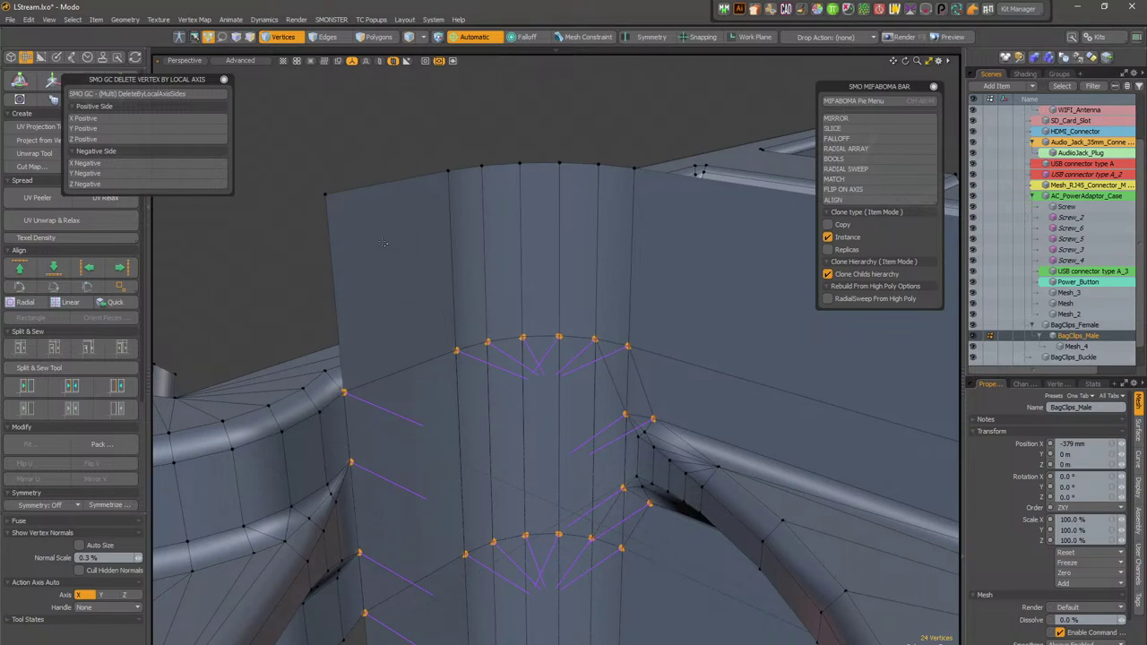
Step: Clear the vertex selection, then hide the separated strip Mesh_4 and make BagClips_Male the selected item
key("alt")
left_click(384, 243)
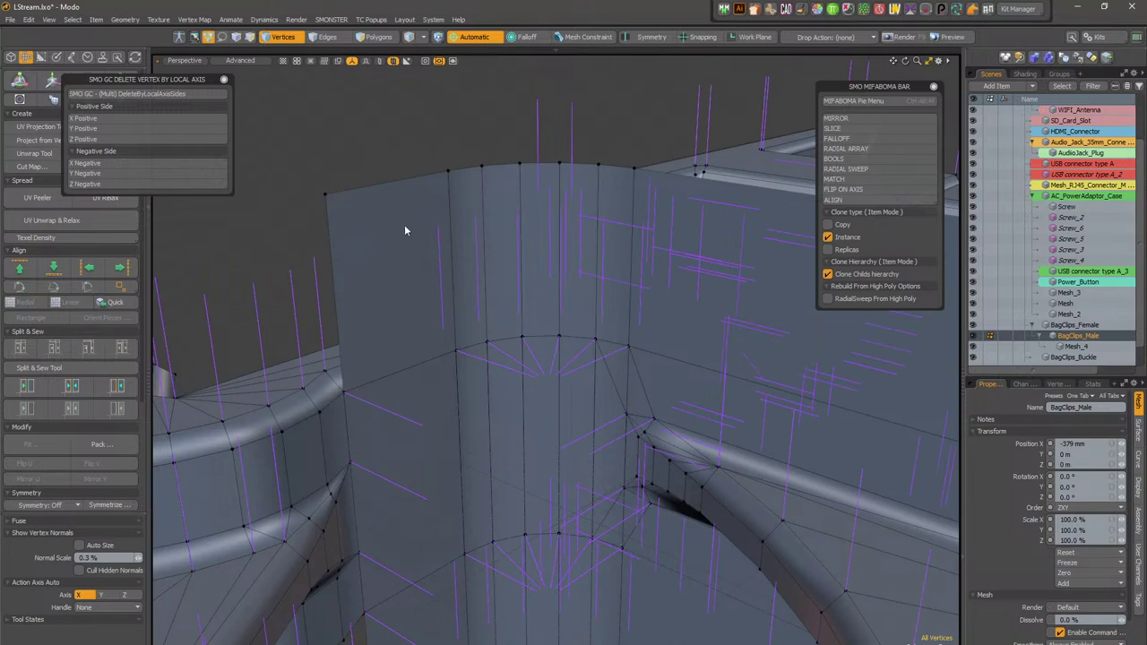
key("5")
left_click(405, 228)
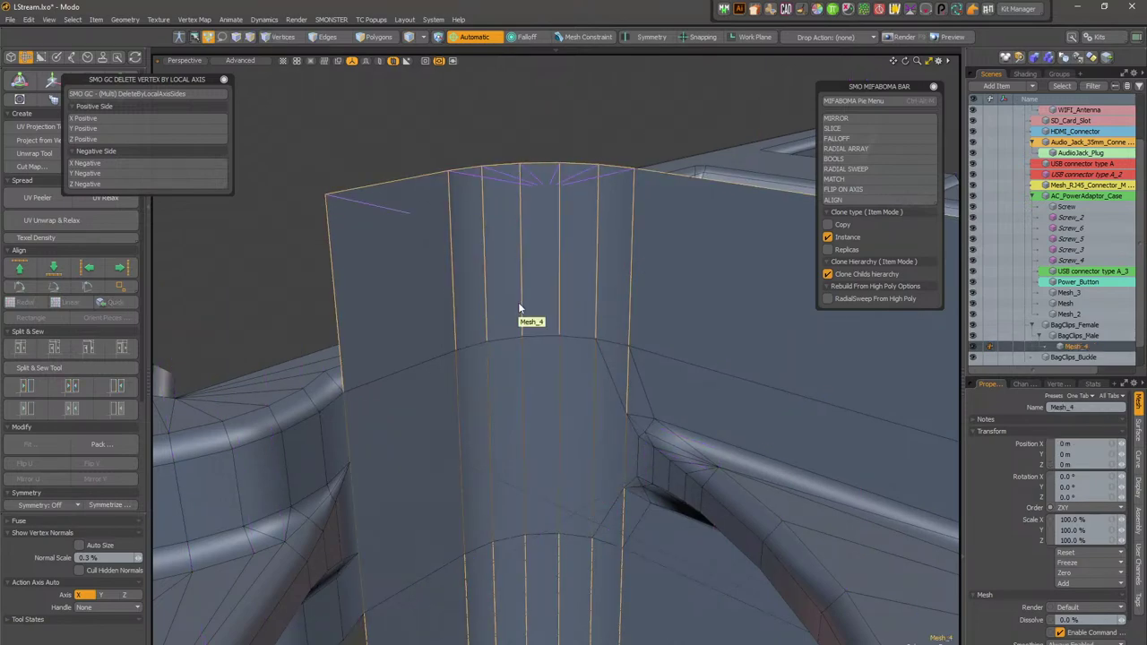
key("h")
left_click(514, 368)
left_click_drag(513, 370, 504, 415, "alt")
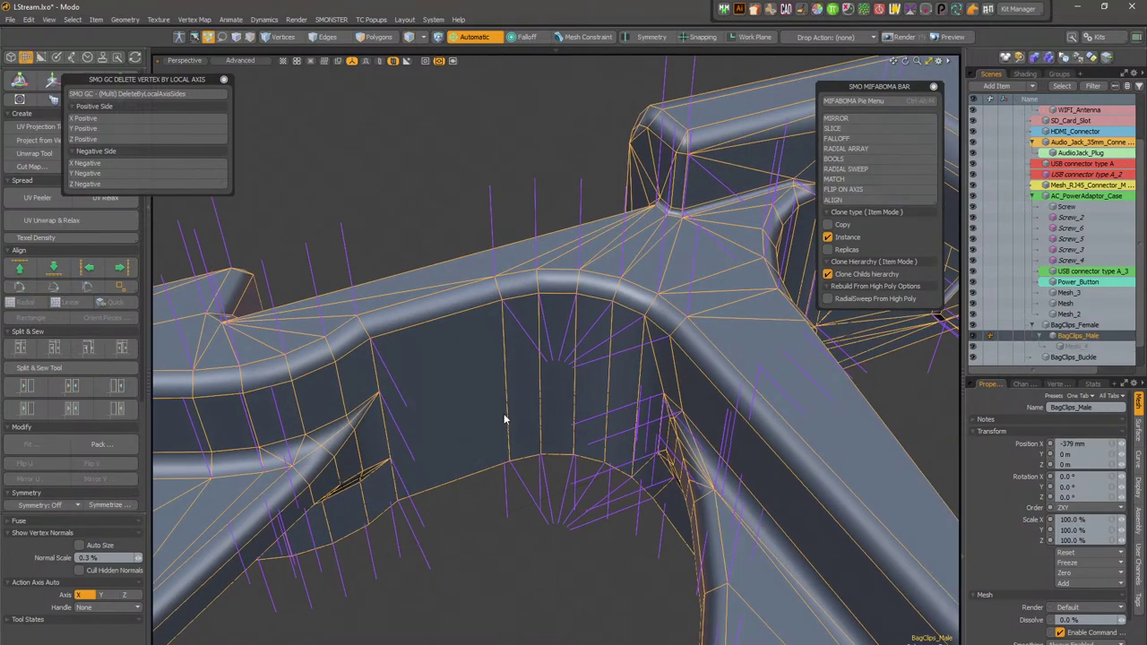
Step: Select the clip's inner-wall polygons around the curved corner and along the adjoining straight walls, and hide the rest of the mesh
key("3")
left_click(461, 381)
mouse_move(571, 355)
left_mouse_down()
mouse_move(635, 375)
mouse_move(642, 410)
mouse_move(687, 387)
left_mouse_up()
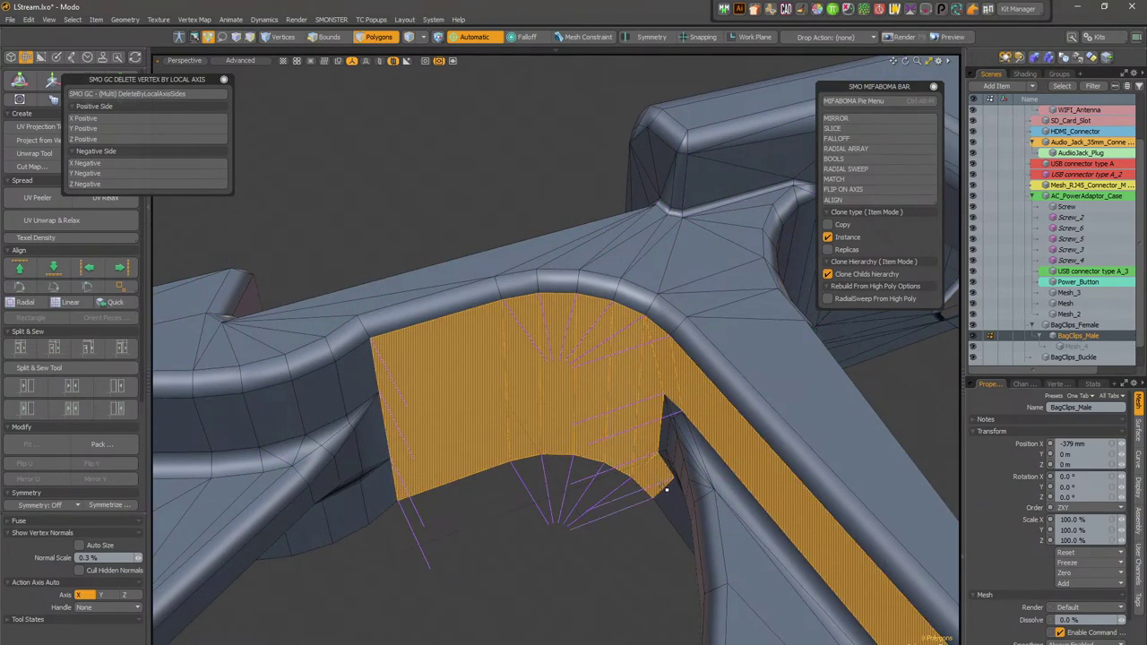
left_click_drag(630, 443, 607, 421, "alt")
key("shift+h")
Step: Examine the isolated wall's vertex normals around the rounded corner from the top view
key("ctrl+1")
left_click(604, 376)
left_click_drag(613, 392, 585, 437, "alt+shift")
scroll(584, 438, "down", 3)
left_click_drag(641, 385, 552, 504, "alt+shift")
scroll(552, 504, "down", 2)
left_click_drag(527, 298, 513, 248, "alt+shift")
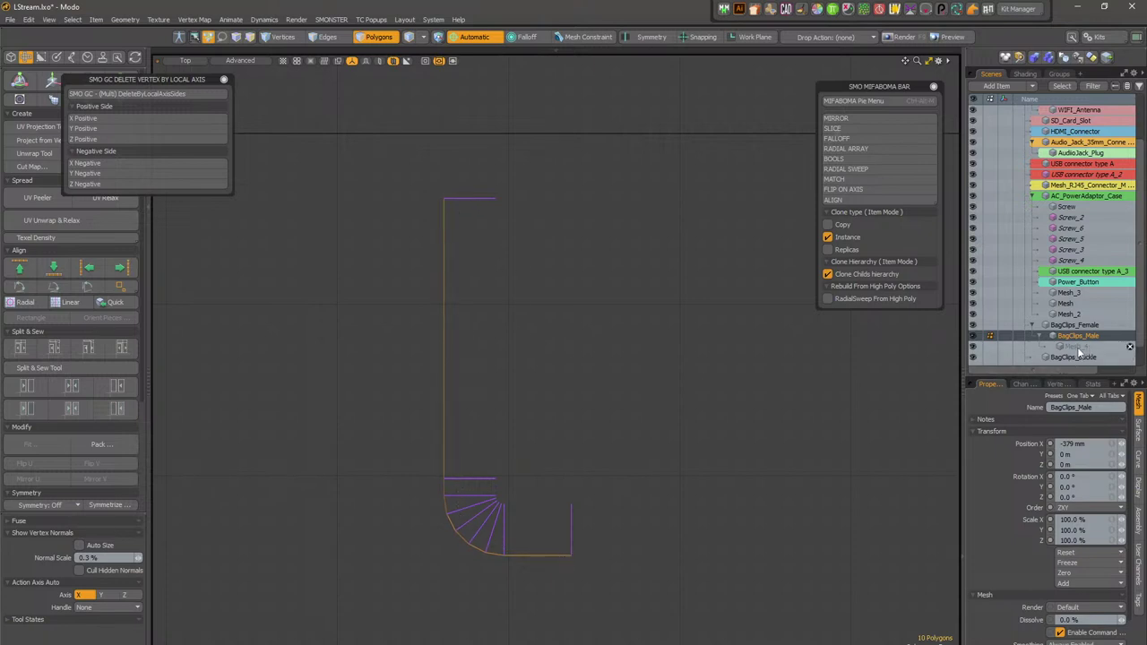
Step: Delete the separated strip Mesh_4 and unhide all polygons of BagClips_Male in the perspective view
left_click(1130, 346)
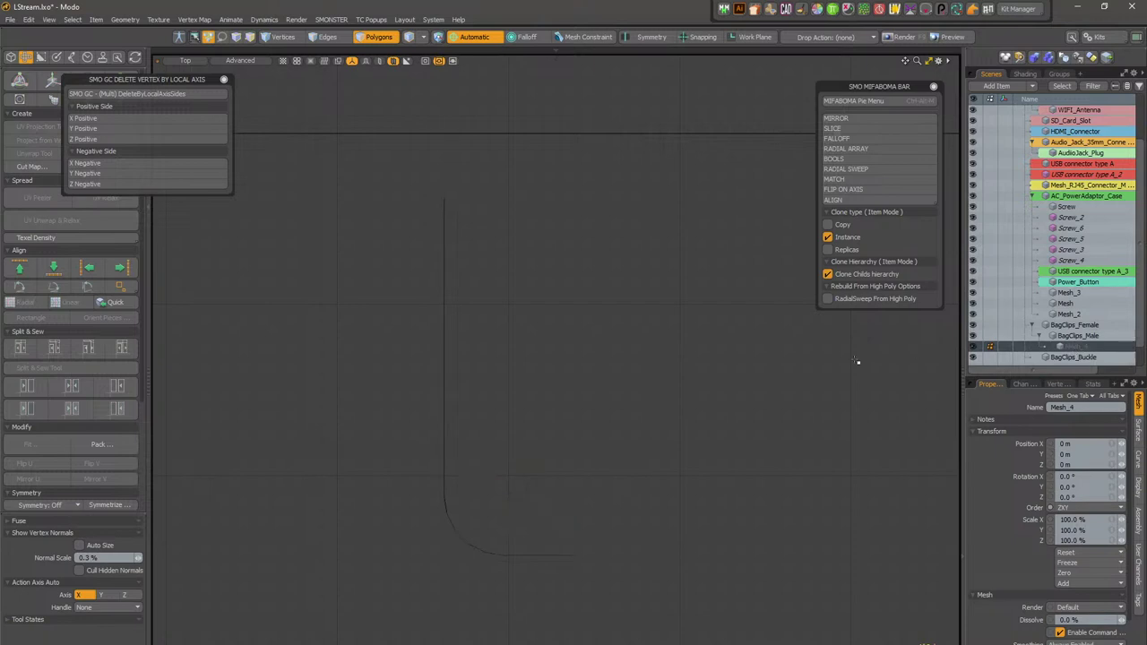
left_click(1078, 336)
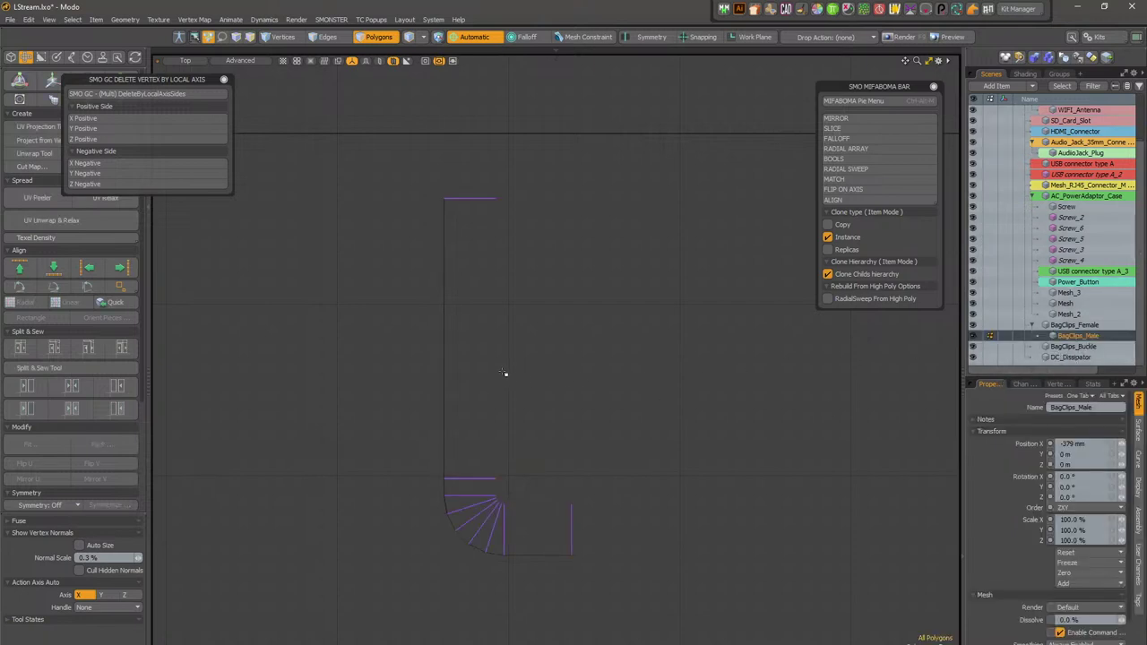
key("u")
key("ctrl+space")
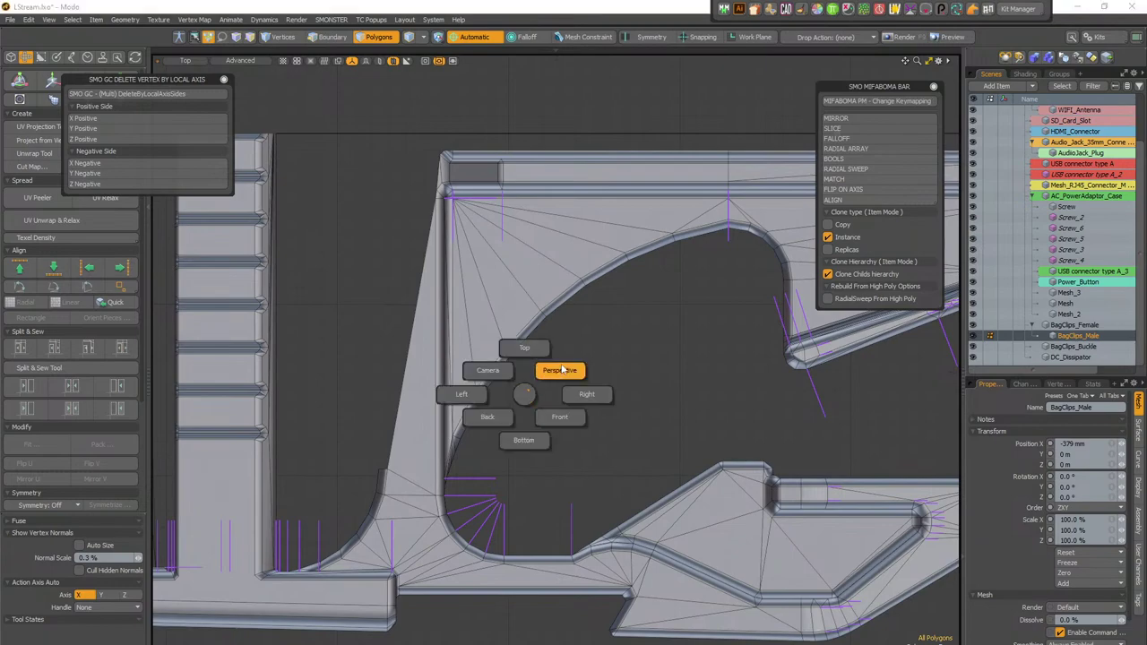
left_click(559, 371)
Step: Turn off the vertex normals display for the bag clip
left_click_drag(622, 410, 507, 345, "alt")
key("3")
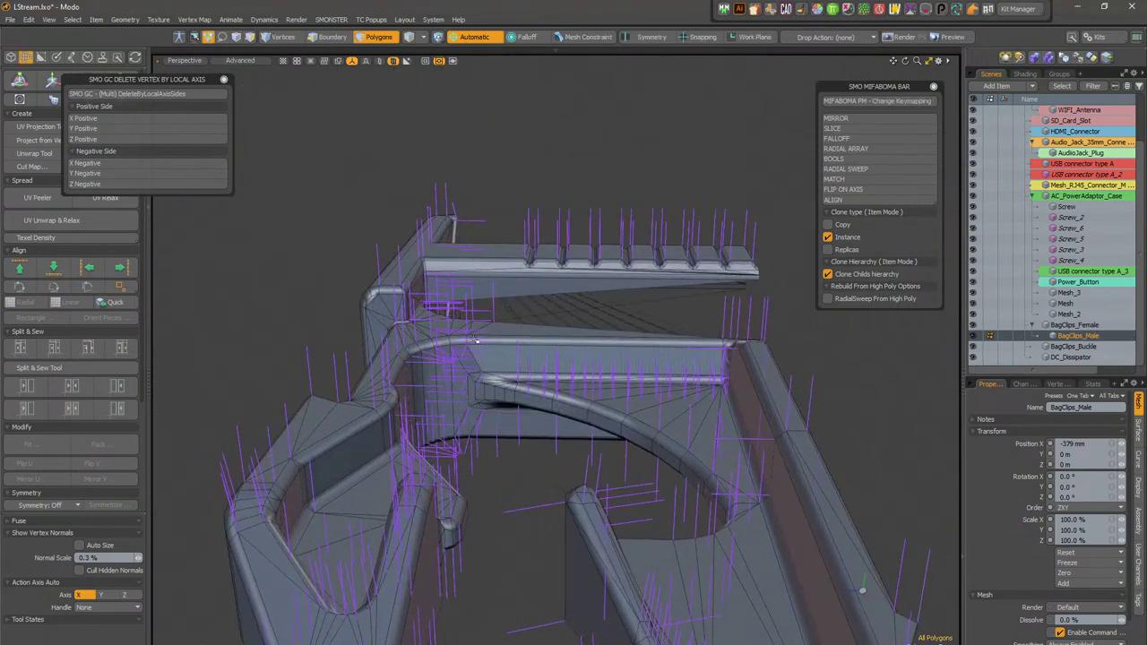
left_click(49, 19)
left_click(103, 169)
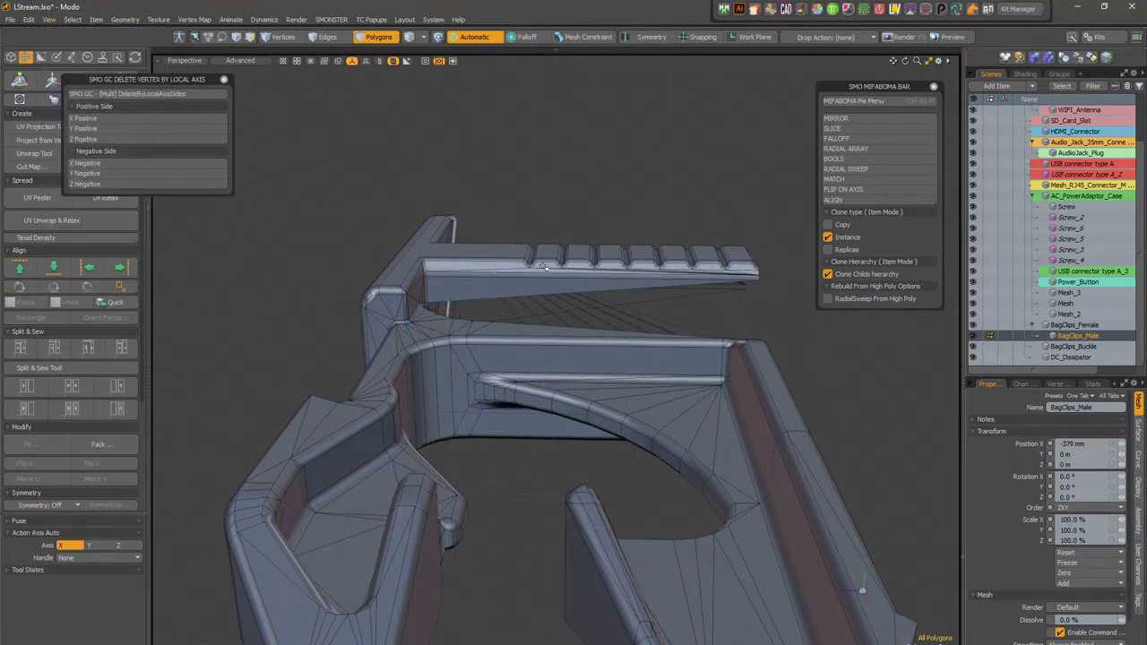
Step: Turn off the wireframe overlay and view the clip's shaded inner corner in item mode
left_click_drag(502, 430, 564, 403, "alt")
key("ctrl+3")
left_click(519, 442)
key("ctrl+3")
left_click(512, 488)
scroll(388, 406, "up", 2)
key("5")
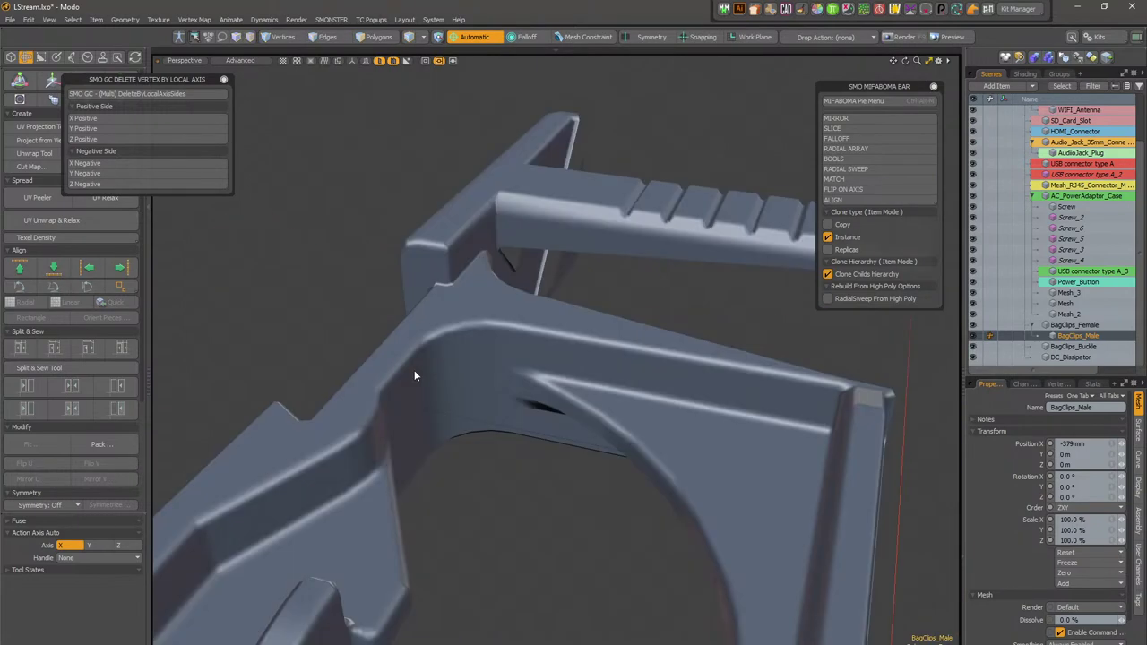
left_click_drag(422, 367, 444, 374, "alt")
Step: Move the floating Delete Vertex by Local Axis palette clear of the toolbox and show the vertex map and hard-edge smoothing tools
left_click_drag(136, 79, 236, 71)
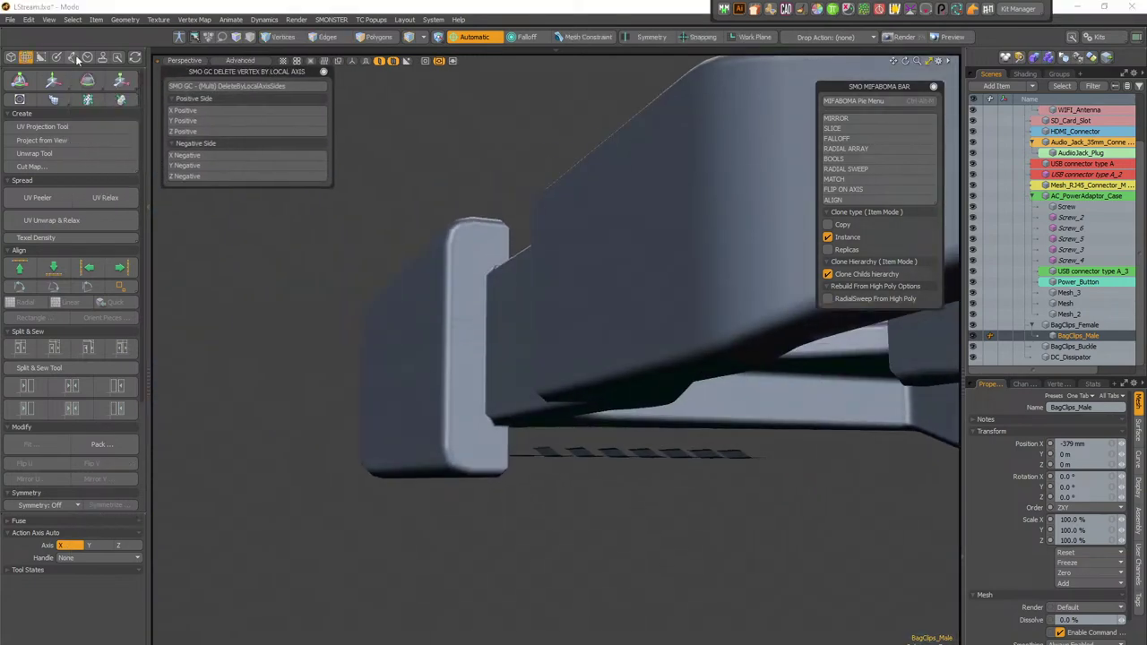
left_click(10, 56)
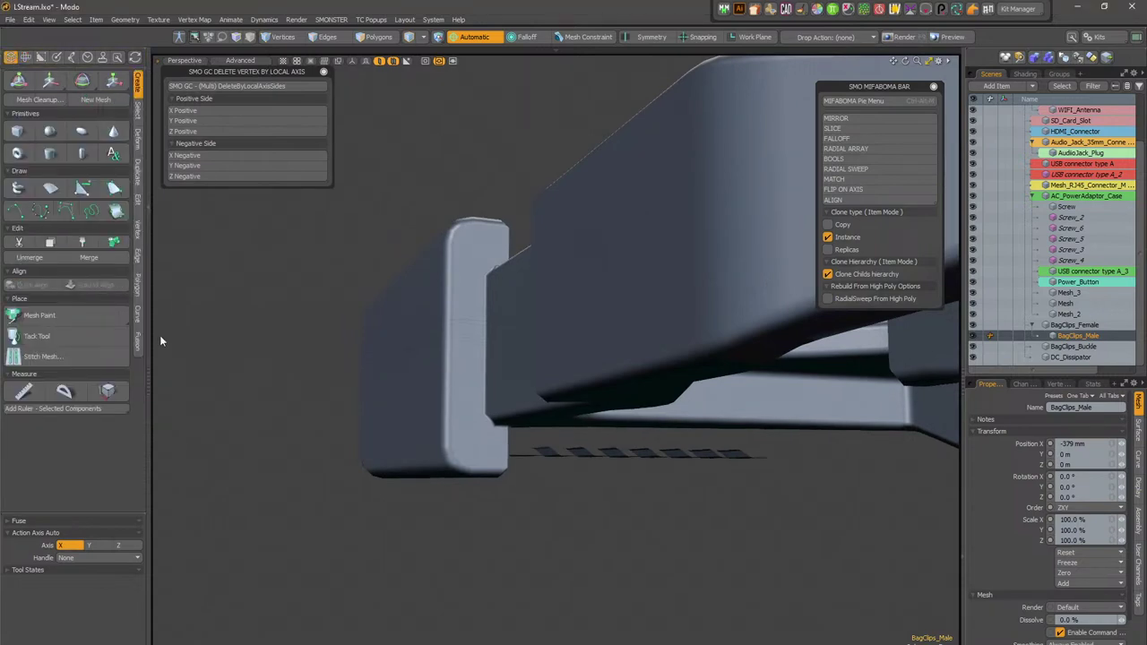
left_click(103, 56)
left_click_drag(86, 512, 86, 453)
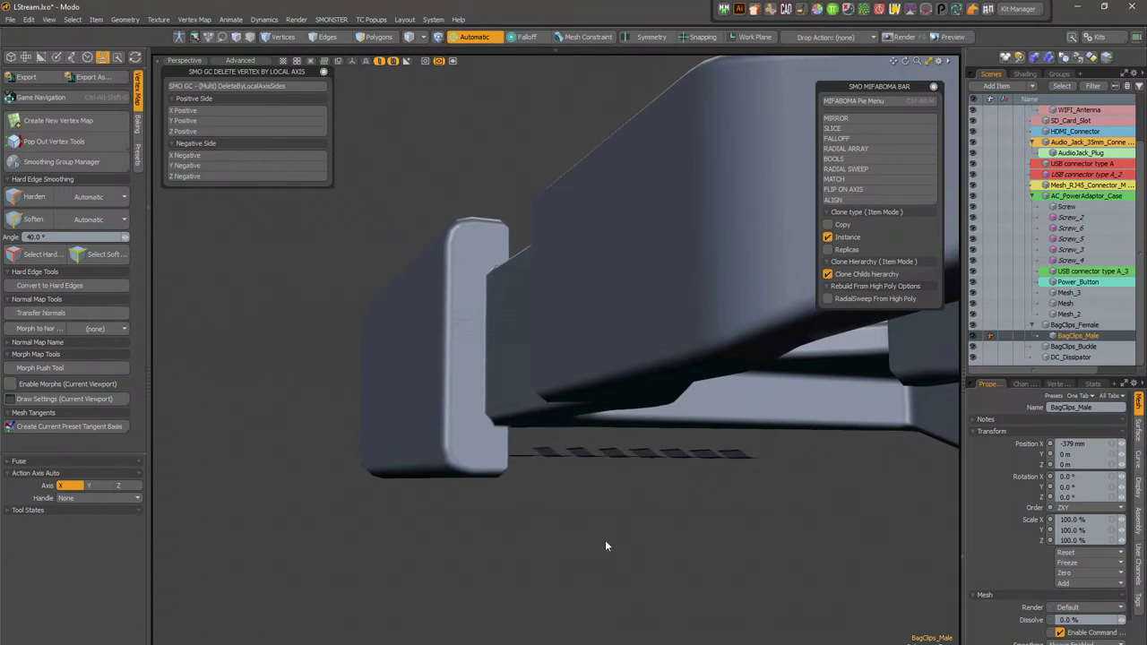
Step: Select the band of flat polygons along the clip's outer curved edge to check its shading, and clear the selection
left_click_drag(586, 472, 504, 410, "alt")
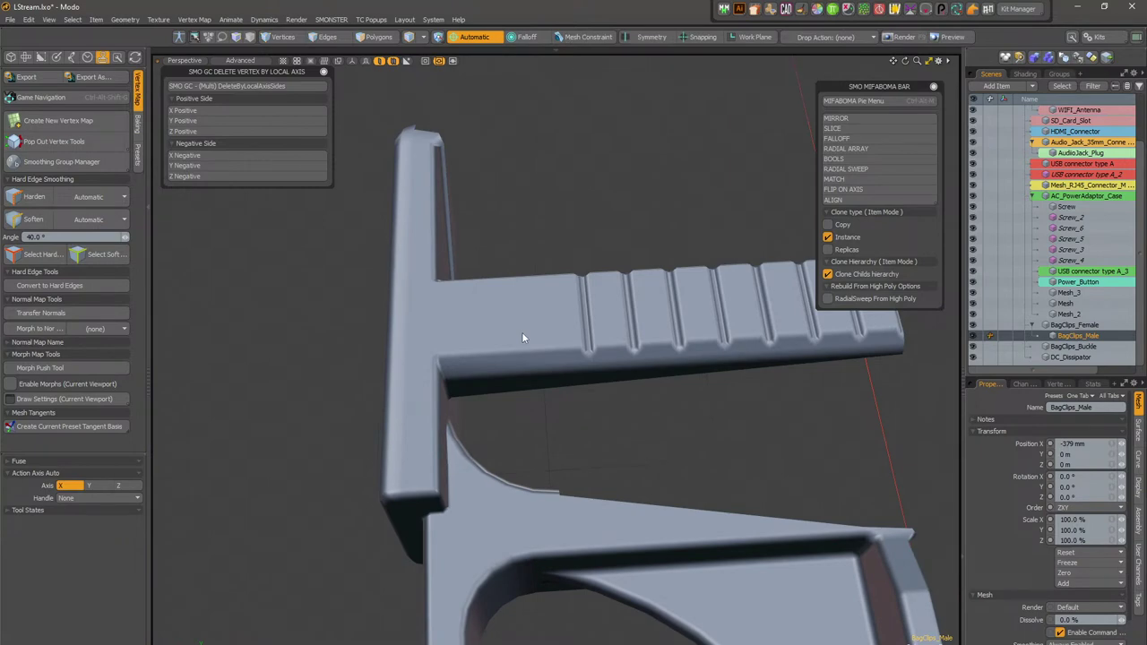
left_click_drag(549, 469, 694, 395, "alt")
key("3")
key("ctrl+z")
mouse_move(702, 356)
left_mouse_down("shift")
mouse_move(689, 438)
mouse_move(623, 503)
mouse_move(633, 478)
left_mouse_up("shift")
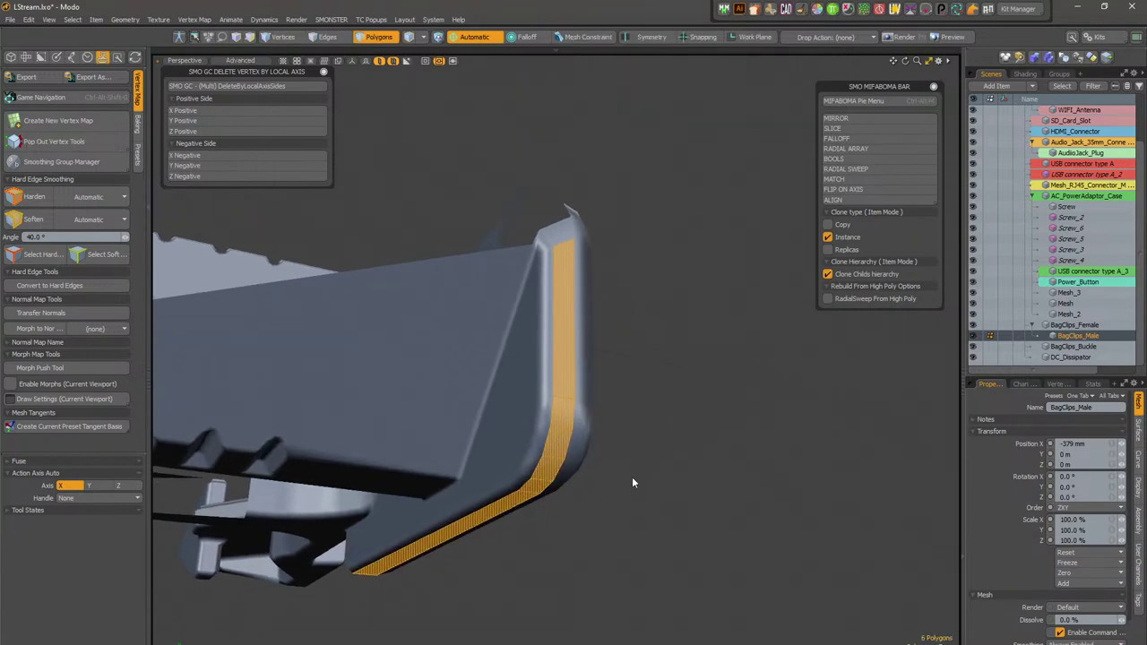
left_click(599, 343)
left_click_drag(596, 345, 576, 348, "alt")
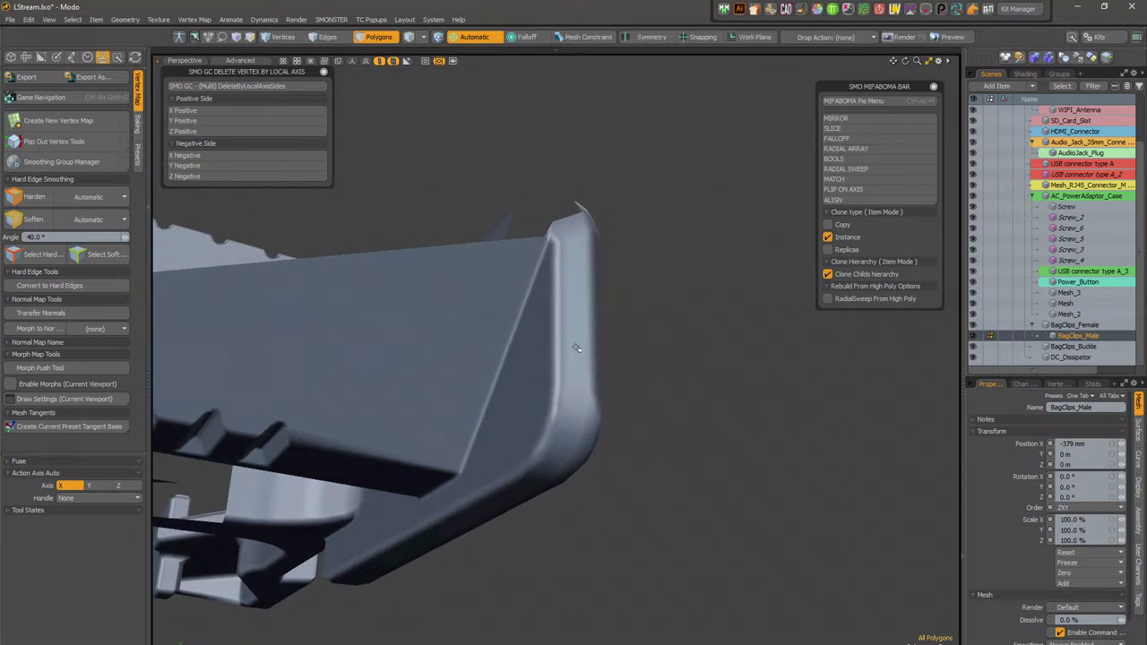
Step: Check the single long flat polygon on the straight part of the outer edge and examine the neighbouring rounded bevels
left_click(536, 481)
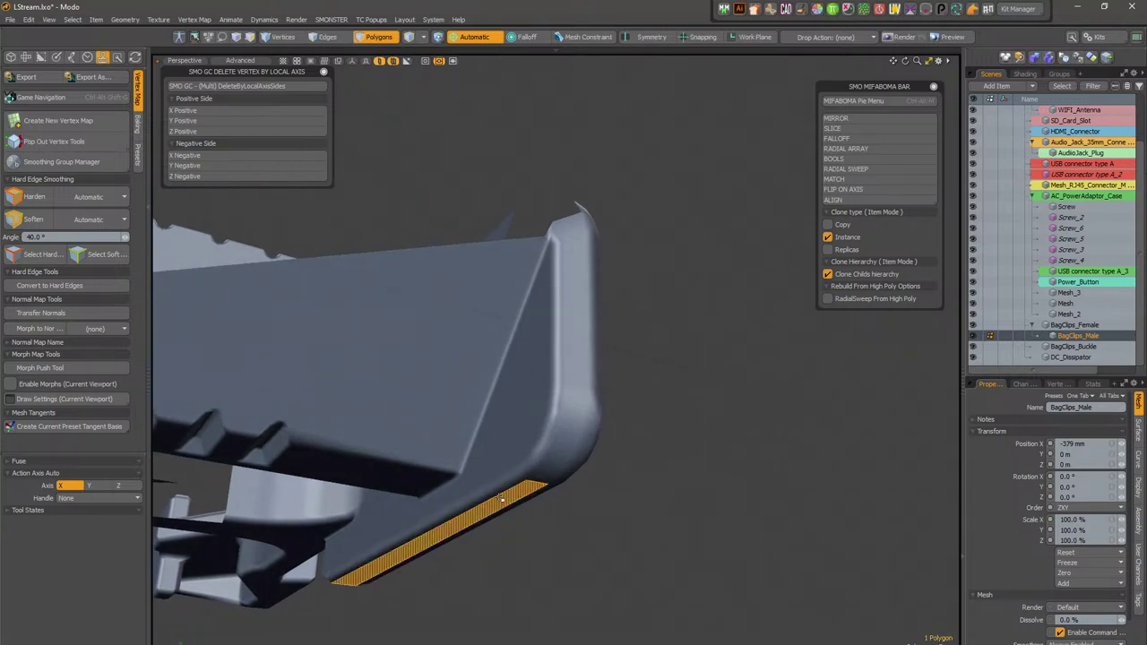
left_click(598, 477)
left_click_drag(601, 476, 574, 456, "alt")
left_click_drag(548, 345, 561, 395, "alt")
left_click(561, 395)
left_click_drag(642, 413, 708, 395, "alt")
left_click_drag(627, 358, 556, 379, "alt")
Step: Select the side-face polygons of the ribbed arm and look at them from the right view
left_click(462, 506)
left_click_drag(517, 456, 488, 318, "alt")
mouse_move(514, 312)
left_mouse_down()
mouse_move(511, 335)
mouse_move(451, 295)
mouse_move(564, 321)
mouse_move(421, 330)
mouse_move(446, 343)
left_mouse_up()
key("ctrl+space")
left_click(511, 344)
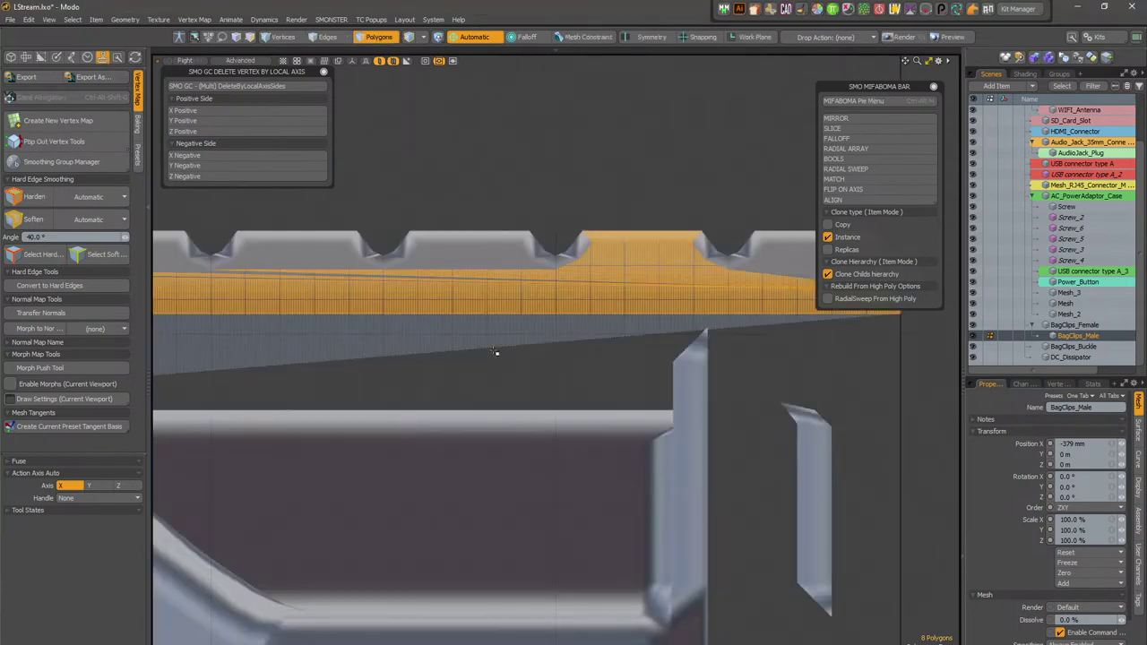
Step: Return to the perspective view of the ribbed arm and show the wireframe overlay
key("ctrl+space")
left_click(538, 369)
mouse_move(536, 367)
left_mouse_down("ctrl+alt")
mouse_move(420, 341)
mouse_move(614, 317)
mouse_move(539, 351)
mouse_move(613, 324)
mouse_move(476, 340)
mouse_move(231, 246)
mouse_move(539, 363)
left_mouse_up("ctrl+alt")
key("KP_5")
key("KP_5")
key("KP_Decimal")
key("KP_5")
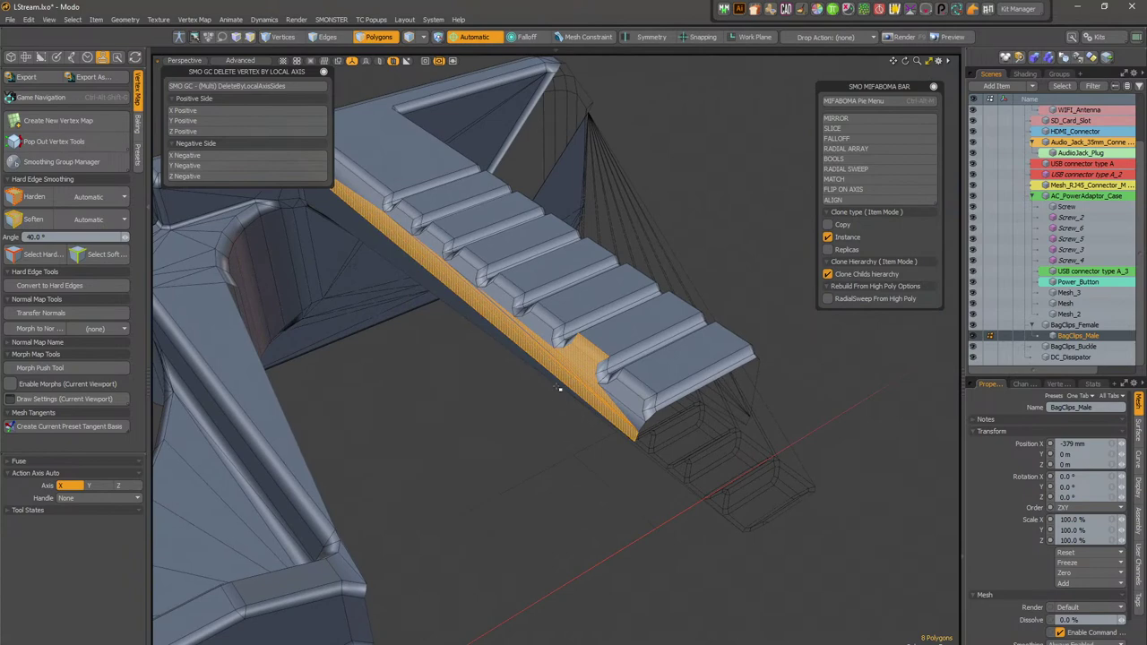
Step: Select all 16 polygons that form the flat side face of the ribbed arm, including those between the grooves
left_click(578, 361)
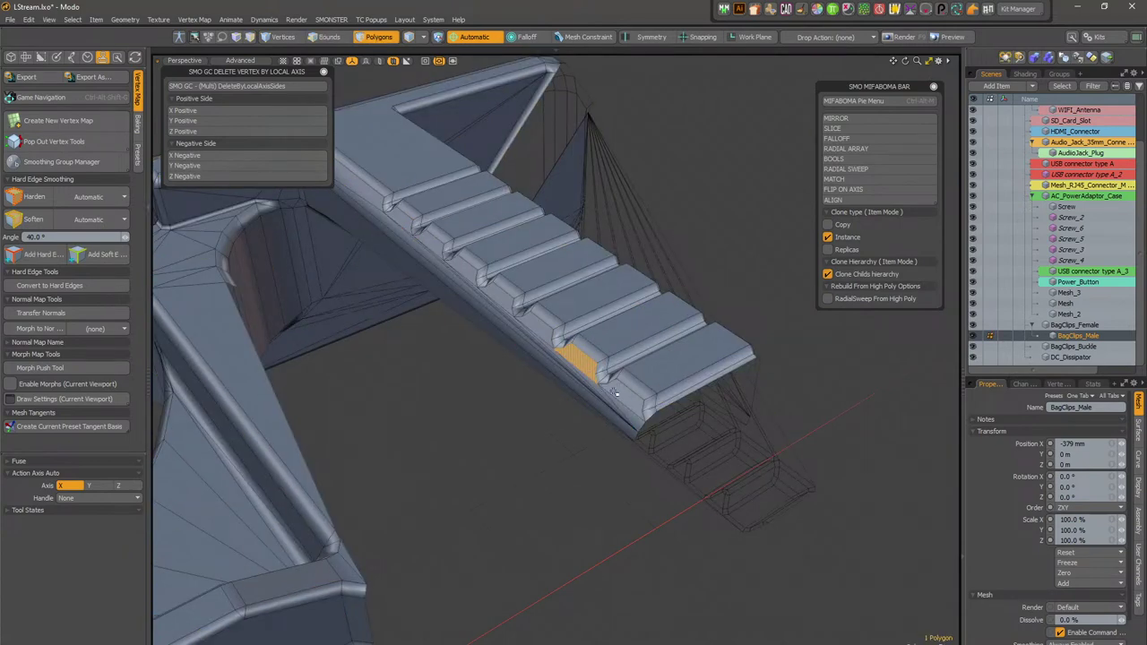
left_click(548, 355, "shift")
left_click_drag(538, 348, 338, 400, "alt")
left_click(341, 399, "shift")
left_click(640, 412, "shift")
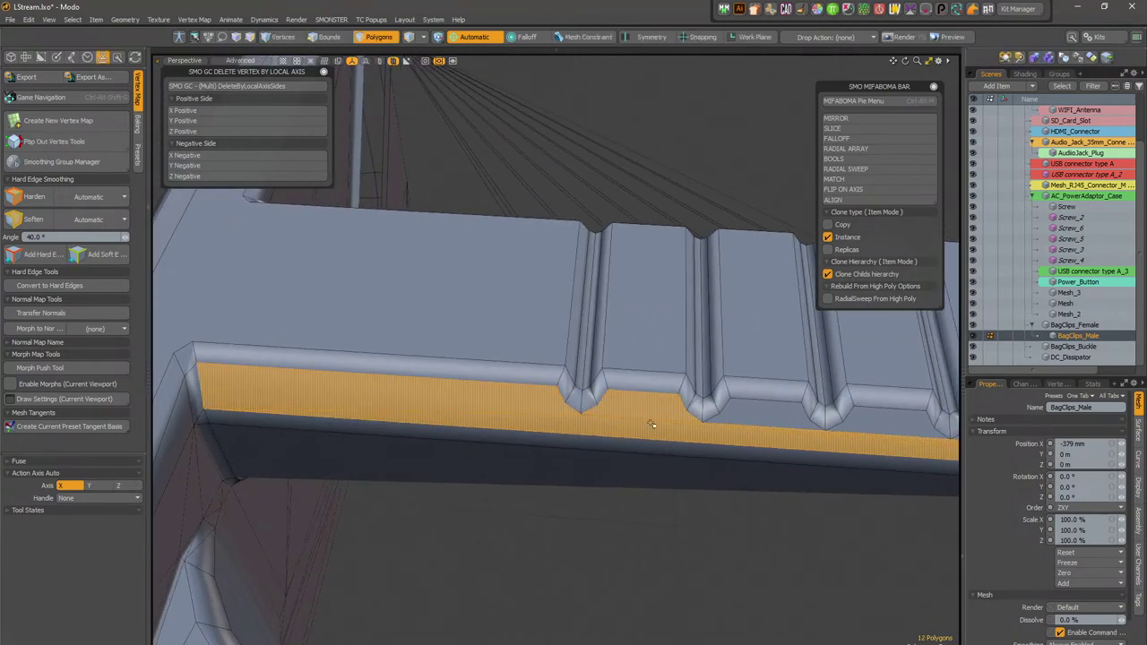
left_click_drag(639, 412, 430, 410, "alt+shift")
left_click_drag(430, 410, 542, 442, "ctrl+alt")
left_click(536, 420, "shift")
left_click(652, 429, "shift")
left_click(777, 439, "shift")
left_click(873, 445, "shift")
left_click_drag(910, 485, 498, 242, "alt")
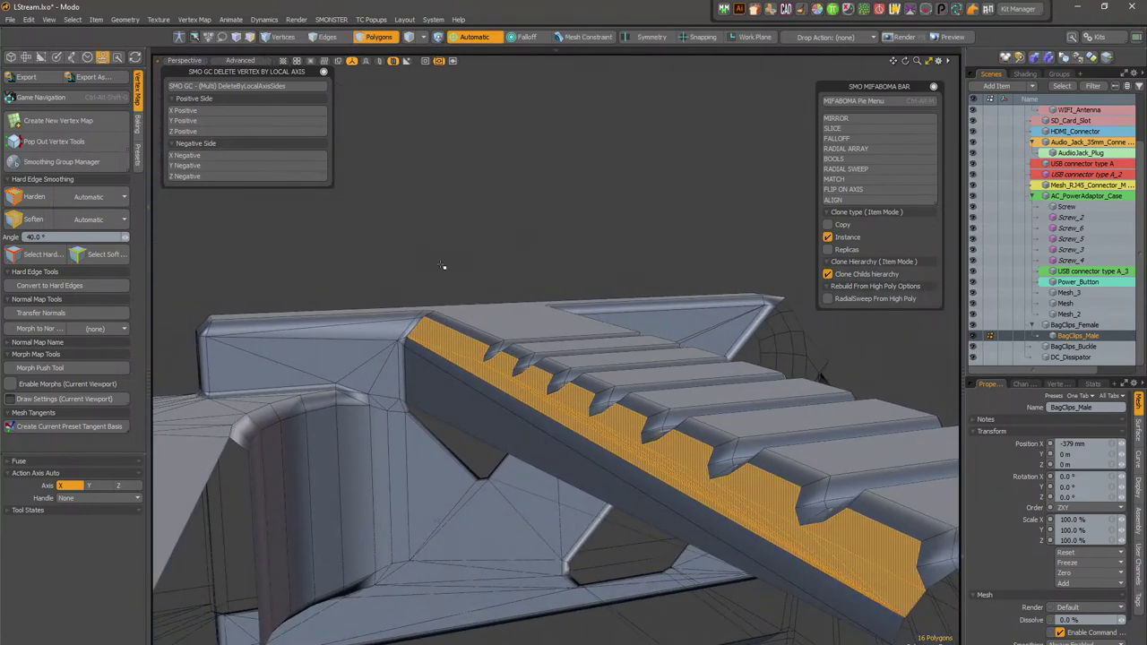
Step: Restore the selection of the arm's side-face polygons and try to merge them with CAD Merge Coplanar Poly
left_click(579, 302)
left_click_drag(607, 453, 604, 401, "alt")
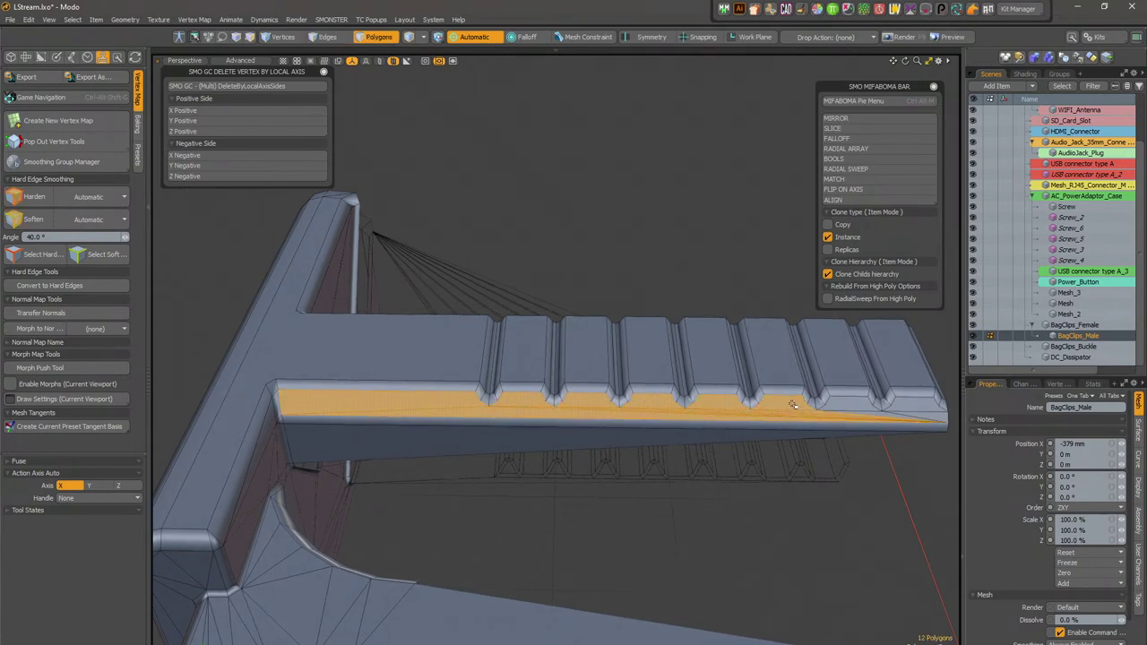
left_click_drag(860, 406, 606, 425, "alt")
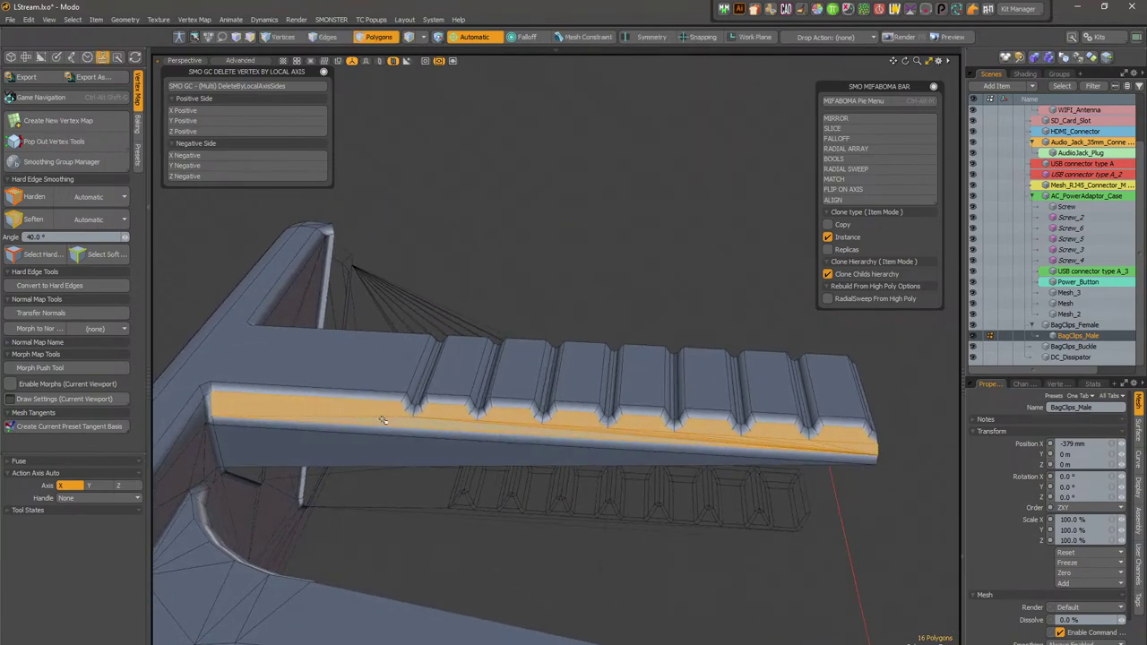
right_click(352, 406)
mouse_move(368, 419)
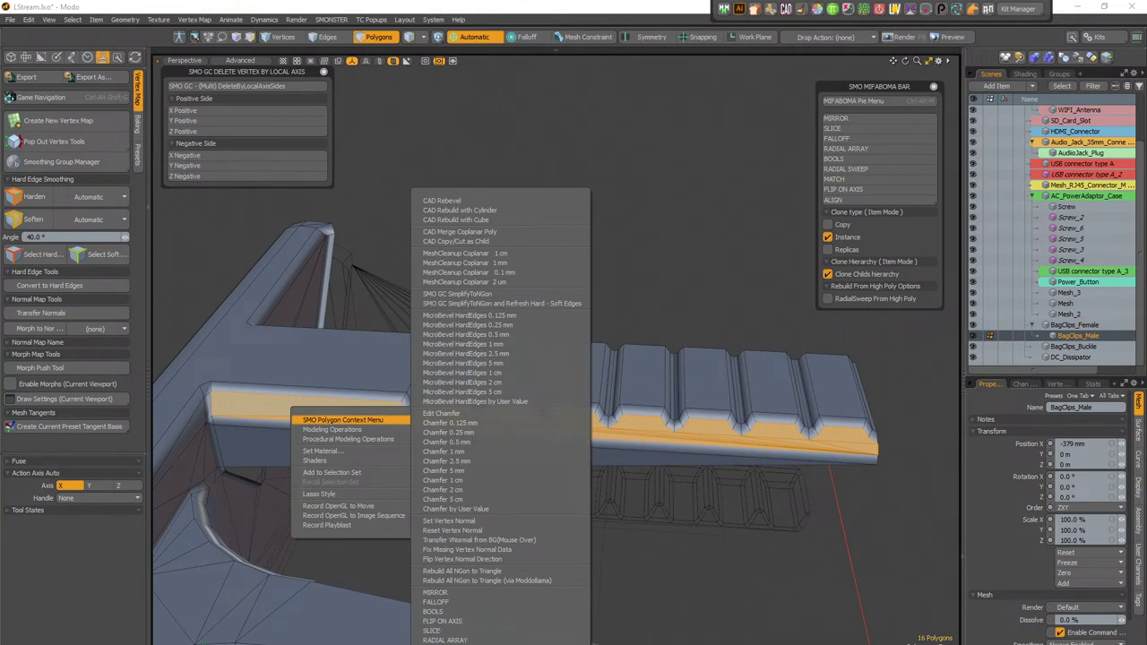
left_click(460, 232)
left_click_drag(676, 544, 671, 400, "alt")
left_click_drag(766, 429, 448, 496, "alt")
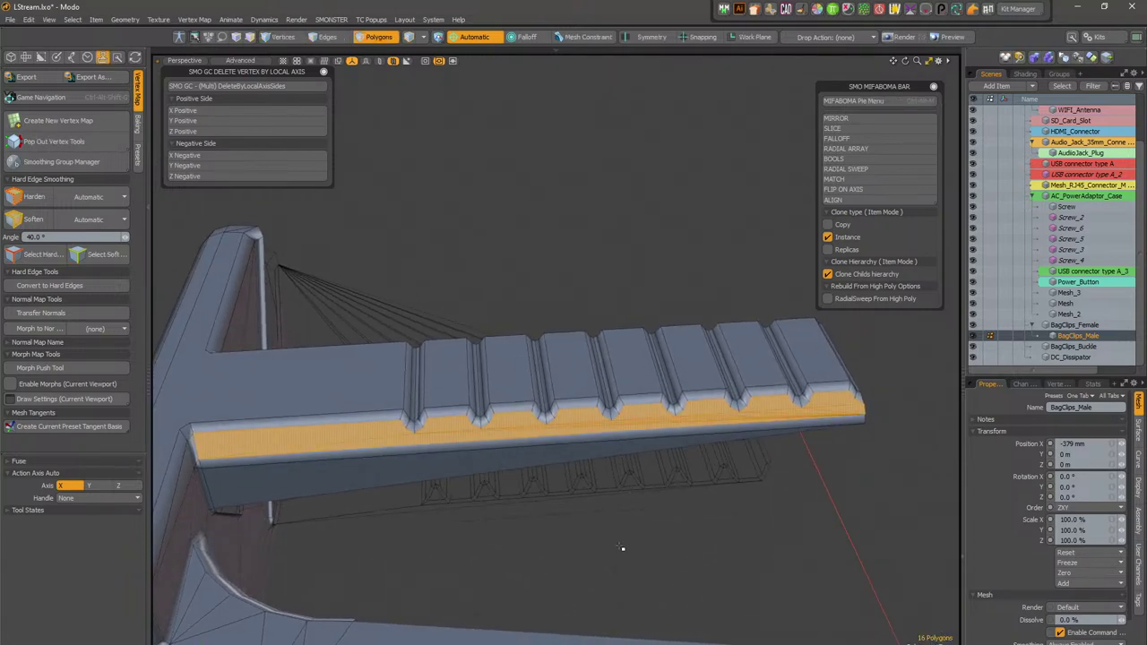
Step: Drop the polygon selection and view the whole clip without the wireframe overlay in item mode
key("1")
left_click_drag(621, 527, 540, 441, "alt")
key("5")
left_click_drag(682, 466, 605, 367, "ctrl+alt")
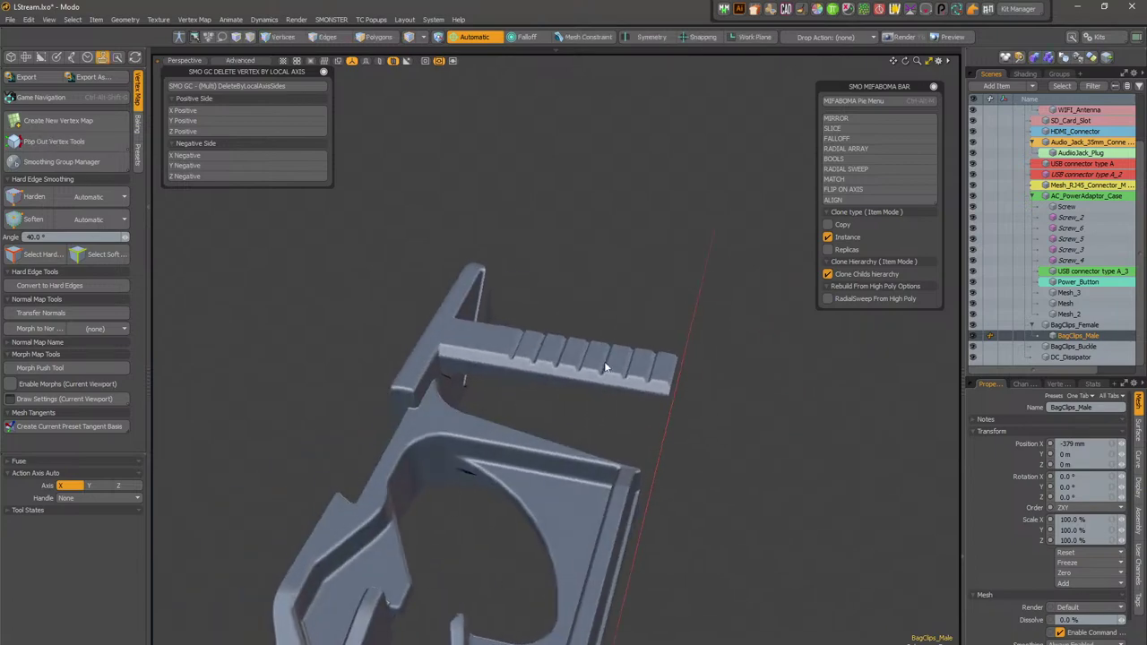
Step: Select all connected polygons of the clip starting from the ribbed arm, and clear the selection
key("3")
left_click(580, 366)
double_click(578, 363)
left_click_drag(660, 561, 564, 564, "alt")
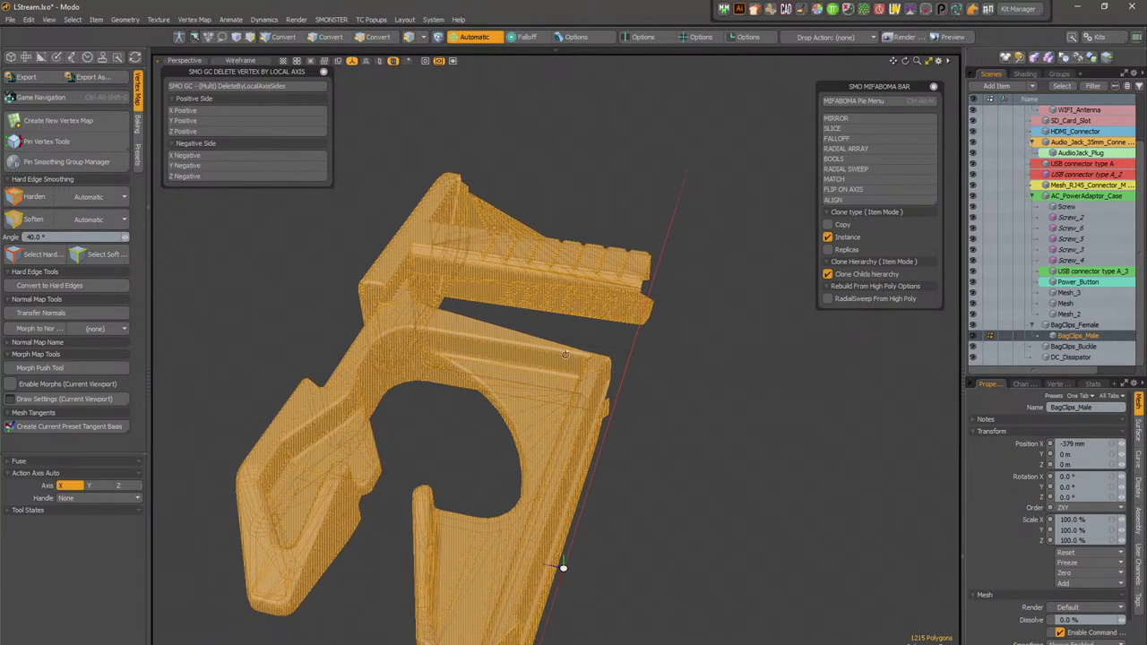
left_click(604, 418)
Step: Examine the smooth shading on the clip's straight side bars, notched end plate and hooked prong
left_click_drag(447, 585, 699, 359, "alt")
left_click_drag(376, 341, 437, 309, "ctrl+alt")
left_click_drag(437, 309, 516, 278, "alt")
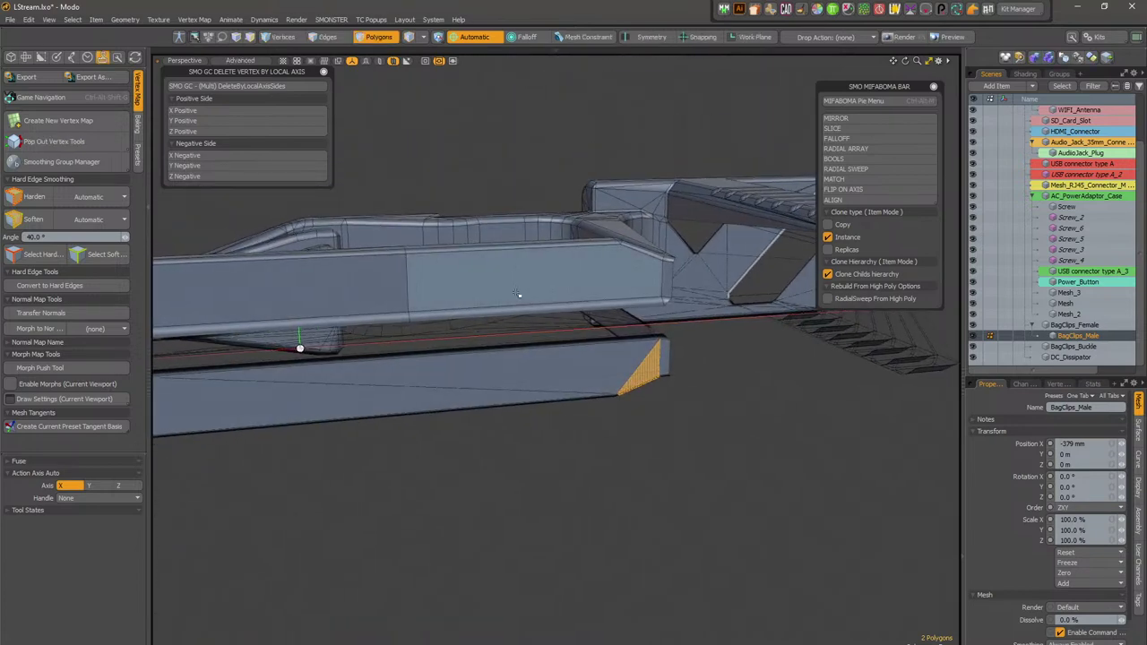
key("5")
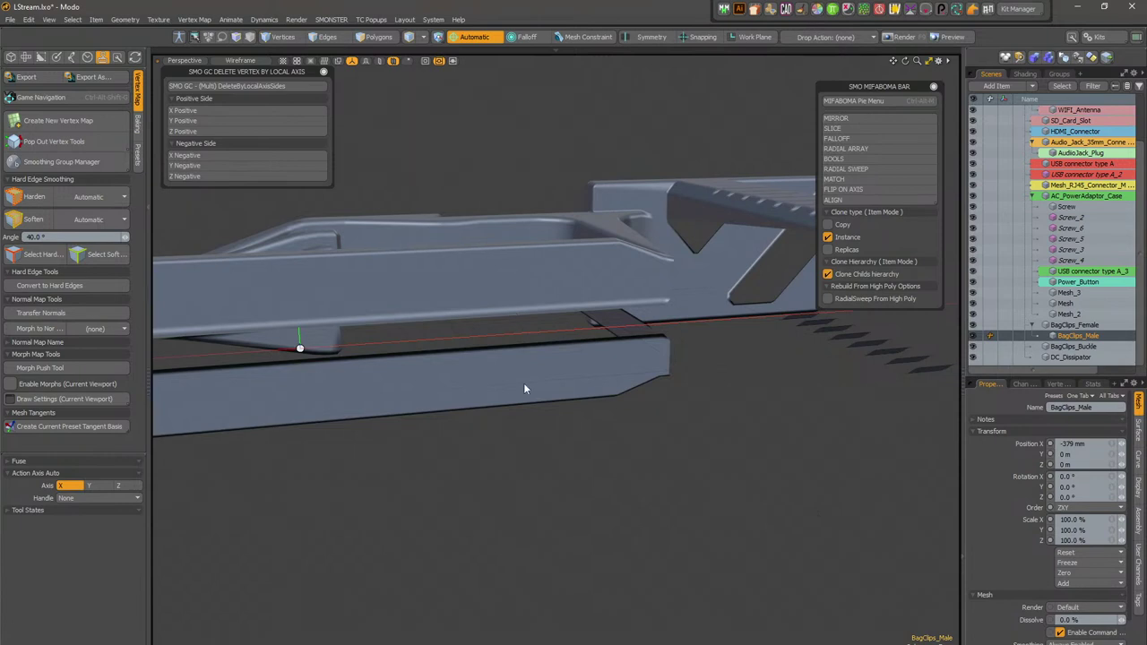
key("KP_0")
key("KP_0")
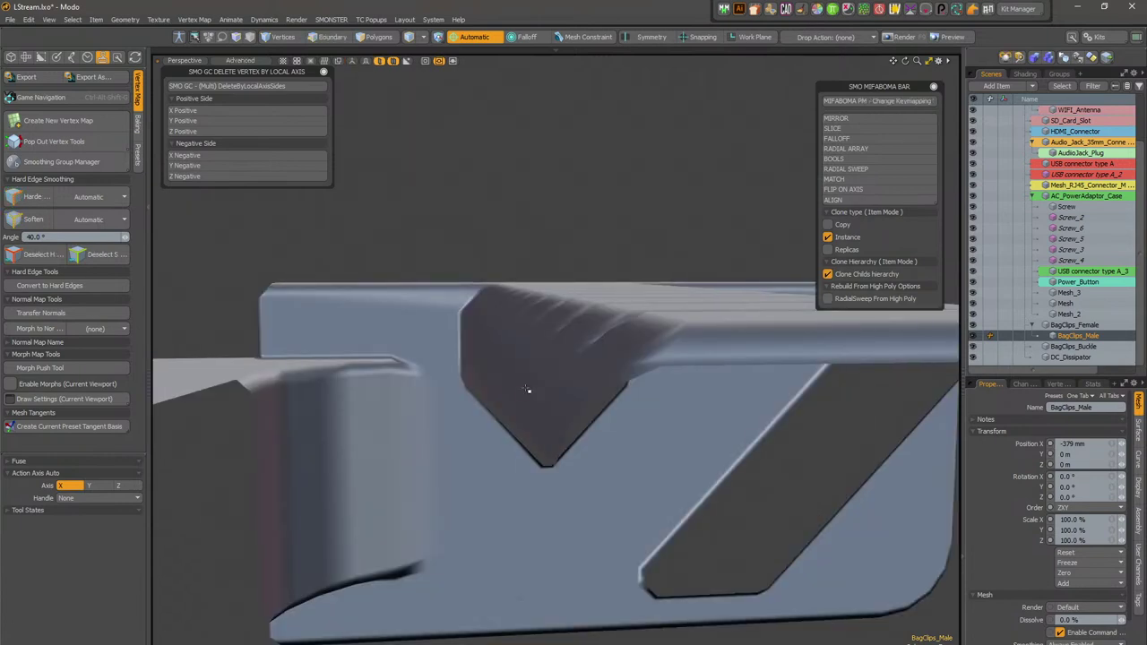
scroll(574, 439, "down", 3)
left_click_drag(574, 440, 614, 450, "alt")
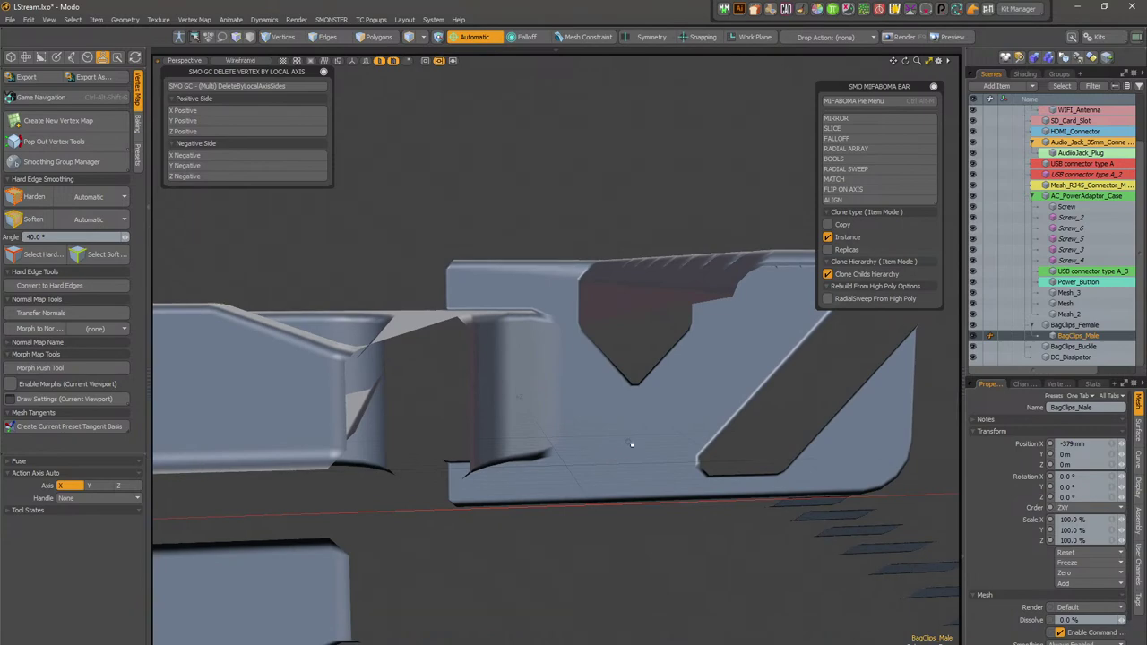
scroll(663, 414, "down", 3)
left_click_drag(461, 487, 464, 397, "alt+shift")
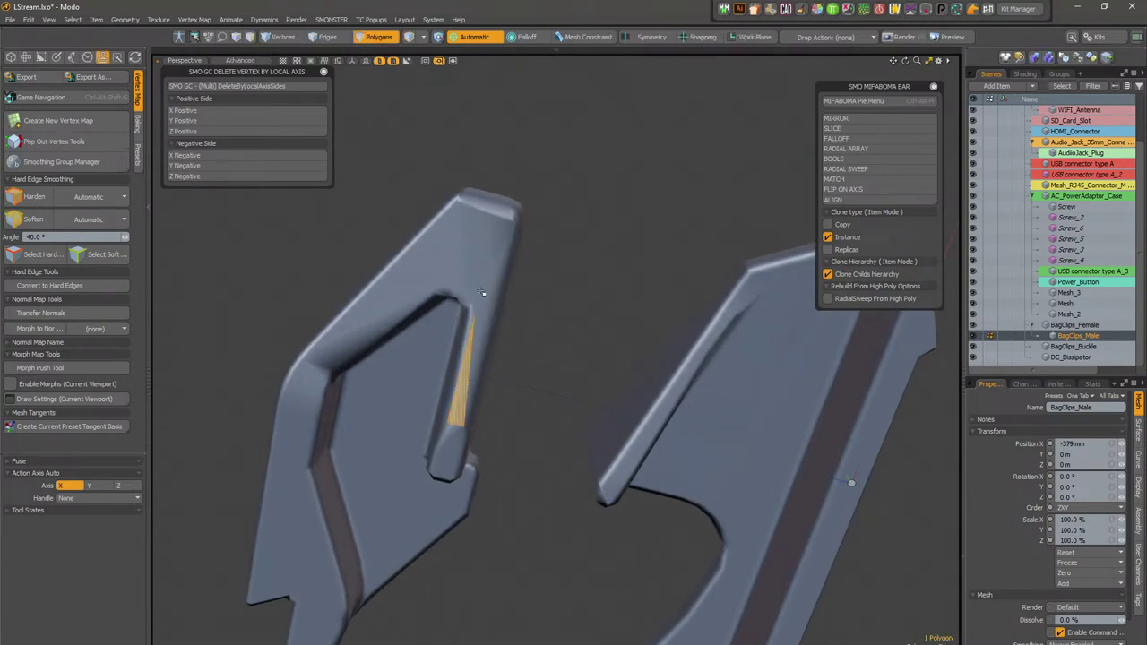
Step: Select the eight narrow flat polygons running along the raised rim of the second prong and around its corner
key("5")
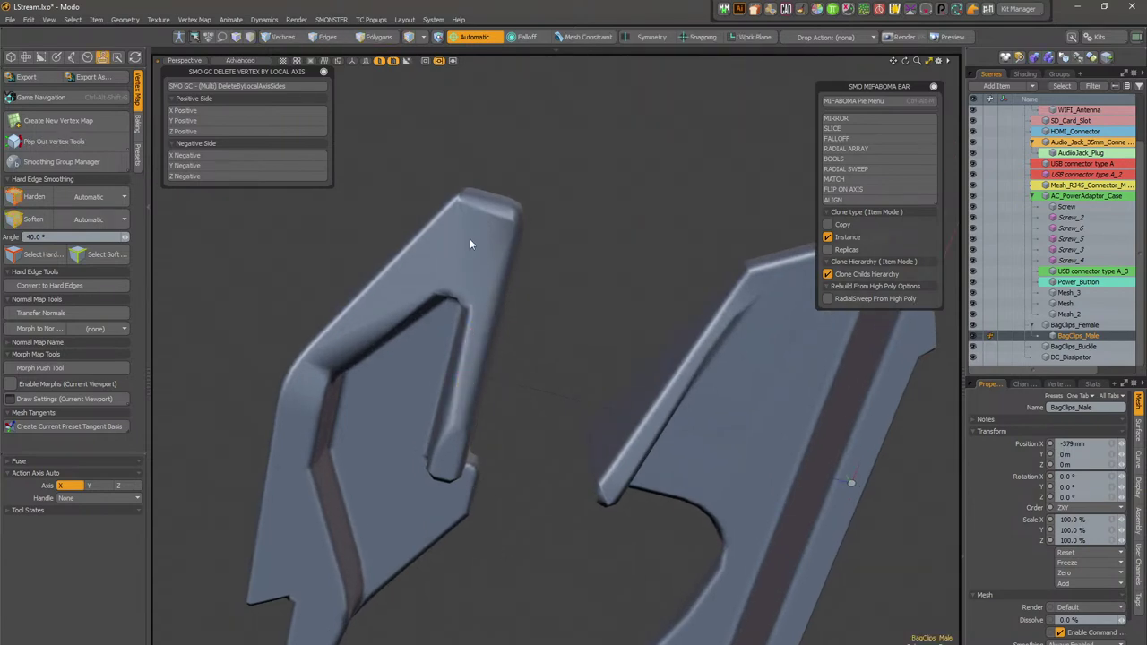
left_click_drag(568, 340, 317, 305, "alt+shift")
scroll(450, 247, "up", 2)
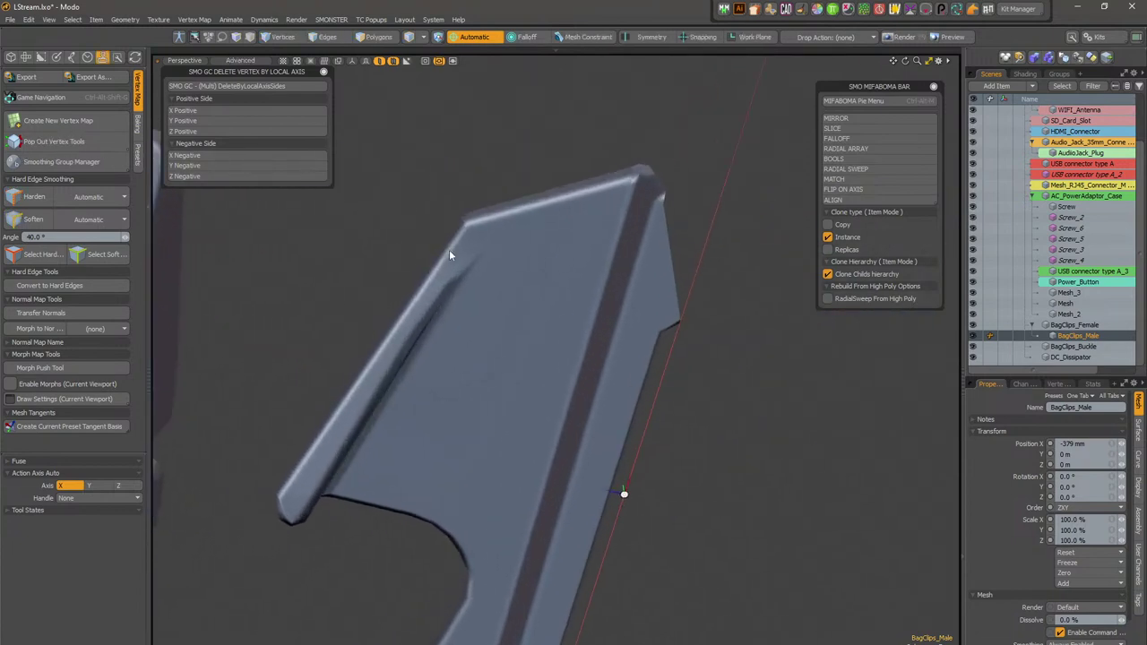
key("3")
left_click(351, 412)
key("shift+a")
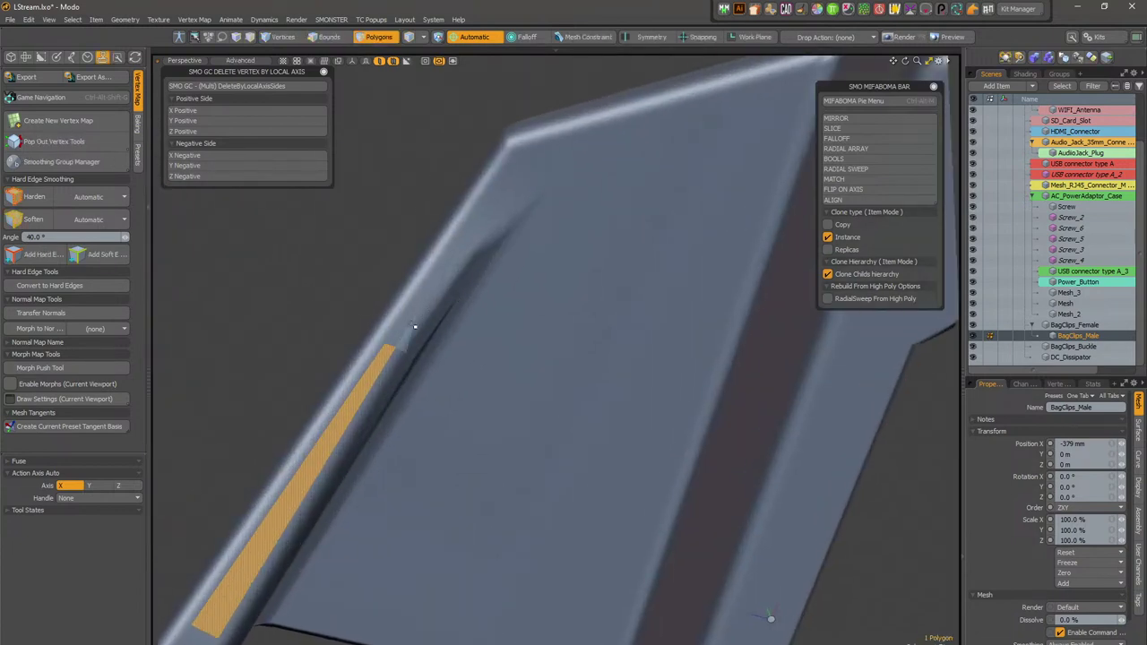
left_click_drag(475, 228, 557, 155)
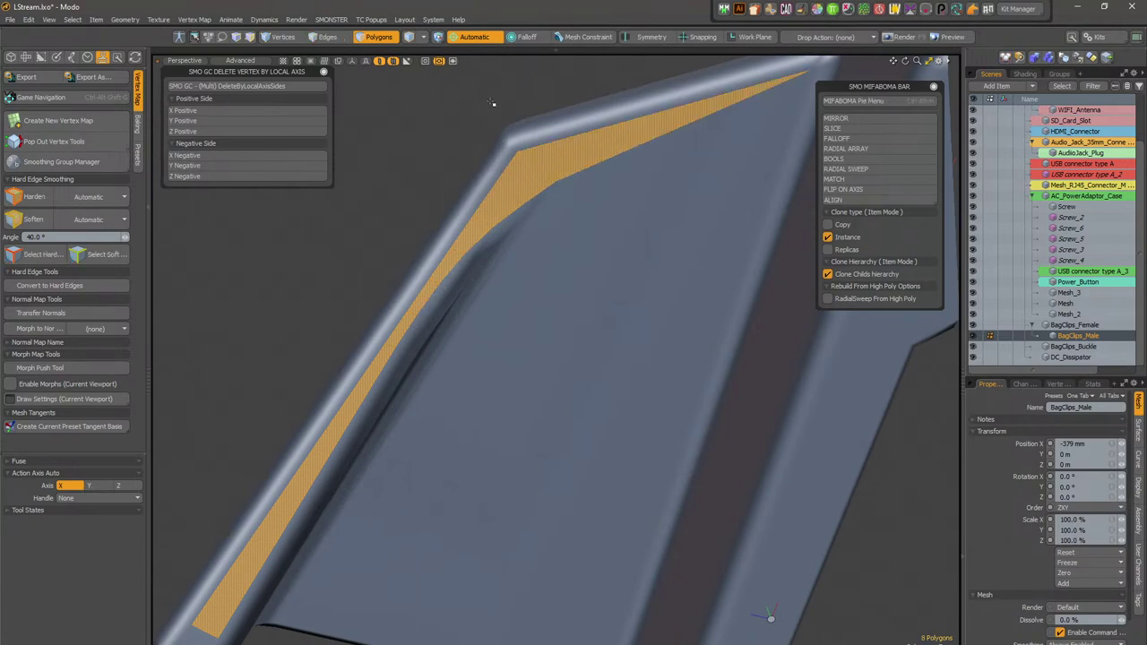
Step: Clear the polygon selection and examine the clip's shading in item mode, from the raised rim out to the ribbed arm
left_click(488, 131)
scroll(588, 355, "down", 3)
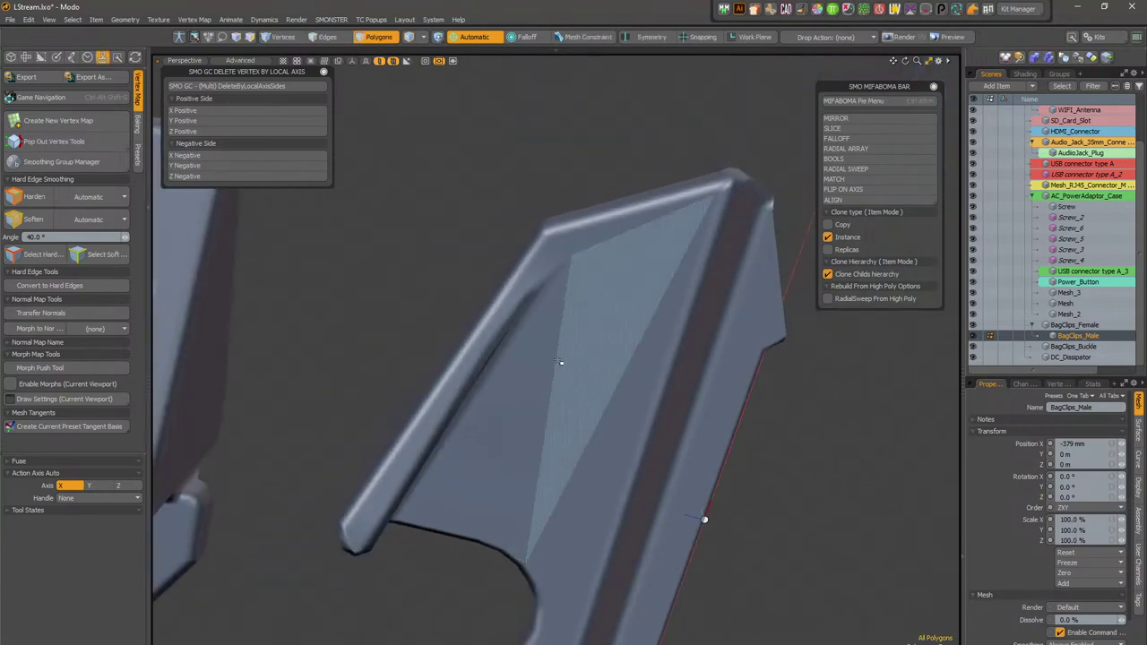
key("5")
left_click_drag(552, 431, 559, 414, "alt+shift")
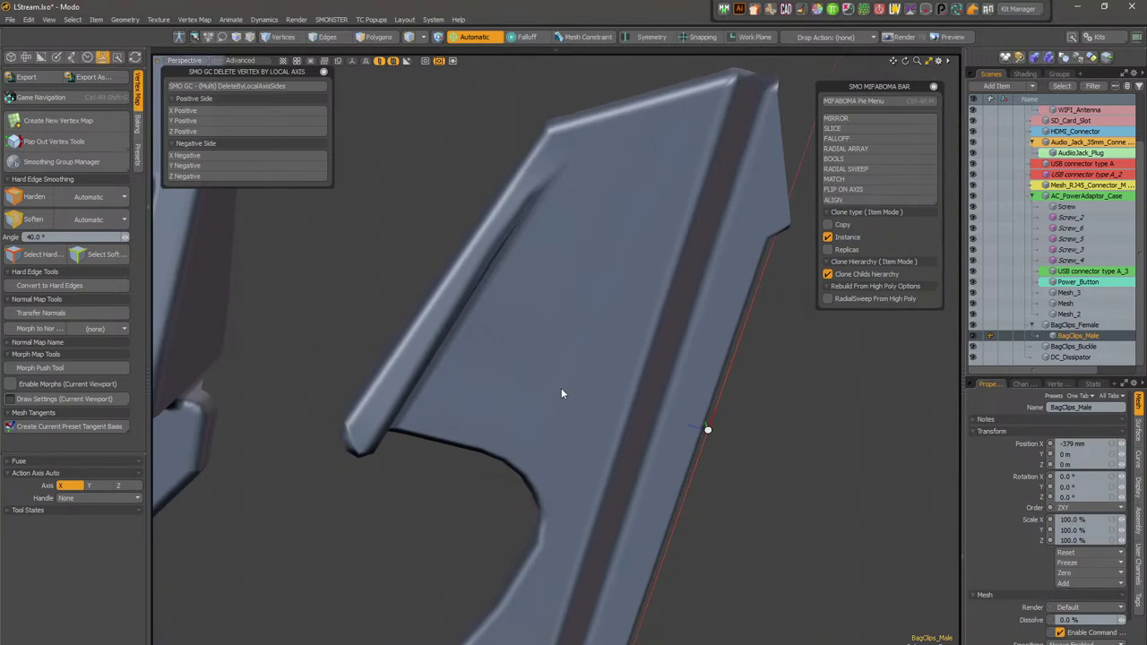
scroll(632, 356, "down", 4)
left_click_drag(592, 547, 628, 458, "alt+shift")
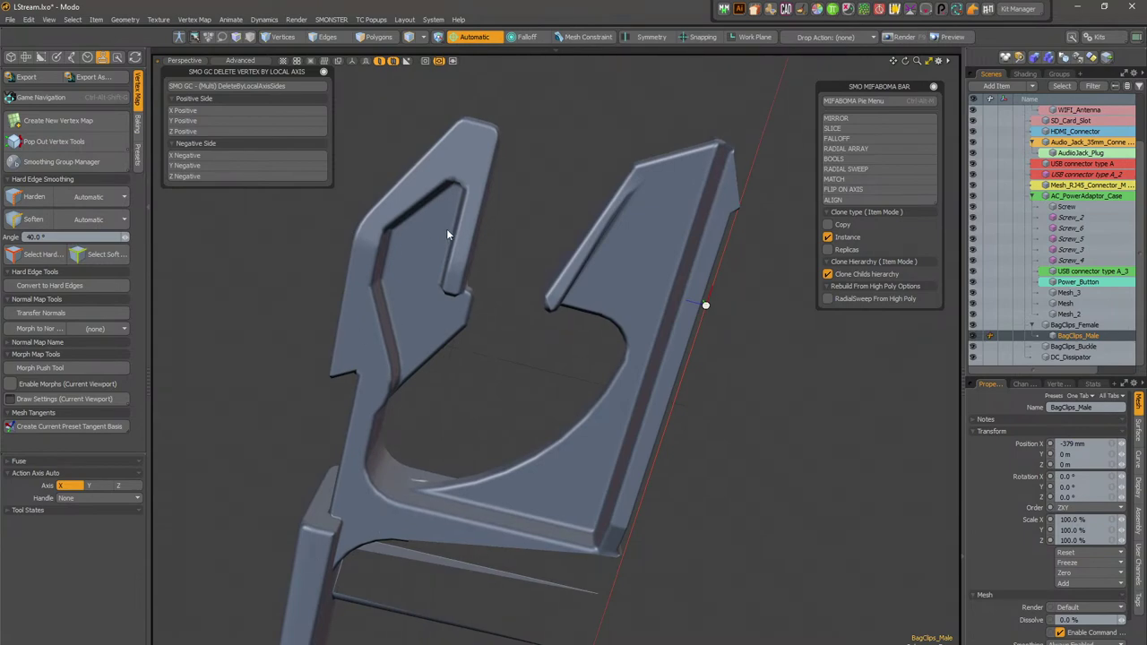
left_click_drag(438, 237, 573, 519, "alt")
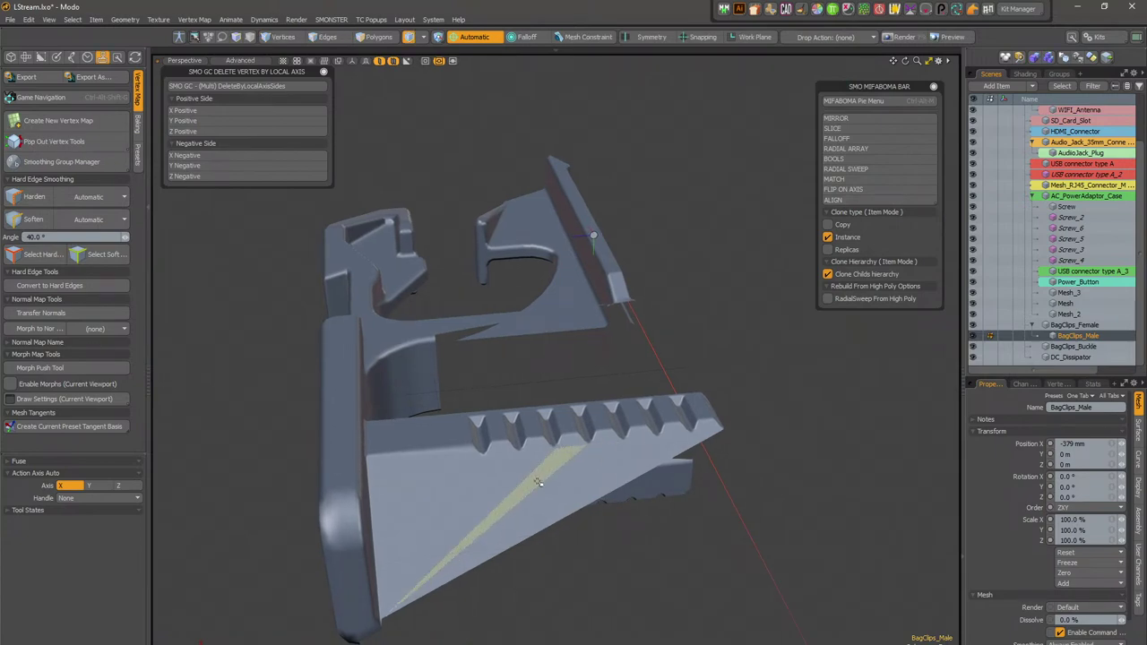
Step: Select all connected polygons of the half clip, starting from the flat face beside the ribbed arm
left_click(503, 482)
double_click(502, 482)
left_click_drag(504, 484, 717, 413, "alt")
left_click_drag(672, 461, 591, 358, "alt")
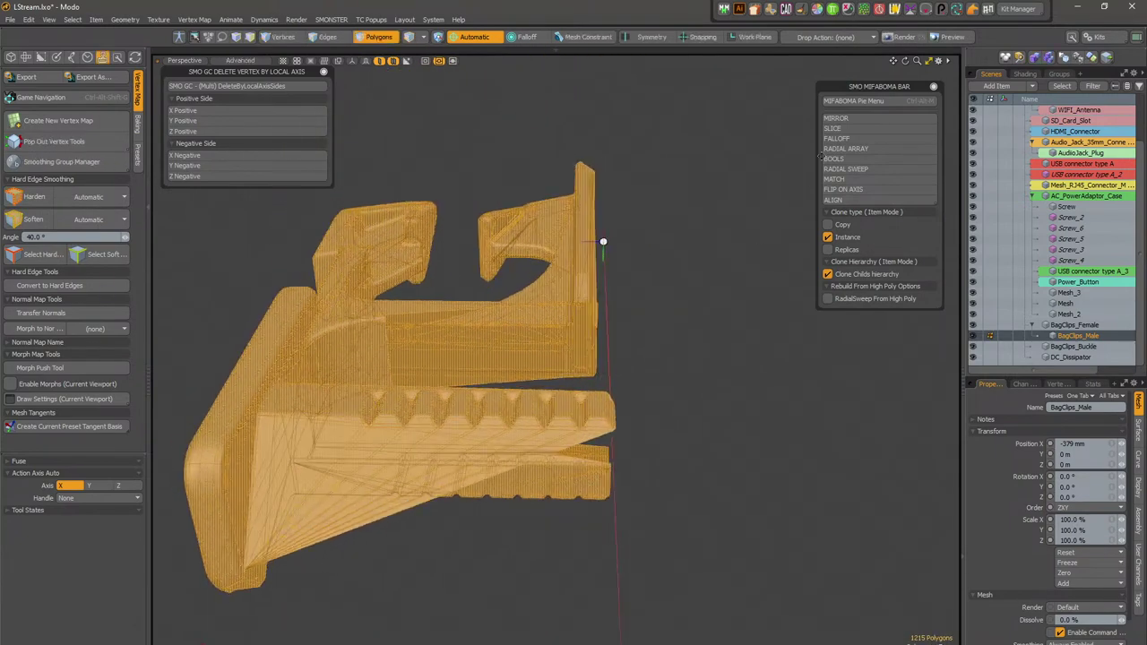
Step: Mirror the selected half clip across its local Z axis with the MIFABOMA mirror tool
left_click(881, 119)
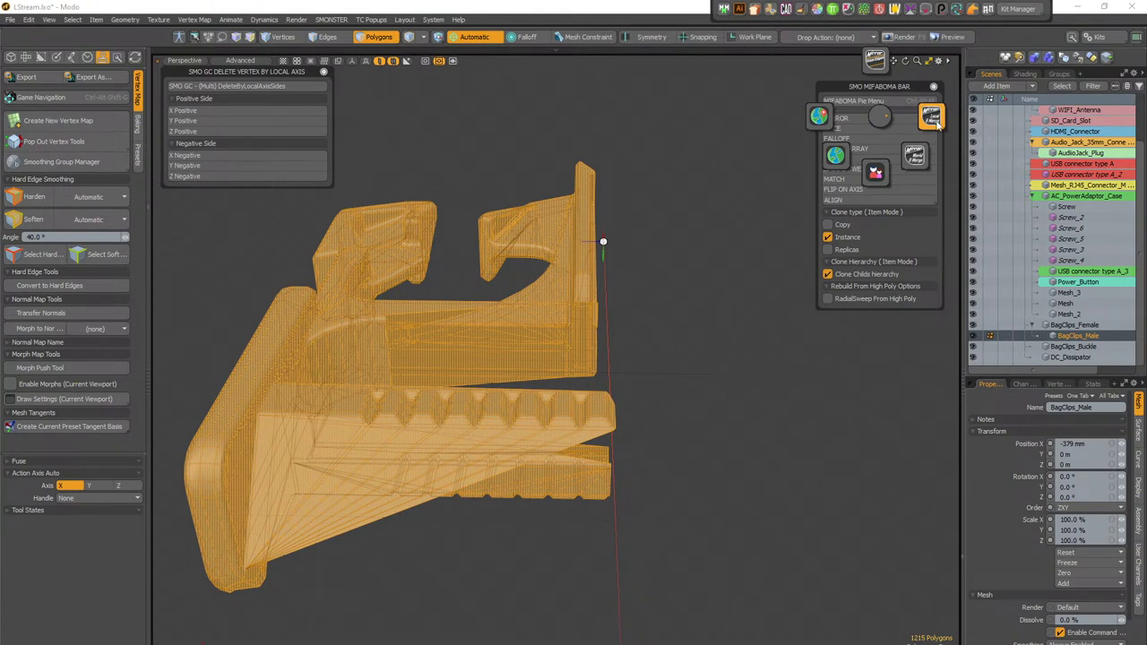
left_click(882, 123)
left_click(888, 121)
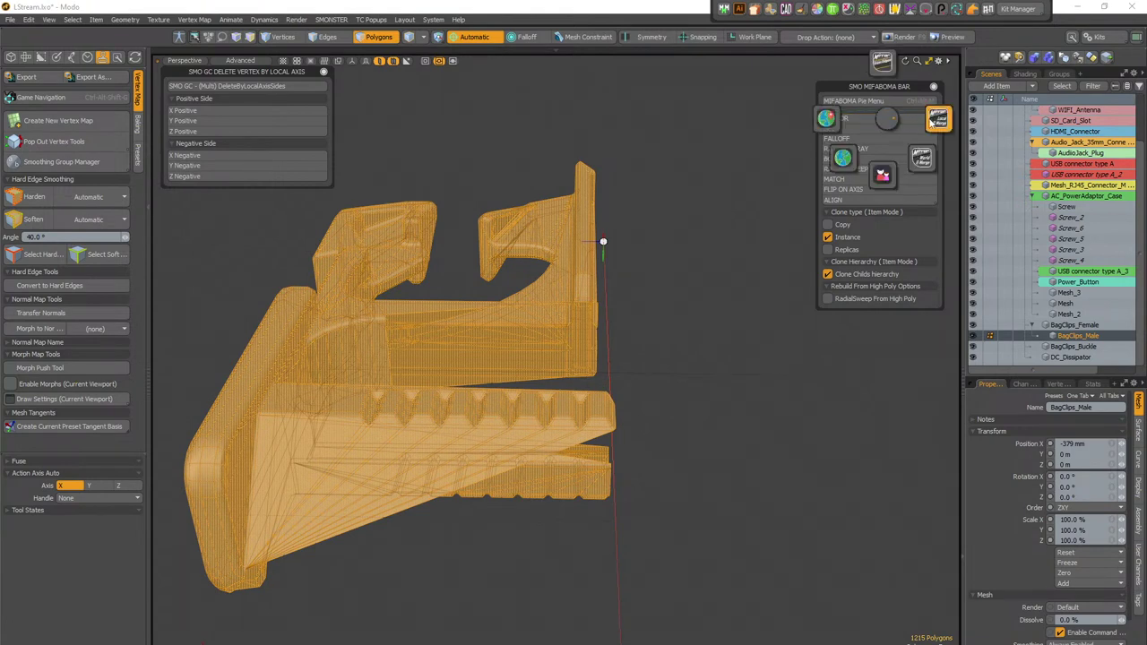
left_click(939, 122)
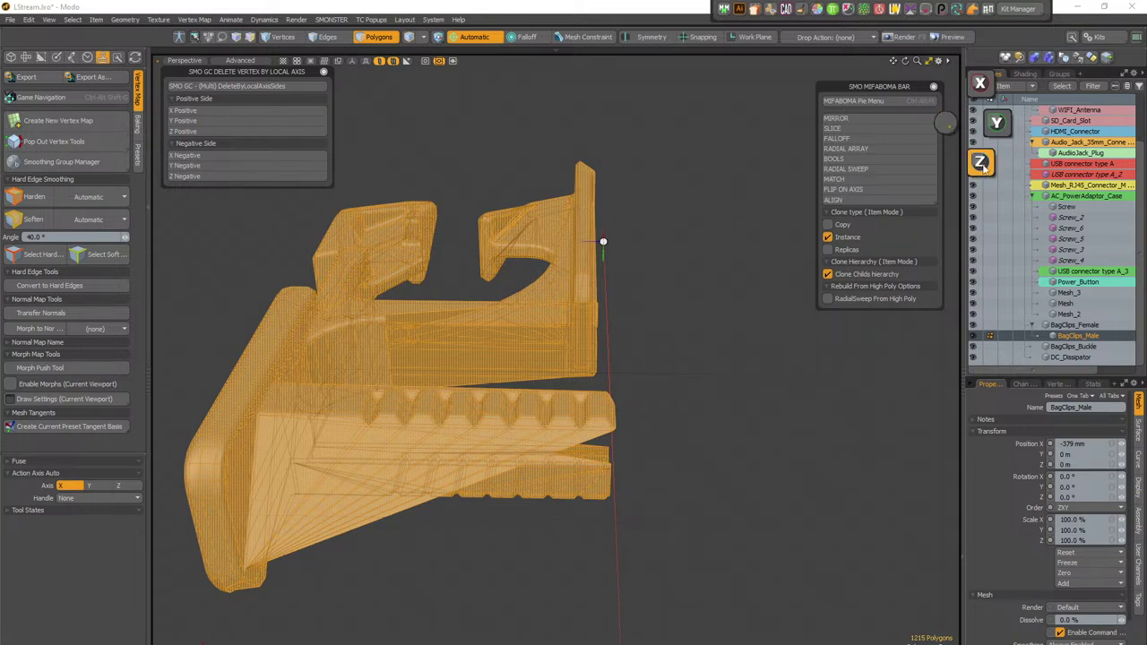
left_click(981, 163)
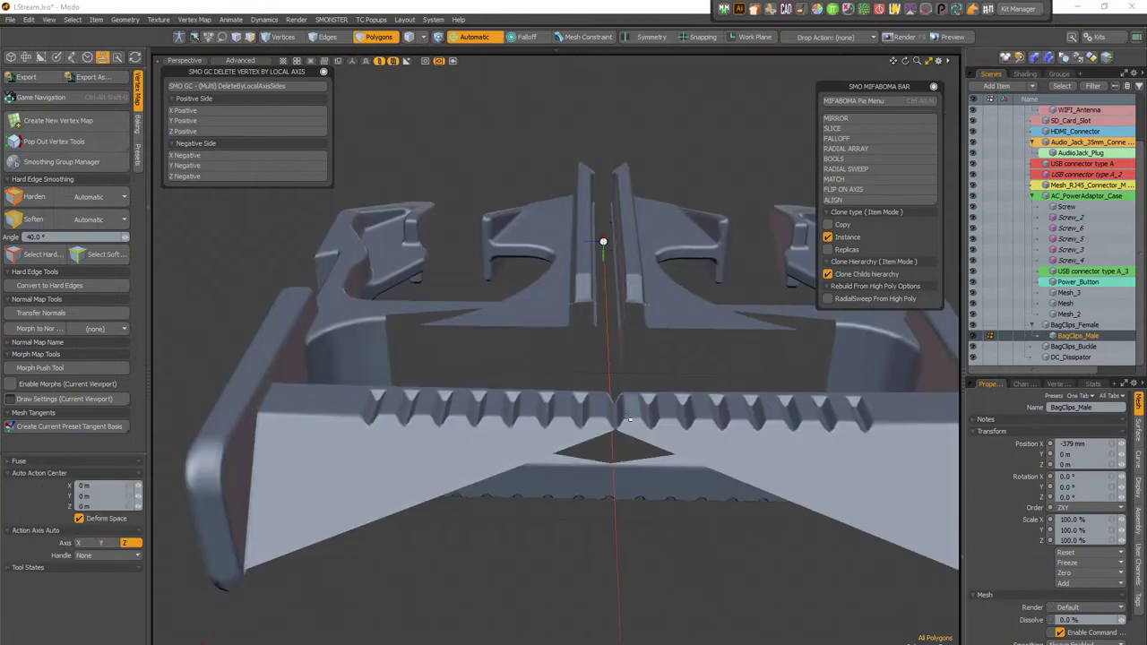
Step: Select the two narrow polygons in the middle groove where the mirrored ribbed arms meet
scroll(650, 440, "up", 6)
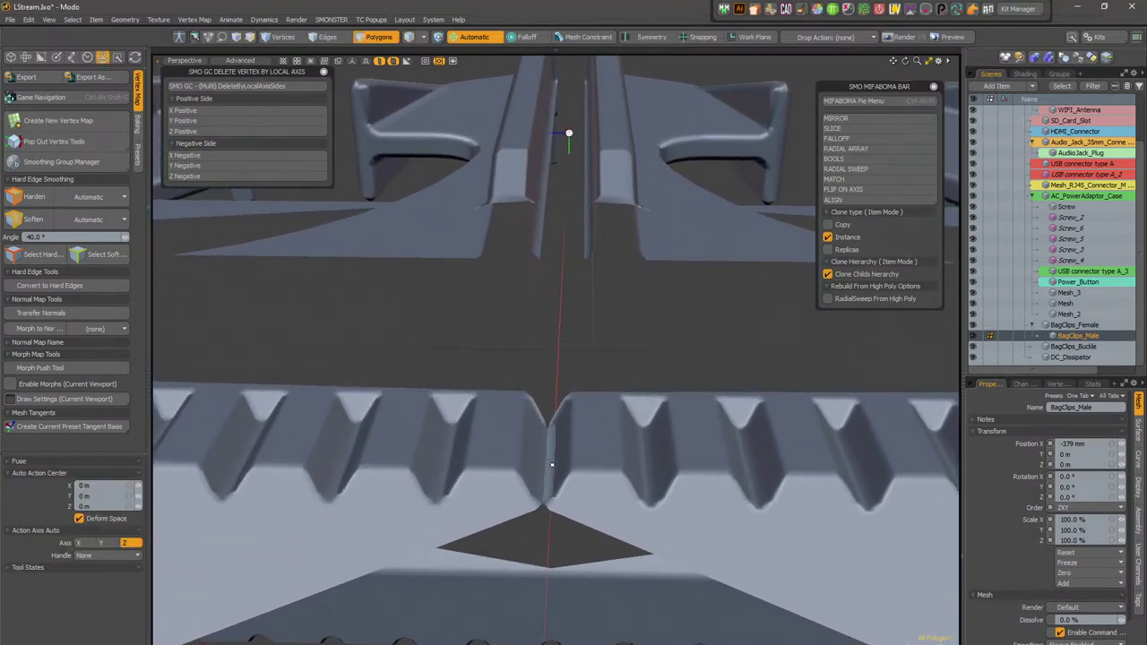
scroll(559, 470, "up", 2)
left_click(559, 469)
scroll(554, 471, "down", 4)
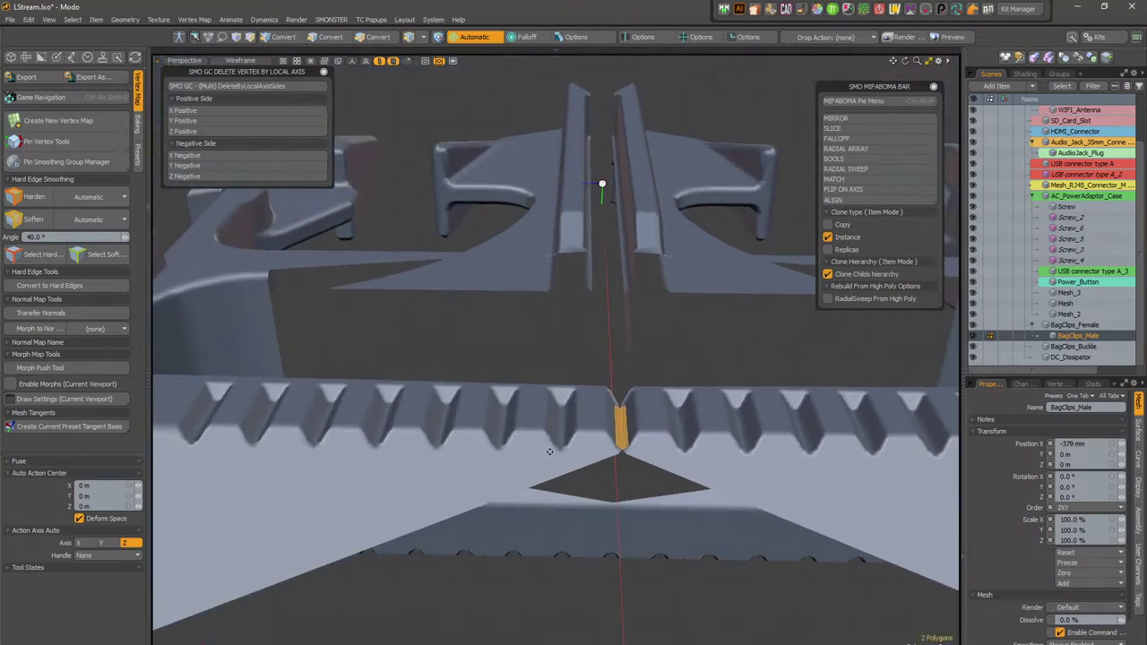
Step: Select the open border edges running around the joined ribbed bar in edge mode
left_click_drag(560, 633, 313, 363, "alt")
scroll(563, 466, "down", 5)
scroll(543, 387, "up", 5)
scroll(574, 324, "up", 5)
key("2")
left_click(610, 326)
left_click_drag(640, 316, 478, 506, "ctrl+alt")
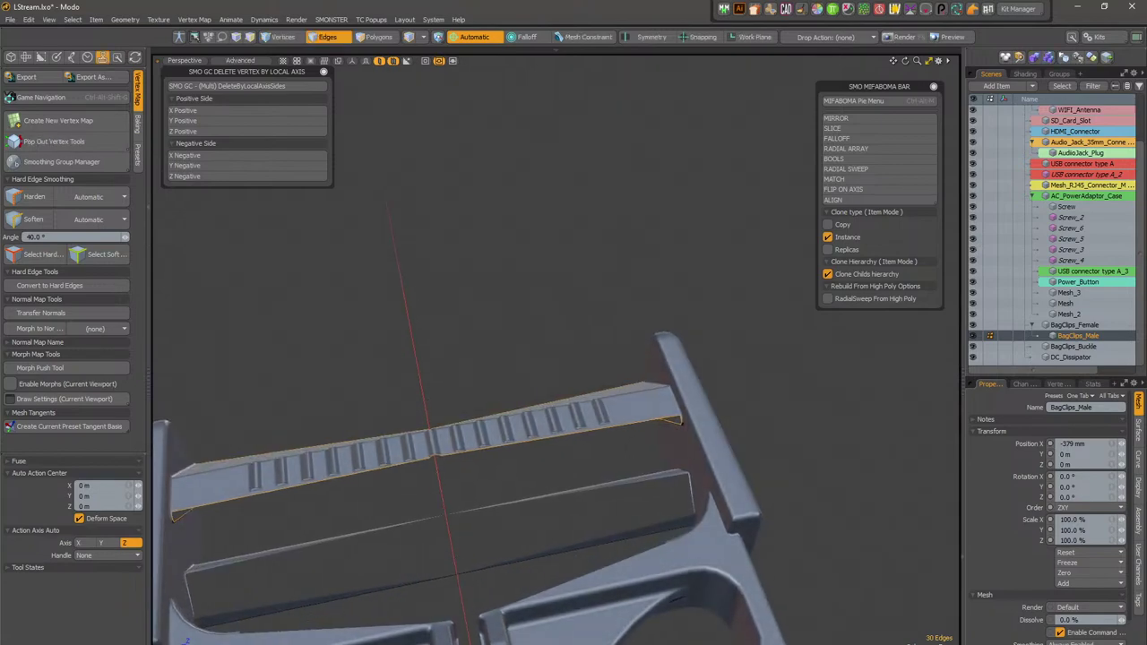
Step: Try to bridge the two facing end edges of the central raised ribs with Auto Connection enabled
left_click_drag(557, 448, 592, 385, "alt")
scroll(592, 385, "up", 5)
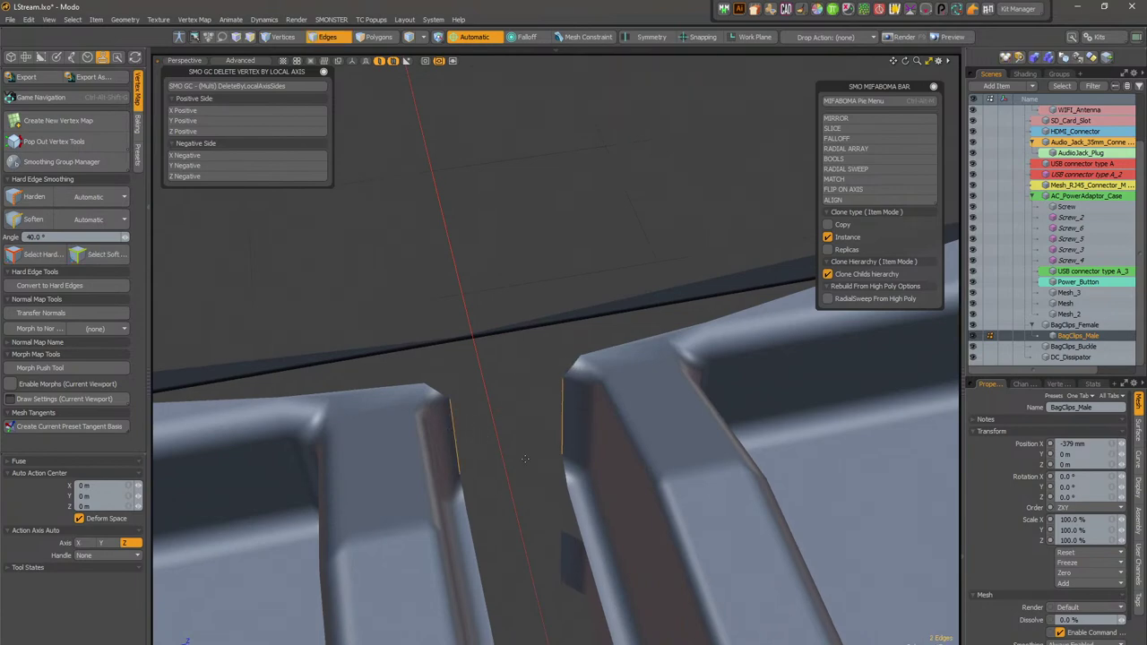
left_click_drag(519, 459, 566, 406, "alt")
left_click_drag(652, 397, 583, 376, "alt")
scroll(582, 377, "down", 4)
scroll(563, 302, "up", 5)
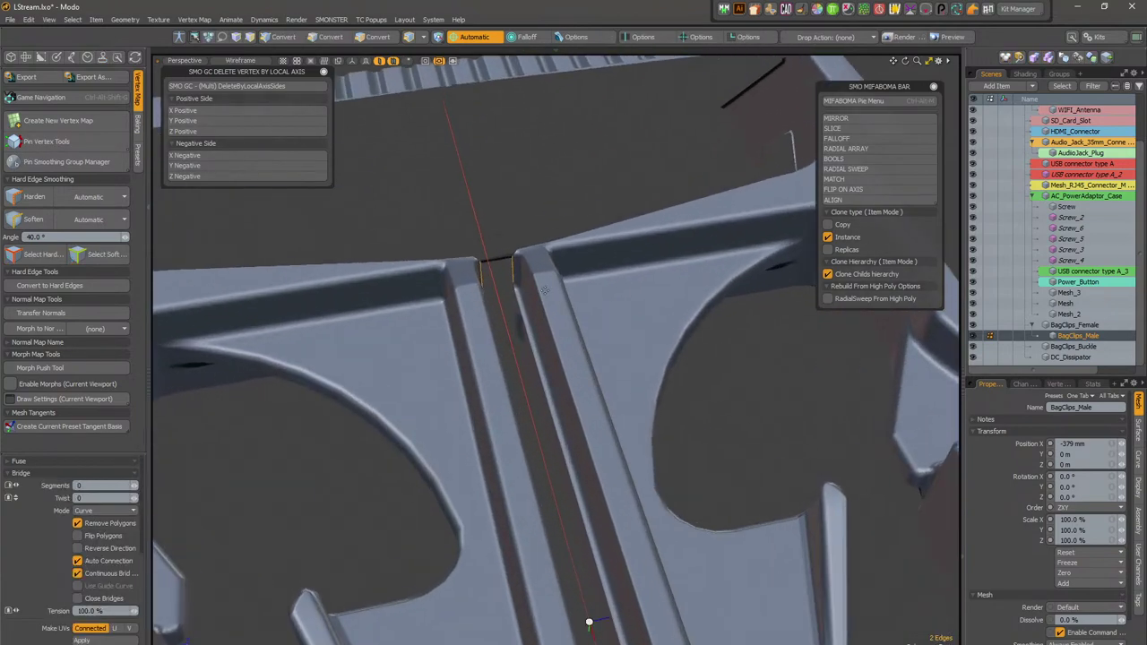
key("space")
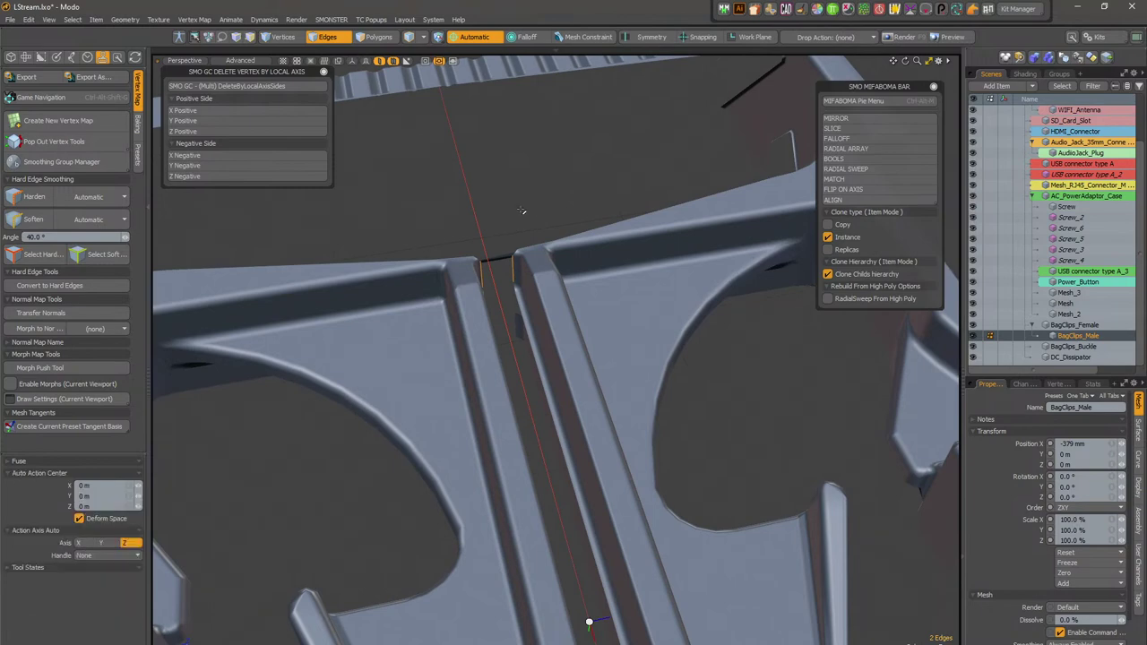
Step: Bridge the facing end edges across the gap between the central ribs with Auto Connection off
key("shift+b")
left_click(509, 319)
left_click_drag(509, 321, 551, 317, "alt")
left_click_drag(460, 297, 533, 277, "ctrl+alt")
key("space")
double_click(538, 277)
left_click_drag(627, 320, 681, 515, "ctrl+alt")
left_click(473, 263)
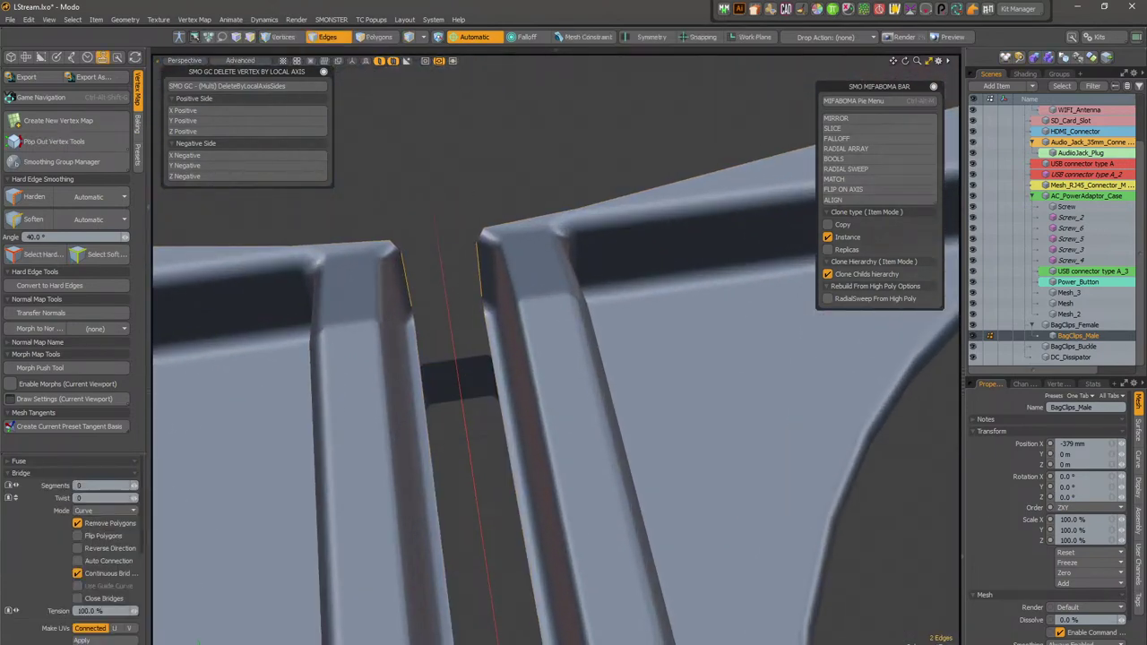
key("p")
key("space")
Step: Select the remaining open border edges on both sides of the central gap, down to the end block
left_click_drag(491, 307, 488, 233, "ctrl+alt")
right_click_drag(428, 236, 414, 242, "ctrl")
mouse_move(414, 242)
left_mouse_down("alt")
mouse_move(404, 281)
mouse_move(463, 231)
mouse_move(487, 266)
mouse_move(552, 92)
mouse_move(484, 252)
mouse_move(500, 389)
mouse_move(494, 325)
mouse_move(528, 234)
left_mouse_up("alt")
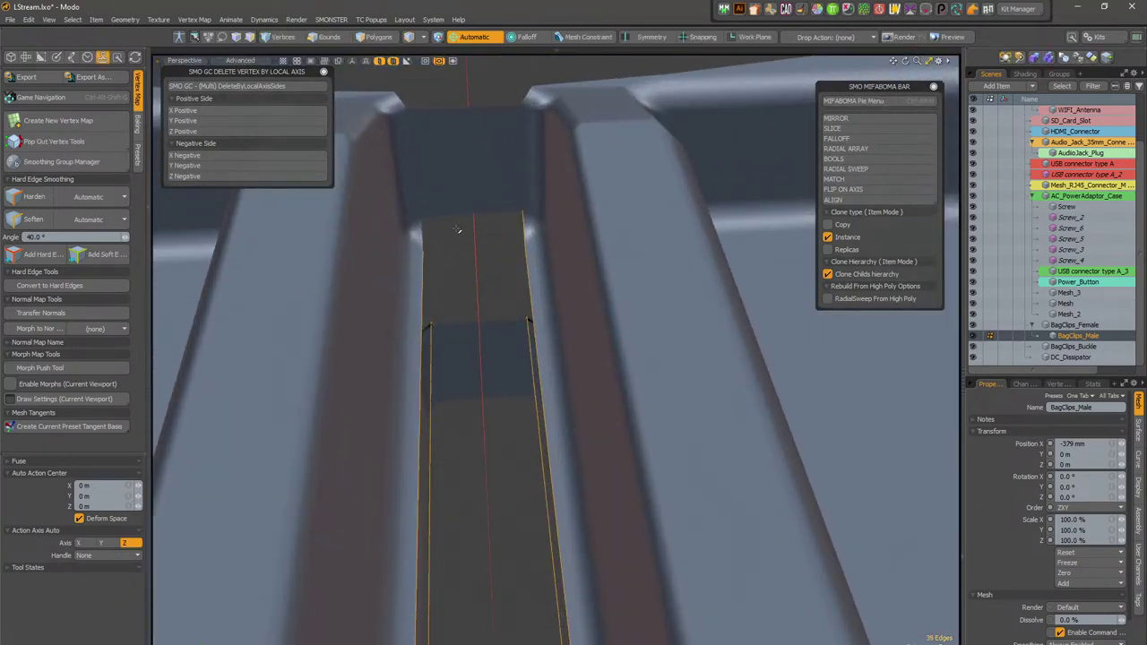
left_click_drag(431, 240, 506, 182, "alt")
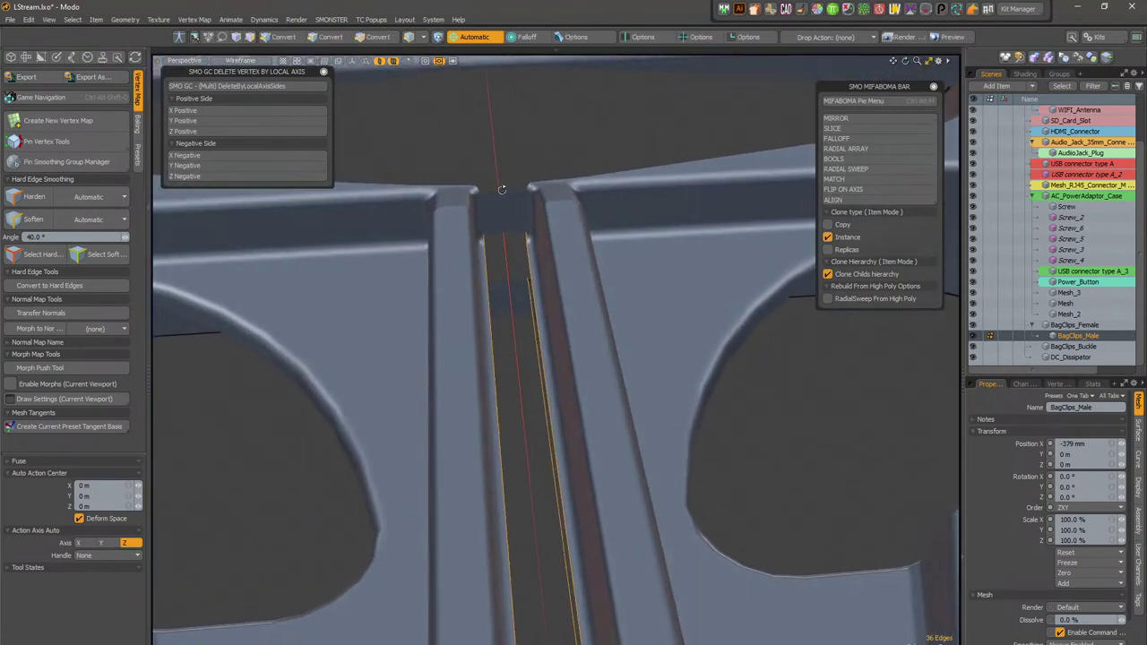
left_click_drag(572, 235, 504, 310, "alt")
scroll(504, 359, "down", 5)
left_click_drag(502, 425, 486, 291, "alt")
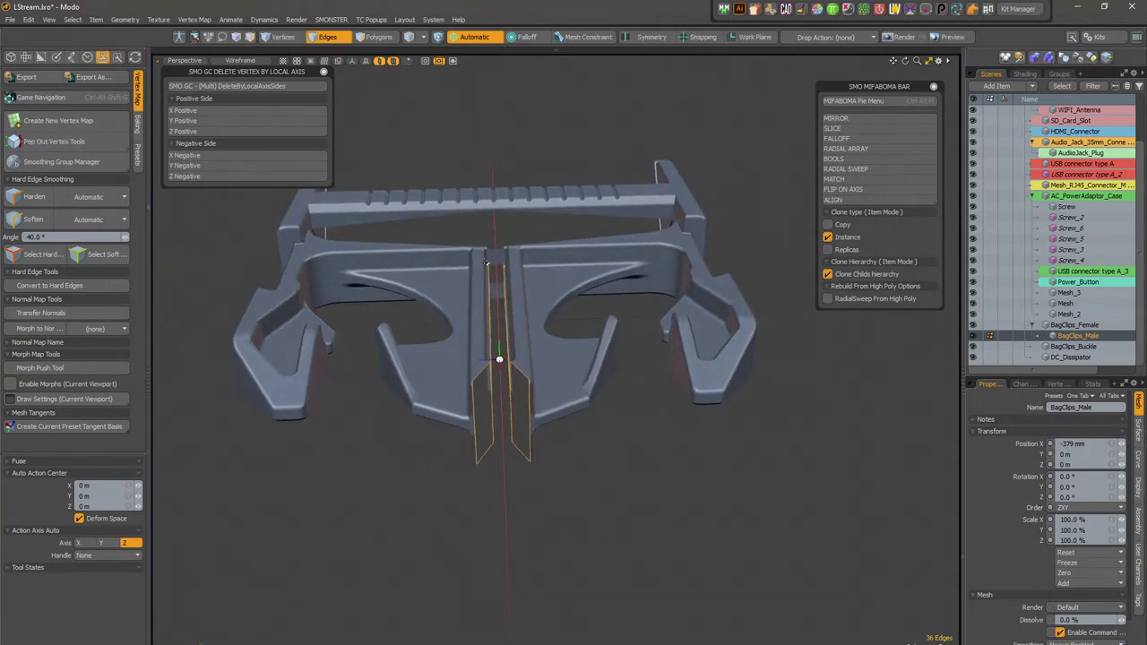
key("ctrl+Tab")
Step: Bridge the selected border edges to close the central channel and the front end block
left_click_drag(503, 496, 546, 512, "alt")
left_click_drag(547, 512, 659, 530, "ctrl+alt")
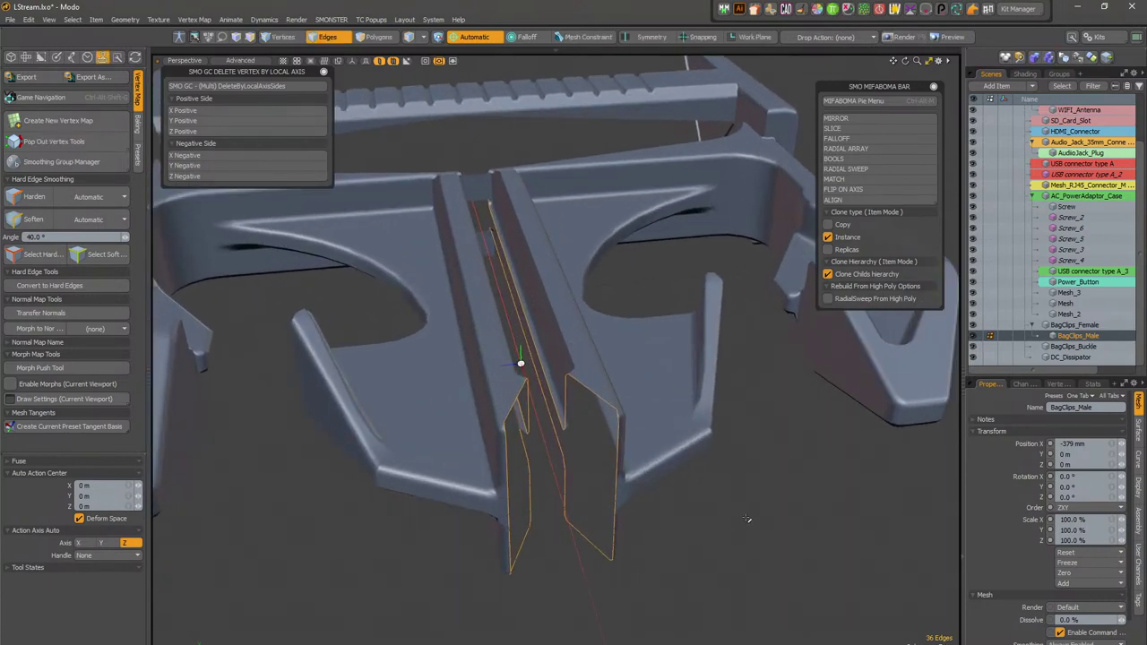
key("shift+b")
left_click(747, 519)
left_click_drag(547, 444, 614, 452, "alt")
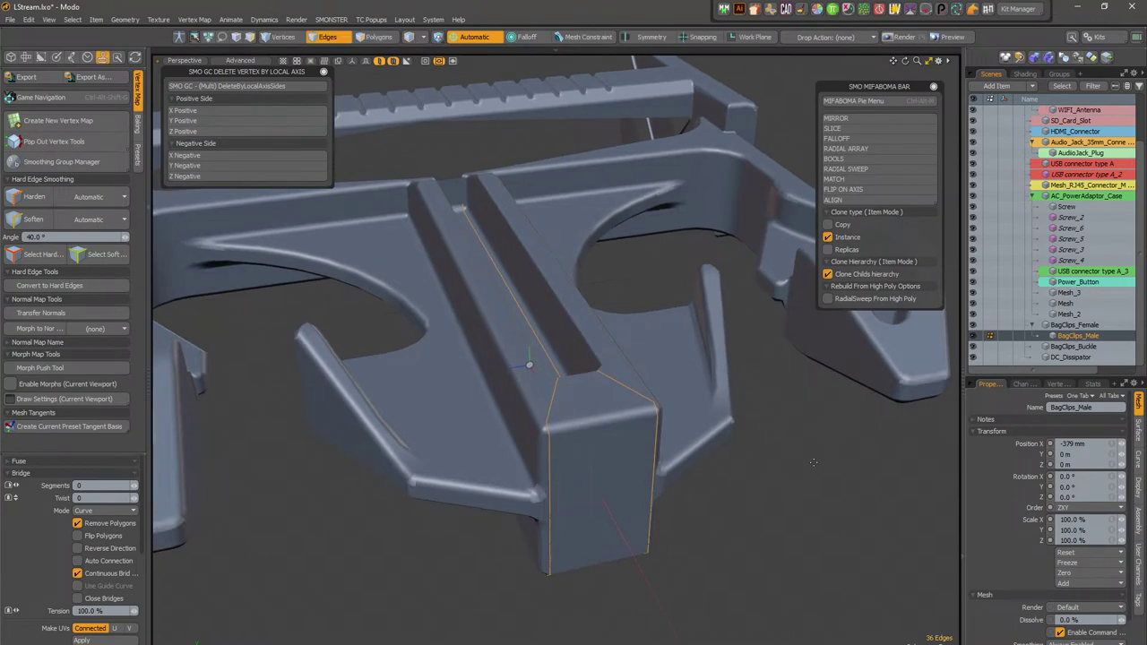
left_click_drag(749, 488, 652, 493, "alt")
key("space")
Step: Bridge the open end edges of the two curved inner walls across the clip's middle
left_click(712, 485)
left_click_drag(694, 460, 618, 452, "ctrl+alt")
left_click_drag(618, 385, 528, 448, "alt")
left_click_drag(542, 369, 405, 327, "ctrl+alt")
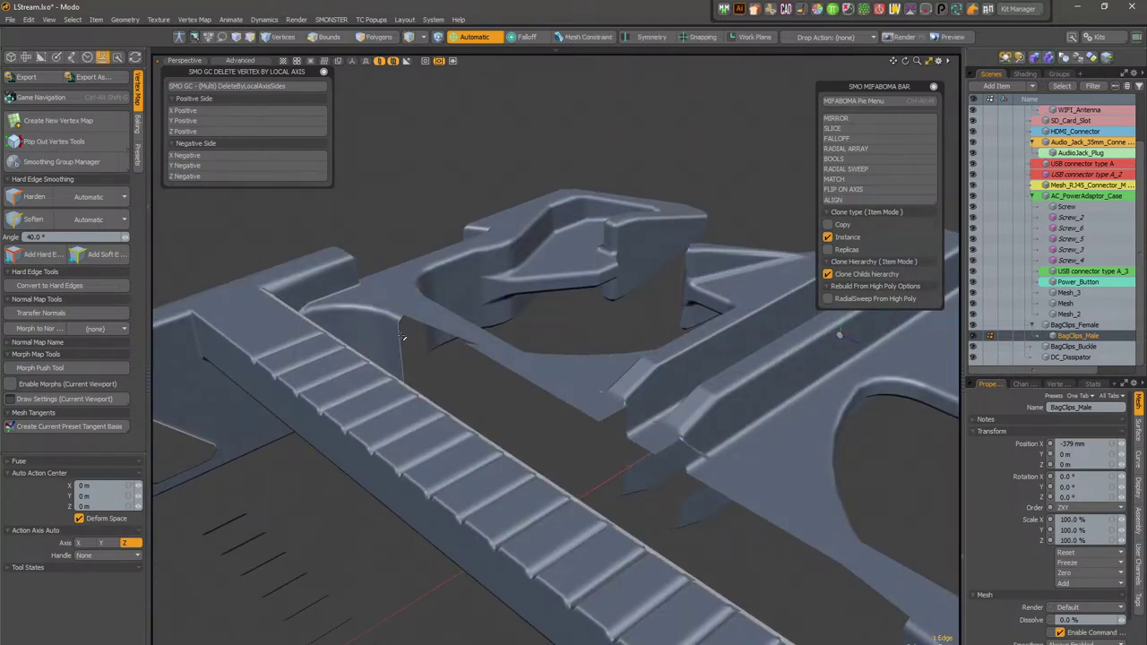
left_click_drag(473, 427, 439, 288, "alt")
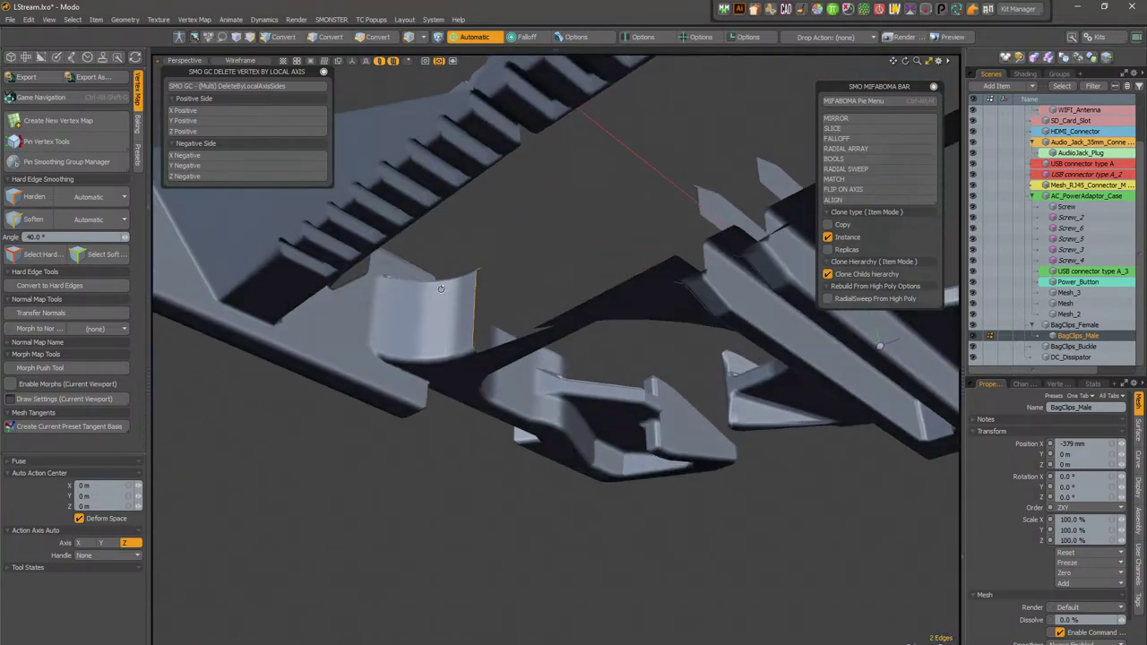
left_click_drag(546, 342, 683, 351, "alt")
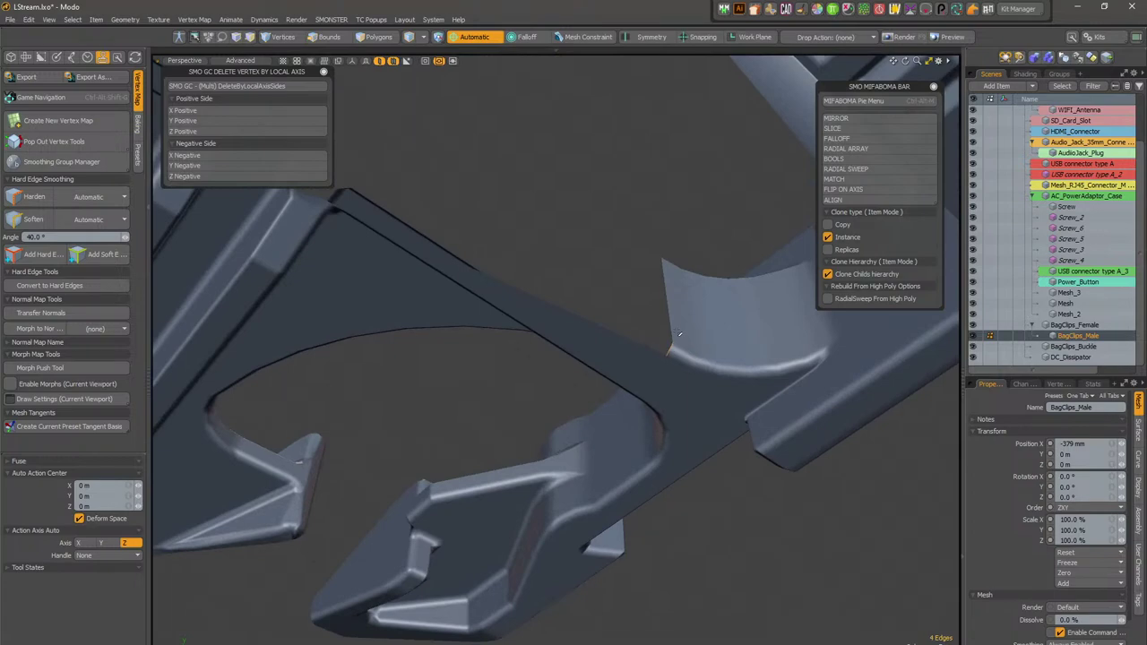
left_click_drag(667, 237, 665, 349, "alt")
left_click_drag(654, 400, 555, 410, "alt")
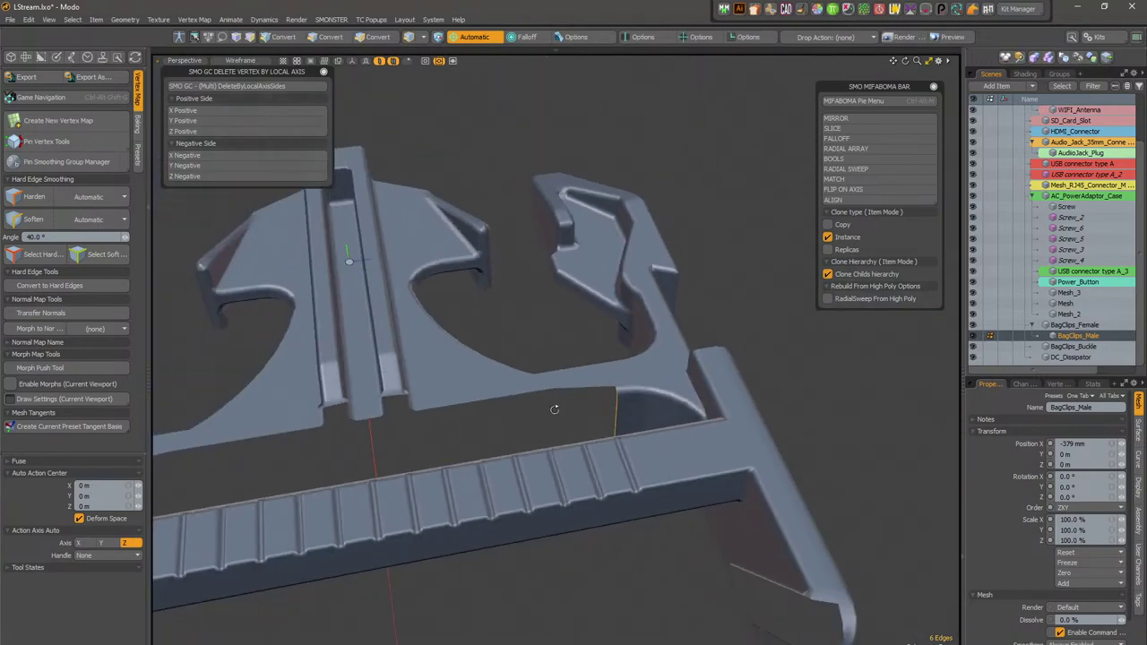
key("shift+b")
left_click(600, 373)
key("Escape")
Step: Bridge the two short facing edges at the back of the channel between the central ribs
left_click_drag(395, 396, 515, 378, "alt+shift")
left_click_drag(515, 378, 643, 448, "ctrl+alt")
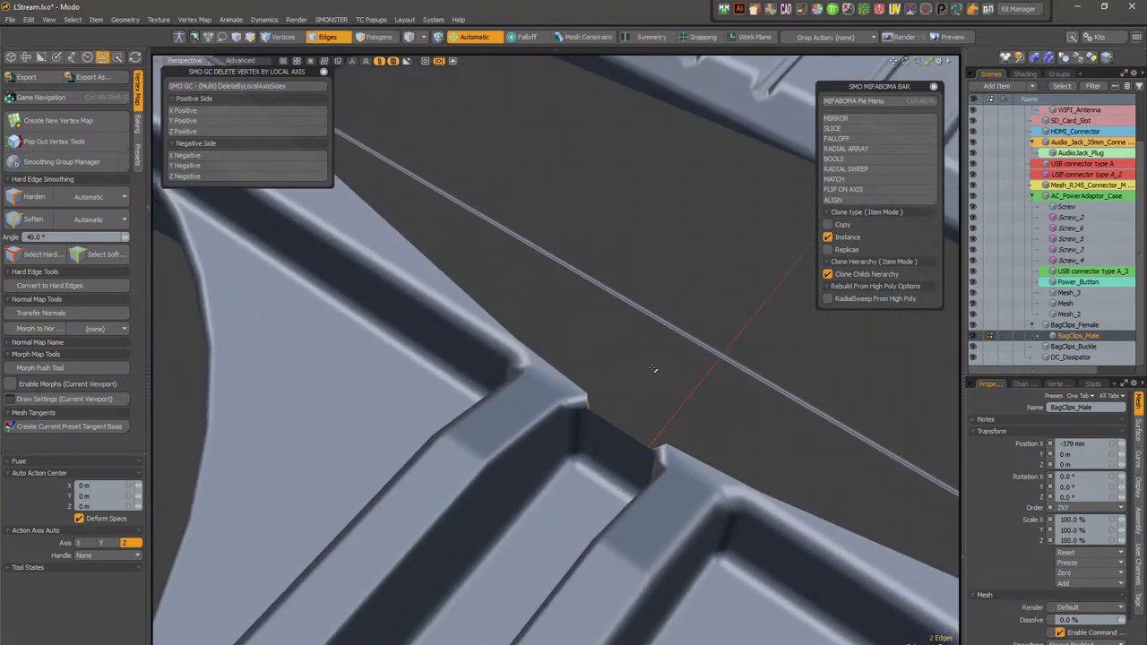
key("shift+b")
key("space")
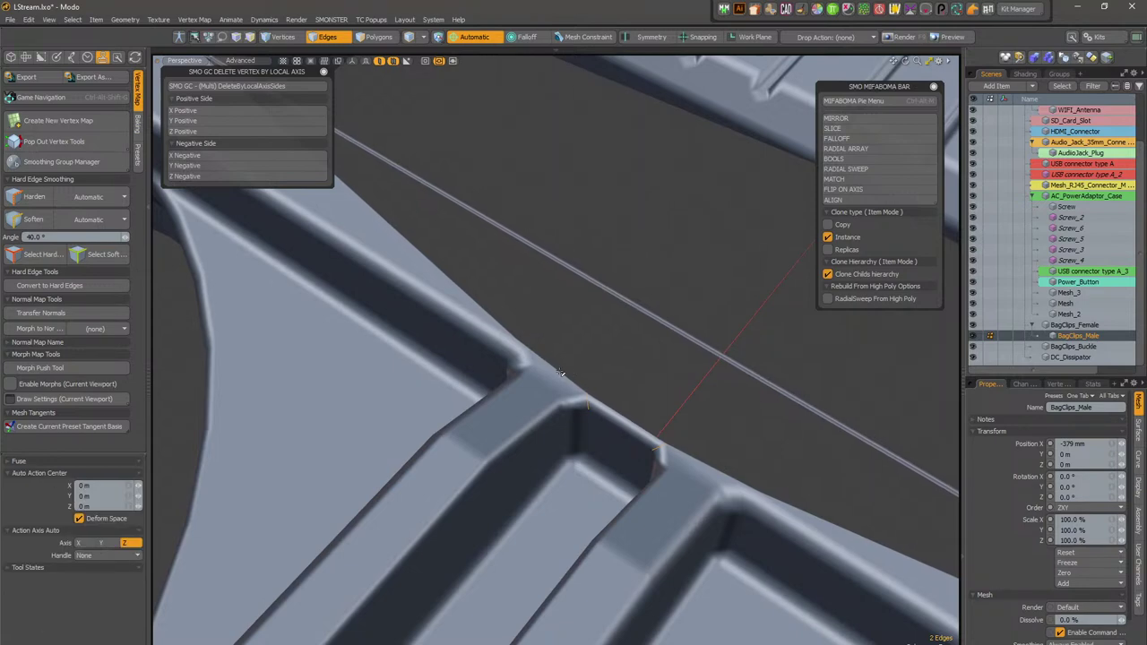
Step: Return to item mode, clear the selection and view the whole mirrored clip
double_click(651, 434)
left_click_drag(726, 401, 619, 363, "ctrl+alt")
left_click_drag(619, 363, 502, 368, "ctrl+alt")
left_click_drag(501, 368, 638, 497, "alt")
left_click(638, 496)
key("5")
left_click(732, 448)
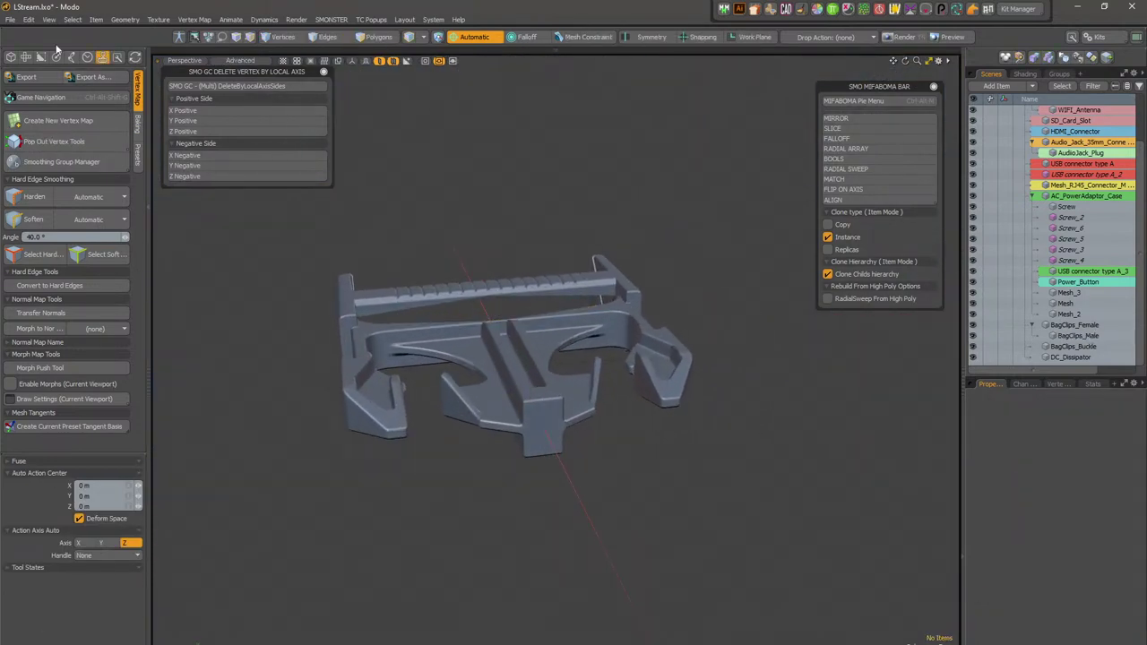
Step: Reload LStream.lxo from the recent scenes and accept discarding the unsaved changes
left_click(13, 20)
left_click(13, 20)
left_click(28, 20)
mouse_move(11, 22)
mouse_move(35, 78)
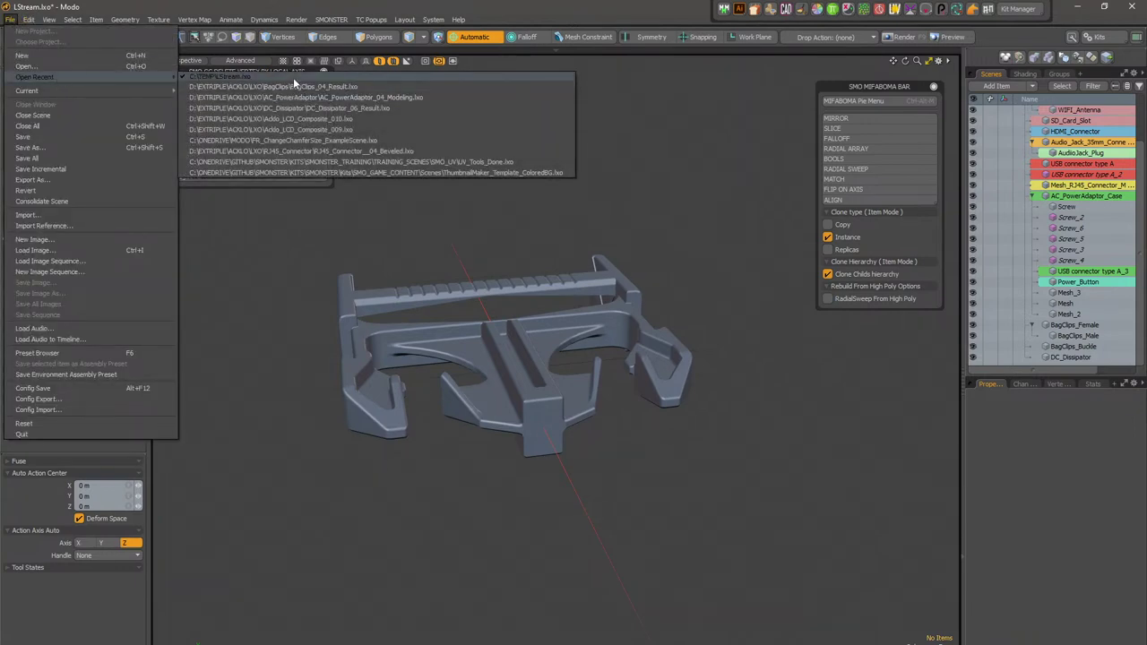
left_click(269, 77)
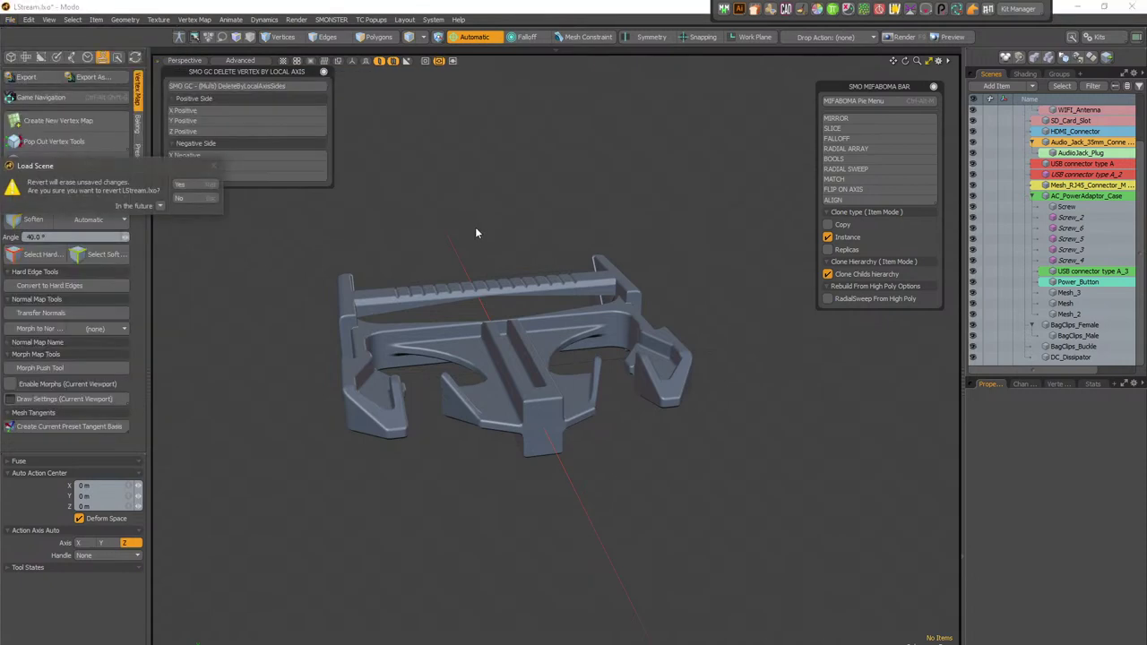
left_click(212, 189)
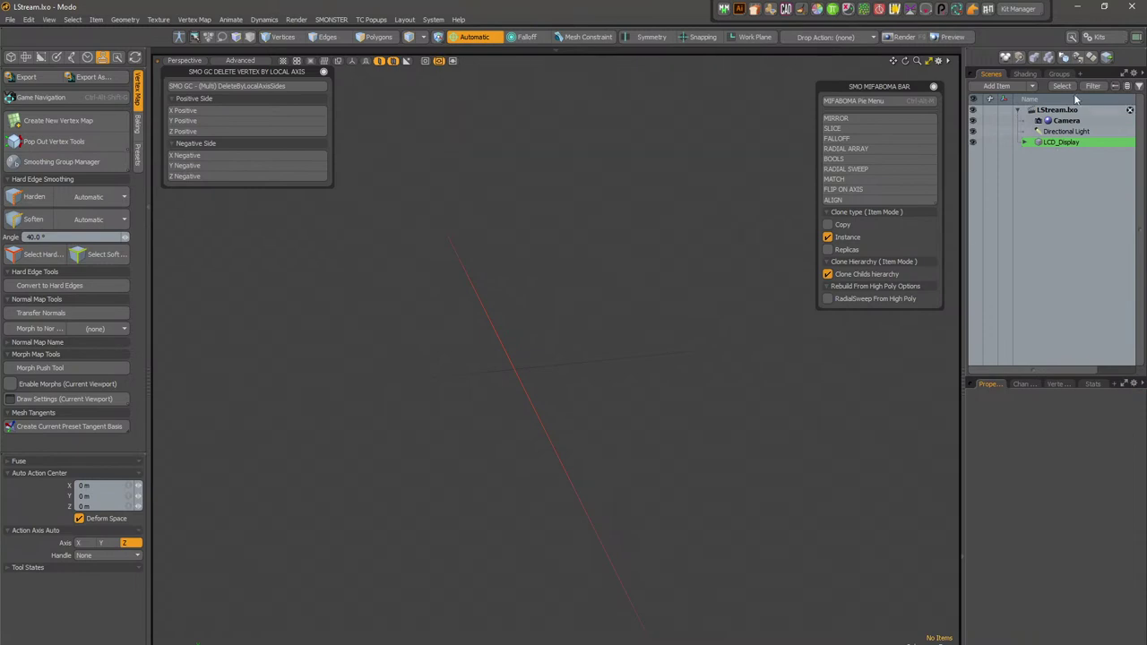
Step: Add a Matcap Shader layer with the 3PointBlue image to the Shader Tree
left_click(1026, 74)
left_click(1084, 100)
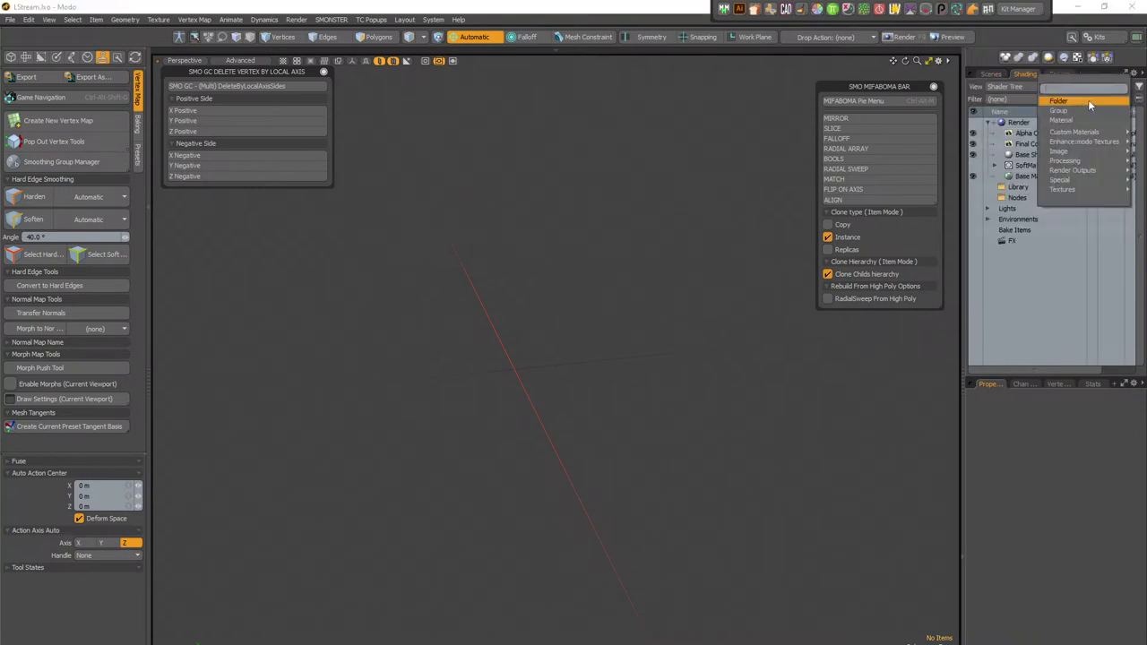
mouse_move(1072, 150)
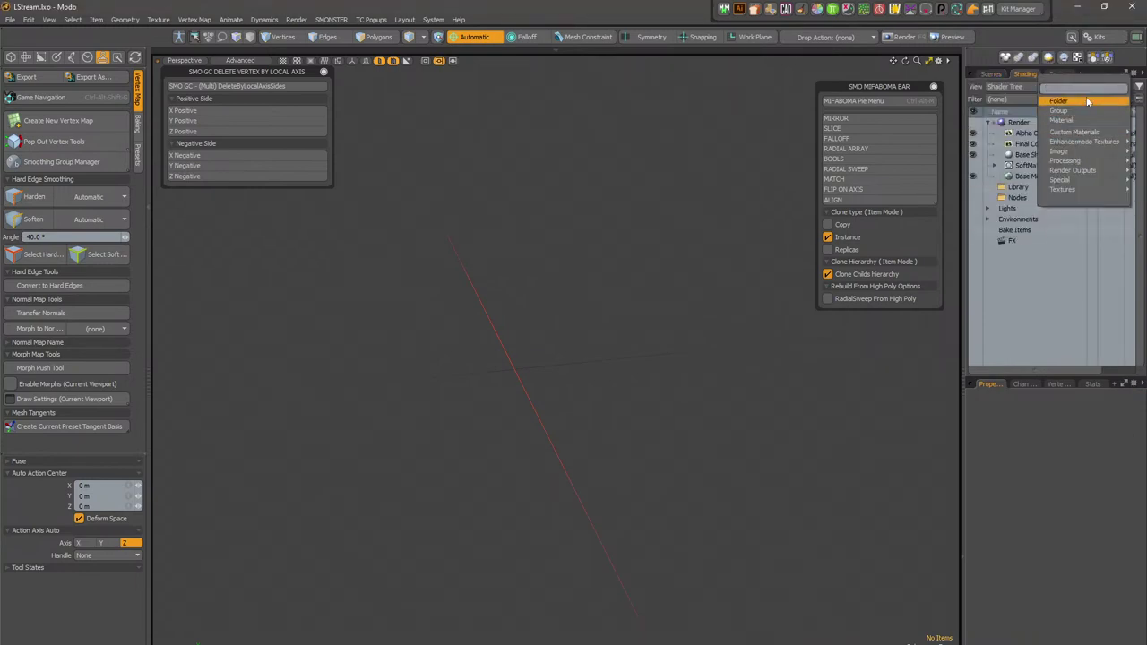
left_click(1089, 91)
left_click(1078, 101)
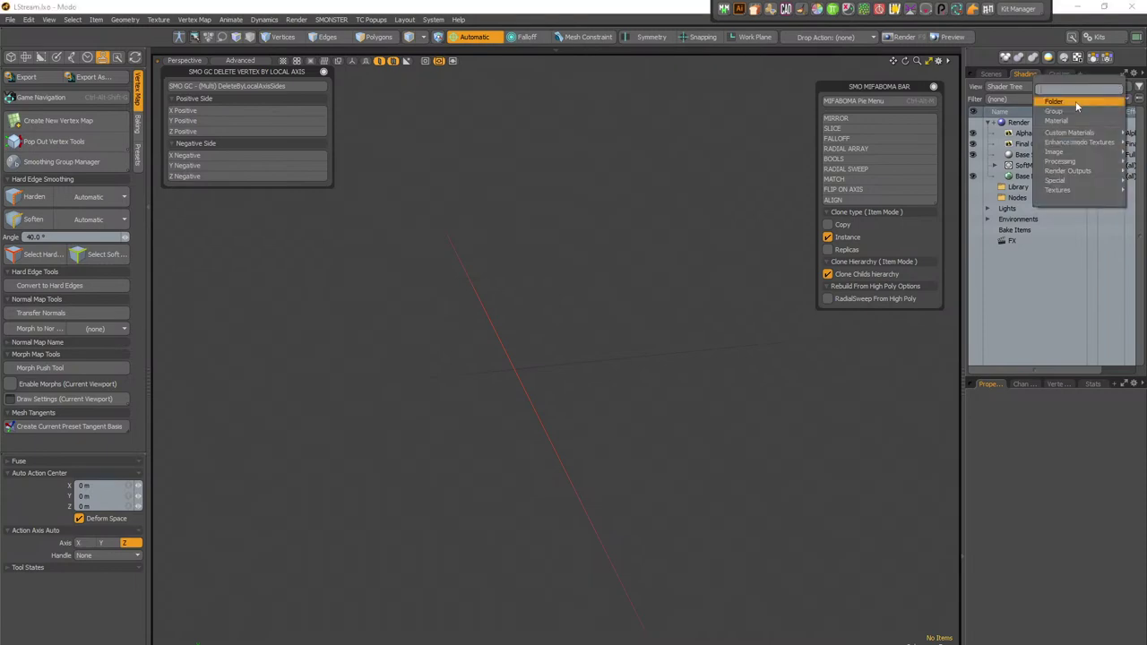
type("mat")
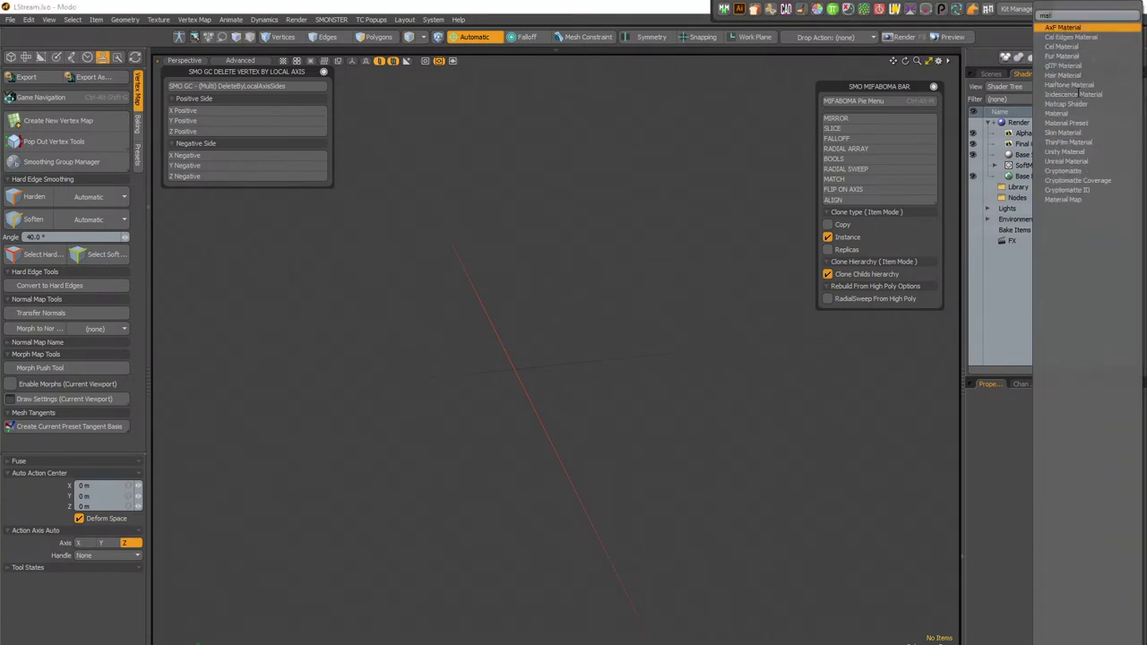
left_click(1086, 105)
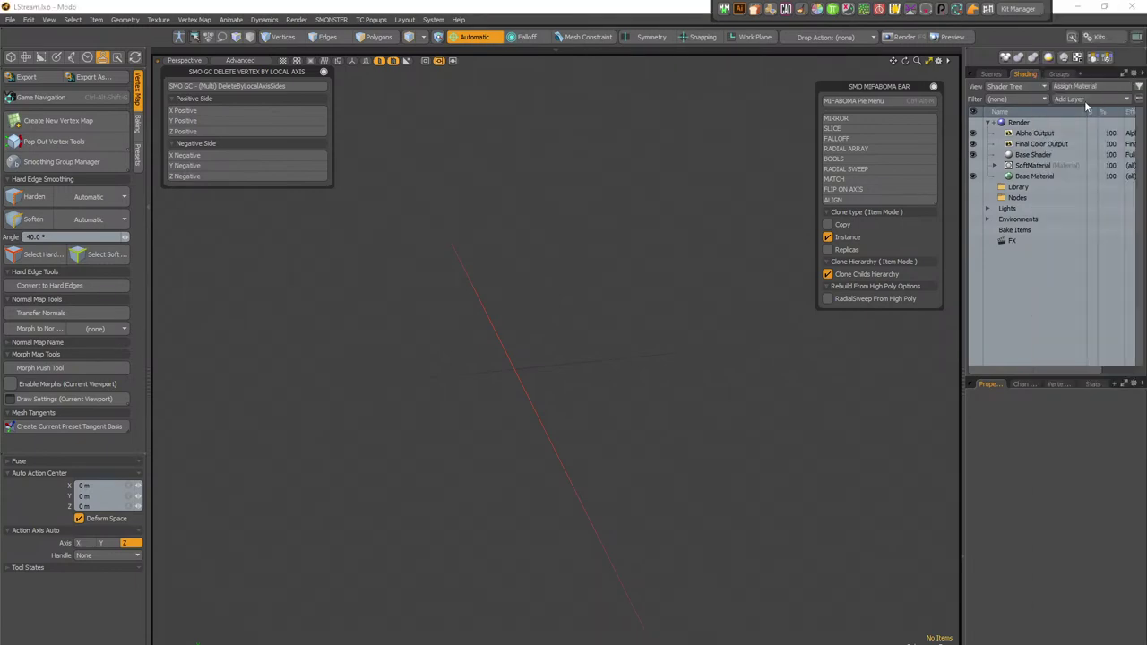
left_click(1001, 182)
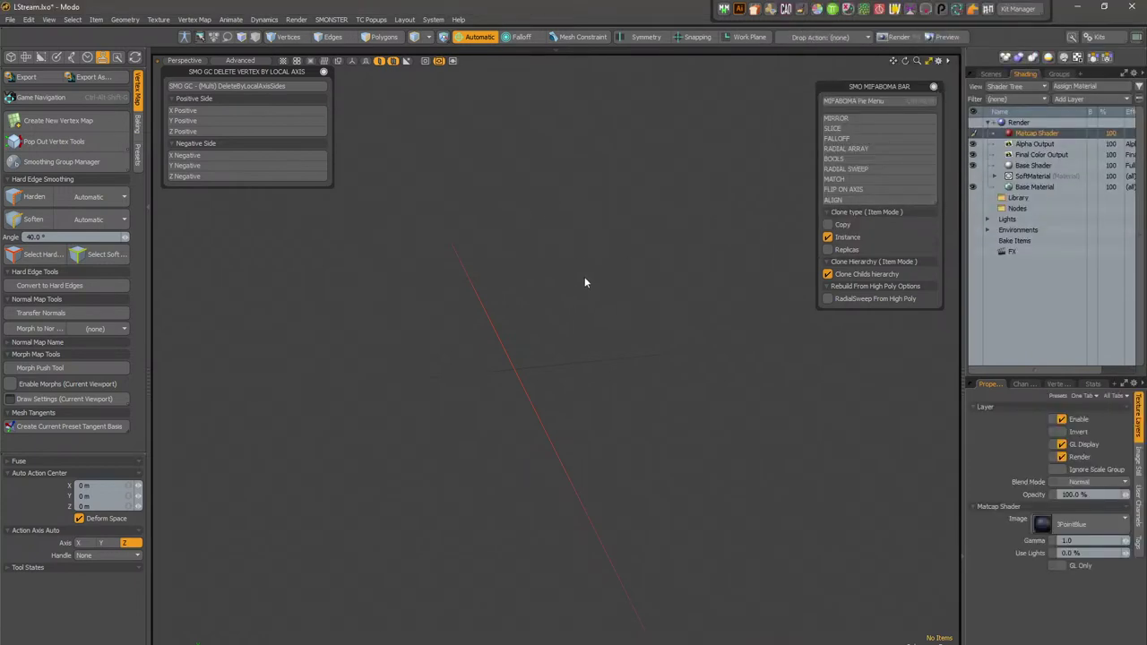
Step: Fit the scene in view and move the DC_Dissipator heatsink off the display to X -492 mm
key("a")
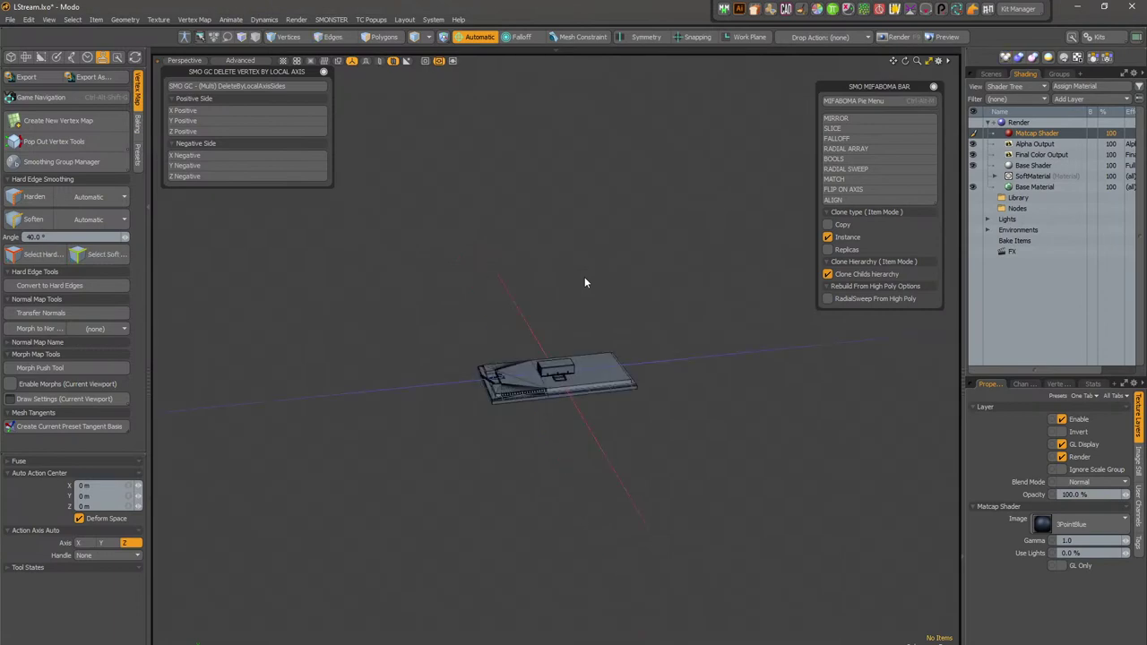
scroll(526, 364, "up", 3)
left_click_drag(527, 364, 449, 346, "alt")
scroll(536, 386, "up", 3)
left_click(574, 387)
key("w")
key("q")
left_click(644, 383)
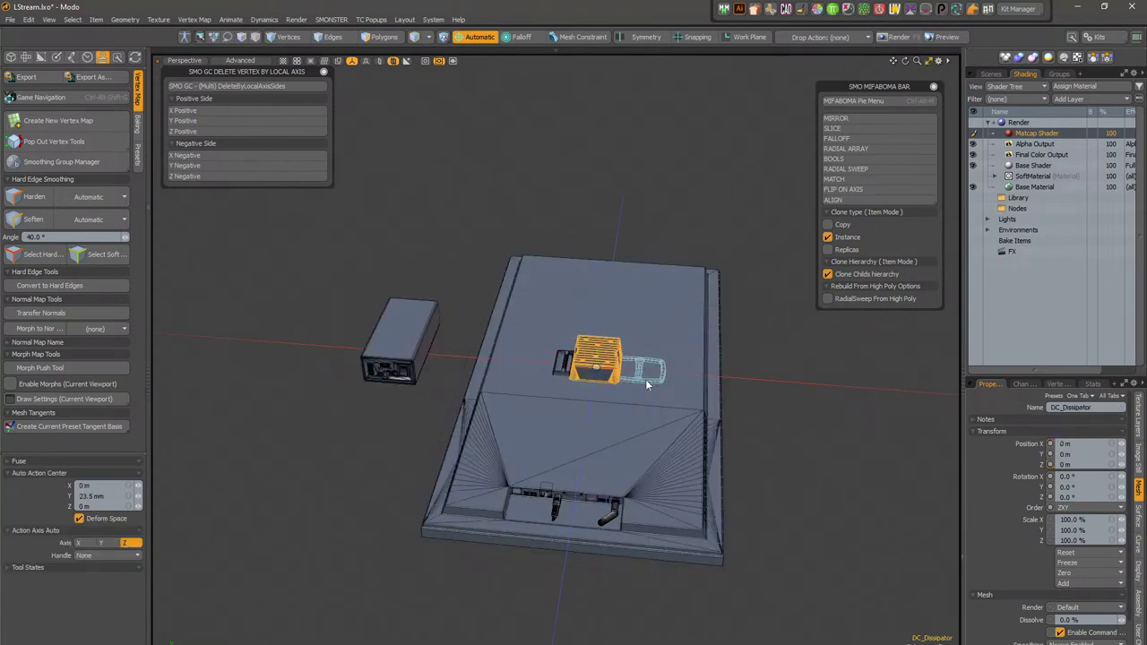
key("w")
left_click_drag(643, 381, 330, 350)
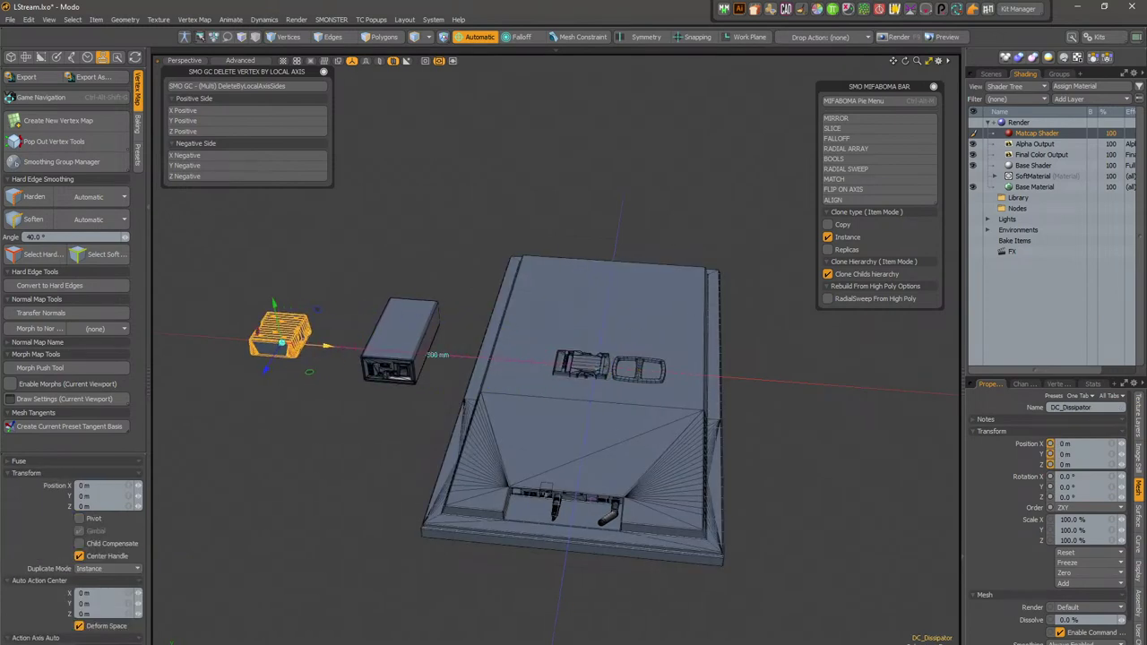
Step: Move BagClips_Female beyond the heatsink to about X -645 mm and move BagClips_Buckle clear of the display's opposite side
left_click(643, 380)
key("w")
left_click_drag(470, 359, 248, 341)
left_click(674, 372)
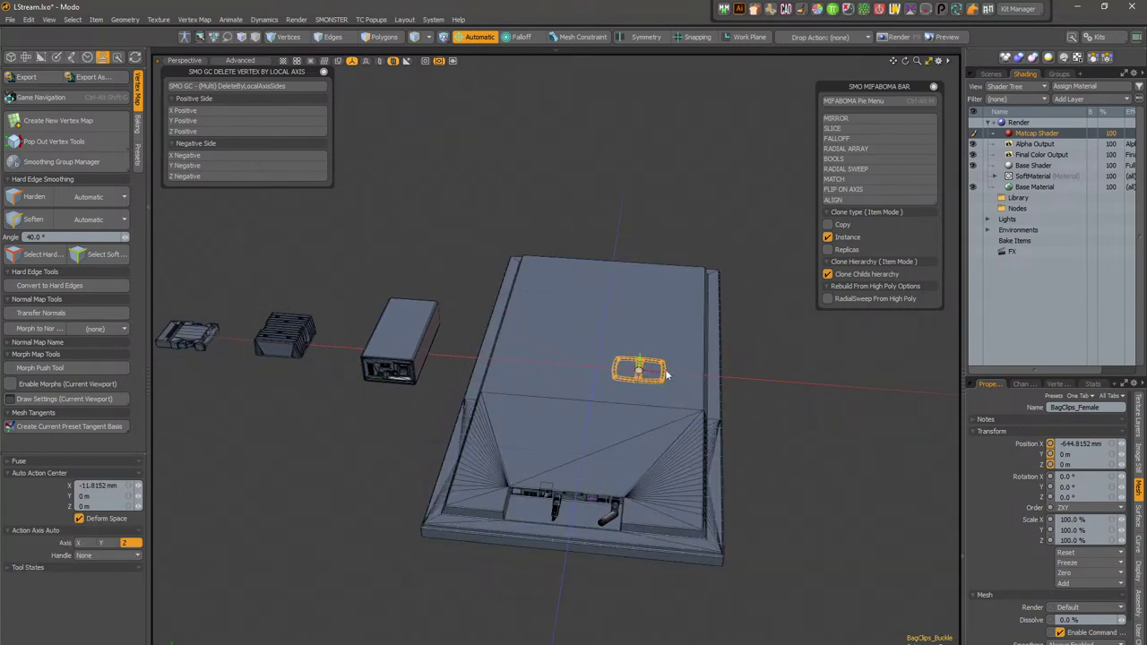
left_click(594, 361)
Step: Examine the shading and wireframe topology of the DC_Dissipator's fins and rounded corners from several angles
left_click_drag(594, 361, 535, 311, "alt")
left_click(598, 328)
left_click_drag(460, 374, 389, 376, "alt")
scroll(389, 377, "up", 5)
left_click_drag(542, 358, 707, 368, "alt")
key("ctrl+3")
left_click(668, 364)
left_click_drag(519, 332, 605, 321, "ctrl+alt")
left_click_drag(489, 394, 573, 378, "alt")
left_click(720, 354)
left_click_drag(719, 353, 622, 425, "alt")
left_click_drag(740, 448, 622, 438, "alt")
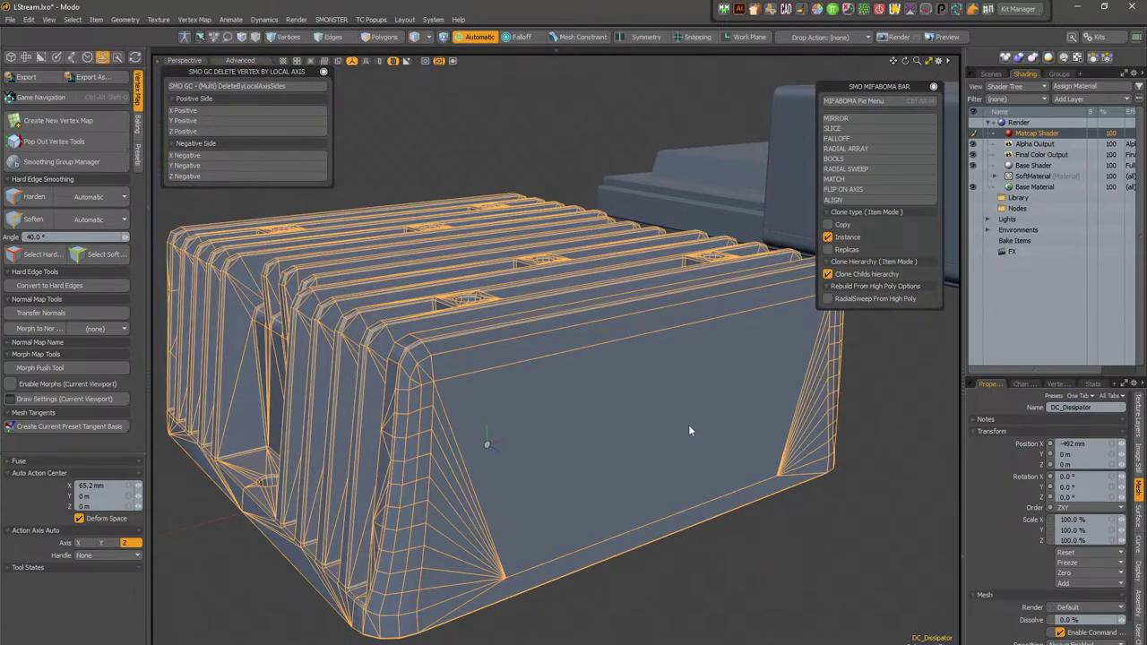
left_click_drag(688, 425, 591, 338, "alt")
left_click(772, 398)
Step: Isolate the BagClips_Male item and examine its shading and wireframe from the front and the back
left_click_drag(480, 418, 215, 527, "alt")
left_click_drag(484, 439, 335, 461, "alt")
scroll(499, 416, "up", 5)
left_click(513, 414)
scroll(335, 461, "up", 8)
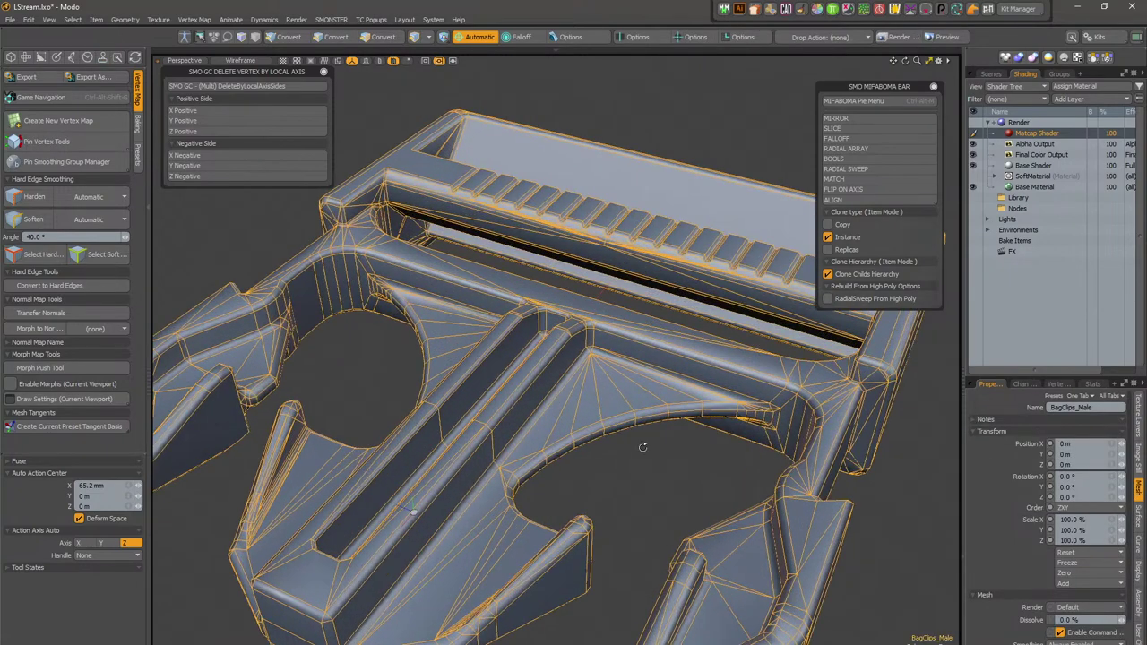
left_click_drag(494, 454, 540, 427, "alt+shift")
left_click(684, 389)
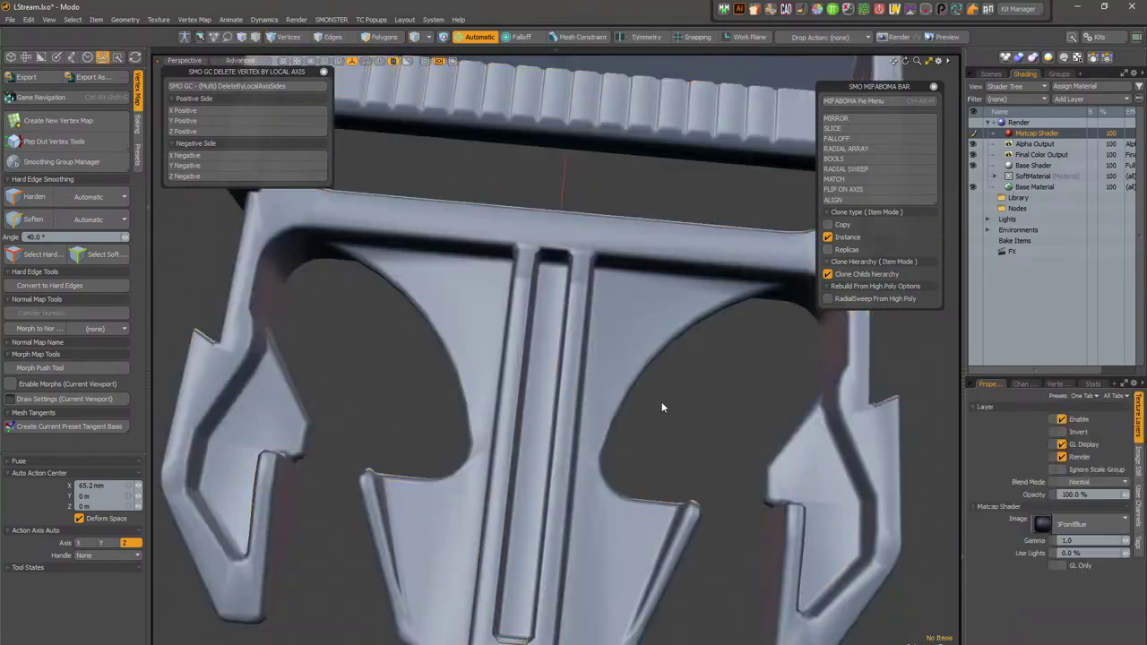
scroll(615, 458, "down", 5)
left_click_drag(615, 458, 623, 384, "alt")
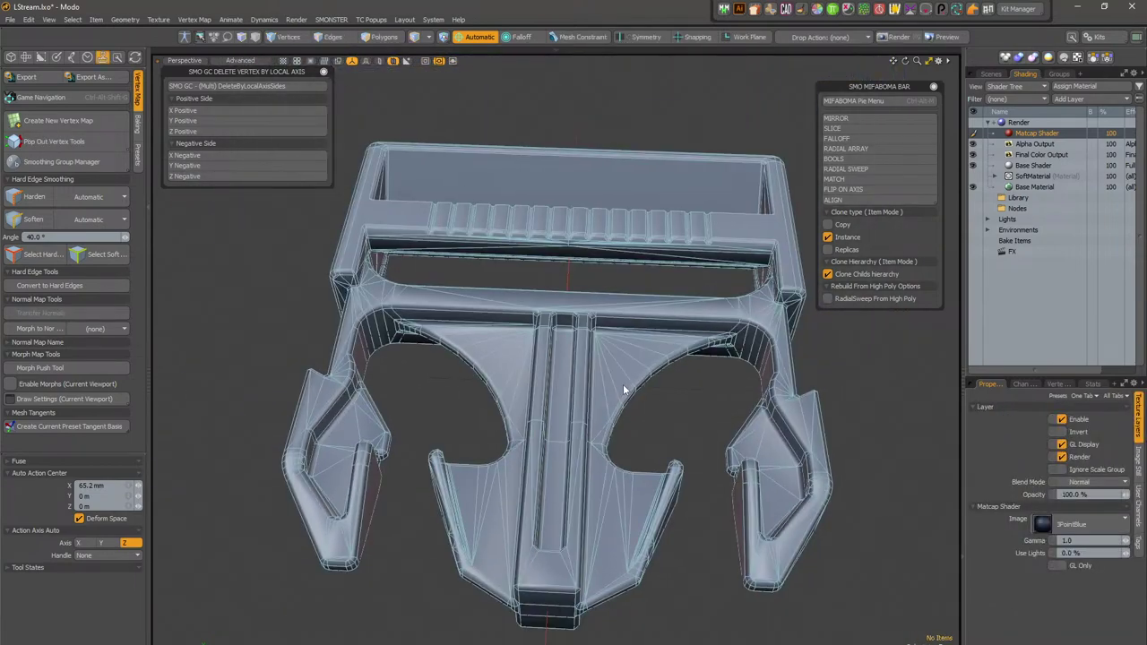
left_click(623, 383)
left_click_drag(549, 394, 592, 205, "alt")
left_click(691, 230)
left_click_drag(691, 230, 651, 194, "alt")
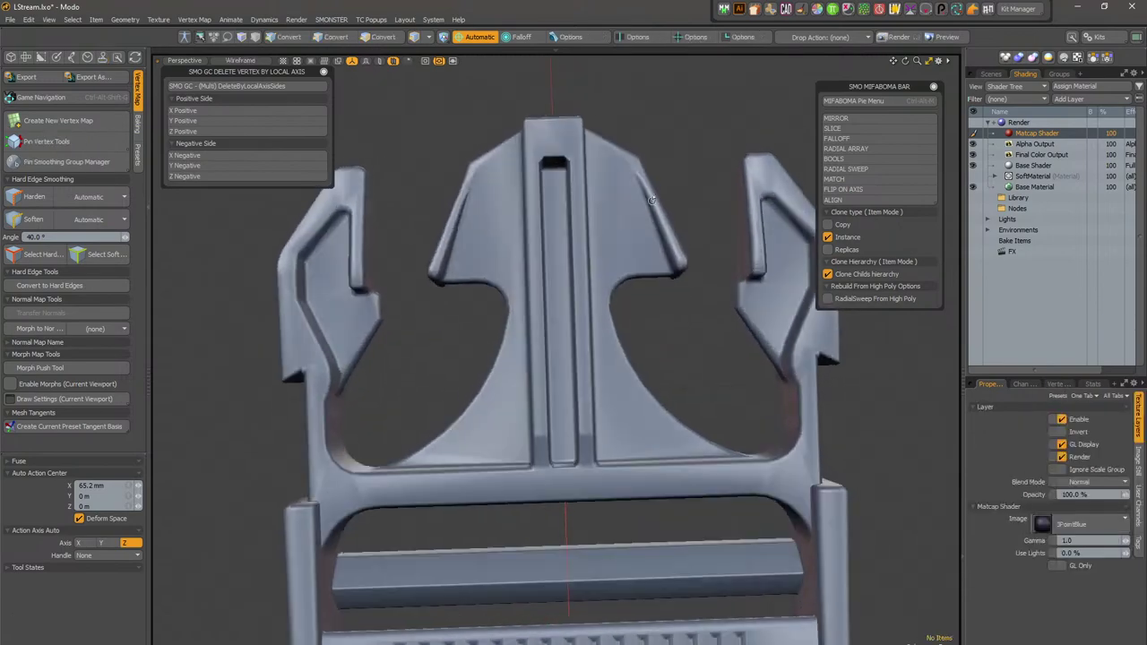
left_click(611, 237)
Step: Show the vertex map list and examine the male clip's surface shading from several angles
left_click(1058, 383)
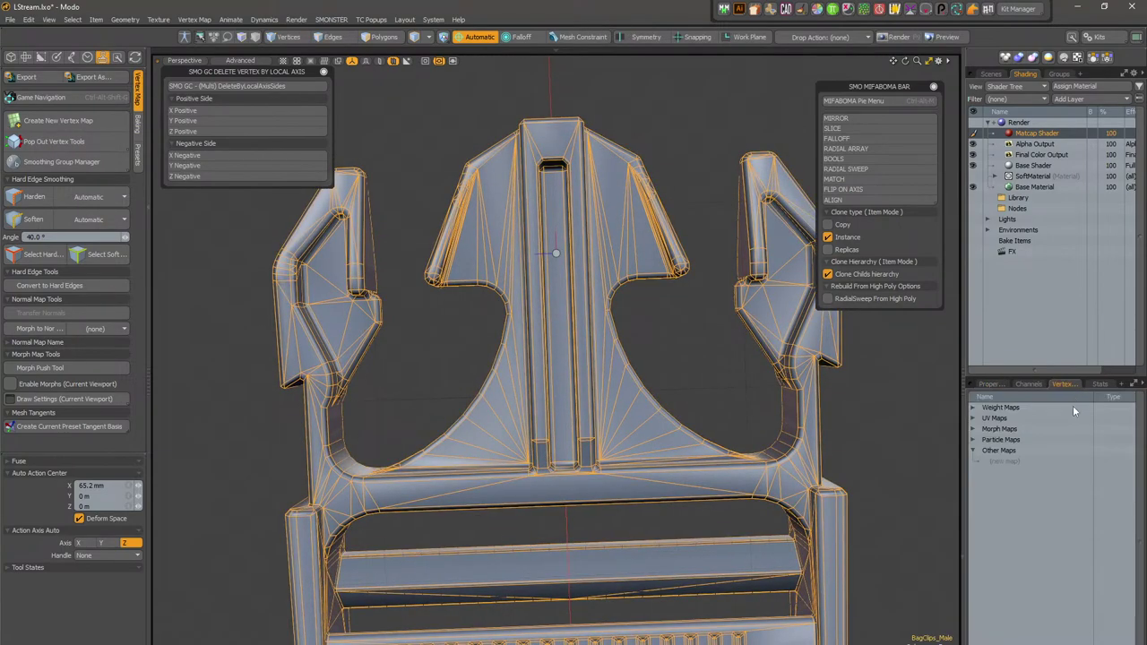
left_click_drag(570, 237, 576, 453, "alt")
left_click(620, 279)
left_click(576, 430)
left_click_drag(619, 339, 543, 481, "alt")
scroll(645, 260, "down", 5)
left_click_drag(671, 330, 823, 408, "alt")
left_click(823, 407)
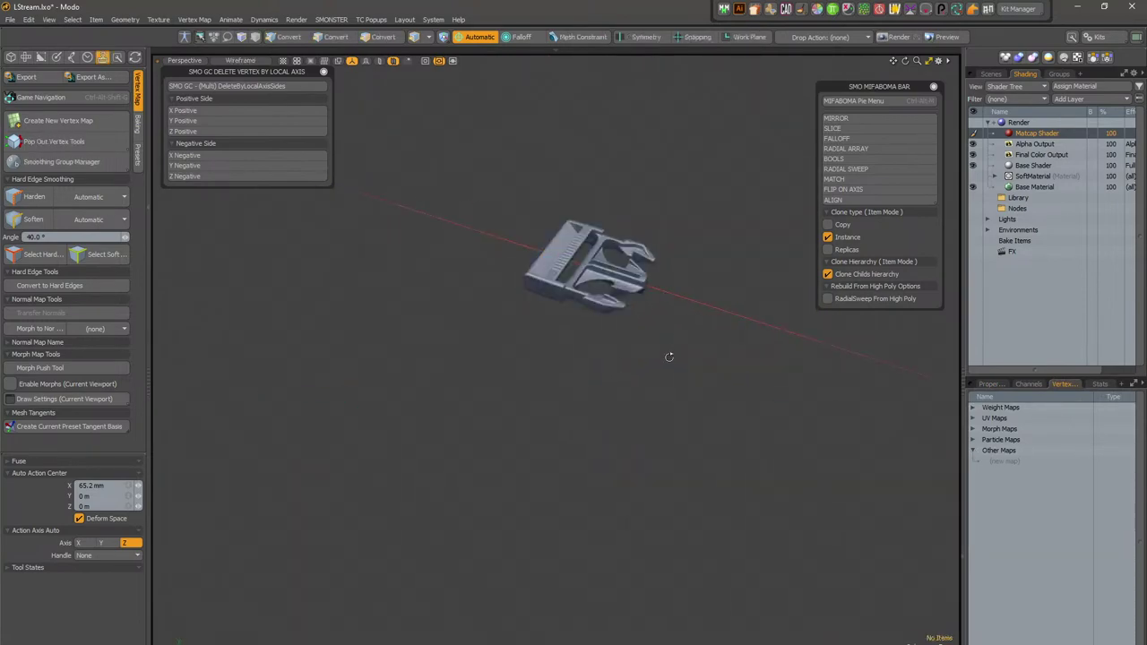
left_click_drag(669, 356, 600, 422, "alt+shift")
scroll(566, 289, "up", 6)
left_click_drag(566, 290, 472, 385, "alt")
left_click_drag(789, 386, 515, 106, "alt+shift")
left_click_drag(670, 305, 542, 394, "alt")
Step: Select the male clip and reposition the SMO MIFABOMA bar lower so the Slice axis options fit on screen
left_click(632, 325)
key("3")
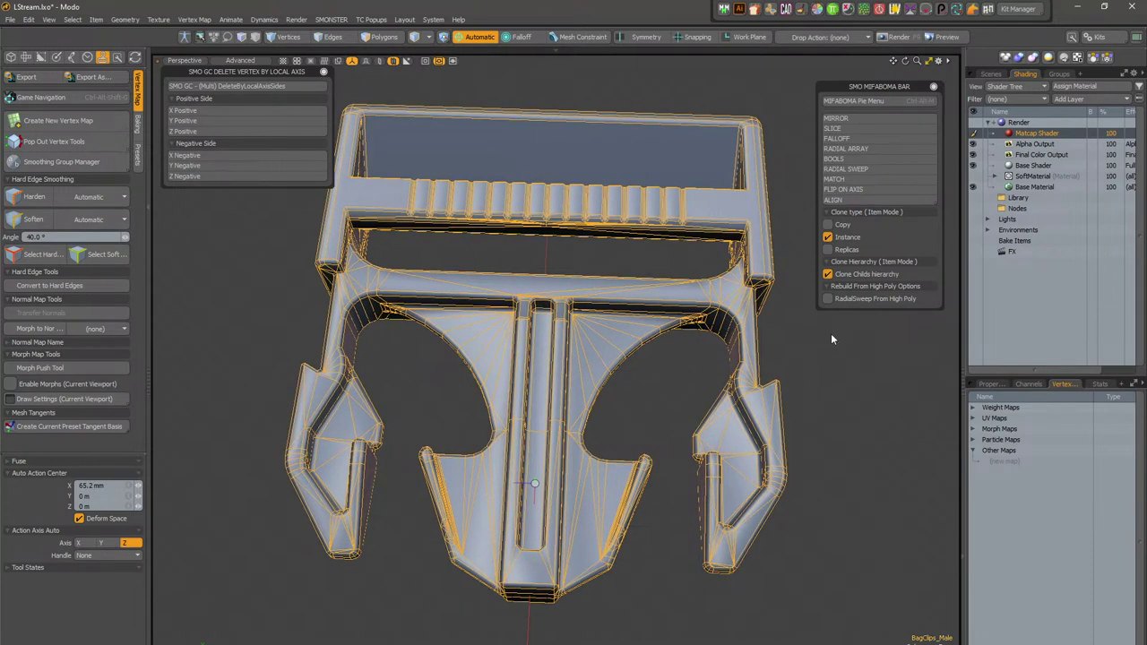
left_click(883, 128)
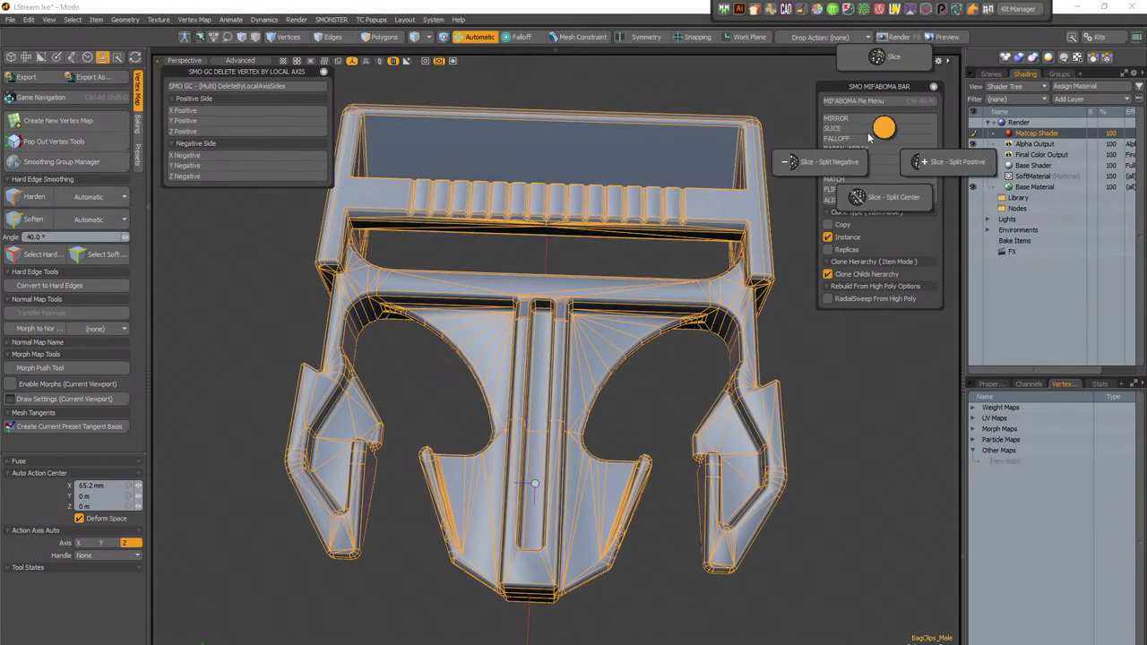
left_click(896, 55)
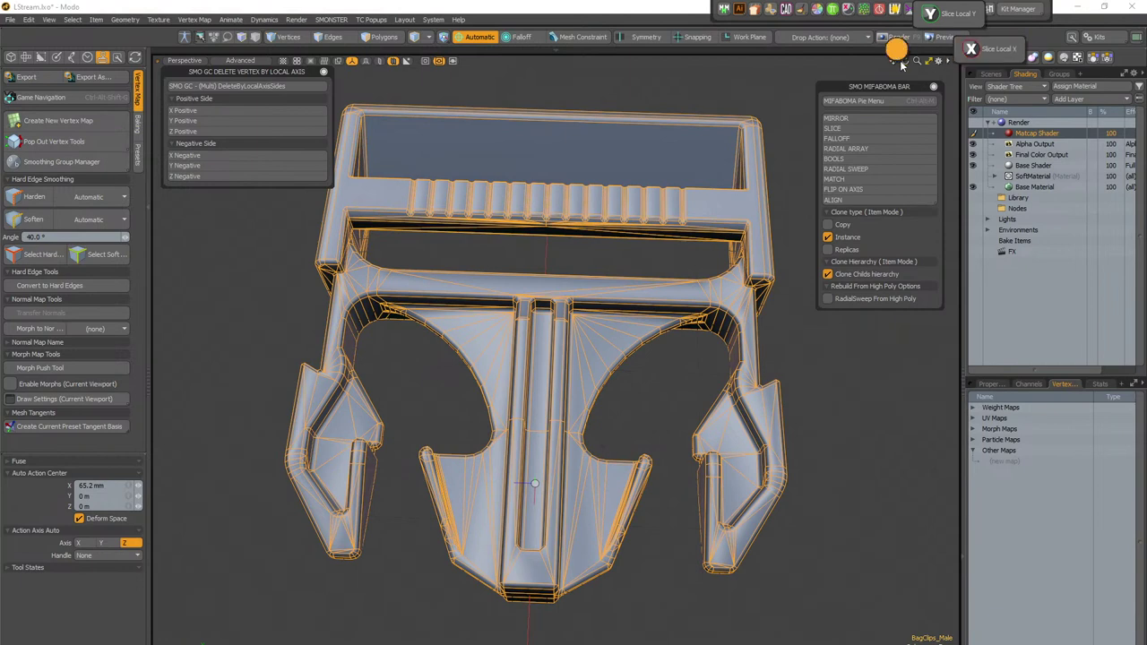
left_click(900, 62)
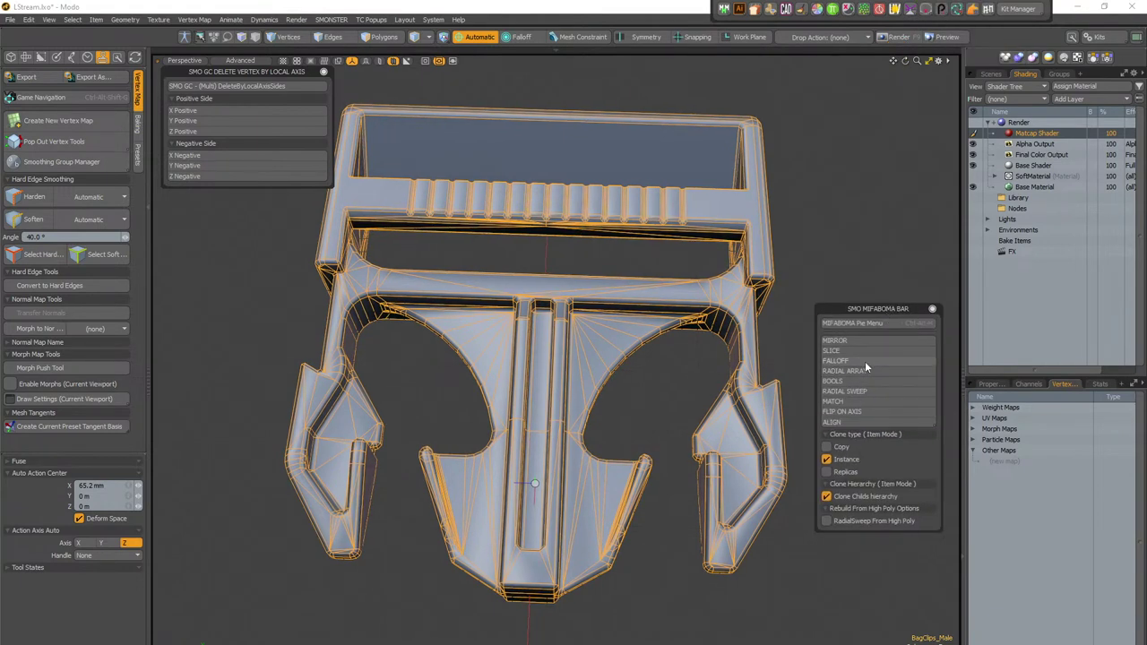
Step: Try to slice the male clip along local Z in item mode and dismiss the message
left_click(864, 351)
left_click(865, 283)
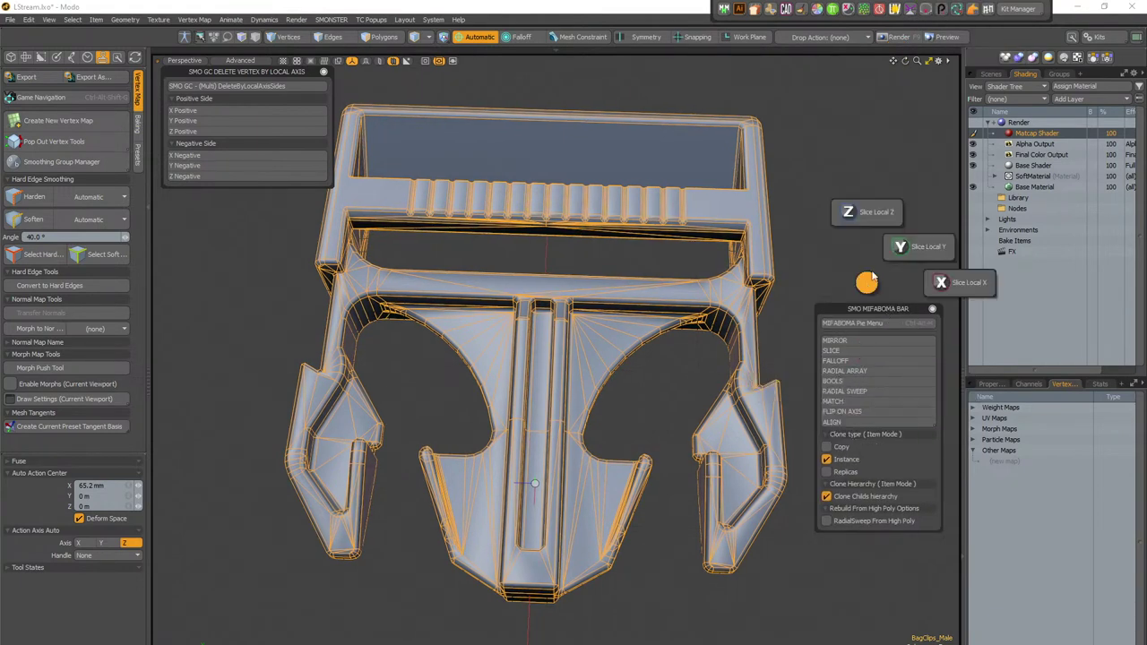
left_click(869, 211)
left_click(945, 205)
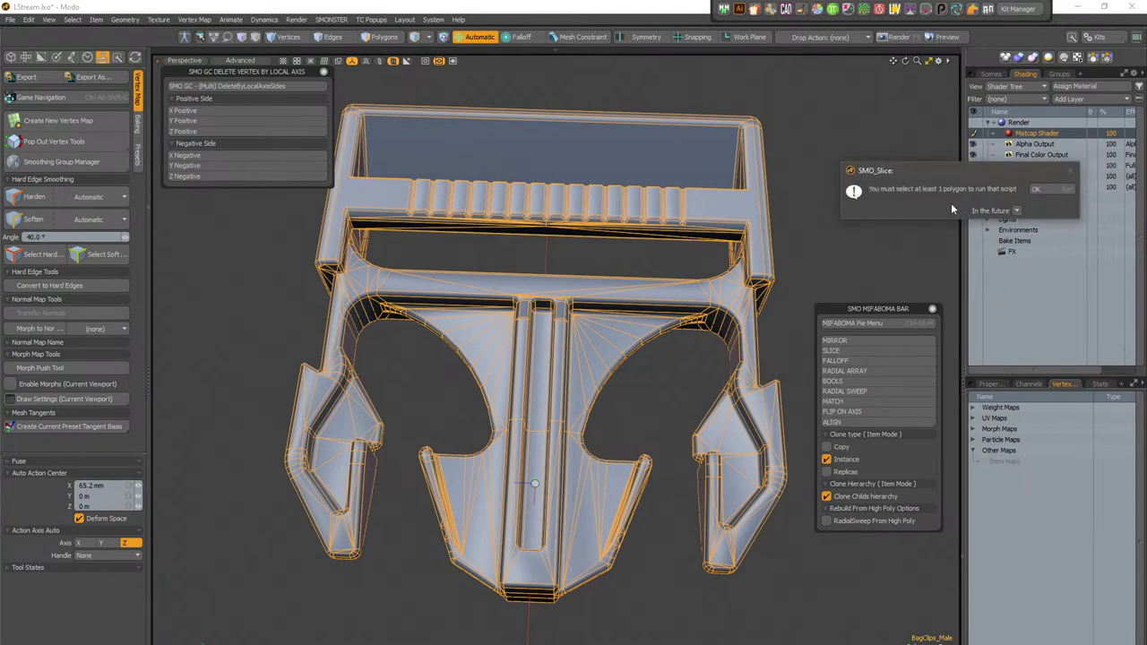
left_click(1037, 188)
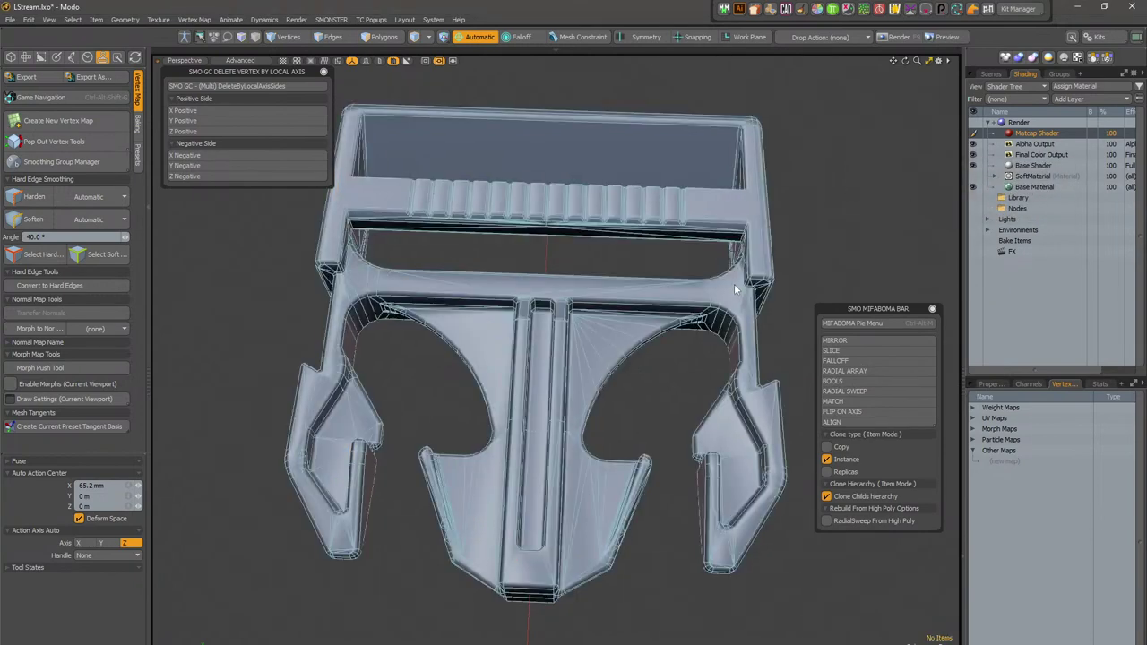
Step: Select all connected polygons of the male clip and slice them with Slice Local Z
key("3")
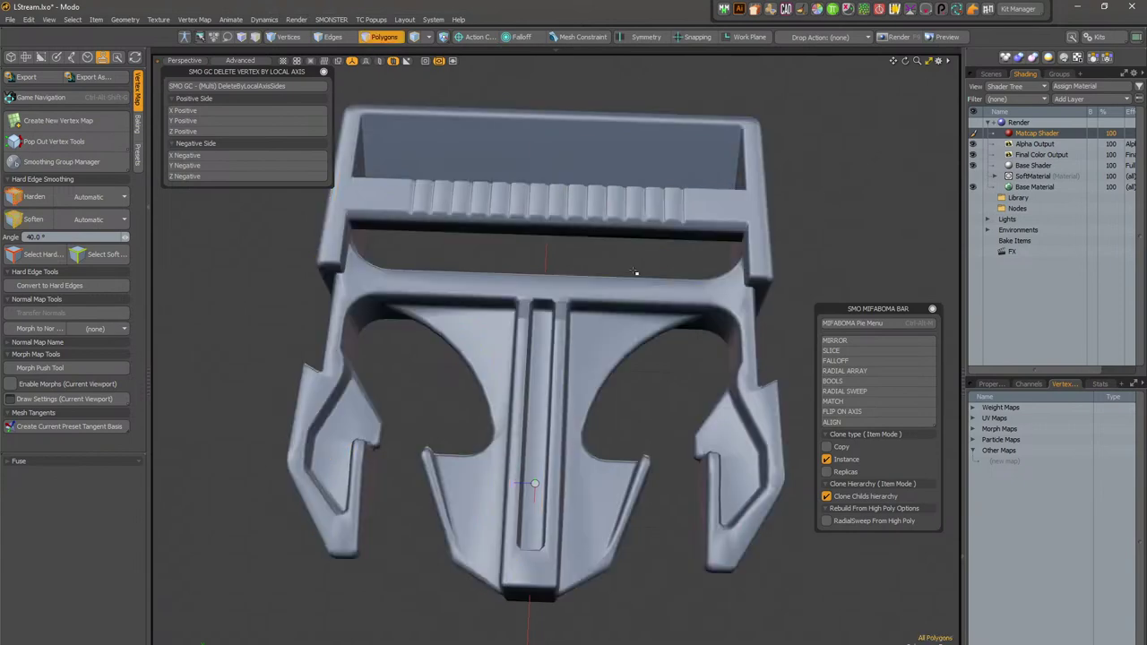
double_click(626, 289)
left_click(864, 350)
left_click(878, 225)
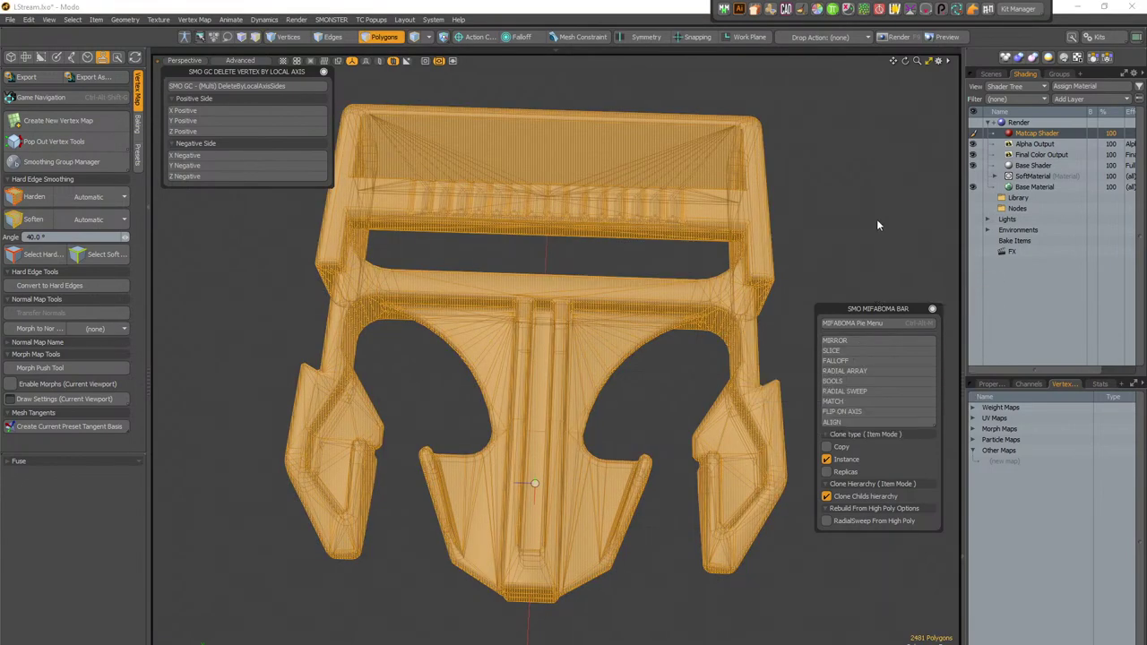
Step: Return to item mode and view the sliced male clip's wireframe along its centre
left_click_drag(535, 310, 521, 390, "alt")
key("space")
key("space")
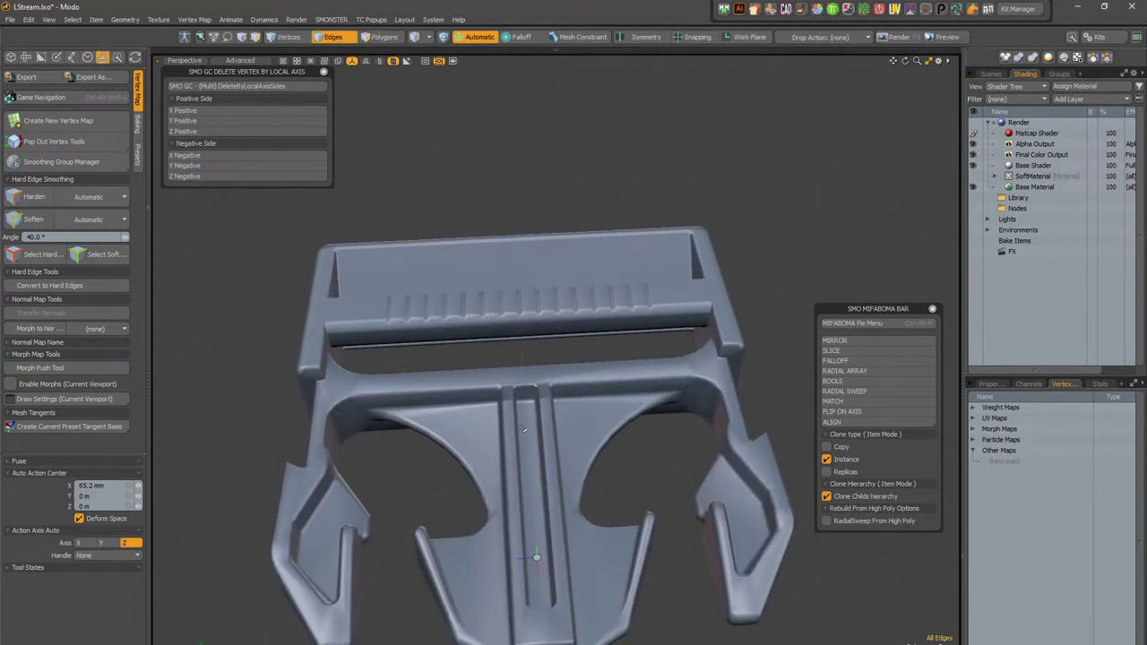
key("5")
left_click_drag(552, 495, 506, 144, "alt+shift")
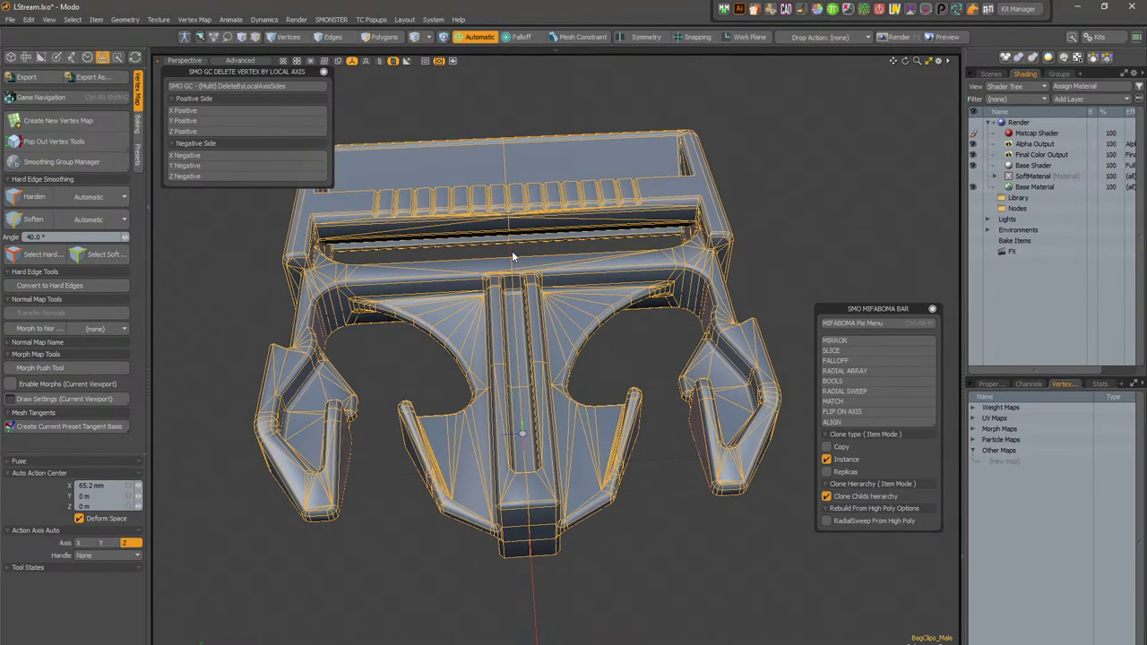
Step: Examine the centre cut by selecting the two floor polygons beside it in the channel and the slice edges
left_click_drag(522, 432, 570, 407, "ctrl+alt")
key("3")
left_click(545, 383)
left_click(513, 389, "shift")
left_click_drag(517, 506, 537, 422, "alt")
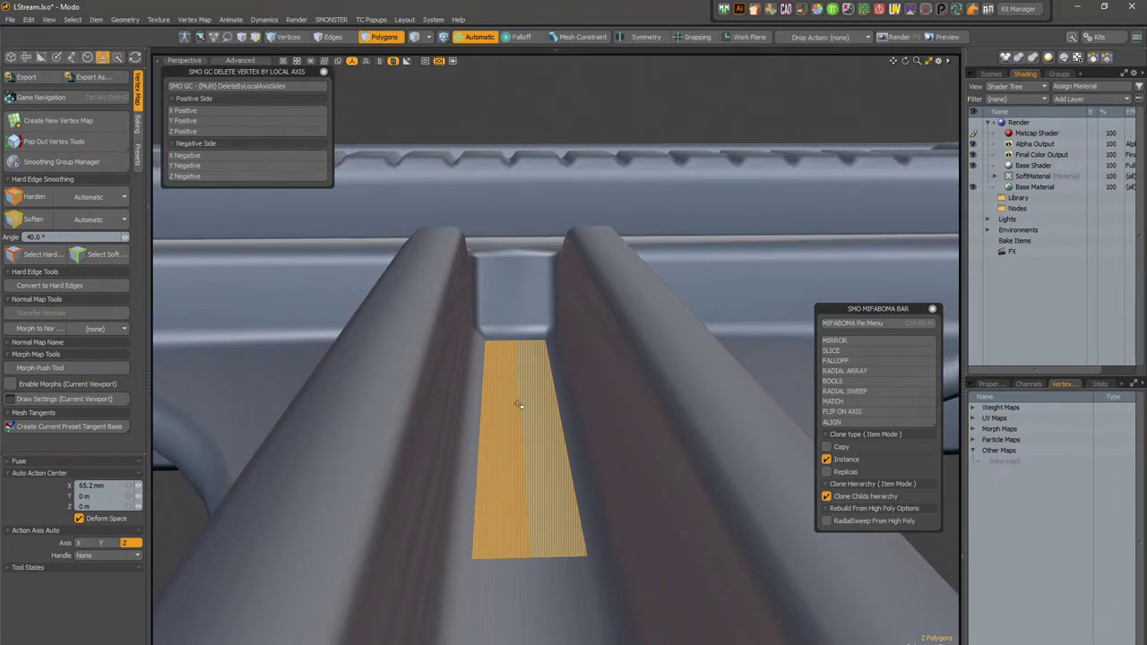
key("1")
key("2")
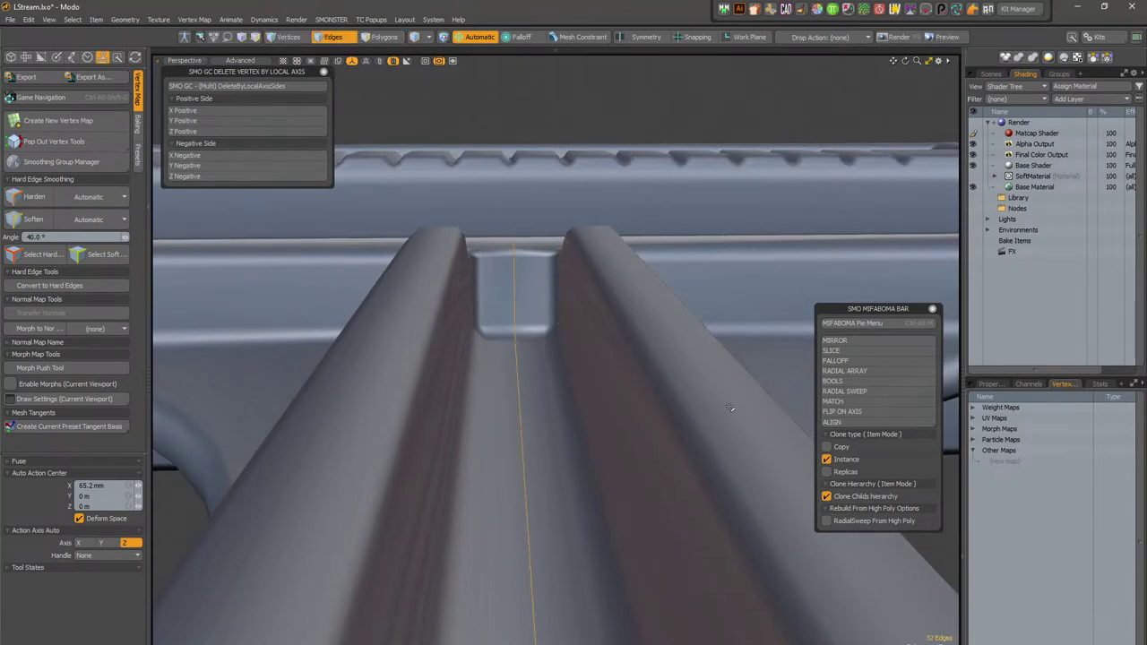
left_click_drag(661, 321, 591, 502, "ctrl+alt")
left_click_drag(770, 511, 499, 299, "ctrl+alt")
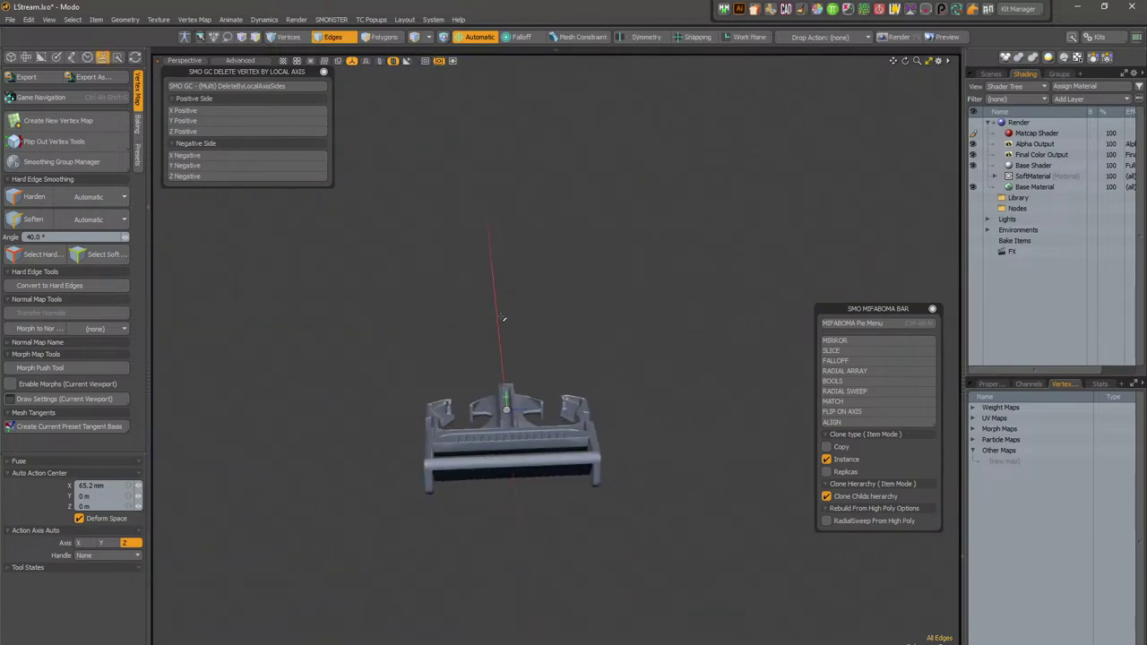
Step: Return to item mode, clear the selection and unhide all the scene's items
key("5")
left_click(578, 333)
left_click_drag(578, 333, 525, 354, "alt")
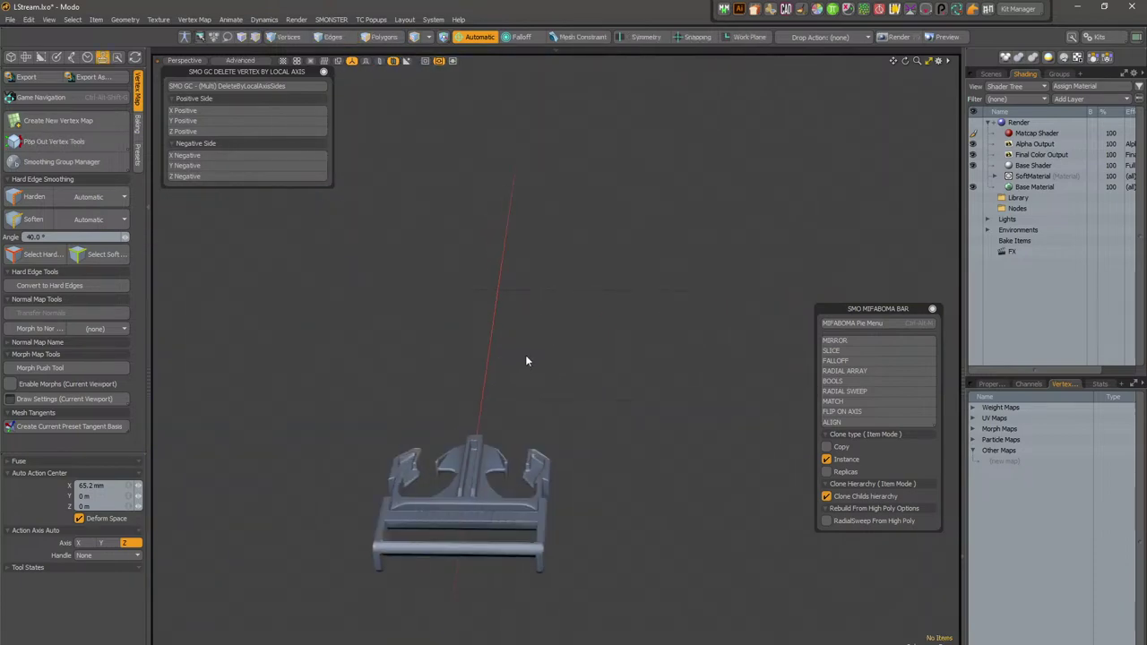
key("u")
Step: Examine the connectors in the display's port recess, including the HDMI connector and the USB ports
left_click(546, 296)
left_click(497, 460)
left_click_drag(496, 458, 783, 371, "alt+shift")
left_click_drag(269, 367, 708, 170, "alt+shift")
left_click_drag(449, 260, 598, 246, "ctrl+alt")
left_click(491, 289)
left_click_drag(492, 288, 487, 348, "alt")
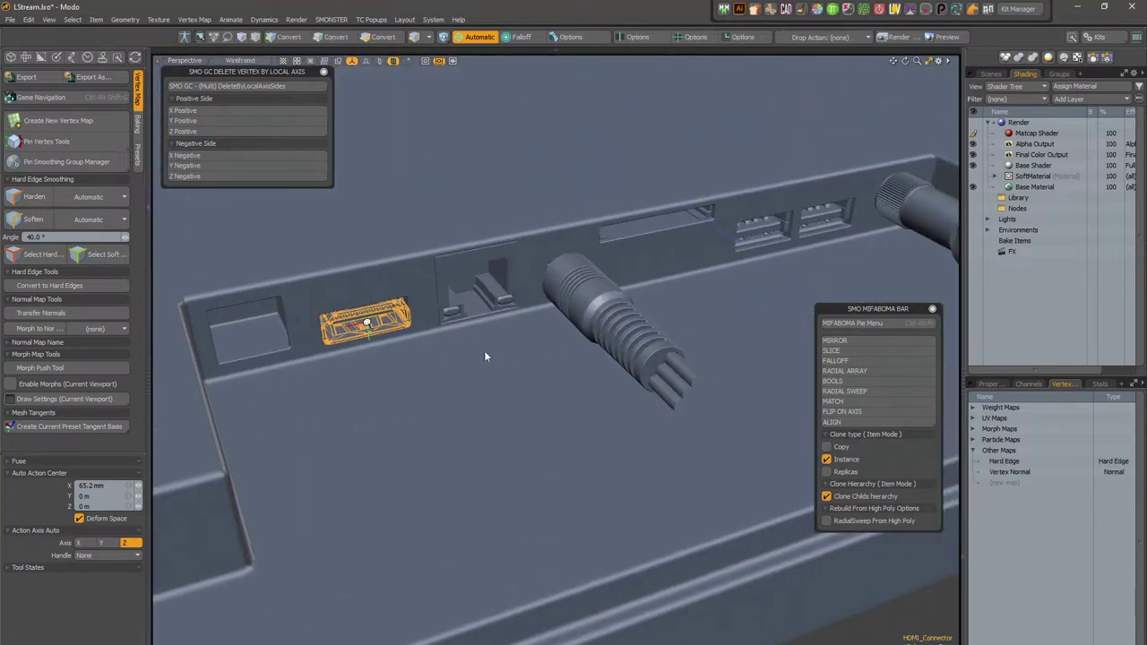
left_click(765, 225)
left_click_drag(625, 328, 592, 295, "alt")
left_click_drag(269, 268, 347, 295, "alt+shift")
Step: Select HDMI_Connector and move it out of the port recess to the empty space beside the display
left_click_drag(287, 287, 357, 282, "ctrl+alt")
left_click(358, 284)
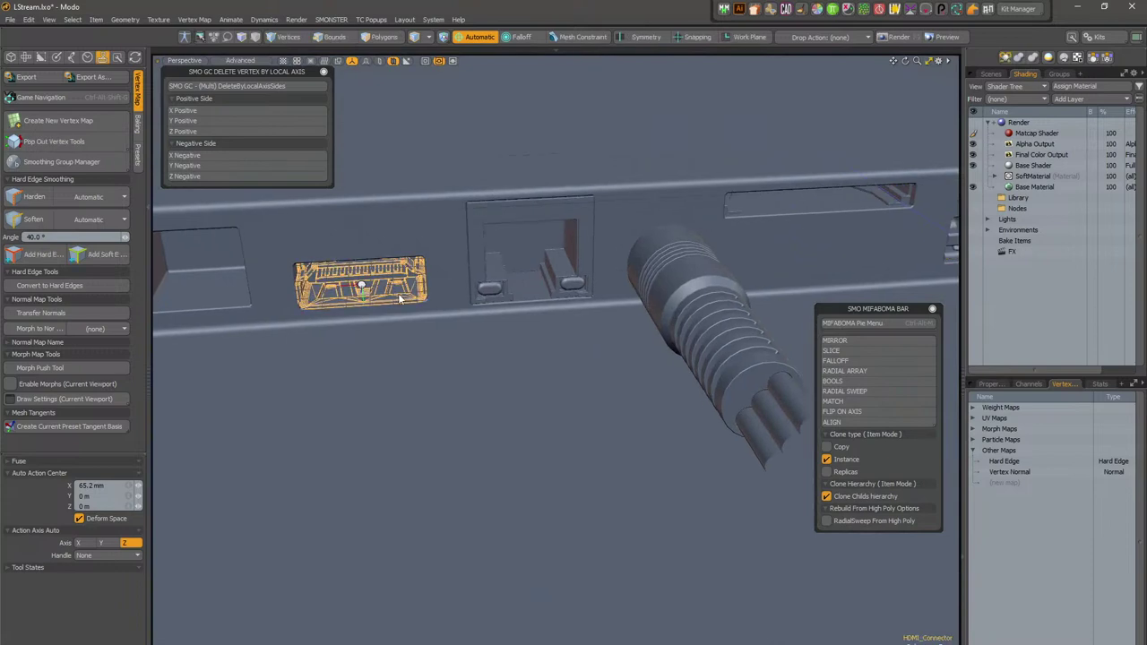
left_click_drag(627, 285, 548, 284, "ctrl+alt")
left_click_drag(548, 284, 428, 297, "alt+shift")
key("w")
key("q")
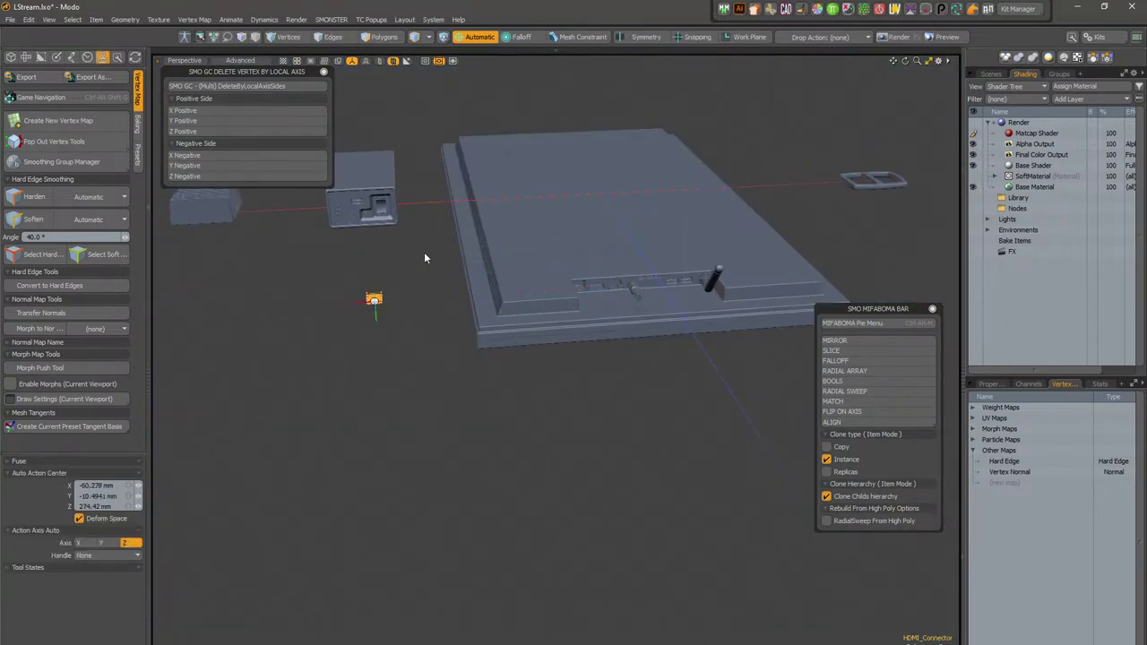
Step: Examine the HDMI connector's triangulated top face, contact pins and slots in close-up with nothing selected
key("shift+a")
left_click_drag(425, 258, 606, 409, "alt")
left_click(412, 235)
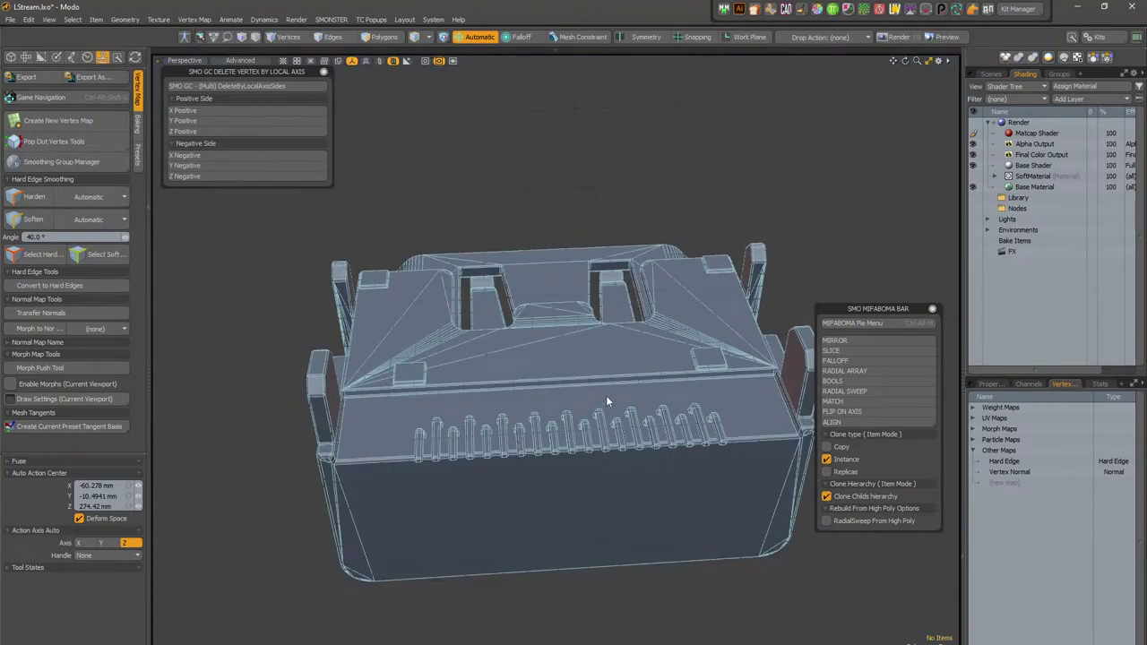
left_click_drag(557, 399, 668, 399, "alt")
scroll(609, 358, "up", 5)
left_click_drag(609, 359, 595, 354, "alt")
scroll(595, 352, "down", 6)
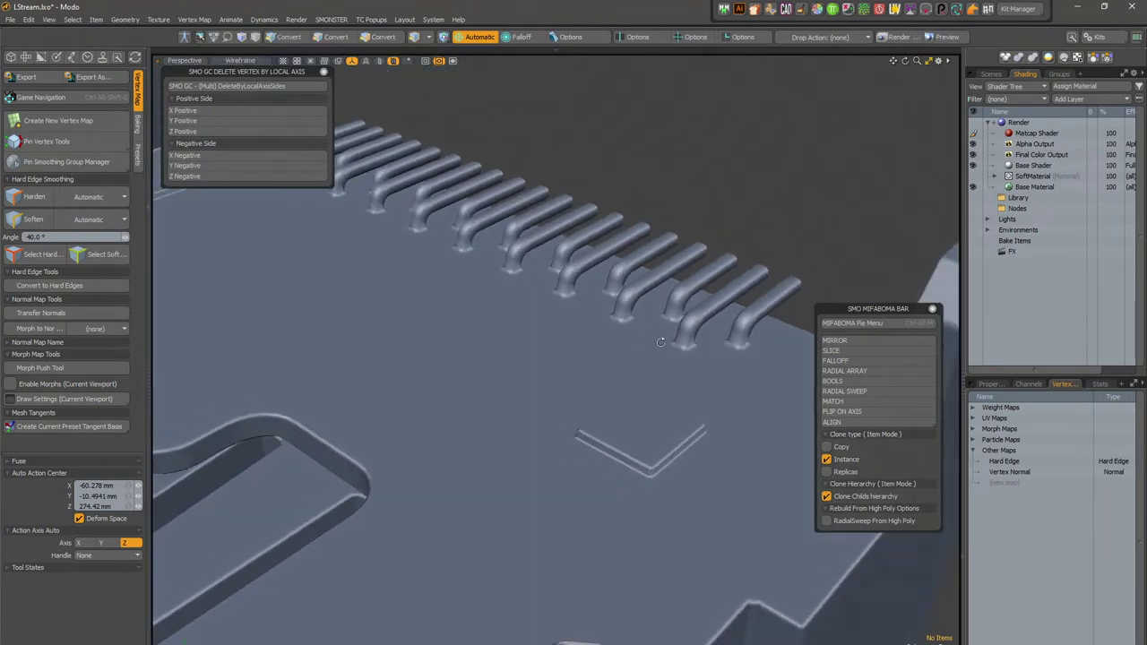
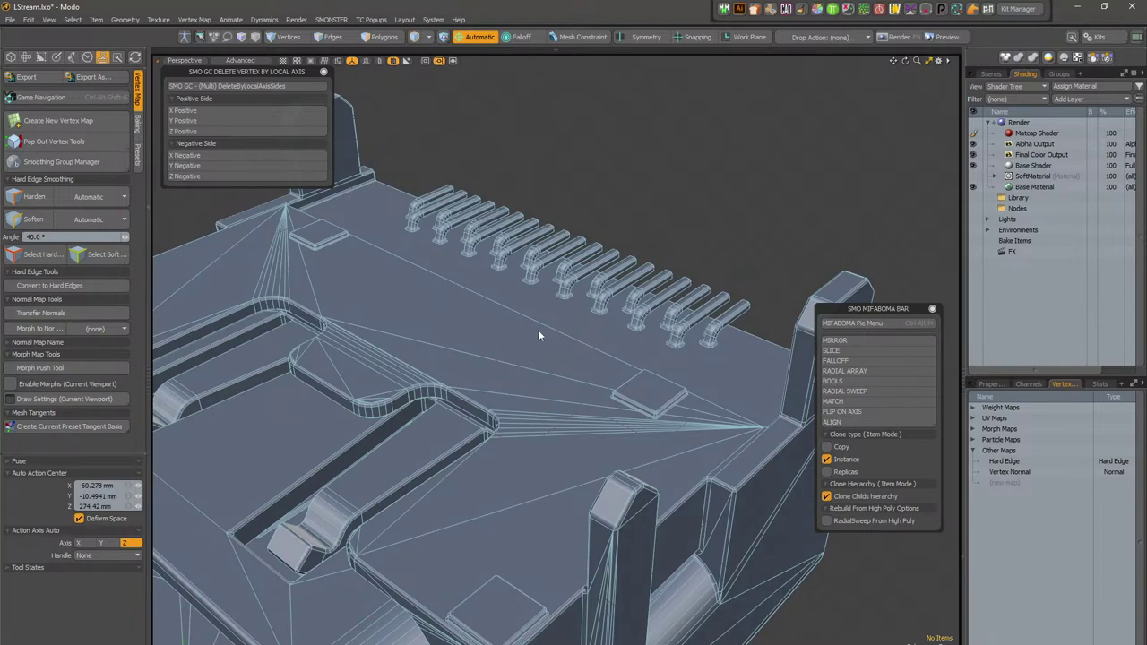
left_click_drag(545, 336, 590, 313, "alt")
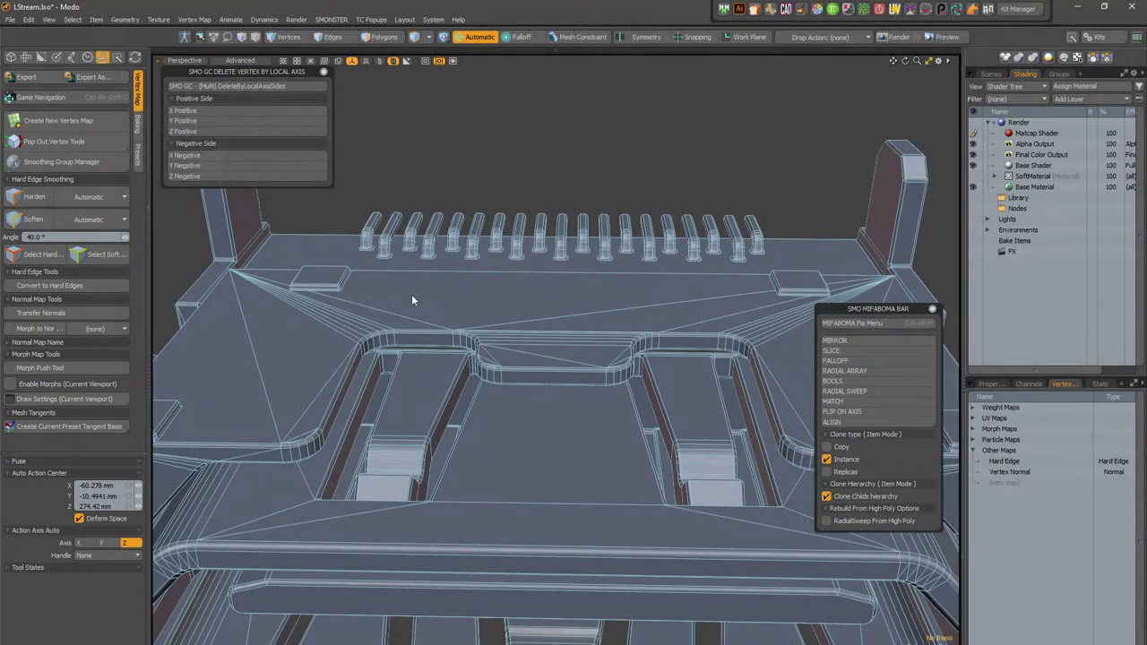
left_click_drag(250, 276, 539, 398, "alt")
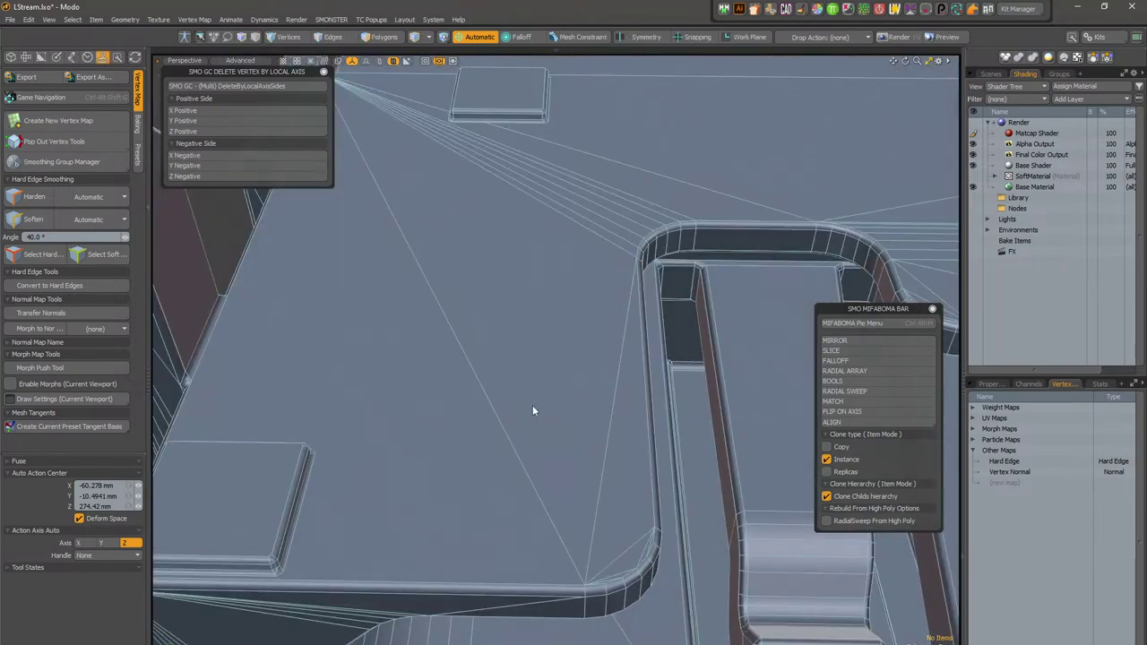
Step: Select the large triangular polygon beside the connector's slot and split it with Edge Slice, starting at 49% along its slot-side edge
key("4")
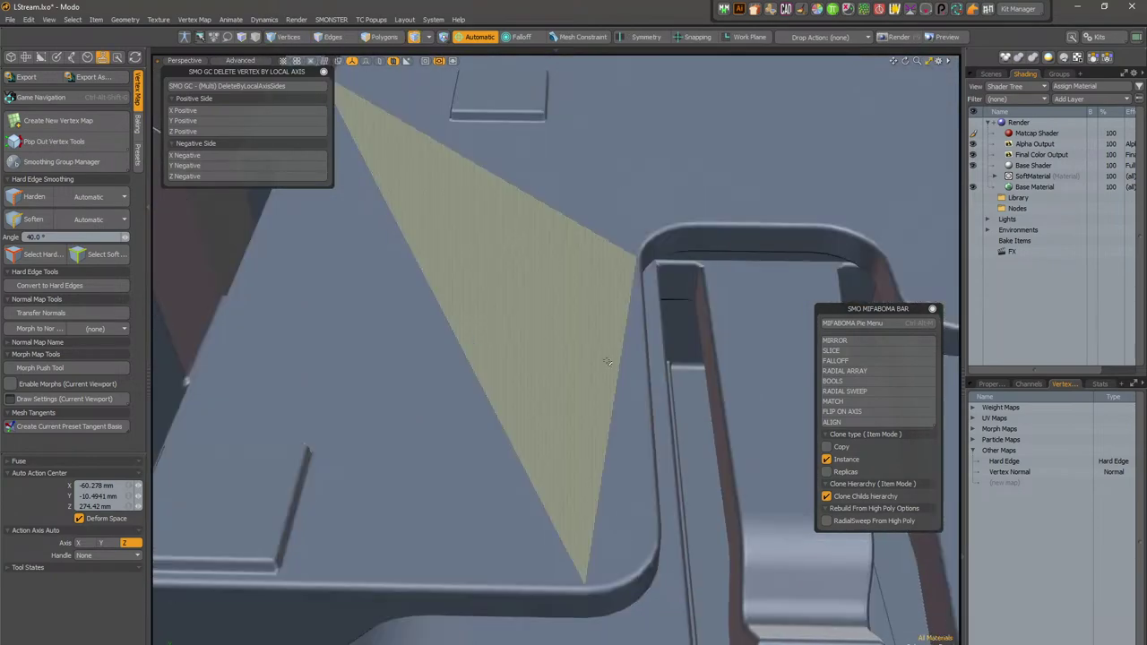
key("2")
left_click_drag(617, 402, 567, 374, "alt")
key("3")
left_click(546, 307)
key("alt+c")
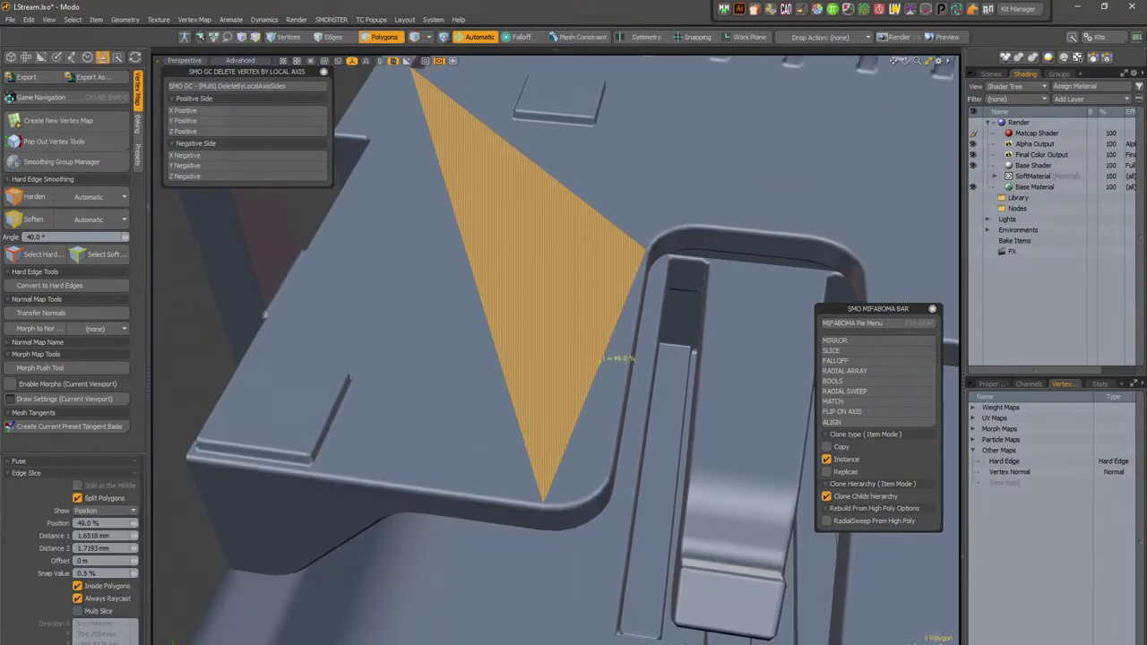
left_click_drag(586, 256, 570, 236, "alt")
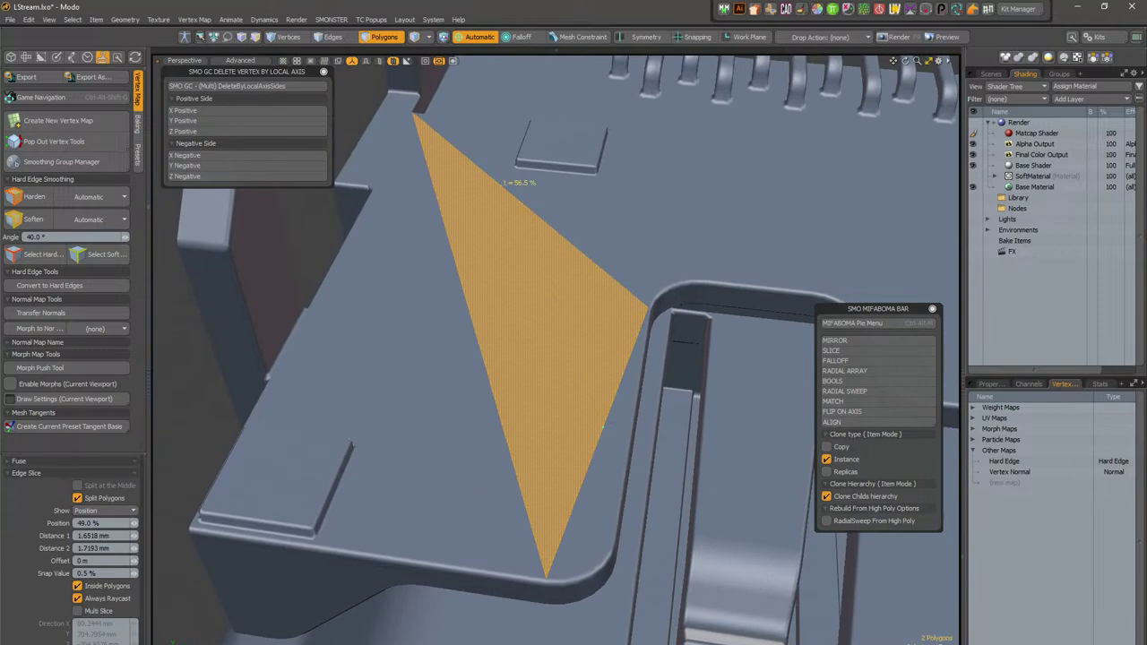
key("q")
left_click_drag(610, 287, 552, 287, "alt")
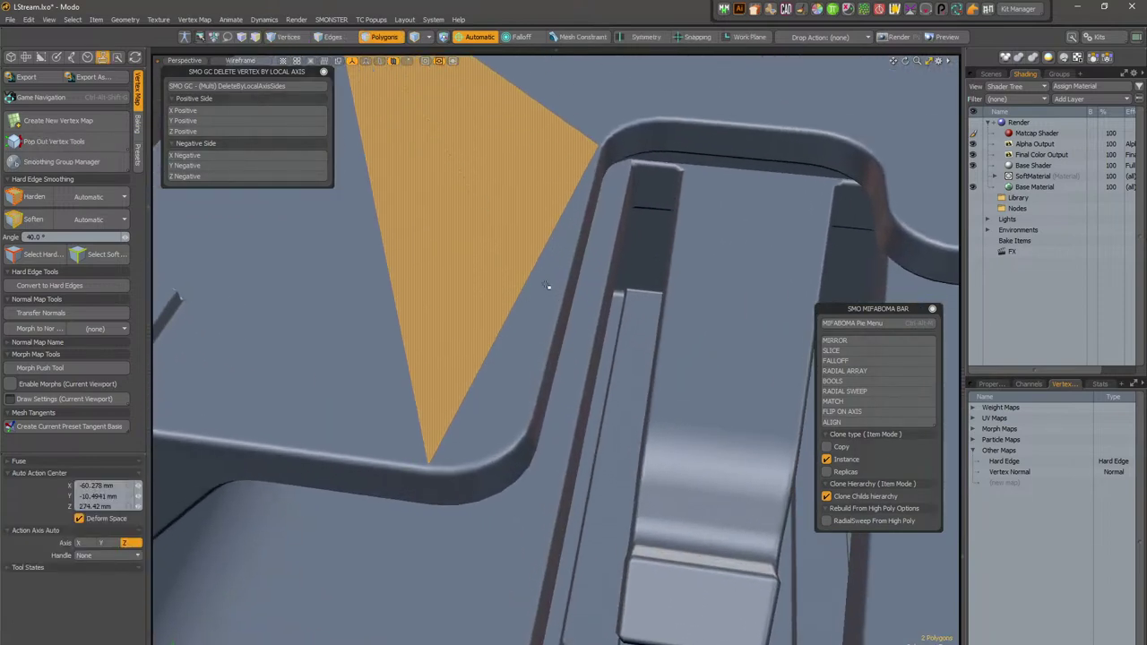
Step: Select the new vertex on the triangle's slot-side edge and move it straight up above the face
key("1")
left_click(527, 276)
left_click_drag(405, 261, 571, 354, "alt")
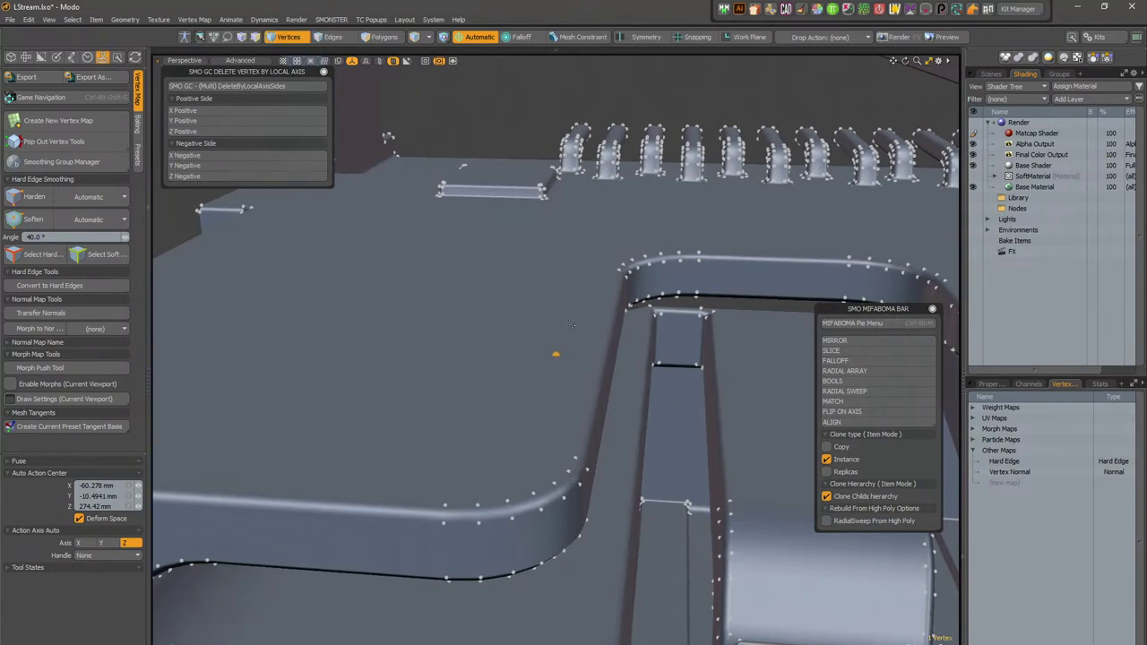
key("w")
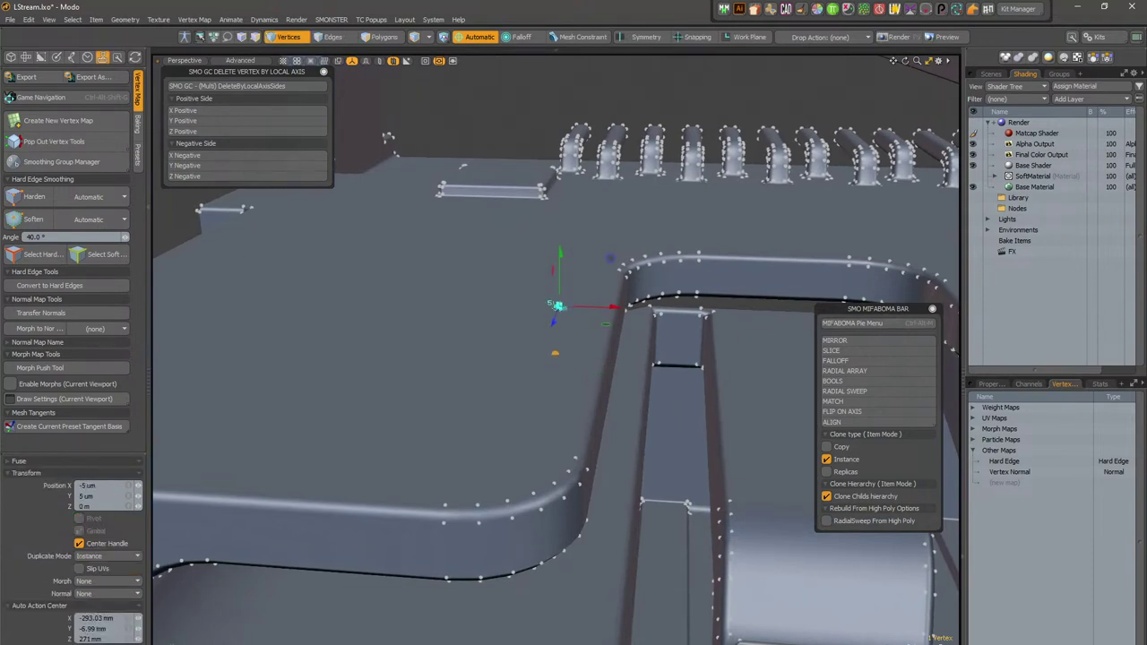
left_click_drag(562, 262, 562, 120)
key("space")
Step: Examine the shading around the raised vertex by selecting and deselecting the polygons beside it
left_click_drag(580, 309, 623, 389, "alt")
key("3")
left_click(604, 362)
left_click(586, 348, "shift")
left_click(587, 348, "ctrl")
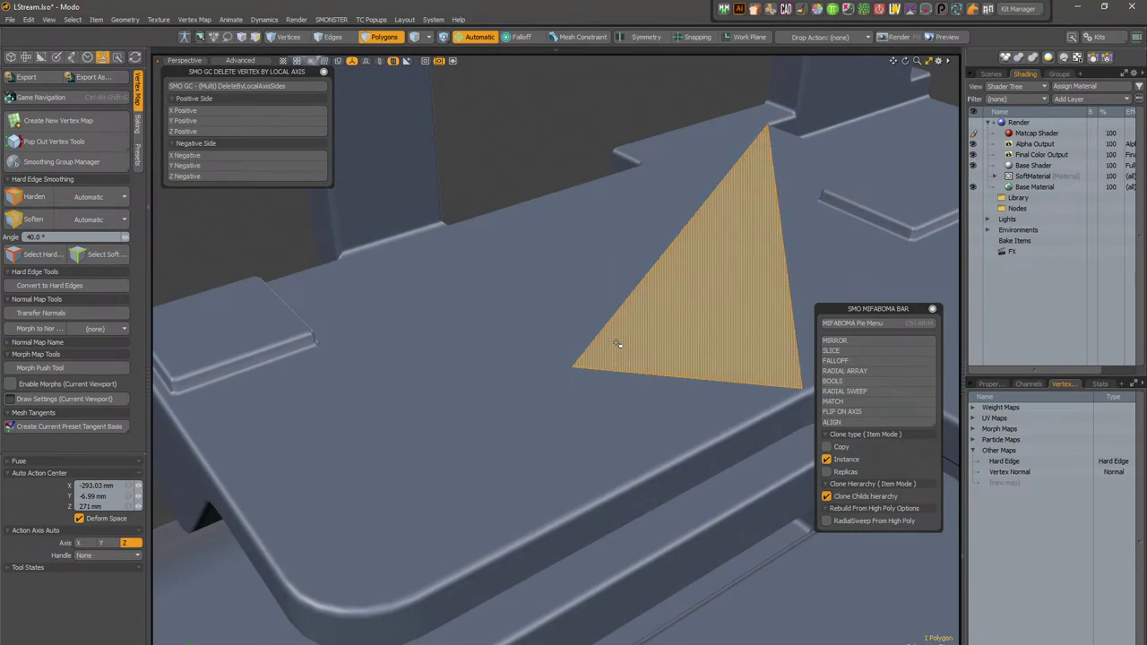
left_click(687, 349, "ctrl")
left_click_drag(689, 350, 605, 313, "alt")
Step: Return to the raised vertex in vertex mode and turn on the display of vertex normals
key("1")
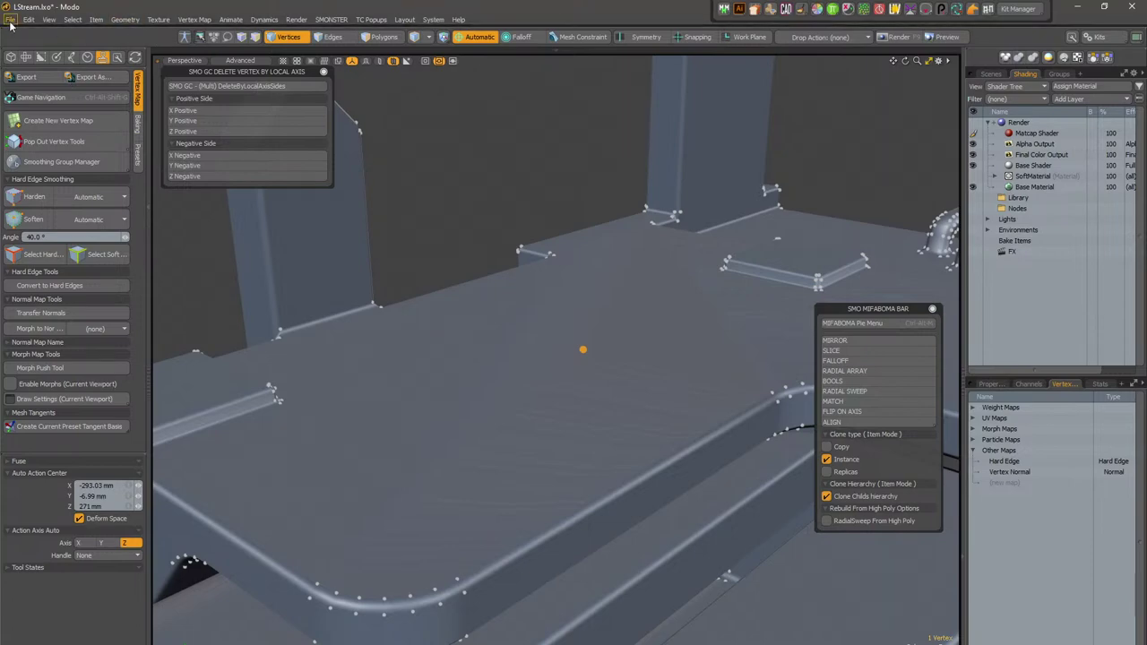
left_click(49, 19)
left_click(95, 170)
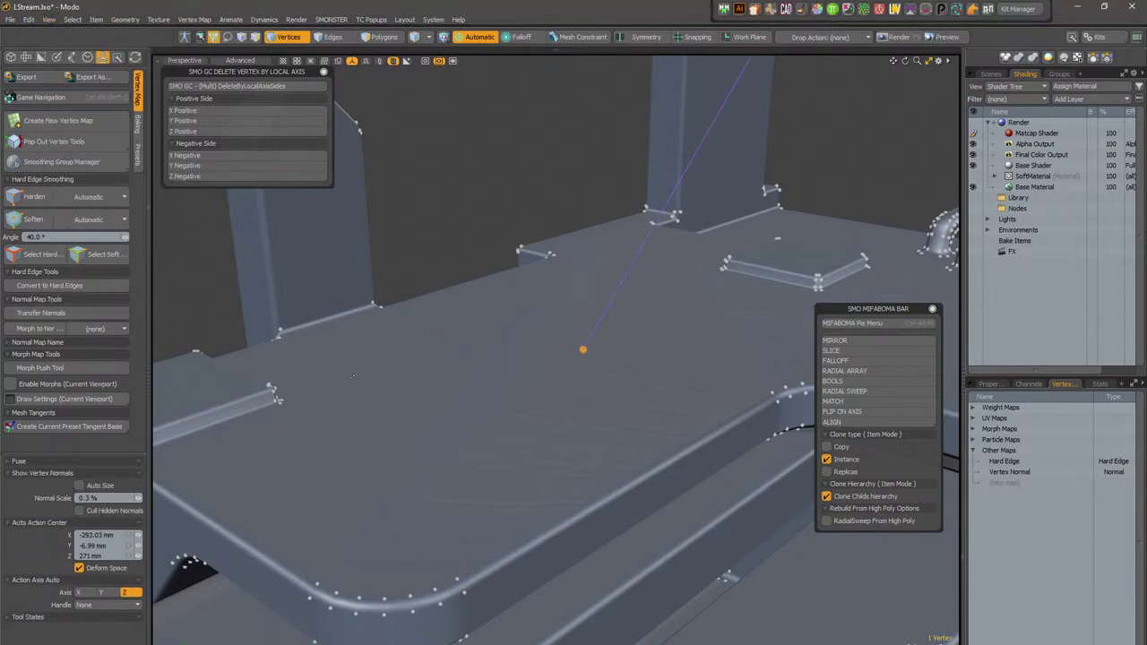
left_click_drag(672, 361, 545, 438, "alt")
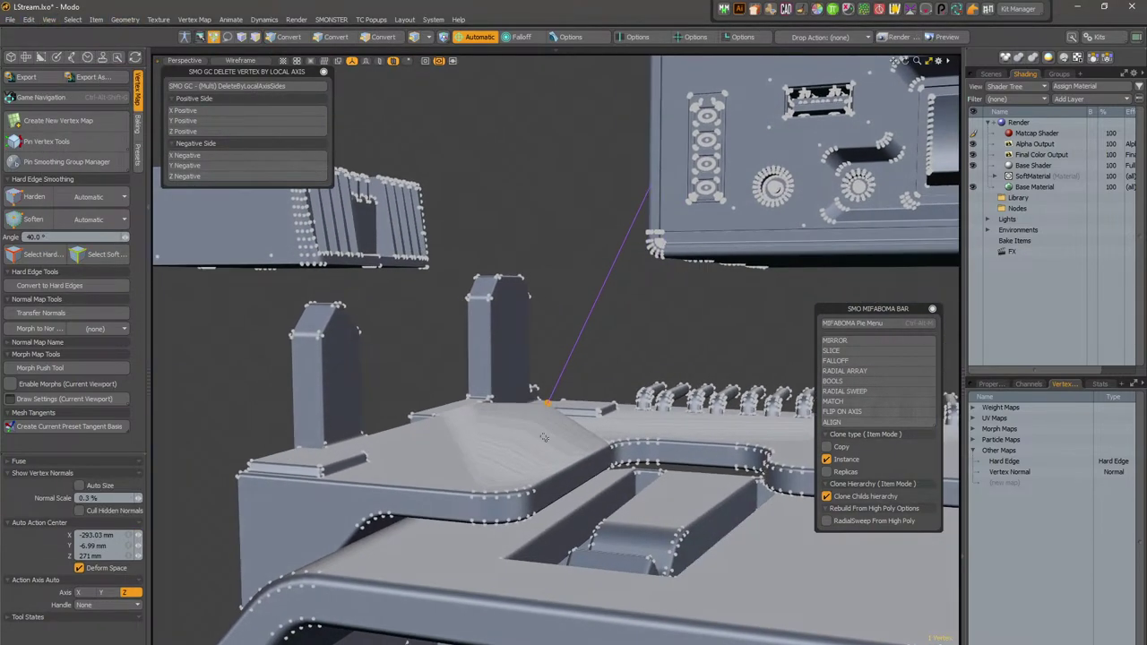
Step: Isolate the HDMI connector and compare the normals of the raised vertex and the vertex at the plate's rounded corner, selecting both
key("5")
key("shift+h")
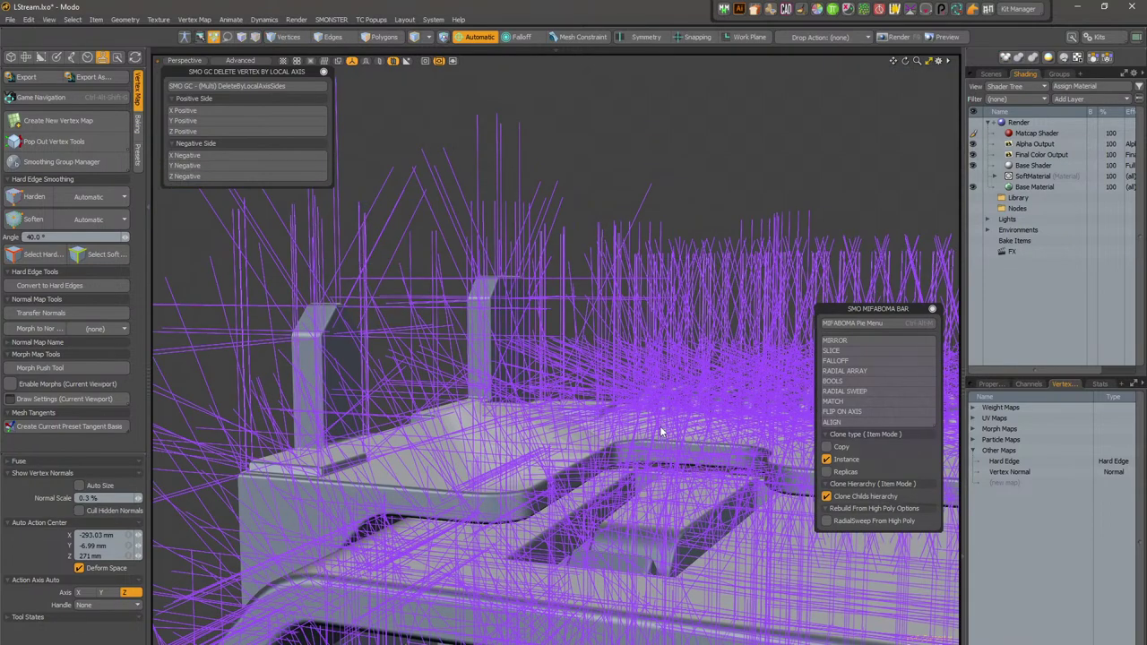
key("1")
left_click_drag(576, 390, 671, 132, "alt")
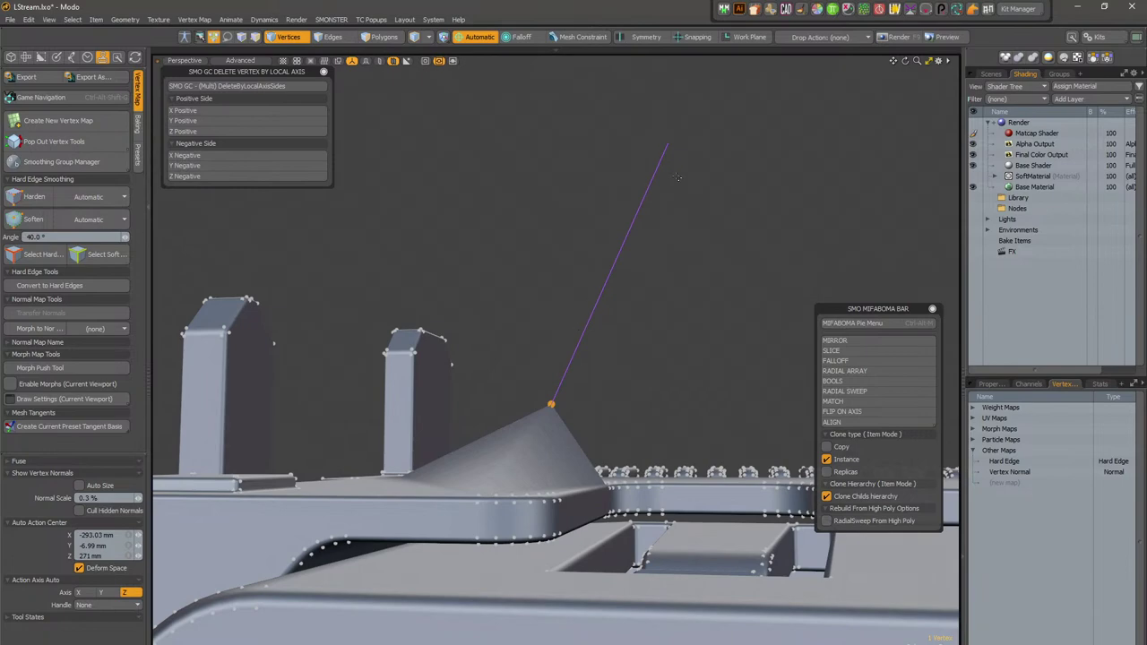
left_click_drag(587, 359, 633, 347, "alt")
left_click_drag(525, 516, 350, 497, "alt")
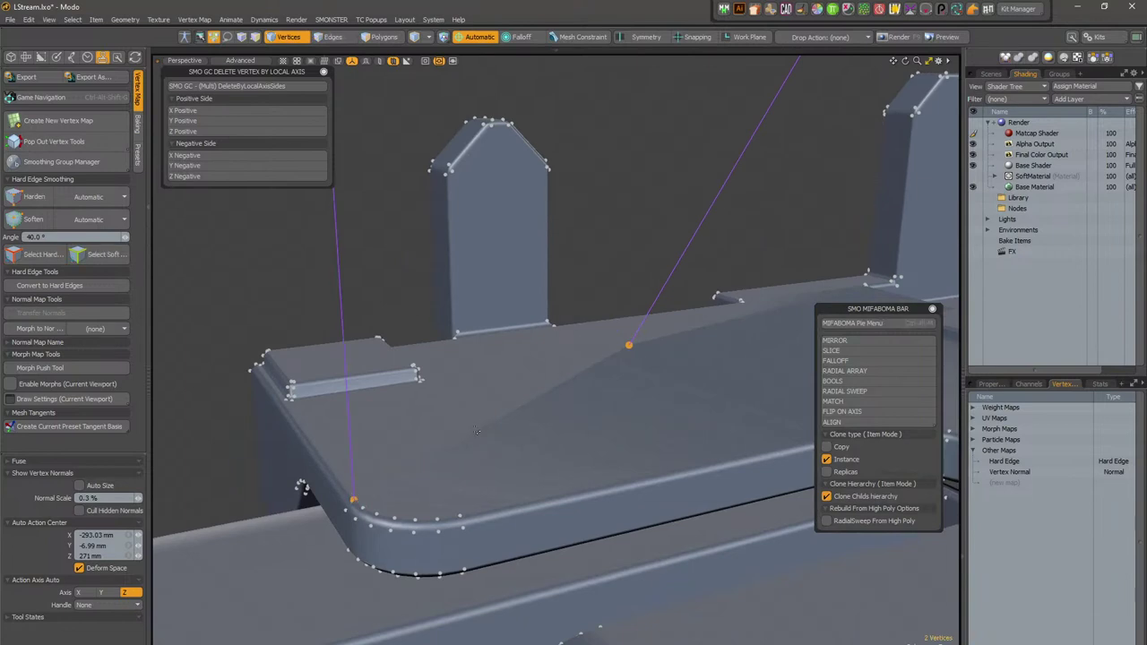
left_click_drag(483, 451, 473, 407, "alt")
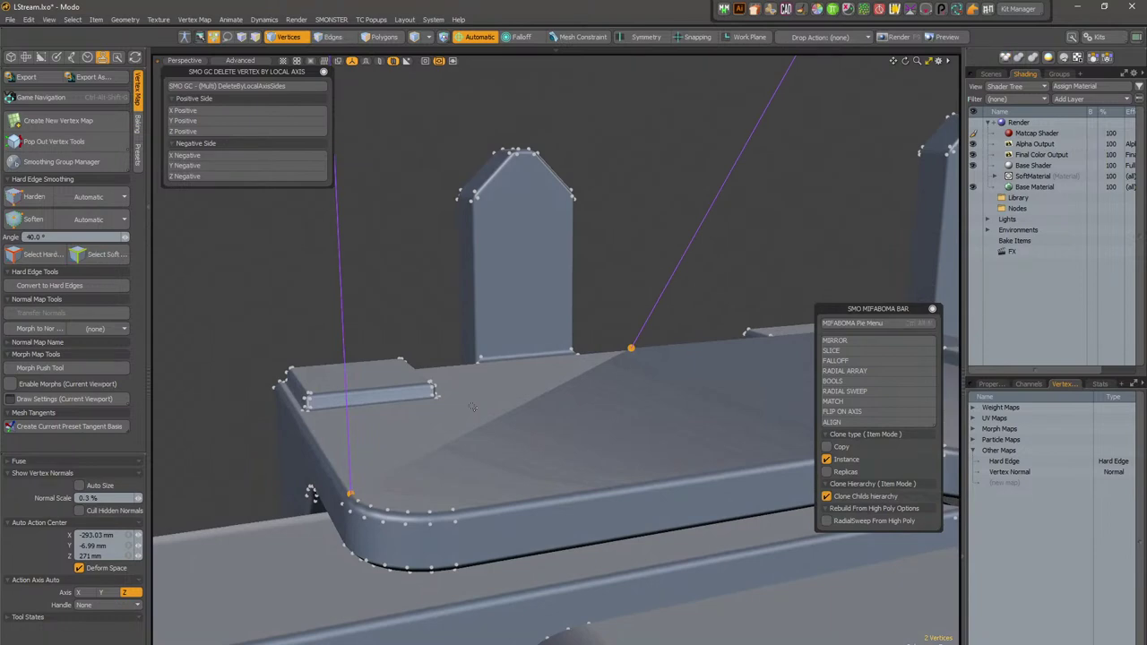
key("ctrl+w")
left_click(548, 421)
left_click_drag(532, 383, 474, 332, "alt")
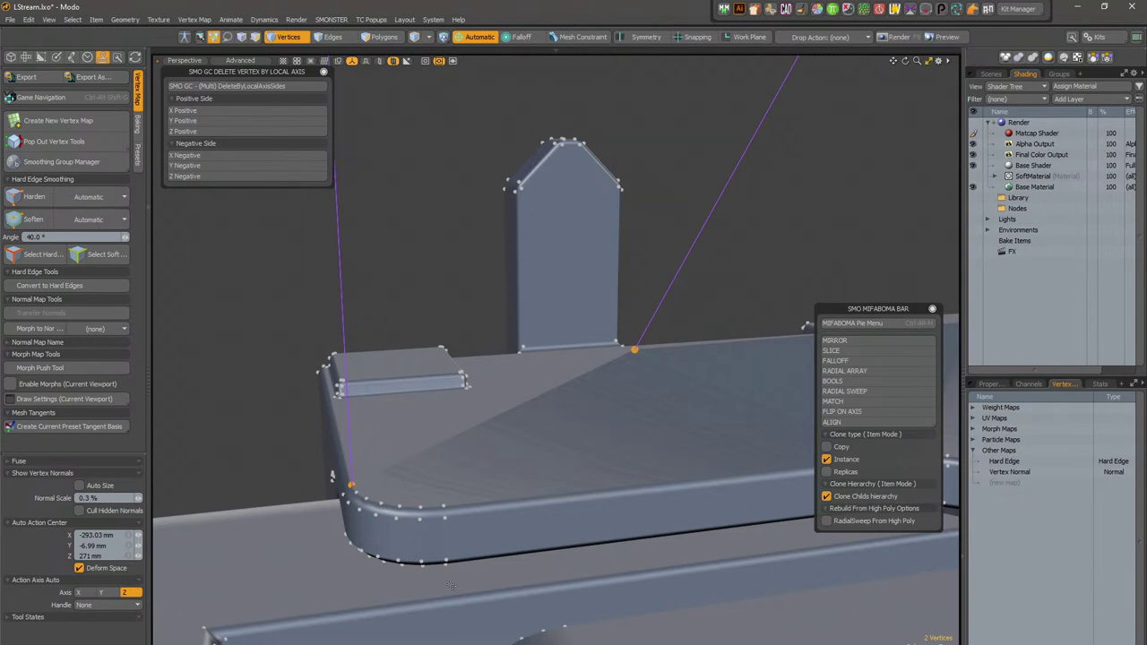
left_click_drag(285, 447, 302, 453, "alt+shift")
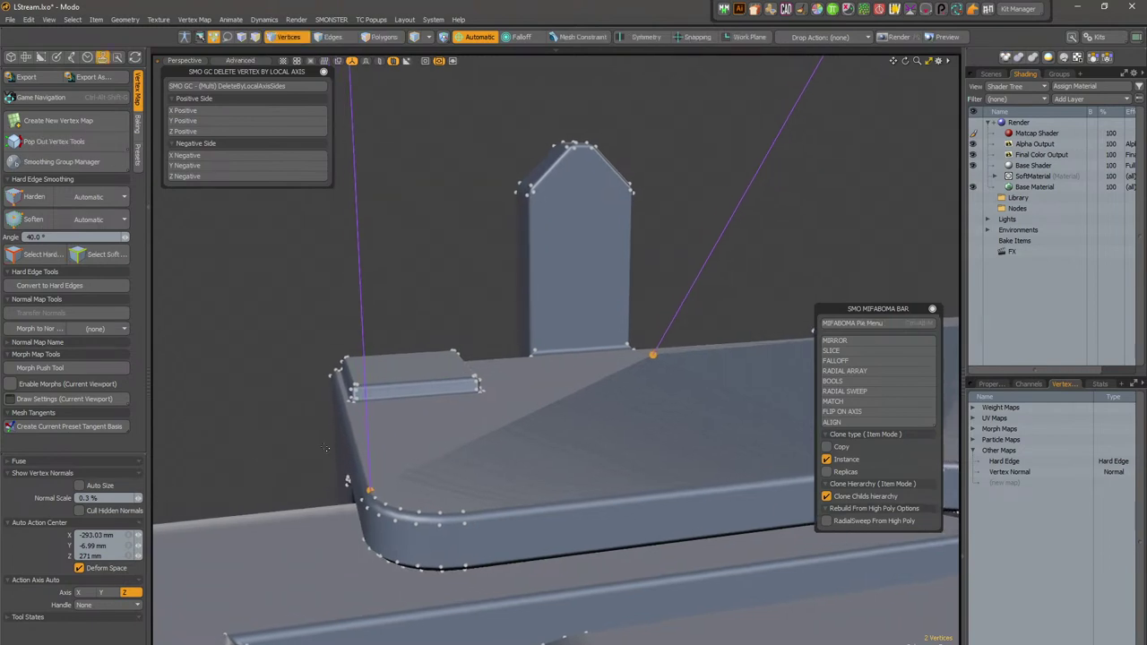
Step: Join the raised vertex with the vertex at the plate's rounded corner
key("5")
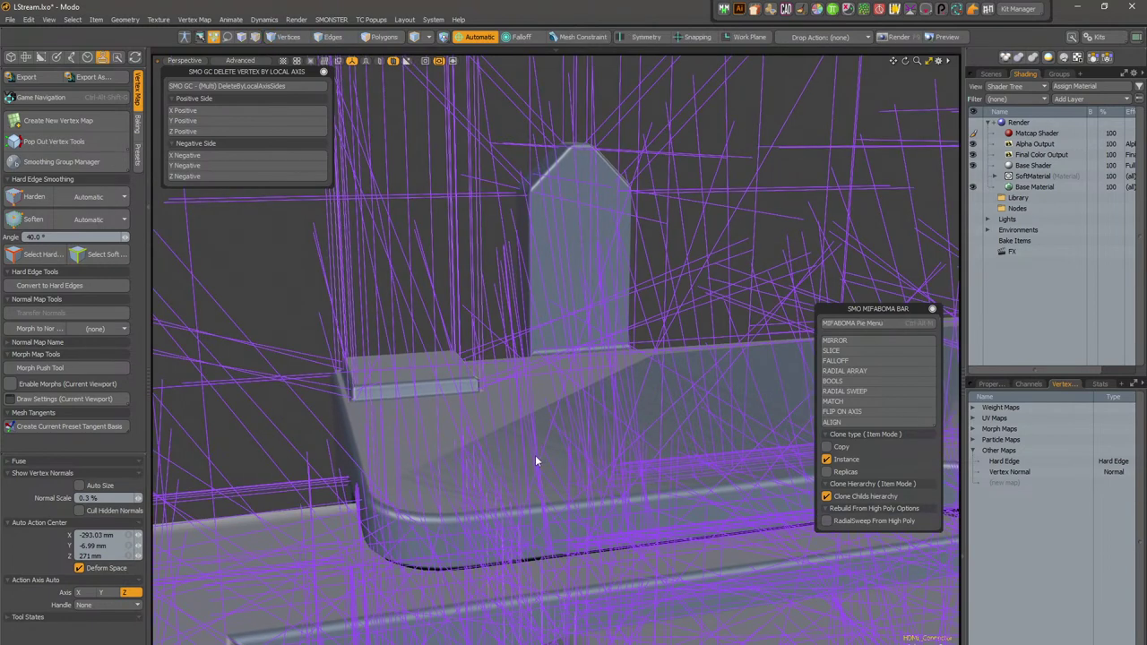
key("1")
left_click(613, 395)
left_click(653, 354)
left_click_drag(574, 394, 600, 405, "alt")
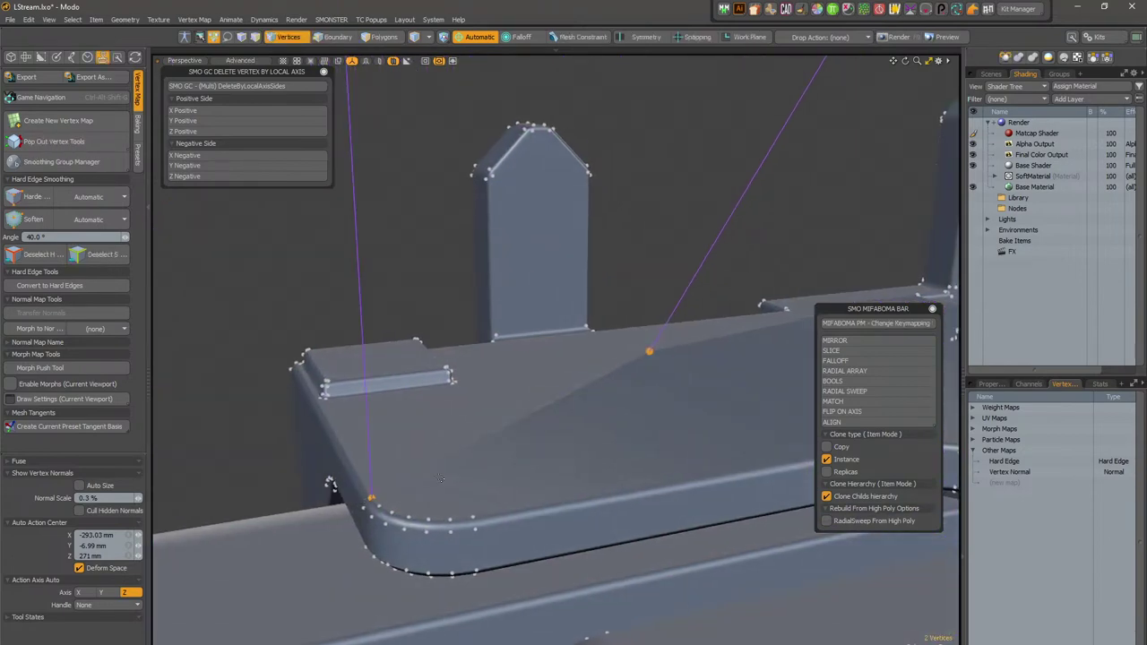
key("Home")
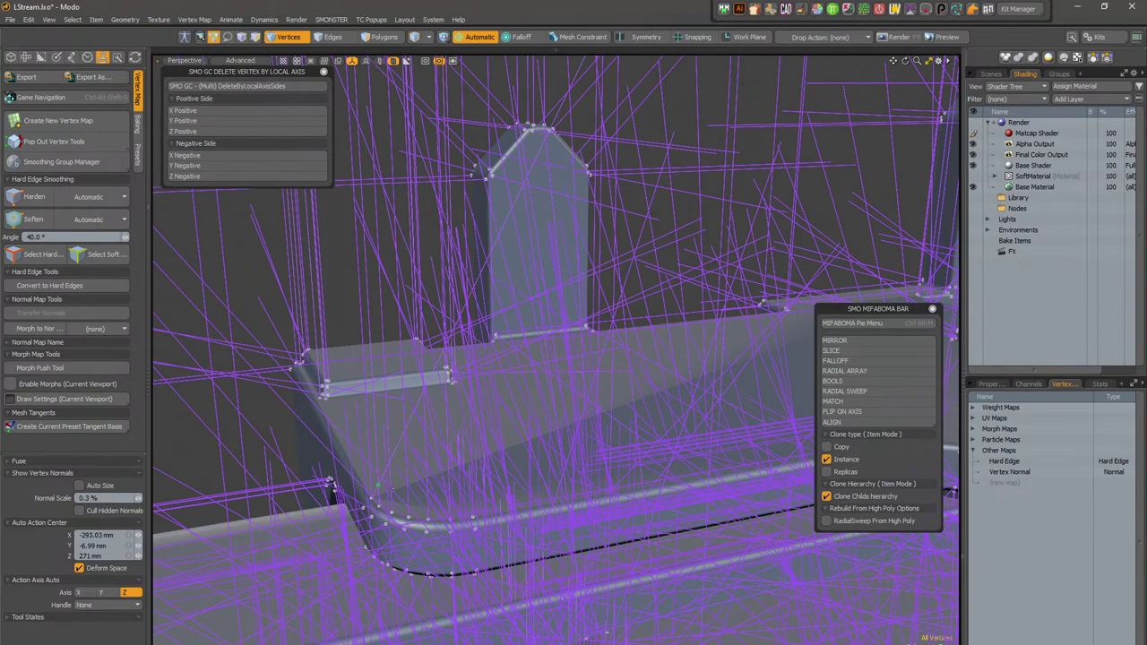
Step: Examine the vertex normals and shading at the joined corner by selecting its vertex and the adjoining triangular polygon
scroll(417, 484, "up", 2)
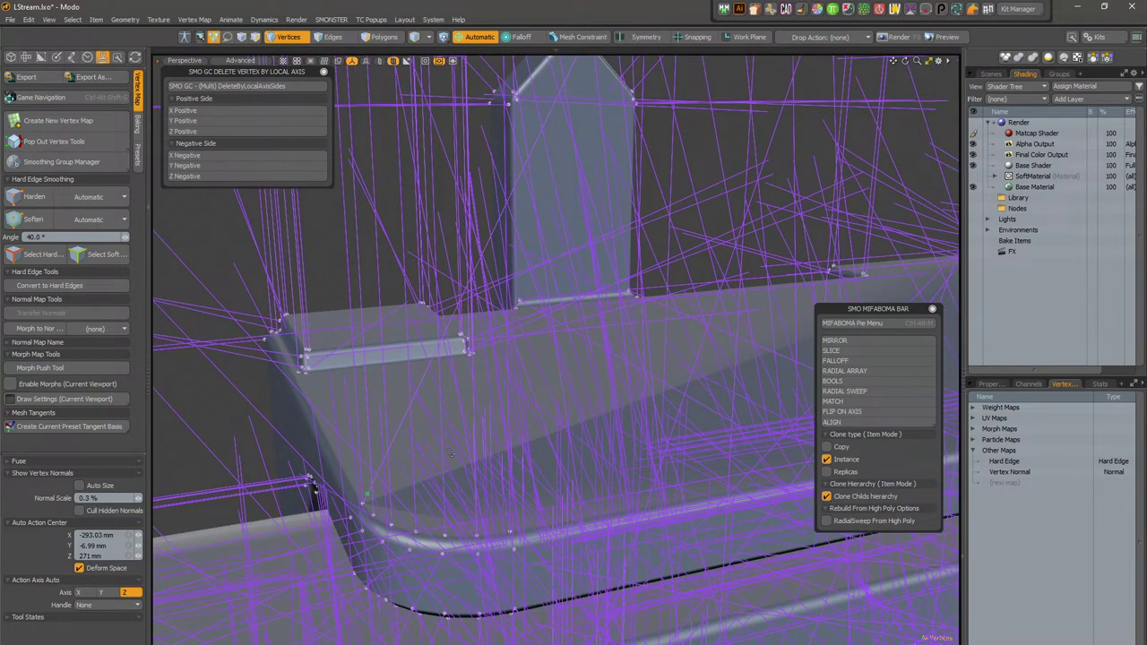
key("space")
key("space")
key("space")
left_click(366, 498)
left_click_drag(366, 498, 510, 454, "alt")
left_click_drag(497, 299, 606, 448, "alt")
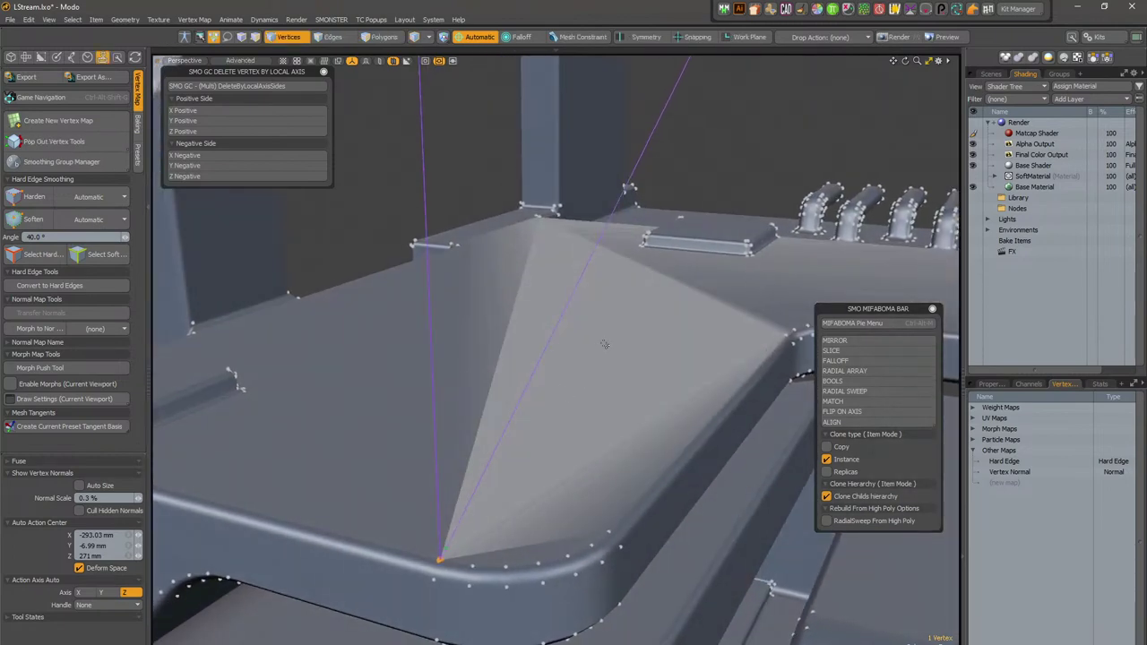
key("3")
left_click(544, 457)
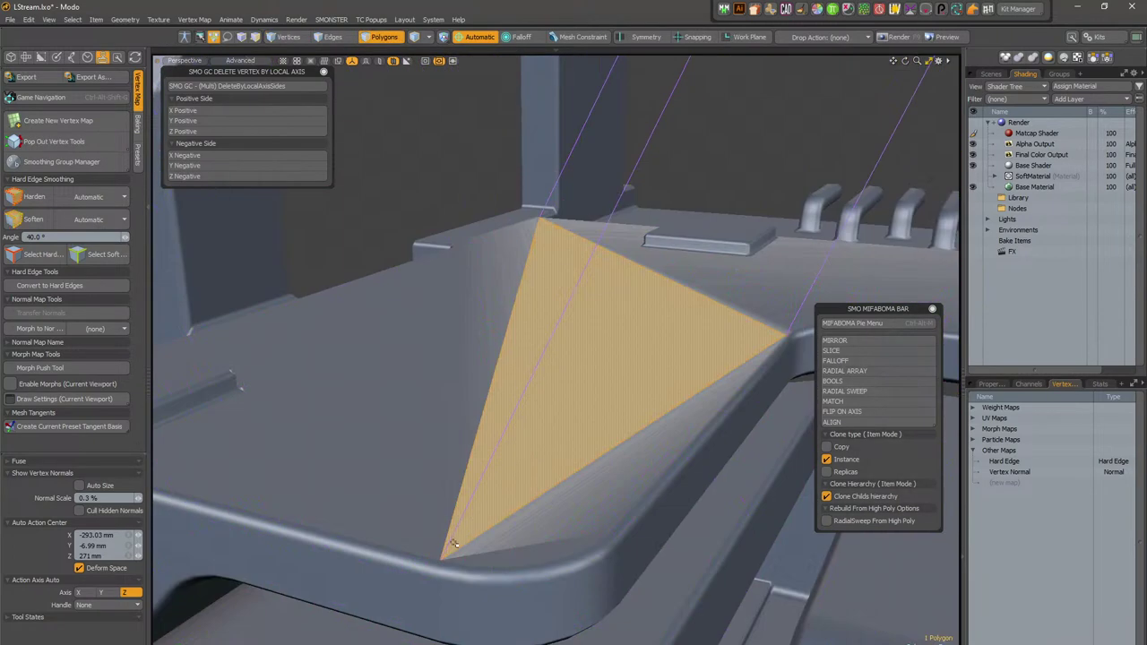
left_click_drag(593, 461, 511, 380, "ctrl+alt")
Step: Start a new scene and add a cube, selecting all its polygons
left_click(9, 19)
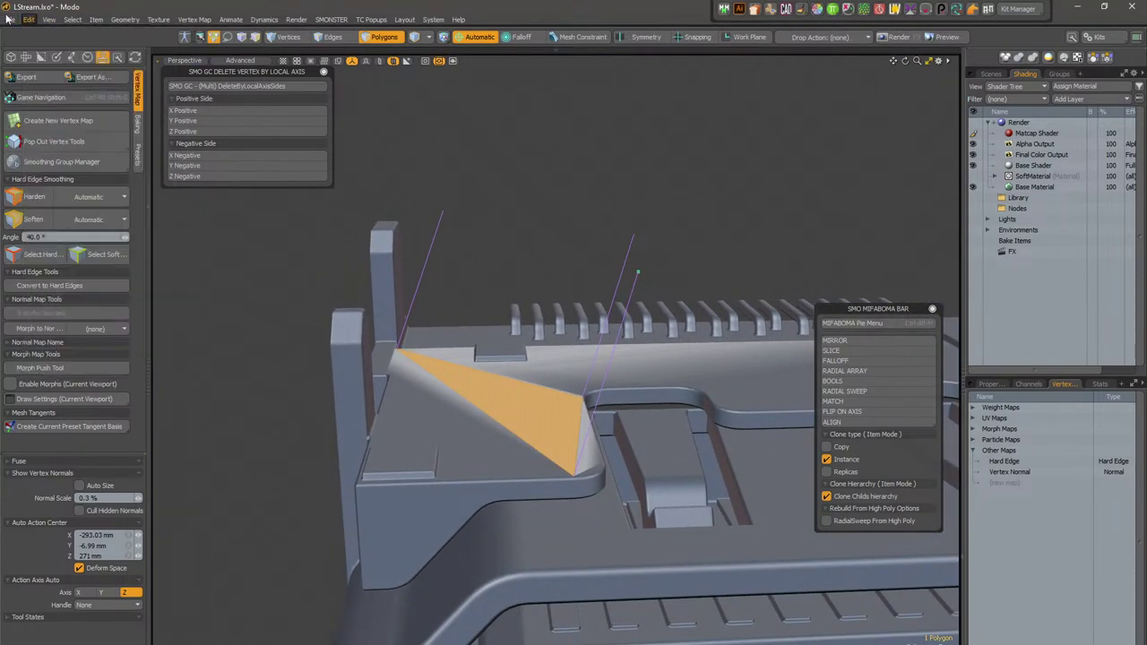
left_click(21, 56)
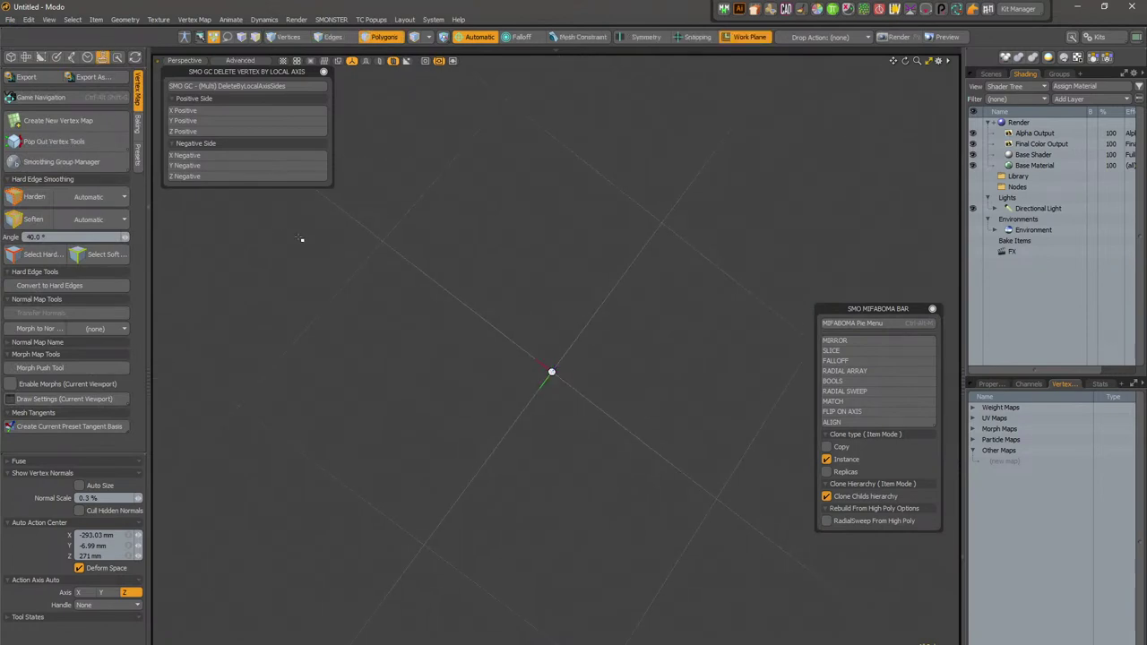
key("F2")
left_click(154, 164, "shift")
left_click(266, 89)
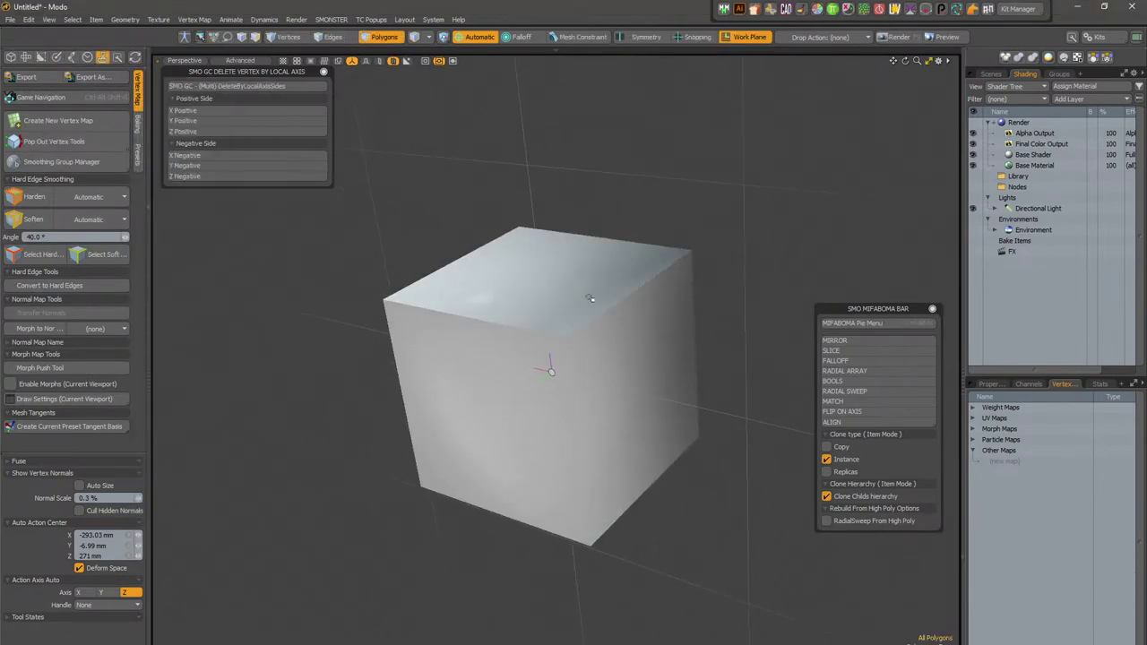
left_click(594, 293)
double_click(557, 339)
left_click_drag(576, 289, 582, 295, "alt")
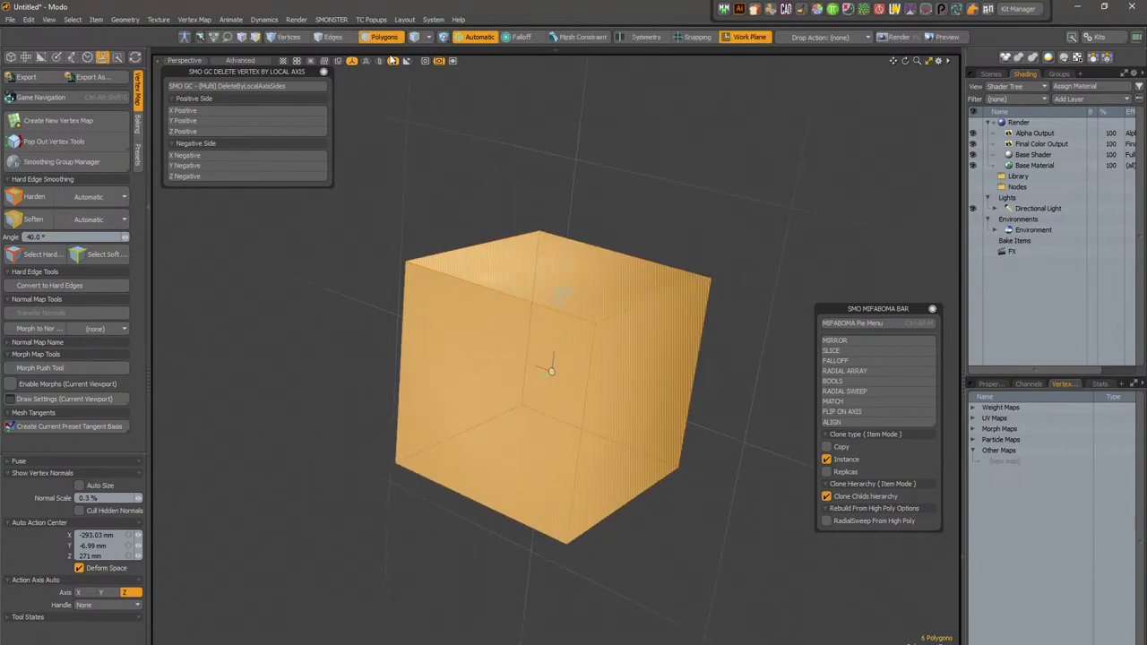
Step: Select all the cube's edges and apply Harden Edges to them
left_click(335, 37)
key("ctrl+a")
left_click_drag(744, 69, 668, 243, "alt")
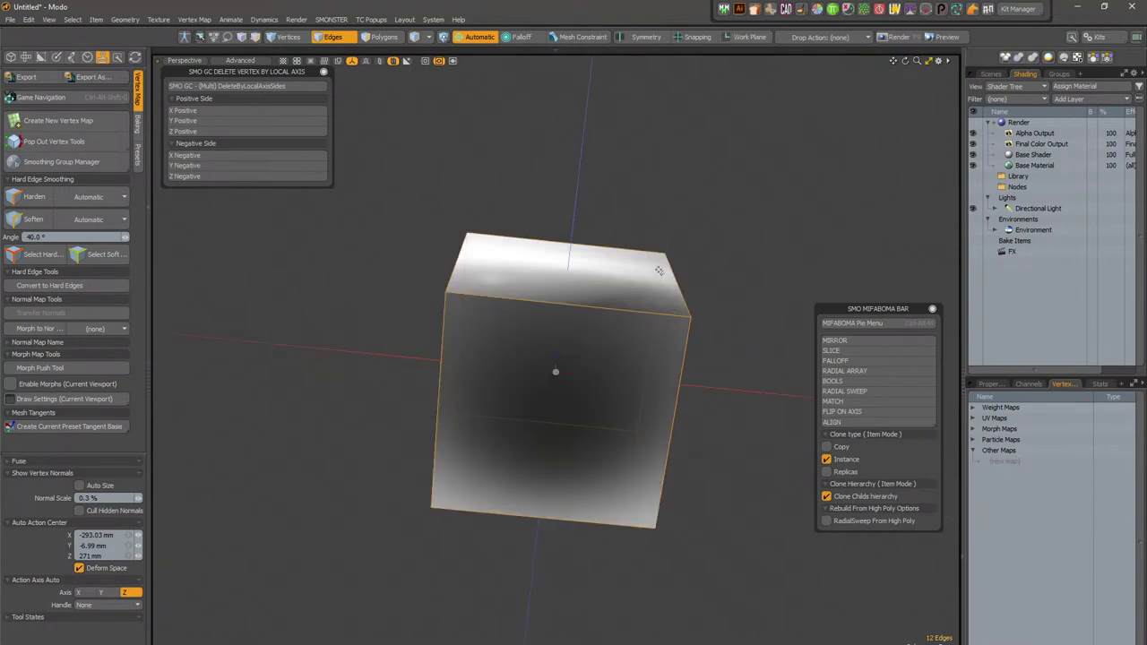
right_click(609, 309)
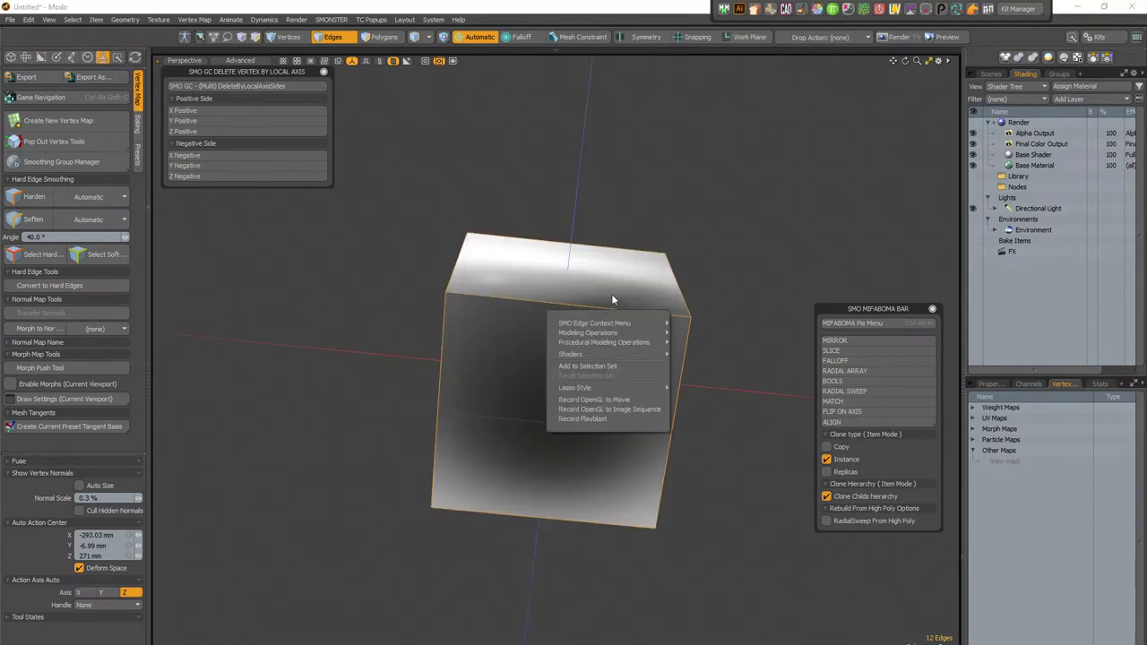
left_click(610, 297)
right_click(611, 311)
mouse_move(614, 319)
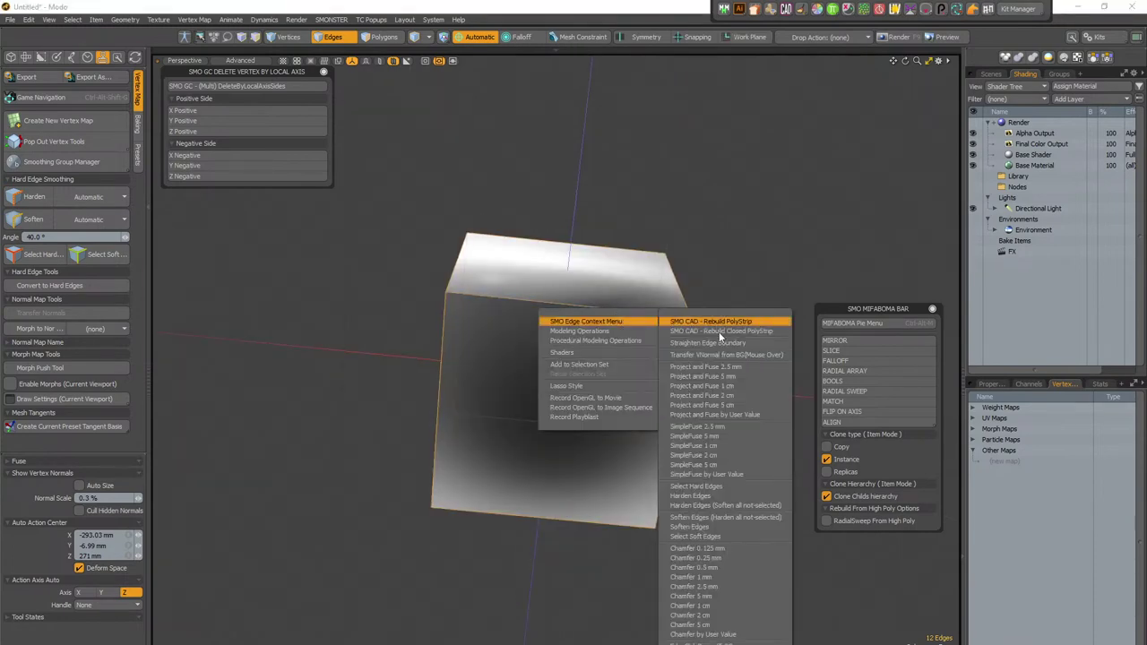
left_click(714, 498)
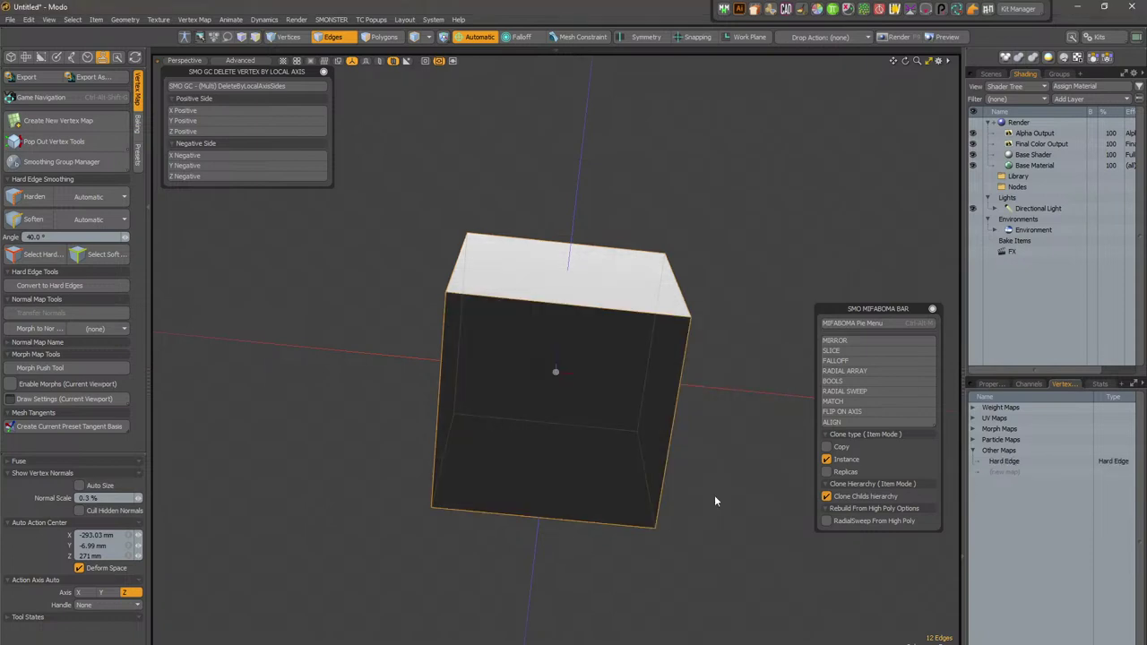
Step: Add a Vertex Normal map to the cube's mesh alongside its Hard Edge map
right_click(594, 287)
mouse_move(635, 299)
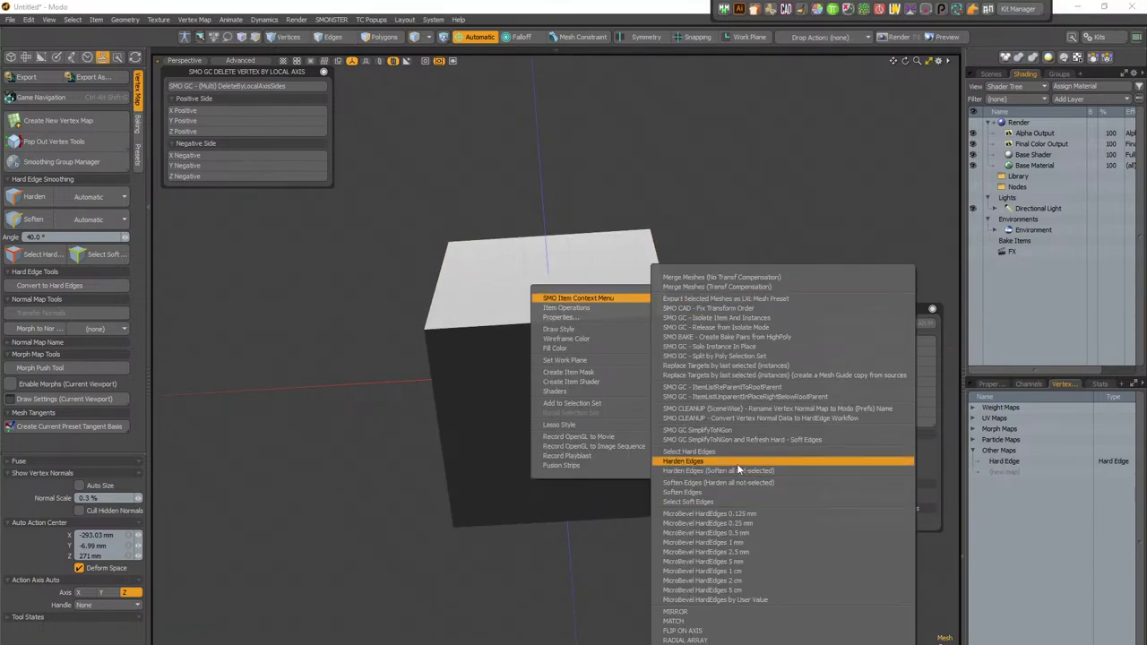
key("Escape")
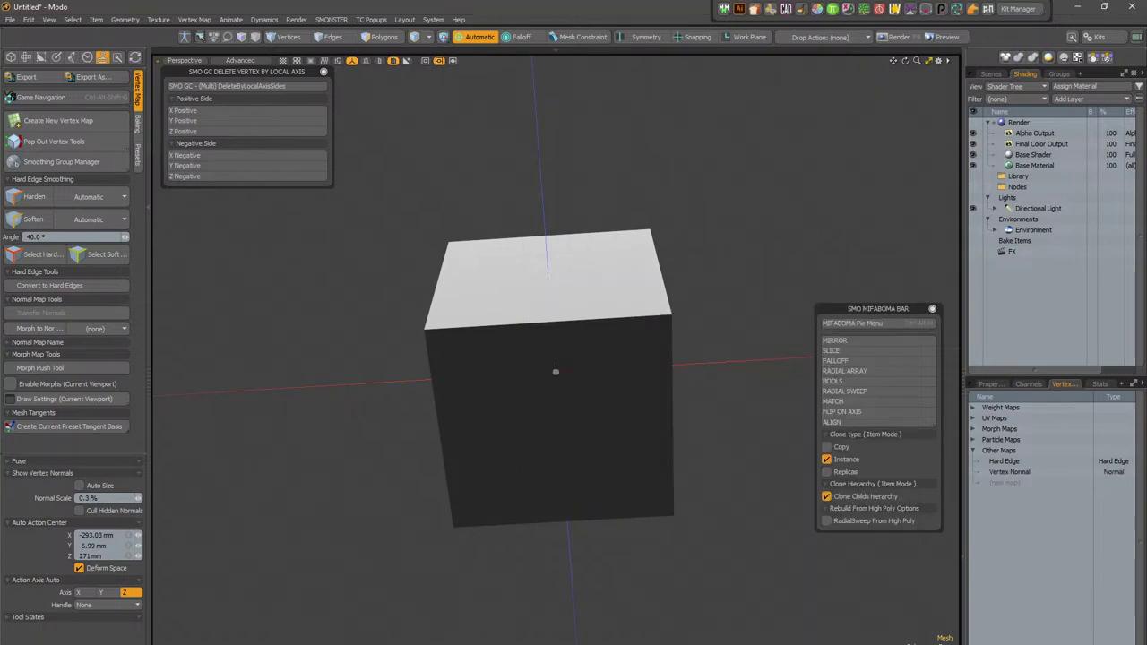
Step: Select the Vertex Normal map and the cube's top polygon to inspect the normals
left_click_drag(656, 417, 596, 329, "alt")
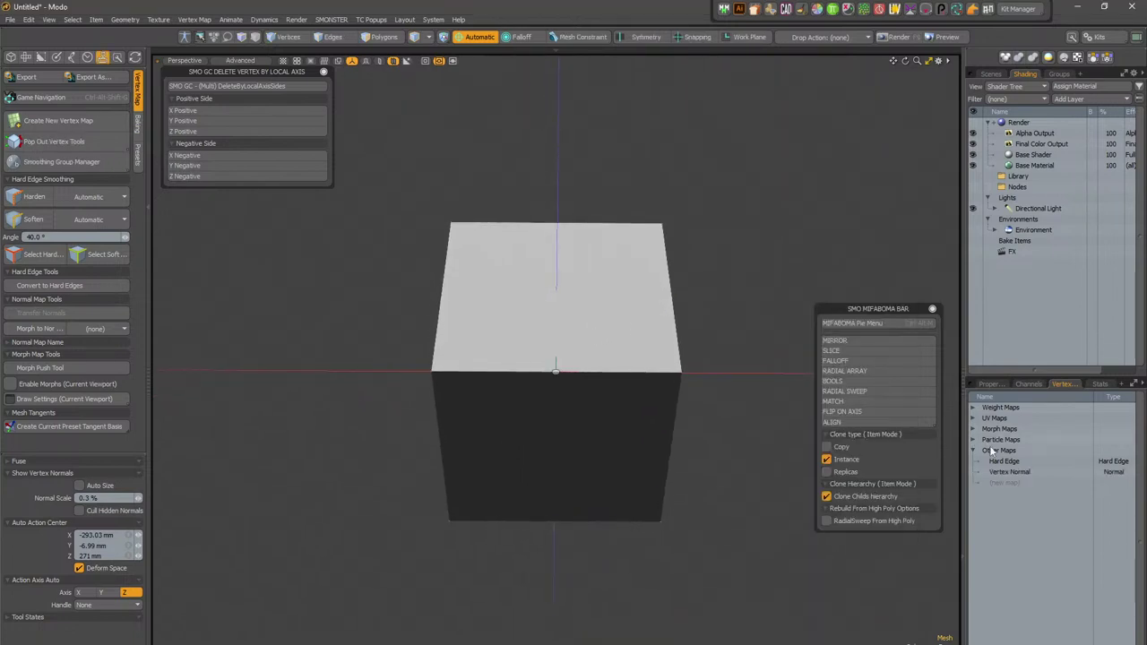
left_click(1014, 475)
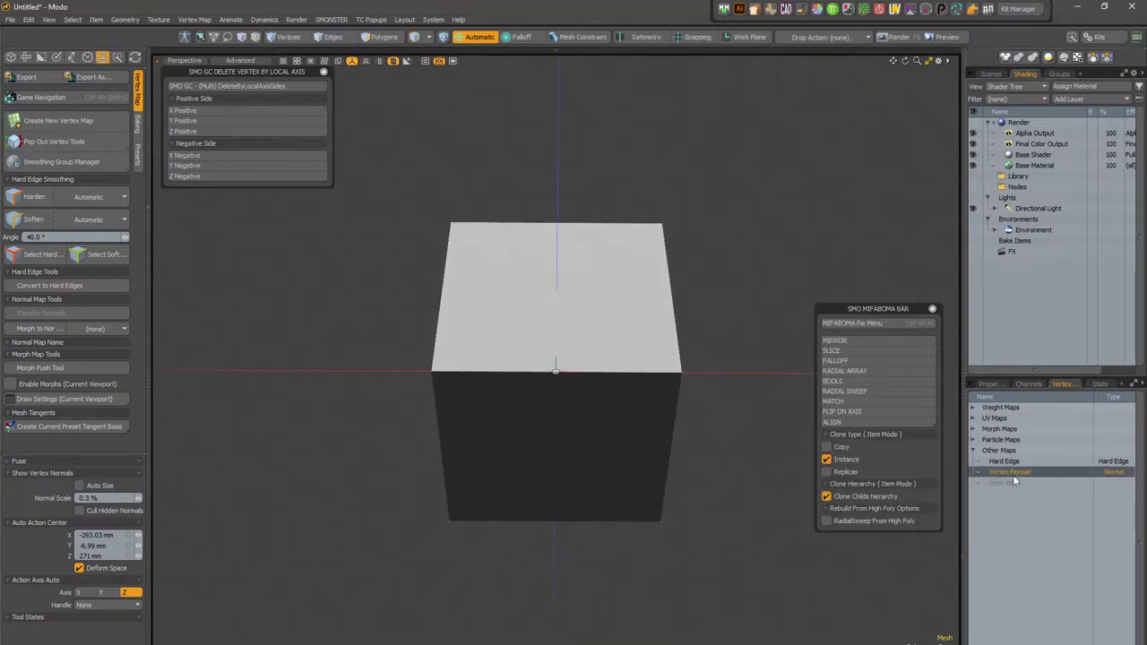
left_click(45, 21)
left_click(236, 197)
key("3")
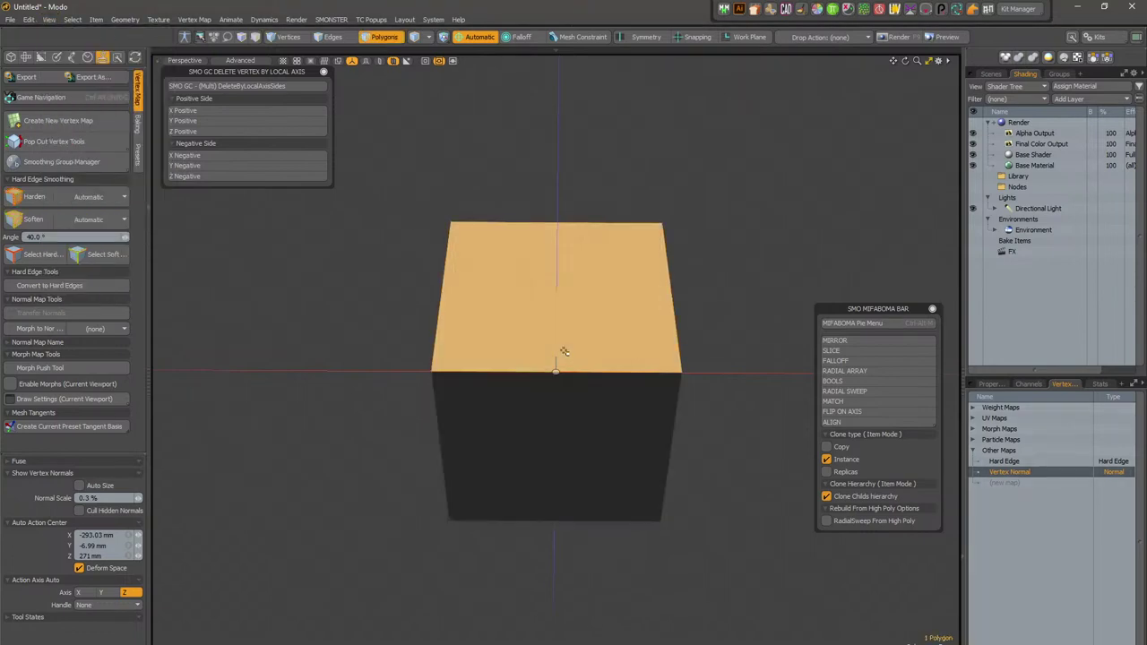
left_click_drag(564, 352, 717, 367, "alt")
Step: Delete the cube's Hard Edge map and view its shading in item mode
right_click(1024, 460)
left_click(1012, 472)
left_click(659, 296)
key("5")
left_click_drag(631, 377, 589, 378, "alt")
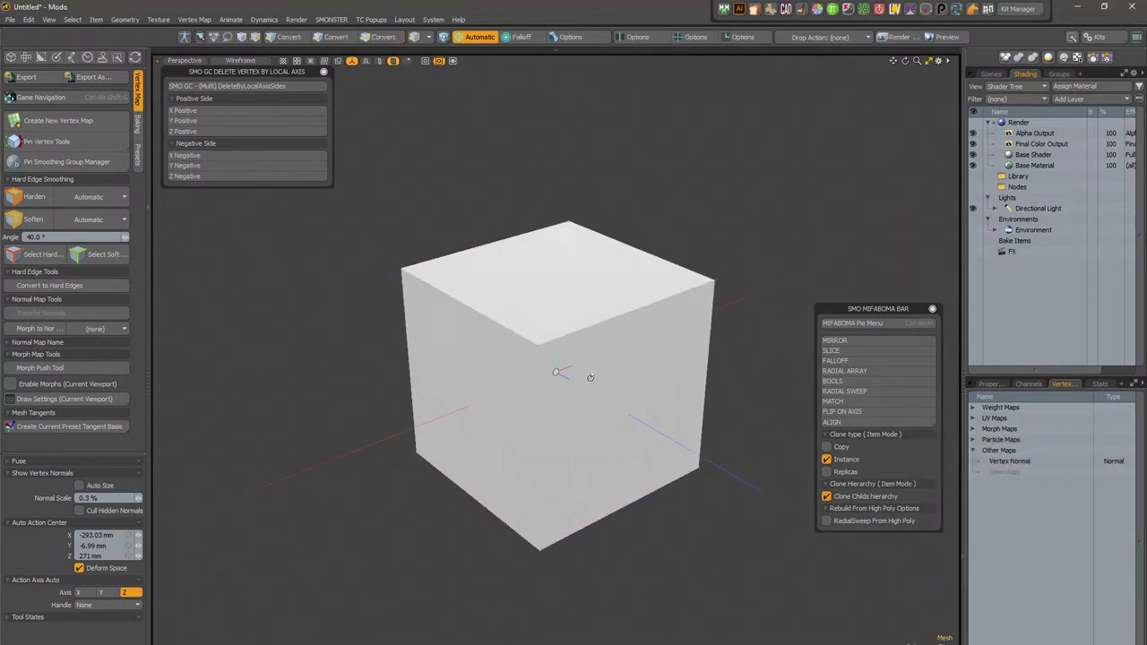
Step: Select all the cube's polygons to examine its vertex normals
key("1")
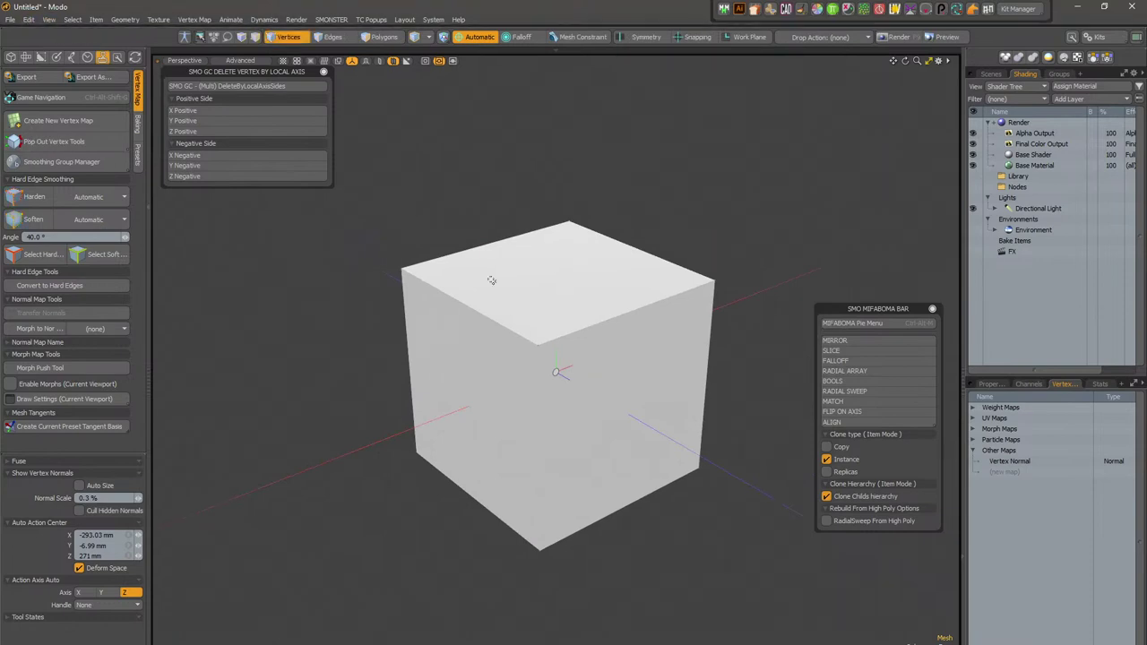
key("F1")
key("F2")
scroll(631, 319, "up", 1)
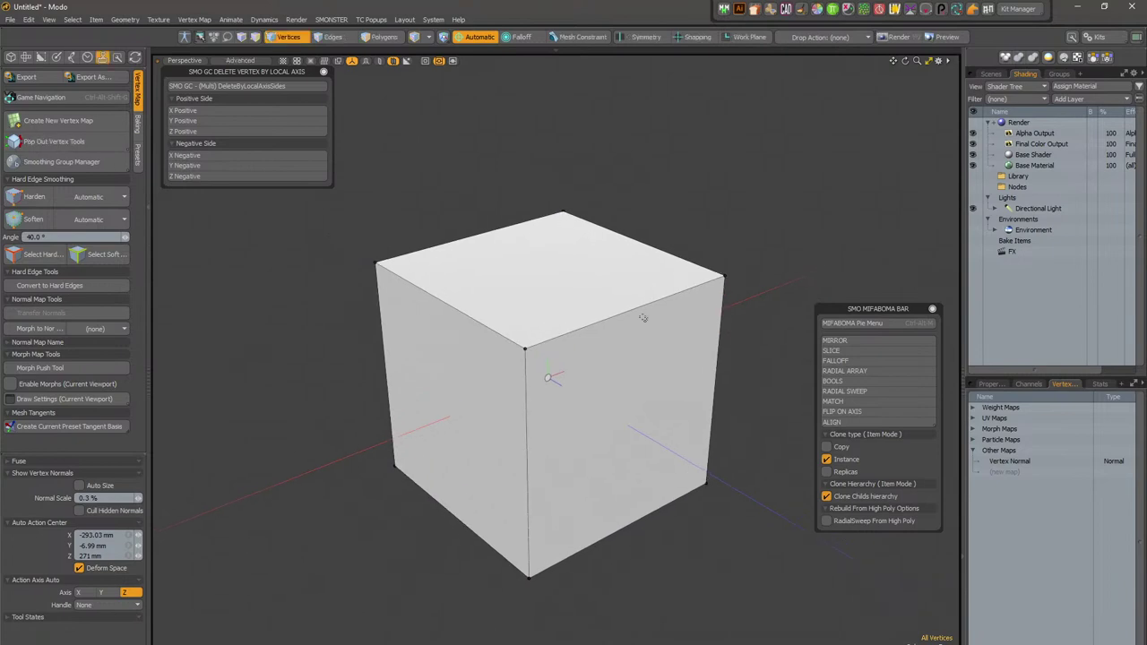
key("5")
key("3")
double_click(540, 305)
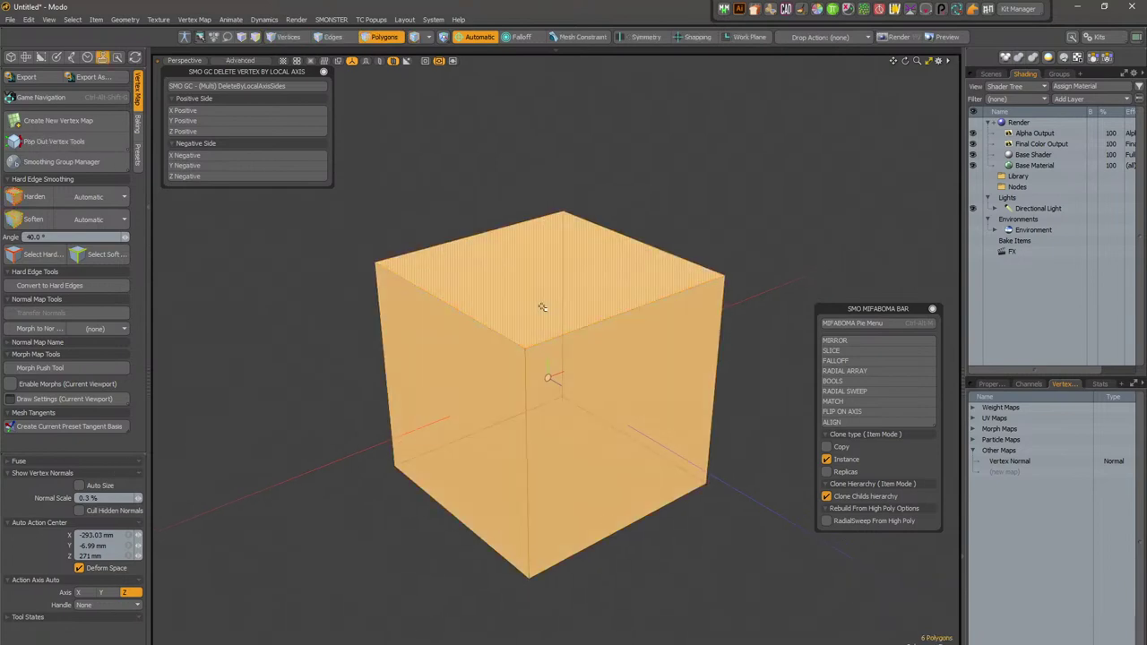
Step: Check that vertex normals are shown and turn on Auto Size for their display
left_click(49, 20)
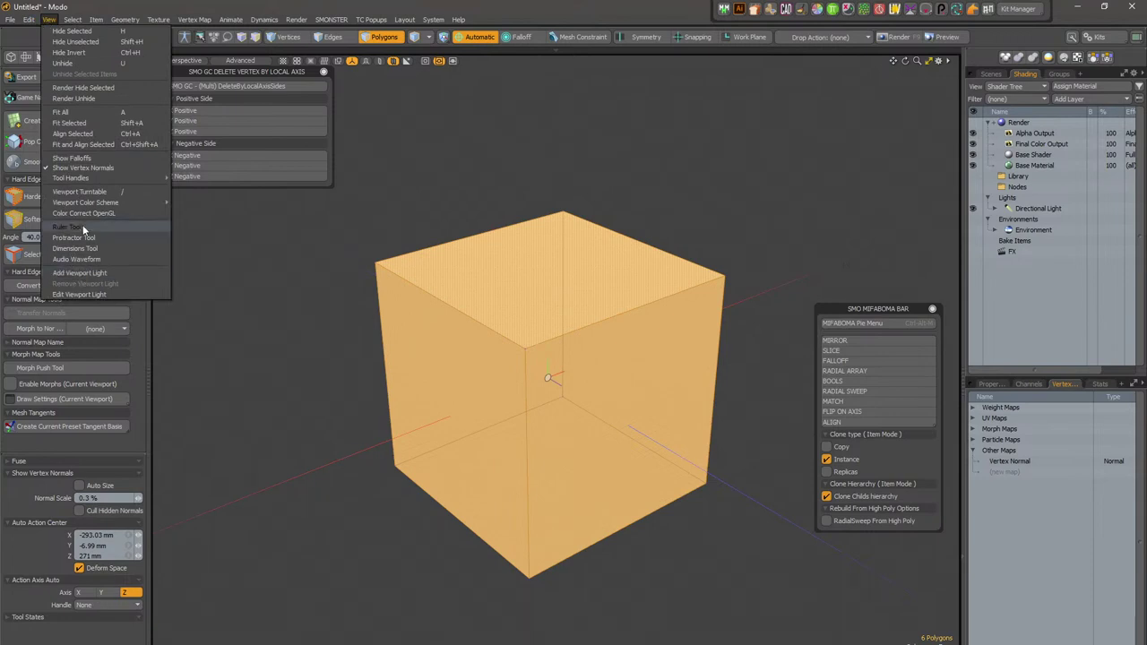
key("Escape")
key("Escape")
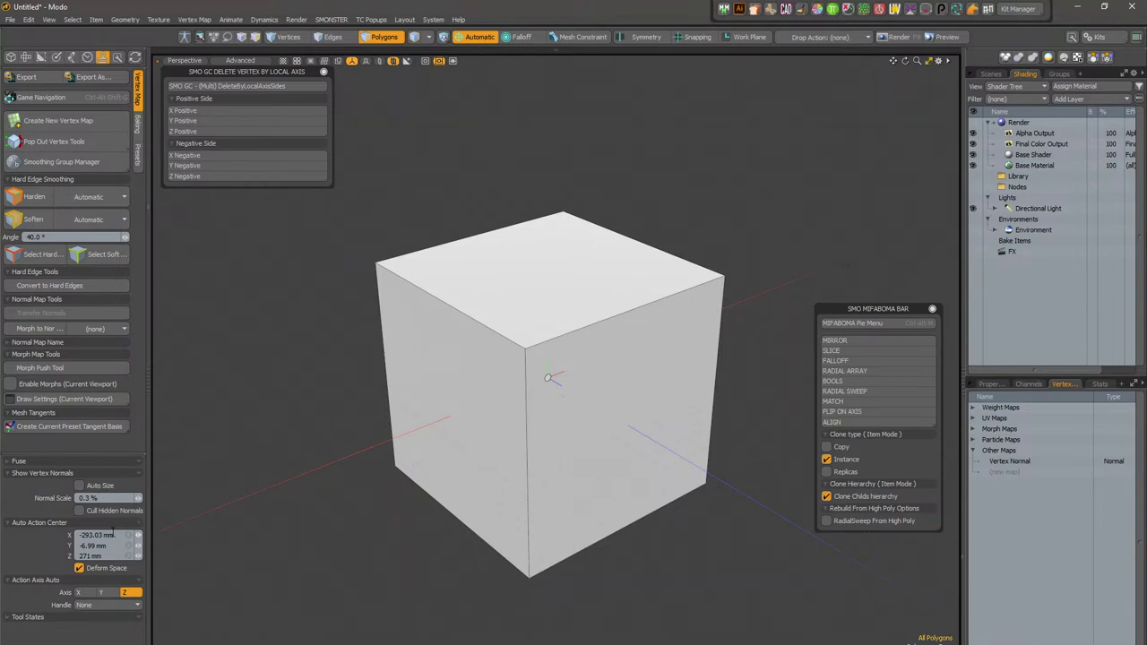
left_click(97, 488)
left_click_drag(720, 321, 614, 305, "alt")
Step: Examine the vertex normals at one upper corner by selecting the adjoining side and top polygons
left_click_drag(690, 302, 547, 325, "ctrl+alt")
left_click_drag(547, 325, 694, 300, "ctrl+alt")
left_click_drag(694, 300, 382, 415, "alt")
left_click(403, 320)
left_click_drag(402, 320, 543, 296, "alt")
left_click(544, 296)
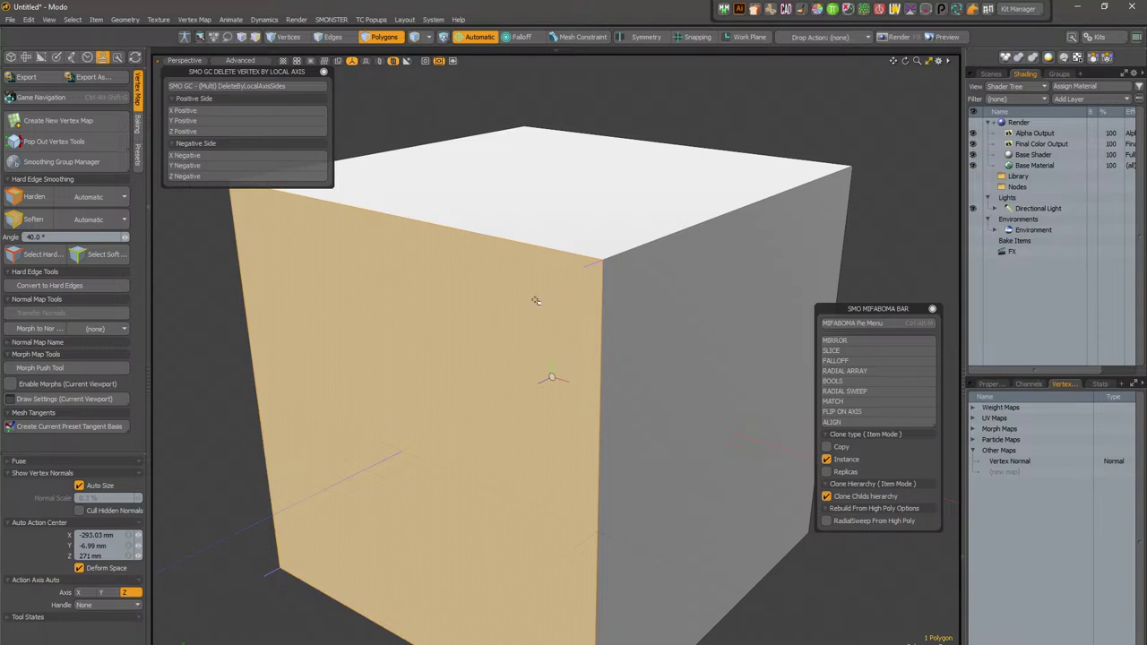
left_click(619, 223)
left_click(516, 290)
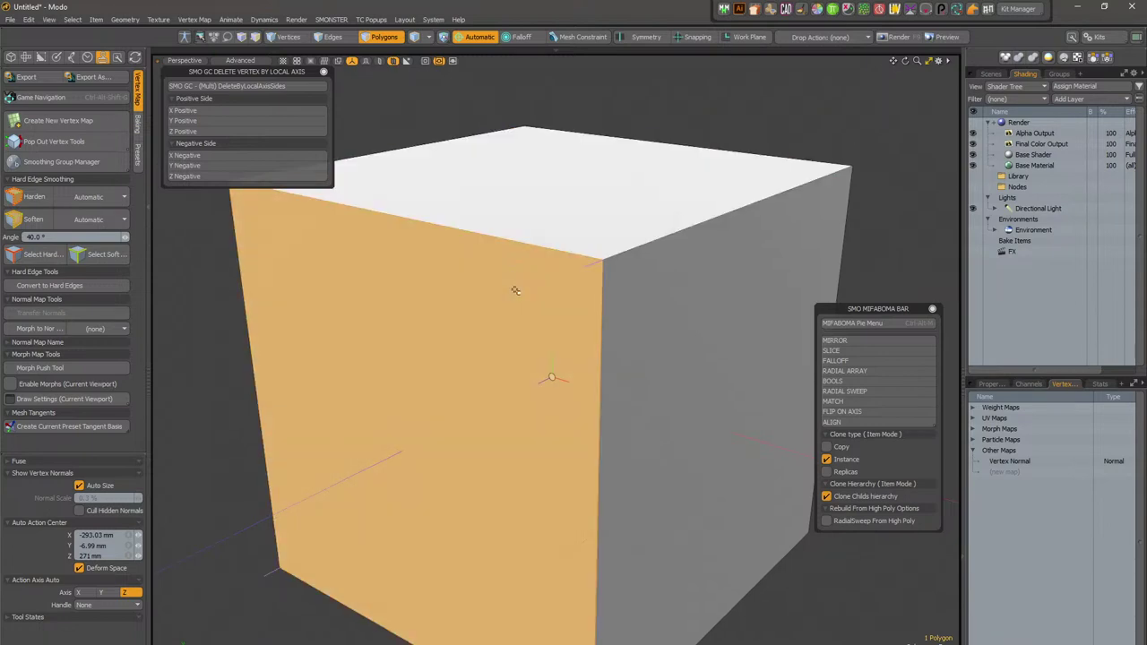
left_click(602, 250)
left_click(558, 278, "shift")
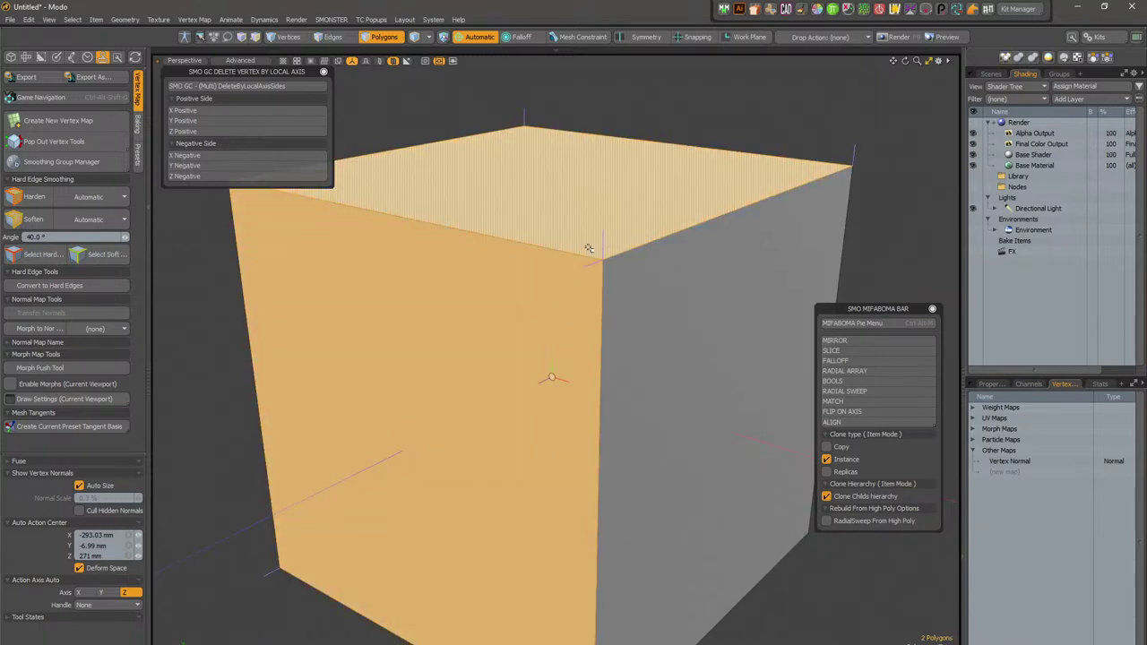
left_click_drag(640, 269, 574, 251, "alt")
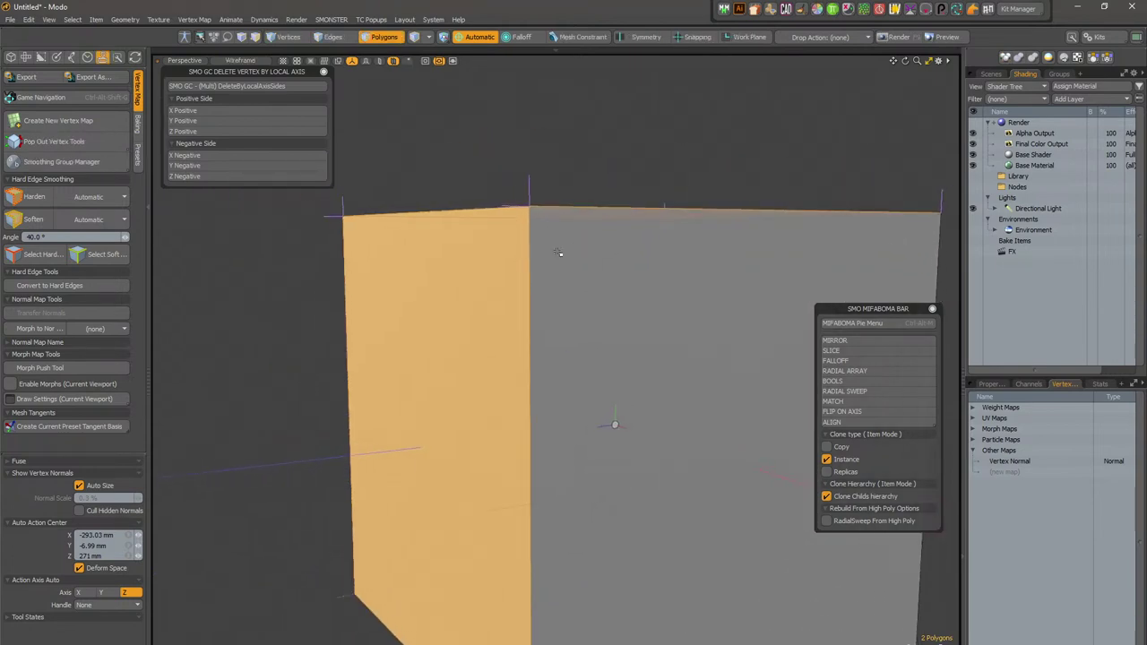
left_click_drag(532, 200, 510, 308, "alt")
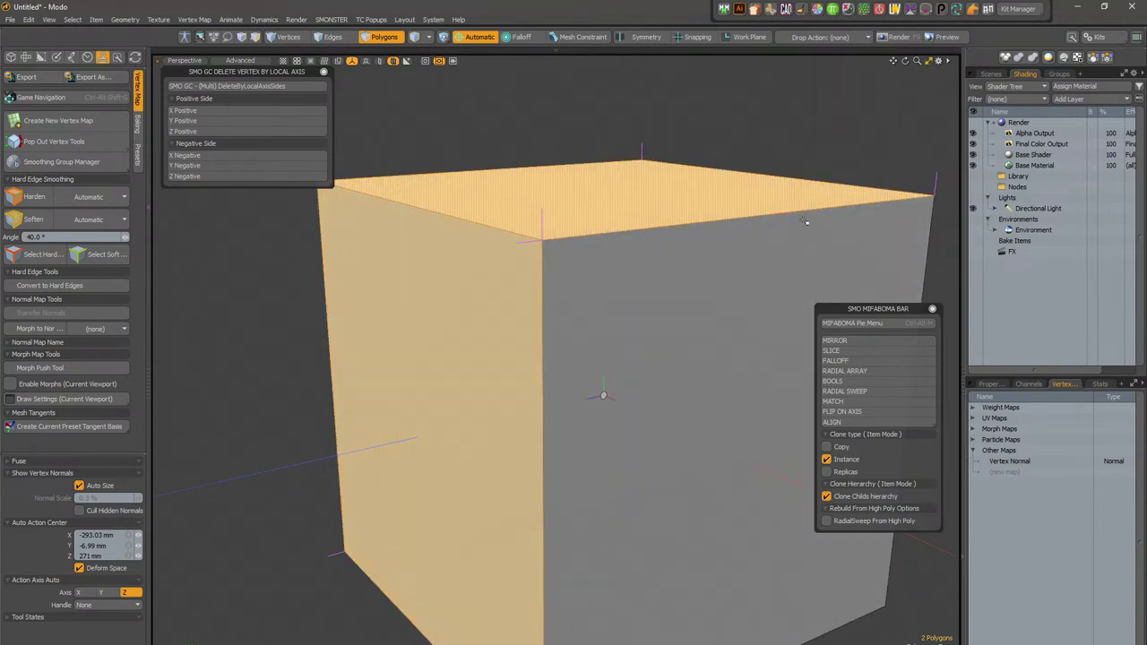
Step: Examine the corner's separate vertex normals with all three adjoining polygons selected, clear the selection, and return to the shader tree
left_click(996, 74)
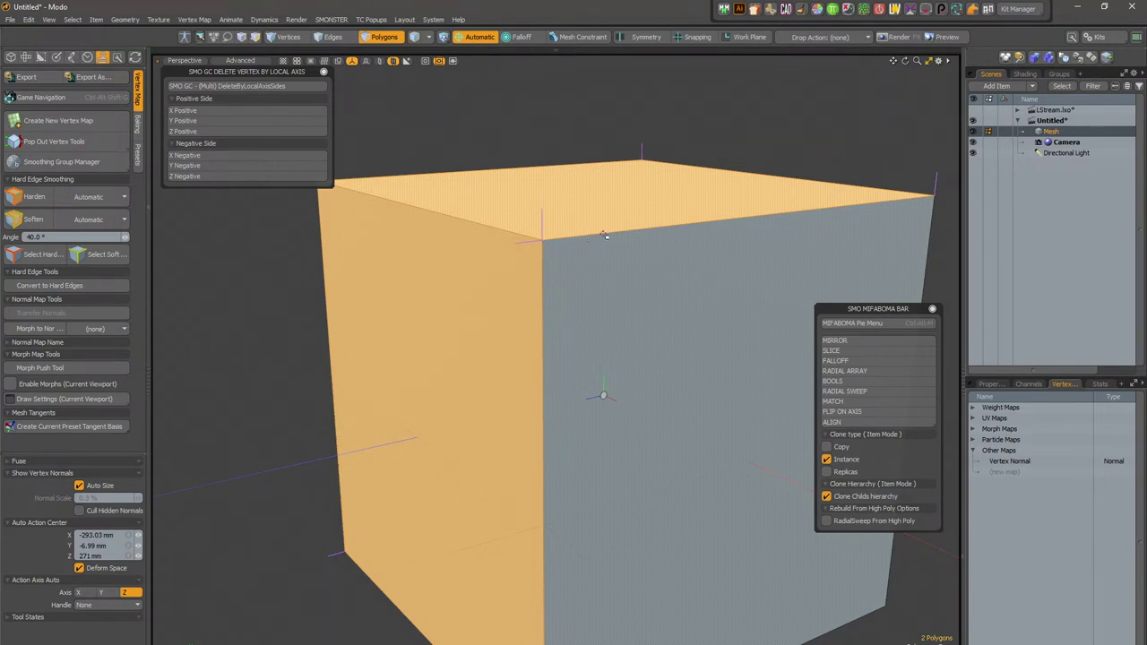
left_click_drag(553, 241, 556, 307, "alt")
left_click(568, 270, "shift")
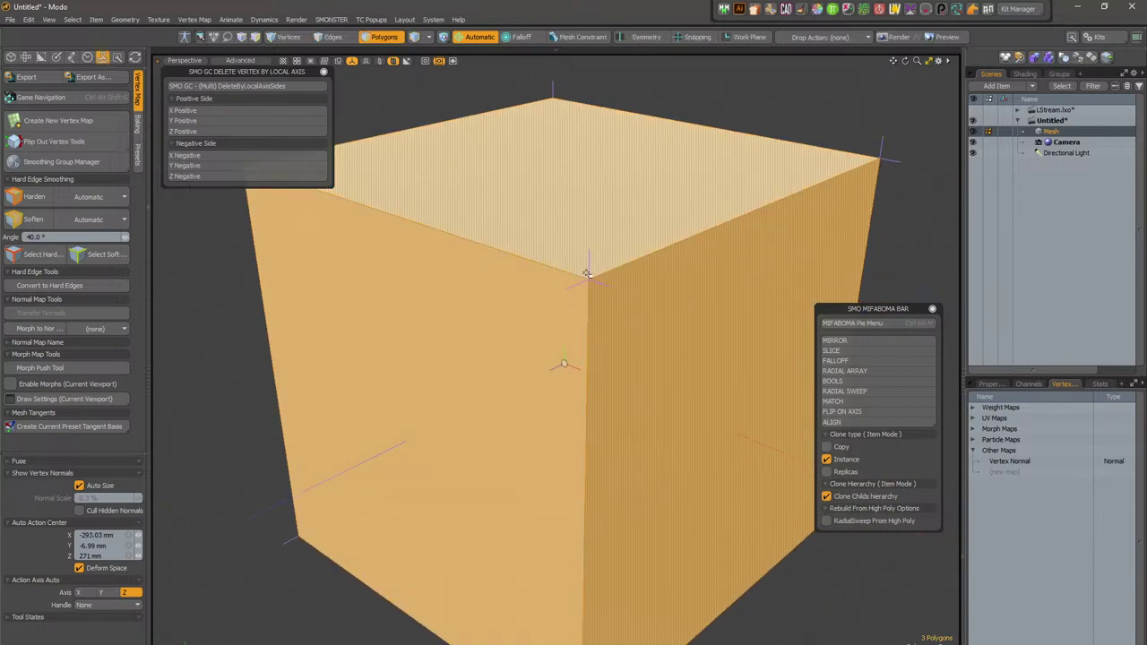
left_click(491, 278)
left_click(567, 230)
left_click(598, 309, "shift")
left_click(565, 321, "shift")
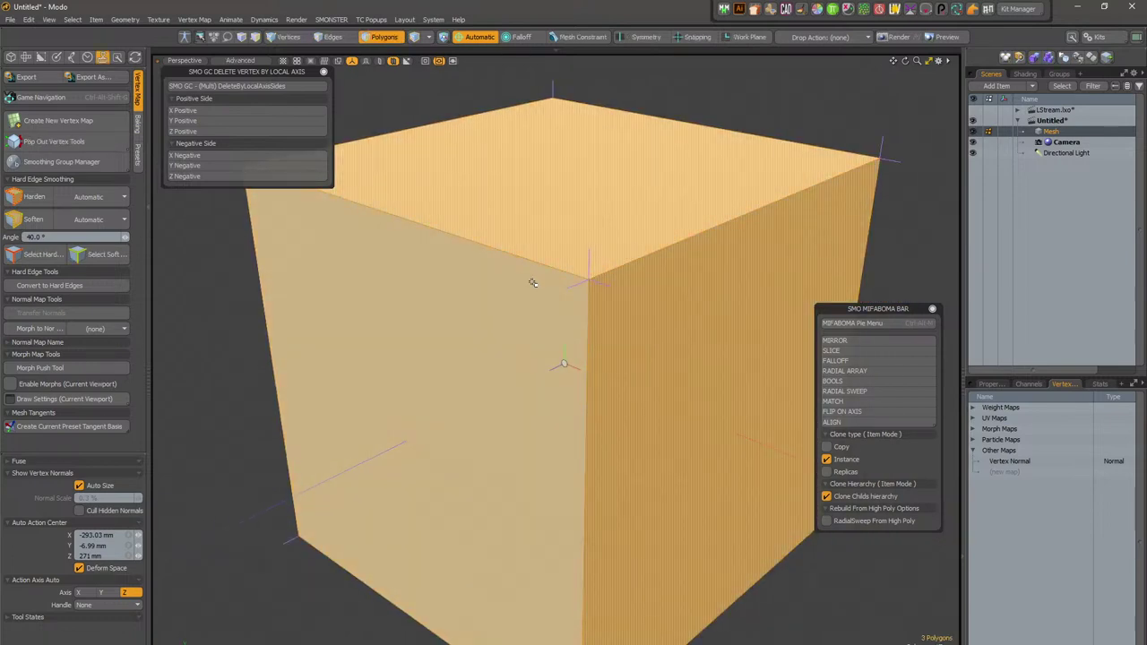
key("a")
left_click(793, 125)
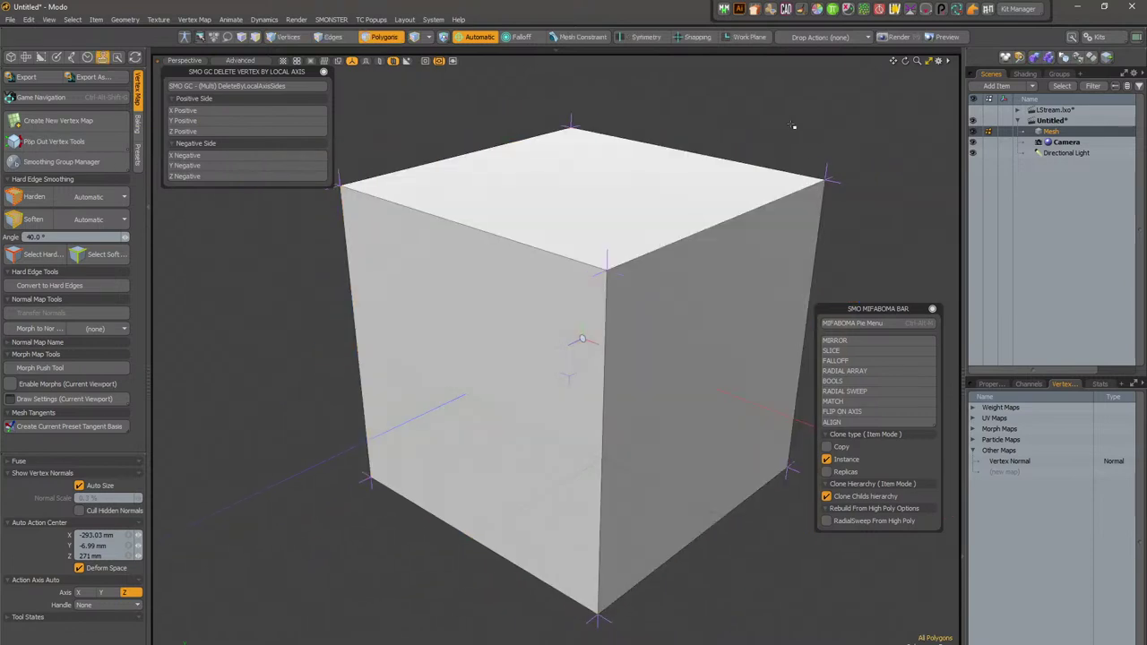
left_click(1023, 74)
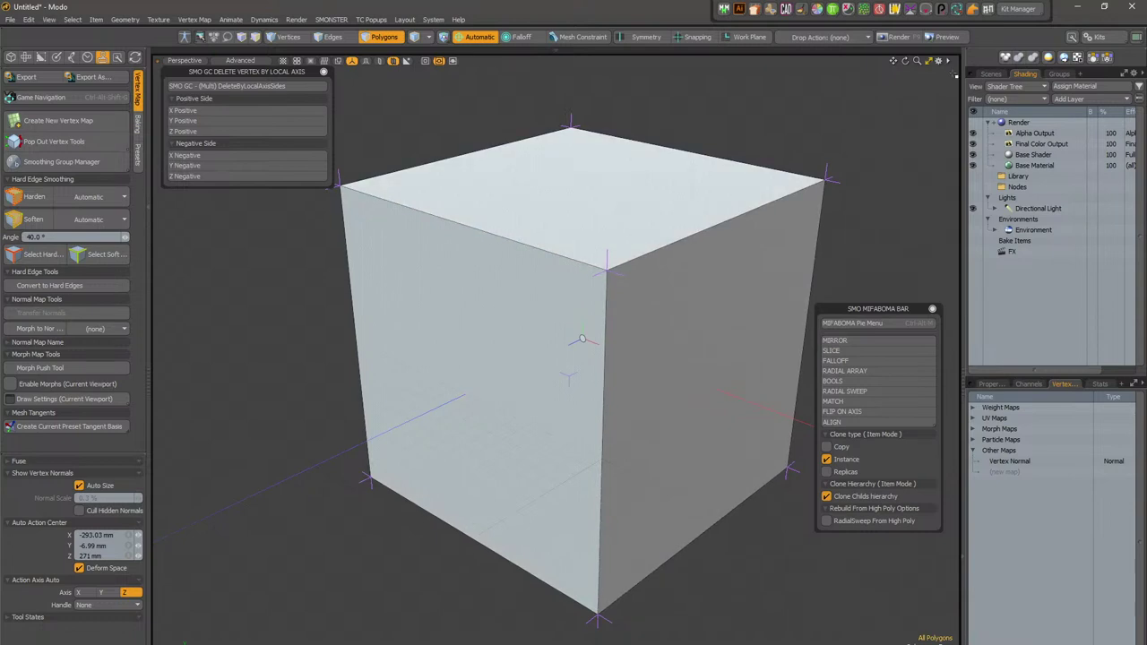
Step: Slice an edge loop through the middle of the cube and invert the selection to its 16 outer edges
left_click_drag(497, 243, 523, 246, "alt")
key("2")
left_click(499, 281)
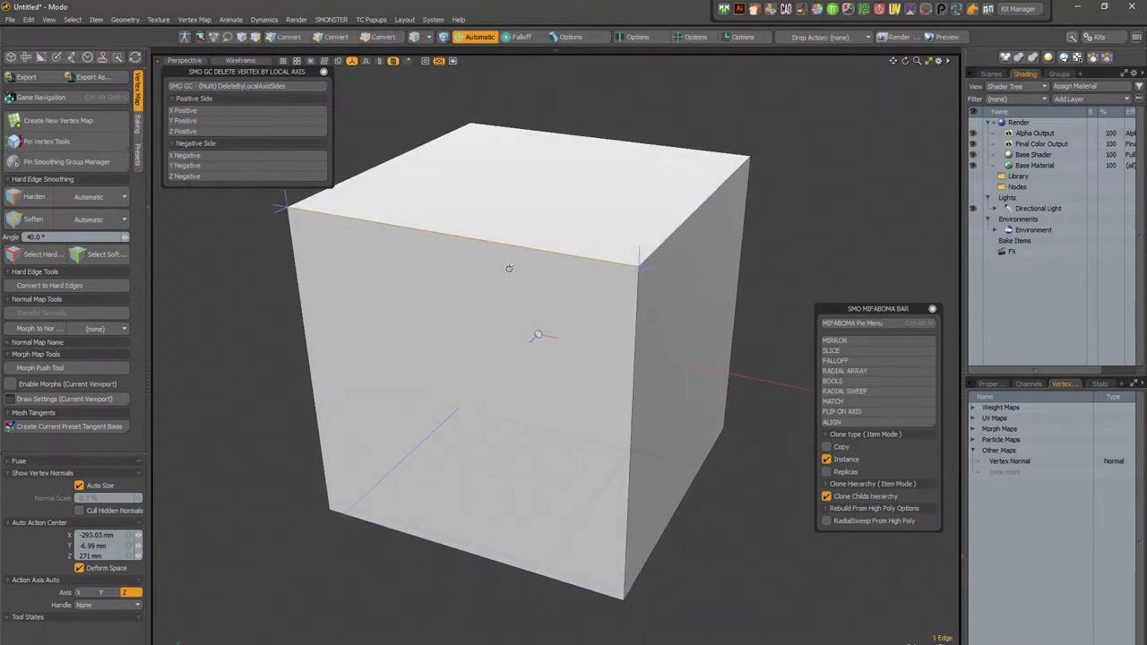
key("alt+c")
key("space")
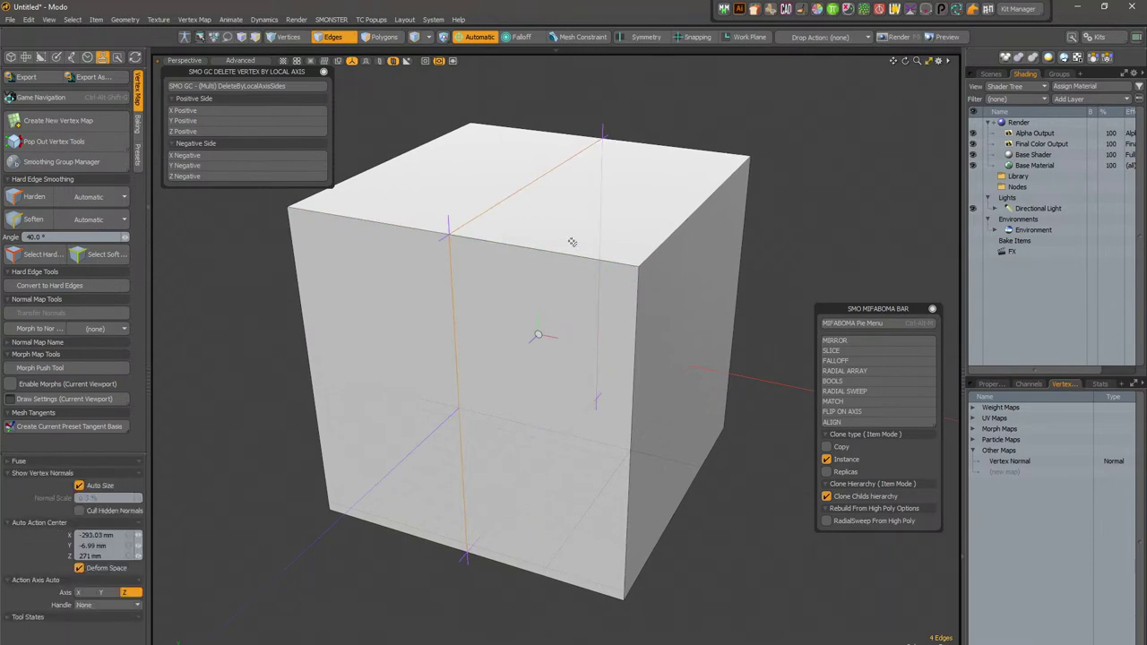
key("[")
mouse_move(640, 233)
left_mouse_down("alt")
mouse_move(622, 213)
mouse_move(625, 229)
left_mouse_up("alt")
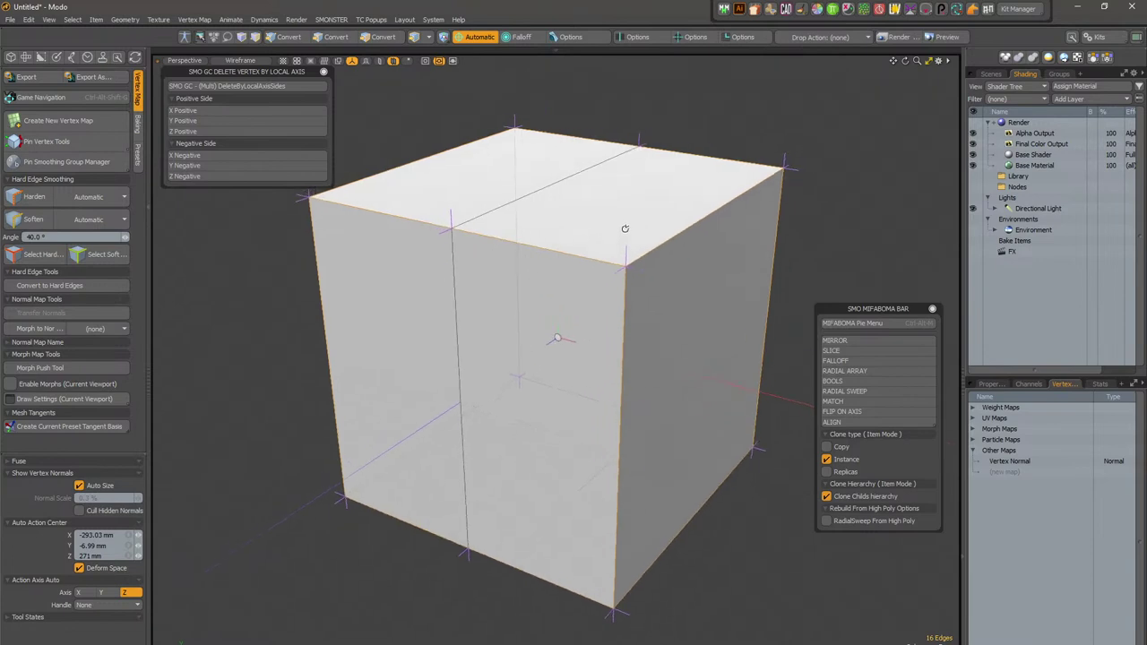
Step: Delete the cube's Vertex Normal map
left_click(1008, 462)
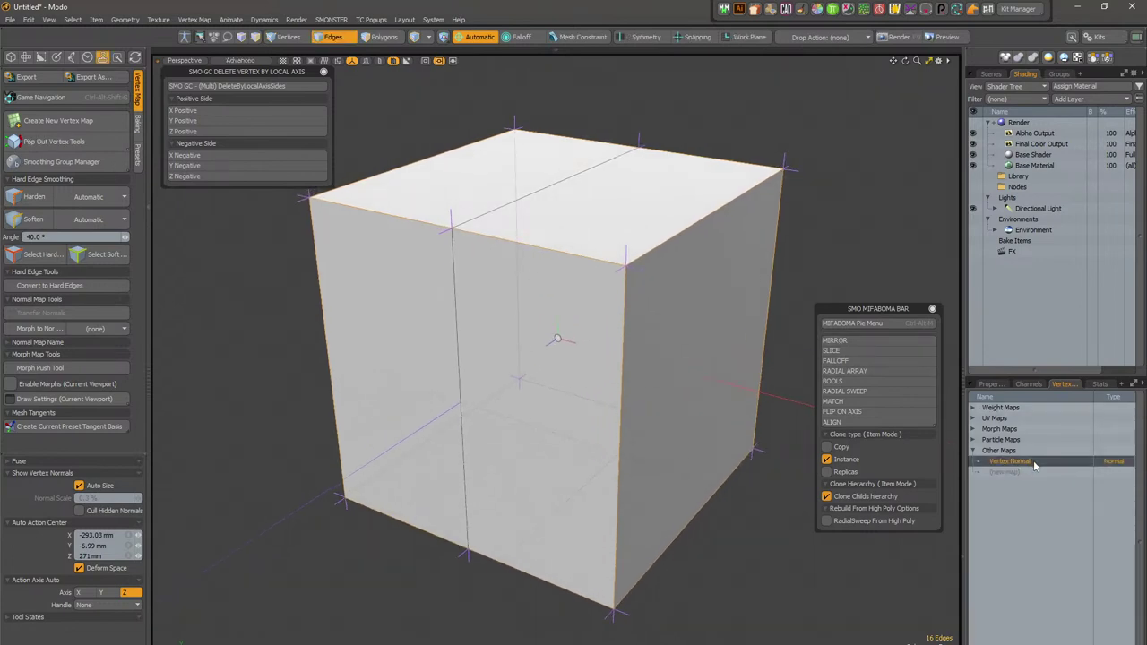
right_click(1035, 465)
left_click(1026, 476)
left_click(1119, 470)
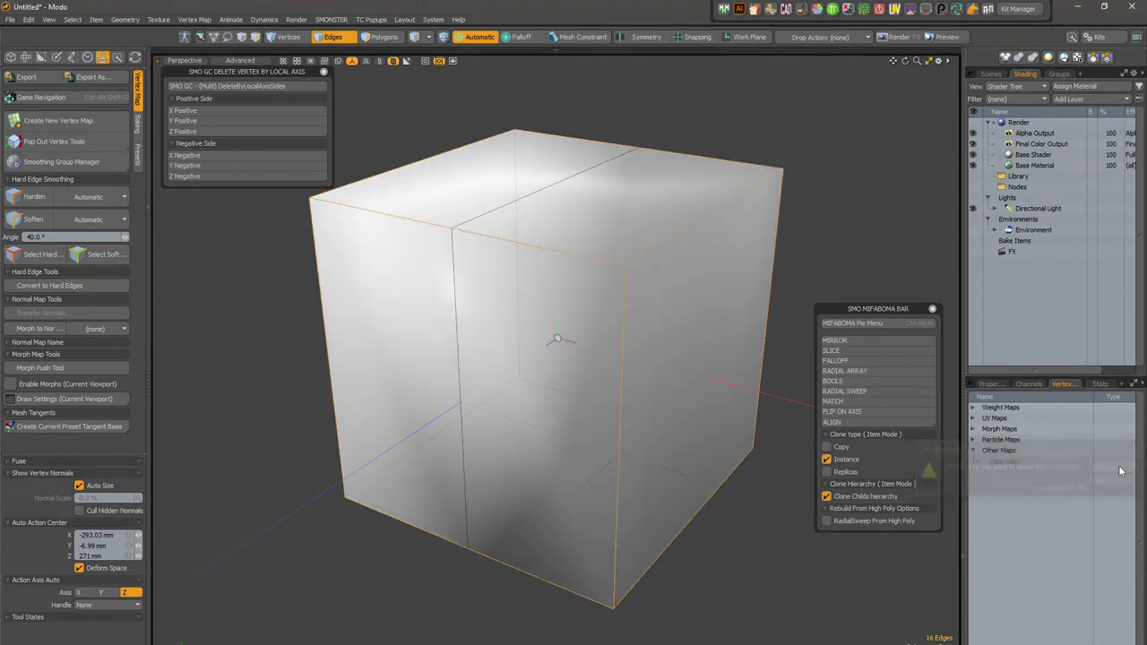
Step: Chamfer the cube's selected outer edges by 5 cm and return to item mode
left_click_drag(526, 254, 517, 254, "alt")
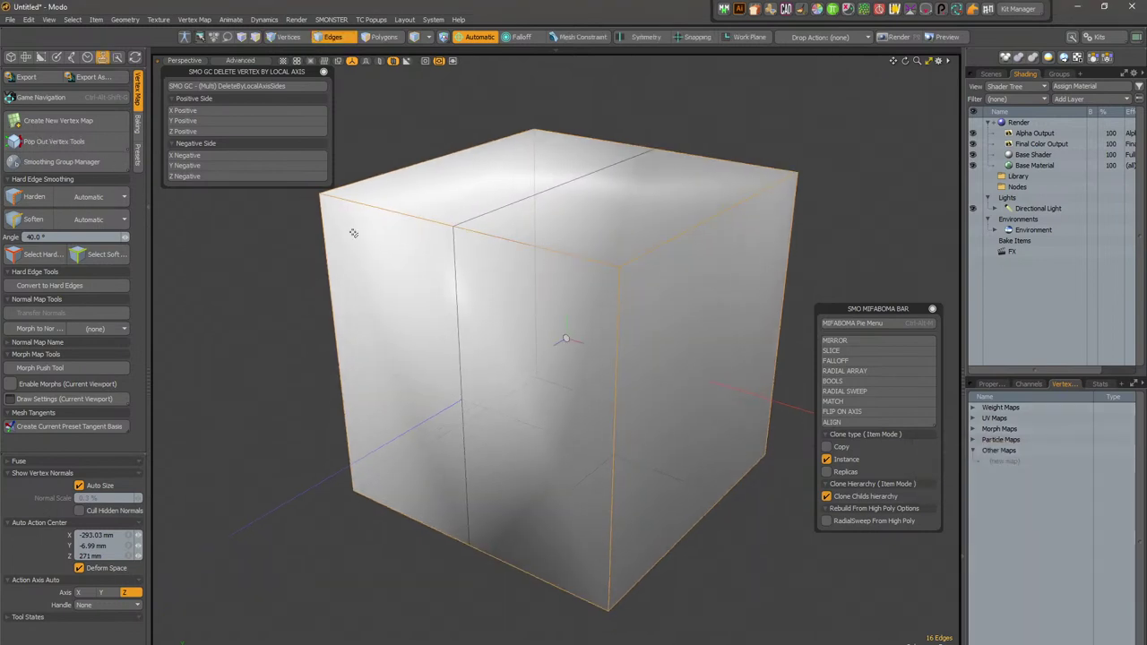
right_click(535, 253)
mouse_move(538, 260)
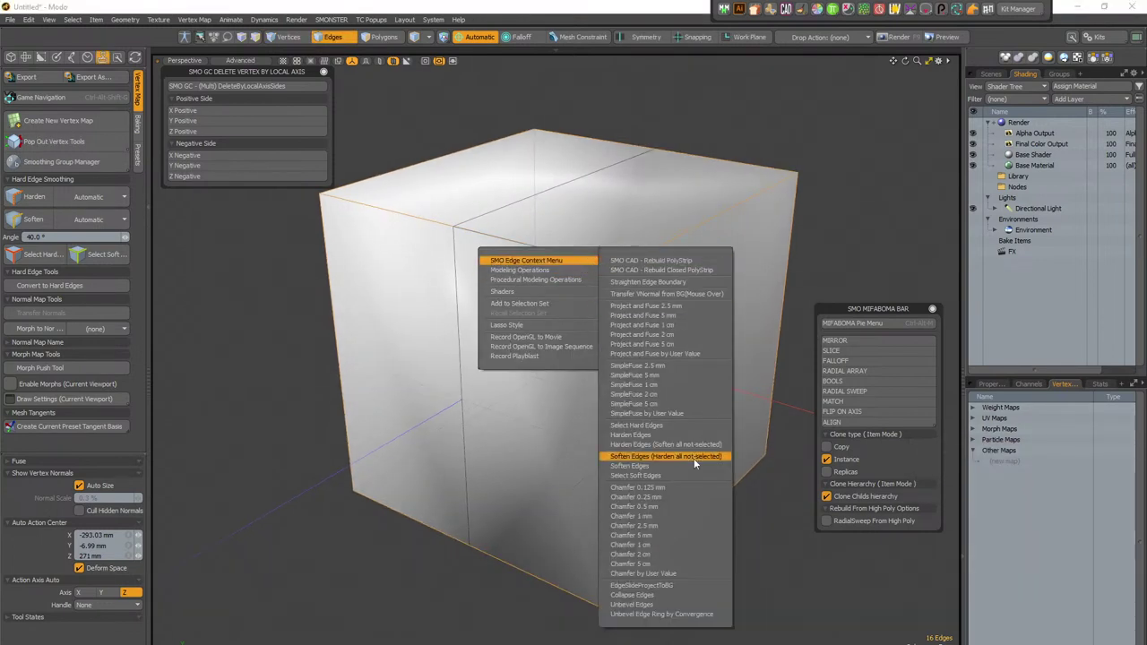
left_click(665, 562)
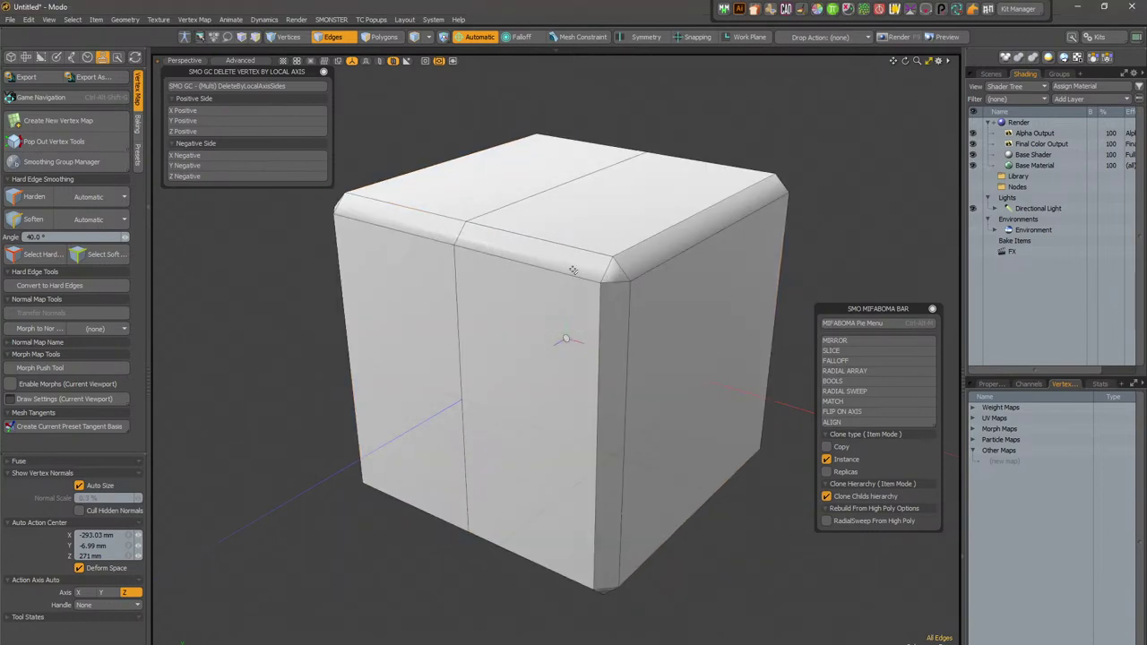
key("5")
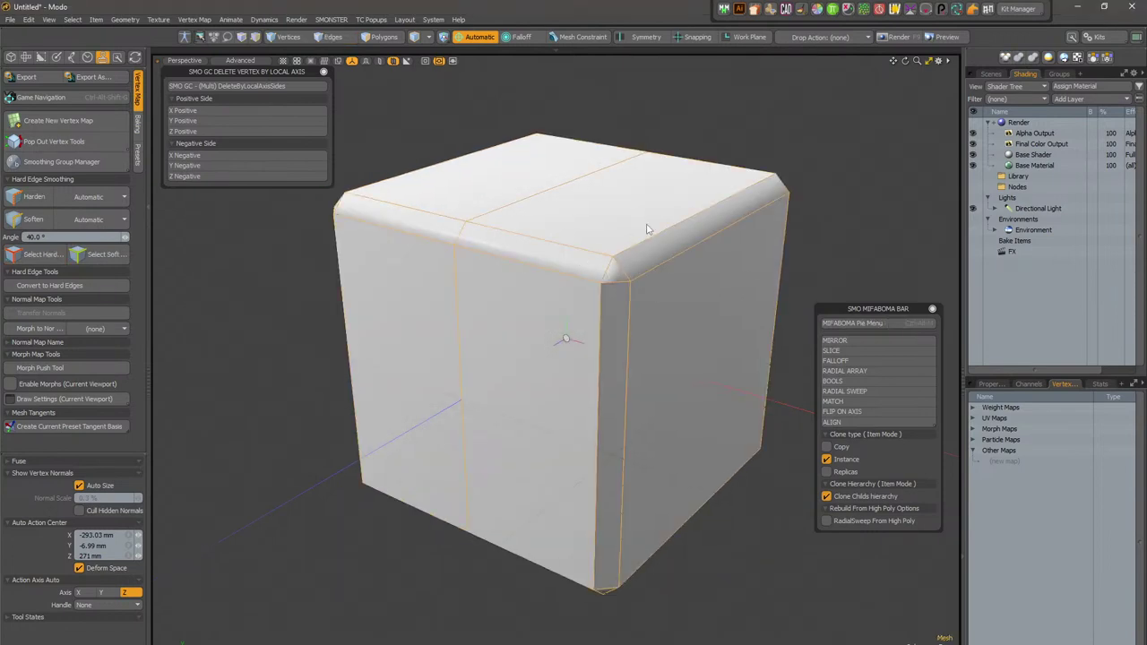
Step: Set the Base Material's Area Weighting to Largest
left_click(1045, 167)
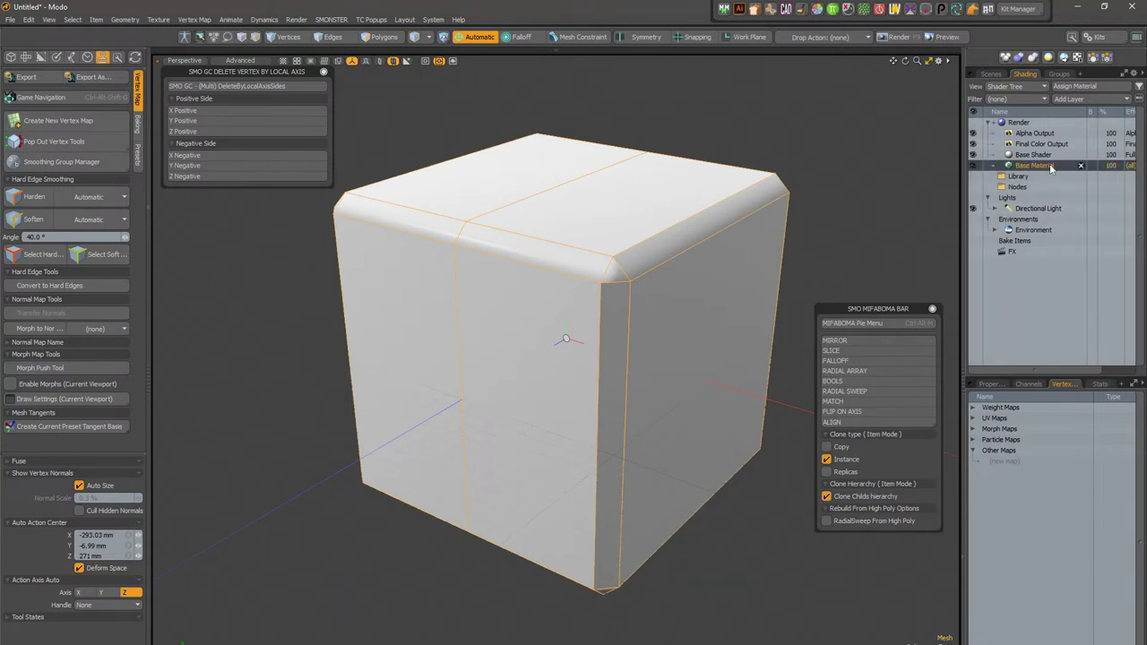
left_click(988, 383)
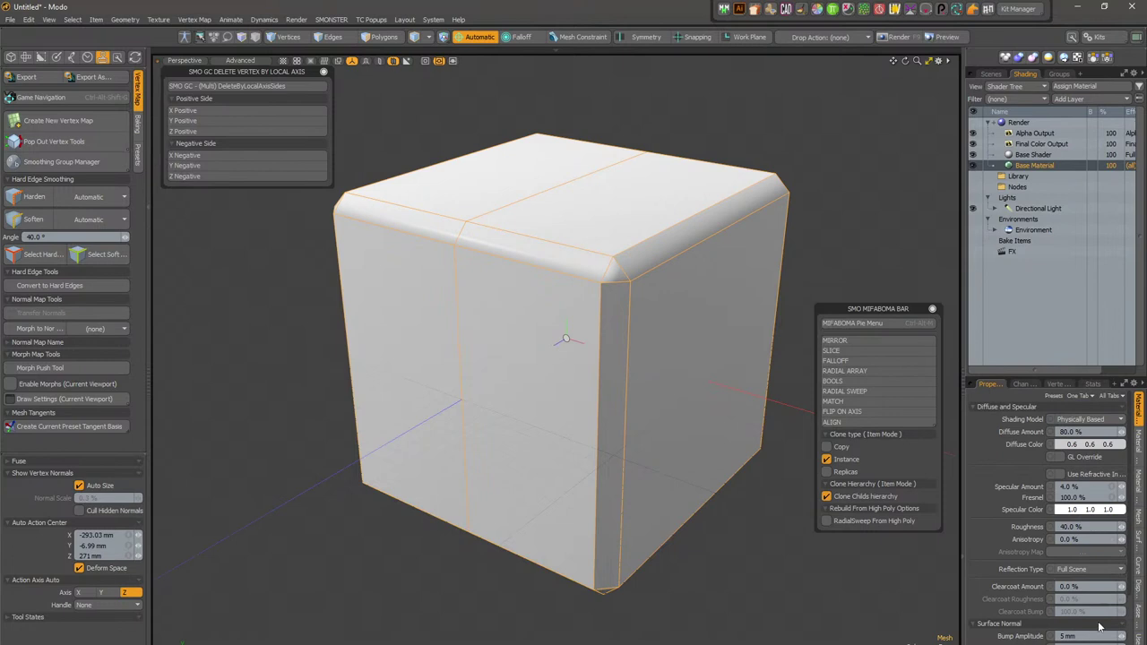
scroll(1090, 626, "down", 4)
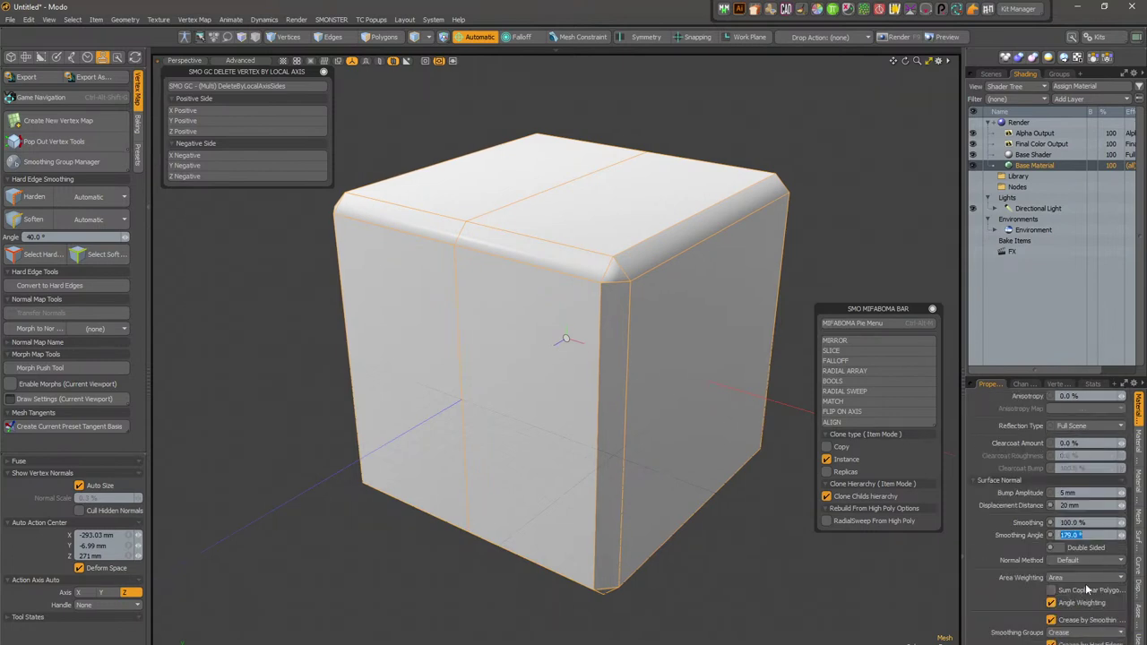
left_click(1086, 577)
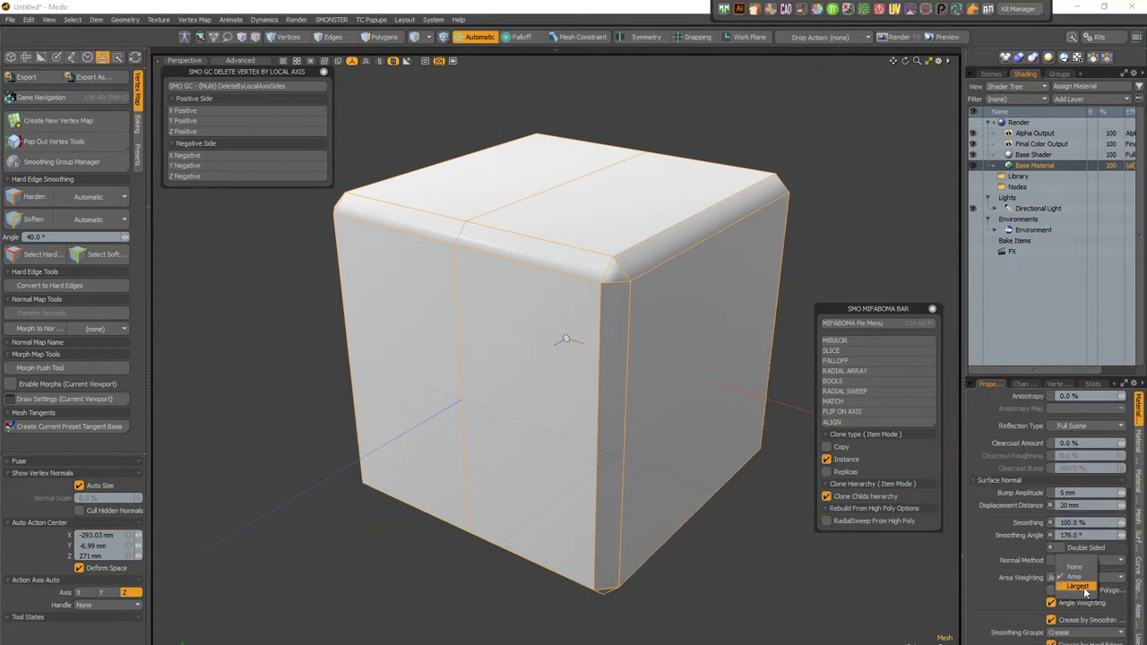
left_click(1082, 592)
Step: Select the cube mesh, open the Vertex Normal Tools palette and move it away from the cube's middle
left_click(679, 302)
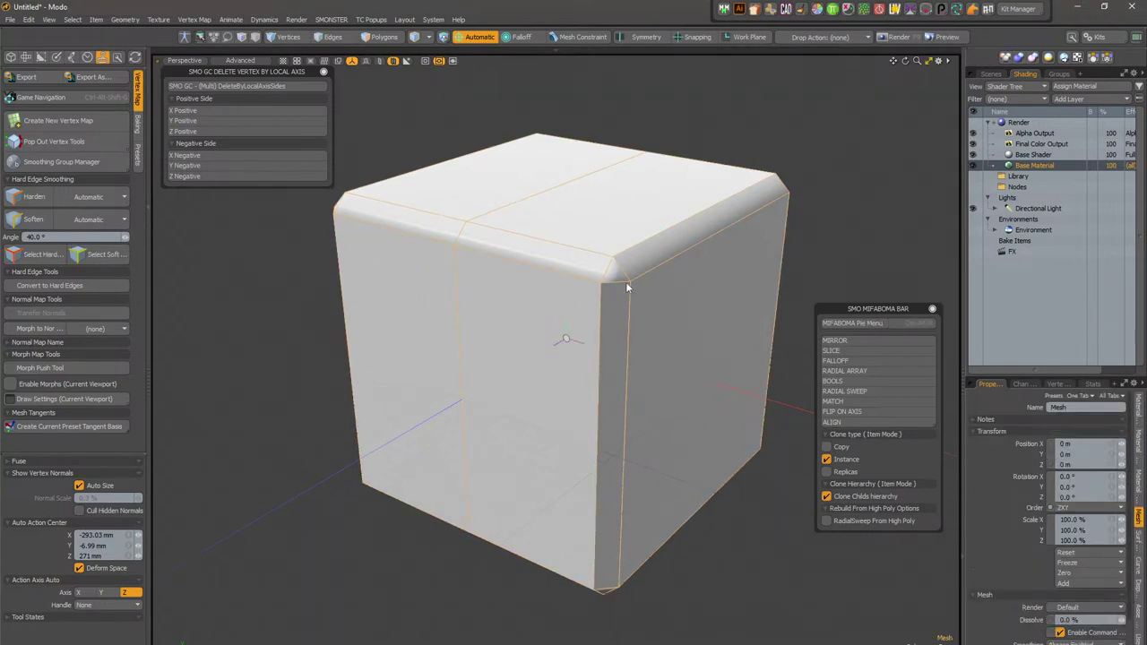
key("ctrl+space")
left_click(642, 237)
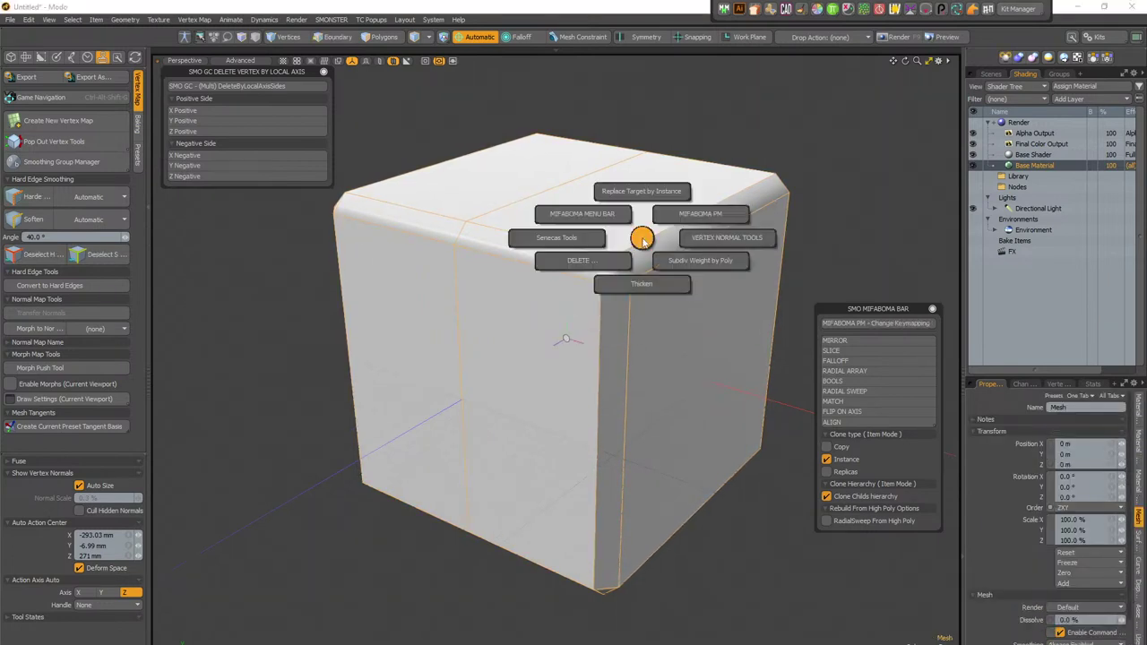
left_click(723, 240)
left_click_drag(797, 191, 915, 103)
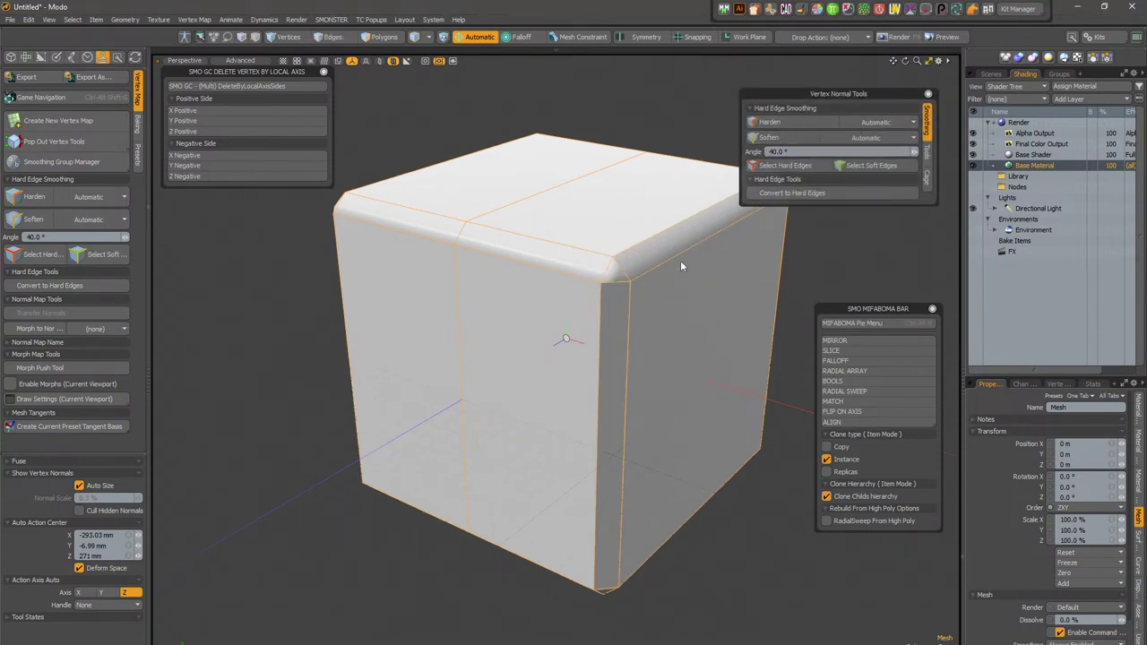
Step: Soften the chamfered cube's edge smoothing with the automatic method and inspect the shading around its corners
left_click_drag(659, 324, 607, 405, "alt+shift")
scroll(607, 407, "down", 3)
left_click(780, 138)
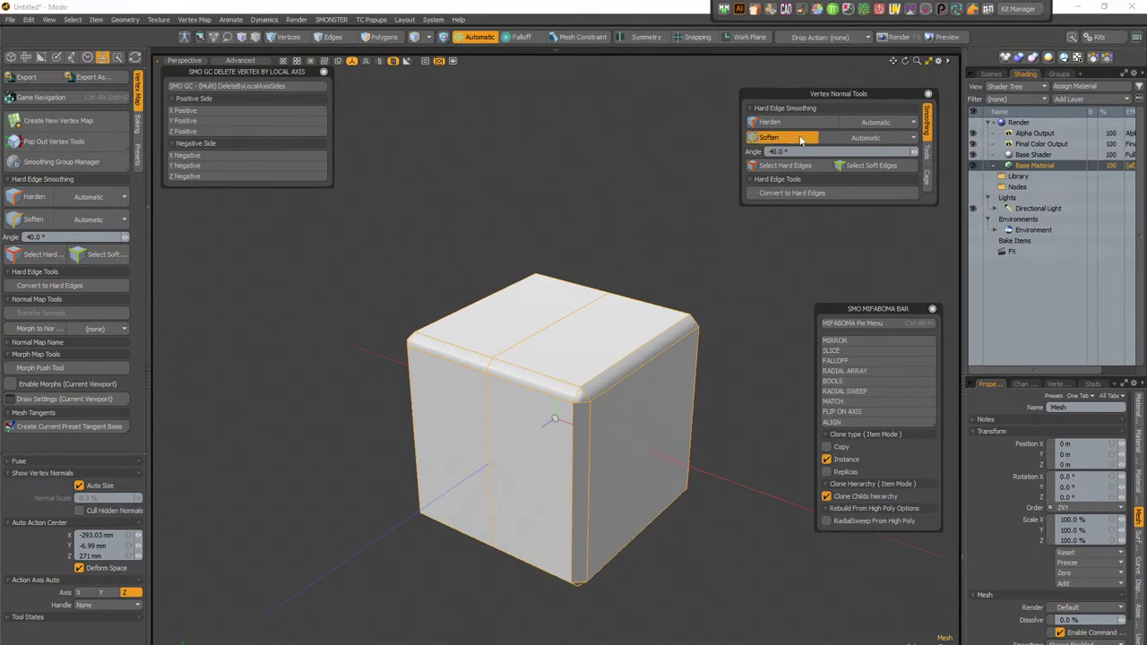
left_click_drag(677, 278, 574, 337, "alt")
left_click_drag(550, 440, 614, 421, "alt")
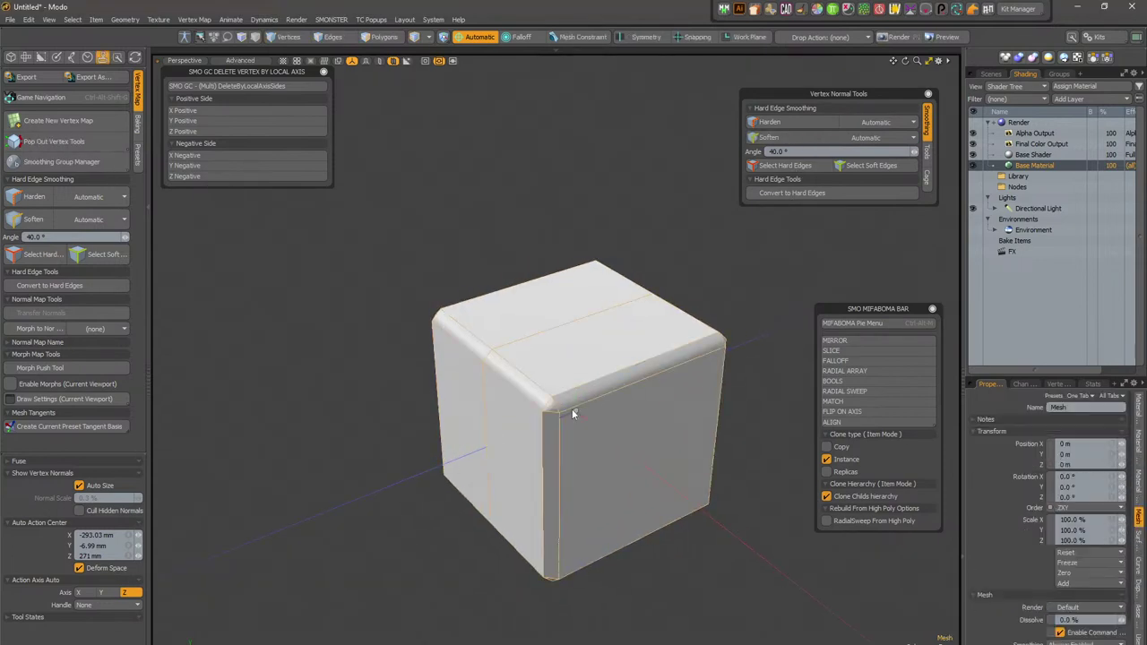
left_click_drag(679, 449, 575, 543, "alt")
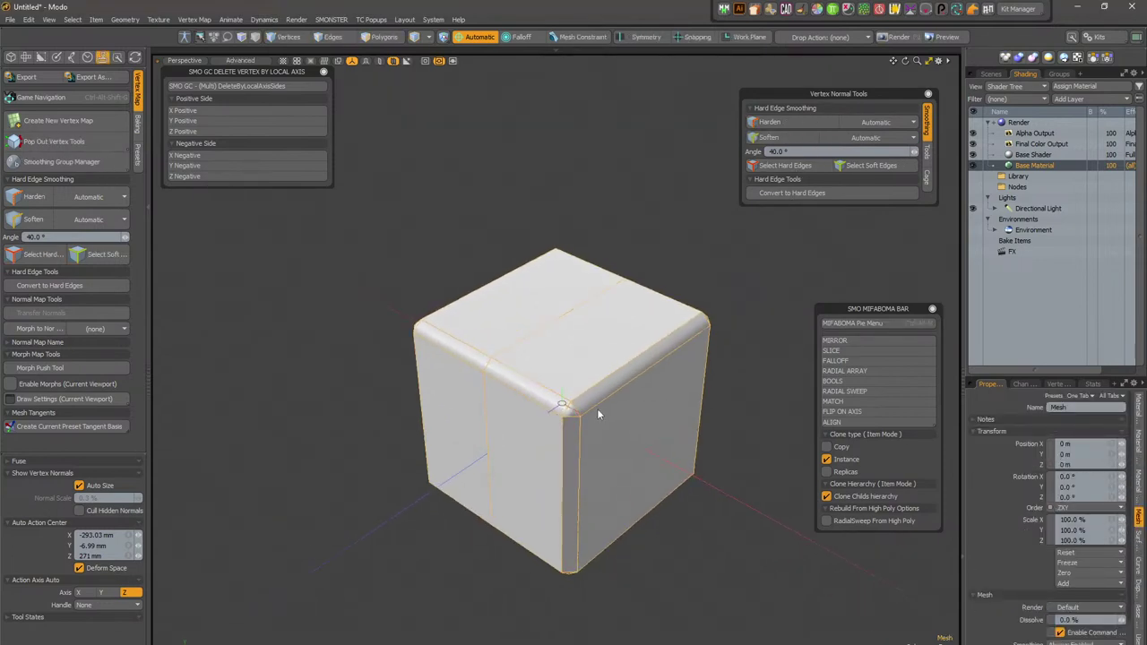
Step: Select all polygons of the chamfered cube
key("3")
scroll(529, 358, "up", 3)
key("2")
left_click_drag(515, 362, 497, 362)
left_click_drag(574, 365, 543, 355, "alt")
key("3")
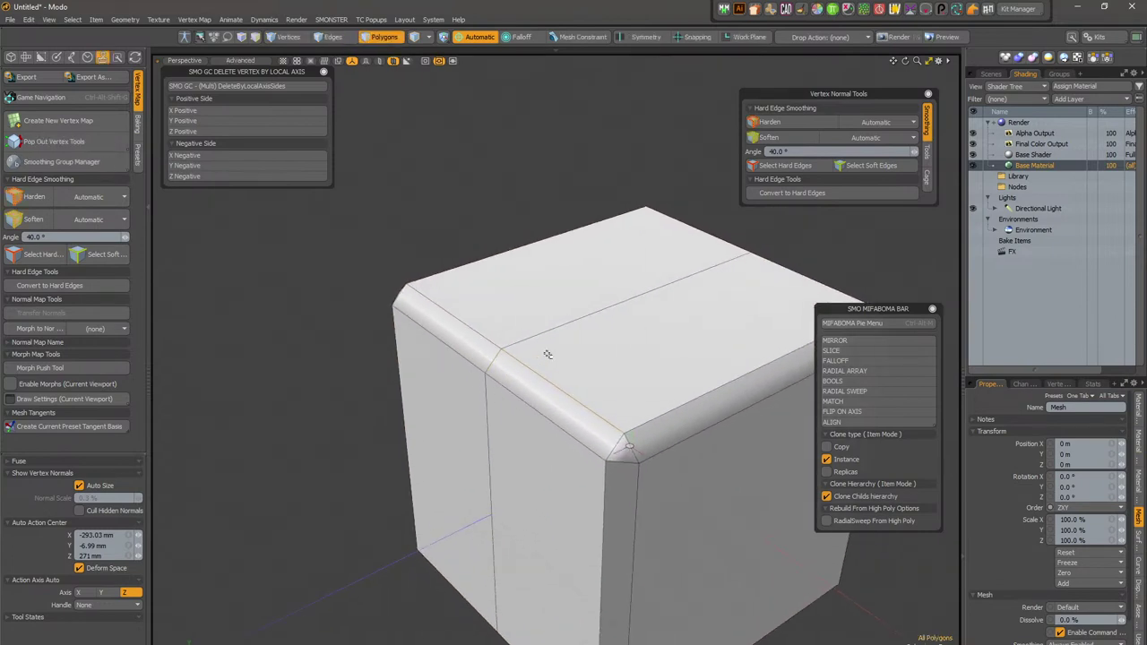
double_click(548, 356)
Step: Set the vertex normals on all selected polygons of the cube
right_click(583, 360)
mouse_move(607, 376)
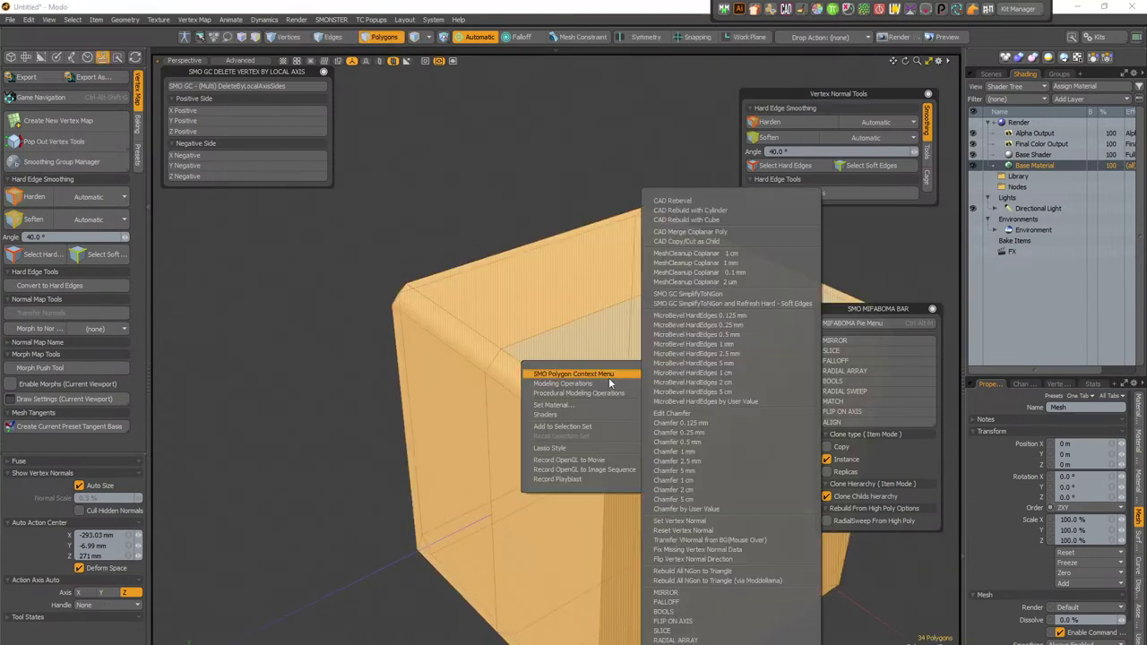
left_click(716, 529)
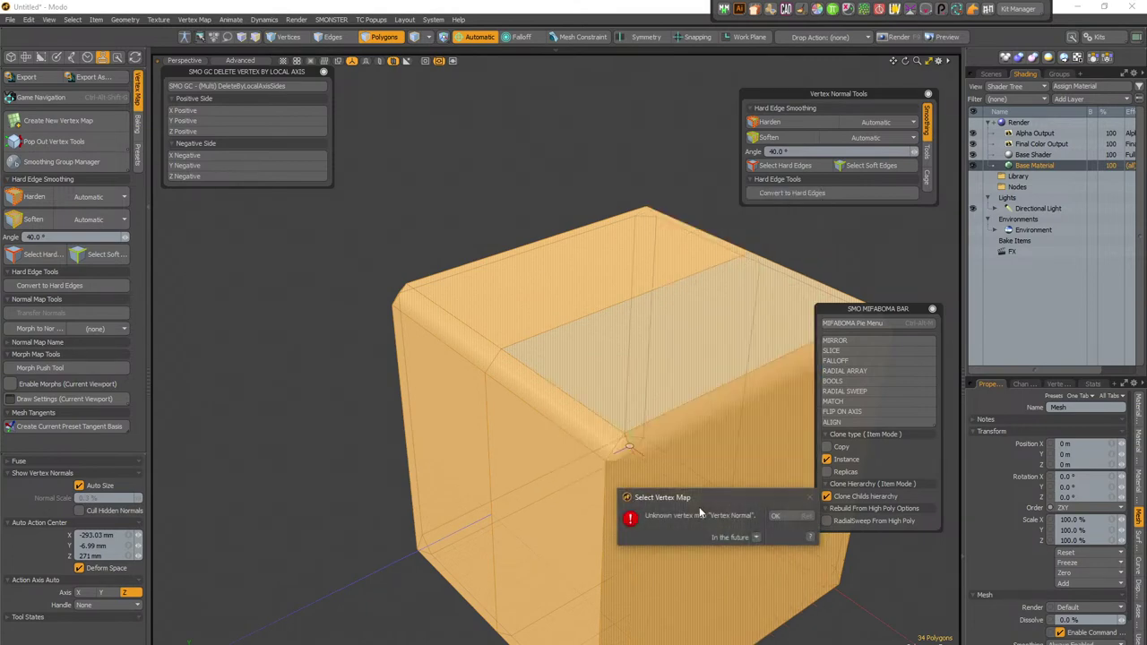
left_click(771, 521)
right_click(641, 375)
mouse_move(641, 378)
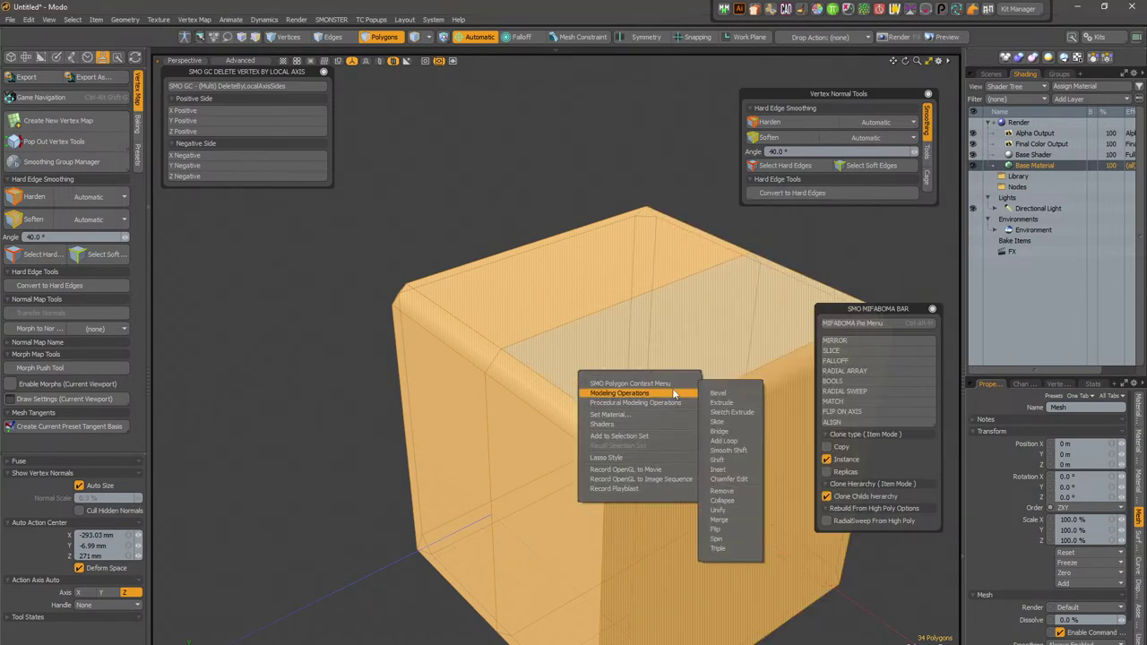
left_click(766, 527)
left_click_drag(637, 383, 578, 330, "alt")
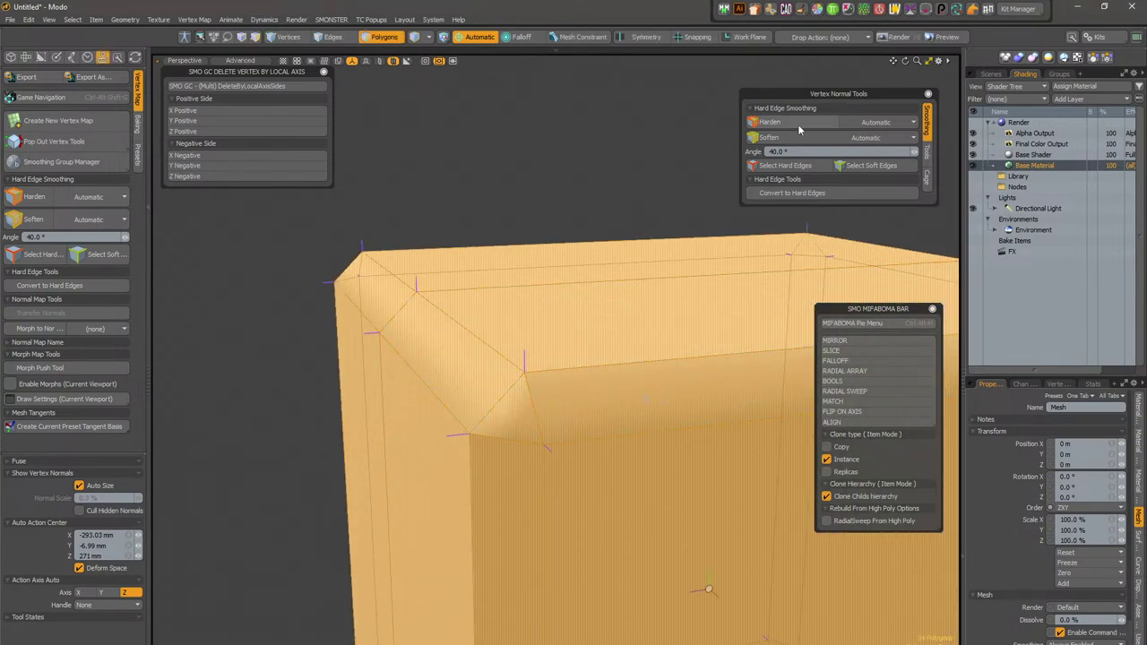
Step: Select the top face with the adjoining chamfer strips and corner polygon to examine their vertex normals
left_click(497, 373)
left_click(535, 358, "shift")
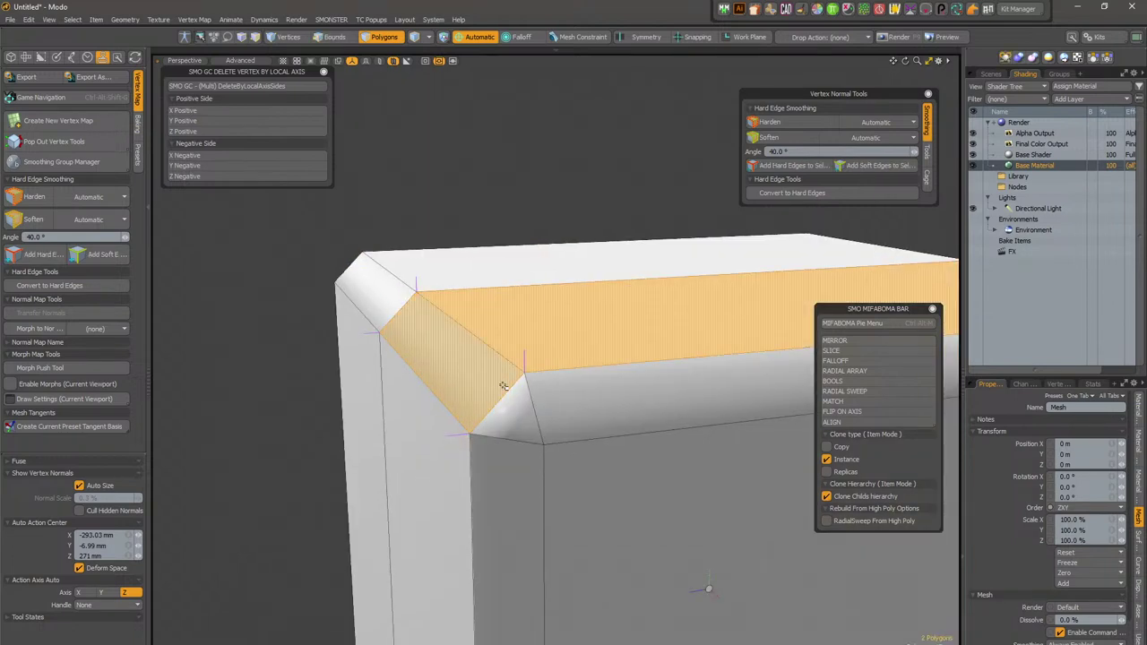
left_click(525, 397, "shift")
left_click(560, 391, "shift")
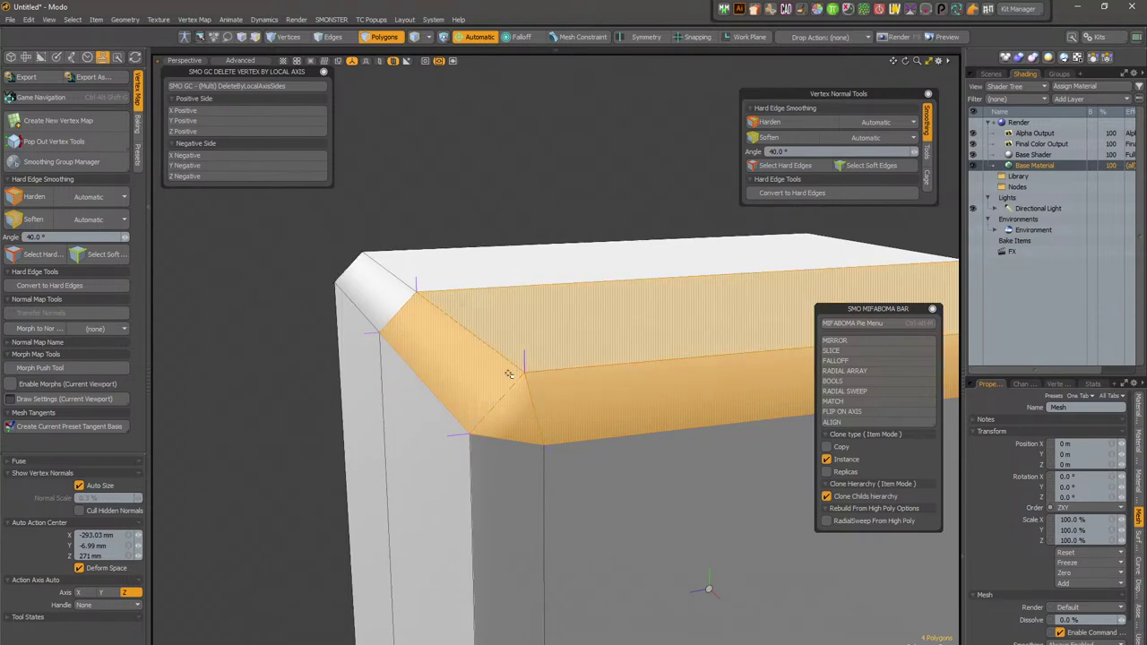
left_click_drag(528, 392, 397, 312, "alt")
Step: Select the short edge crossing the front top chamfer at the centre line and move it up 179 mm in Y
left_click(535, 263)
key("2")
left_click(360, 308)
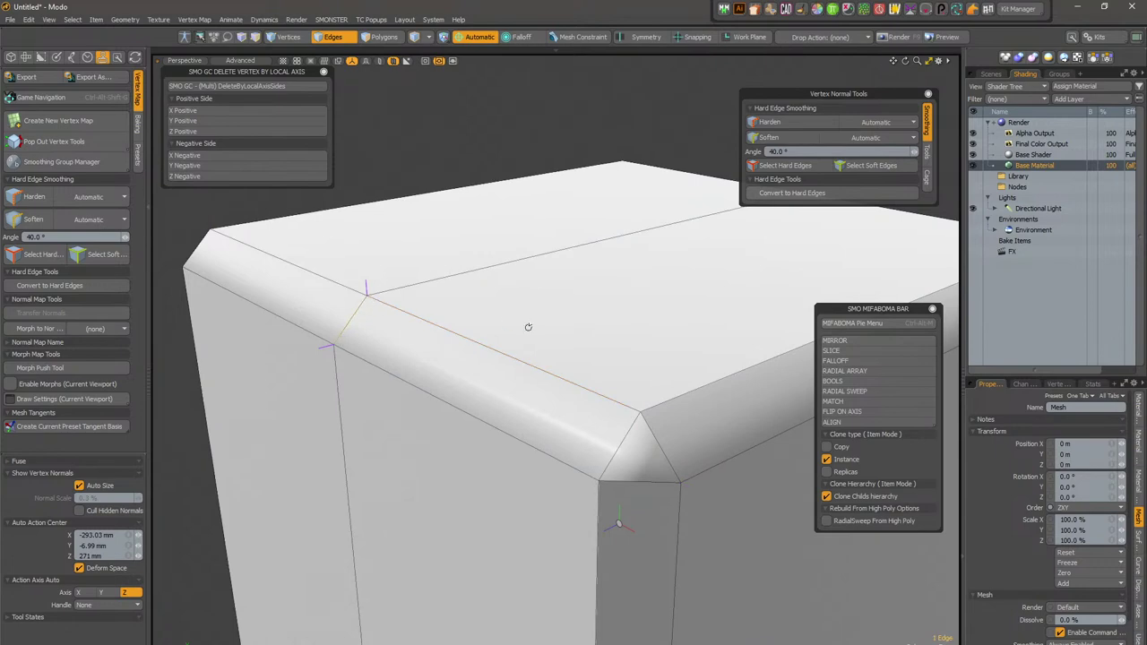
scroll(514, 326, "down", 4)
left_click_drag(489, 327, 415, 176, "alt")
key("w")
left_click_drag(476, 279, 648, 342, "alt")
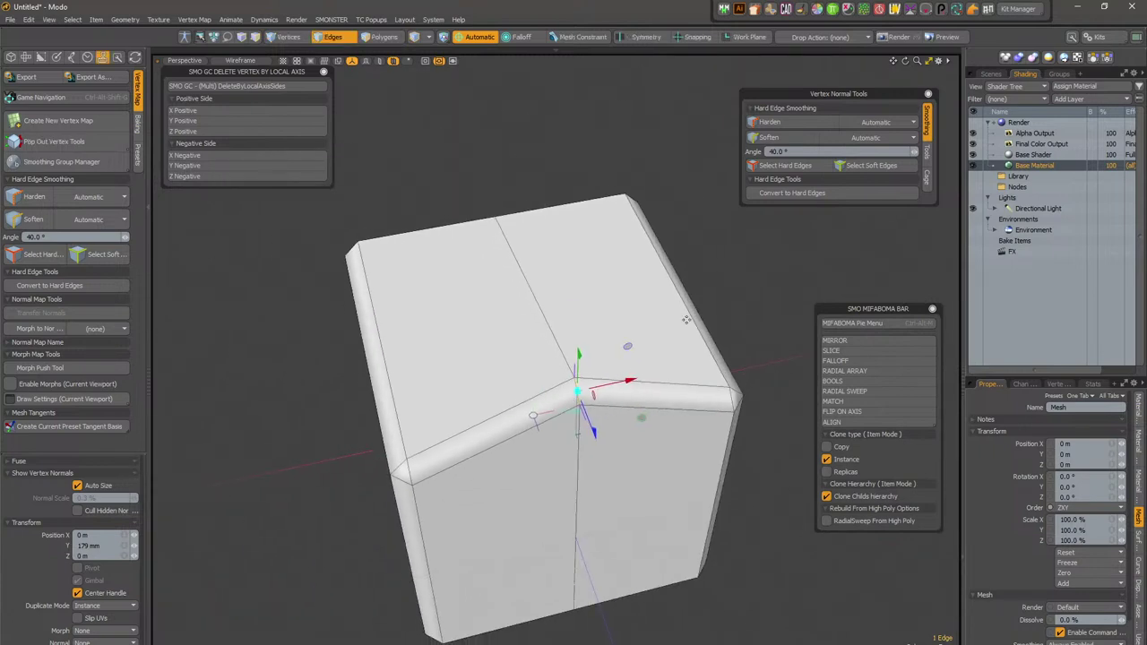
Step: Deselect the cube and hide its wireframe to inspect the shading around the raised centre edge
key("5")
scroll(556, 384, "down", 5)
left_click_drag(542, 387, 568, 392, "alt")
left_click(623, 464)
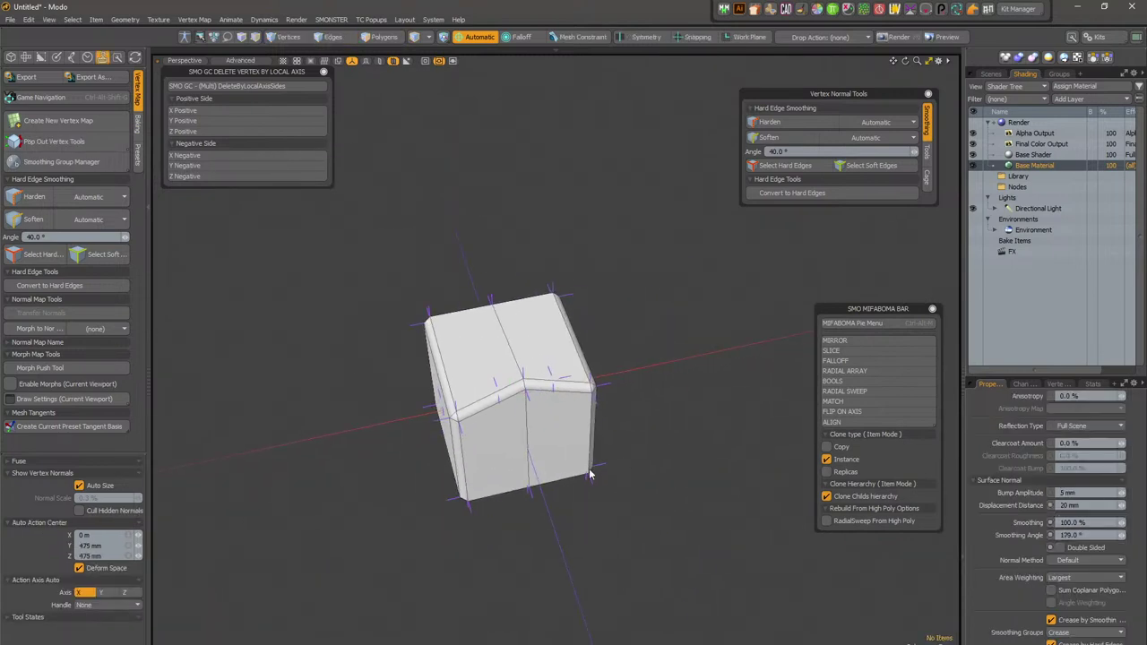
scroll(546, 417, "up", 5)
key("ctrl+3")
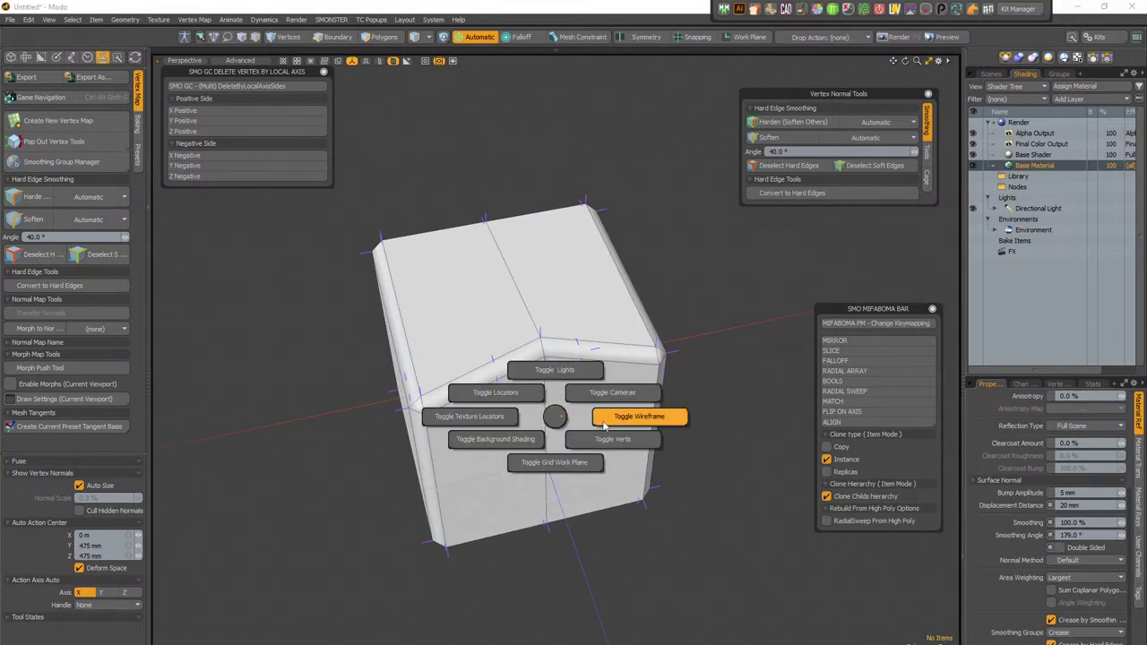
left_click(611, 418)
key("ctrl+3")
left_click(611, 419)
left_click_drag(611, 419, 1035, 240, "alt")
left_click_drag(649, 279, 517, 331, "alt")
left_click_drag(558, 365, 539, 397, "alt")
left_click(554, 392)
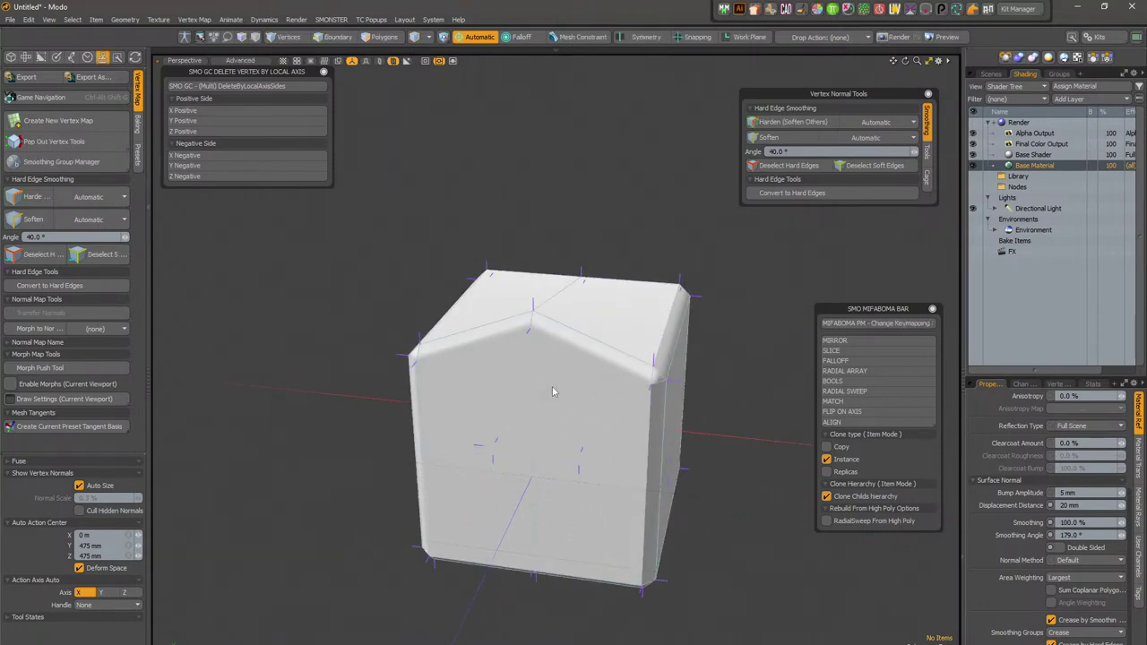
Step: Undo the upward move of the chamfer's centre edge
key("ctrl+z")
key("ctrl+z")
left_click_drag(567, 384, 541, 374, "alt")
Step: Select the edge loop running around the middle of the cube and remove it
double_click(538, 359)
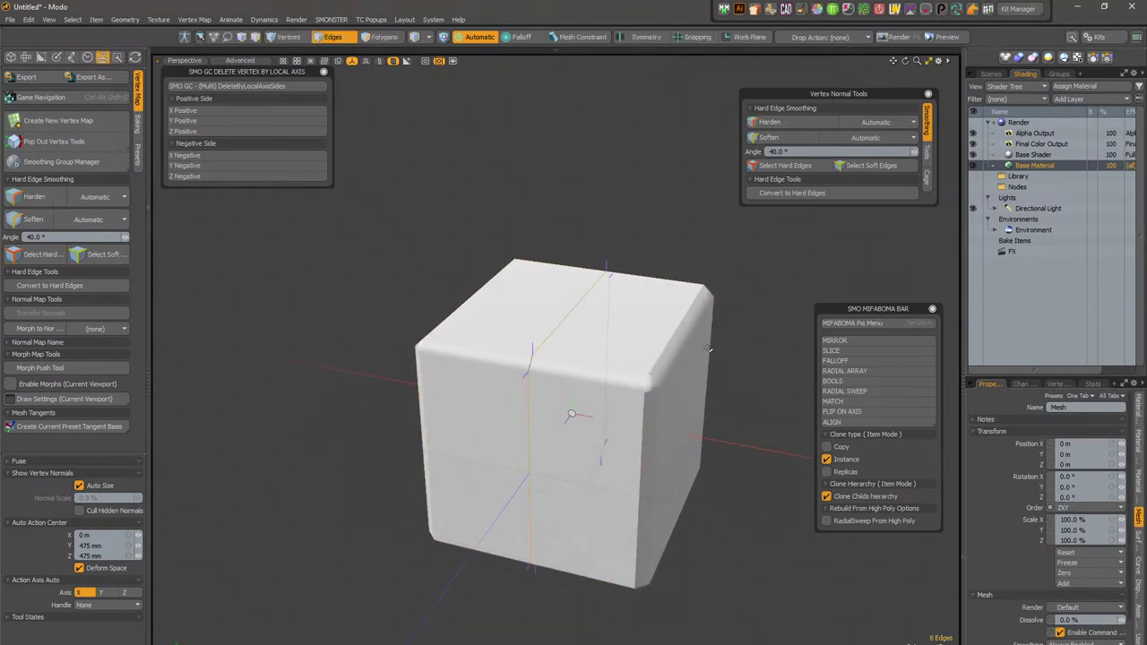
left_click(715, 368)
left_click_drag(544, 355, 634, 430, "alt")
scroll(583, 367, "up", 4)
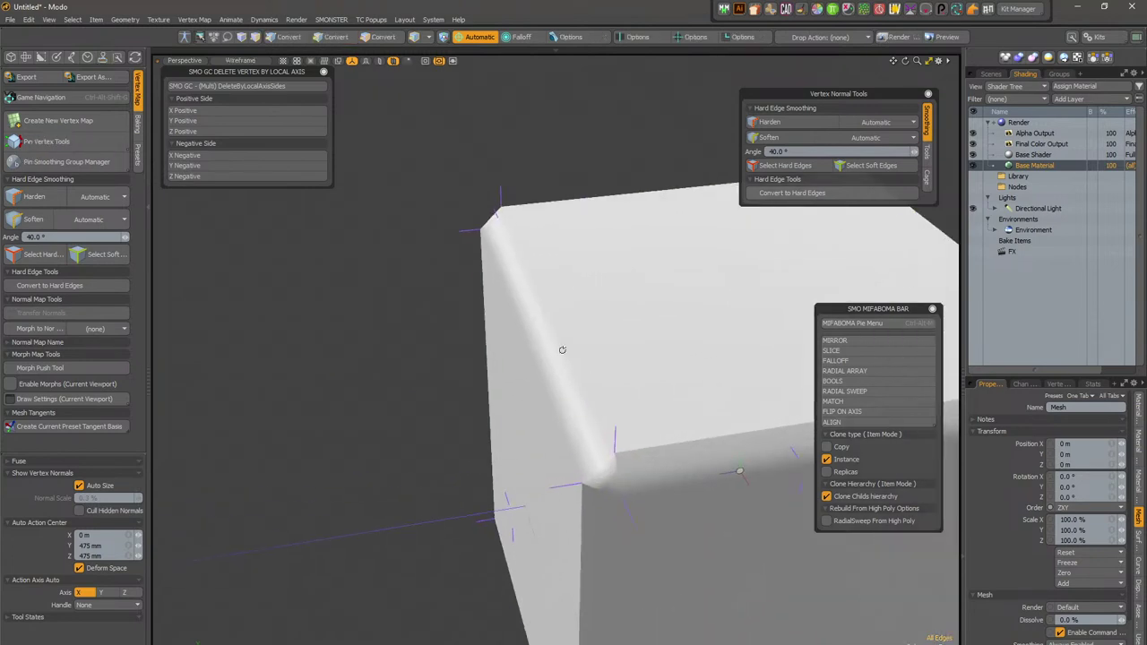
Step: Select two adjoining edges of the cube's top face and examine the shading along them
left_click_drag(583, 366, 504, 262, "alt")
left_click(473, 255)
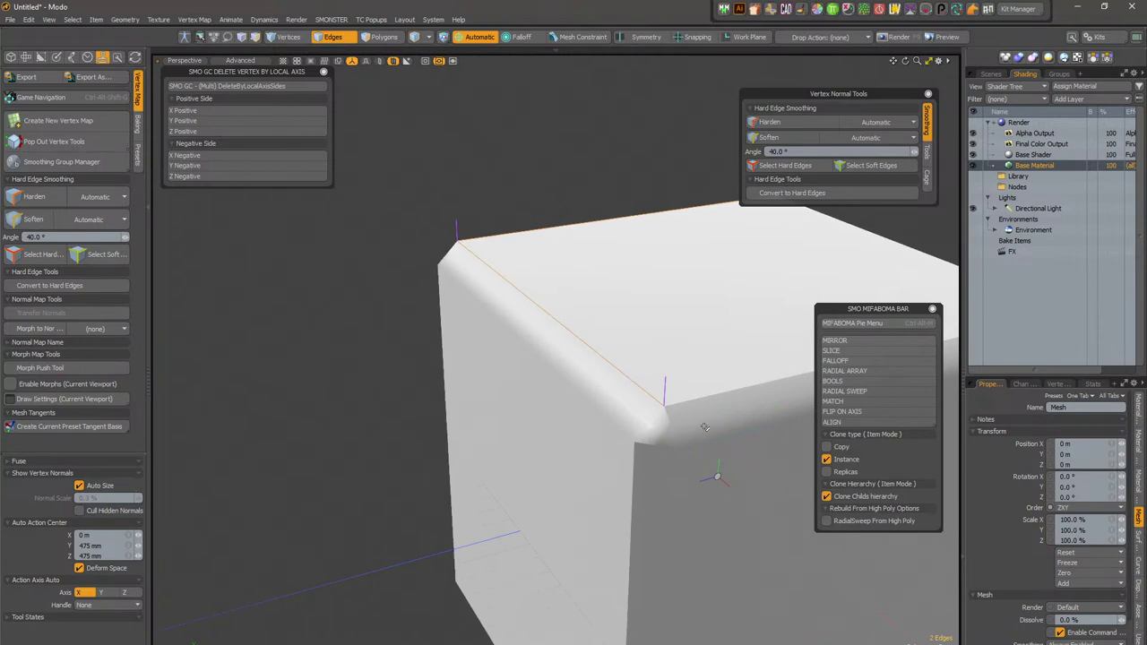
scroll(518, 377, "down", 6)
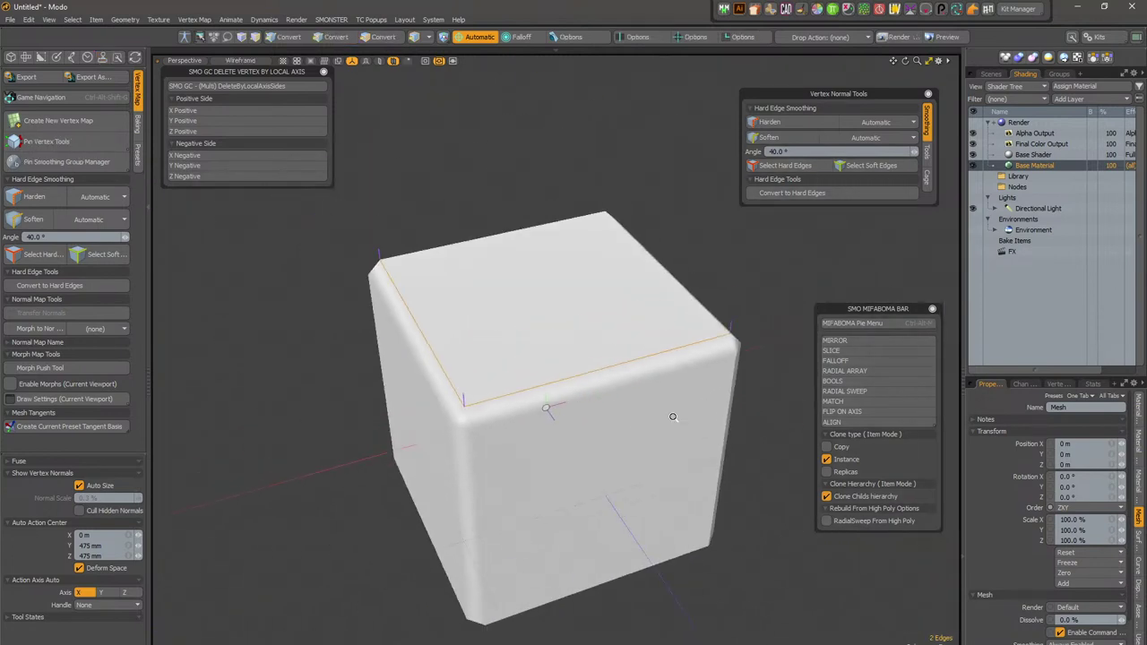
Step: Make LStream.lxo the current scene, frame its model and select the HDMI_Connector mesh
left_click(997, 74)
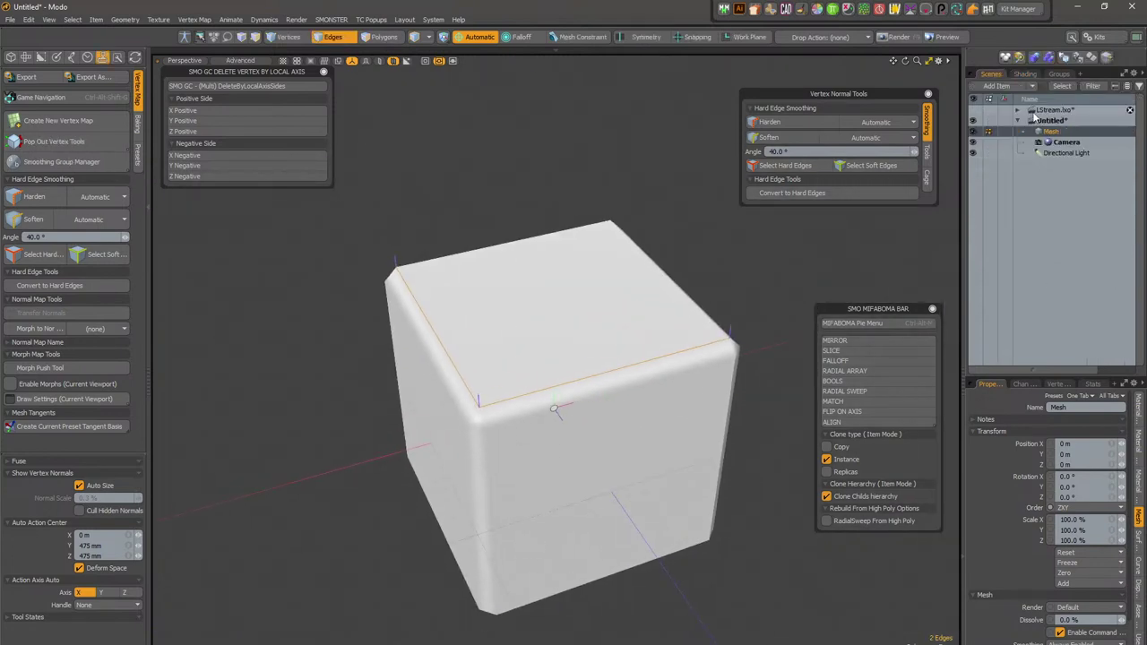
left_click(1058, 111)
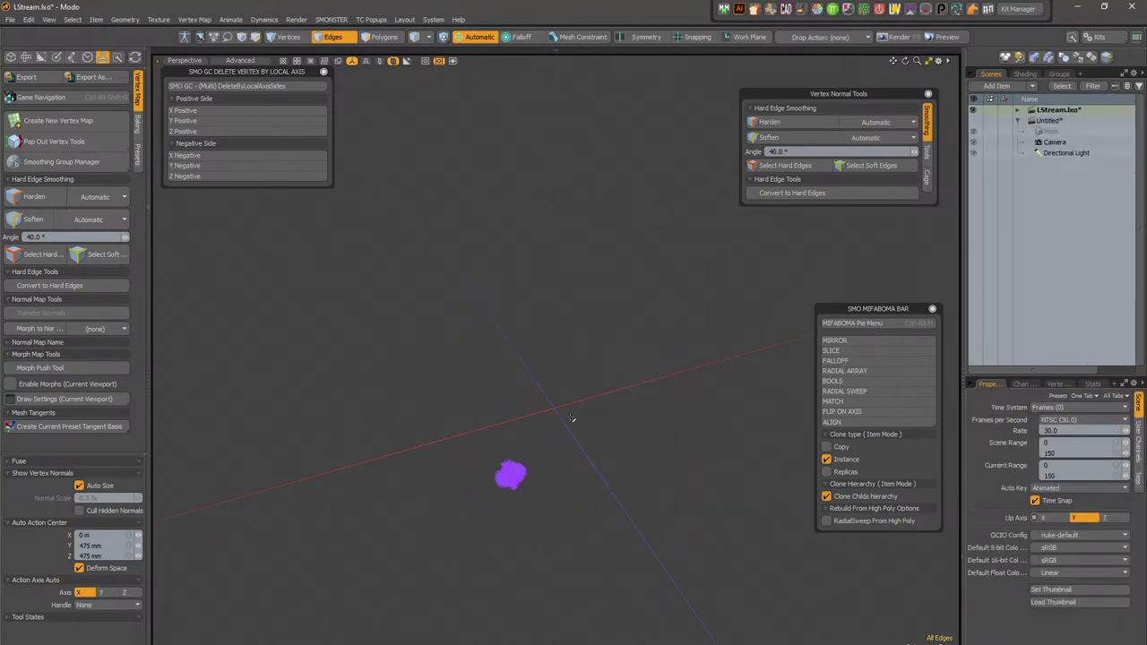
key("5")
mouse_move(544, 525)
right_mouse_down()
mouse_move(602, 474)
mouse_move(592, 484)
right_mouse_up()
key("shift+a")
left_click(640, 168)
mouse_move(538, 430)
left_mouse_down("alt")
mouse_move(556, 452)
mouse_move(622, 359)
mouse_move(566, 282)
left_mouse_up("alt")
scroll(622, 359, "up", 3)
left_click(564, 281)
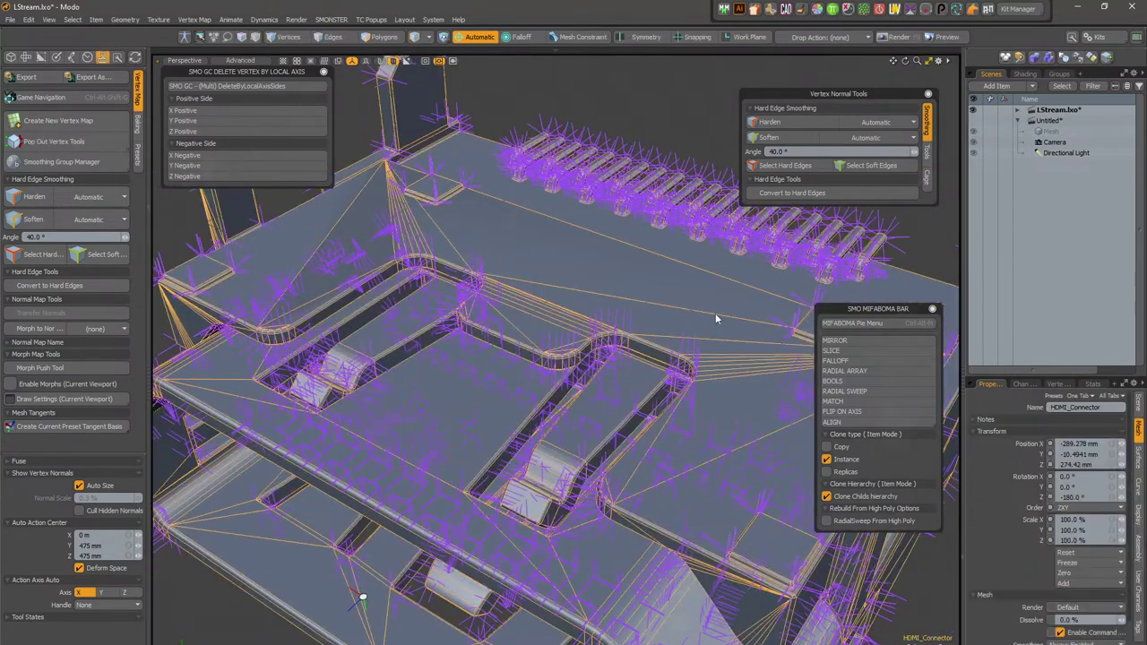
Step: Review the HDMI connector's vertex maps and the scene's shader tree
left_click(1060, 388)
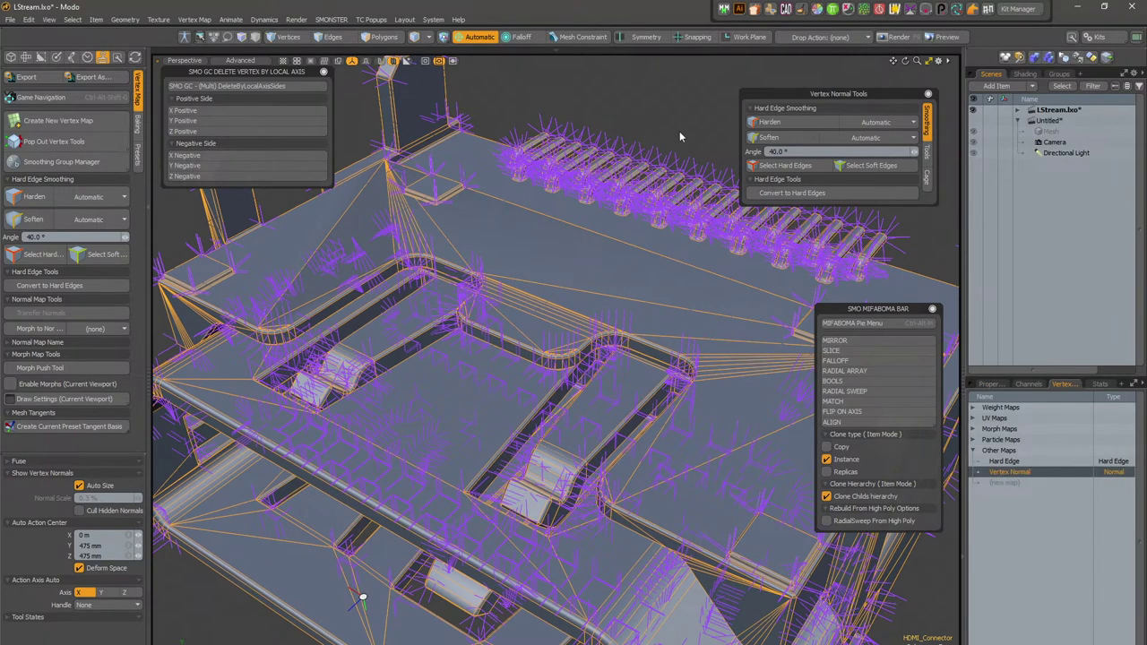
left_click(1027, 75)
left_click(582, 141)
scroll(582, 358, "down", 5)
mouse_move(627, 376)
left_mouse_down("alt")
mouse_move(564, 335)
mouse_move(589, 314)
mouse_move(574, 381)
left_mouse_up("alt")
left_click(614, 349)
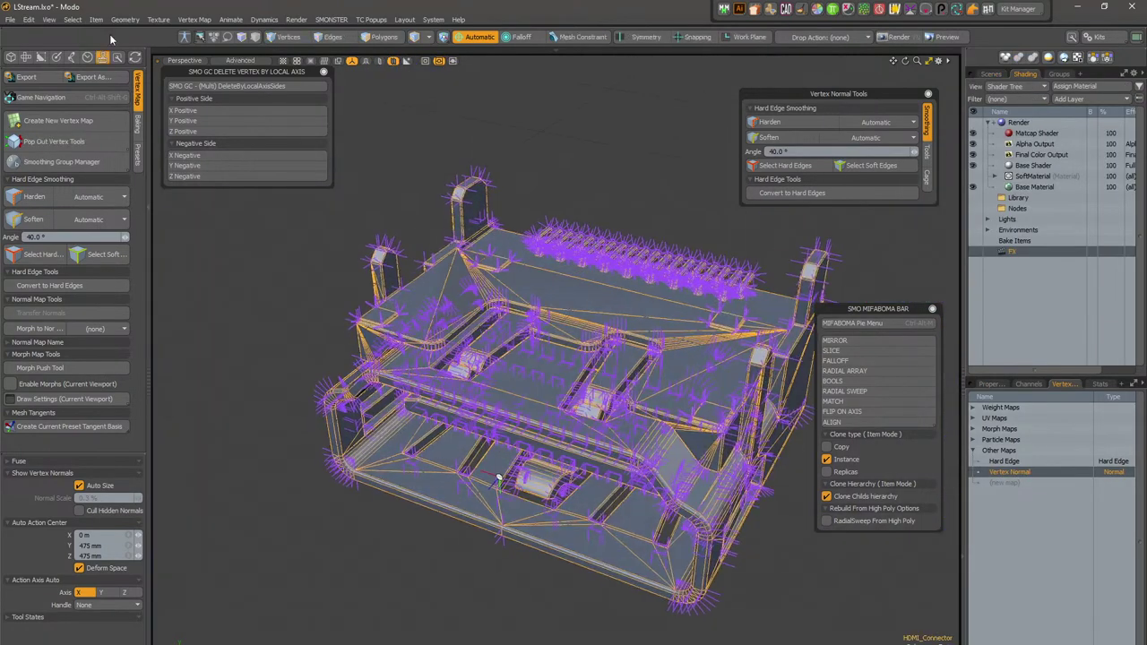
Step: Turn off the vertex normals display and close the Vertex Normal Tools window
left_click(50, 19)
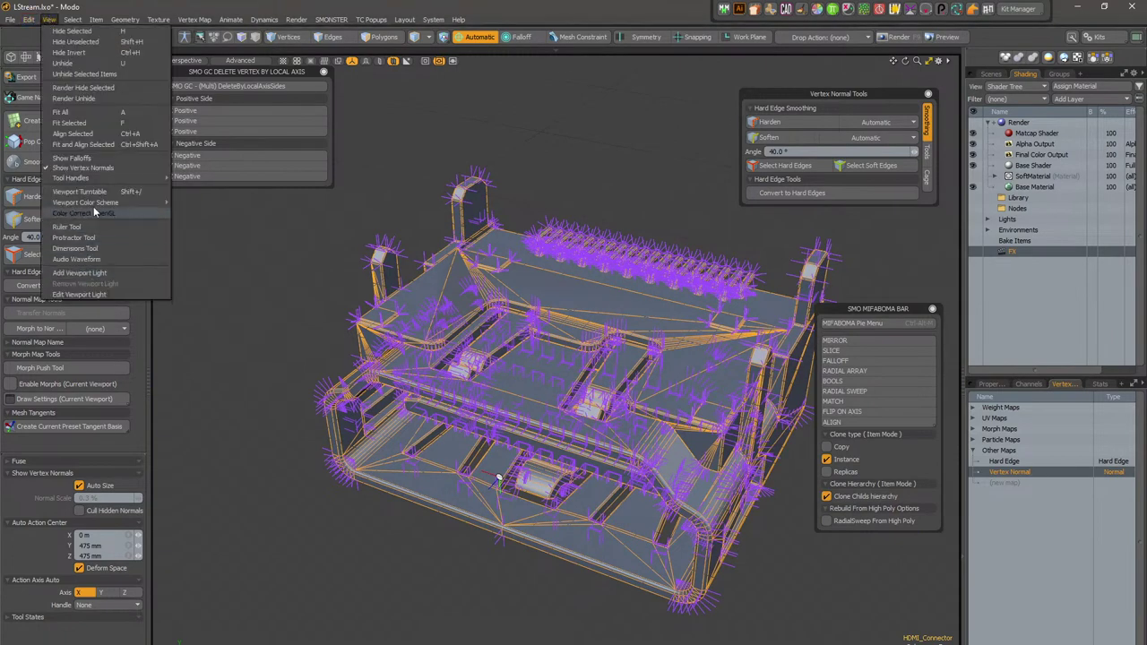
left_click(83, 168)
left_click(708, 196)
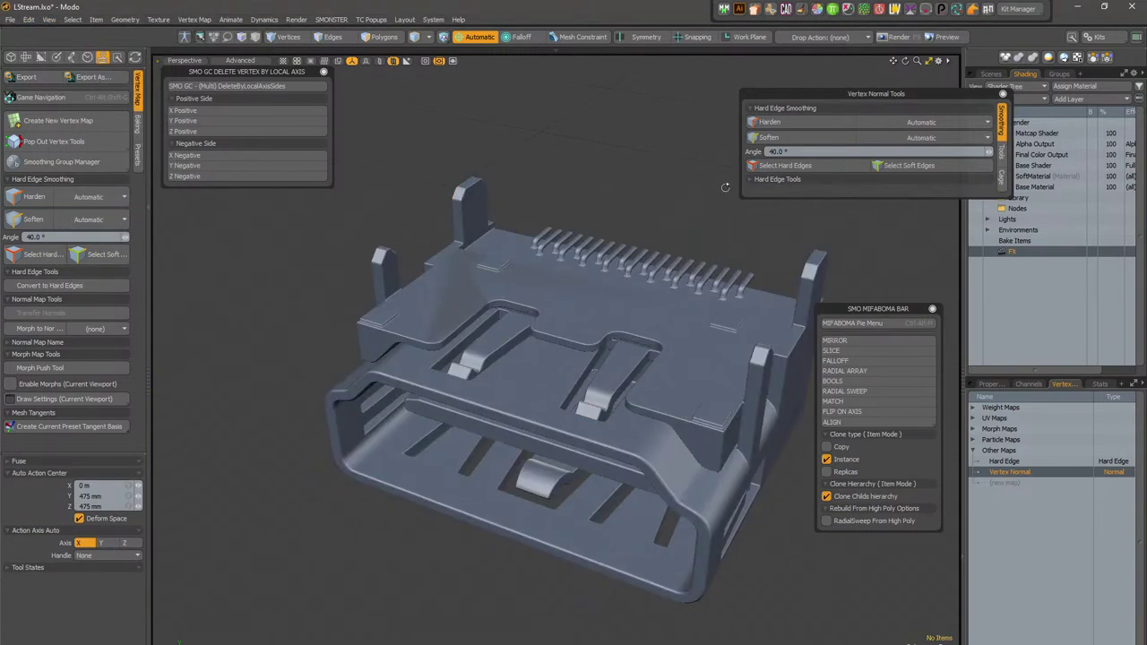
left_click(1003, 95)
left_click_drag(694, 201, 694, 269, "alt")
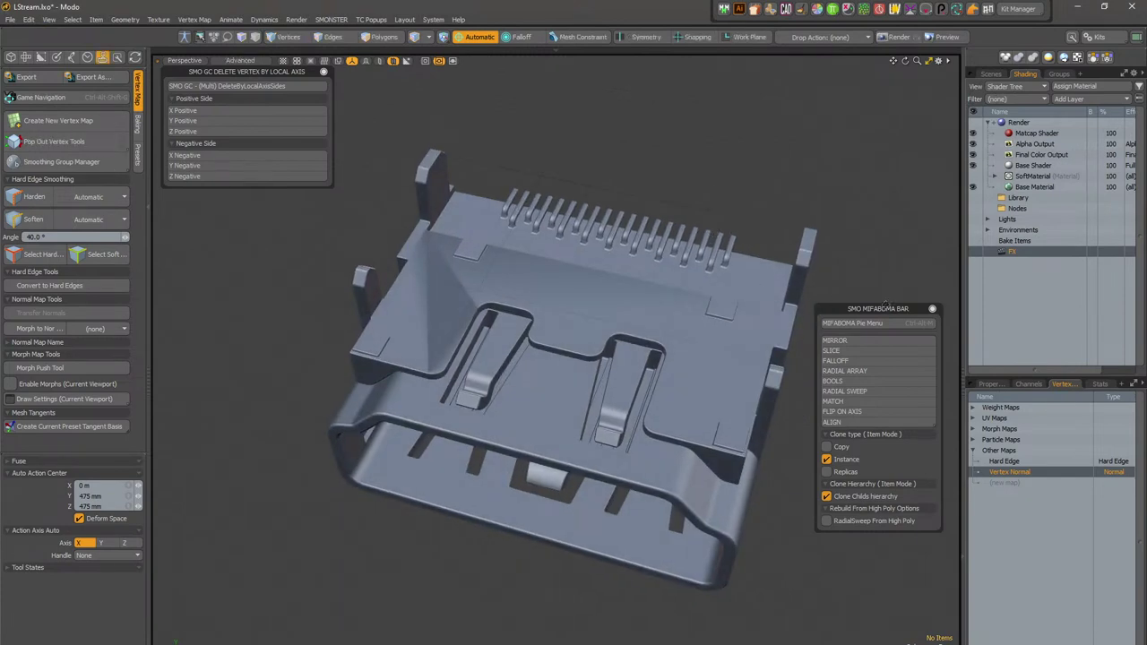
left_click_drag(943, 312, 932, 311)
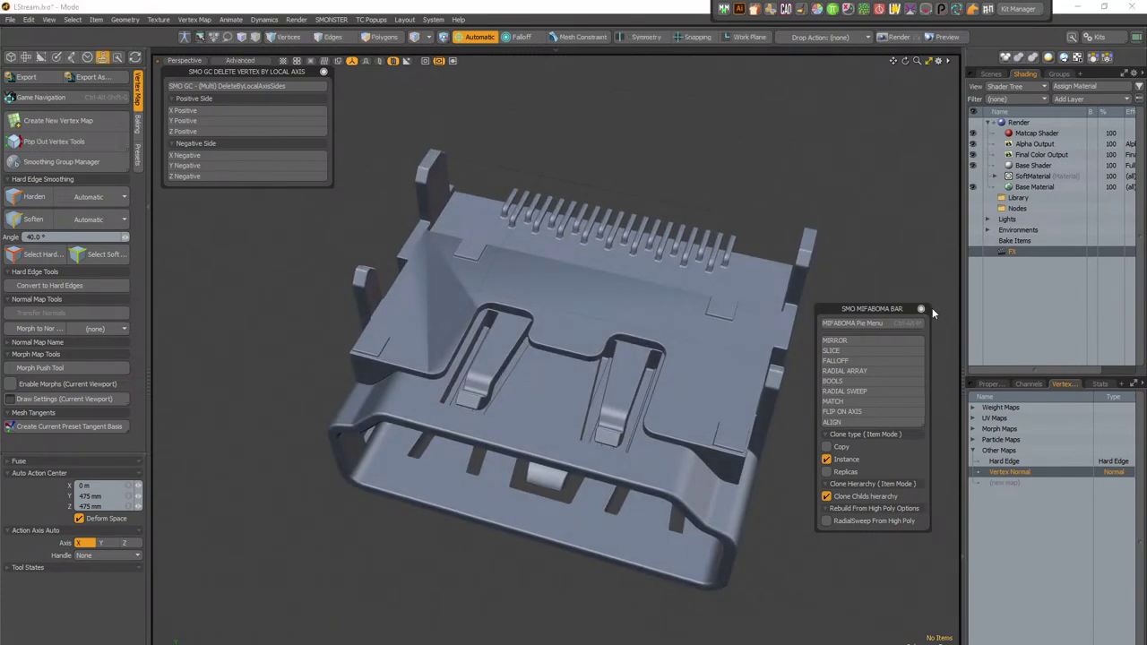
left_click(11, 20)
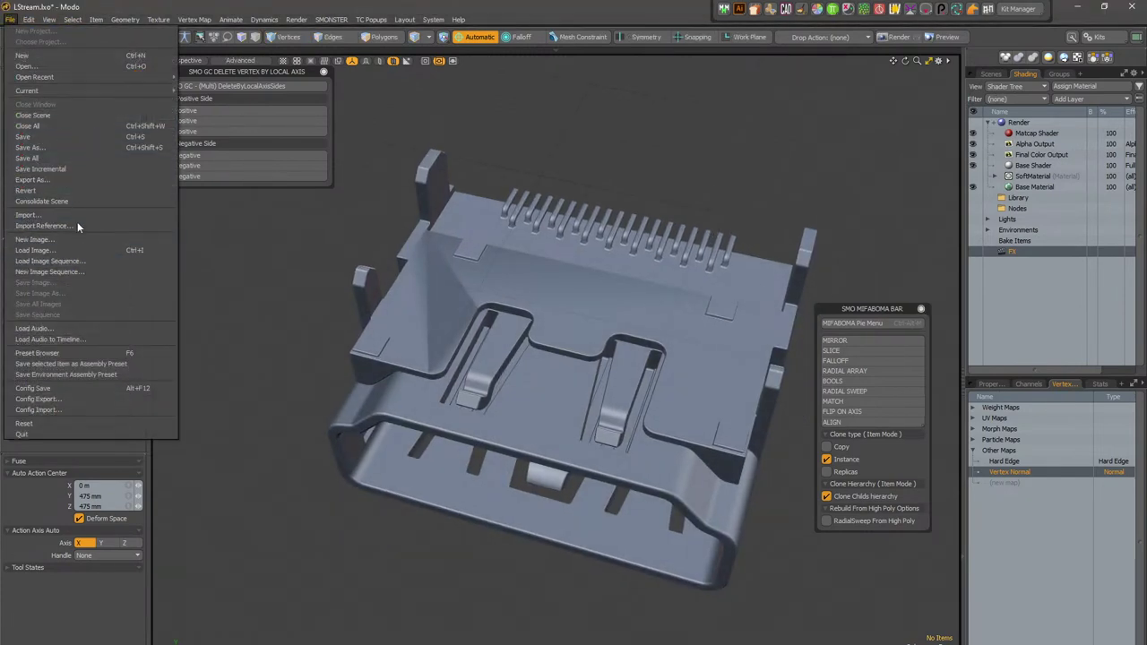
left_click(73, 191)
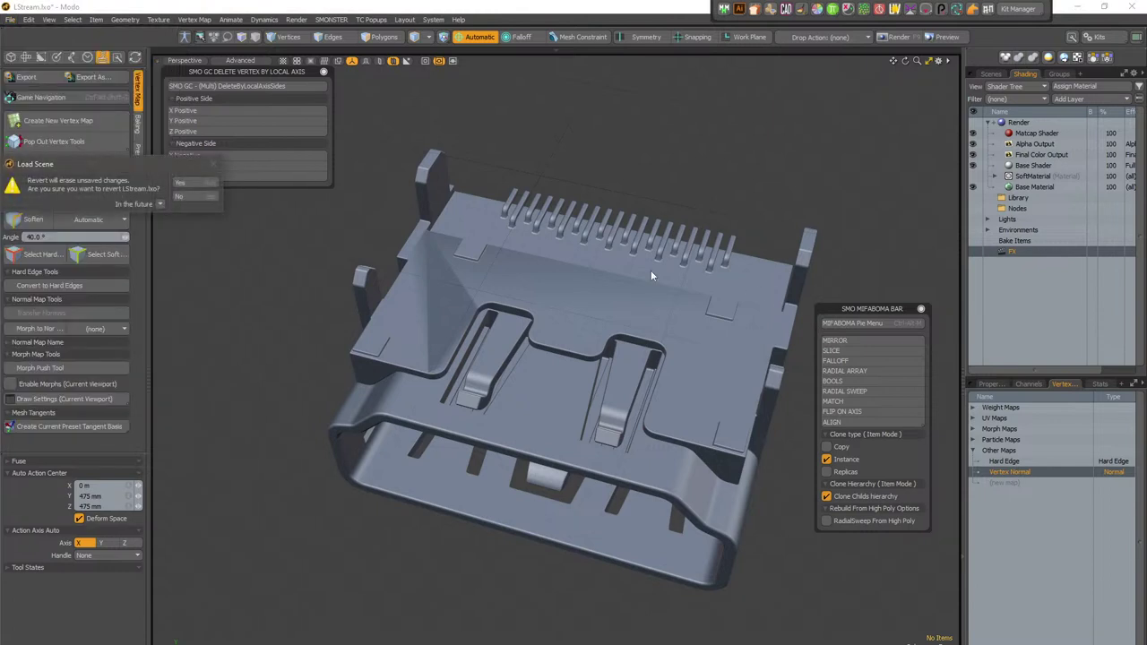
left_click(207, 196)
left_click(271, 186)
Step: Open HDMI_Connector_05_Result.lxo and frame the connector model in the viewport
left_click(10, 20)
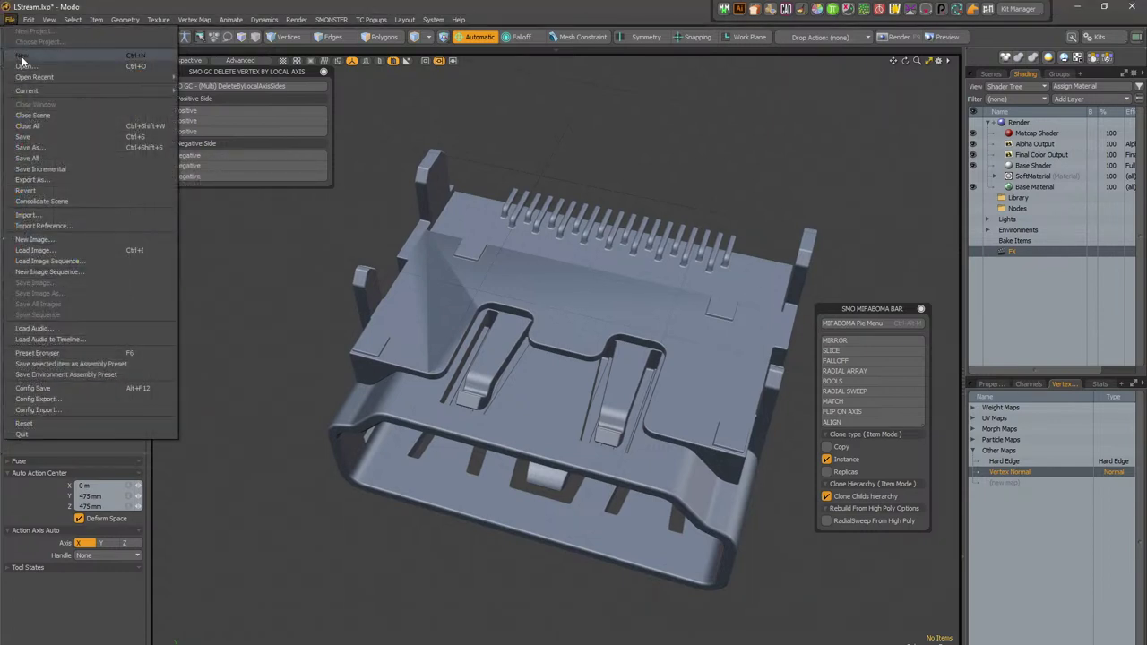
left_click(26, 68)
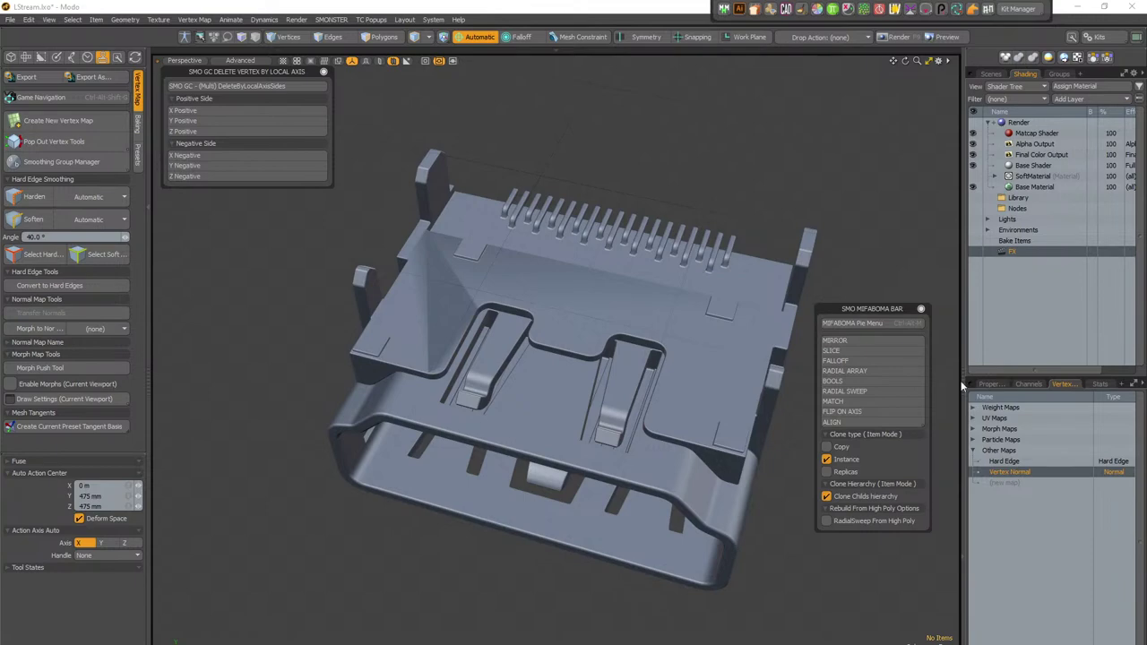
mouse_move(625, 301)
left_mouse_down("alt+shift")
mouse_move(610, 310)
mouse_move(484, 289)
mouse_move(543, 296)
mouse_move(410, 335)
mouse_move(568, 525)
mouse_move(587, 273)
mouse_move(646, 296)
left_mouse_up("alt+shift")
scroll(484, 289, "down", 4)
key("ctrl+2")
left_click(760, 42)
key("a")
Step: Display the connector model with its wireframe in edge selection mode
key("ctrl+1")
left_click(587, 272)
scroll(610, 331, "up", 4)
mouse_move(592, 331)
left_mouse_down("alt")
mouse_move(550, 367)
mouse_move(582, 430)
mouse_move(661, 422)
mouse_move(602, 292)
mouse_move(632, 296)
mouse_move(624, 303)
mouse_move(628, 280)
mouse_move(598, 310)
left_mouse_up("alt")
key("2")
key("ctrl+3")
left_click(691, 305)
Step: Select the edges fanning out from the midpoint of the connector shell's front rim to examine the topology there
mouse_move(679, 286)
left_mouse_down("alt")
mouse_move(594, 328)
mouse_move(562, 308)
left_mouse_up("alt")
left_click_drag(543, 351, 574, 255, "alt")
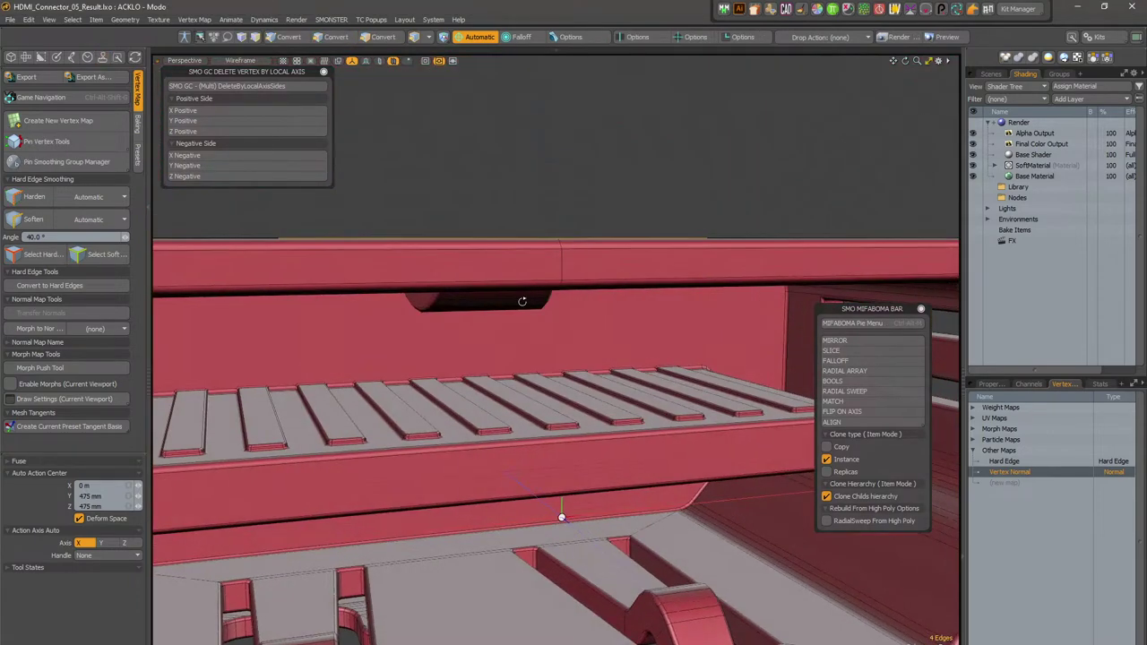
scroll(574, 256, "up", 2)
left_click(562, 237, "shift")
left_click_drag(582, 342, 595, 185, "alt")
left_click(580, 241, "shift")
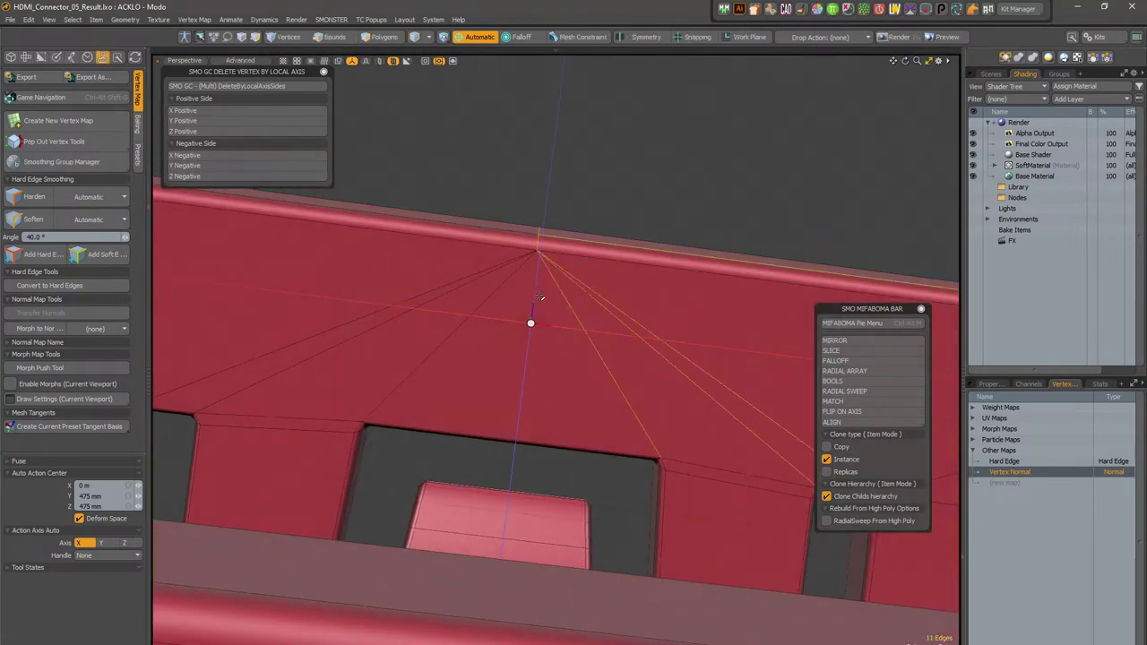
scroll(556, 289, "down", 5)
left_click_drag(542, 260, 530, 317, "alt")
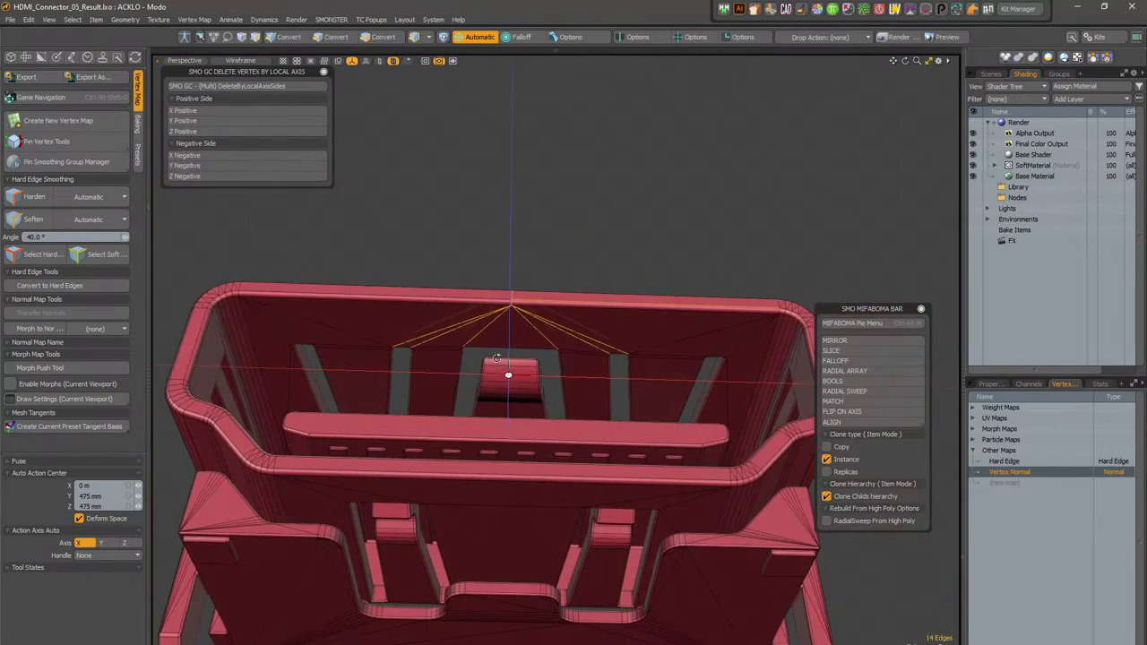
Step: Select all polygons of the first five contact pins on the connector's inner tongue
scroll(536, 302, "up", 5)
left_click_drag(526, 357, 559, 321, "alt")
left_click_drag(667, 311, 503, 478, "alt")
left_click_drag(392, 416, 426, 373, "alt")
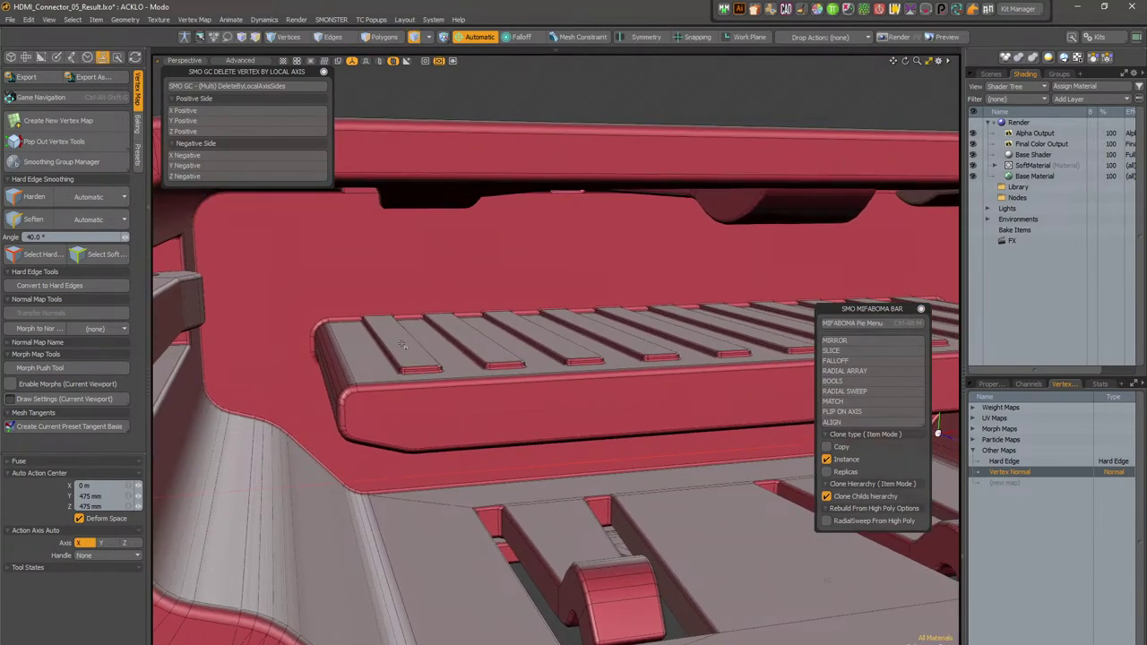
left_click(410, 351)
left_click(488, 349, "shift")
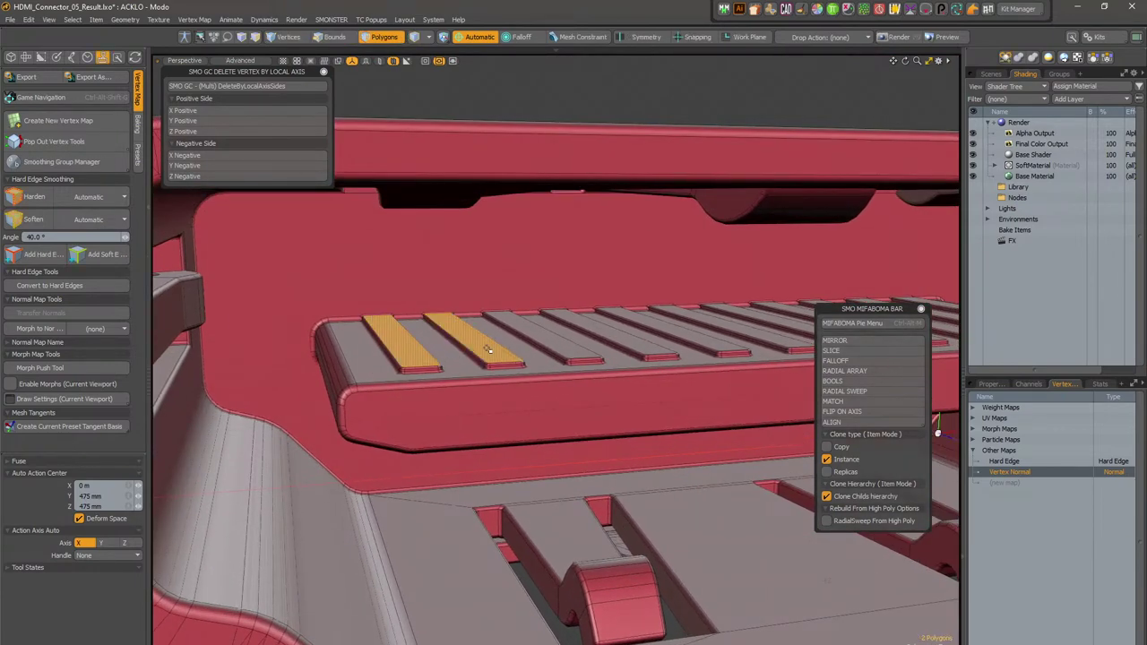
left_click(555, 338, "shift")
left_click(602, 333, "shift")
left_click_drag(603, 334, 591, 387, "alt")
left_click(593, 392, "shift")
double_click(593, 390, "shift")
left_click_drag(446, 402, 550, 360, "alt+shift")
key("w")
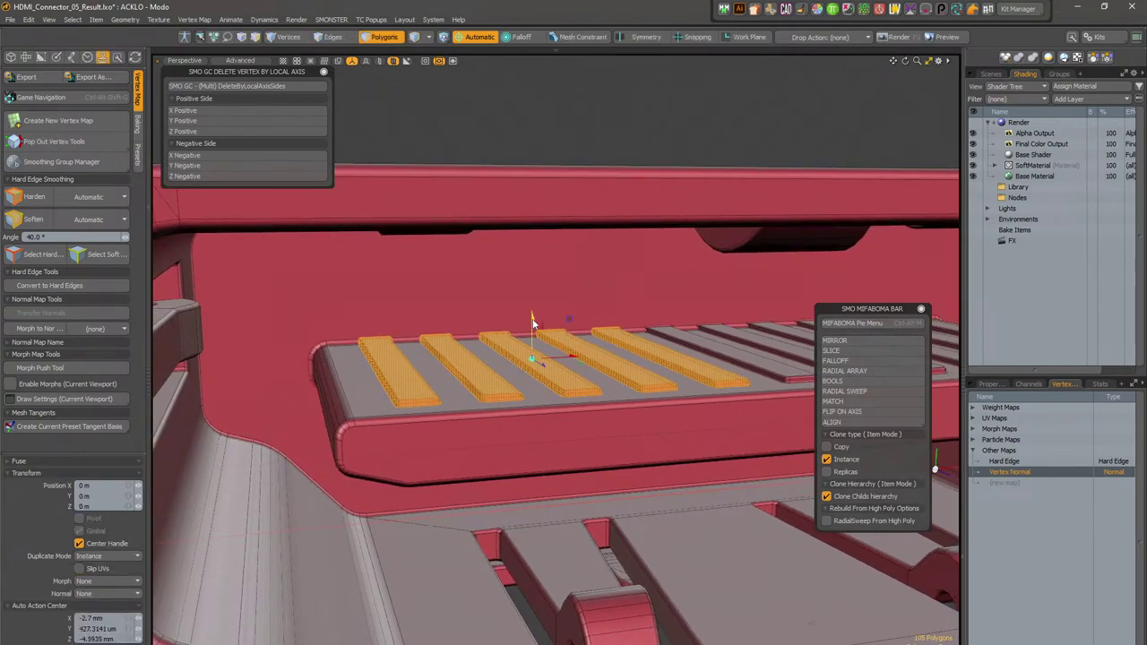
Step: Lift the five selected contact pins off the tongue and pull them clear of it
left_click_drag(532, 316, 532, 286)
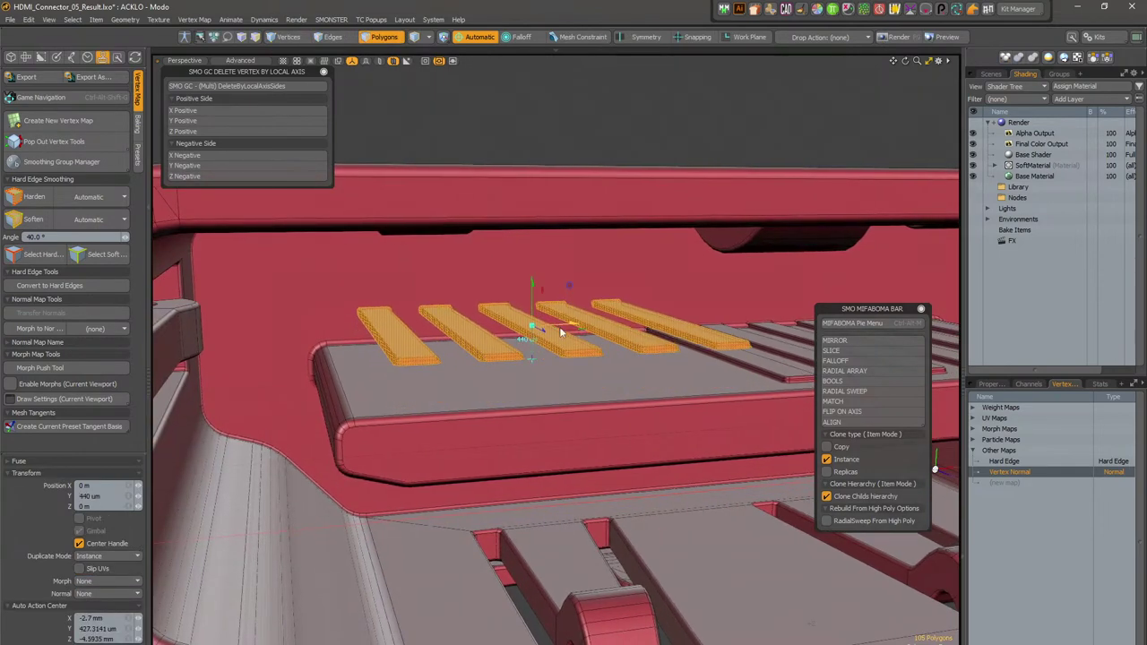
left_click_drag(448, 346, 515, 348, "alt")
scroll(516, 348, "down", 4)
left_click_drag(549, 298, 886, 170)
key("space")
Step: Inspect the lower boundary edges and bevelled ends of the detached contact pins
left_click_drag(857, 113, 503, 379, "alt")
key("1")
scroll(543, 379, "up", 5)
scroll(512, 379, "down", 4)
key("2")
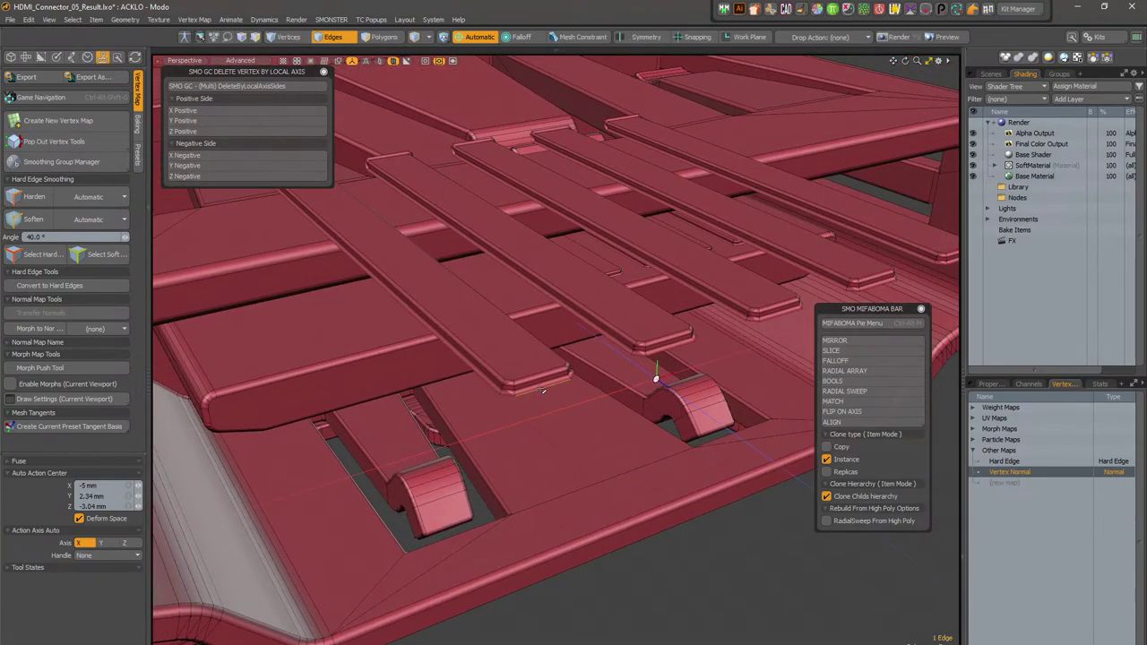
double_click(542, 391)
scroll(514, 385, "up", 4)
scroll(527, 373, "down", 2)
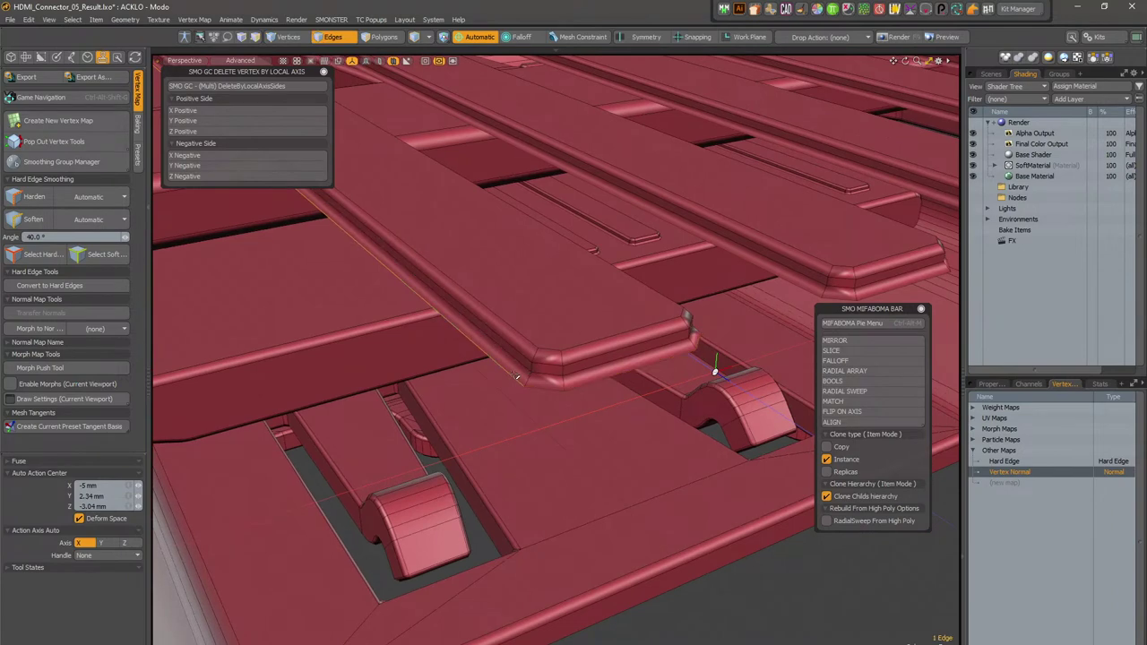
left_click_drag(590, 382, 398, 305, "alt")
left_click_drag(425, 393, 400, 312, "alt")
scroll(421, 310, "up", 2, "alt")
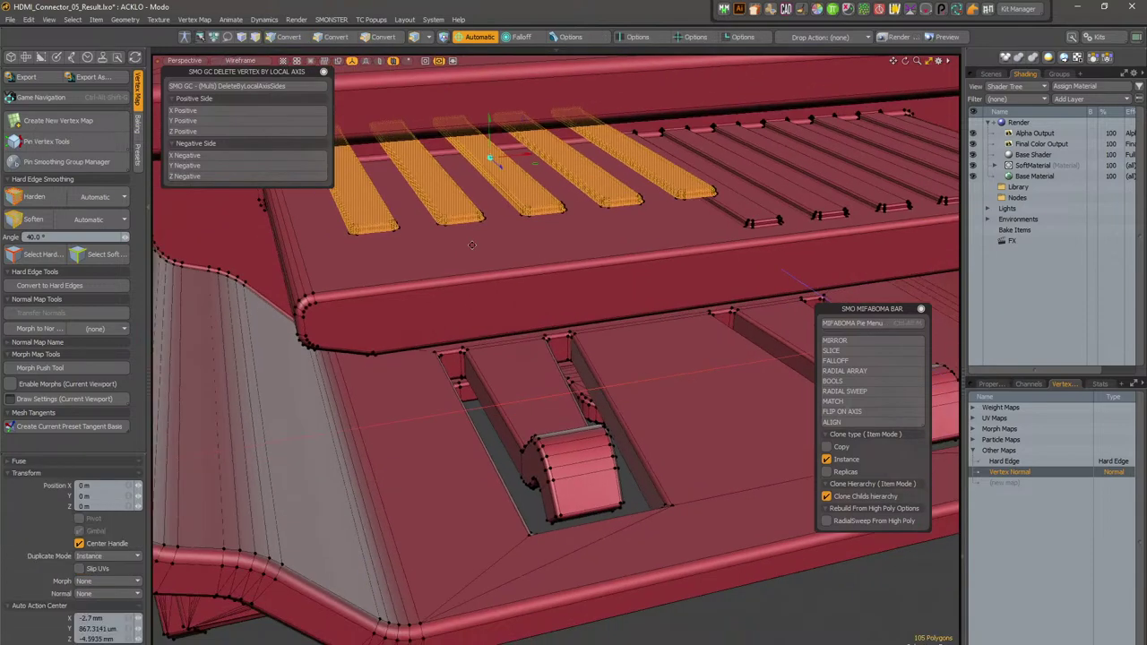
Step: Undo the relocation of the five contact pins
scroll(462, 156, "up", 3)
key("ctrl+z")
key("ctrl+z")
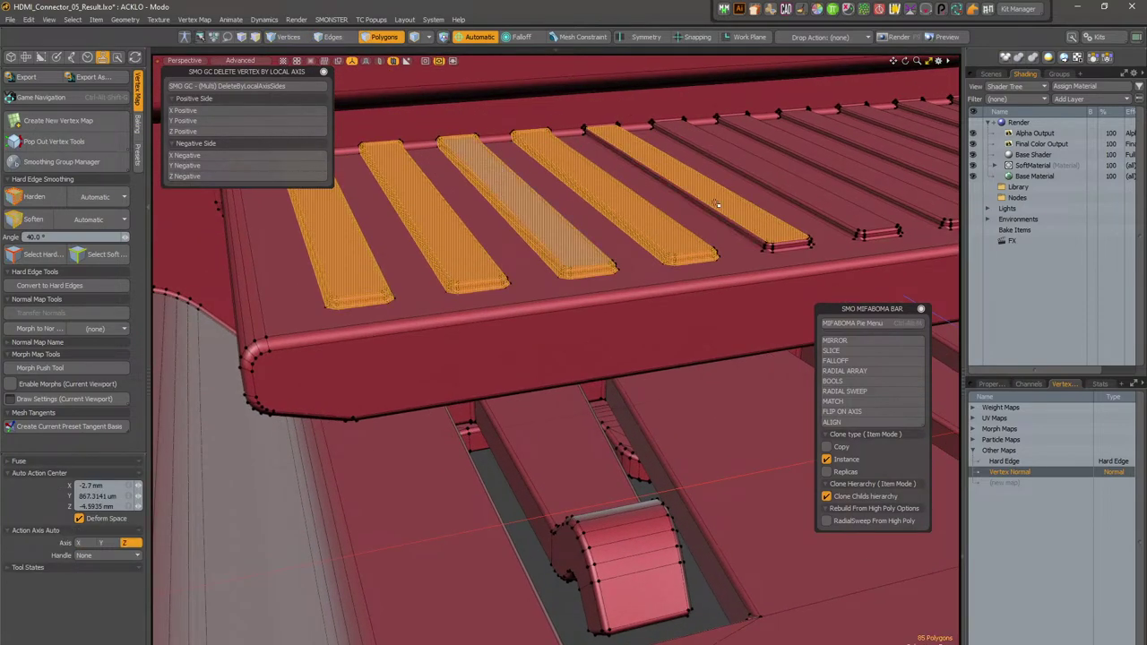
Step: Add the fifth contact pin to the selection and clear the Vertex Normal map values on the five pins
double_click(774, 220, "shift")
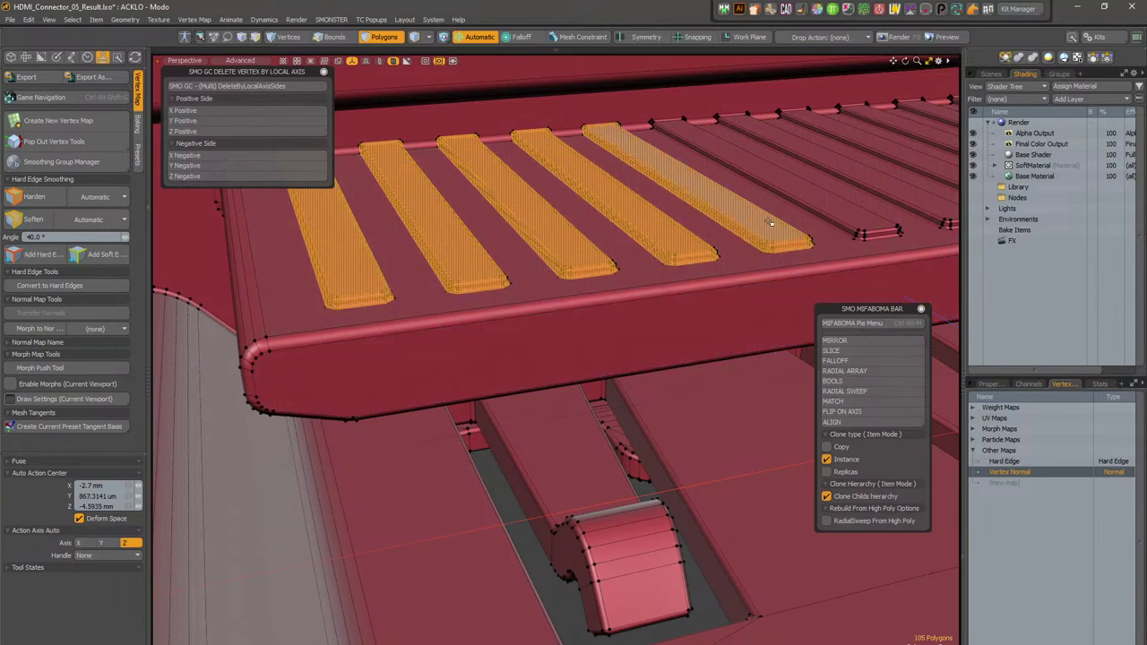
left_click_drag(466, 276, 499, 274, "alt")
scroll(538, 272, "up", 4)
right_click(1027, 479)
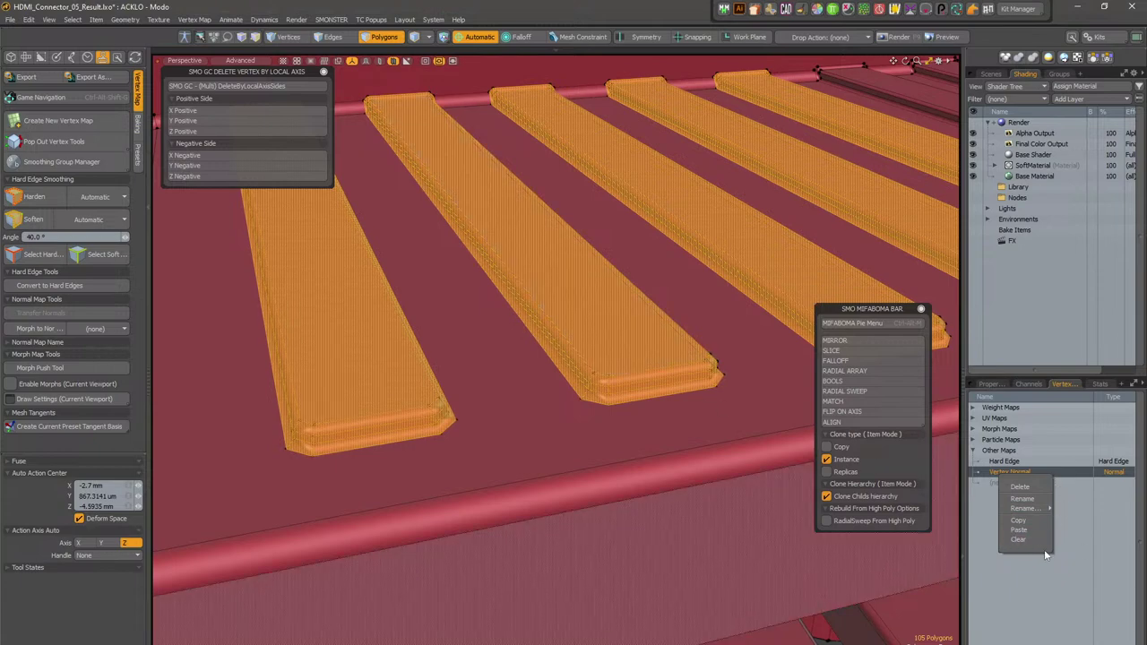
left_click(1019, 539)
left_click_drag(671, 603, 645, 561, "alt")
left_click(645, 561)
Step: Select the first contact pin and examine the shading of its faces against the tongue and neighbouring pins
left_click_drag(386, 404, 617, 348, "alt")
key("ctrl+3")
left_click(831, 294)
left_click_drag(809, 295, 690, 387, "alt")
scroll(691, 387, "up", 5)
double_click(697, 393)
left_click_drag(673, 442, 511, 359, "alt")
scroll(557, 405, "down", 5)
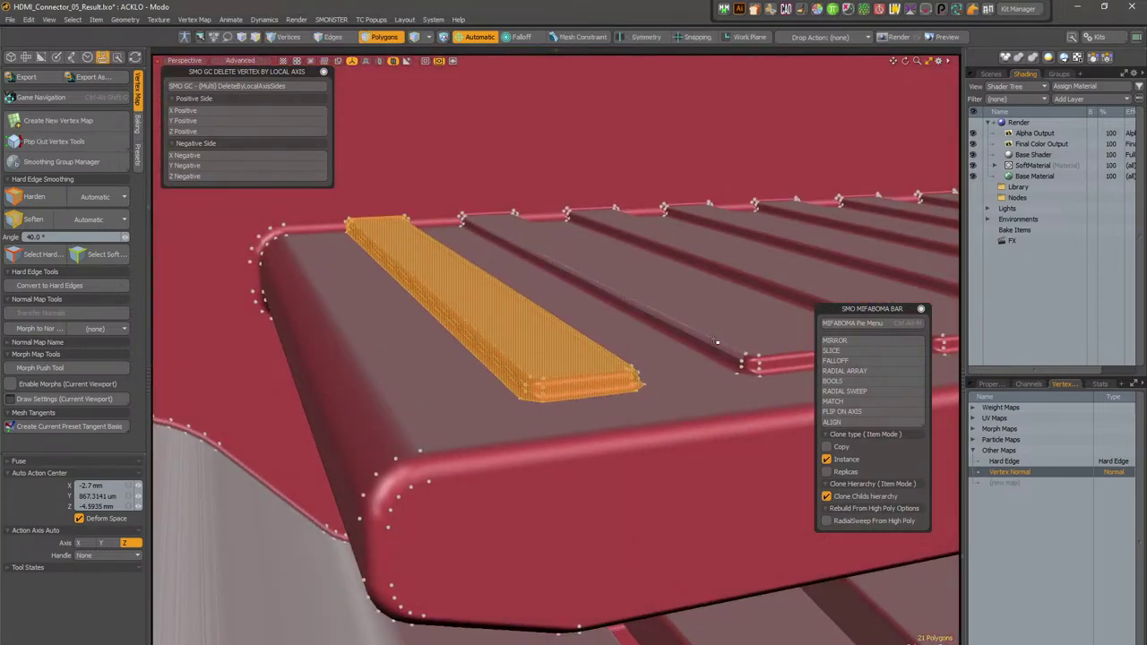
scroll(558, 433, "down", 8)
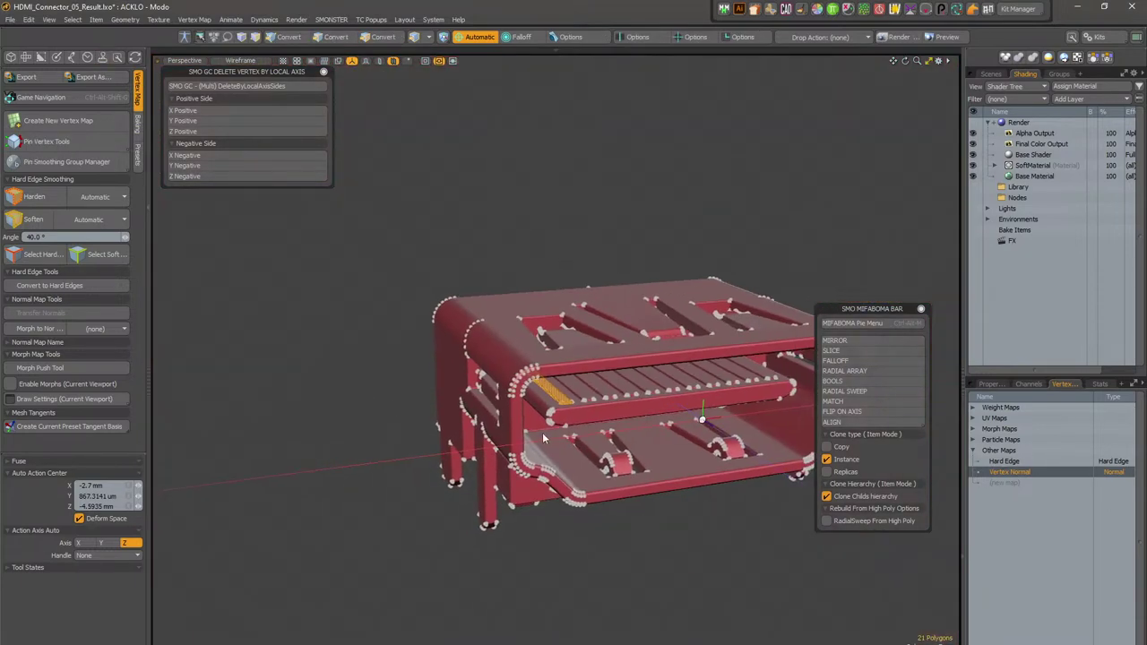
Step: Select the HDMI_Connector mesh item and delete its Vertex Normal map
key("0")
left_click(512, 160)
key("5")
left_click(663, 169)
scroll(622, 288, "up", 4)
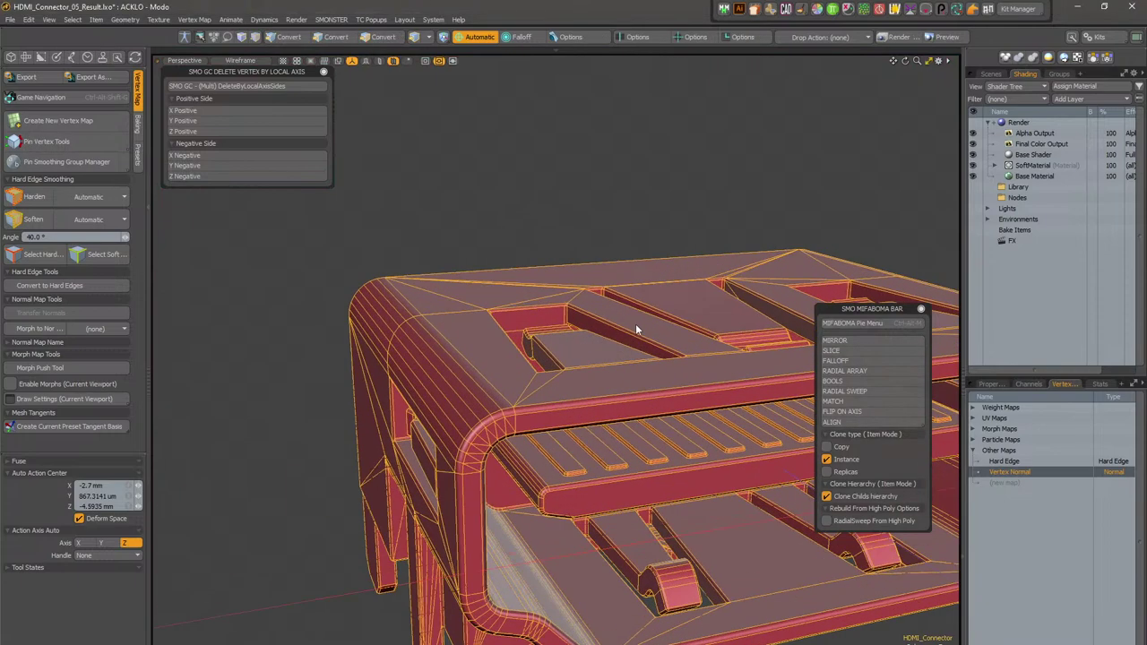
right_click(1047, 468)
left_click(1054, 481)
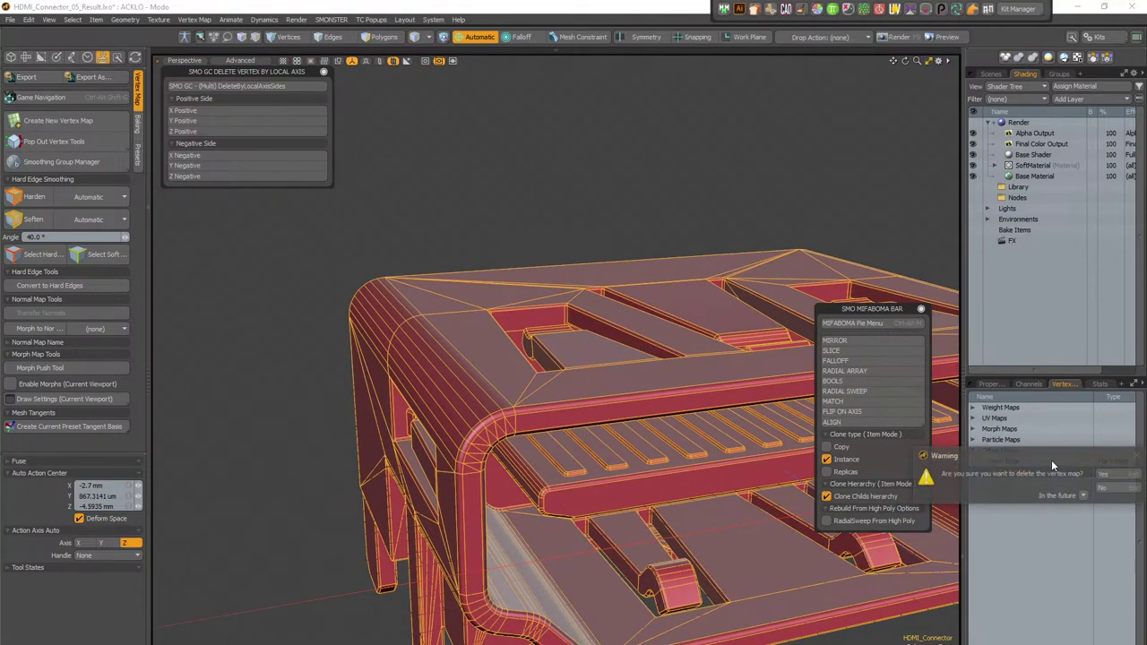
left_click(1122, 475)
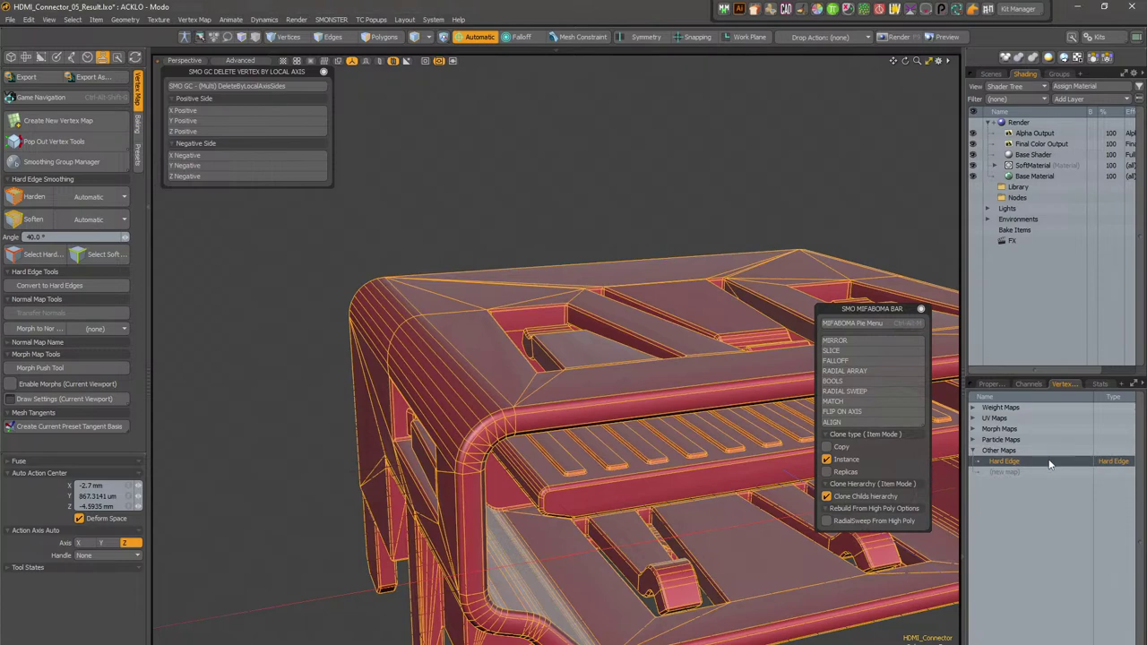
Step: Delete the connector mesh's Hard Edge map
right_click(1051, 464)
left_click(1056, 477)
left_click(1122, 475)
Step: Examine the contact pins' shading without vertex maps, briefly overlaying the wireframe for comparison
left_click_drag(589, 323, 559, 306, "alt")
scroll(547, 378, "up", 8)
left_click_drag(548, 360, 566, 491, "alt")
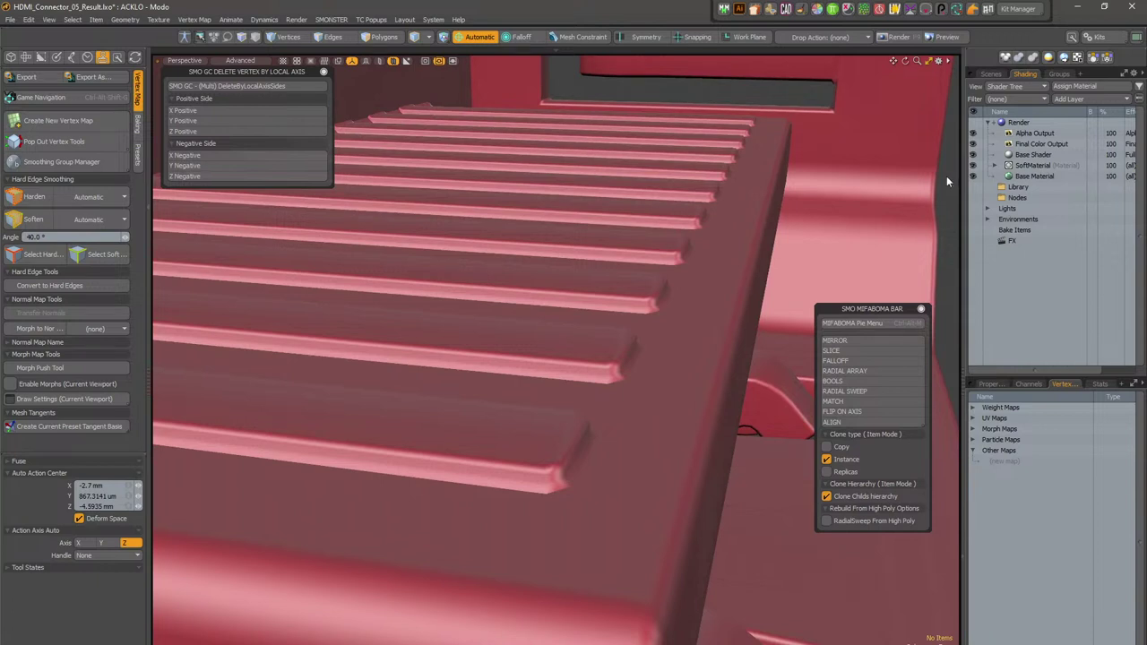
left_click(922, 188)
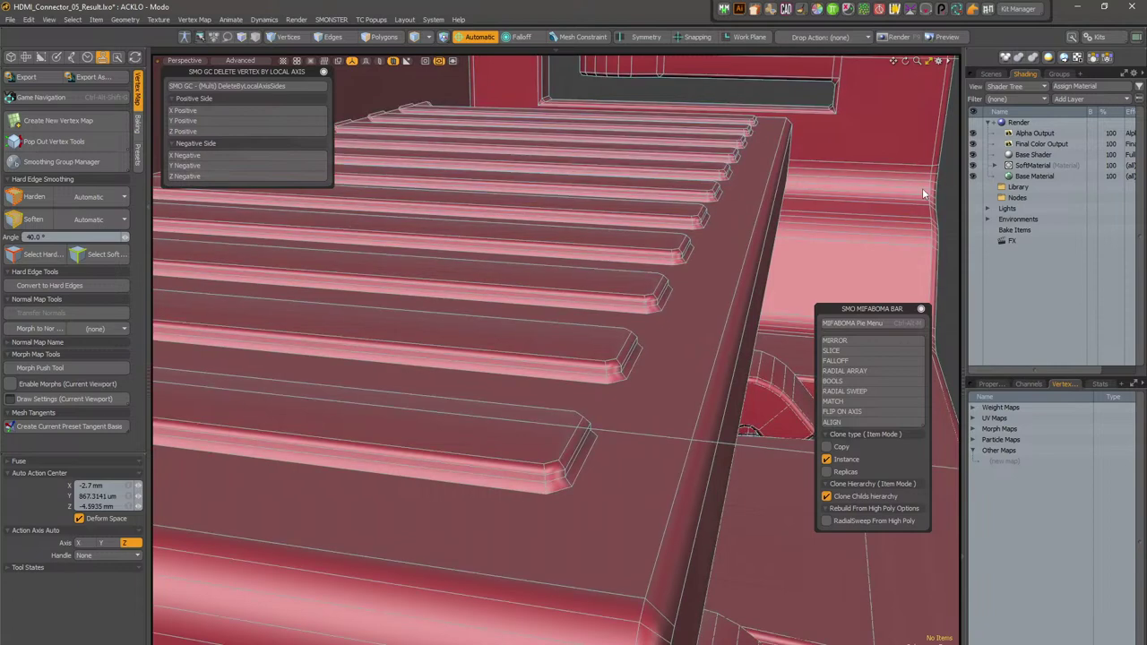
left_click(946, 173)
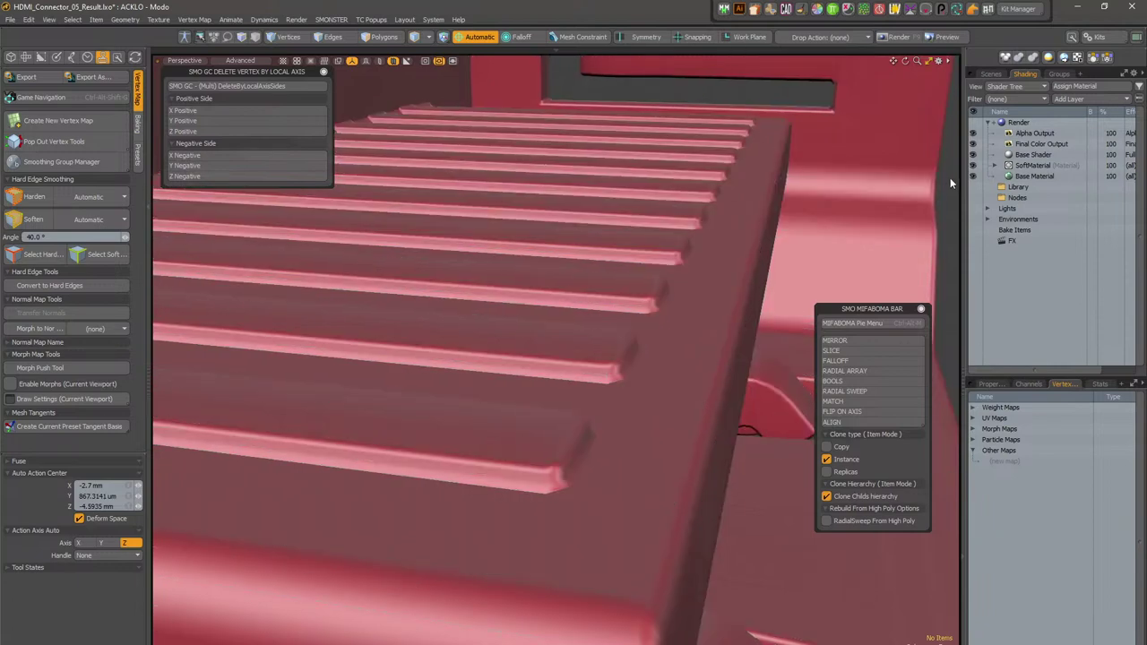
mouse_move(563, 461)
left_mouse_down("alt")
mouse_move(460, 389)
mouse_move(422, 315)
mouse_move(432, 383)
mouse_move(502, 473)
mouse_move(453, 445)
mouse_move(525, 450)
mouse_move(588, 436)
left_mouse_up("alt")
Step: Expand the selection from the tongue's top polygon to the connected mesh and apply Set Vertex Normal to it
key("3")
left_click(490, 455)
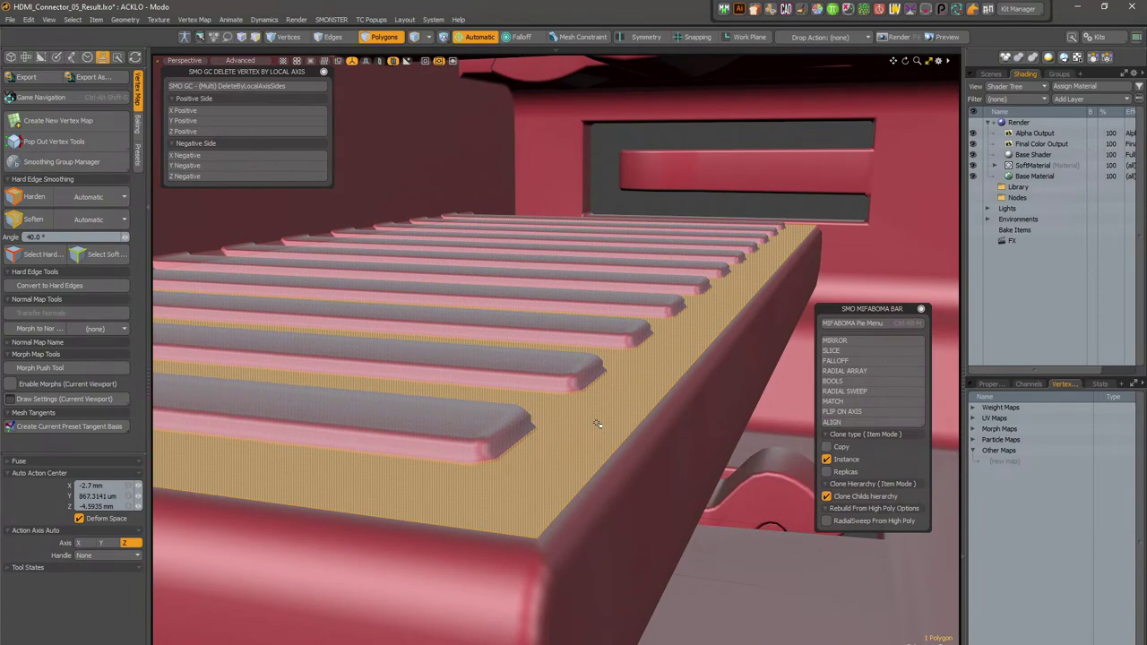
key("bracketright")
right_click(603, 421)
mouse_move(634, 434)
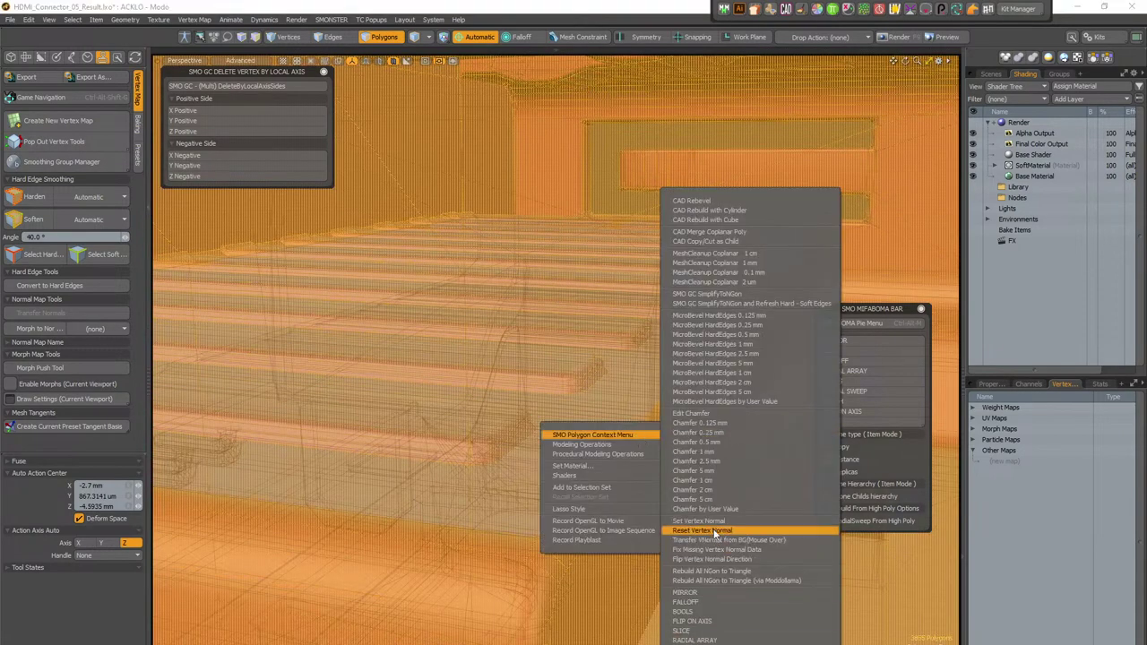
left_click(713, 524)
left_click_drag(723, 387, 592, 381, "alt")
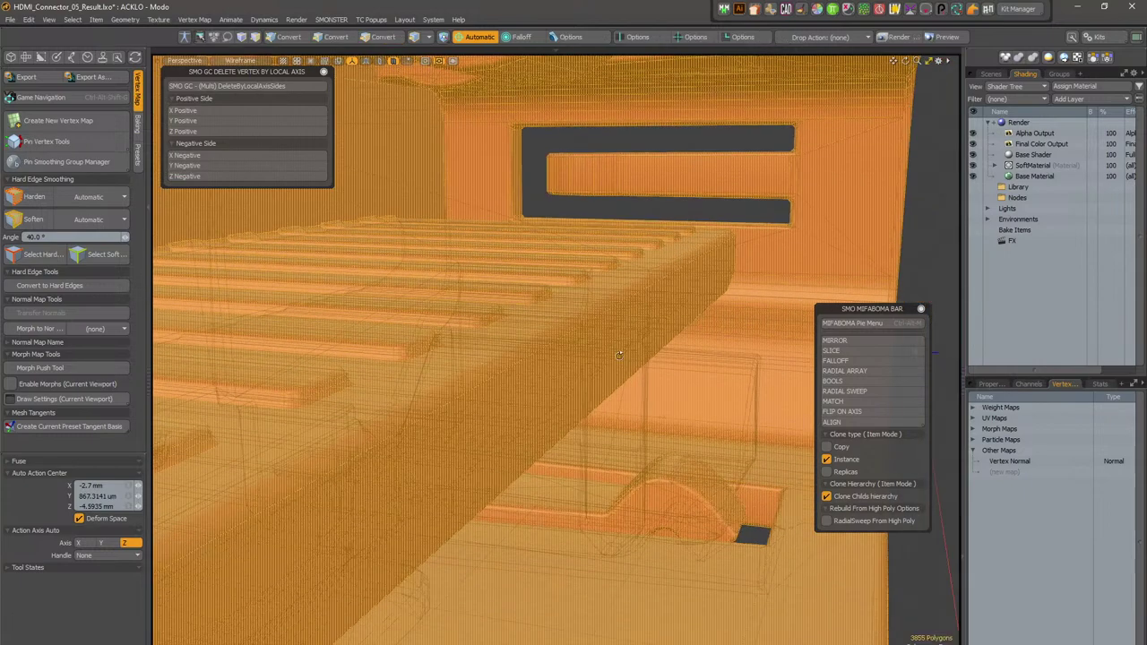
key("Escape")
Step: Examine the new vertex normal shading on the bevels and ends of the contact pins
left_click_drag(323, 345, 455, 328, "alt")
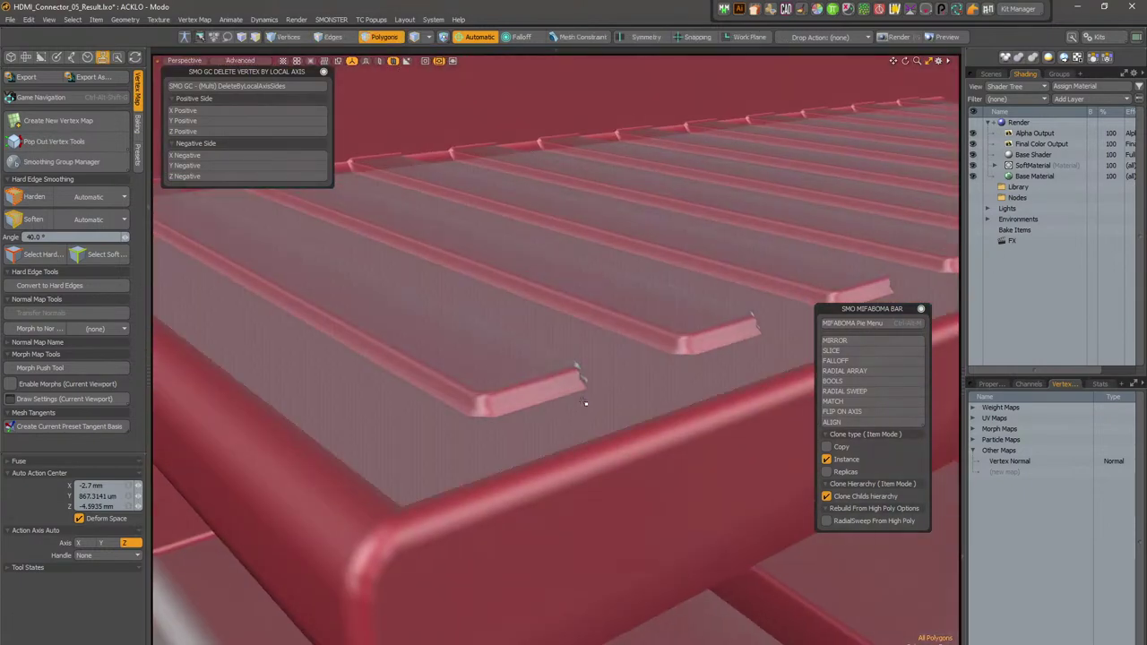
left_click(635, 399)
key("Escape")
left_click_drag(479, 356, 617, 370, "alt+shift")
double_click(582, 361)
left_click(610, 353)
scroll(616, 359, "up", 5)
left_click(684, 313, "shift")
scroll(408, 471, "down", 5)
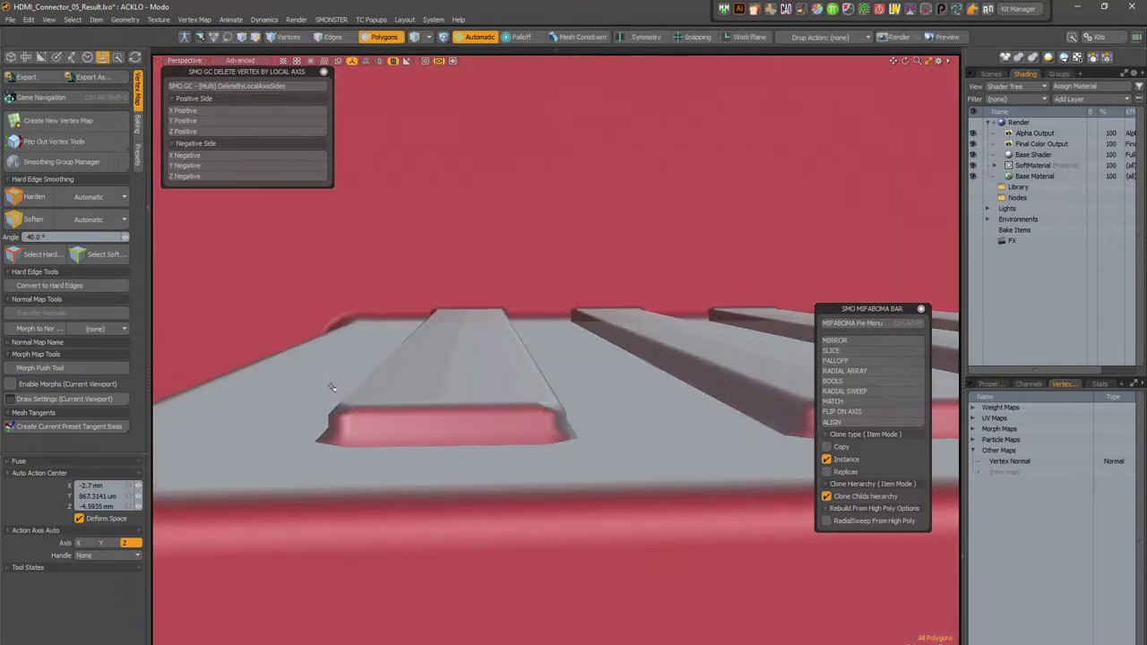
left_click(571, 329)
mouse_move(448, 326)
left_mouse_down("alt")
mouse_move(571, 329)
mouse_move(499, 443)
mouse_move(456, 397)
left_mouse_up("alt")
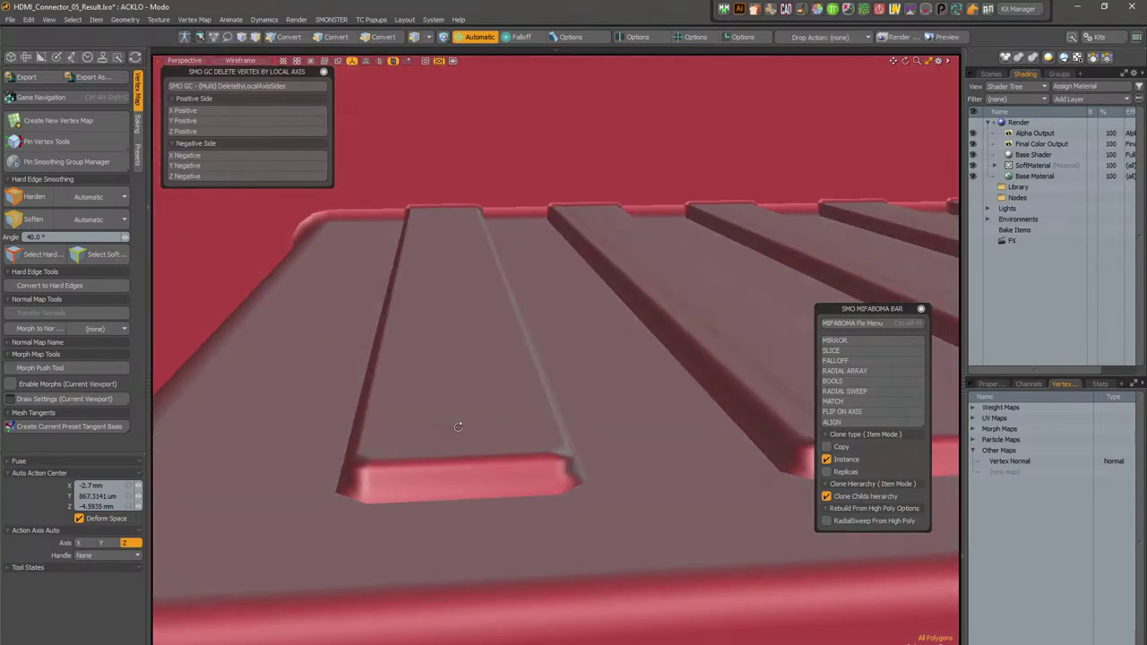
left_click_drag(458, 426, 628, 509, "alt")
left_click_drag(592, 539, 530, 399, "alt")
key("3")
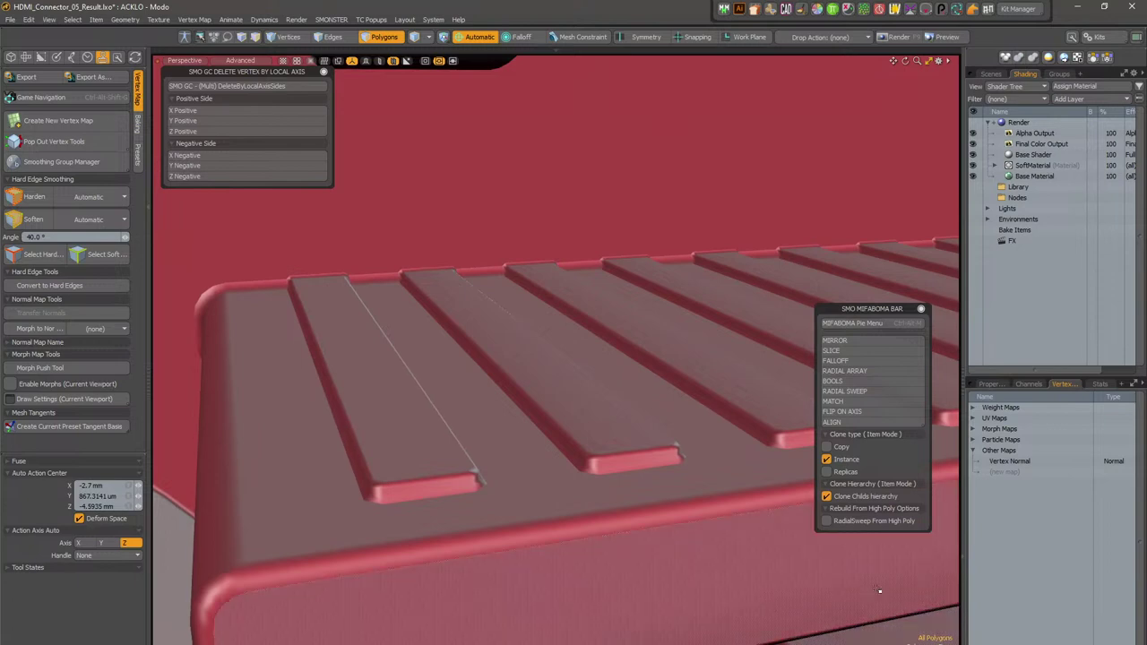
left_click_drag(451, 455, 457, 498, "alt")
Step: Select the edges around the first contact pin's base and check their vertices for the cause of the shading
key("2")
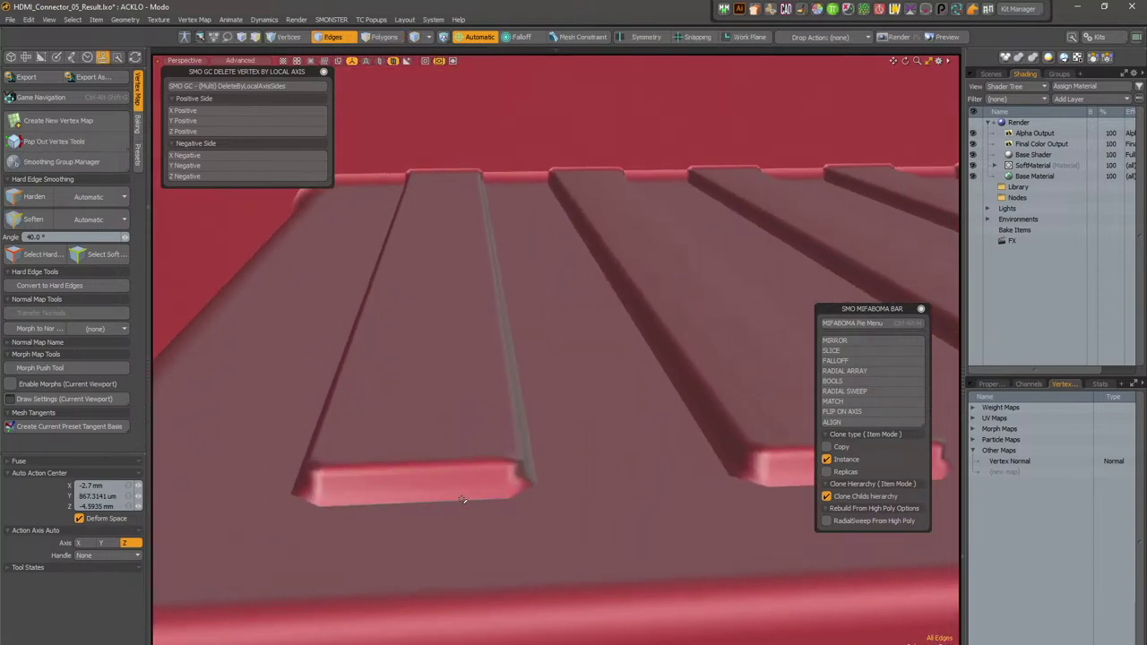
key("3")
left_click_drag(454, 480, 528, 456, "alt")
left_click(538, 456)
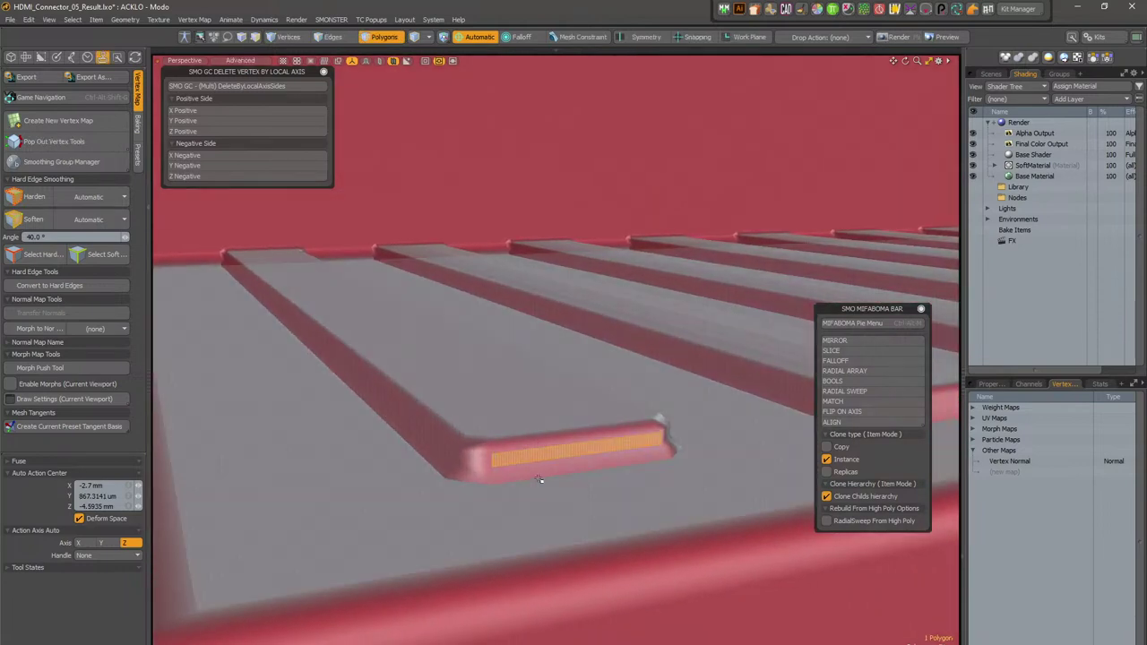
key("2")
left_click(480, 484)
left_click_drag(583, 502, 403, 498, "alt")
left_click(457, 449, "shift")
left_click(463, 445, "shift")
left_click_drag(479, 452, 607, 441, "alt")
key("1")
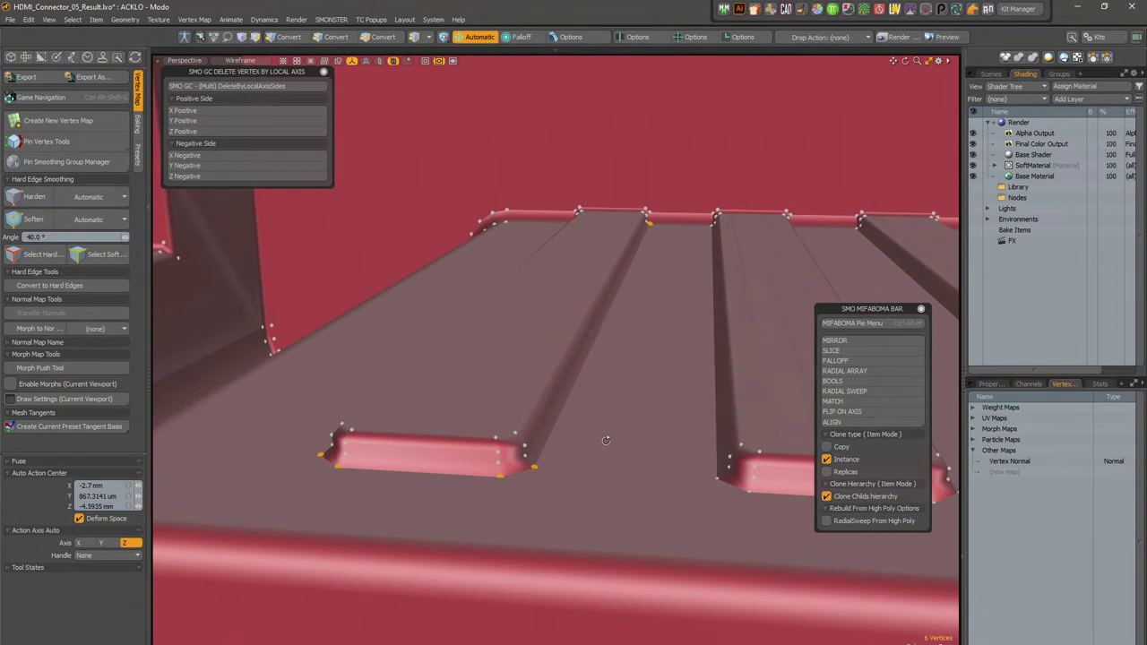
left_click(607, 441)
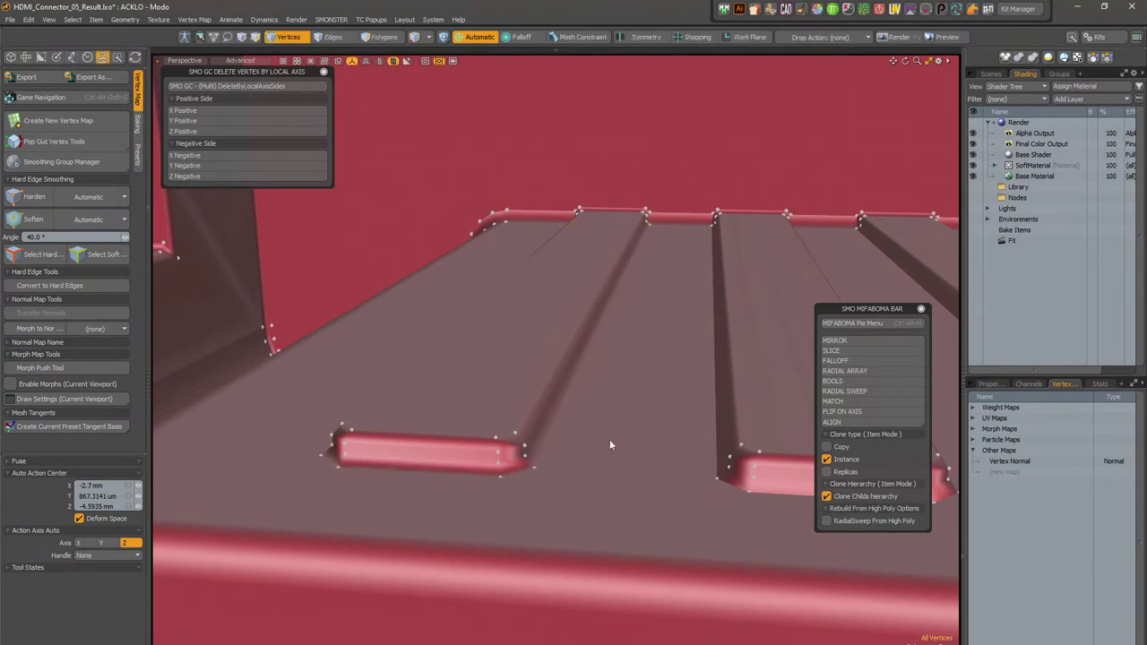
Step: Select the connected polygons of the tongue and the back wall behind it, and hide all other geometry
key("5")
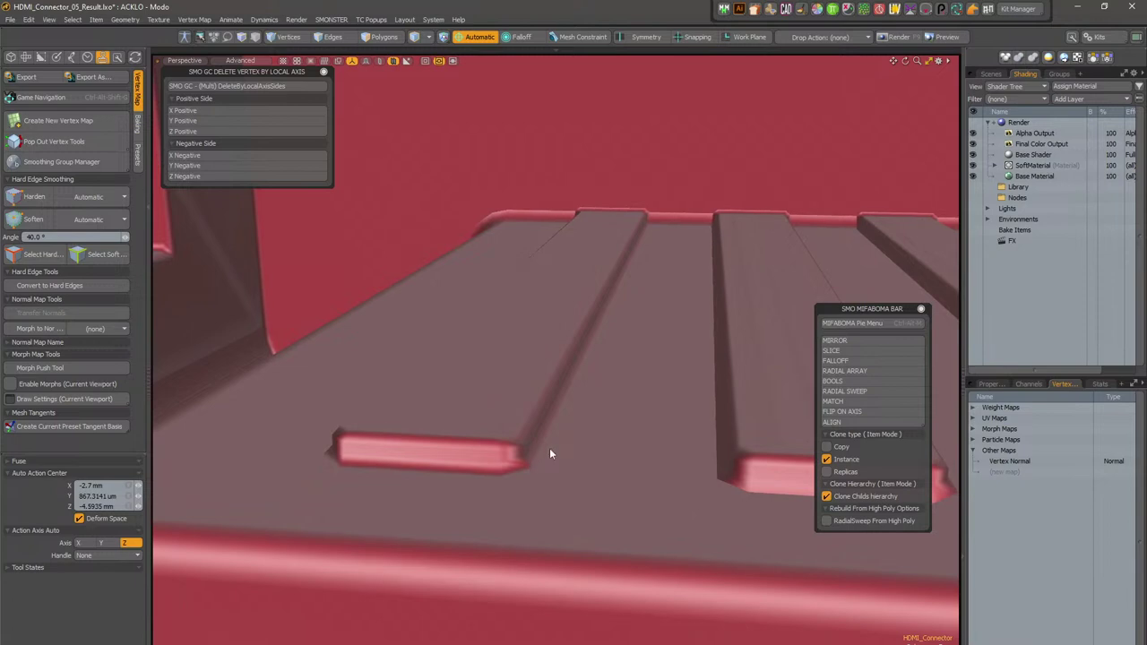
left_click_drag(440, 464, 613, 432, "alt")
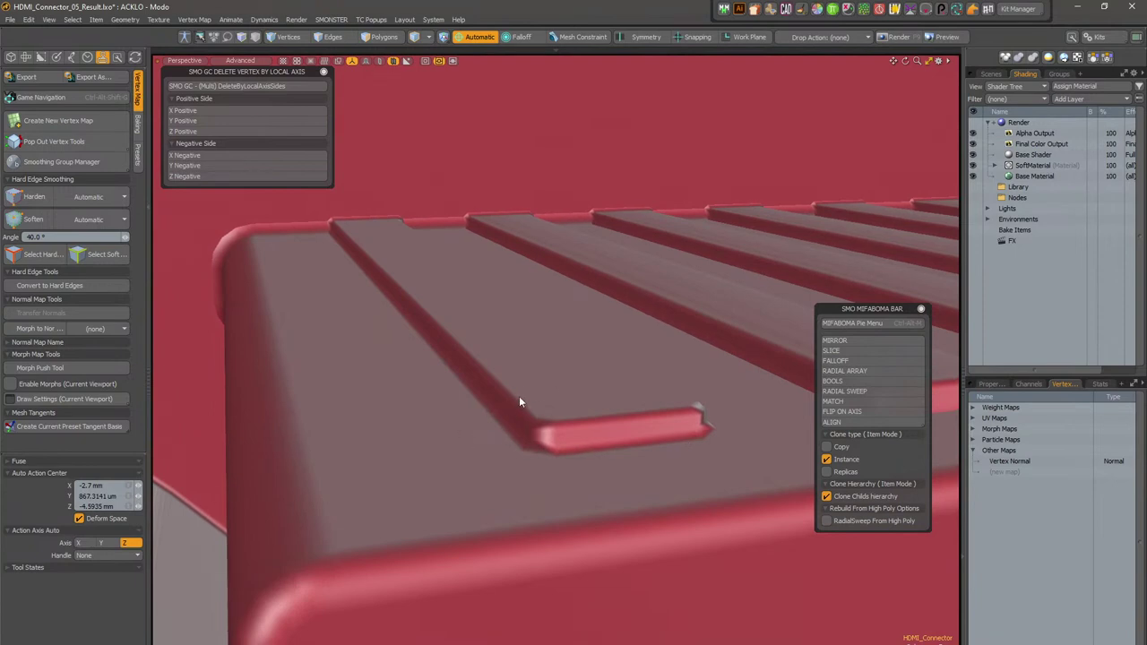
key("2")
double_click(297, 223)
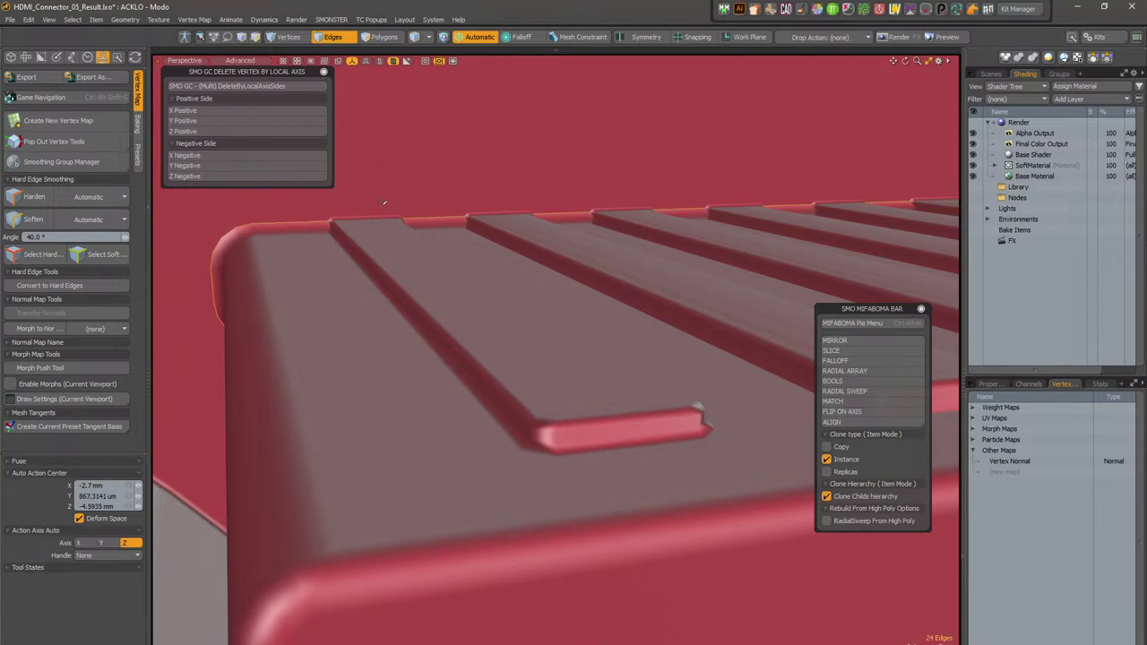
key("3")
left_click(420, 165)
double_click(384, 407, "shift")
left_click(454, 174, "shift")
key("shift+h")
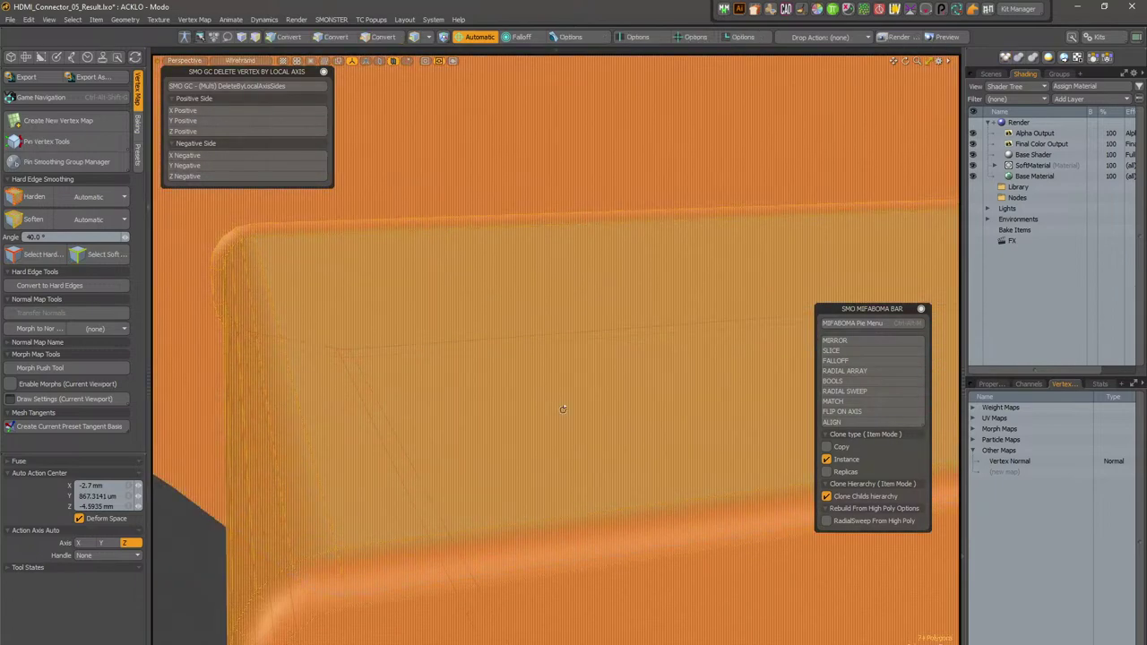
scroll(565, 409, "down", 3)
left_click(552, 215)
left_click_drag(565, 409, 568, 377, "alt")
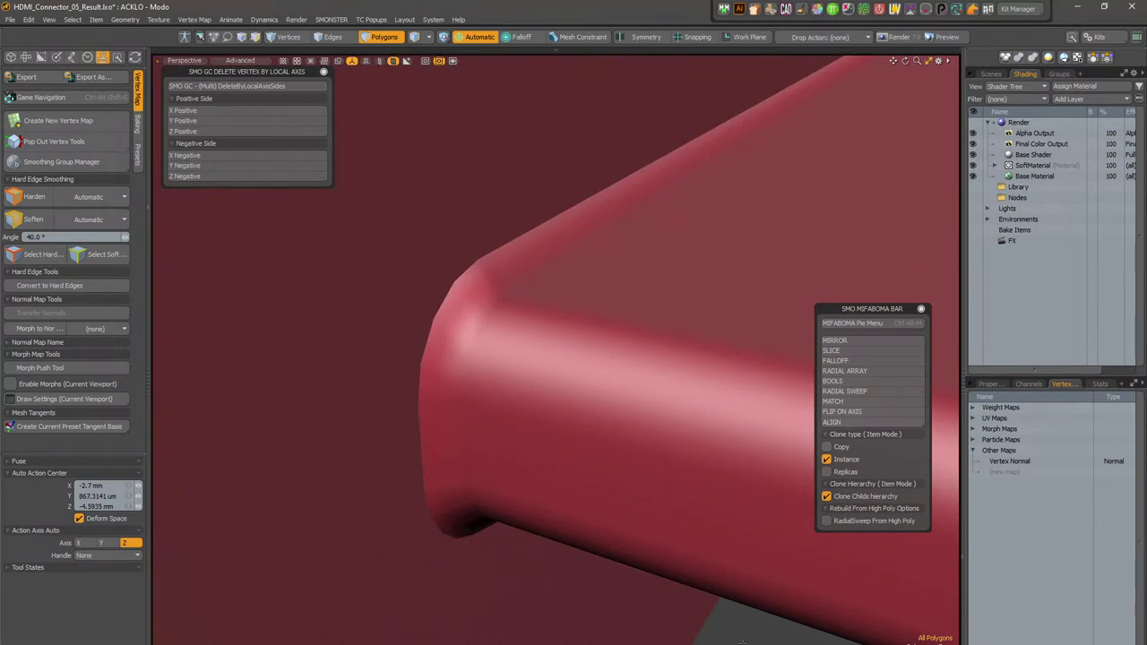
Step: Try moving the tongue's connected mesh away from the back wall, and undo the move
left_click_drag(571, 344, 448, 350, "ctrl+alt")
left_click(564, 294)
double_click(660, 341)
left_click_drag(466, 395, 533, 366, "alt")
key("w")
left_click_drag(538, 325, 591, 323)
key("space")
left_click(543, 235)
left_click_drag(543, 236, 453, 369, "alt")
left_click_drag(452, 370, 530, 517, "ctrl+alt")
key("ctrl+z")
key("ctrl+z")
key("ctrl+z")
left_click_drag(503, 385, 546, 421, "ctrl+alt")
left_click_drag(404, 284, 478, 325, "alt")
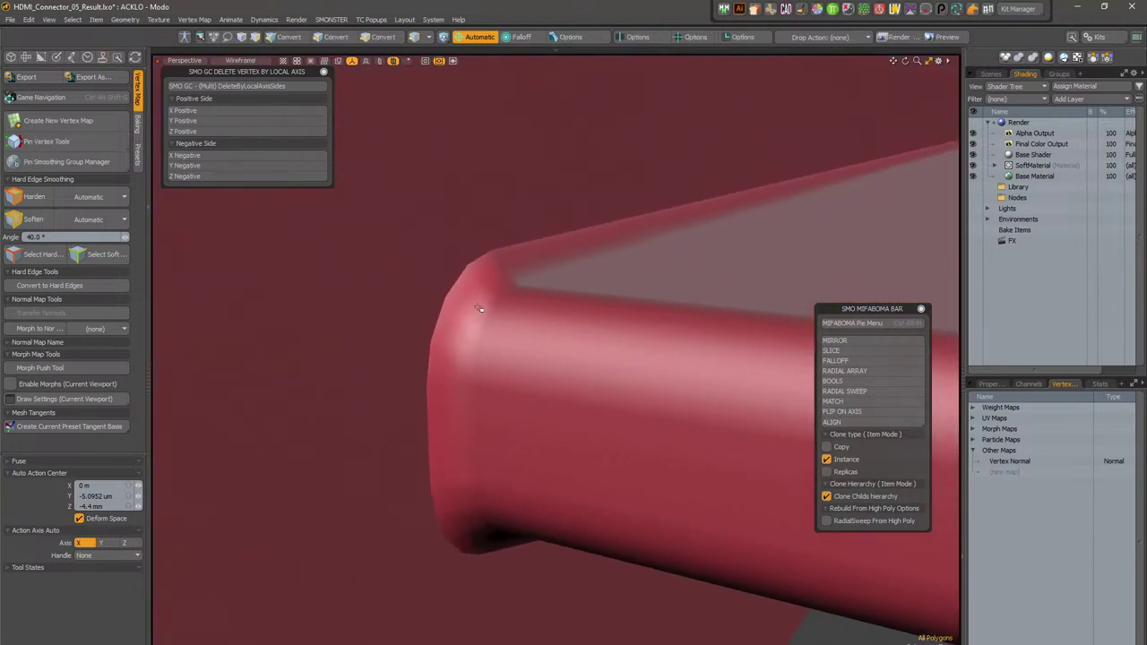
Step: Convert the border edges at the tongue's base to a vertex selection and blend their vertex normals into the back wall
key("2")
left_click(555, 238)
key("shift")
left_click(456, 282, "shift")
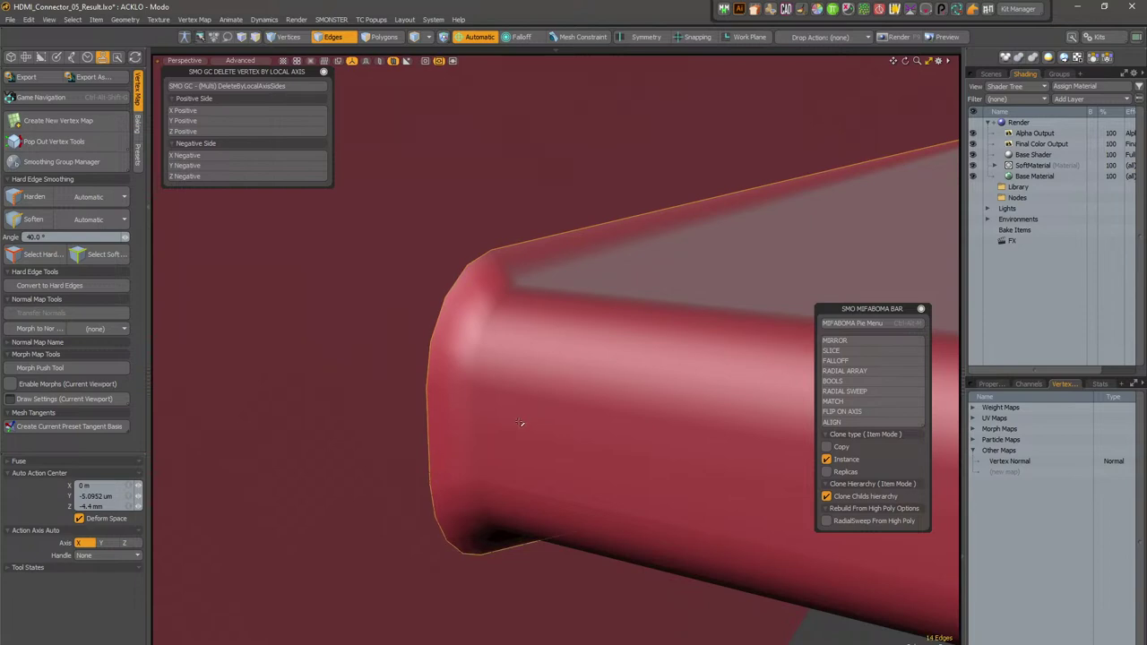
left_click_drag(594, 498, 559, 502, "ctrl+alt")
key("alt+1")
left_click_drag(570, 569, 524, 457, "alt")
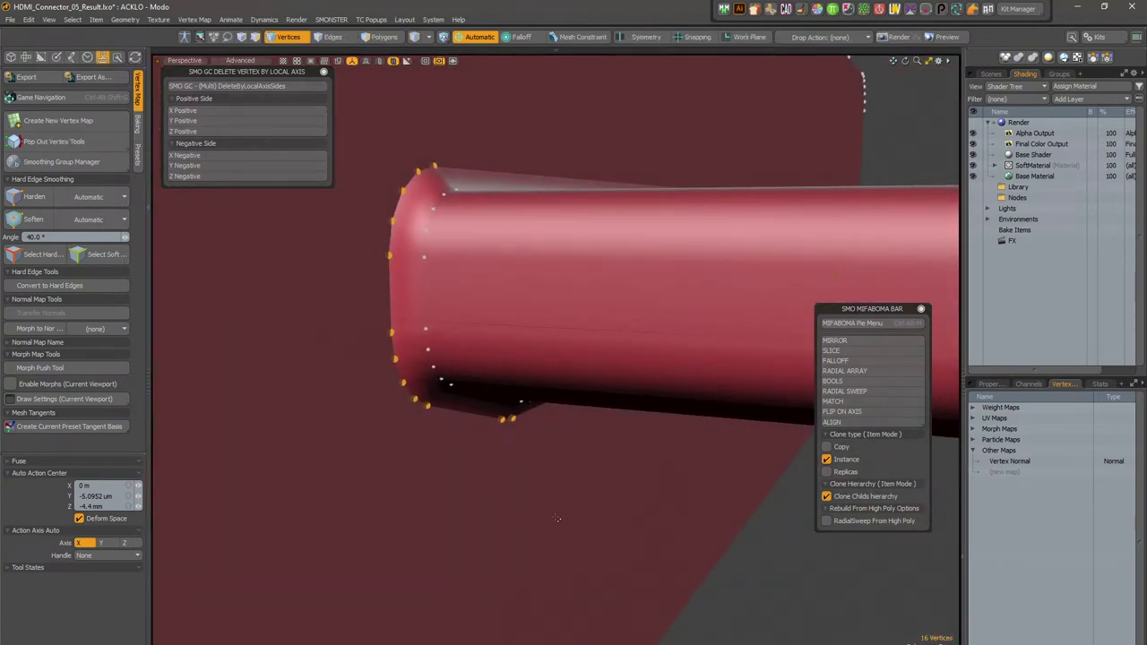
key("alt")
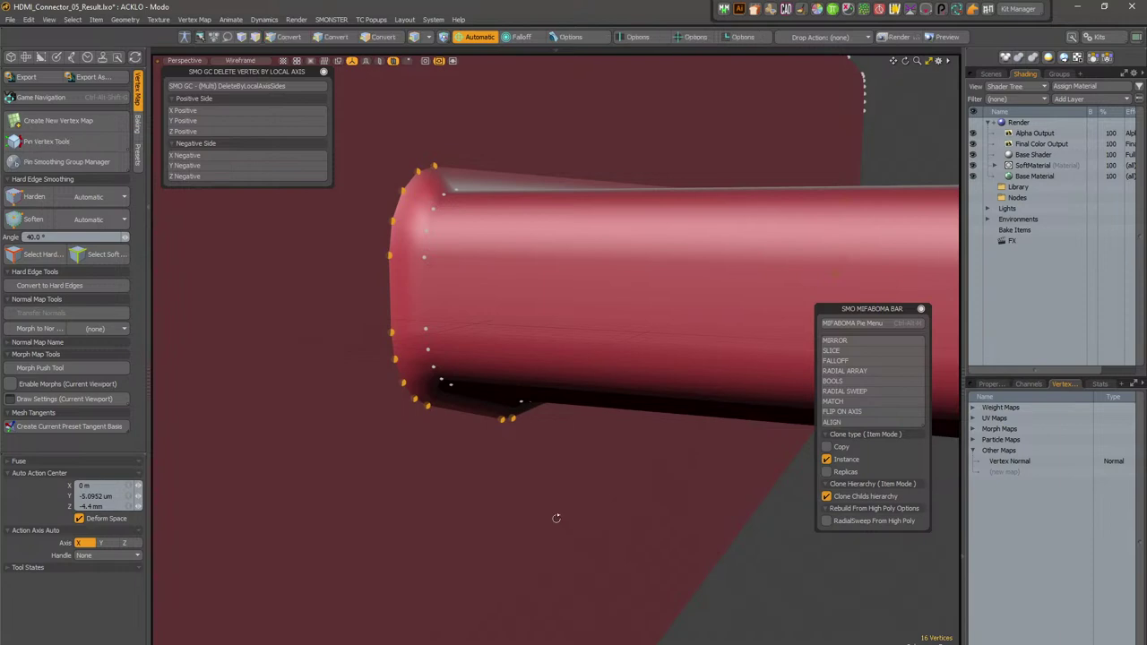
left_click(555, 518)
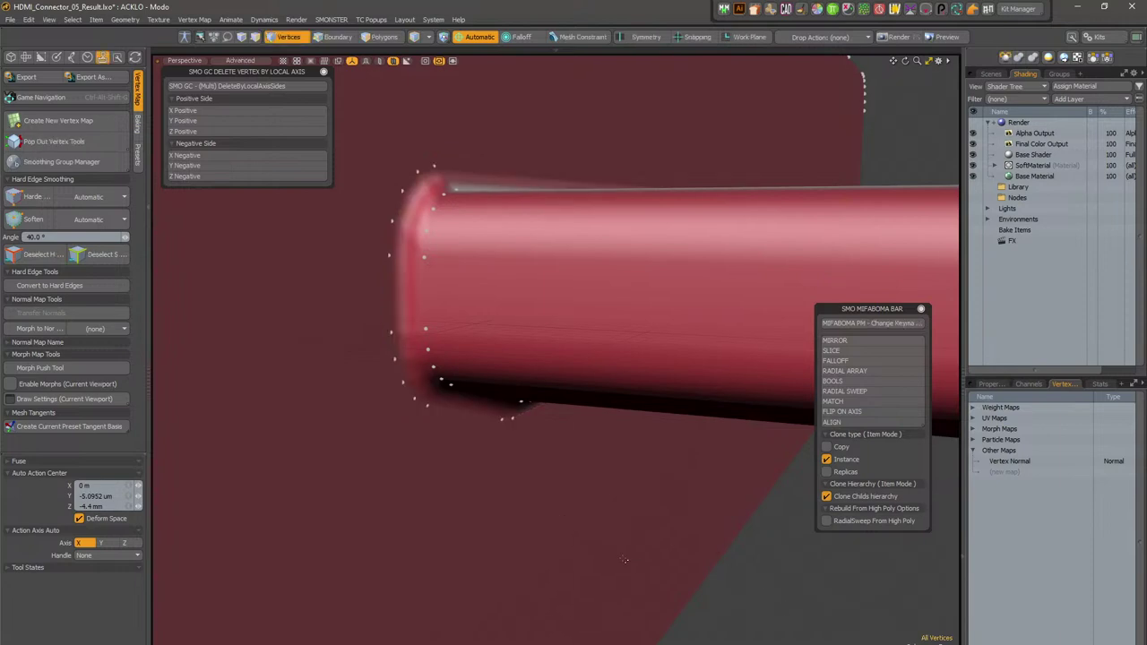
Step: Examine the shading where the tongue's base meets the back wall from several angles
key("ctrl+3")
left_click(651, 585)
left_click_drag(493, 233, 509, 345, "alt")
scroll(509, 345, "down", 5)
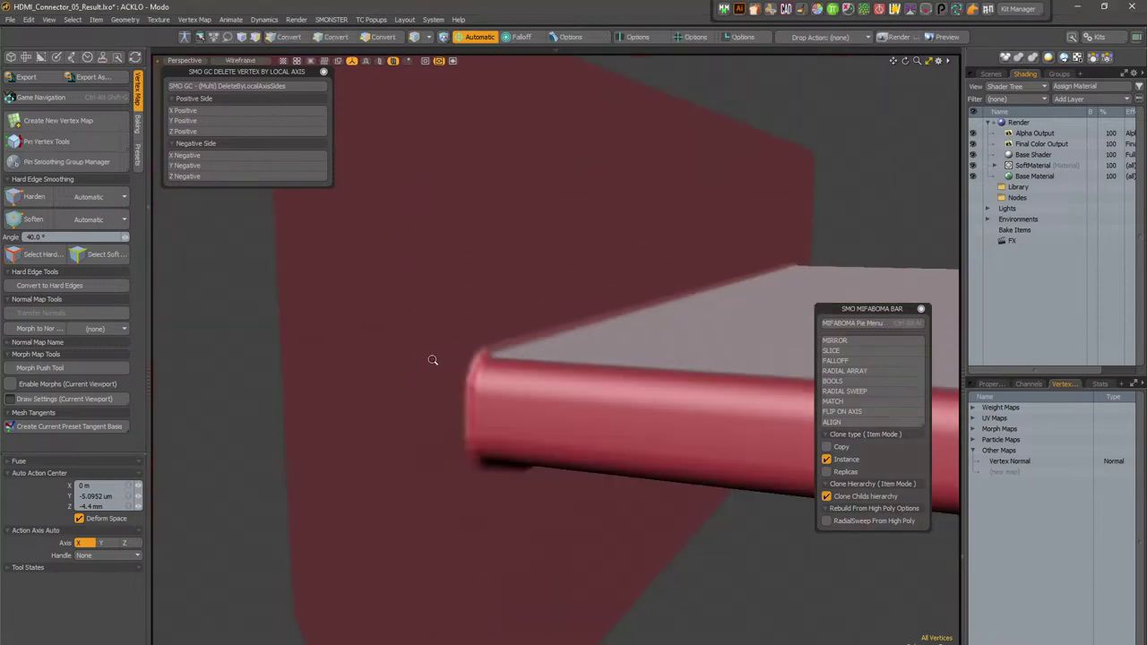
scroll(529, 375, "up", 5)
left_click_drag(535, 382, 468, 380, "alt")
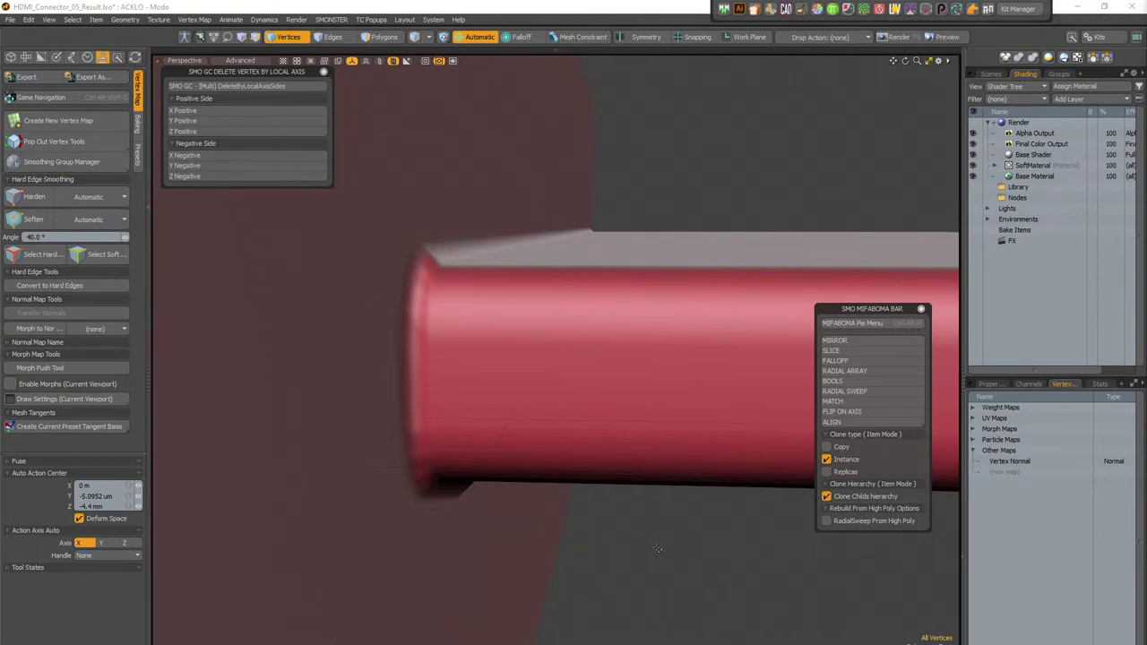
left_click_drag(661, 547, 436, 615, "alt")
scroll(640, 405, "up", 5)
Step: Select the full border edge loop around the tongue's base and blend its vertex normals into the back wall
key("2")
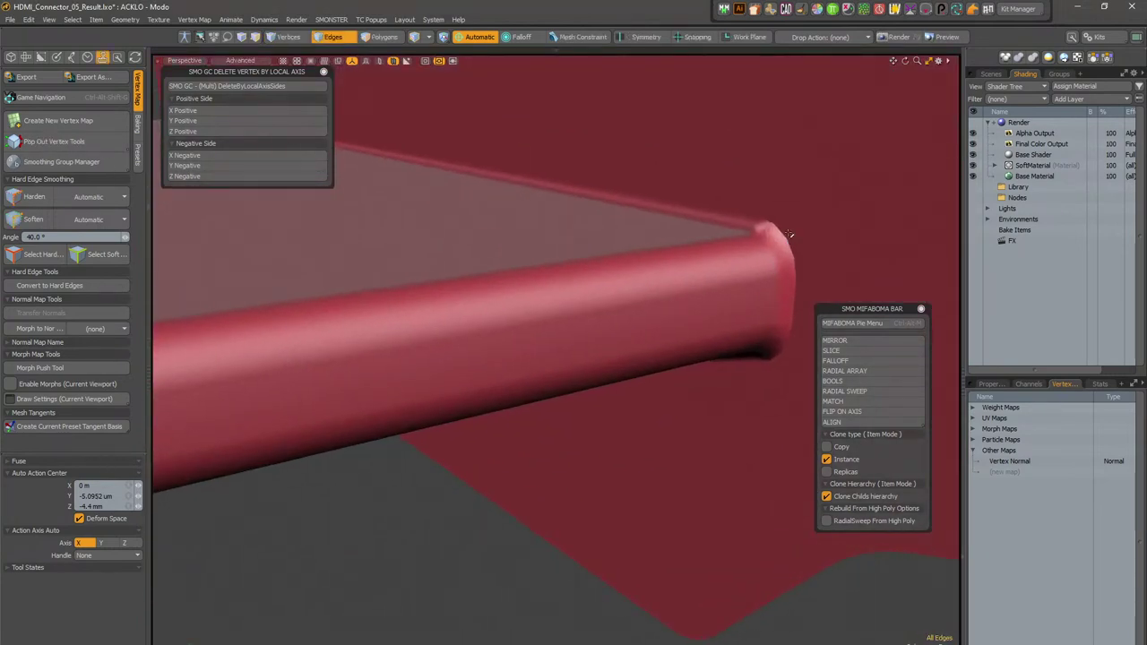
double_click(781, 233)
left_click_drag(788, 313, 686, 308, "alt")
left_click(786, 341)
double_click(687, 224)
left_click_drag(686, 224, 646, 408, "alt")
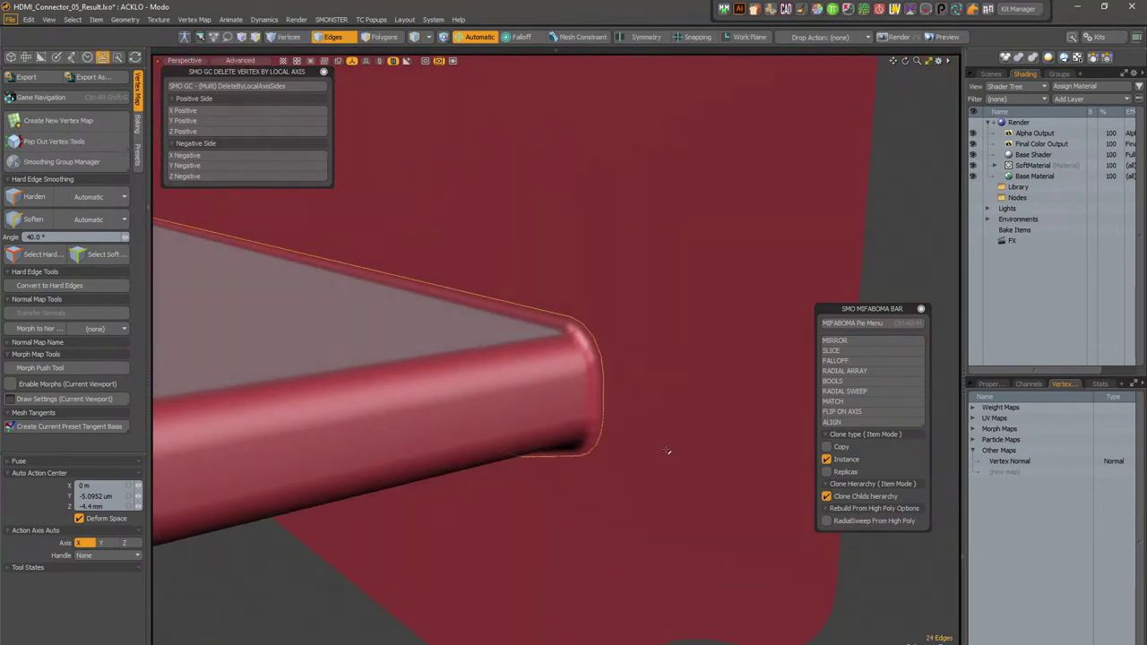
left_click_drag(693, 618, 708, 487, "ctrl+alt")
left_click(711, 632)
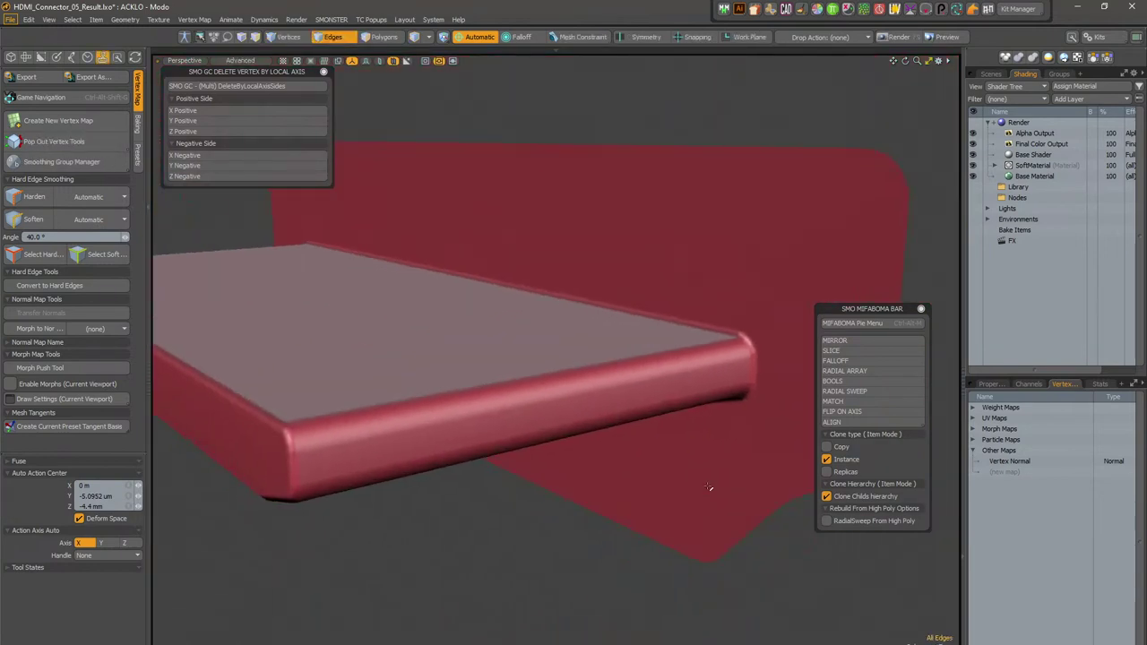
Step: Unhide the rest of the connector geometry
key("u")
left_click_drag(661, 414, 583, 284, "ctrl+alt")
left_click_drag(631, 384, 519, 382, "alt")
Step: Try moving one bent rear pin away from the shell, and undo the move
key("3")
double_click(484, 381)
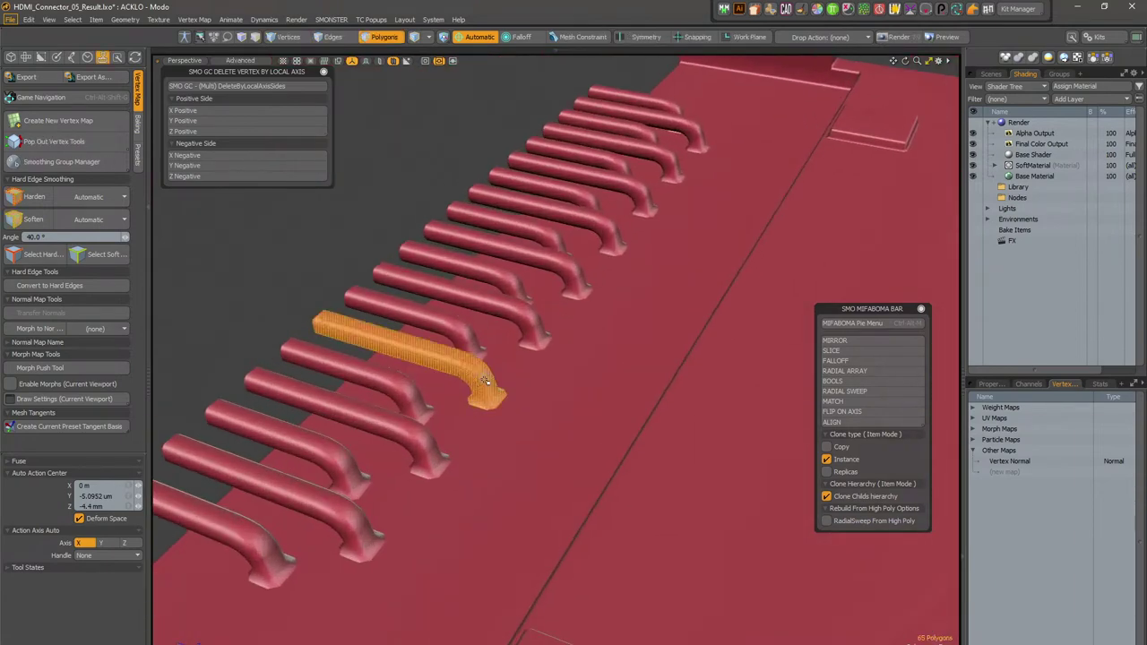
key("w")
left_click_drag(410, 395, 531, 428, "alt+shift")
left_click_drag(591, 407, 401, 350)
key("space")
left_click(436, 266)
left_click_drag(518, 422, 491, 424, "alt")
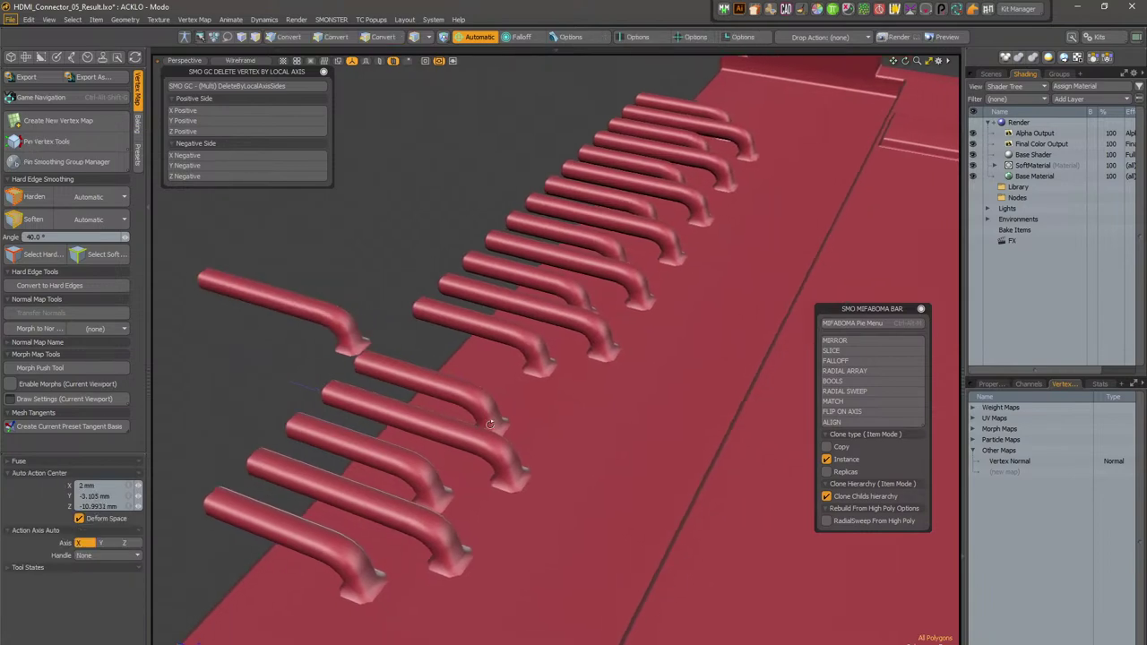
key("3")
key("ctrl+z")
key("ctrl+z")
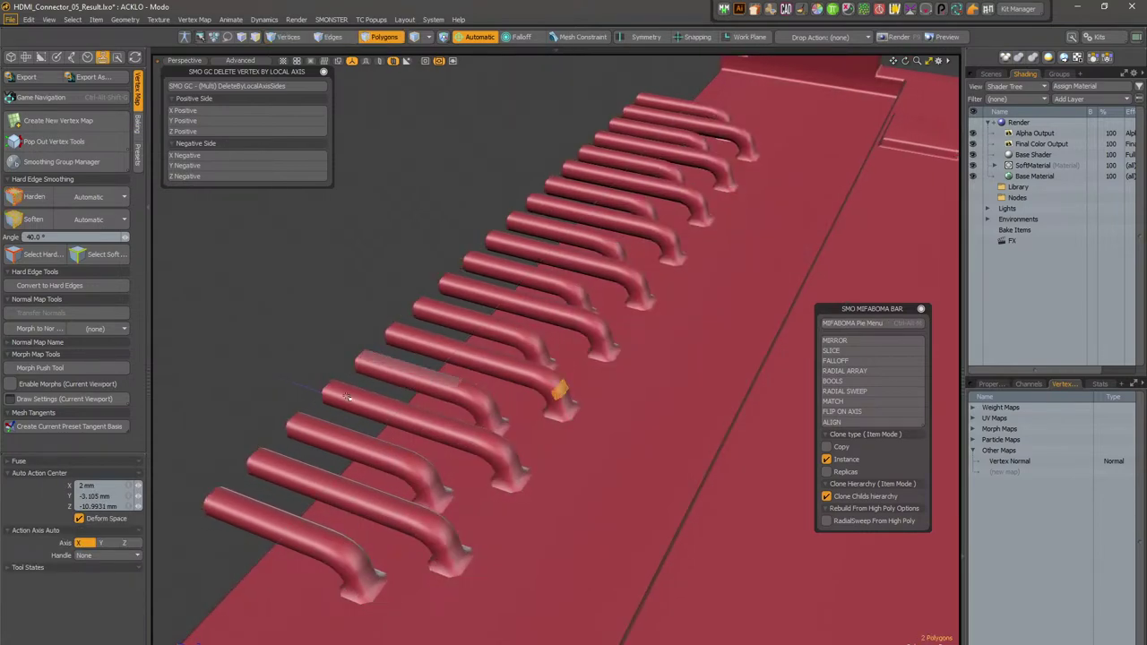
Step: Select all bent rear pins, convert the selection to their border edges, and blend those edges' vertex normals into the shell
left_click(258, 490)
mouse_move(258, 489)
left_mouse_down()
mouse_move(593, 126)
mouse_move(656, 90)
left_mouse_up()
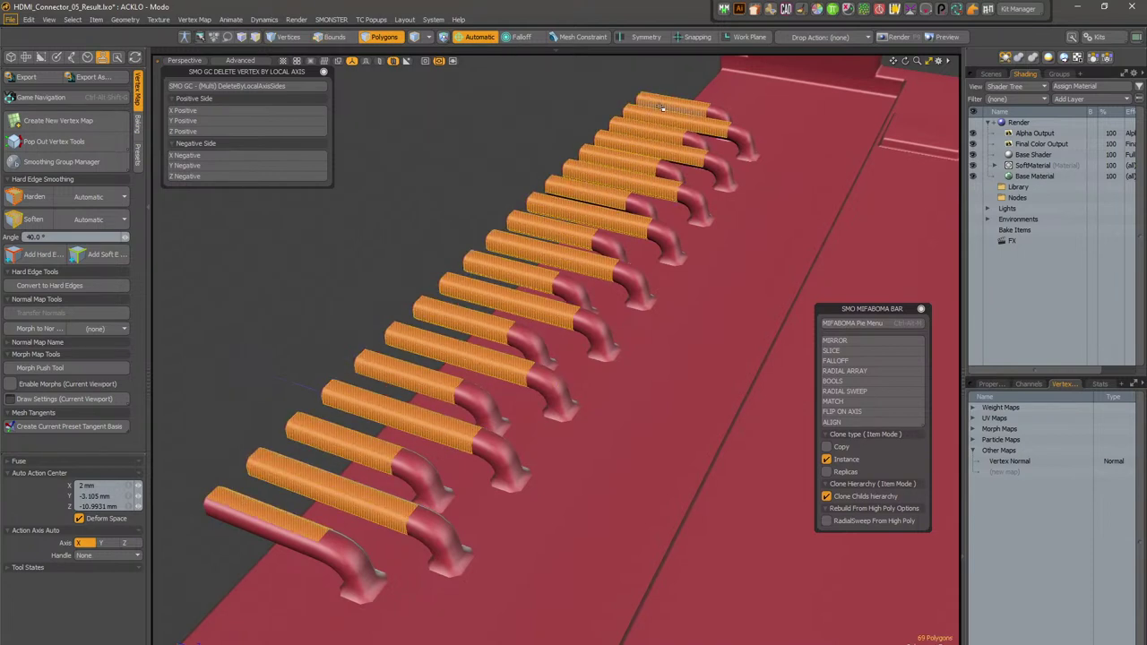
key("bracketright")
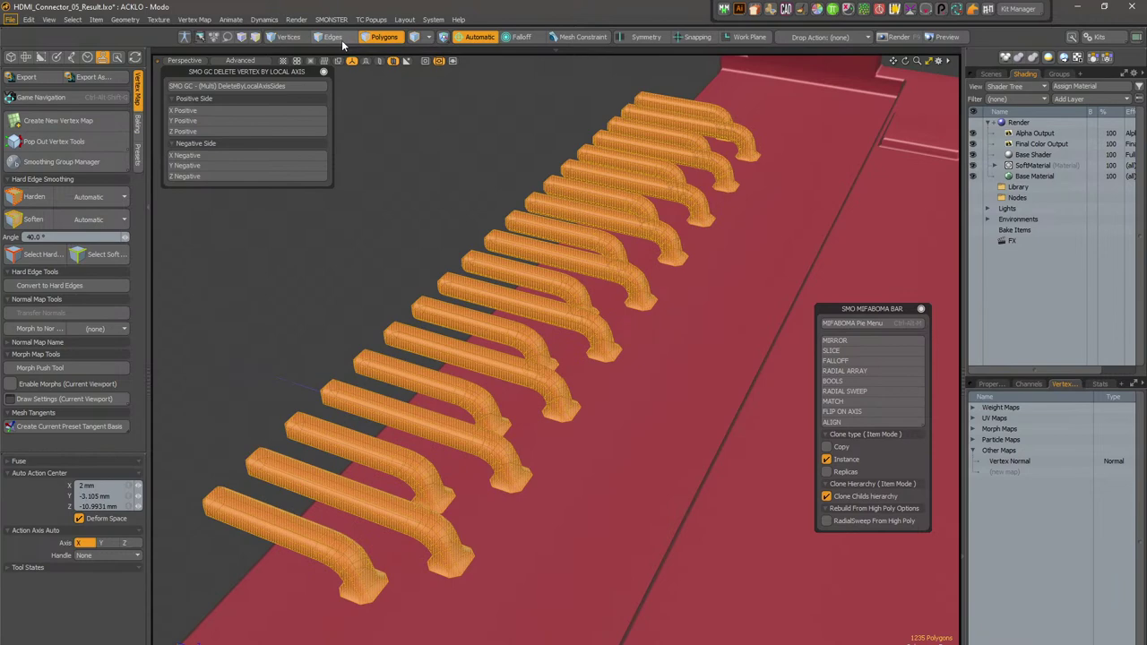
left_click(342, 41, "ctrl")
left_click_drag(607, 415, 551, 386, "alt+shift")
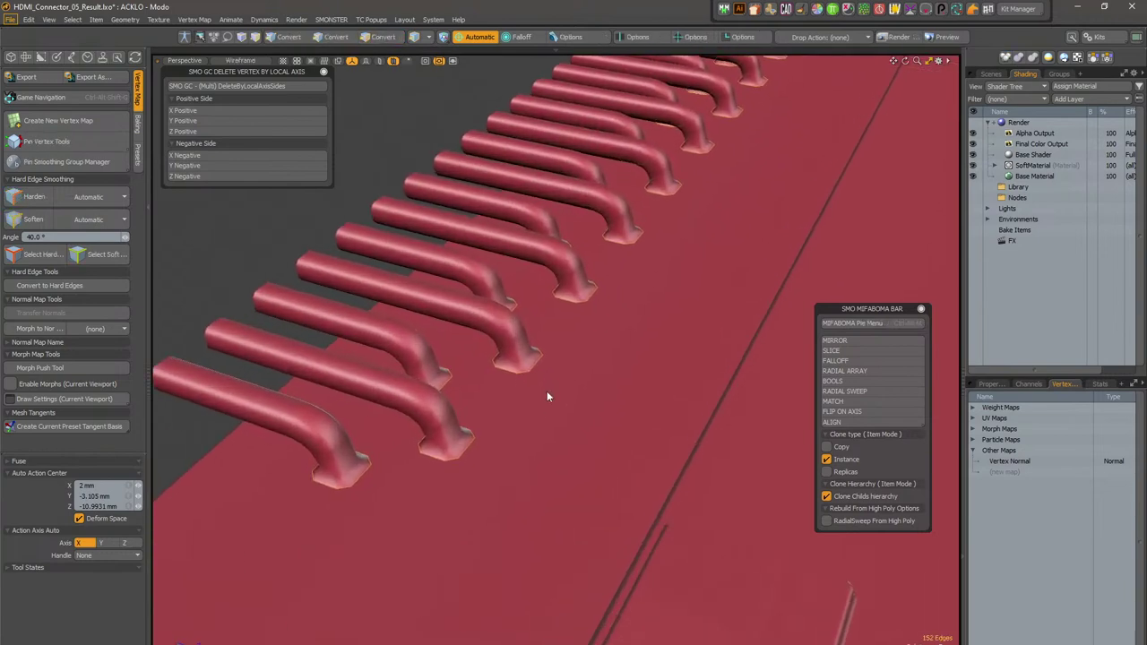
key("ctrl")
left_click(569, 400)
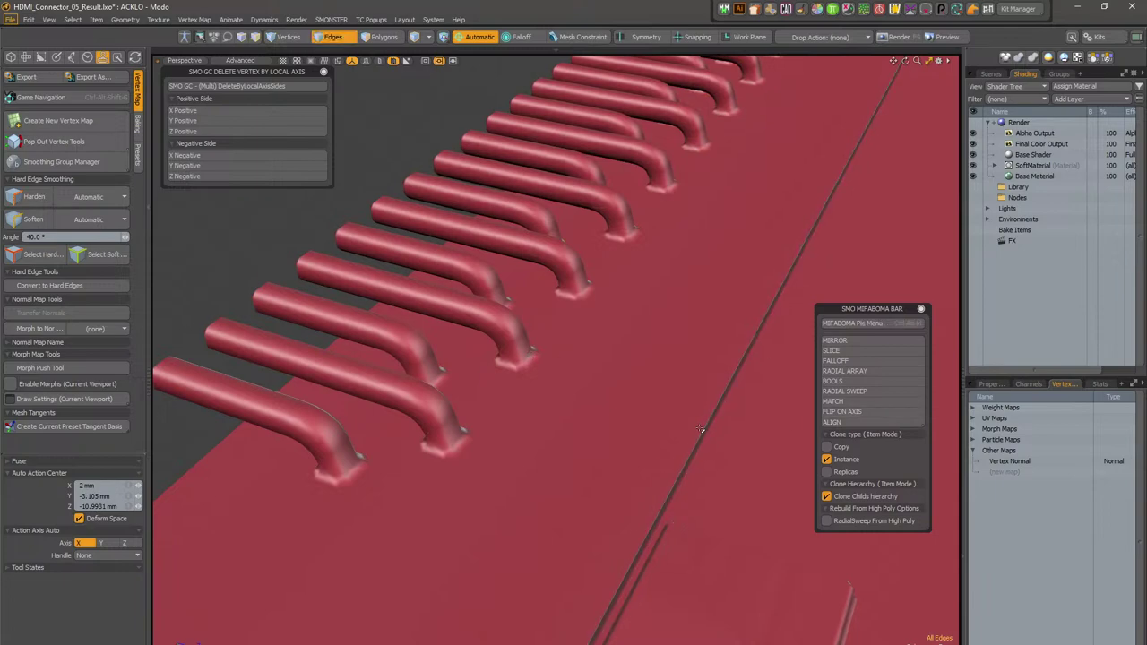
Step: Examine the shading at the rear pins' bases and on the shell's large flat polygon around the raised pad
left_click_drag(537, 476, 658, 540, "alt")
left_click_drag(475, 399, 573, 466, "ctrl+alt")
double_click(575, 442)
left_click_drag(686, 542, 521, 540, "alt+shift")
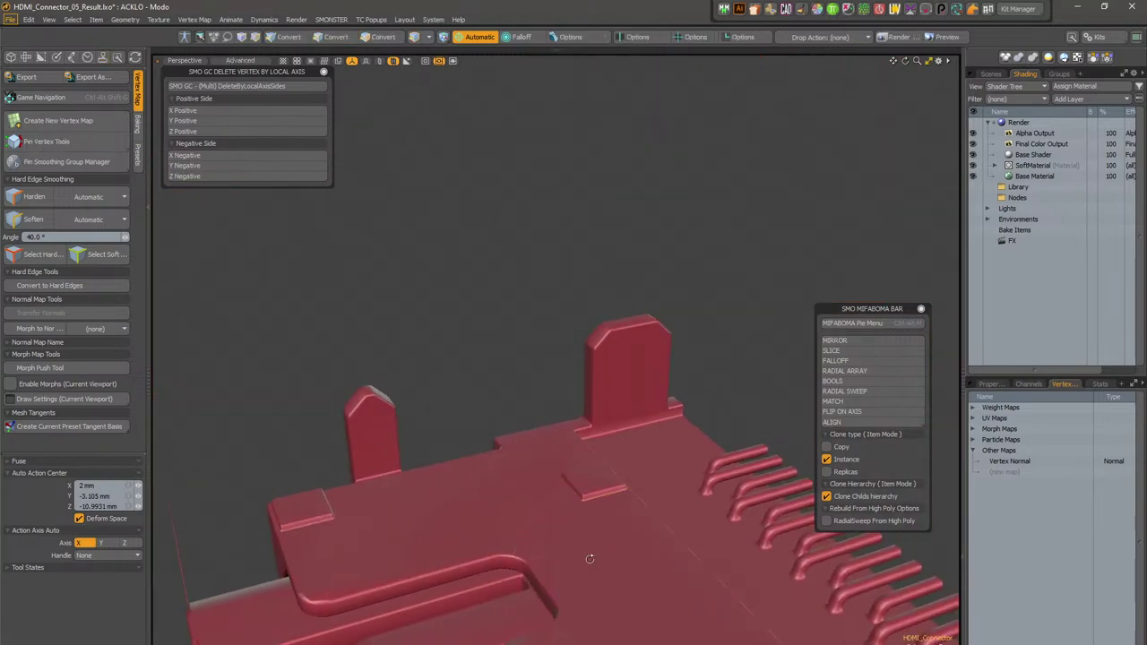
left_click_drag(605, 550, 556, 482, "alt")
key("3")
left_click(582, 508)
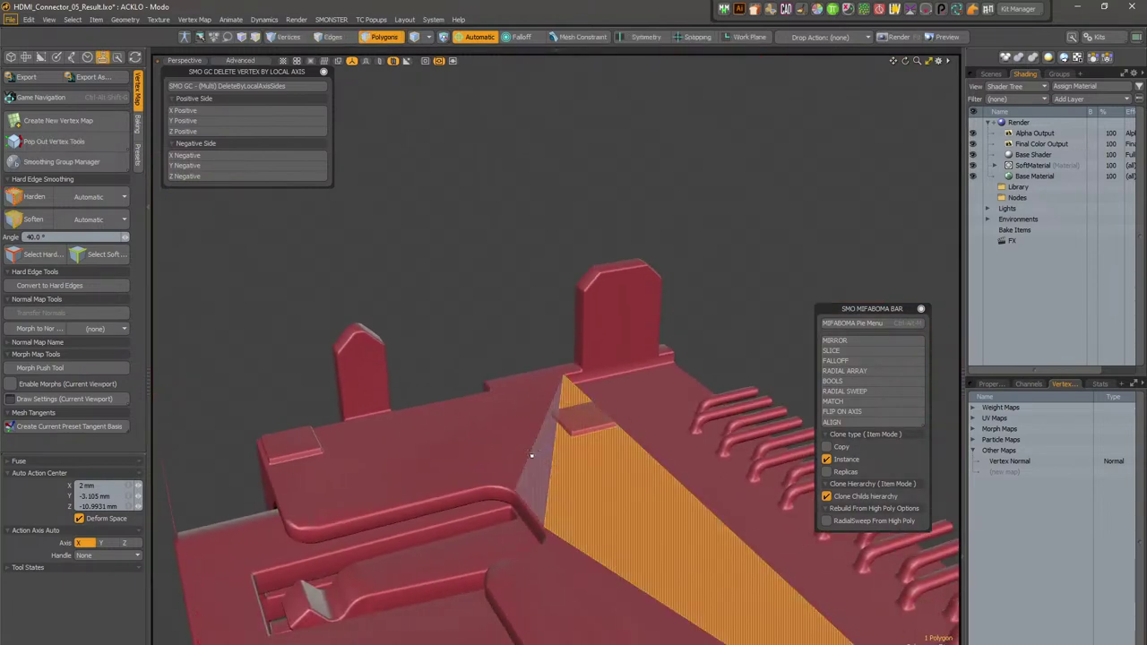
key("Delete")
left_click_drag(489, 494, 535, 425, "alt")
left_click_drag(725, 513, 627, 466, "ctrl+alt")
left_click_drag(628, 466, 573, 471, "alt")
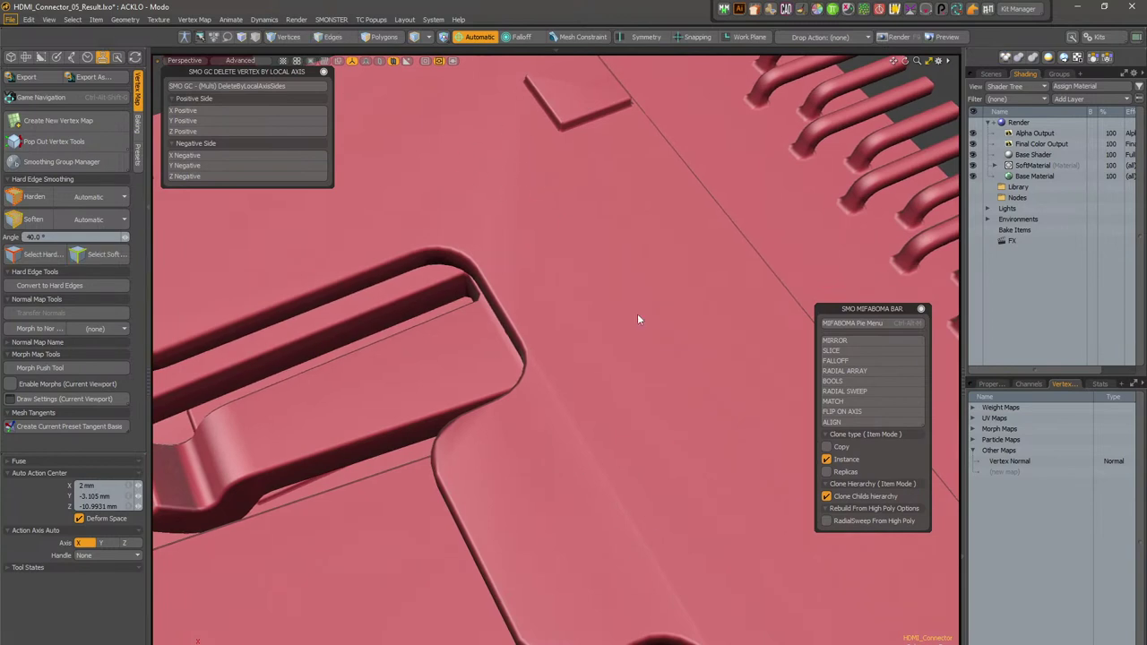
key("KP_5")
mouse_move(568, 269)
left_mouse_down("alt")
mouse_move(650, 330)
mouse_move(606, 185)
mouse_move(525, 418)
left_mouse_up("alt")
scroll(582, 207, "down", 5)
scroll(527, 418, "up", 6)
Step: Select the border edge loop around the raised pad's base in wireframe shading and blend its vertex normals into the shell
key("2")
double_click(589, 362)
left_click_drag(589, 362, 820, 389, "alt")
key("ctrl+3")
left_click(740, 427)
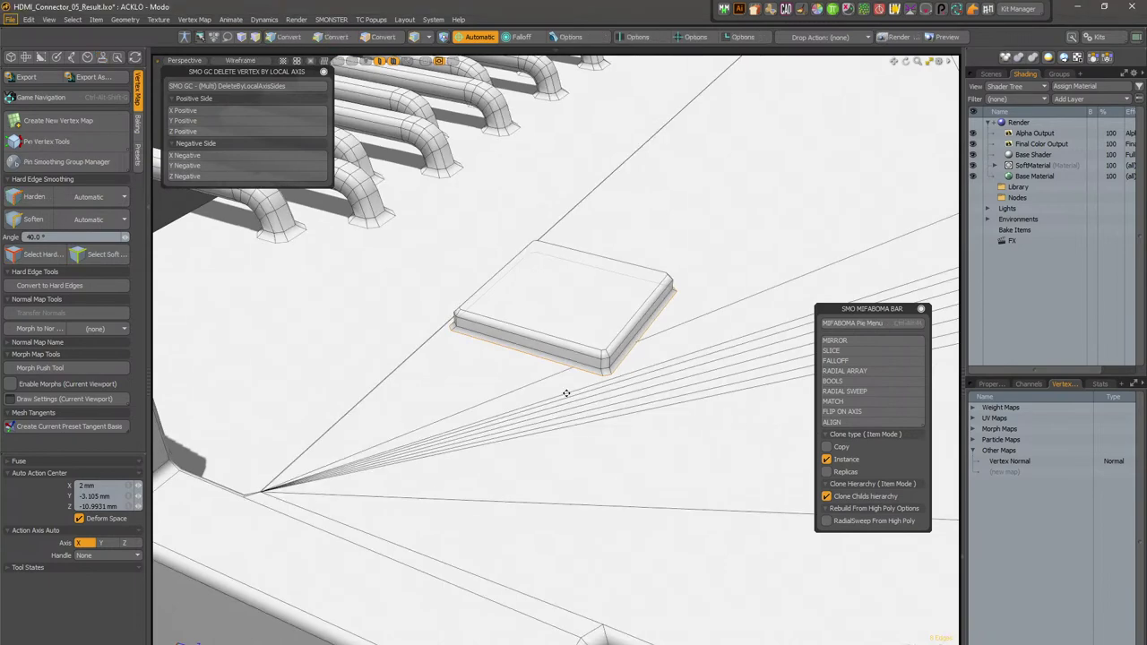
scroll(566, 392, "down", 4)
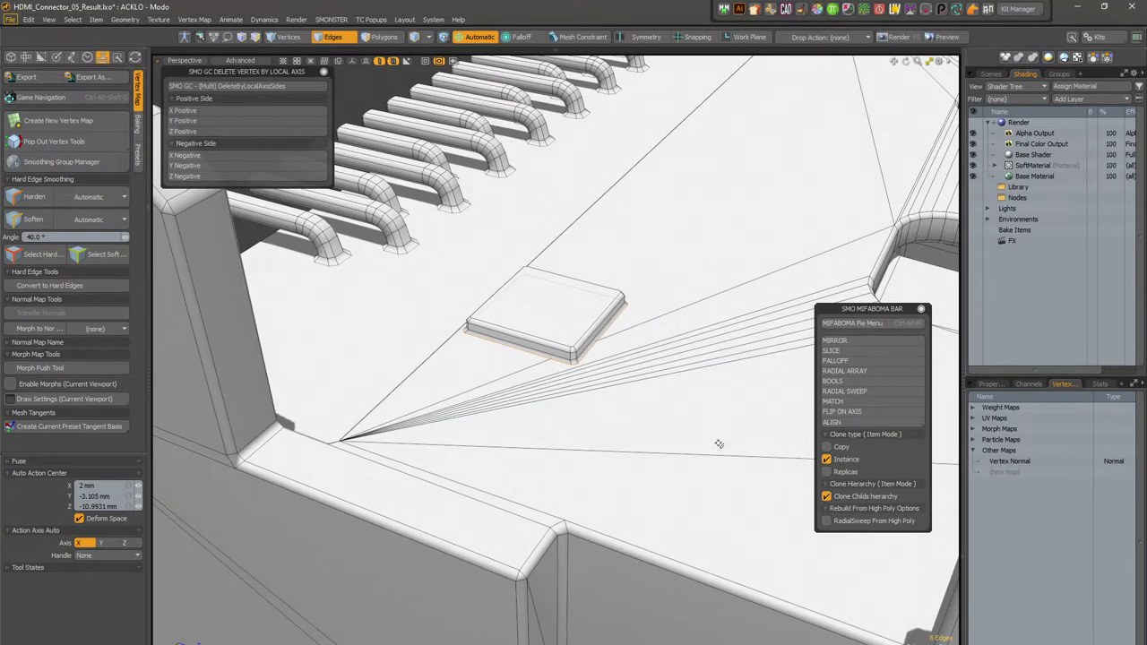
key("alt")
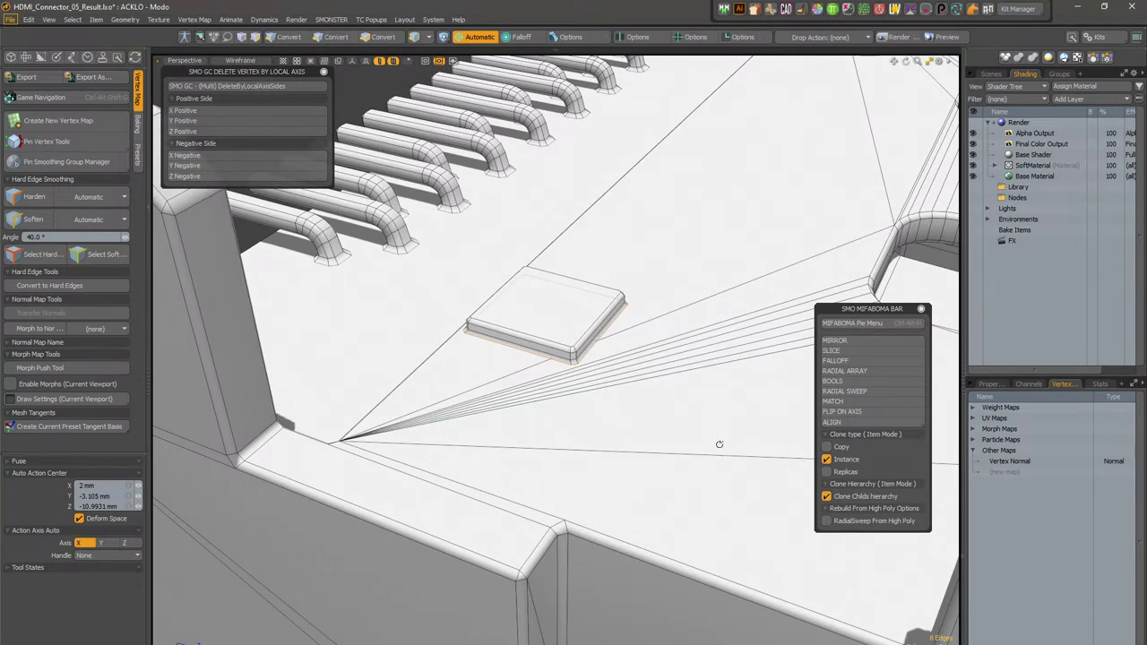
left_click_drag(512, 418, 612, 431, "alt")
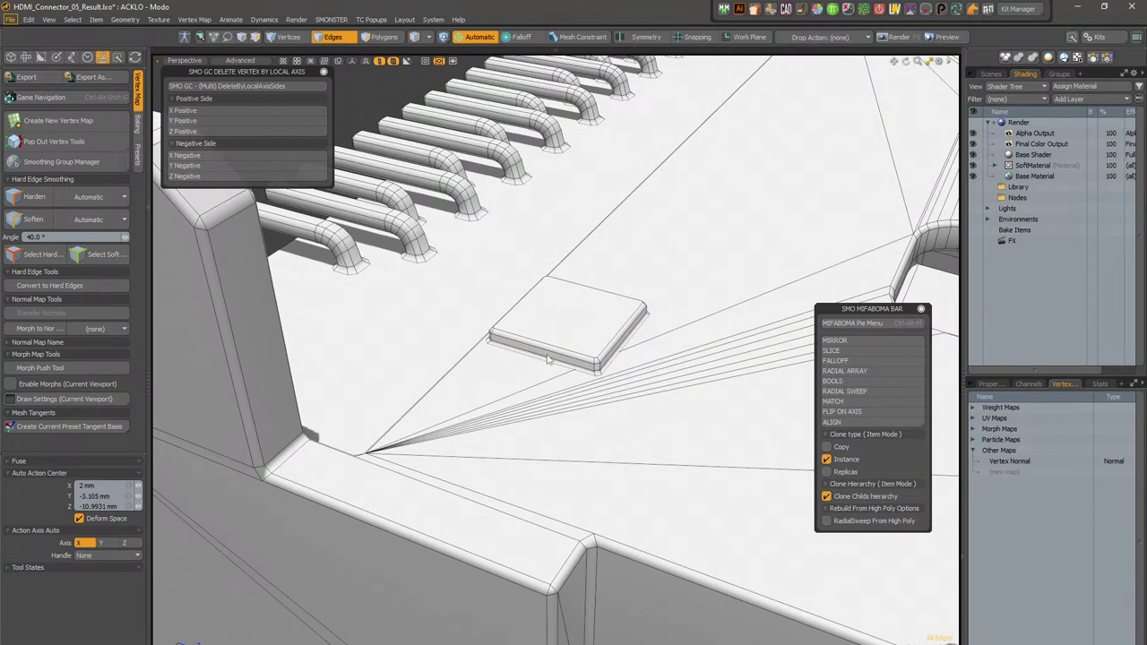
Step: Examine the raised pad's edges and the surrounding shell in neutral grey shading without the wireframe overlay
key("5")
key("ctrl+alt+w")
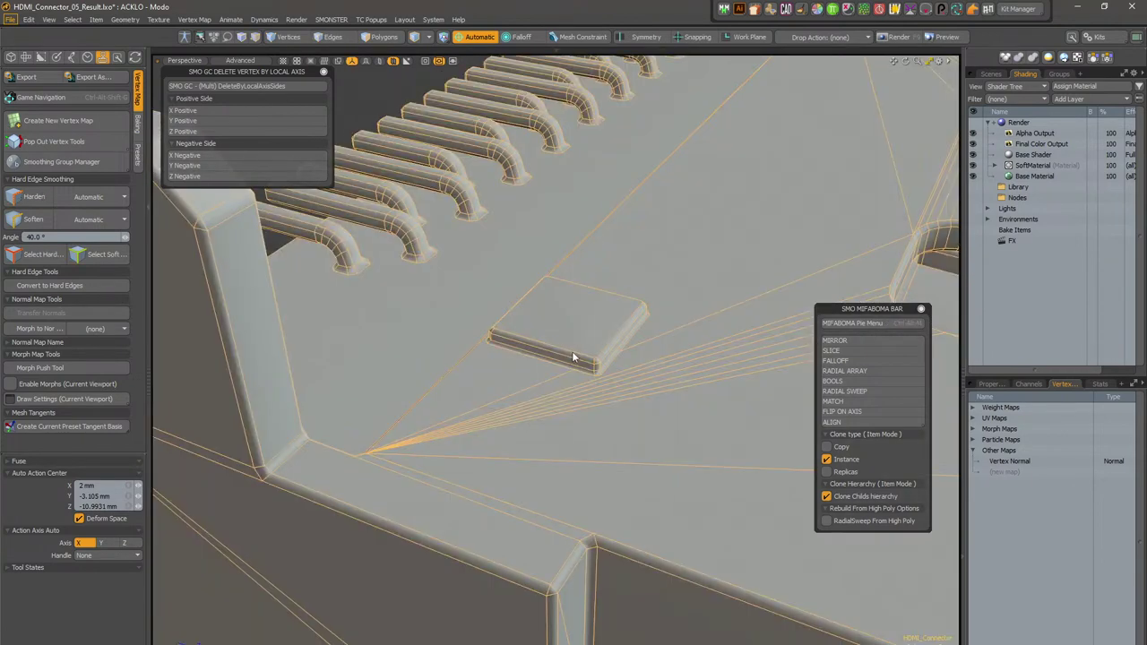
left_click_drag(631, 398, 394, 162, "alt")
scroll(642, 410, "down", 5)
left_click_drag(711, 393, 637, 313, "alt")
scroll(638, 313, "up", 5)
left_click_drag(708, 304, 789, 349, "alt")
scroll(788, 348, "down", 5)
scroll(531, 387, "up", 1)
left_click_drag(532, 387, 630, 376, "ctrl+alt")
left_click_drag(608, 446, 444, 477, "ctrl+alt")
scroll(619, 426, "up", 5)
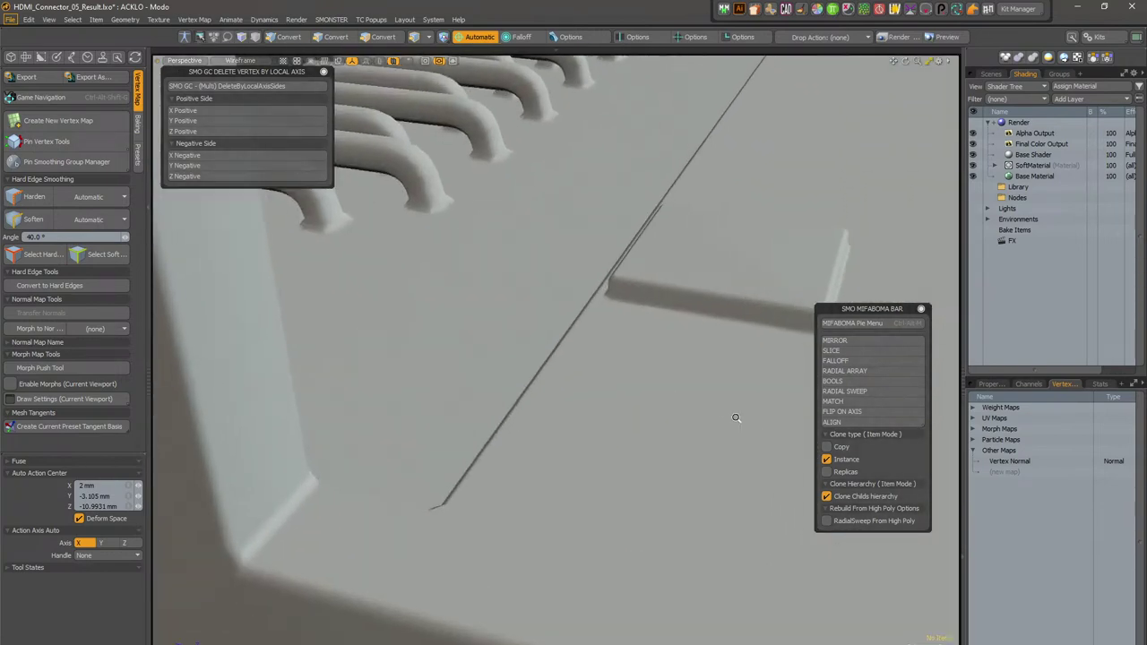
left_click_drag(735, 418, 642, 407, "alt")
scroll(712, 366, "up", 3)
middle_click_drag(662, 216, 656, 337)
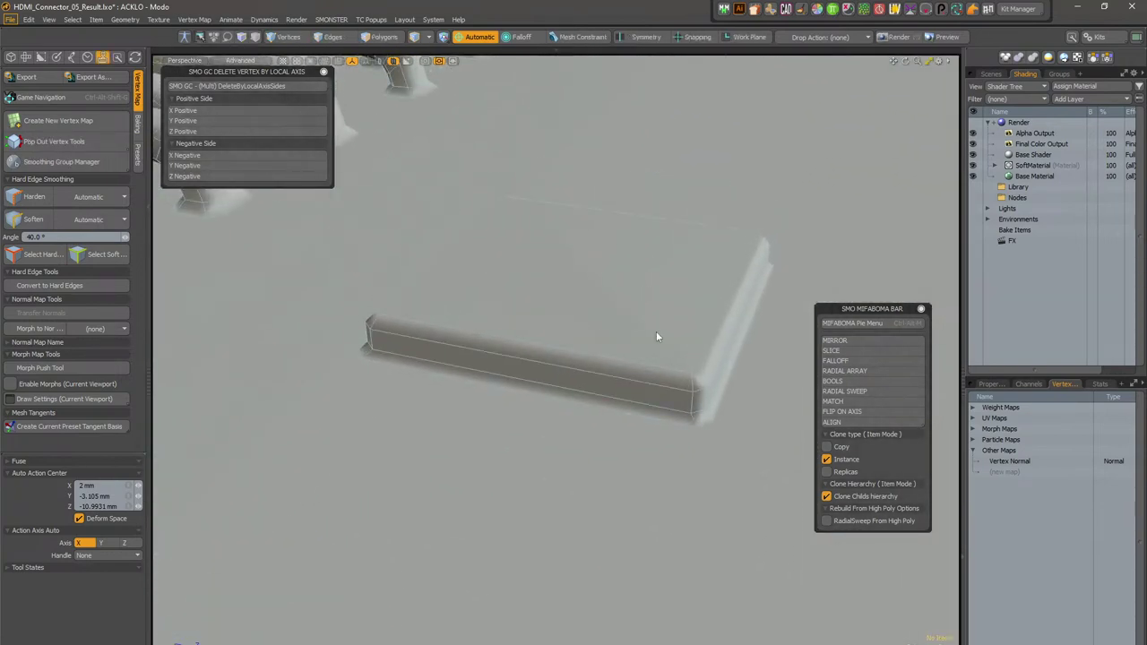
scroll(691, 317, "down", 5)
left_click_drag(566, 330, 471, 246, "alt")
scroll(471, 245, "down", 4)
left_click_drag(517, 310, 574, 300, "alt")
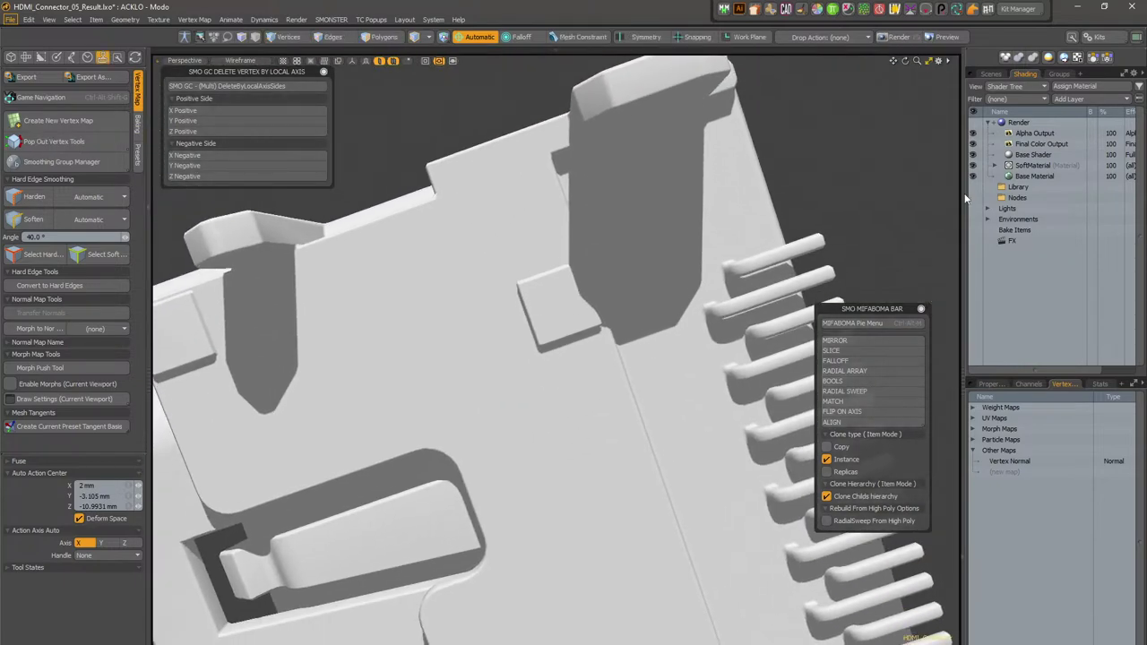
Step: Add a Matcap Shader layer to the shader tree using the SingleLightBlue image
left_click(1074, 98)
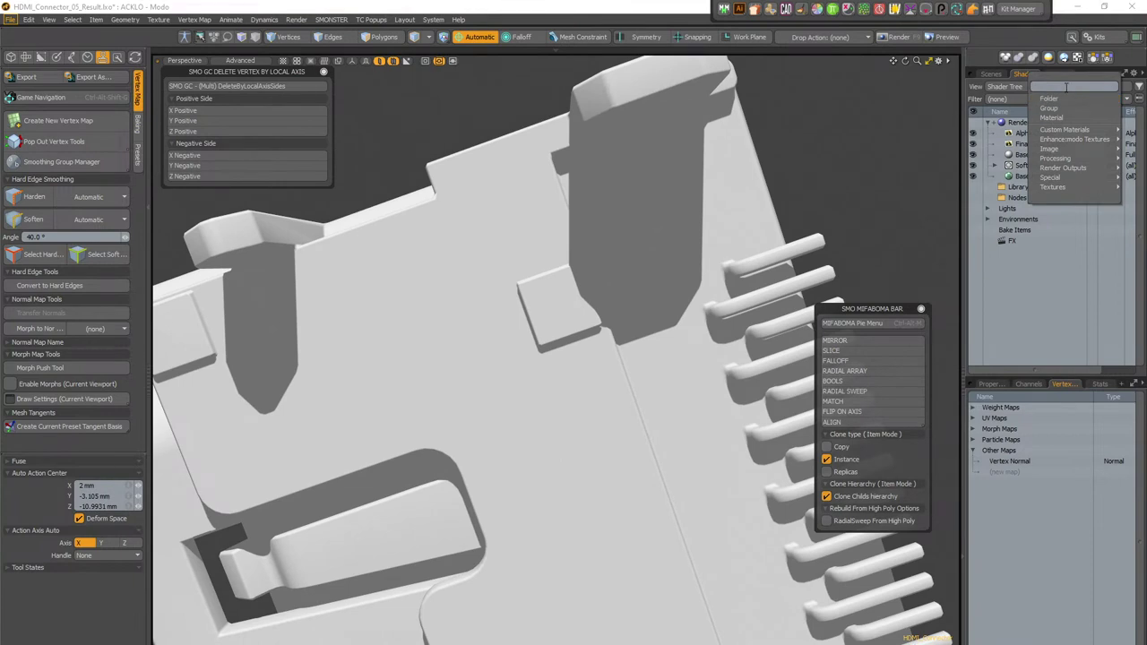
type("mat")
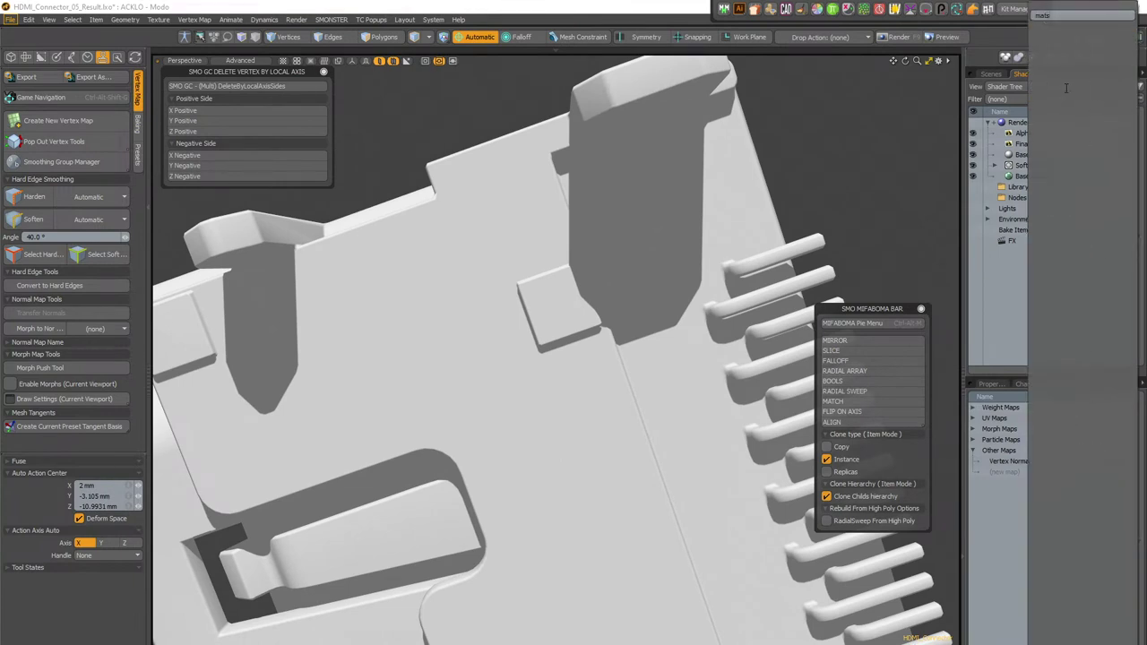
type("sha")
key("BackSpace")
key("BackSpace")
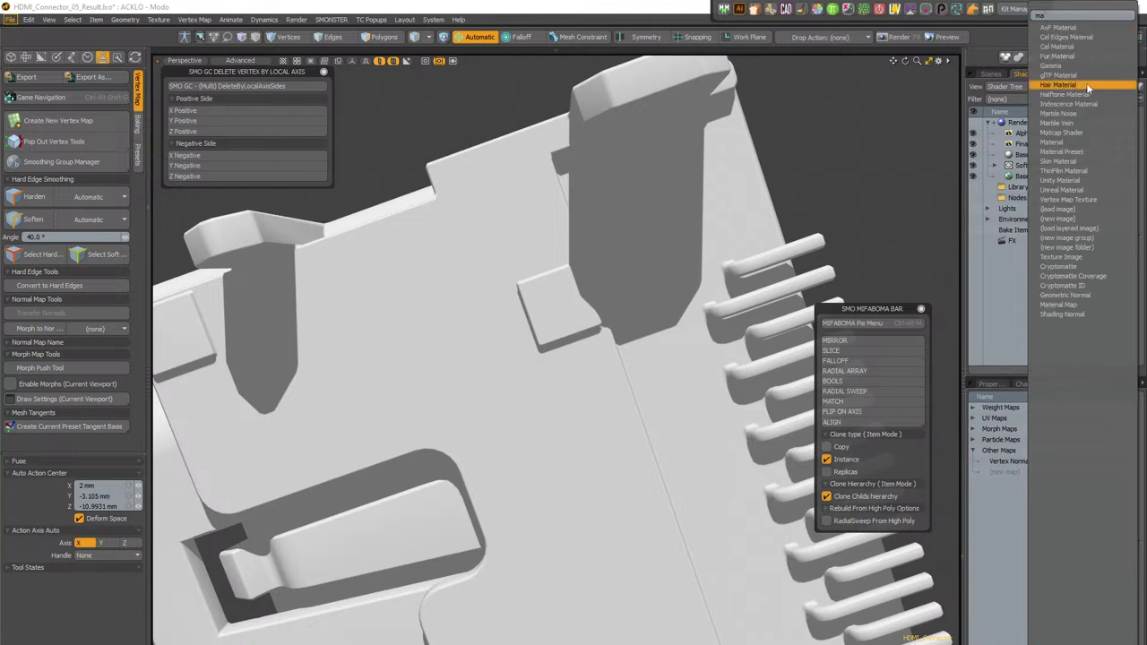
left_click(1070, 133)
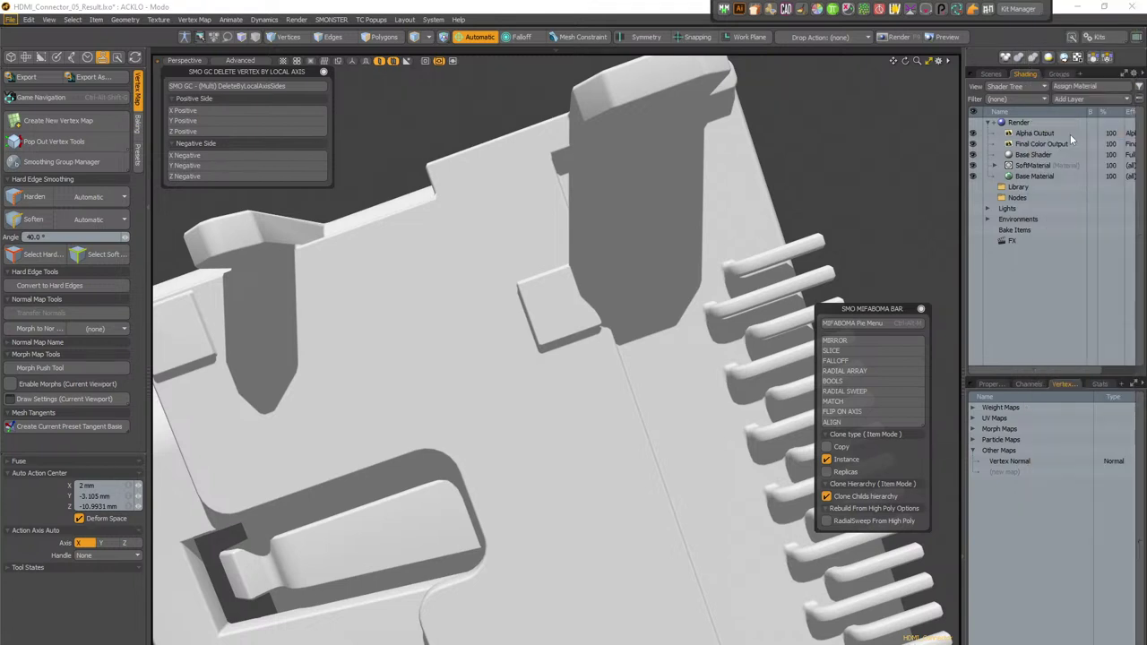
left_click(1064, 141)
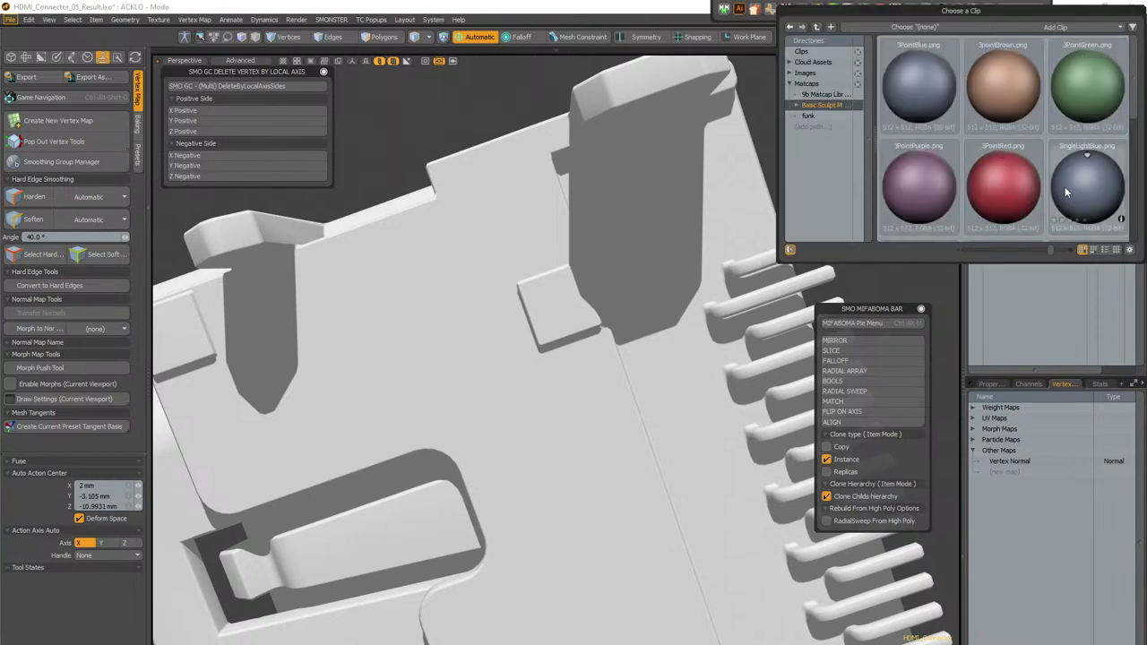
scroll(1062, 187, "down", 5)
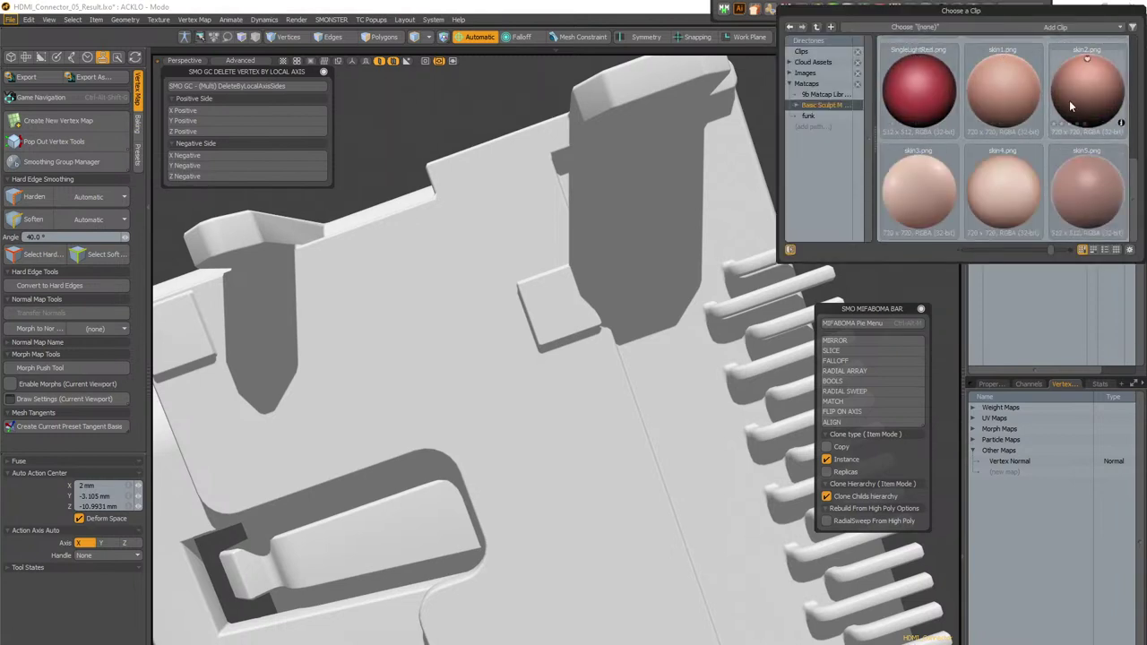
scroll(1039, 108, "up", 1)
scroll(1017, 118, "up", 1)
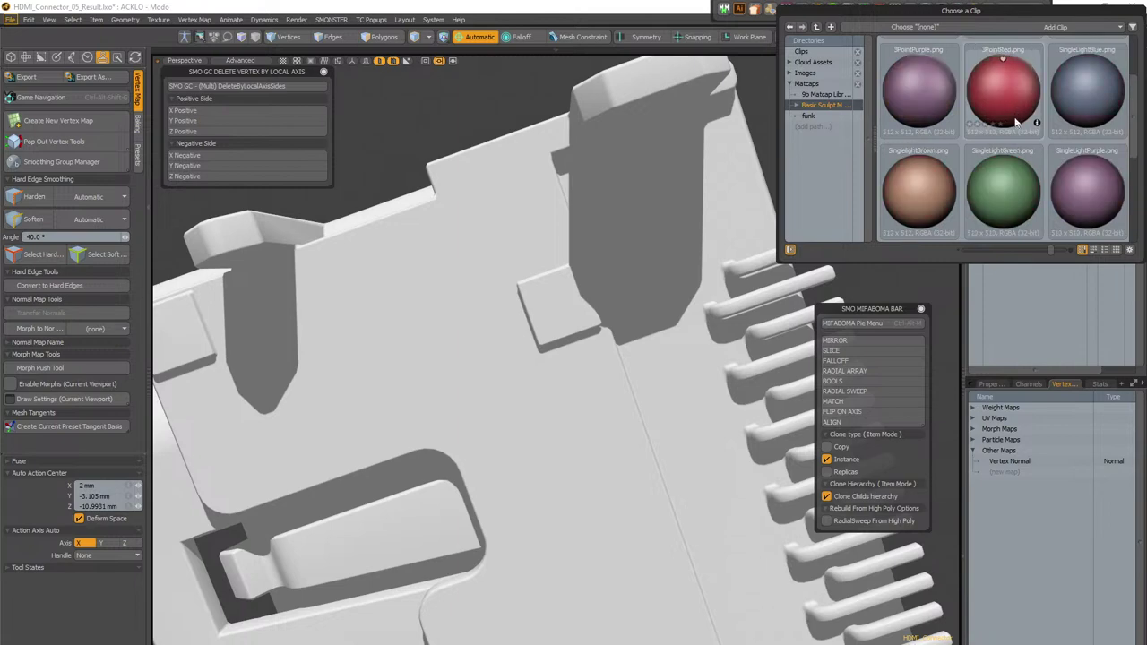
left_click(1072, 104)
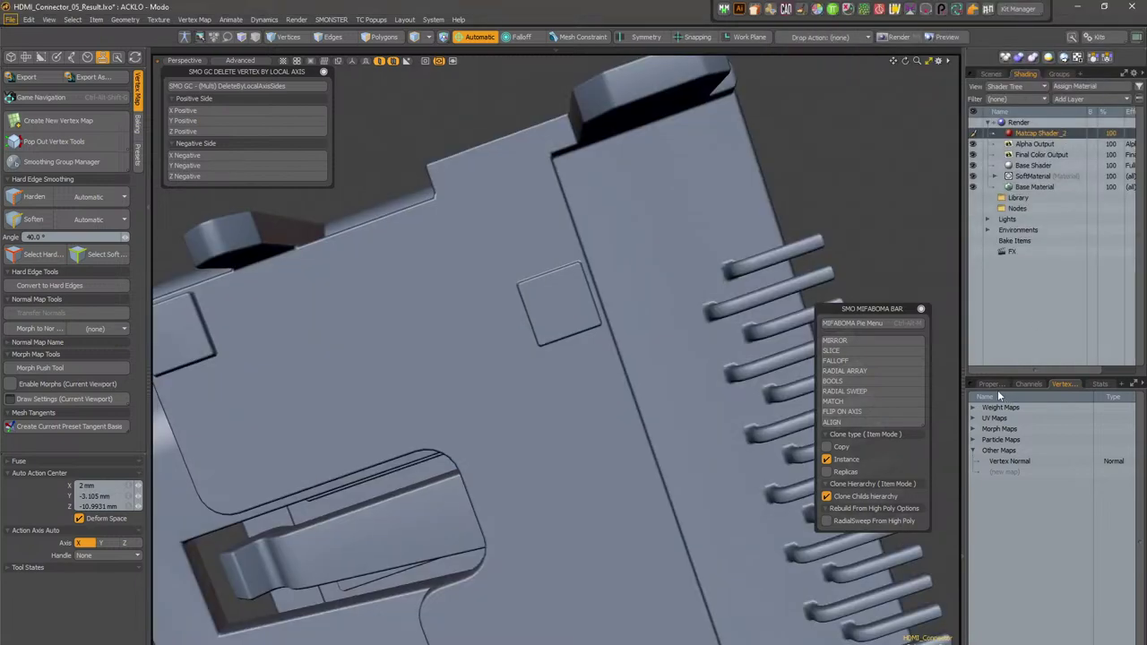
Step: Examine the connector's matcap shading from the side, inside the front opening and around its chamfered edges
left_click(1001, 385)
left_click(883, 179)
left_click_drag(724, 197, 640, 300, "alt")
scroll(640, 301, "down", 5)
scroll(618, 367, "up", 4)
left_click_drag(618, 367, 656, 403, "alt")
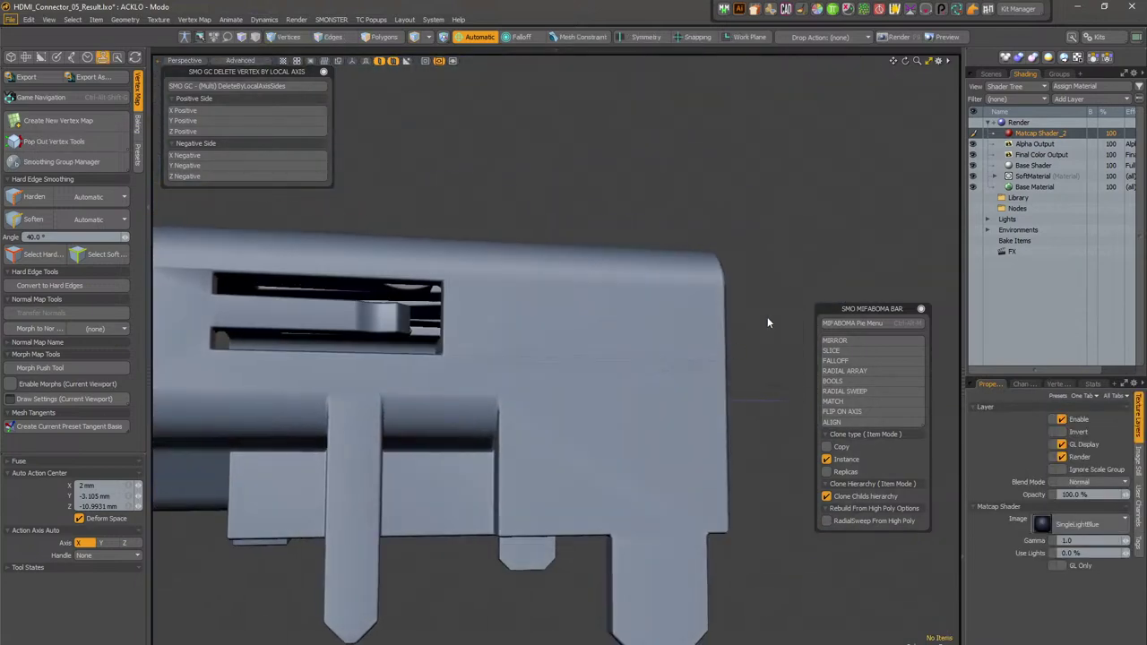
left_click_drag(584, 297, 620, 403, "alt")
left_click(575, 349)
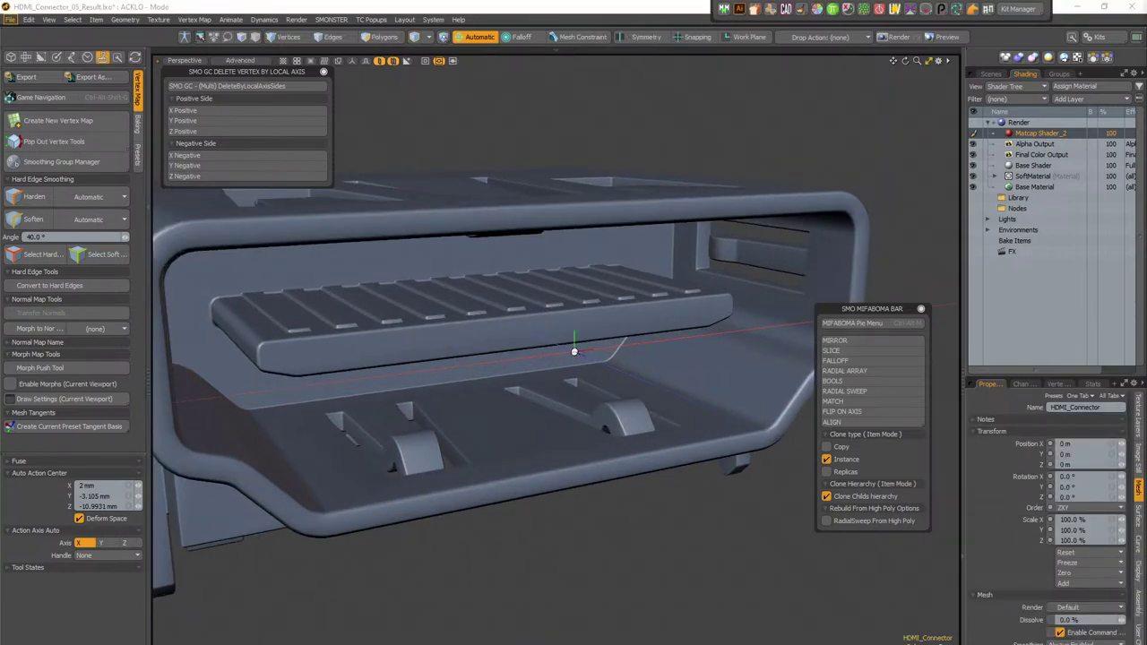
left_click_drag(572, 390, 620, 438, "alt")
left_click(608, 502)
left_click_drag(608, 502, 408, 410, "alt")
left_click_drag(512, 255, 515, 262, "alt")
Step: Select the flat polygons of the front rim along its upper strip, around the corner and down the side
left_click(515, 265)
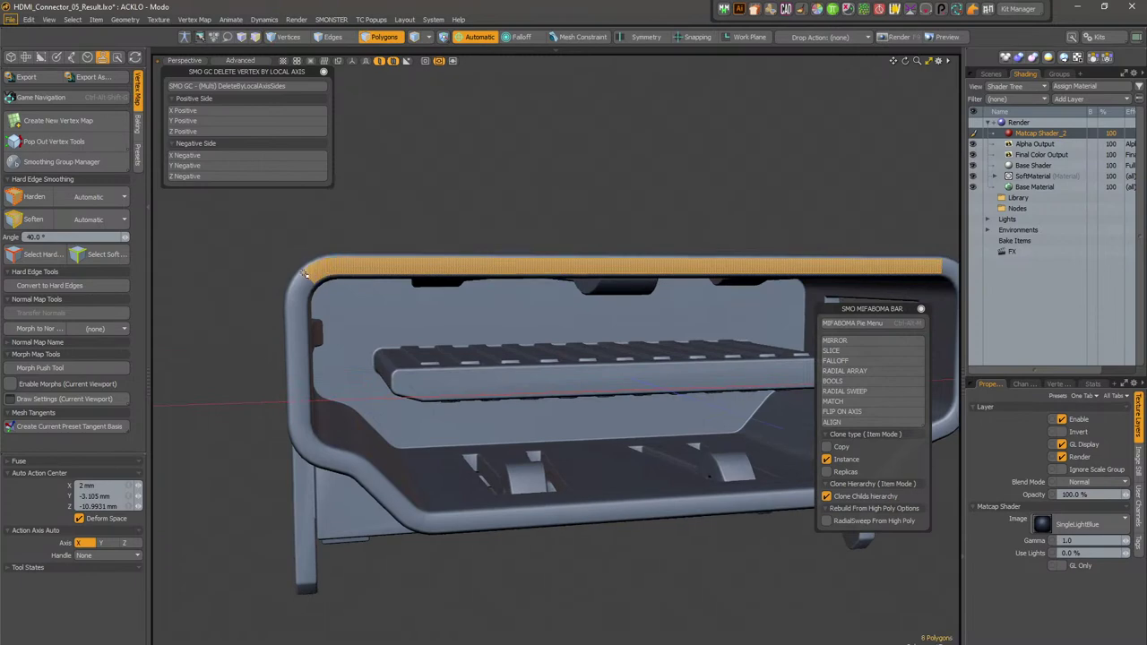
left_click_drag(298, 377, 430, 381, "alt")
left_click_drag(788, 300, 389, 375, "alt")
left_click_drag(316, 332, 338, 326, "ctrl+alt")
left_click_drag(418, 422, 423, 459, "alt")
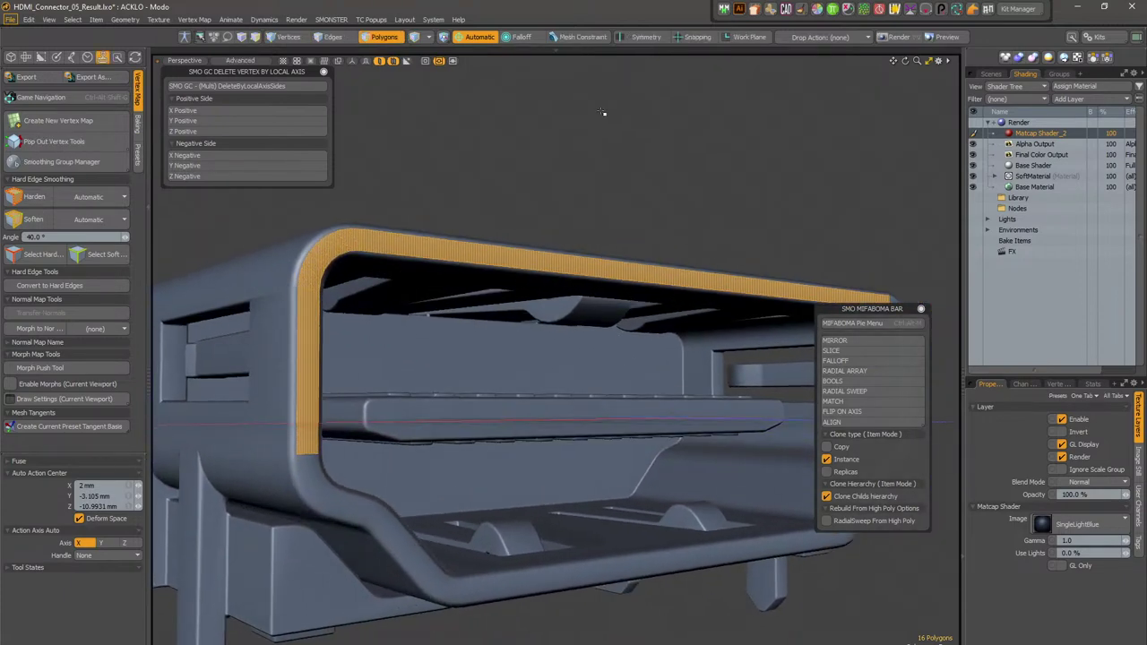
Step: Open the SMO VENOM palette and widen it enough to read its full command names
left_click(939, 8)
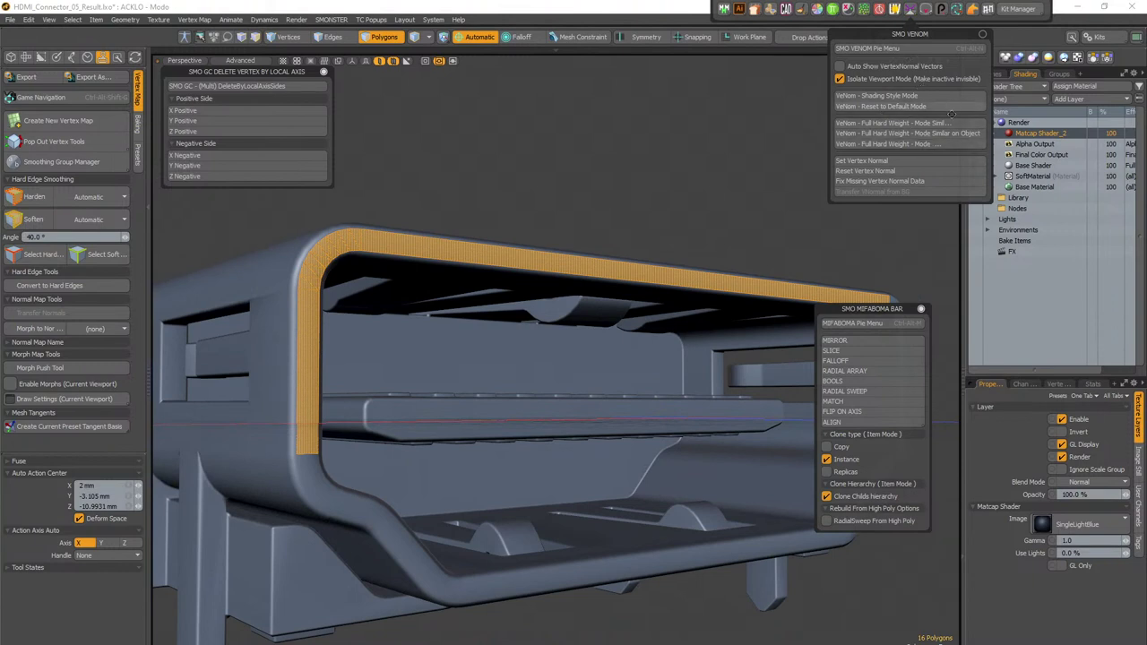
left_click_drag(987, 143, 1089, 134)
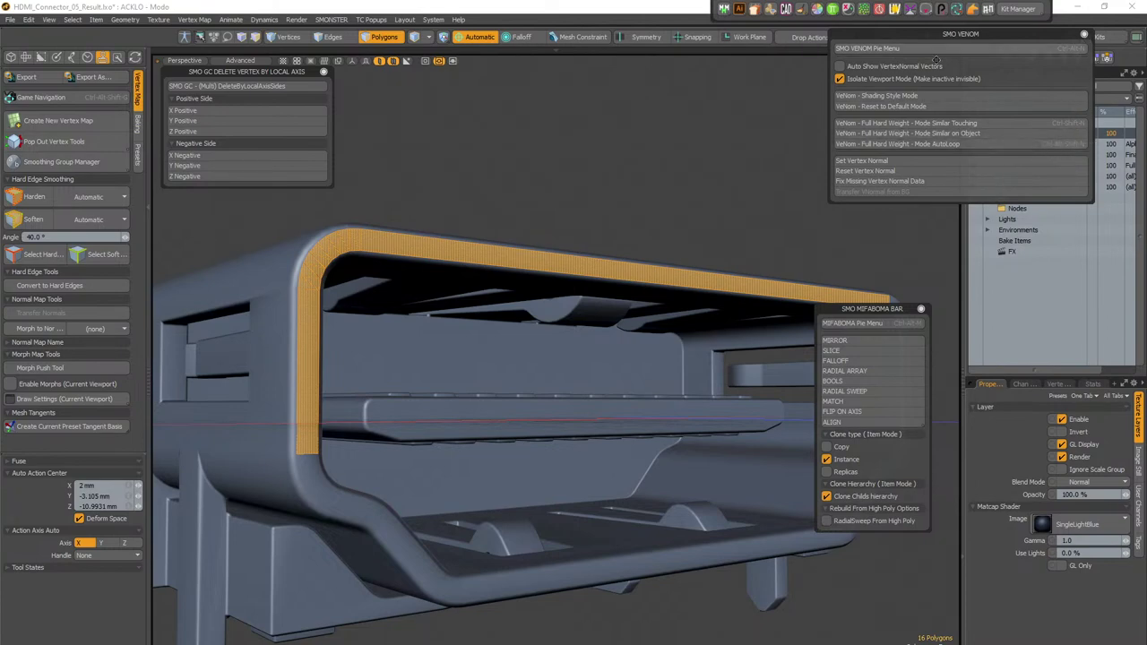
Step: Clear the selection and reselect the front rim's flat polygons along the upper strip and around the corner
left_click(660, 96)
left_click_drag(668, 243, 501, 254, "alt")
left_click_drag(394, 255, 352, 255)
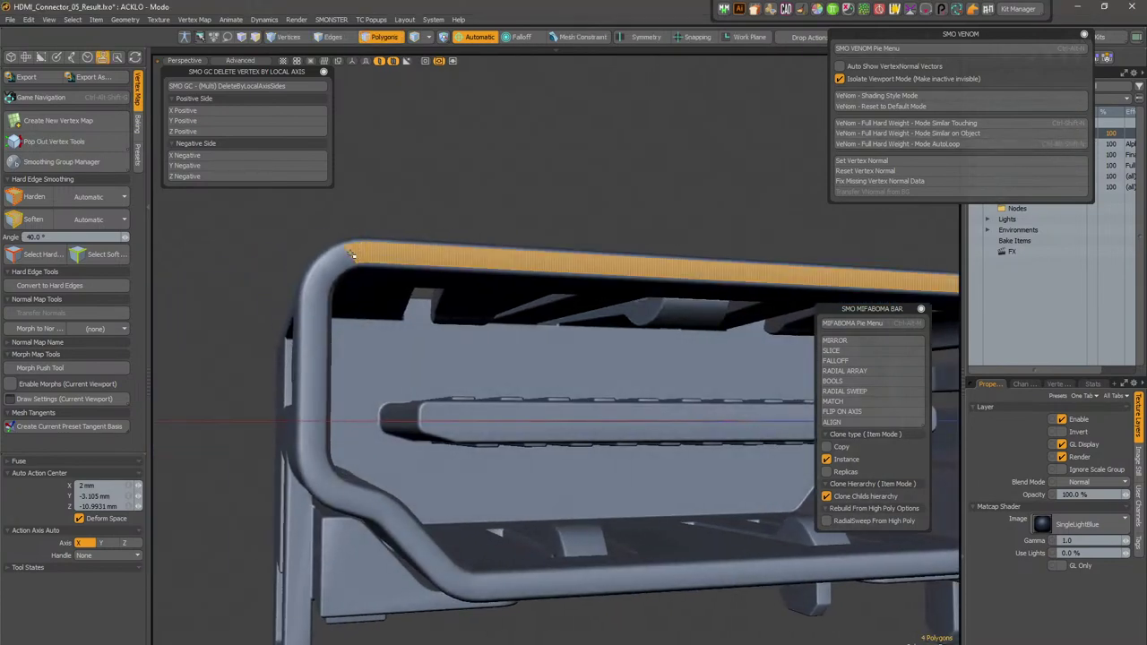
left_click(316, 292, "shift")
scroll(412, 183, "up", 2)
left_click_drag(417, 191, 578, 318, "alt")
left_click_drag(578, 318, 518, 494, "ctrl+alt")
scroll(605, 331, "down", 3)
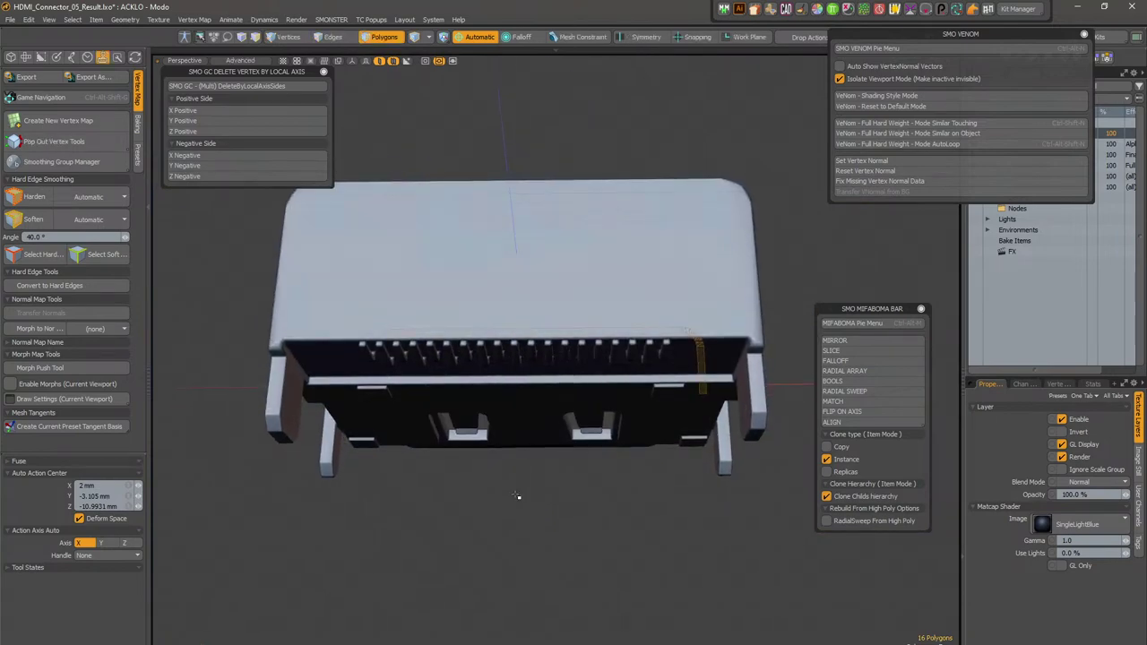
Step: Return to item selection and display the whole connector in Texture shading with its wireframe
key("5")
key("KP_4")
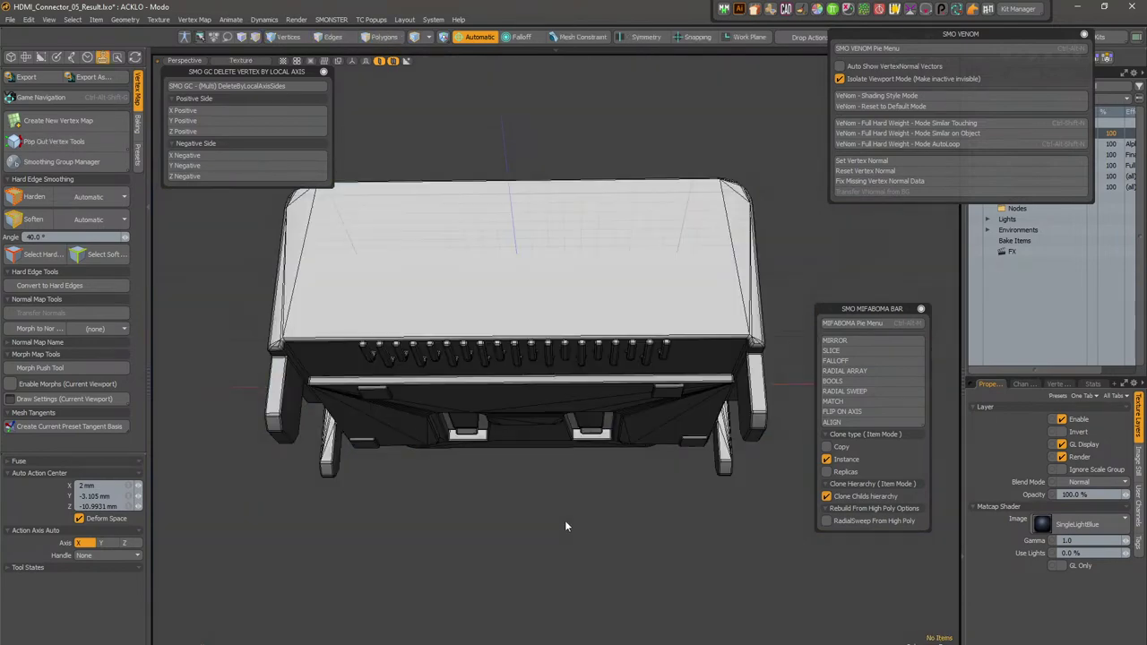
left_click_drag(551, 448, 538, 508, "alt")
scroll(603, 354, "down", 4)
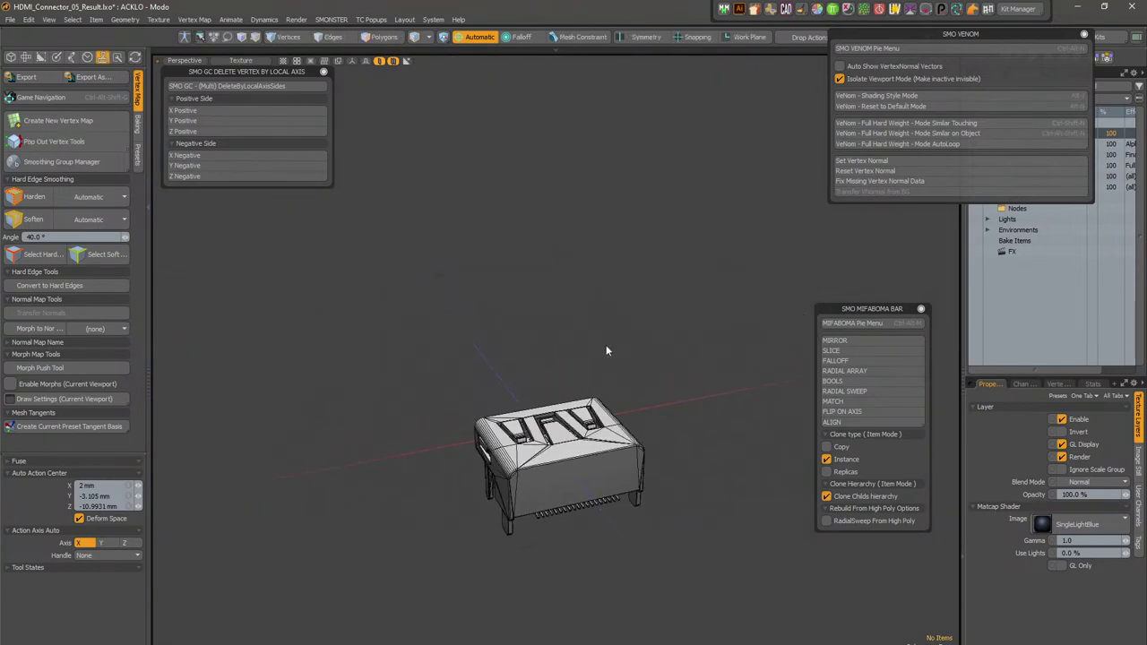
Step: Move the SMO VENOM palette away from the item list and make the LStream.lxo scene current with its items expanded
left_click_drag(1017, 36, 773, 122)
left_click(992, 75)
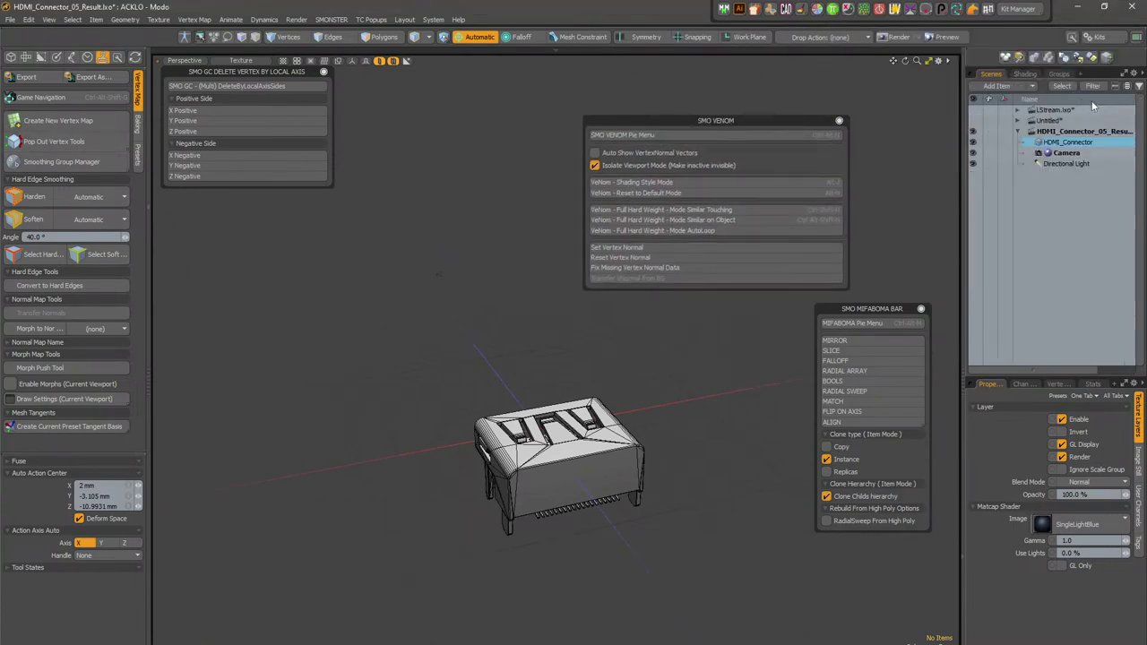
left_click(1086, 109)
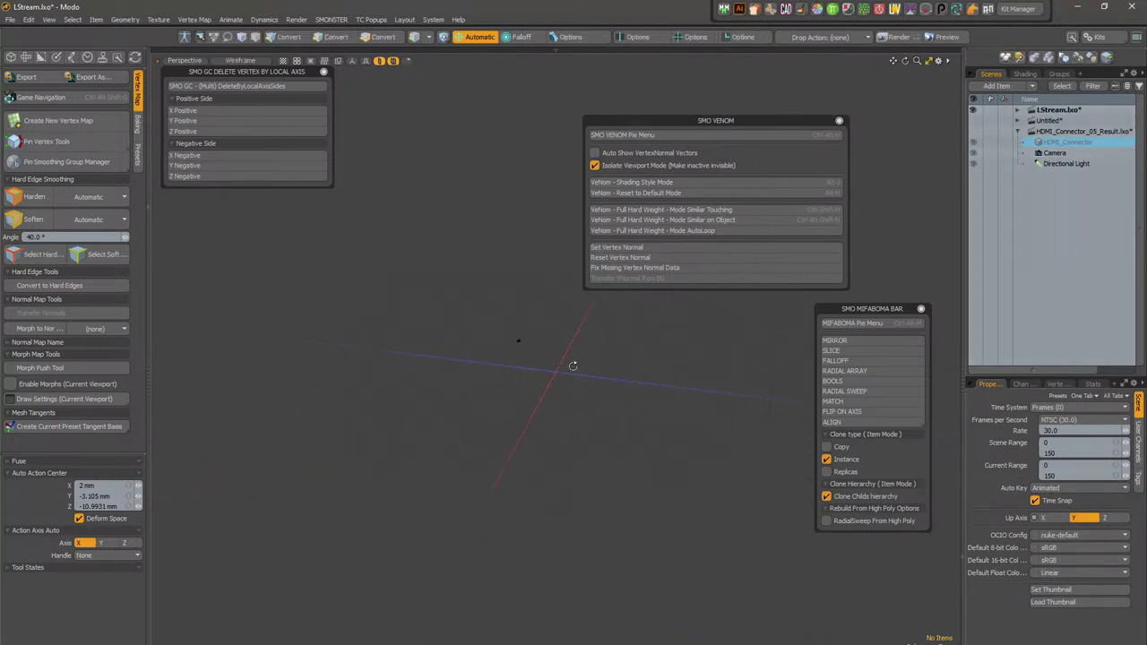
left_click(1020, 110)
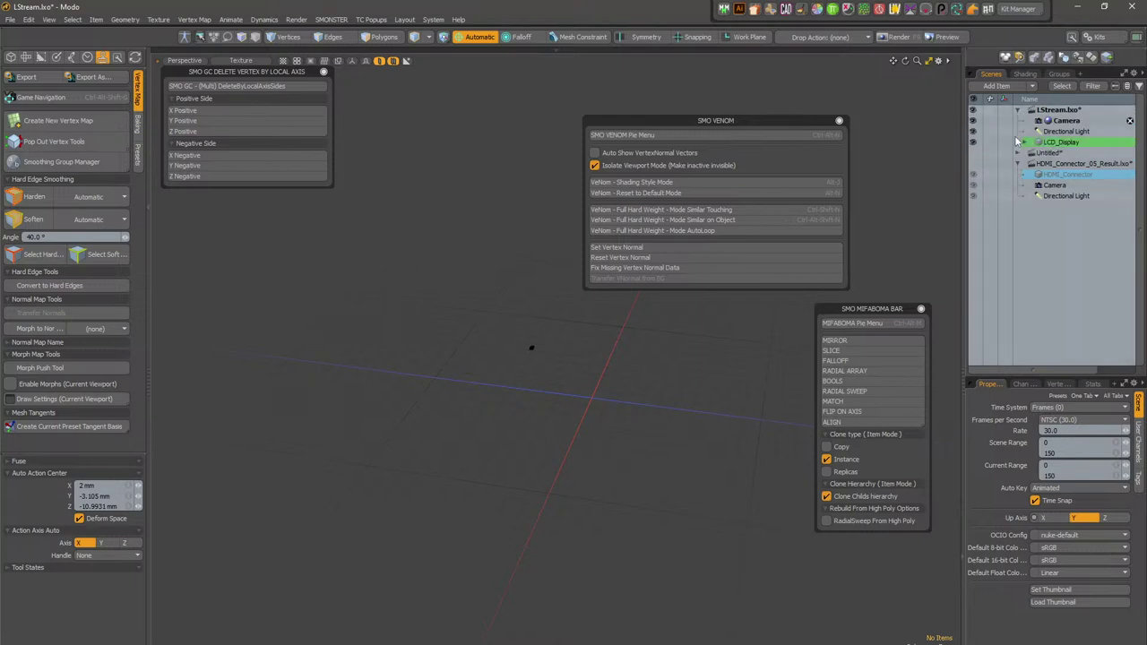
Step: Close the Untitled and HDMI_Connector_05_Result scenes, leaving LStream.lxo open
left_click(1129, 154)
left_click(1129, 156)
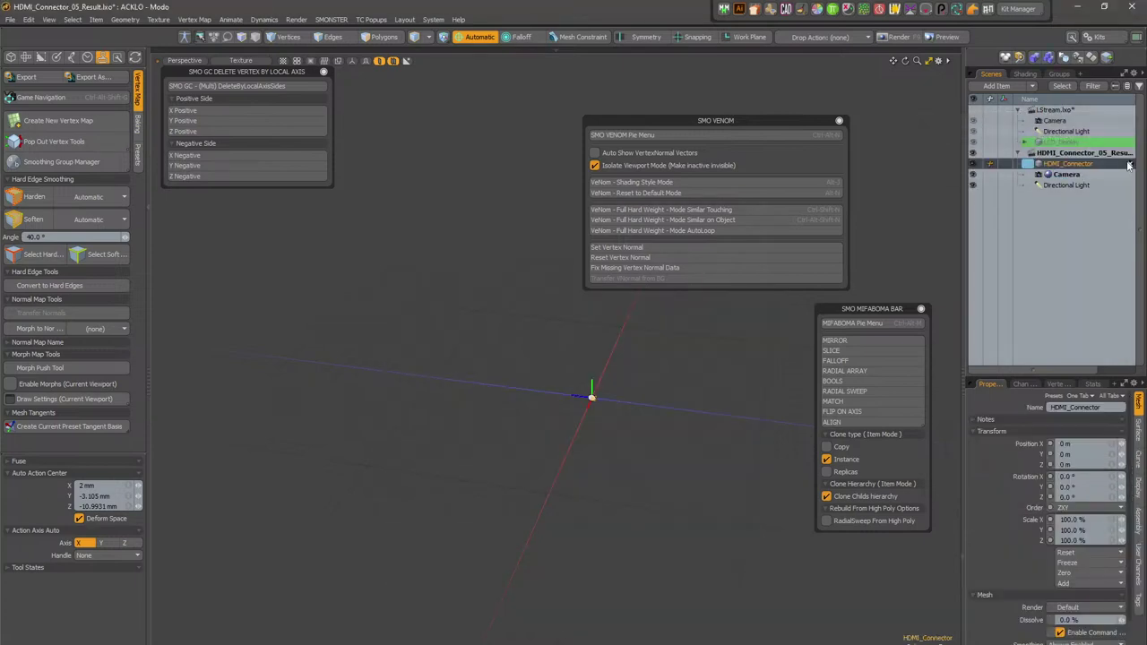
left_click(1131, 154)
left_click(1131, 167)
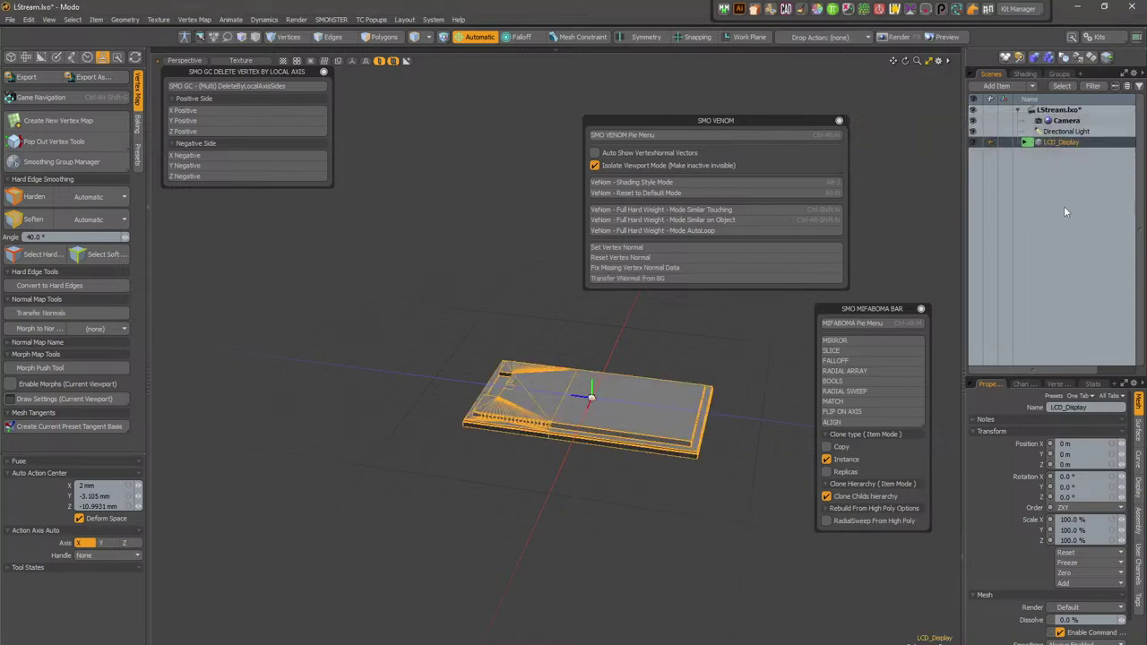
Step: Reset the viewport to VeNom's default mode, then select the AC_PowerAdaptor_Case mesh and frame it
left_click(691, 338)
left_click_drag(691, 338, 601, 338, "alt")
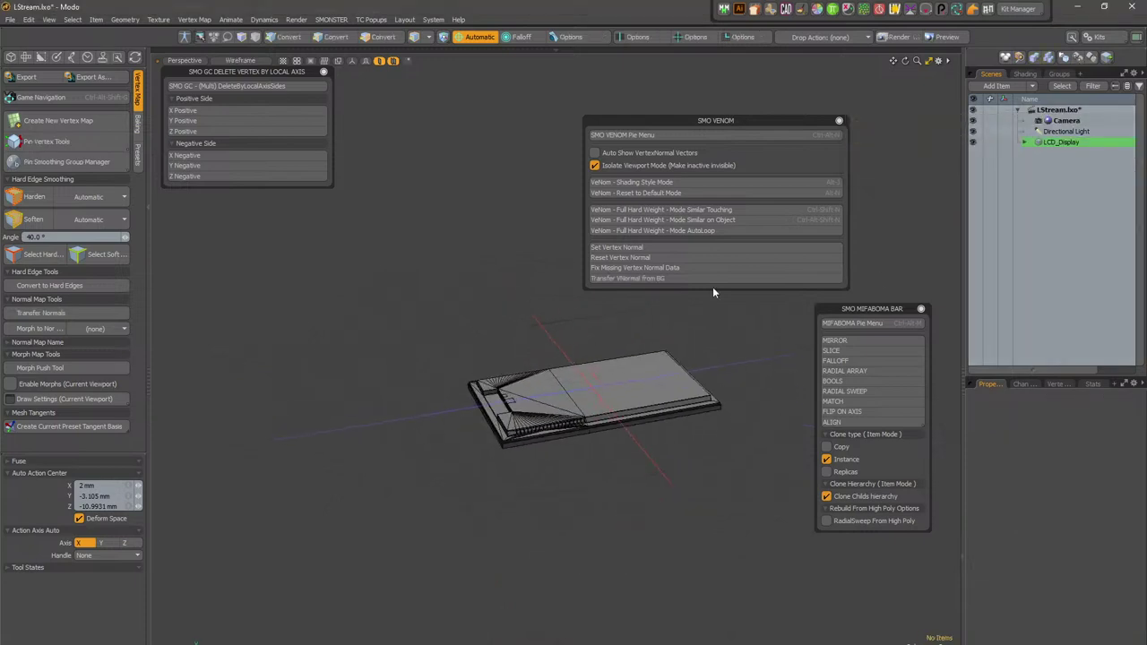
key("alt+n")
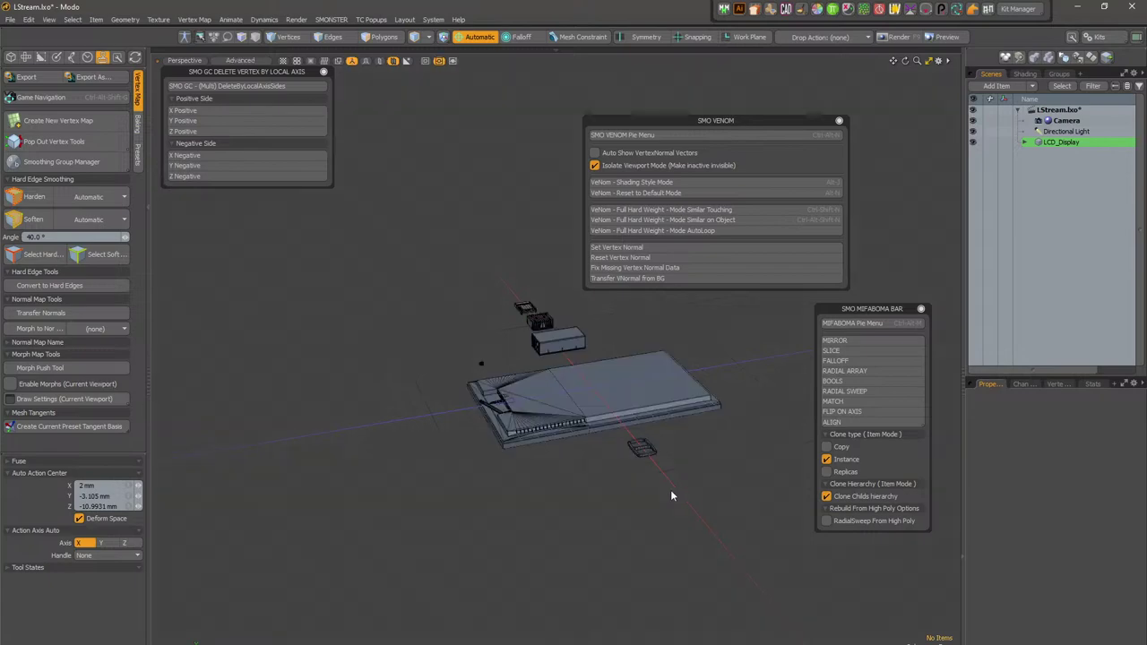
scroll(466, 333, "up", 2)
mouse_move(466, 333)
left_mouse_down("alt")
mouse_move(519, 372)
mouse_move(502, 296)
mouse_move(415, 125)
mouse_move(461, 139)
left_mouse_up("alt")
left_click(540, 362)
key("shift+a")
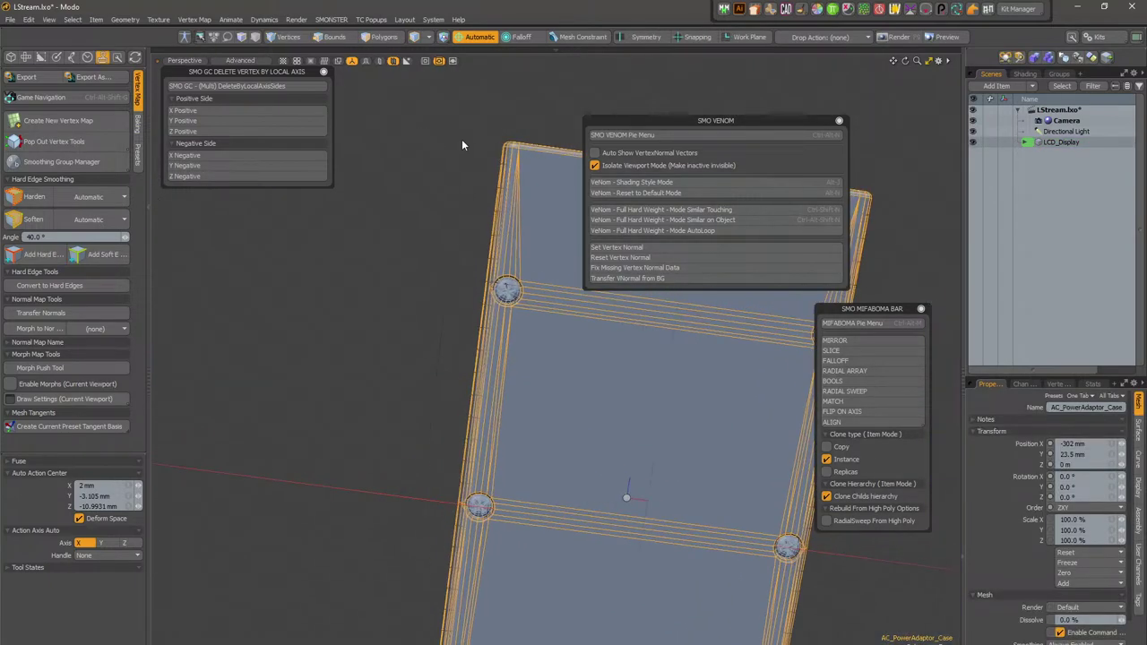
Step: Select two adjacent wall polygons inside a screw recess of the power adaptor case
left_click_drag(471, 294, 349, 354, "alt")
scroll(450, 261, "up", 4)
key("3")
mouse_move(437, 445)
left_mouse_down()
mouse_move(454, 459)
mouse_move(454, 524)
mouse_move(320, 456)
mouse_move(381, 395)
mouse_move(426, 502)
mouse_move(476, 459)
mouse_move(581, 460)
mouse_move(560, 439)
left_mouse_up()
left_click(545, 434, "ctrl")
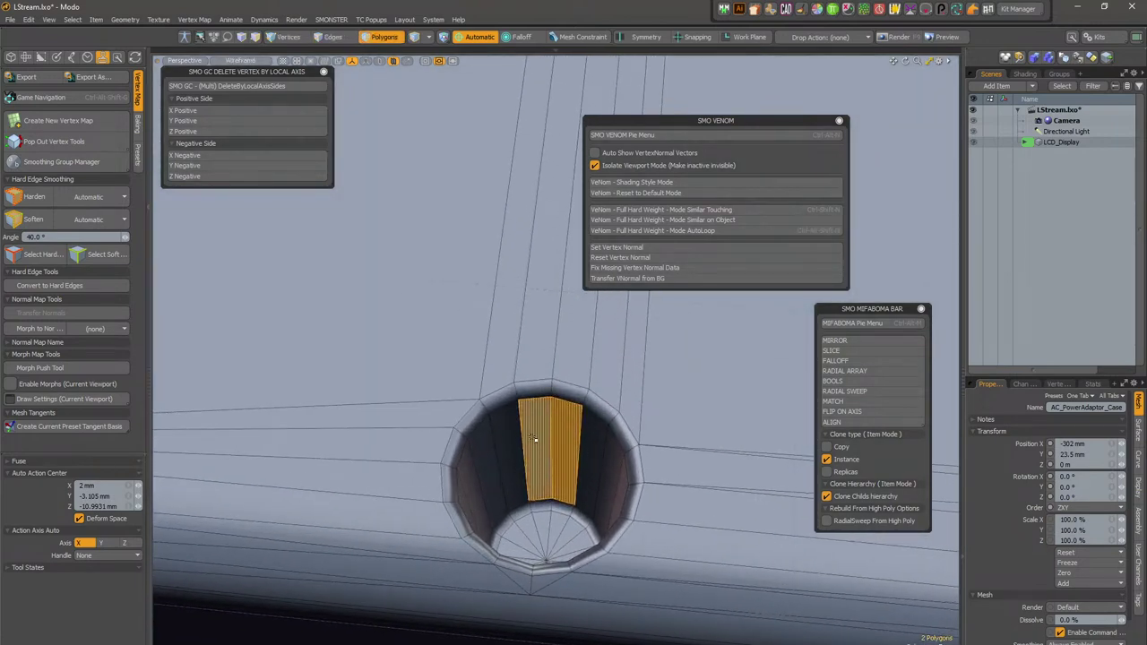
key("ctrl+shift+n")
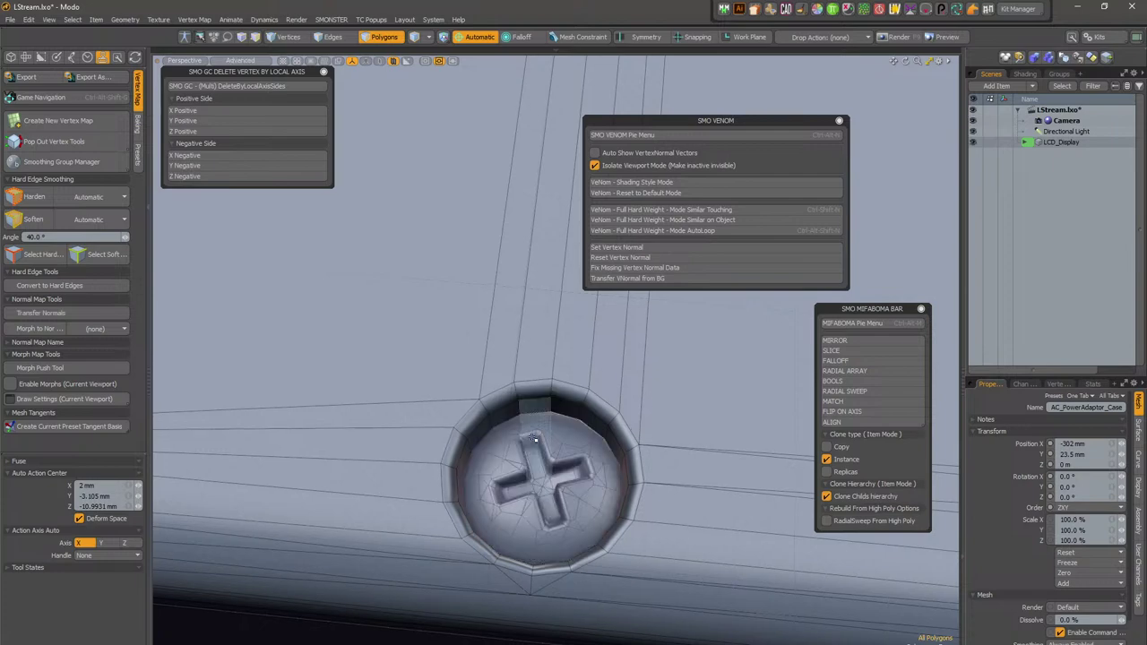
Step: Select two adjacent wall polygons inside the screw recess and extend the selection to the full wall loop
left_click_drag(539, 438, 548, 448, "alt")
left_click_drag(568, 409, 538, 407)
mouse_move(538, 408)
left_mouse_down("alt")
mouse_move(573, 394)
mouse_move(562, 421)
mouse_move(568, 410)
left_mouse_up("alt")
key("ctrl+shift+v")
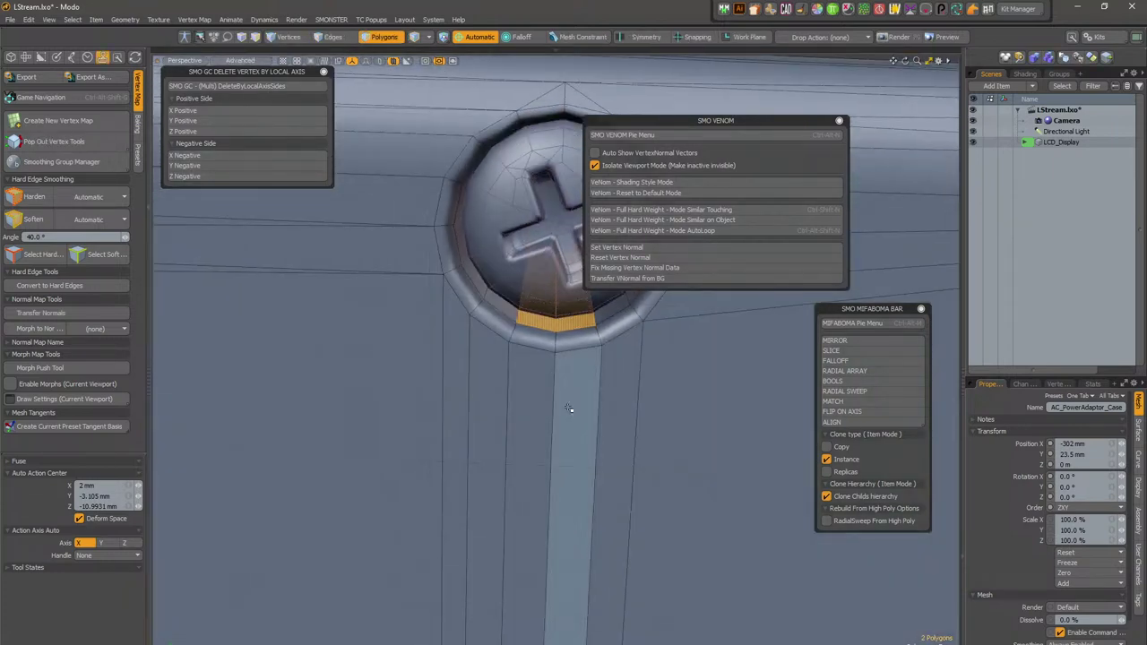
key("l")
left_click_drag(579, 360, 586, 309, "alt")
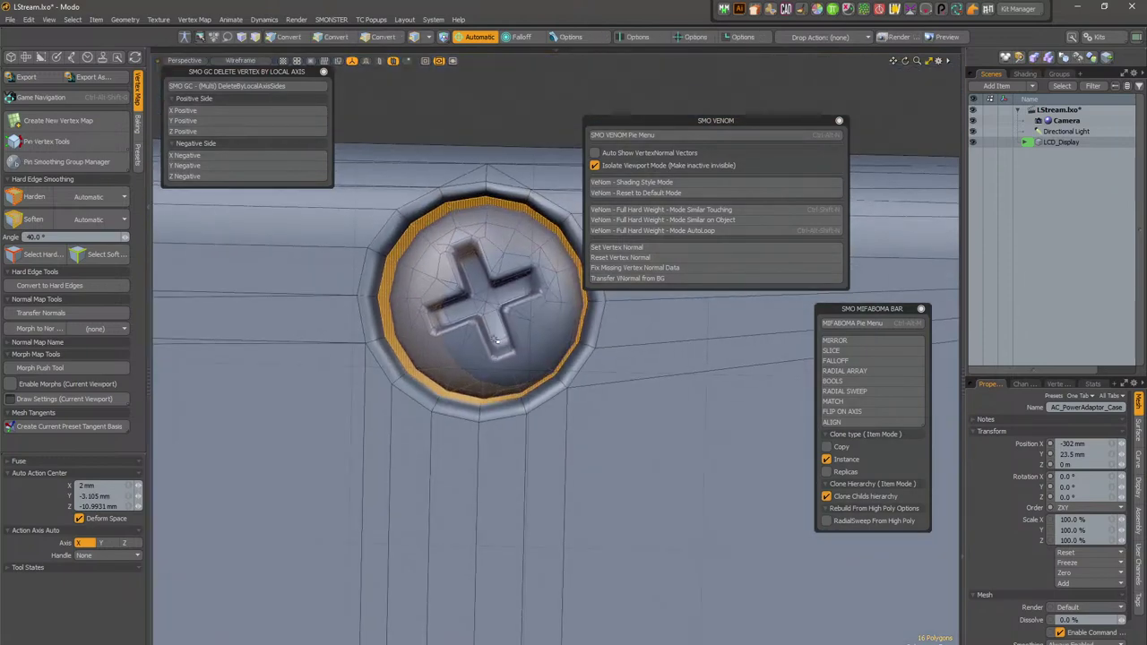
Step: Select two adjacent chamfer polygons on the screw recess's rim and extend the selection to the full chamfer loop
scroll(563, 375, "down", 5)
key("KP_5")
mouse_move(531, 539)
left_mouse_down("alt")
mouse_move(439, 466)
mouse_move(343, 415)
mouse_move(403, 403)
left_mouse_up("alt")
scroll(517, 356, "up", 2)
left_click_drag(517, 357, 581, 294, "ctrl+alt")
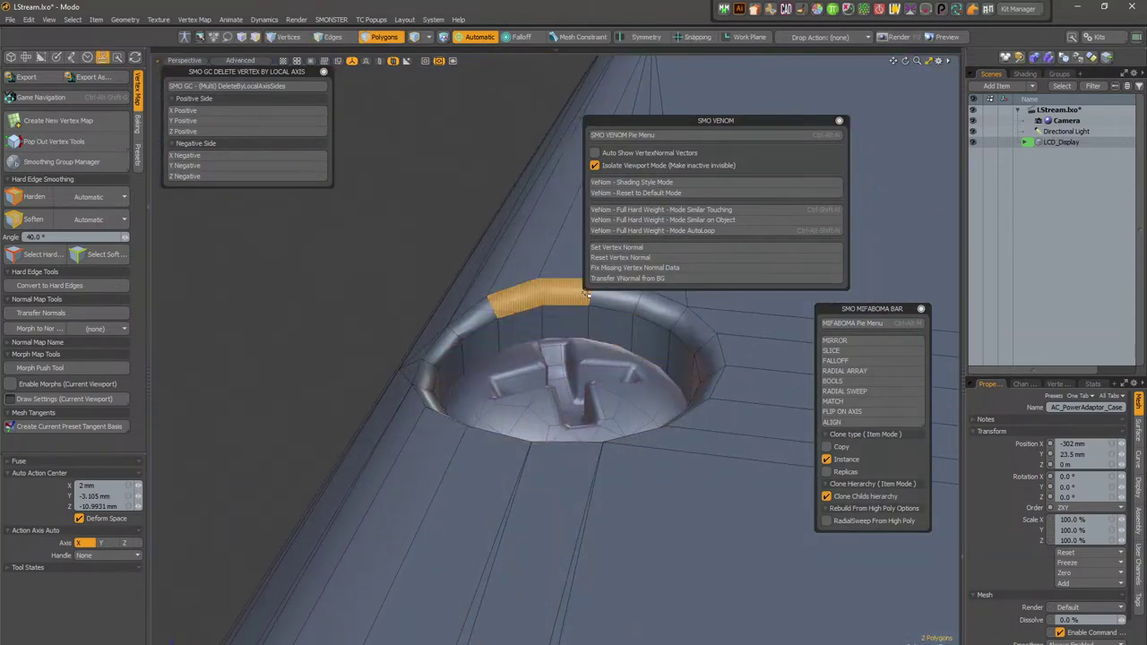
key("l")
left_click_drag(708, 357, 310, 455, "alt")
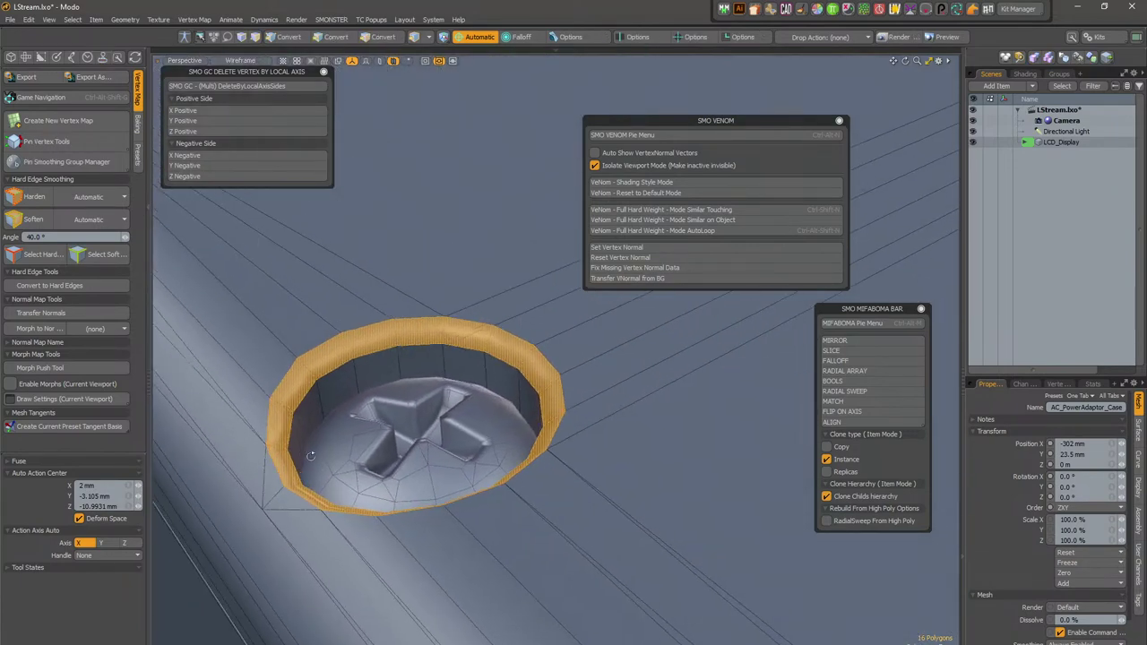
right_click(421, 329)
mouse_move(457, 350)
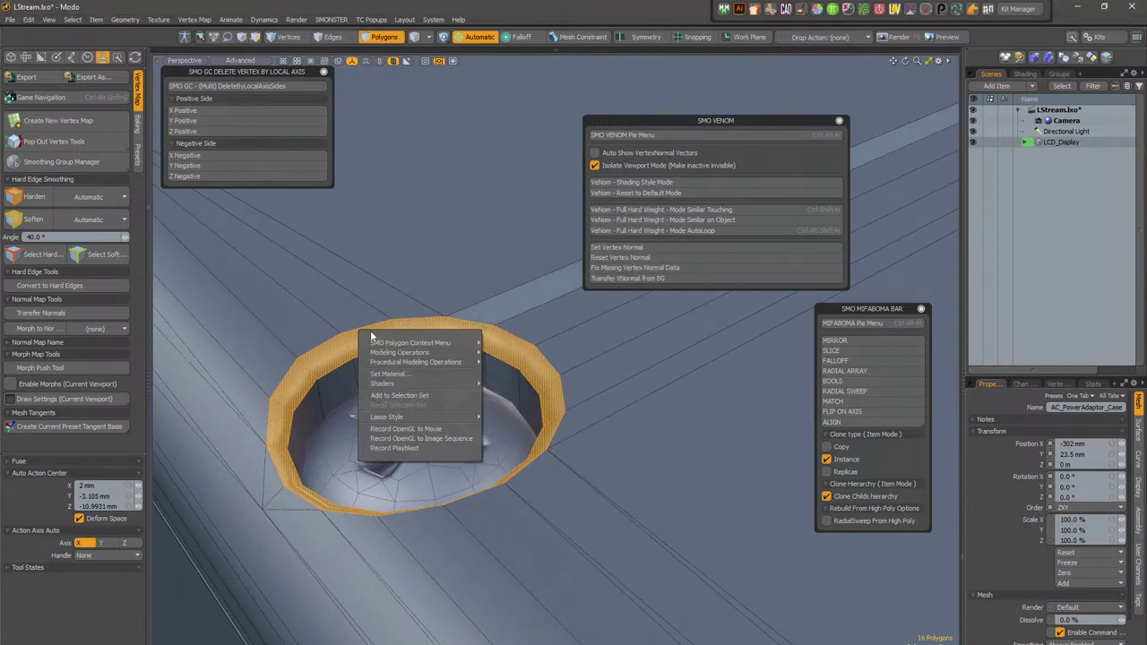
mouse_move(412, 352)
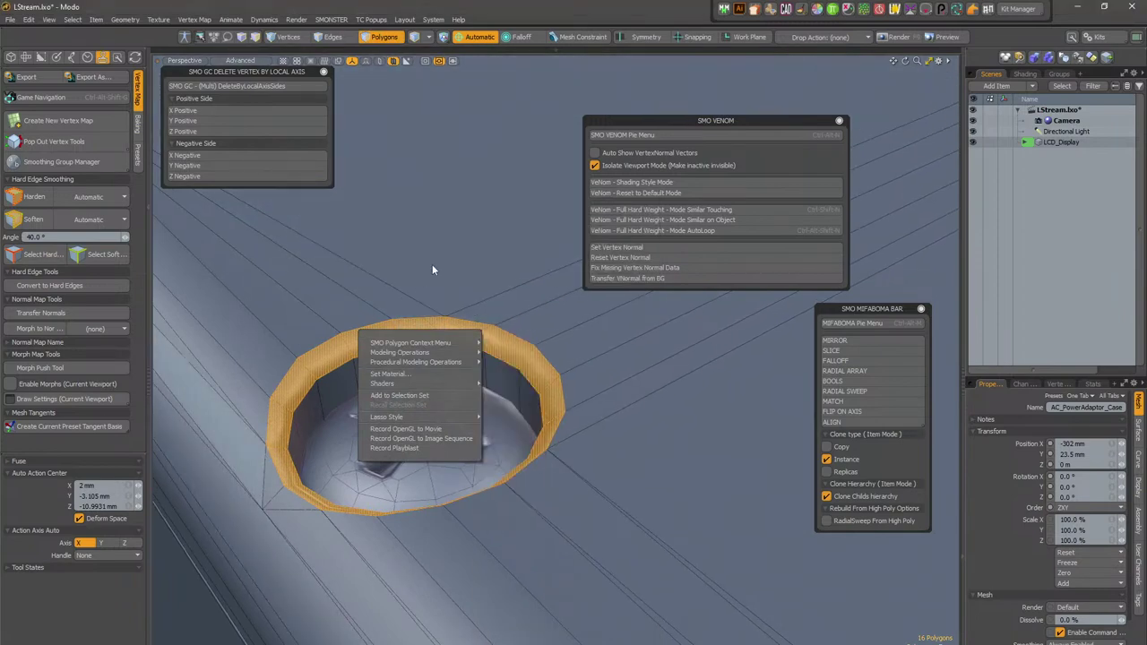
Step: Switch the viewport from Perspective to the Right view of the screw recess
left_click_drag(395, 220, 464, 206, "alt")
key("ctrl+space")
left_click(501, 254)
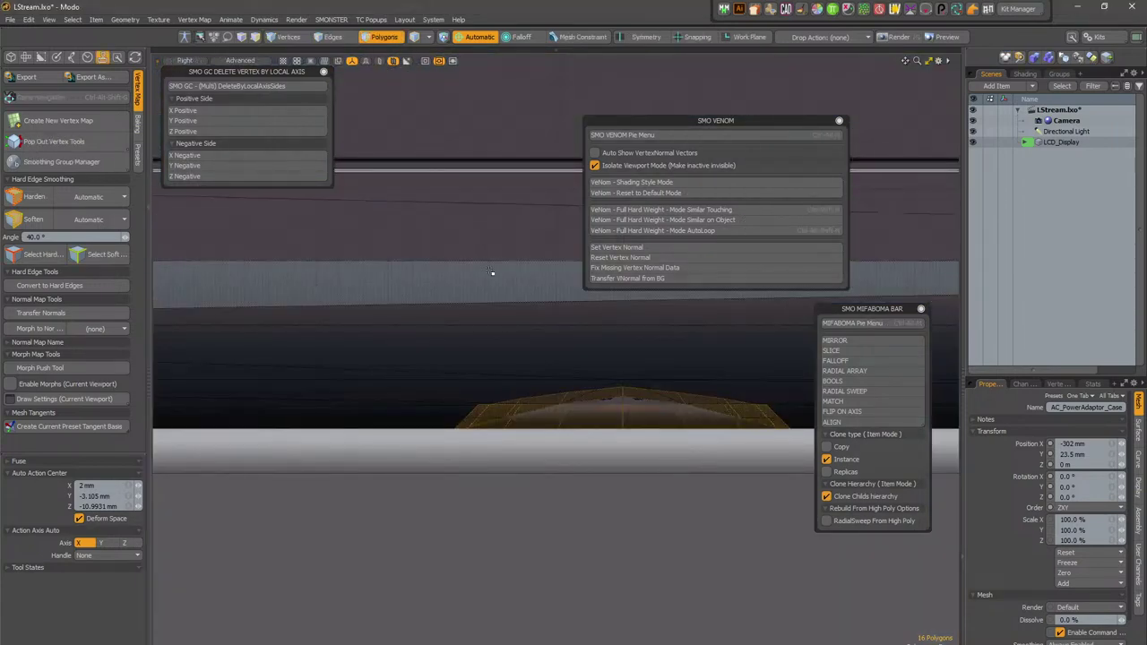
Step: Examine the selected rim chamfer in the Front and Right views, and return the viewport to Perspective
key("ctrl+space")
left_click(502, 300)
scroll(462, 411, "down", 3)
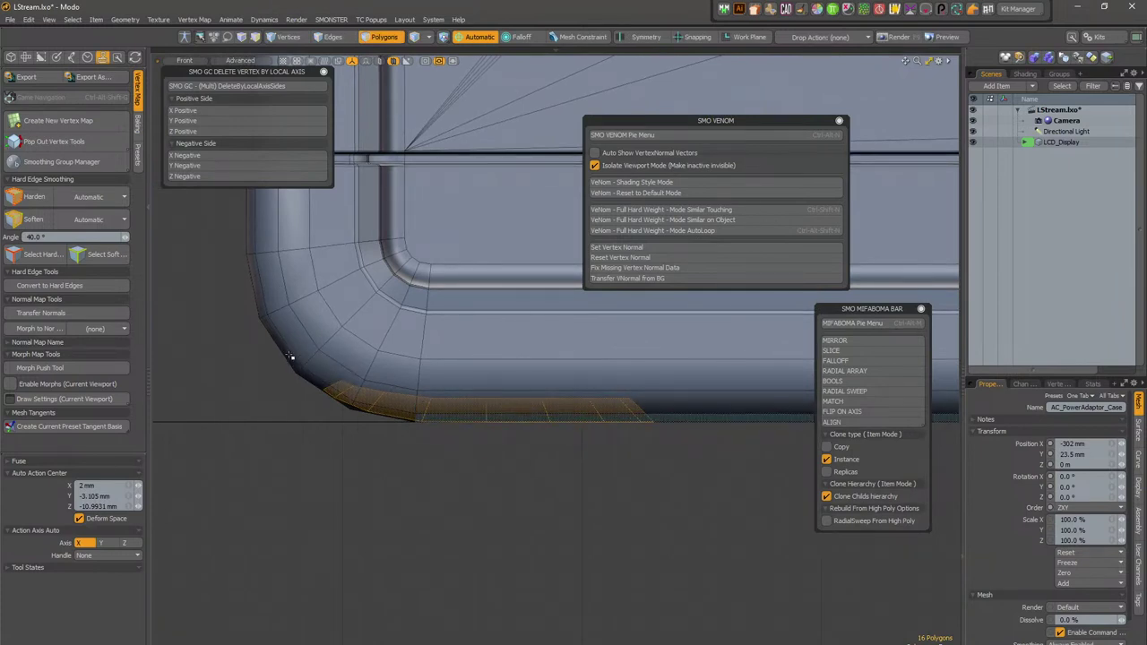
key("ctrl+space")
left_click(501, 415)
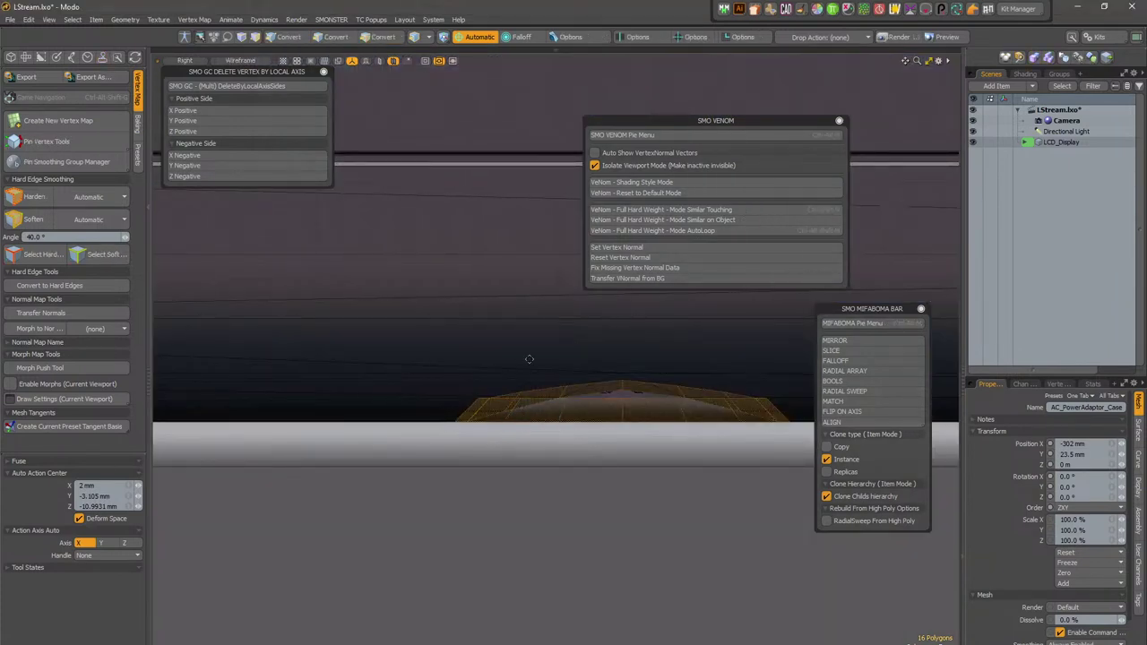
key("ctrl+space")
left_click(508, 392)
left_click_drag(544, 383, 524, 217, "alt")
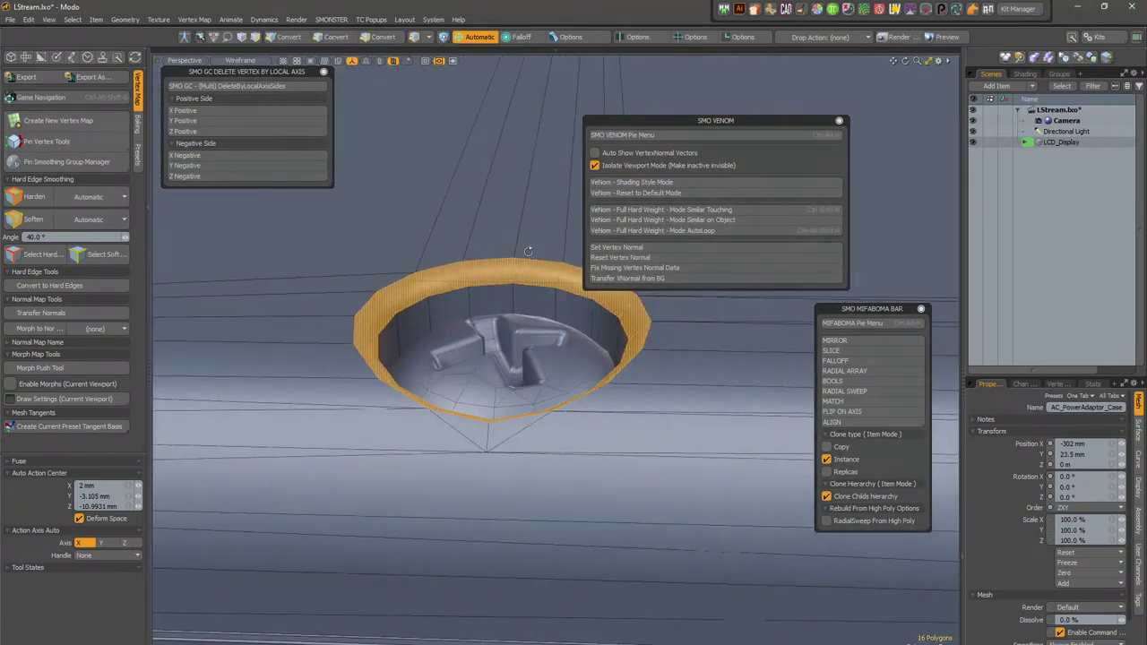
Step: Narrow the selected chamfer loop on the screw recess's rim with Edit Chamfer, and close the tool
right_click(484, 283)
mouse_move(537, 287)
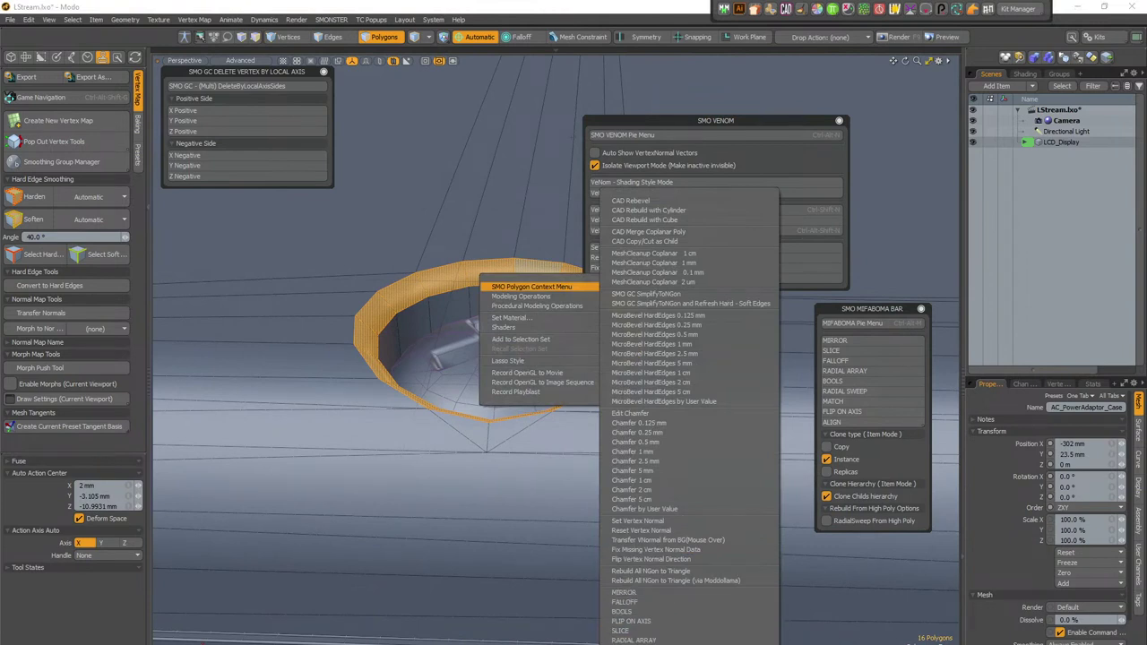
left_click(670, 412)
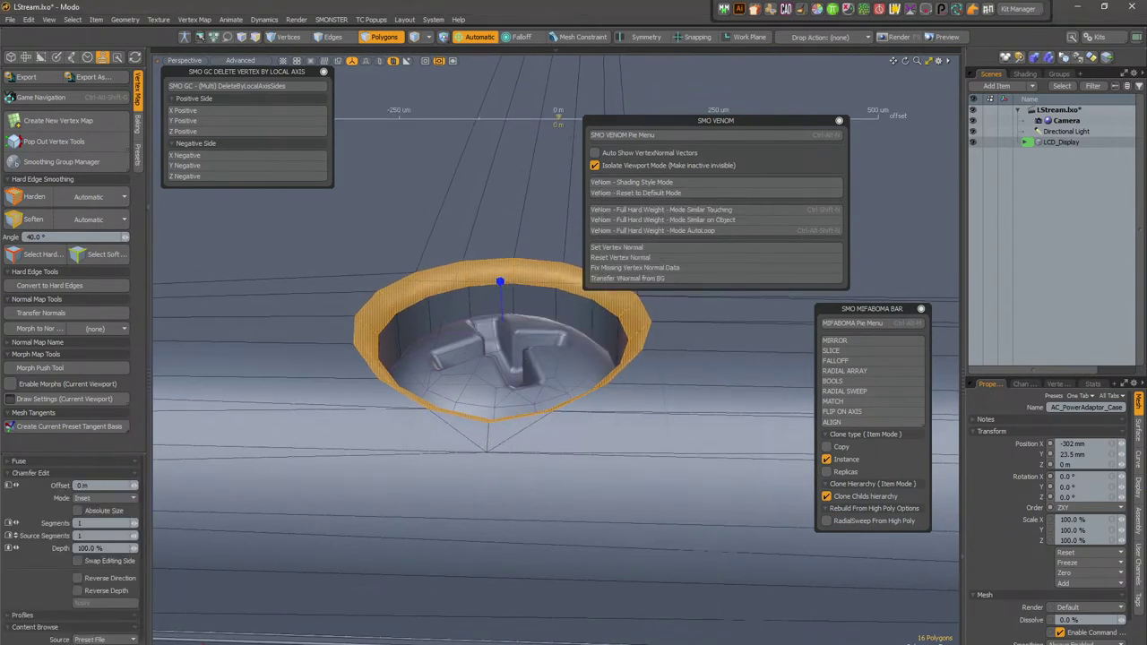
left_click_drag(670, 412, 540, 412)
key("space")
scroll(512, 425, "down", 5)
left_click_drag(574, 106, 524, 105, "alt")
left_click_drag(437, 310, 376, 341, "alt")
scroll(514, 319, "up", 4)
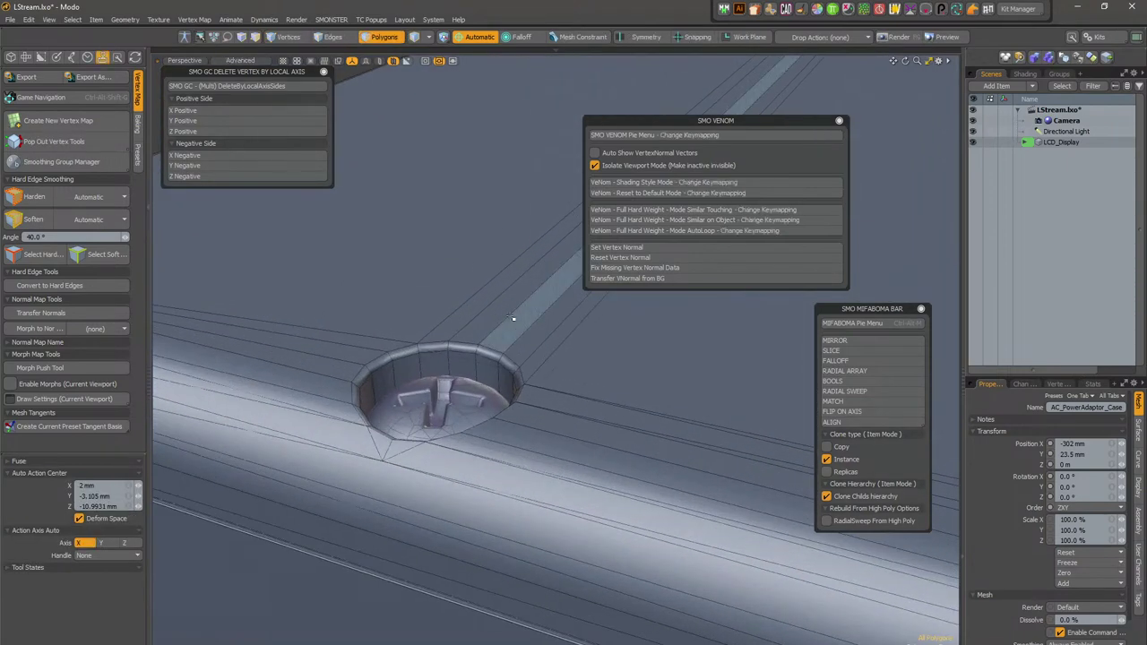
Step: Apply VeNom Full Hard Weight in AutoLoop mode to the flat surface around the screw recess
key("ctrl+alt+shift+n")
left_click_drag(587, 463, 421, 484, "alt")
scroll(439, 473, "down", 4)
left_click_drag(744, 457, 487, 438, "alt+shift")
scroll(434, 439, "up", 4)
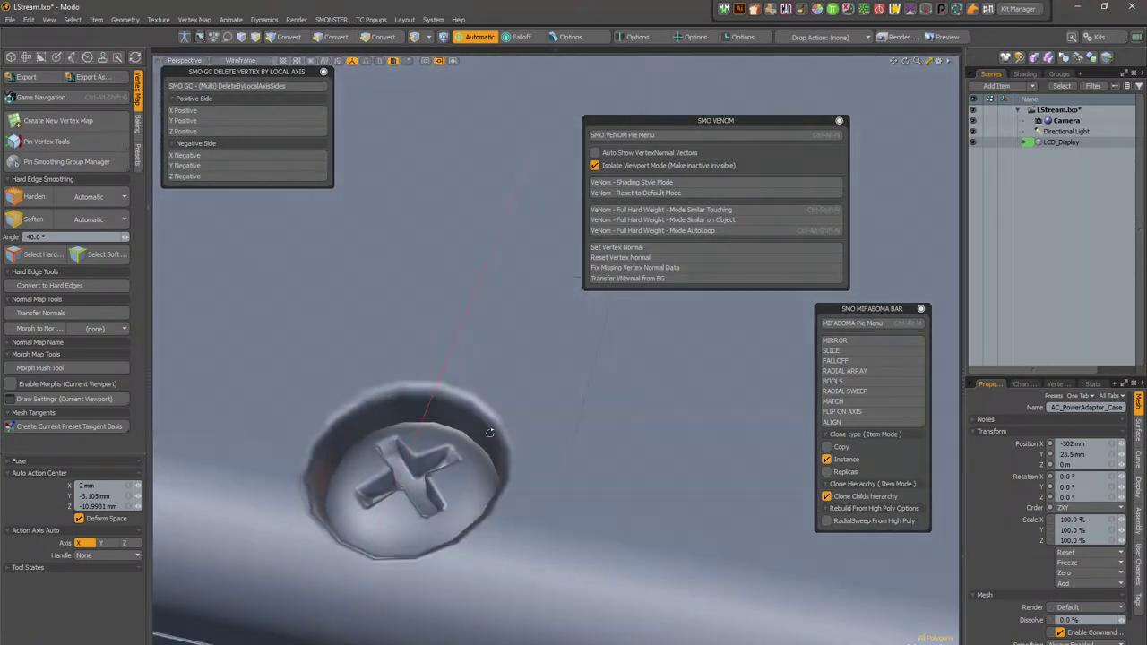
Step: Switch to item mode and delete the Vertex Normal map from the power adaptor case
scroll(486, 439, "down", 4)
left_click_drag(397, 438, 527, 416, "alt")
scroll(251, 302, "down", 5)
left_click_drag(527, 415, 584, 415, "ctrl+alt")
key("5")
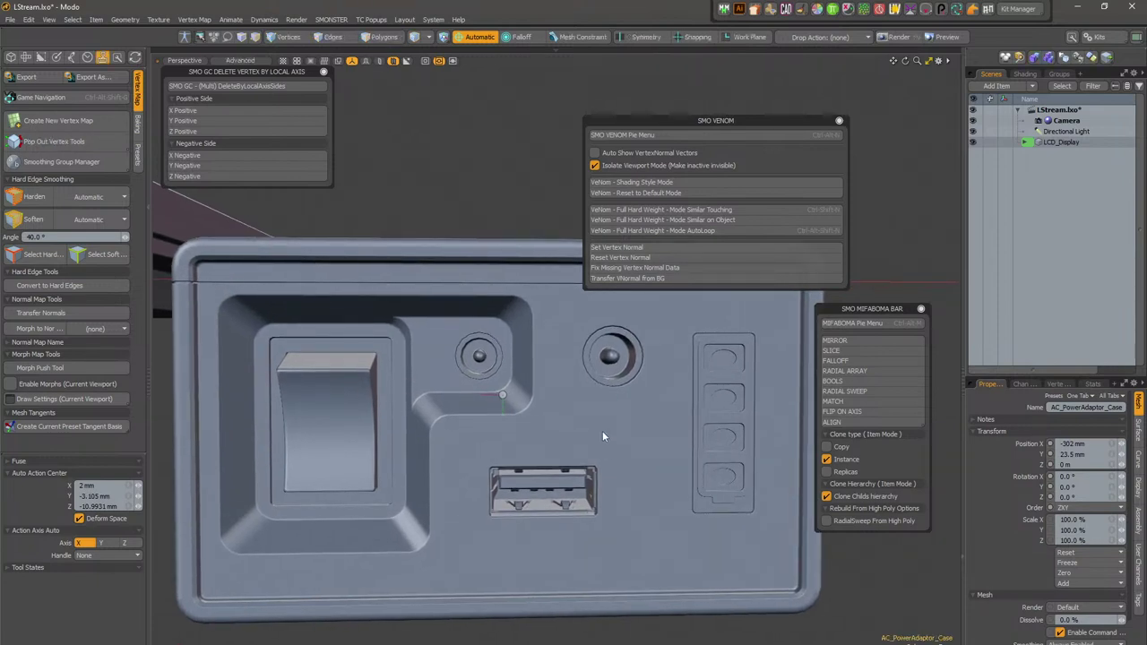
left_click(1061, 384)
right_click(1031, 462)
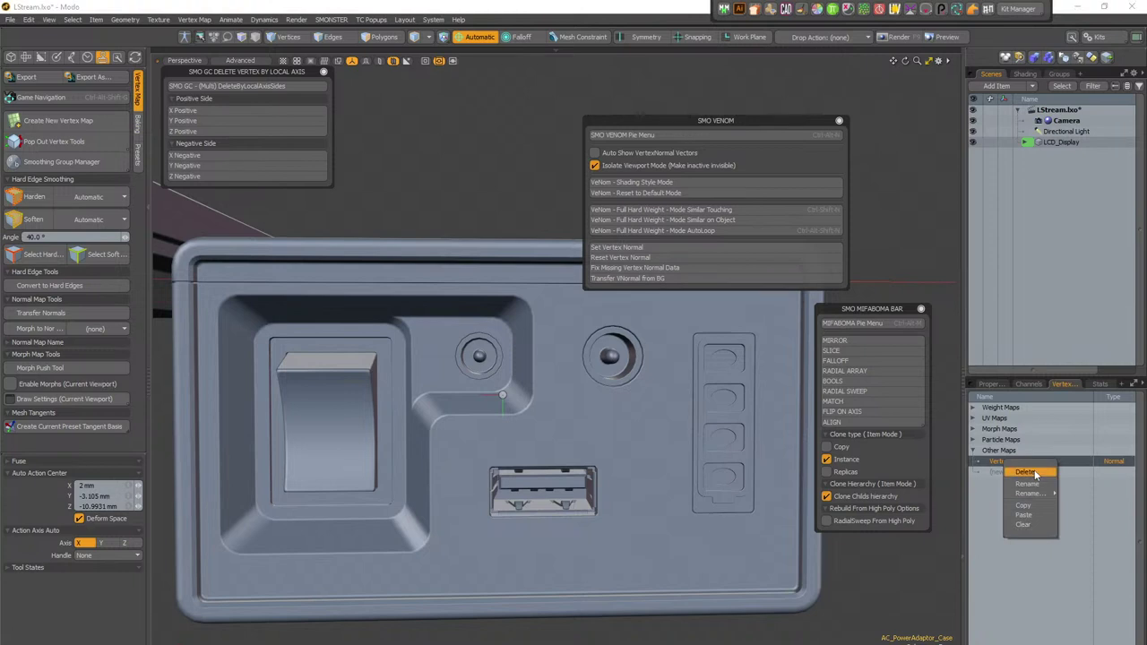
left_click(1008, 474)
left_click(1117, 462)
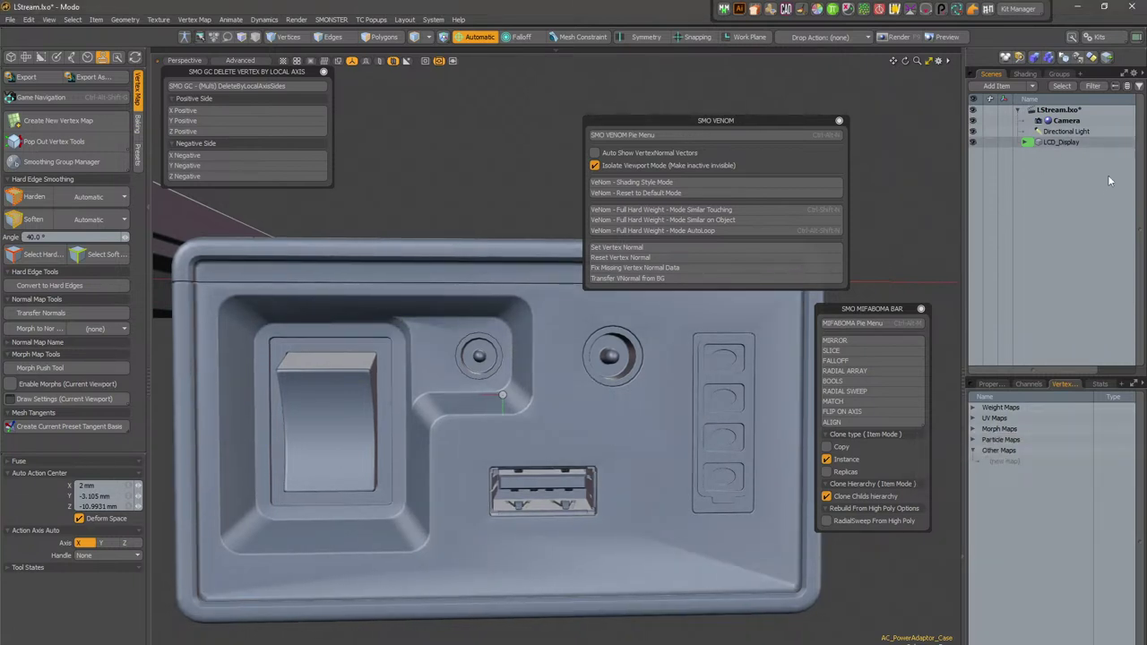
Step: Create a new scene and import AC_PowerAdaptor_Case into it with its children and shaders
key("f")
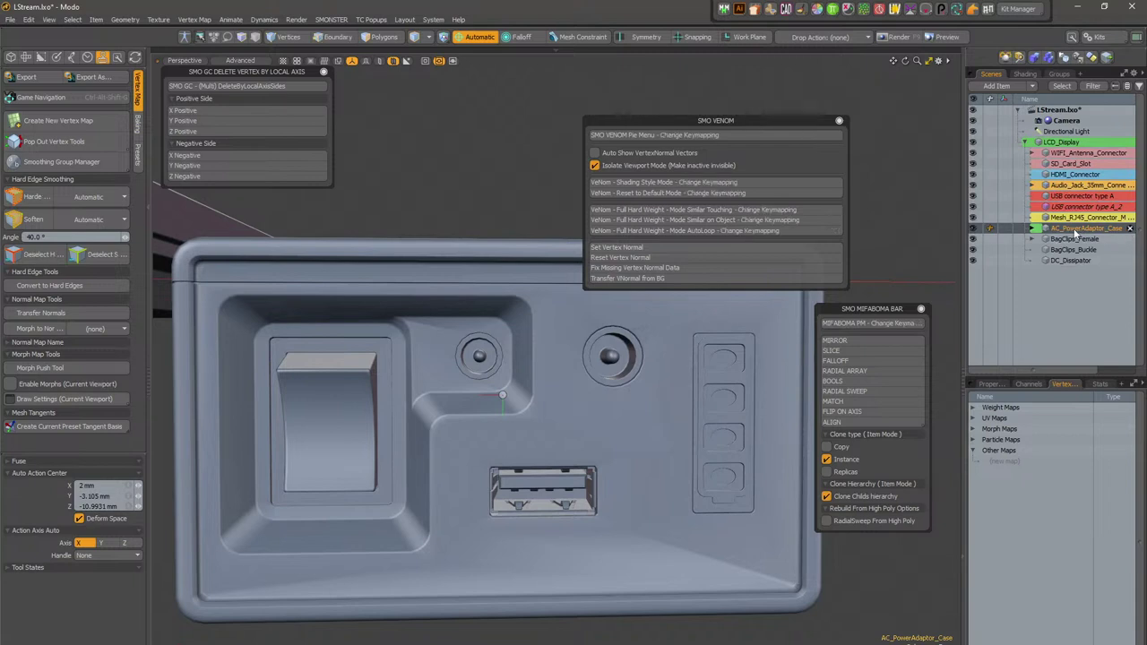
key("ctrl+n")
left_click_drag(1035, 230, 1068, 285)
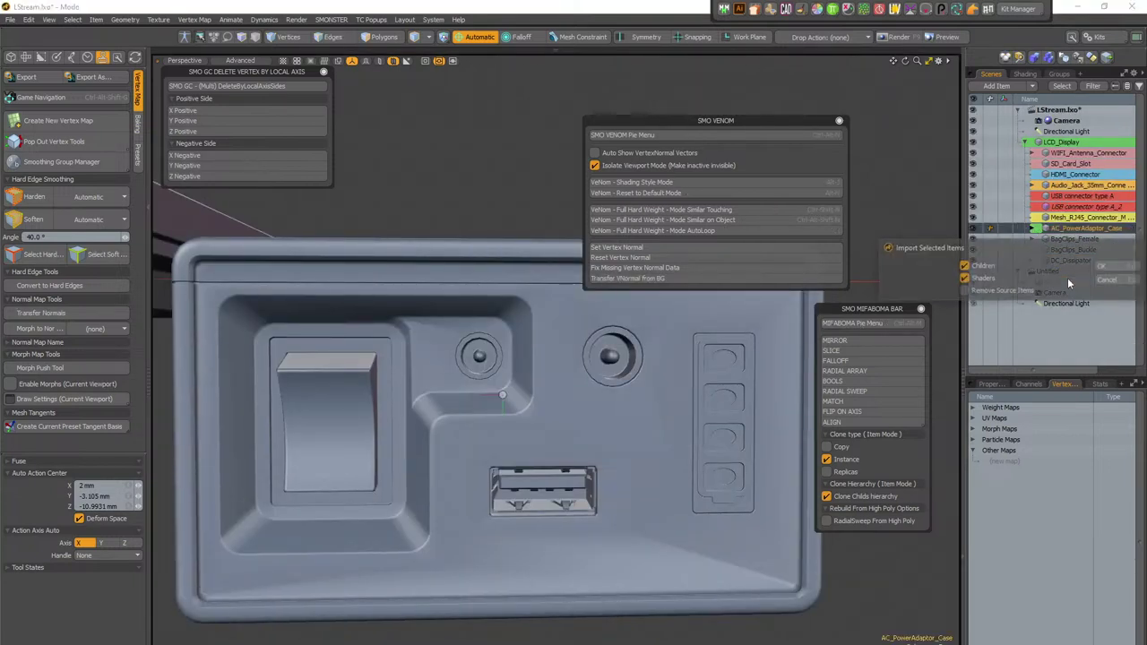
left_click(1103, 266)
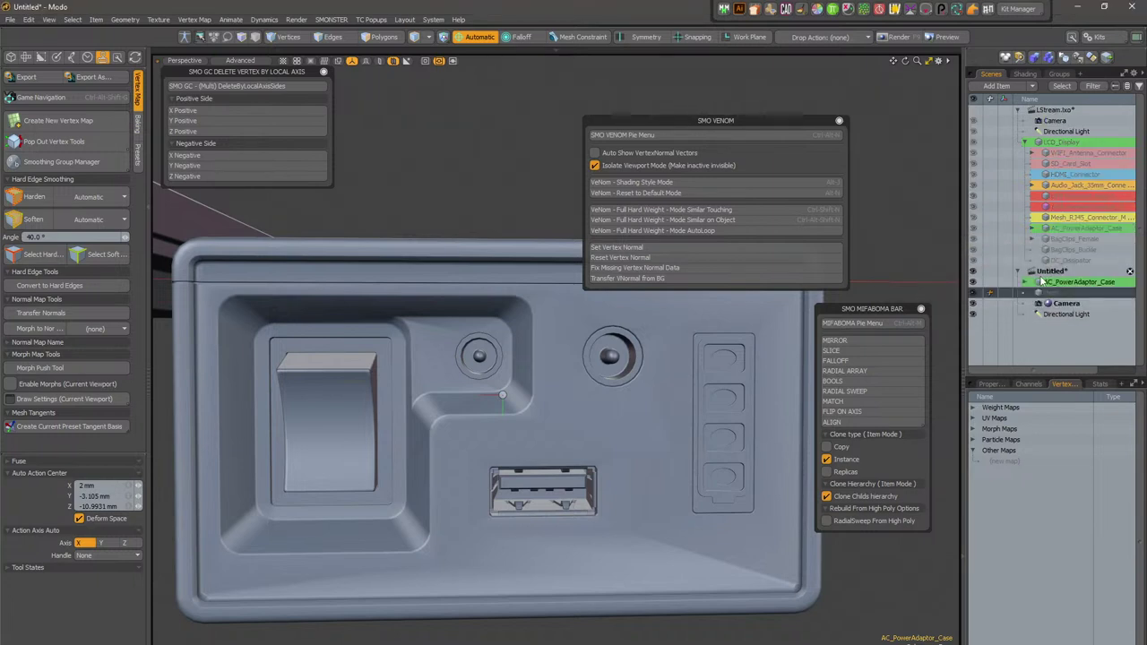
Step: Close the LStream.lxo scene and select the power adaptor case in the new scene
left_click(1137, 111)
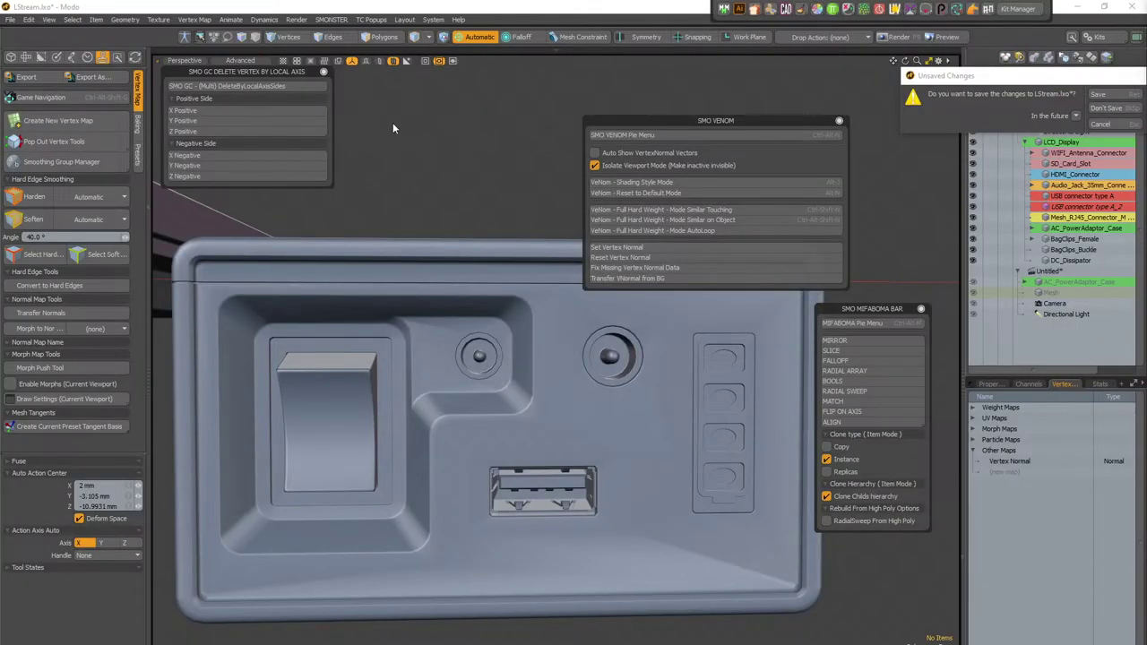
key("shift+z")
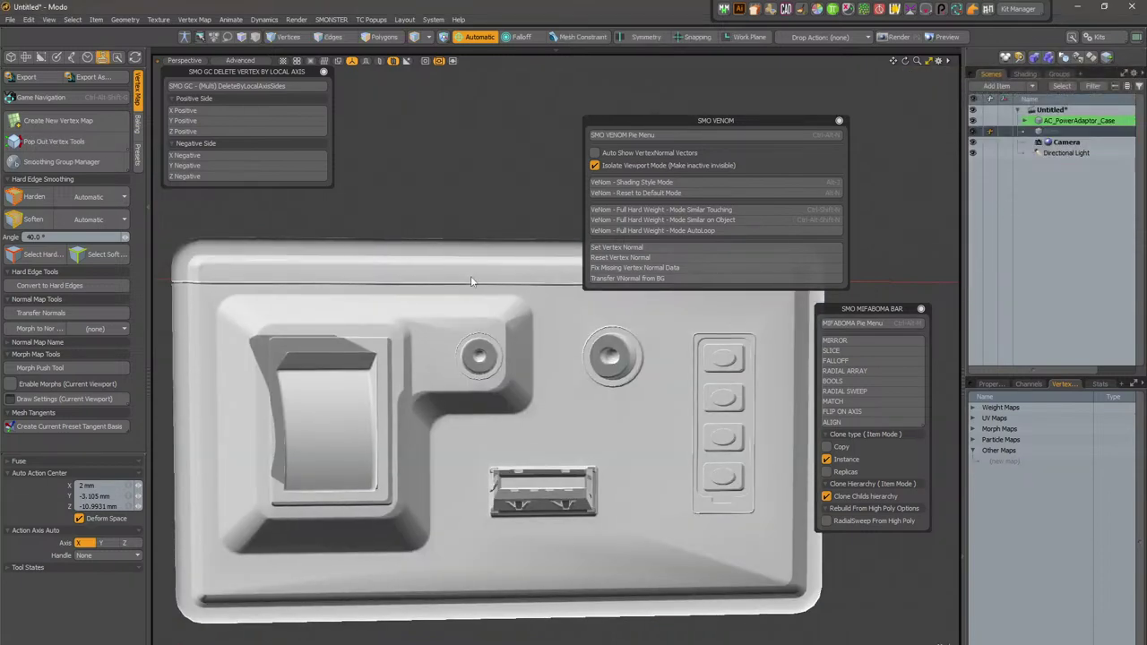
left_click(500, 388)
scroll(433, 341, "down", 5)
mouse_move(502, 390)
left_mouse_down("alt")
mouse_move(433, 340)
mouse_move(464, 385)
mouse_move(545, 415)
mouse_move(549, 361)
mouse_move(613, 395)
mouse_move(535, 405)
mouse_move(556, 394)
left_mouse_up("alt")
scroll(502, 390, "up", 4)
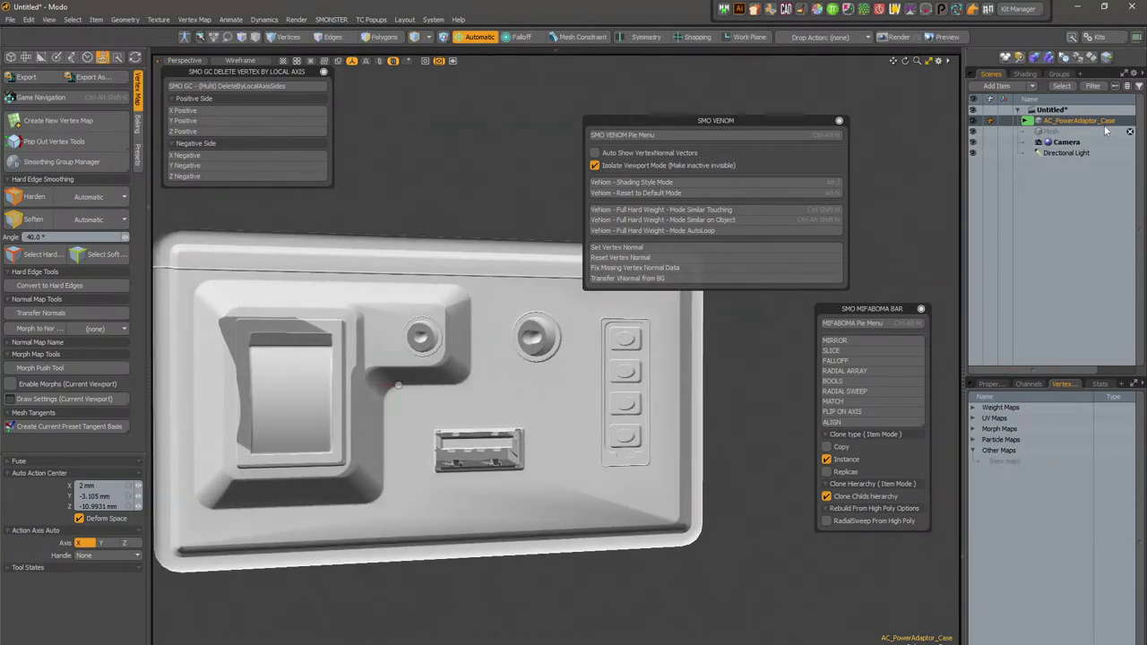
Step: Set the area weighting of the imported Mat_SoftMaterial to Largest
left_click(1024, 74)
left_click_drag(1060, 175, 999, 166)
left_click(995, 166)
left_click(1031, 177)
left_click(1002, 176)
left_click(1050, 187)
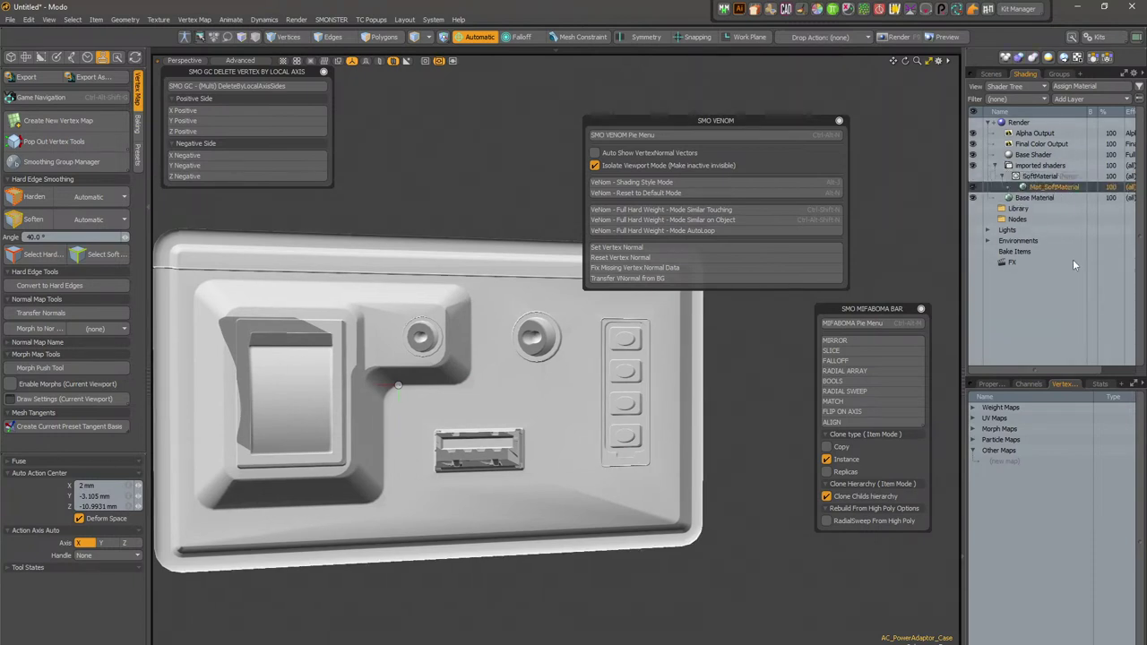
left_click(989, 383)
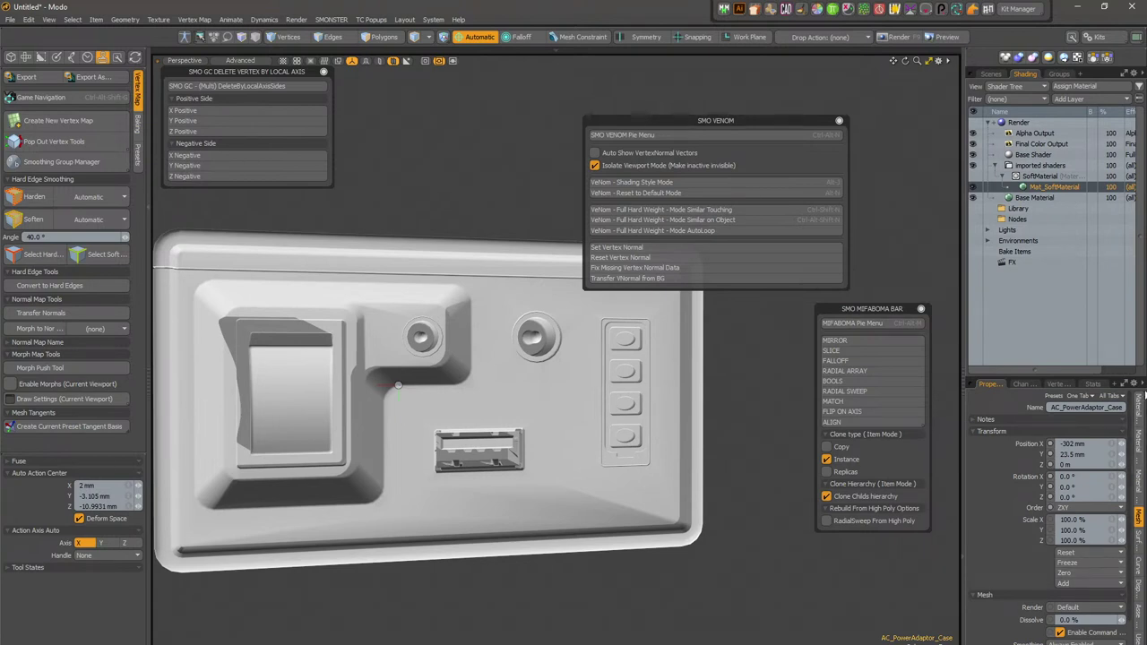
left_click(1138, 410)
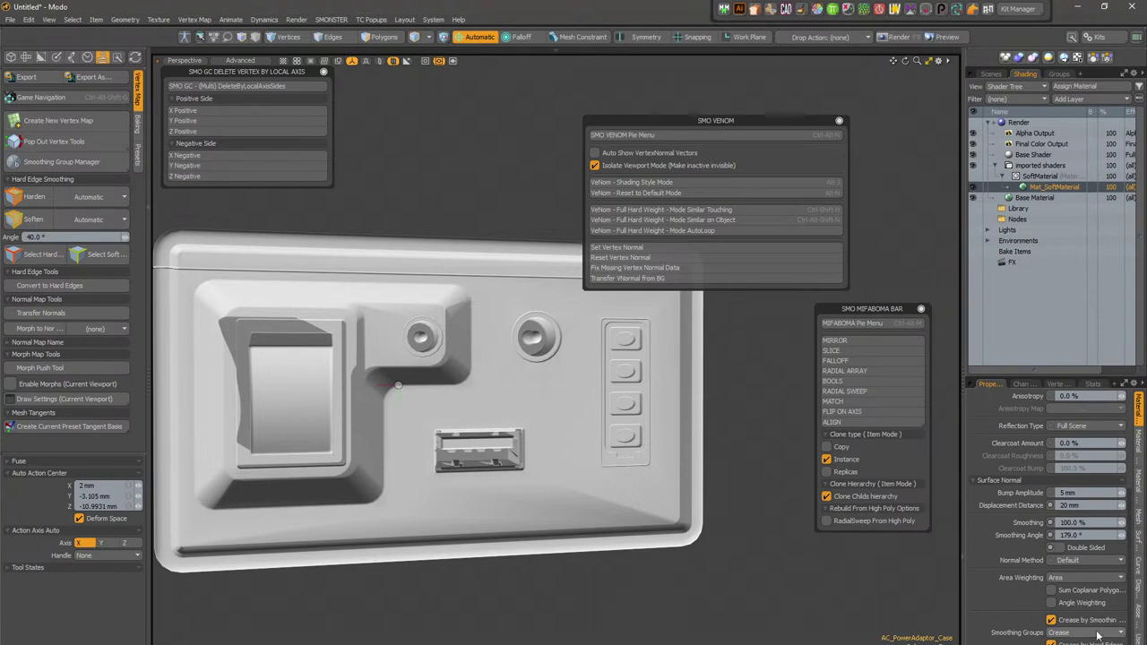
left_click(1092, 578)
left_click(1099, 590)
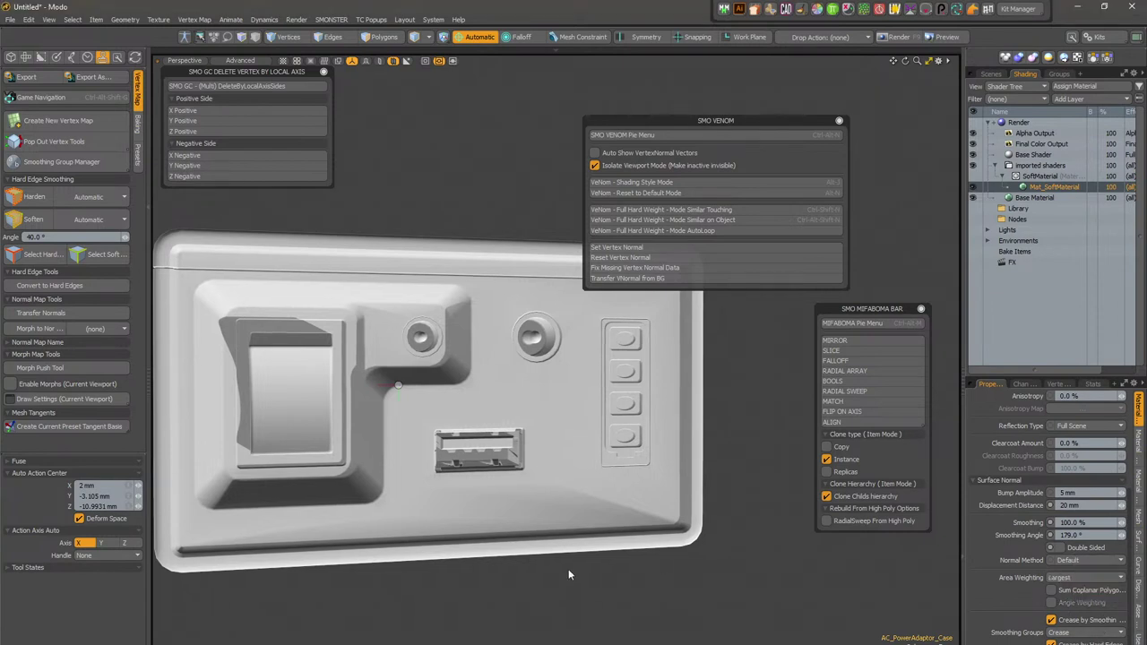
left_click_drag(606, 563, 636, 434, "alt")
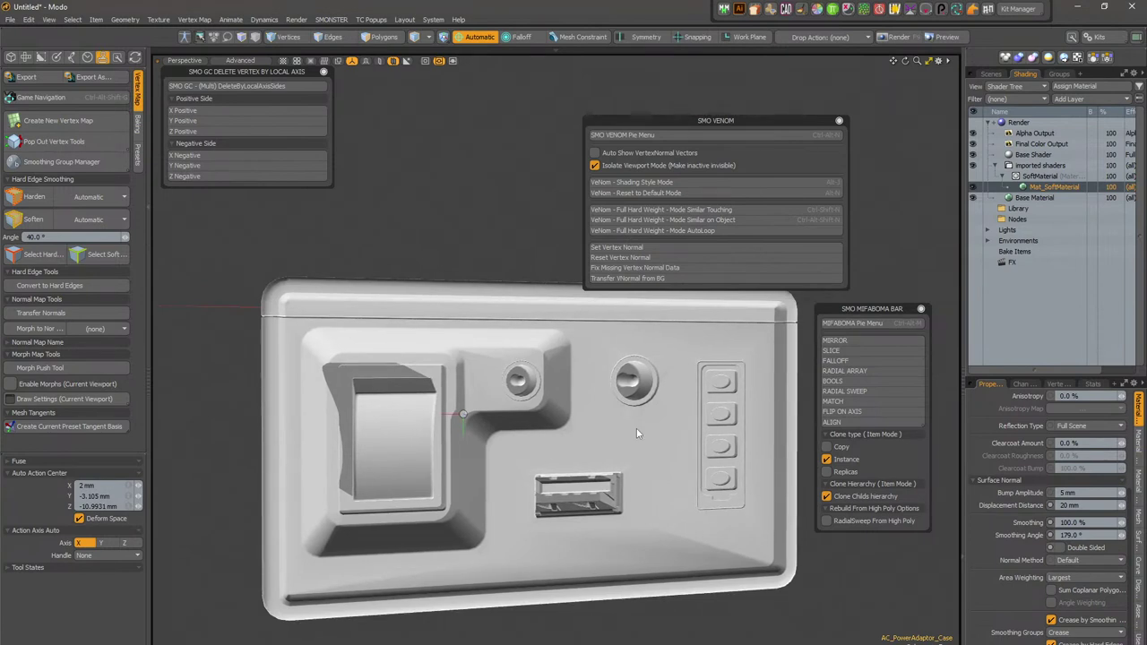
right_click(614, 442)
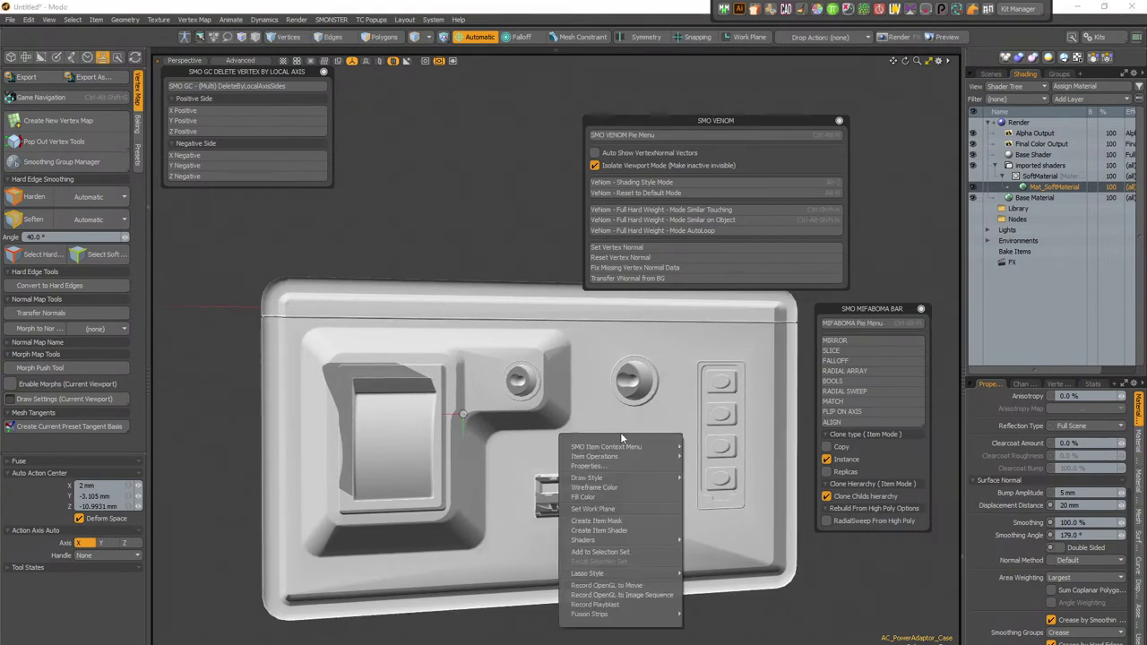
mouse_move(652, 447)
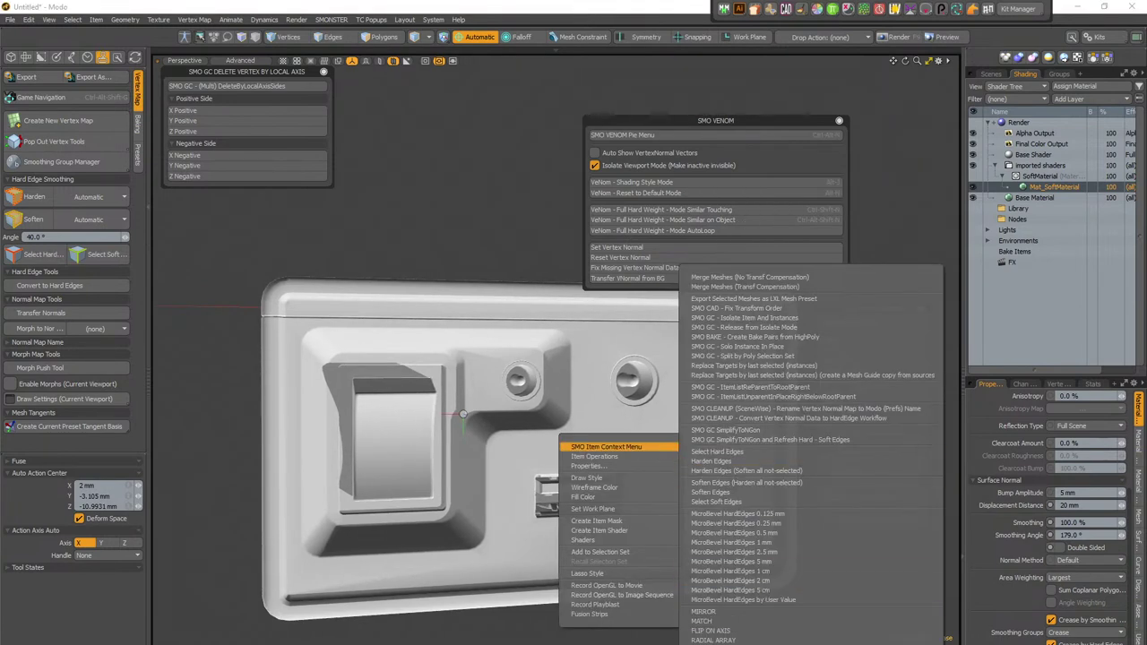
left_click(661, 637)
left_click_drag(676, 562, 660, 524, "alt")
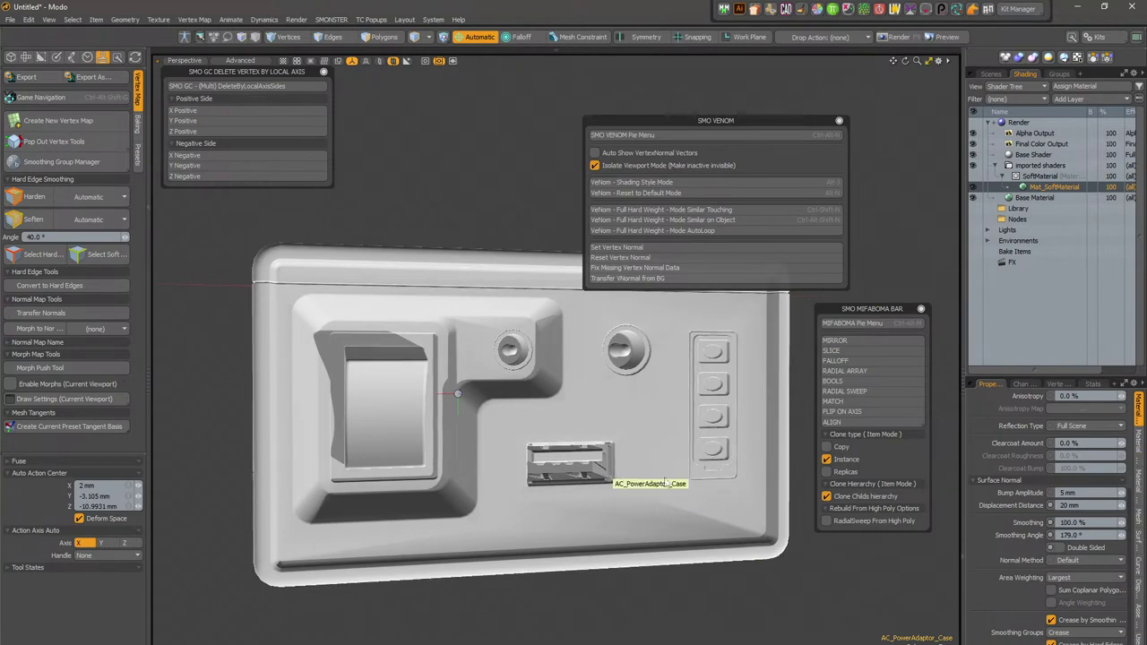
Step: Fit the power adaptor case in the view and hide the inactive items so only the case mesh is displayed
left_click(658, 468)
key("ctrl+slash")
key("shift+a")
left_click_drag(291, 384, 527, 346, "alt")
left_click_drag(527, 345, 397, 356, "alt+shift")
left_click_drag(448, 383, 512, 379, "alt")
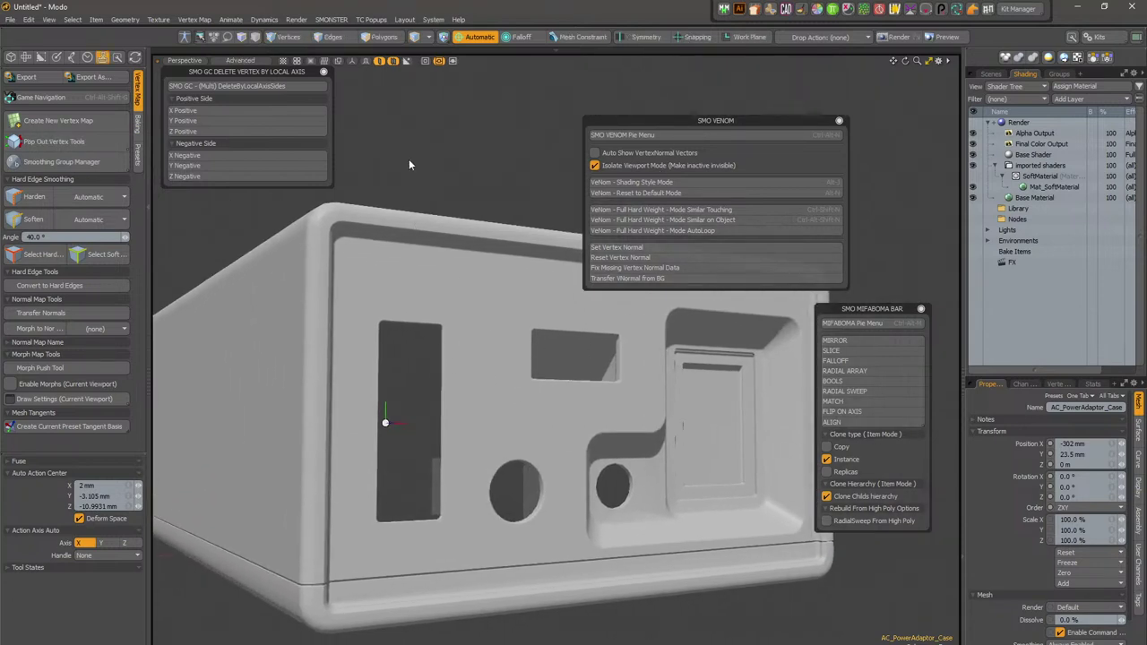
left_click(379, 60)
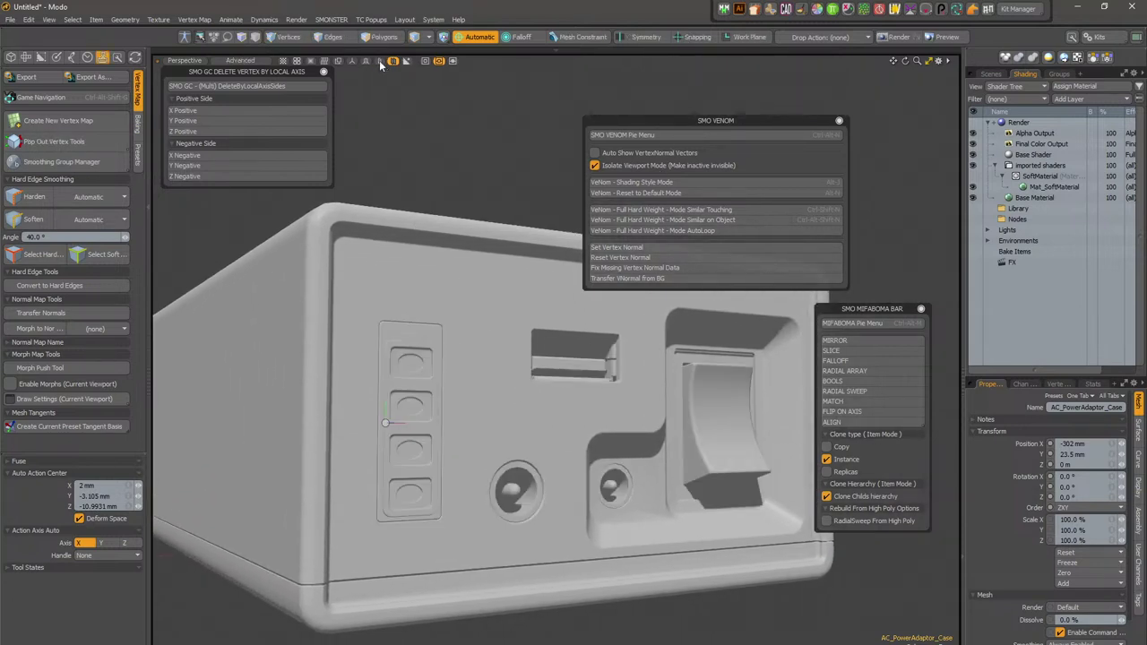
left_click(381, 62)
left_click_drag(573, 395, 530, 415, "alt")
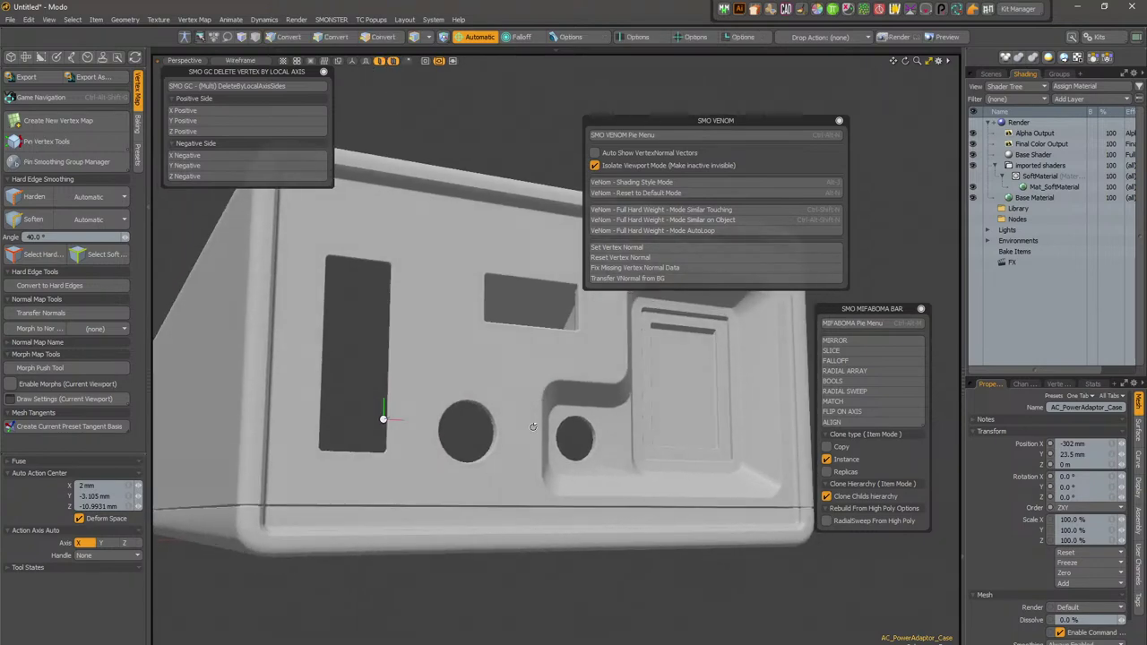
Step: Select adjacent rim polygons on the smaller round opening beside the switch recess, and clear the selection
scroll(584, 445, "up", 10)
left_click(703, 442)
left_click_drag(708, 470, 477, 484, "alt+shift")
key("3")
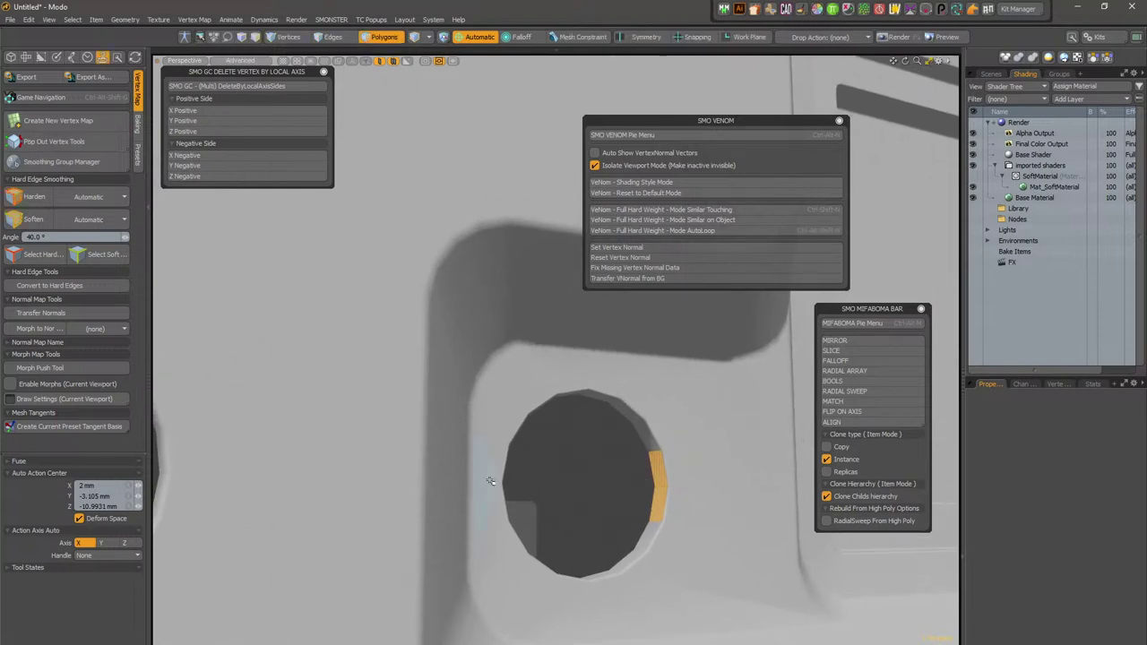
left_click(611, 480)
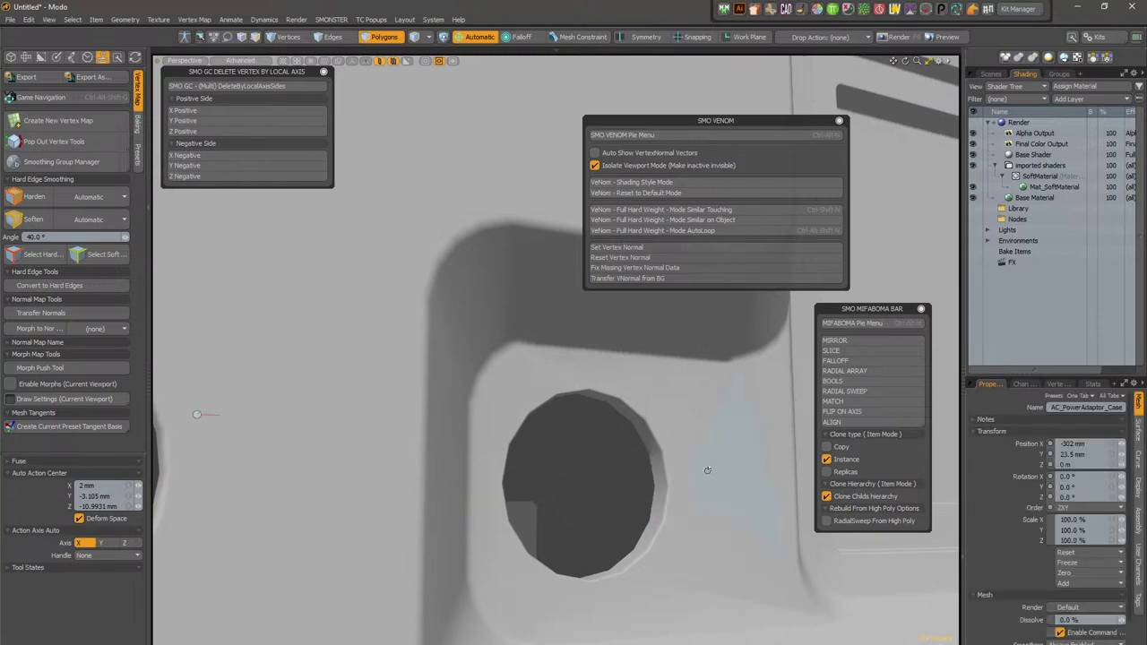
Step: Select adjacent rim polygons on the larger round opening of the case, and clear the selection
scroll(711, 471, "down", 5)
scroll(547, 466, "up", 7)
scroll(708, 440, "up", 3)
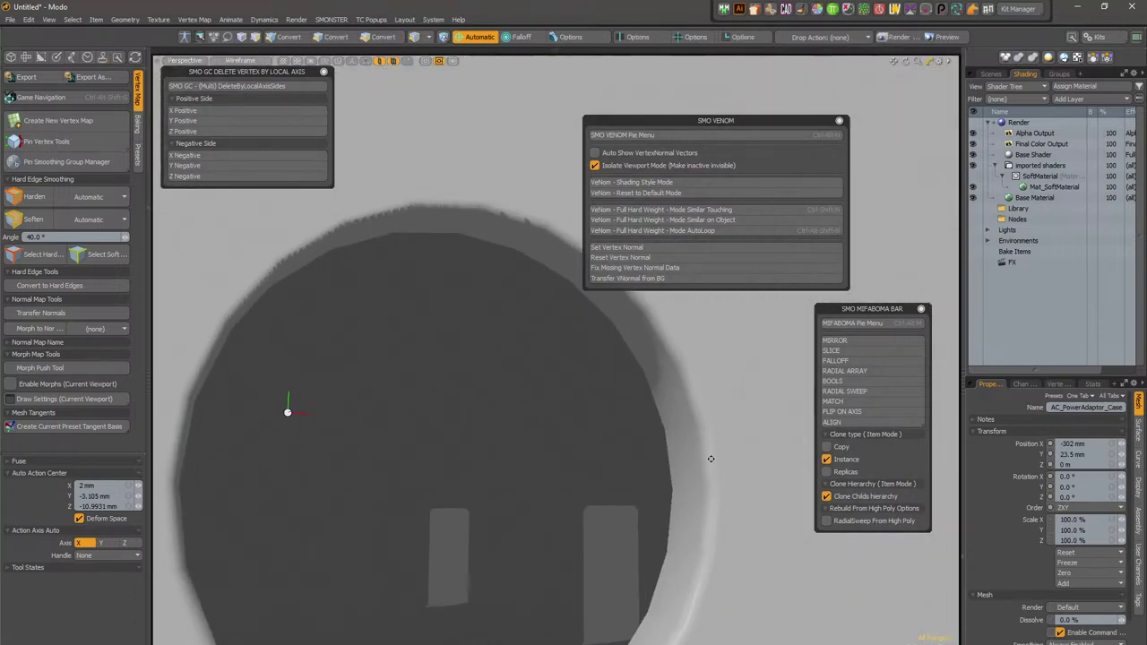
key("3")
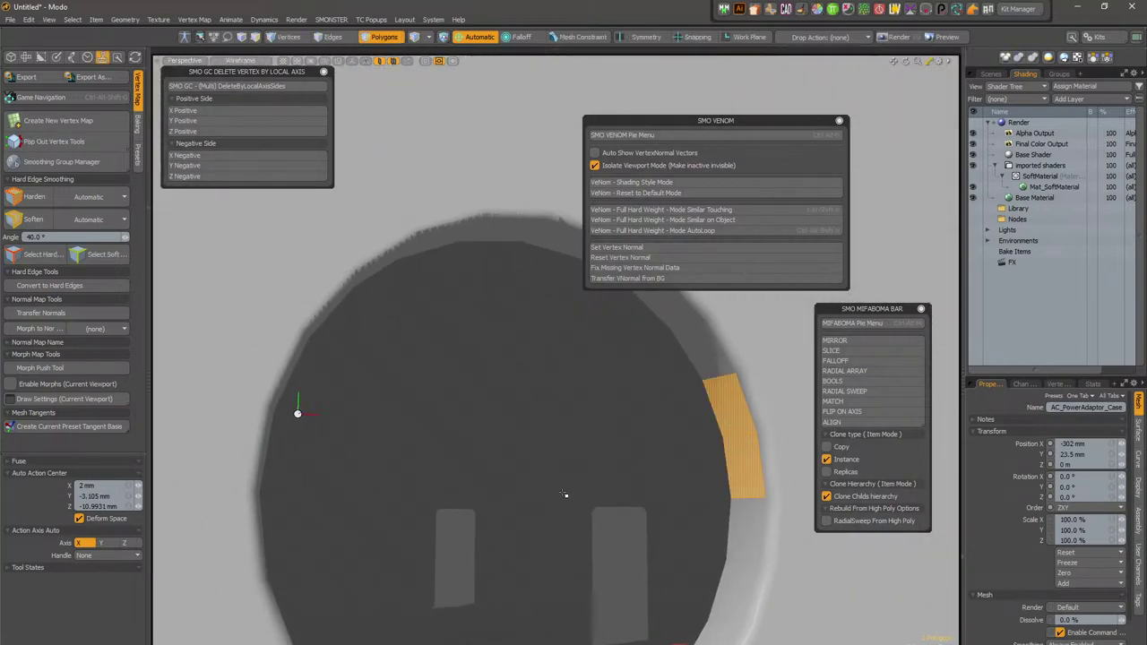
left_click(575, 486)
Step: Select adjacent rim polygons of the rectangular connector opening and apply VeNom Full Hard Weight in AutoLoop mode
scroll(655, 464, "down", 5)
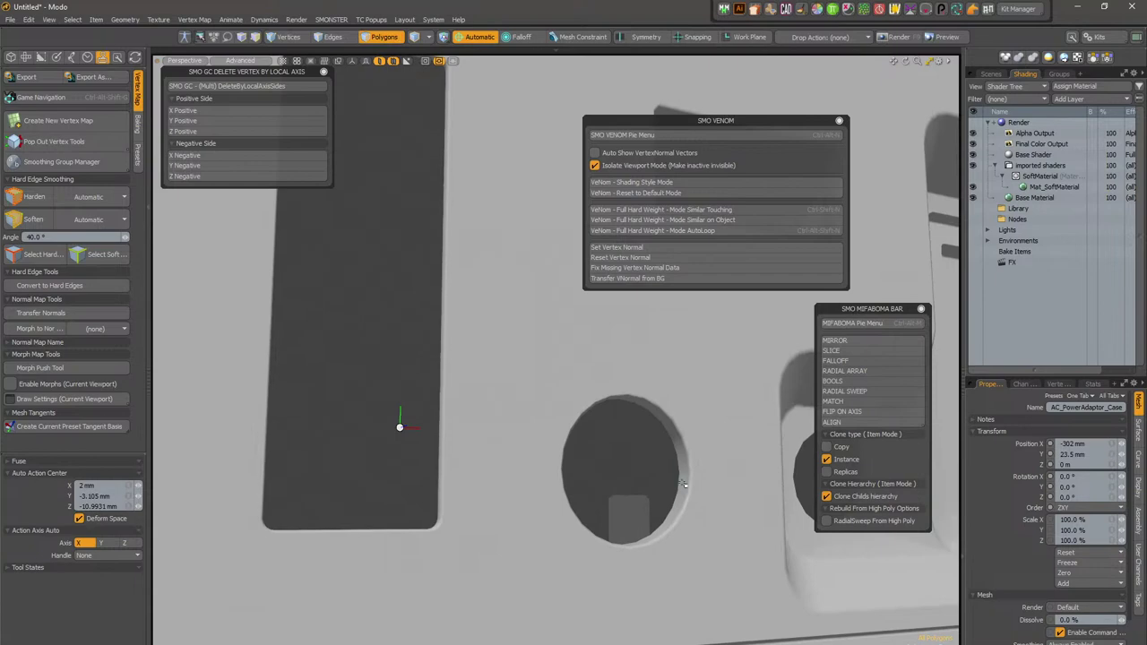
key("5")
scroll(673, 474, "down", 6)
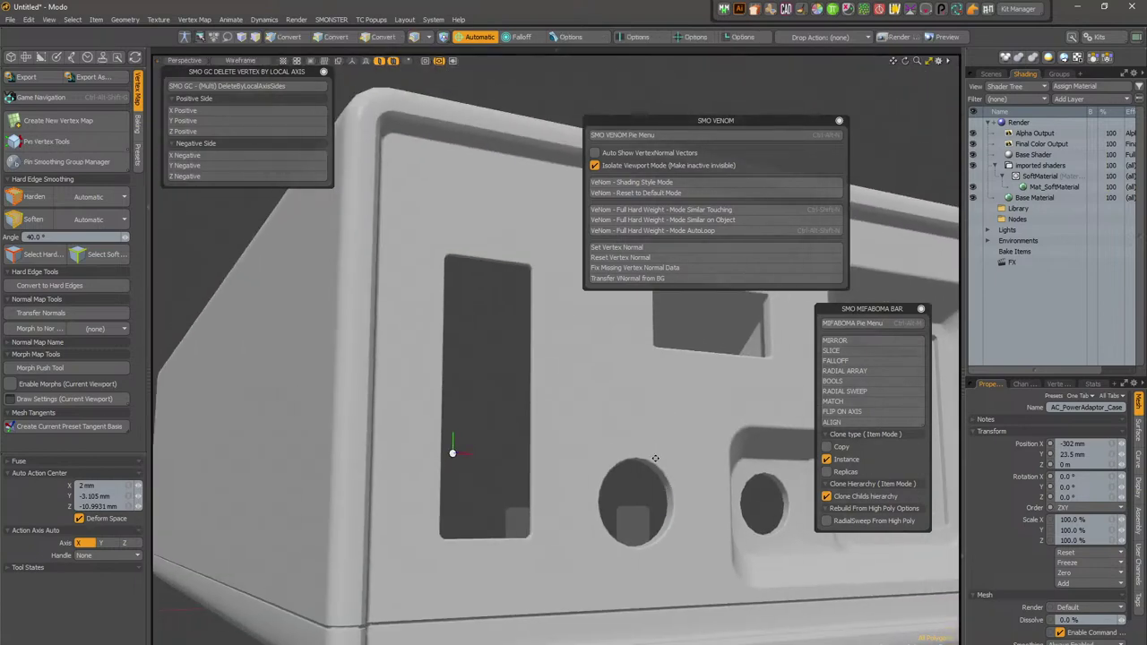
scroll(633, 460, "up", 2)
left_click_drag(634, 460, 559, 458, "alt")
scroll(559, 458, "up", 2)
left_click_drag(752, 444, 619, 557, "alt+shift")
scroll(599, 442, "up", 2)
key("3")
scroll(626, 549, "up", 3)
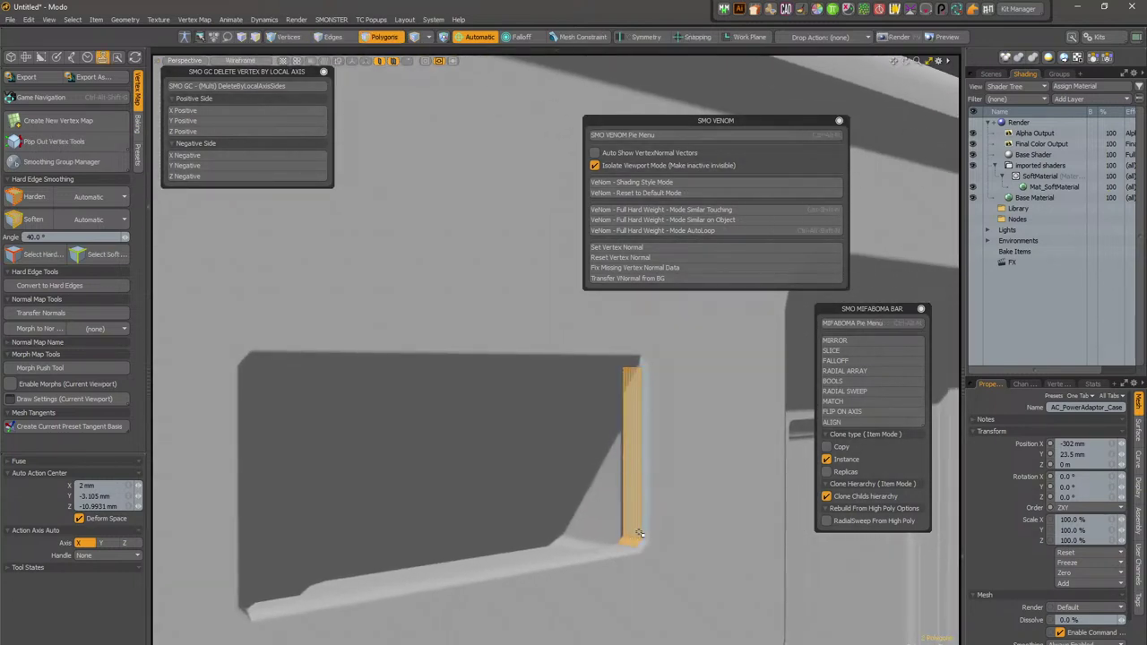
key("ctrl+alt+shift+n")
Step: Select the complete loop of sloped wall polygons around the switch recess, and return to item selection
mouse_move(730, 478)
left_mouse_down("alt+shift")
mouse_move(568, 463)
mouse_move(658, 388)
left_mouse_up("alt+shift")
mouse_move(694, 360)
left_mouse_down()
mouse_move(704, 371)
mouse_move(619, 359)
mouse_move(538, 382)
mouse_move(591, 359)
mouse_move(604, 308)
mouse_move(482, 306)
left_mouse_up()
scroll(606, 365, "down", 3)
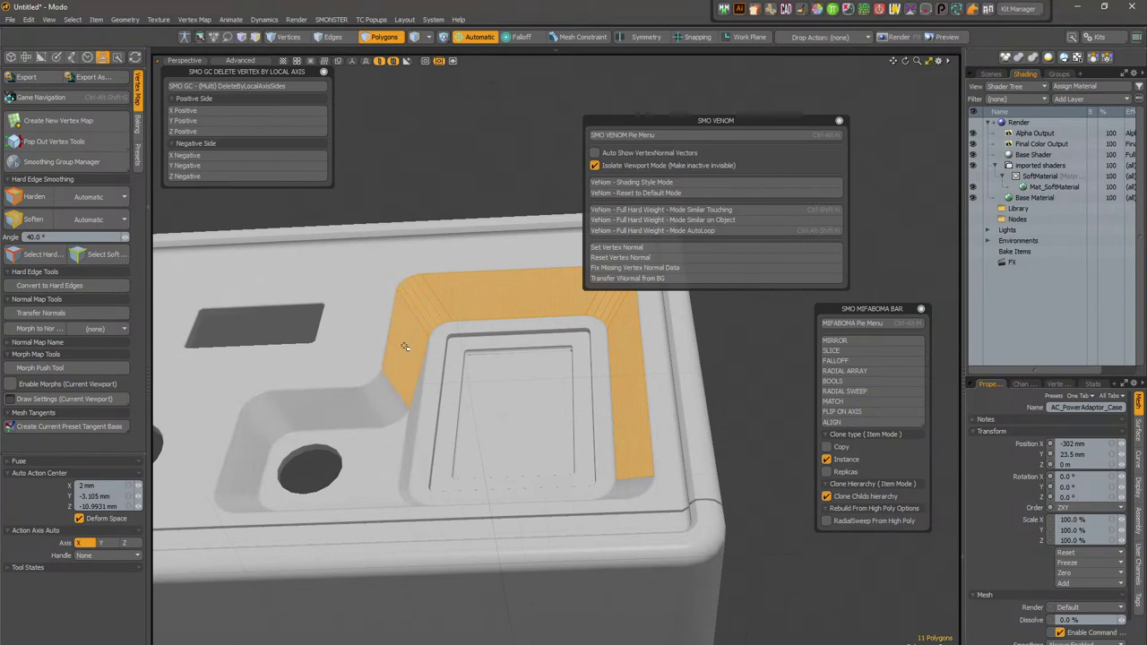
mouse_move(374, 401)
left_mouse_down()
mouse_move(271, 422)
mouse_move(247, 541)
mouse_move(394, 632)
mouse_move(638, 619)
left_mouse_up()
left_click(299, 554, "shift")
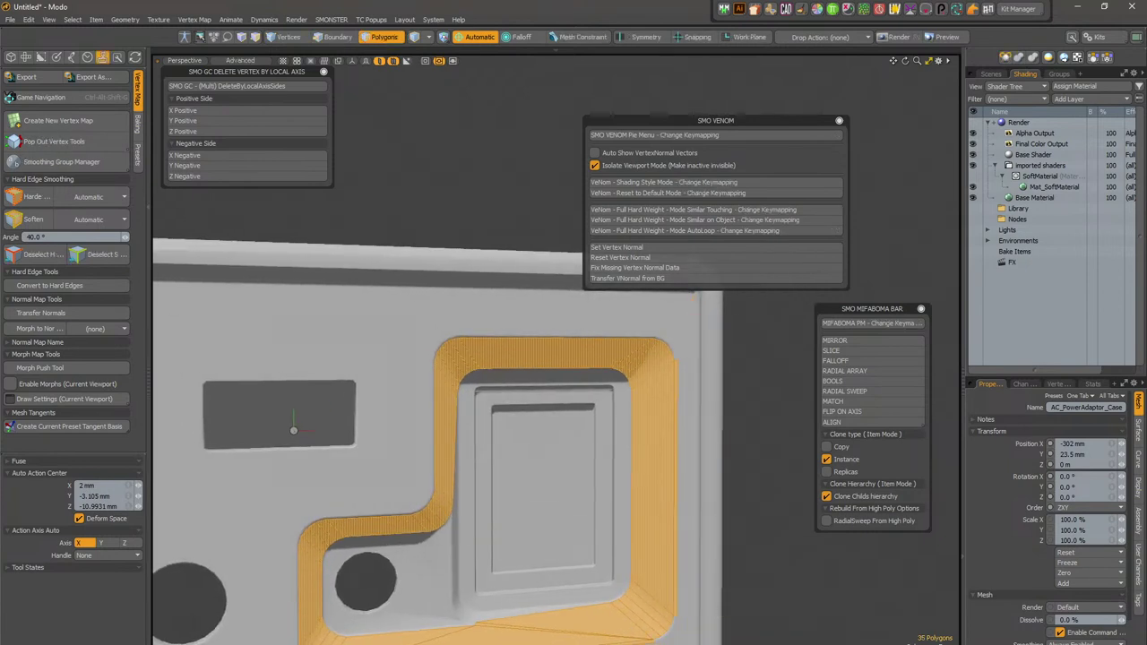
left_click_drag(711, 644, 688, 602, "alt+shift")
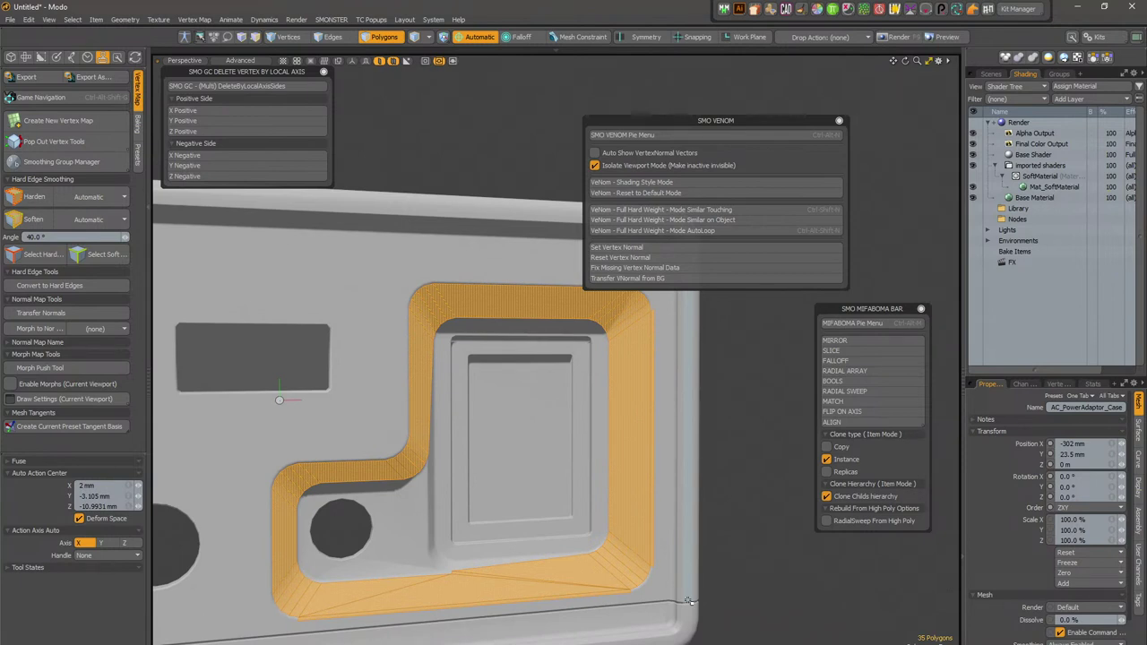
key("shift")
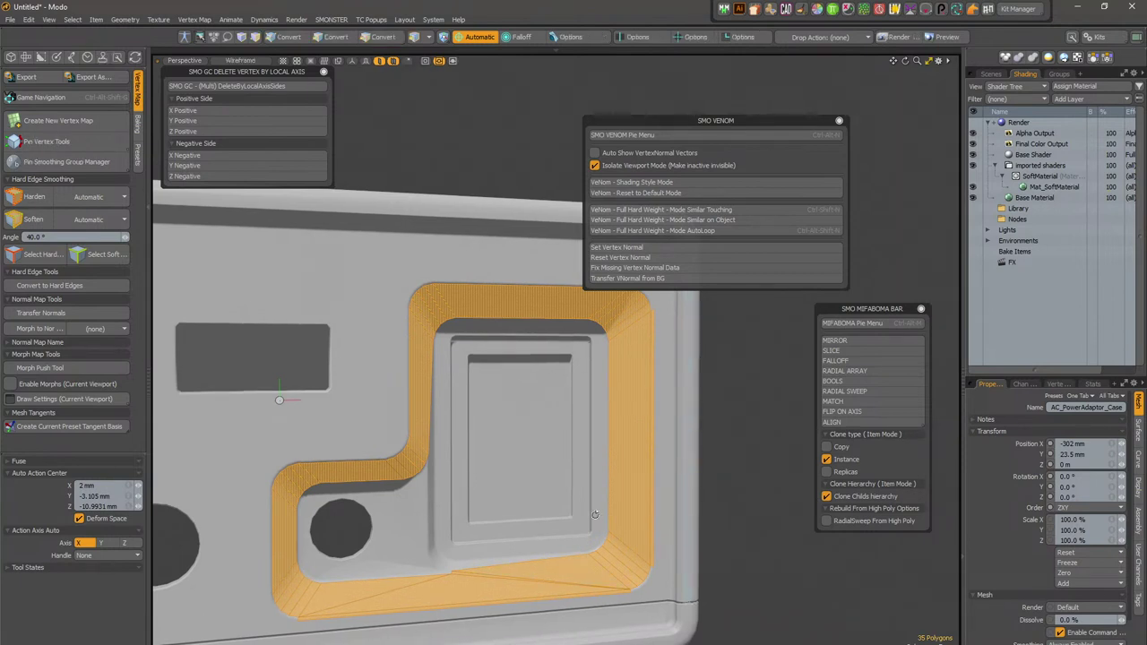
left_click_drag(658, 514, 646, 514, "alt")
key("5")
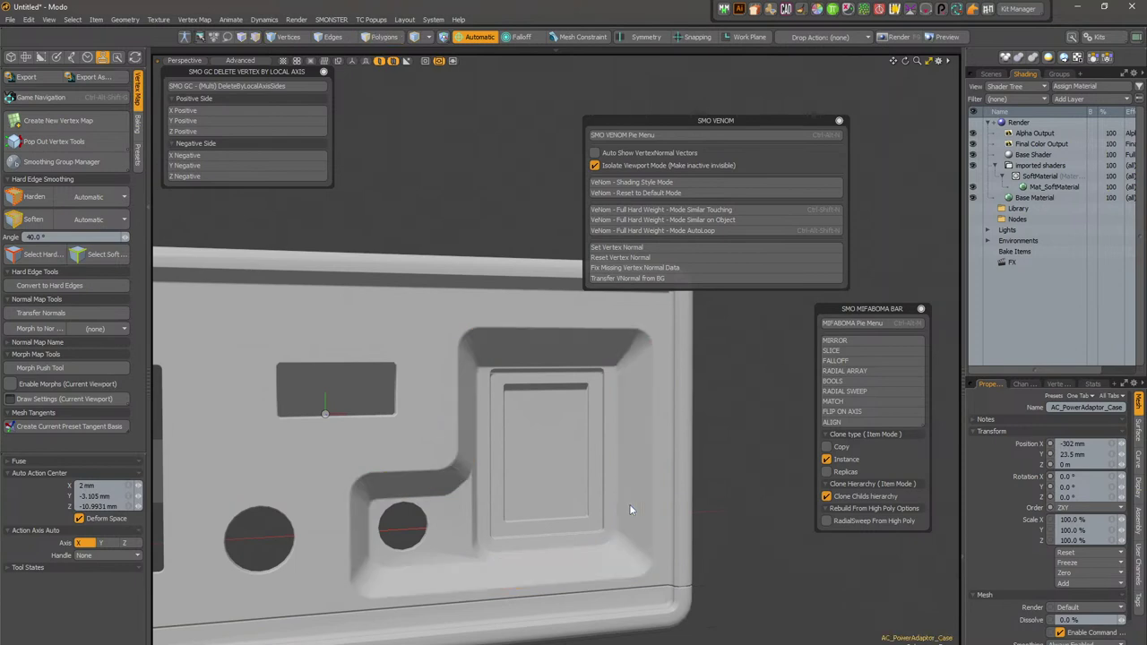
Step: Show the surface normal settings of Mat_SoftMaterial and pop out the Vertex Normal Tools window, closing it again
left_click(1058, 186)
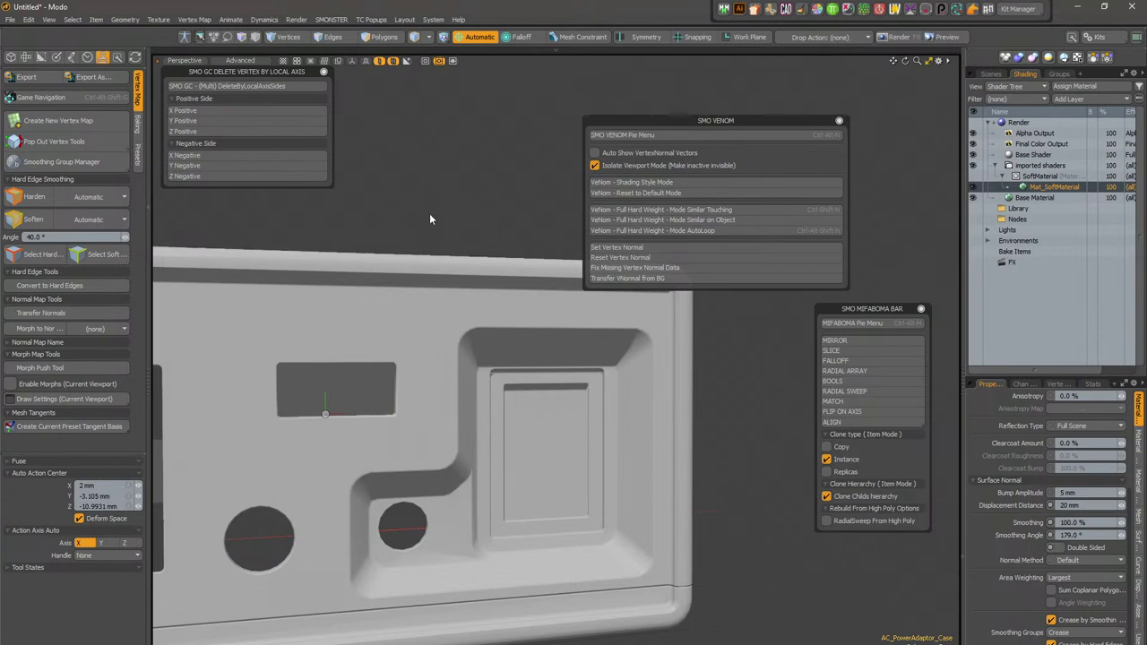
left_click(379, 364)
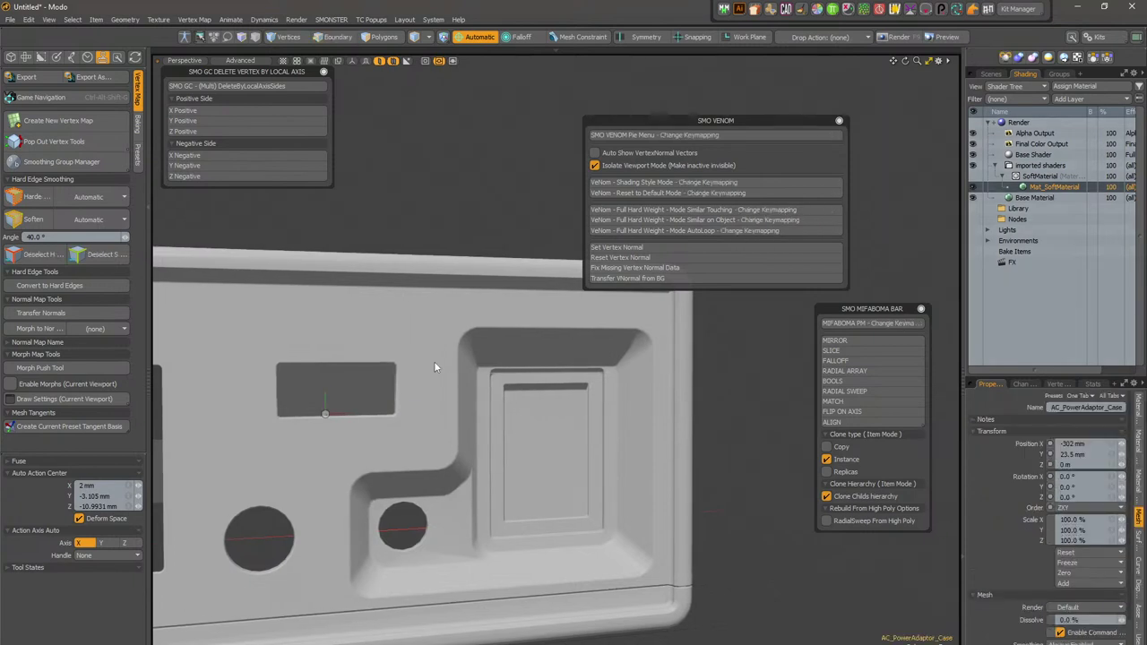
key("ctrl+alt+n")
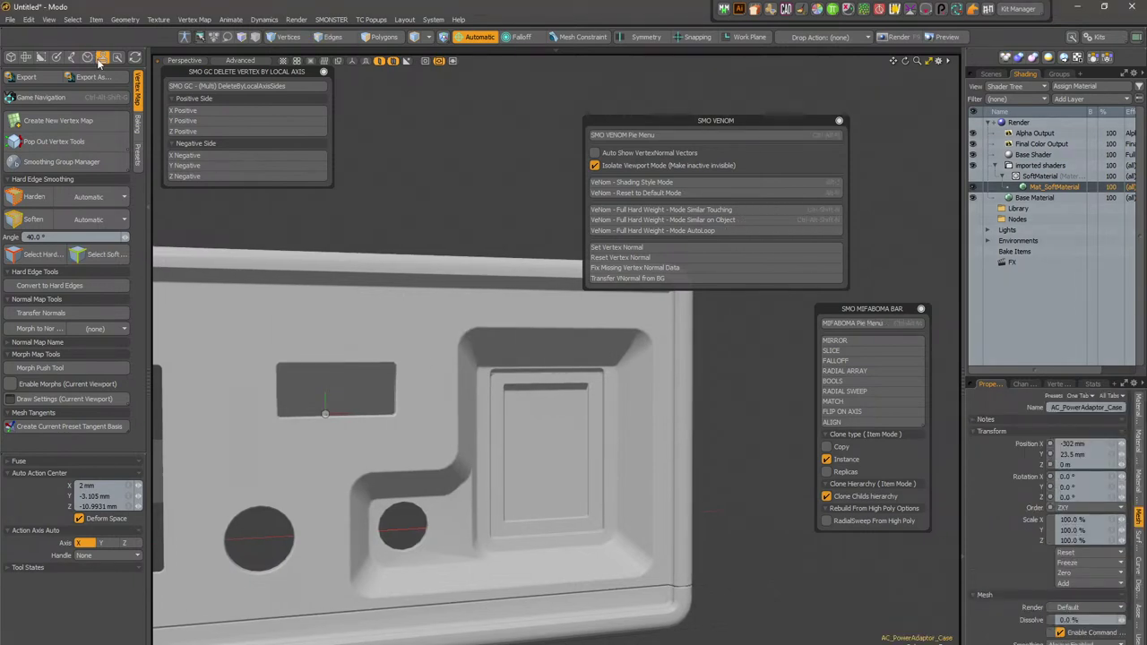
left_click(98, 144)
left_click_drag(249, 95, 278, 212)
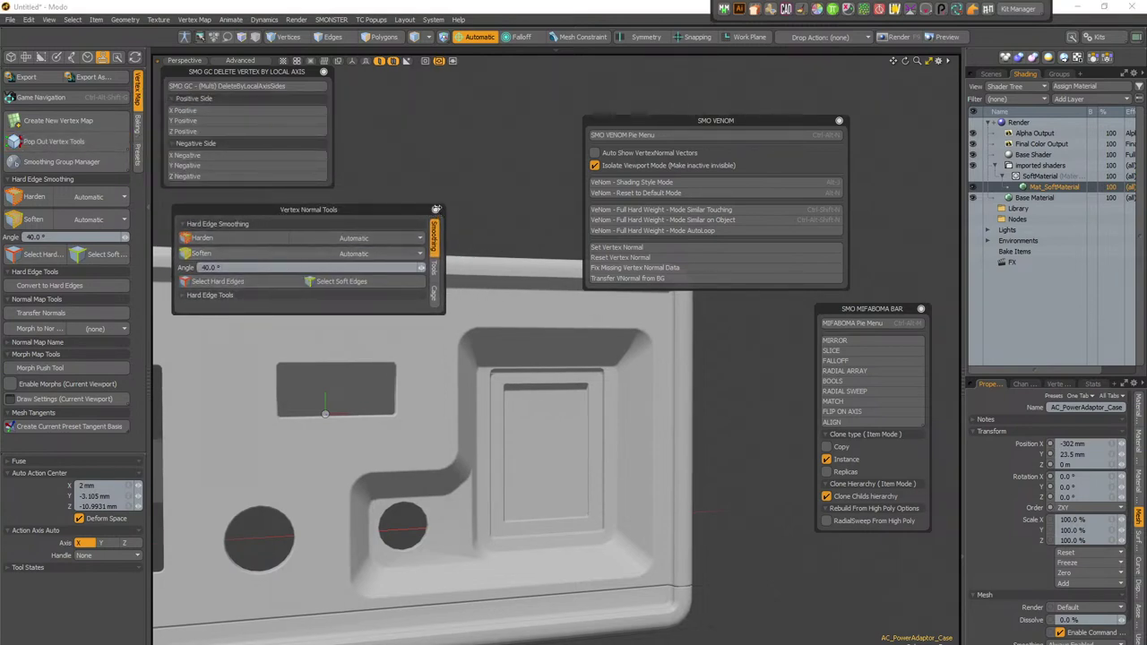
left_click(435, 209)
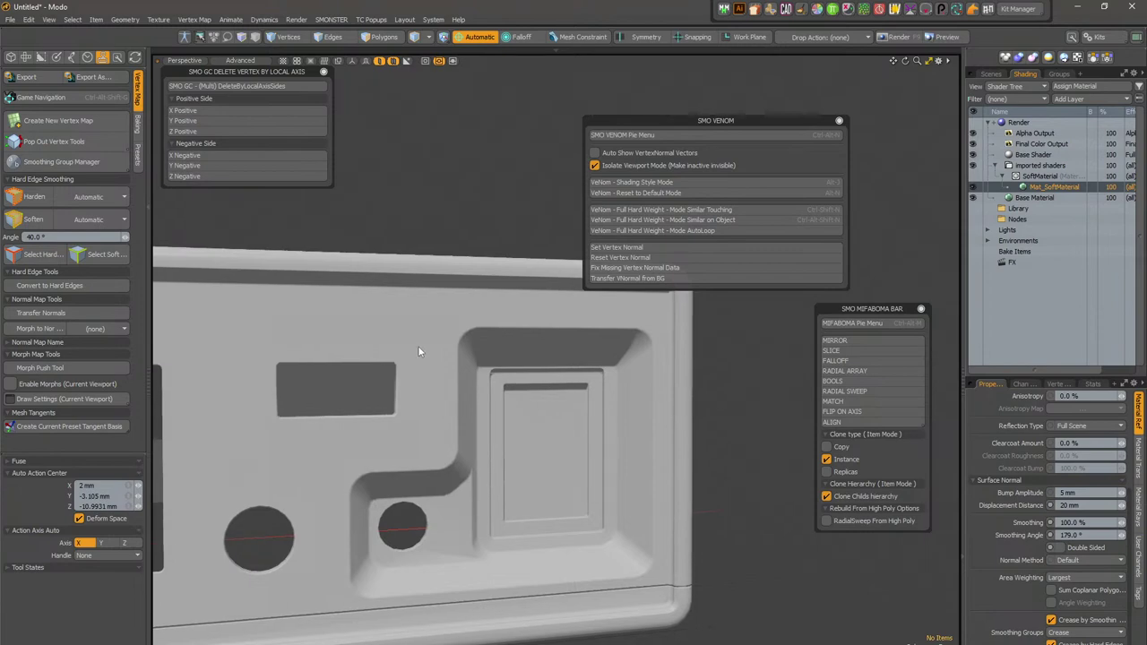
Step: Examine the case's shading around the switch recess and its smaller round opening at close range
left_click_drag(418, 536, 636, 515, "alt+shift")
left_click_drag(636, 516, 556, 498, "ctrl+alt")
left_click_drag(609, 528, 512, 498, "alt+shift")
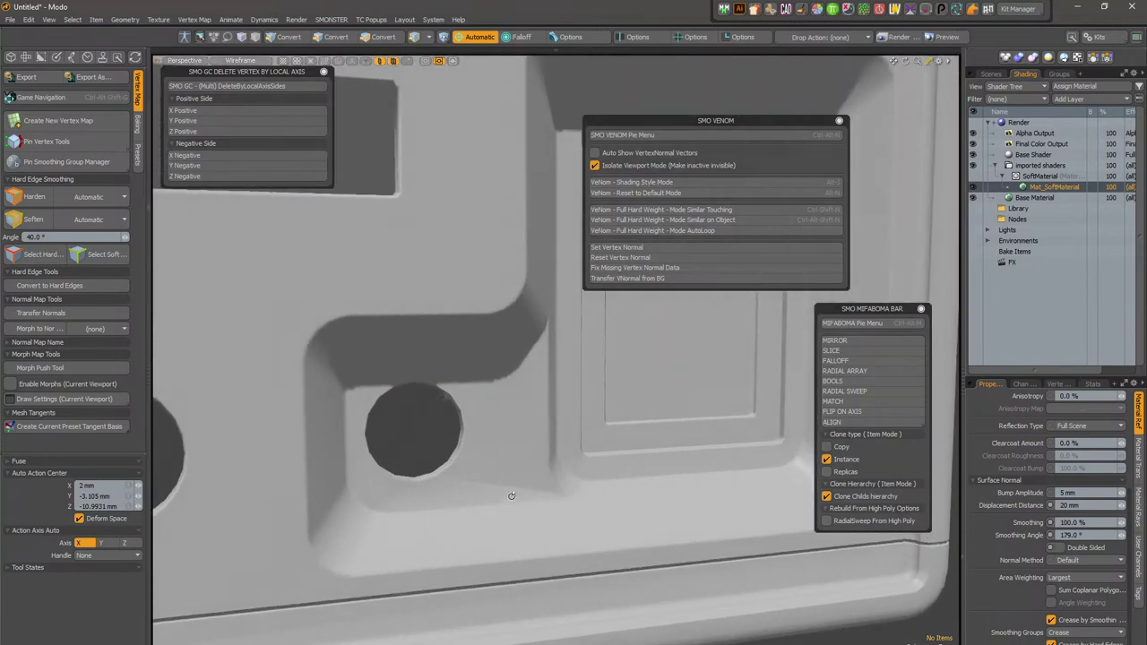
left_click(514, 468)
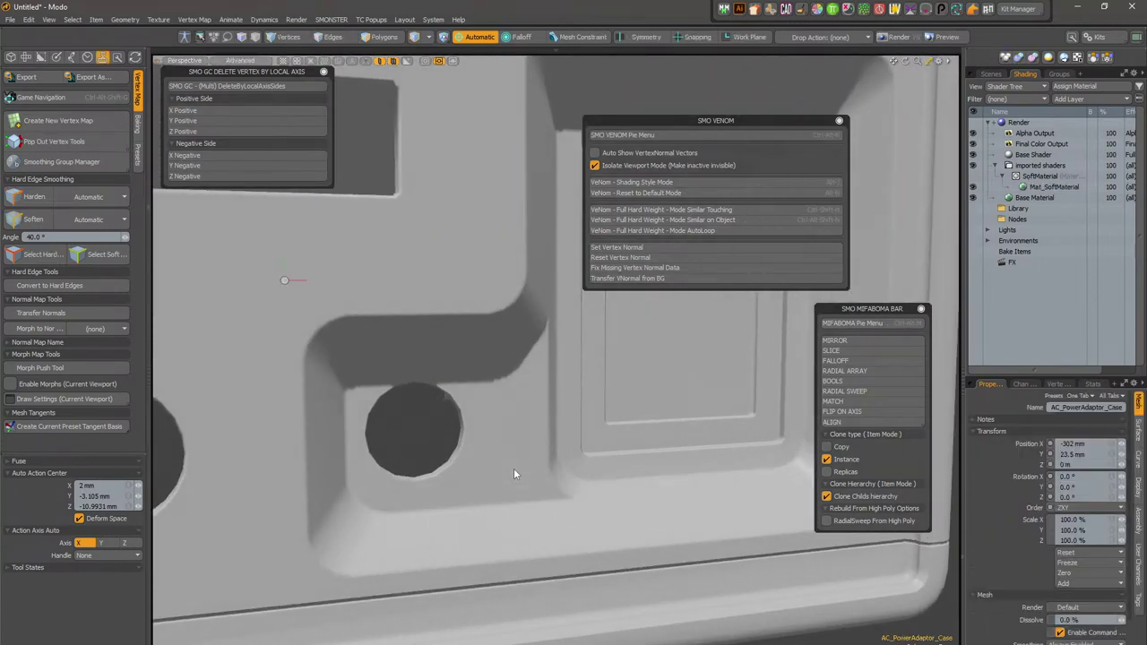
mouse_move(513, 467)
left_mouse_down("alt")
mouse_move(412, 477)
mouse_move(511, 472)
mouse_move(529, 455)
left_mouse_up("alt")
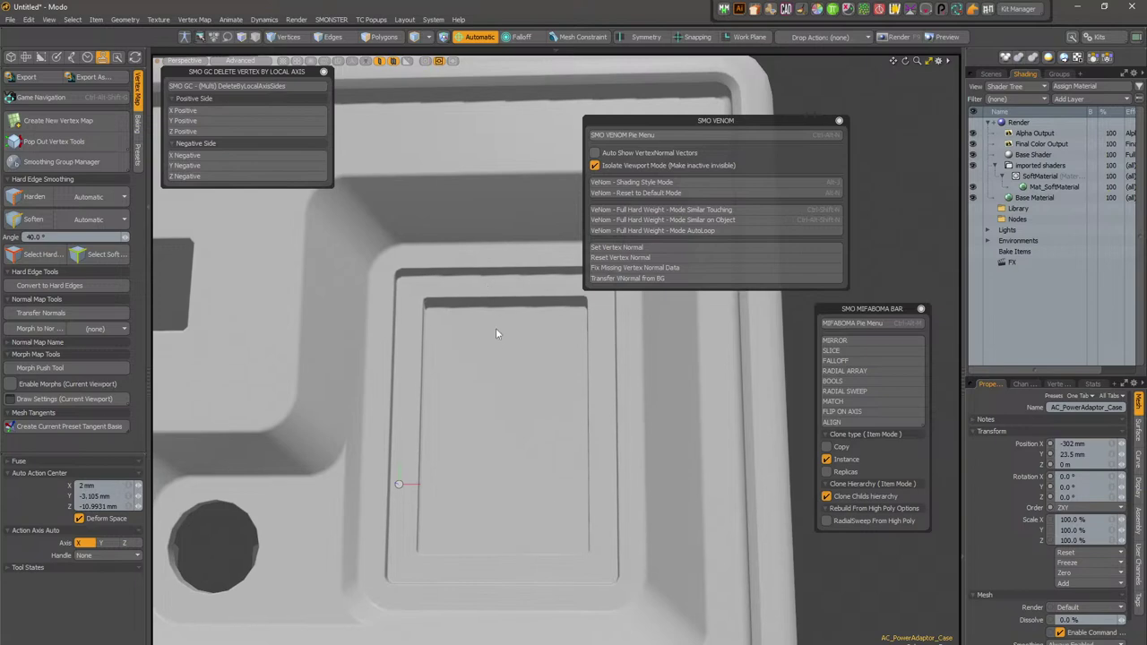
left_click_drag(470, 343, 500, 454, "alt")
key("ctrl")
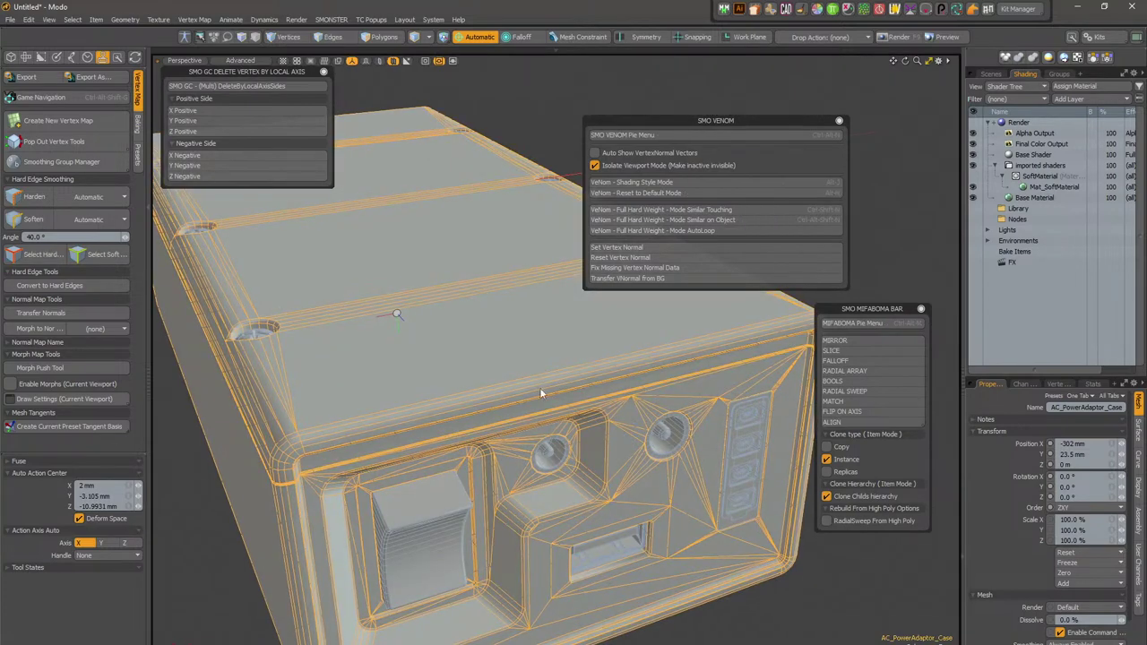
Step: Deselect the case and examine the shading around the screw recess and the rounded front corner
left_click_drag(540, 387, 402, 290, "alt")
left_click(493, 171)
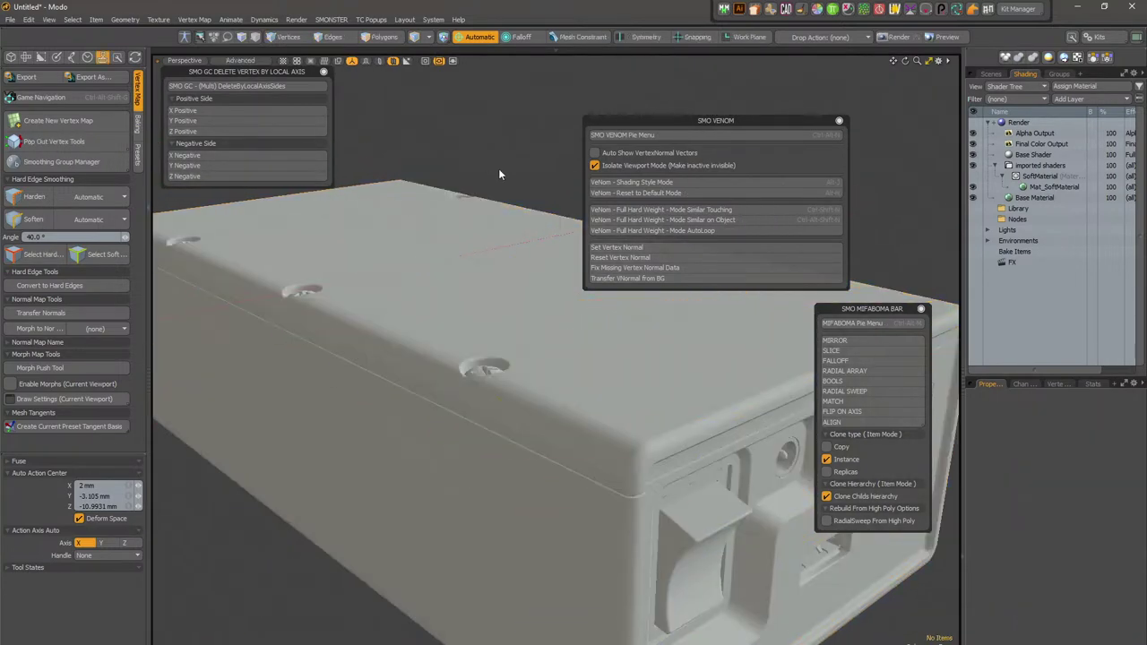
scroll(525, 374, "up", 3)
left_click_drag(499, 371, 520, 458, "alt")
scroll(520, 458, "up", 4)
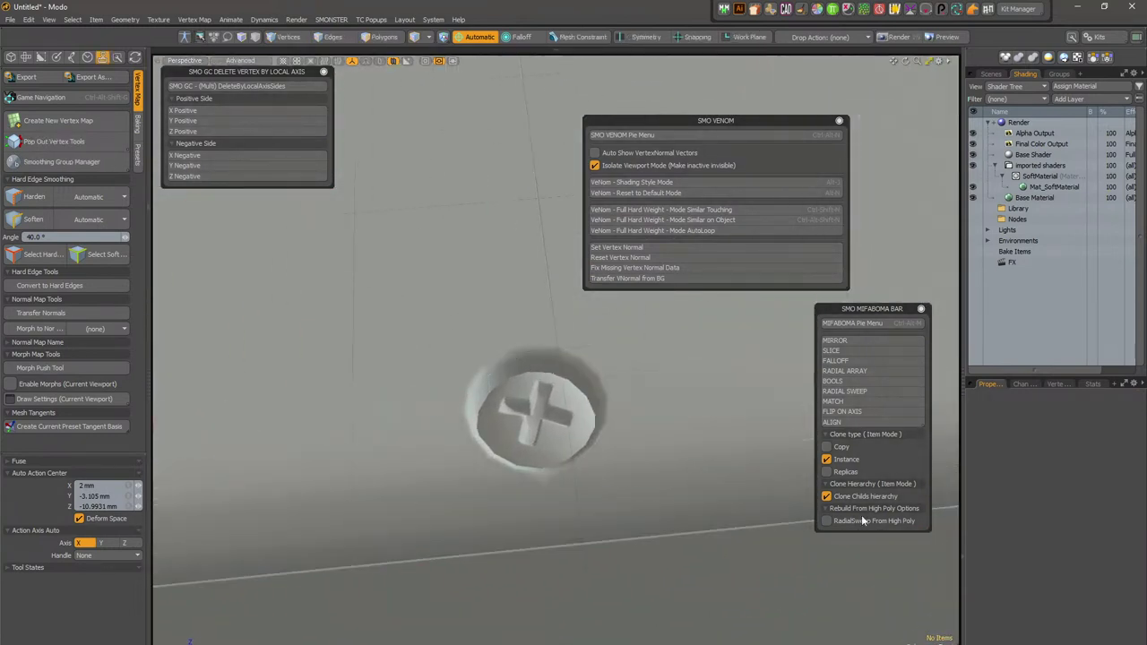
left_click_drag(561, 485, 556, 511, "alt")
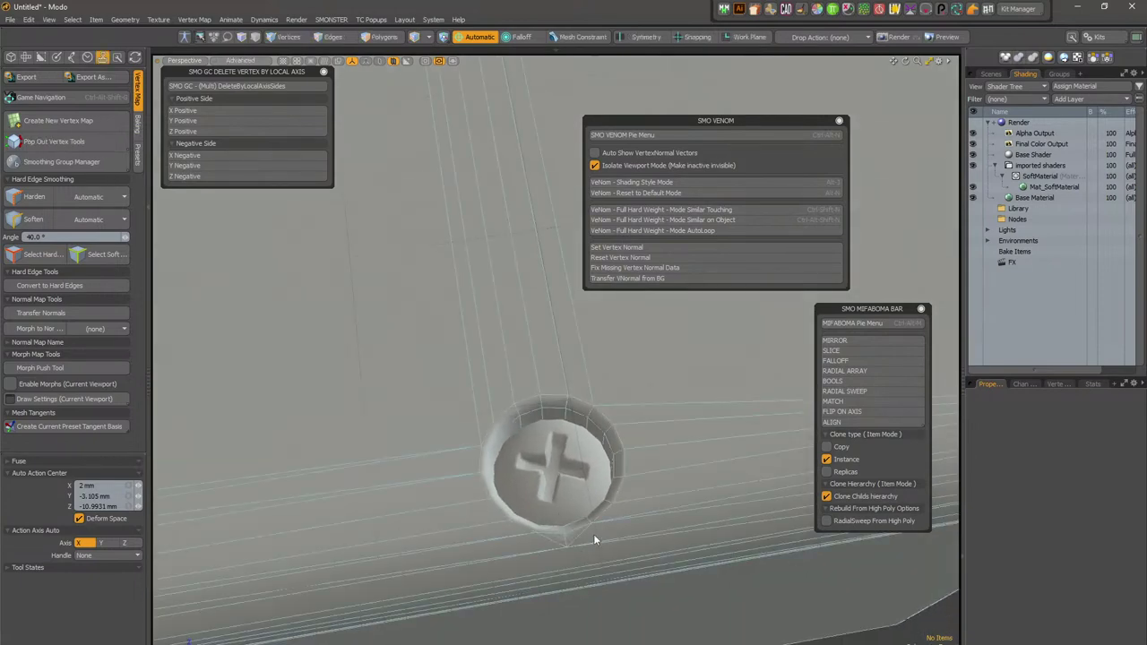
left_click_drag(618, 543, 458, 416, "alt")
scroll(569, 475, "down", 8)
scroll(458, 417, "up", 6)
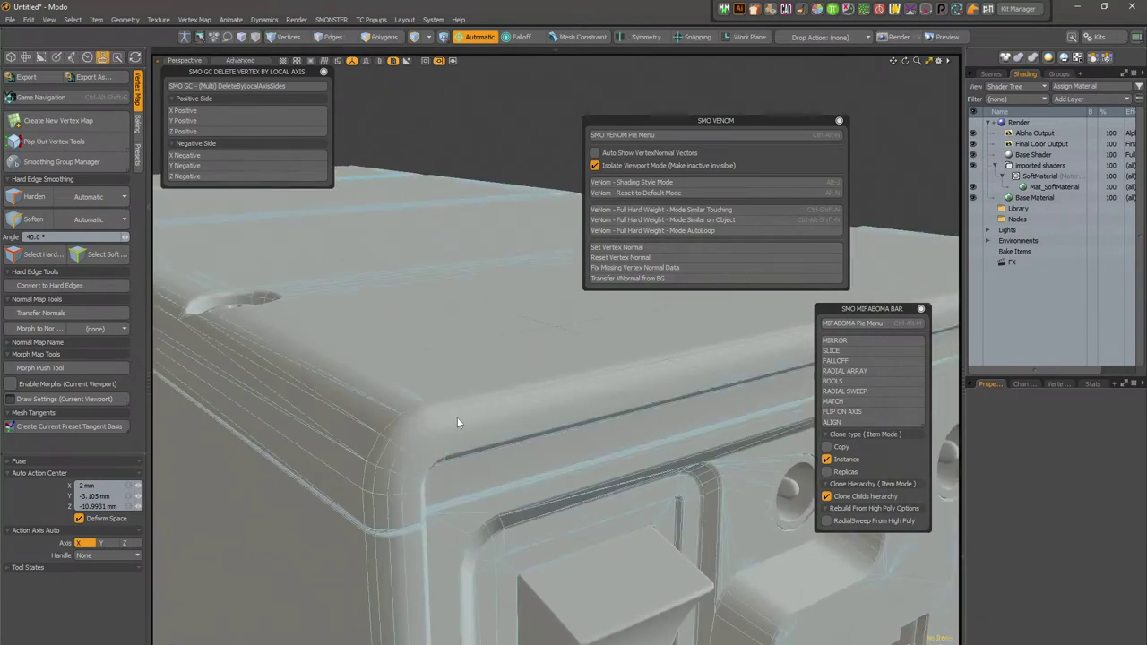
Step: Select the six edges of the top front profile, extend them with Edge Extend and move them lengthwise past the case's rear end
key("ctrl+3")
left_click(434, 488)
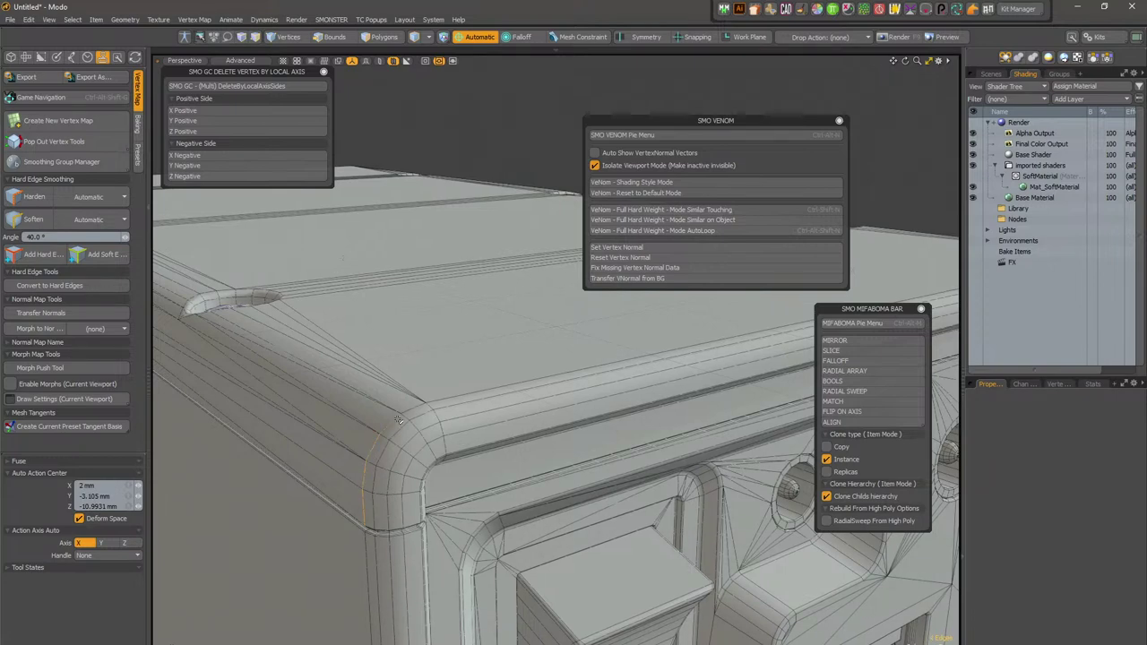
scroll(533, 397, "down", 8)
left_click_drag(685, 410, 763, 419, "alt")
left_click_drag(346, 425, 374, 427, "alt")
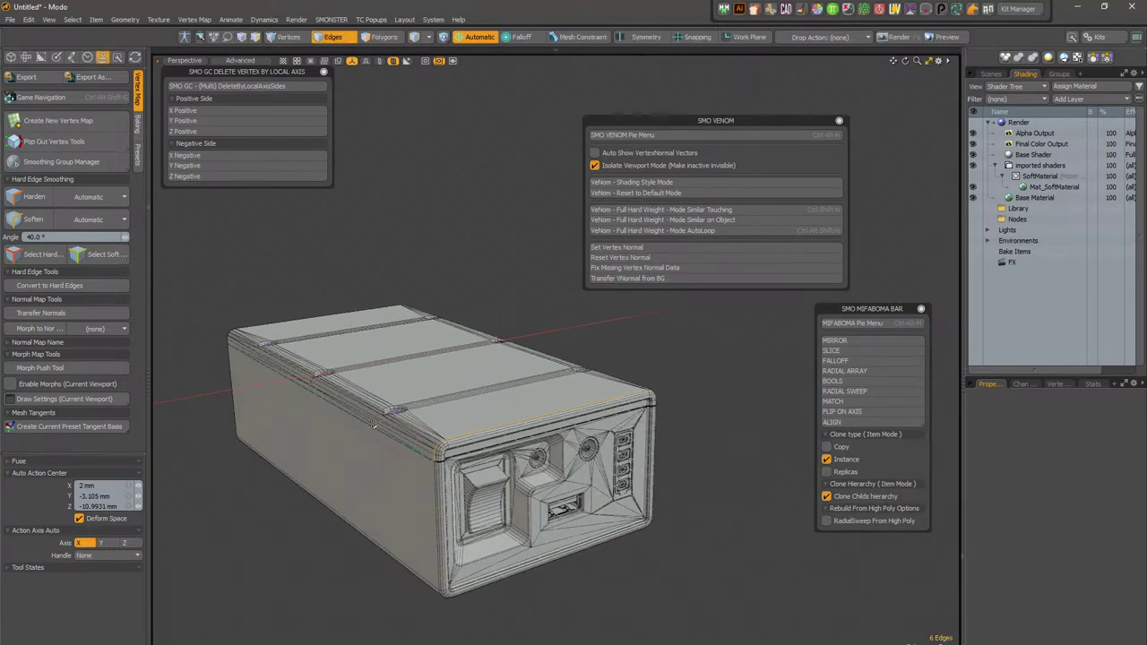
key("z")
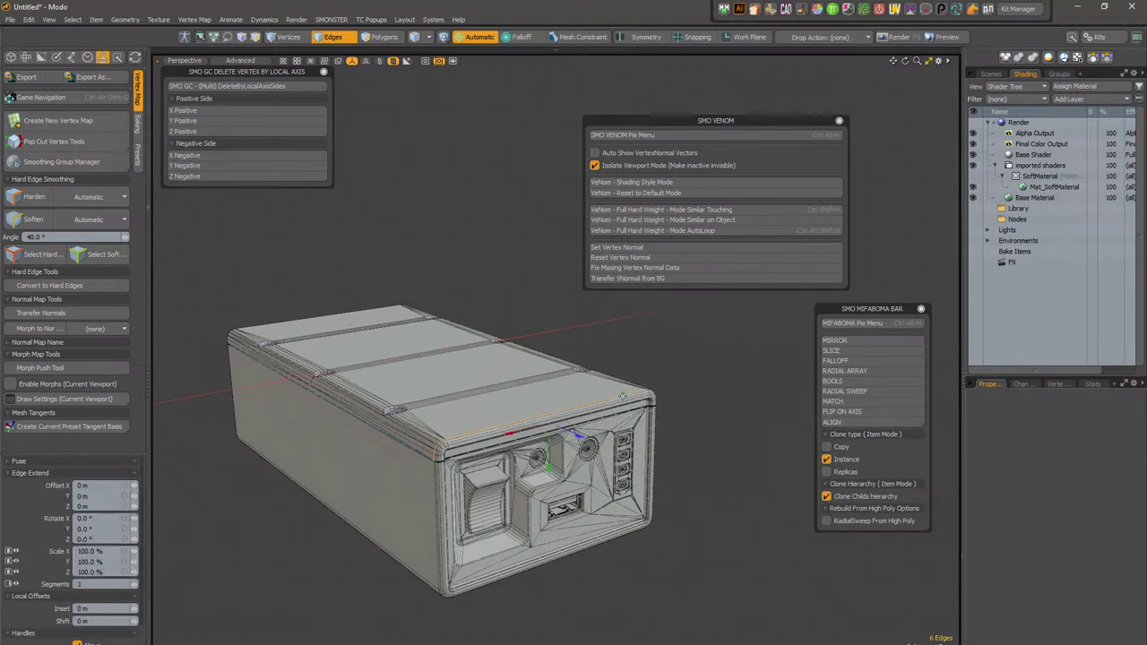
key("space")
key("w")
left_click_drag(574, 436, 309, 318)
key("space")
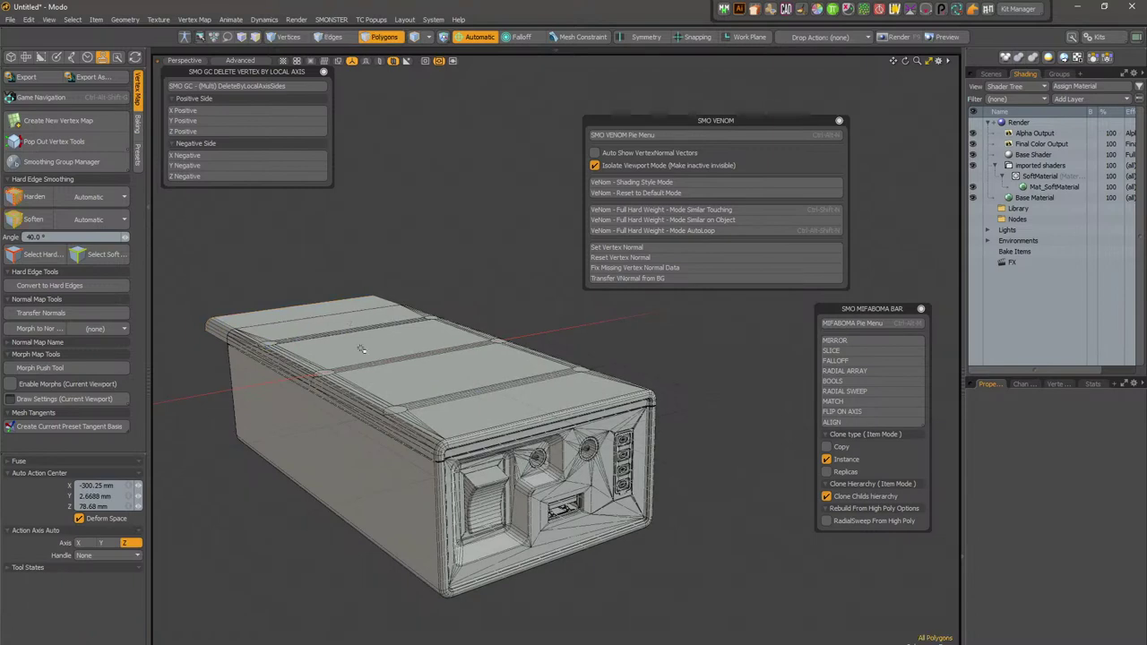
Step: Select the six extended cover polygons, then cut and paste them back as detached geometry
key("1")
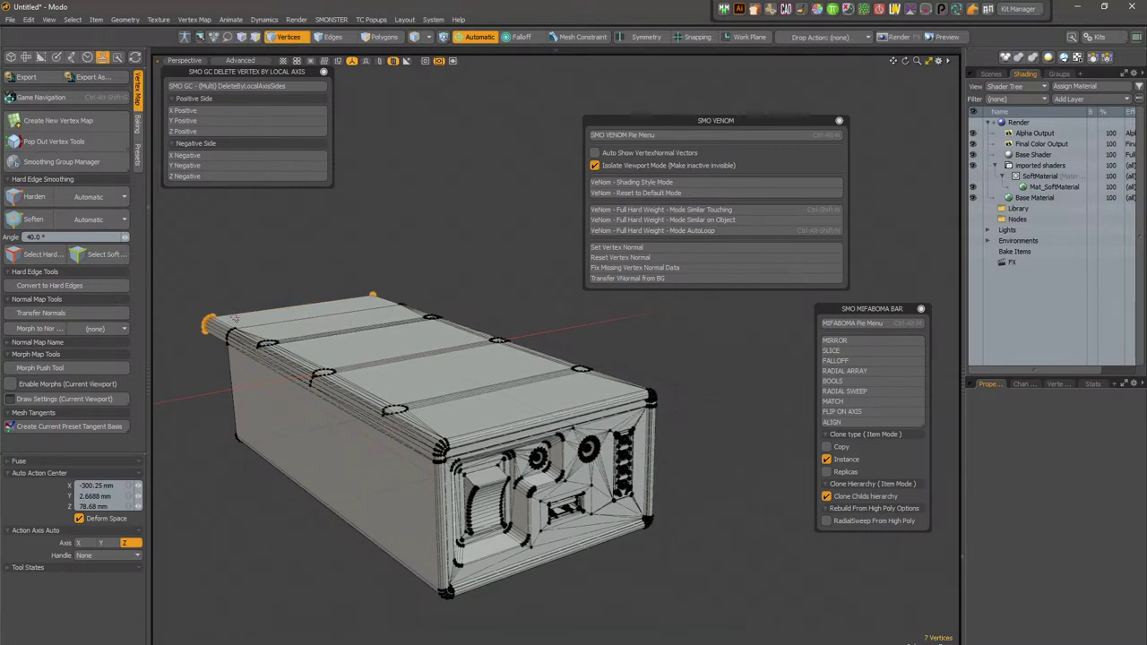
key("ctrl")
key("ctrl+3")
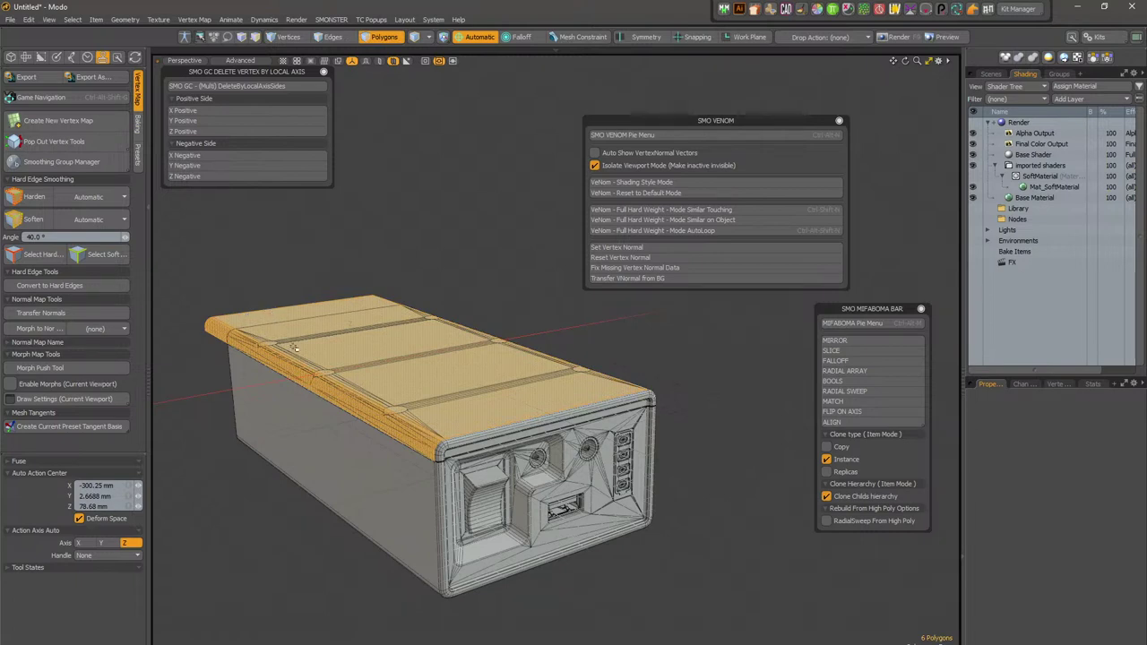
key("ctrl")
key("ctrl+x")
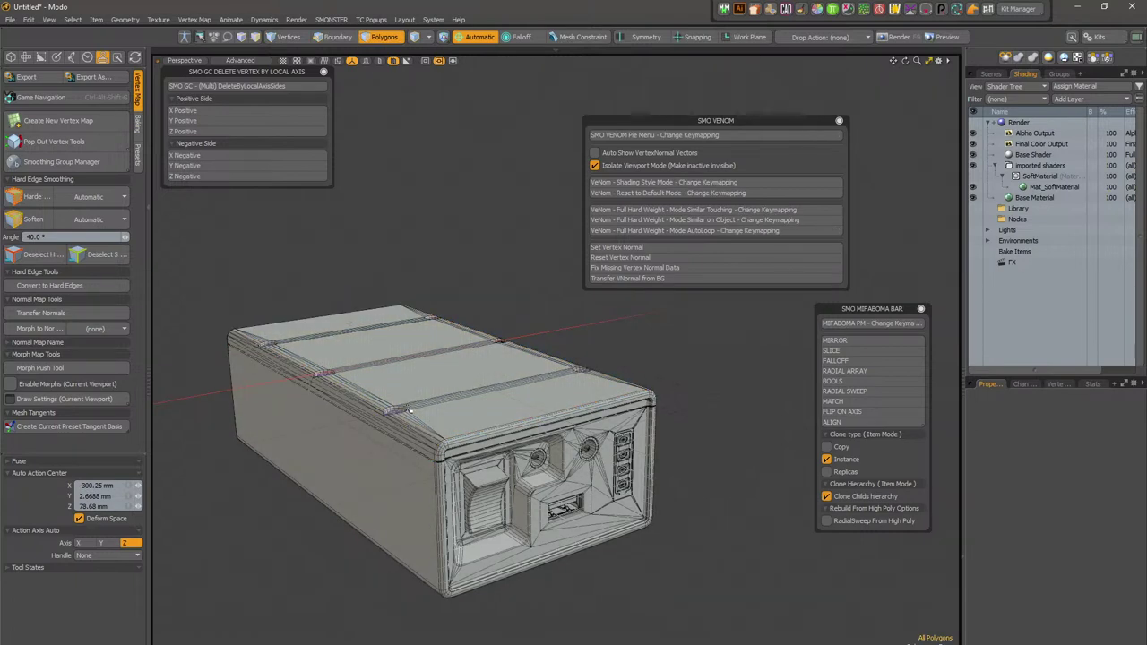
key("ctrl+v")
mouse_move(430, 406)
left_mouse_down("alt")
mouse_move(410, 399)
mouse_move(432, 397)
left_mouse_up("alt")
scroll(413, 391, "up", 2, "alt")
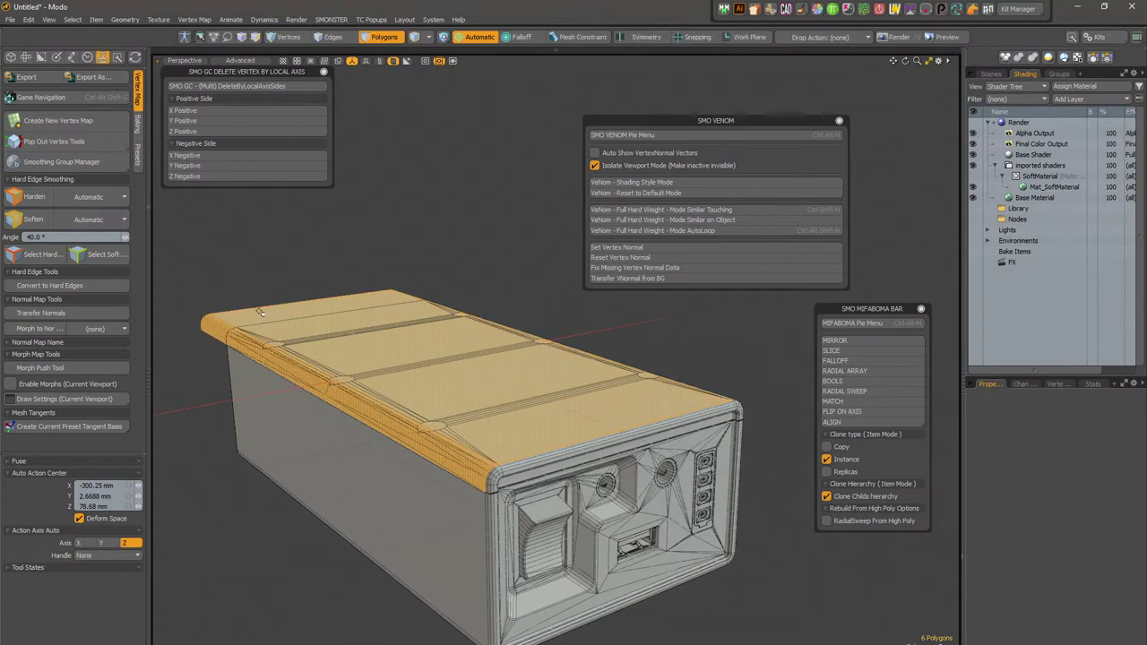
Step: Review the SMO edge and polygon context commands available for the extended cover, keeping its six polygons selected
right_click(260, 311)
mouse_move(260, 326)
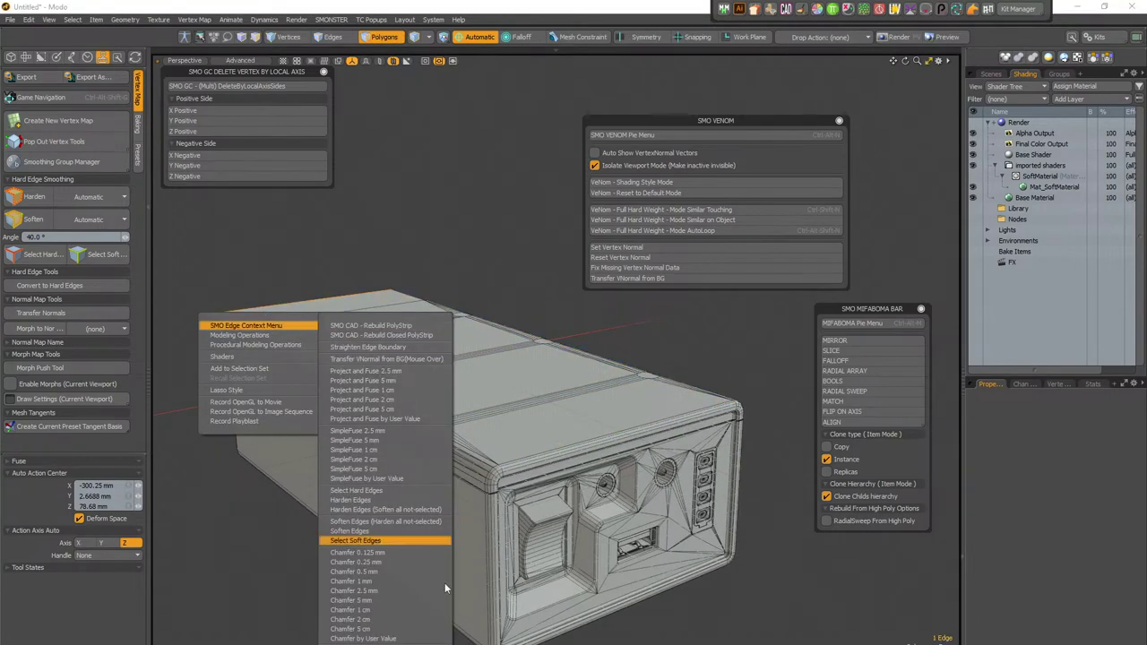
left_click(317, 304)
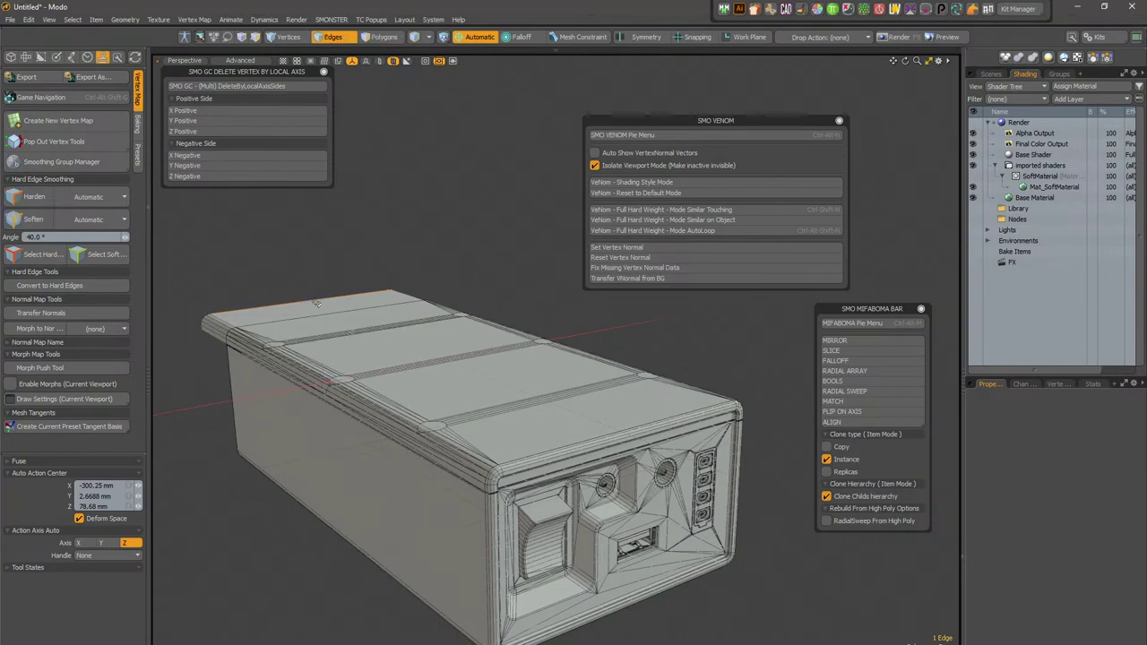
key("3")
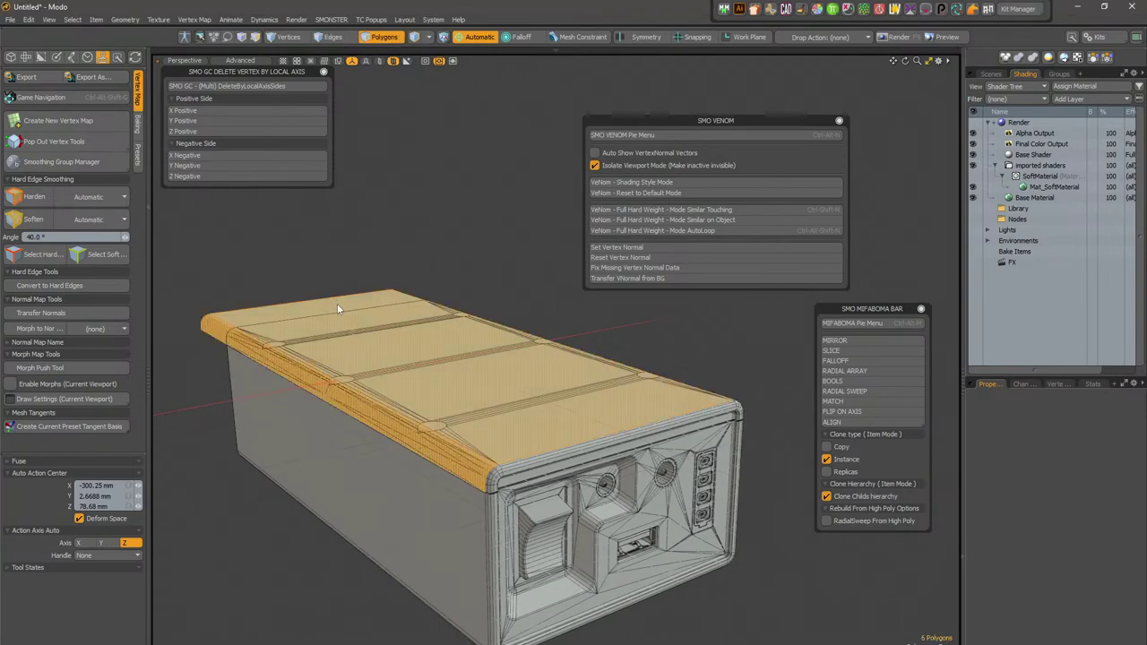
right_click(337, 308)
mouse_move(368, 318)
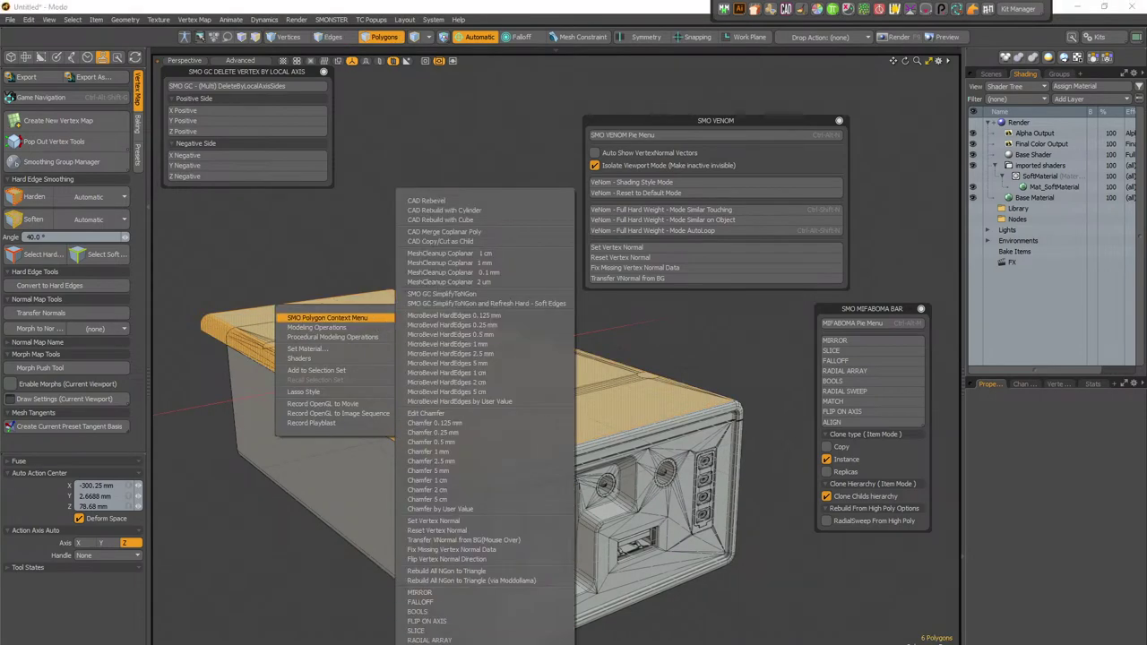
left_click(314, 303)
scroll(311, 308, "up", 2)
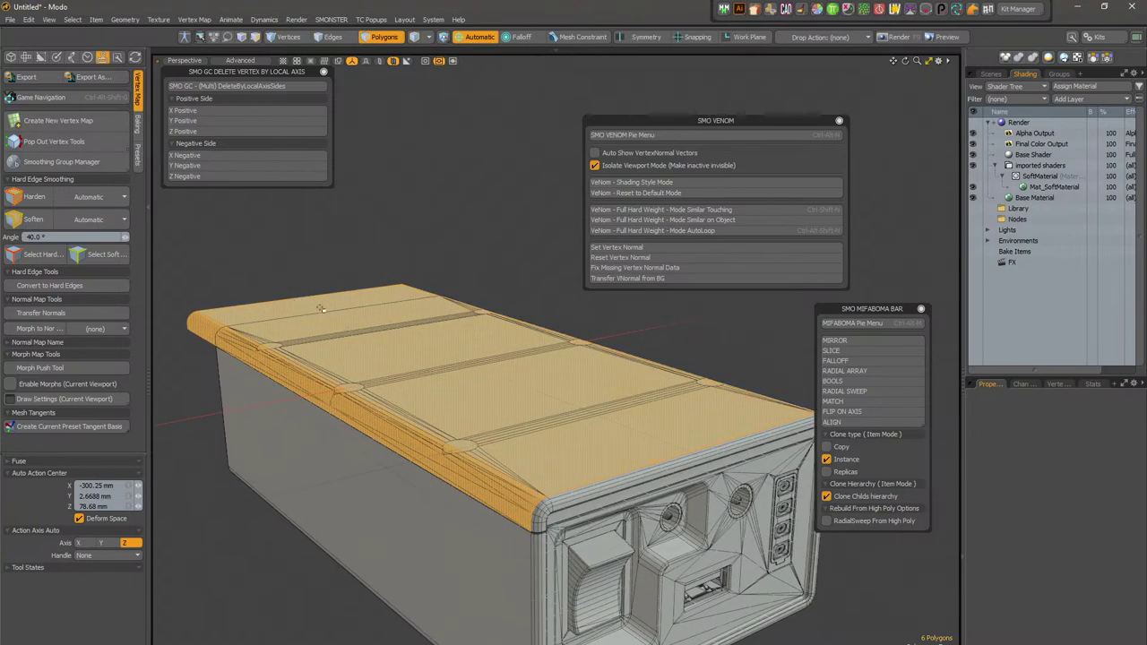
Step: Cut the six extended cover polygons out of the case into a separate mesh
key("ctrl+alt+c")
key("ctrl+alt+c")
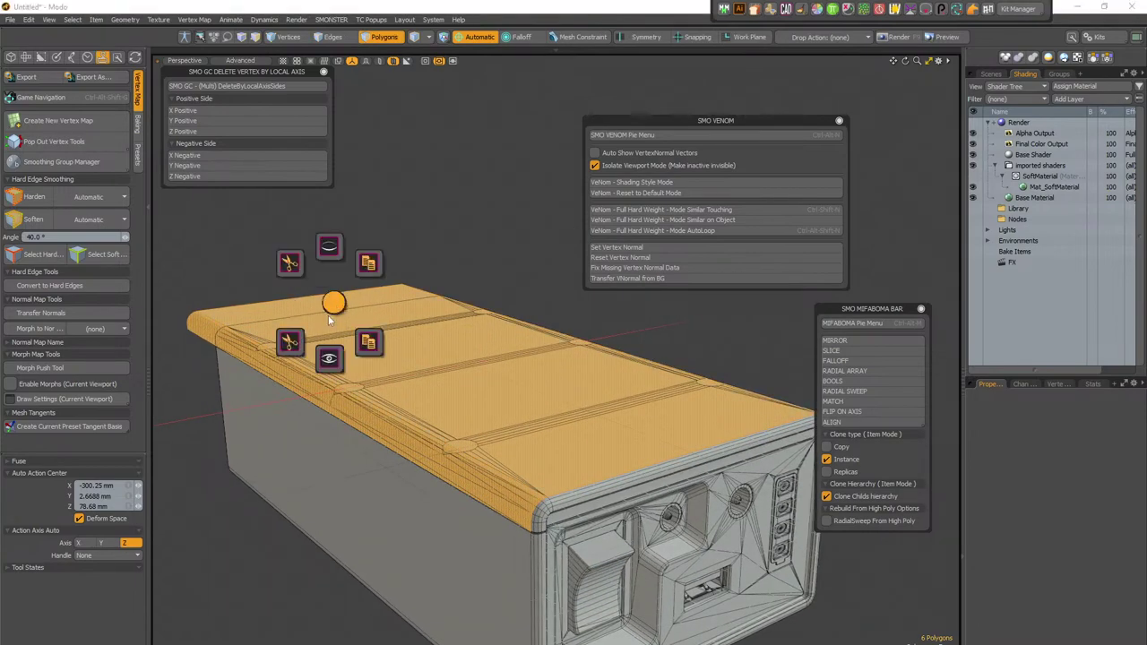
left_click(295, 348)
left_click(251, 308)
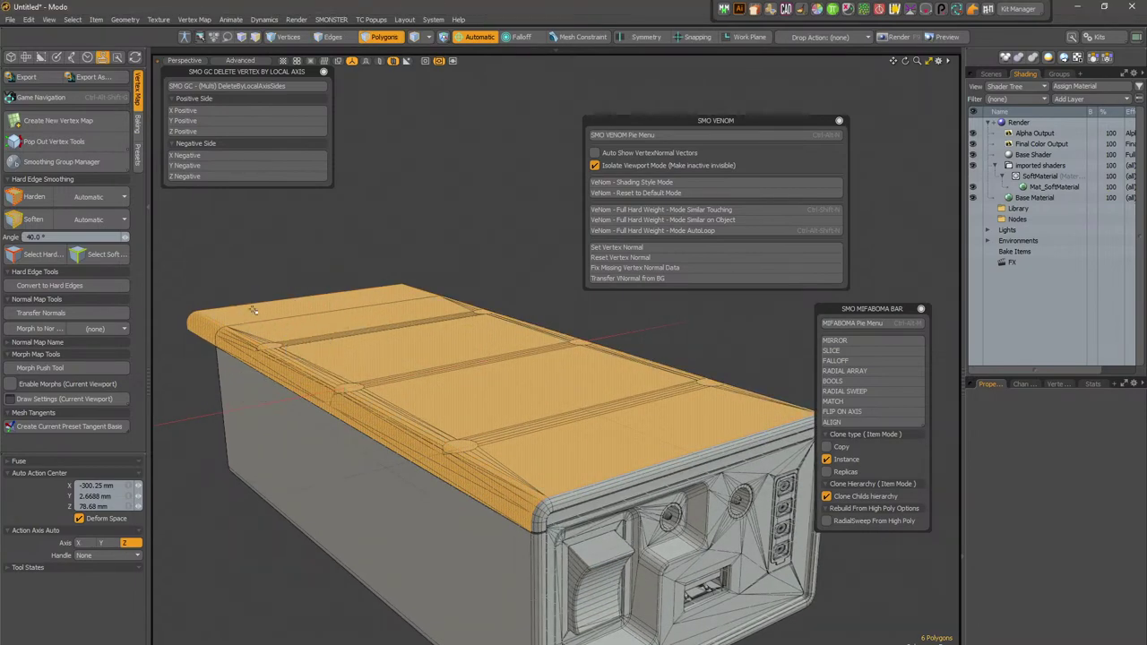
Step: Select the case's own cover polygons on the flat top and rounded side strips around the screw recesses
left_click(339, 281)
key("5")
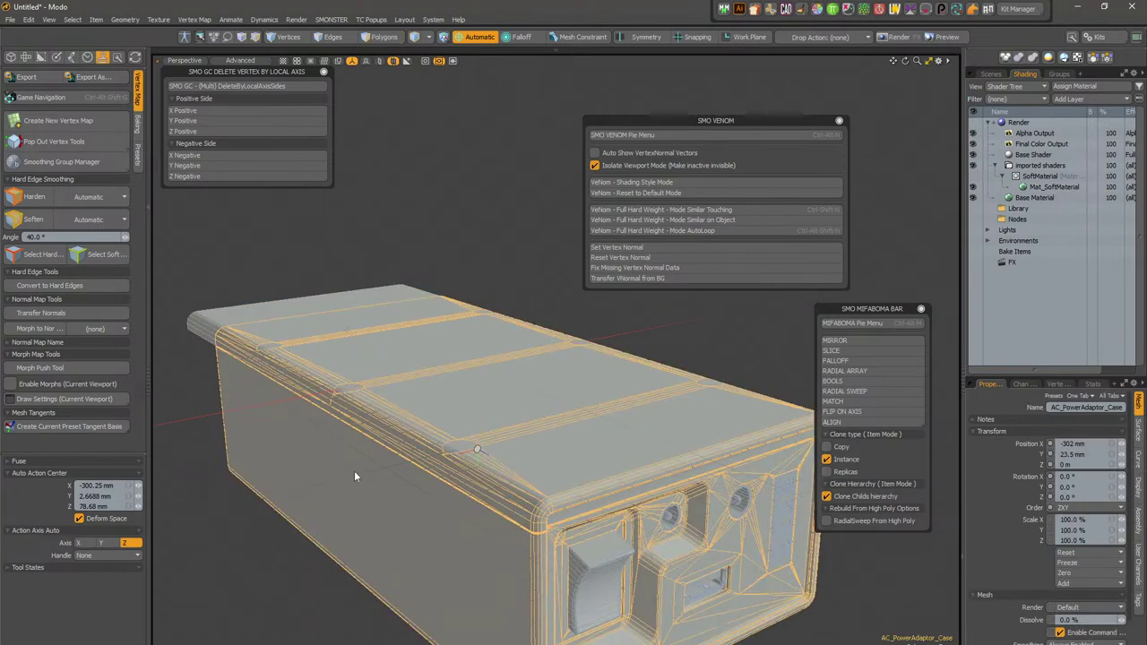
key("3")
left_click_drag(281, 346, 435, 477, "alt")
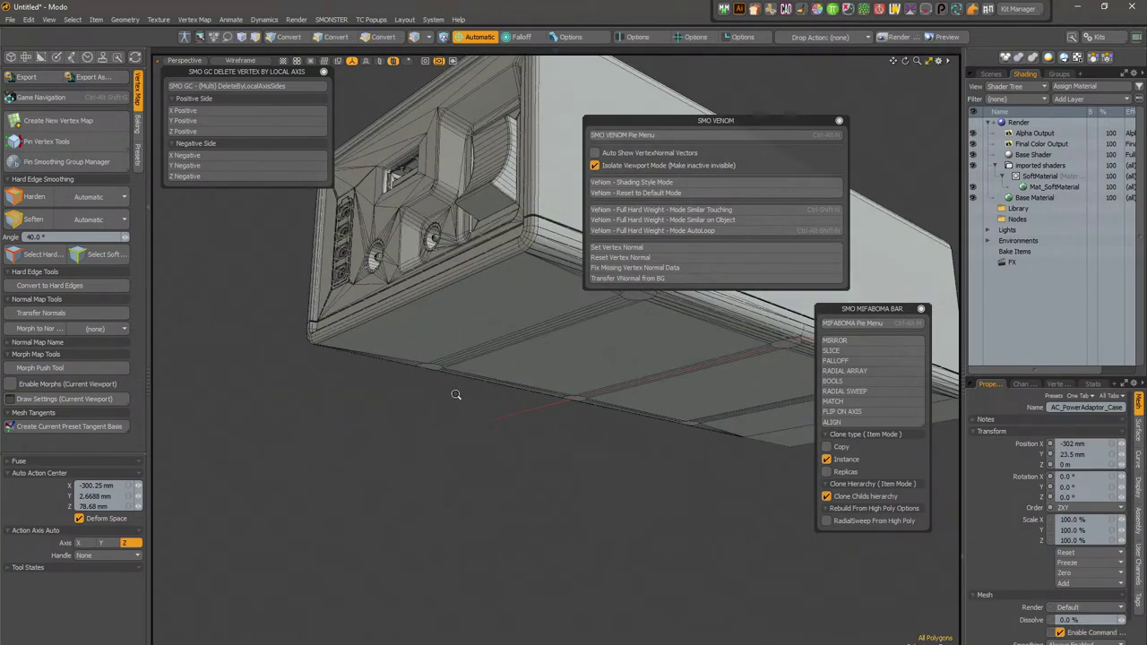
left_click_drag(455, 395, 427, 389, "ctrl+alt")
left_click_drag(566, 383, 350, 417, "alt")
mouse_move(313, 458)
left_mouse_down()
mouse_move(352, 494)
mouse_move(479, 548)
left_mouse_up()
mouse_move(501, 431)
left_mouse_down("shift")
mouse_move(574, 457)
mouse_move(501, 486)
left_mouse_up("shift")
left_click_drag(580, 548, 629, 460, "ctrl+alt")
left_click_drag(432, 357, 325, 460, "shift")
left_click_drag(403, 495, 591, 388, "ctrl+alt")
left_click_drag(793, 385, 628, 419, "alt+shift")
left_click_drag(694, 392, 798, 395, "alt+shift")
left_click_drag(206, 448, 470, 383, "alt+shift")
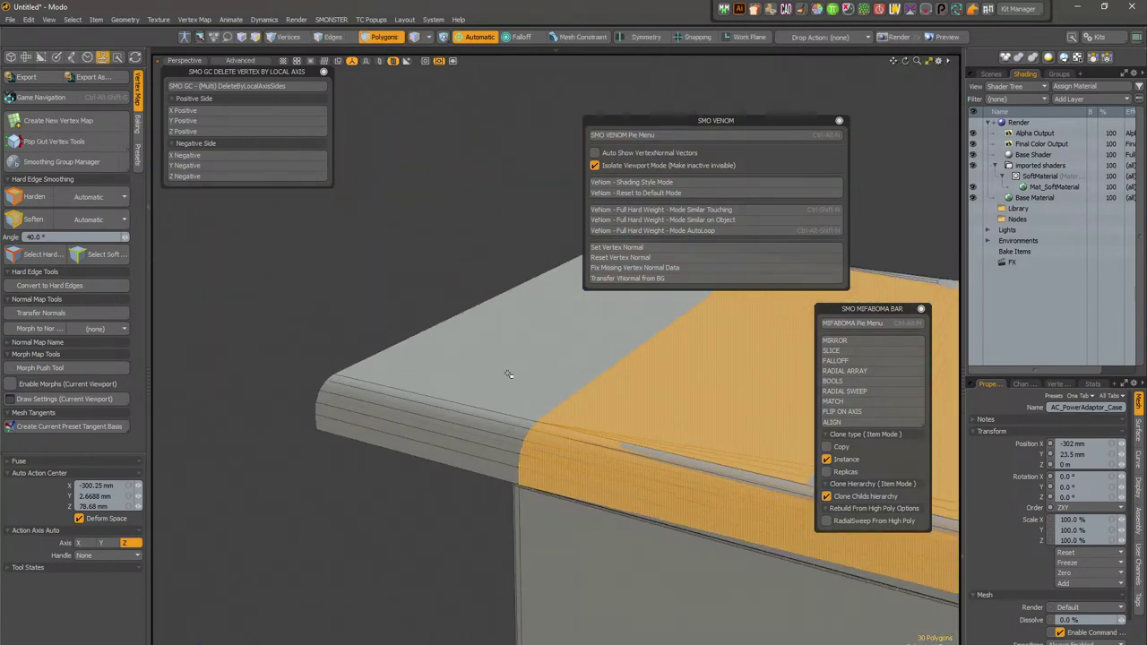
Step: Convert the cover polygon selection to its vertices, review them along the rounded edge and return to item selection
key("alt+1")
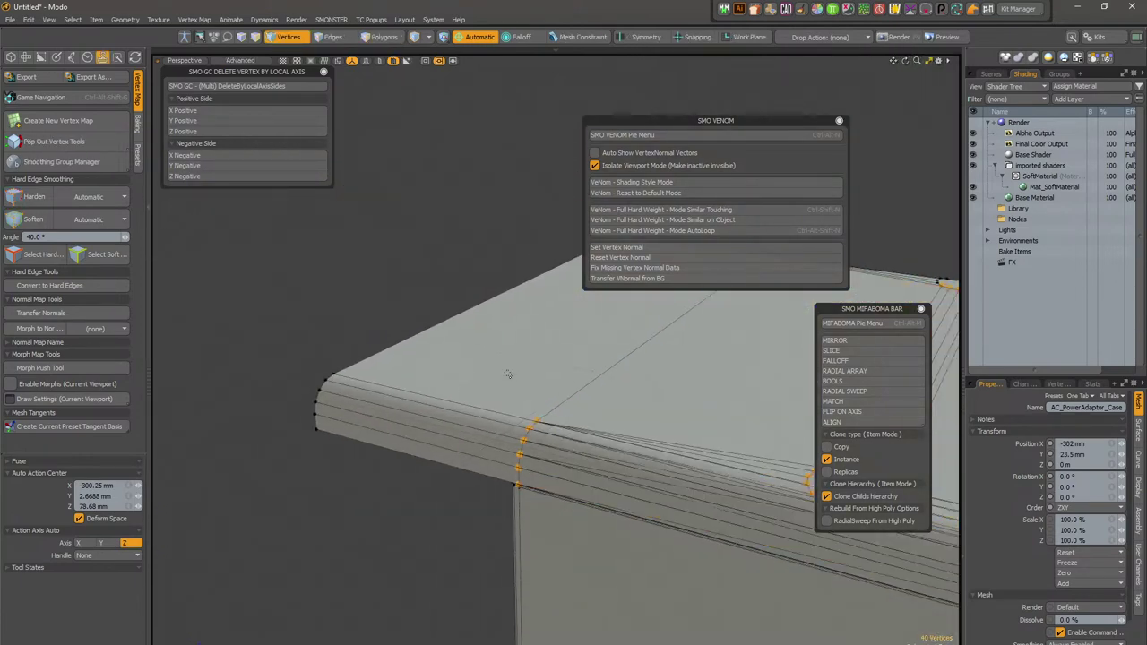
left_click_drag(541, 391, 460, 389, "alt")
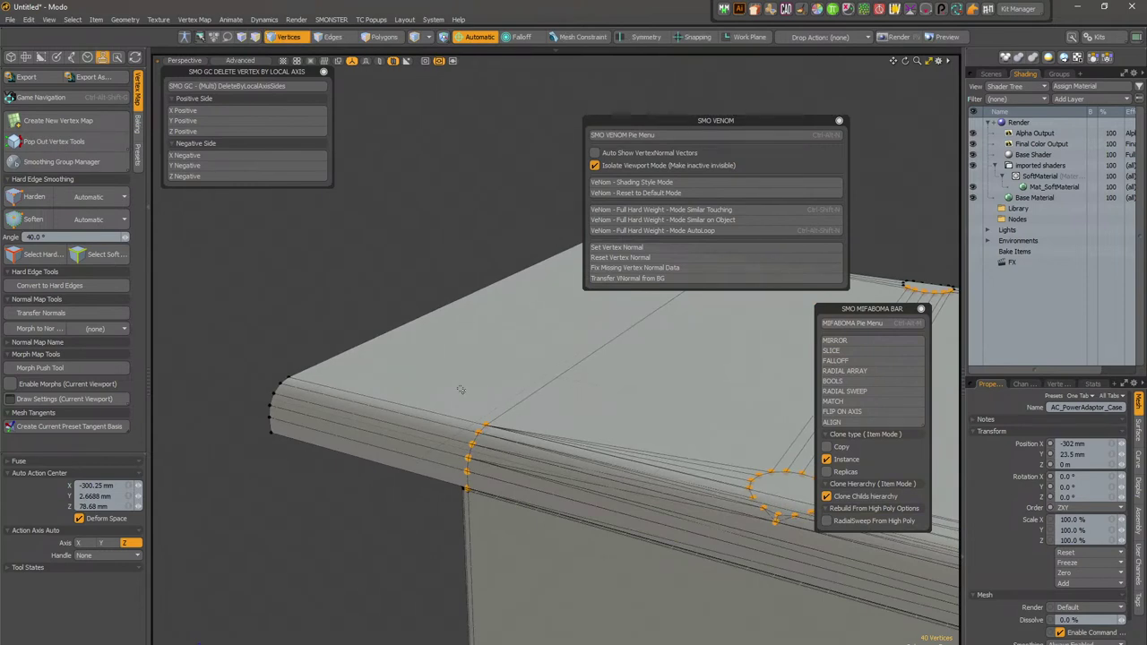
key("alt")
key("5")
Step: Inspect the smooth shading around a screw recess and along the case's rounded edges and corner
left_click(465, 390)
left_click_drag(464, 393, 457, 448, "alt")
key("ctrl+3")
left_click(548, 455)
left_click_drag(383, 538, 598, 383, "alt")
key("grave")
left_click(591, 464)
left_click_drag(493, 445, 345, 525, "alt")
left_click_drag(663, 484, 688, 316, "alt")
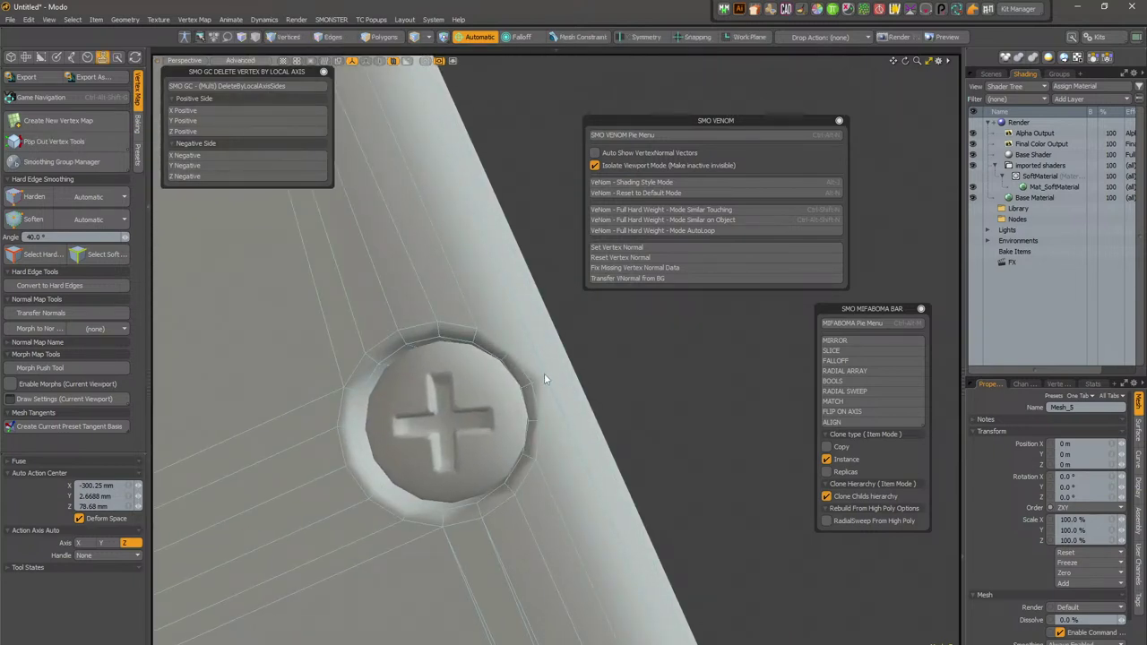
left_click_drag(690, 418, 421, 126, "alt")
left_click_drag(430, 354, 486, 351, "ctrl+alt")
left_click_drag(745, 422, 248, 389, "ctrl+alt")
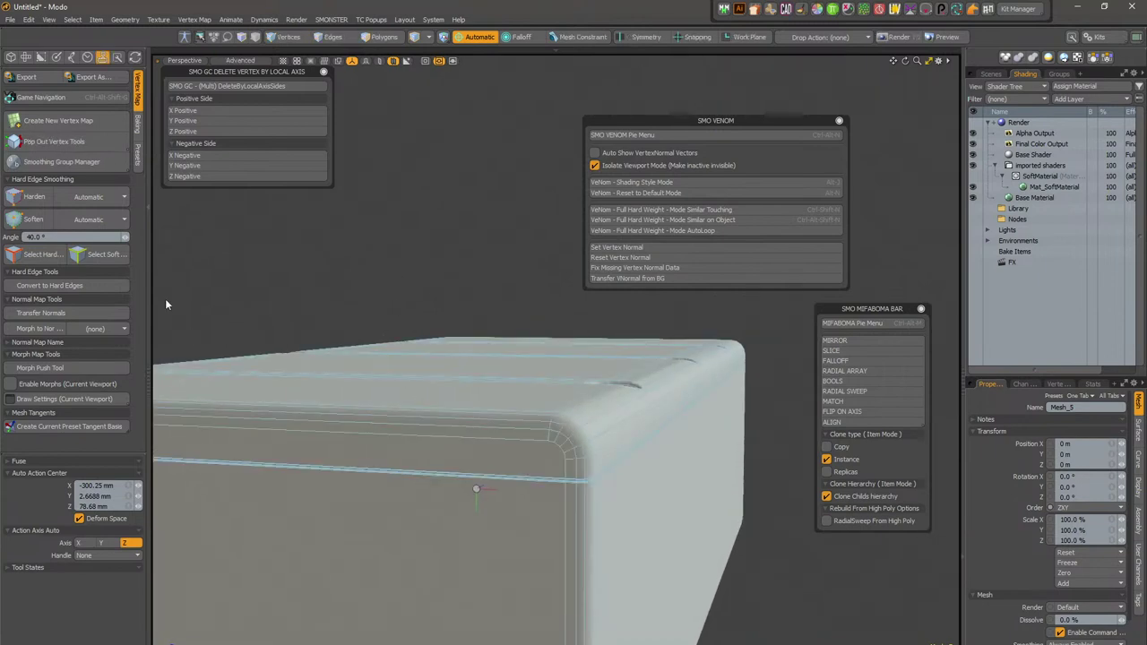
Step: Open the scene DC_Dissipator_05_VNrmEditing.lxo and show its item list
left_click(9, 19)
mouse_move(123, 83)
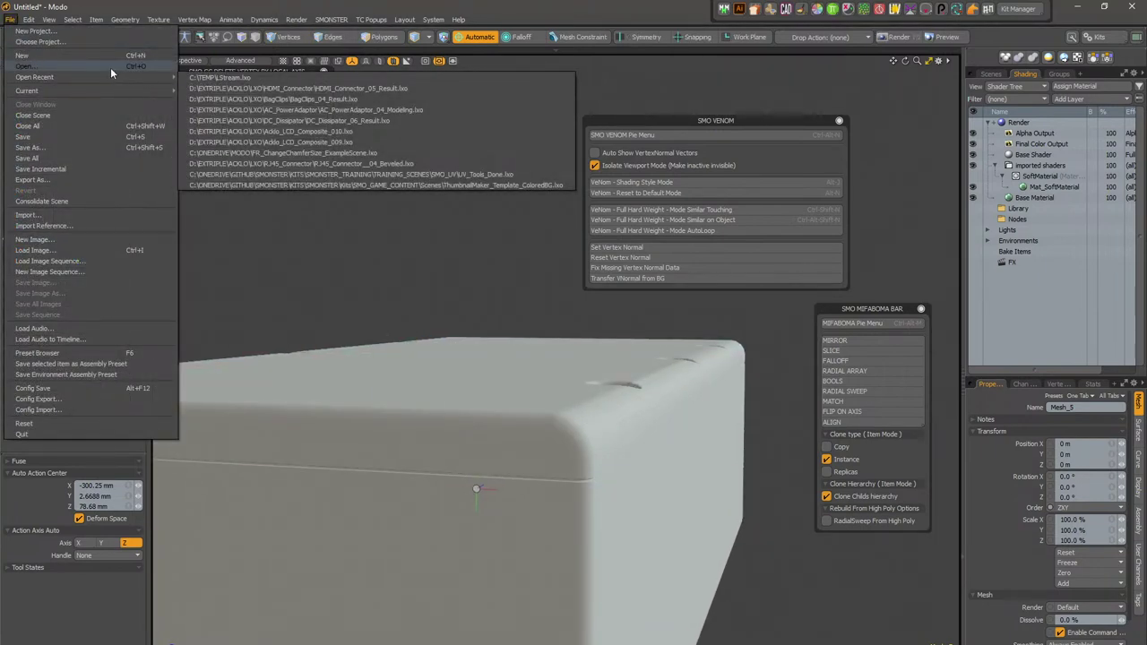
left_click(111, 67)
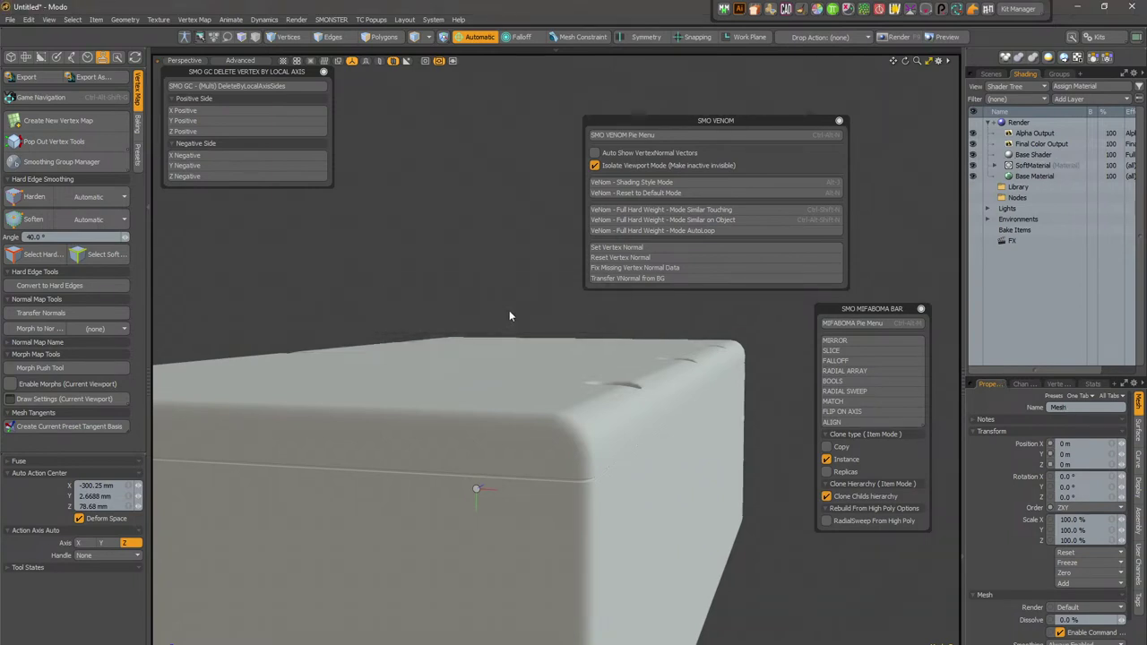
left_click(991, 74)
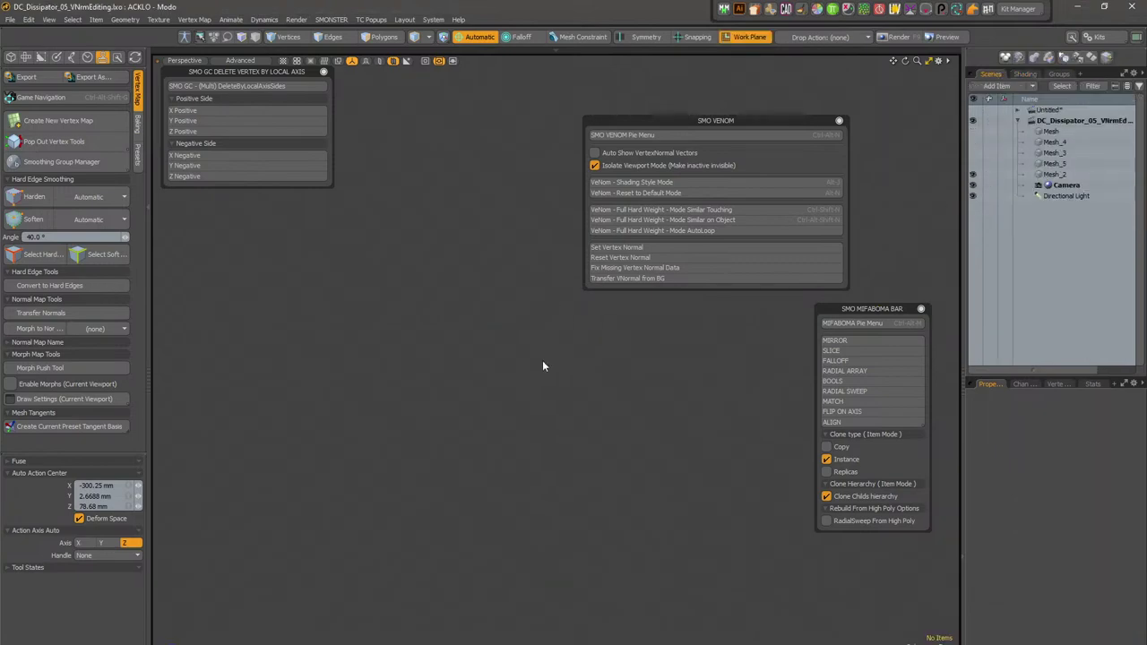
Step: Reset the work plane and make Mesh_3 and Mesh_5 visible around the heat sink
left_click(757, 40)
key("a")
left_click_drag(521, 444, 529, 408, "alt")
left_click(495, 398)
left_click(974, 164)
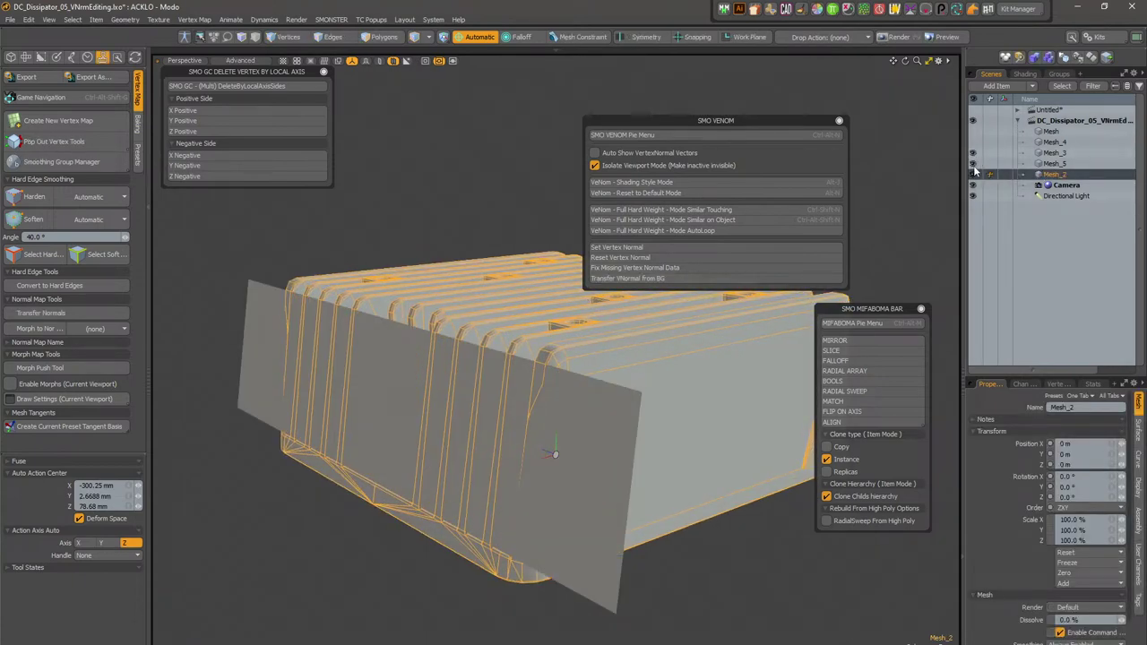
left_click(975, 173)
Step: Hide the Mesh_5 side planes and select the surrounding shell Mesh_3
left_click(603, 427)
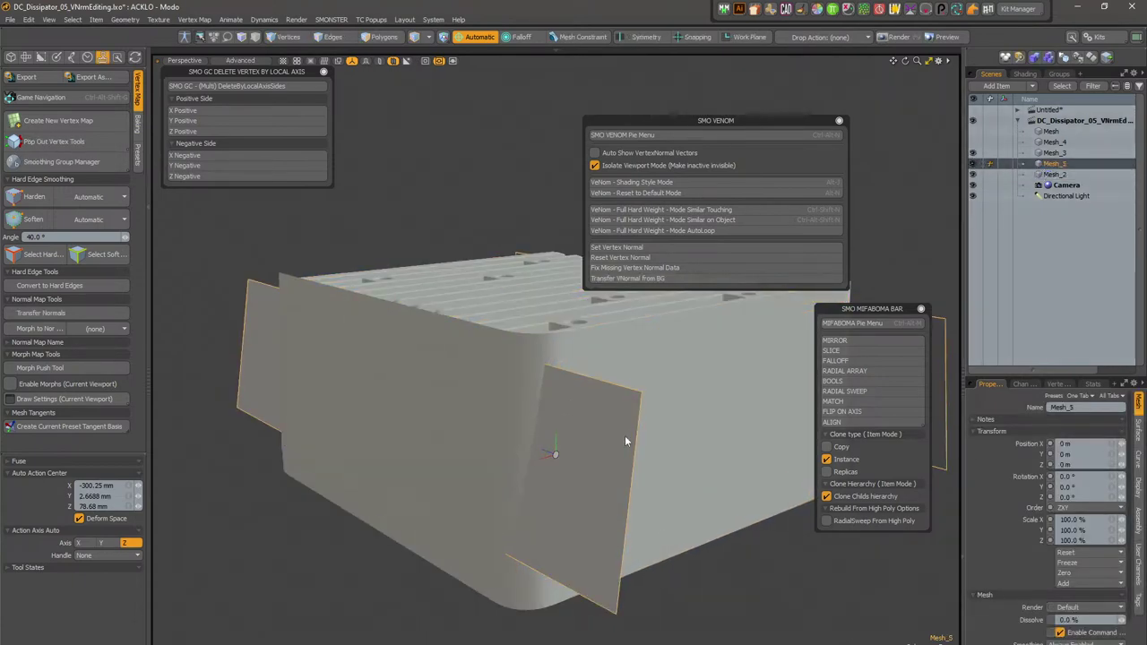
key("h")
left_click(335, 322)
left_click_drag(518, 412, 487, 473, "alt")
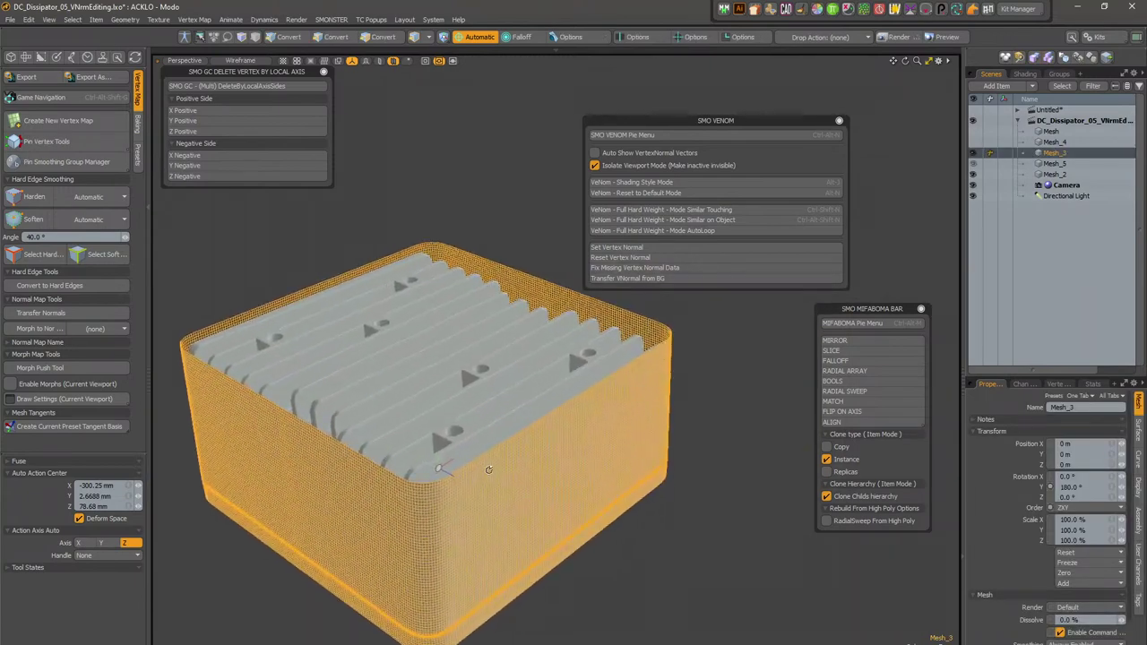
Step: Isolate the heat sink body Mesh_2 and select the polygons of its whole flat base
left_click(518, 484)
key("shift+h")
left_click_drag(522, 514, 446, 371, "alt")
key("3")
left_click(462, 343)
key("ctrl+space")
left_click(489, 412)
left_click(497, 373)
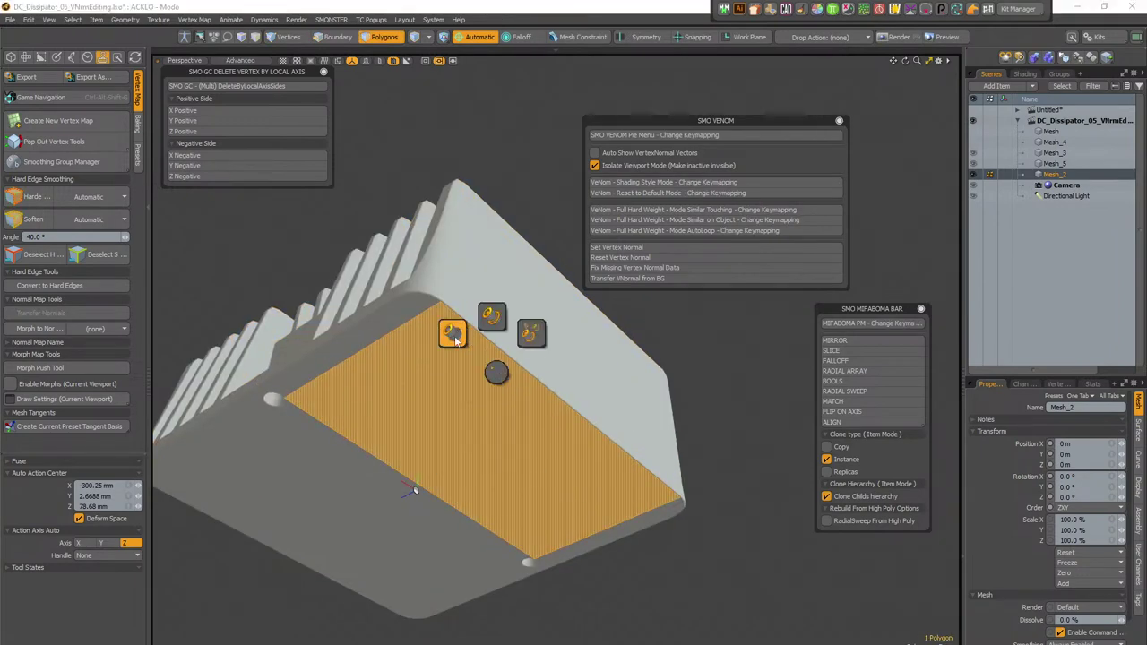
left_click(454, 336)
Step: Convert the base polygon selection to its boundary edges and examine the outline beneath the fins
left_click_drag(437, 301, 428, 357, "alt")
scroll(437, 317, "up", 3)
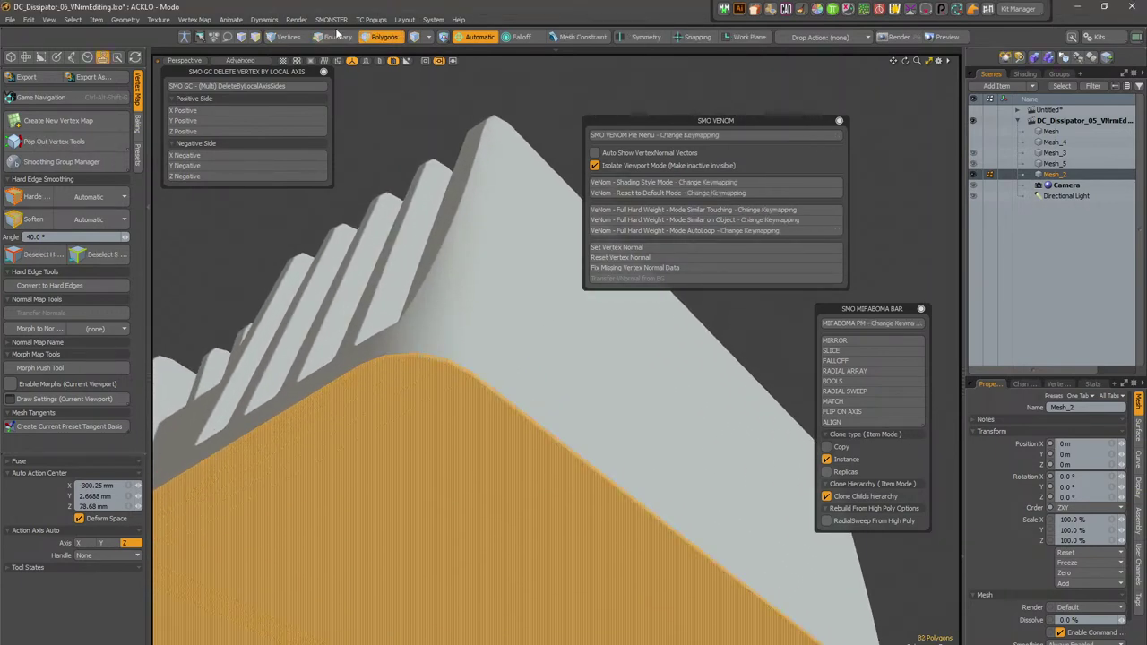
left_click(339, 39, "ctrl")
scroll(512, 499, "down", 3)
left_click_drag(512, 499, 375, 550, "alt")
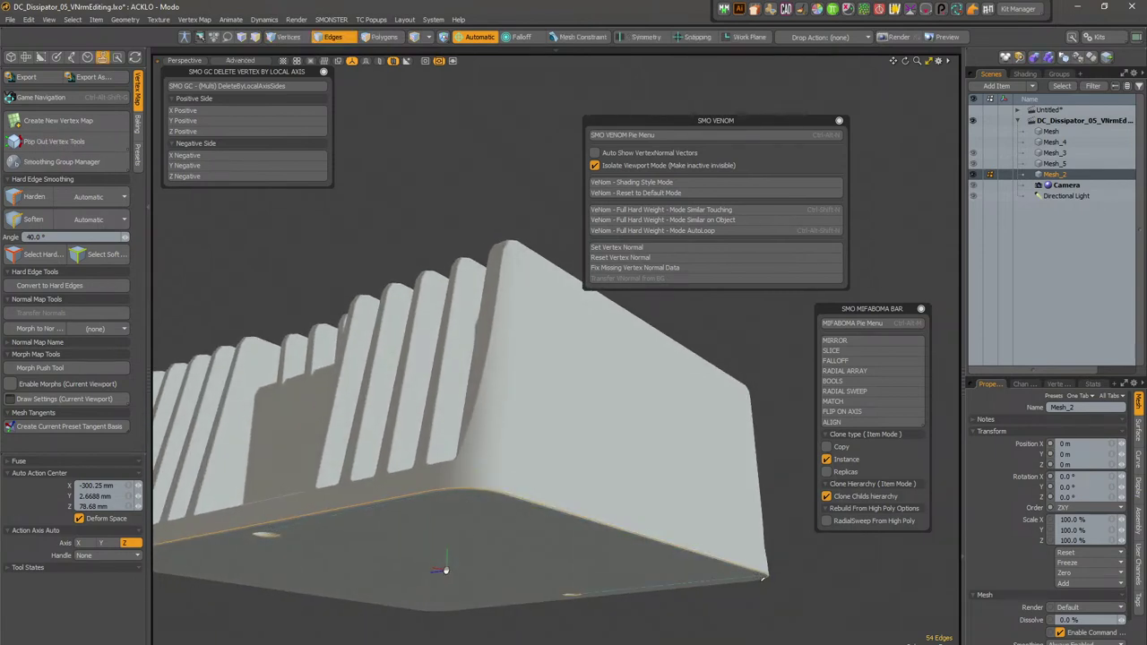
left_click_drag(225, 525, 640, 446, "alt")
left_click_drag(725, 424, 445, 452, "alt")
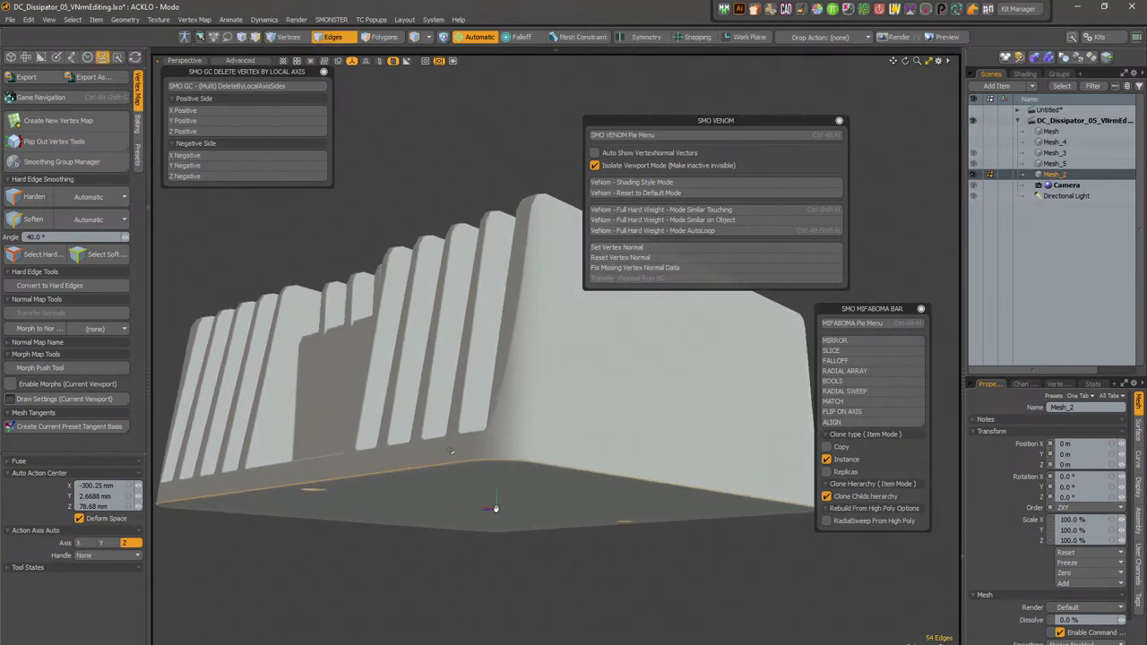
Step: Drop the edge selection and bring Mesh_3 and Mesh_5 back into view beside the heat sink
left_click_drag(621, 447, 472, 515, "alt")
scroll(472, 514, "down", 5)
left_click_drag(543, 455, 493, 335, "alt")
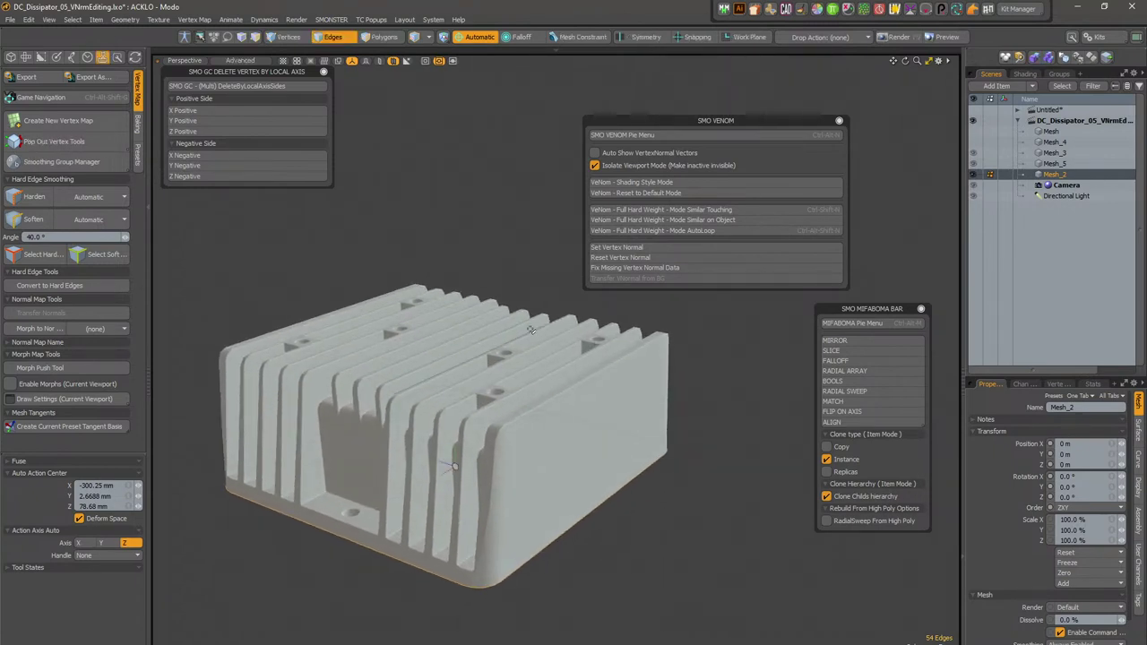
left_click_drag(584, 436, 591, 464, "alt")
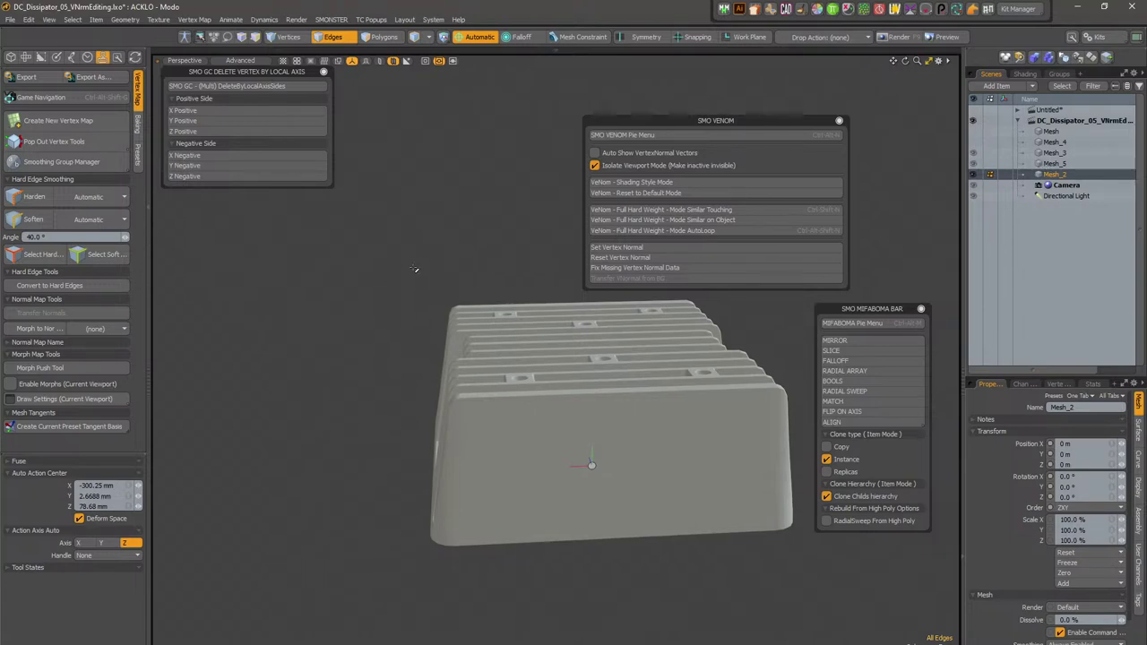
key("5")
key("alt+n")
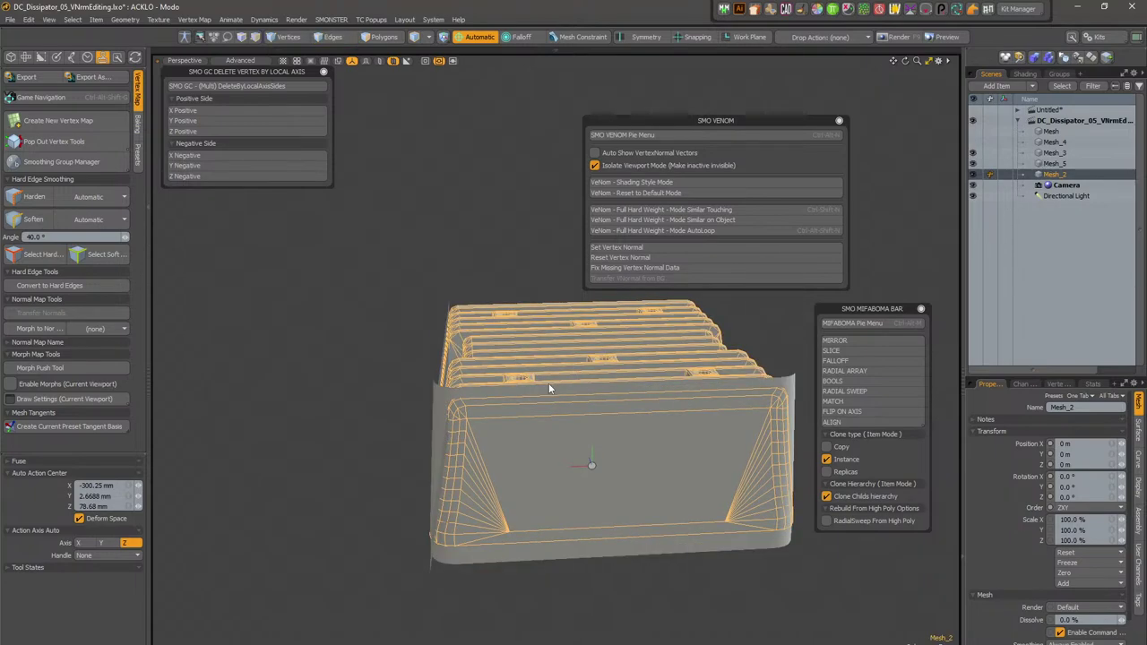
Step: Examine the profile of shell Mesh_3 and its side planes in the right and front orthographic views
left_click(449, 403)
left_click_drag(448, 404, 439, 401, "alt")
key("ctrl+space")
left_click(505, 403)
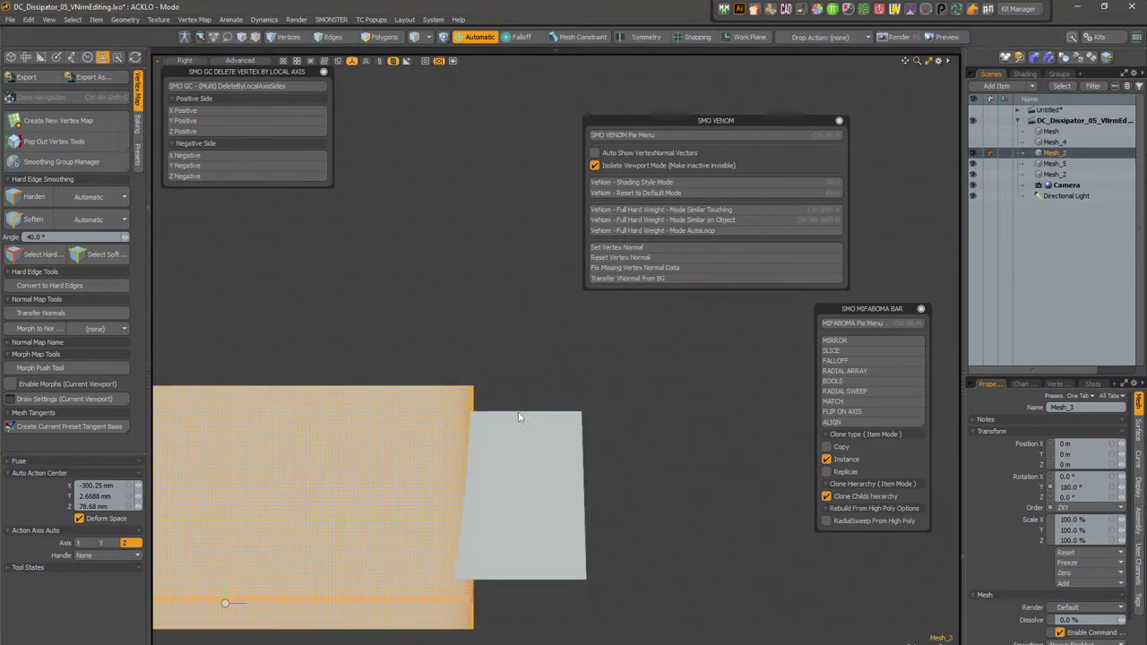
key("ctrl+space")
left_click(553, 433)
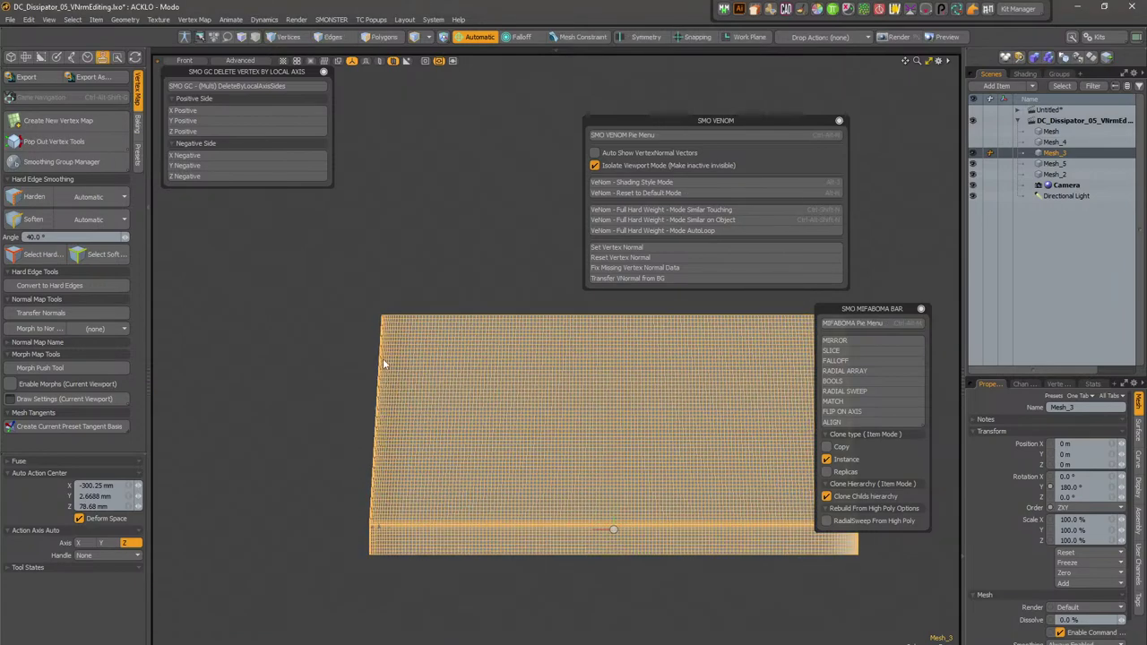
left_click_drag(444, 385, 437, 439, "alt+shift")
key("ctrl+space")
left_click(568, 327)
left_click_drag(394, 360, 324, 396, "alt+shift")
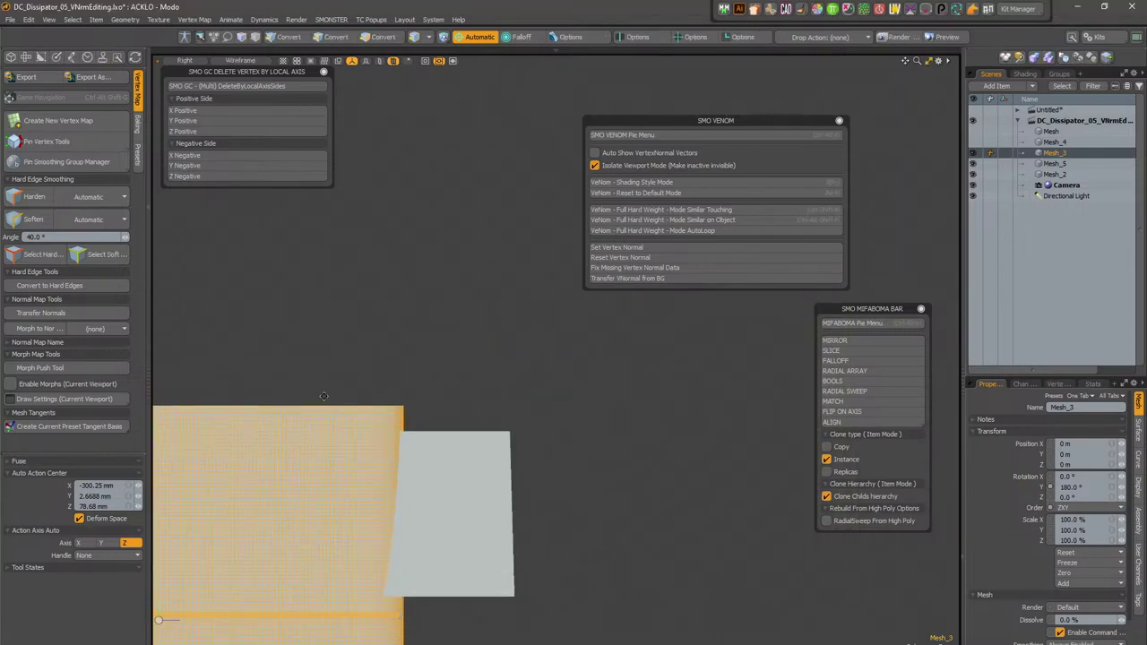
key("ctrl+space")
left_click(514, 340)
Step: Return to the perspective view and delete the Mesh_5 side planes around the heat sink
left_click_drag(666, 448, 541, 496, "alt")
scroll(439, 431, "up", 2)
left_click(436, 386)
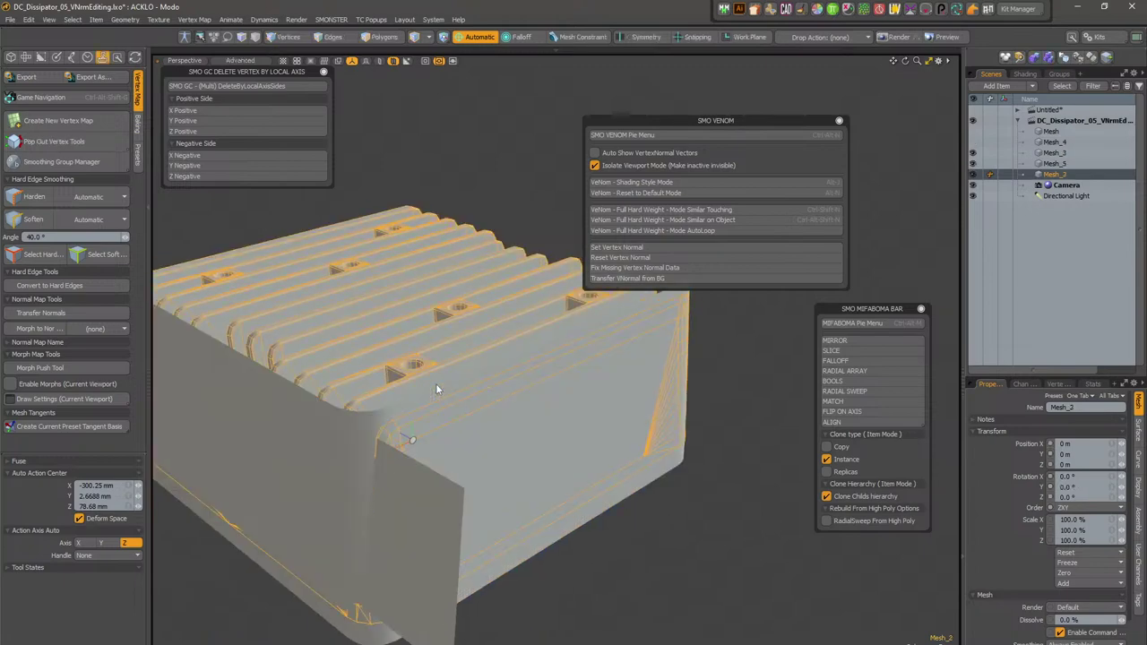
left_click(425, 547)
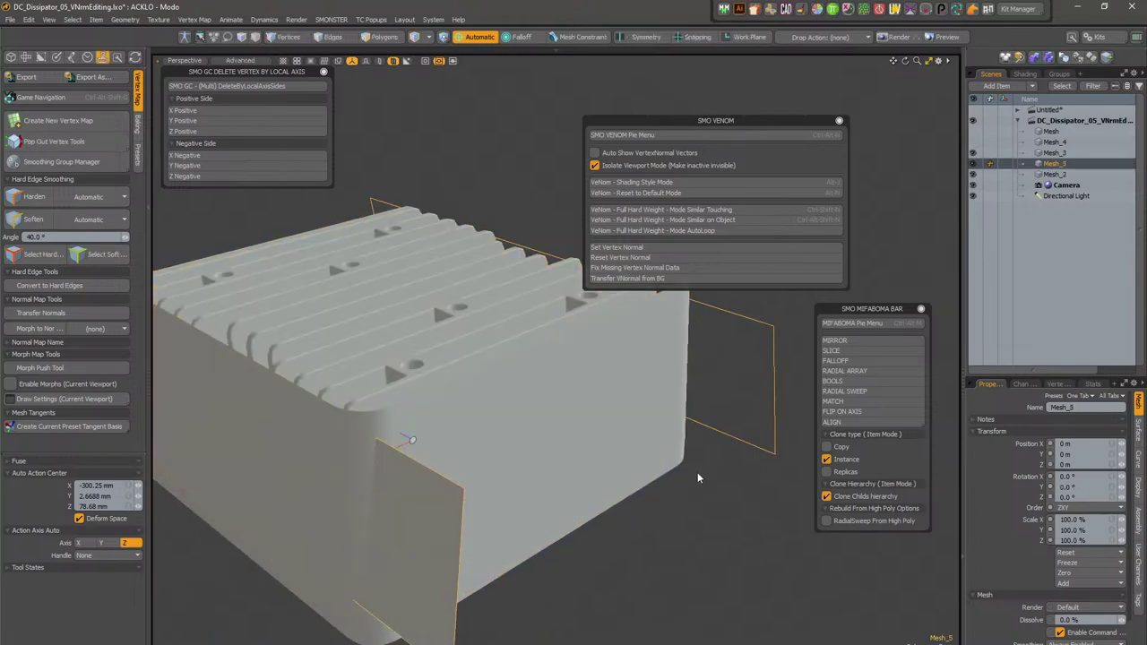
key("Delete")
Step: Delete the Vertex Normal map from the heat sink body Mesh_2
left_click(531, 387)
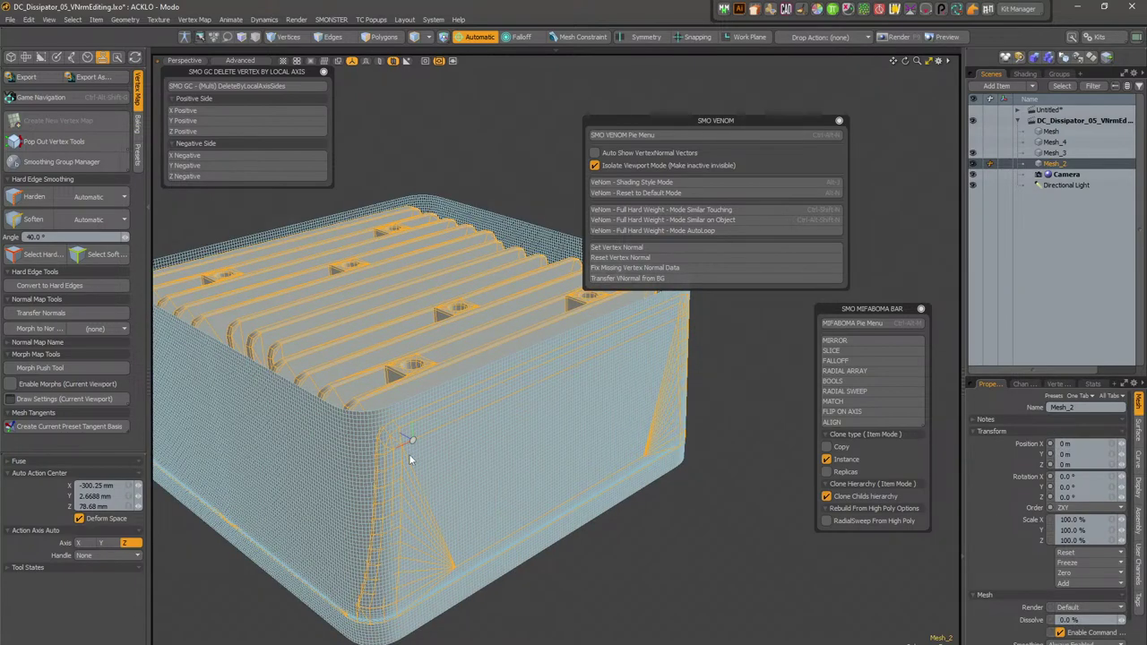
left_click(1066, 386)
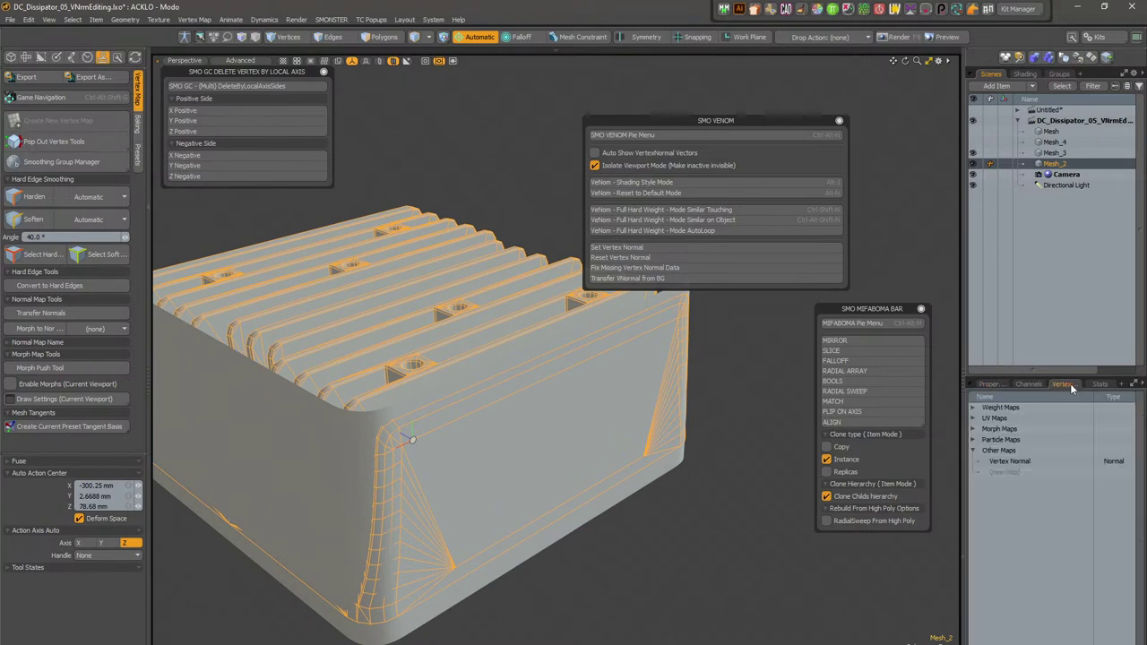
right_click(1039, 461)
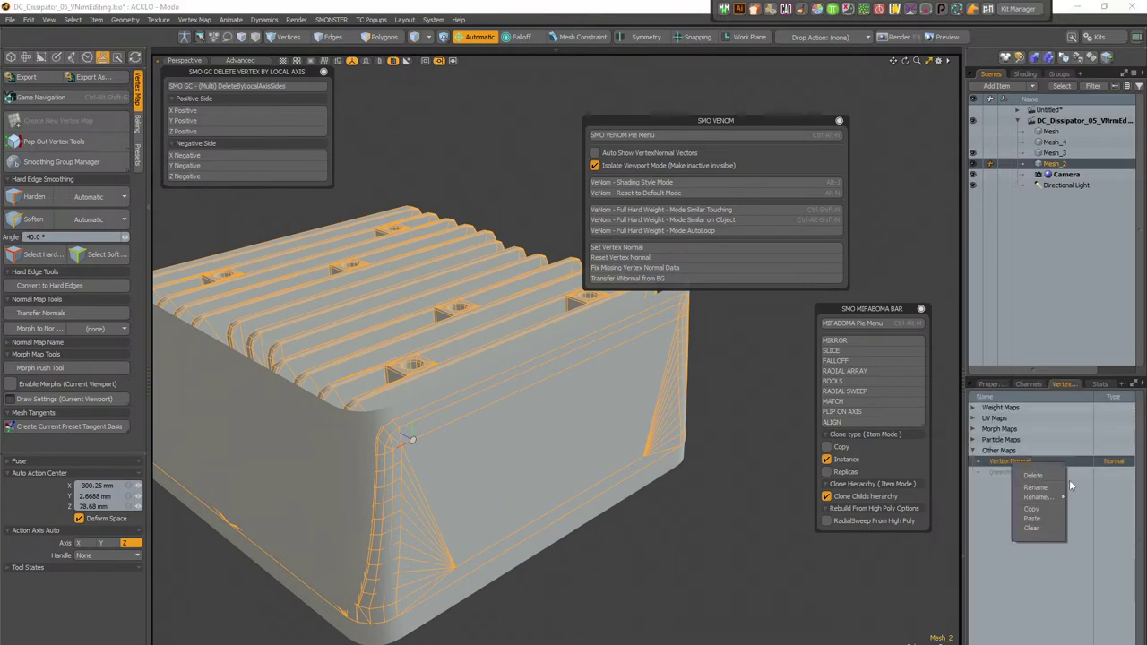
left_click(1053, 476)
left_click(1116, 467)
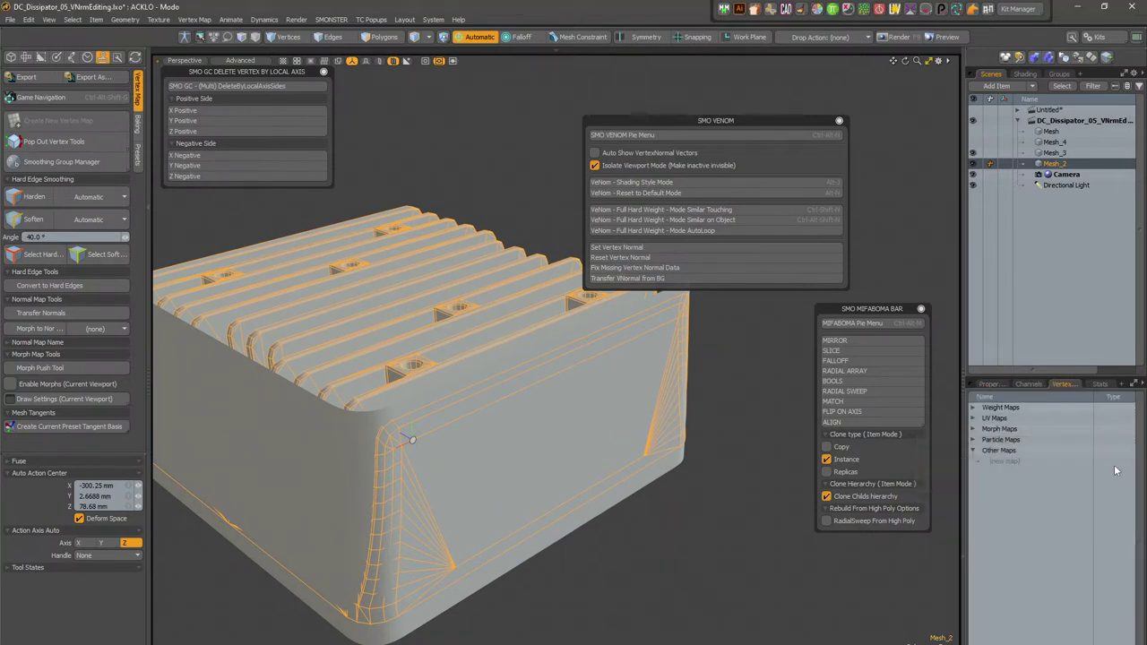
Step: Review the SMO item context commands for the heat sink body, then undo the Vertex Normal map deletion
right_click(452, 334)
left_click(448, 299)
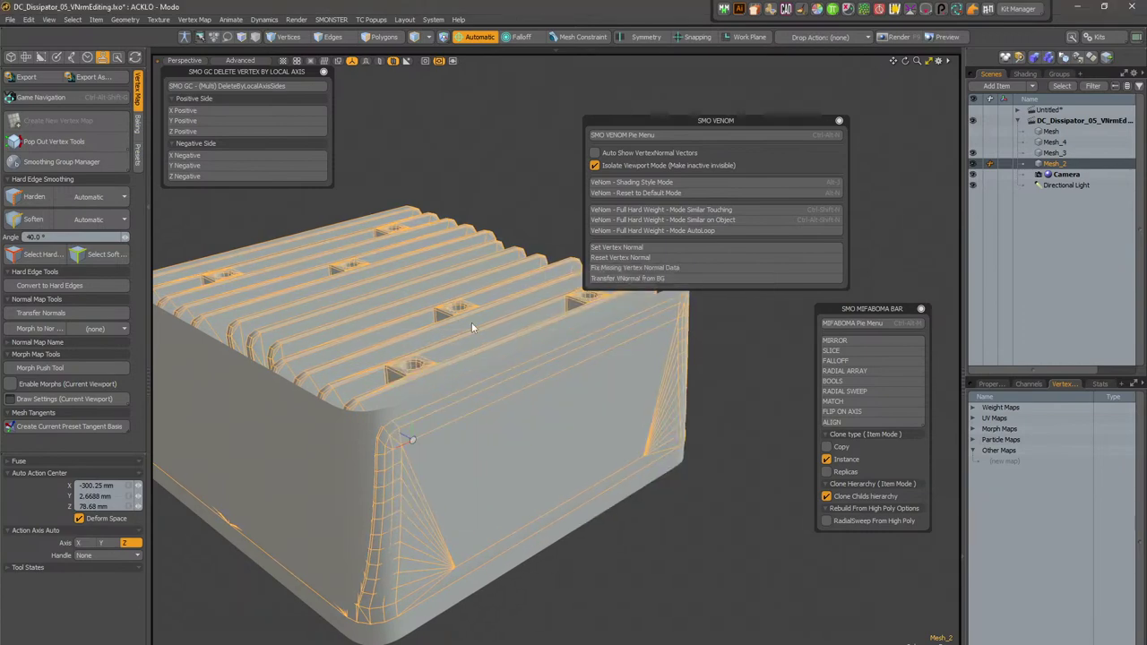
right_click(471, 325)
mouse_move(490, 337)
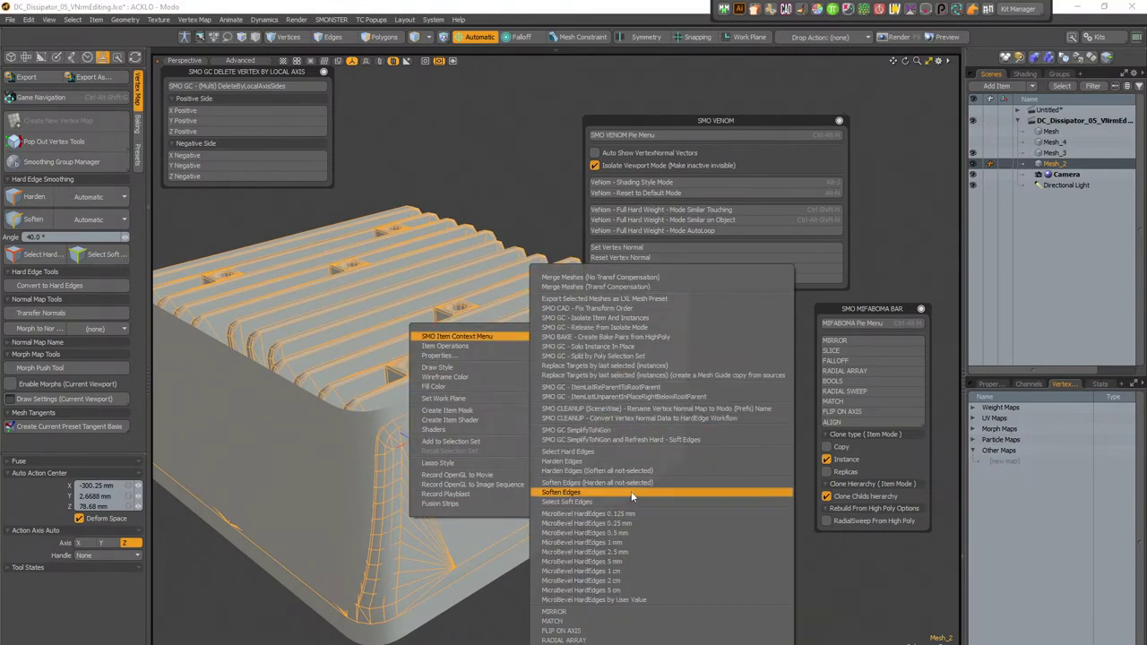
left_click(569, 589)
key("ctrl+z")
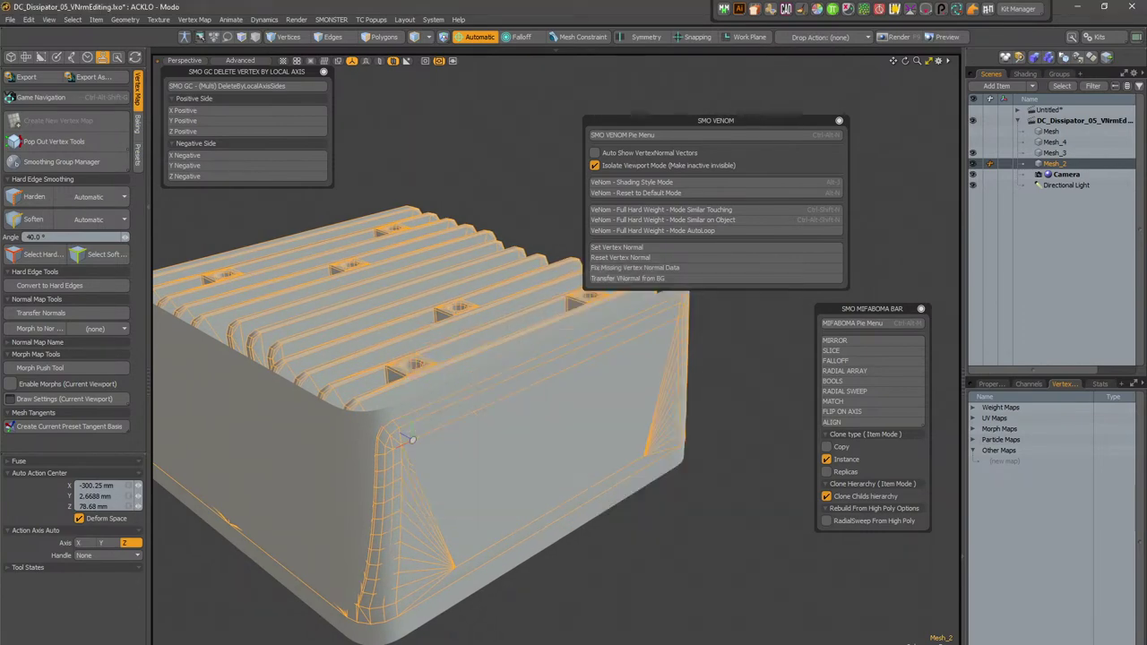
Step: Isolate the heat sink body Mesh_2 and look at its rounded lower corner
left_click_drag(570, 590, 633, 561, "alt+shift")
key("shift+h")
left_click(682, 602)
mouse_move(682, 605)
left_mouse_down("alt")
mouse_move(504, 422)
mouse_move(639, 451)
mouse_move(502, 494)
mouse_move(422, 562)
left_mouse_up("alt")
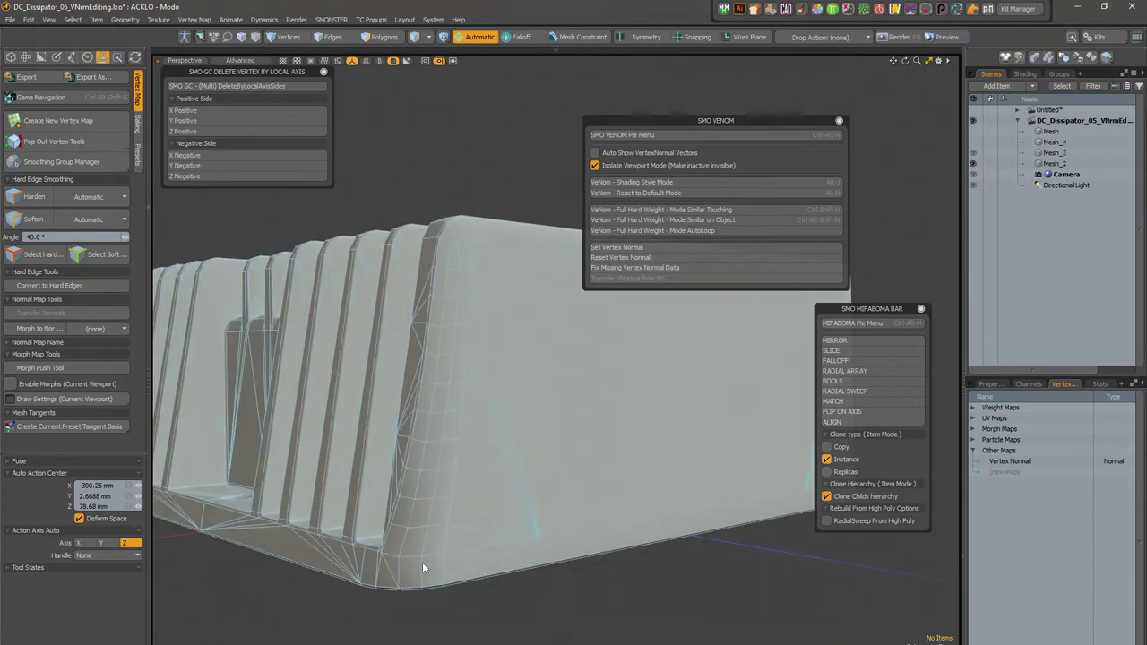
Step: Switch the viewport to the glossy red shading and inspect the normals on the heat sink's fins and rounded corners
key("alt+r")
mouse_move(413, 521)
left_mouse_down("alt")
mouse_move(369, 529)
mouse_move(307, 506)
mouse_move(435, 520)
mouse_move(376, 466)
mouse_move(326, 468)
mouse_move(615, 463)
mouse_move(659, 494)
mouse_move(592, 462)
left_mouse_up("alt")
scroll(676, 500, "down", 4)
left_click(692, 509)
left_click_drag(701, 518, 529, 447, "alt")
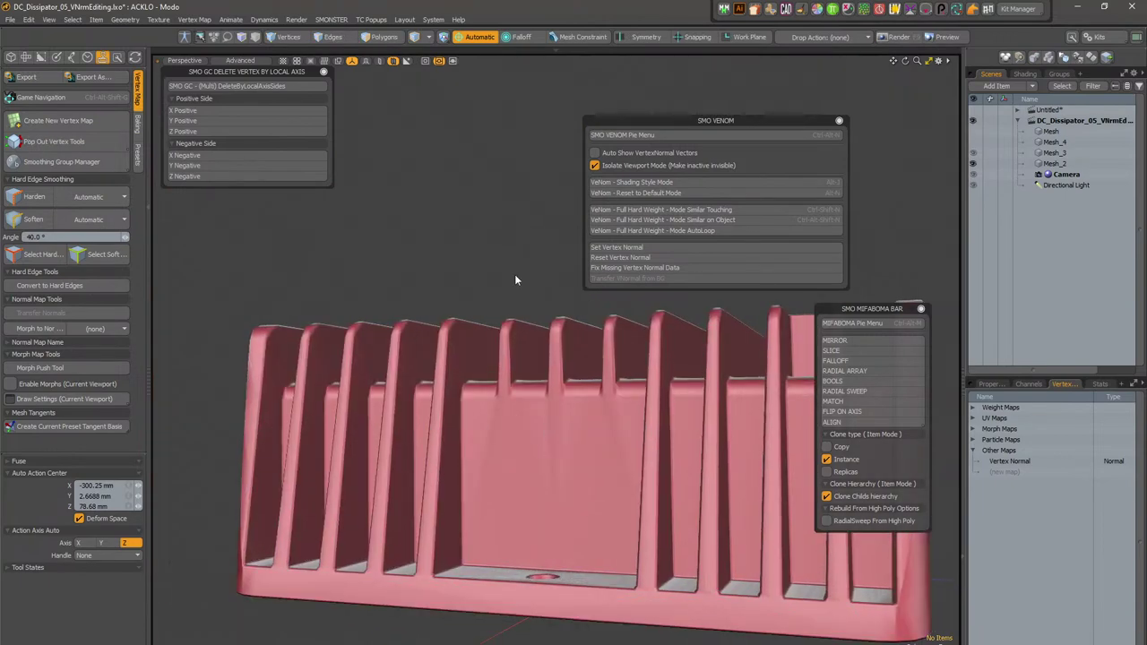
left_click_drag(523, 217, 482, 420, "alt")
left_click(983, 158)
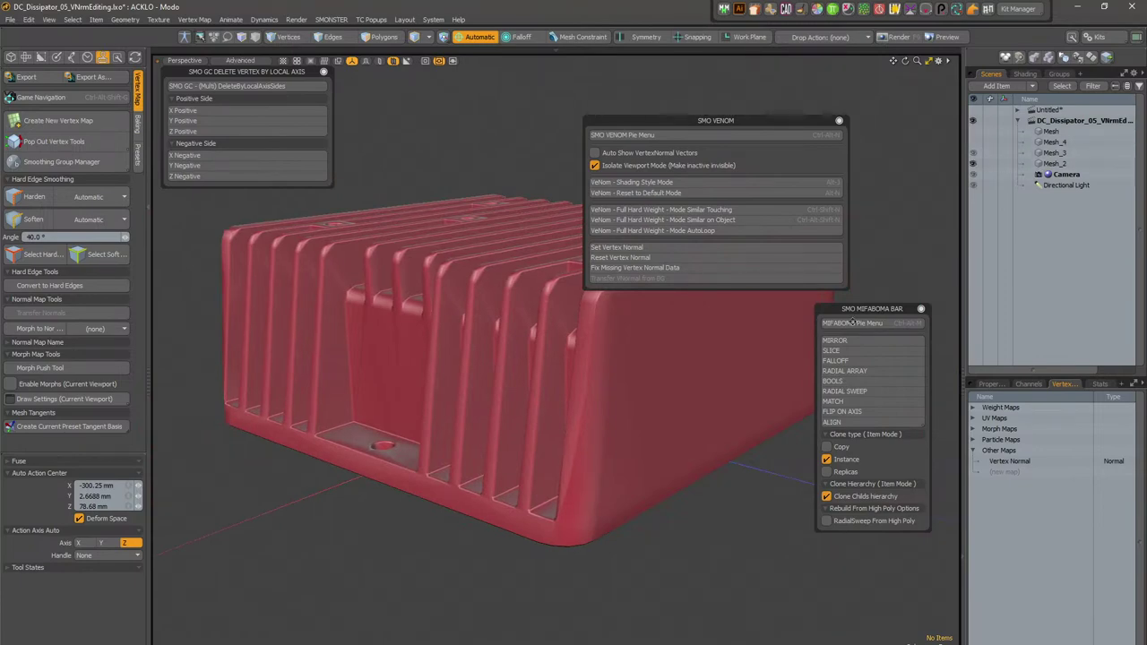
Step: Undo the isolation to bring back the clean shell Mesh_3, and select the heat sink body Mesh_2
key("ctrl+z")
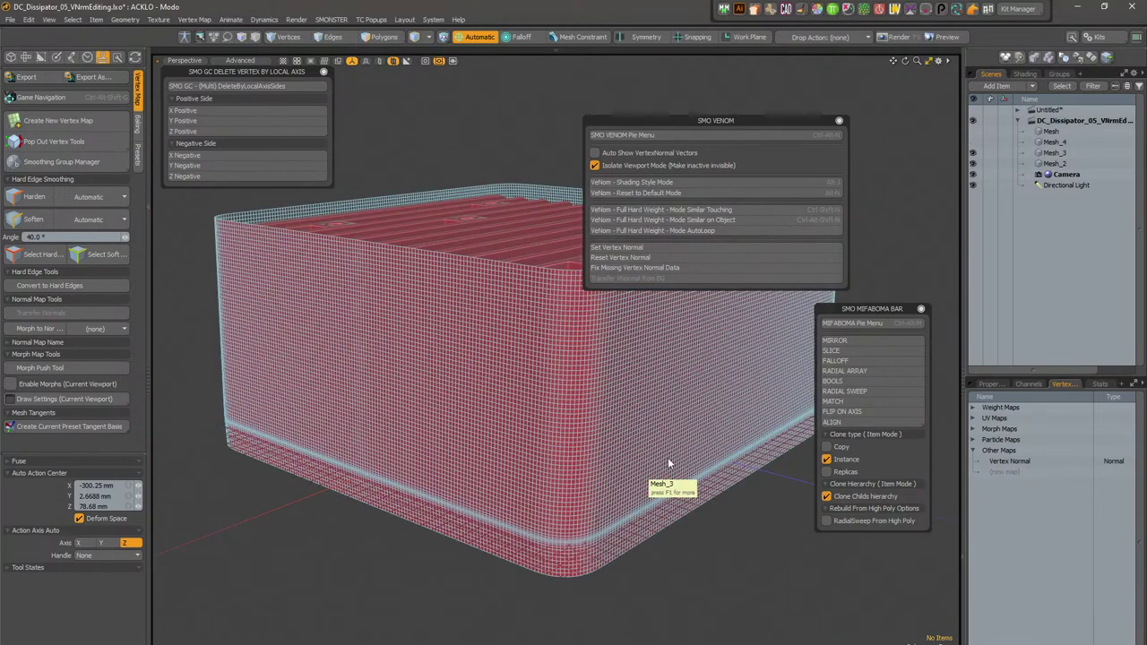
left_click_drag(666, 438, 590, 530, "alt+shift")
left_click(535, 317)
left_click_drag(605, 477, 471, 472, "alt")
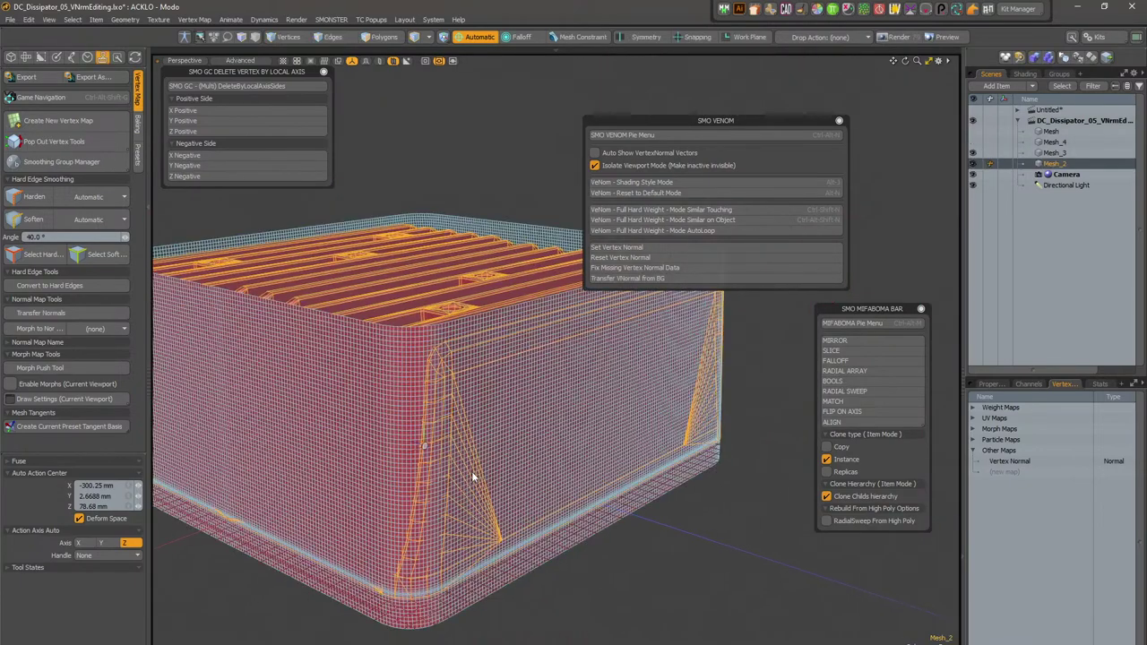
Step: Hide the inactive shell and select the flat outer side wall of the heat sink as polygons, growing the selection once
key("3")
left_click(497, 492)
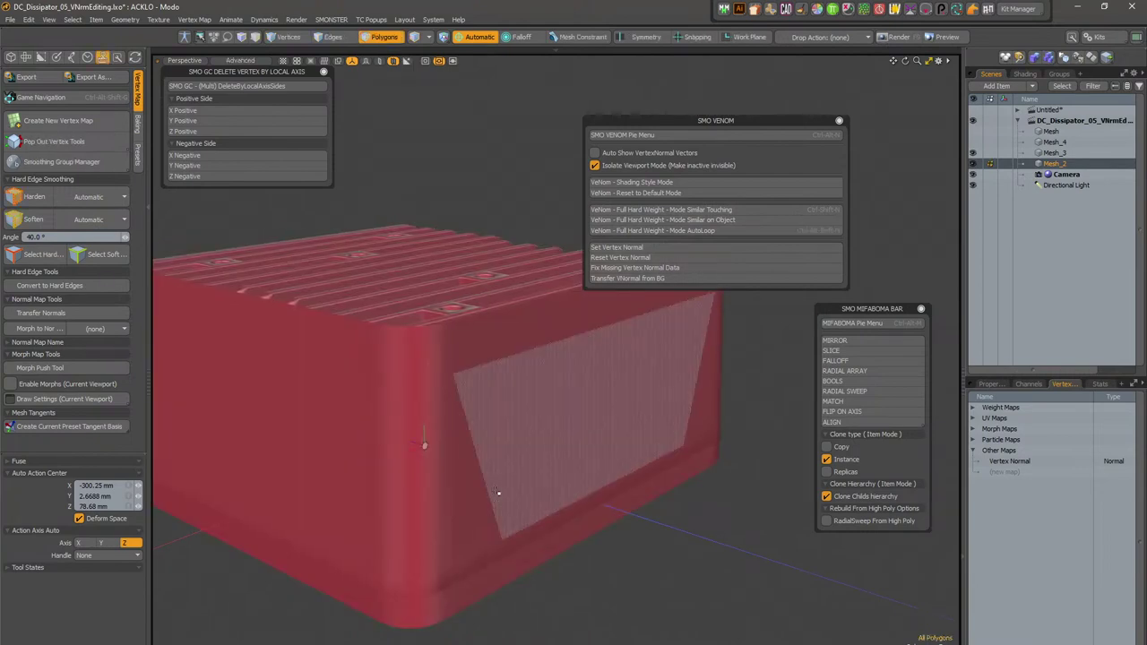
left_click(389, 192)
left_click(379, 62)
mouse_move(571, 514)
left_mouse_down("alt")
mouse_move(535, 458)
mouse_move(437, 461)
mouse_move(468, 490)
left_mouse_up("alt")
left_click_drag(504, 493, 469, 502, "alt")
left_click(534, 445)
left_click_drag(586, 481, 623, 468, "alt")
key("shift+Up")
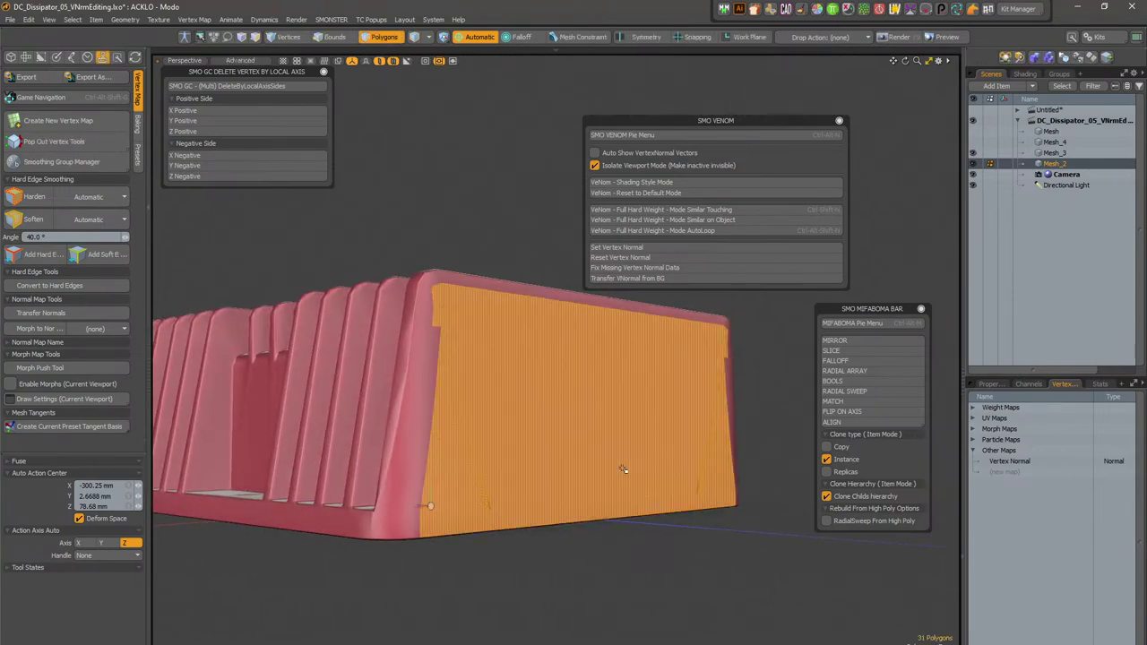
left_click_drag(623, 470, 544, 418, "alt")
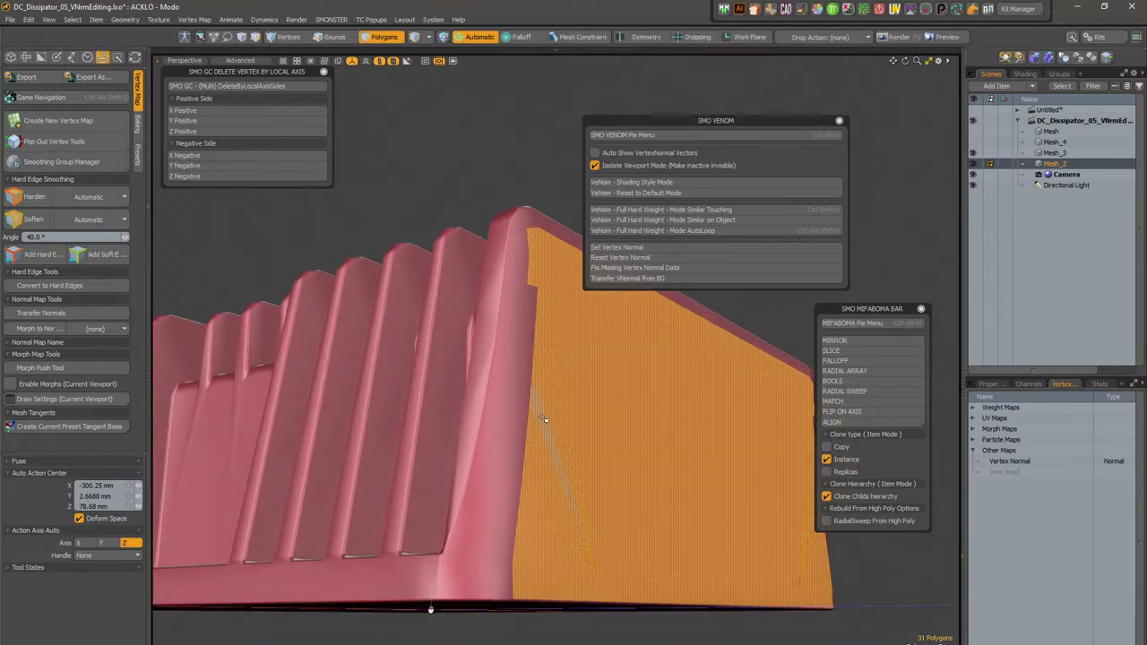
Step: Grow the polygon selection over the side wall's rounded borders and deselect the strip along its bottom edge
key("shift+Up")
left_click_drag(659, 500, 534, 524, "alt")
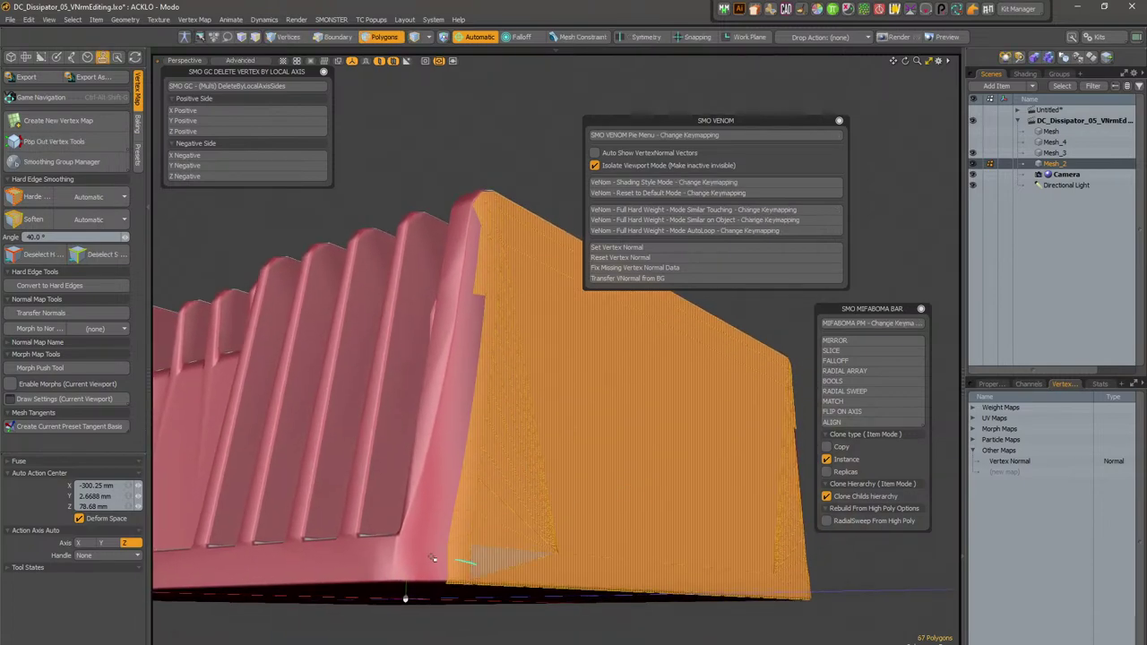
left_click_drag(645, 528, 618, 533, "alt")
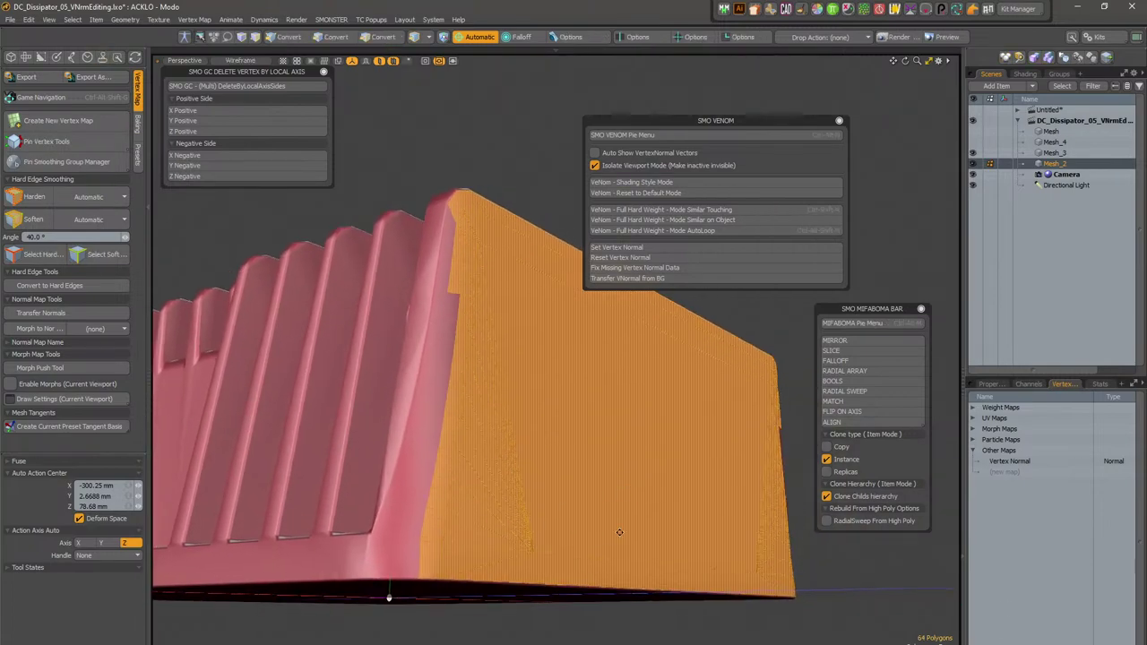
key("shift+Up")
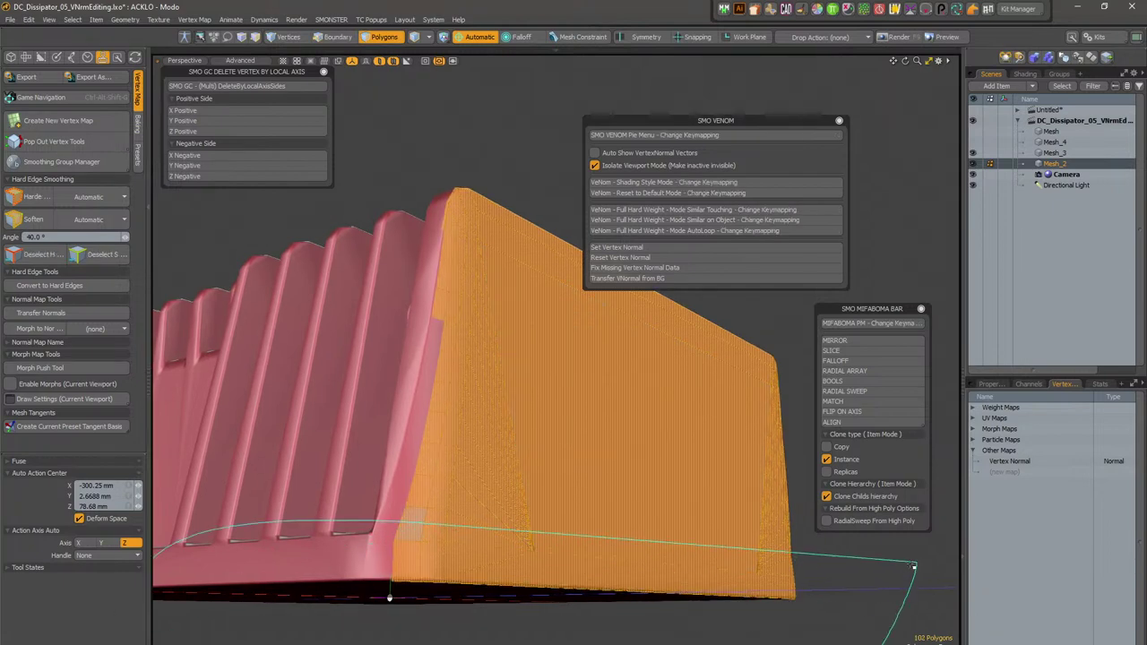
right_click_drag(900, 585, 907, 587, "ctrl")
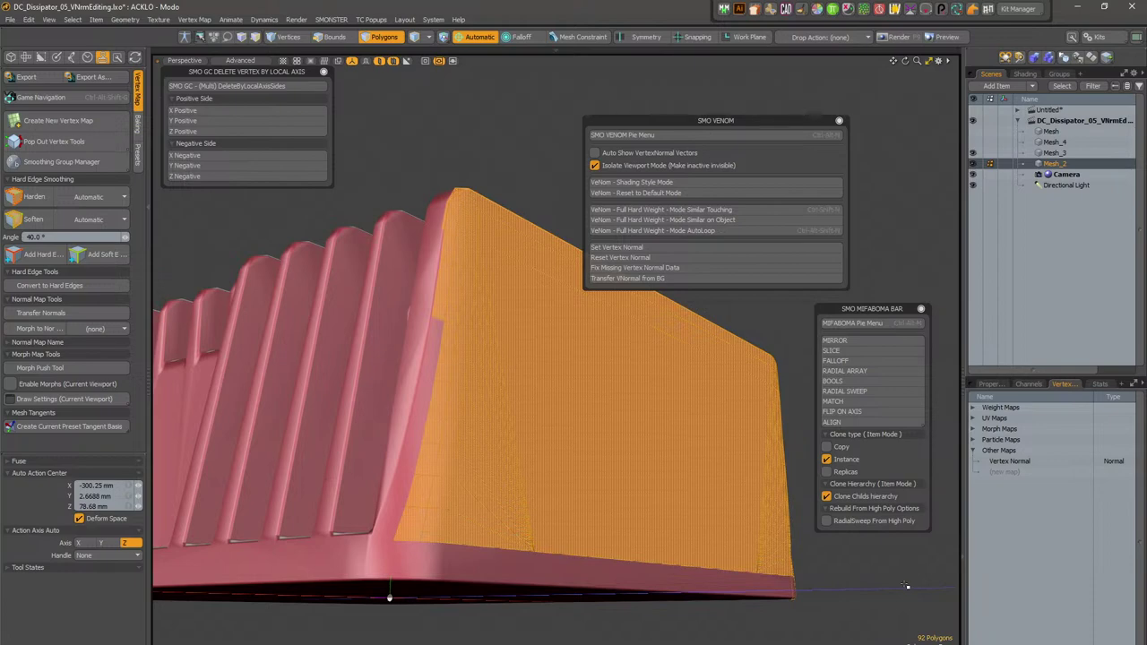
left_click_drag(741, 560, 718, 596, "alt")
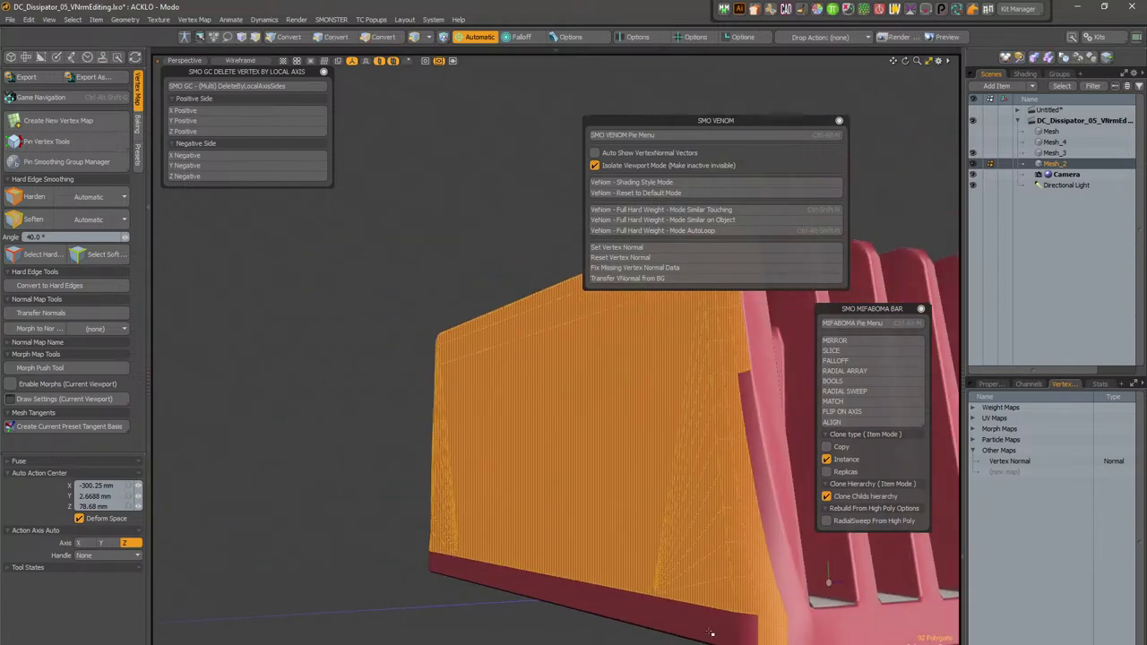
left_click_drag(896, 609, 733, 529, "alt")
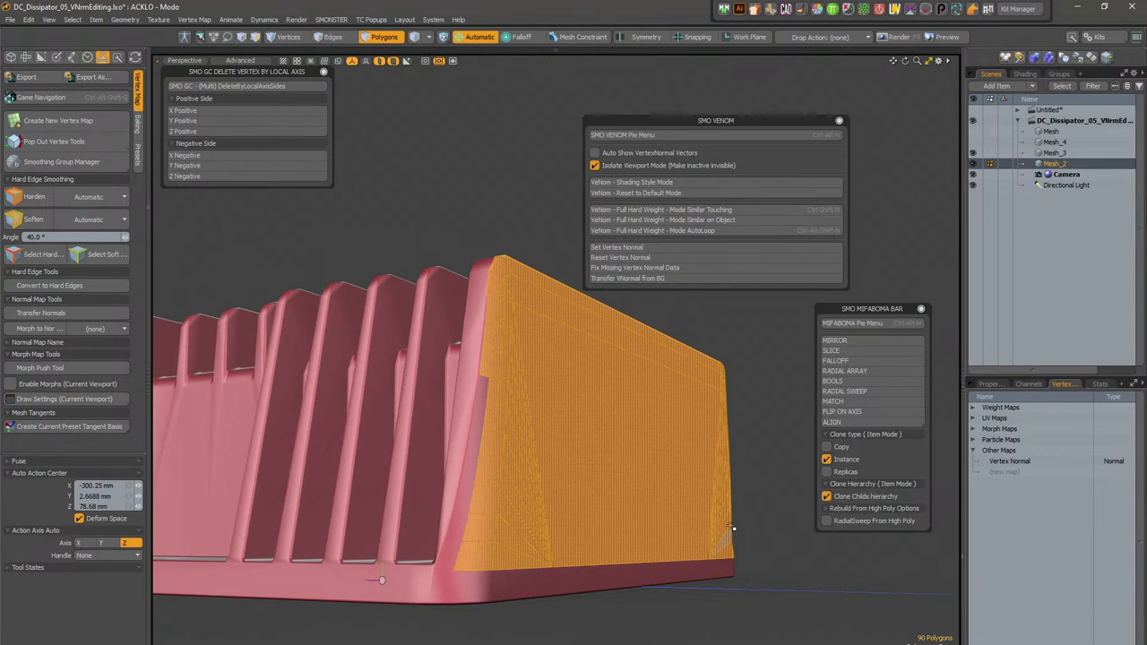
Step: Set the viewport to Texture shading with visible edges and refine the polygon selection around the side wall's rounded corners down to the base
left_click_drag(584, 327, 519, 460, "ctrl+alt")
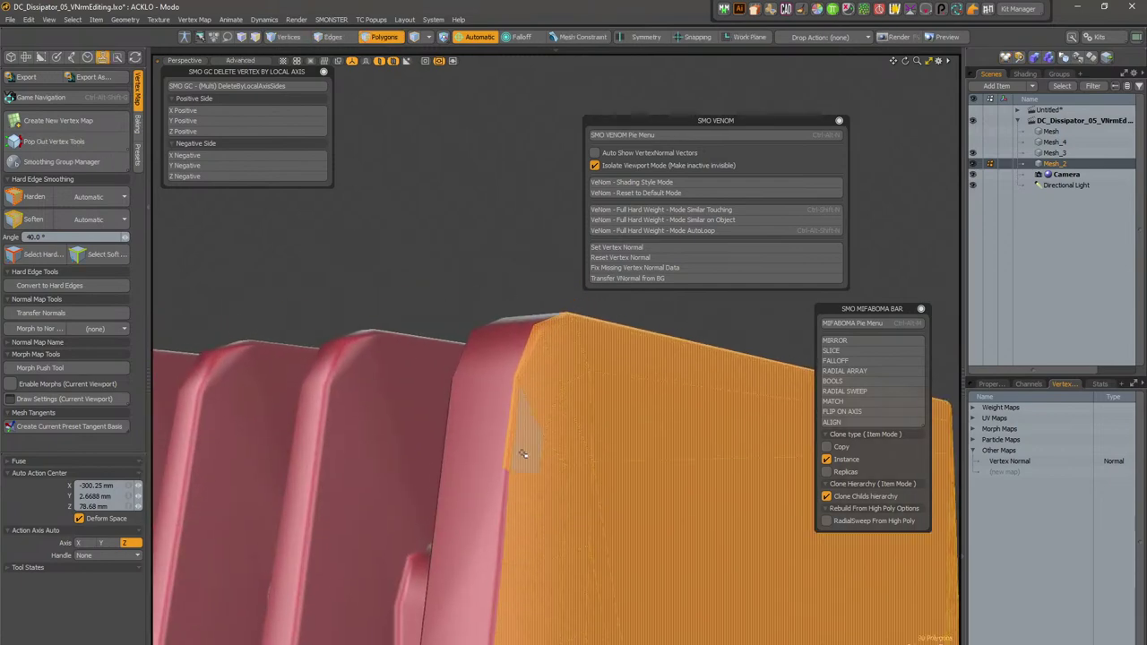
key("KP_7")
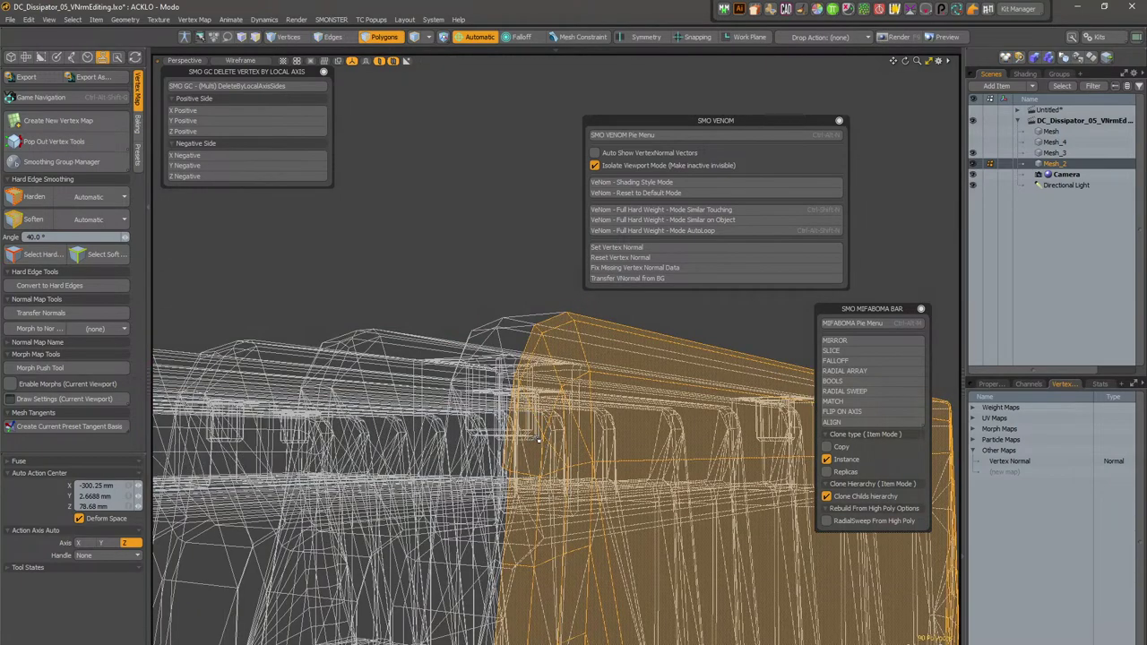
key("KP_8")
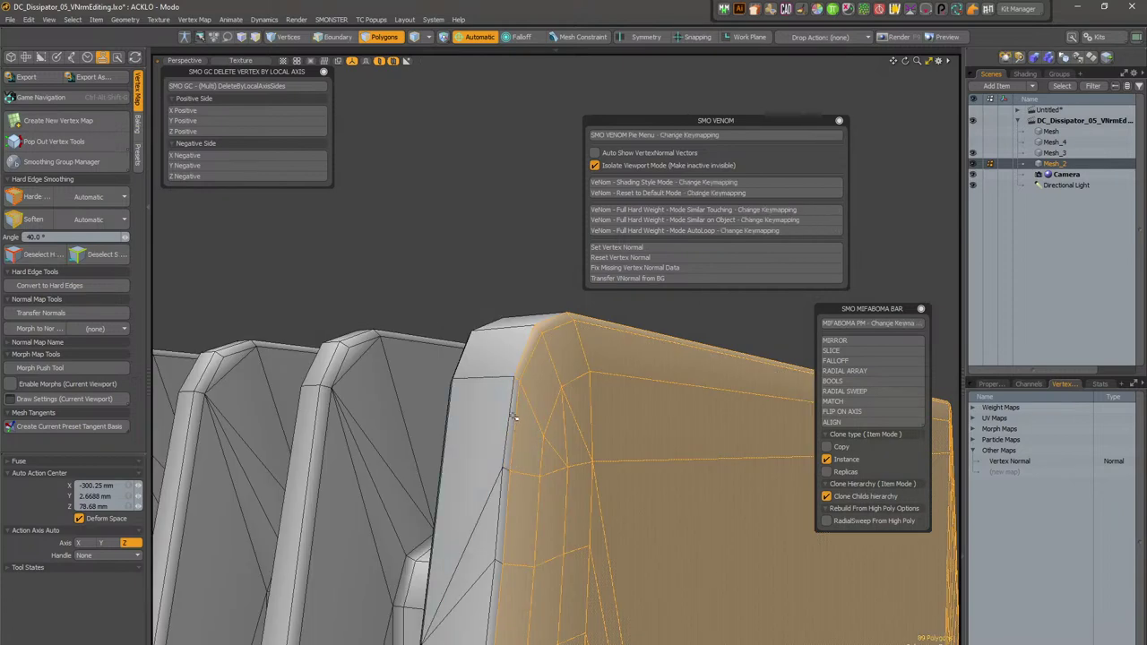
left_click_drag(547, 323, 650, 357, "alt")
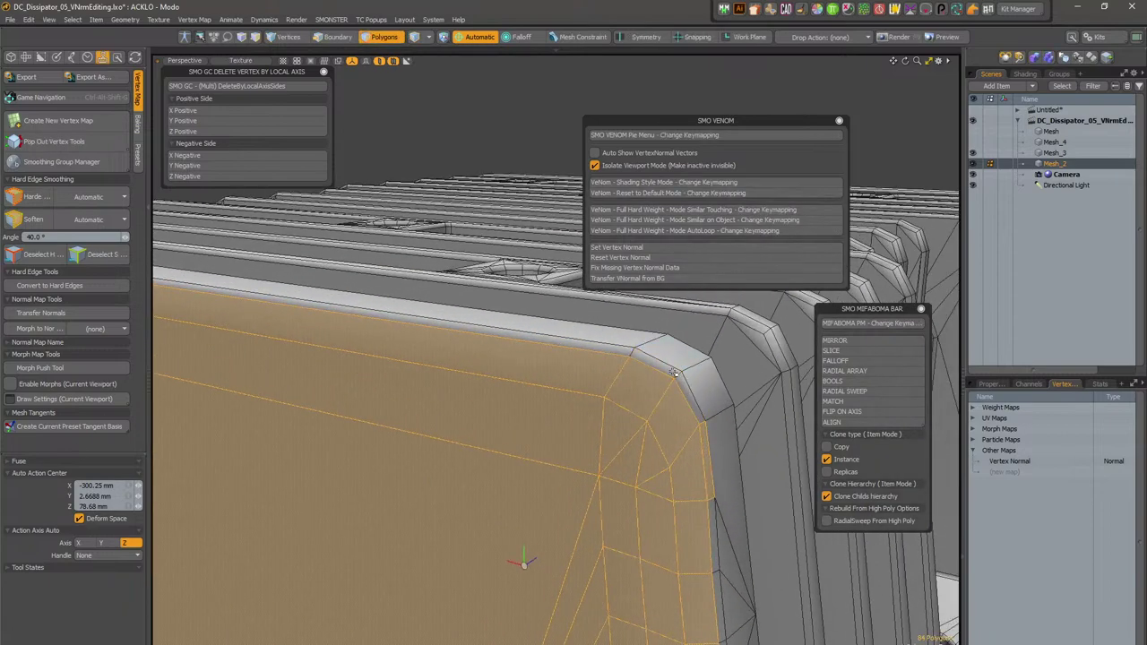
left_click_drag(703, 435, 619, 306, "alt")
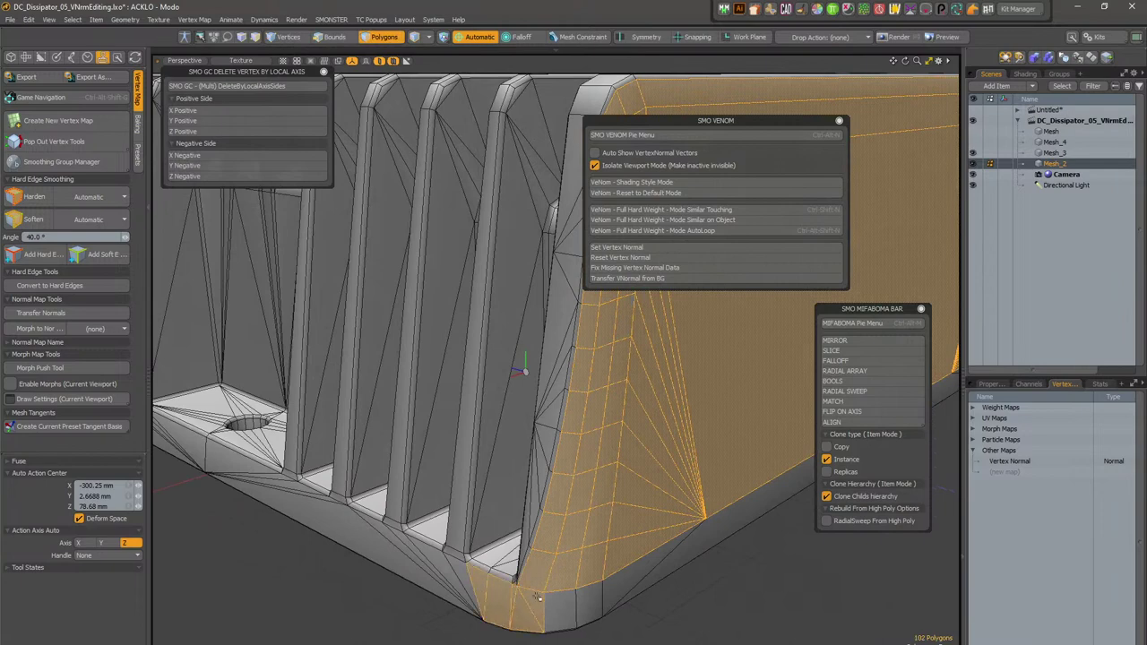
left_click_drag(475, 586, 553, 550, "alt")
left_click_drag(519, 602, 403, 517, "alt")
left_click_drag(404, 517, 599, 505, "alt")
Step: Convert the polygon selection to vertices, redisplay the inactive shell and compare the corner vertices with the shell's surface
key("alt+1")
left_click(388, 69)
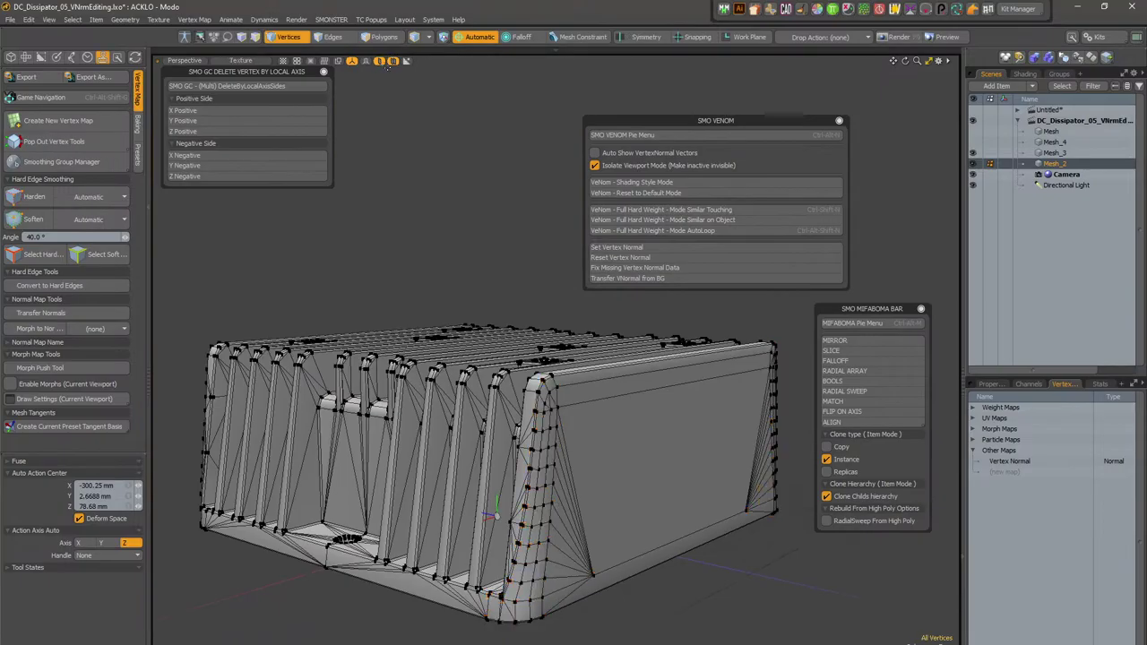
key("ctrl+z")
left_click(383, 62)
left_click_drag(492, 381, 437, 373, "alt")
scroll(492, 365, "up", 8)
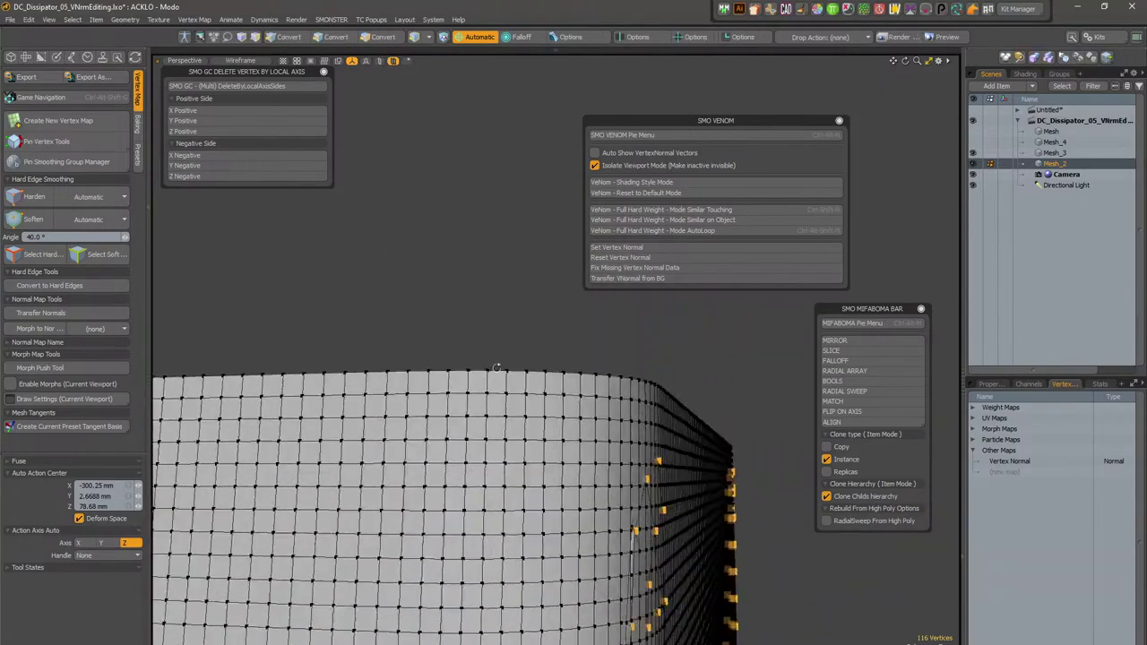
scroll(492, 365, "up", 4)
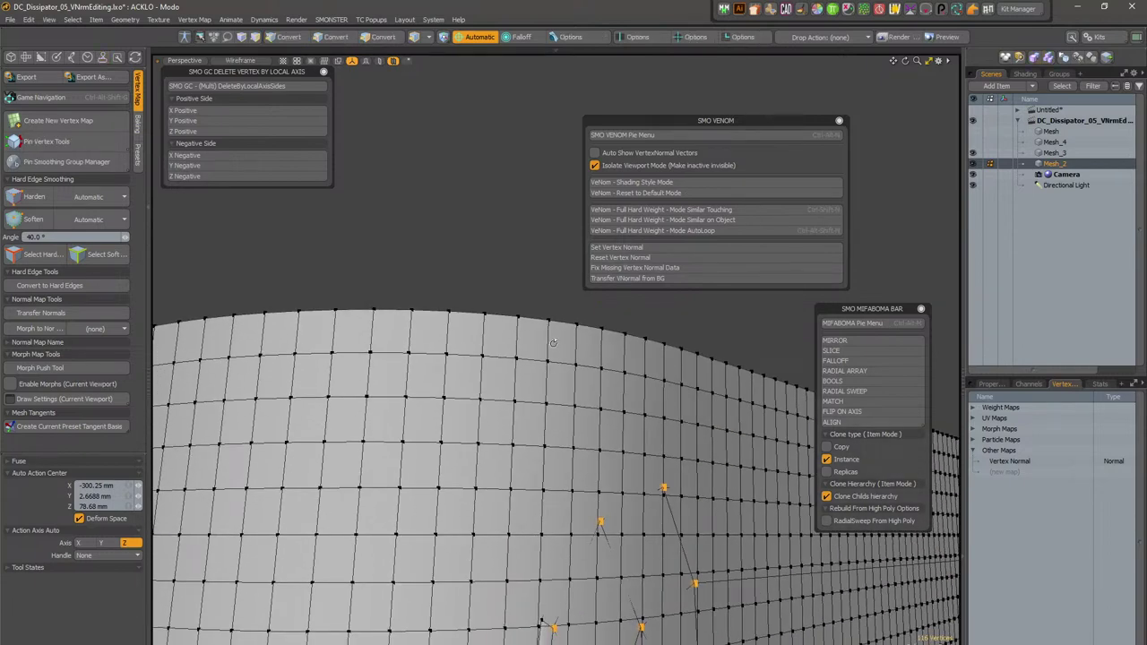
scroll(562, 339, "down", 10)
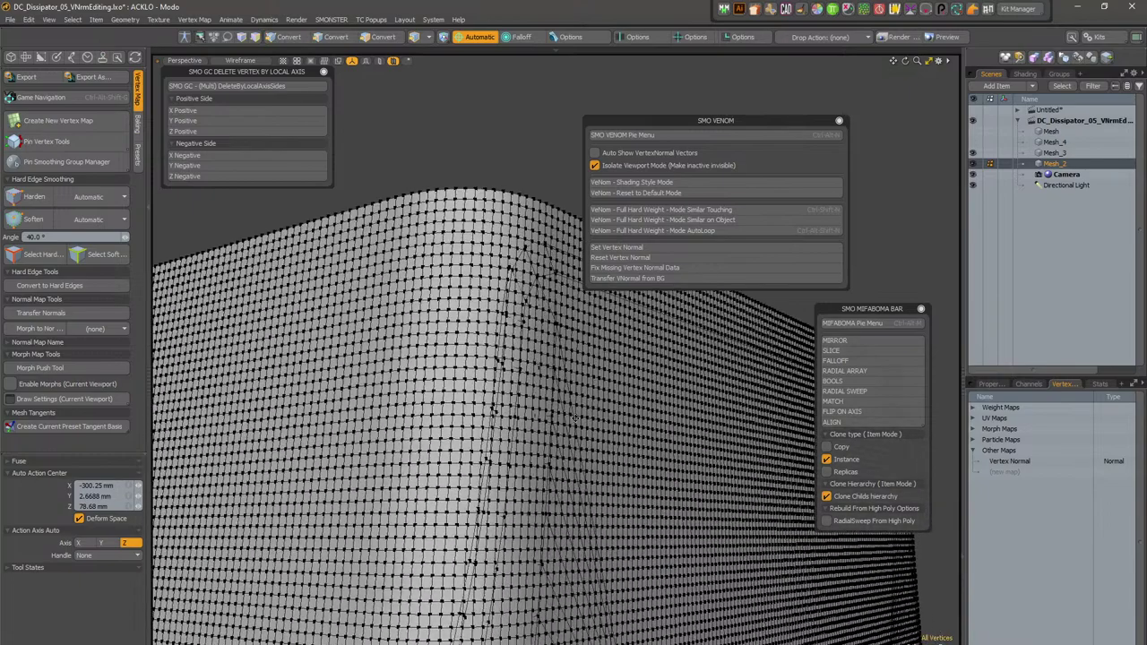
Step: Select the shell Mesh_3 and its Vertex Normal map, then hide Mesh_3
key("5")
left_click(529, 334)
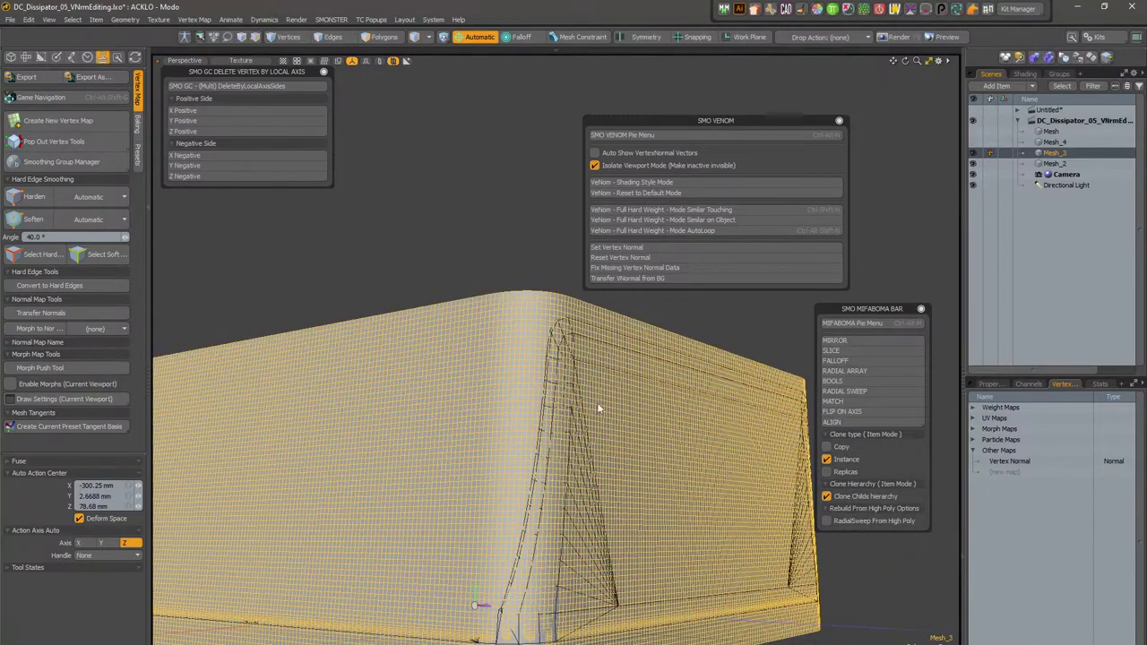
left_click_drag(583, 389, 735, 461, "alt")
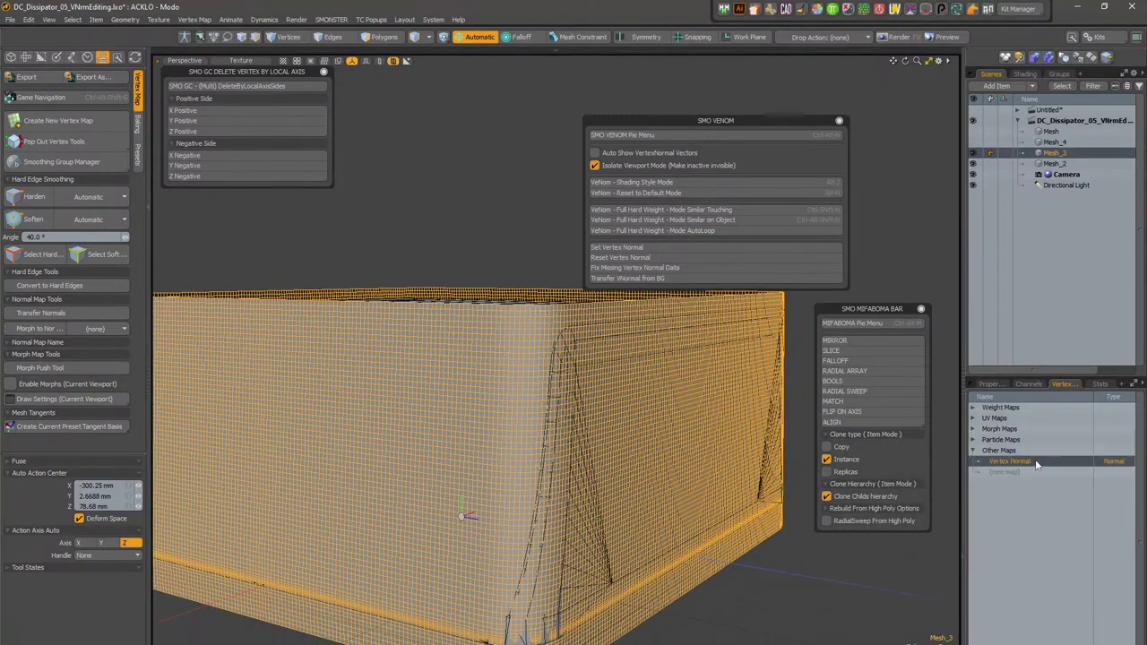
left_click(975, 153)
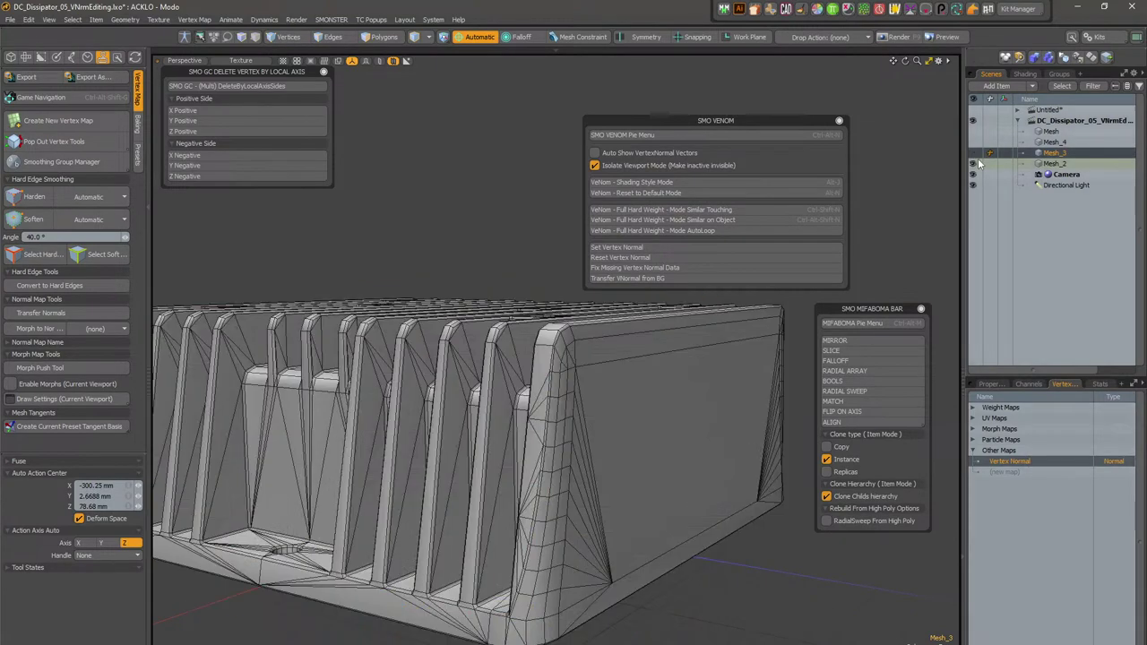
Step: Examine the shading of the heat sink's side wall, fins and screw hole without the shell
left_click(607, 498)
left_click_drag(607, 498, 588, 488, "alt")
key("ctrl+3")
left_click(702, 489)
left_click(643, 617)
left_click_drag(642, 617, 554, 399, "alt")
key("3")
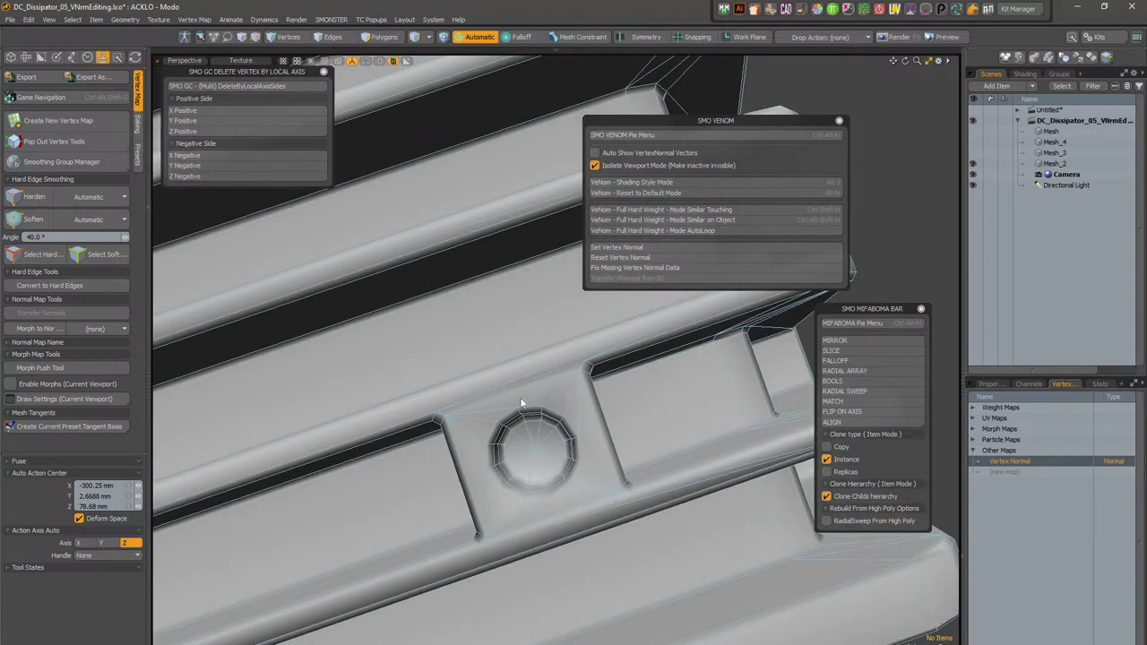
Step: Reset the viewport to the default VeNom mode, select all polygons of Mesh_2 and open the material assignment for them
key("alt+n")
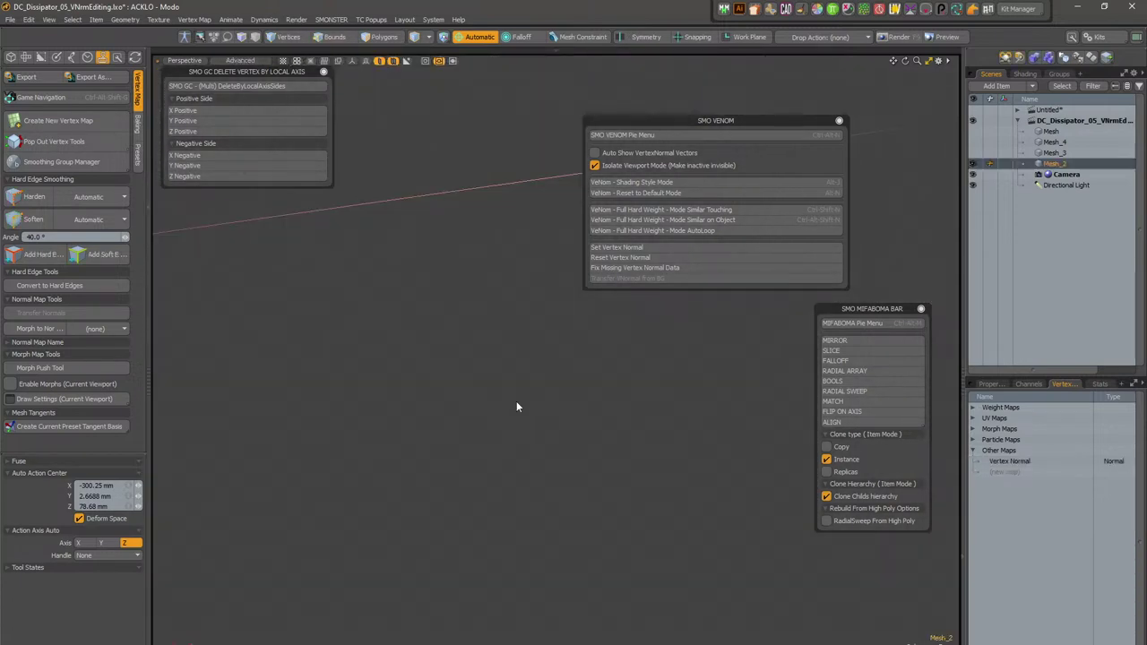
key("a")
left_click_drag(497, 373, 410, 314, "alt")
key("3")
key("5")
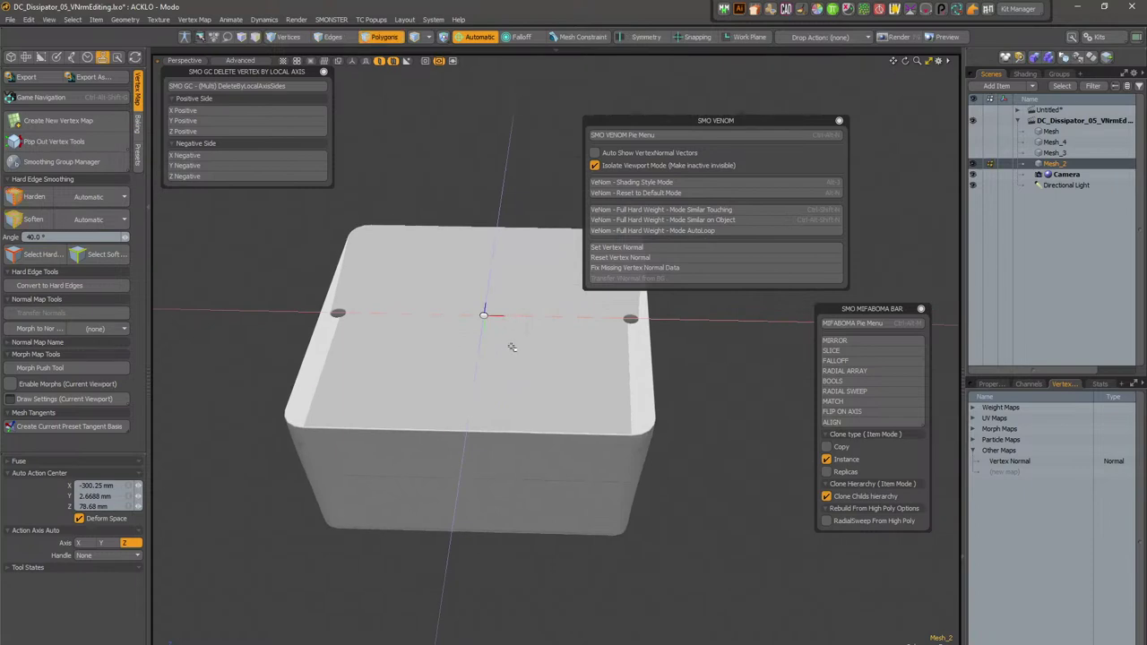
double_click(545, 352)
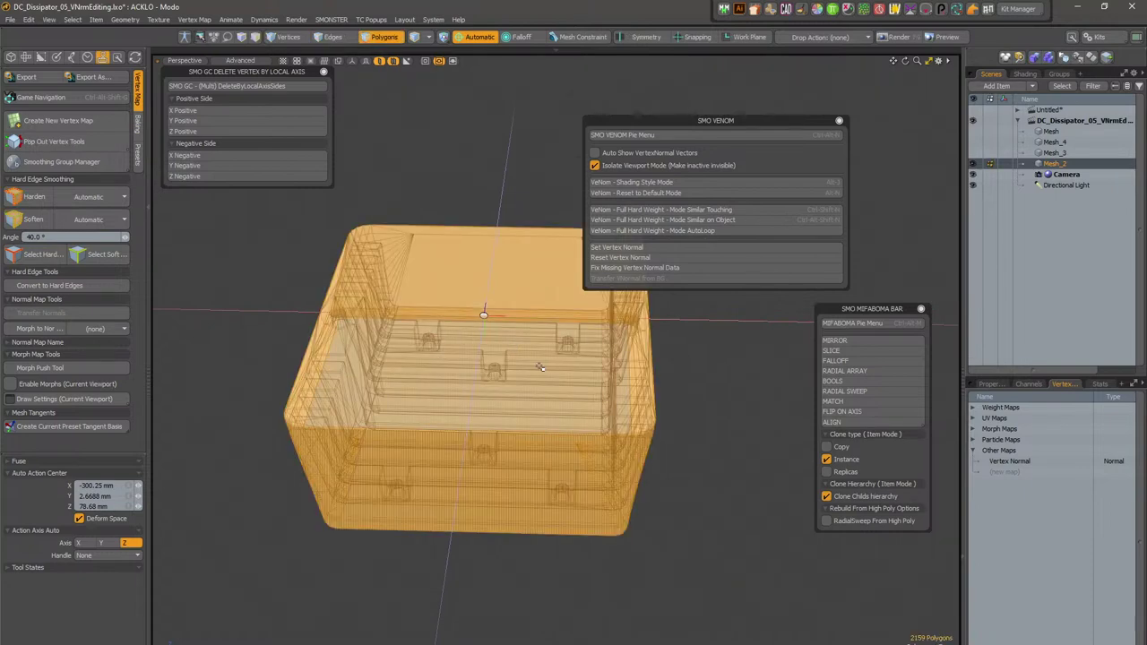
key("m")
left_click(507, 417)
left_click(678, 404)
Step: Examine the heat sink's fins and screw bosses in item mode, with the VeNom shading reset to default
mouse_move(404, 337)
left_mouse_down("alt")
mouse_move(398, 484)
mouse_move(502, 537)
mouse_move(581, 618)
mouse_move(566, 633)
mouse_move(594, 538)
mouse_move(594, 551)
left_mouse_up("alt")
left_click_drag(599, 476, 361, 516, "alt+shift")
scroll(455, 443, "up", 4)
left_click_drag(455, 442, 461, 508, "alt")
left_click_drag(482, 368, 552, 565, "alt")
key("5")
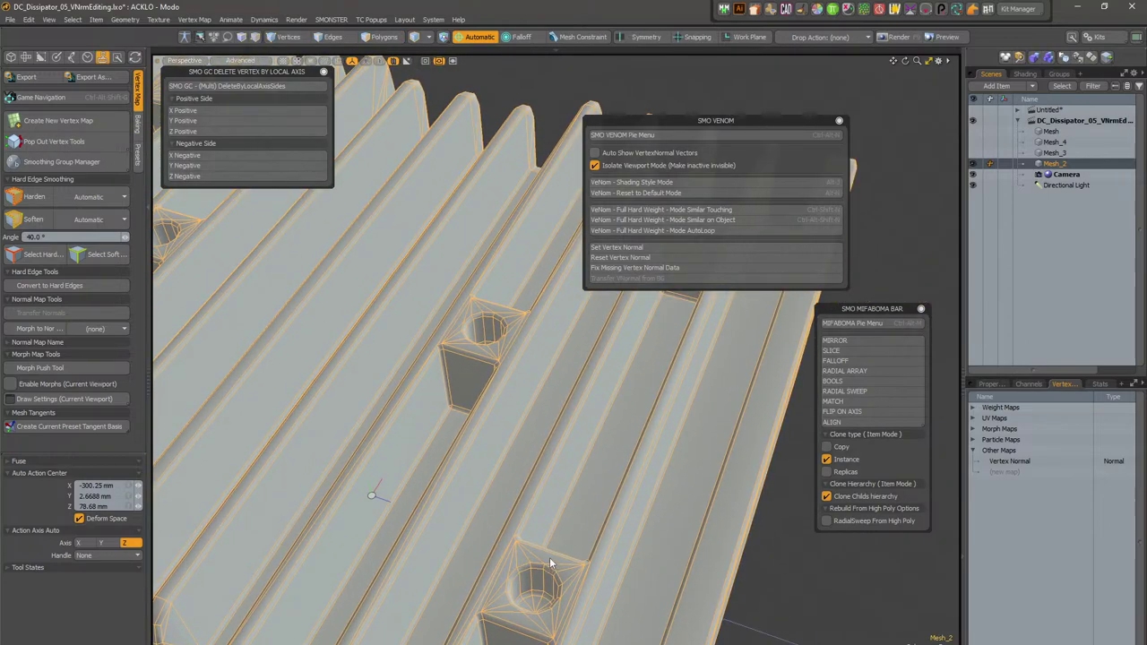
key("alt+n")
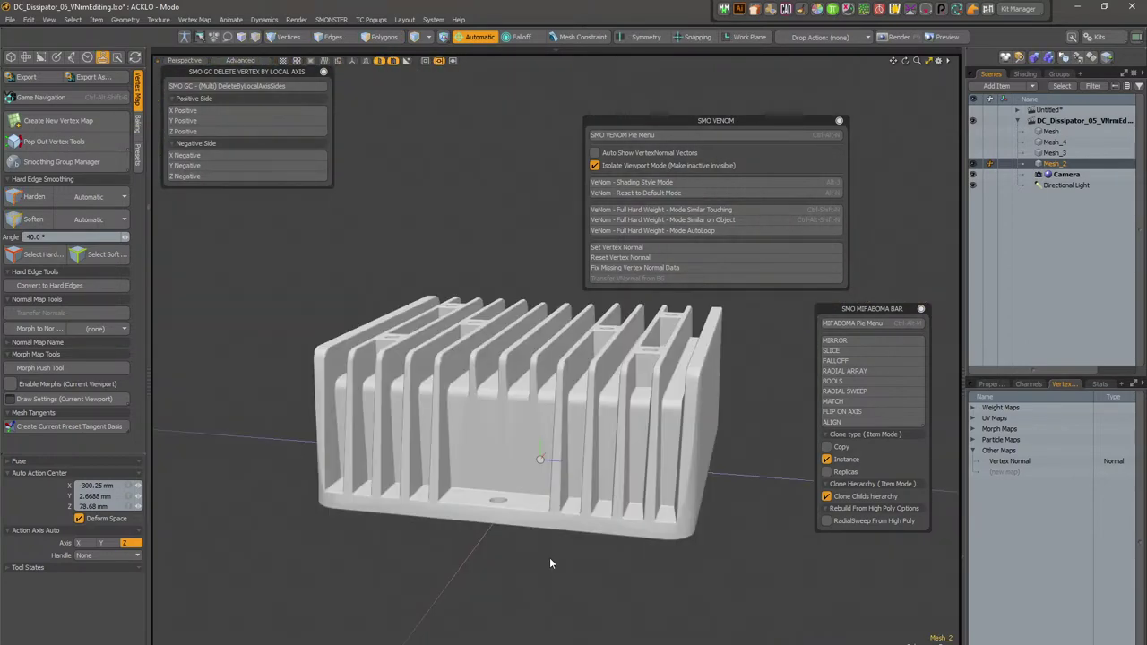
left_click_drag(550, 558, 562, 465, "alt")
scroll(566, 426, "down", 5, "alt")
scroll(565, 426, "up", 5, "alt")
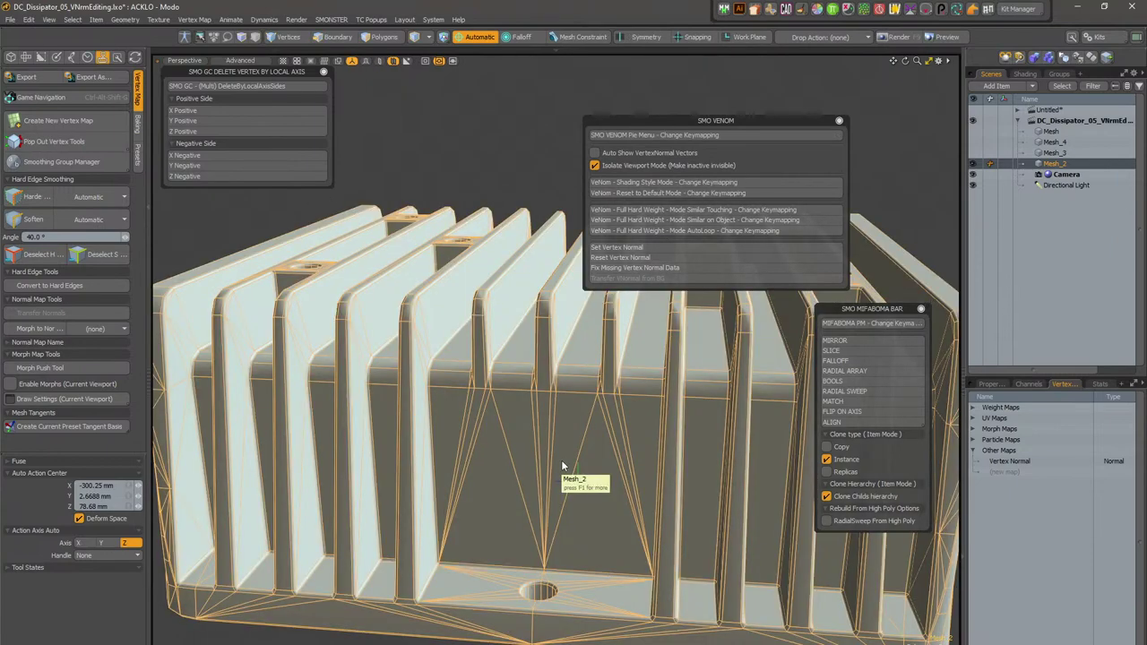
Step: Switch the viewport to the red matcap-like shading, deselect Mesh_2 and examine the fins and the recessed front wall
left_click(562, 465)
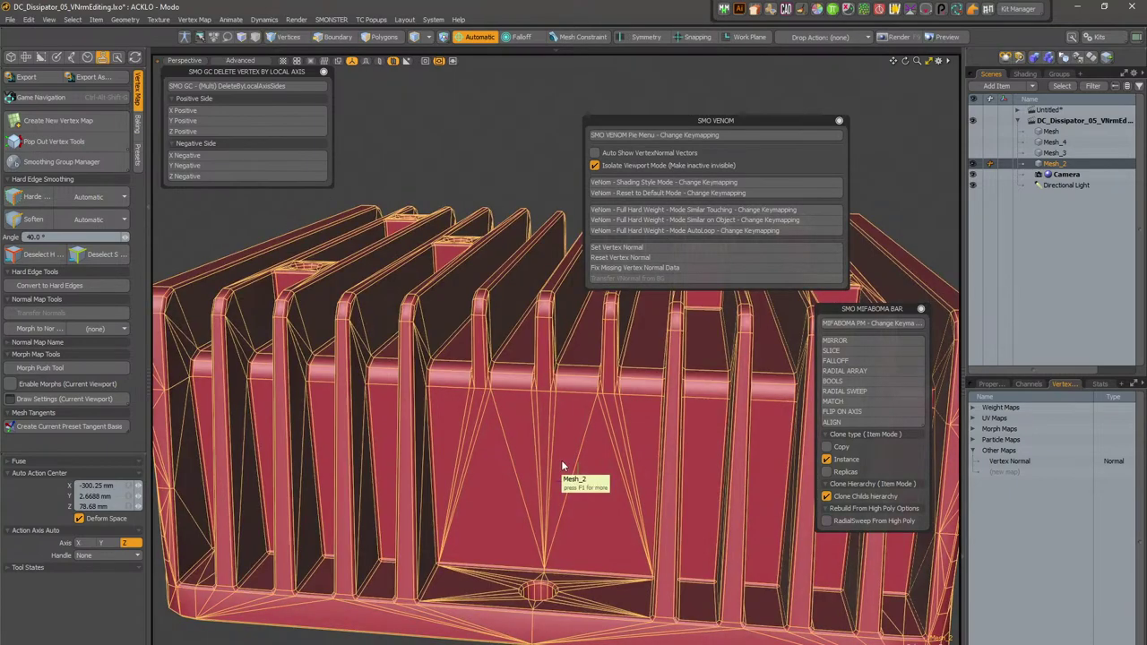
left_click_drag(562, 466, 568, 479, "alt")
scroll(574, 481, "down", 6)
left_click_drag(671, 492, 587, 448, "alt")
scroll(643, 496, "up", 5)
scroll(587, 453, "up", 2)
key("Escape")
scroll(594, 464, "down", 3)
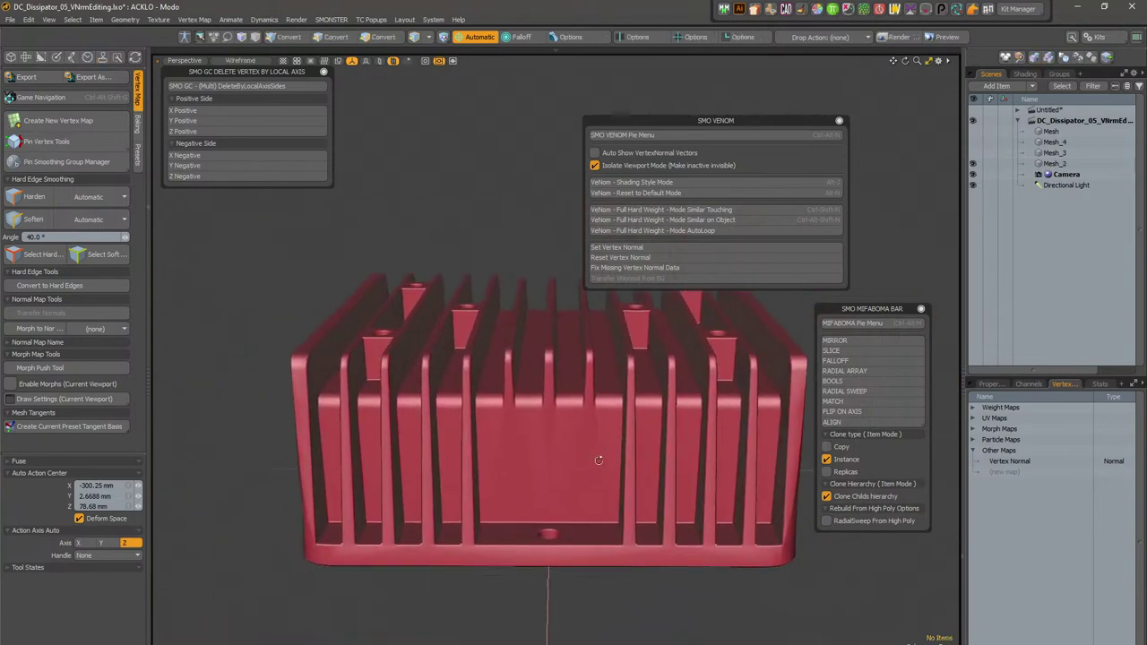
scroll(509, 472, "up", 4)
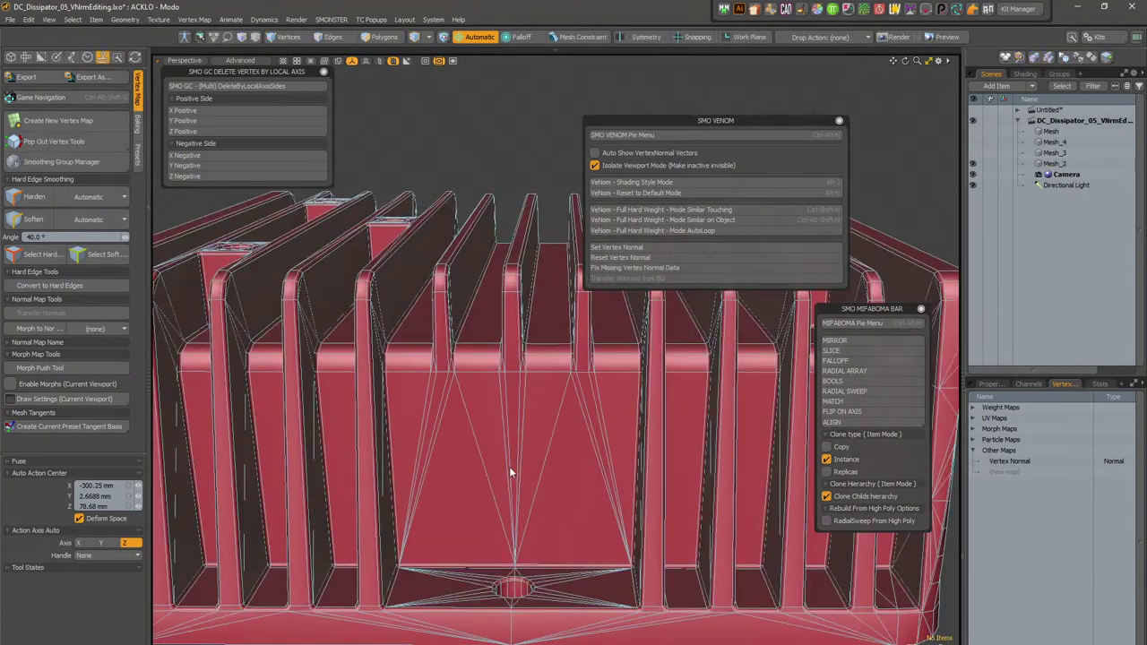
Step: Select two adjacent wall polygons inside Mesh_2's screw hole and apply VeNom's Full Hard Weight in AutoLoop mode
left_click(579, 464)
mouse_move(581, 461)
left_mouse_down("alt")
mouse_move(370, 489)
mouse_move(655, 445)
left_mouse_up("alt")
scroll(618, 501, "up", 4)
scroll(706, 477, "up", 6)
left_click_drag(706, 475, 638, 471, "alt")
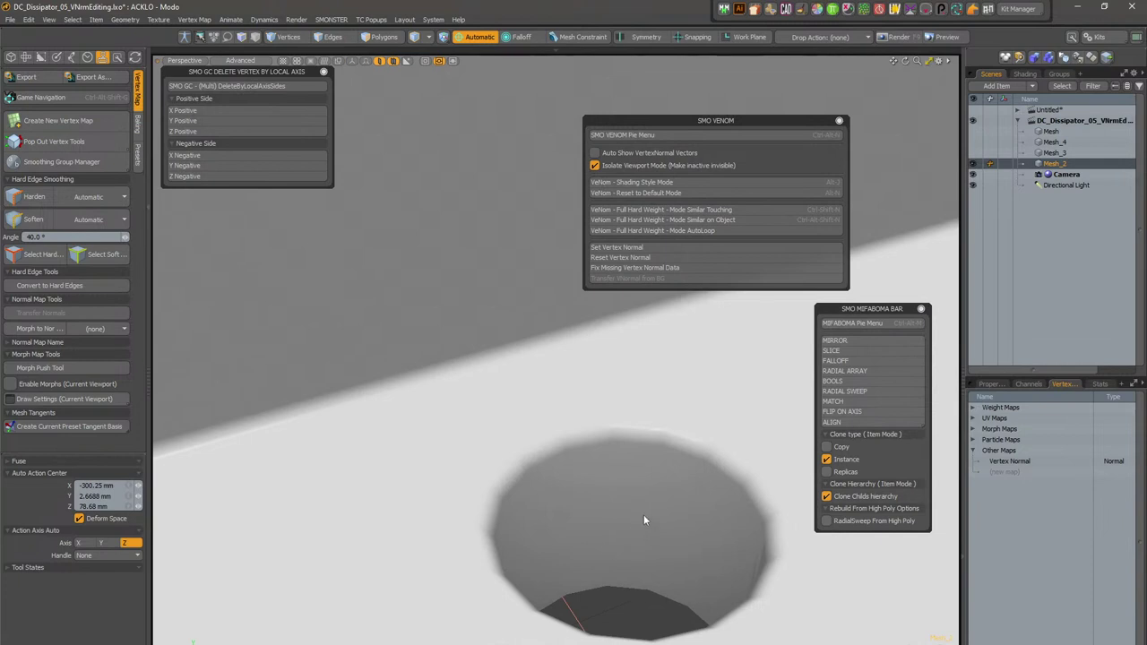
key("3")
left_click_drag(631, 500, 587, 507)
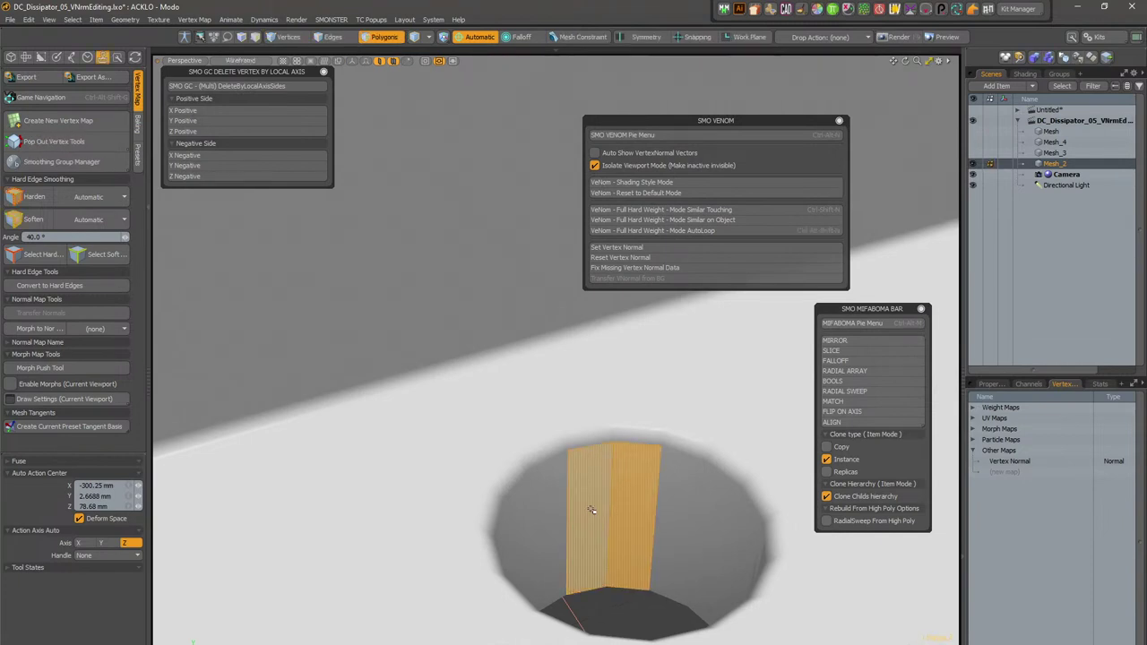
key("ctrl+alt+shift+n")
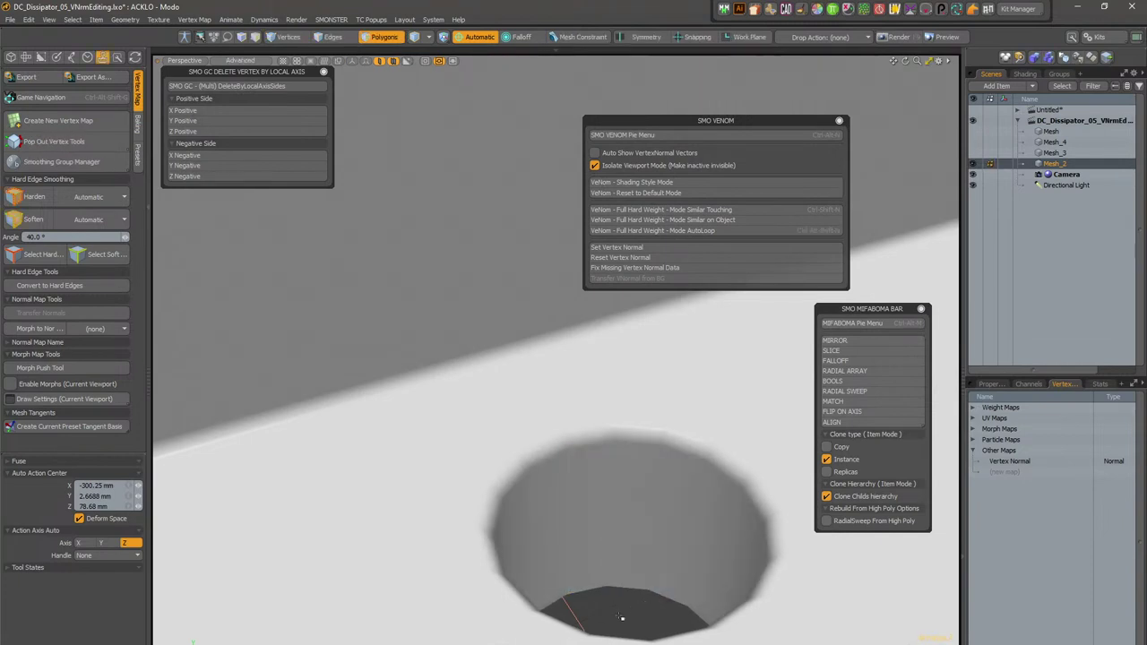
Step: Check the screw hole's shading in item mode and undo the hard-weight operation
key("5")
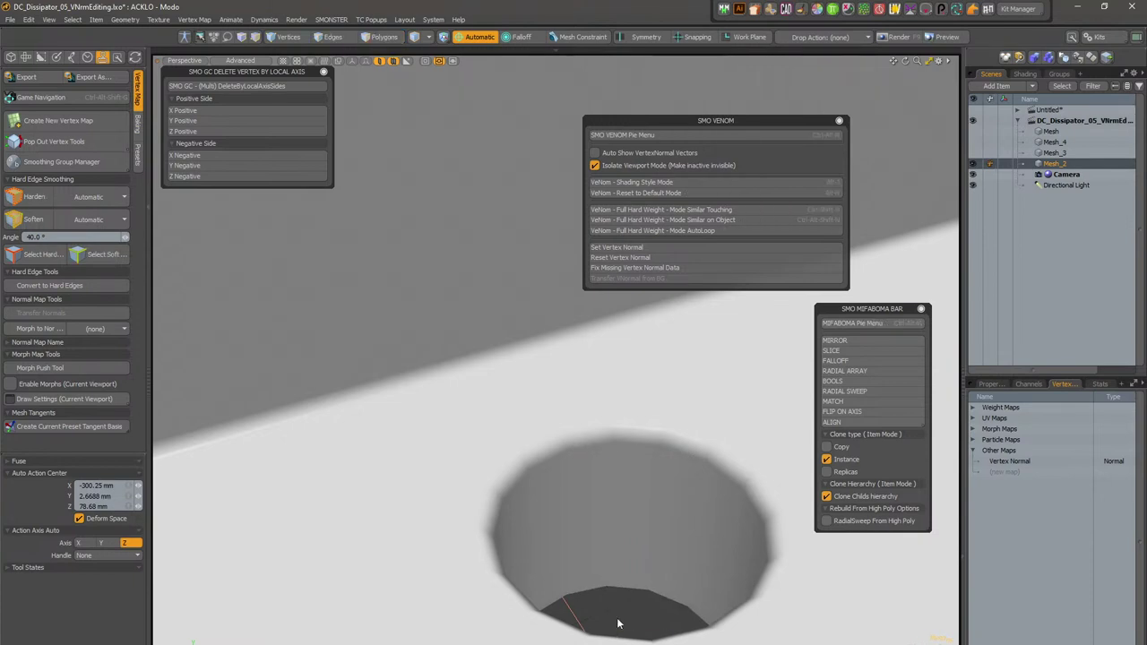
key("3")
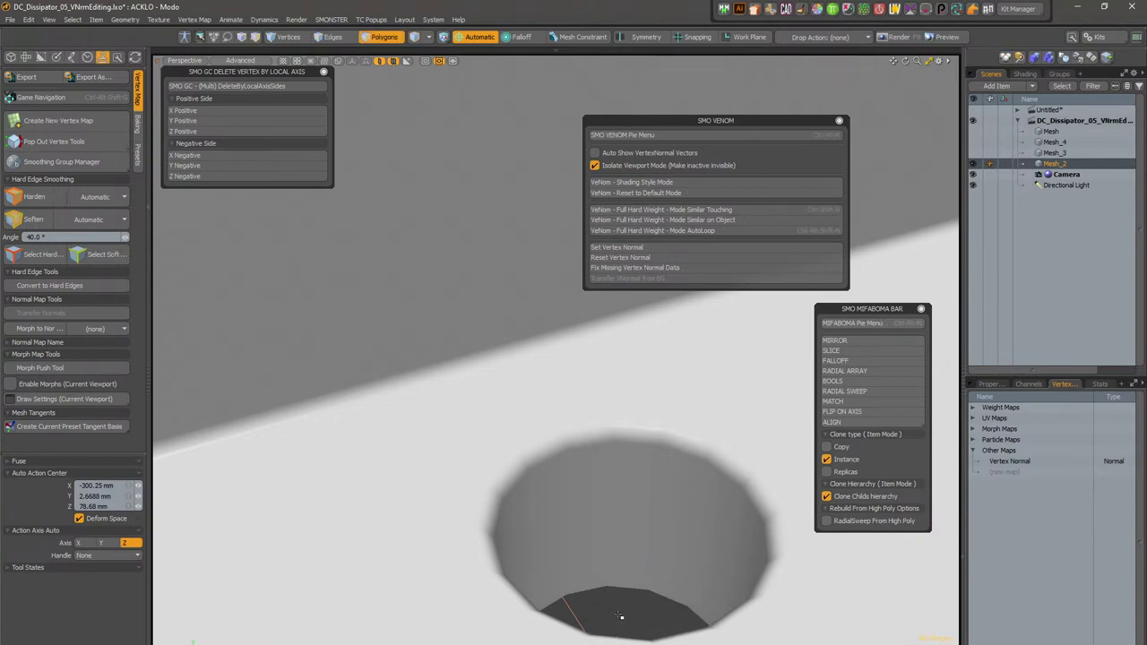
key("ctrl+z")
key("ctrl+z")
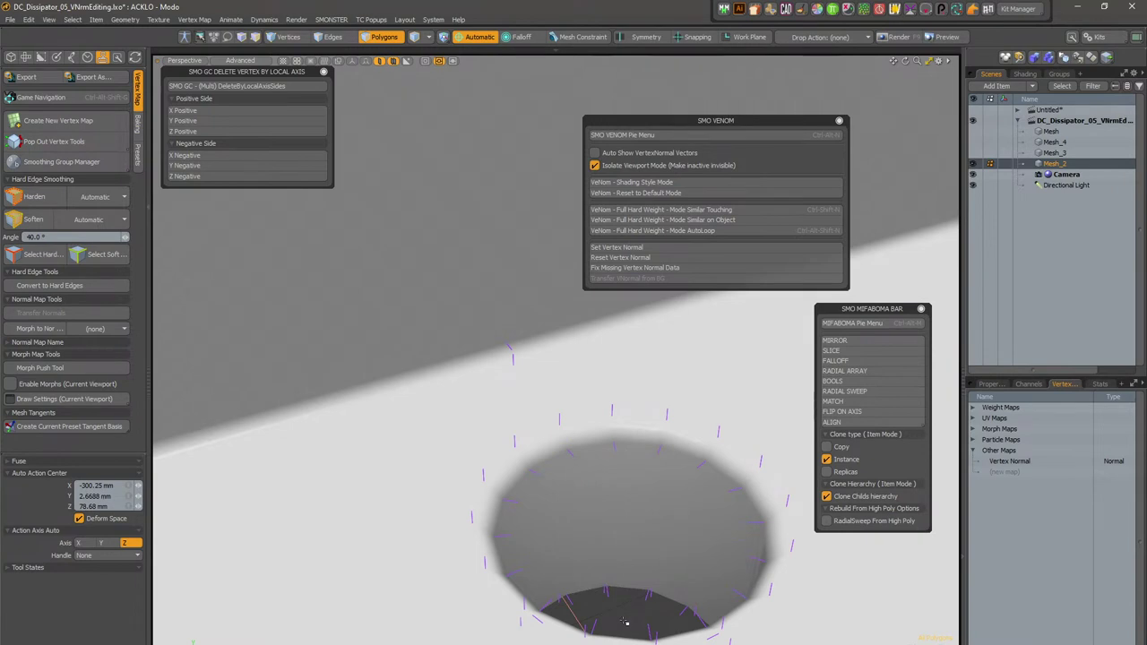
Step: Select the screw hole's complete wall loop, hide all other polygons of Mesh_2 and show the wall in the Right view
left_click_drag(624, 521, 590, 509)
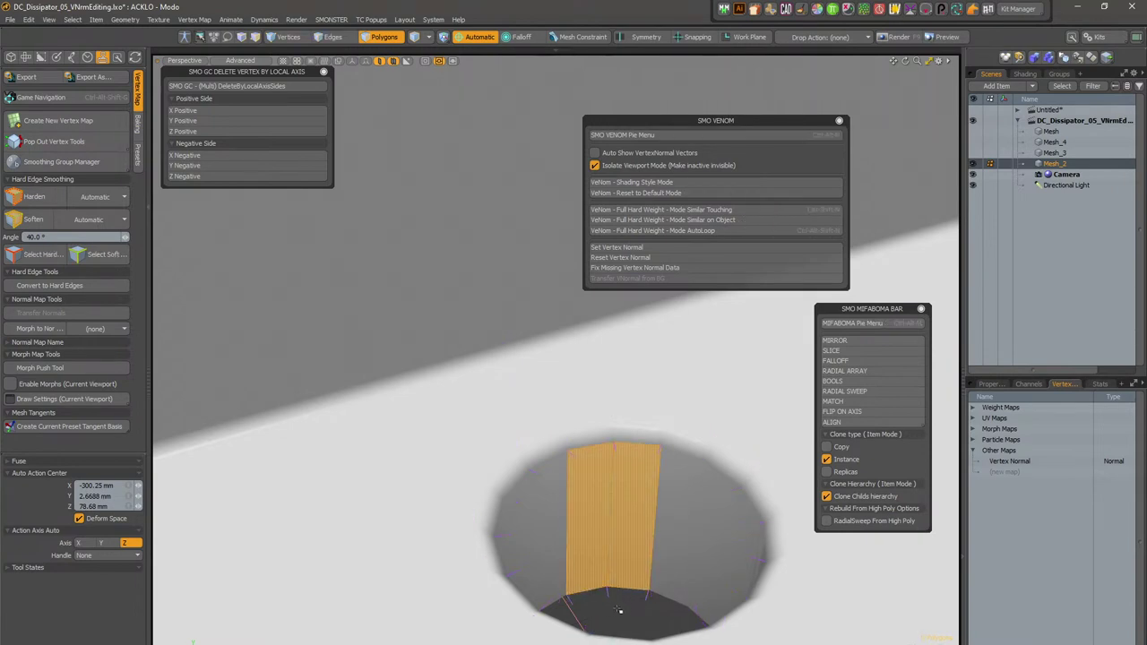
left_click_drag(674, 530, 562, 514)
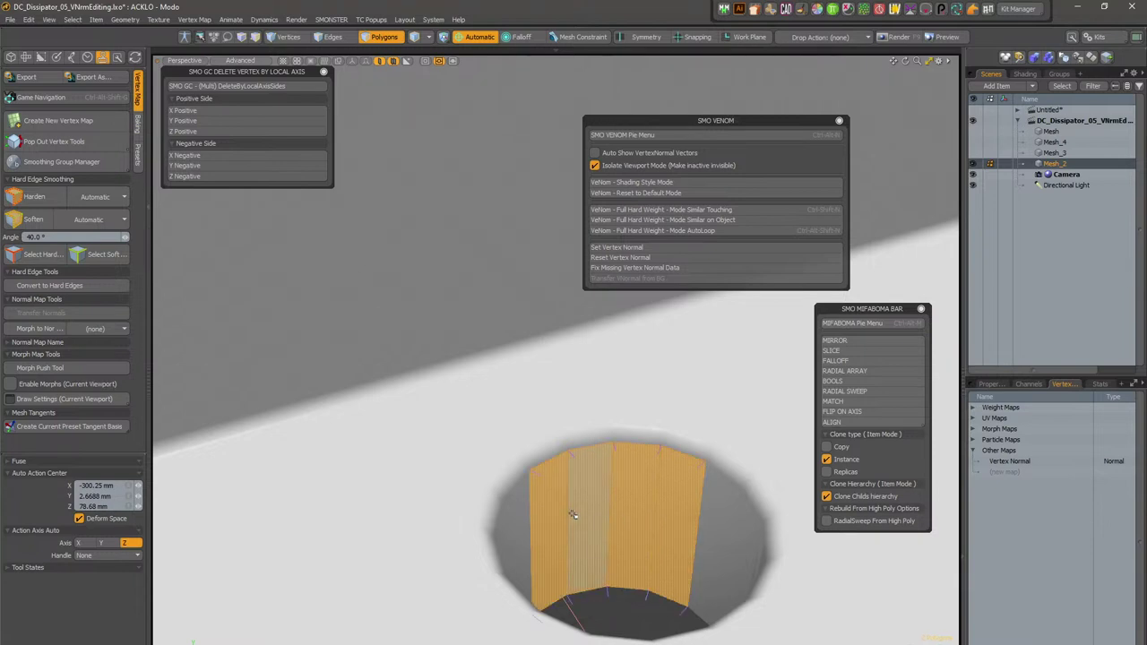
key("l")
key("shift+h")
key("ctrl+space")
left_click(635, 513)
left_click_drag(580, 538, 543, 325, "alt")
scroll(543, 326, "down", 3, "alt")
left_click_drag(570, 404, 543, 397, "alt")
scroll(543, 397, "up", 3, "alt")
key("KP_4")
left_click_drag(701, 421, 663, 426, "alt")
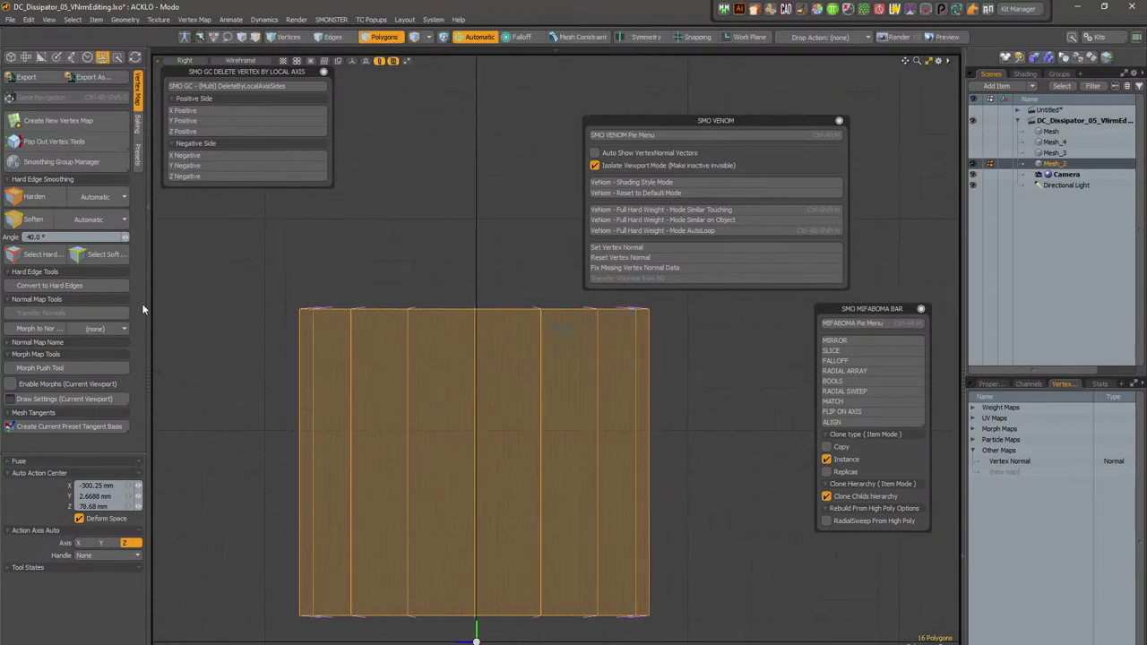
left_click(48, 19)
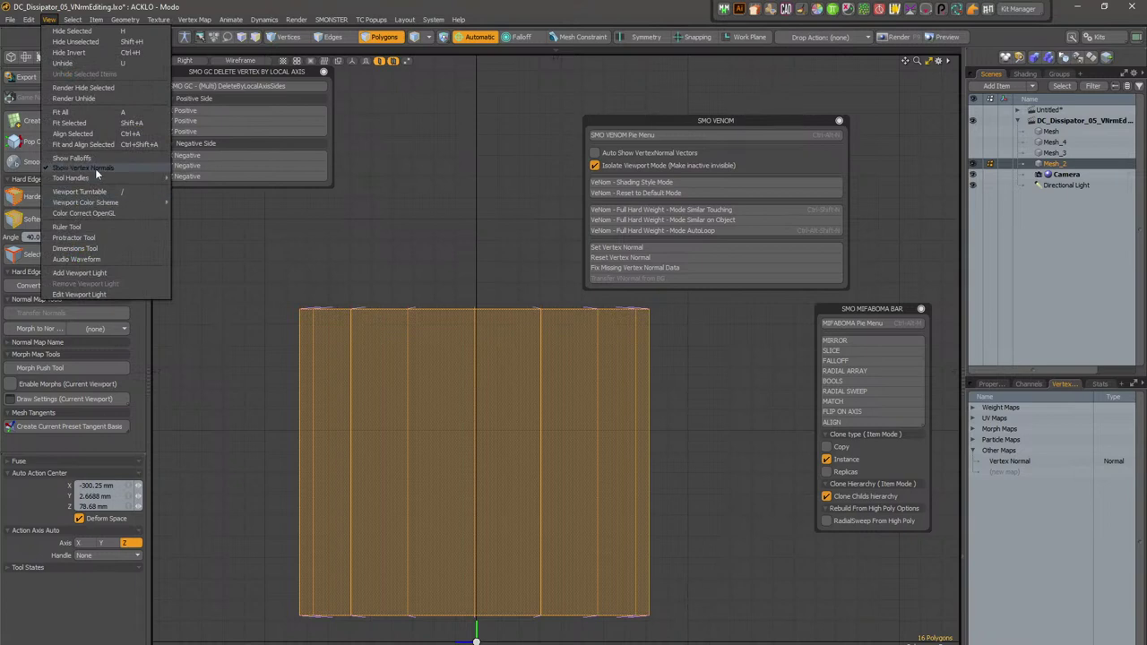
left_click(83, 573)
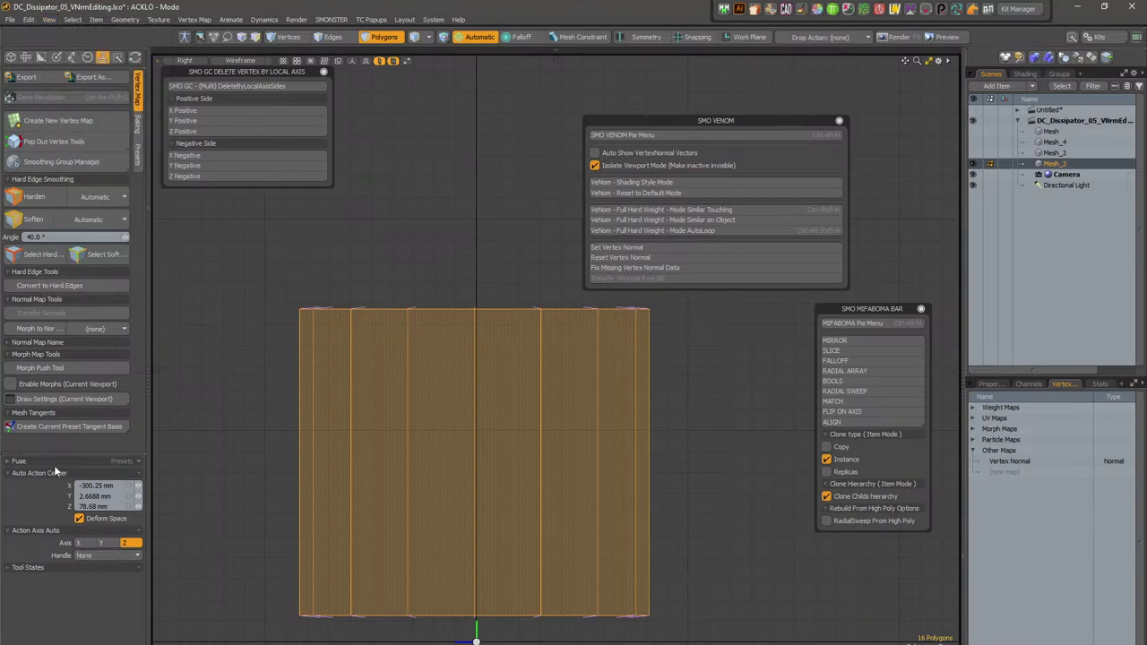
left_click(54, 568)
left_click(95, 460)
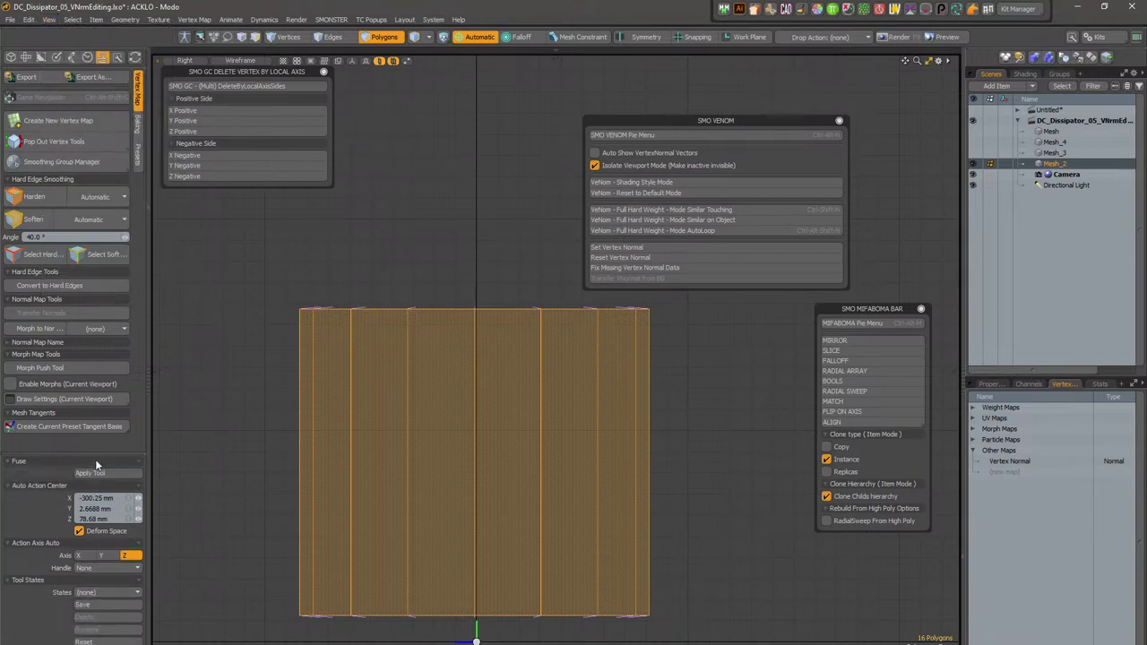
left_click(288, 424)
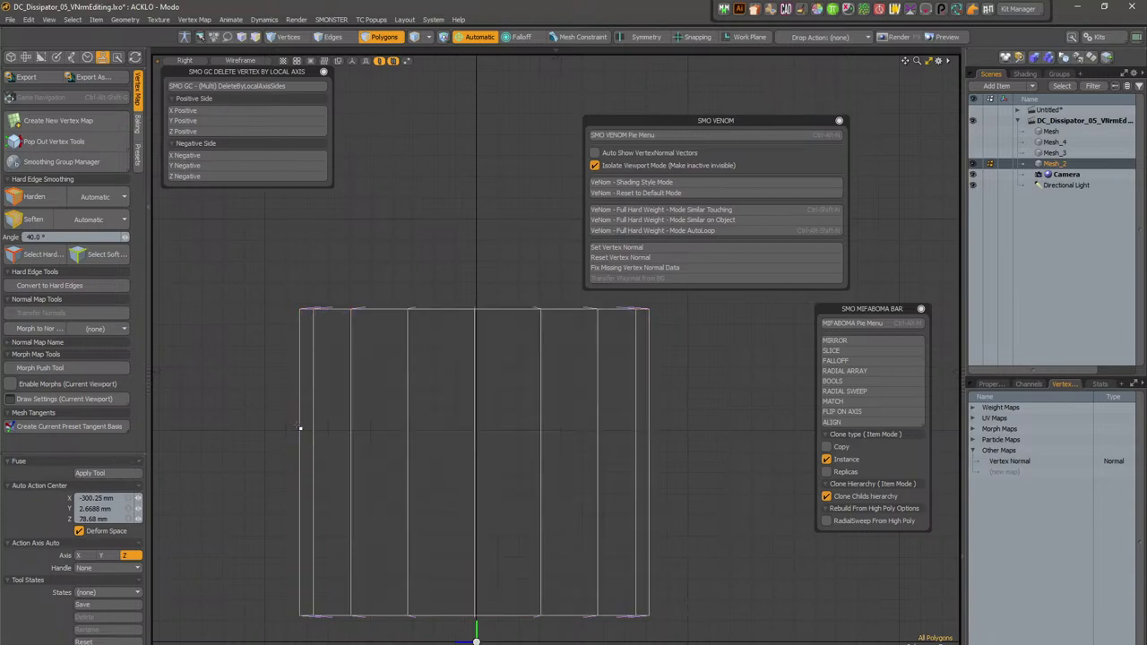
key("k")
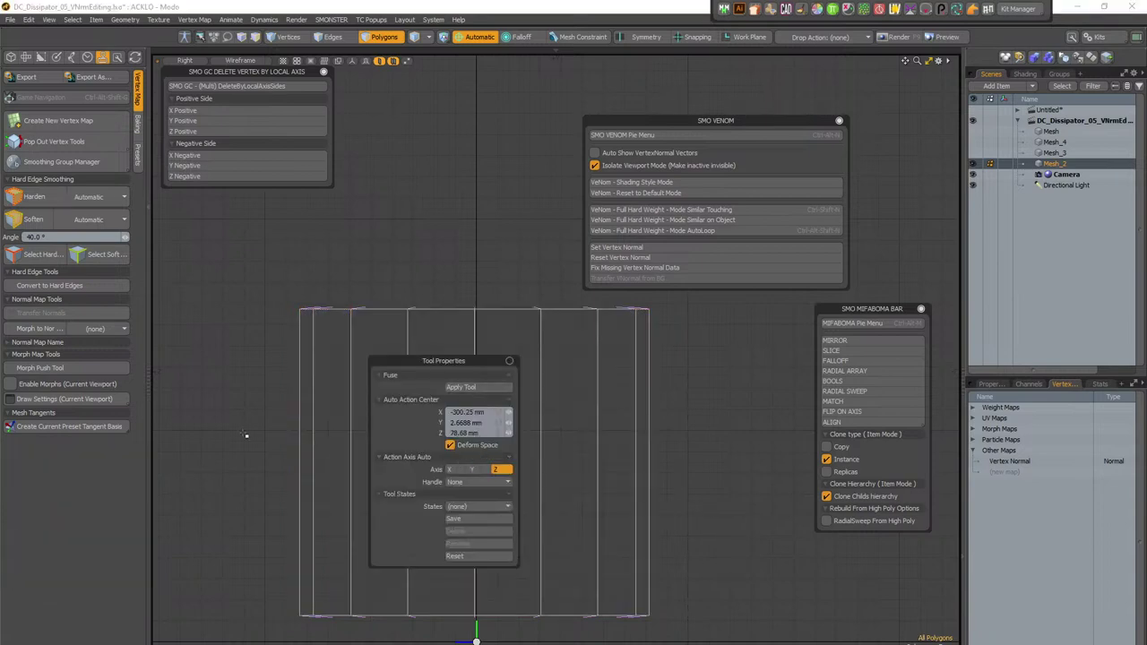
Step: Turn off Show Vertex Normals, select the Vertex Normal map of Mesh_2 and turn the normals display back on
left_click(52, 21)
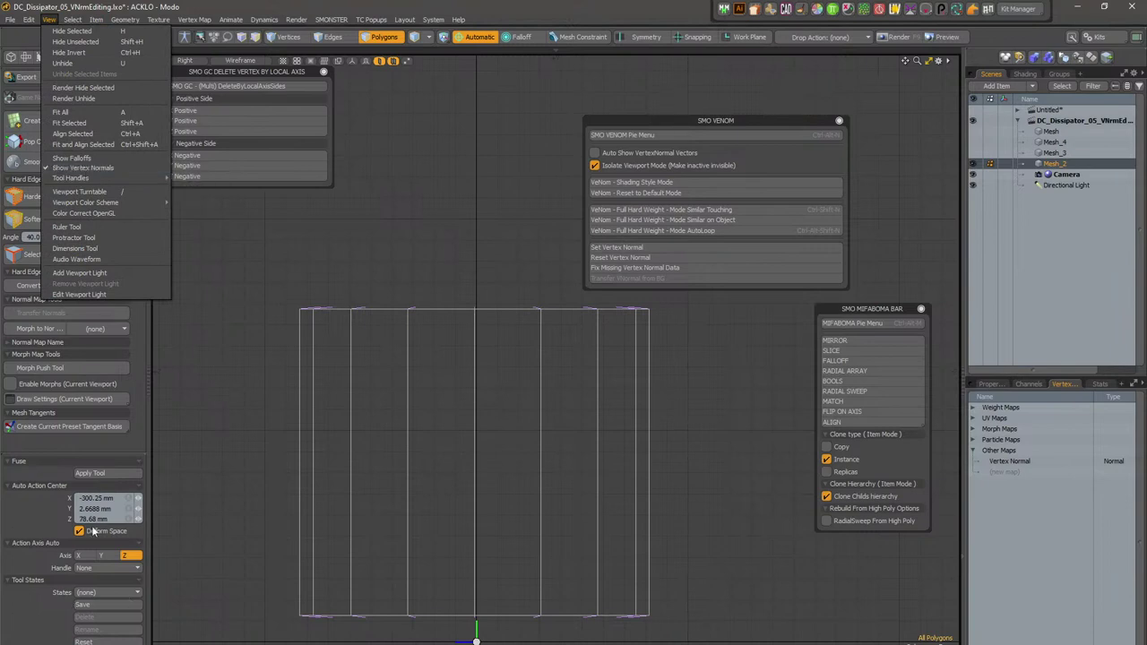
left_click(107, 167)
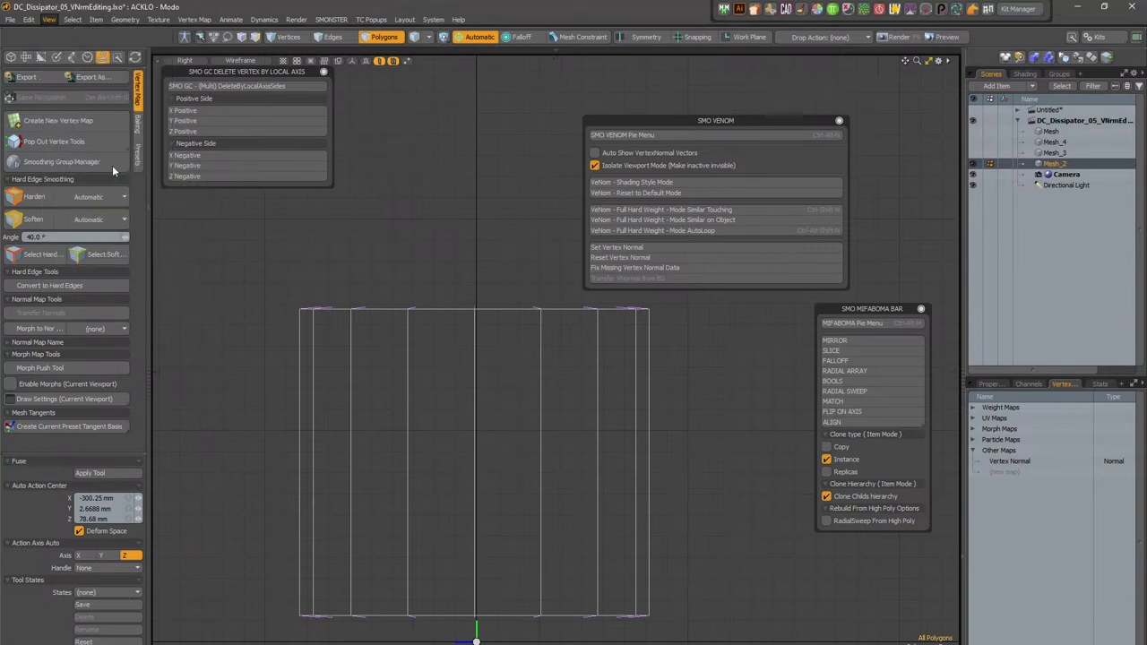
left_click(50, 21)
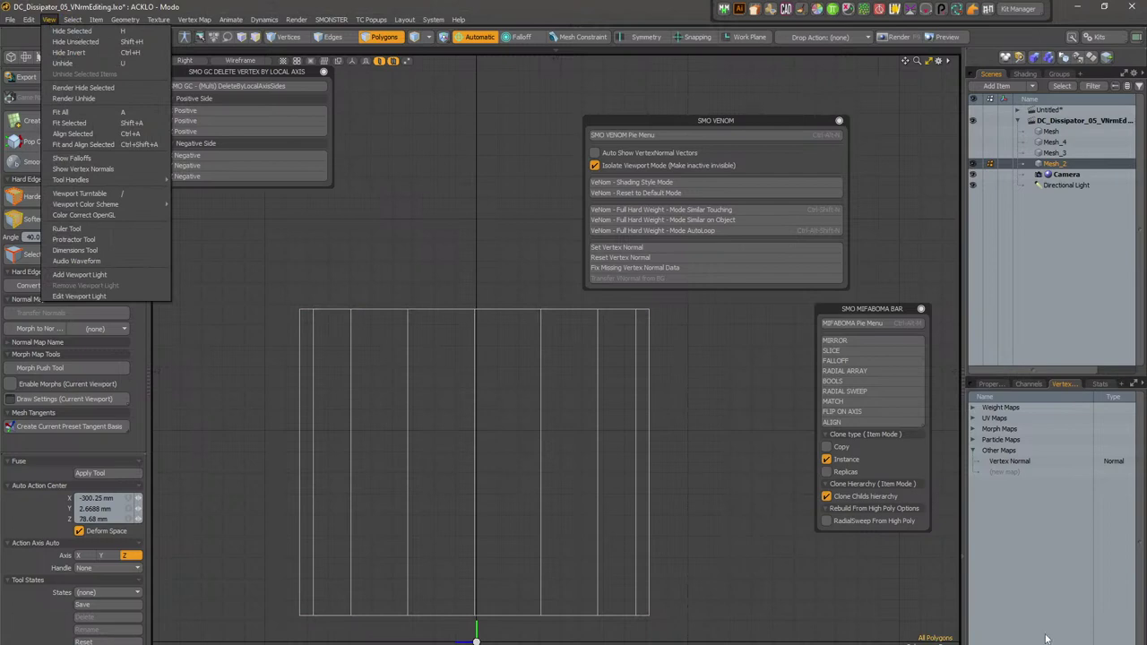
left_click(1061, 462)
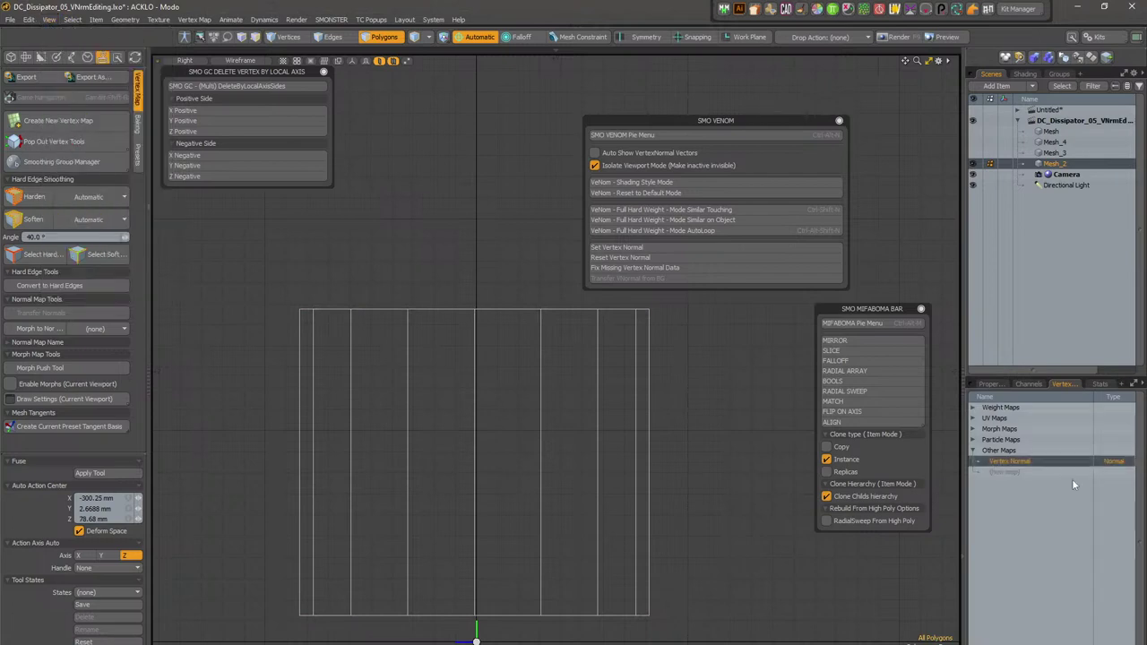
left_click(51, 19)
left_click(84, 162)
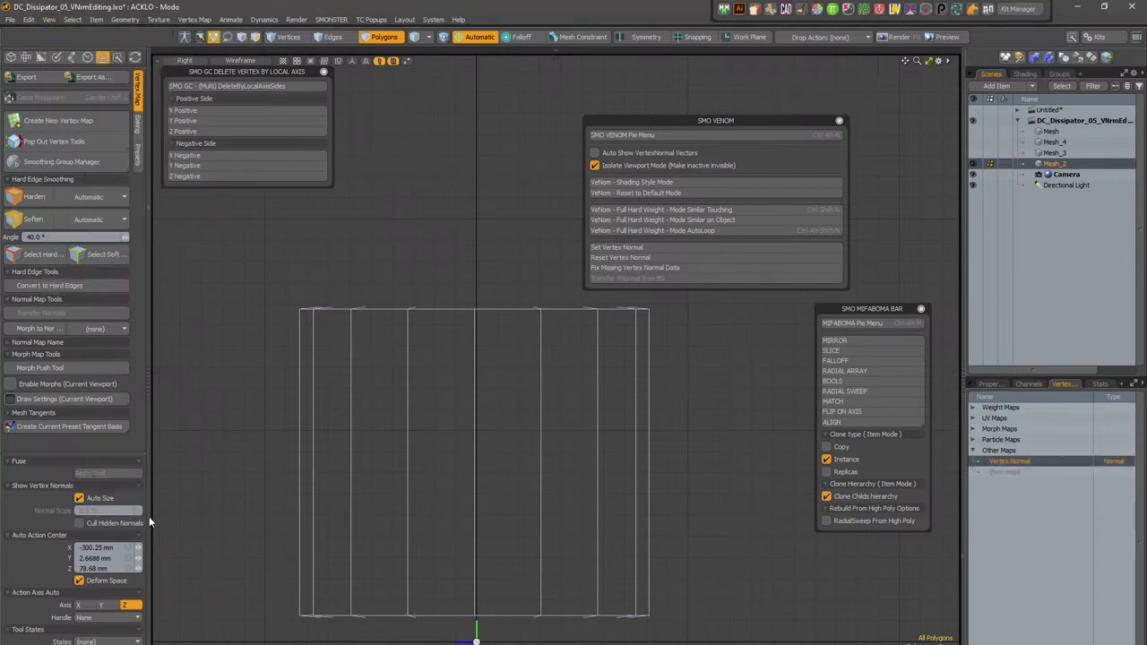
Step: Disable Auto Size for the displayed vertex normals and set the Normal Scale to 0.1 %
left_click(98, 501)
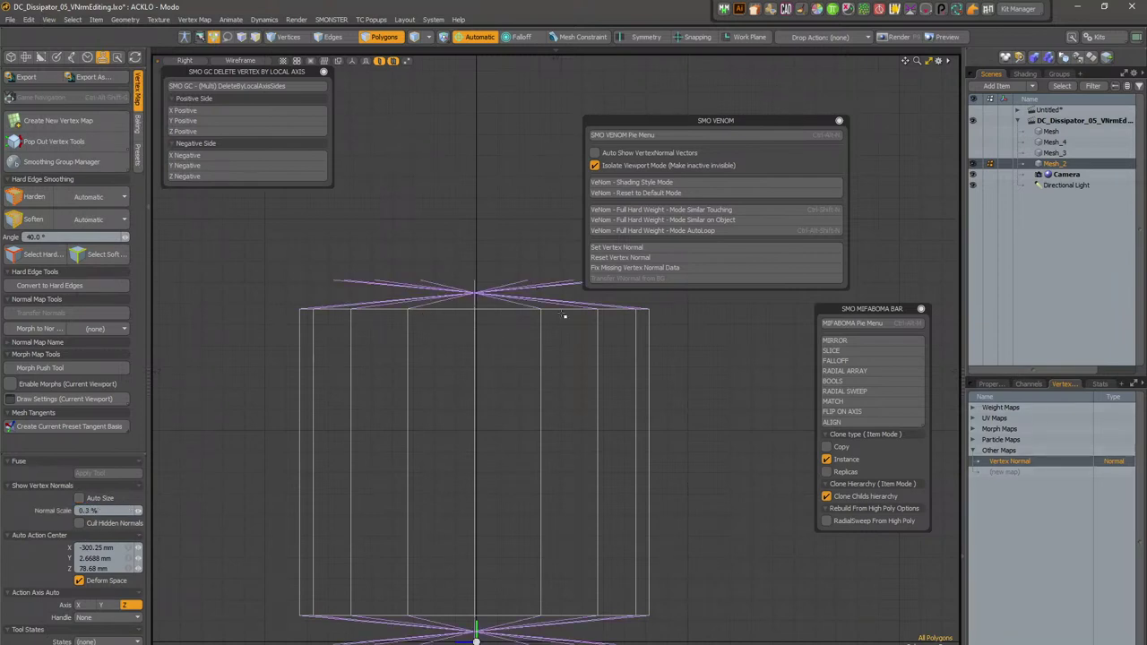
mouse_move(138, 511)
left_mouse_down()
mouse_move(152, 511)
mouse_move(125, 513)
left_mouse_up()
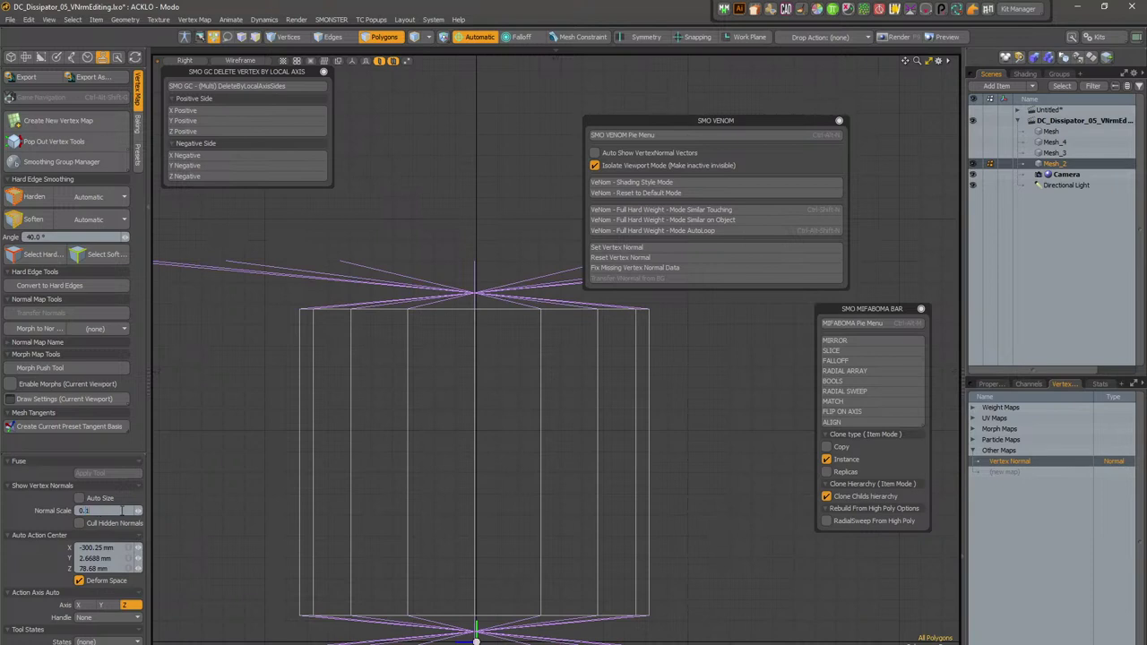
key("Return")
Step: Select the middle facets of the isolated hole wall and apply Full Hard Weight in AutoLoop mode
left_click(457, 386)
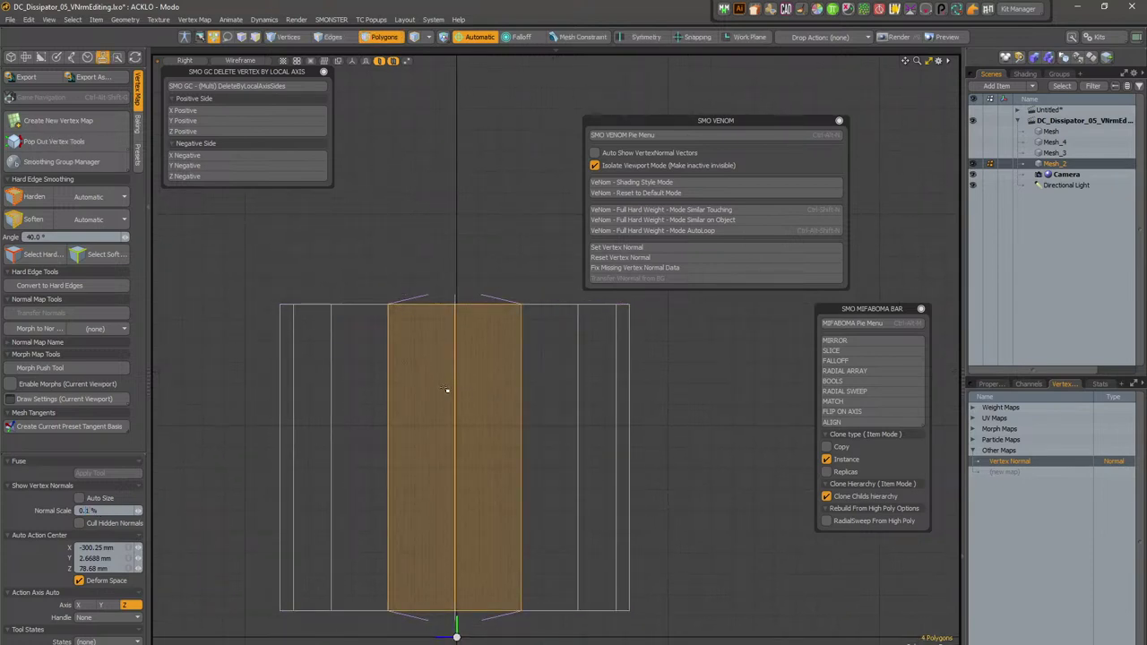
key("l")
key("Escape")
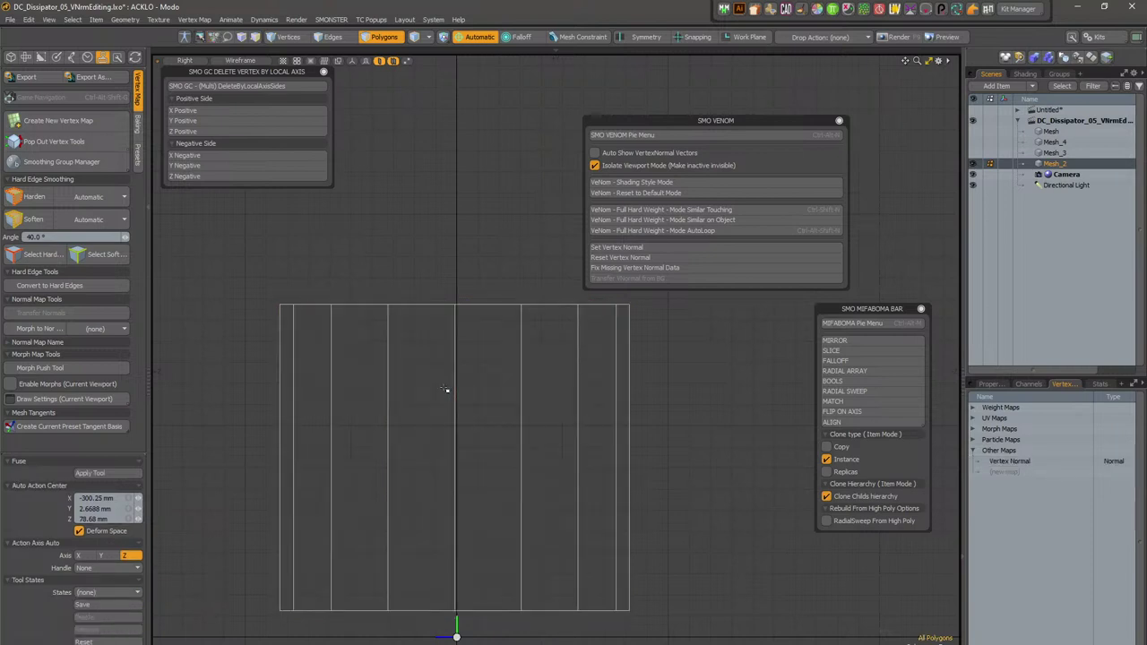
Step: Select the whole hole wall, turn Show Vertex Normals back on and clear the polygon selection
double_click(458, 386)
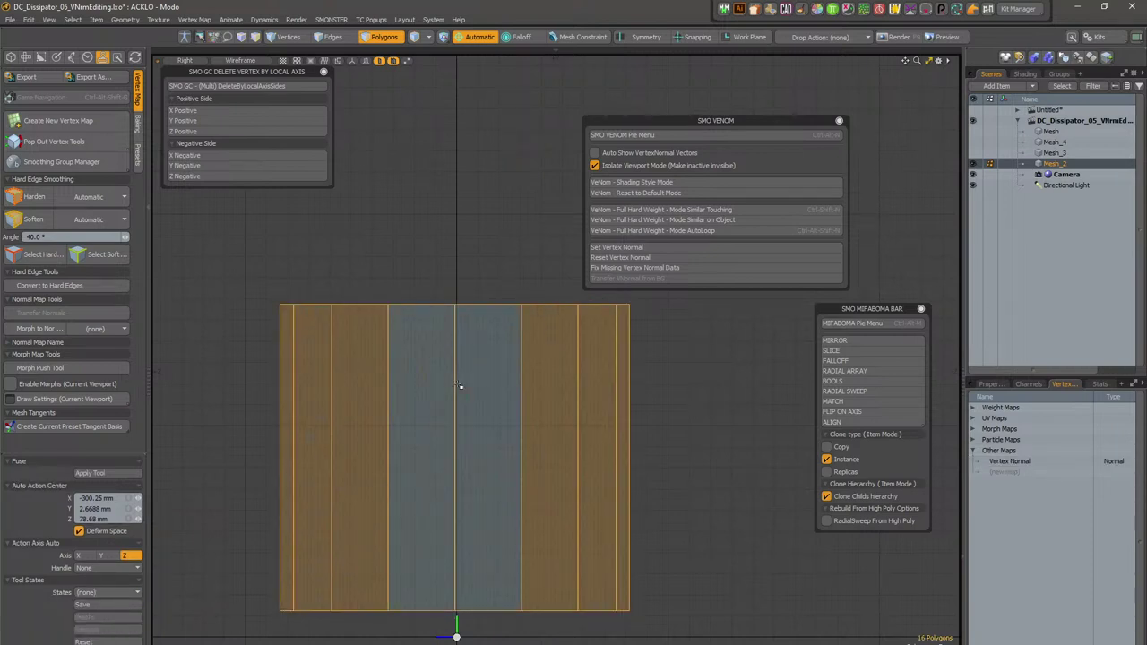
key("ctrl+space")
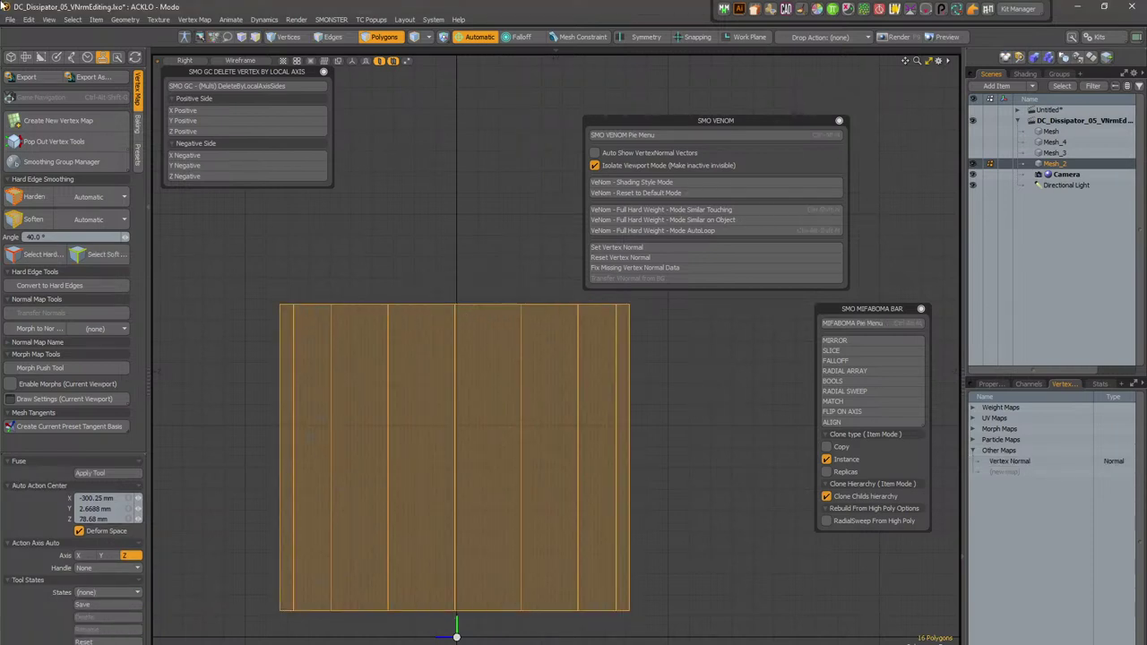
left_click(49, 19)
left_click(85, 169)
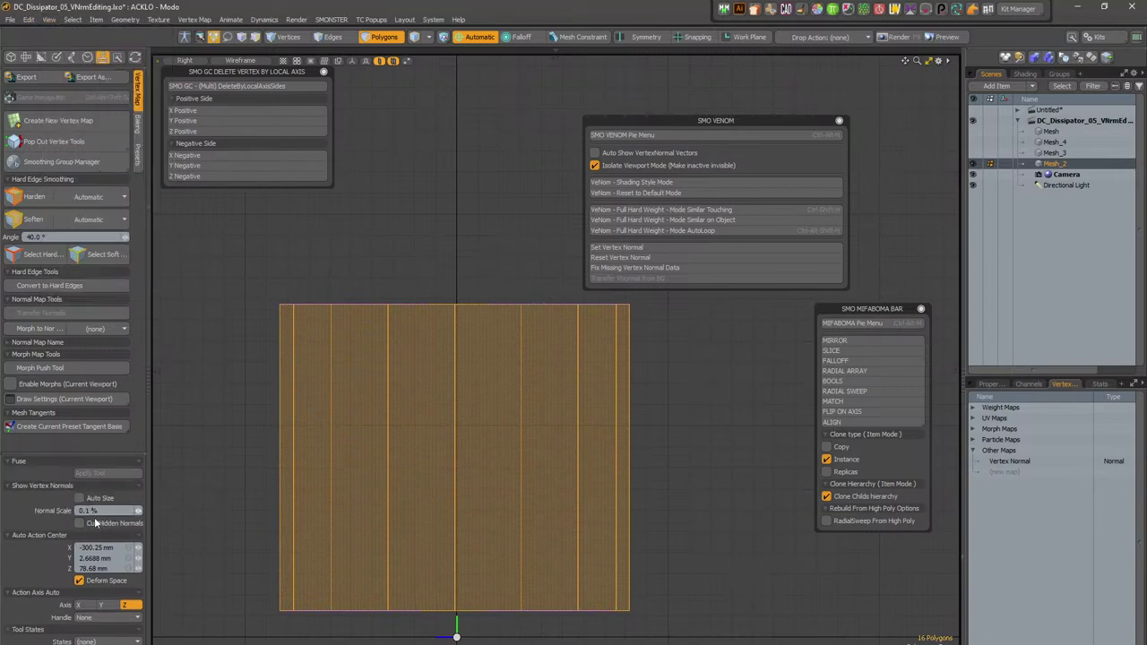
left_click(366, 284)
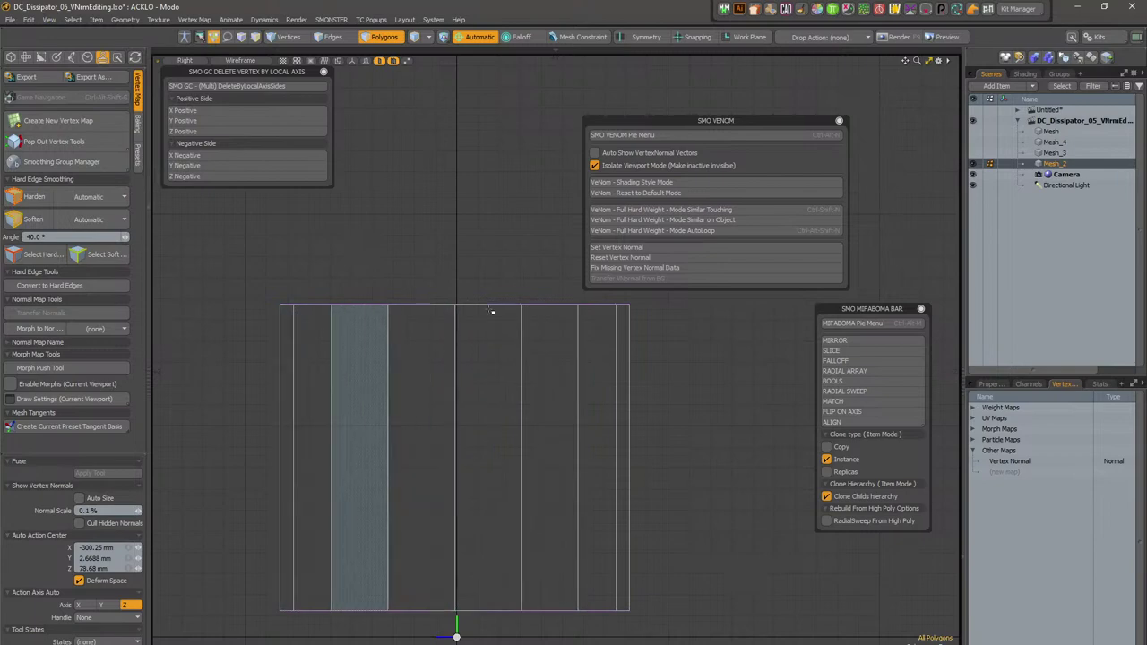
Step: View the isolated hole wall's vertex normals in perspective and unhide the rest of Mesh_2
left_click_drag(471, 354, 561, 463, "alt")
scroll(528, 559, "down", 2)
scroll(498, 499, "down", 3)
key("KP_8")
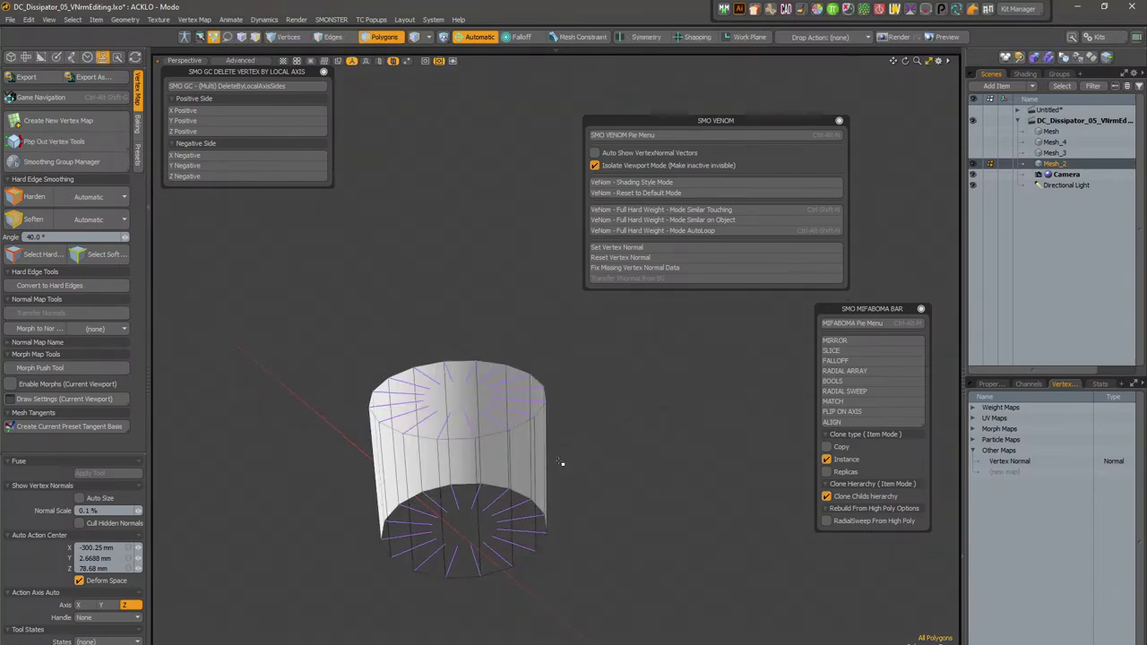
key("u")
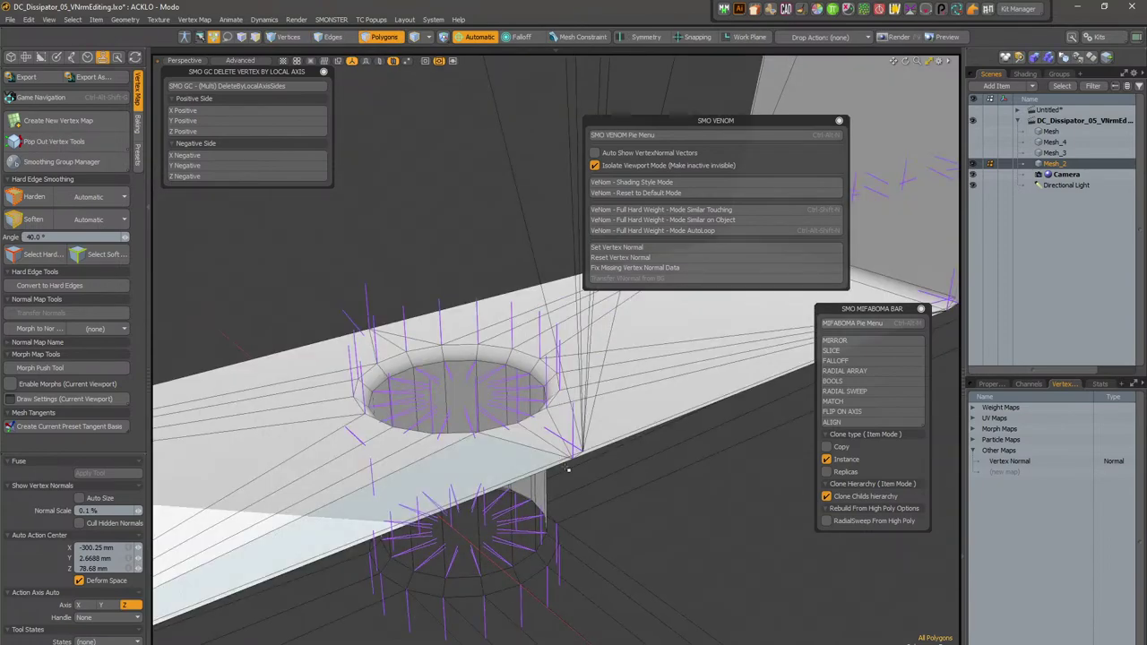
Step: Examine the vertex normals across the whole heat sink and switch to item mode
scroll(583, 459, "down", 5)
left_click_drag(609, 448, 513, 431, "alt")
scroll(583, 469, "down", 4)
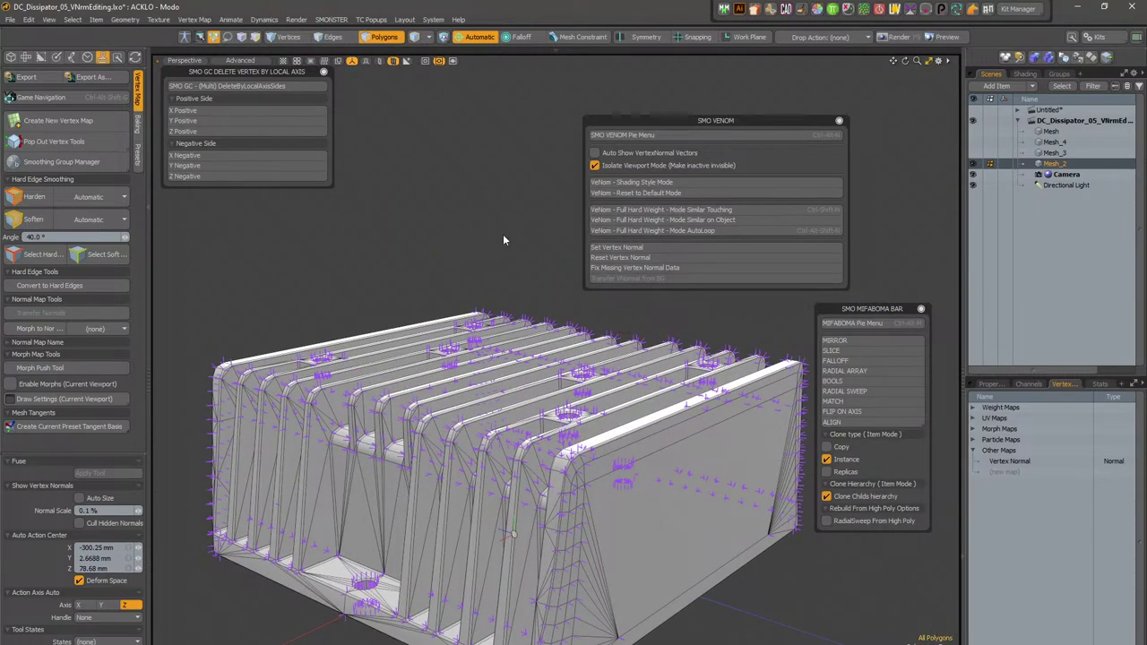
key("5")
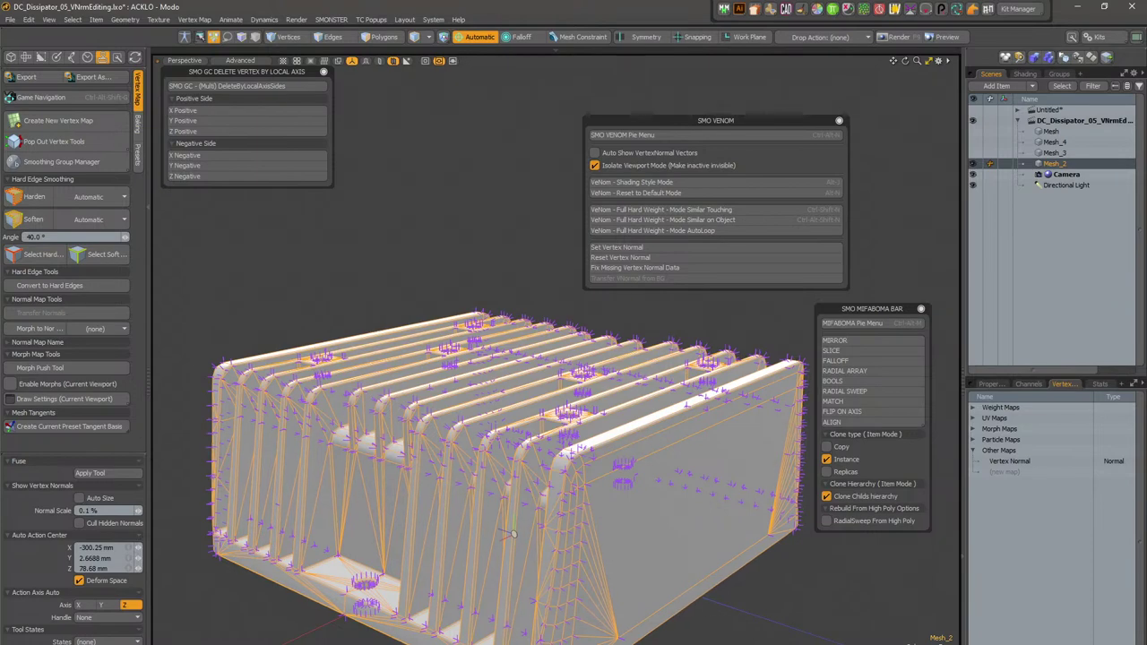
Step: Switch to the browser's ArtStation page titled HDMI Connector and examine its shaded and wireframe renders
key("alt+Tab")
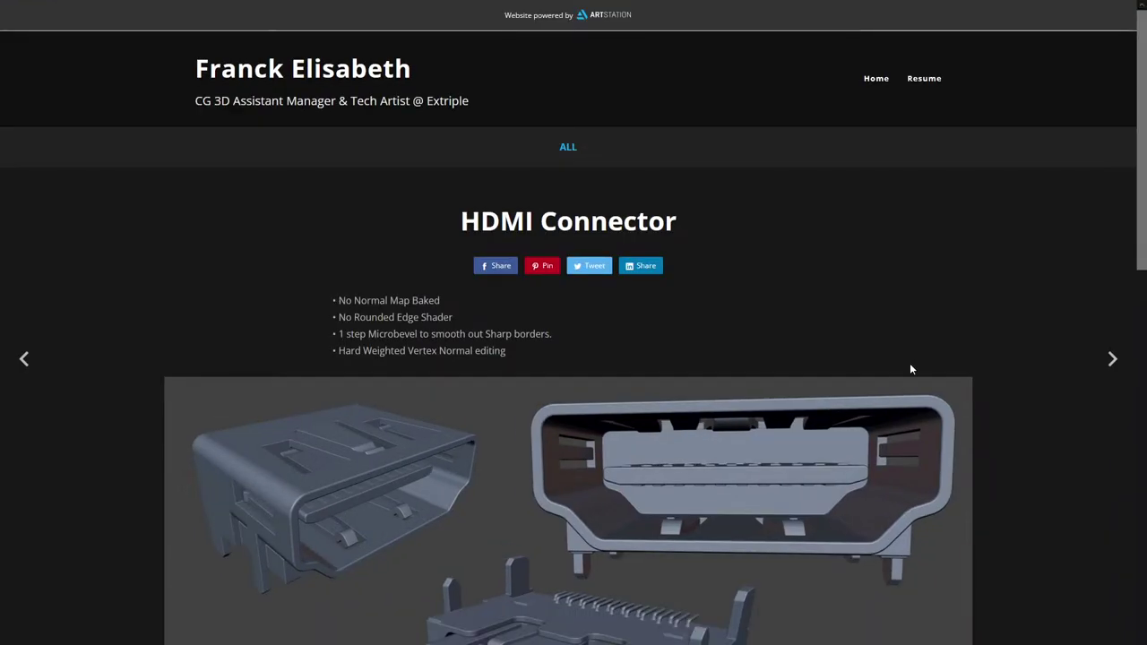
scroll(911, 375, "down", 3)
scroll(1009, 384, "down", 10)
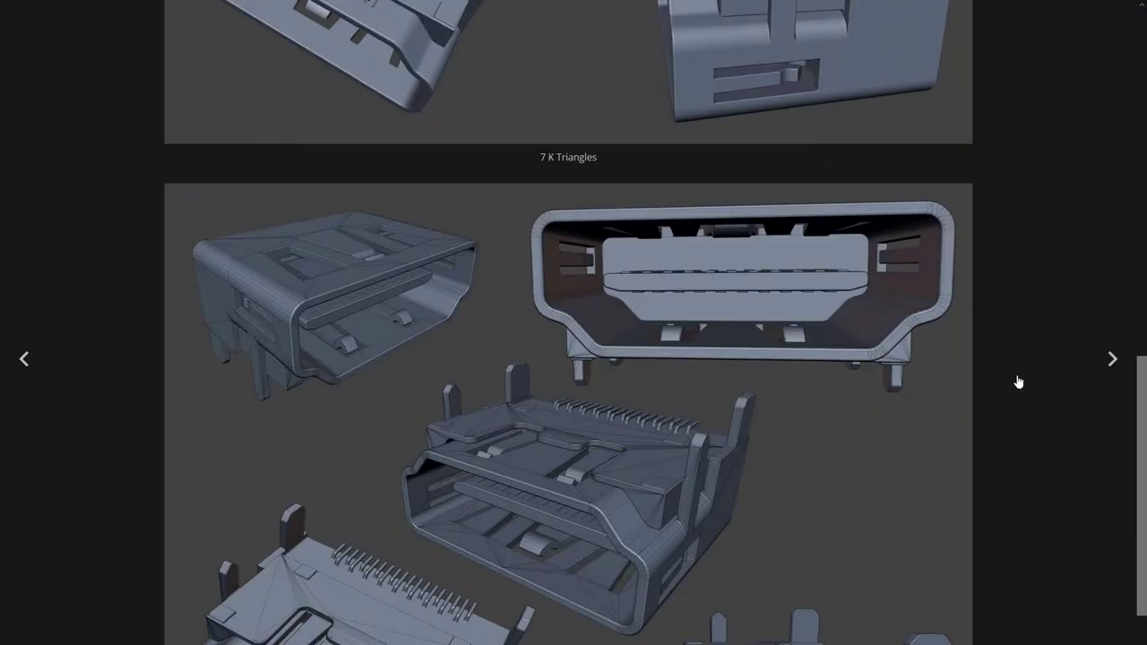
scroll(1018, 382, "up", 12)
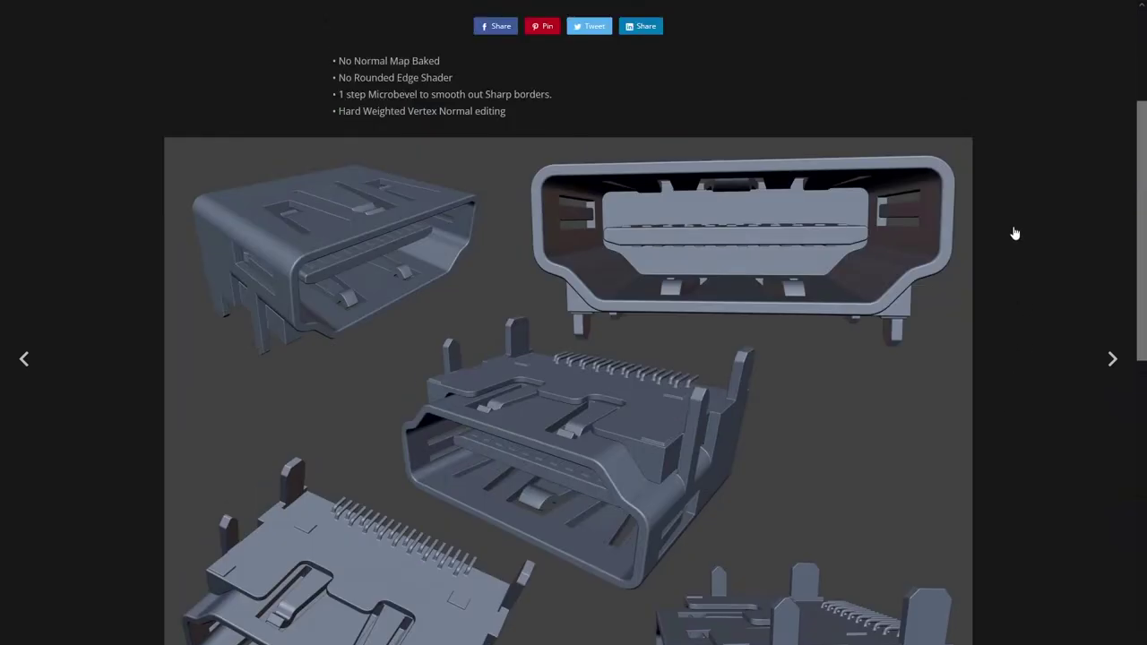
left_click(775, 134)
scroll(769, 191, "up", 3)
left_click(933, 162)
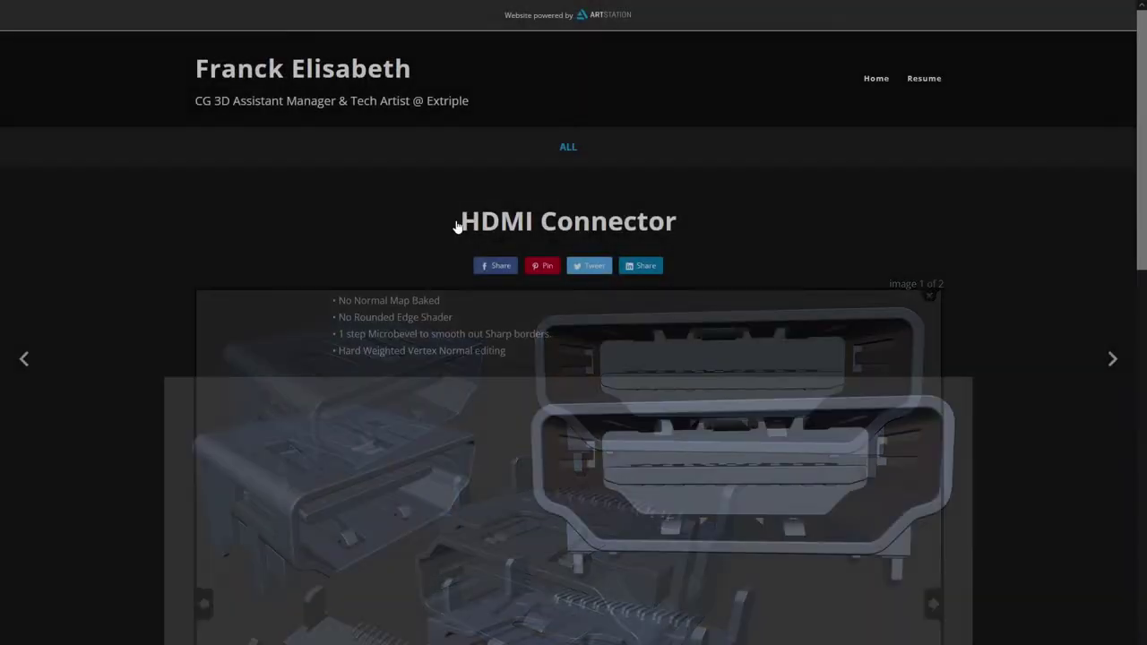
Step: Return to the portfolio's home page, open the Ocean Wide VR - Trawler Ship - Modeling project and view its full-ship shaded and wireframe renders
left_click(507, 109)
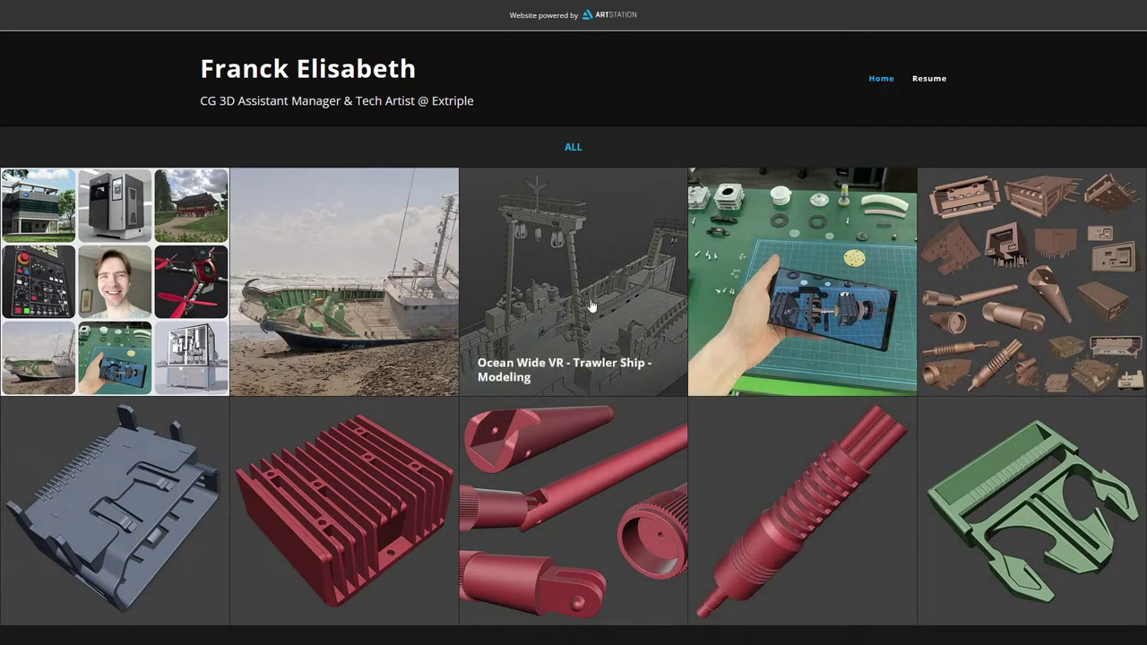
left_click(590, 305)
scroll(758, 432, "down", 4)
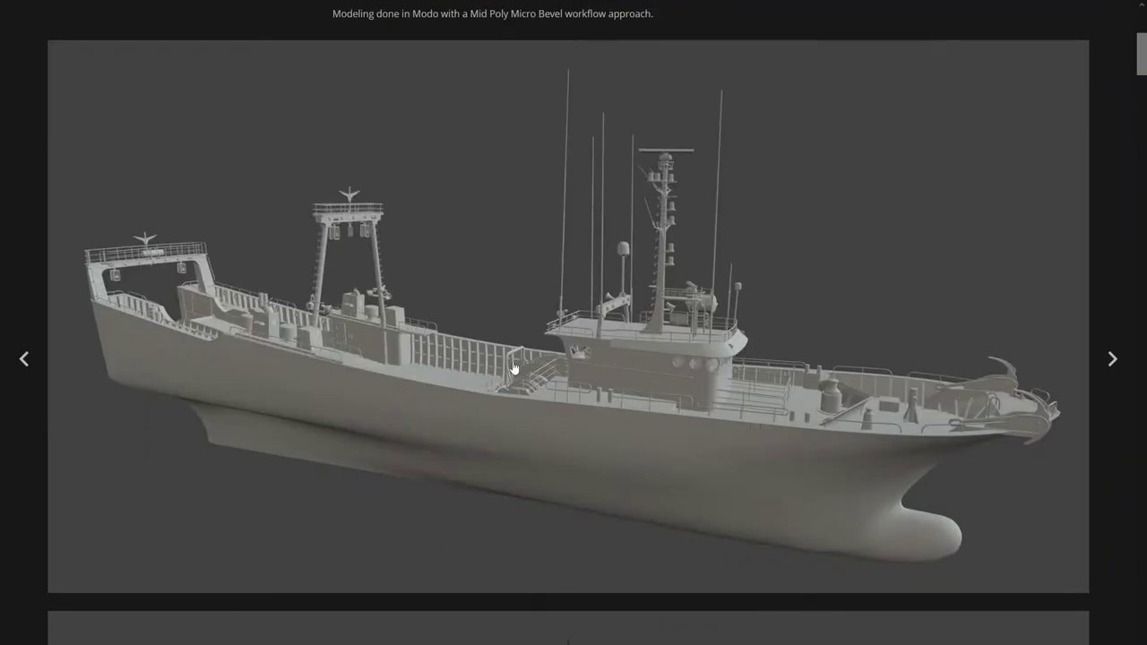
scroll(741, 379, "down", 15)
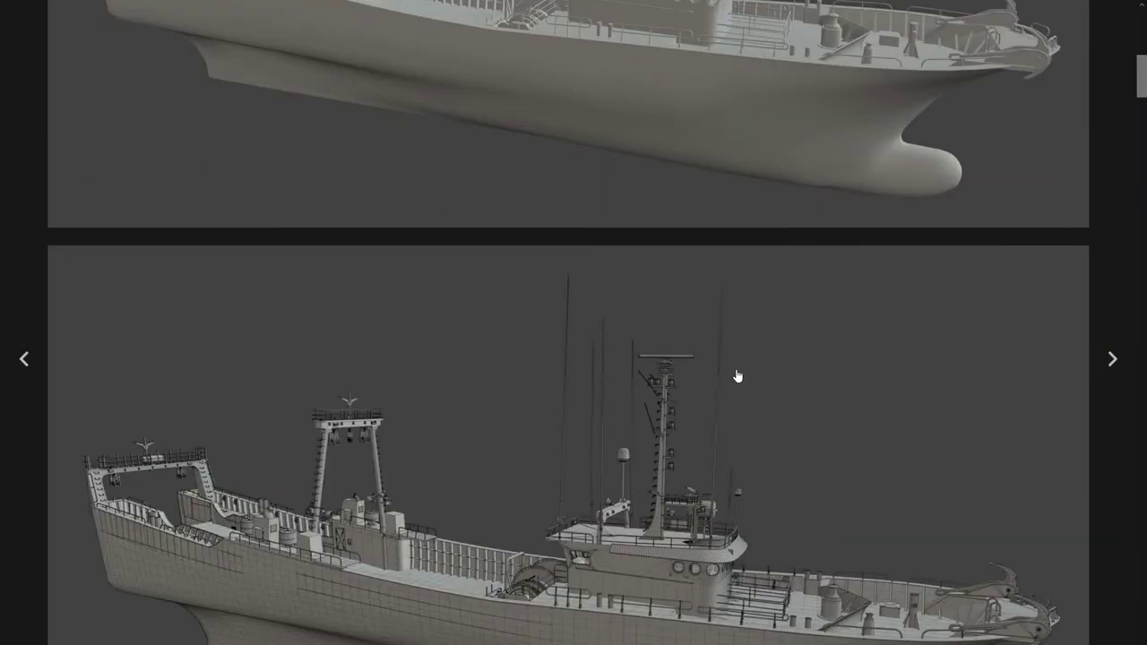
scroll(744, 365, "down", 10)
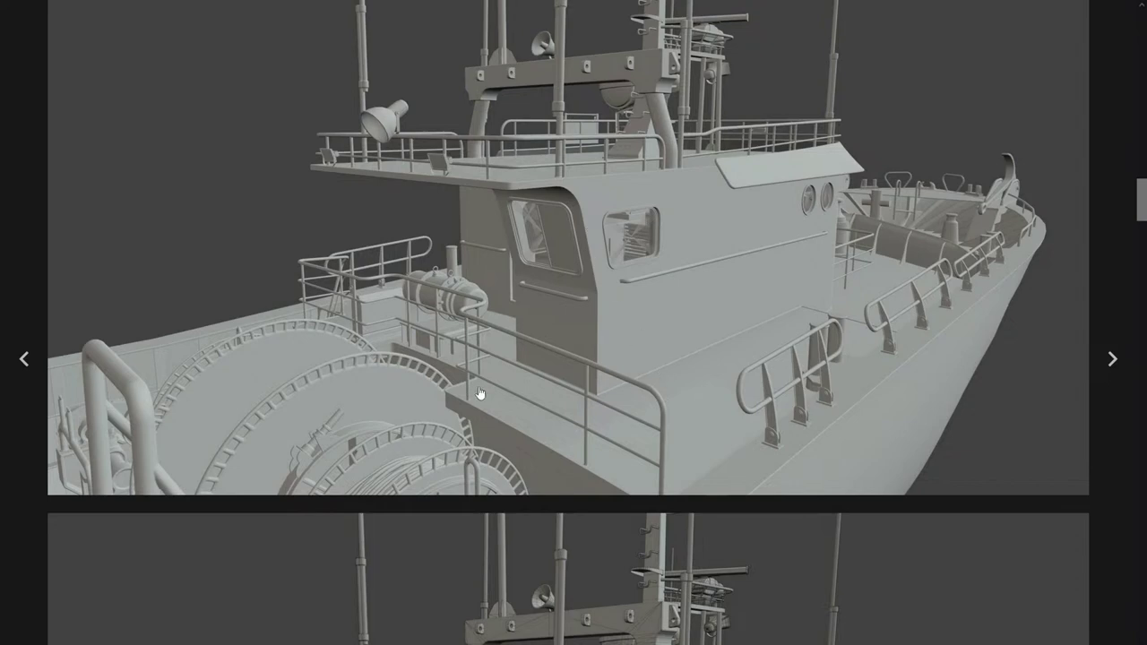
Step: Examine the trawler's close-up shaded and wireframe renders of the wheelhouse, bow, deck winches and gantries
scroll(798, 290, "down", 2)
scroll(798, 289, "down", 10)
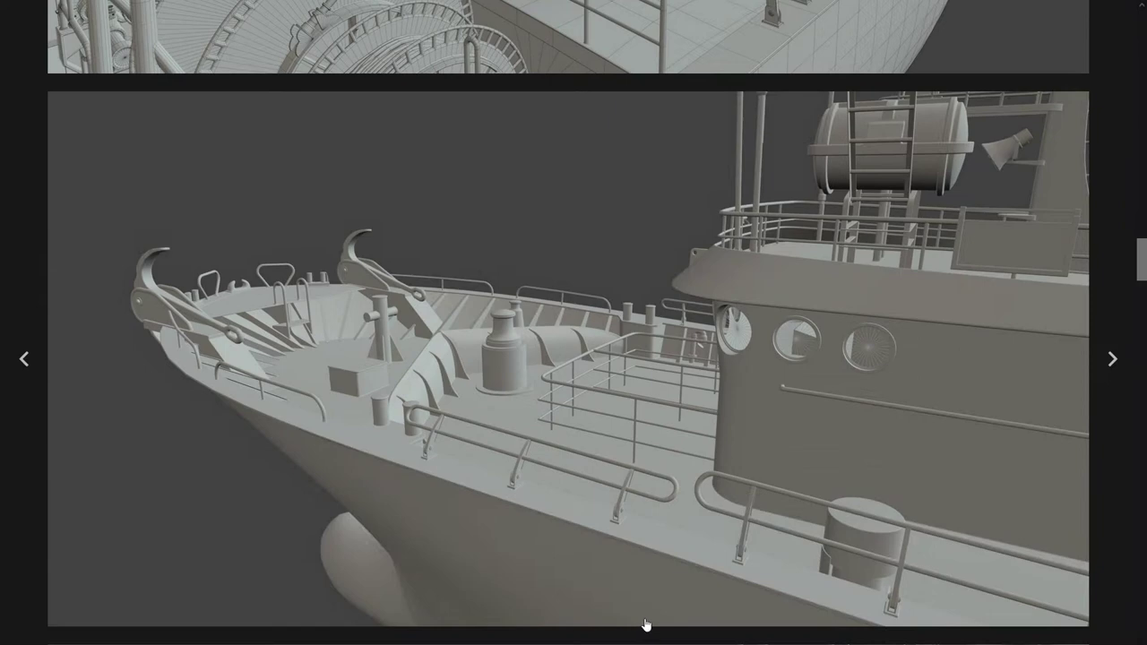
scroll(287, 428, "down", 1)
scroll(258, 423, "down", 3)
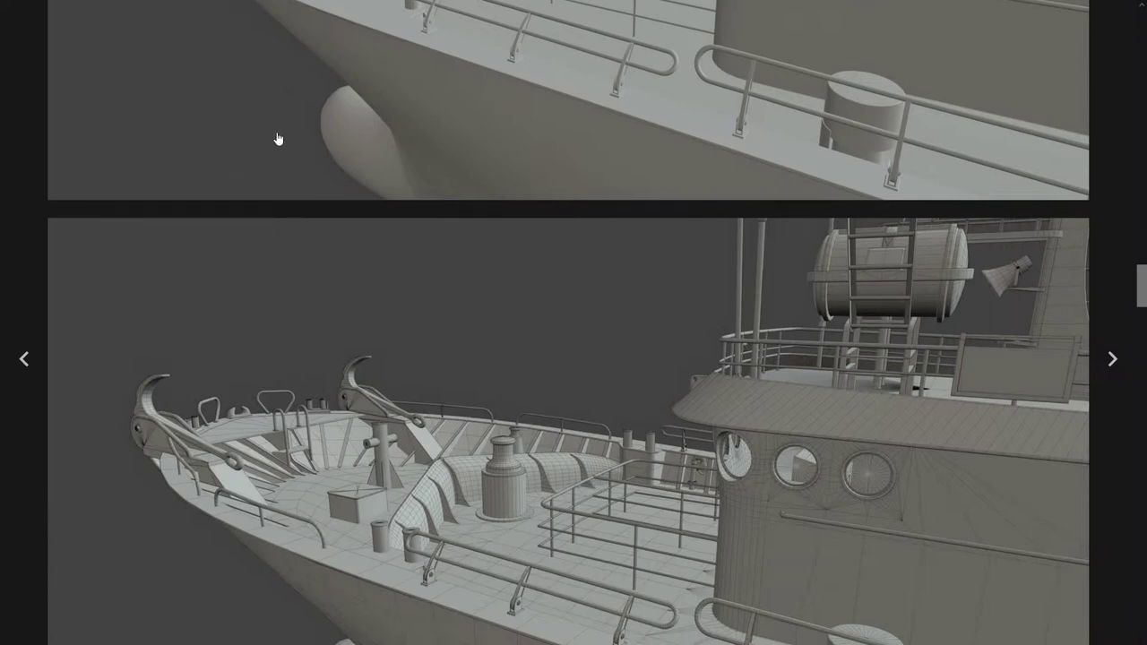
scroll(339, 139, "down", 4)
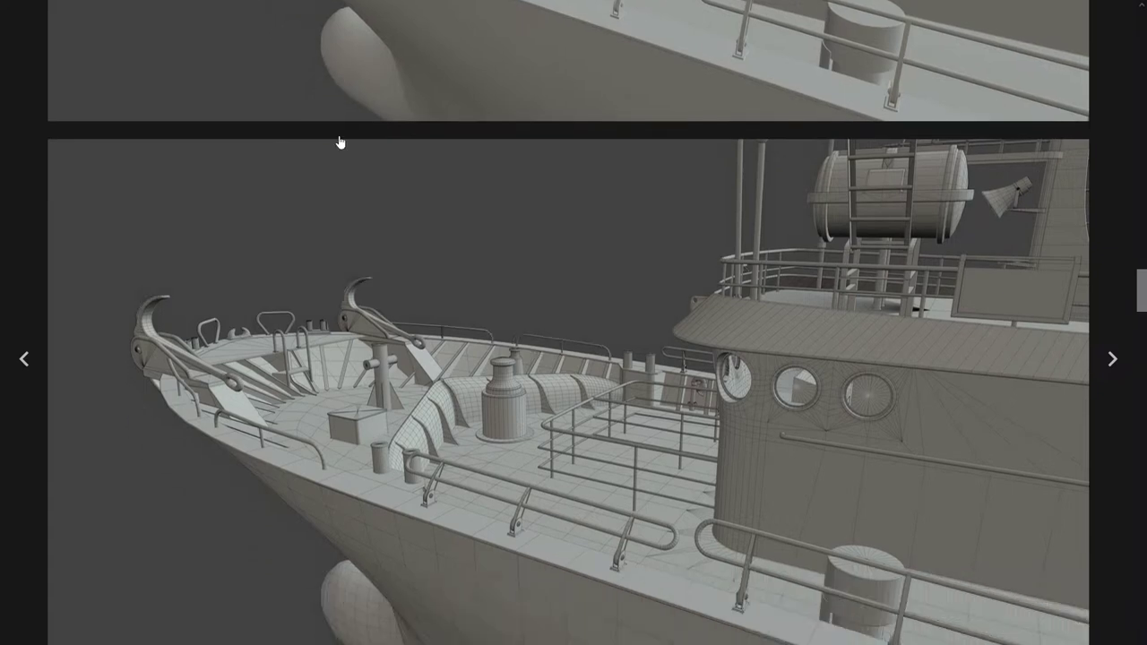
scroll(377, 166, "down", 1)
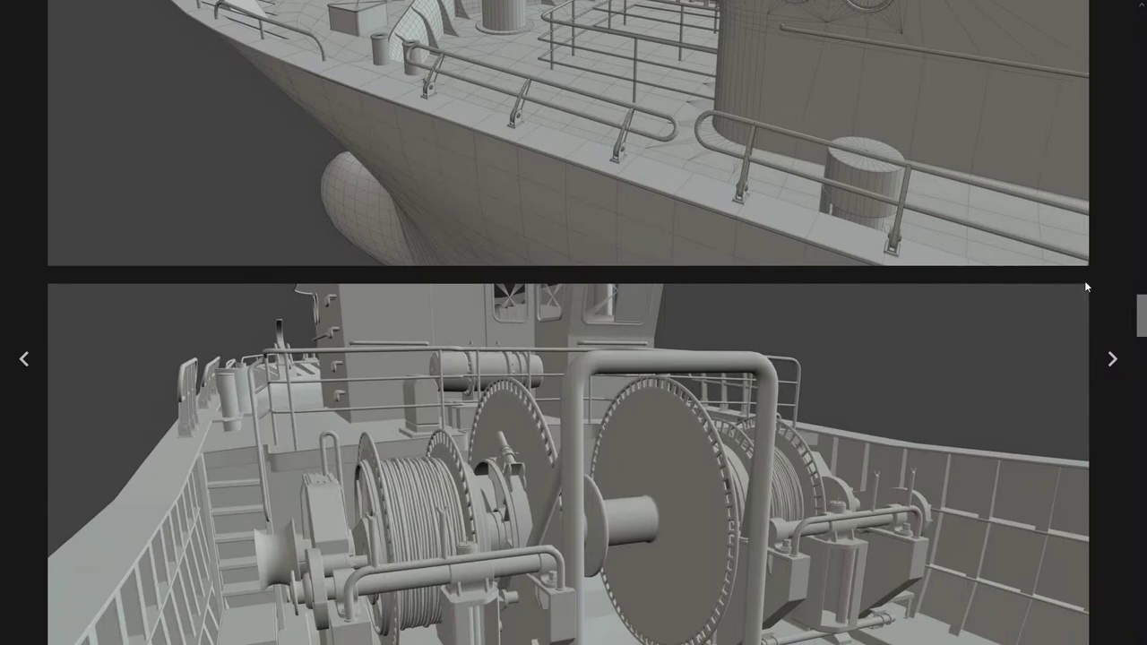
scroll(1084, 282, "down", 5)
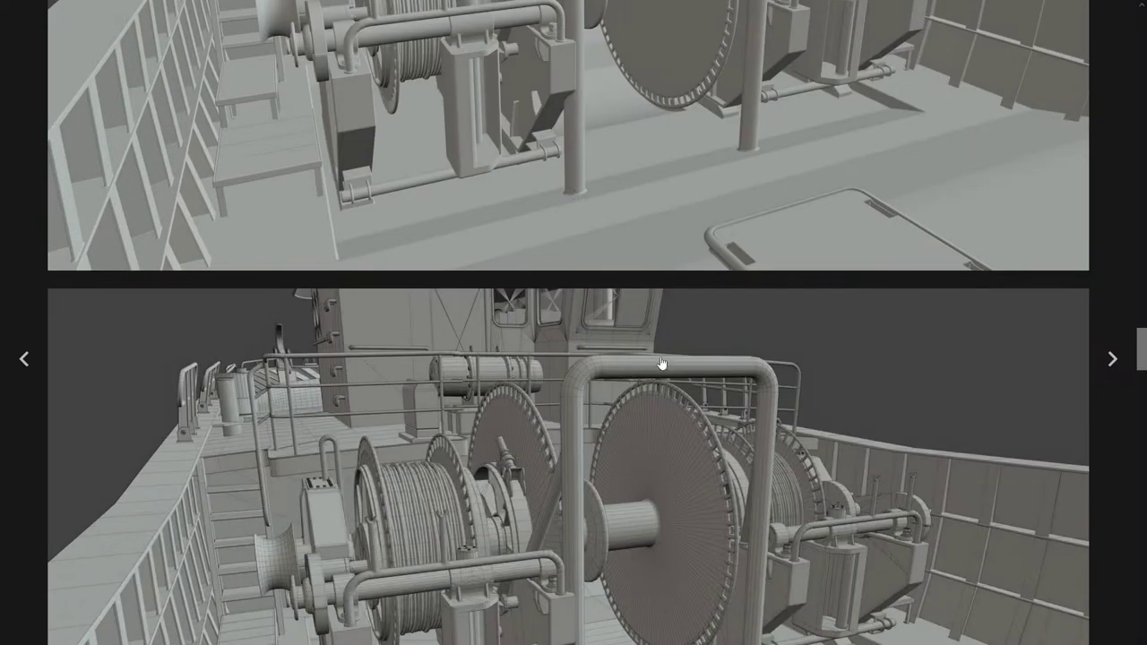
scroll(651, 369, "down", 3)
scroll(1103, 228, "down", 7)
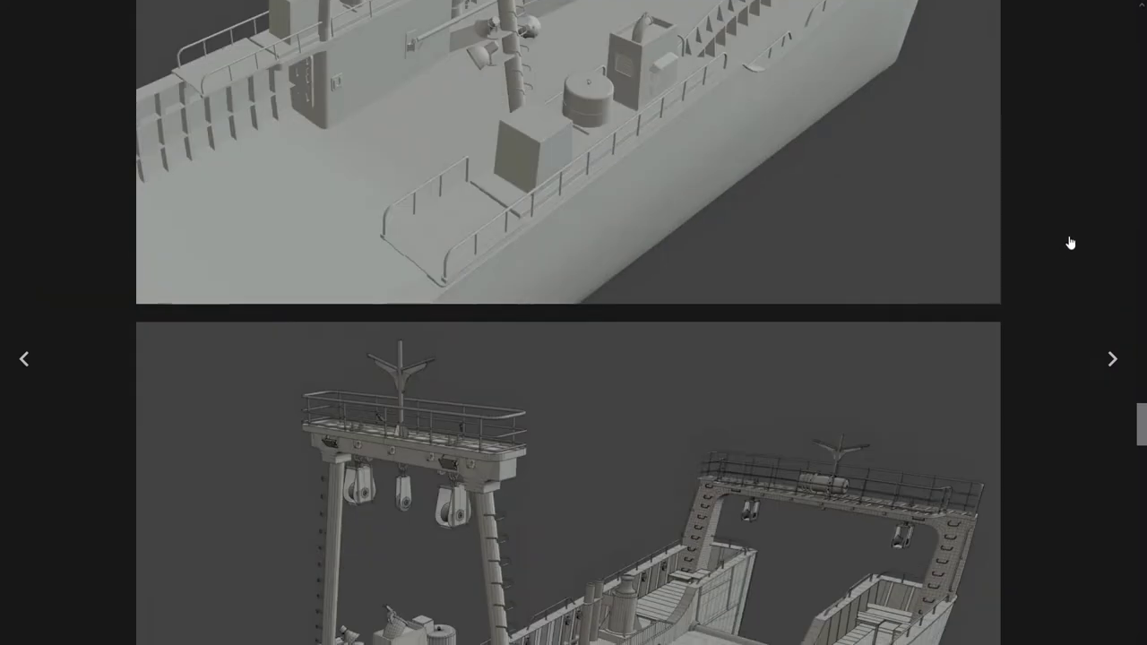
scroll(1070, 209, "up", 2)
scroll(1070, 210, "up", 5)
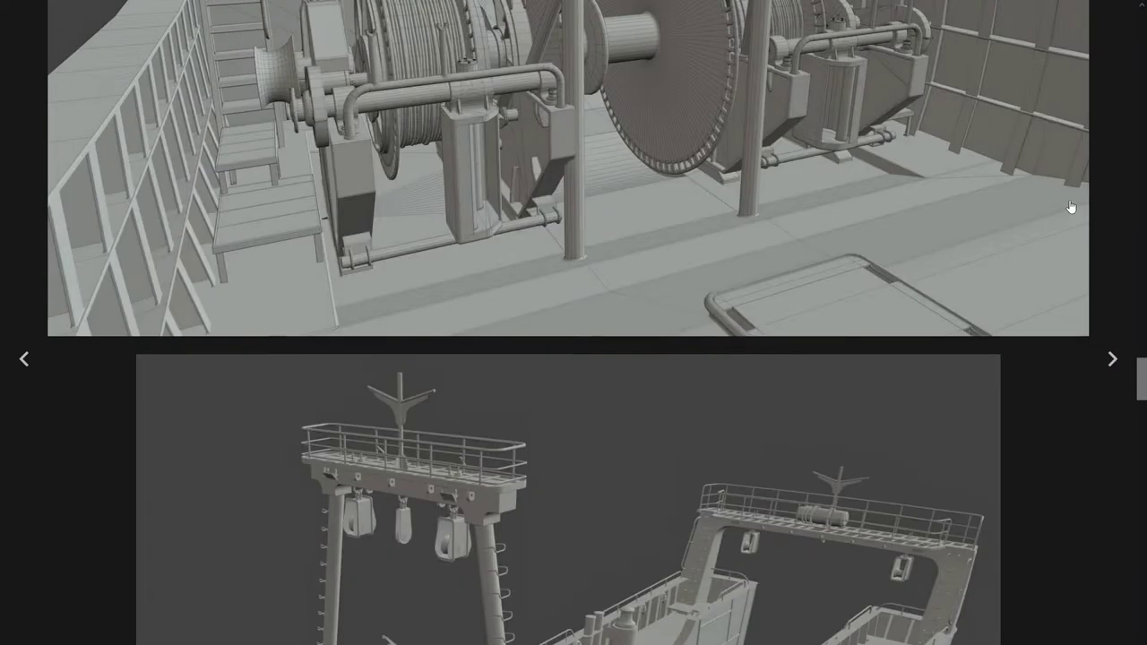